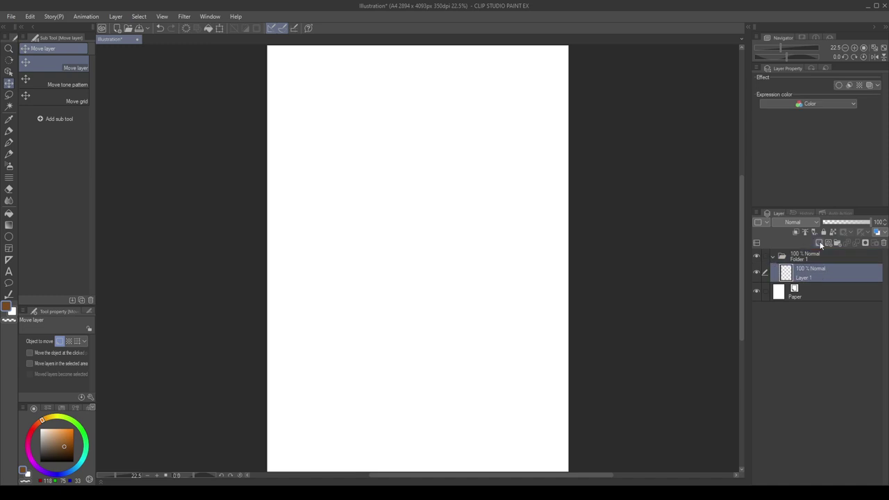
Set the drawing colour to bright blue (RGB 0, 122, 255) and select the VAINS INK BRUSH from the thick paint brushes.
left_click(71, 472)
left_click_drag(70, 441, 79, 420)
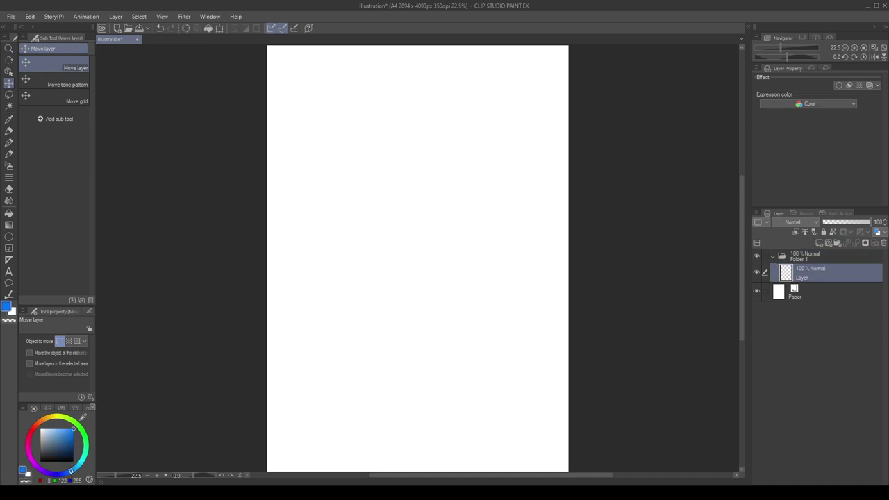
left_click(9, 177)
left_click(9, 166)
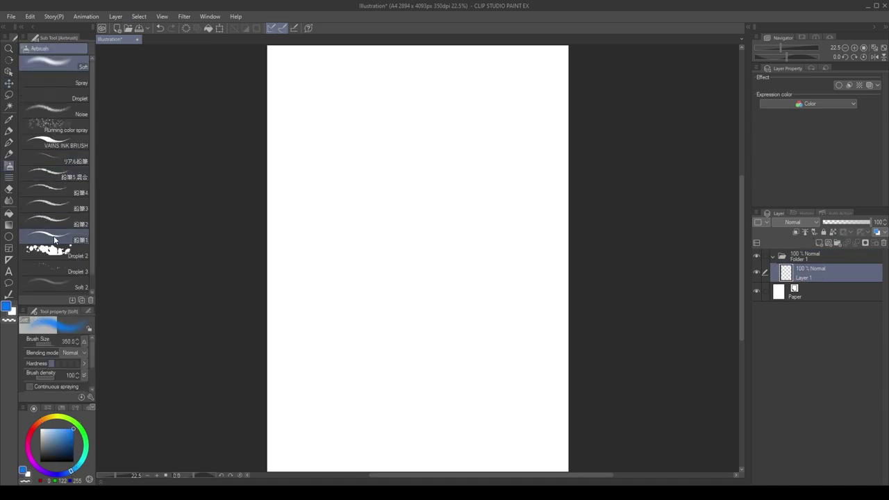
left_click(9, 153)
left_click(9, 143)
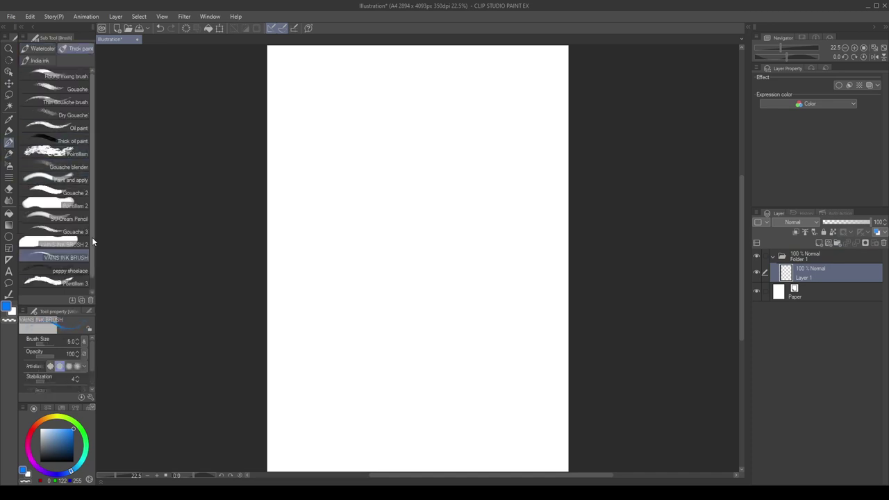
left_click(78, 255)
Sketch the head as a tilted oval with spiky hair and a pointed chin, using brush size 8.
scroll(426, 236, "down", 3)
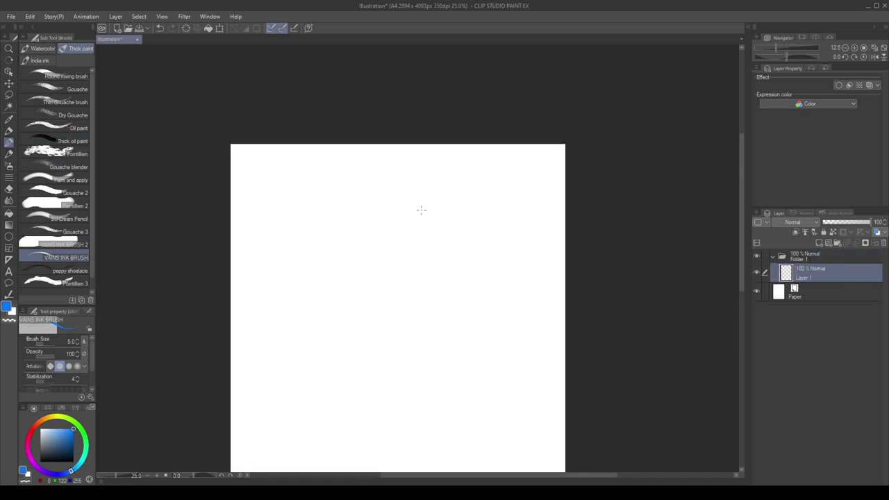
mouse_move(403, 224)
left_mouse_down()
mouse_move(388, 235)
mouse_move(414, 221)
mouse_move(411, 242)
mouse_move(389, 252)
mouse_move(397, 258)
mouse_move(416, 239)
mouse_move(412, 213)
mouse_move(410, 221)
mouse_move(393, 197)
left_mouse_up()
key("bracketright")
key("bracketright")
mouse_move(393, 197)
left_mouse_down()
mouse_move(401, 220)
mouse_move(389, 202)
mouse_move(396, 216)
mouse_move(386, 208)
mouse_move(384, 230)
left_mouse_up()
left_click(451, 219)
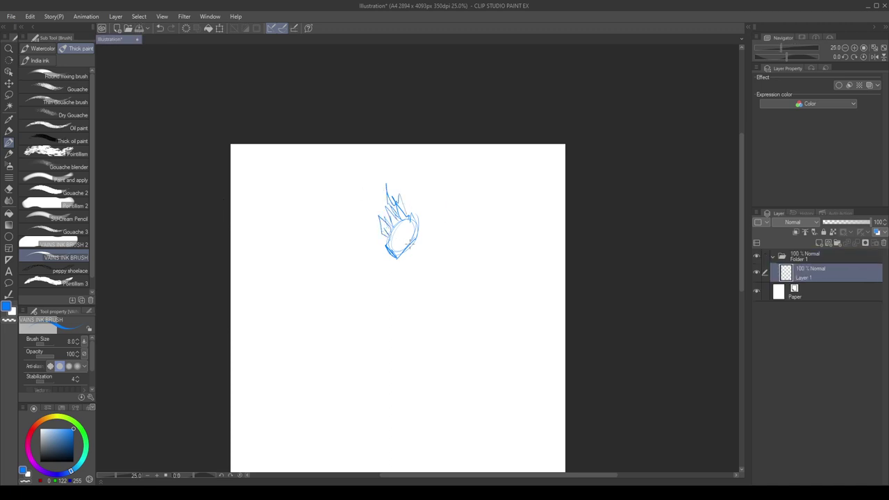
scroll(410, 245, "up", 2)
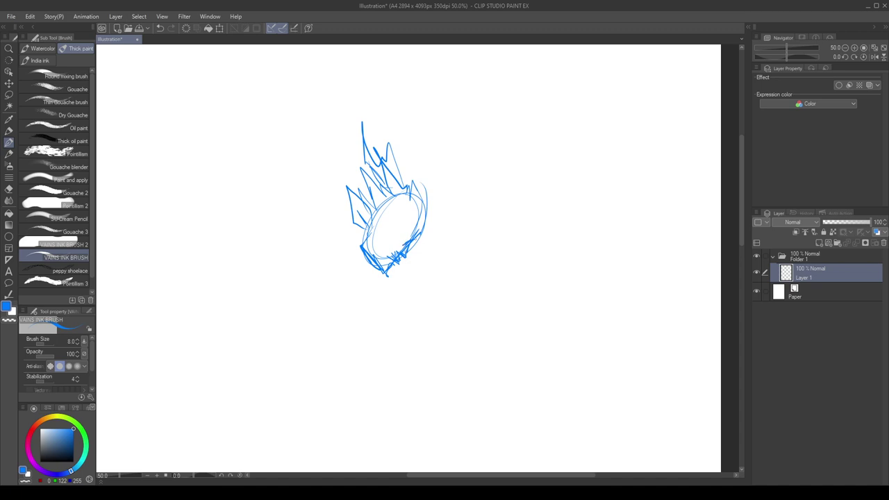
mouse_move(410, 243)
left_mouse_down()
mouse_move(419, 191)
mouse_move(428, 239)
left_mouse_up()
Enlarge the canvas overview and strengthen the head's front edge and jaw outline with darker strokes.
left_click(786, 58)
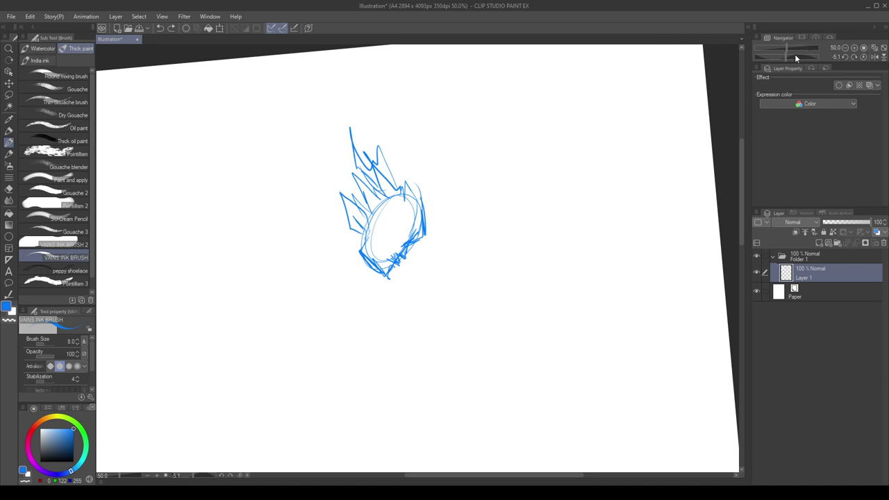
left_click_drag(799, 64, 802, 104)
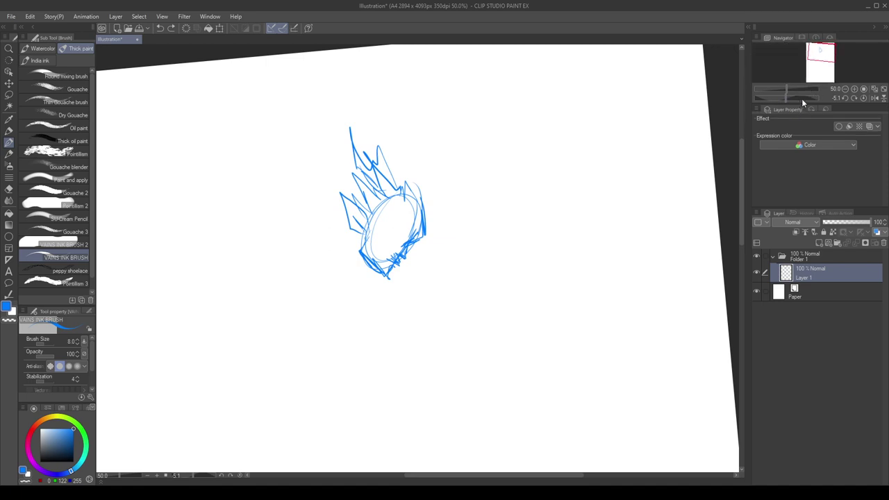
scroll(398, 202, "up", 1)
mouse_move(418, 257)
left_mouse_down()
mouse_move(421, 205)
mouse_move(409, 193)
mouse_move(431, 238)
left_mouse_up()
key("c")
mouse_move(423, 198)
left_mouse_down()
mouse_move(432, 250)
mouse_move(415, 260)
left_mouse_up()
key("c")
mouse_move(365, 236)
left_mouse_down()
mouse_move(346, 256)
mouse_move(346, 275)
left_mouse_up()
left_click_drag(367, 279, 357, 290)
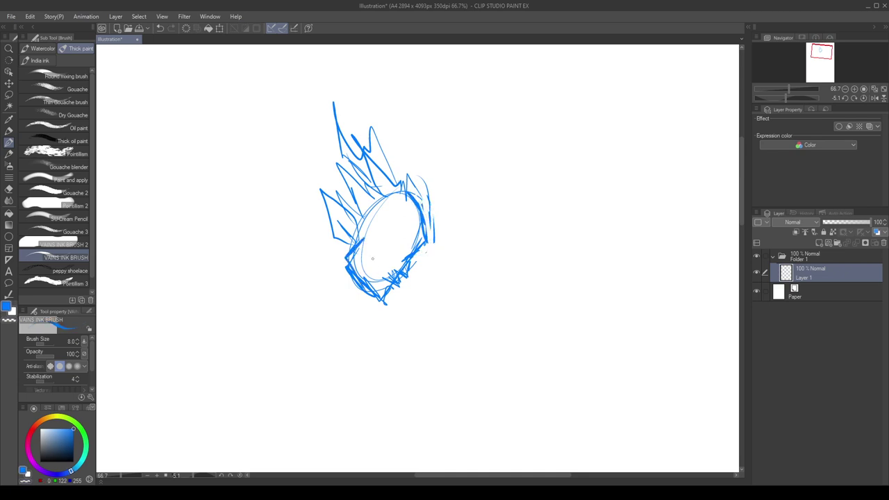
left_click_drag(367, 256, 350, 283)
left_click_drag(354, 246, 346, 253)
left_click_drag(369, 286, 386, 305)
key("ctrl+z")
key("ctrl+z")
key("ctrl+z")
Darken the front edge of the face and erase parts of the stray outer line with transparent colour.
left_click_drag(421, 201, 426, 246)
key("c")
mouse_move(425, 232)
left_mouse_down()
mouse_move(424, 209)
mouse_move(432, 230)
left_mouse_up()
left_click_drag(435, 243, 435, 216)
scroll(687, 186, "down", 2)
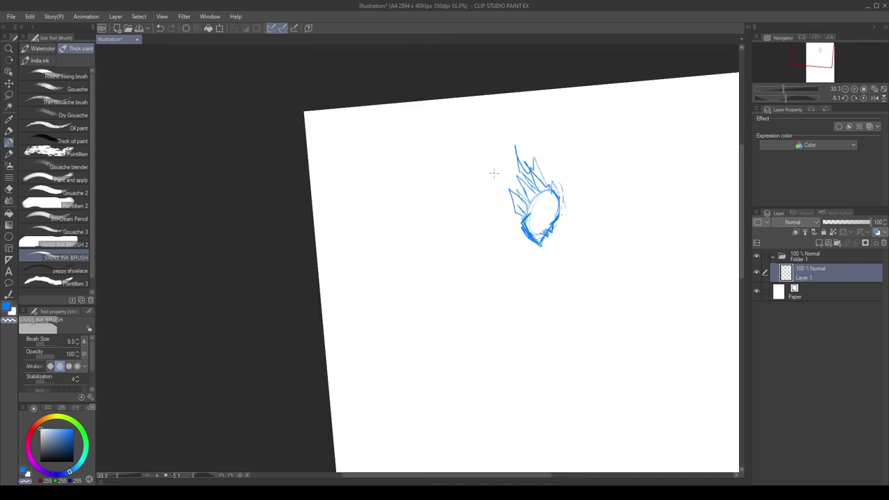
key("c")
scroll(576, 180, "up", 2)
left_click_drag(546, 209, 541, 247)
Sketch the rounded top and back of the skull behind the face oval.
mouse_move(522, 192)
left_mouse_down()
mouse_move(445, 222)
mouse_move(470, 176)
mouse_move(444, 236)
left_mouse_up()
left_click_drag(469, 190, 453, 254)
left_click_drag(488, 294, 477, 302)
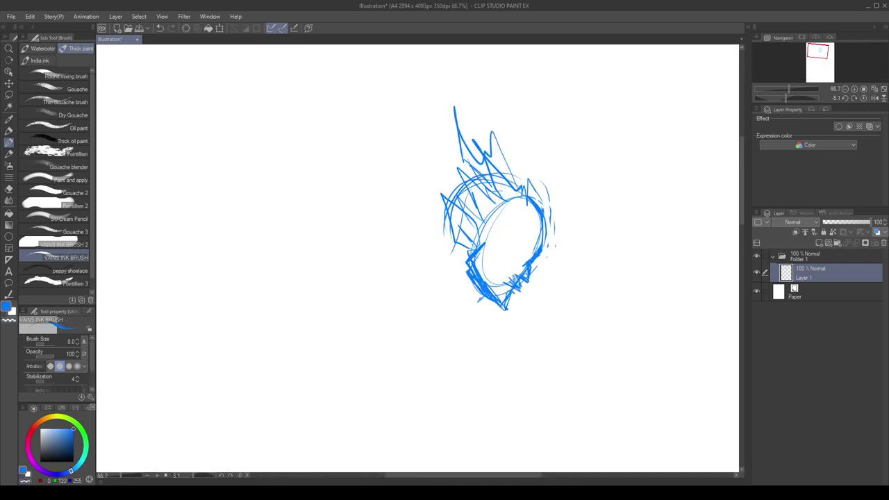
mouse_move(451, 235)
left_mouse_down()
mouse_move(451, 300)
mouse_move(443, 301)
mouse_move(477, 306)
left_mouse_up()
key("ctrl+z")
Add tall, jagged hair spikes along the top and back of the skull.
left_click_drag(477, 174, 445, 237)
left_click_drag(471, 150, 446, 187)
mouse_move(444, 139)
left_mouse_down()
mouse_move(435, 197)
mouse_move(466, 144)
mouse_move(447, 103)
mouse_move(437, 209)
left_mouse_up()
left_click_drag(419, 159, 442, 224)
left_click_drag(421, 183, 442, 229)
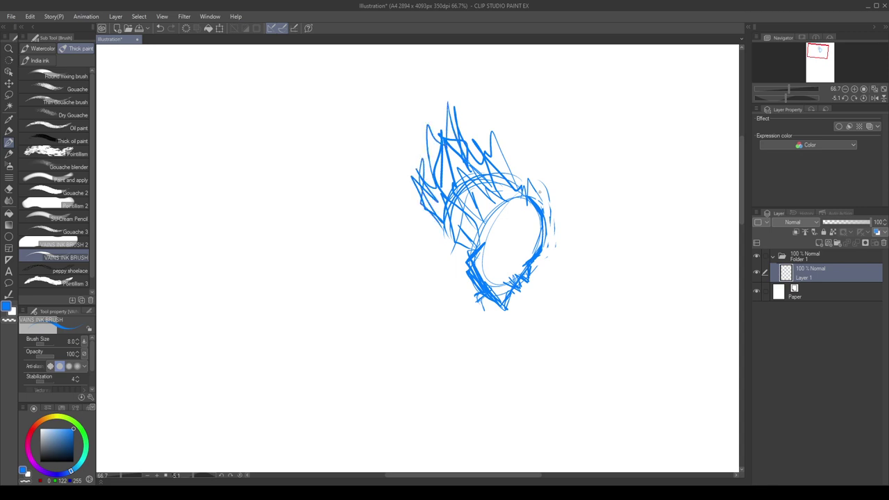
Reset the canvas rotation to 0 and erase the excess construction lines inside the face near the jaw.
left_click(863, 98)
scroll(468, 239, "down", 1)
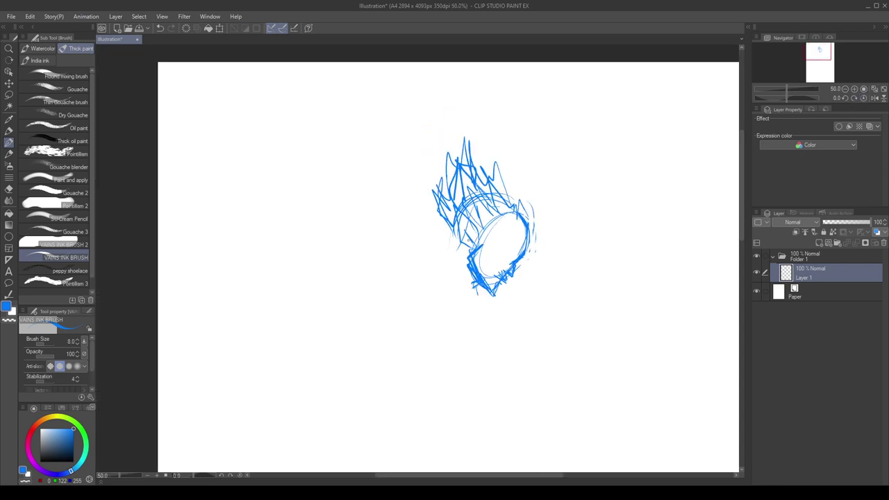
mouse_move(475, 246)
left_mouse_down()
mouse_move(465, 264)
mouse_move(477, 250)
mouse_move(473, 286)
mouse_move(473, 261)
left_mouse_up()
key("x")
key("x")
key("x")
key("c")
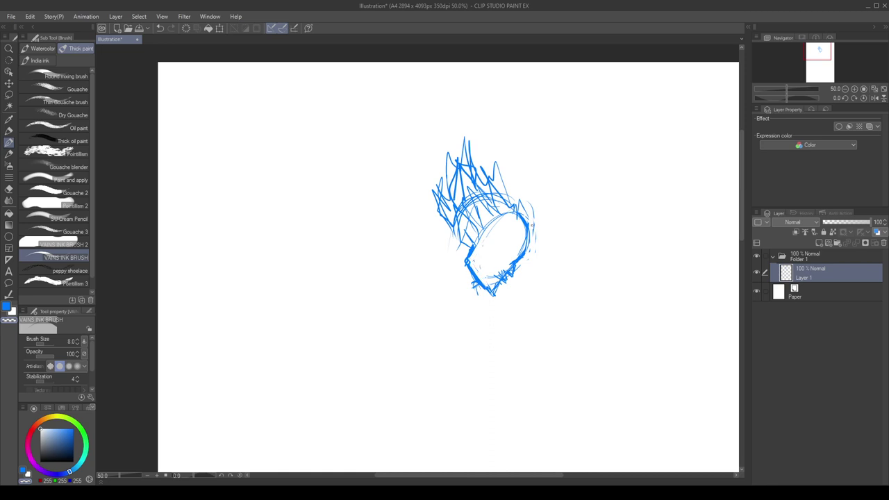
Sketch a hatched blindfold band across the eyes and around the side of the head, with another front hair spike.
key("x")
mouse_move(520, 200)
left_mouse_down()
mouse_move(527, 220)
mouse_move(516, 204)
mouse_move(516, 219)
mouse_move(494, 208)
mouse_move(484, 221)
mouse_move(503, 255)
mouse_move(518, 258)
mouse_move(505, 258)
mouse_move(523, 263)
left_mouse_up()
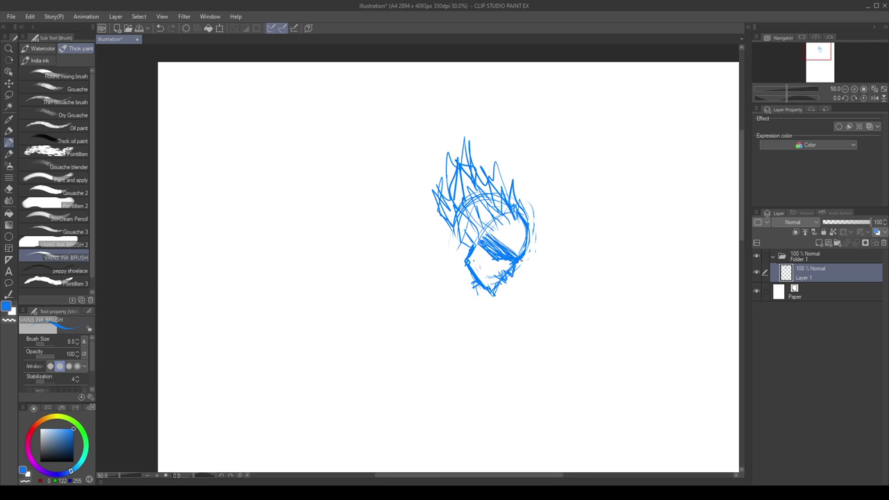
left_click_drag(486, 233, 514, 253)
left_click_drag(483, 229, 491, 242)
mouse_move(475, 225)
left_mouse_down()
mouse_move(489, 244)
mouse_move(470, 262)
mouse_move(480, 267)
left_mouse_up()
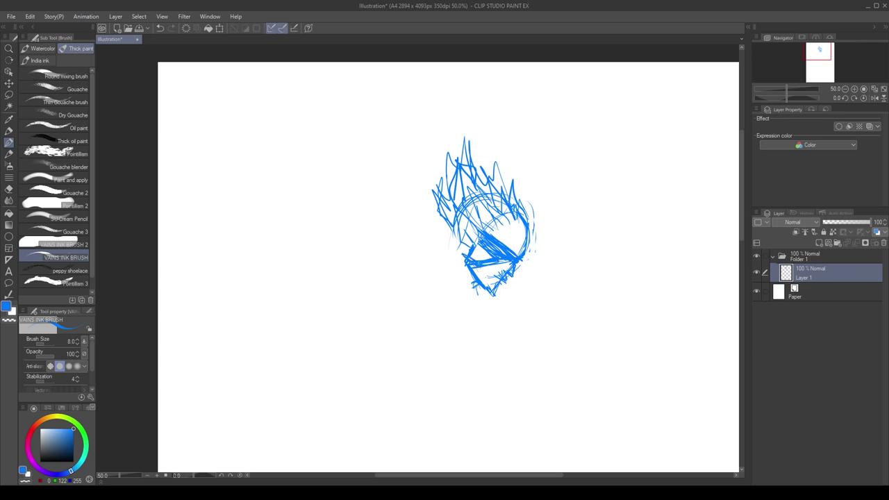
Sketch the back of the neck and an angular collar below the jaw.
left_click(249, 239)
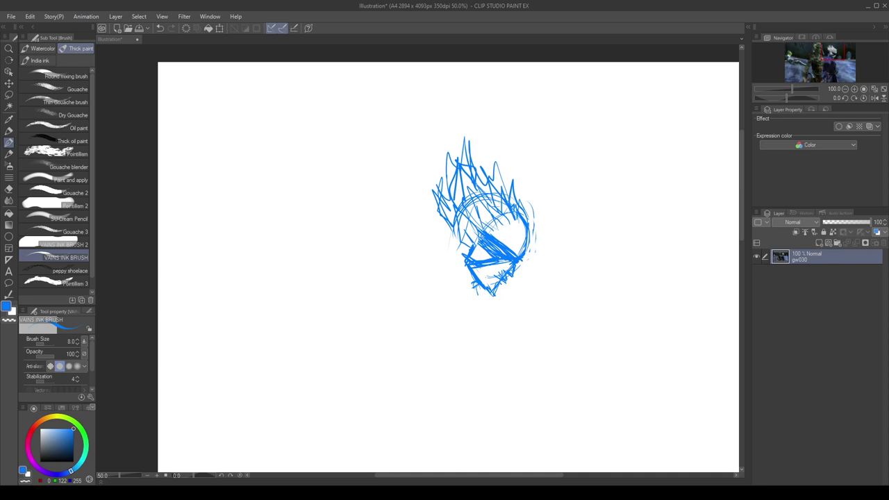
left_click(534, 200)
left_click_drag(521, 210, 524, 252)
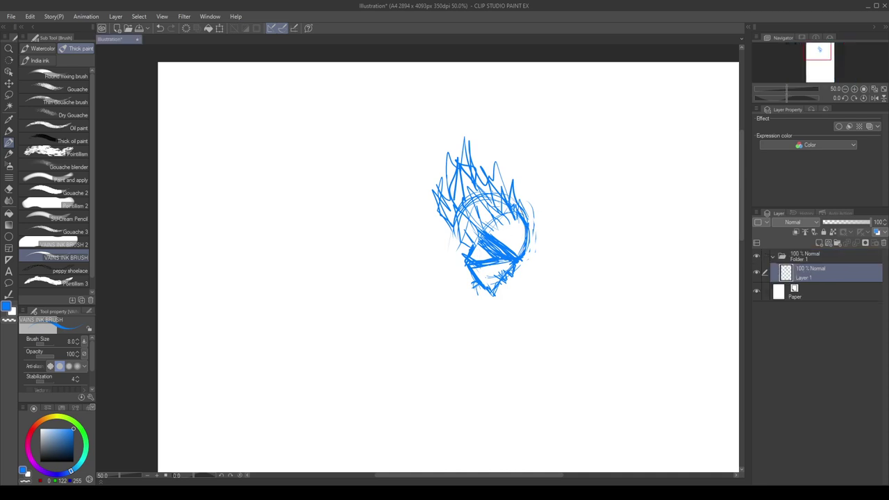
scroll(500, 188, "down", 2)
scroll(573, 202, "up", 1)
left_click_drag(488, 203, 496, 218)
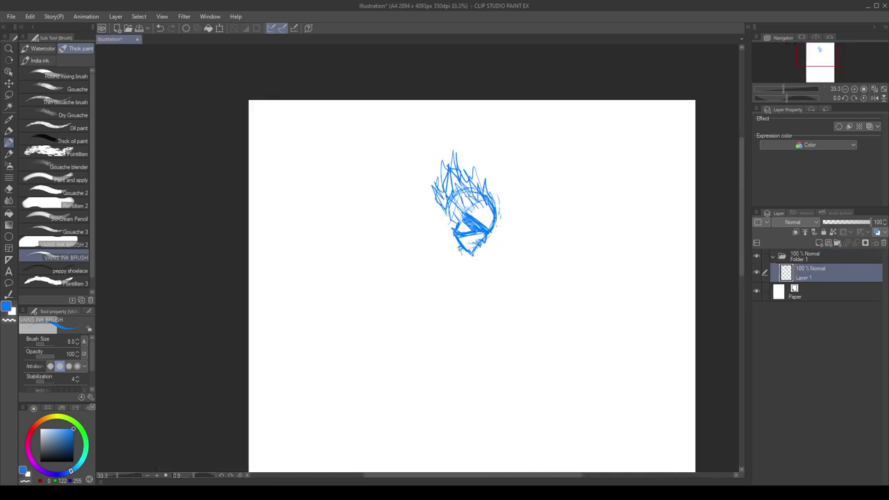
mouse_move(446, 207)
left_mouse_down()
mouse_move(429, 237)
mouse_move(464, 262)
left_mouse_up()
left_click_drag(444, 215, 424, 247)
left_click_drag(427, 243, 464, 262)
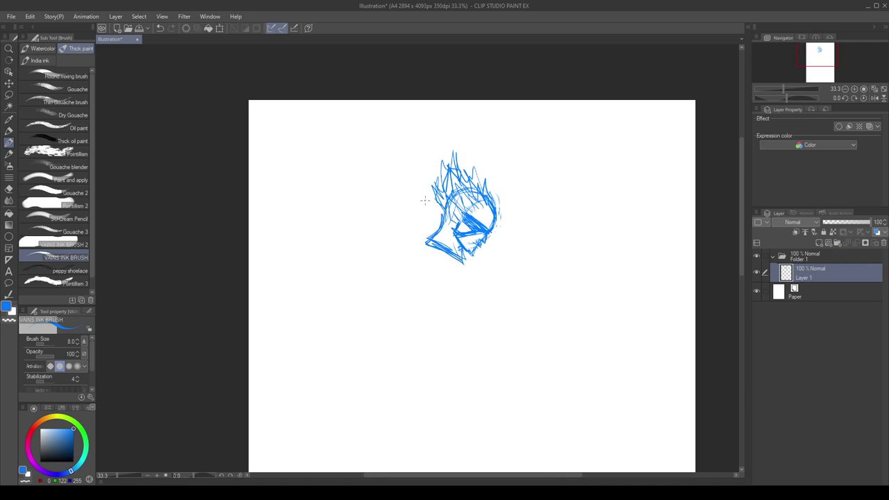
Paint a flowing blindfold tail behind the head with the Gouache 3 brush at size 35.
left_click(66, 232)
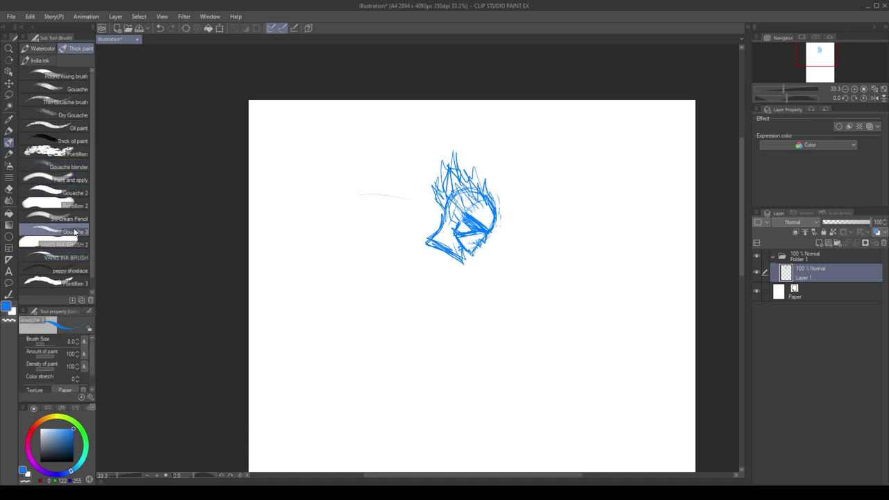
key("bracketright")
key("bracketright")
key("bracketright")
key("bracketright")
key("bracketright")
key("bracketright")
key("bracketright")
left_click_drag(438, 201, 355, 206)
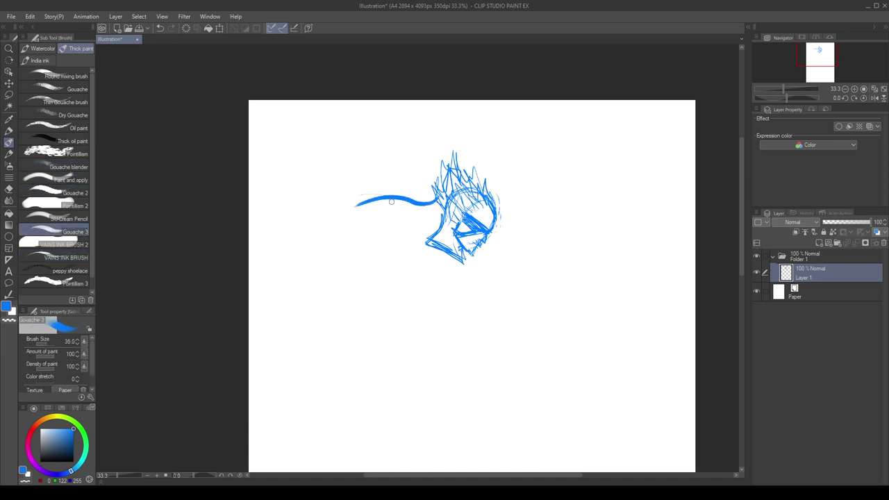
mouse_move(436, 204)
left_mouse_down()
mouse_move(384, 200)
mouse_move(366, 214)
mouse_move(369, 206)
mouse_move(423, 205)
mouse_move(415, 210)
mouse_move(441, 214)
mouse_move(399, 201)
mouse_move(360, 171)
mouse_move(426, 210)
mouse_move(390, 185)
mouse_move(430, 201)
left_mouse_up()
Widen the blindfold tail into forked ends and trim the paint behind the head with transparent colour at size 35.
key("x")
key("c")
mouse_move(381, 174)
left_mouse_down()
mouse_move(378, 199)
mouse_move(352, 221)
left_mouse_up()
key("x")
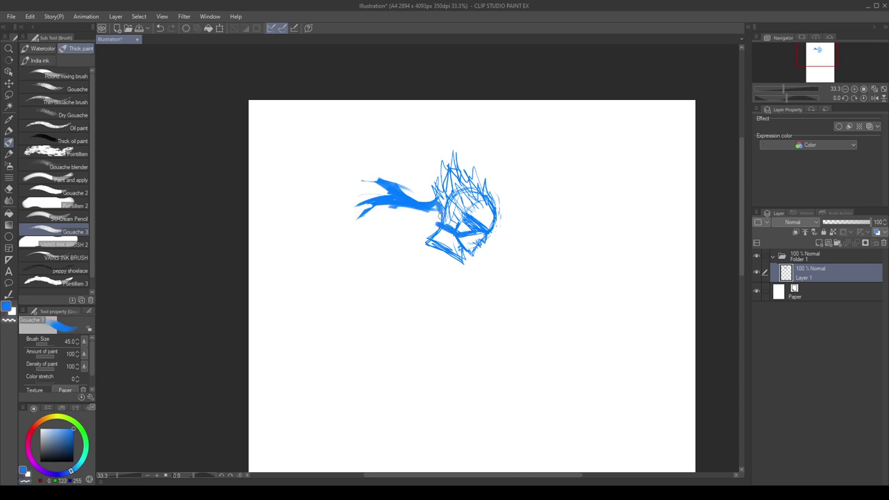
key("x")
key("bracketleft")
key("bracketleft")
left_click_drag(438, 221, 433, 221)
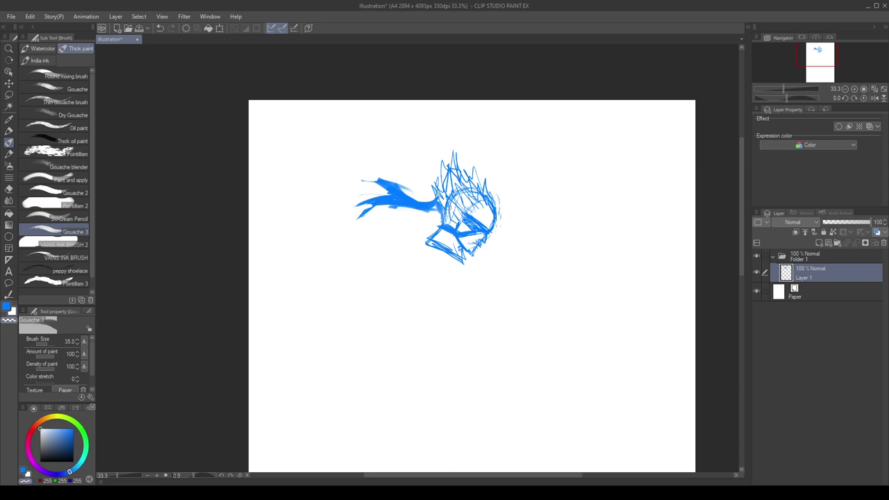
Thicken the blindfold over the eyes and clean up the forehead edge with the Gouache 3 brush.
scroll(519, 198, "up", 2)
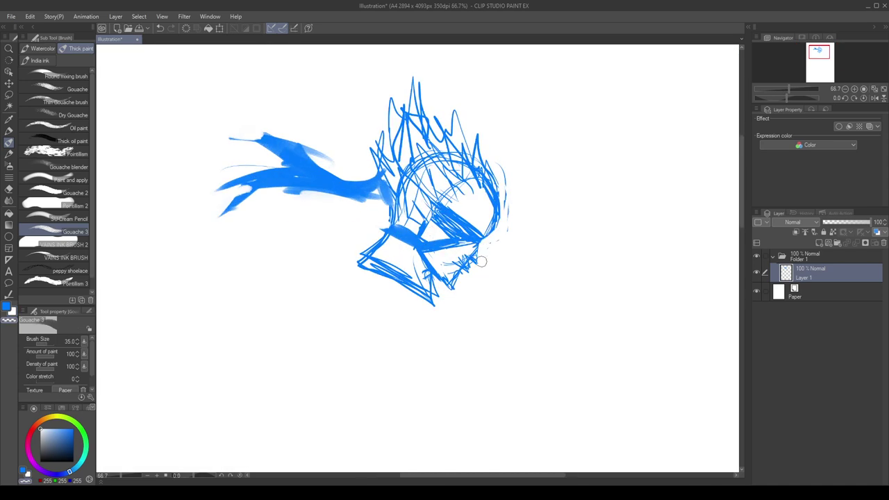
left_click_drag(499, 218, 493, 200)
mouse_move(433, 222)
left_mouse_down()
mouse_move(485, 236)
mouse_move(492, 220)
left_mouse_up()
key("c")
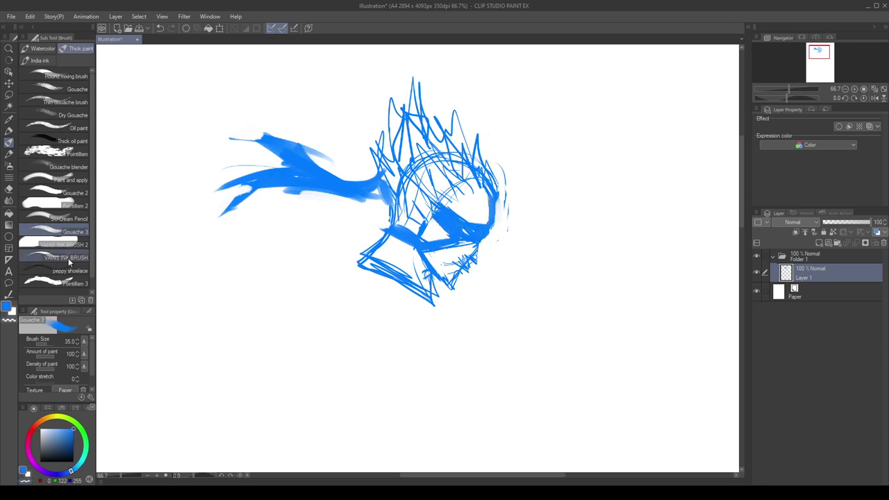
Rework the nose with the VAINS INK BRUSH and adjust the face lines in a horizontally flipped view.
left_click(68, 258)
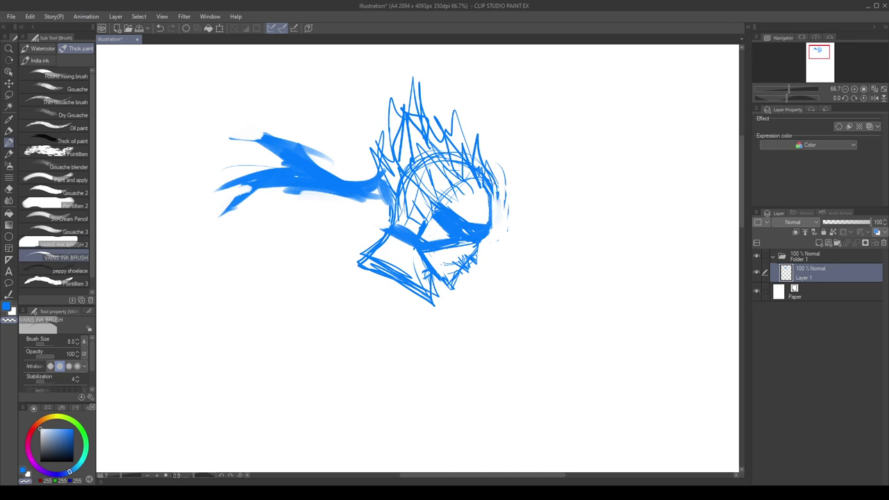
key("c")
left_click_drag(479, 244, 478, 260)
key("h")
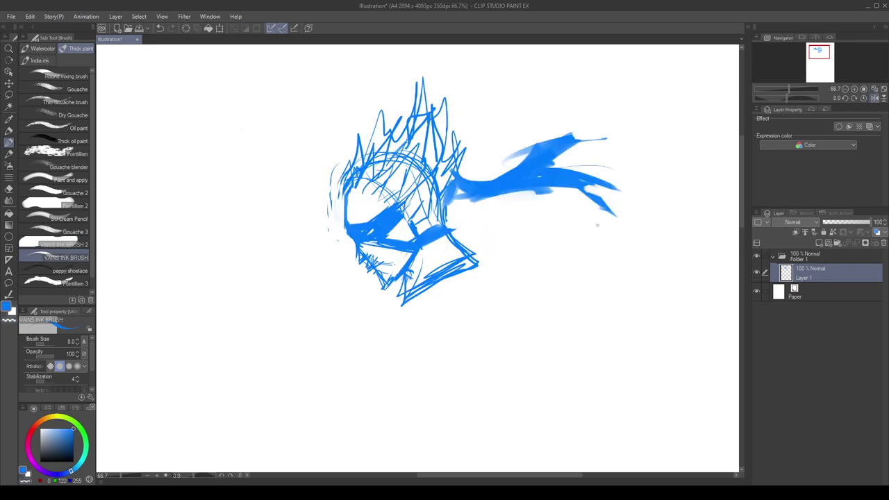
left_click_drag(420, 208, 483, 206)
left_click_drag(417, 249, 452, 281)
Define the profile of the nose, lips and chin, erasing the rough marks, and restore the unflipped view.
key("x")
key("c")
key("c")
key("c")
mouse_move(470, 256)
left_mouse_down()
mouse_move(453, 279)
mouse_move(459, 272)
left_mouse_up()
left_click_drag(454, 270, 447, 282)
mouse_move(474, 254)
left_mouse_down()
mouse_move(467, 263)
mouse_move(464, 224)
mouse_move(467, 287)
left_mouse_up()
key("c")
key("h")
scroll(525, 201, "down", 2)
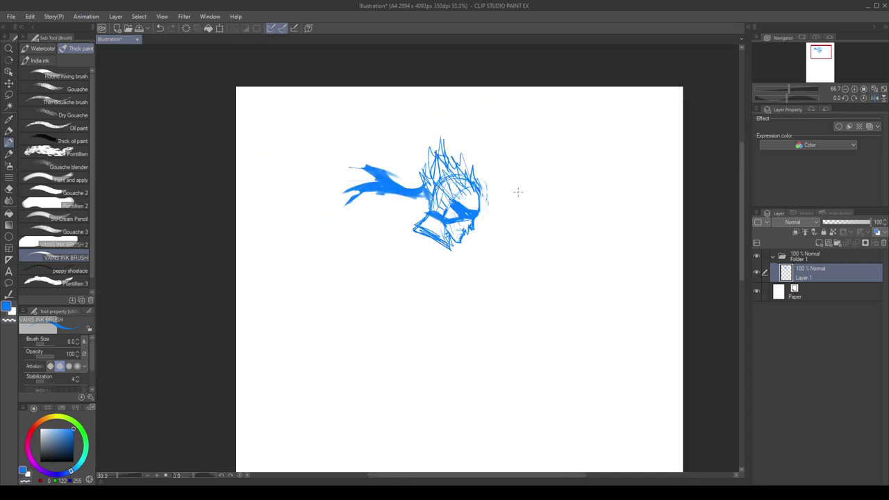
Save the illustration as Raeglys Concept Art.
scroll(548, 219, "down", 1)
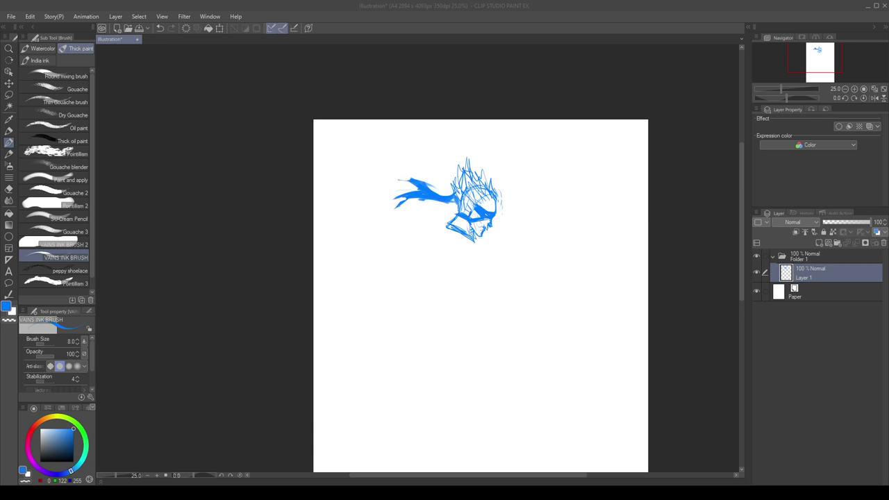
left_click(348, 391)
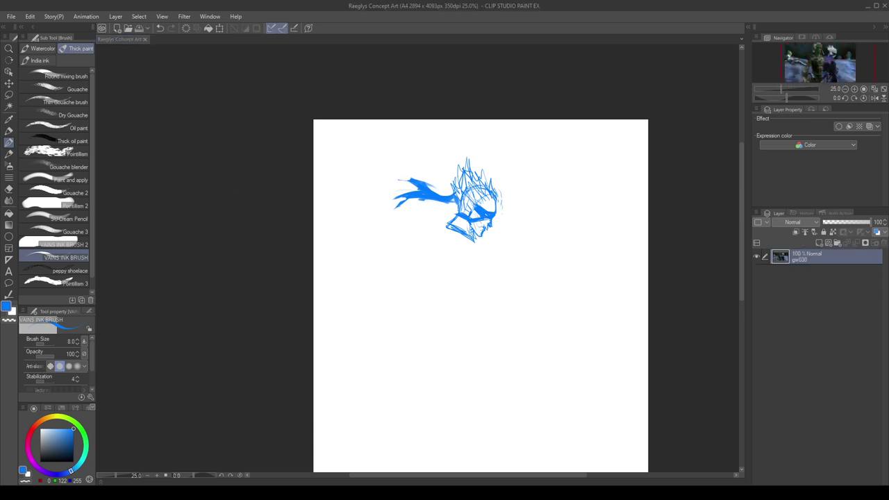
Sketch the upper torso below the collar with a round shoulder, spiky shoulder detail and curved chest outline.
left_click_drag(449, 224, 426, 255)
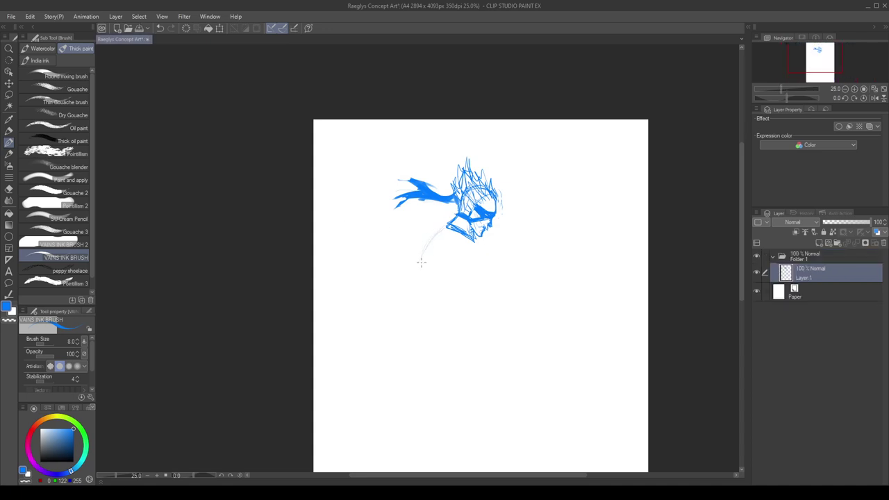
left_click_drag(446, 218, 443, 326)
mouse_move(486, 254)
left_mouse_down()
mouse_move(480, 313)
mouse_move(485, 290)
left_mouse_up()
left_click_drag(422, 260, 456, 302)
mouse_move(434, 239)
left_mouse_down()
mouse_move(425, 267)
mouse_move(435, 243)
mouse_move(449, 255)
mouse_move(424, 223)
mouse_move(420, 245)
mouse_move(406, 237)
mouse_move(433, 243)
mouse_move(415, 247)
mouse_move(439, 249)
mouse_move(492, 286)
mouse_move(450, 301)
mouse_move(489, 282)
left_mouse_up()
mouse_move(419, 251)
left_mouse_down()
mouse_move(441, 316)
mouse_move(467, 335)
left_mouse_up()
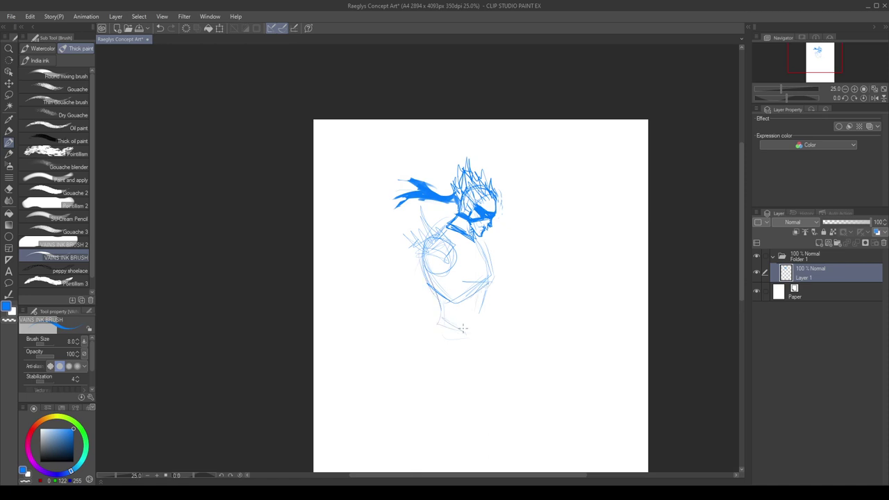
Sketch the waist and angular hips beneath the chest, connecting them with tapering side lines.
left_click_drag(430, 310, 467, 335)
mouse_move(440, 296)
left_mouse_down()
mouse_move(437, 322)
mouse_move(470, 345)
mouse_move(482, 308)
left_mouse_up()
left_click_drag(489, 279, 477, 332)
scroll(441, 219, "down", 2)
scroll(460, 302, "up", 2)
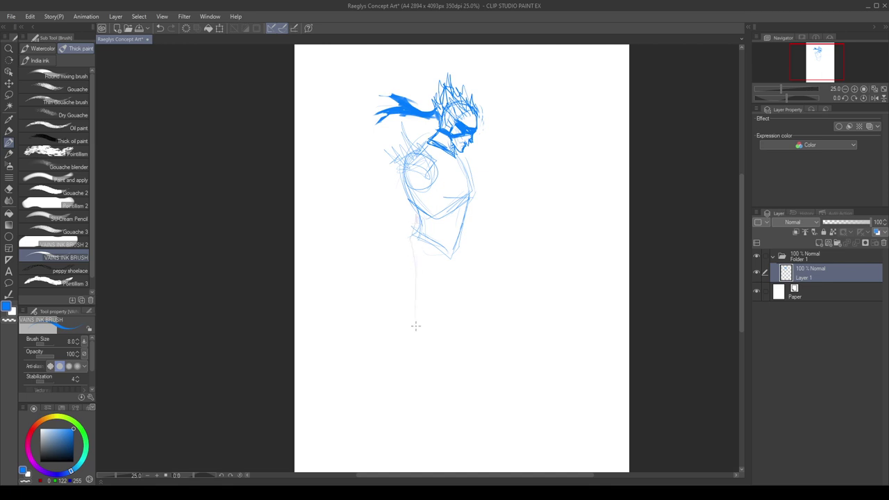
Sketch the rear thigh down to the knee below the hips and start the inner line of the forward thigh.
left_click_drag(420, 224, 416, 312)
left_click_drag(446, 271, 437, 316)
left_click_drag(411, 272, 408, 332)
left_click_drag(443, 284, 436, 317)
mouse_move(447, 285)
left_mouse_down()
mouse_move(435, 311)
mouse_move(468, 307)
left_mouse_up()
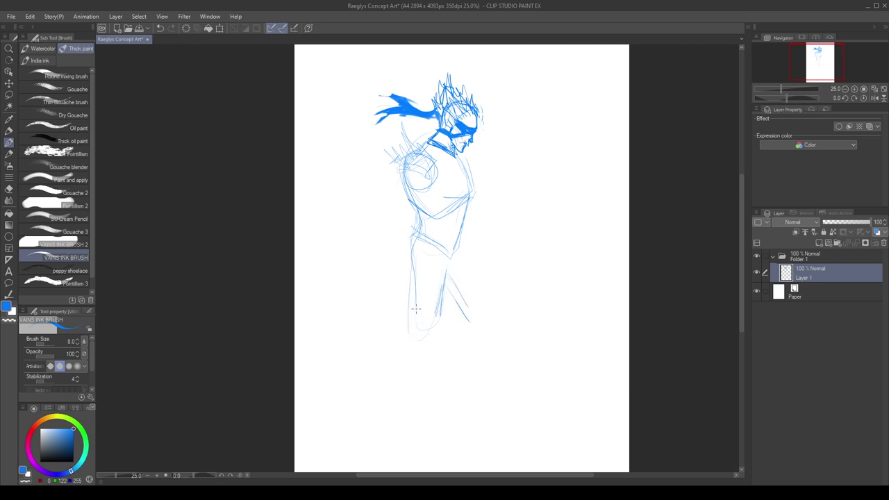
Sketch the rear lower leg with a curved calf tapering from the knee to the ankle.
left_click_drag(409, 339, 420, 419)
left_click_drag(437, 342, 430, 418)
left_click_drag(418, 335, 421, 434)
left_click(360, 294)
mouse_move(420, 339)
left_mouse_down()
mouse_move(418, 432)
mouse_move(432, 415)
left_mouse_up()
left_click_drag(434, 356, 438, 316)
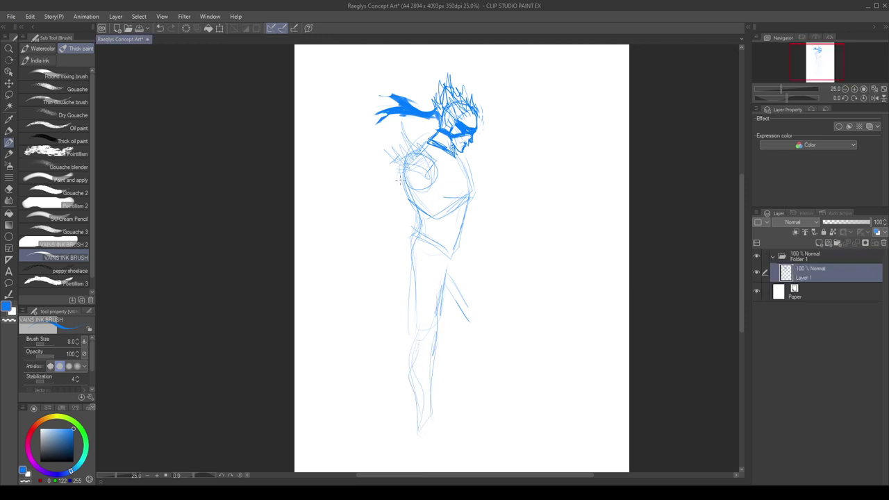
Rough in a faint trailing shape behind the back and loose arm lines from the shoulder to the hip.
left_click_drag(398, 182, 374, 230)
mouse_move(386, 276)
left_mouse_down()
mouse_move(388, 200)
mouse_move(403, 209)
left_mouse_up()
mouse_move(404, 176)
left_mouse_down()
mouse_move(415, 280)
mouse_move(408, 275)
mouse_move(427, 203)
mouse_move(414, 279)
left_mouse_up()
Consult the reference screenshots and sketch the arm bent at the elbow, with the hand beside the upper thigh.
left_click(227, 340)
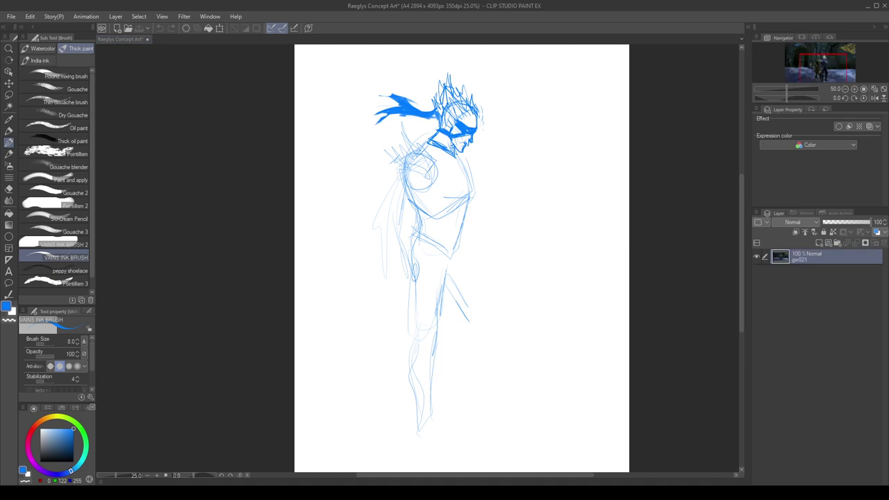
left_click(238, 259)
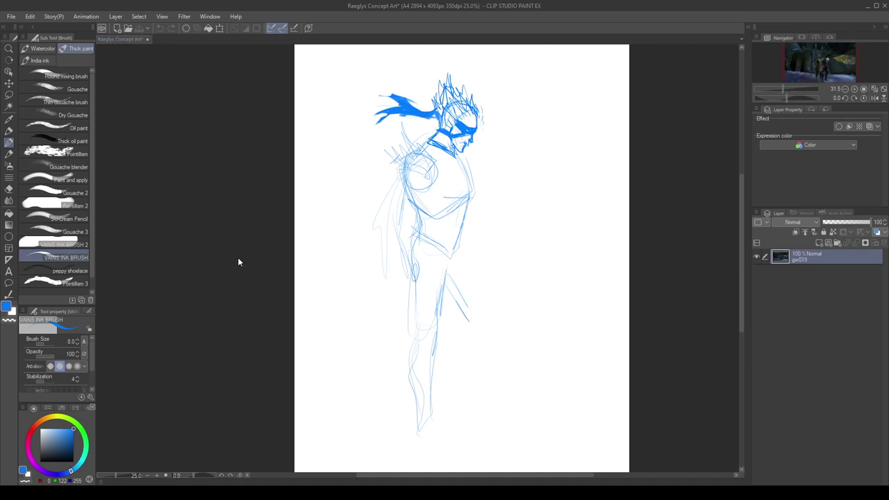
scroll(238, 258, "up", 2)
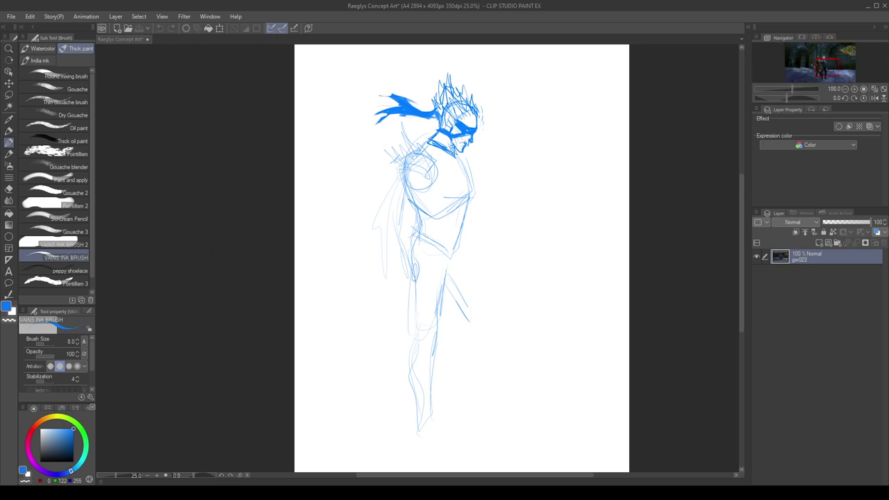
left_click(444, 228)
mouse_move(401, 201)
left_mouse_down()
mouse_move(393, 234)
mouse_move(430, 272)
left_mouse_up()
left_click_drag(403, 232, 426, 275)
left_click_drag(413, 164, 414, 259)
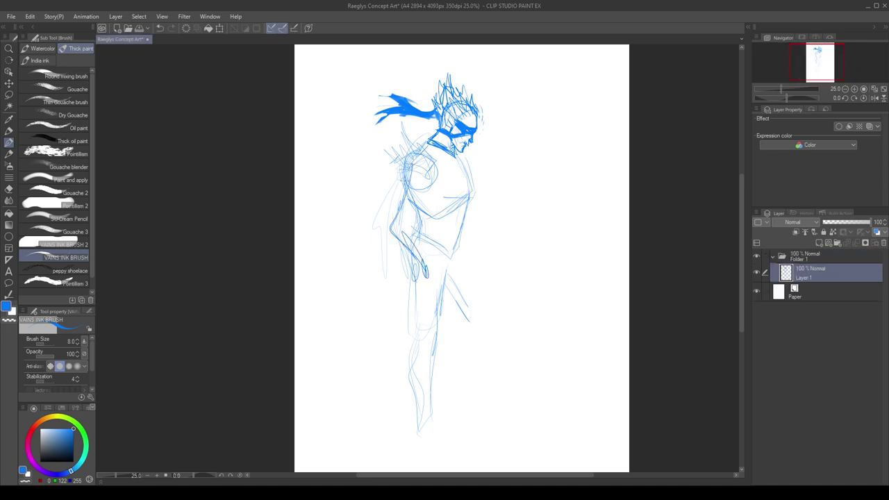
mouse_move(472, 199)
left_mouse_down()
mouse_move(461, 246)
mouse_move(475, 272)
left_mouse_up()
left_click_drag(475, 274, 491, 314)
key("ctrl+z")
key("ctrl+z")
key("ctrl+z")
Strengthen the front torso and rear leg contours, and sketch the rear foot with a pointed toe.
mouse_move(473, 186)
left_mouse_down()
mouse_move(458, 253)
mouse_move(444, 262)
mouse_move(416, 238)
mouse_move(410, 400)
left_mouse_up()
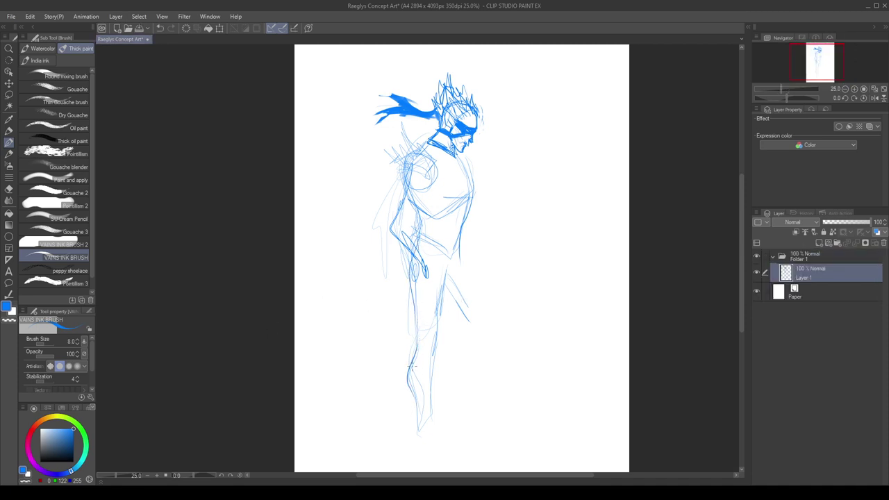
left_click_drag(415, 386, 429, 432)
mouse_move(431, 362)
left_mouse_down()
mouse_move(419, 453)
mouse_move(434, 462)
left_mouse_up()
mouse_move(420, 425)
left_mouse_down()
mouse_move(410, 453)
mouse_move(451, 471)
left_mouse_up()
left_click_drag(431, 427, 447, 467)
left_click_drag(419, 440, 424, 455)
left_click_drag(418, 452, 455, 470)
left_click_drag(435, 446, 459, 468)
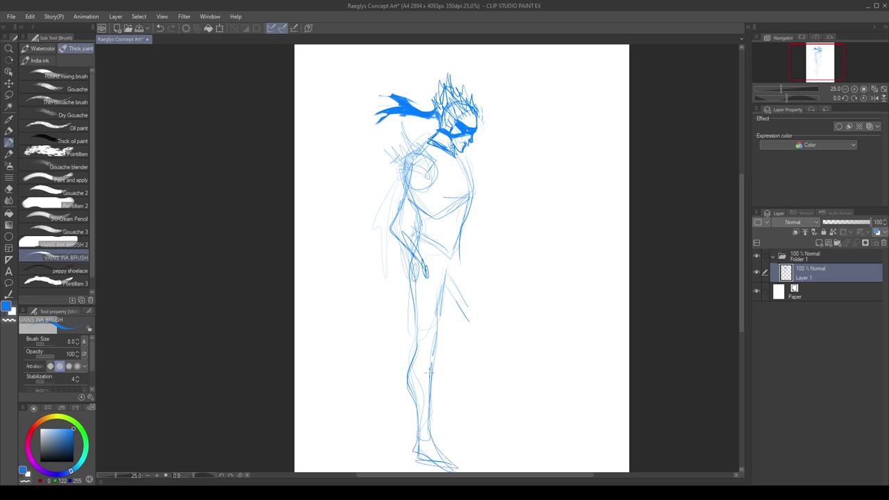
Sketch the forward leg with an angled thigh, bent knee, shin and small foot.
mouse_move(445, 293)
left_mouse_down()
mouse_move(434, 372)
mouse_move(475, 342)
mouse_move(473, 406)
left_mouse_up()
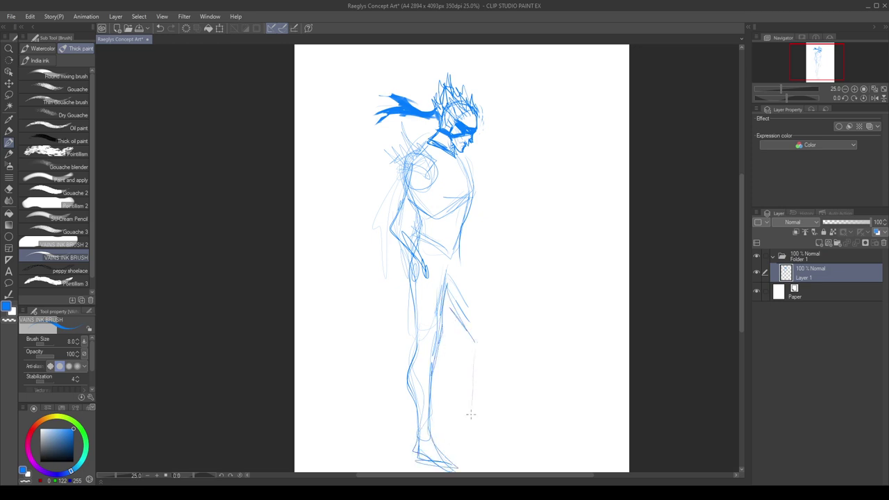
mouse_move(467, 323)
left_mouse_down()
mouse_move(472, 424)
mouse_move(502, 448)
left_mouse_up()
left_click_drag(487, 375, 503, 447)
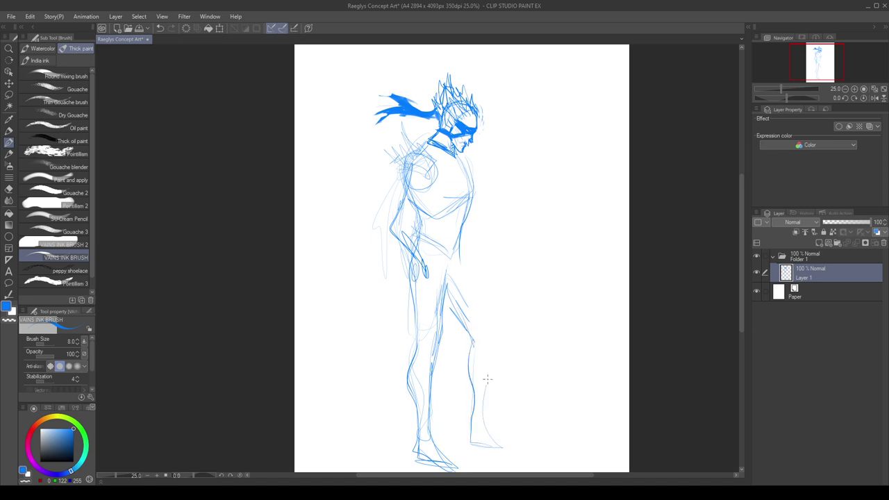
mouse_move(468, 272)
left_mouse_down()
mouse_move(498, 346)
mouse_move(487, 423)
left_mouse_up()
mouse_move(485, 311)
left_mouse_down()
mouse_move(502, 364)
mouse_move(484, 429)
left_mouse_up()
Rework the shoulder and upper arm lines, flip the view horizontally and compare the pose with the reference screenshot.
mouse_move(420, 163)
left_mouse_down()
mouse_move(396, 205)
mouse_move(394, 236)
mouse_move(413, 271)
left_mouse_up()
key("h")
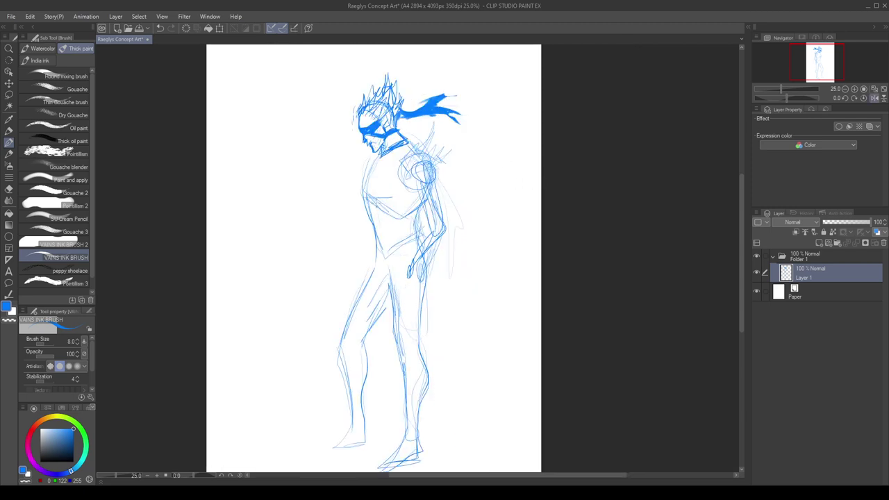
key("ctrl+z")
left_click(235, 262)
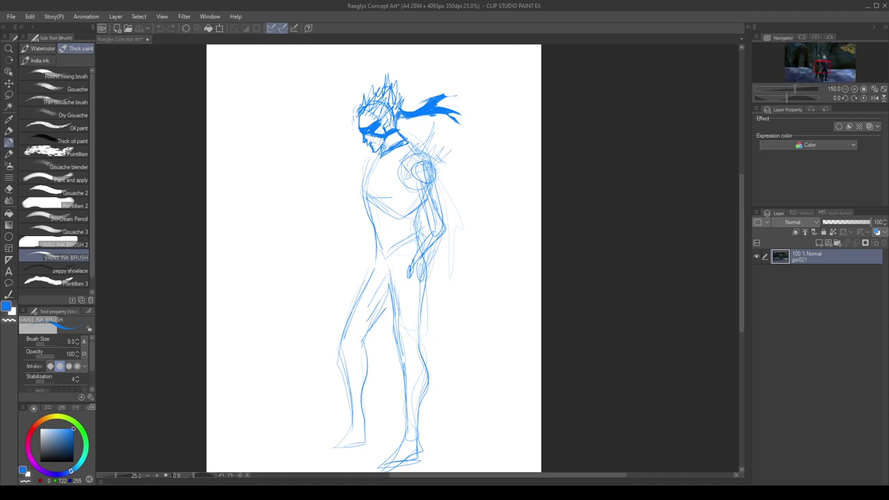
key("ctrl+Tab")
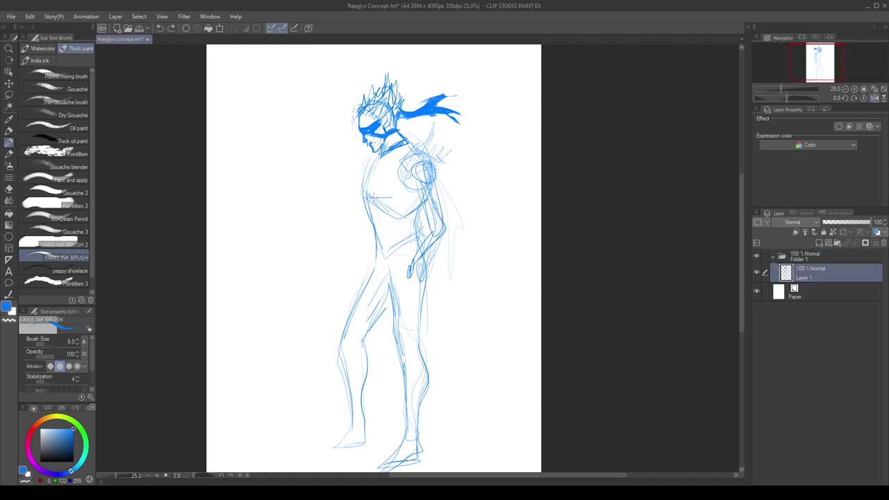
Strengthen the front torso and forward thigh contours in the flipped view, undo the stray line, and redefine the chest edge unflipped.
mouse_move(373, 157)
left_mouse_down()
mouse_move(360, 195)
mouse_move(373, 259)
mouse_move(339, 350)
left_mouse_up()
left_click_drag(373, 324, 362, 339)
left_click_drag(376, 249, 382, 333)
mouse_move(373, 229)
left_mouse_down()
mouse_move(379, 267)
mouse_move(360, 271)
left_mouse_up()
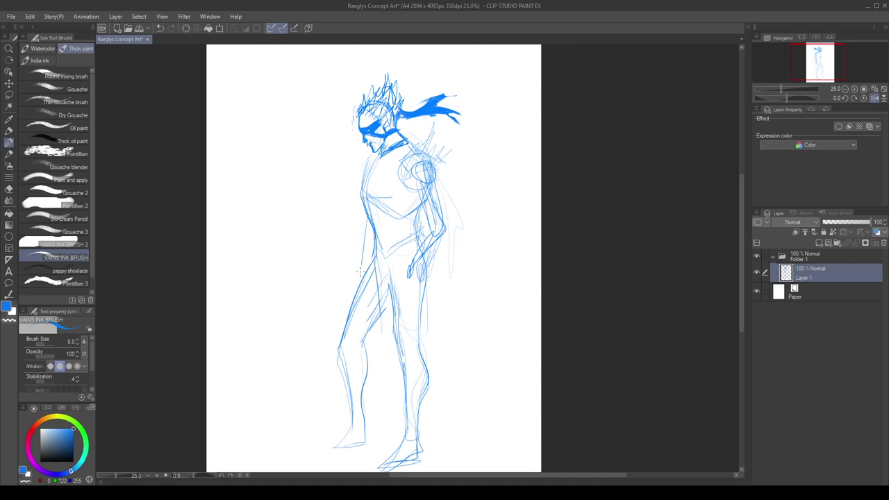
key("ctrl+z")
key("h")
left_click_drag(464, 154, 478, 198)
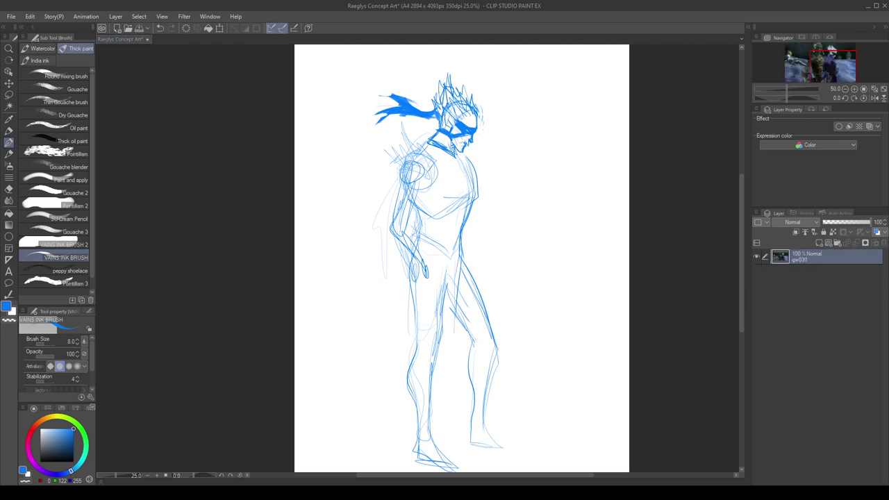
Check the reference screenshots, set the brush size to 15, and draw the crossing garment bands over the chest.
scroll(834, 66, "up", 1)
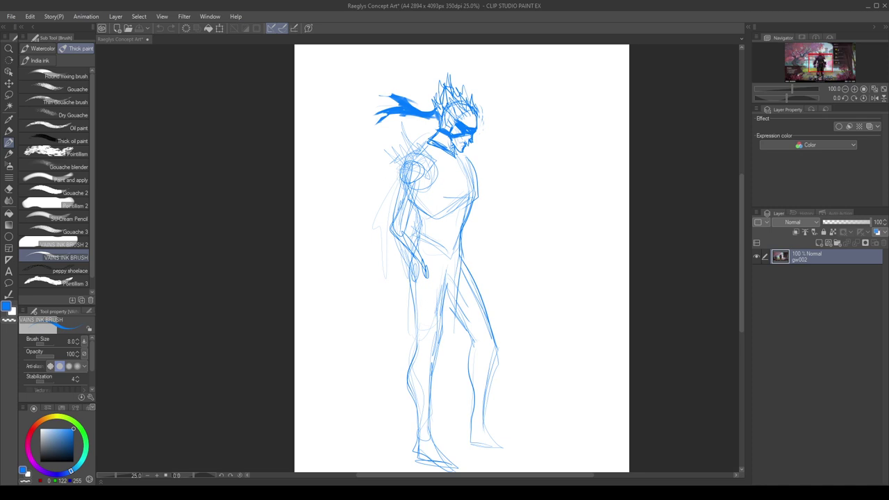
left_click(322, 266)
key("bracketright")
key("bracketright")
key("bracketright")
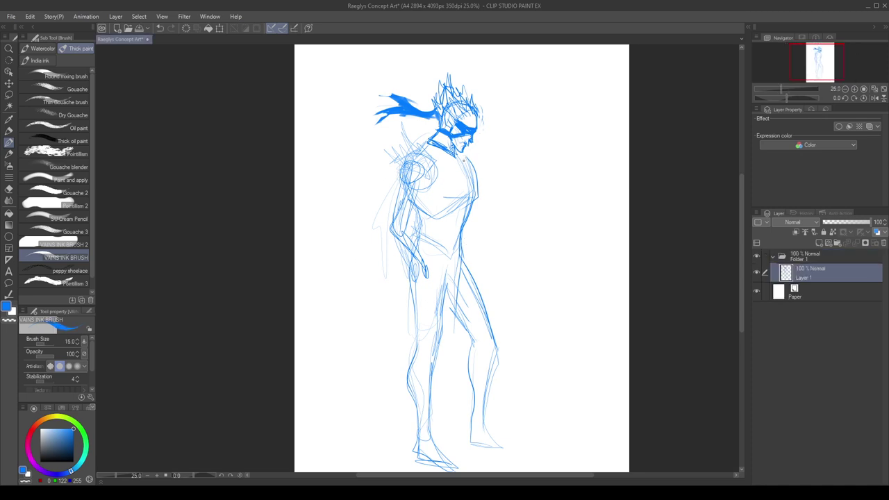
scroll(464, 157, "up", 1)
left_click_drag(468, 157, 479, 199)
left_click_drag(439, 155, 478, 207)
mouse_move(479, 213)
left_mouse_down()
mouse_move(411, 239)
mouse_move(403, 229)
mouse_move(459, 199)
mouse_move(405, 220)
left_mouse_up()
Darken the front waist contour and draw a belt band with a long cloth edge below it, consulting the reference screenshots.
left_click_drag(465, 226, 448, 314)
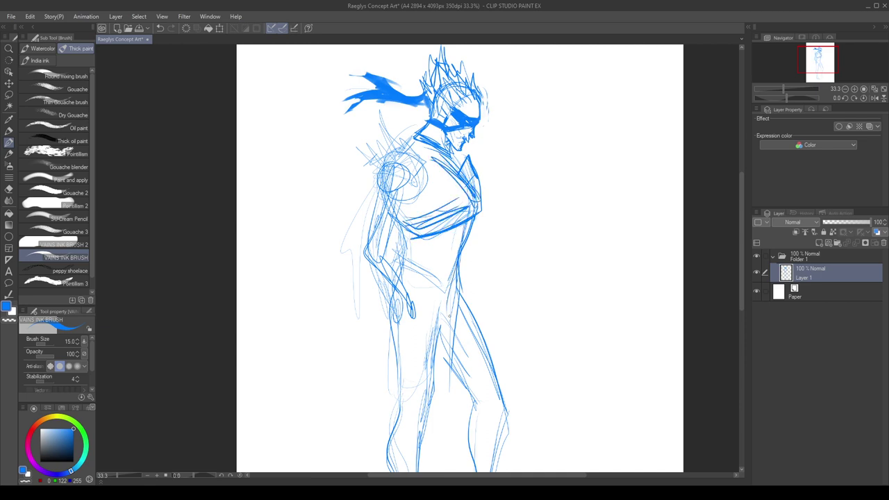
left_click_drag(458, 252, 454, 320)
left_click(259, 212)
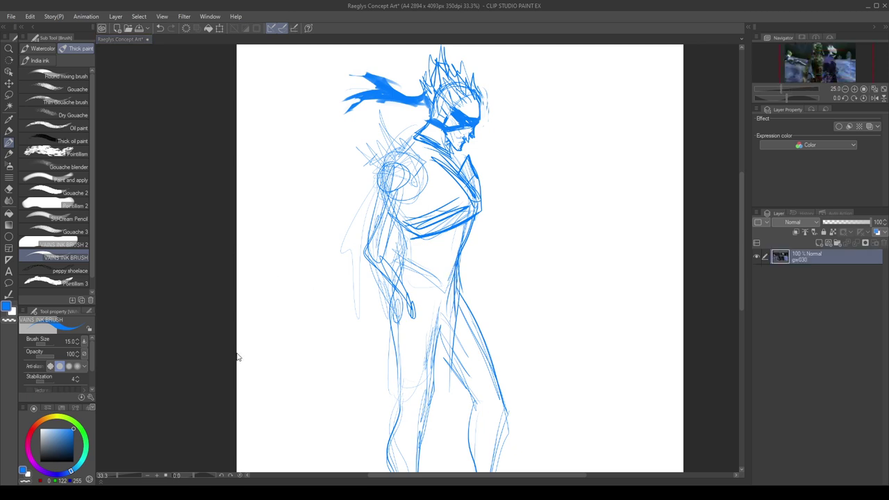
left_click(226, 260)
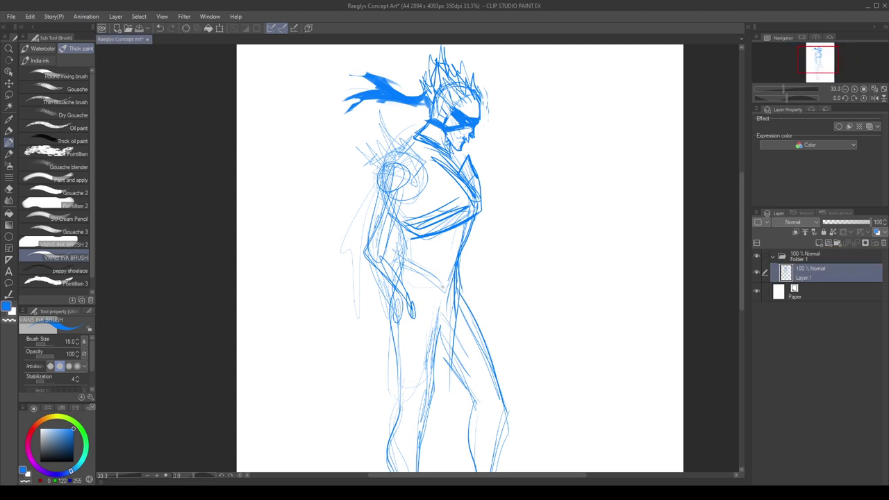
key("ctrl+minus")
left_click(215, 327)
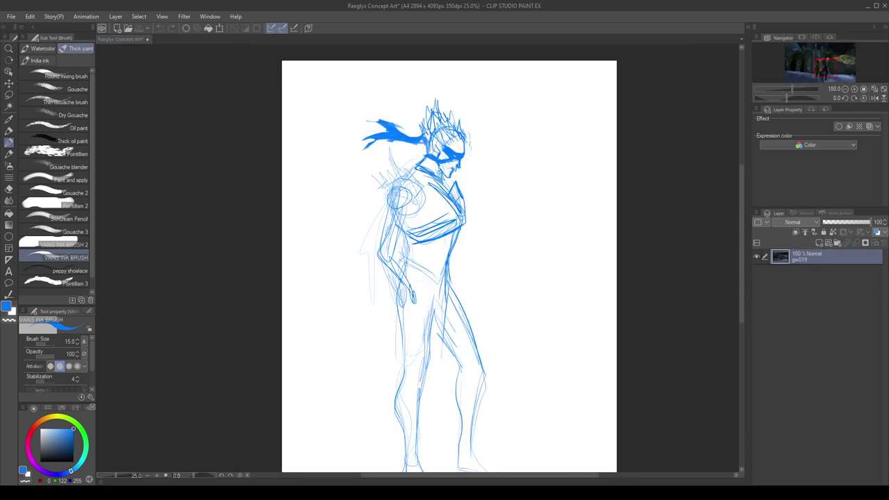
left_click(415, 277)
mouse_move(409, 260)
left_mouse_down()
mouse_move(447, 264)
mouse_move(437, 341)
left_mouse_up()
Switch to the Gouache 3 brush and paint a straight cloth hanging from the belt between the legs.
left_click(70, 231)
left_click_drag(438, 278, 435, 338)
left_click_drag(435, 276, 437, 378)
left_click_drag(442, 292, 442, 337)
left_click_drag(445, 322, 446, 394)
left_click_drag(445, 362, 448, 396)
left_click_drag(436, 323, 435, 359)
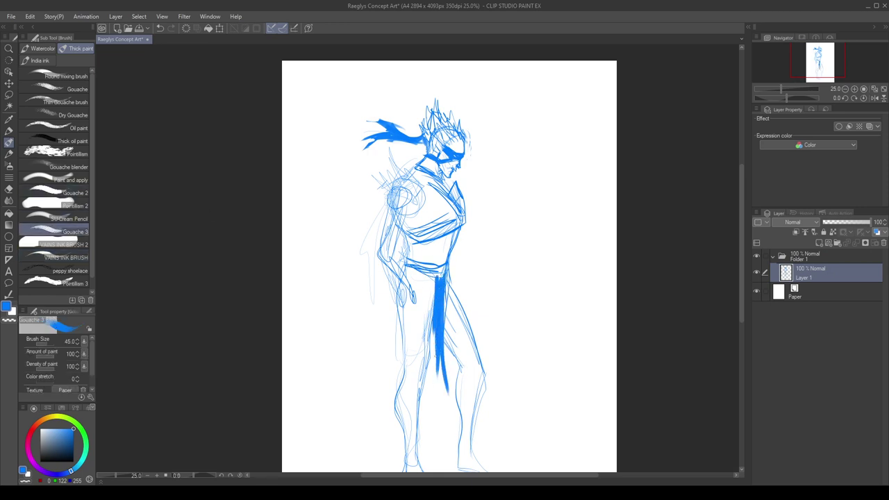
mouse_move(437, 299)
left_mouse_down()
mouse_move(433, 367)
mouse_move(444, 389)
left_mouse_up()
left_click_drag(436, 357, 437, 424)
left_click_drag(444, 288, 448, 379)
left_click_drag(450, 283, 452, 375)
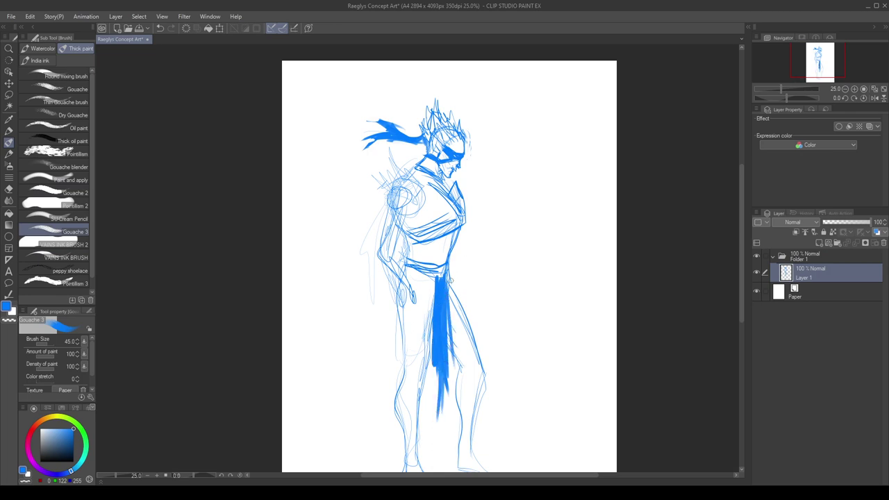
left_click_drag(450, 280, 452, 330)
Undo the hanging cloth strokes back to the first long edge line below the belt.
key("ctrl+z")
key("ctrl+z")
key("ctrl+z")
key("ctrl+z")
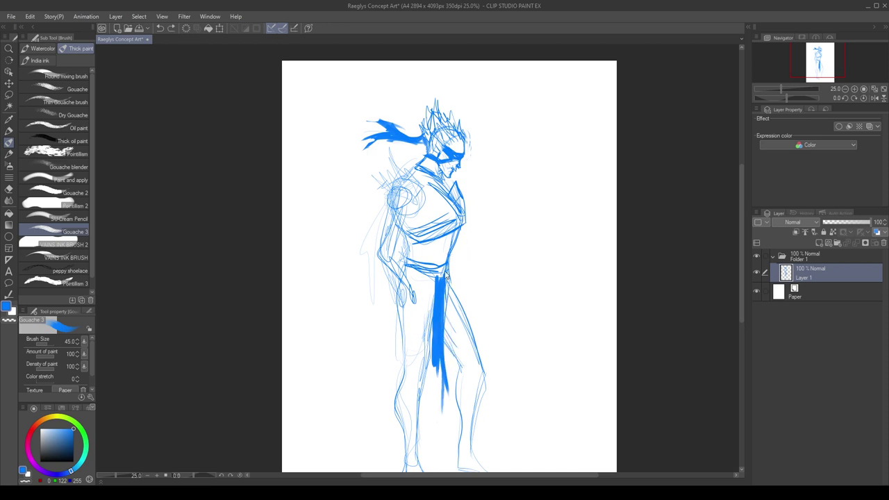
key("ctrl+z")
key("ctrl+z")
key("ctrl+z")
key("ctrl+z")
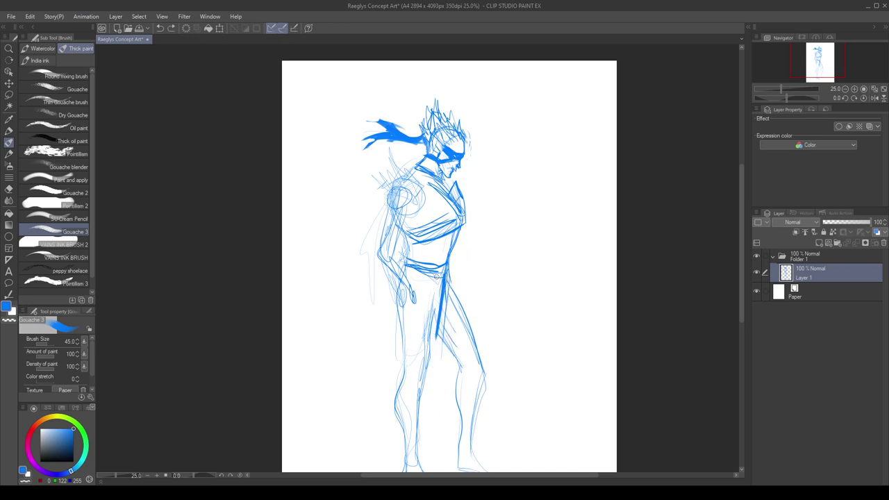
Paint the cloth sweeping backward from the belt across the rear thigh, ending in ragged tips near the knee.
left_click_drag(444, 277, 413, 357)
left_click_drag(442, 279, 425, 351)
mouse_move(435, 301)
left_mouse_down()
mouse_move(414, 406)
mouse_move(424, 371)
left_mouse_up()
left_click_drag(444, 277, 435, 353)
left_click_drag(442, 299, 434, 353)
left_click_drag(440, 276, 440, 304)
left_click_drag(426, 354, 406, 385)
left_click_drag(426, 332, 420, 360)
left_click_drag(425, 335, 415, 384)
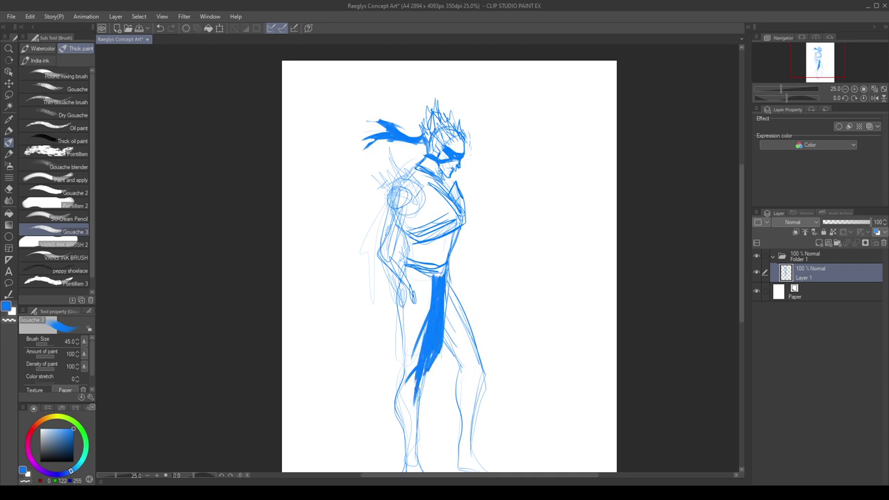
Undo the last cloth strokes, set the brush size to 70, and paint a broader cloth tapering down past the rear knee.
key("ctrl+z")
key("ctrl+z")
key("ctrl+z")
key("ctrl+z")
key("ctrl+z")
key("]")
left_click_drag(434, 277, 435, 335)
left_click_drag(432, 275, 432, 365)
left_click_drag(433, 318, 430, 372)
mouse_move(428, 323)
left_mouse_down()
mouse_move(414, 363)
mouse_move(422, 417)
left_mouse_up()
left_click_drag(438, 303, 426, 405)
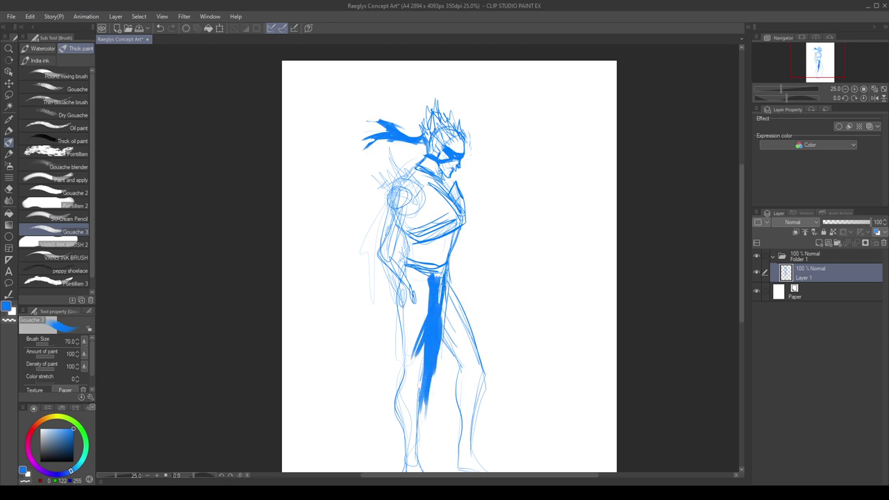
Undo the tapering cloth strokes, check the reference screenshot, and paint a wide straight cloth from the belt to above the knees.
key("ctrl+z")
key("ctrl+z")
key("ctrl+z")
key("ctrl+z")
key("ctrl+z")
key("ctrl+z")
key("ctrl+z")
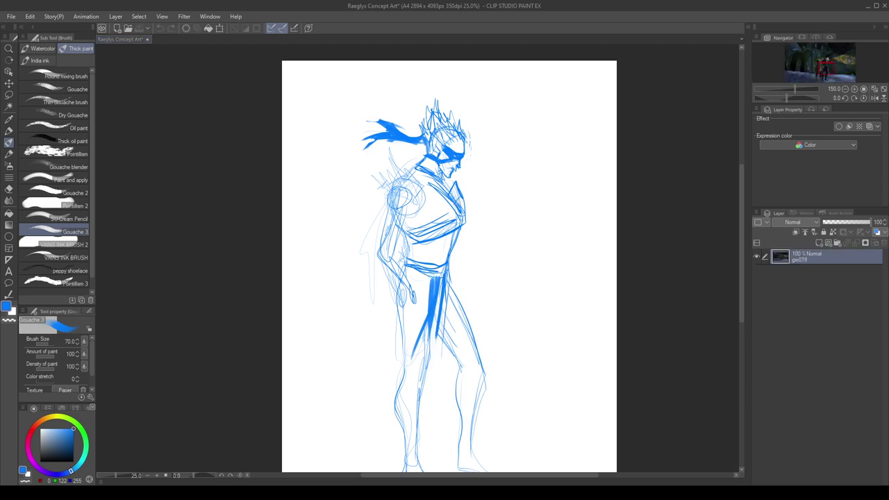
left_click(448, 292)
left_click_drag(432, 286, 432, 358)
mouse_move(440, 286)
left_mouse_down()
mouse_move(429, 359)
mouse_move(443, 372)
left_mouse_up()
mouse_move(450, 286)
left_mouse_down()
mouse_move(450, 345)
mouse_move(437, 361)
left_mouse_up()
Erase the stray strand behind the cloth and fill the front of the abdomen above the belt in solid blue.
key("x")
key("c")
mouse_move(422, 316)
left_mouse_down()
mouse_move(415, 362)
mouse_move(423, 329)
left_mouse_up()
key("x")
mouse_move(435, 251)
left_mouse_down()
mouse_move(458, 232)
mouse_move(444, 253)
left_mouse_up()
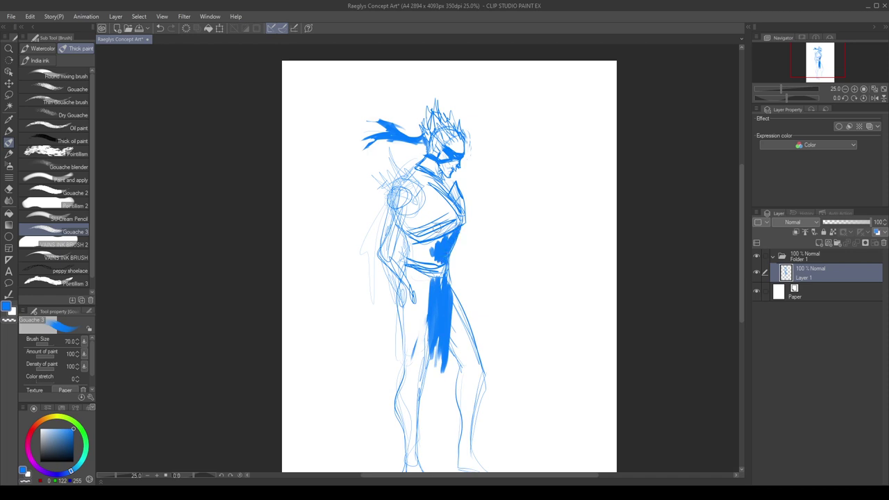
left_click(0, 417)
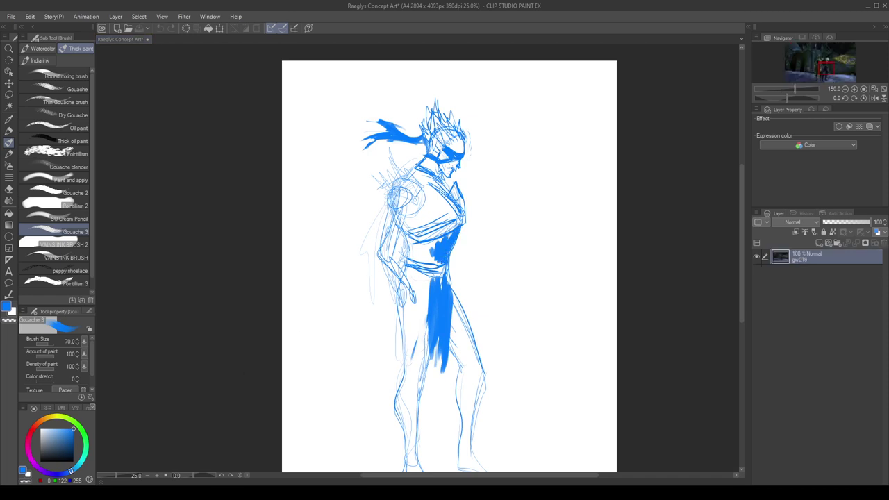
left_click(479, 296)
Flip the view horizontally, shape the cloth's lower edge into ragged strips, and set the brush size to 45.
key("h")
scroll(493, 237, "down", 2)
scroll(459, 279, "up", 2)
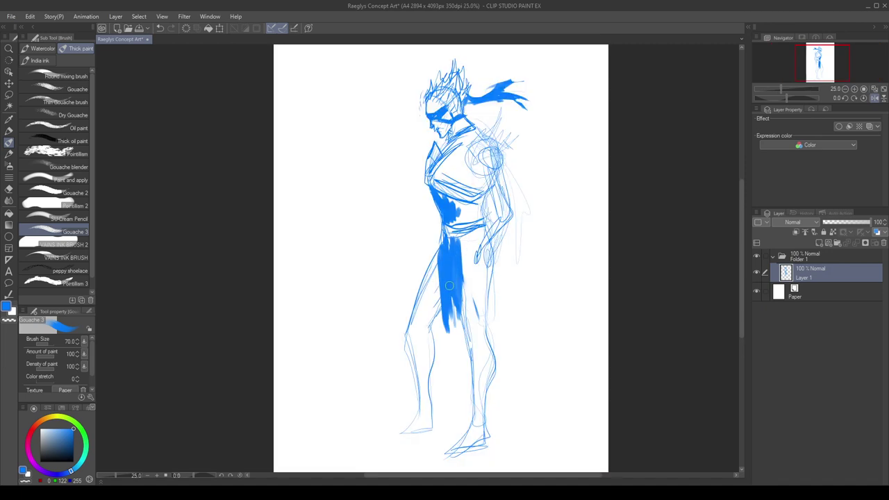
mouse_move(448, 312)
left_mouse_down()
mouse_move(458, 332)
mouse_move(457, 306)
mouse_move(441, 315)
mouse_move(453, 300)
mouse_move(452, 314)
mouse_move(467, 318)
left_mouse_up()
key("x")
key("c")
key("[")
key("[")
key("[")
key("x")
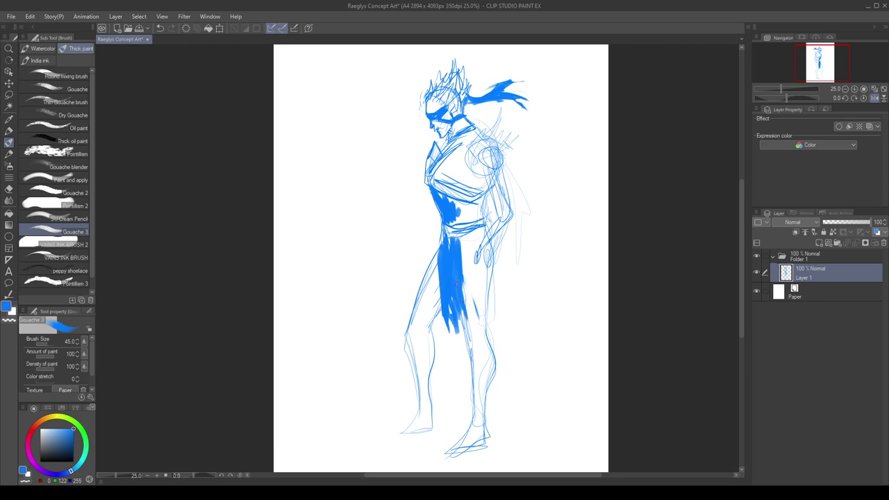
left_click_drag(468, 288, 477, 314)
key("ctrl+z")
Examine the whole figure's pose and proportions in both unflipped and flipped views.
key("h")
scroll(477, 286, "down", 2)
scroll(447, 229, "up", 3)
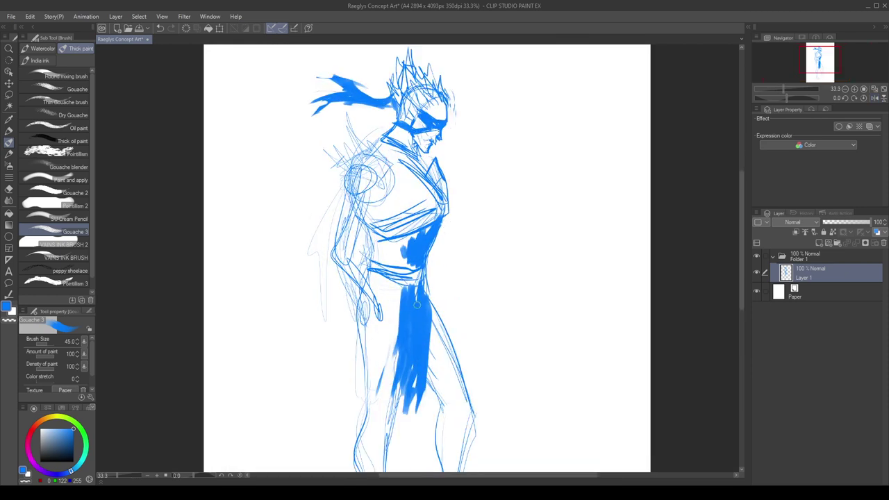
key("h")
scroll(417, 303, "down", 4)
scroll(455, 252, "up", 3)
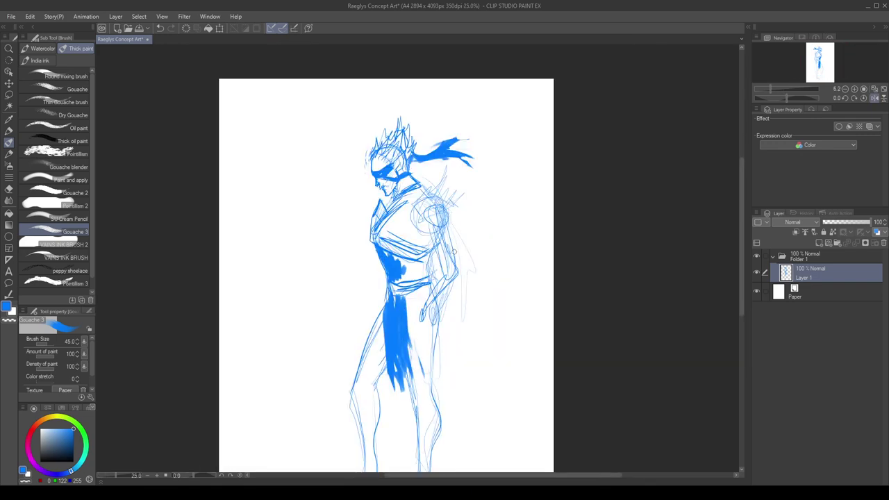
scroll(454, 253, "down", 3)
scroll(423, 273, "up", 3)
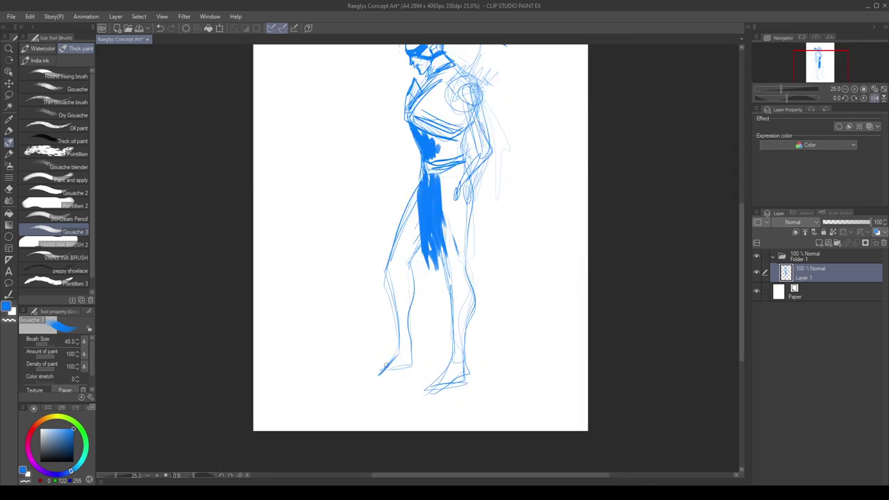
Flip the view horizontally and define the front foot's heel, instep and sole with broad Gouache 3 strokes.
key("alt+Delete")
key("ctrl+z")
key("h")
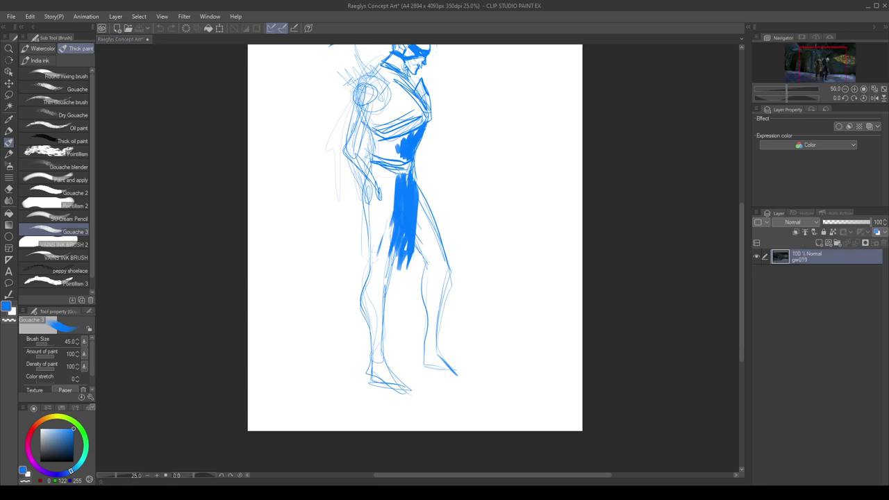
mouse_move(419, 366)
left_mouse_down()
mouse_move(464, 372)
mouse_move(440, 334)
left_mouse_up()
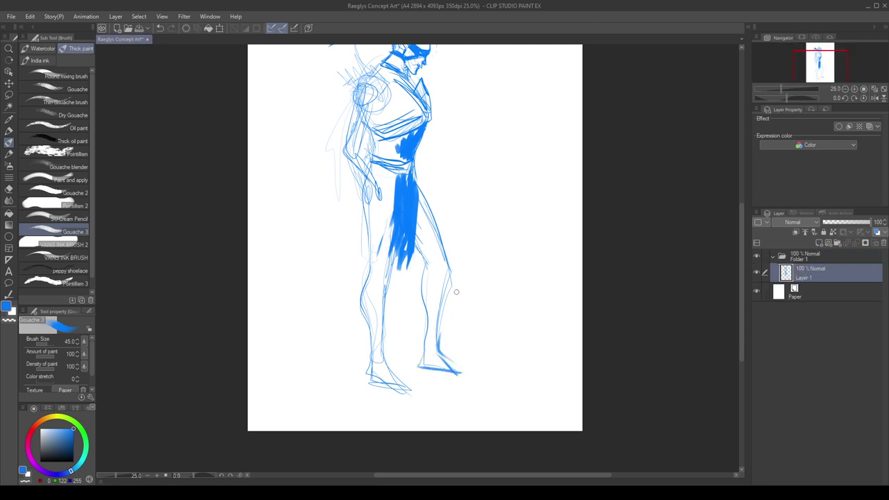
Check the leg armour in the reference, and draw a faceted diamond knee guard on the rear leg with VAINS INK BRUSH at size 25.
scroll(443, 333, "down", 2)
scroll(446, 311, "up", 1)
scroll(447, 314, "up", 4)
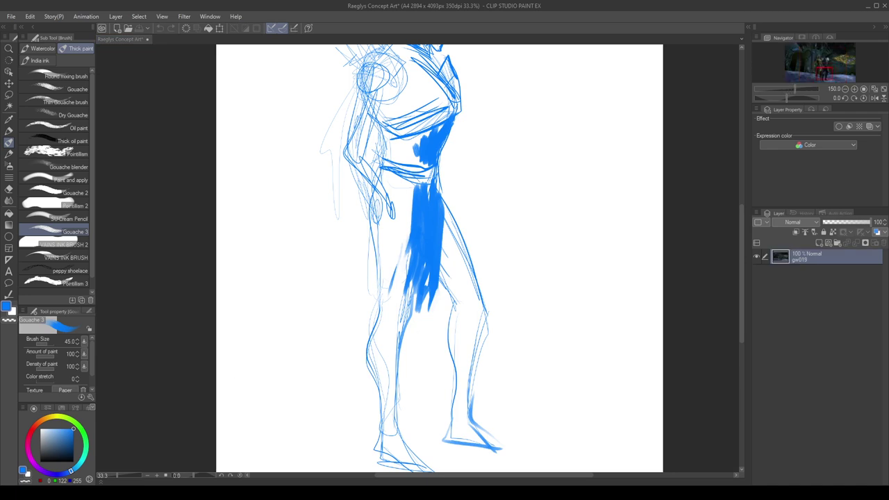
left_click(74, 257)
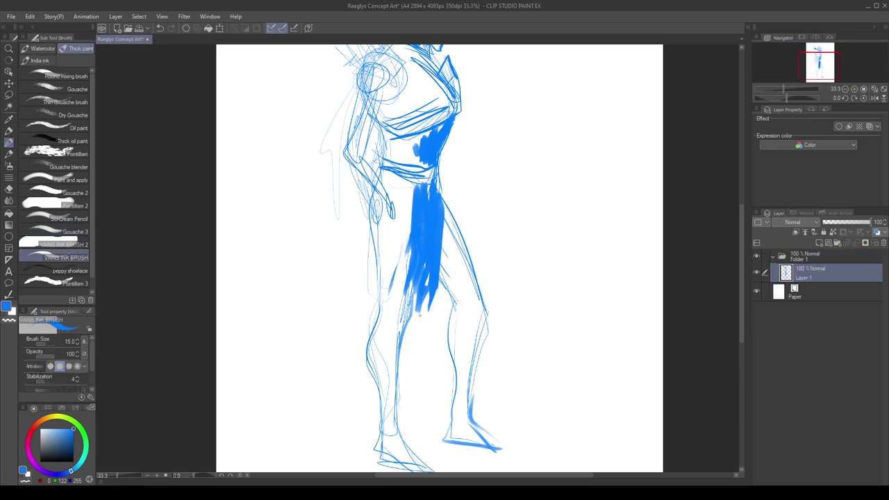
key("bracketright")
key("bracketright")
mouse_move(413, 294)
left_mouse_down()
mouse_move(390, 316)
mouse_move(405, 350)
left_mouse_up()
left_click_drag(405, 351, 423, 320)
mouse_move(419, 292)
left_mouse_down()
mouse_move(424, 311)
mouse_move(411, 344)
left_mouse_up()
left_click_drag(408, 340, 418, 318)
mouse_move(416, 298)
left_mouse_down()
mouse_move(406, 339)
mouse_move(408, 330)
left_mouse_up()
mouse_move(401, 333)
left_mouse_down()
mouse_move(410, 312)
mouse_move(418, 321)
left_mouse_up()
left_click_drag(419, 316, 411, 323)
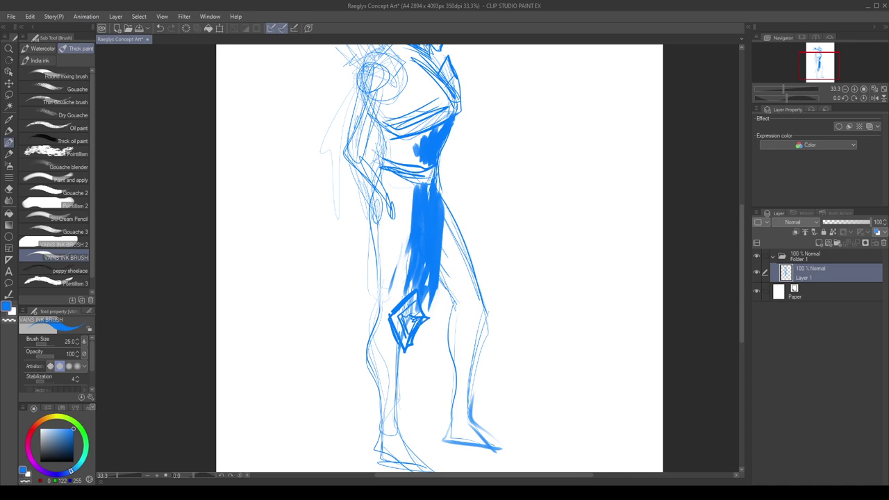
Draw the rear leg's greave with slanted plate lines below the knee and bold calf and shin contours down to the ankle.
mouse_move(374, 318)
left_mouse_down()
mouse_move(391, 332)
mouse_move(368, 343)
mouse_move(394, 367)
left_mouse_up()
left_click(321, 335)
mouse_move(379, 337)
left_mouse_down()
mouse_move(406, 379)
mouse_move(396, 404)
left_mouse_up()
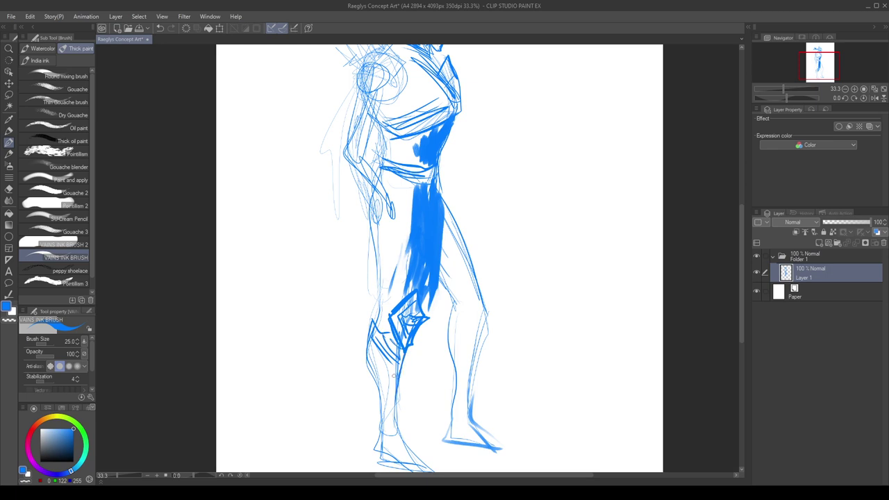
left_click_drag(396, 362, 385, 427)
mouse_move(403, 380)
left_mouse_down()
mouse_move(397, 441)
mouse_move(377, 456)
mouse_move(394, 464)
mouse_move(366, 358)
mouse_move(385, 420)
left_mouse_up()
left_click(411, 381)
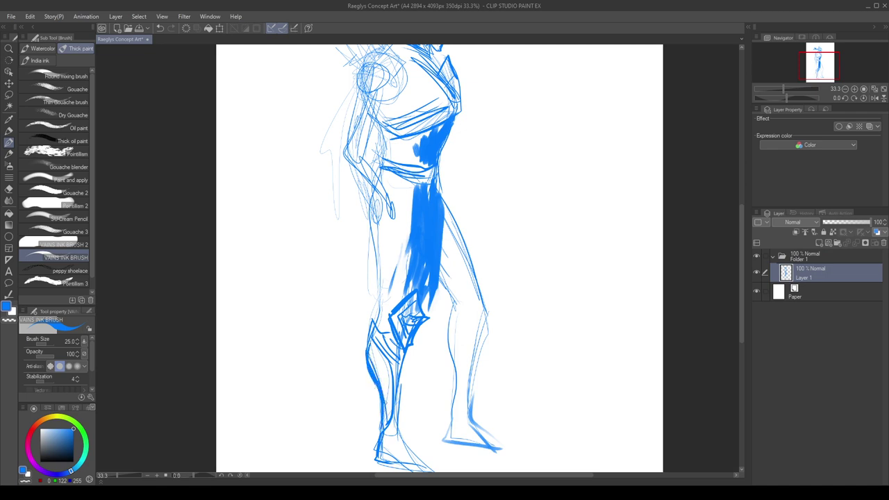
Try a first outline running from the rear calf into the boot, and undo those strokes.
mouse_move(369, 347)
left_mouse_down()
mouse_move(398, 439)
mouse_move(425, 451)
left_mouse_up()
scroll(388, 374, "down", 1)
mouse_move(425, 450)
left_mouse_down()
mouse_move(397, 445)
mouse_move(428, 443)
mouse_move(385, 439)
left_mouse_up()
key("ctrl+z")
key("ctrl+z")
key("ctrl+z")
key("ctrl+z")
key("ctrl+z")
key("ctrl+z")
Draw a pointed armoured boot with segmented bands on the rear foot.
left_click_drag(387, 416, 391, 441)
left_click_drag(403, 417, 399, 445)
mouse_move(408, 427)
left_mouse_down()
mouse_move(405, 441)
mouse_move(424, 442)
left_mouse_up()
key("ctrl+z")
mouse_move(419, 440)
left_mouse_down()
mouse_move(427, 447)
mouse_move(385, 446)
mouse_move(427, 448)
mouse_move(405, 444)
left_mouse_up()
mouse_move(413, 426)
left_mouse_down()
mouse_move(405, 445)
mouse_move(432, 448)
left_mouse_up()
Check the whole figure in flipped view and draw a matching pointed, segmented boot on the front foot.
key("h")
scroll(467, 369, "down", 1)
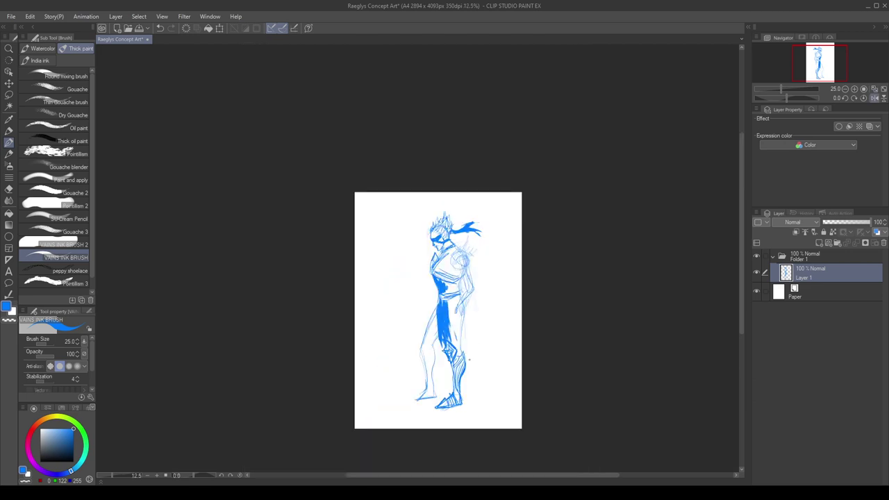
scroll(468, 329, "up", 1)
scroll(420, 285, "down", 1)
key("ctrl+plus")
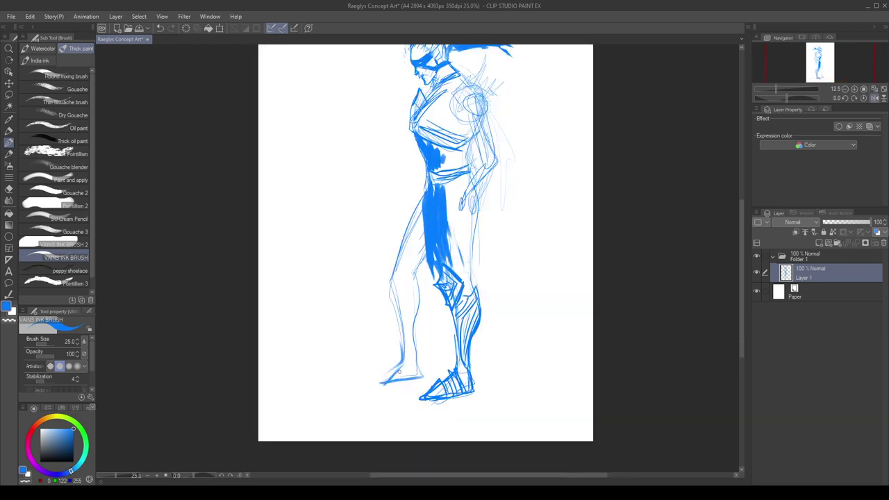
left_click_drag(373, 381, 396, 379)
mouse_move(403, 363)
left_mouse_down()
mouse_move(400, 380)
mouse_move(421, 376)
left_mouse_up()
key("h")
Outline the front leg's greave along the calf and shin, with inner plate lines down to the ankle.
left_click_drag(415, 288, 422, 354)
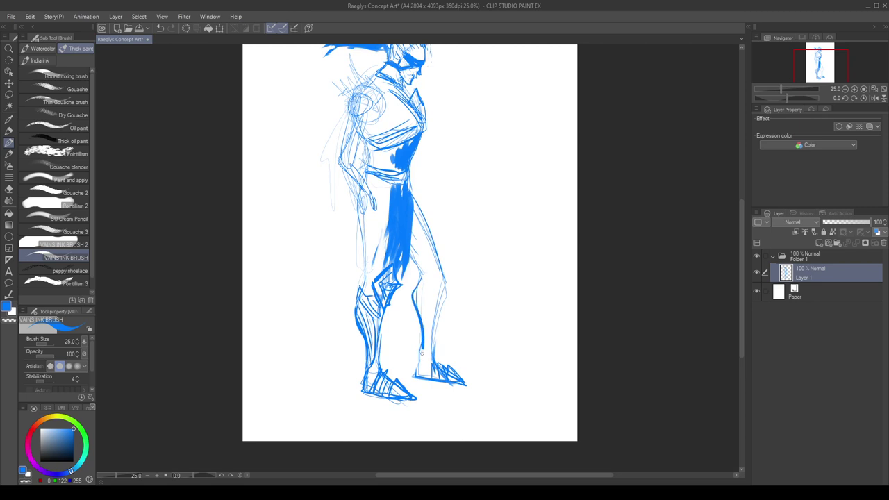
mouse_move(419, 318)
left_mouse_down()
mouse_move(424, 377)
mouse_move(414, 378)
mouse_move(432, 357)
left_mouse_up()
key("ctrl+z")
mouse_move(446, 301)
left_mouse_down()
mouse_move(431, 334)
mouse_move(422, 280)
mouse_move(435, 335)
left_mouse_up()
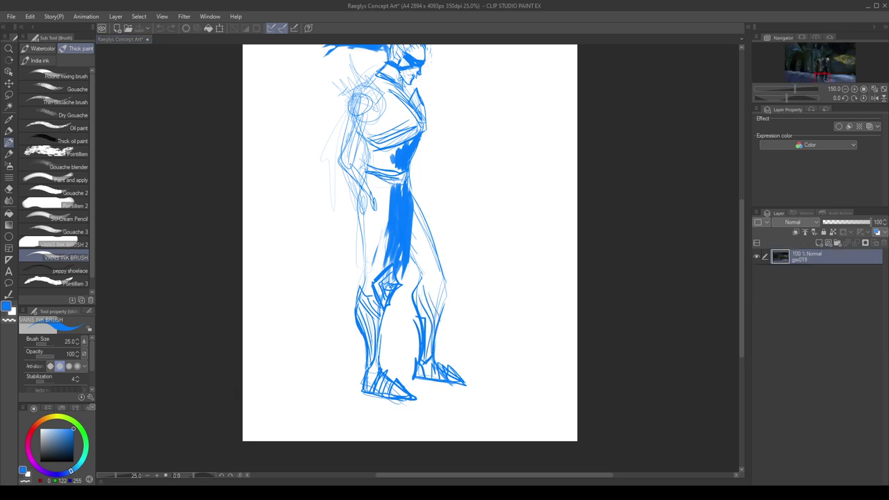
Draw a band across the front knee, and strengthen the thigh contour and the shin lines below it.
left_click_drag(415, 282, 448, 287)
mouse_move(422, 213)
left_mouse_down()
mouse_move(448, 286)
mouse_move(435, 328)
left_mouse_up()
key("h")
key("ctrl+z")
left_click_drag(386, 278, 399, 328)
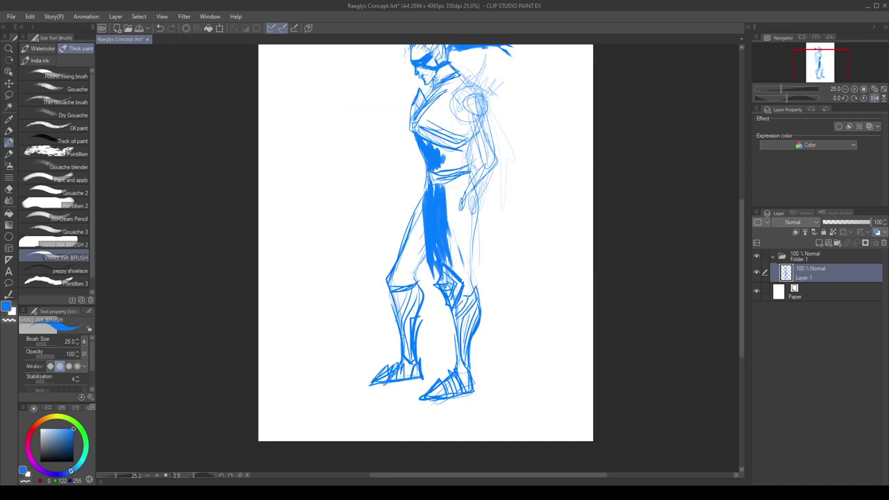
Try thigh contour strokes on the front leg in both view orientations, and undo them.
left_click_drag(391, 266, 424, 202)
key("ctrl+z")
key("h")
left_click(241, 335)
left_click(437, 220)
key("ctrl+z")
key("ctrl+z")
key("ctrl+z")
key("ctrl+z")
Draw the front leg's thigh armour edges and an angular, pointed knee guard with layered plates above it.
left_click_drag(423, 202, 443, 267)
mouse_move(428, 218)
left_mouse_down()
mouse_move(438, 257)
mouse_move(420, 269)
left_mouse_up()
left_click_drag(435, 255, 418, 273)
left_click_drag(421, 277, 446, 262)
left_click_drag(421, 278, 453, 261)
mouse_move(440, 273)
left_mouse_down()
mouse_move(448, 296)
mouse_move(430, 282)
mouse_move(443, 263)
left_mouse_up()
mouse_move(441, 253)
left_mouse_down()
mouse_move(456, 279)
mouse_move(446, 308)
left_mouse_up()
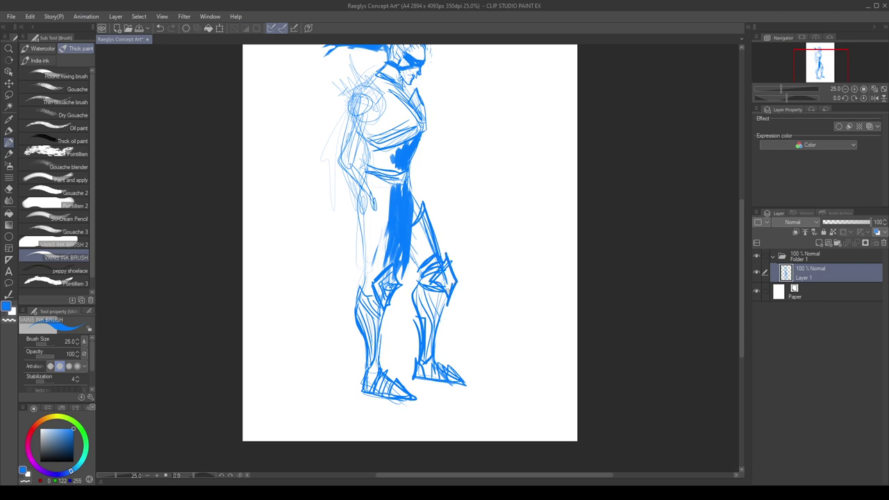
Rework the front knee guard's tip into a jagged, star-like cluster of spikes.
left_click_drag(457, 271, 444, 307)
key("ctrl+z")
key("ctrl+z")
key("ctrl+z")
key("ctrl+z")
mouse_move(444, 267)
left_mouse_down()
mouse_move(460, 260)
mouse_move(446, 303)
mouse_move(459, 265)
mouse_move(453, 300)
mouse_move(459, 265)
mouse_move(445, 276)
mouse_move(463, 283)
mouse_move(459, 262)
left_mouse_up()
key("ctrl+z")
key("h")
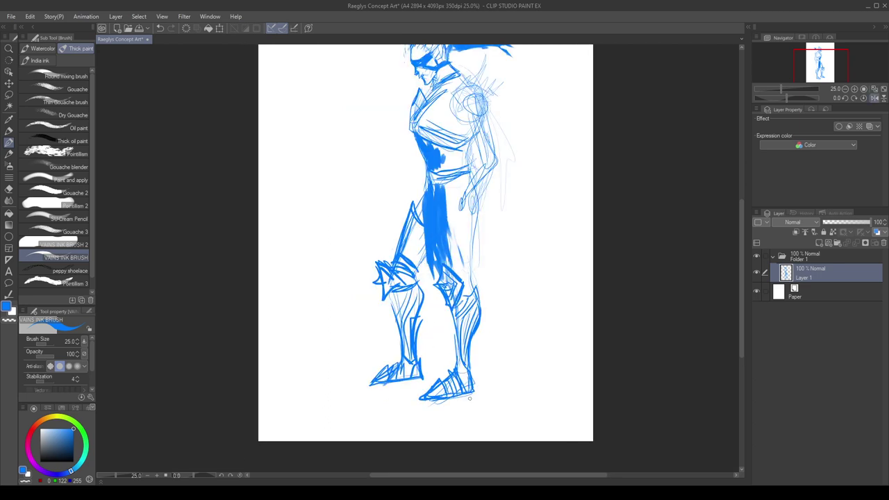
Review the figure against the reference, and outline a pointed armour plate hanging from the belt over the rear hip.
scroll(472, 400, "down", 2)
scroll(469, 300, "up", 2)
left_click_drag(451, 314, 473, 331)
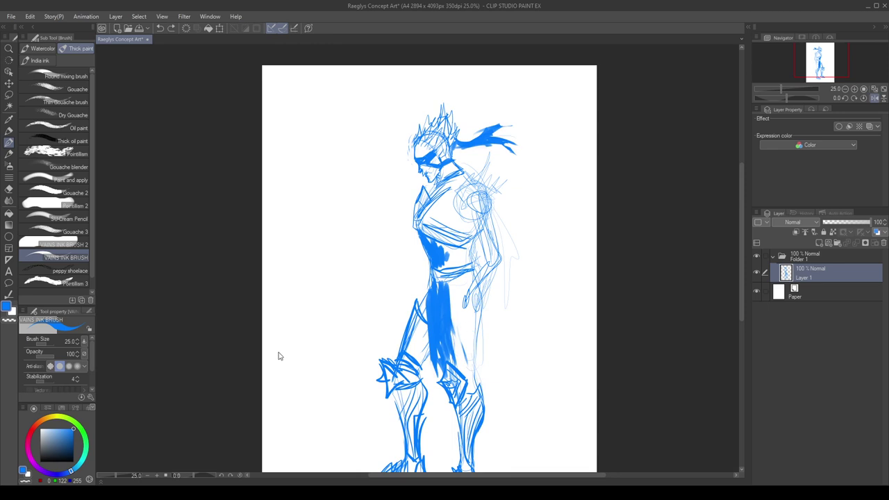
key("h")
key("ctrl+Tab")
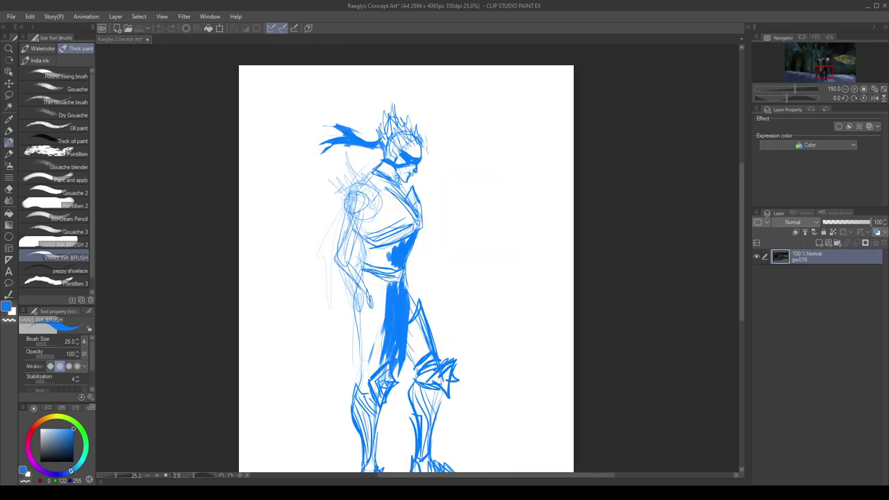
key("ctrl+minus")
left_click(353, 276)
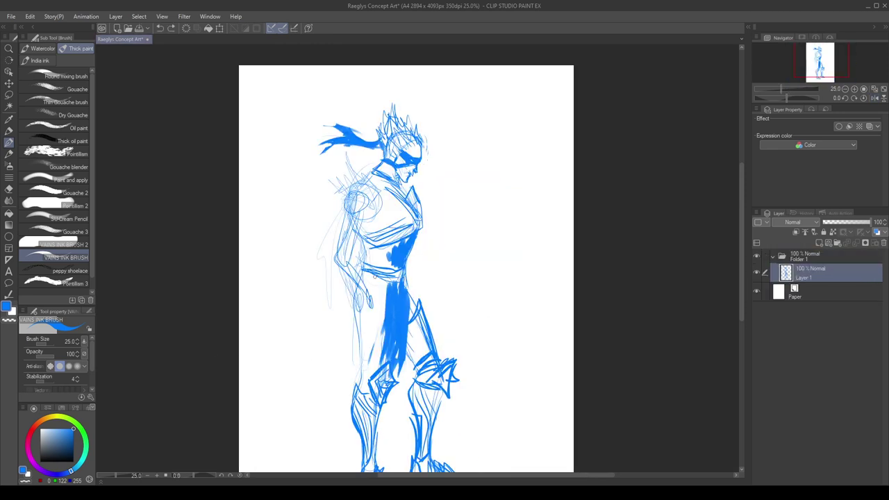
left_click_drag(351, 276, 385, 278)
mouse_move(346, 277)
left_mouse_down()
mouse_move(364, 325)
mouse_move(386, 286)
mouse_move(366, 326)
left_mouse_up()
mouse_move(384, 289)
left_mouse_down()
mouse_move(367, 318)
mouse_move(354, 322)
left_mouse_up()
key("ctrl+z")
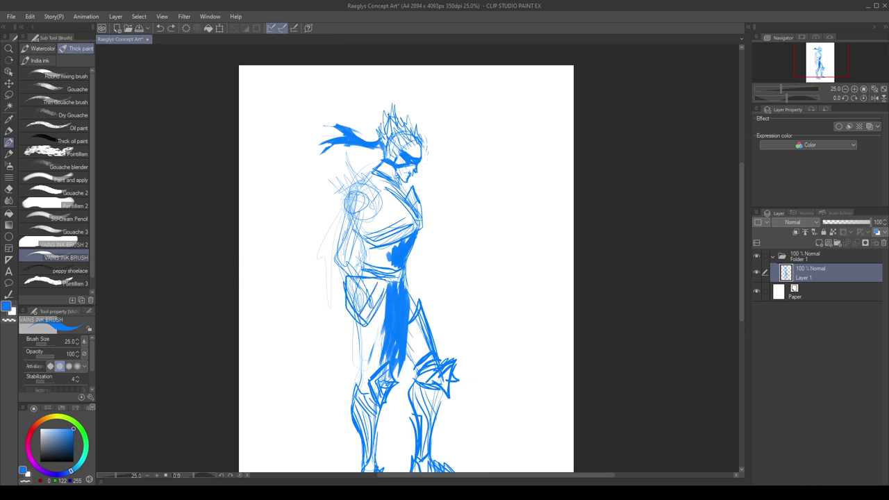
Thicken the hip plate's edges and add inner lines to give it a heavy, angular lower rim.
mouse_move(347, 277)
left_mouse_down()
mouse_move(353, 329)
mouse_move(383, 298)
left_mouse_up()
mouse_move(379, 301)
left_mouse_down()
mouse_move(351, 327)
mouse_move(344, 300)
mouse_move(348, 308)
left_mouse_up()
mouse_move(382, 277)
left_mouse_down()
mouse_move(365, 306)
mouse_move(361, 369)
left_mouse_up()
key("ctrl+z")
mouse_move(375, 310)
left_mouse_down()
mouse_move(395, 323)
mouse_move(382, 321)
left_mouse_up()
key("ctrl+z")
Add a cuff above the rear knee, vertical lines down the rear thigh, and a darker front edge to the waist cloth.
left_click_drag(362, 364, 381, 367)
key("ctrl+z")
mouse_move(361, 370)
left_mouse_down()
mouse_move(379, 371)
mouse_move(362, 379)
left_mouse_up()
left_click_drag(368, 376, 361, 384)
left_click_drag(366, 335, 363, 369)
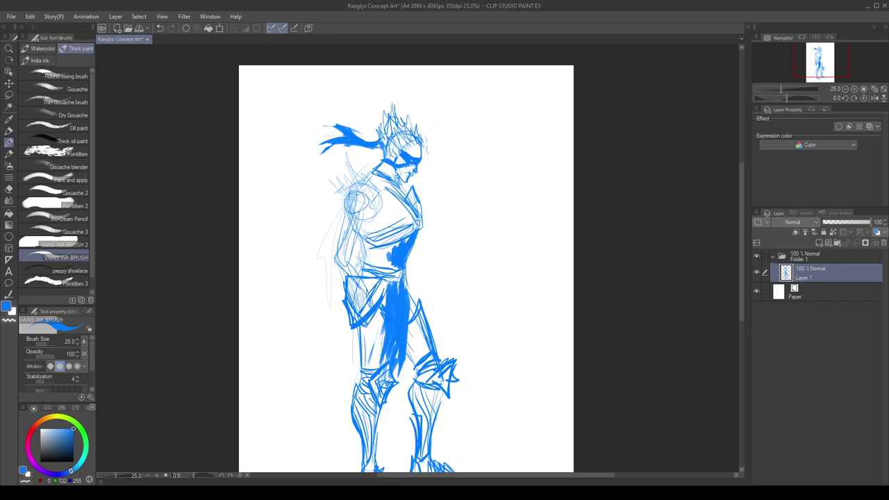
left_click_drag(366, 329, 368, 360)
left_click_drag(370, 329, 373, 356)
left_click_drag(378, 321, 378, 350)
mouse_move(405, 282)
left_mouse_down()
mouse_move(413, 313)
mouse_move(421, 305)
mouse_move(428, 321)
mouse_move(393, 363)
left_mouse_up()
Examine the whole figure in flipped view at several zoom levels, and compare the upper body with the reference screenshot.
key("h")
scroll(436, 333, "down", 4)
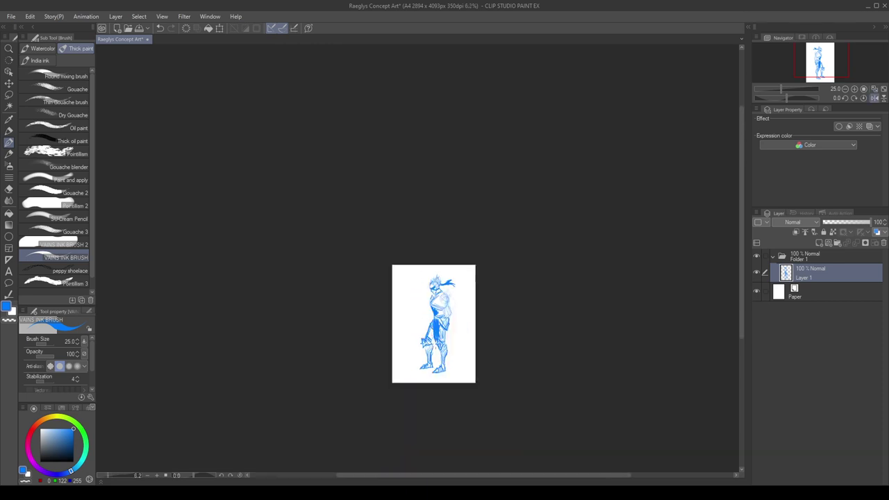
scroll(439, 358, "up", 4)
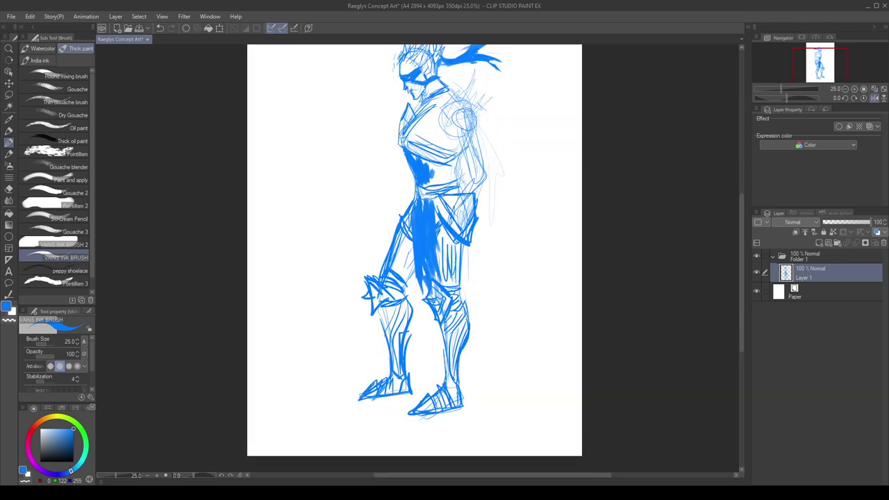
scroll(408, 292, "down", 3)
scroll(434, 227, "up", 3)
scroll(394, 234, "up", 2)
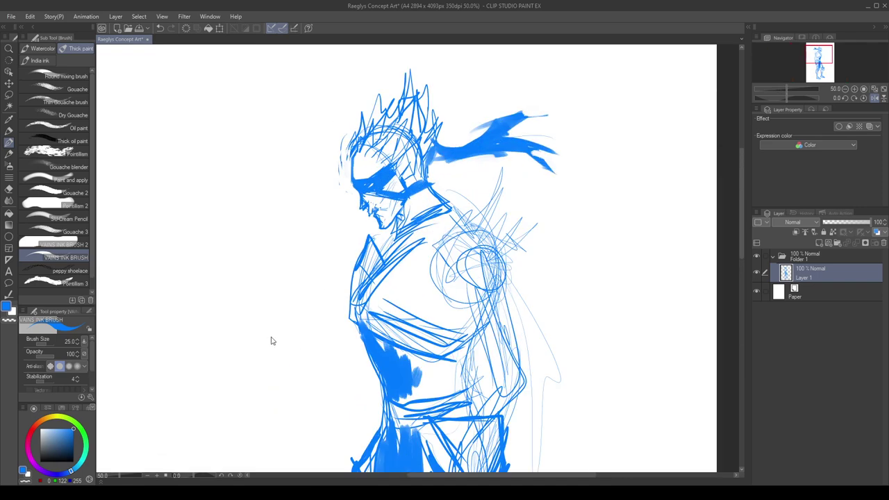
left_click(249, 368)
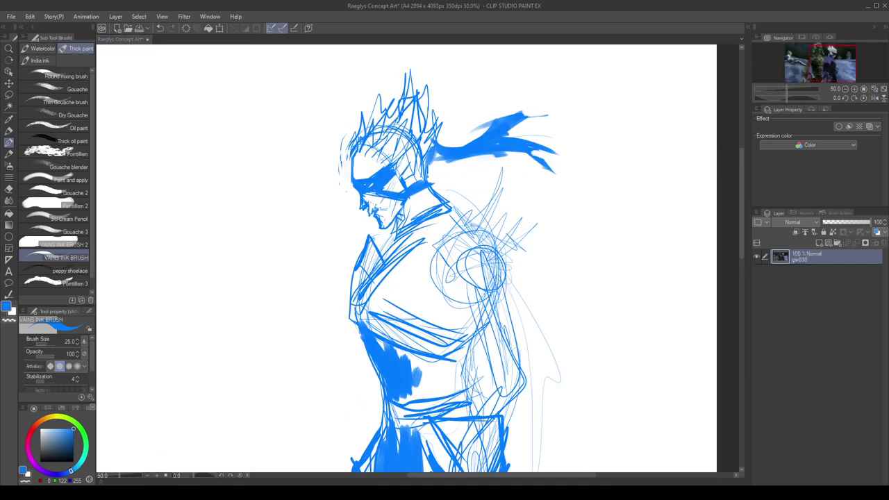
left_click(419, 213)
Flip the view back, and draw the shoulder's inner arc and curved, partly shaded contour lines across the chest.
key("h")
left_click_drag(403, 250, 373, 306)
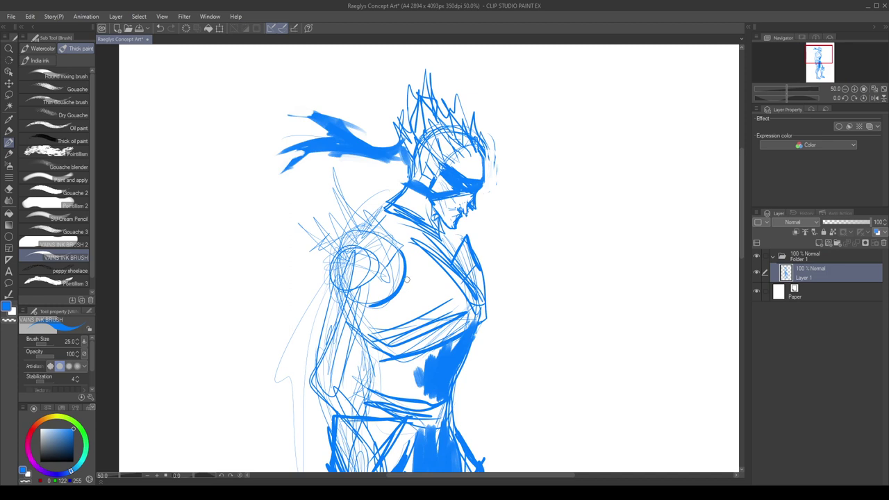
mouse_move(443, 280)
left_mouse_down()
mouse_move(451, 293)
mouse_move(405, 304)
left_mouse_up()
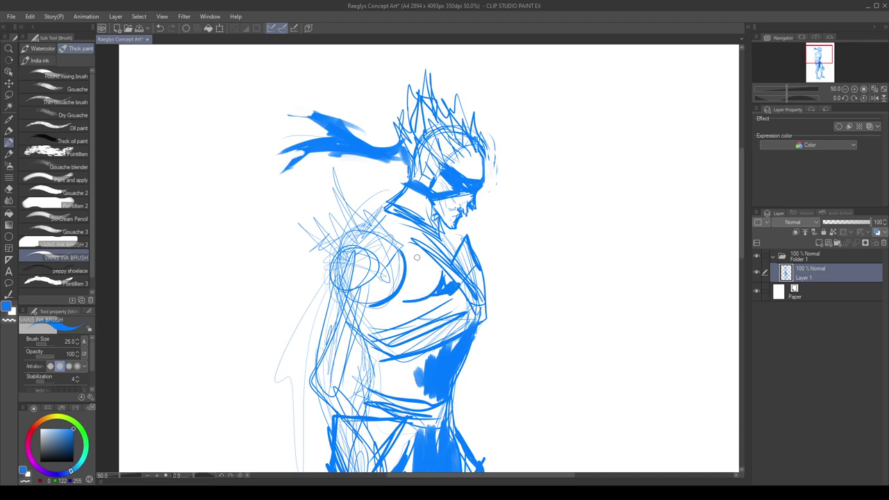
mouse_move(419, 251)
left_mouse_down()
mouse_move(379, 312)
mouse_move(420, 296)
mouse_move(420, 274)
left_mouse_up()
scroll(409, 206, "down", 1)
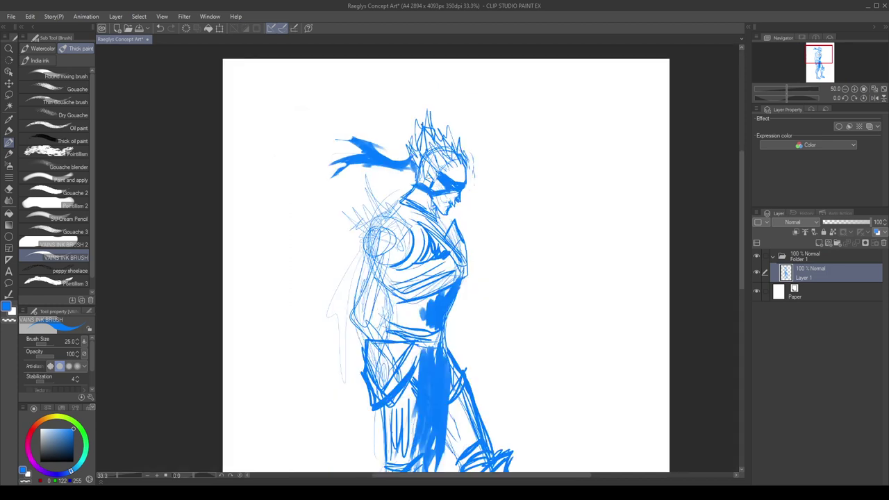
Try a long diagonal stroke in front of the abdomen and thigh, and undo it.
left_click_drag(458, 305, 479, 389)
key("h")
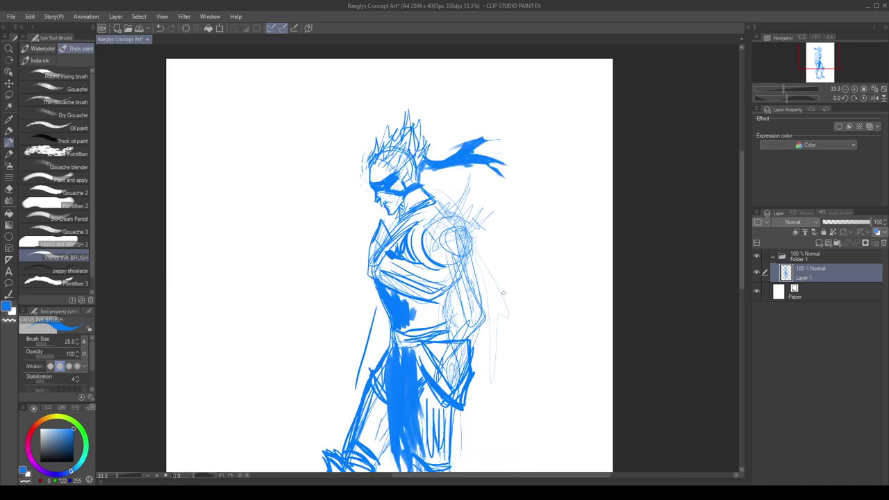
scroll(536, 297, "down", 1)
key("ctrl+z")
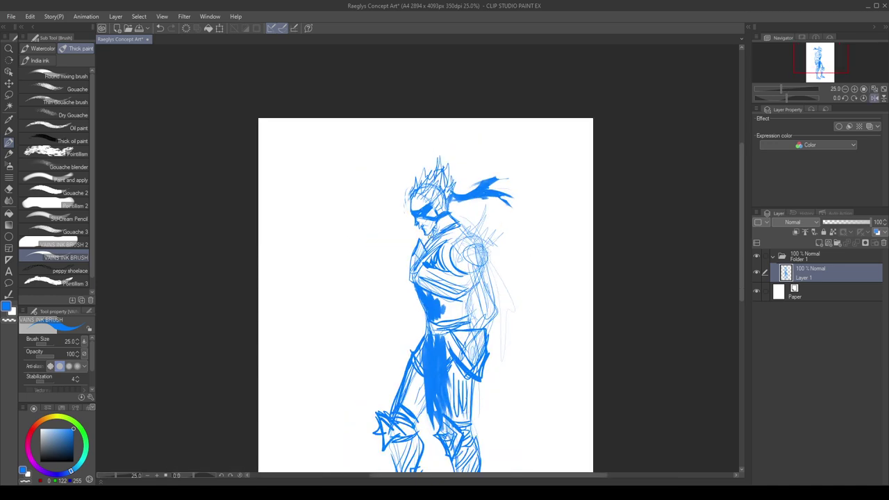
Draw the far shoulder's spikes as sharp diagonal strokes in front of the chin, and check them in both view orientations.
key("h")
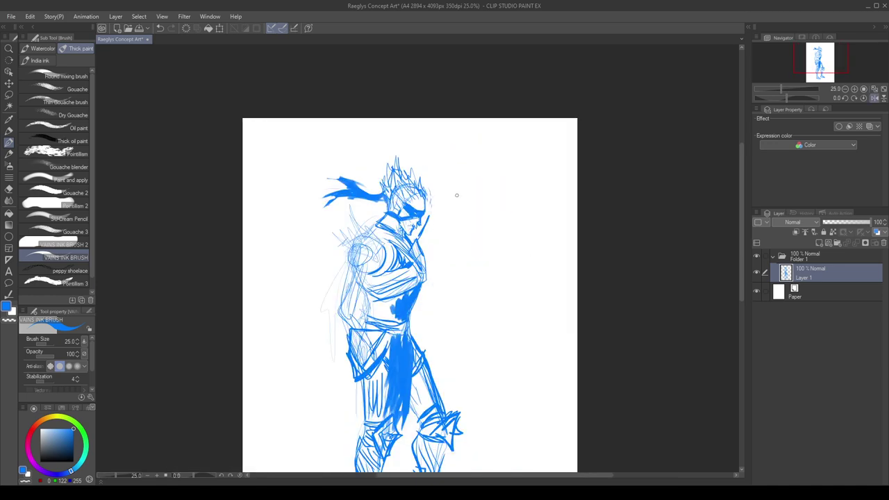
mouse_move(430, 221)
left_mouse_down()
mouse_move(421, 248)
mouse_move(419, 238)
left_mouse_up()
key("ctrl+z")
left_click_drag(438, 224, 427, 234)
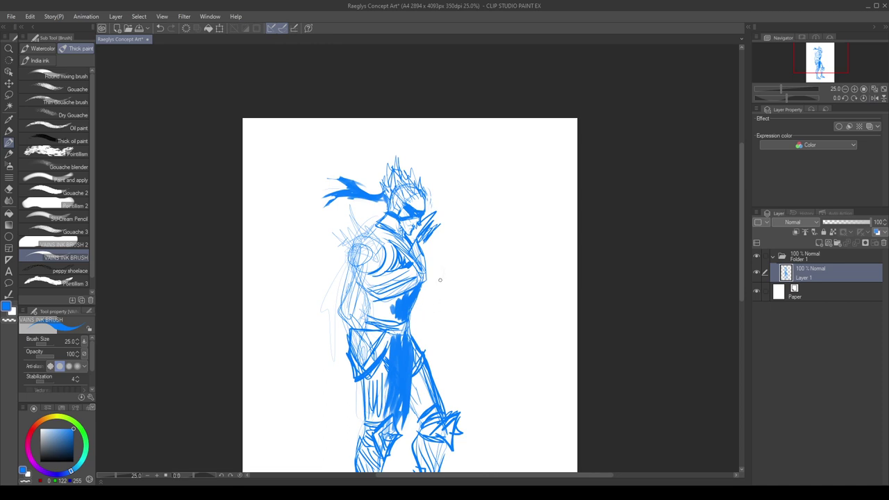
key("h")
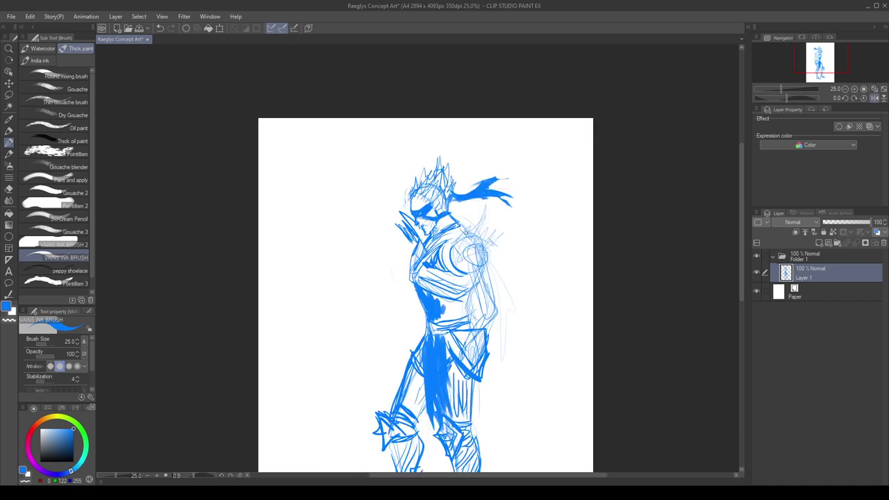
key("h")
scroll(466, 236, "down", 2)
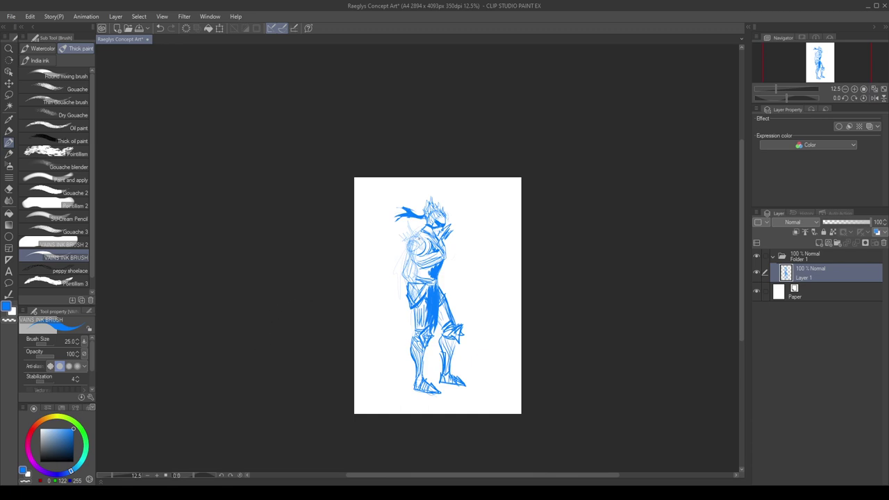
Draw a rounded, banded guard on the near shoulder with upright spikes along its upper edge.
scroll(421, 241, "up", 2)
mouse_move(409, 232)
left_mouse_down()
mouse_move(418, 240)
mouse_move(391, 261)
mouse_move(415, 243)
left_mouse_up()
left_click_drag(389, 253, 423, 256)
mouse_move(421, 257)
left_mouse_down()
mouse_move(427, 242)
mouse_move(424, 248)
left_mouse_up()
mouse_move(398, 218)
left_mouse_down()
mouse_move(410, 233)
mouse_move(402, 234)
mouse_move(402, 255)
left_mouse_up()
mouse_move(414, 251)
left_mouse_down()
mouse_move(387, 256)
mouse_move(395, 239)
left_mouse_up()
left_click_drag(401, 217, 393, 232)
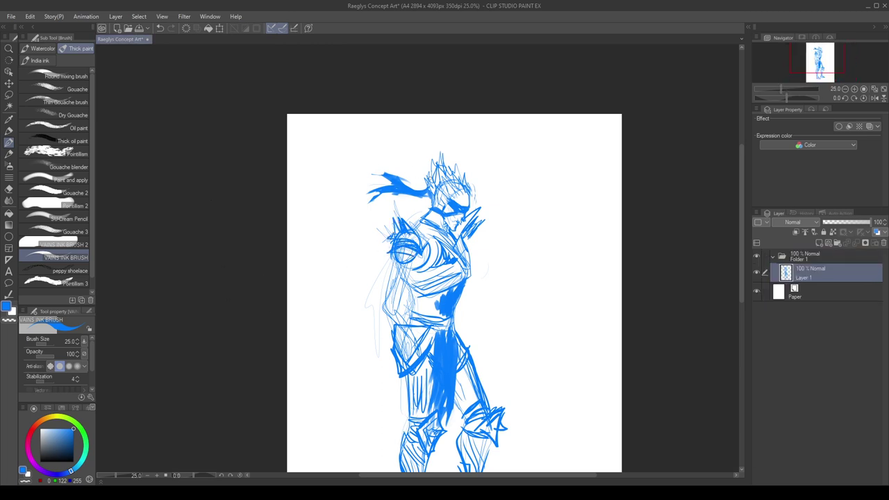
Check the shoulder armour in the reference, extend the near shoulder guard towards the neck, and add taller spikes on it.
key("ctrl+plus")
mouse_move(410, 206)
left_mouse_down()
mouse_move(406, 232)
mouse_move(431, 255)
mouse_move(381, 275)
mouse_move(430, 282)
mouse_move(442, 243)
mouse_move(415, 239)
mouse_move(425, 233)
left_mouse_up()
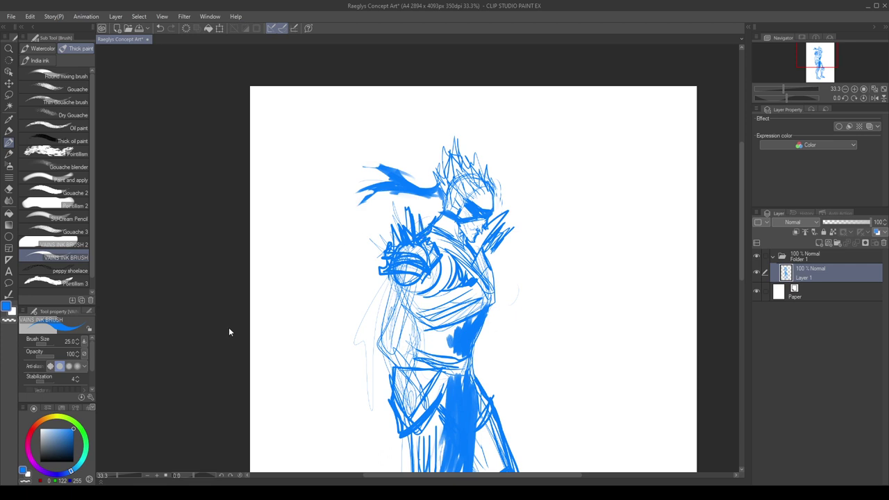
left_click(426, 219)
key("ctrl+Tab")
mouse_move(414, 223)
left_mouse_down()
mouse_move(407, 231)
mouse_move(418, 230)
left_mouse_up()
left_click_drag(431, 229, 442, 252)
left_click_drag(421, 205, 413, 234)
left_click_drag(401, 218, 397, 232)
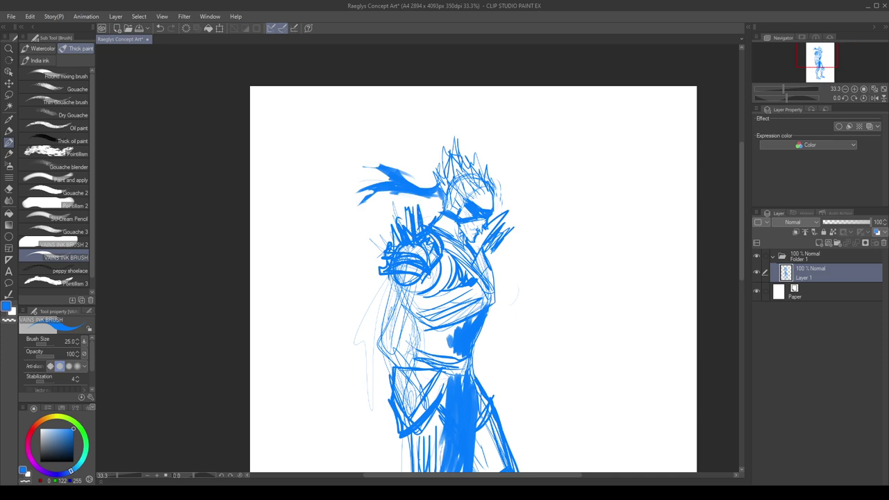
Extend the far shoulder armour down the chest edge with pointed strokes, and check the figure in both view orientations.
mouse_move(510, 231)
left_mouse_down()
mouse_move(489, 260)
mouse_move(485, 246)
left_mouse_up()
left_click_drag(499, 250, 496, 263)
mouse_move(498, 261)
left_mouse_down()
mouse_move(506, 279)
mouse_move(492, 305)
left_mouse_up()
key("h")
scroll(506, 258, "down", 1)
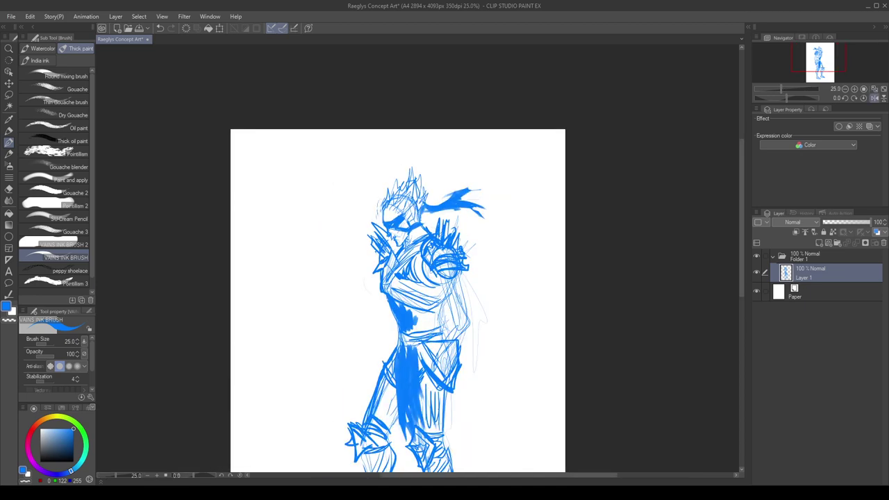
key("ctrl+plus")
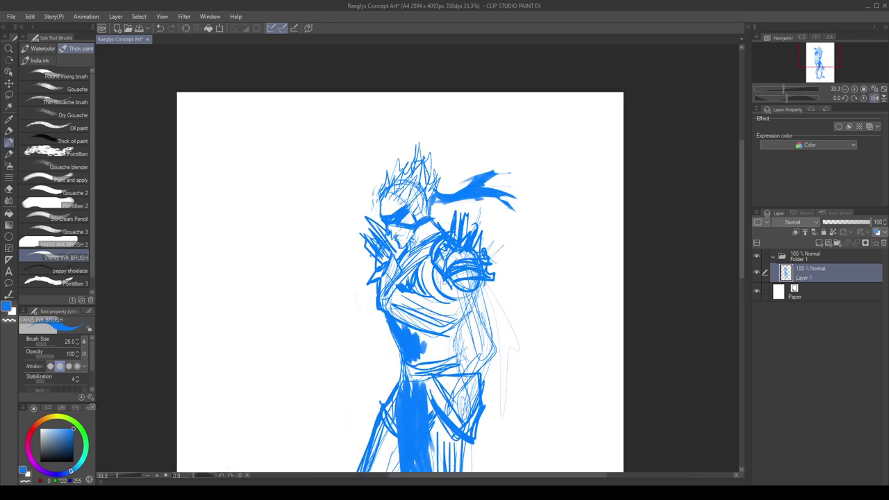
key("h")
key("ctrl+minus")
key("ctrl+plus")
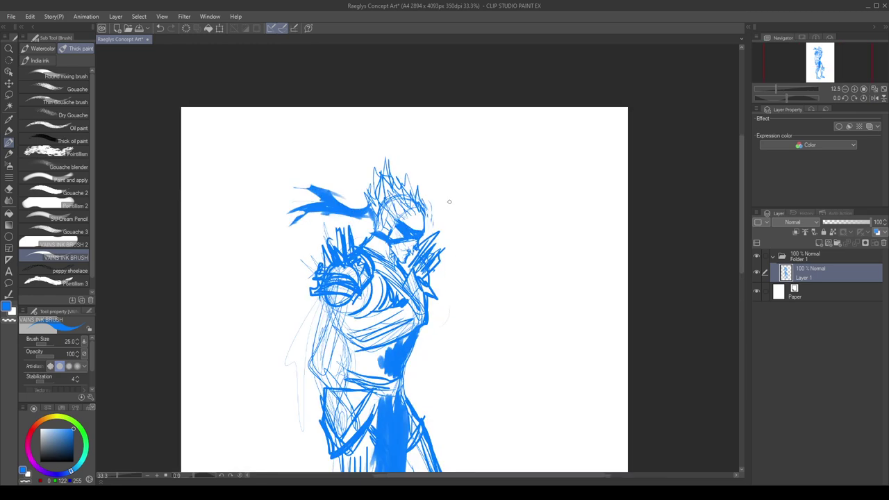
key("ctrl+minus")
key("h")
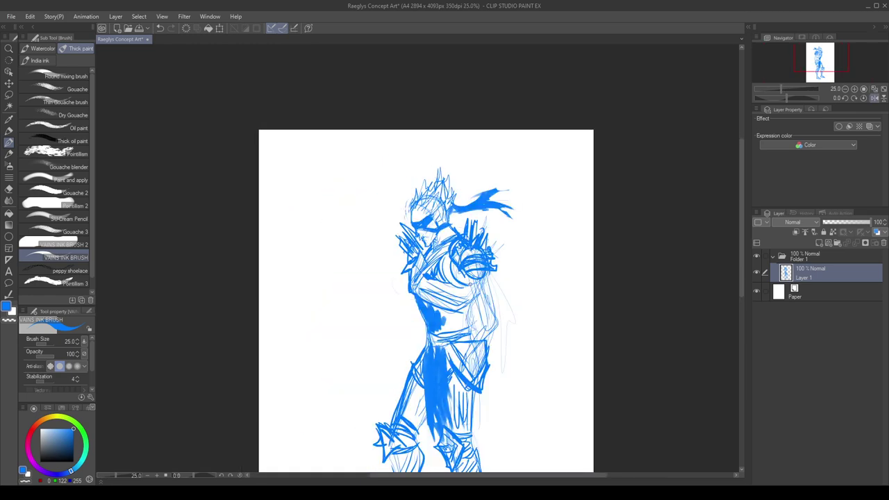
key("h")
Consult the reference, outline the near upper arm with bold strokes, and check it against the whole mirrored figure.
key("ctrl+Tab")
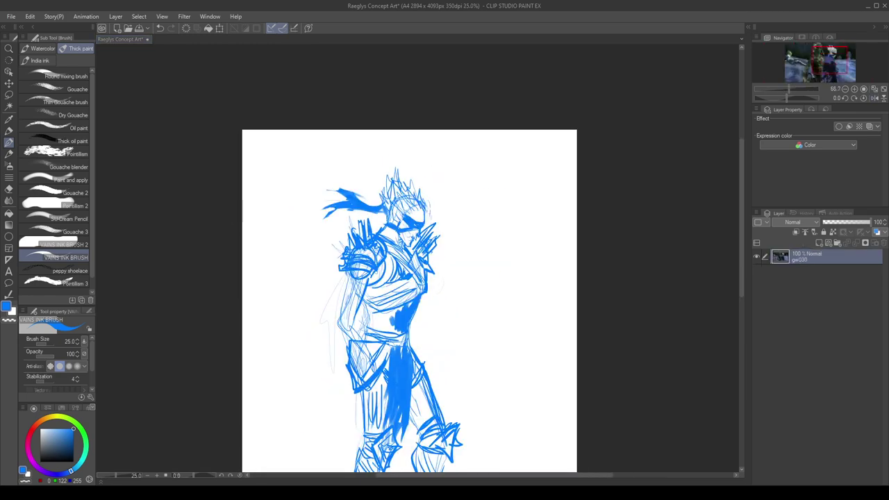
key("ctrl+plus")
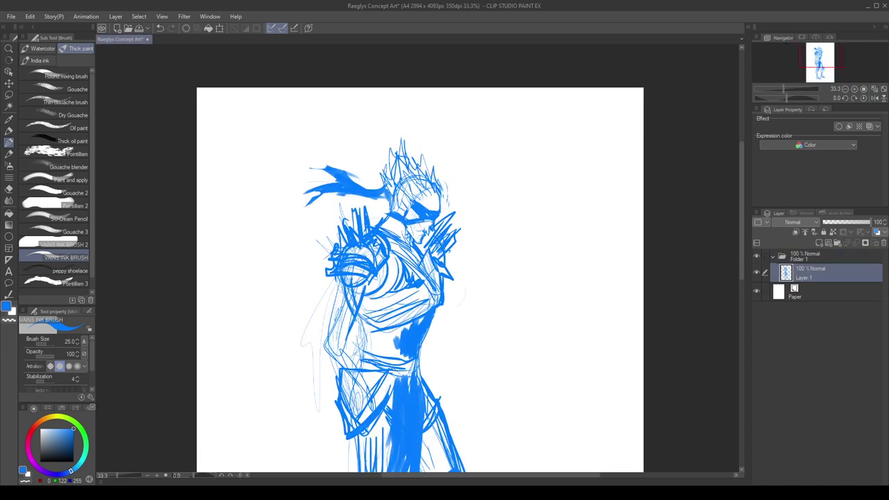
left_click_drag(337, 279, 328, 332)
mouse_move(339, 265)
left_mouse_down()
mouse_move(332, 299)
mouse_move(341, 354)
mouse_move(362, 305)
left_mouse_up()
key("h")
key("ctrl+minus")
key("ctrl+minus")
key("ctrl+minus")
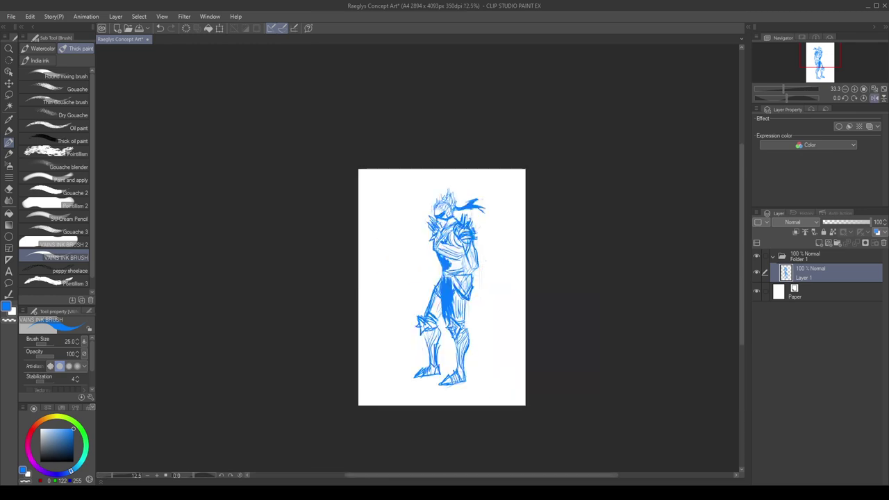
key("ctrl+plus")
key("ctrl+plus")
key("ctrl+plus")
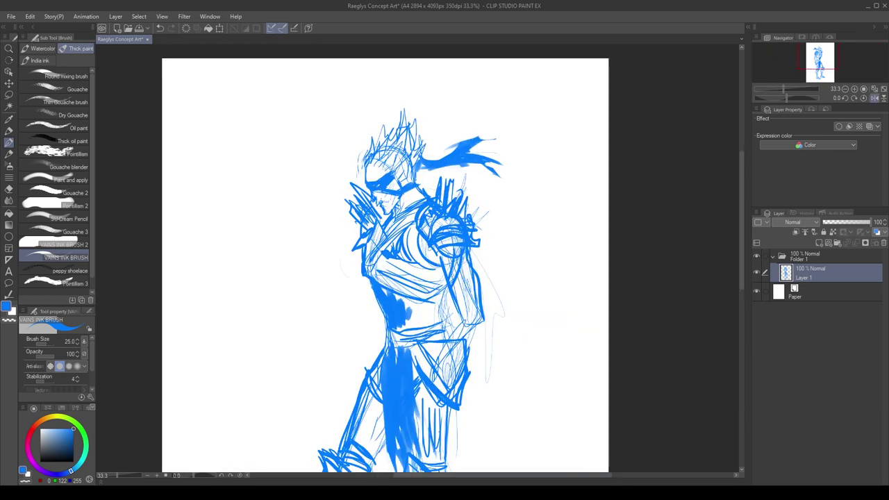
Outline the near forearm from the elbow down to the hand at the hip.
mouse_move(465, 301)
left_mouse_down()
mouse_move(441, 386)
mouse_move(450, 339)
left_mouse_up()
left_click_drag(488, 315, 457, 391)
left_click_drag(476, 345, 469, 363)
Erase the rough lines inside the near forearm and upper arm with the transparent colour, and check the arm in the unmirrored view.
key("x")
key("c")
left_click_drag(462, 330, 449, 388)
mouse_move(455, 340)
left_mouse_down()
mouse_move(448, 388)
mouse_move(453, 383)
left_mouse_up()
left_click_drag(471, 328, 459, 374)
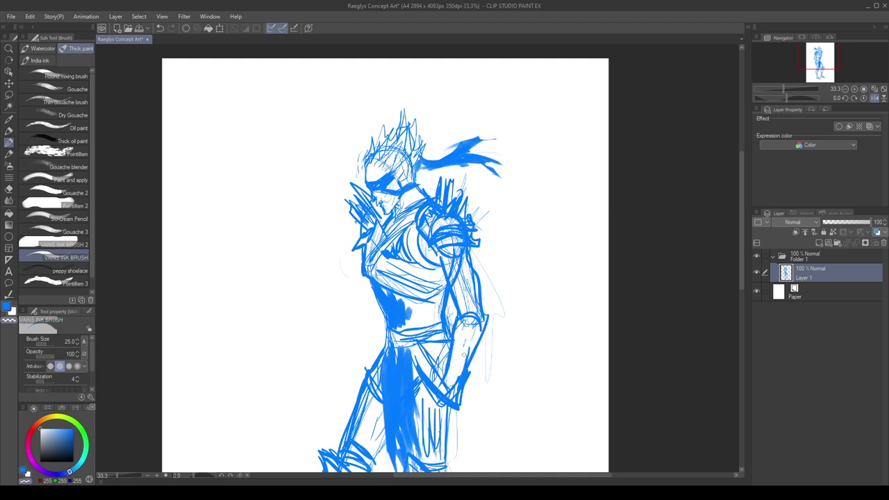
mouse_move(459, 269)
left_mouse_down()
mouse_move(465, 312)
mouse_move(471, 306)
left_mouse_up()
left_click_drag(470, 267, 479, 317)
mouse_move(476, 283)
left_mouse_down()
mouse_move(479, 317)
mouse_move(446, 386)
left_mouse_up()
key("x")
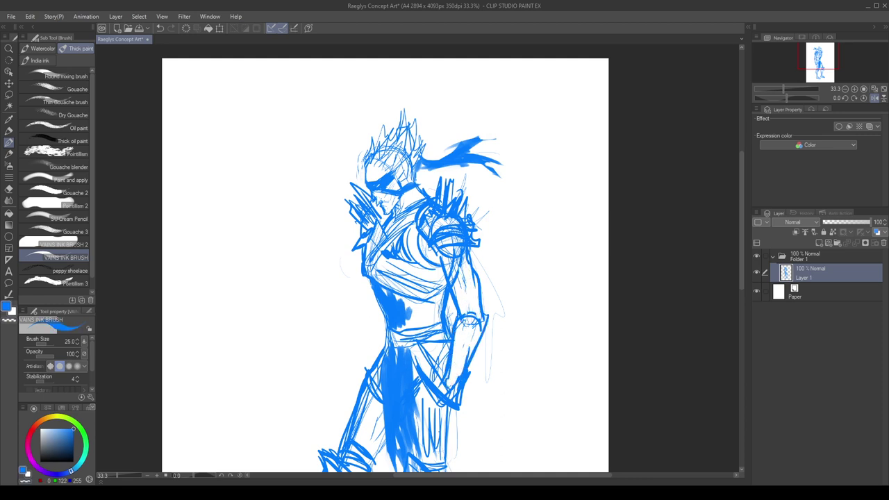
key("h")
scroll(418, 301, "down", 3)
scroll(438, 295, "up", 2)
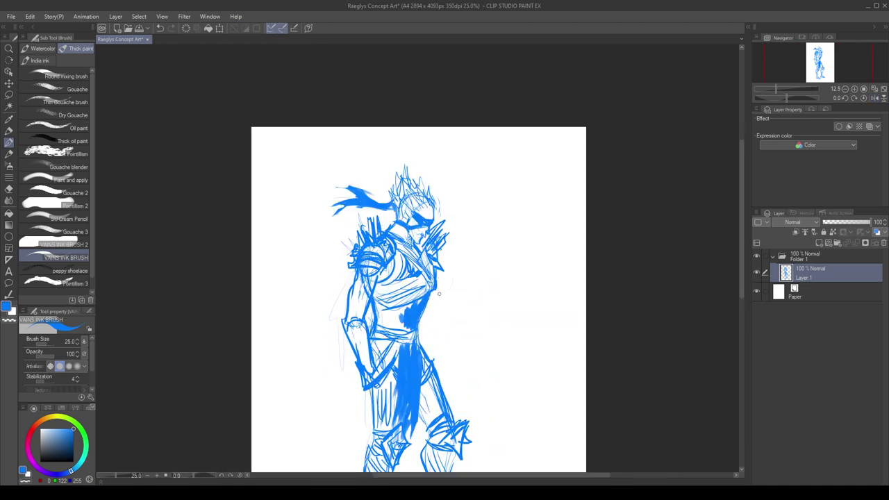
Draw a long pointed plate at the far hip using the reference, and check it in both view orientations.
key("h")
left_click_drag(411, 318, 401, 362)
key("h")
left_click_drag(426, 318, 435, 365)
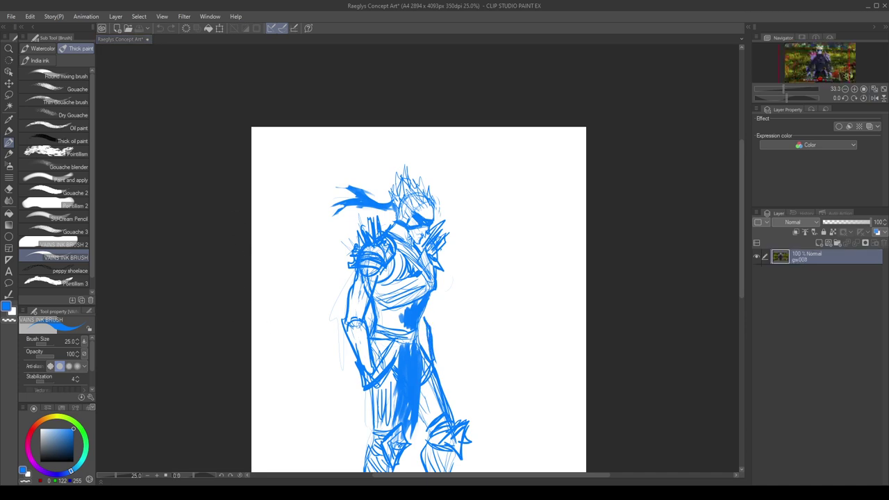
left_click(182, 257)
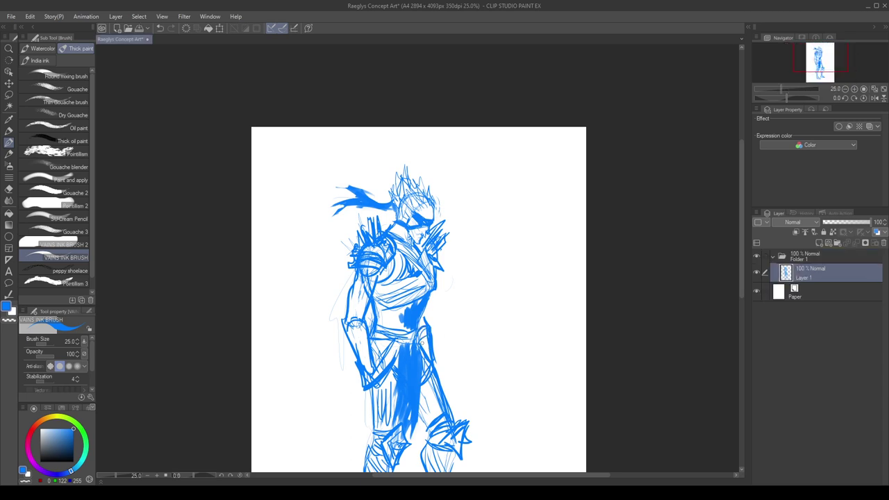
left_click_drag(425, 310, 437, 338)
left_click_drag(427, 304, 434, 334)
key("h")
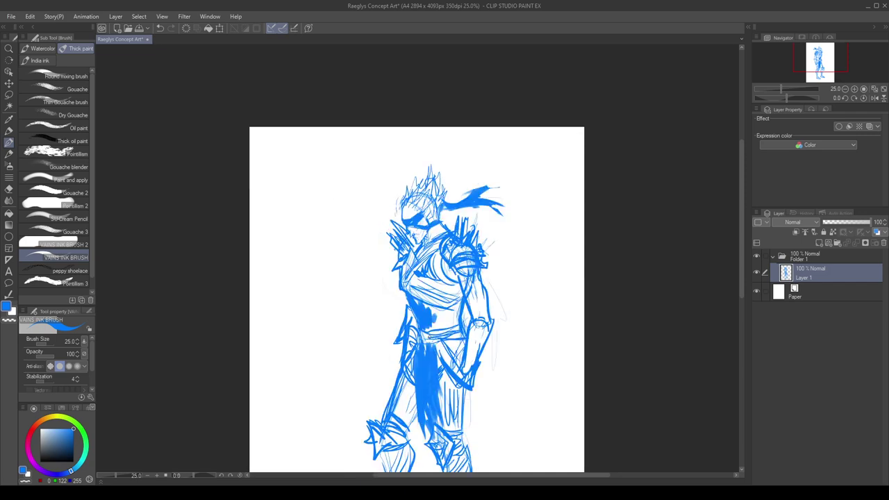
key("h")
scroll(453, 217, "down", 2)
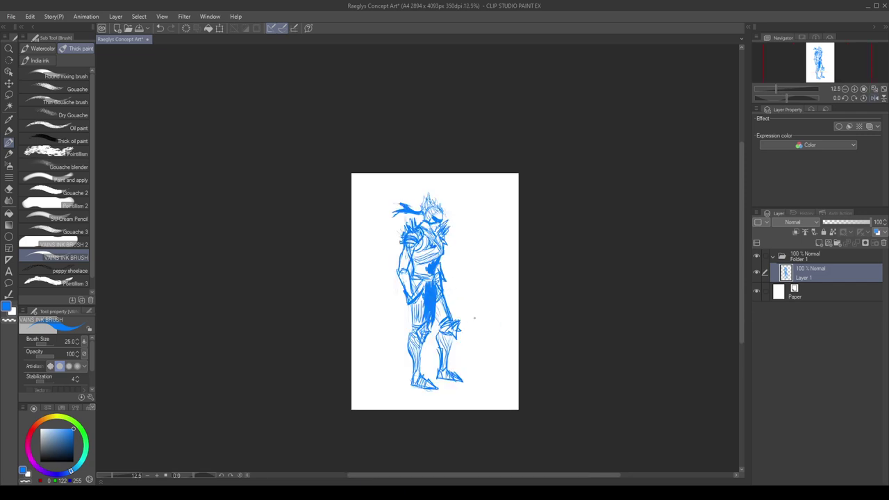
Draw rough ground lines beneath the feet.
scroll(480, 316, "up", 2)
left_click_drag(387, 437, 436, 444)
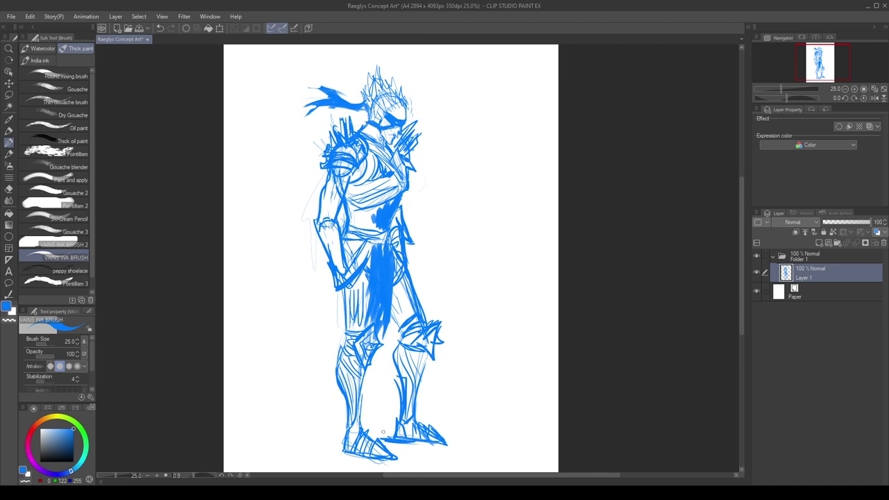
scroll(383, 432, "down", 3)
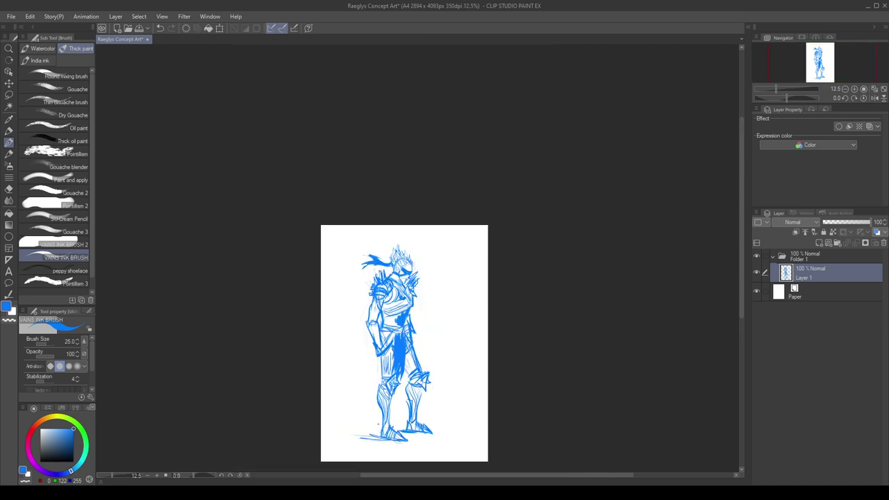
Examine the character reference images and compare the armour details with the sketch.
left_click(246, 75)
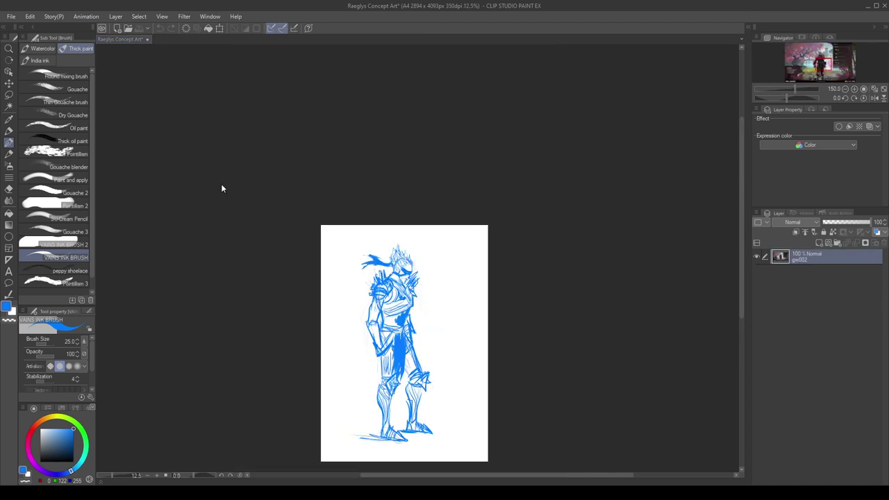
left_click(142, 492)
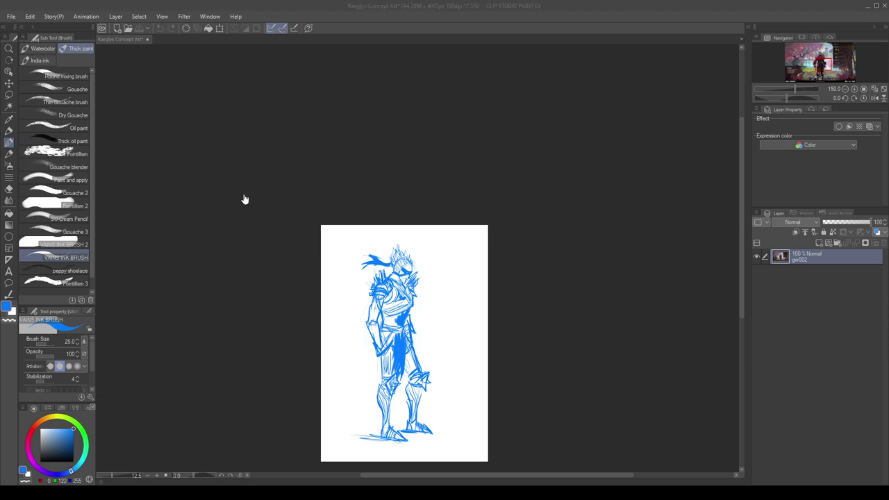
left_click(299, 278)
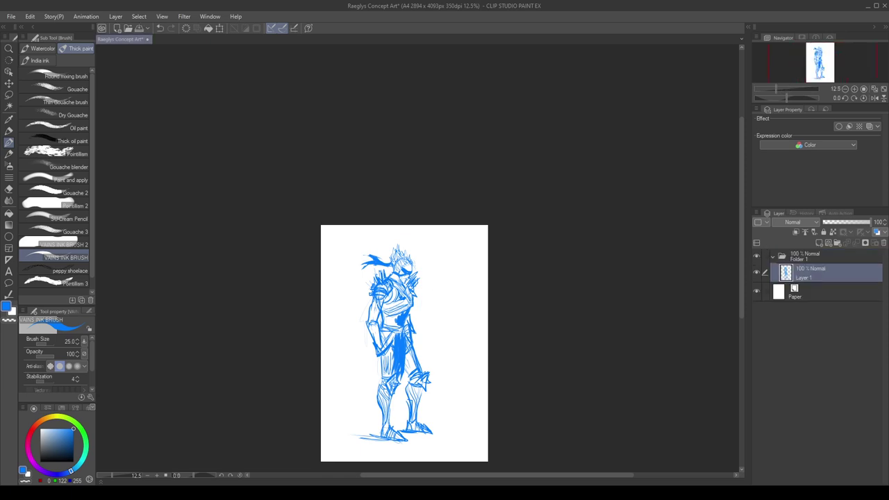
scroll(394, 310, "up", 2)
scroll(425, 196, "down", 2)
scroll(400, 293, "up", 2)
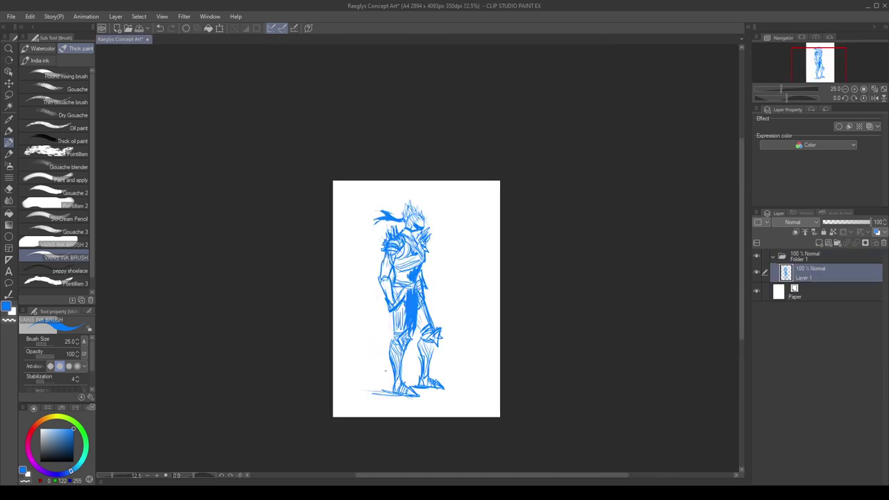
scroll(397, 359, "up", 2)
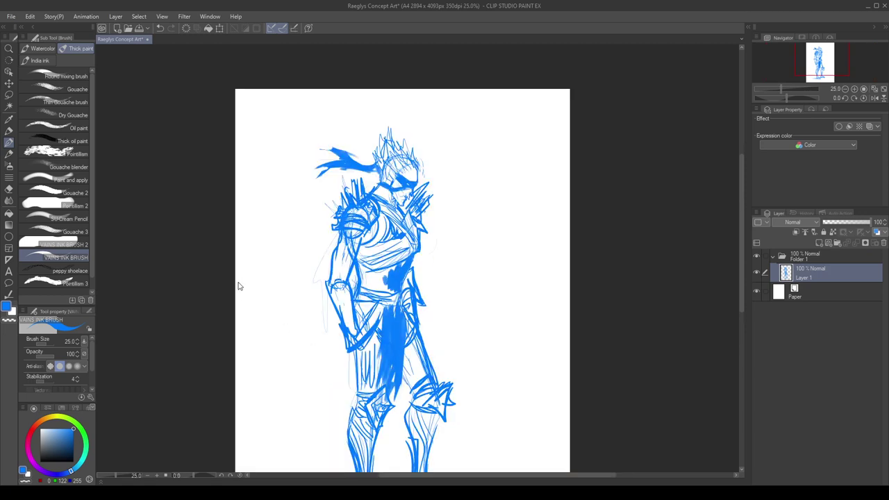
left_click(186, 155)
left_click(179, 262)
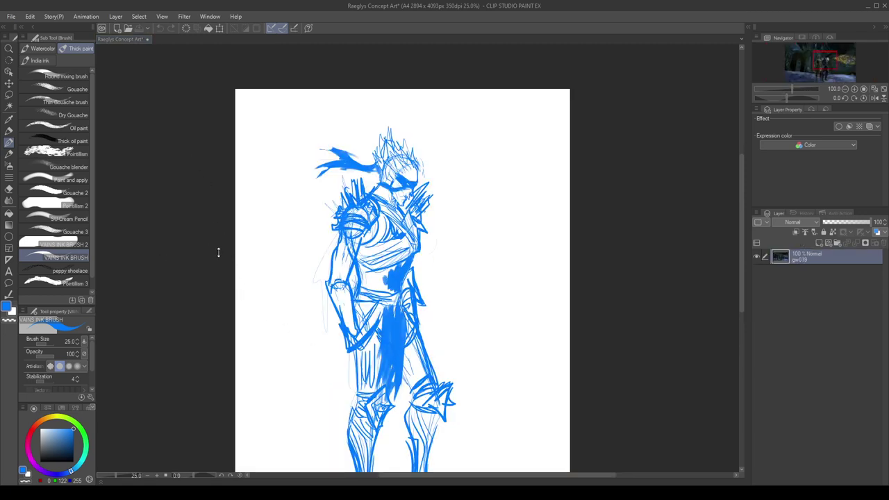
scroll(178, 262, "down", 2)
scroll(178, 262, "up", 1)
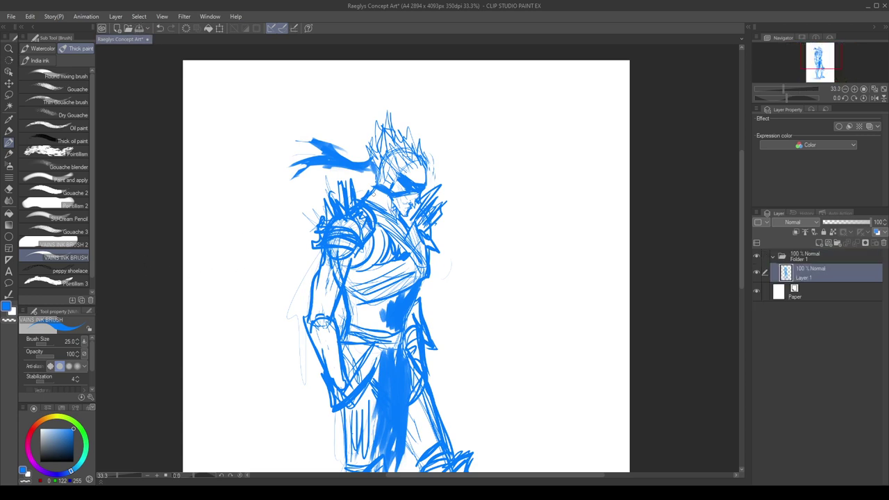
Draw bands around the collar, erase rough lines on the chest, and draw a diagonal strap across it with side lines on the abdomen.
left_click_drag(373, 194, 393, 209)
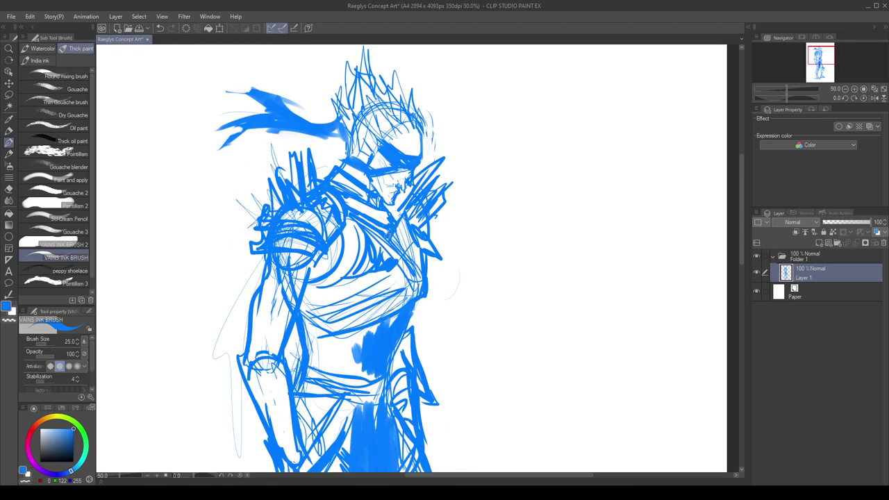
key("x")
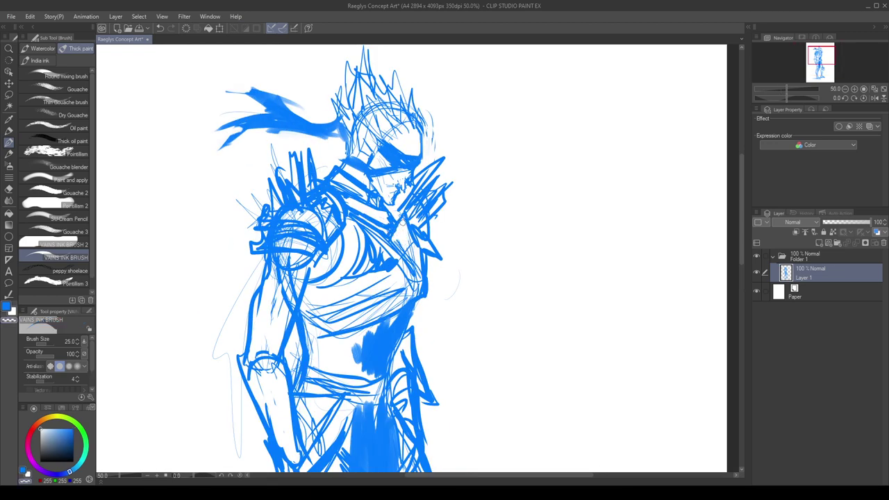
left_click_drag(421, 281, 373, 238)
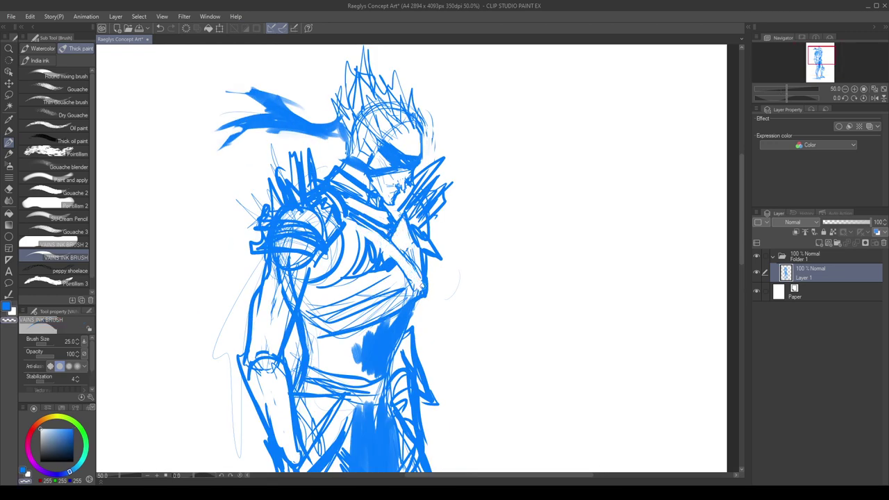
key("x")
mouse_move(344, 214)
left_mouse_down()
mouse_move(389, 239)
mouse_move(424, 282)
left_mouse_up()
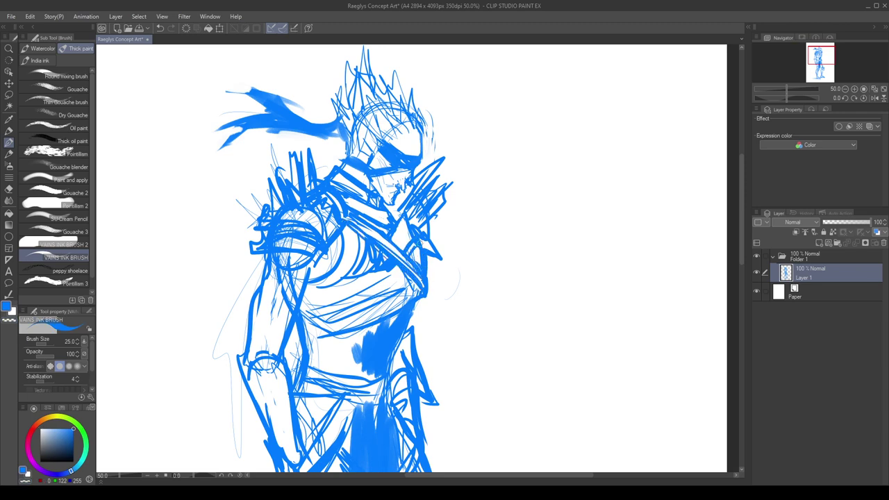
scroll(427, 236, "down", 2)
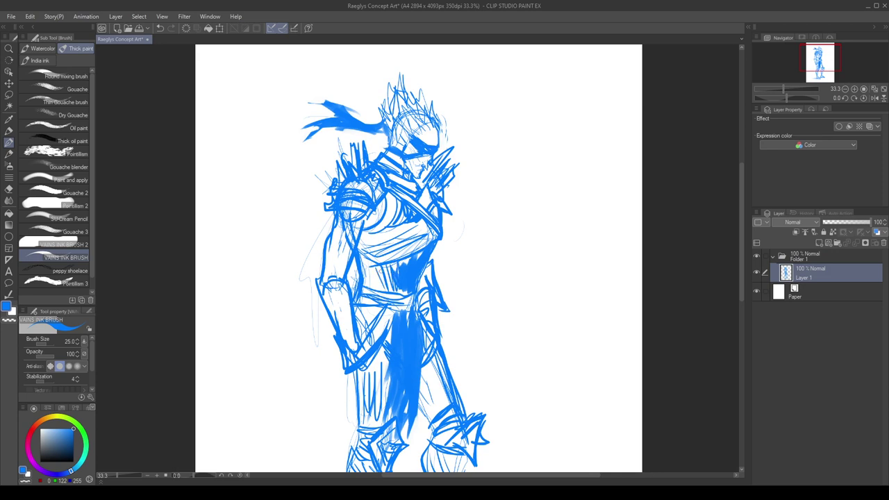
left_click_drag(362, 266, 361, 284)
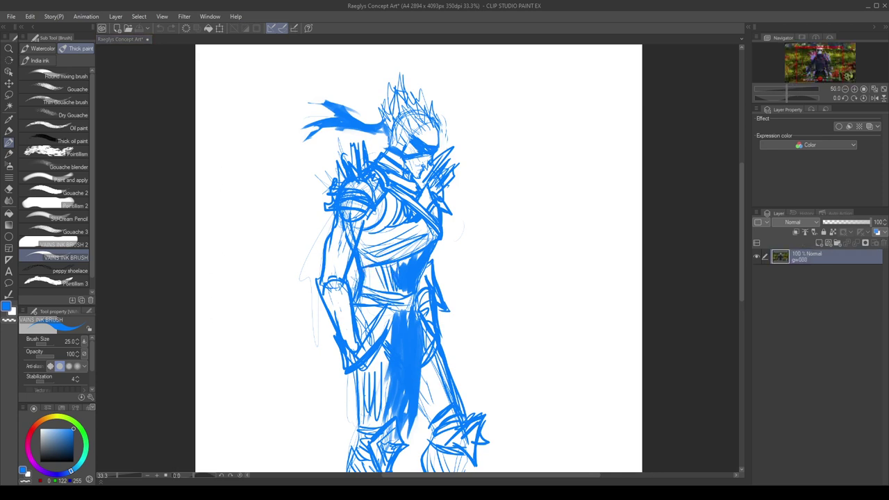
Consult the references, draw spiked armour along the near elbow and forearm with strokes around the hand, and mirror the view.
left_click(335, 269)
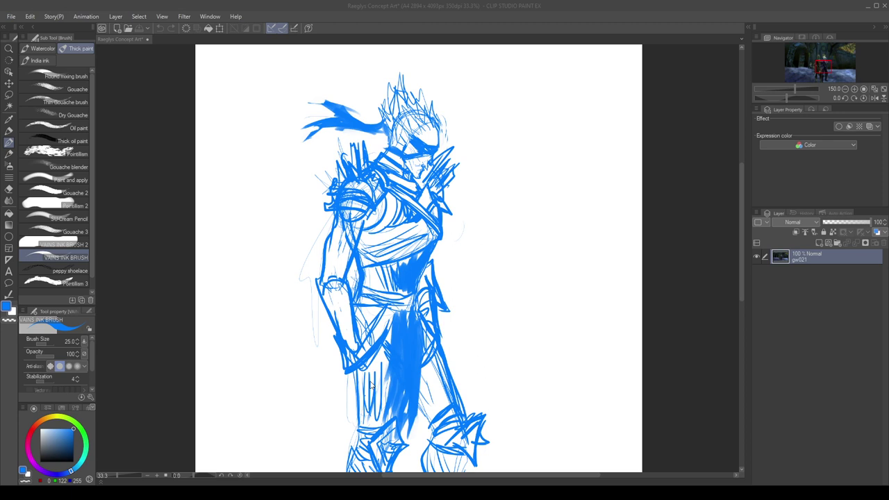
double_click(380, 381)
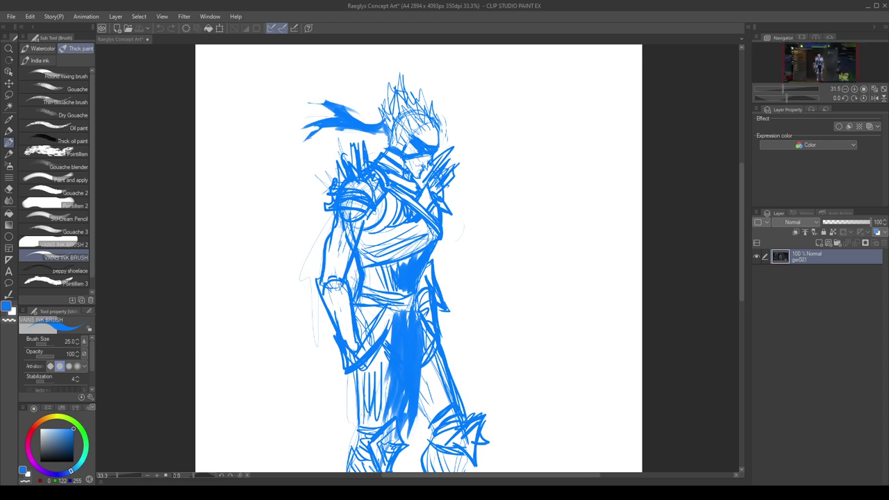
scroll(419, 258, "up", 4)
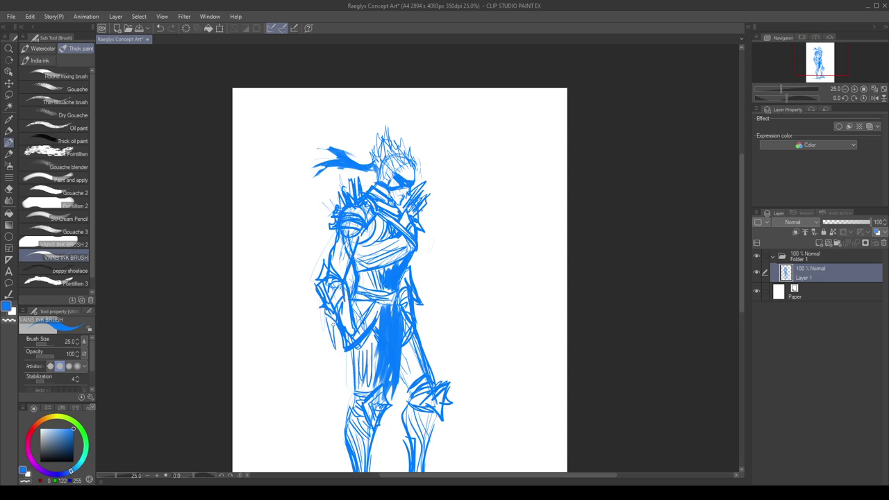
left_click_drag(325, 313, 337, 348)
mouse_move(352, 335)
left_mouse_down()
mouse_move(364, 356)
mouse_move(378, 347)
left_mouse_up()
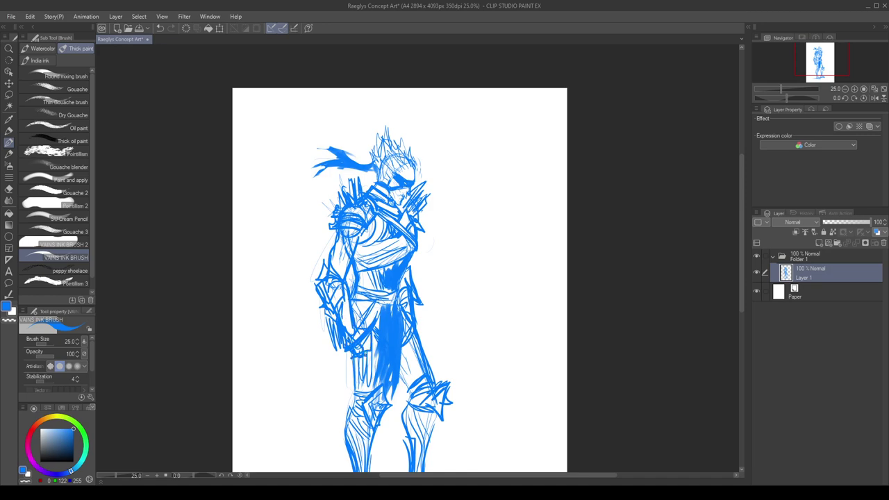
left_click(875, 98)
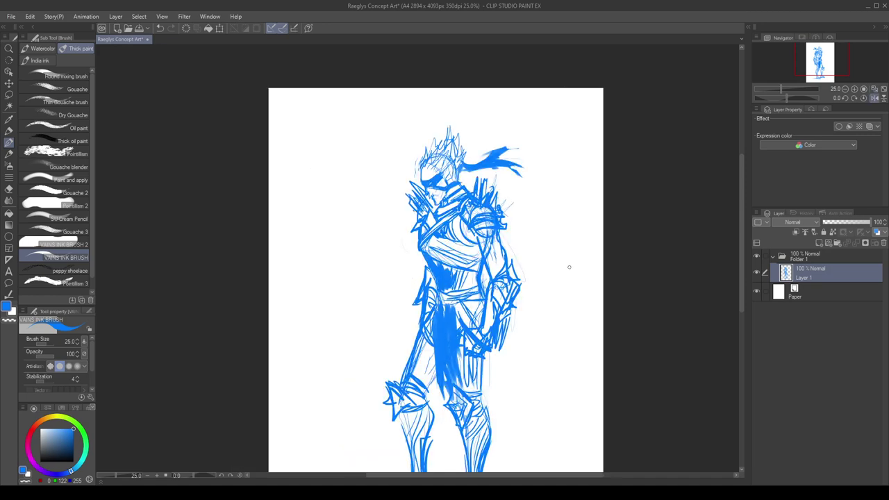
Examine the whole figure's proportions and silhouette in both mirrored and normal views.
key("ctrl+plus")
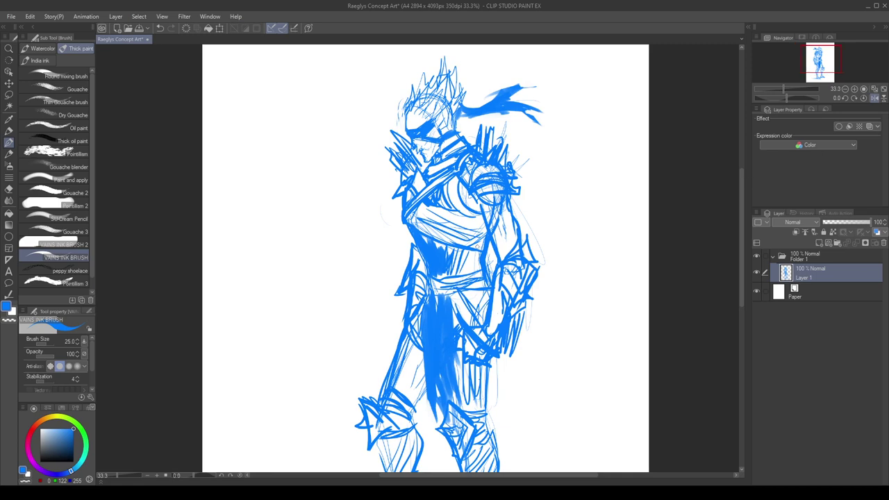
key("h")
key("ctrl+minus")
key("ctrl+minus")
key("ctrl+minus")
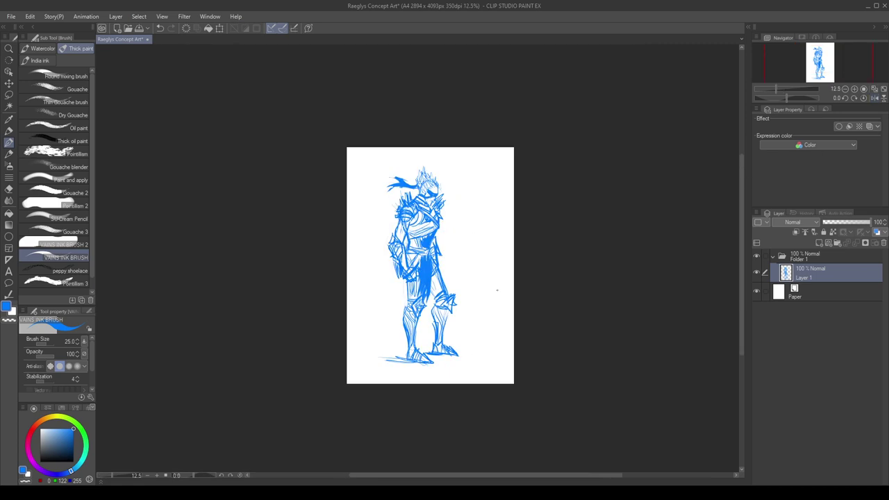
key("h")
key("ctrl+plus")
key("ctrl+plus")
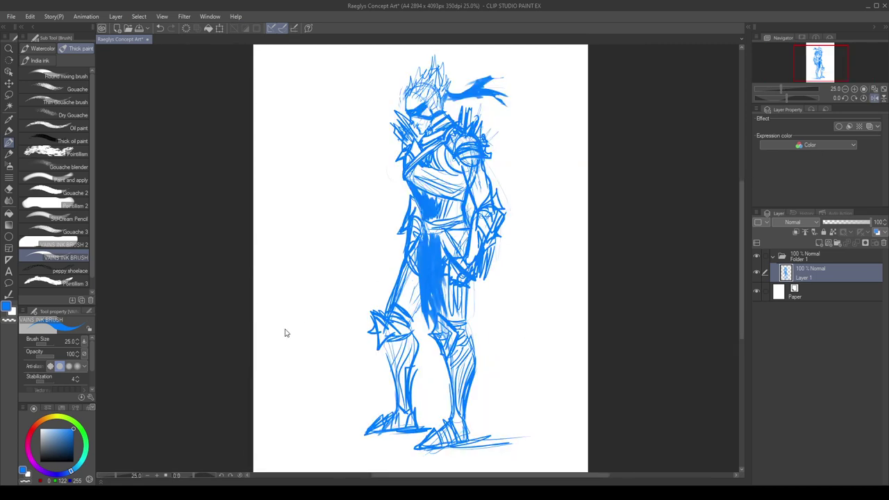
key("h")
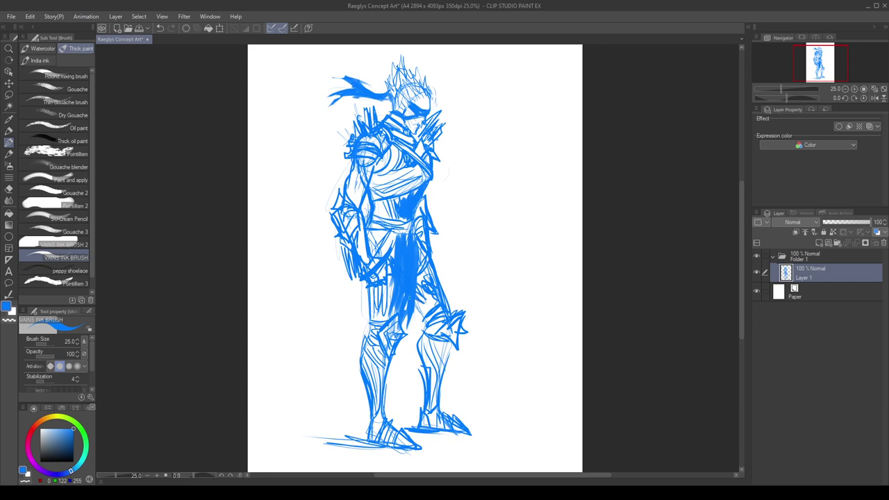
Draw armour bands on the far thigh and strengthen the shading and contours along both edges of the far shin.
mouse_move(415, 299)
left_mouse_down()
mouse_move(429, 310)
mouse_move(442, 298)
mouse_move(419, 344)
mouse_move(427, 324)
left_mouse_up()
left_click_drag(441, 290, 450, 310)
left_click_drag(453, 342, 439, 387)
left_click_drag(449, 342, 438, 391)
key("x")
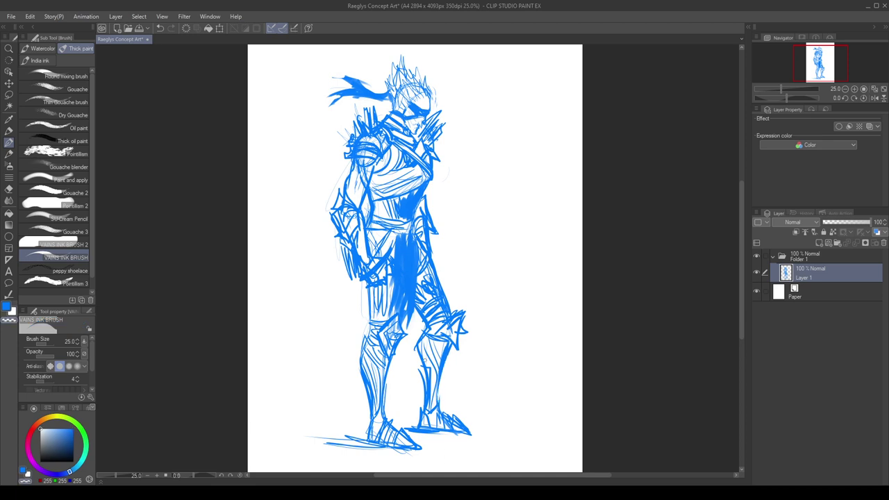
key("x")
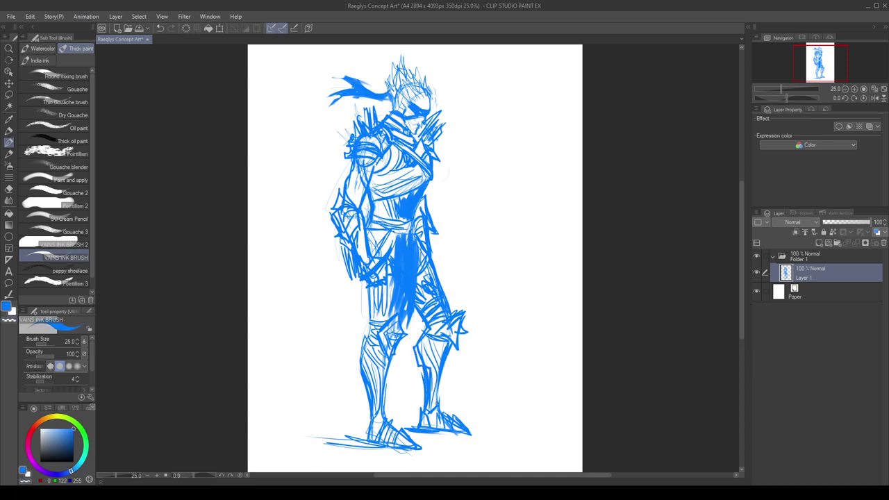
left_click(251, 348)
left_click(401, 340)
left_click_drag(419, 368, 425, 408)
left_click_drag(443, 373, 441, 395)
Lasso both legs from the knees down and stretch the selection slightly downward to lengthen the lower legs.
key("h")
scroll(471, 366, "down", 4)
scroll(470, 366, "up", 2)
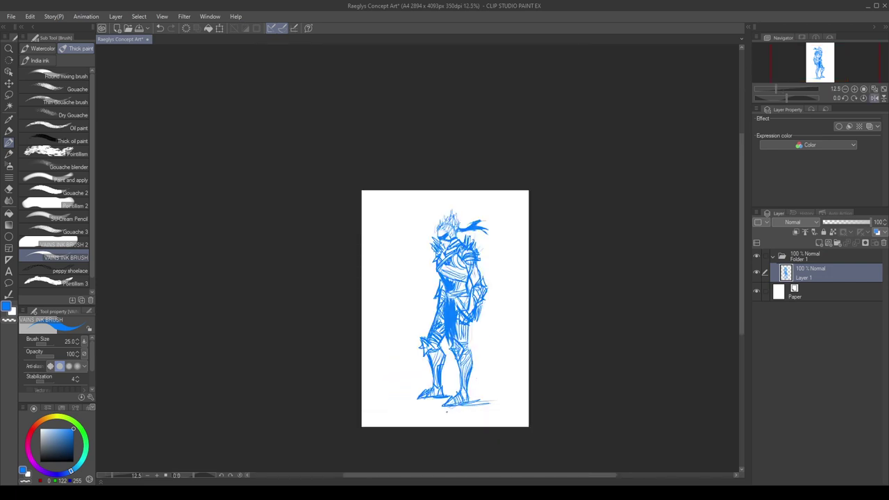
left_click(9, 96)
scroll(433, 389, "up", 2)
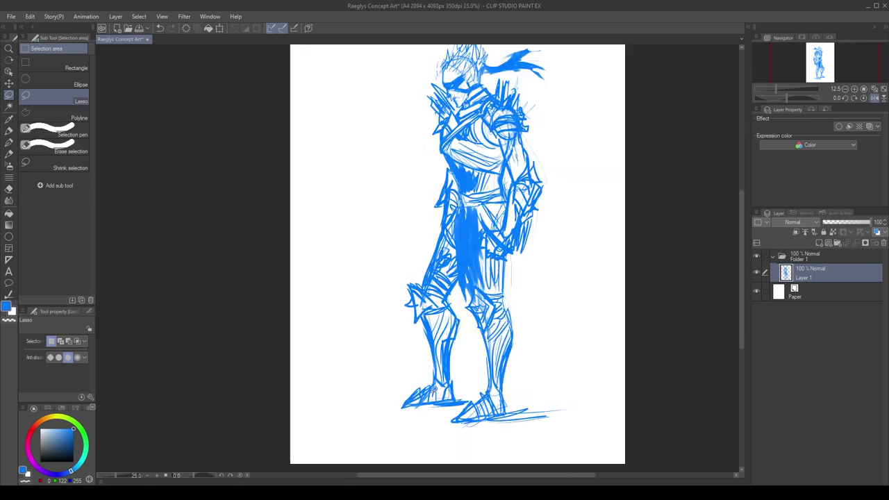
mouse_move(521, 287)
left_mouse_down()
mouse_move(459, 283)
mouse_move(361, 410)
mouse_move(551, 290)
left_mouse_up()
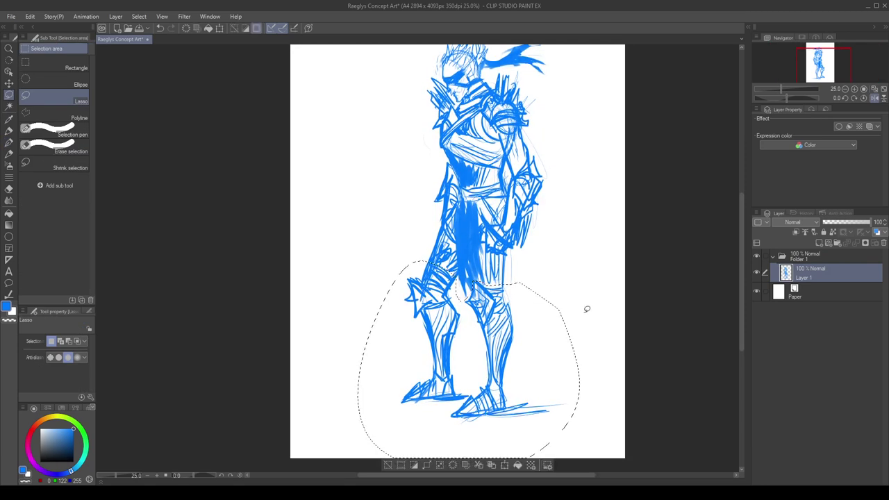
key("ctrl+t")
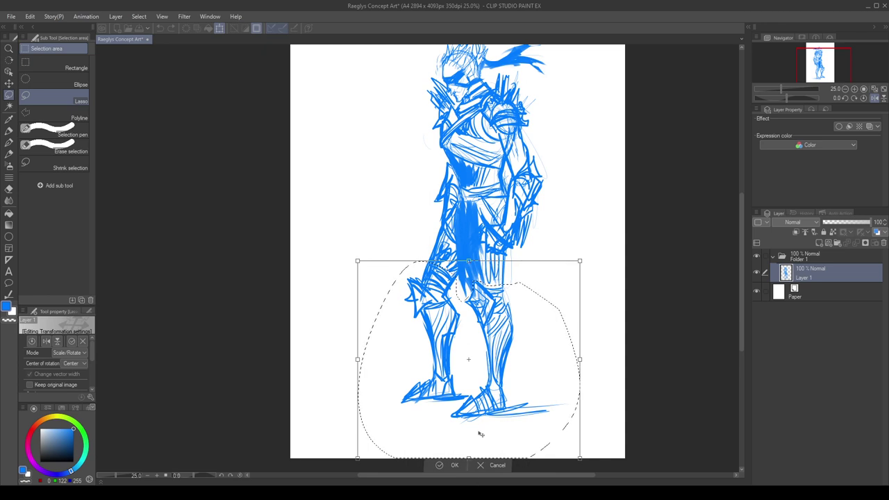
key("ctrl+minus")
left_click_drag(474, 443, 474, 455)
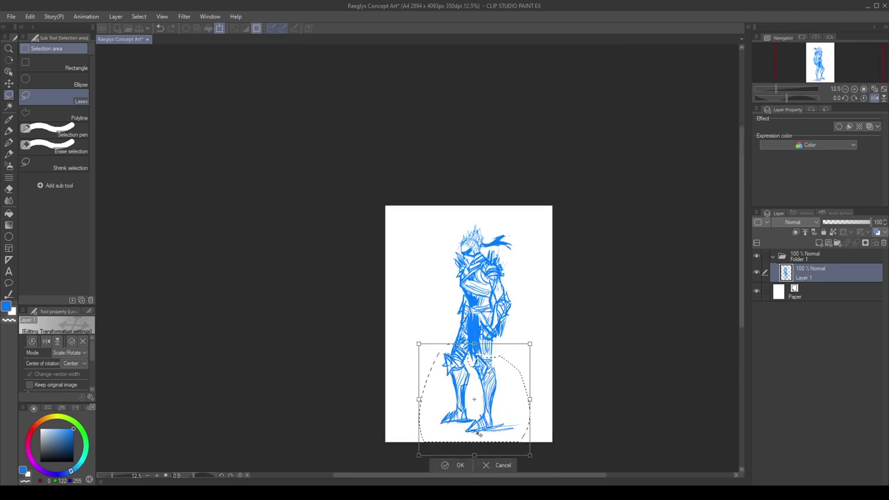
key("Return")
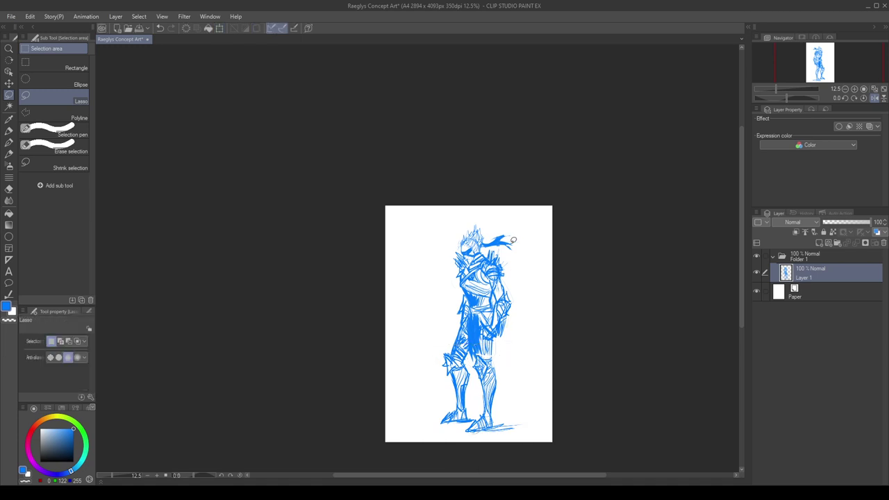
key("r")
mouse_move(512, 360)
left_mouse_down()
mouse_move(510, 406)
mouse_move(514, 383)
left_mouse_up()
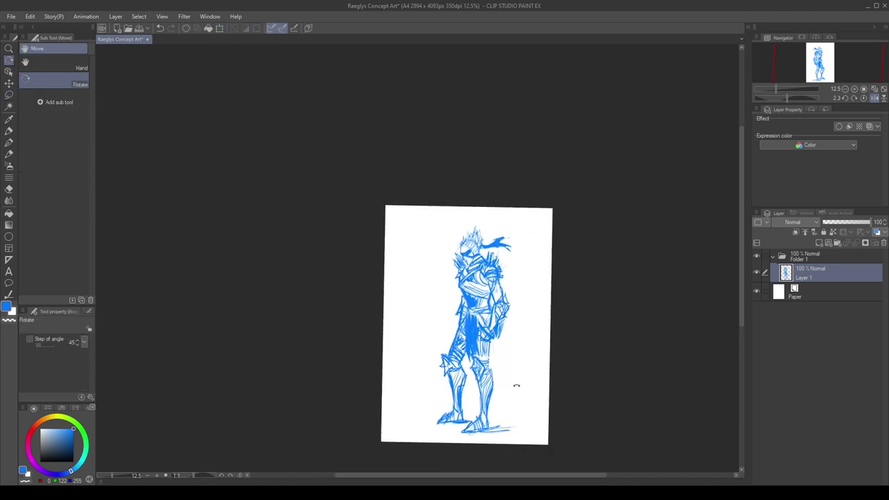
left_click(855, 98)
Lower the opacity of the sketch layer, Layer 1, to 42%.
key("h")
key("b")
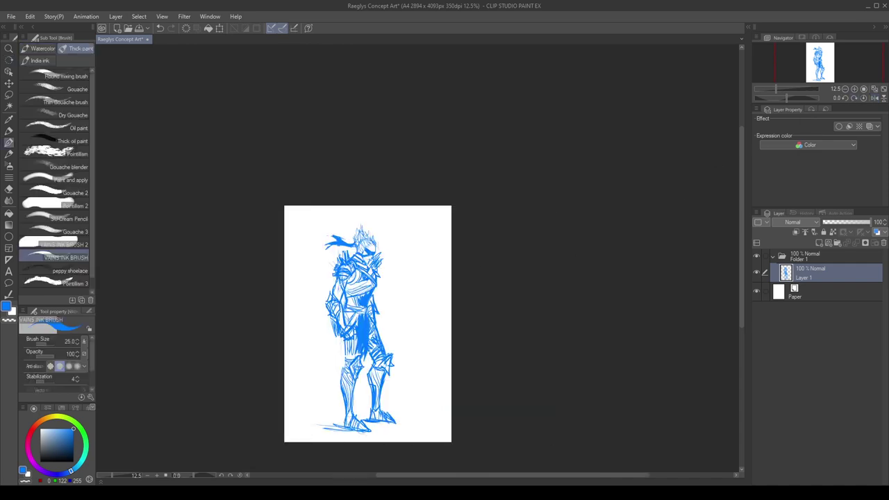
scroll(355, 241, "up", 5)
scroll(441, 184, "down", 1)
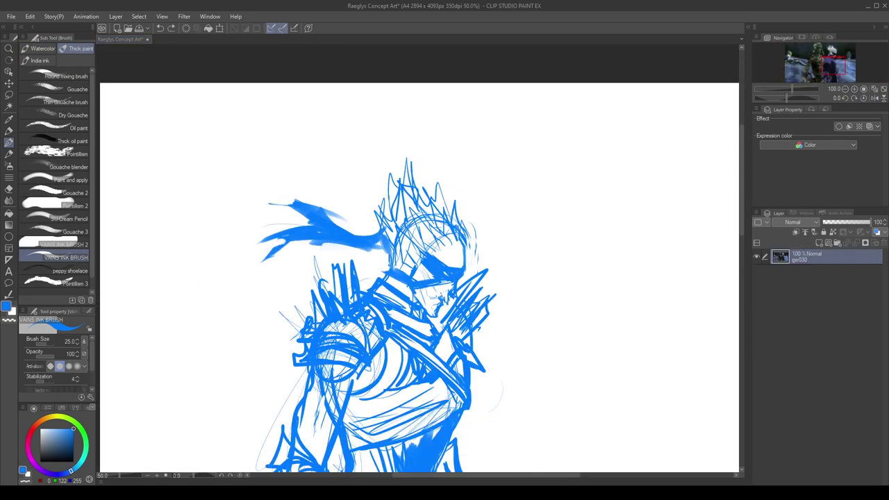
scroll(687, 114, "down", 1)
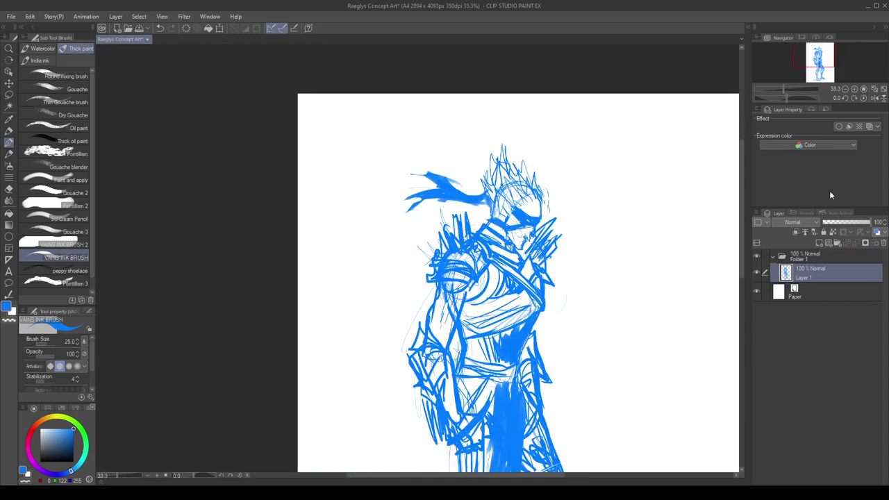
left_click(836, 222)
left_click(843, 221)
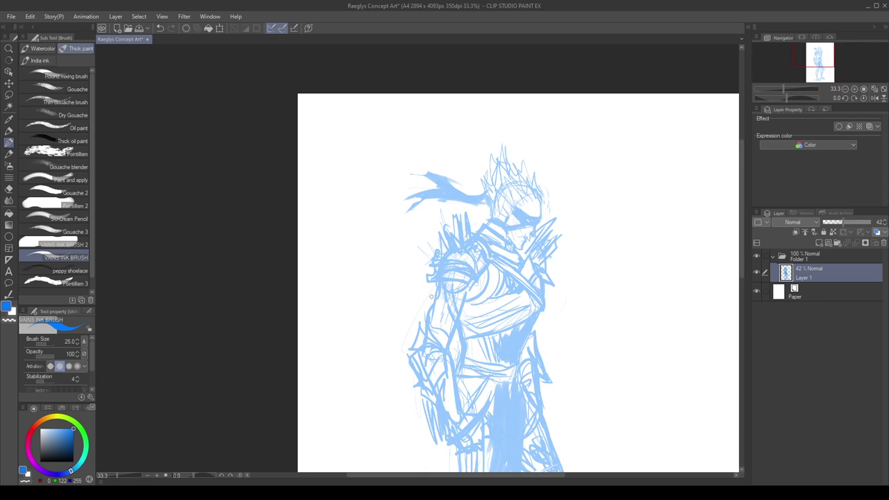
Add strokes to the near upper arm and along the outer contour of the near thigh, and check the torso edge in mirrored view.
mouse_move(432, 316)
left_mouse_down()
mouse_move(438, 293)
mouse_move(456, 318)
mouse_move(442, 317)
mouse_move(444, 287)
mouse_move(458, 310)
mouse_move(454, 283)
mouse_move(455, 317)
mouse_move(445, 296)
left_mouse_up()
scroll(495, 170, "down", 3)
scroll(544, 220, "up", 2)
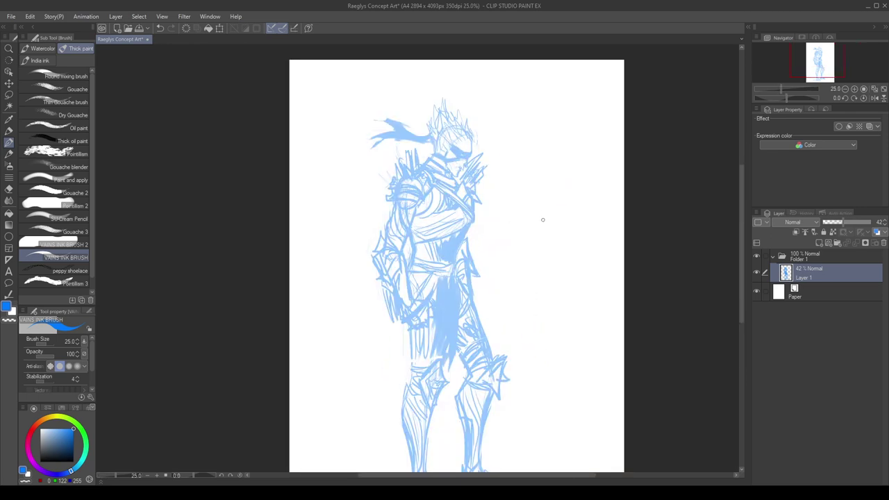
left_click_drag(410, 328, 415, 369)
key("h")
left_click_drag(383, 267, 369, 218)
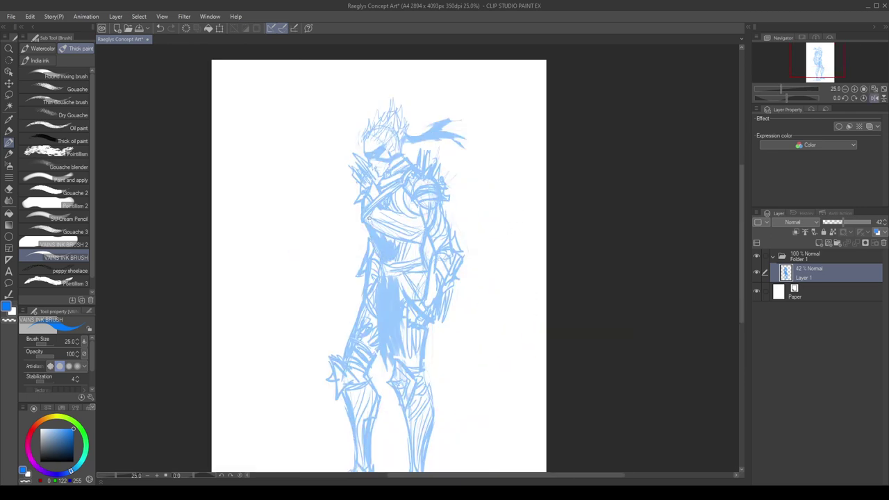
scroll(380, 281, "up", 1)
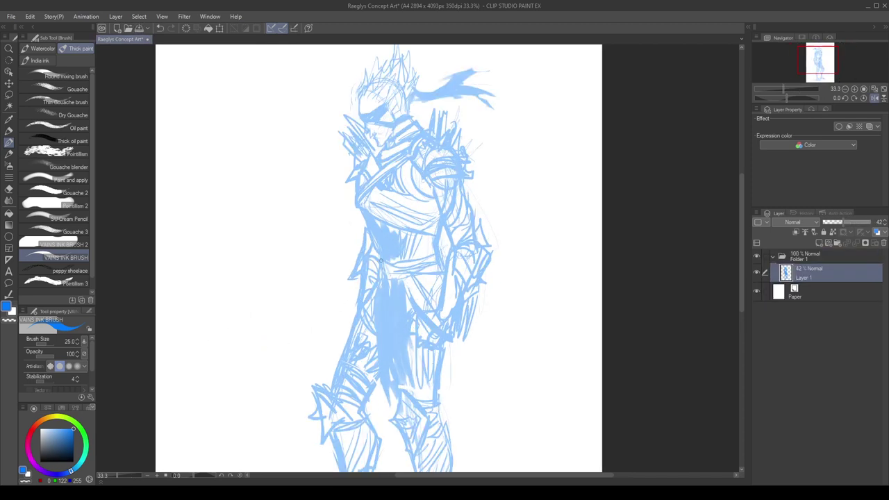
Clear crossing gaps in the belt at the front of the waist and draw a small knot there.
key("h")
scroll(437, 285, "up", 1)
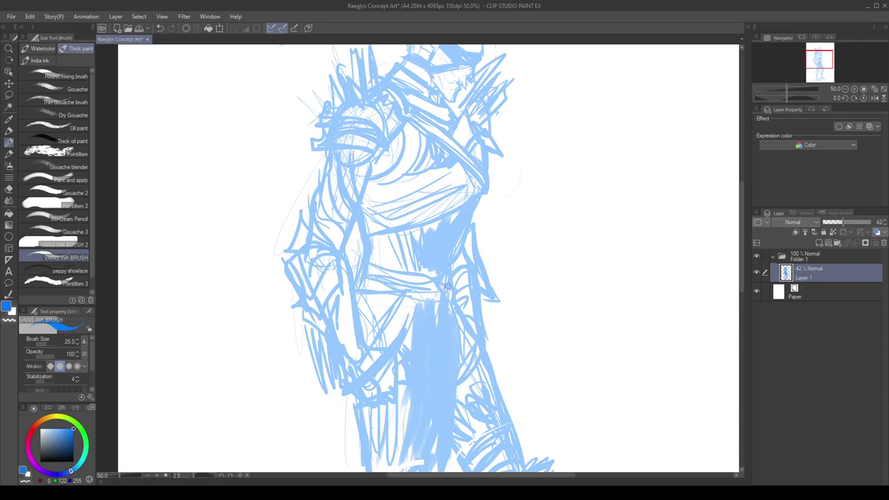
key("c")
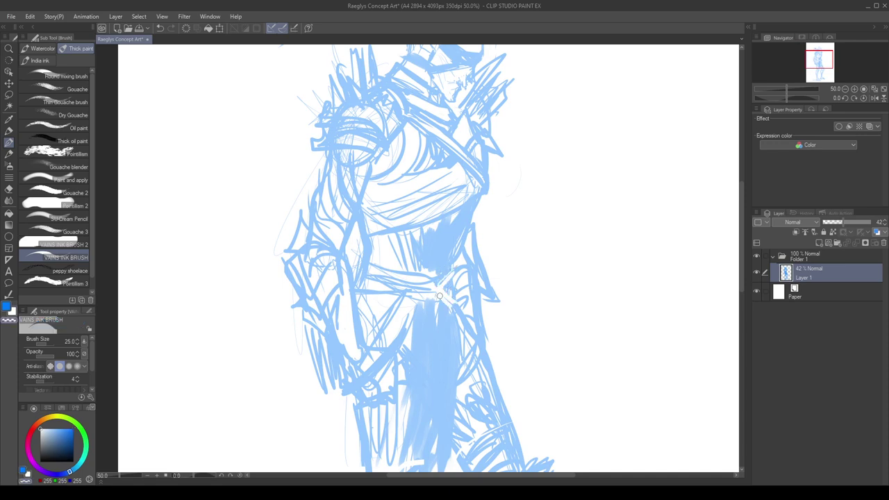
key("c")
mouse_move(452, 278)
left_mouse_down()
mouse_move(448, 299)
mouse_move(444, 289)
left_mouse_up()
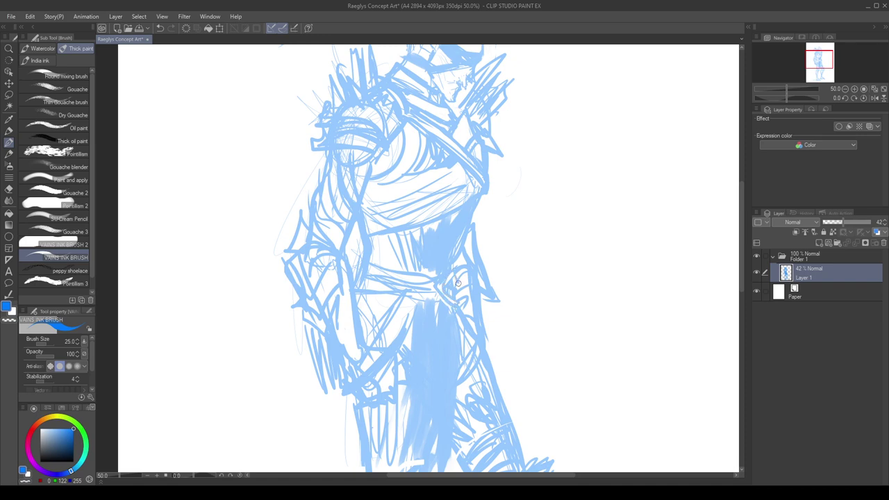
key("c")
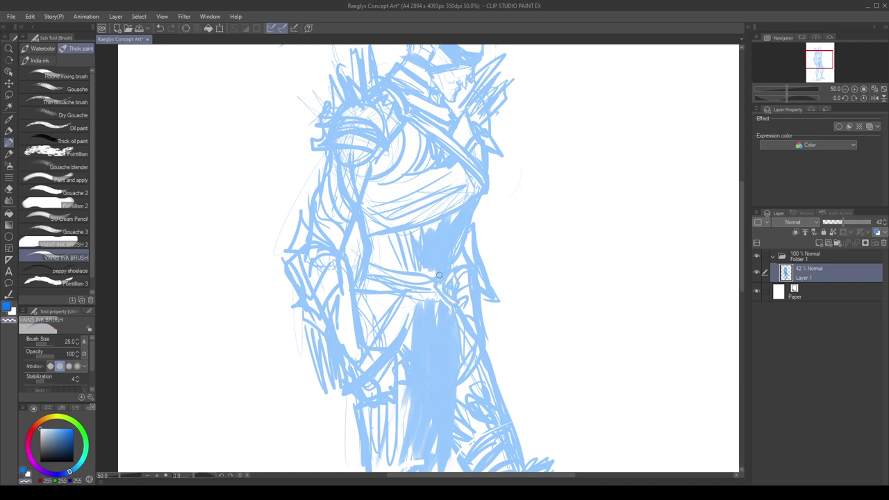
left_click_drag(439, 275, 435, 269)
key("c")
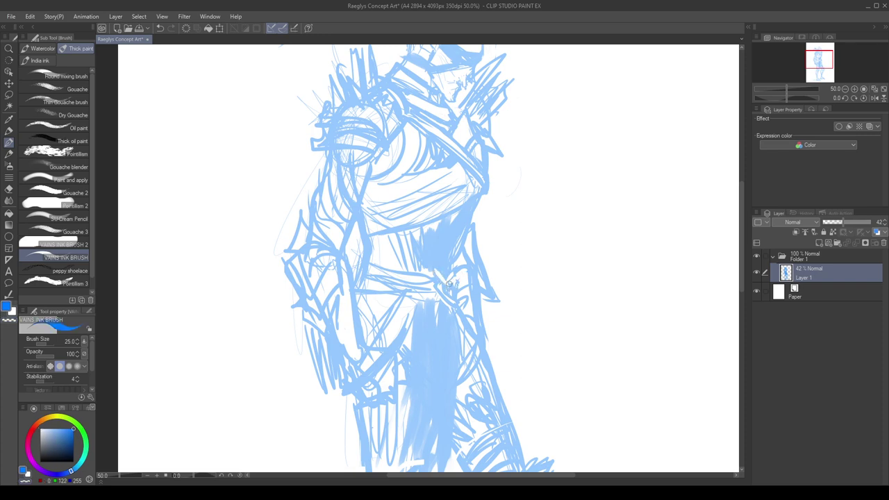
Examine the head, face, collar and shoulder armour of the faded sketch.
scroll(459, 252, "down", 4)
scroll(476, 241, "up", 2)
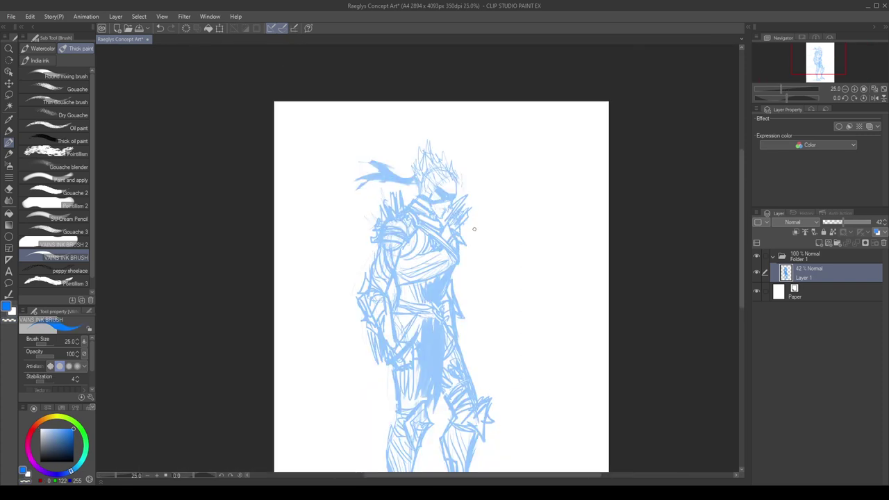
scroll(458, 195, "up", 3)
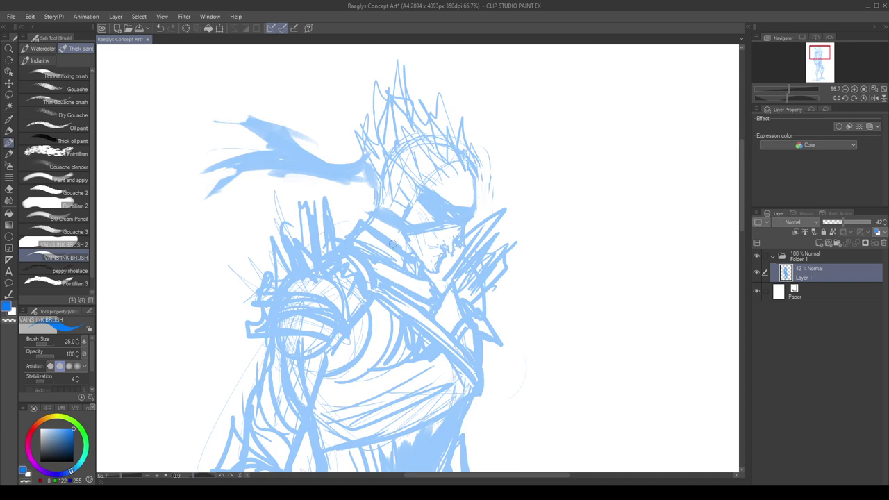
left_click(230, 216)
key("x")
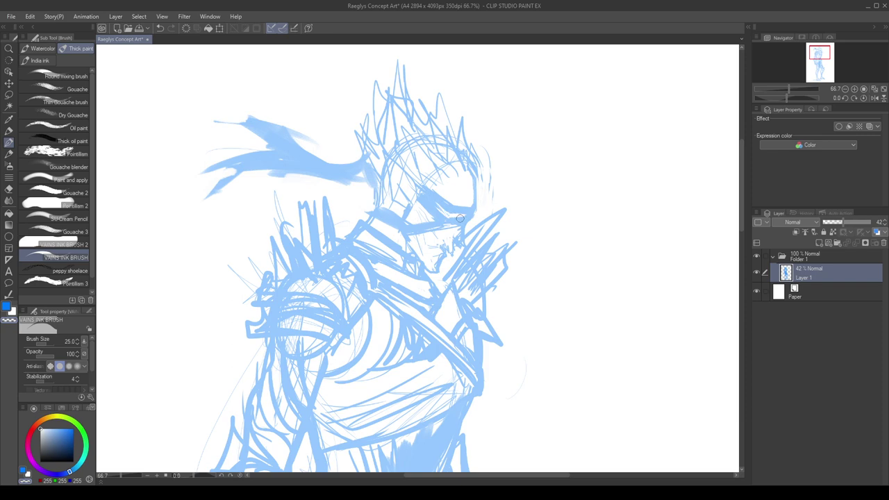
scroll(464, 220, "down", 2)
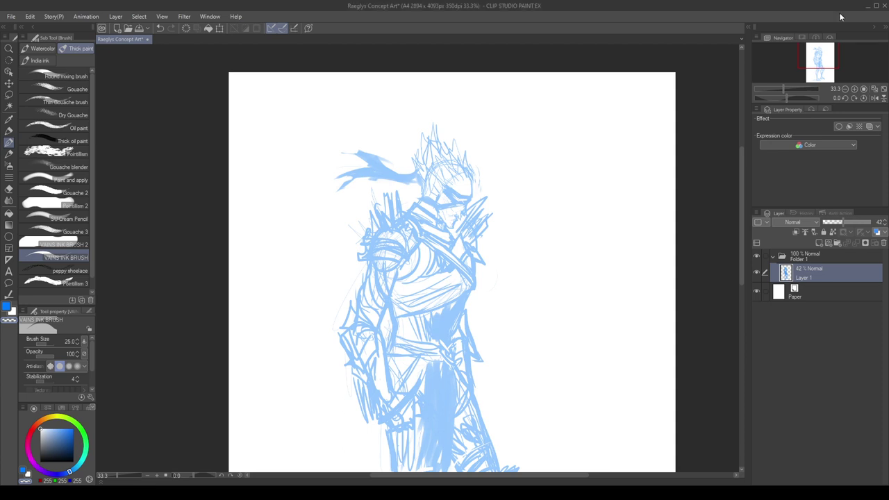
Create a new folder above the sketch layer and add a new raster layer inside it.
left_click(249, 82)
left_click(837, 243)
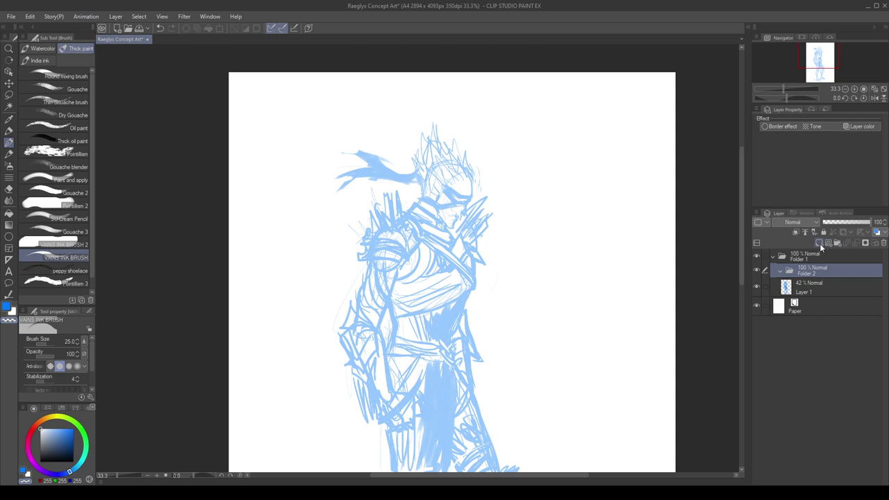
left_click(820, 243)
Set the secondary drawing colour to red (218, 19, 0) and choose the Gouache 3 brush.
left_click_drag(49, 431, 77, 428)
left_click(32, 429)
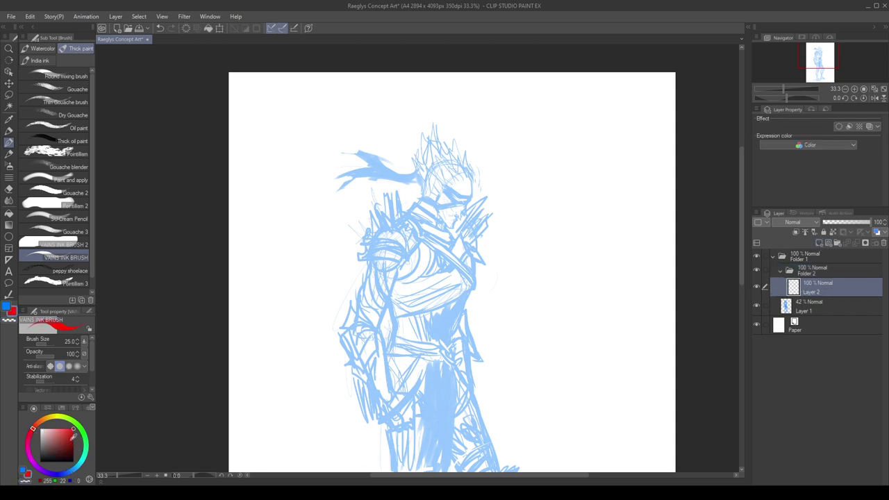
left_click(73, 434)
left_click(69, 232)
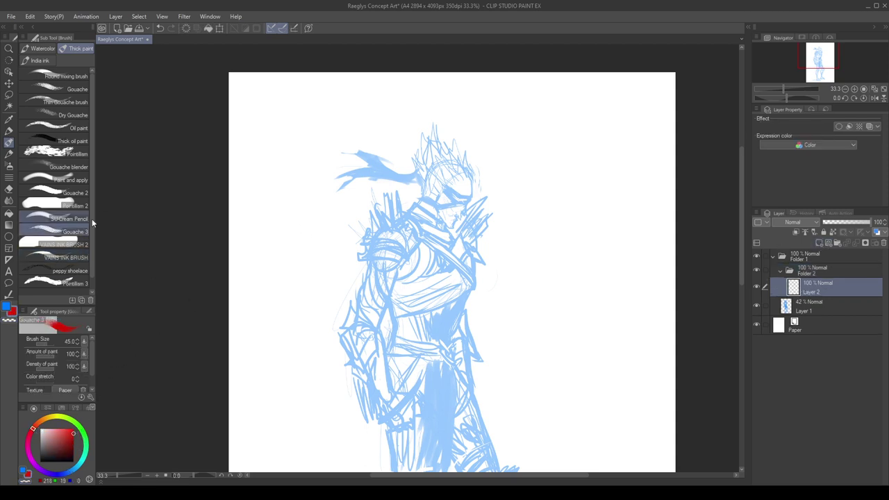
left_click_drag(560, 157, 503, 203)
key("bracketright")
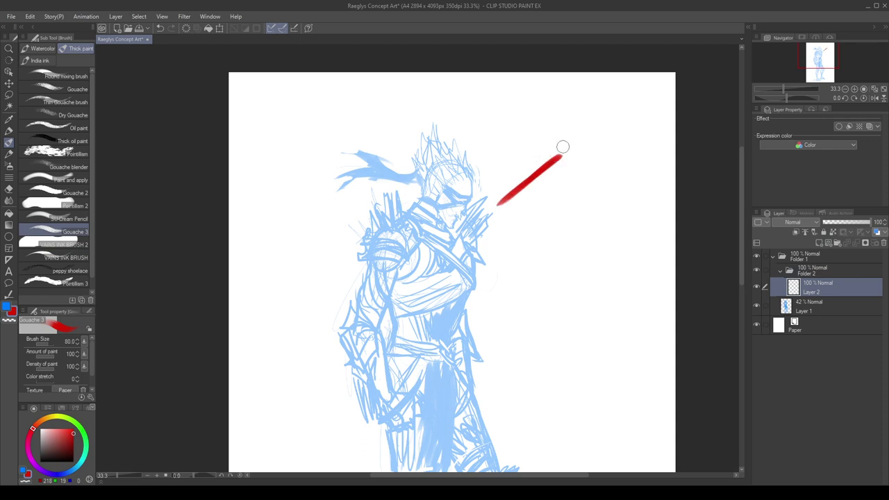
left_click_drag(561, 151, 615, 211)
left_click_drag(557, 154, 614, 209)
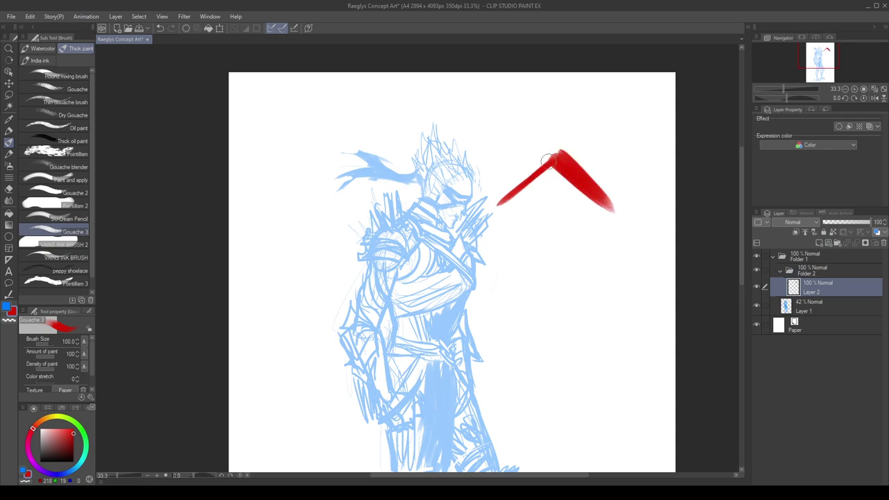
key("x")
left_click_drag(547, 158, 550, 144)
key("x")
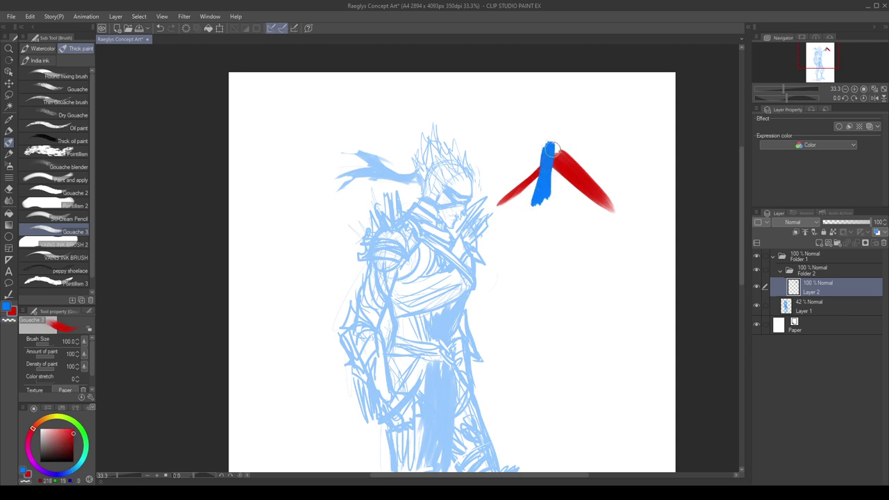
key("bracketright")
key("bracketright")
key("bracketright")
key("bracketright")
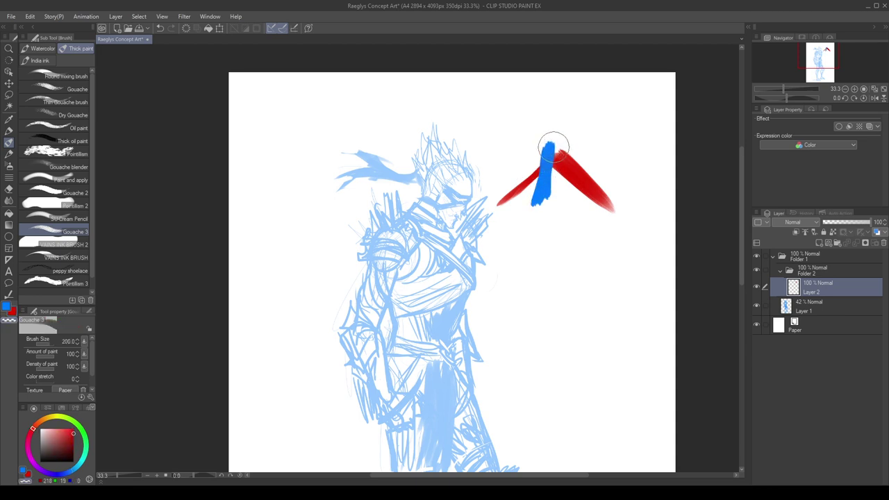
key("ctrl+z")
mouse_move(554, 145)
left_mouse_down()
mouse_move(538, 196)
mouse_move(524, 203)
mouse_move(513, 176)
mouse_move(554, 159)
mouse_move(615, 228)
mouse_move(567, 191)
left_mouse_up()
key("x")
key("x")
left_click_drag(550, 154, 639, 203)
key("ctrl+z")
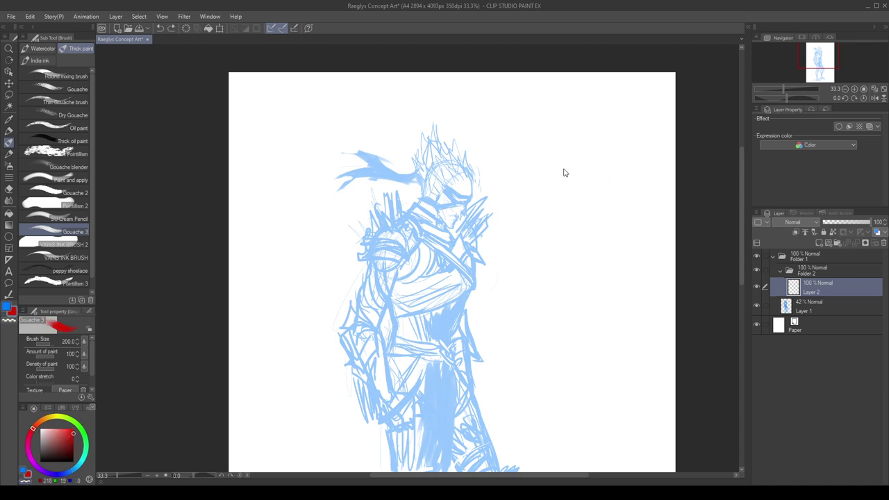
Paint a thick tapering red diagonal stroke beside the head with Gouache 3 at size 200, then clean its edges with transparent colour at size 125.
mouse_move(547, 152)
left_mouse_down()
mouse_move(621, 200)
mouse_move(527, 150)
mouse_move(564, 177)
mouse_move(553, 157)
mouse_move(521, 142)
mouse_move(637, 226)
mouse_move(608, 182)
mouse_move(650, 205)
left_mouse_up()
key("[")
key("[")
key("[")
key("c")
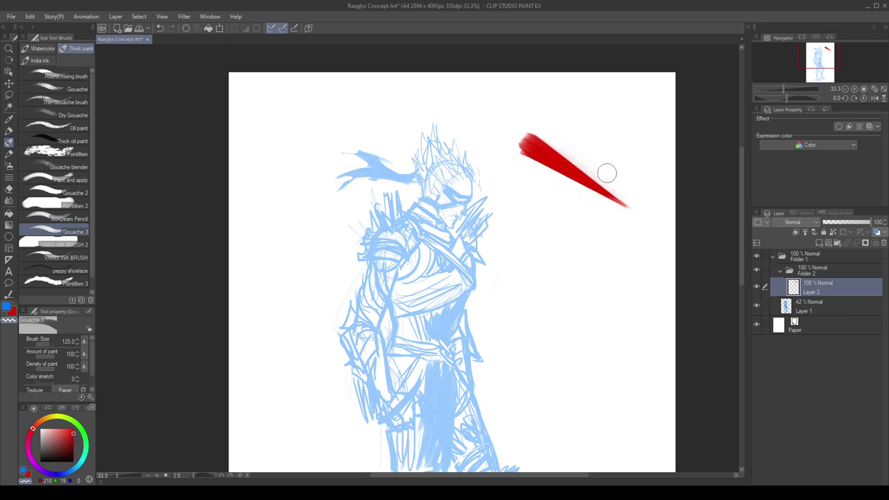
key("x")
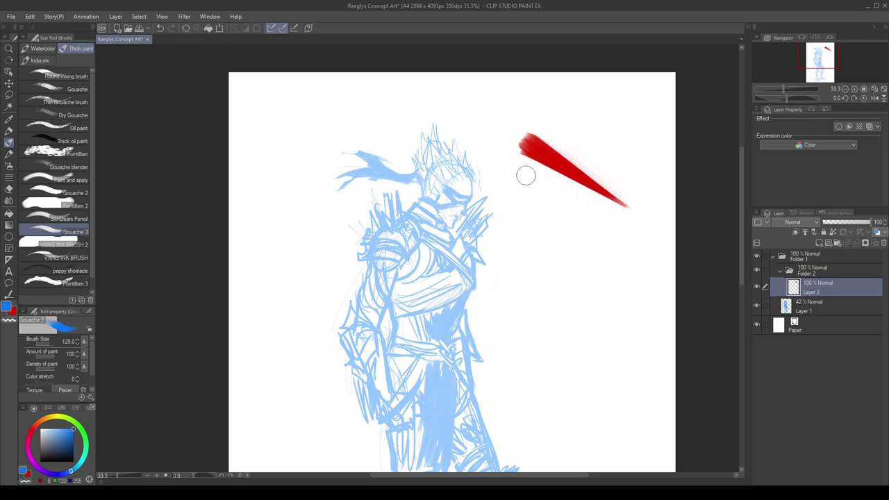
left_click_drag(523, 138, 449, 188)
key("ctrl+z")
Duplicate the red stroke's layer and flip the copy horizontally.
left_click(118, 18)
left_click(148, 96)
key("ctrl+t")
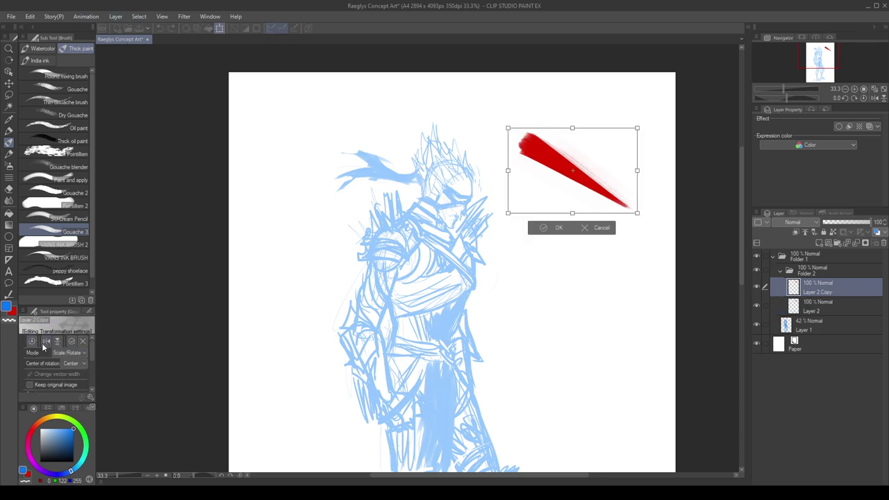
left_click(46, 343)
key("Return")
Shift the mirrored stroke left until the two thick ends meet in a peak, and merge the copy into the layer below.
key("k")
key("Left")
key("Left")
key("Left")
key("Left")
key("Left")
key("Left")
key("Left")
key("Left")
key("Left")
key("Left")
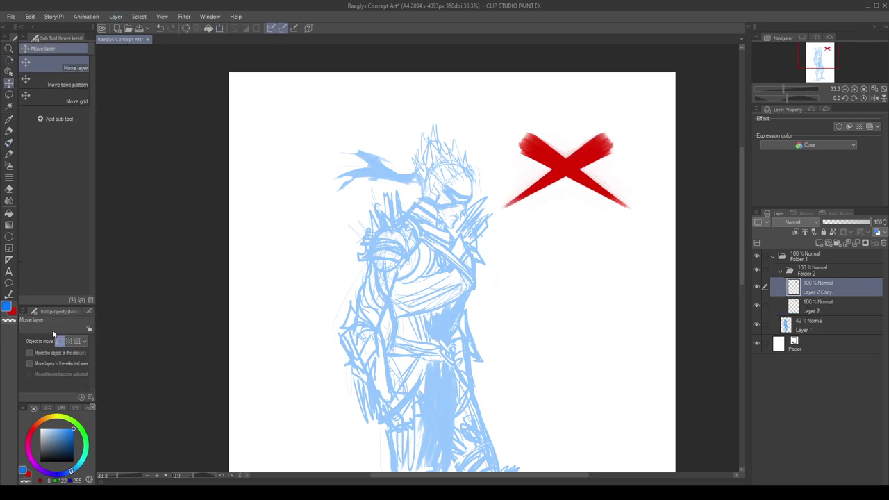
key("Left")
key("Left")
key("Left")
key("Left")
key("Left")
key("Left")
key("Left")
key("Left")
key("Left")
key("Left")
key("Left")
key("Left")
key("Left")
key("Left")
key("Left")
key("Left")
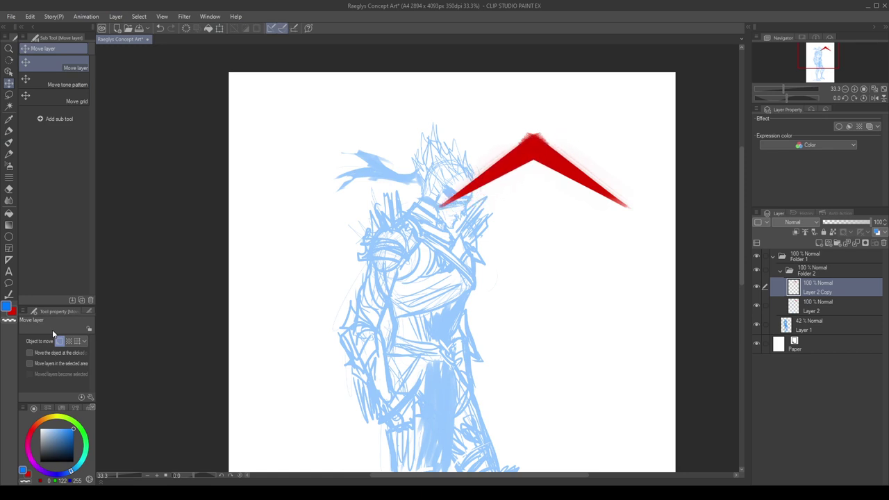
key("Left")
key("Left")
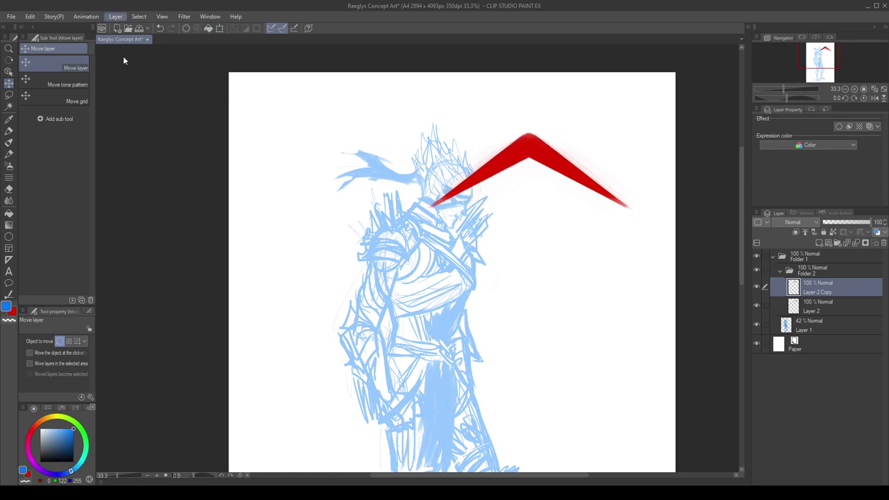
key("ctrl+e")
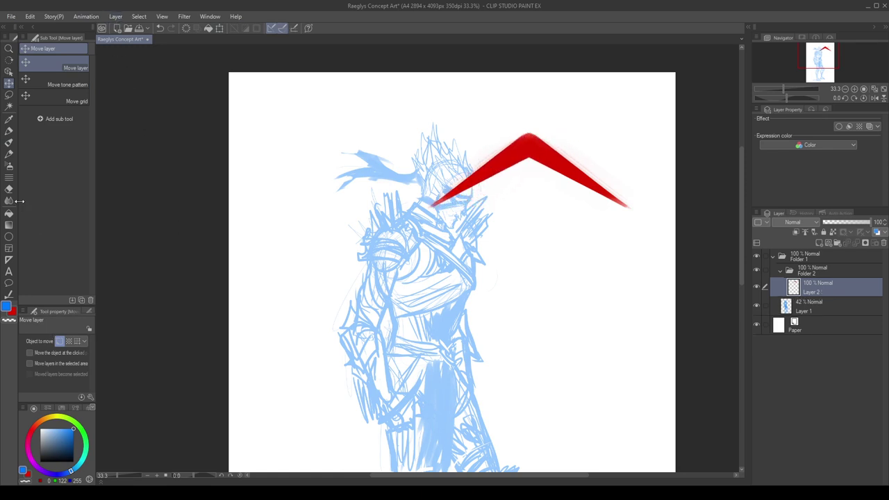
Return to the Gouache 3 brush in red and flatten the chevron slightly by reducing its height.
key("p")
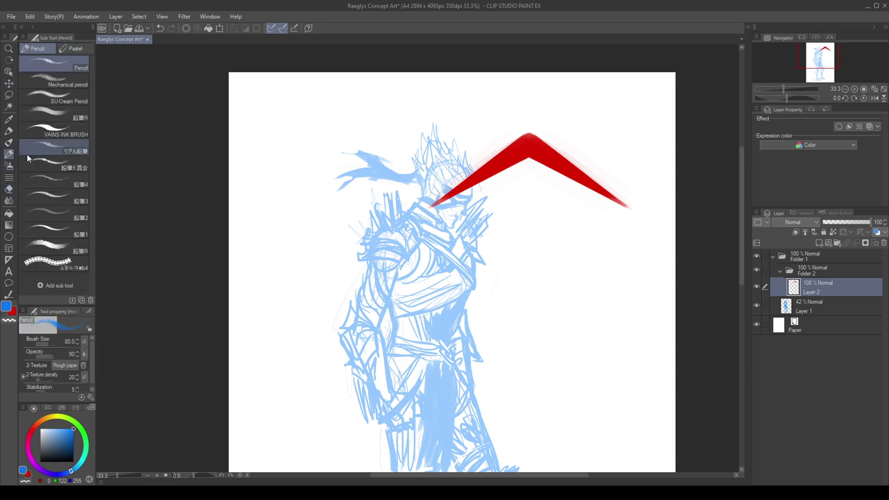
left_click(9, 142)
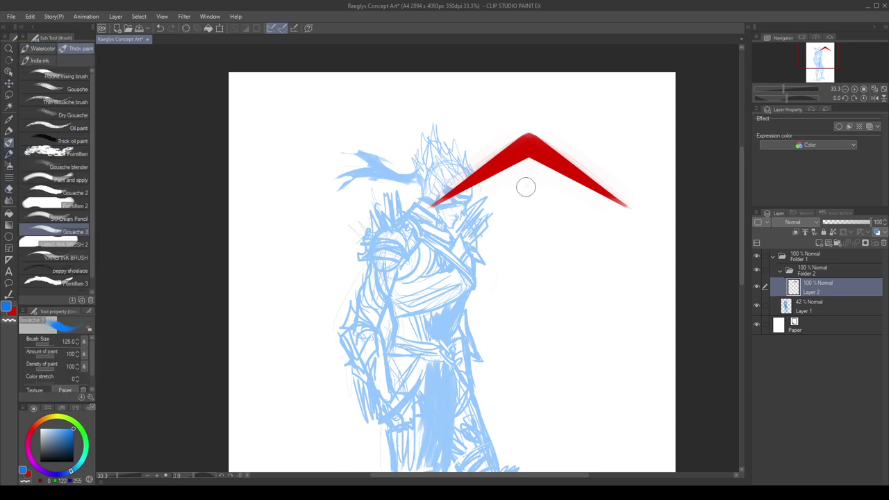
left_click(528, 139, "alt")
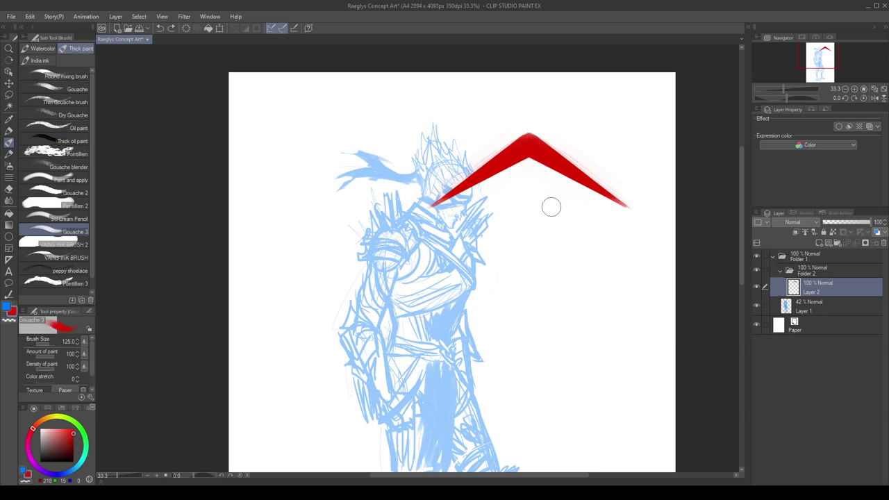
key("ctrl+t")
left_click_drag(528, 193, 527, 198)
key("Return")
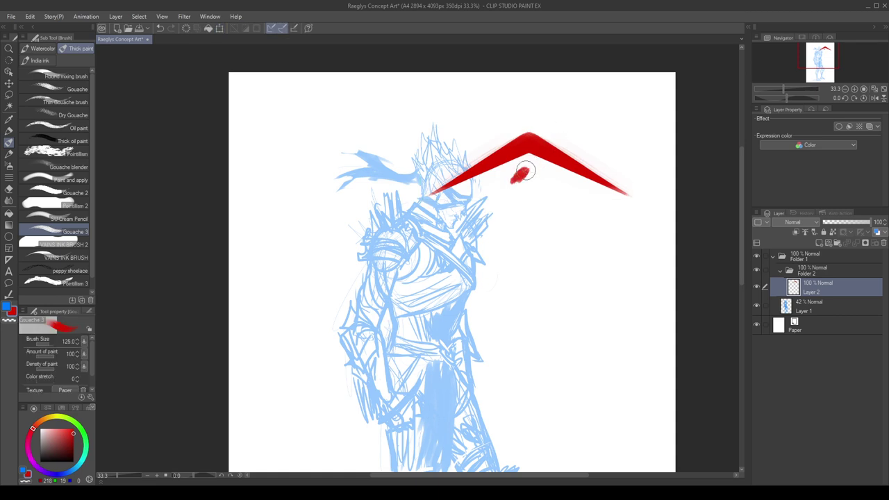
Paint a small red triangle beneath the chevron's peak and trim its sides and base to straight edges with smaller brush sizes.
mouse_move(528, 178)
left_mouse_down()
mouse_move(520, 179)
mouse_move(540, 177)
left_mouse_up()
key("c")
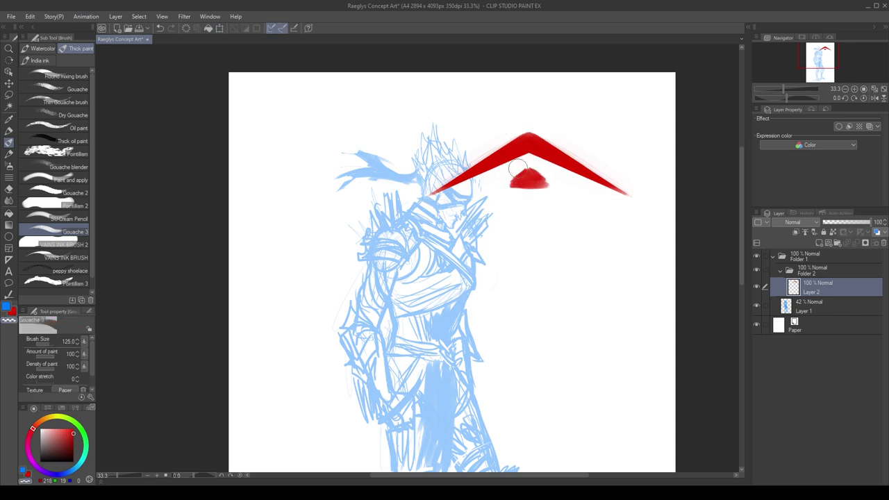
key("c")
key("[")
key("[")
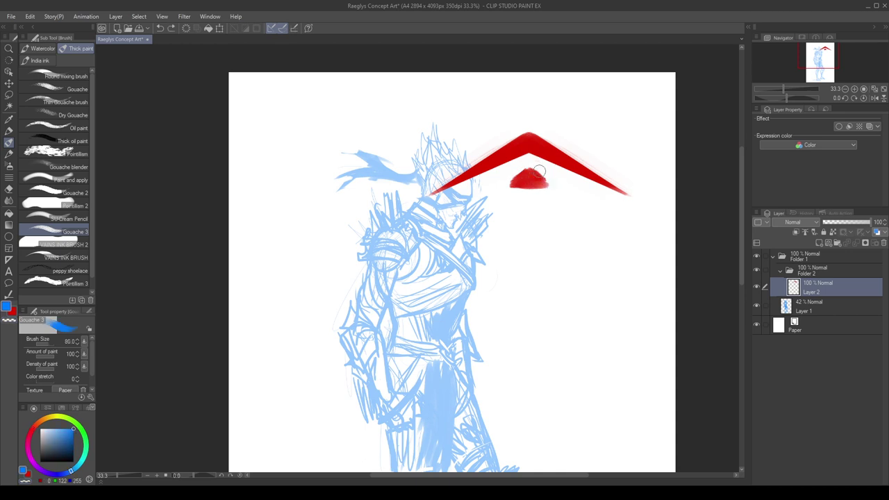
key("bracketleft")
key("x")
key("bracketleft")
mouse_move(539, 168)
left_mouse_down()
mouse_move(554, 185)
mouse_move(542, 177)
left_mouse_up()
mouse_move(523, 170)
left_mouse_down()
mouse_move(543, 173)
mouse_move(503, 190)
mouse_move(531, 164)
mouse_move(503, 190)
left_mouse_up()
left_click_drag(503, 191, 554, 189)
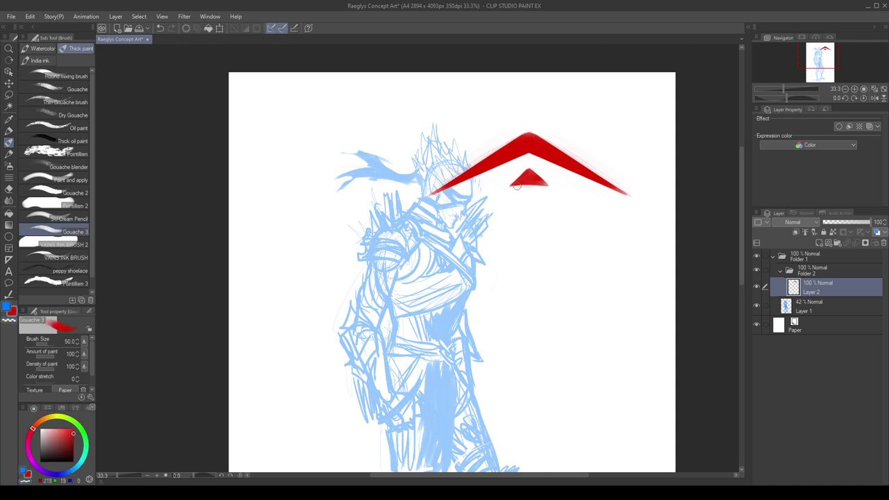
Paint a shallow red arc under the triangle and a long vertical stem with a thickened top at brush size 50.
mouse_move(492, 186)
left_mouse_down()
mouse_move(568, 186)
mouse_move(524, 215)
mouse_move(533, 303)
left_mouse_up()
key("ctrl+z")
key("ctrl+z")
mouse_move(529, 208)
left_mouse_down()
mouse_move(530, 301)
mouse_move(538, 199)
mouse_move(520, 238)
left_mouse_up()
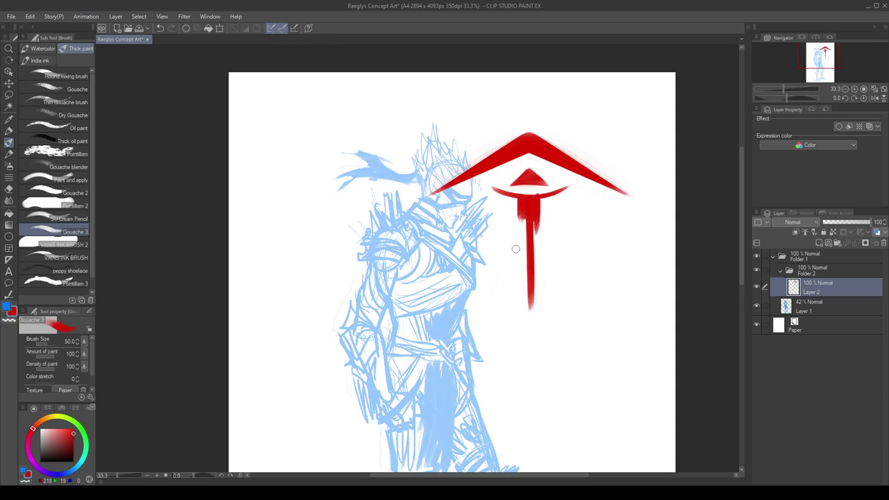
Paint a curved stroke on the stem's right side at brush size 70, and mirror it to the left with a horizontally flipped layer copy.
scroll(516, 249, "down", 1)
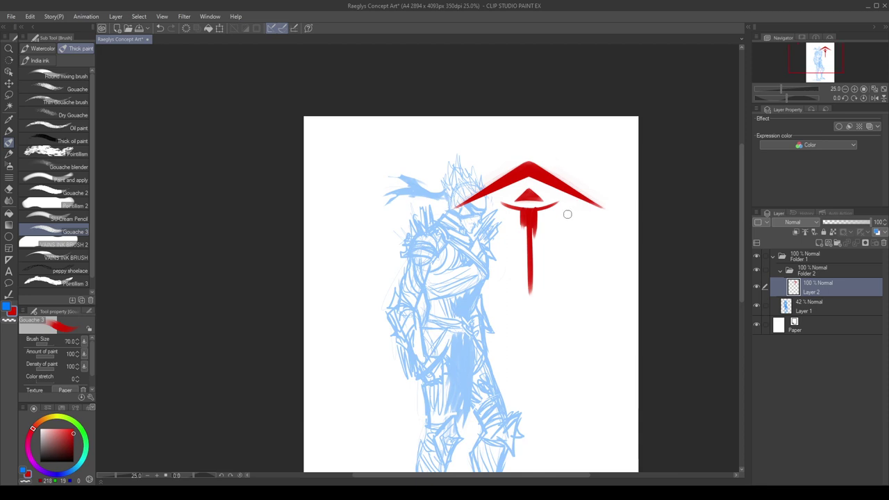
mouse_move(575, 214)
left_mouse_down()
mouse_move(542, 228)
mouse_move(582, 207)
mouse_move(537, 233)
mouse_move(542, 224)
left_mouse_up()
left_click_drag(592, 204, 577, 207)
key("ctrl+j")
key("ctrl+t")
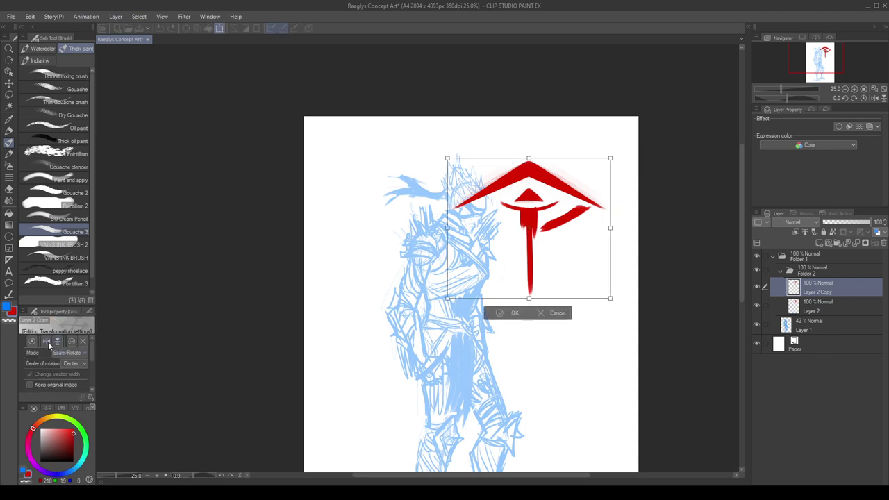
key("Return")
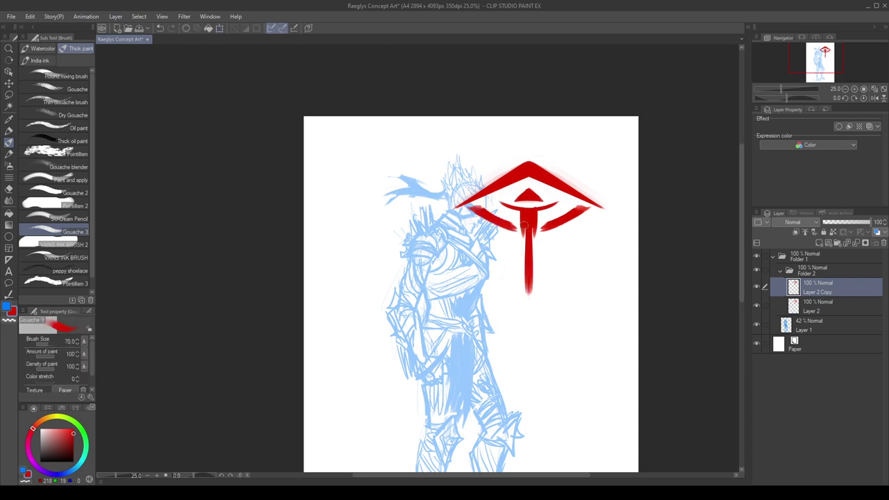
Thicken the emblem's stem and the left curve's outer end, and add a small drip below the right curve.
mouse_move(526, 225)
left_mouse_down()
mouse_move(523, 259)
mouse_move(527, 216)
left_mouse_up()
scroll(481, 205, "up", 1)
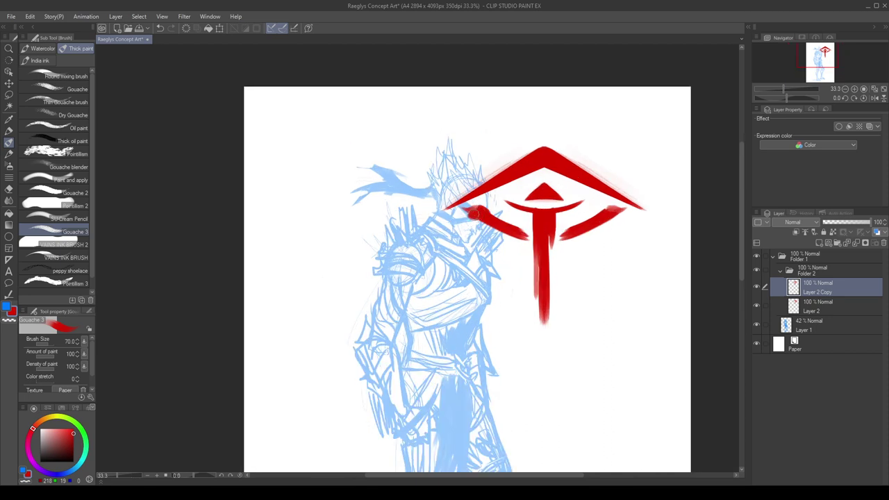
left_click_drag(586, 228, 588, 246)
key("ctrl+z")
left_click_drag(514, 202, 574, 199)
key("ctrl+z")
key("ctrl+z")
Merge the mirrored copy into the layer below and refine the small triangle into a sharper point with the brush at size 35.
key("c")
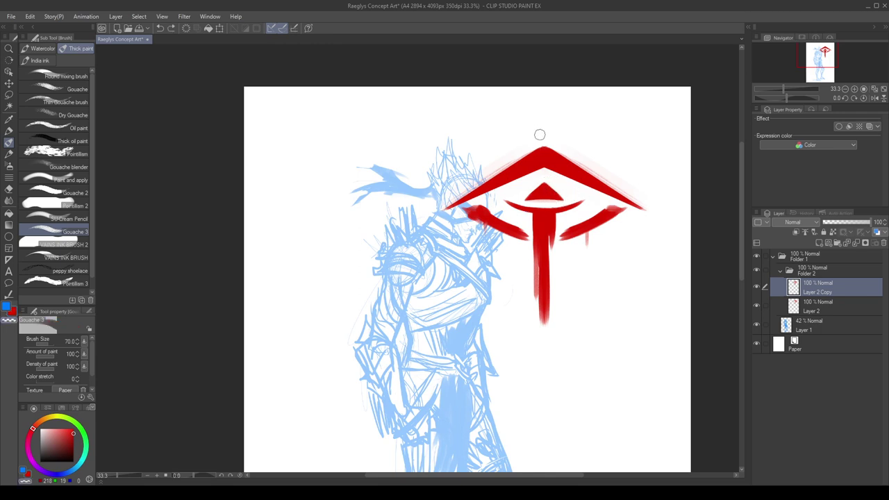
key("[")
key("c")
left_click_drag(521, 199, 539, 197)
key("ctrl+z")
key("x")
key("ctrl+e")
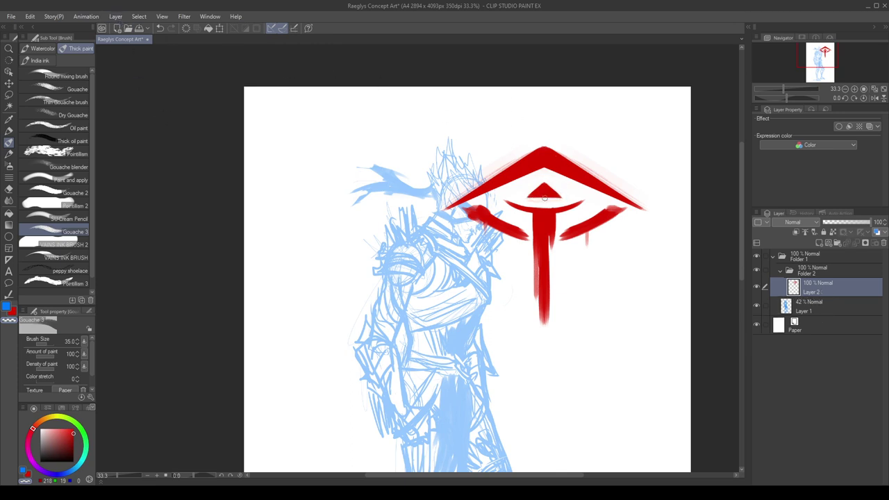
key("x")
key("x")
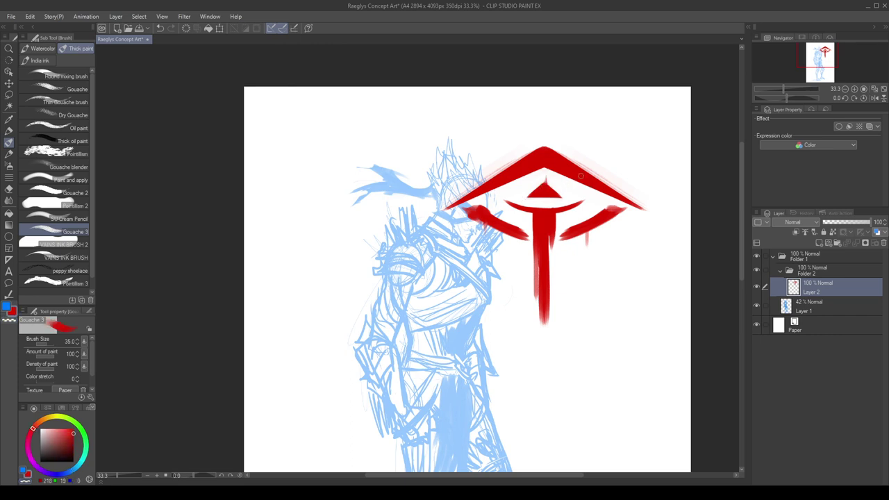
mouse_move(568, 156)
left_mouse_down()
mouse_move(552, 148)
mouse_move(600, 174)
left_mouse_up()
key("ctrl+z")
key("ctrl+z")
left_click_drag(555, 147, 619, 186)
key("ctrl+z")
key("ctrl+z")
key("ctrl+z")
Paint a brushy red stroke along the chevron's upper right edge.
left_click_drag(555, 148, 624, 191)
scroll(563, 147, "down", 4)
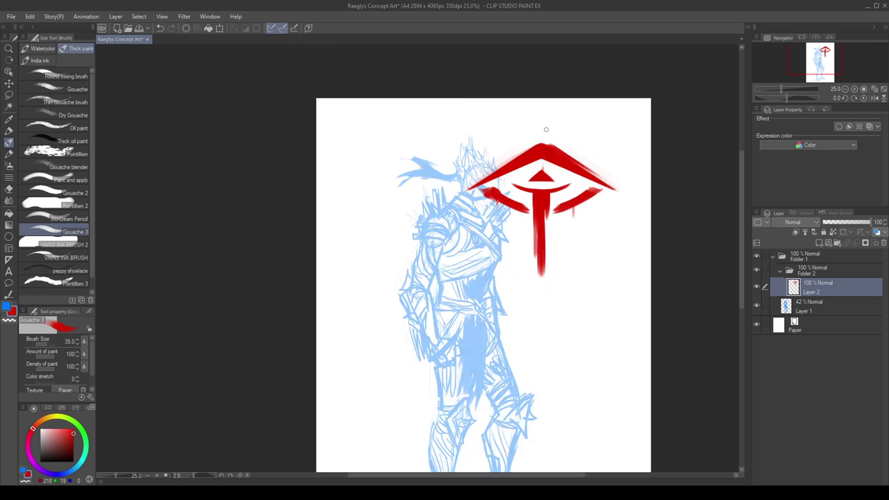
scroll(563, 147, "up", 3)
Taper the stem's lower end with the Thin Gouache brush in transparent colour and touch up the stem in red.
key("c")
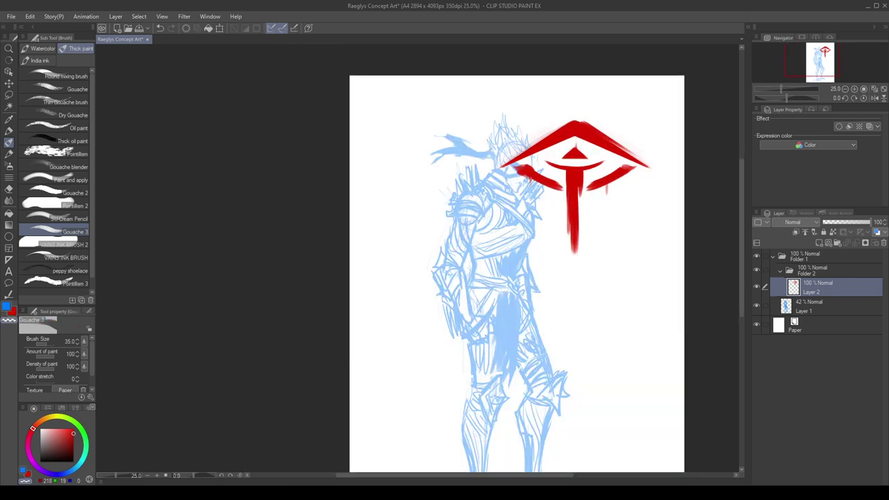
left_click(63, 102)
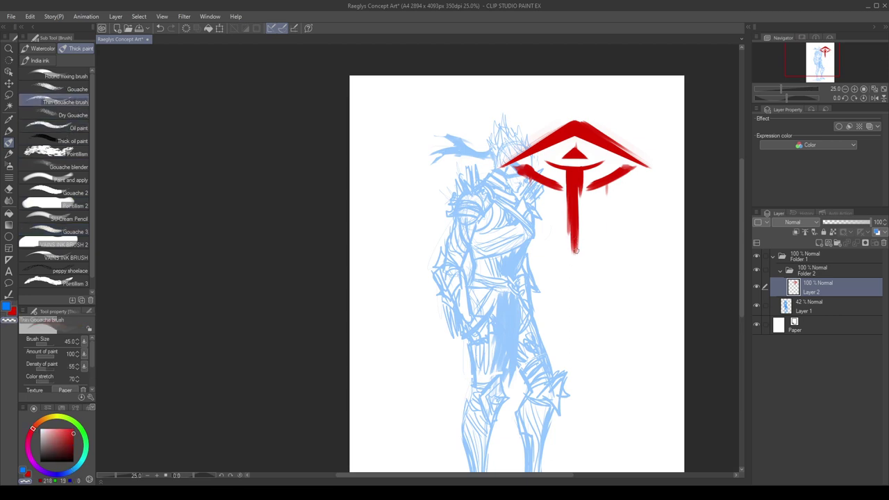
left_click_drag(576, 251, 581, 217)
key("]")
key("c")
mouse_move(577, 187)
left_mouse_down()
mouse_move(579, 230)
mouse_move(582, 176)
left_mouse_up()
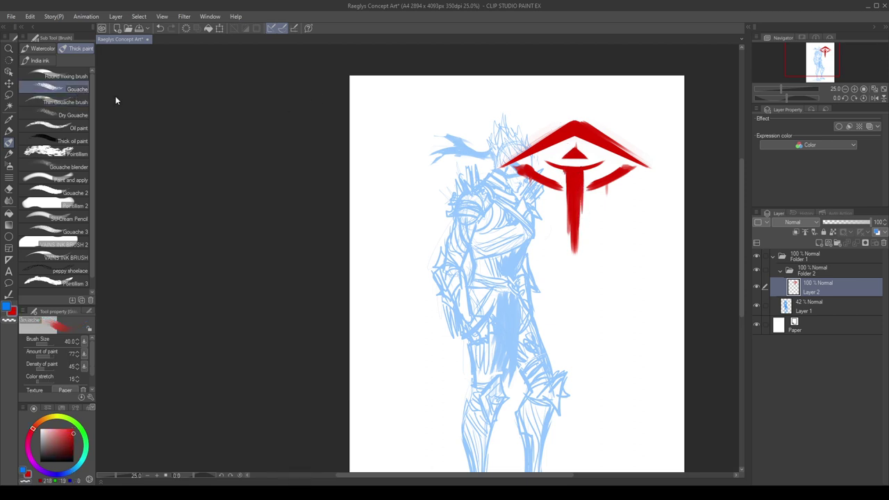
Fade the stem's tip and roughen the emblem's edges using the Dry Gouache brush in transparent colour at sizes 125 to 175.
left_click(69, 115)
key("bracketright")
key("bracketright")
key("bracketright")
key("bracketright")
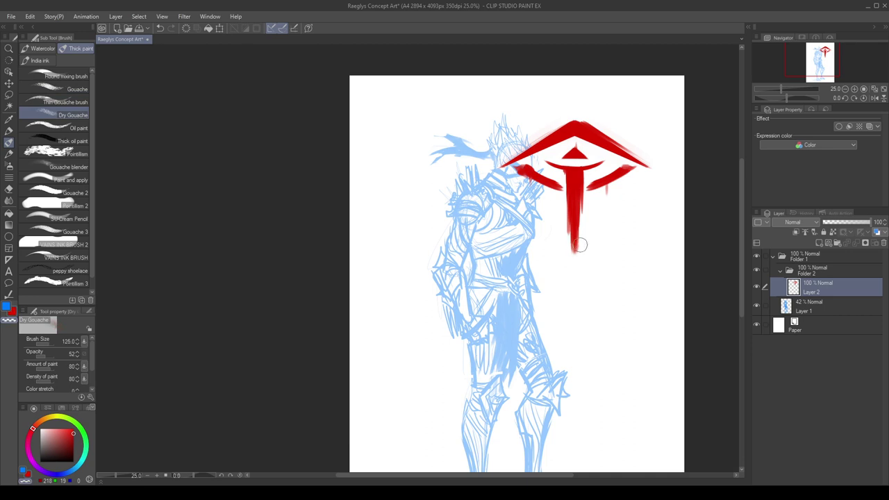
mouse_move(580, 258)
left_mouse_down()
mouse_move(581, 185)
mouse_move(582, 232)
left_mouse_up()
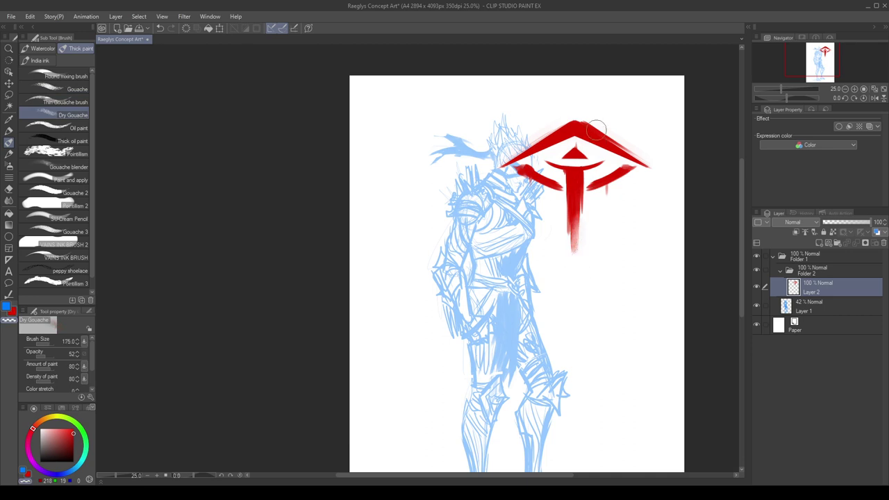
left_click_drag(512, 180, 560, 173)
scroll(576, 110, "down", 2)
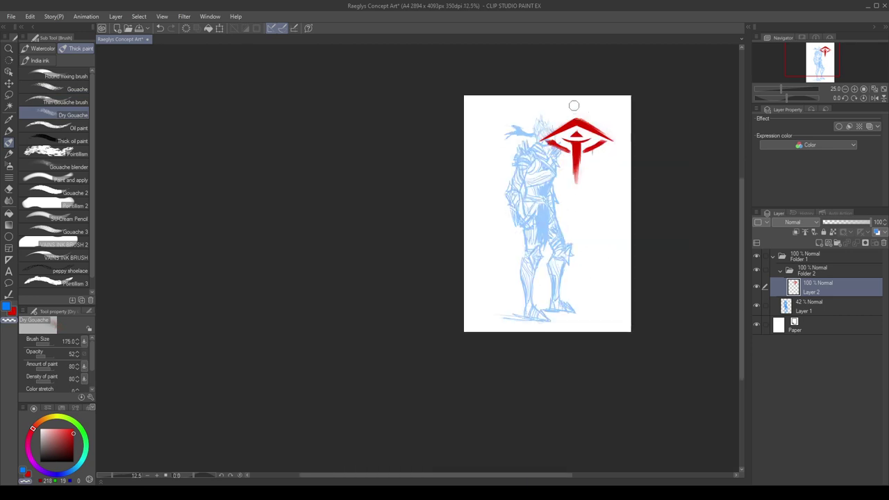
Move the red emblem layer up into the page's upper right corner, clear of the character's head.
scroll(631, 144, "up", 2)
key("k")
mouse_move(555, 245)
left_mouse_down()
mouse_move(574, 354)
mouse_move(588, 321)
left_mouse_up()
scroll(588, 321, "down", 1)
scroll(576, 278, "up", 1)
left_click_drag(573, 273, 569, 159)
scroll(569, 159, "down", 1)
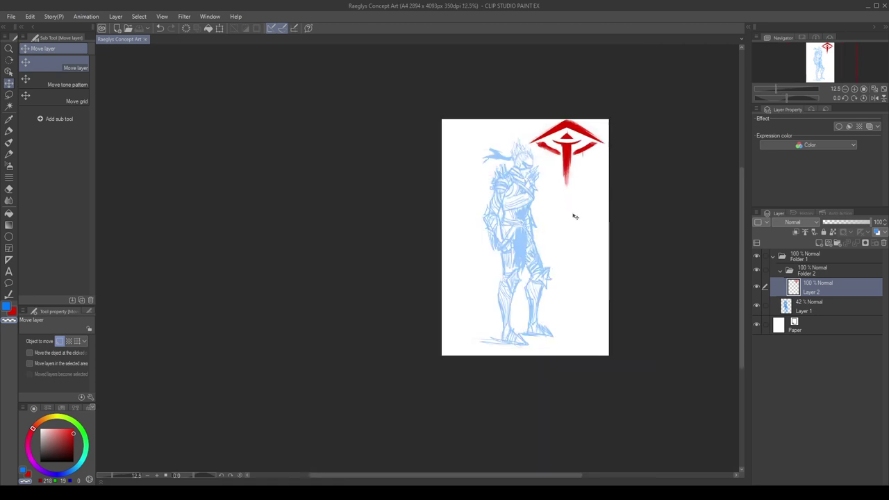
Lasso the near shoulder's spiked armour on Layer 1, transform it so the spikes extend up and outward, and deselect.
scroll(568, 202, "up", 2)
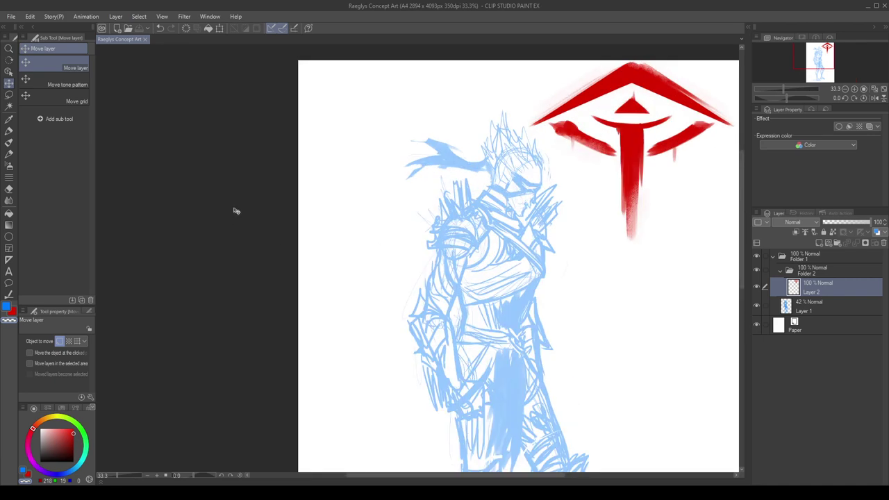
left_click(222, 123)
left_click(809, 307)
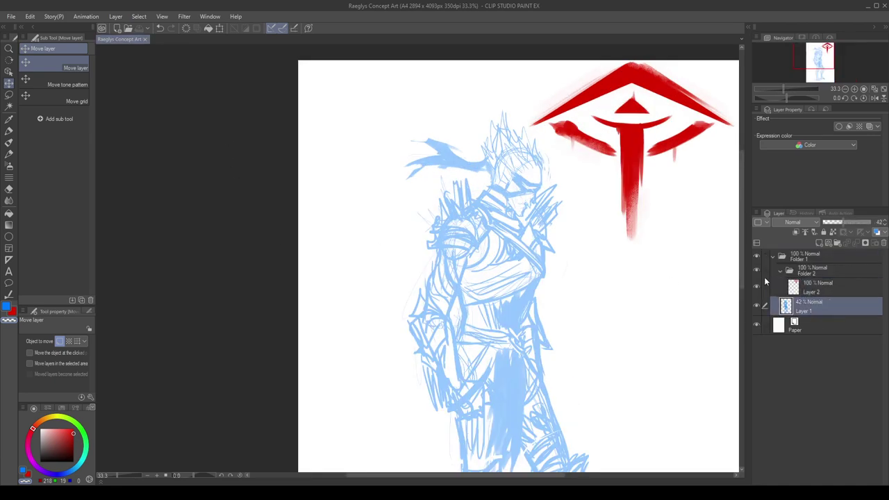
key("m")
mouse_move(478, 183)
left_mouse_down()
mouse_move(475, 252)
mouse_move(413, 208)
mouse_move(456, 175)
mouse_move(383, 160)
left_mouse_up()
key("ctrl+t")
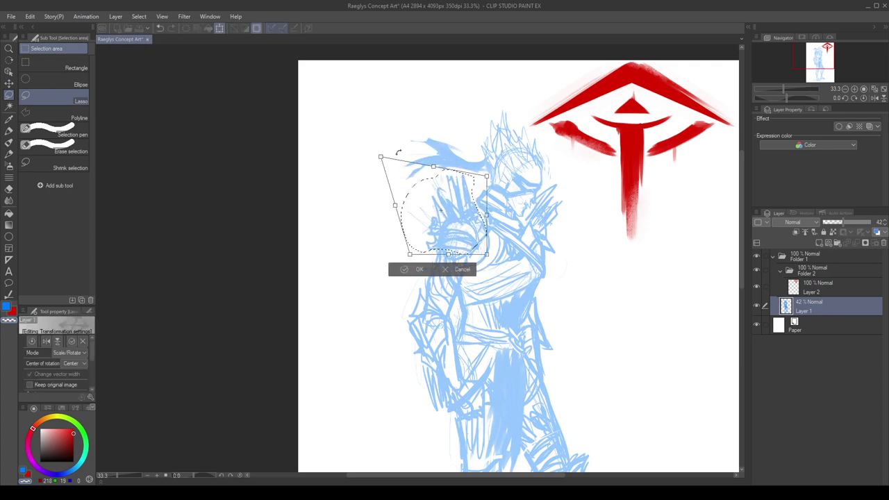
left_click(419, 270)
key("ctrl+d")
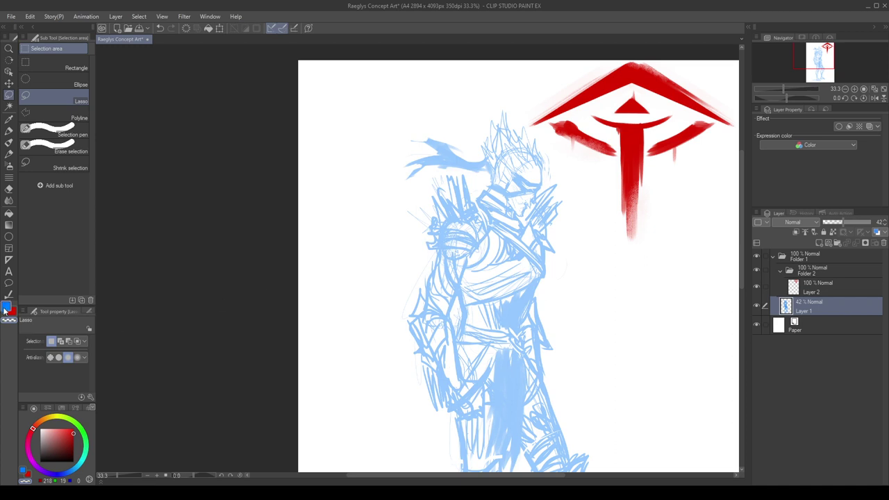
Draw extra blue spikes and plates around the near shoulder armour with VAINS INK BRUSH at size 25.
left_click(5, 307)
left_click(9, 131)
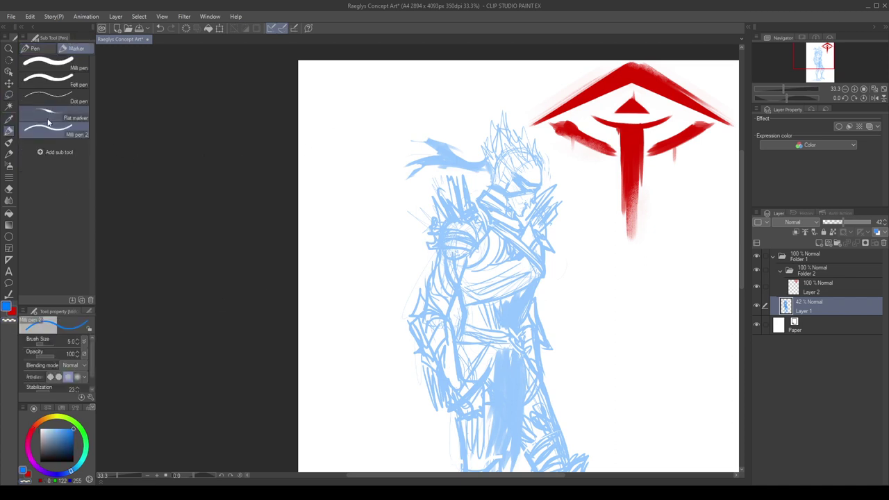
left_click(11, 142)
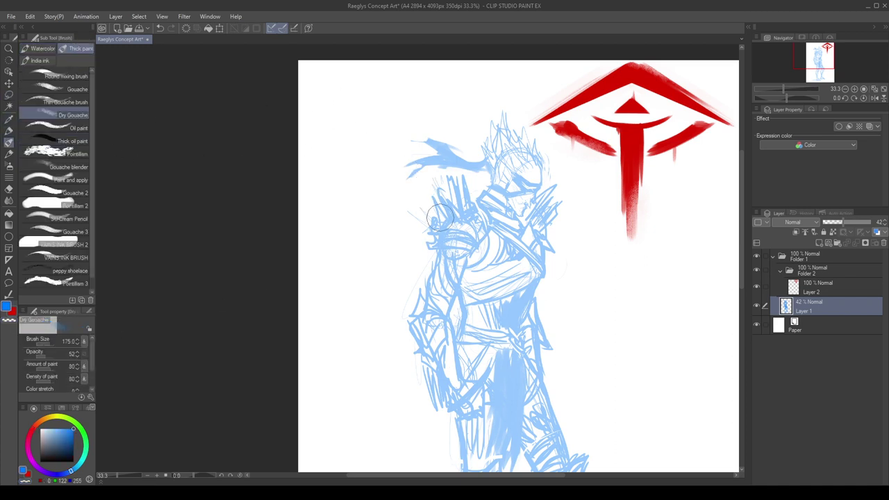
key("x")
key("x")
key("[")
key("[")
key("[")
left_click(833, 232)
key("[")
key("[")
left_click(833, 233)
left_click(69, 256)
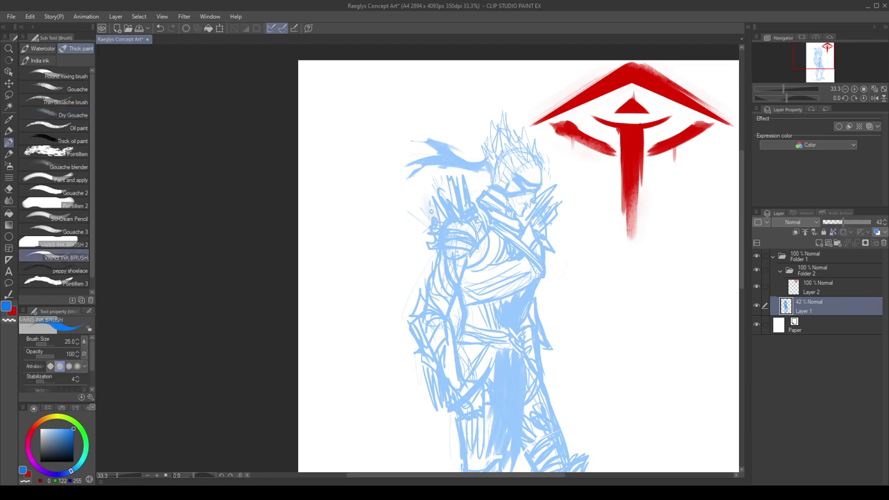
mouse_move(431, 211)
left_mouse_down()
mouse_move(422, 224)
mouse_move(432, 195)
mouse_move(417, 231)
left_mouse_up()
left_click_drag(437, 179, 442, 200)
left_click_drag(447, 185, 455, 209)
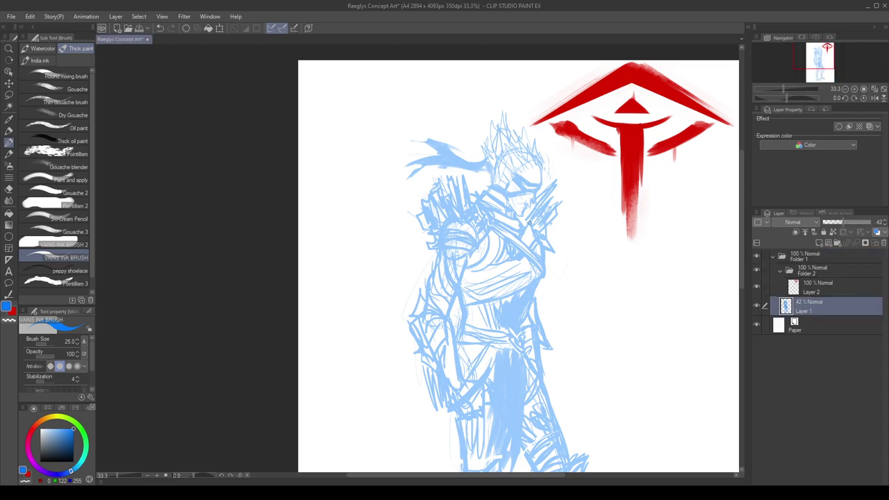
Mirror the view and trim the far shoulder's protruding spikes using VAINS INK BRUSH in transparent colour at size 40.
key("h")
scroll(535, 213, "down", 3)
scroll(446, 197, "up", 4)
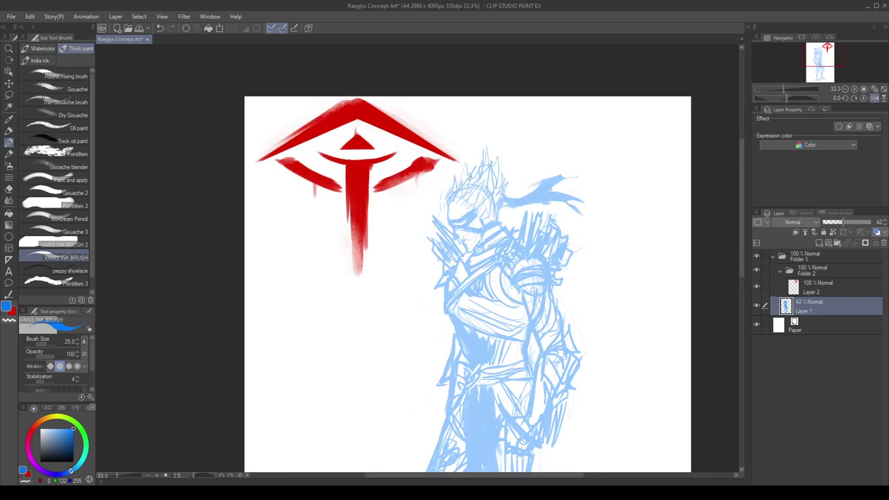
key("x")
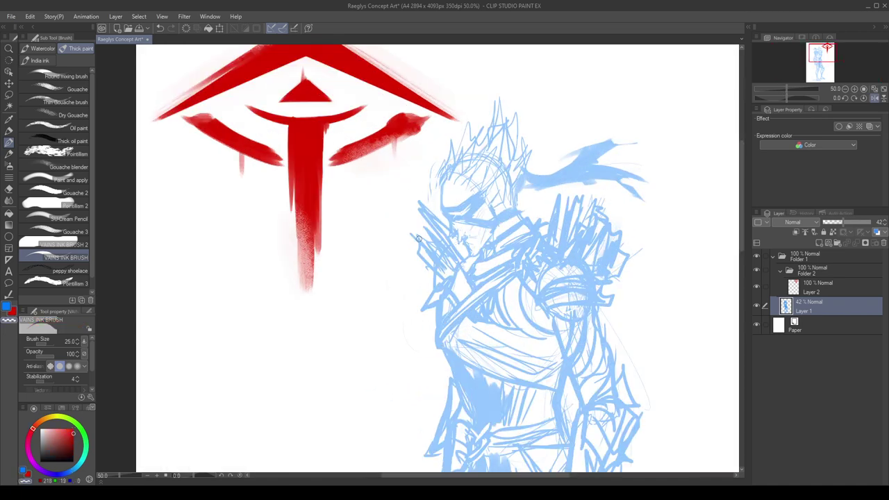
key("bracketright")
key("bracketright")
mouse_move(419, 239)
left_mouse_down()
mouse_move(430, 244)
mouse_move(444, 226)
left_mouse_up()
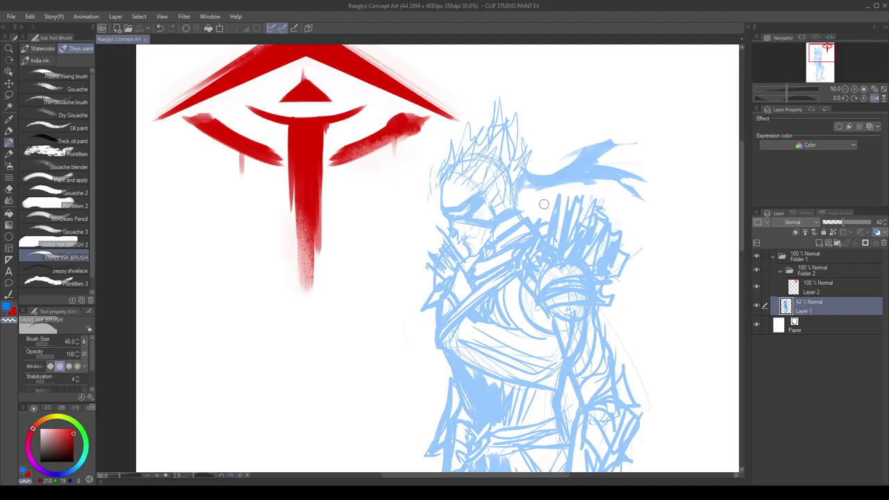
Restore the unmirrored view of the upper body and collapse Folder 2 in the layer stack.
scroll(545, 205, "down", 3)
scroll(558, 197, "up", 2)
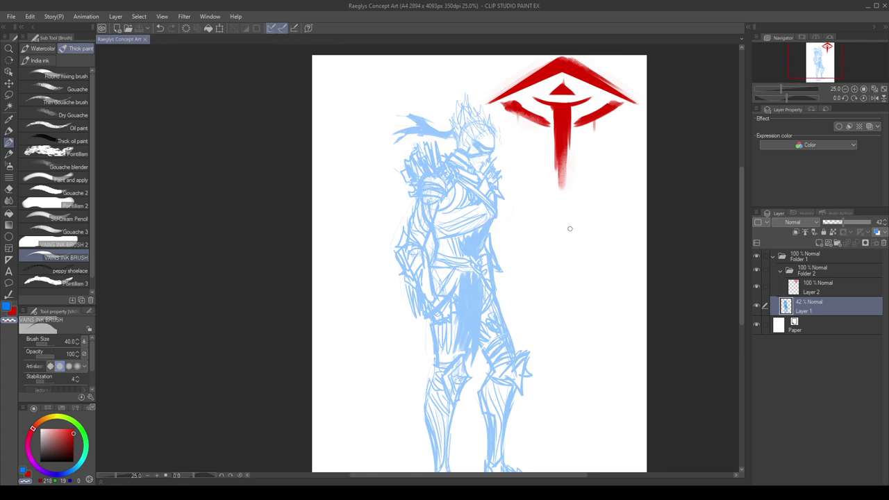
scroll(502, 92, "up", 2)
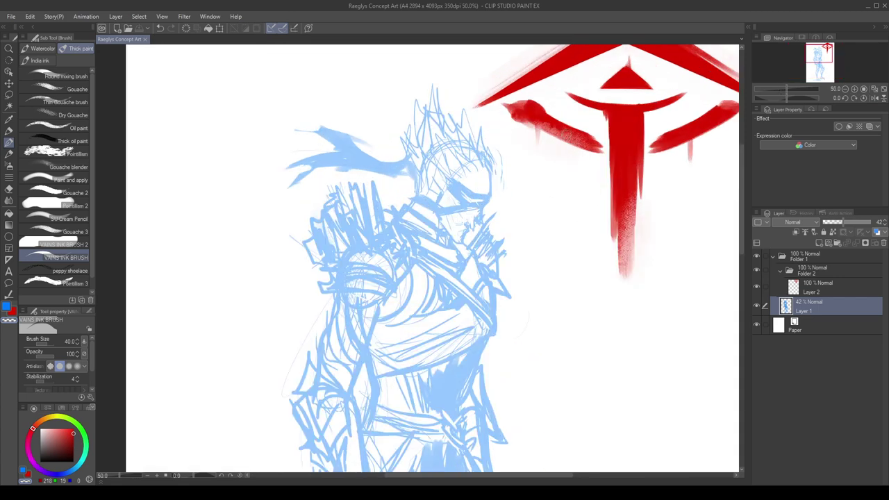
left_click(780, 271)
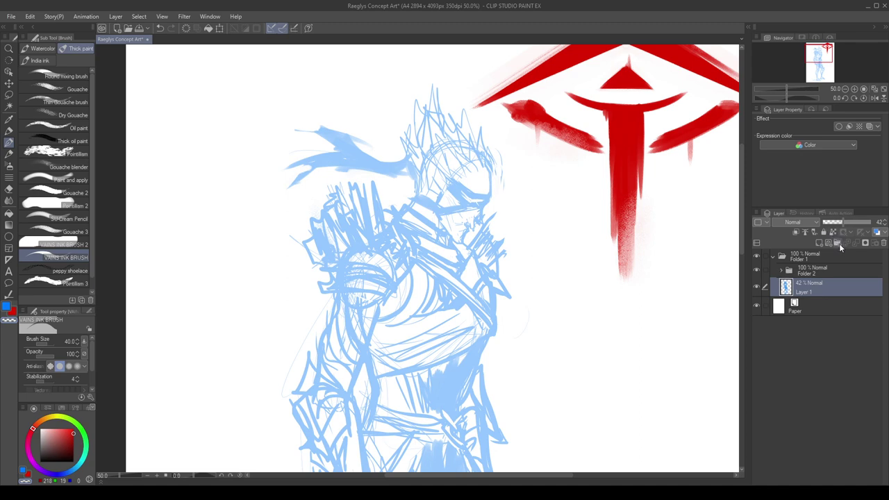
left_click(837, 243)
left_click(837, 244)
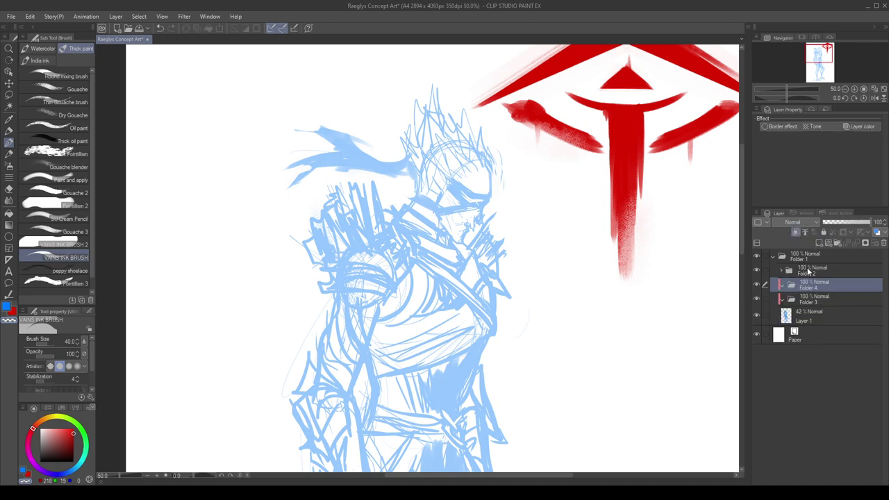
left_click(837, 244)
left_click(883, 243)
left_click(882, 243)
left_click(883, 242)
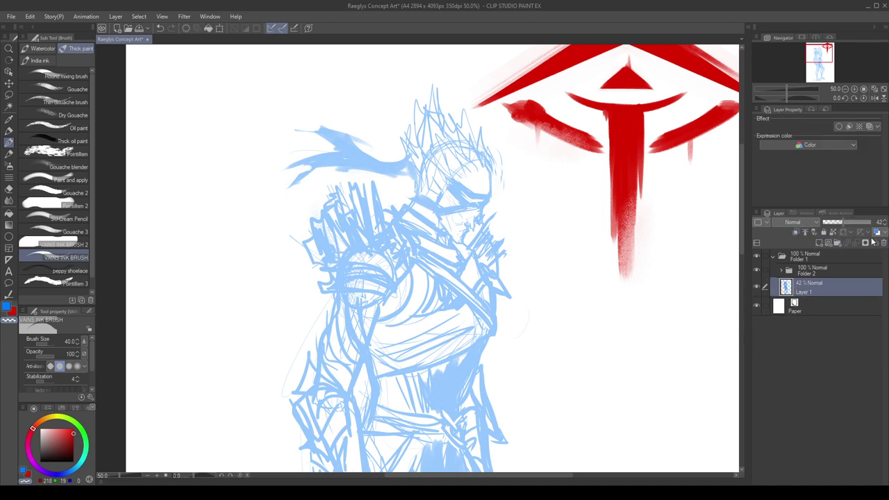
Add a folder above Layer 1 with a new raster layer inside it, and narrow the side palettes to widen the canvas area.
left_click(837, 242)
left_click(805, 233)
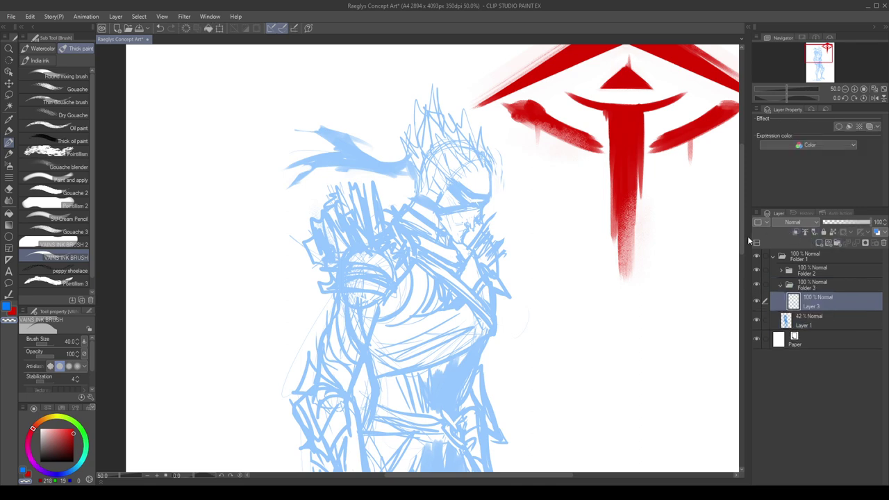
left_click_drag(751, 237, 810, 237)
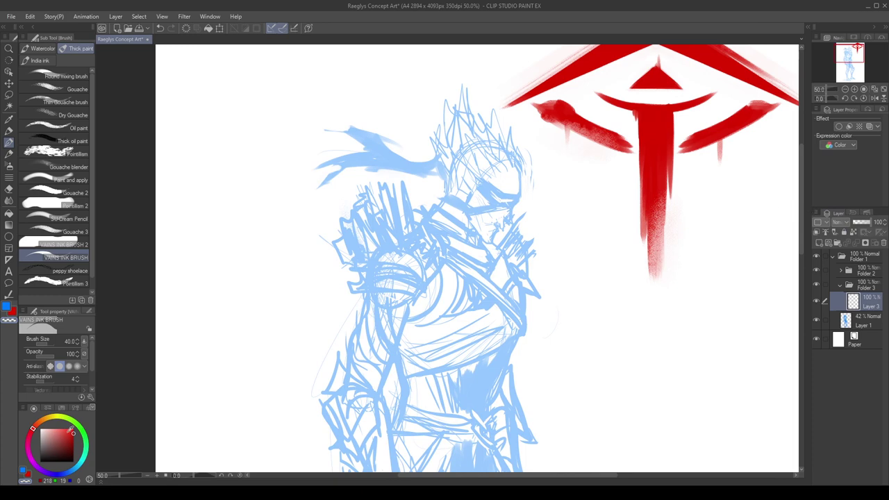
Try several thick paint brushes in black, and test the Pencil brush with a stroke below the chin at size 45.
left_click(66, 231)
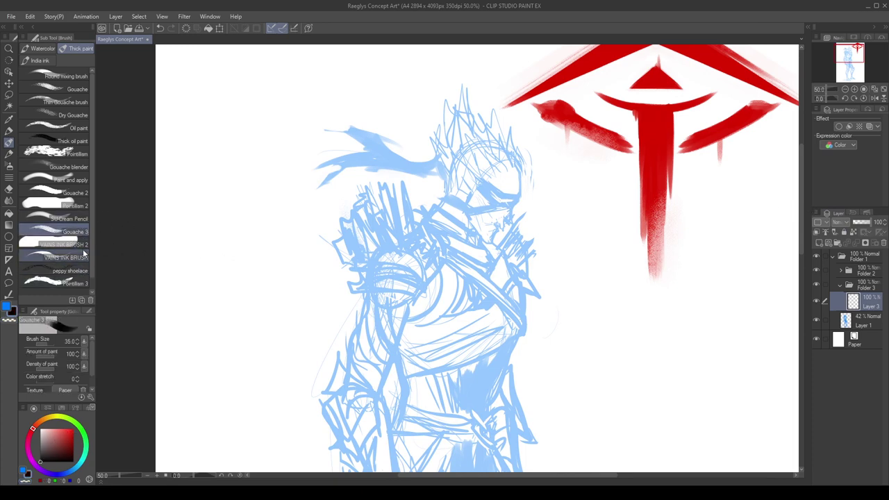
left_click(74, 193)
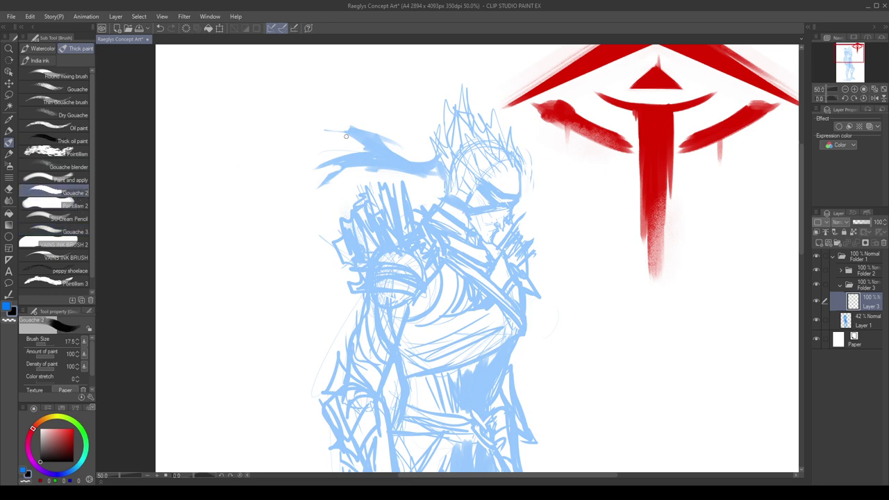
left_click(74, 260)
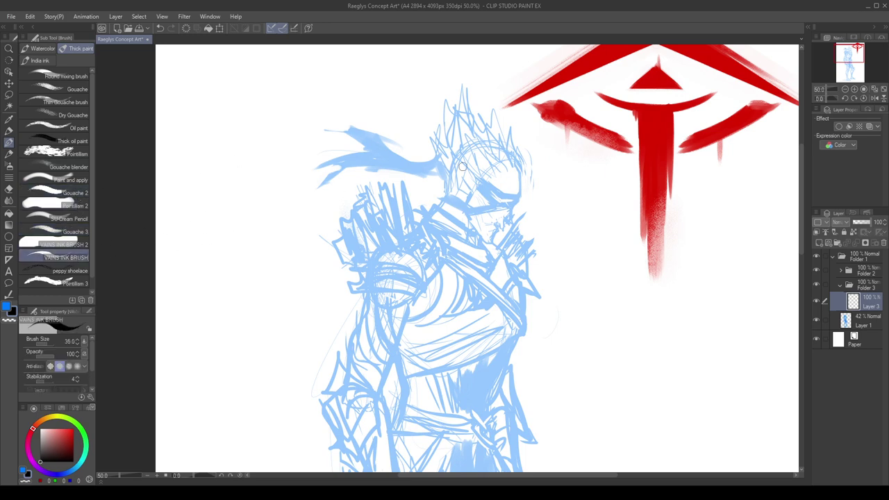
scroll(513, 88, "up", 1)
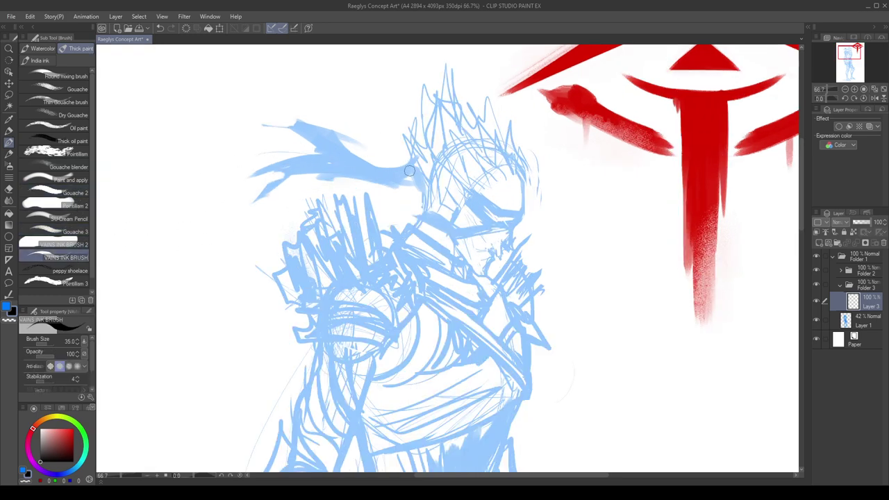
left_click(69, 218)
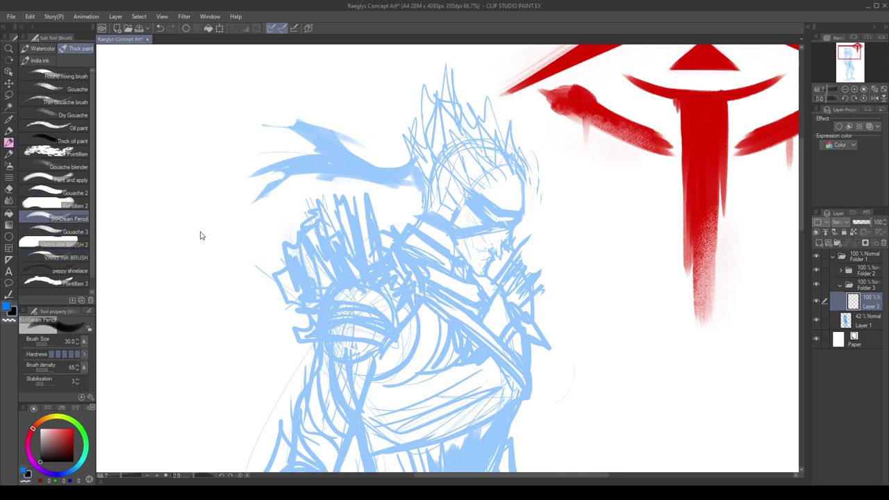
left_click(73, 231)
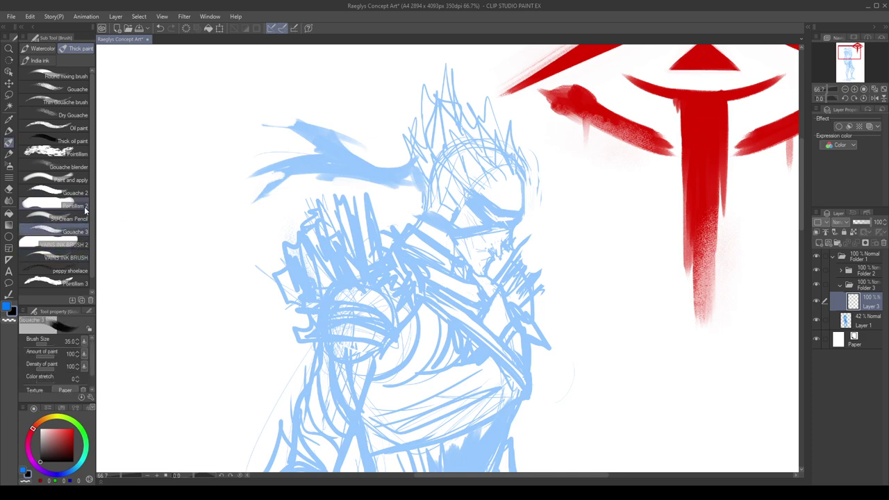
left_click(11, 155)
left_click(10, 122)
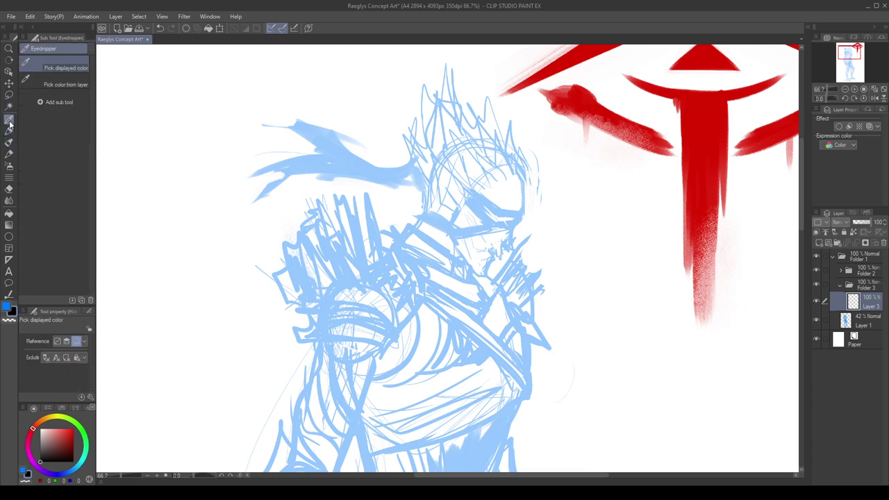
left_click(10, 144)
left_click(10, 155)
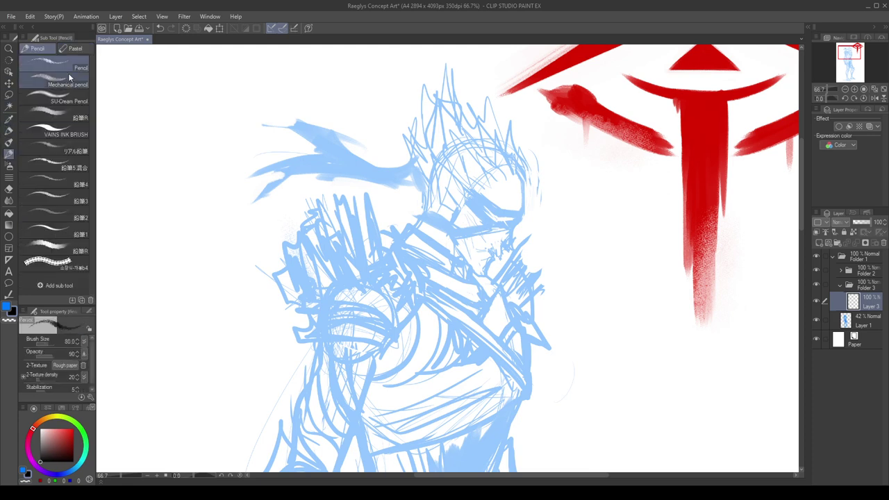
left_click_drag(500, 261, 466, 310)
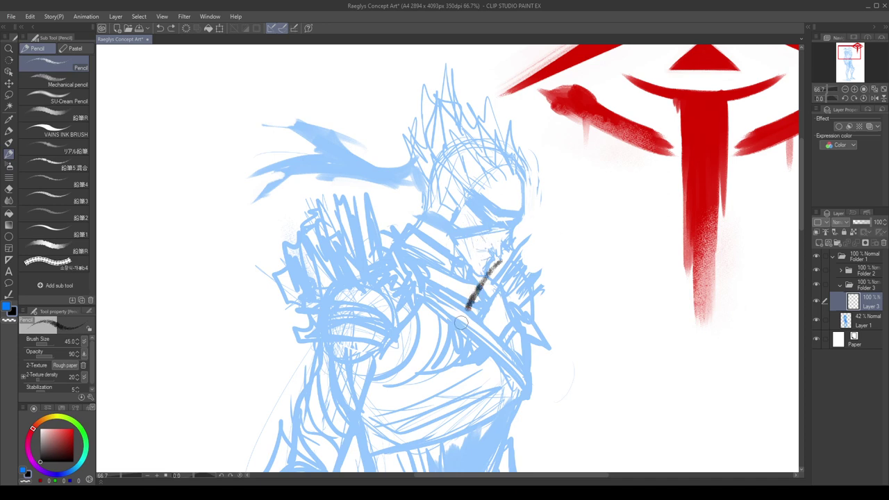
key("ctrl+z")
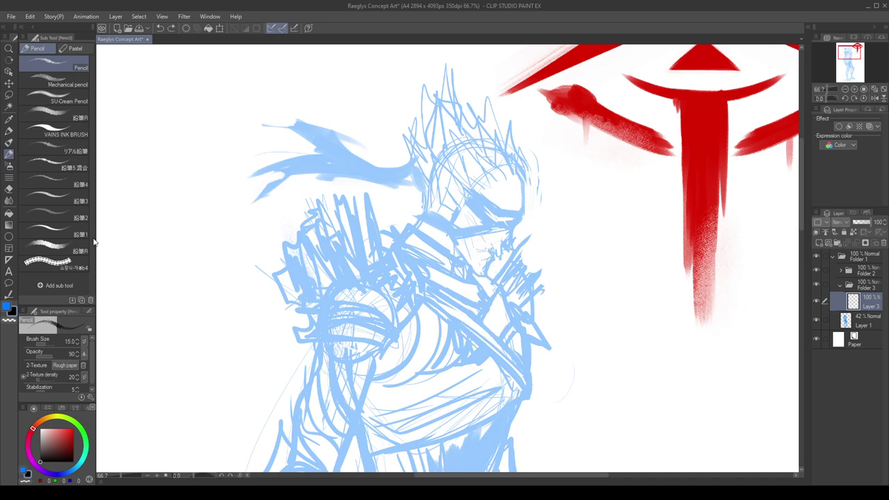
Switch to the 鉛筆3 pencil, test it with a black stroke over the face, and reduce its brush size to 35.
left_click(55, 201)
key("[")
key("[")
key("[")
key("[")
key("[")
key("[")
key("[")
key("[")
key("[")
key("[")
key("[")
key("[")
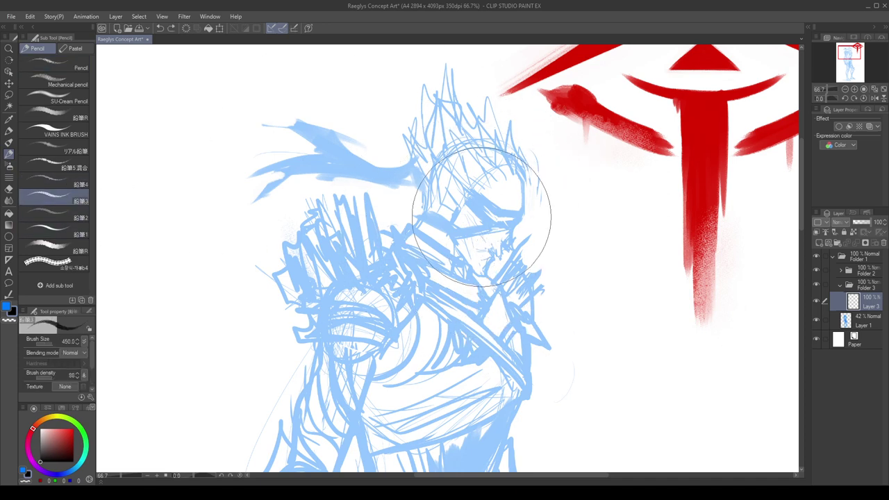
left_click_drag(468, 236, 478, 290)
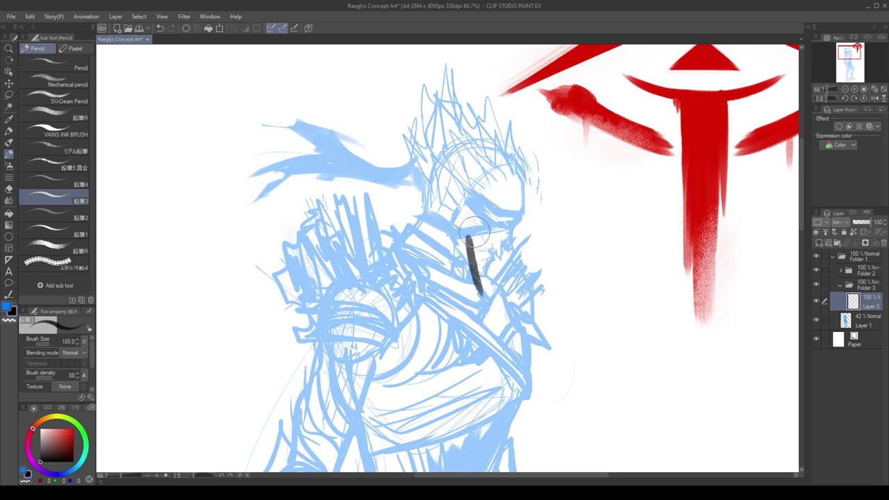
key("ctrl+z")
key("bracketleft")
key("bracketleft")
key("bracketleft")
key("bracketleft")
key("bracketleft")
key("bracketleft")
key("bracketleft")
key("bracketleft")
key("bracketleft")
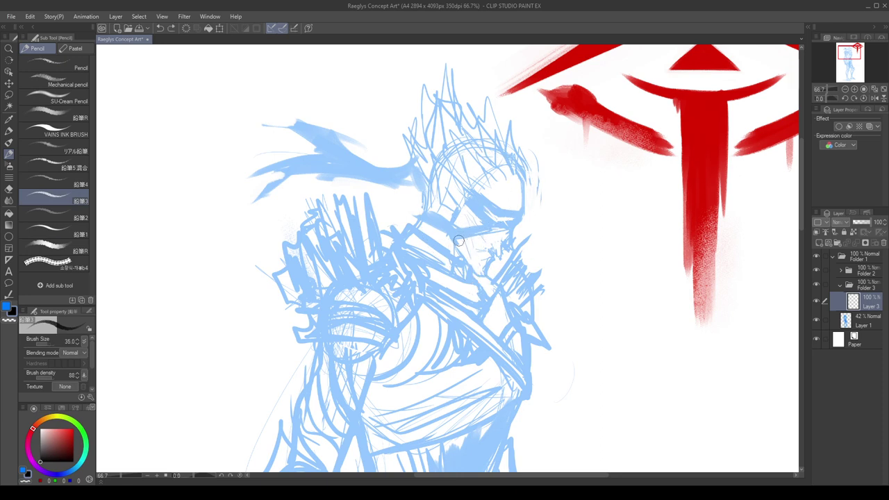
Try thin black jawline strokes on the character's face with the 鉛筆3 pencil, checking them in the mirrored view.
left_click_drag(452, 240, 477, 274)
key("ctrl+z")
left_click_drag(451, 239, 480, 276)
key("ctrl+z")
left_click_drag(451, 240, 484, 276)
key("ctrl+z")
key("h")
scroll(487, 304, "down", 1)
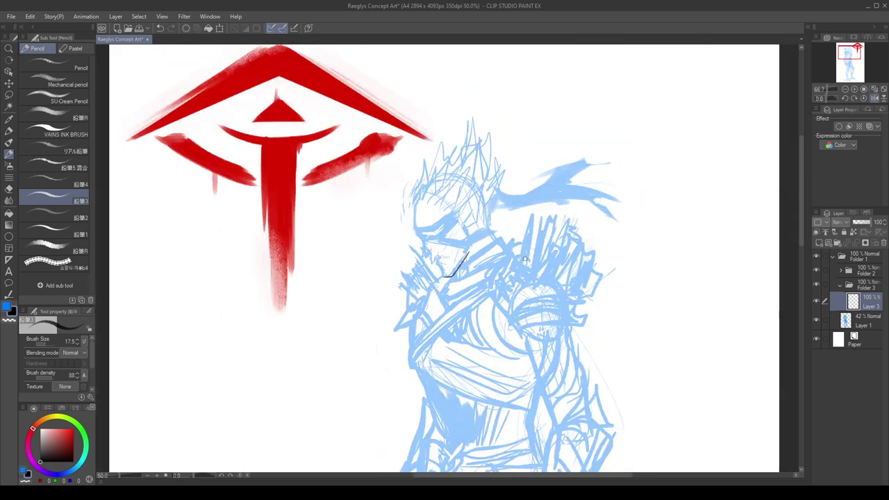
scroll(412, 254, "up", 1)
key("ctrl+z")
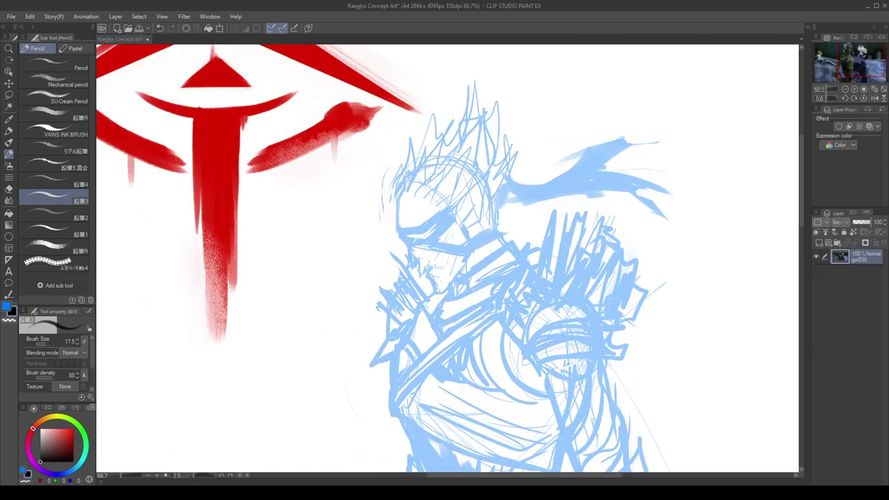
Rotate the unmirrored canvas to about -41.5 degrees, try a stroke at the nose, and reduce the pencil's brush size to 10.
key("h")
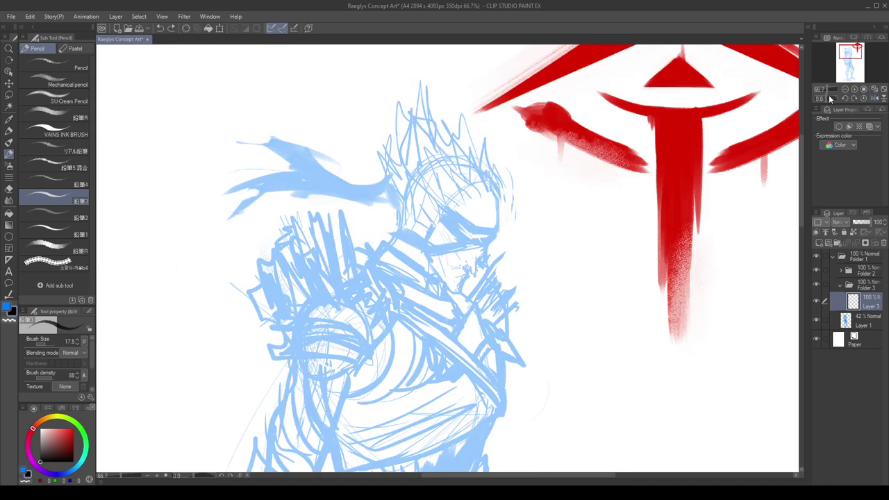
left_click(823, 98)
scroll(440, 188, "up", 1)
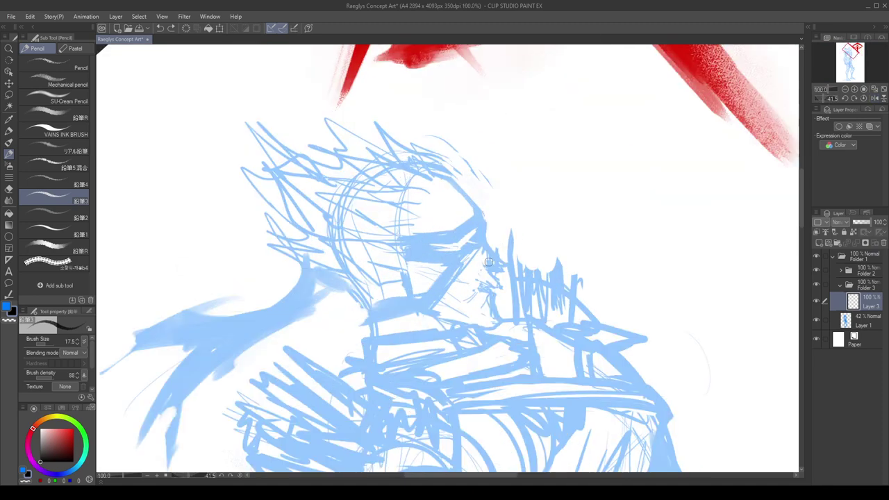
left_click_drag(488, 271, 503, 264)
key("ctrl+z")
key("bracketleft")
key("bracketleft")
key("bracketleft")
key("ctrl+z")
Draw the nose, lips and front of the chin as a thin black profile line over the sketch.
left_click_drag(491, 271, 500, 285)
key("ctrl+z")
left_click_drag(478, 289, 497, 290)
key("ctrl+z")
key("ctrl+z")
left_click_drag(494, 294, 500, 318)
Draw the jawline from the chin towards the neck in the mirrored view, and check the profile at several zoom levels.
key("h")
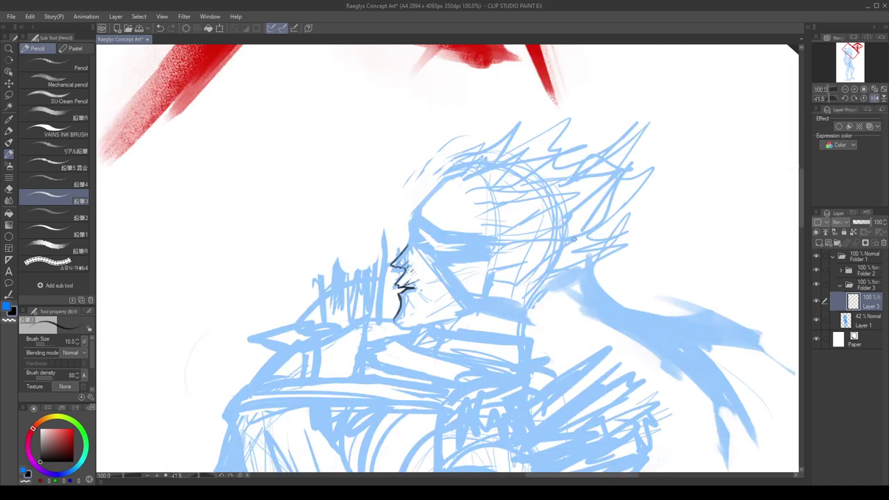
key("ctrl+z")
mouse_move(393, 321)
left_mouse_down()
mouse_move(432, 327)
mouse_move(453, 317)
left_mouse_up()
key("h")
scroll(470, 253, "down", 1)
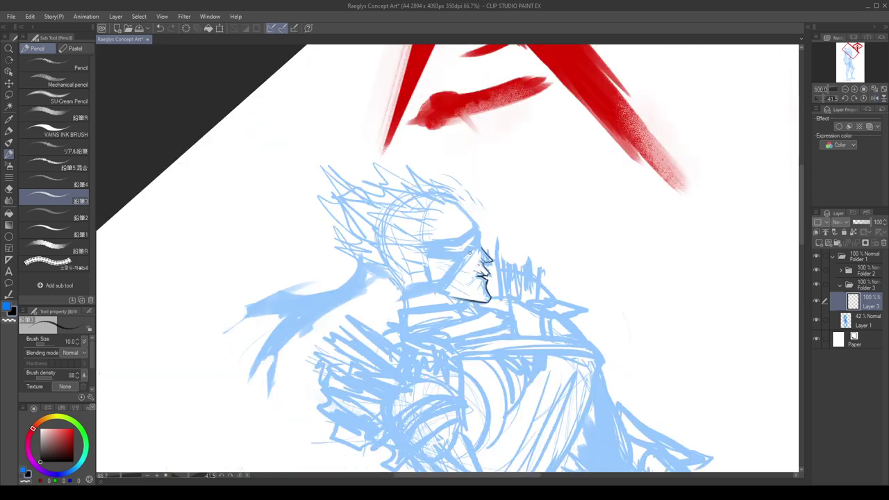
scroll(470, 252, "down", 1)
scroll(479, 258, "down", 1)
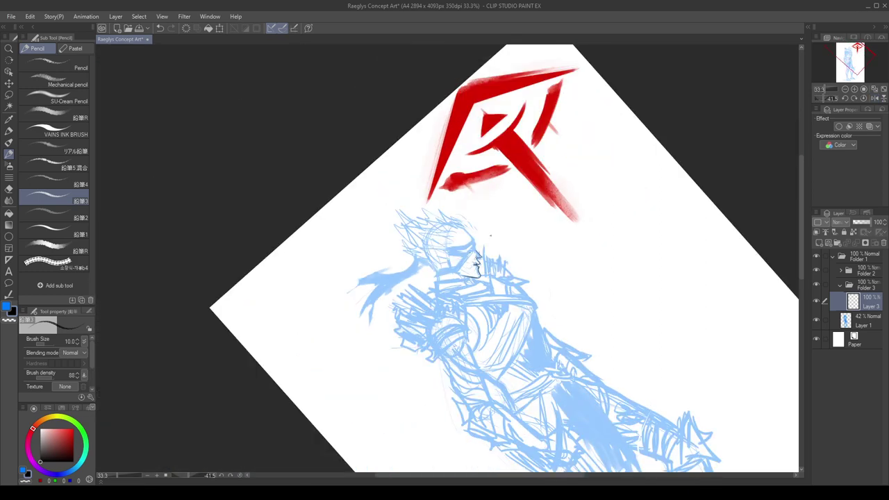
scroll(479, 258, "up", 4)
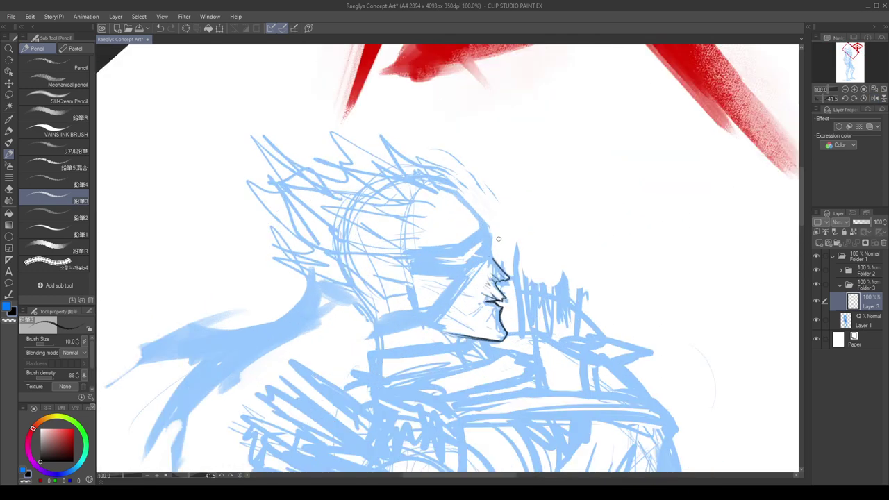
Consult the open reference images, and add thin cheek contour lines across the side of the face.
left_click(266, 258)
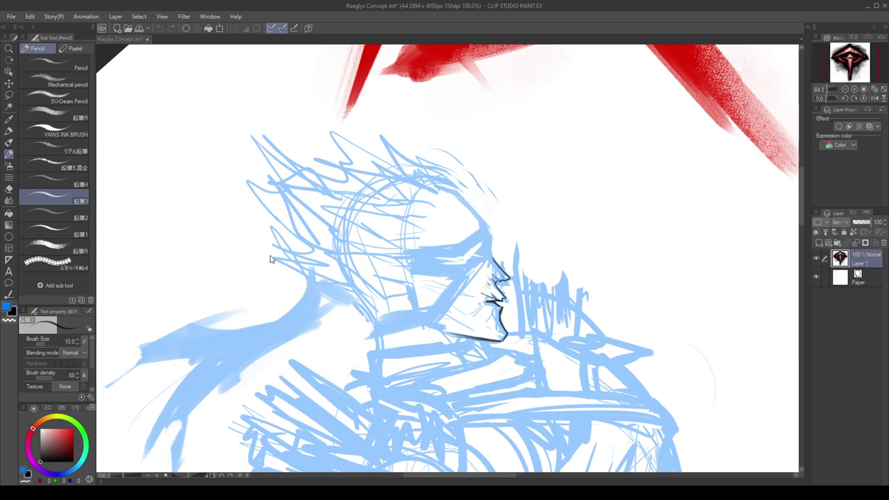
left_click(225, 260)
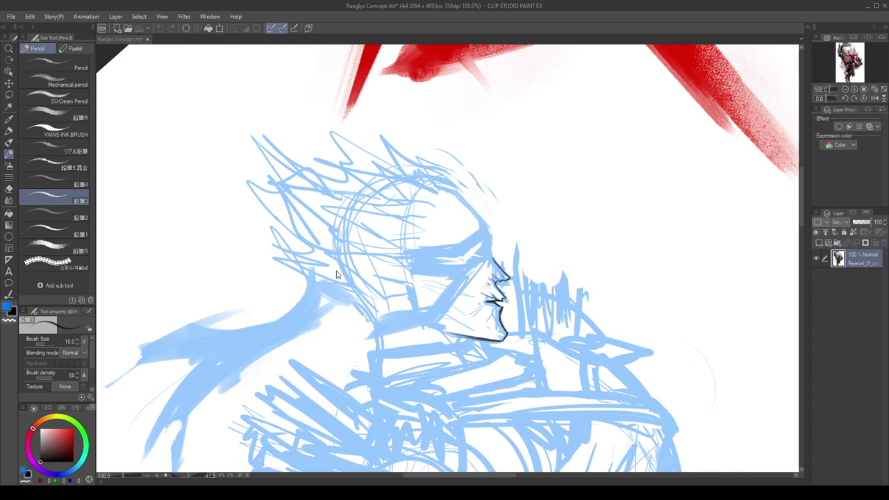
left_click(499, 321)
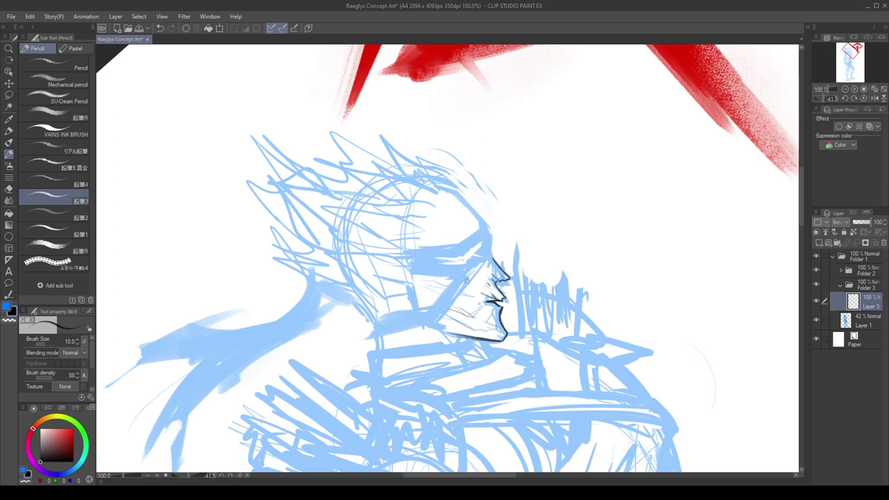
left_click_drag(419, 278, 447, 288)
mouse_move(425, 285)
left_mouse_down()
mouse_move(452, 292)
mouse_move(421, 281)
mouse_move(445, 295)
left_mouse_up()
key("ctrl+z")
key("ctrl+z")
key("ctrl+z")
Draw faint brow creases and the forehead contour from the nose bridge up to the hairline, checking in the mirrored view.
left_click_drag(460, 235, 437, 201)
key("ctrl+z")
left_click_drag(470, 241, 442, 218)
mouse_move(461, 221)
left_mouse_down()
mouse_move(468, 232)
mouse_move(439, 233)
left_mouse_up()
left_click_drag(491, 240, 480, 220)
key("h")
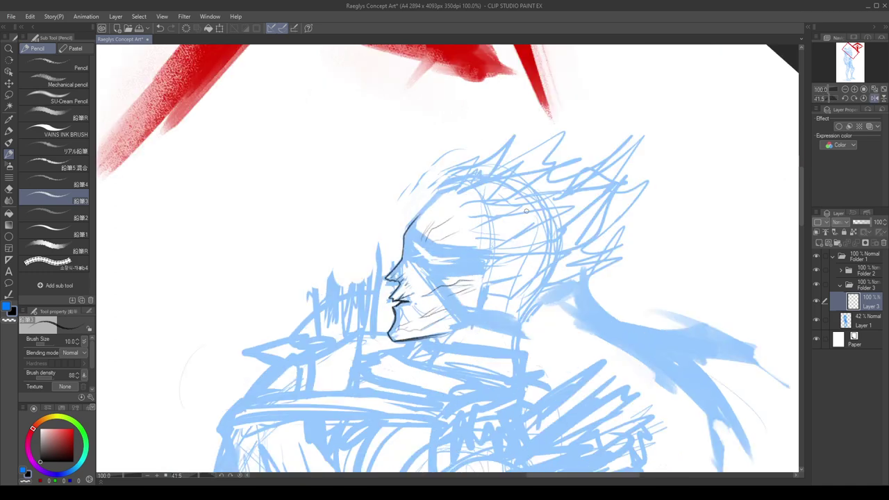
key("ctrl+z")
left_click_drag(404, 233, 451, 189)
key("h")
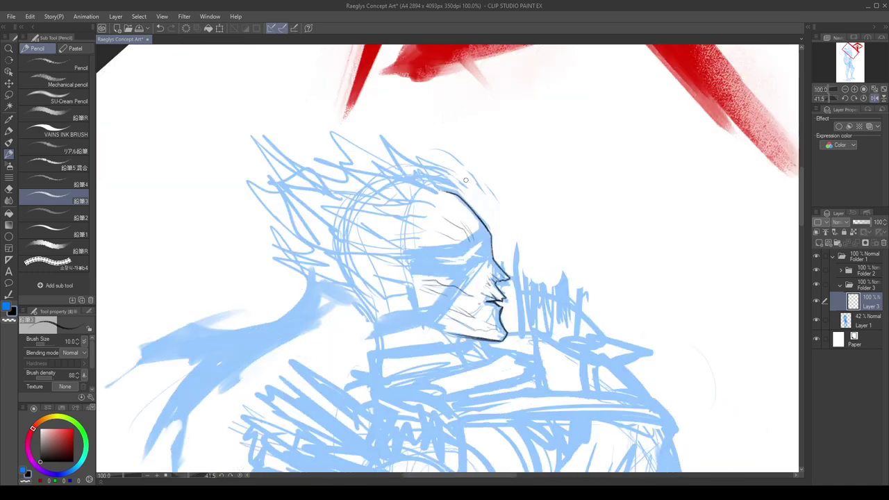
Draw the jagged front hair spikes rising from the forehead, redoing strokes that miss the sketch.
scroll(473, 230, "down", 1)
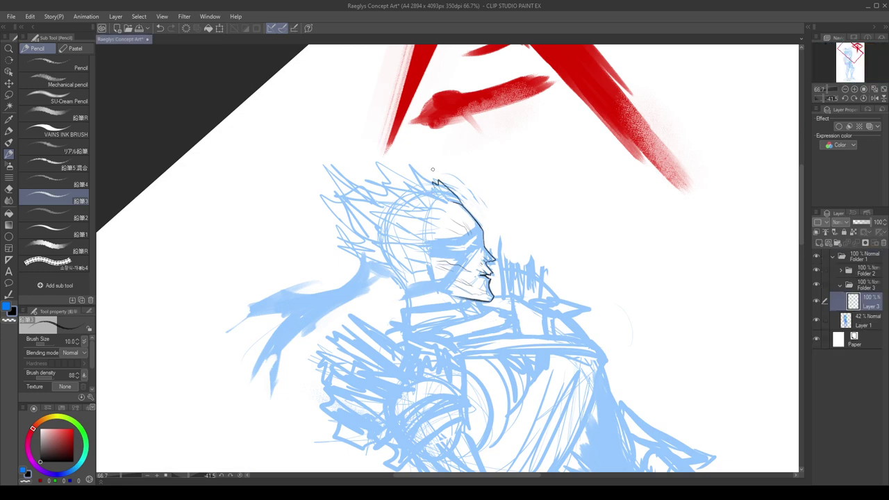
key("ctrl+z")
left_click_drag(464, 206, 450, 184)
key("ctrl+z")
scroll(418, 185, "up", 1)
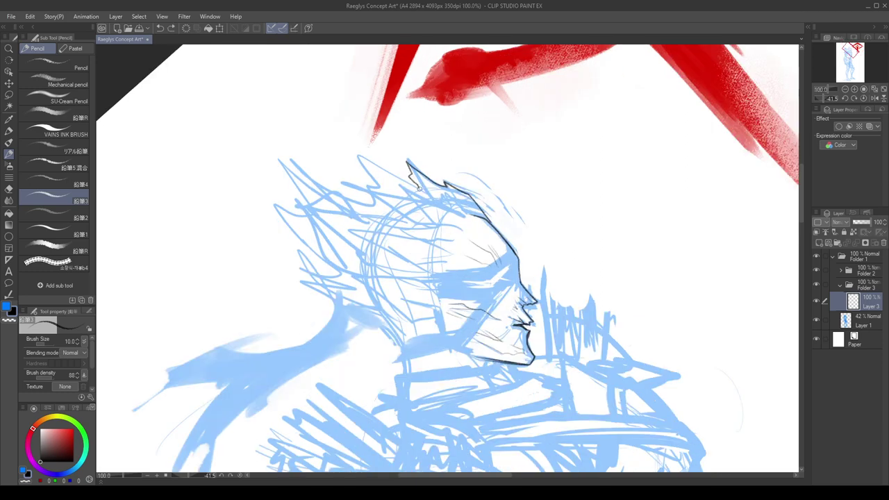
mouse_move(435, 200)
left_mouse_down()
mouse_move(459, 212)
mouse_move(401, 191)
mouse_move(414, 210)
left_mouse_up()
key("ctrl+z")
scroll(419, 217, "down", 1)
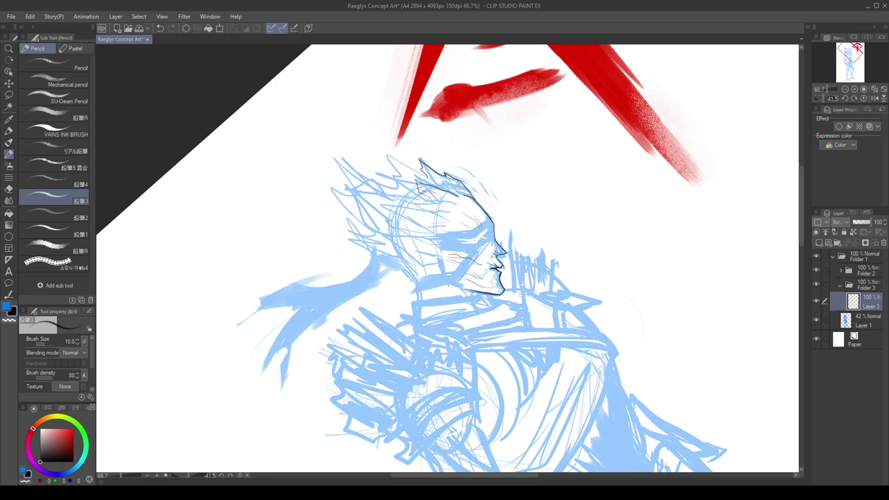
scroll(448, 201, "up", 1)
Draw the long swept-back hair strands along the side of the head, ending in a pointed tip.
left_click_drag(469, 205, 398, 209)
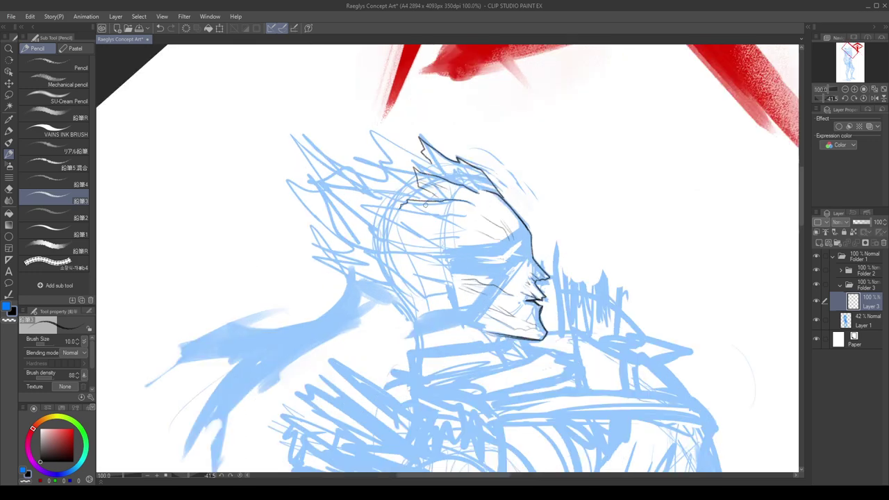
mouse_move(472, 216)
left_mouse_down()
mouse_move(370, 203)
mouse_move(376, 219)
mouse_move(399, 227)
mouse_move(425, 234)
mouse_move(389, 216)
mouse_move(451, 235)
left_mouse_up()
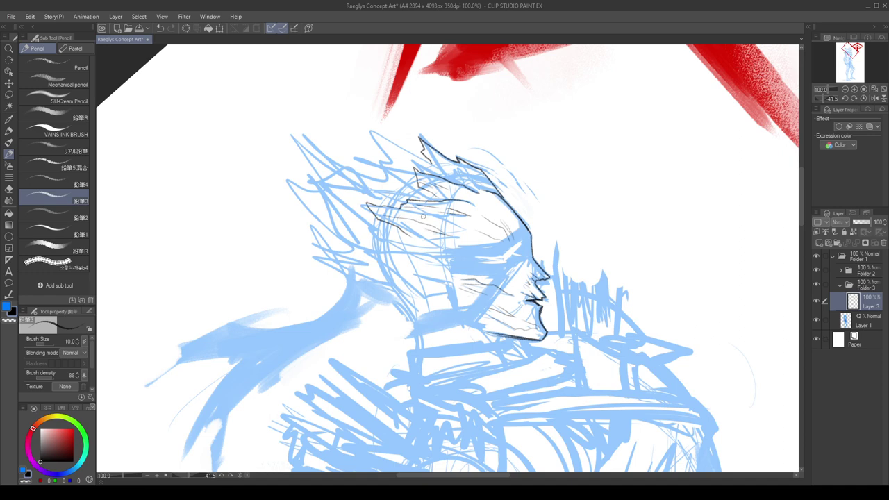
scroll(532, 247, "down", 1)
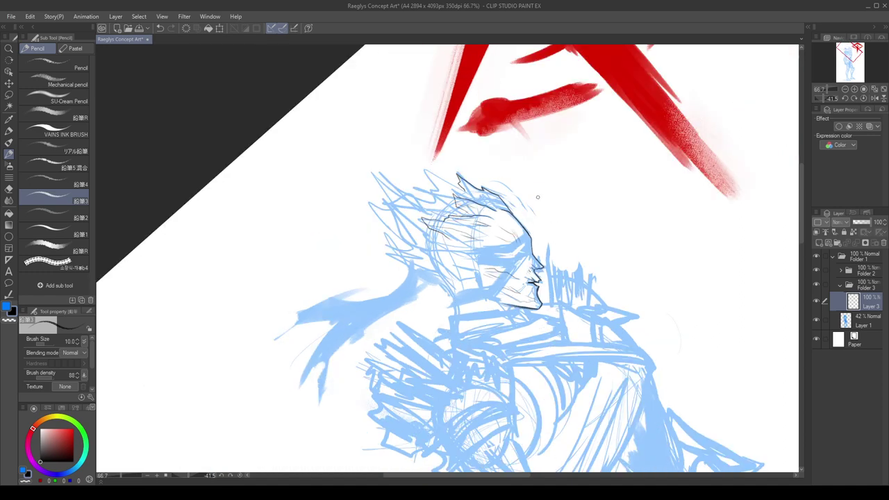
scroll(480, 179, "up", 1)
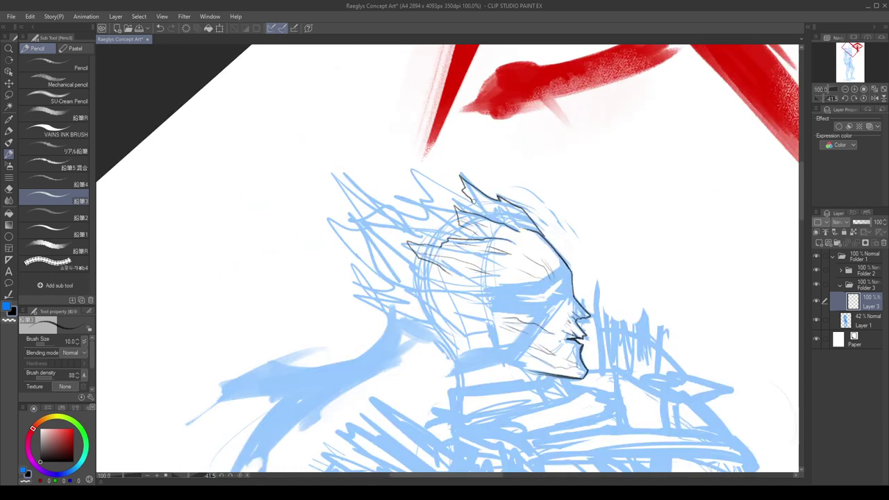
Outline the tall hair spike behind the front tuft on the crown of the head.
mouse_move(474, 202)
left_mouse_down()
mouse_move(416, 177)
mouse_move(420, 196)
mouse_move(439, 193)
mouse_move(418, 187)
left_mouse_up()
key("ctrl+z")
left_click_drag(410, 176, 427, 184)
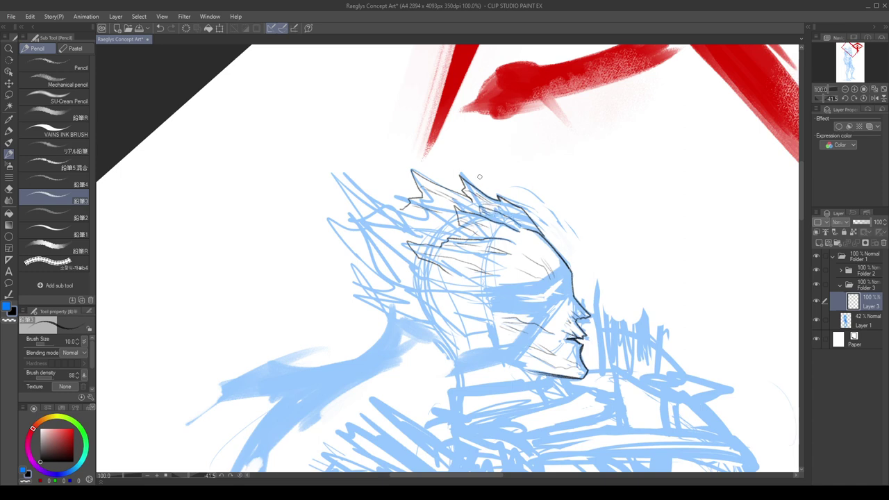
Lower the opacity of the blue sketch on Layer 1 to 23%, and make Layer 3 active again.
left_click(831, 314)
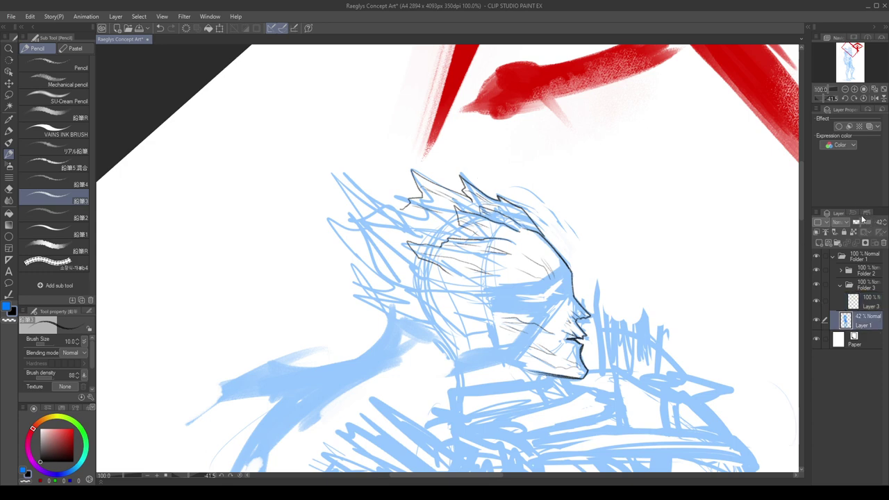
left_click_drag(864, 222, 859, 222)
left_click(837, 299)
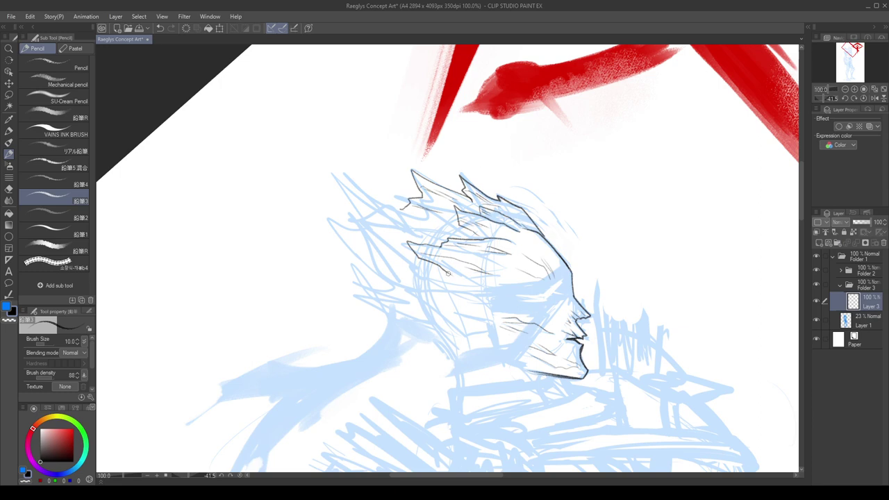
Draw another pointed hair strand below the swept-back side strands, with thin inner lines towards the temple.
key("ctrl+z")
left_click_drag(460, 278, 414, 275)
key("ctrl+z")
mouse_move(475, 284)
left_mouse_down()
mouse_move(409, 279)
mouse_move(455, 282)
mouse_move(413, 279)
mouse_move(440, 283)
left_mouse_up()
key("ctrl+z")
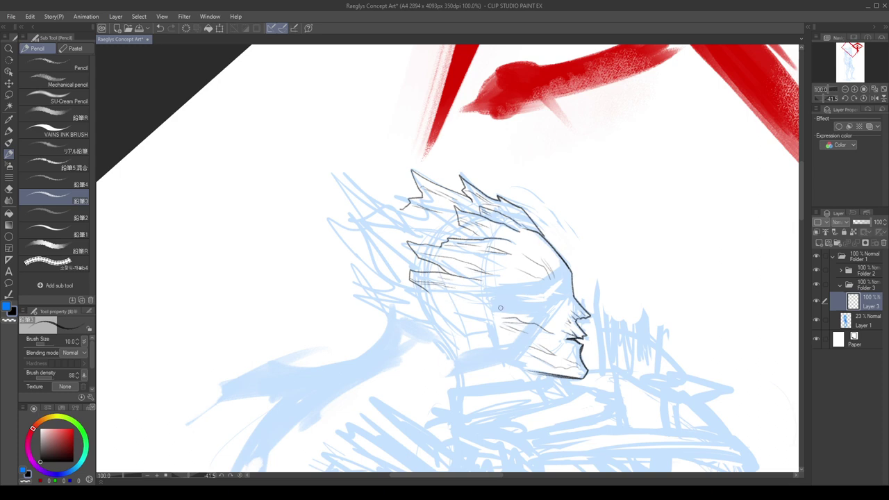
left_click_drag(491, 303, 461, 289)
key("ctrl+z")
key("c")
key("c")
key("c")
key("c")
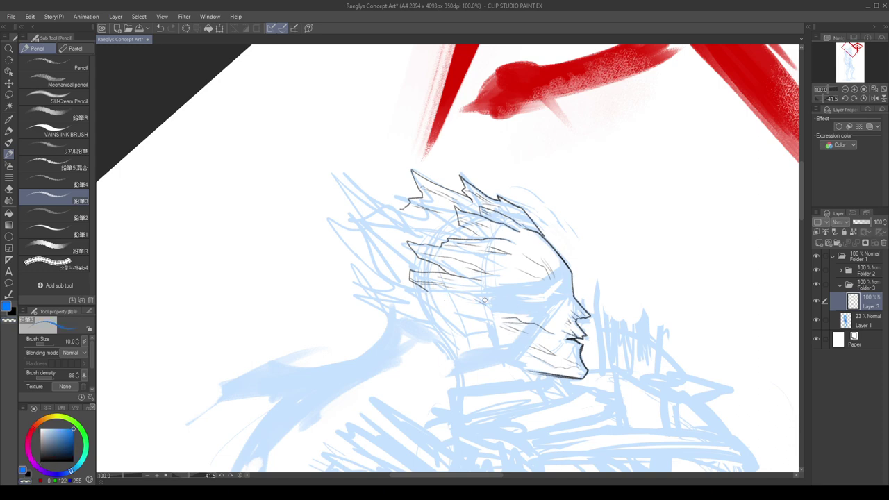
left_click_drag(492, 311, 470, 296)
key("ctrl+z")
key("x")
Check the reference image, and draw the ear with the pointed hair lock around and behind it.
left_click(368, 187)
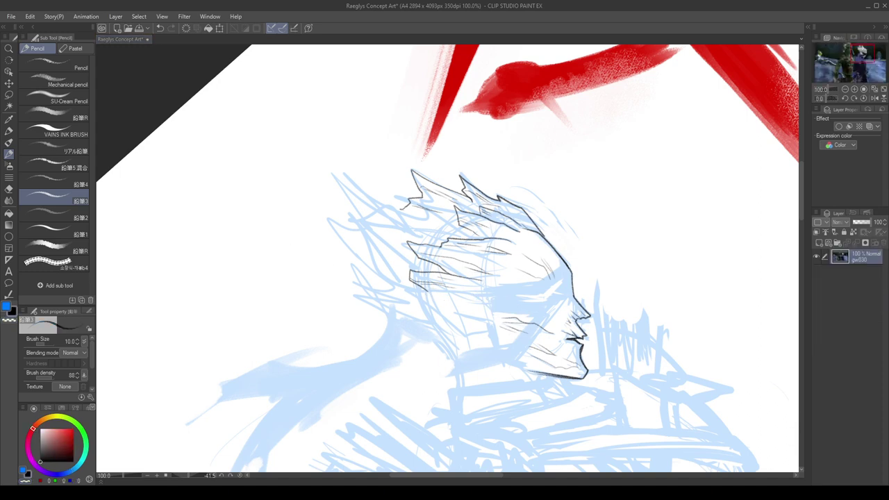
left_click(369, 190)
mouse_move(493, 310)
left_mouse_down()
mouse_move(464, 291)
mouse_move(479, 292)
mouse_move(405, 288)
mouse_move(433, 319)
mouse_move(444, 311)
mouse_move(437, 305)
mouse_move(452, 308)
mouse_move(469, 327)
mouse_move(451, 325)
mouse_move(458, 330)
mouse_move(490, 333)
left_mouse_up()
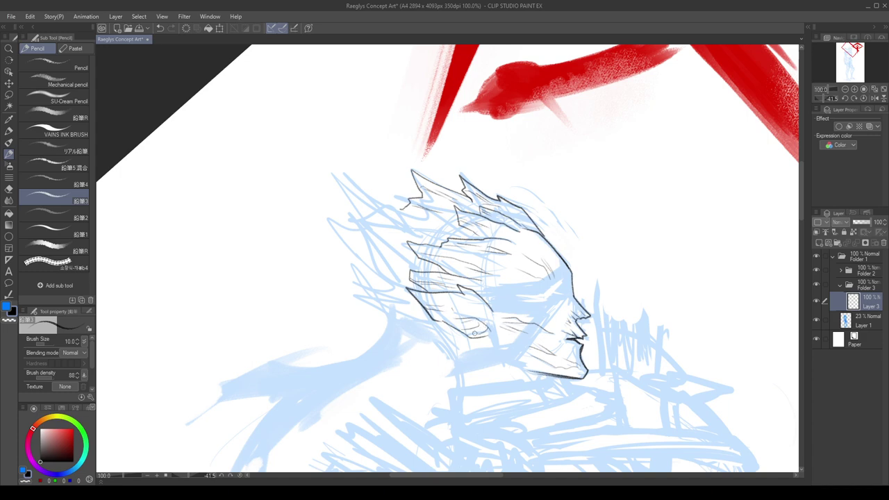
mouse_move(437, 320)
left_mouse_down()
mouse_move(470, 346)
mouse_move(484, 337)
mouse_move(447, 328)
mouse_move(475, 322)
left_mouse_up()
left_click_drag(488, 315, 467, 297)
key("ctrl+z")
mouse_move(421, 298)
left_mouse_down()
mouse_move(464, 302)
mouse_move(463, 295)
left_mouse_up()
key("ctrl+z")
Draw the nape hair edge and back-of-neck line below the ear, redoing strokes until they fit the sketch.
scroll(476, 267, "down", 1)
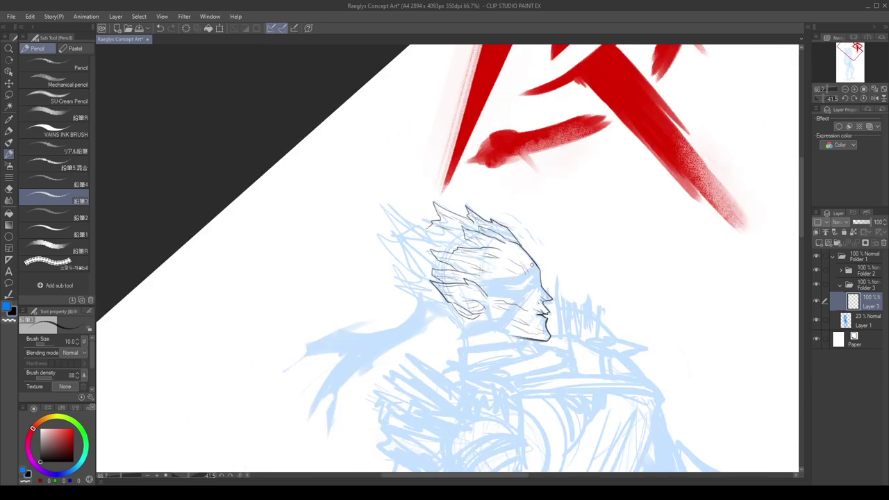
key("ctrl+z")
left_click_drag(463, 340, 442, 314)
key("ctrl+z")
mouse_move(465, 347)
left_mouse_down()
mouse_move(443, 320)
mouse_move(471, 315)
mouse_move(440, 311)
left_mouse_up()
key("ctrl+z")
scroll(567, 221, "down", 3)
scroll(521, 214, "up", 3)
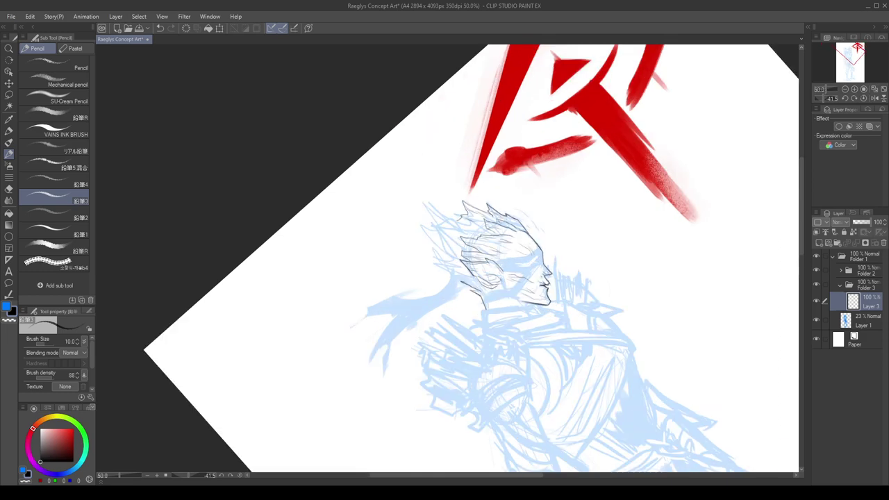
scroll(489, 236, "up", 2)
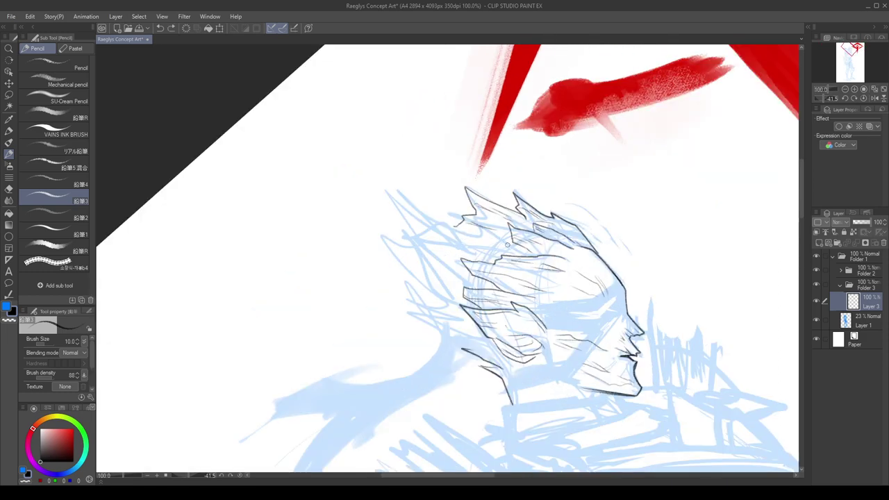
Draw the long hair spikes at the upper back of the head, joining them to the crown spike with jagged tips.
mouse_move(512, 254)
left_mouse_down()
mouse_move(425, 237)
mouse_move(421, 260)
mouse_move(436, 273)
mouse_move(439, 258)
left_mouse_up()
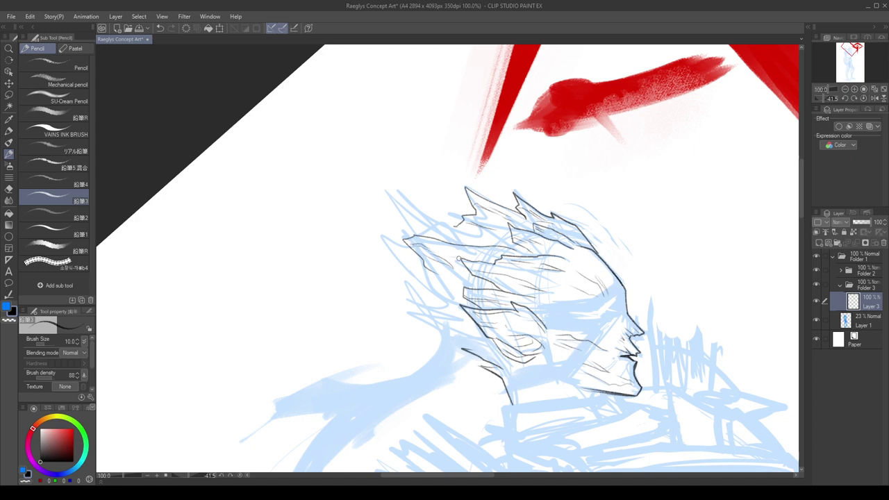
left_click_drag(422, 216, 407, 225)
mouse_move(464, 217)
left_mouse_down()
mouse_move(438, 210)
mouse_move(450, 224)
mouse_move(462, 211)
left_mouse_up()
scroll(465, 198, "down", 1)
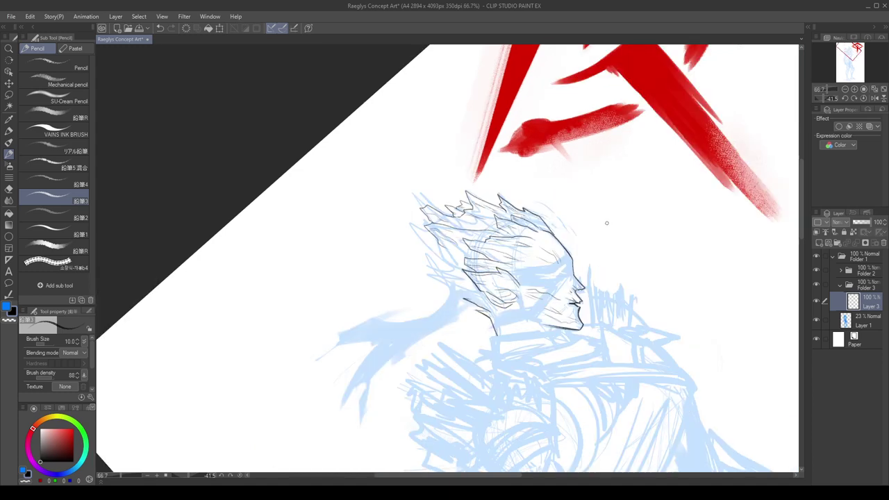
scroll(465, 207, "up", 1)
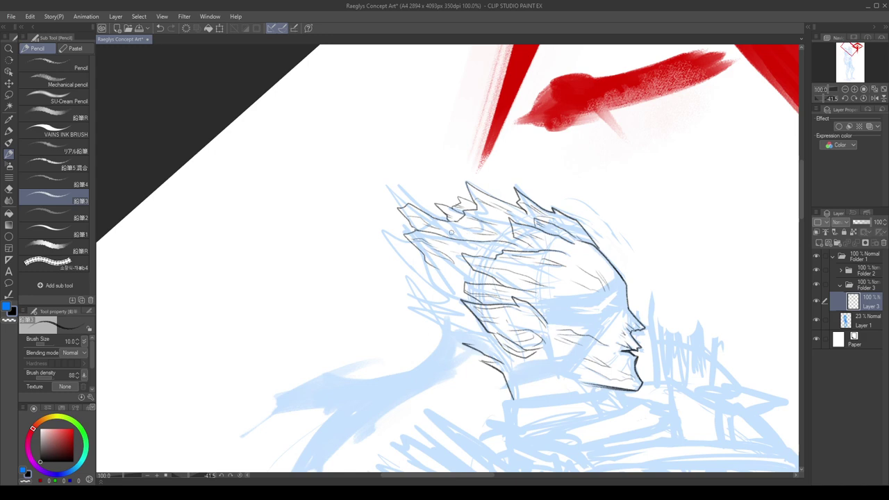
Draw the jagged hair outline down the back of the head to the nape, connecting it with the neck line.
mouse_move(416, 241)
left_mouse_down()
mouse_move(400, 267)
mouse_move(414, 277)
left_mouse_up()
mouse_move(419, 285)
left_mouse_down()
mouse_move(430, 312)
mouse_move(408, 297)
left_mouse_up()
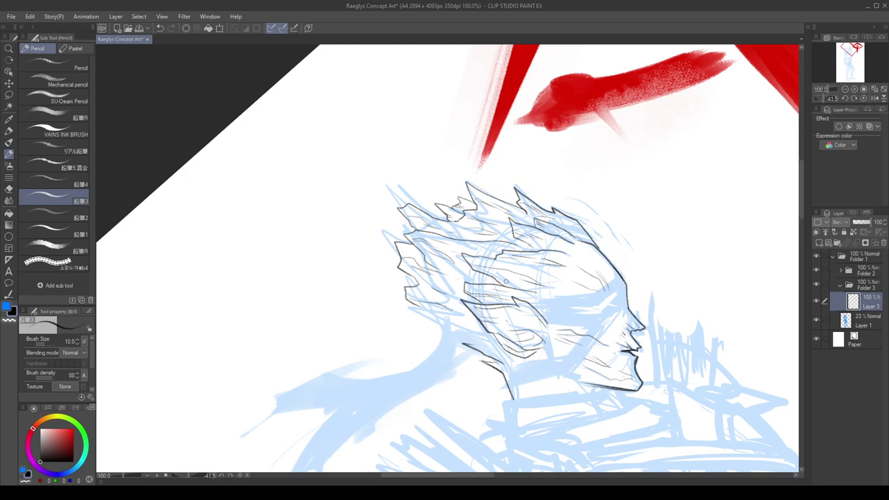
mouse_move(431, 318)
left_mouse_down()
mouse_move(461, 336)
mouse_move(472, 328)
mouse_move(453, 320)
mouse_move(443, 326)
mouse_move(487, 338)
mouse_move(444, 315)
left_mouse_up()
key("ctrl+z")
key("ctrl+z")
mouse_move(415, 305)
left_mouse_down()
mouse_move(415, 316)
mouse_move(438, 326)
left_mouse_up()
key("ctrl+z")
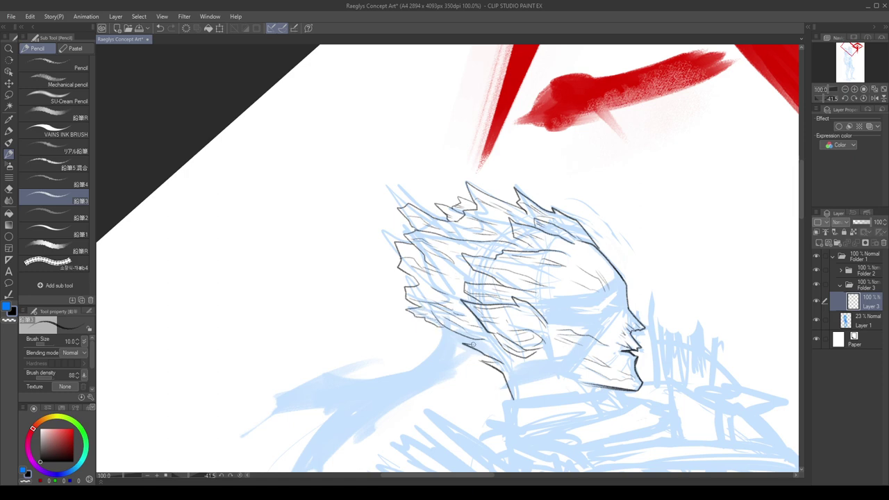
left_click_drag(445, 327, 474, 344)
scroll(487, 280, "down", 2)
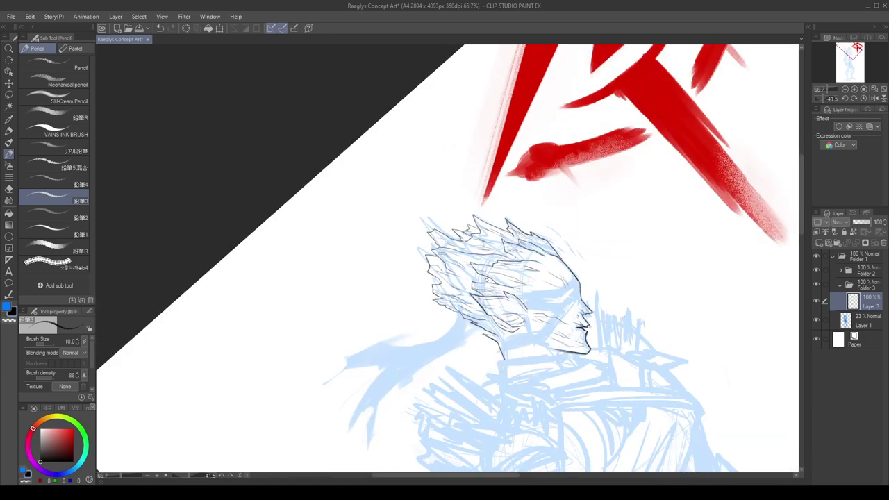
scroll(486, 280, "up", 2)
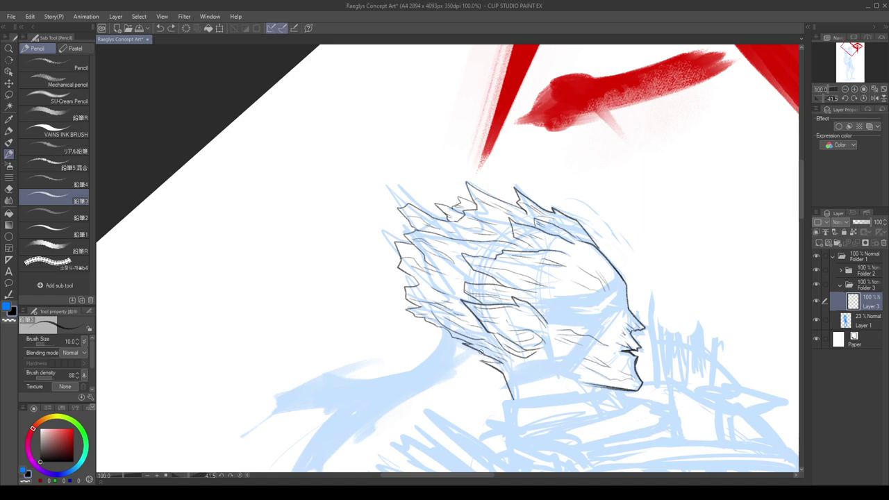
scroll(512, 271, "down", 1)
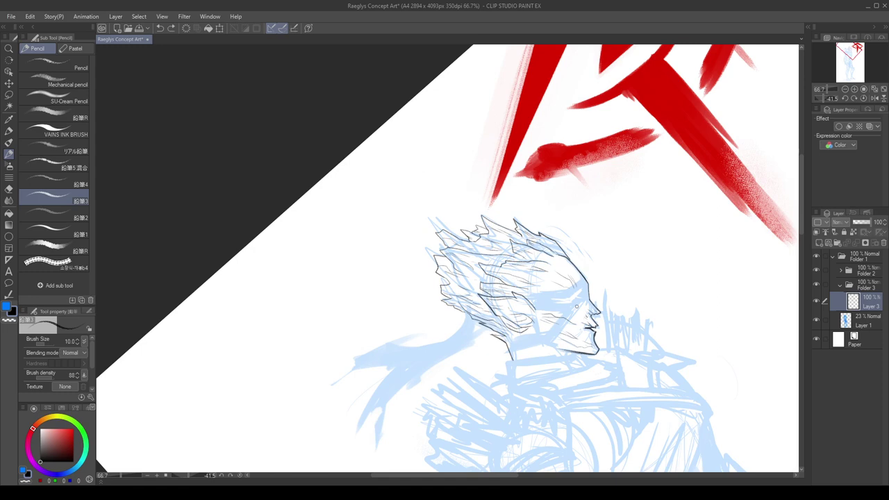
scroll(585, 287, "up", 2)
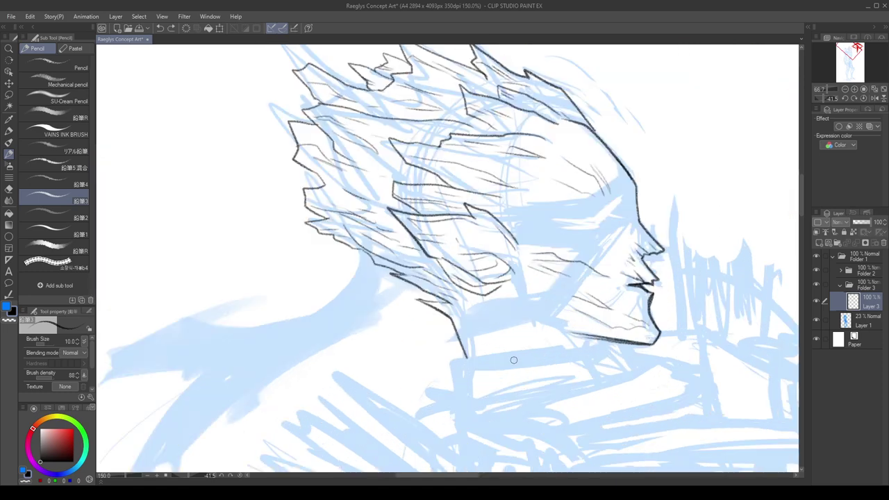
left_click_drag(456, 316, 467, 355)
key("h")
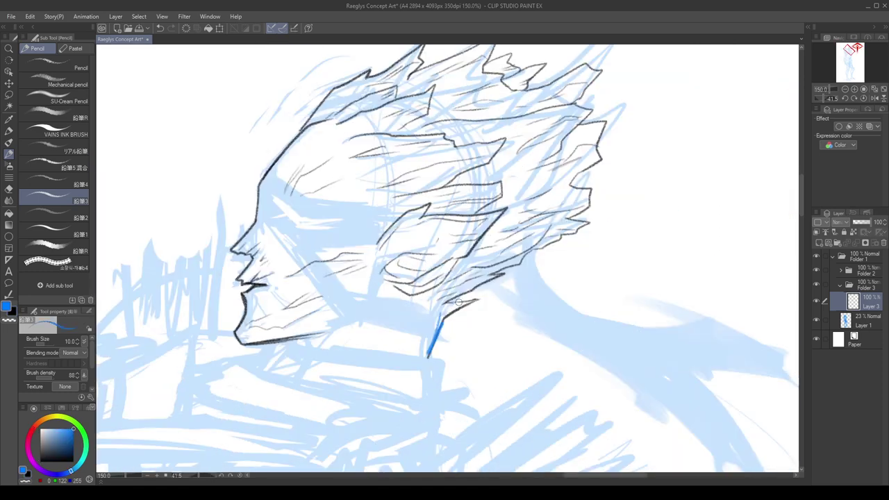
key("ctrl+z")
key("h")
key("x")
key("x")
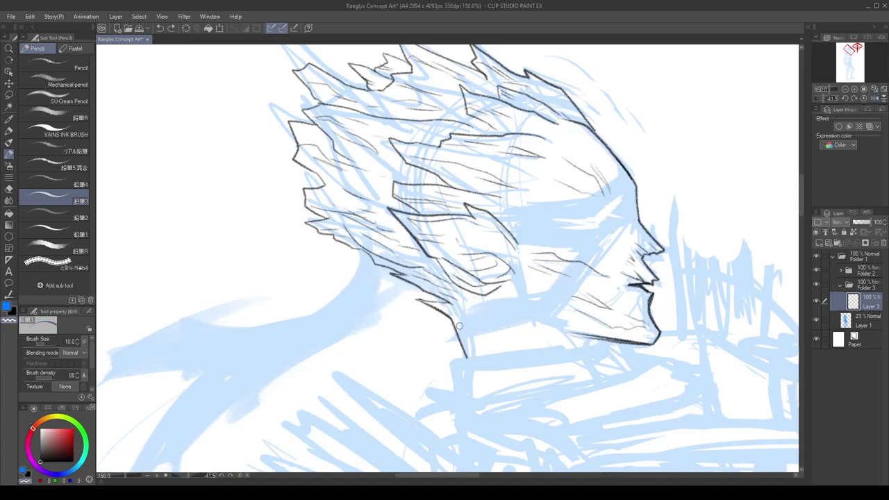
Redraw the back-of-neck line below the nape so it drops more steeply, undoing the strokes that do not fit.
left_click_drag(455, 324, 470, 364)
key("x")
key("x")
left_click_drag(455, 321, 465, 357)
key("ctrl+z")
left_click_drag(454, 321, 460, 355)
key("ctrl+z")
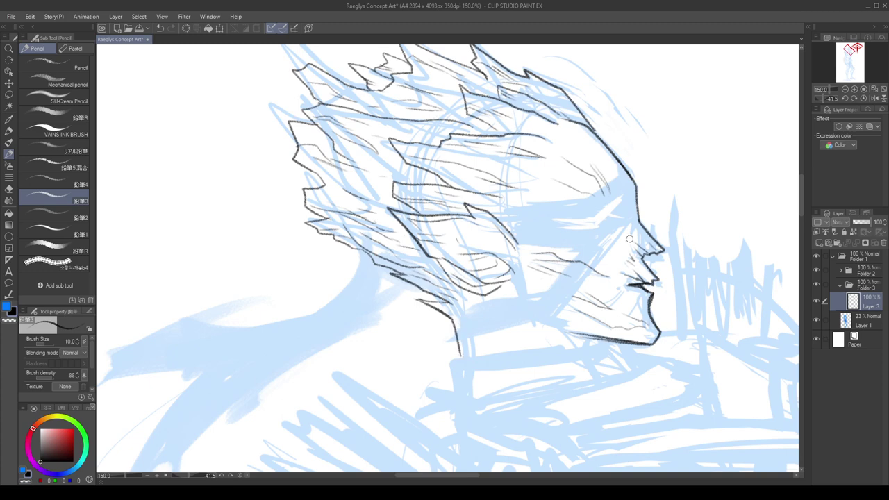
Create a new layer above the head line art and switch to the Gouache 3 brush.
scroll(511, 266, "down", 1)
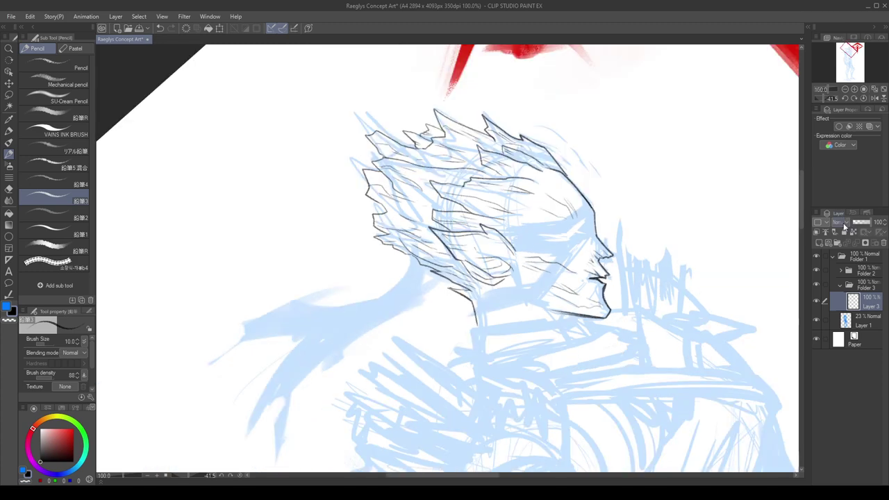
left_click(820, 242)
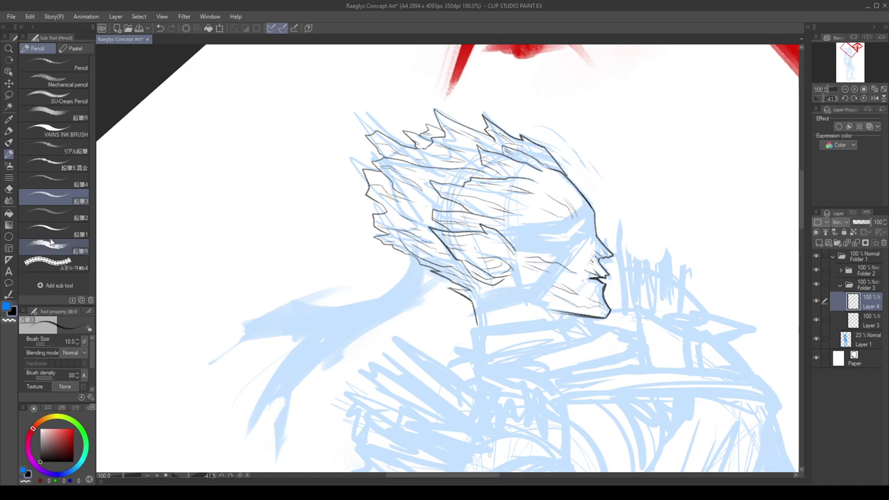
left_click(10, 142)
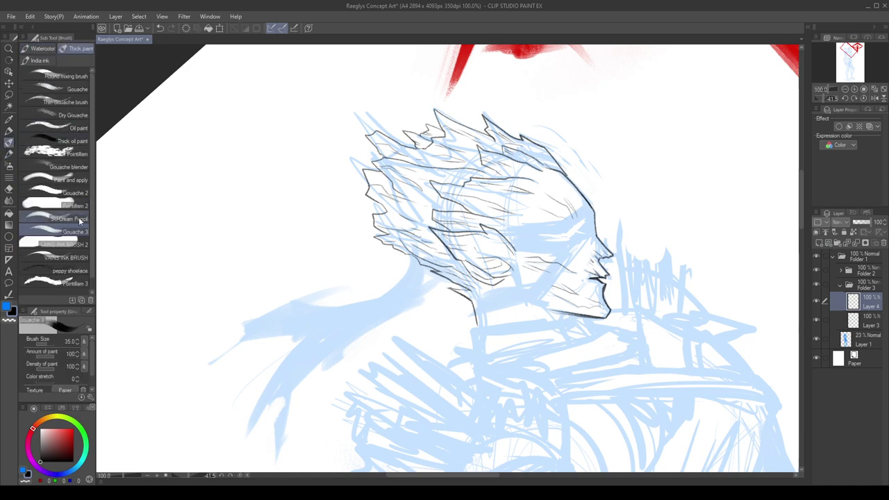
Paint a solid black blindfold band across the eyes with a strap angling down the cheek, using brush size 17.5.
mouse_move(557, 247)
left_mouse_down()
mouse_move(582, 227)
mouse_move(555, 254)
mouse_move(571, 241)
mouse_move(505, 251)
mouse_move(548, 246)
mouse_move(502, 240)
mouse_move(564, 243)
mouse_move(537, 247)
mouse_move(551, 249)
mouse_move(509, 245)
mouse_move(556, 244)
mouse_move(512, 239)
mouse_move(537, 246)
mouse_move(525, 236)
mouse_move(574, 227)
mouse_move(557, 250)
mouse_move(512, 249)
mouse_move(550, 242)
mouse_move(505, 232)
mouse_move(553, 228)
mouse_move(504, 231)
mouse_move(572, 227)
mouse_move(551, 231)
mouse_move(593, 208)
mouse_move(572, 221)
mouse_move(588, 210)
mouse_move(591, 230)
mouse_move(560, 250)
mouse_move(582, 230)
mouse_move(564, 227)
mouse_move(585, 209)
mouse_move(590, 225)
mouse_move(595, 213)
mouse_move(587, 243)
mouse_move(542, 285)
left_mouse_up()
key("ctrl+z")
key("ctrl+z")
key("ctrl+z")
key("bracketleft")
left_click_drag(586, 237, 528, 293)
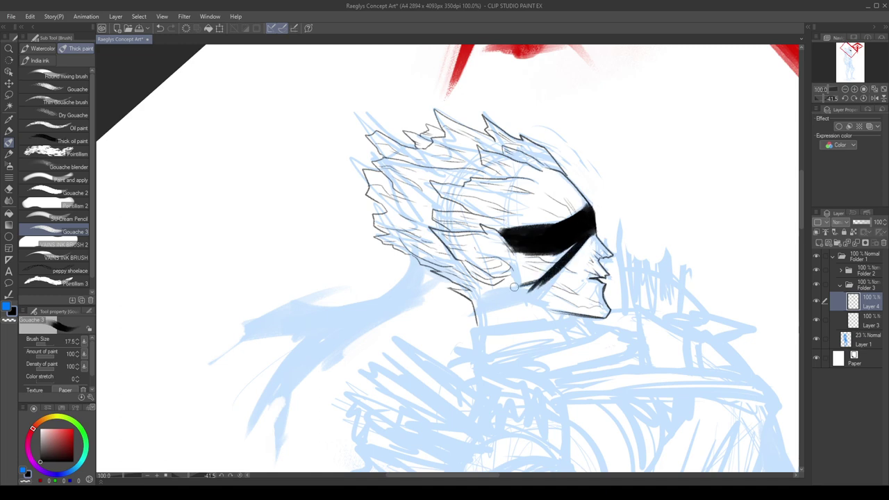
mouse_move(477, 303)
left_mouse_down()
mouse_move(546, 274)
mouse_move(502, 300)
mouse_move(575, 249)
mouse_move(475, 300)
mouse_move(551, 271)
left_mouse_up()
key("ctrl+z")
key("ctrl+z")
key("ctrl+z")
key("ctrl+z")
mouse_move(501, 297)
left_mouse_down()
mouse_move(518, 289)
mouse_move(471, 299)
mouse_move(477, 314)
mouse_move(485, 301)
mouse_move(470, 310)
mouse_move(480, 312)
mouse_move(476, 304)
mouse_move(477, 314)
left_mouse_up()
key("ctrl+z")
key("ctrl+z")
key("ctrl+z")
key("ctrl+z")
key("ctrl+z")
Paint the blindfold's lower strap from under the eye band along the jaw to the nape, undoing unwanted strokes.
mouse_move(478, 313)
left_mouse_down()
mouse_move(521, 298)
mouse_move(491, 305)
mouse_move(503, 301)
left_mouse_up()
left_click_drag(551, 280, 521, 298)
mouse_move(576, 255)
left_mouse_down()
mouse_move(526, 300)
mouse_move(493, 307)
left_mouse_up()
mouse_move(557, 267)
left_mouse_down()
mouse_move(486, 282)
mouse_move(525, 279)
mouse_move(549, 261)
mouse_move(510, 280)
mouse_move(549, 259)
mouse_move(508, 279)
mouse_move(548, 258)
mouse_move(501, 282)
left_mouse_up()
scroll(560, 257, "down", 1)
scroll(544, 293, "up", 1)
key("bracketleft")
key("bracketleft")
key("bracketleft")
key("ctrl+z")
key("ctrl+z")
key("ctrl+z")
key("ctrl+z")
key("ctrl+z")
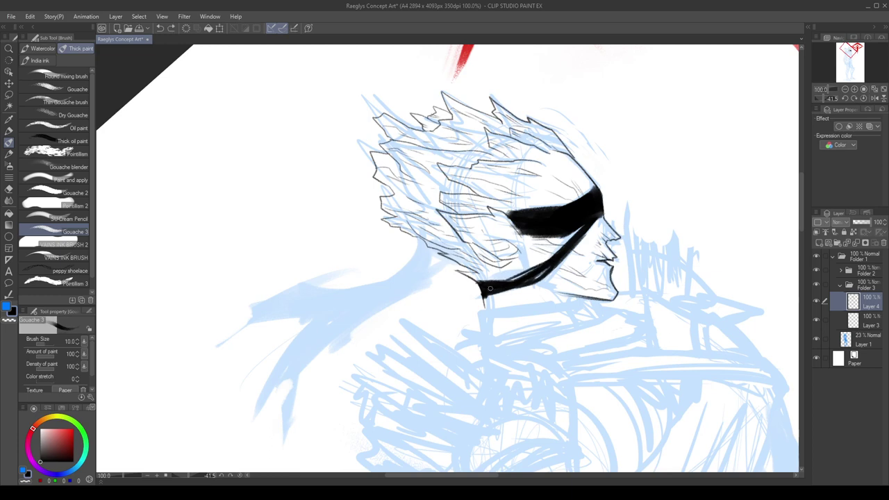
key("ctrl+z")
Clean up the edges of the eye band and strap with black and transparent strokes, reducing the brush size to 7.
key("c")
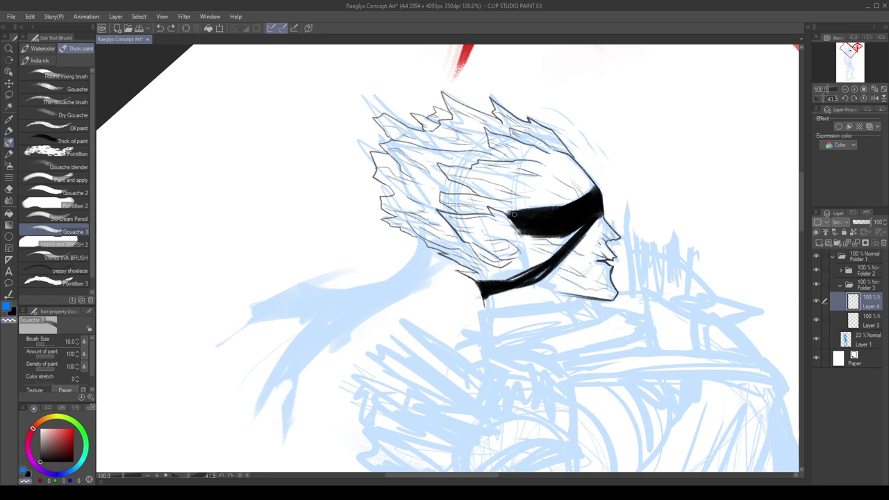
left_click_drag(513, 224, 524, 240)
key("c")
key("x")
key("bracketleft")
key("bracketleft")
key("c")
key("x")
left_click_drag(560, 235, 572, 228)
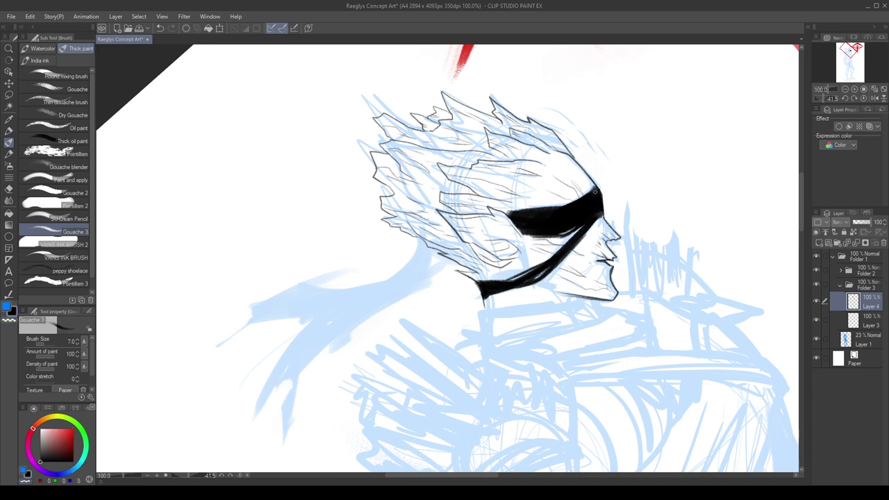
Paint the blindfold's ribbon in black with a larger brush, from the back of the head outward along the sketch.
scroll(594, 173, "down", 3)
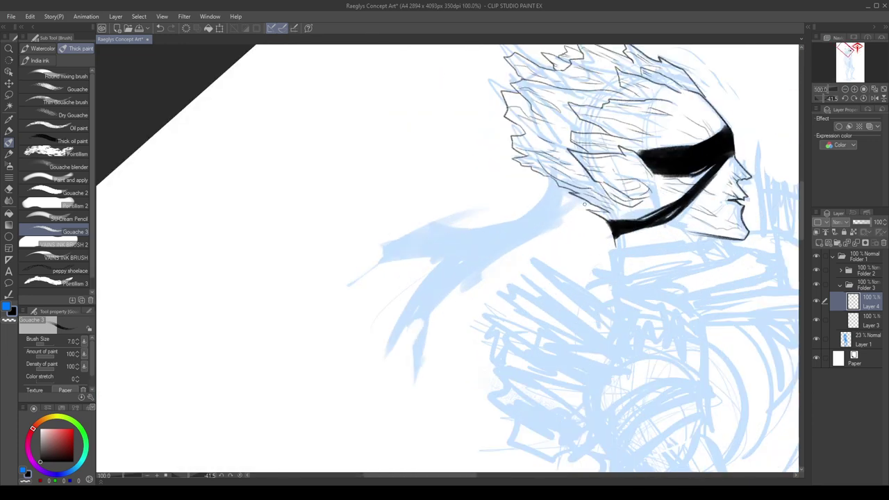
key("bracketright")
key("bracketright")
key("bracketright")
key("bracketright")
key("bracketright")
key("bracketright")
mouse_move(554, 189)
left_mouse_down()
mouse_move(531, 219)
mouse_move(429, 234)
mouse_move(365, 271)
left_mouse_up()
Fill out the upper ribbon tail and its pointed tips at up to brush size 40, undoing the stray strokes.
key("bracketright")
key("bracketright")
left_click_drag(427, 232, 350, 286)
mouse_move(399, 250)
left_mouse_down()
mouse_move(469, 225)
mouse_move(439, 222)
mouse_move(470, 215)
left_mouse_up()
key("bracketright")
mouse_move(403, 249)
left_mouse_down()
mouse_move(452, 244)
mouse_move(356, 276)
mouse_move(428, 260)
left_mouse_up()
mouse_move(404, 232)
left_mouse_down()
mouse_move(351, 265)
mouse_move(389, 250)
mouse_move(376, 237)
mouse_move(391, 236)
mouse_move(376, 251)
left_mouse_up()
key("ctrl+z")
key("ctrl+z")
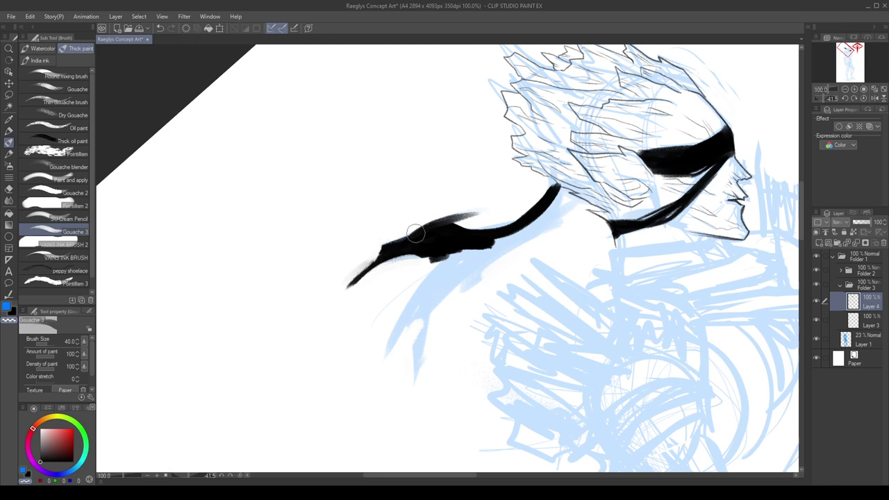
Paint the lower ribbon tail branching off diagonally into two pointed tips, and fill the ribbon up to the hair.
key("x")
mouse_move(472, 249)
left_mouse_down()
mouse_move(441, 276)
mouse_move(442, 266)
mouse_move(469, 250)
mouse_move(414, 308)
left_mouse_up()
key("x")
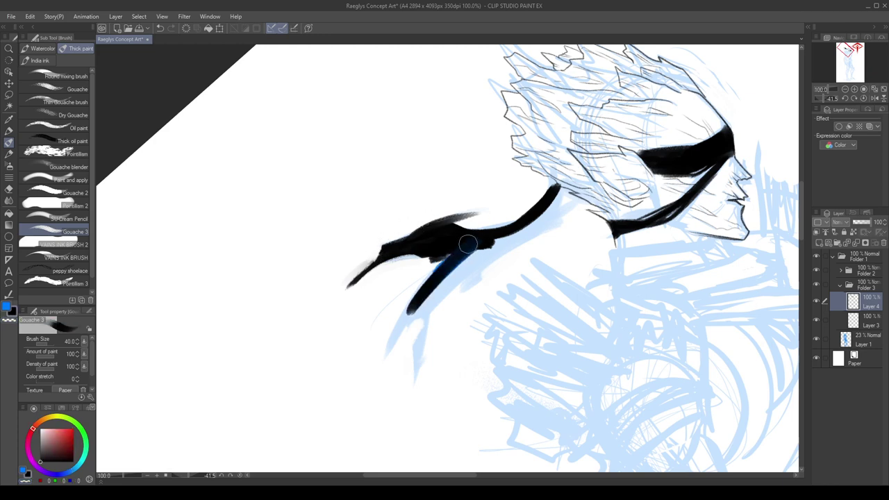
left_click_drag(452, 258, 435, 278)
mouse_move(459, 245)
left_mouse_down()
mouse_move(504, 239)
mouse_move(563, 195)
mouse_move(590, 199)
mouse_move(529, 226)
mouse_move(427, 302)
mouse_move(469, 254)
mouse_move(428, 308)
mouse_move(418, 380)
mouse_move(407, 352)
mouse_move(415, 396)
mouse_move(428, 343)
mouse_move(396, 338)
left_mouse_up()
key("x")
key("ctrl+z")
key("x")
key("c")
key("c")
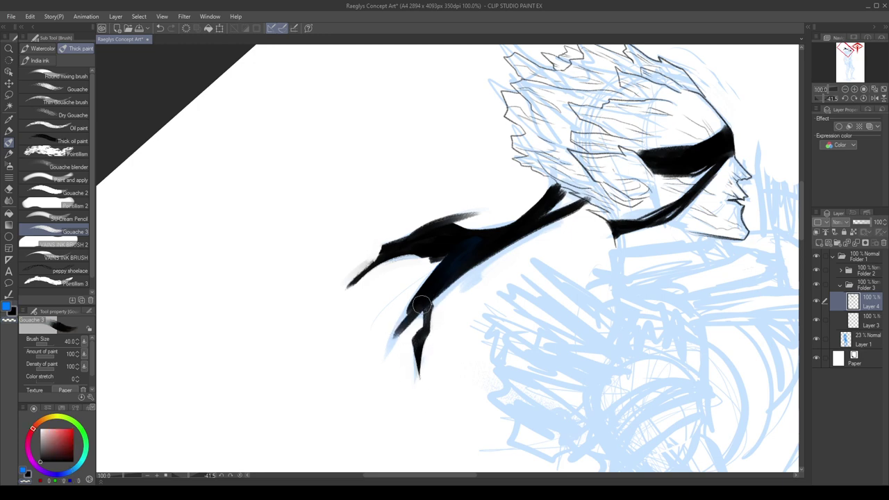
left_click_drag(430, 295, 382, 367)
mouse_move(453, 281)
left_mouse_down()
mouse_move(544, 212)
mouse_move(590, 205)
left_mouse_up()
Trim the ribbon's root where it meets the hair and tidy its upper edge with a smaller brush.
scroll(590, 185, "up", 1)
key("c")
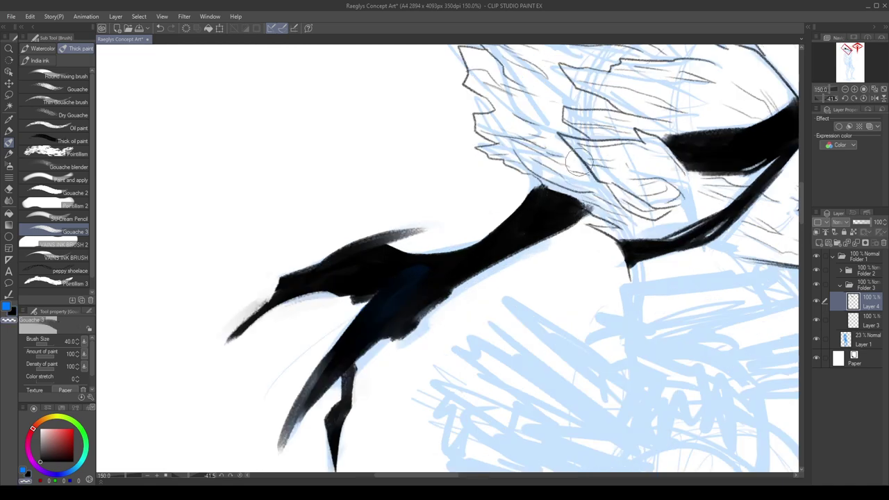
key("bracketleft")
key("bracketleft")
key("bracketleft")
key("bracketleft")
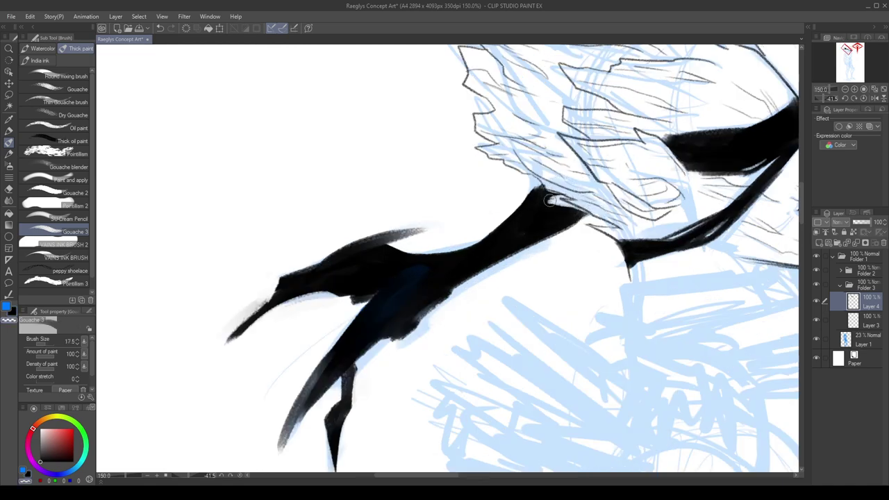
key("x")
key("x")
key("bracketleft")
key("bracketleft")
key("bracketleft")
key("bracketleft")
key("bracketleft")
mouse_move(541, 187)
left_mouse_down()
mouse_move(570, 196)
mouse_move(578, 210)
mouse_move(564, 206)
mouse_move(512, 247)
left_mouse_up()
Carve a thin light slit along the ribbon near the hair, and touch up its end in black at brush size 9.
key("bracketright")
key("bracketright")
key("bracketright")
key("bracketright")
key("c")
mouse_move(571, 207)
left_mouse_down()
mouse_move(517, 241)
mouse_move(571, 209)
mouse_move(539, 234)
left_mouse_up()
key("c")
key("x")
mouse_move(566, 209)
left_mouse_down()
mouse_move(510, 248)
mouse_move(569, 210)
left_mouse_up()
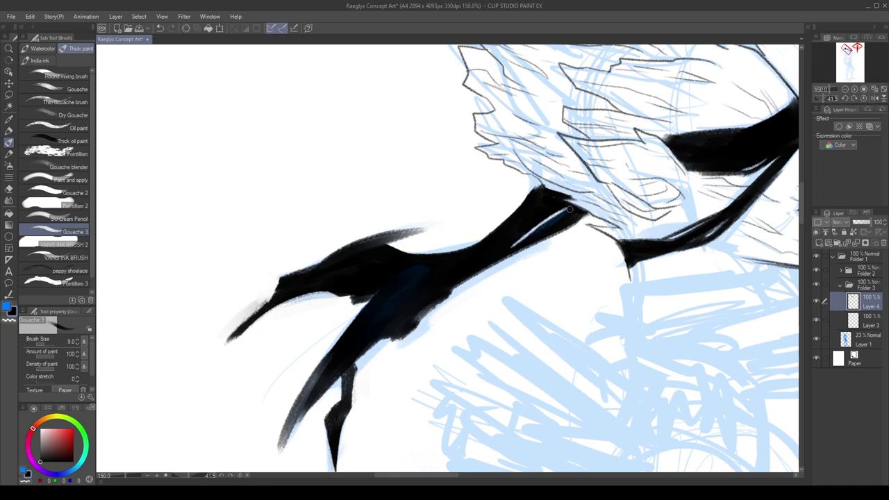
Reset the canvas rotation to 0, and hide and show Layer 4 to compare the blindfold with the sketch.
scroll(513, 212, "down", 4)
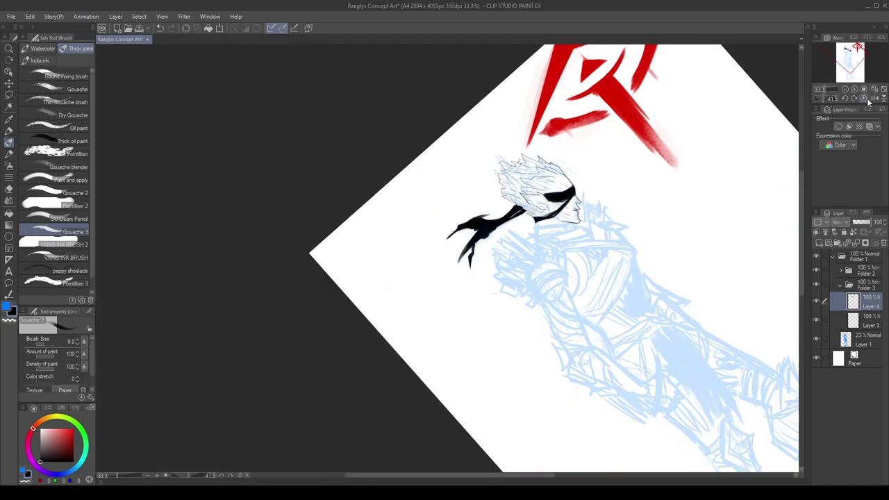
left_click(863, 97)
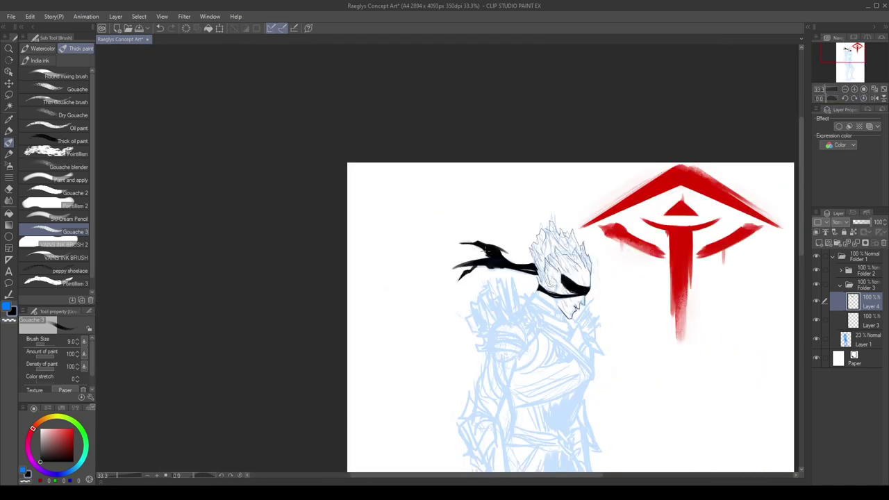
scroll(517, 218, "up", 2)
left_click(820, 301)
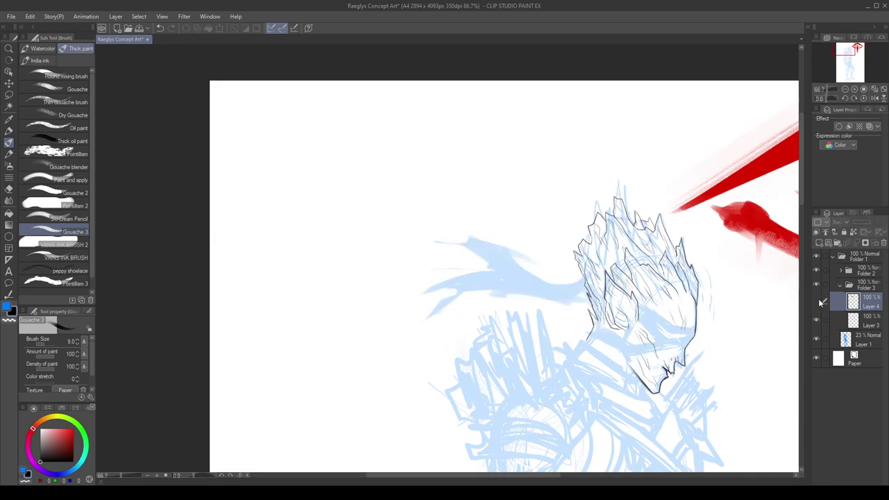
left_click(817, 301)
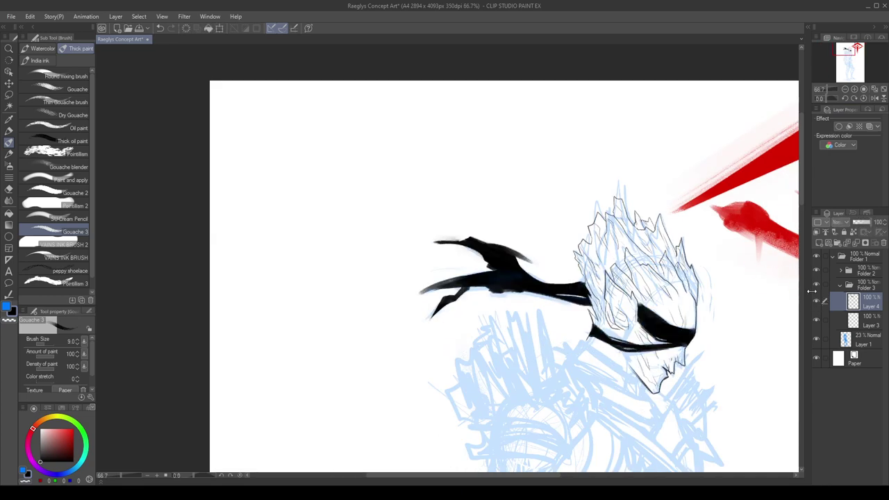
Extend the ribbon's lowest tip into a long tapering wisp with brush size 30, undoing the strokes that miss.
key("]")
key("]")
key("]")
left_click(450, 296)
key("]")
key("]")
key("]")
key("]")
mouse_move(448, 301)
left_mouse_down()
mouse_move(409, 343)
mouse_move(398, 341)
left_mouse_up()
key("ctrl+z")
key("ctrl+z")
Redo the ribbon's middle tip as a shorter tapered stroke, and check the head and ribbon at different zooms.
left_click_drag(482, 273, 398, 300)
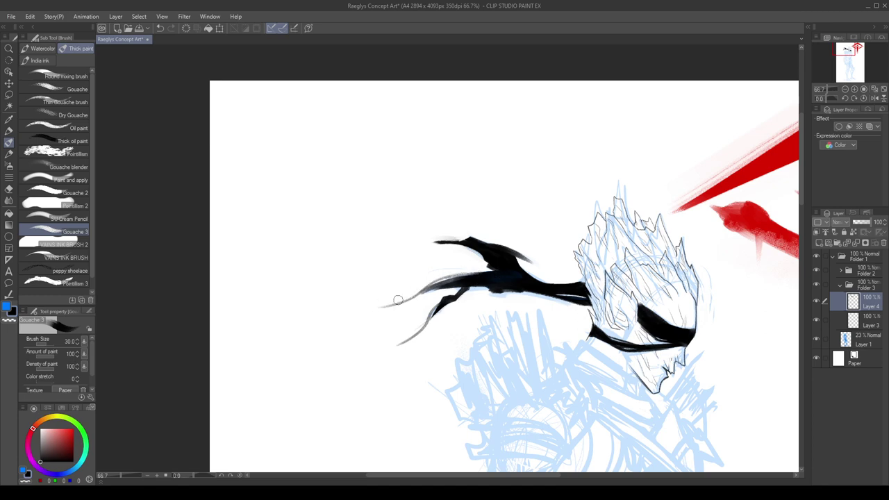
key("ctrl+z")
left_click_drag(489, 272, 421, 291)
scroll(534, 184, "down", 2)
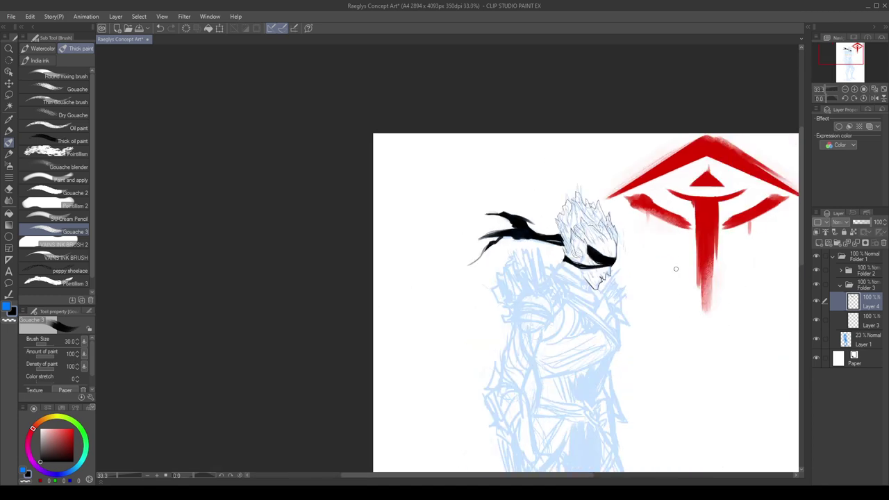
scroll(669, 251, "up", 2)
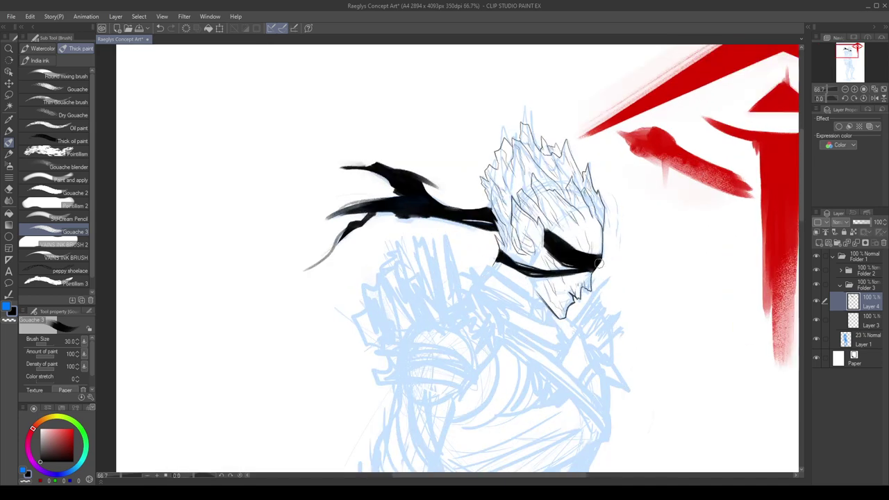
scroll(602, 257, "down", 2)
scroll(660, 208, "up", 3)
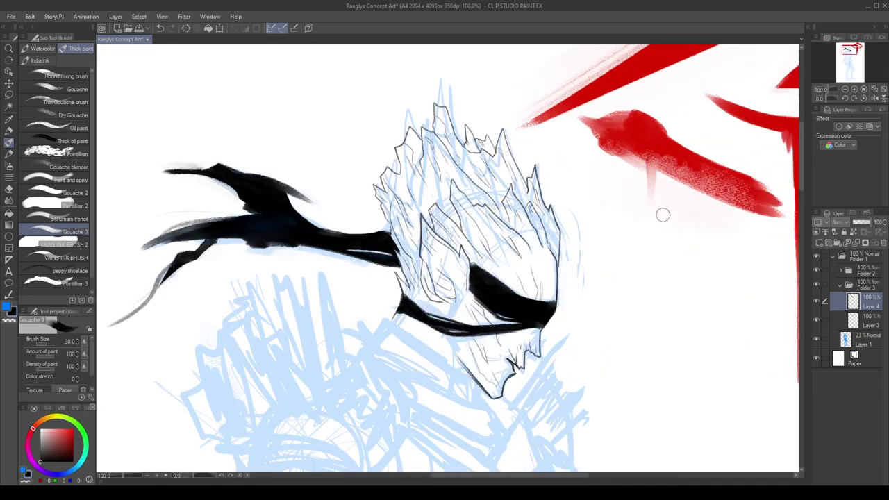
Paint short curved black marks just in front of the forehead with brush size 15.
key("bracketleft")
key("bracketleft")
key("bracketleft")
key("bracketleft")
left_click_drag(568, 248, 578, 272)
key("x")
key("x")
key("c")
key("x")
left_click_drag(570, 215, 581, 244)
Thin and break up the marks in front of the forehead with transparent strokes, and check the head in mirrored view.
key("c")
left_click_drag(566, 210, 585, 294)
key("x")
key("x")
key("c")
key("c")
key("x")
key("c")
key("c")
key("x")
key("c")
mouse_move(589, 250)
left_mouse_down()
mouse_move(584, 302)
mouse_move(587, 276)
left_mouse_up()
scroll(587, 234, "down", 5)
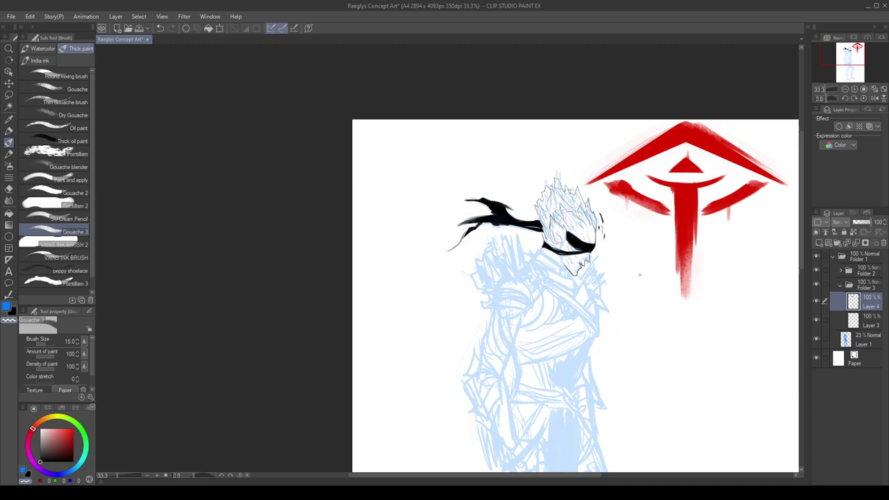
scroll(630, 224, "up", 2)
key("h")
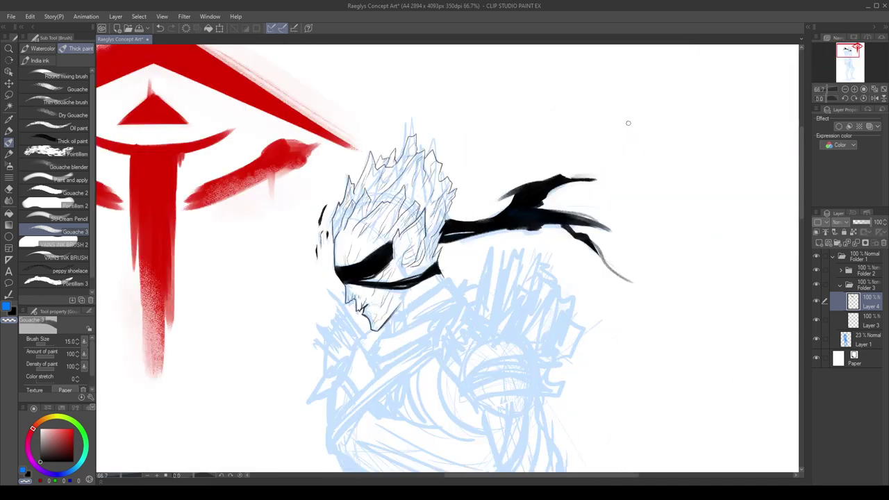
Erase the marks in front of the forehead with a transparent stroke at brush size 40, and save the file.
scroll(611, 129, "down", 1)
key("h")
scroll(599, 124, "down", 2)
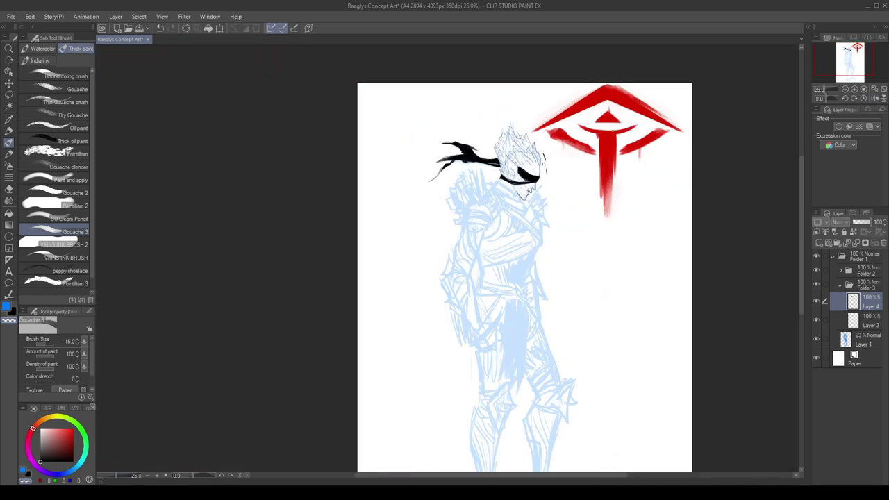
scroll(569, 131, "up", 2)
key("]")
left_click_drag(516, 165, 521, 215)
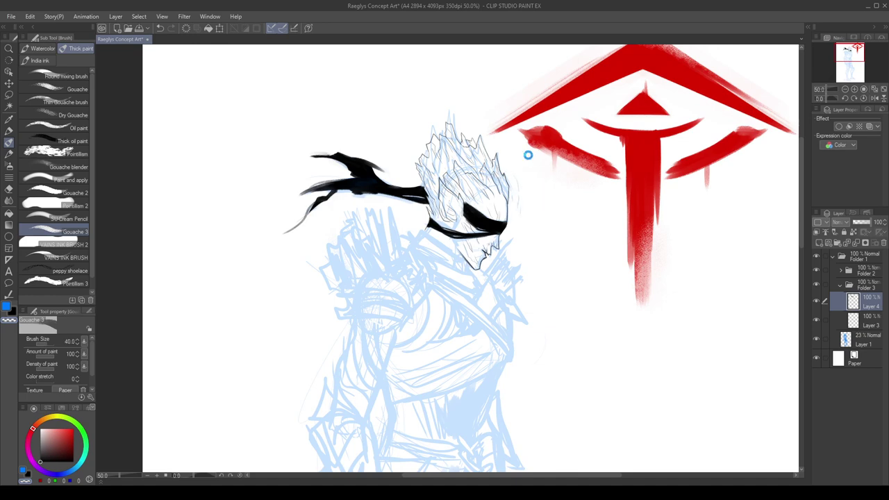
key("ctrl+s")
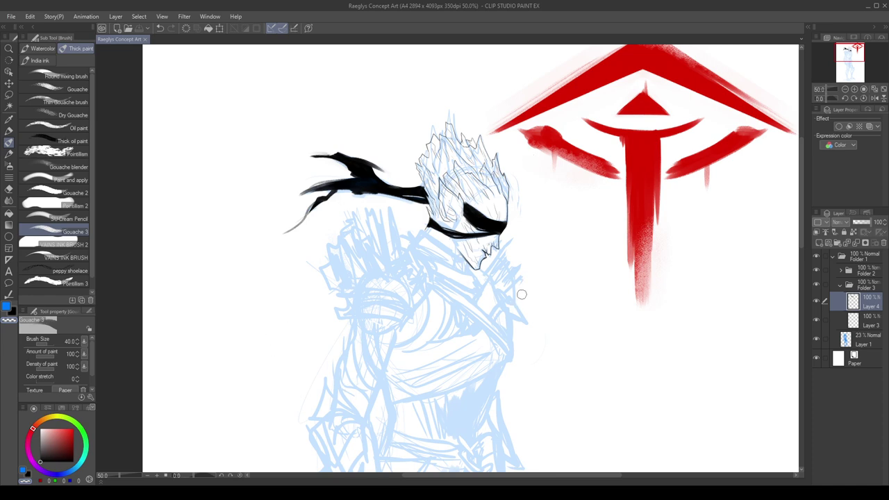
Add a new layer above Layer 4 and clip it to the blindfold layer below.
left_click(816, 302)
left_click(817, 301)
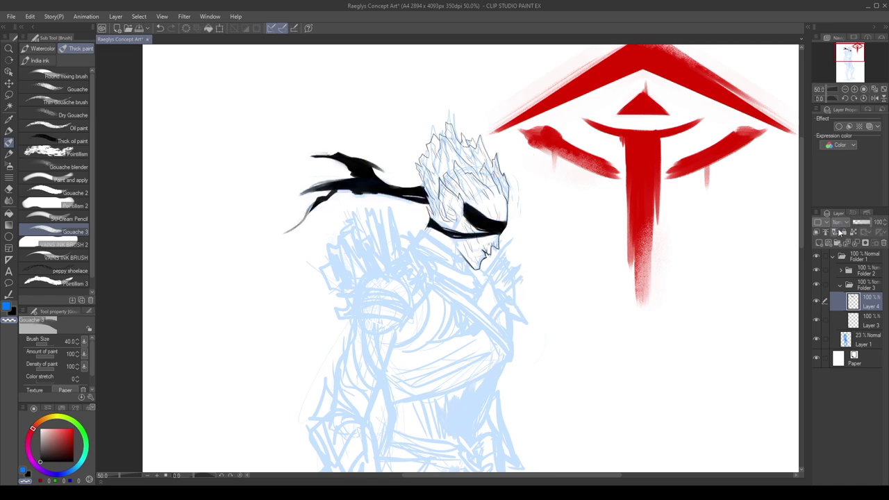
left_click(821, 240)
left_click(817, 233)
scroll(564, 105, "up", 1)
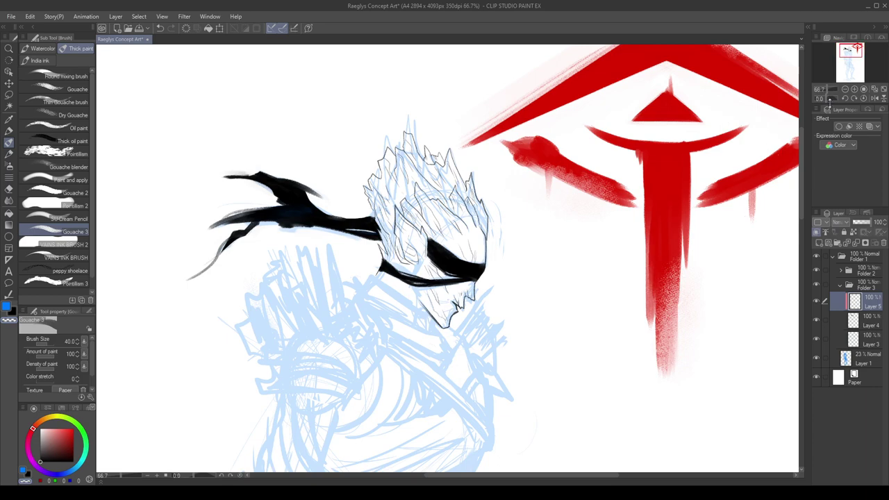
Paint bright red streaks across the front of the blindfold at the eye with brush size 10, on the rotated canvas.
left_click_drag(828, 100, 825, 102)
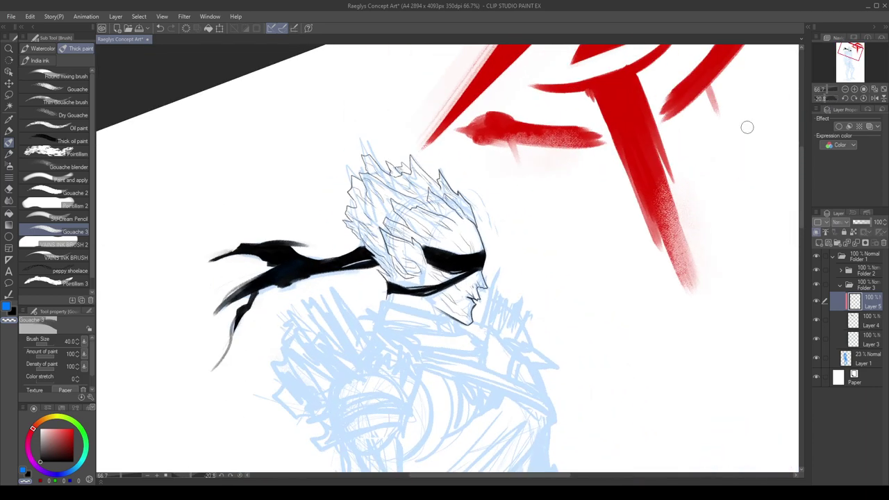
left_click(74, 430)
key("bracketleft")
key("bracketleft")
key("bracketleft")
key("bracketleft")
key("bracketleft")
key("bracketleft")
key("bracketleft")
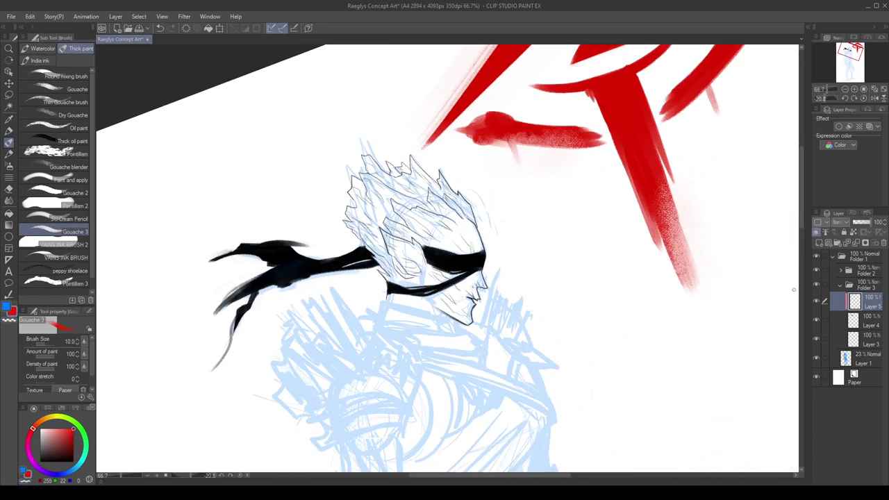
left_click(816, 320)
left_click(816, 320)
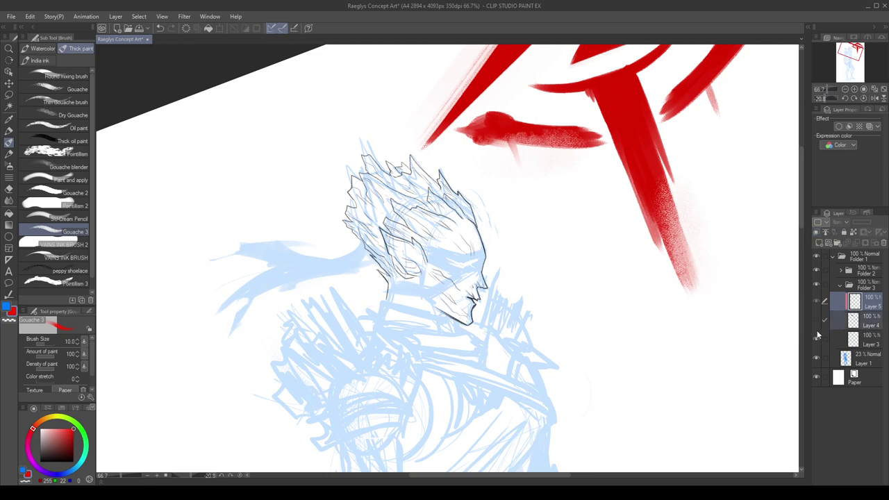
left_click(817, 321)
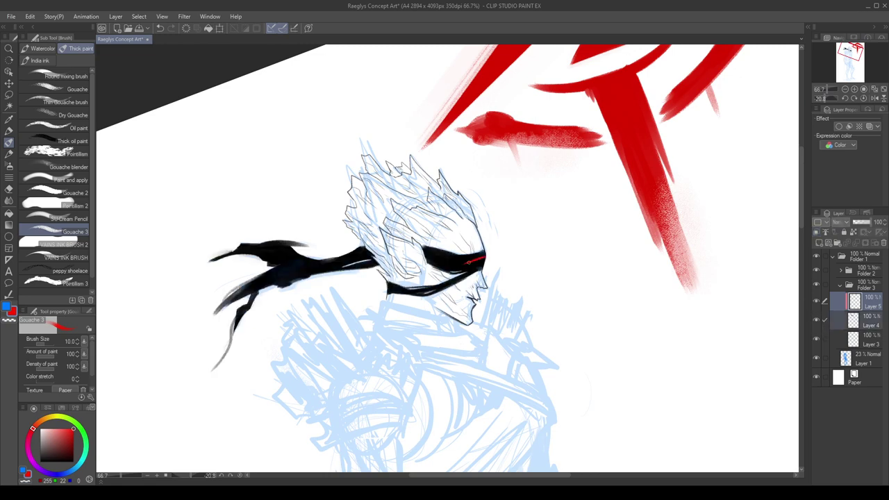
scroll(484, 258, "up", 3)
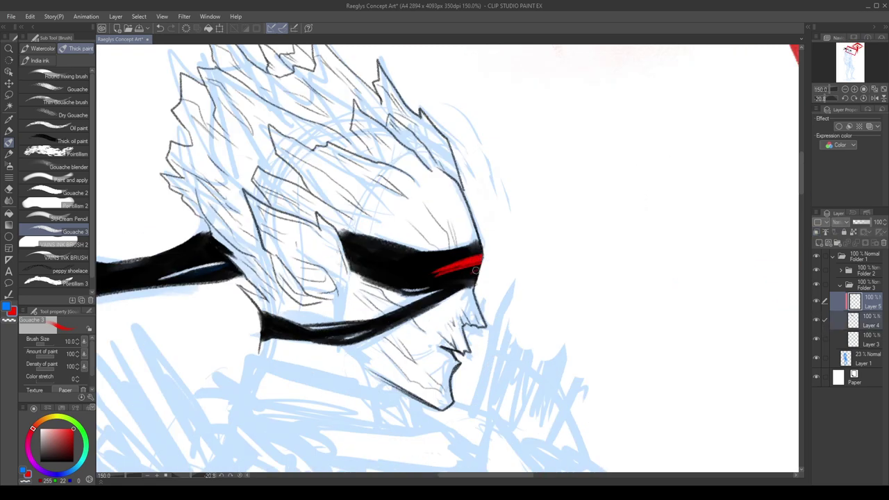
scroll(471, 279, "down", 4)
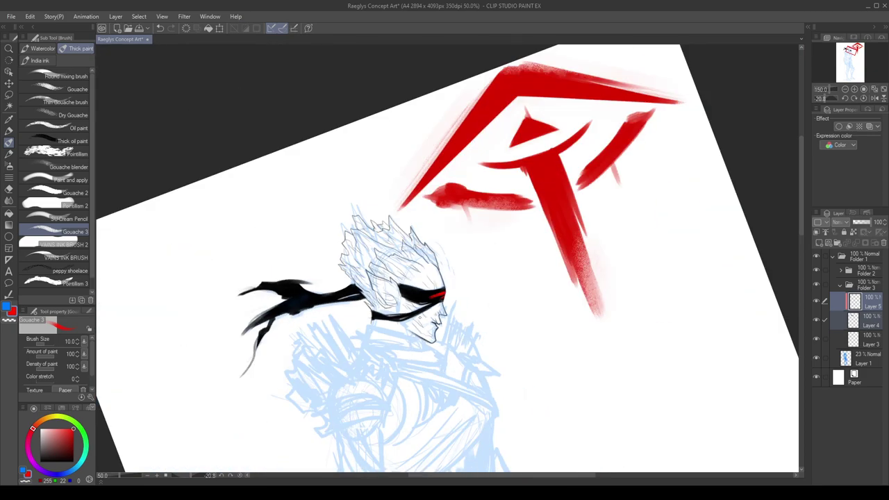
scroll(440, 308, "up", 2)
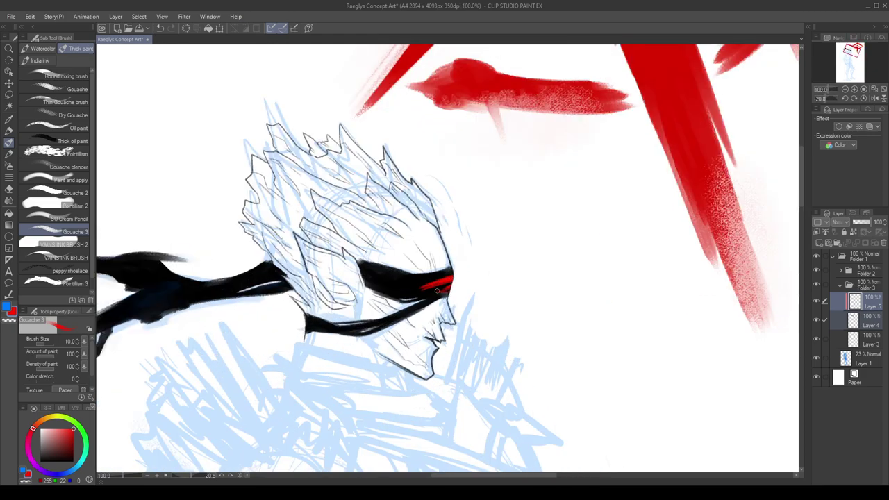
scroll(449, 293, "down", 2)
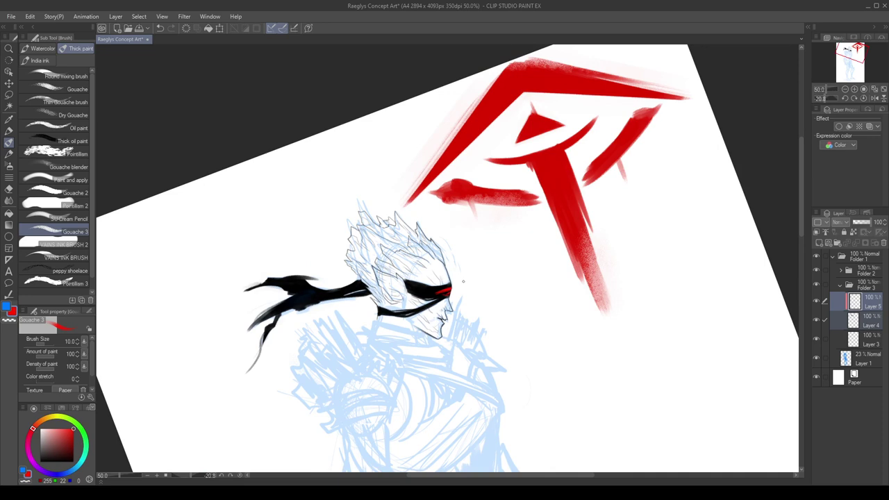
Reset the canvas rotation to 0 and check the red eye streaks against the whole figure at different zooms.
left_click(875, 98)
left_click(874, 97)
left_click(865, 98)
scroll(464, 137, "down", 2)
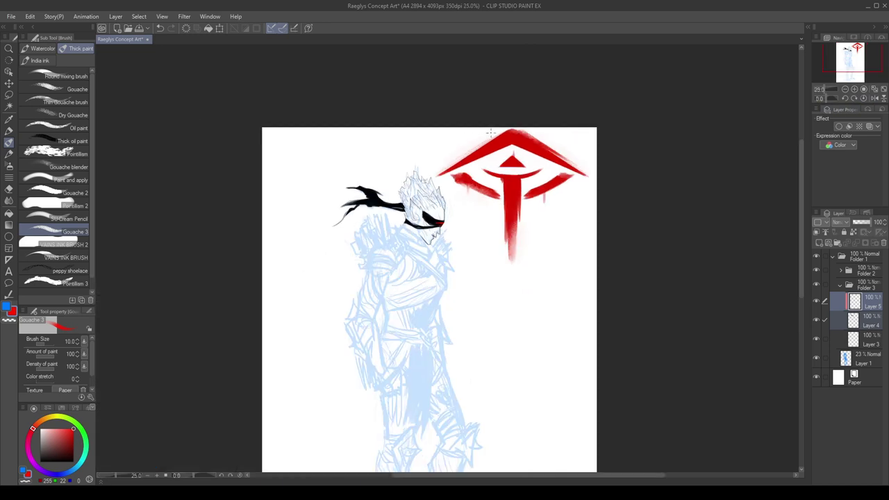
scroll(480, 151, "down", 2)
scroll(476, 150, "up", 3)
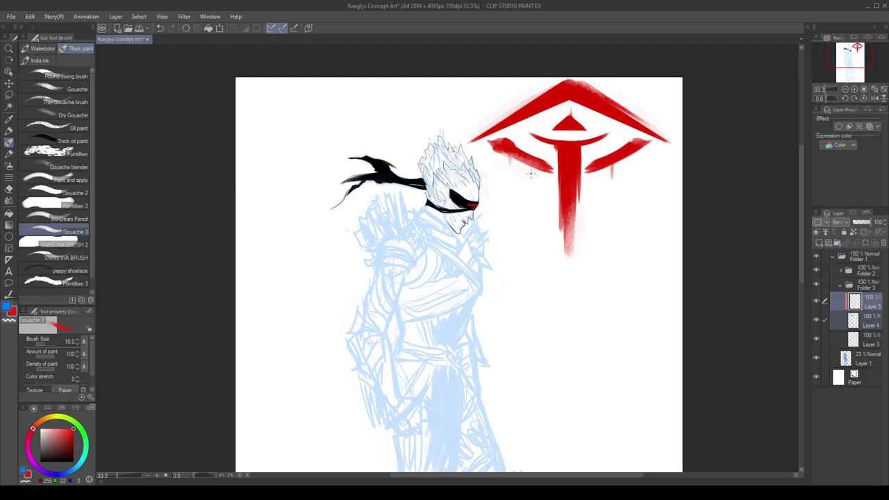
Switch to Layer 3 with the 鉛筆3 pencil at size 10 in near-black, and save the file.
left_click(858, 338)
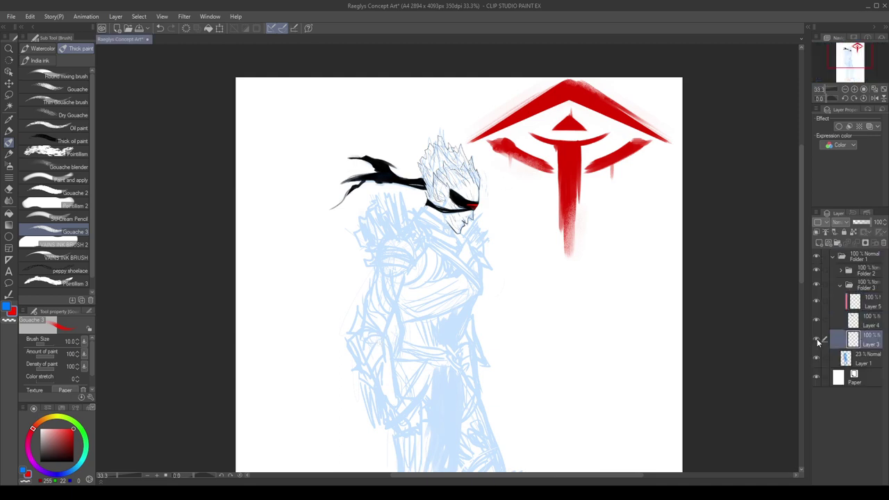
left_click_drag(59, 441, 40, 462)
left_click(7, 306)
left_click(9, 154)
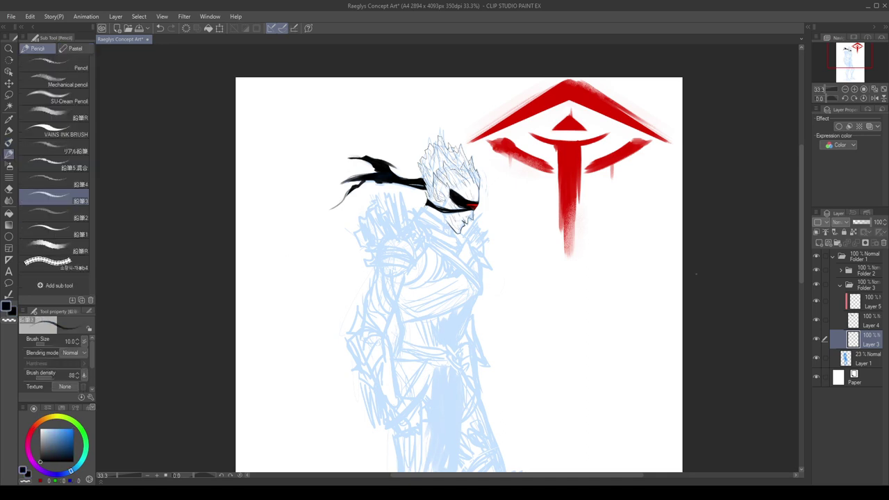
key("ctrl+s")
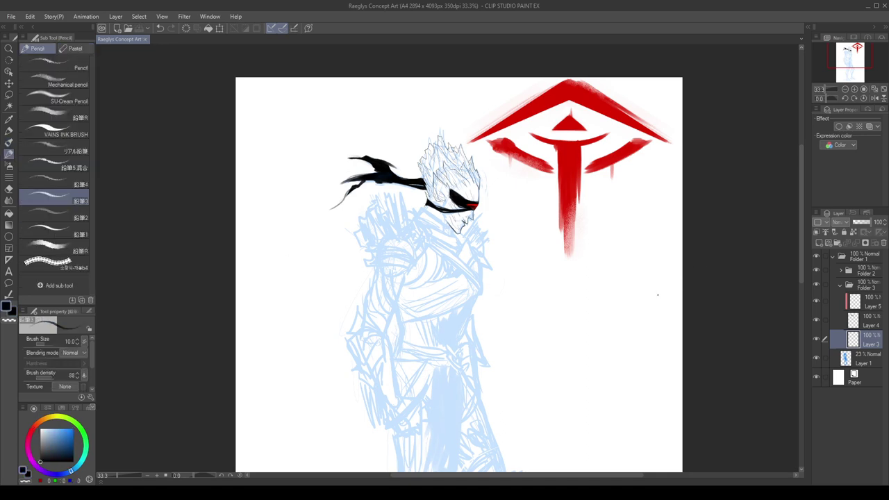
Draw the collar's upper edge from the back of the neck to the jaw, and erase the part that overlaps the jaw.
key("h")
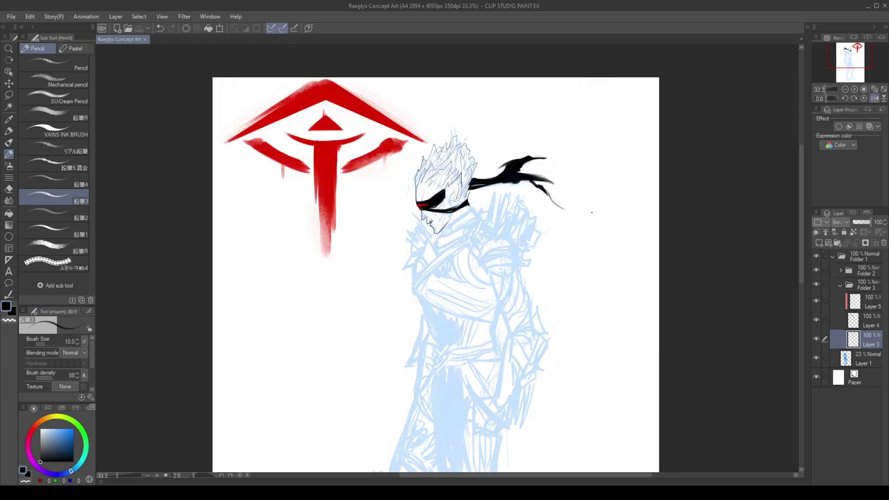
scroll(465, 185, "up", 2)
left_click_drag(477, 237, 436, 266)
key("ctrl+z")
left_click_drag(481, 234, 429, 268)
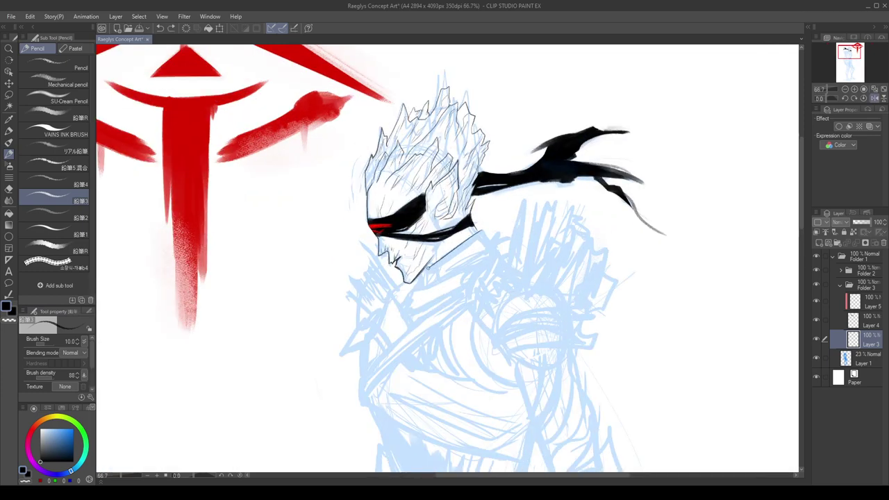
key("h")
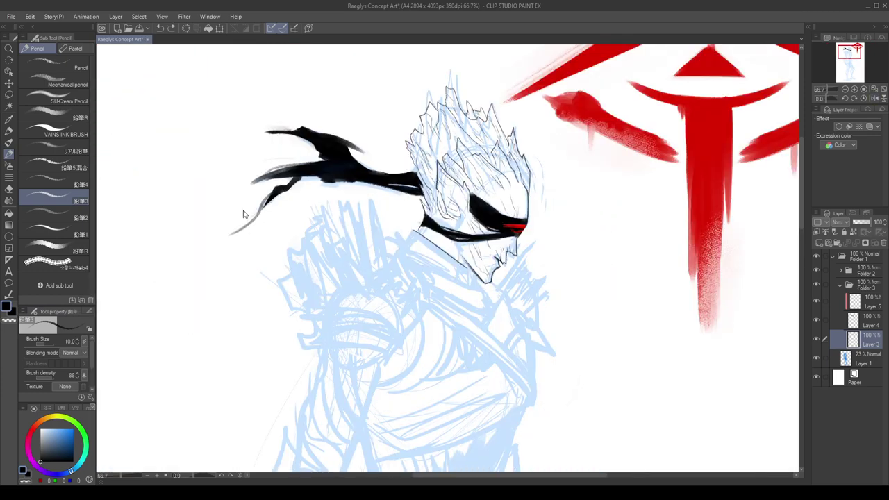
left_click(255, 262)
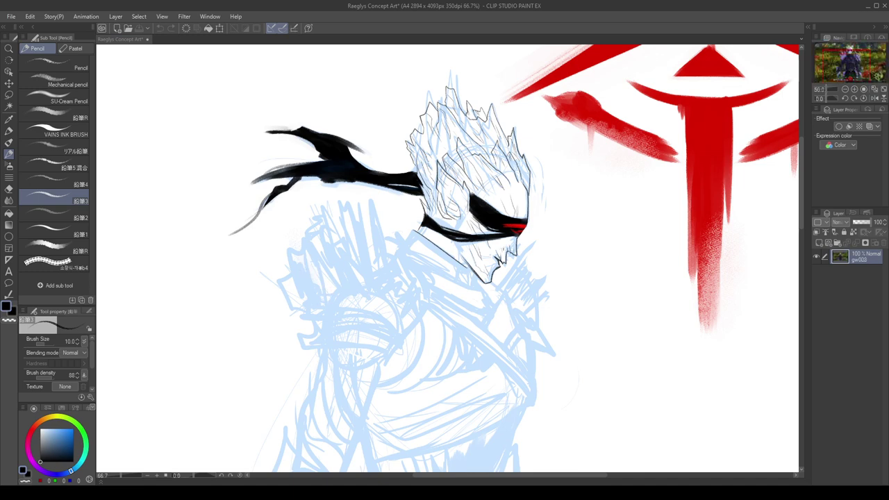
left_click(428, 213)
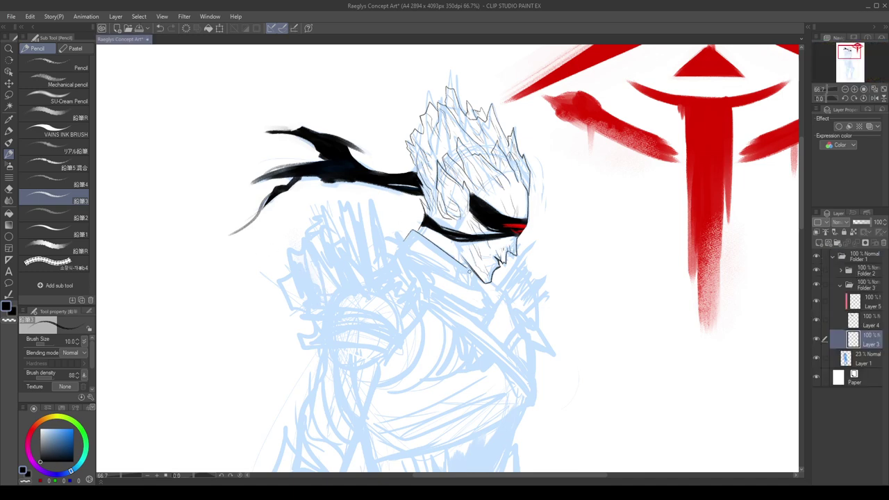
left_click(462, 265, "alt")
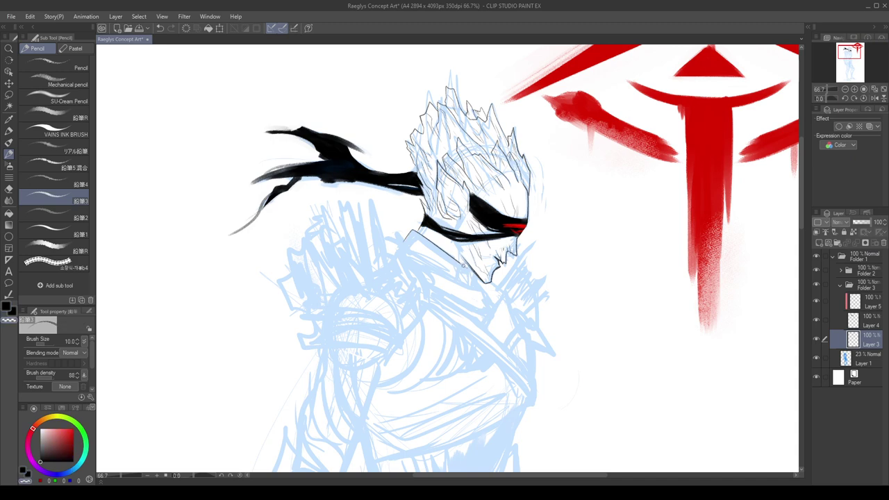
scroll(462, 266, "up", 3)
key("c")
Draw a narrow pair of seam lines down from the collar's upper edge beside the jaw, undoing the strokes that miss.
left_click_drag(450, 257, 440, 292)
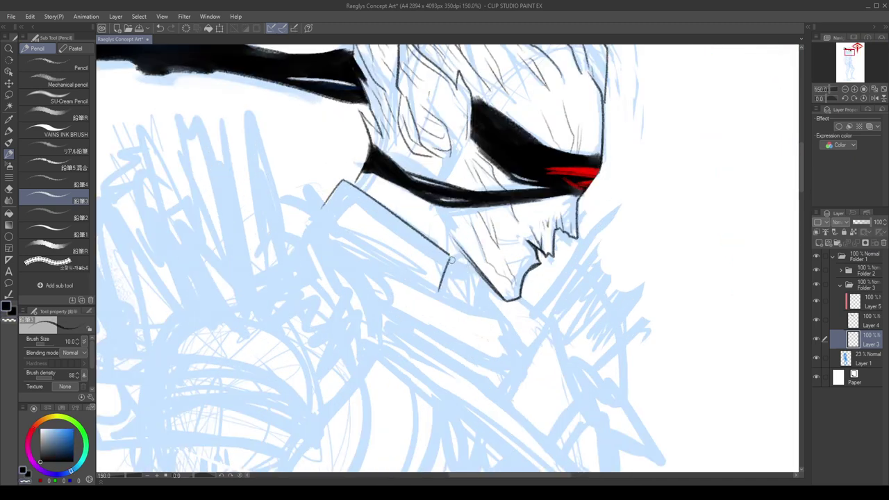
key("ctrl+z")
mouse_move(452, 255)
left_mouse_down()
mouse_move(439, 282)
mouse_move(452, 255)
mouse_move(478, 270)
mouse_move(485, 311)
left_mouse_up()
key("ctrl+z")
key("ctrl+z")
key("ctrl+z")
scroll(485, 311, "down", 3)
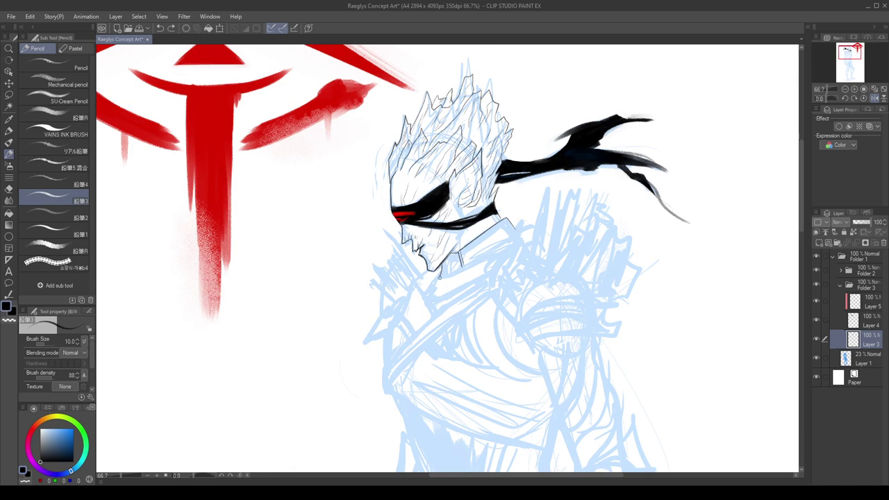
Draw the collar's curved lower edge under the chin and add small detail marks inside the seam strip.
left_click_drag(439, 277, 485, 256)
scroll(484, 252, "up", 3)
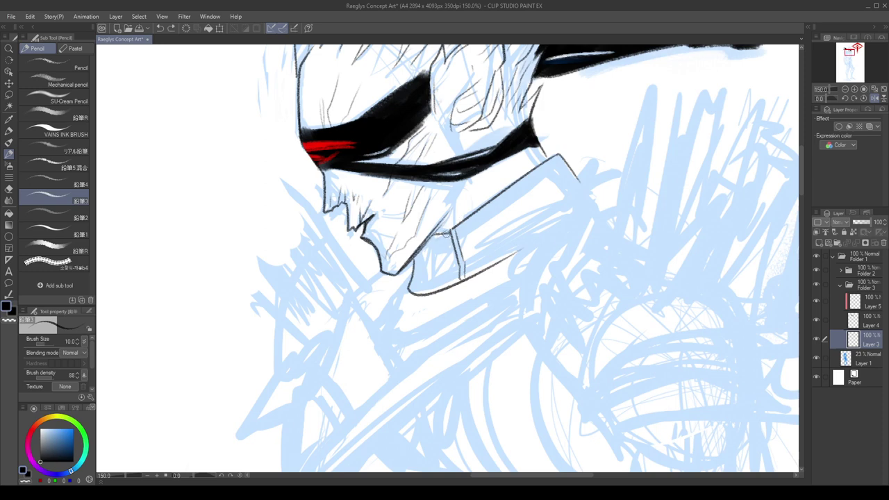
mouse_move(448, 233)
left_mouse_down()
mouse_move(453, 281)
mouse_move(458, 271)
left_mouse_up()
left_click_drag(456, 277, 459, 279)
key("h")
scroll(452, 255, "down", 3)
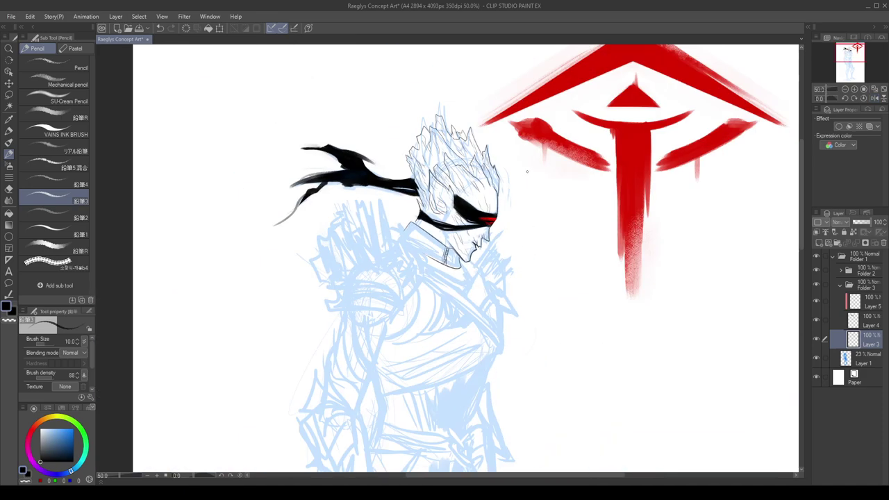
scroll(526, 171, "down", 1)
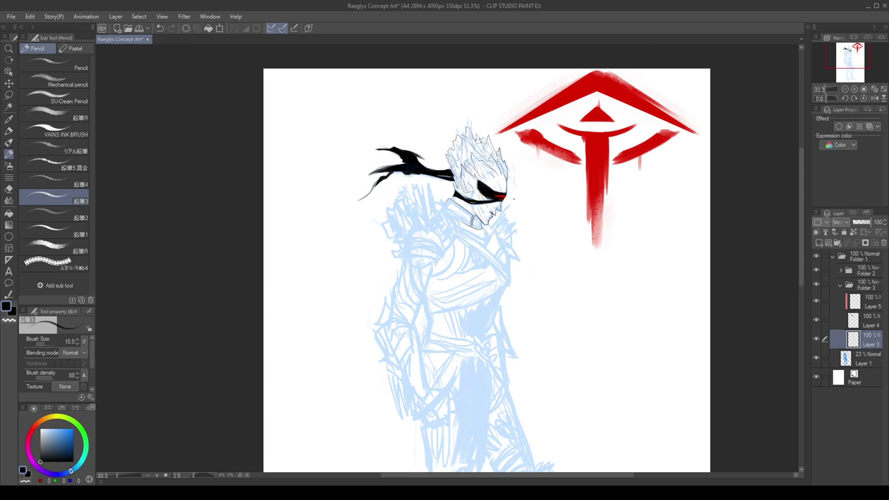
Outline the pointed collar flap on the front of the chest with a double trim line, and extend its front edge downward.
scroll(514, 199, "up", 1)
key("h")
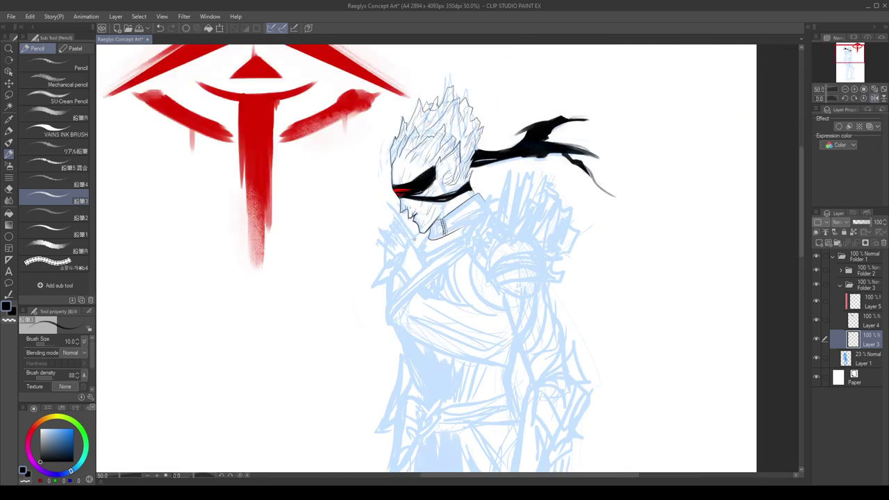
scroll(420, 228, "up", 1)
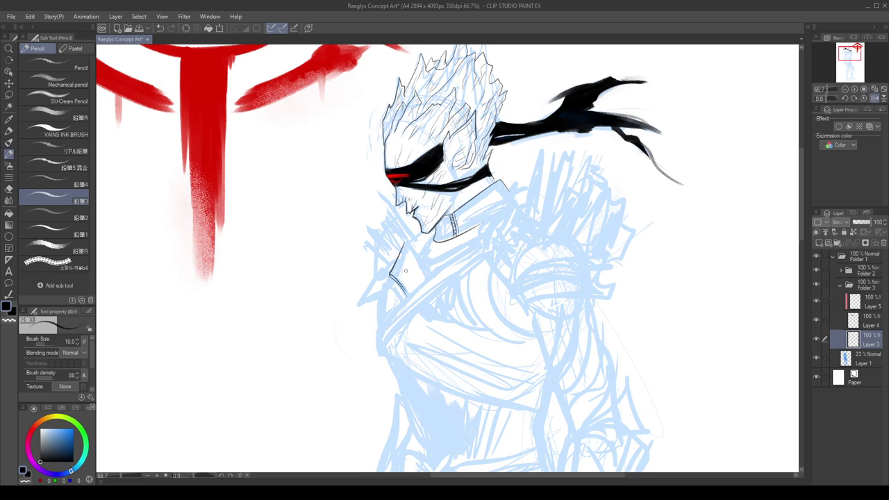
key("ctrl+z")
left_click_drag(406, 243, 426, 275)
key("ctrl+z")
mouse_move(406, 242)
left_mouse_down()
mouse_move(425, 275)
mouse_move(381, 315)
left_mouse_up()
key("ctrl+z")
key("h")
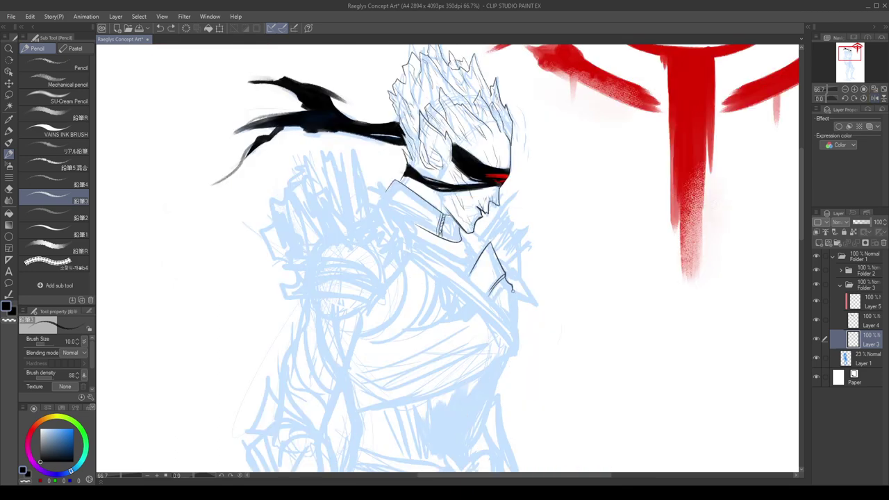
left_click_drag(512, 288, 515, 316)
key("ctrl+minus")
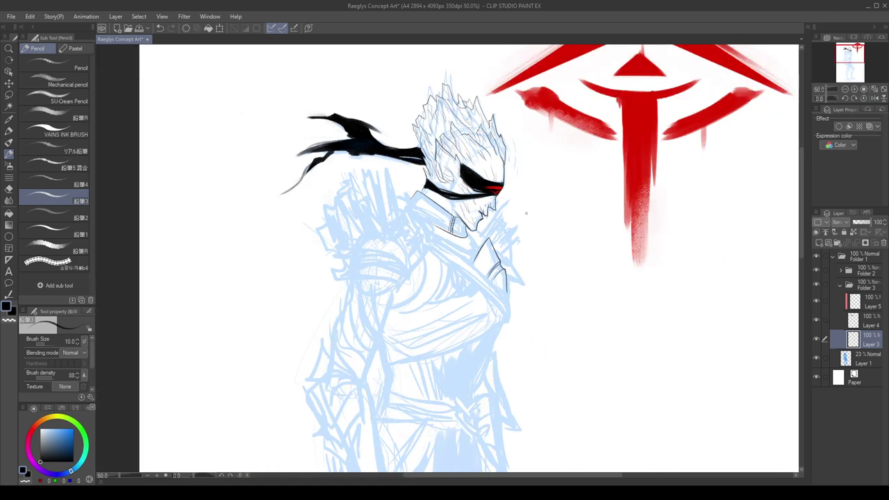
Draw the diagonal upper edge of the chest band from the front tip below the collar flap up toward the shoulder.
key("h")
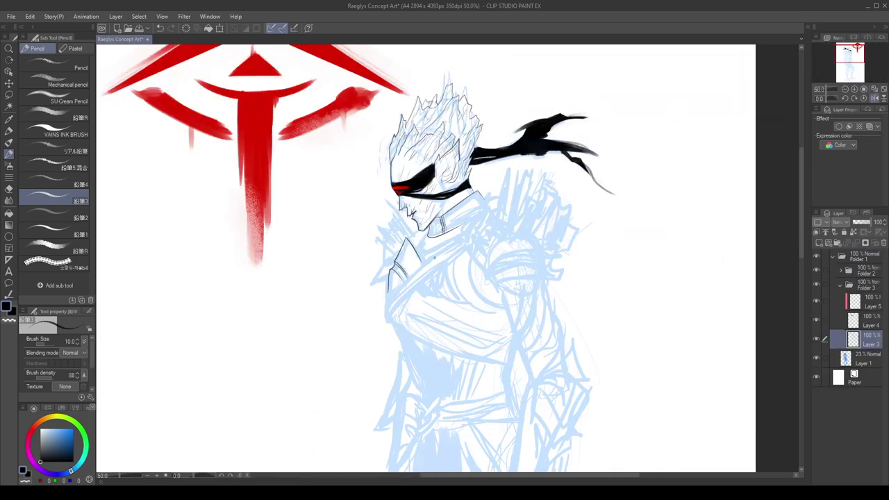
scroll(405, 252, "up", 1)
left_click_drag(382, 309, 493, 229)
key("ctrl+z")
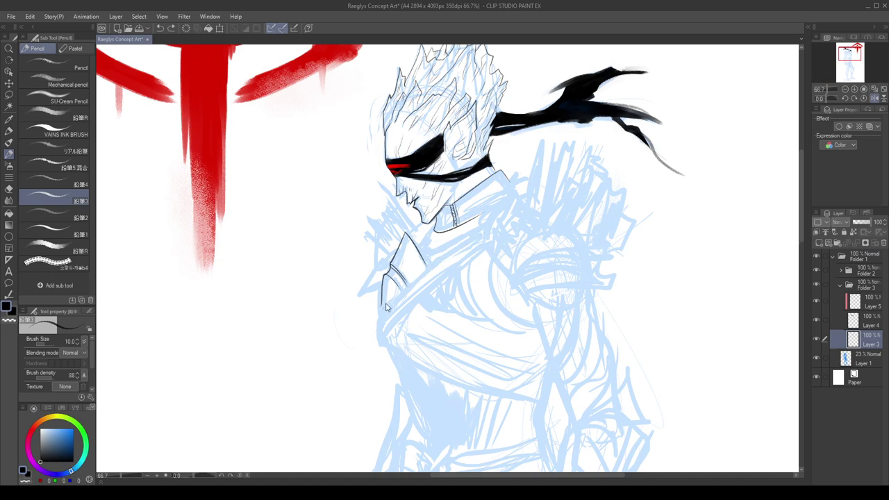
left_click_drag(379, 313, 477, 237)
left_click_drag(379, 313, 385, 348)
key("ctrl+z")
key("h")
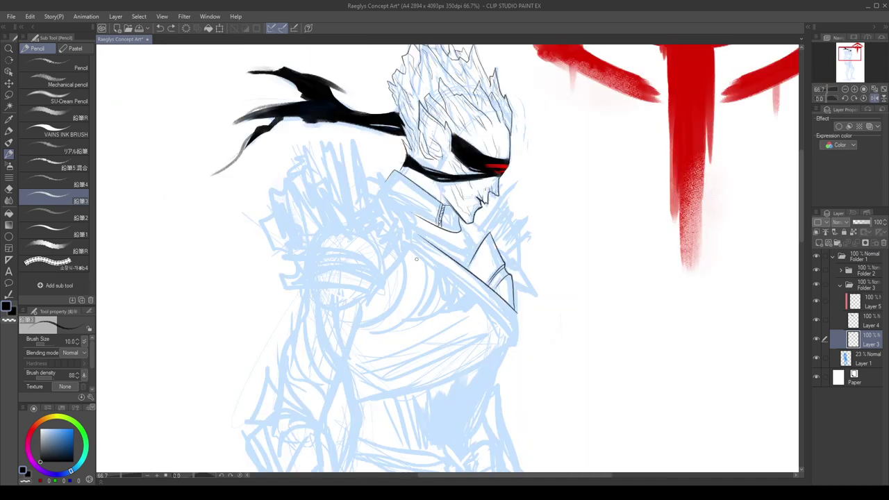
Draw a close pair of parallel diagonal lines below the chest band's upper edge, undoing the strokes that miss.
left_click_drag(415, 244, 516, 329)
key("ctrl+z")
key("ctrl+z")
key("h")
left_click_drag(380, 332, 487, 246)
key("ctrl+z")
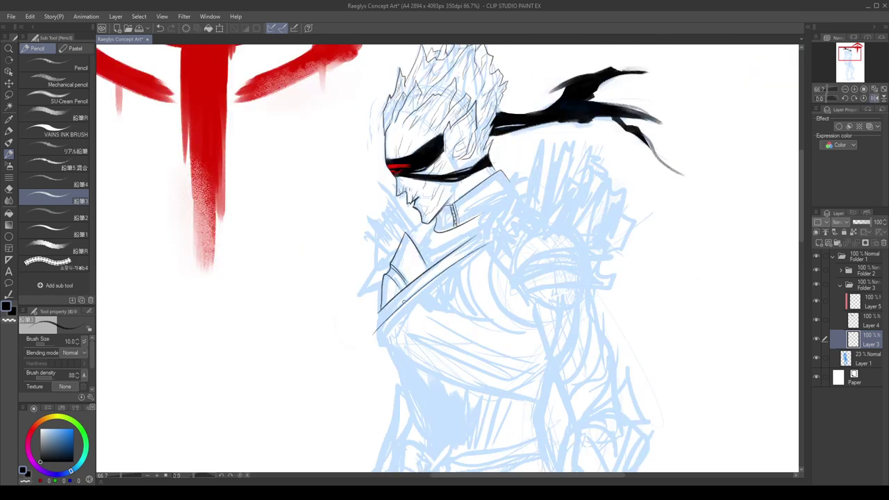
key("ctrl+z")
left_click_drag(377, 336, 479, 252)
key("ctrl+z")
key("ctrl+z")
scroll(378, 317, "up", 2)
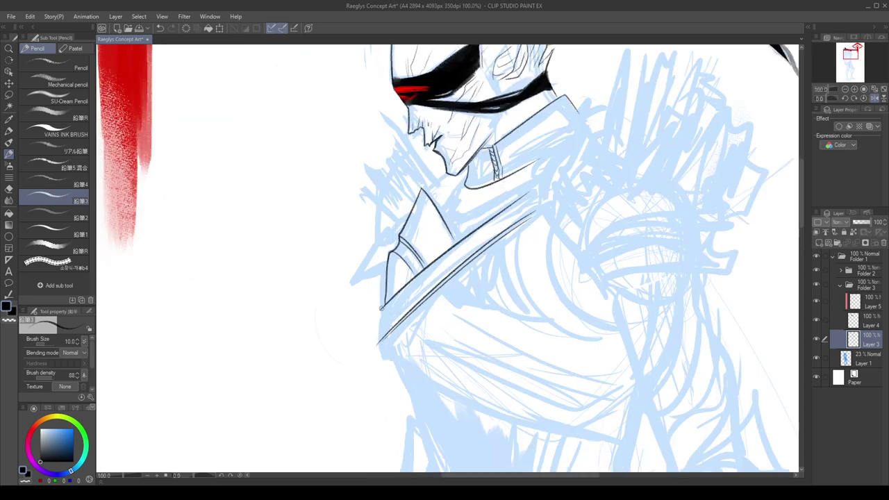
Close the chest band's front end with a short line and draw another diagonal edge beneath the paired lines.
key("c")
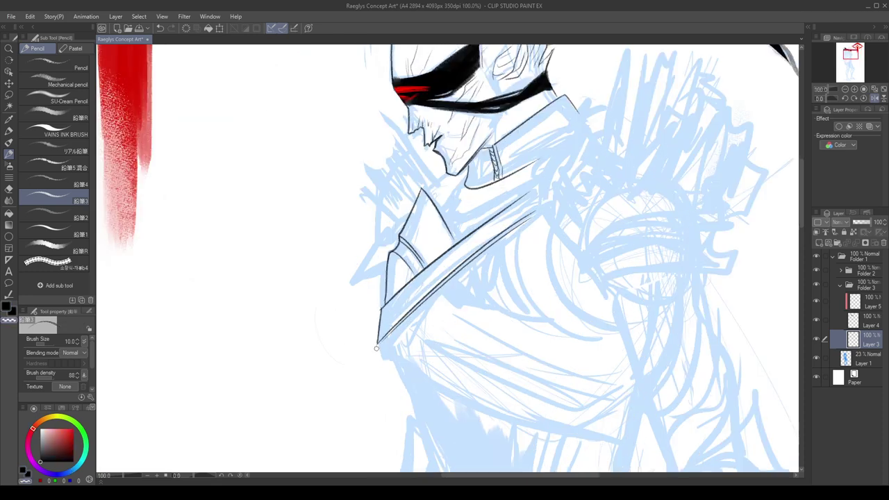
left_click(384, 324, "alt")
key("h")
scroll(400, 278, "down", 2)
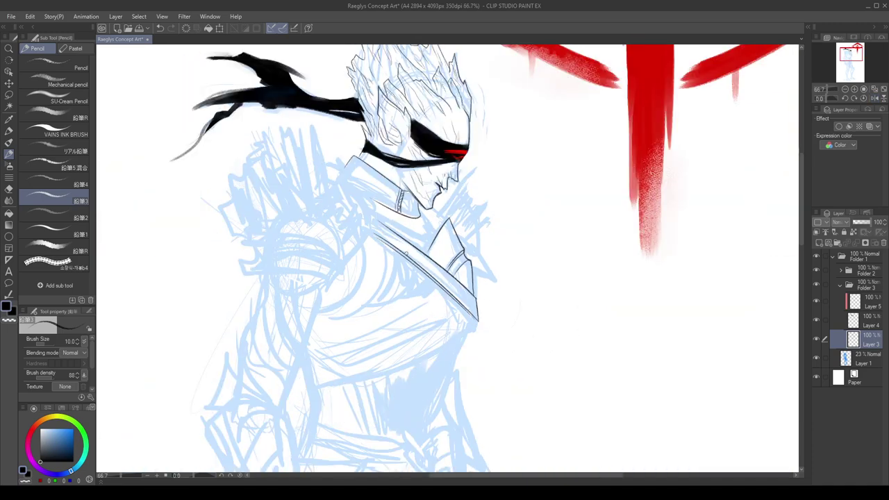
key("h")
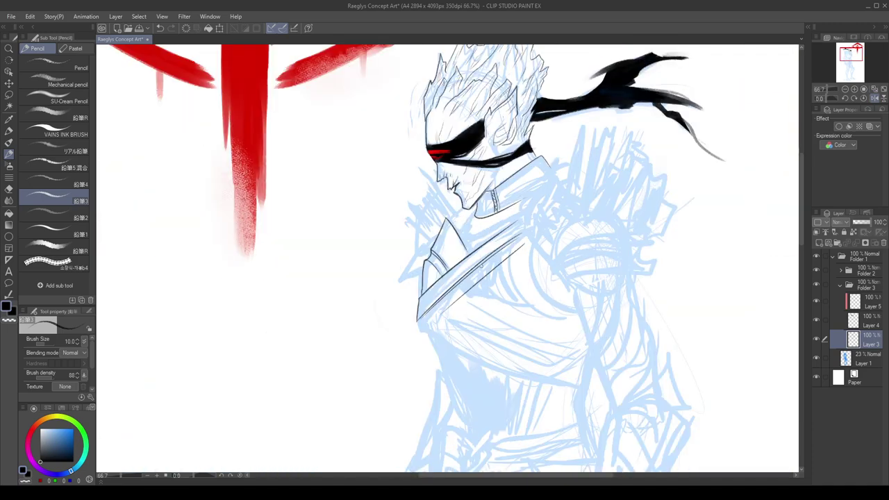
left_click_drag(530, 240, 429, 319)
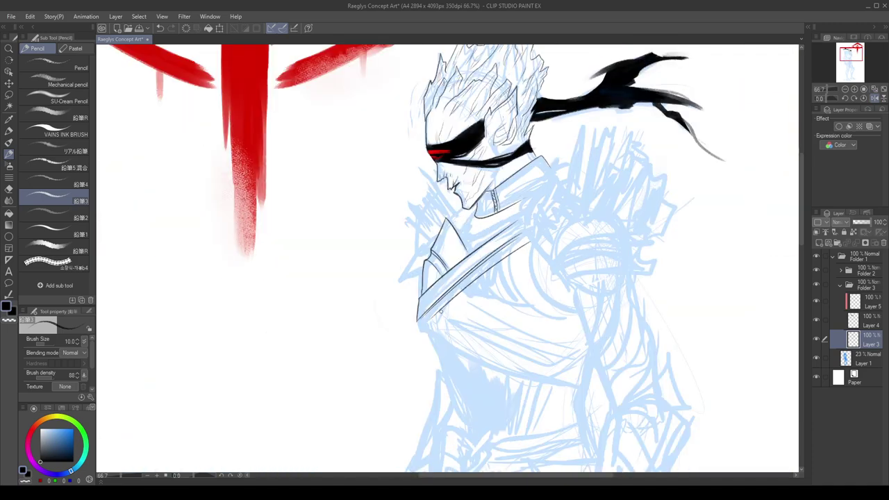
key("h")
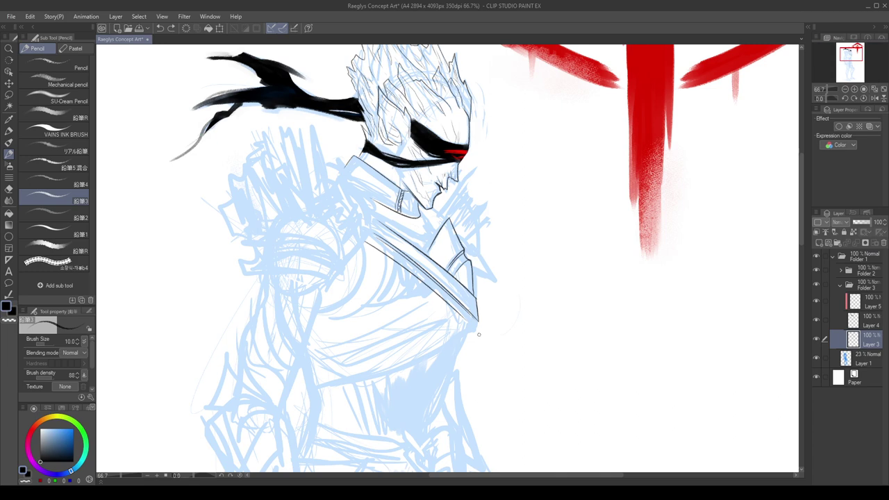
Extend the underside of the chest band into a pointed, double-lined tip at the front of the torso, cleaning up overlapping line.
scroll(479, 334, "up", 1)
key("x")
key("c")
mouse_move(453, 303)
left_mouse_down()
mouse_move(455, 324)
mouse_move(467, 327)
mouse_move(474, 307)
mouse_move(473, 318)
mouse_move(459, 320)
mouse_move(441, 295)
mouse_move(460, 306)
mouse_move(461, 314)
mouse_move(441, 291)
mouse_move(462, 320)
mouse_move(470, 277)
left_mouse_up()
key("c")
key("ctrl+z")
left_click(460, 315, "alt")
key("c")
key("h")
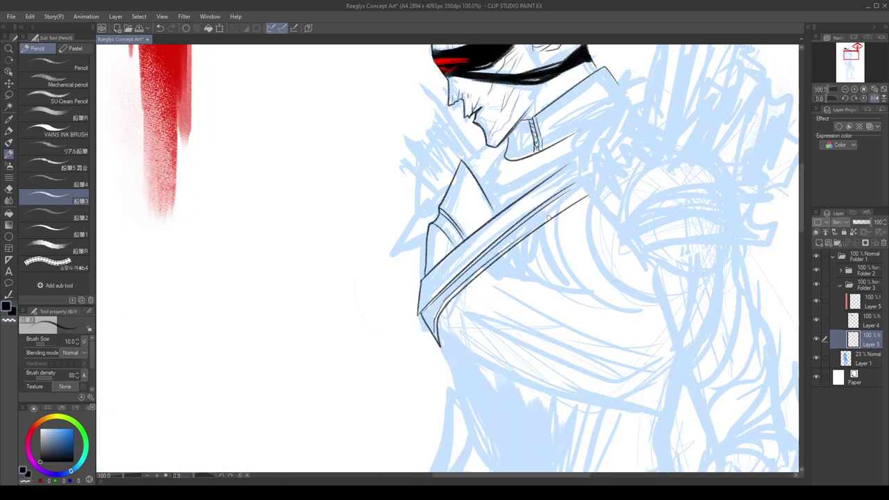
Draw the front neckline under the chin and a double fold line from the collar flap toward the shoulder.
scroll(539, 220, "down", 2)
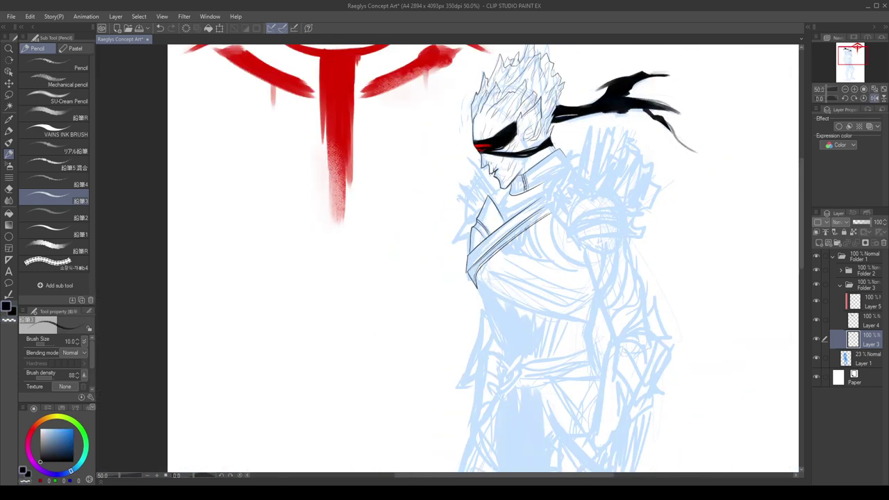
key("h")
scroll(501, 236, "down", 1)
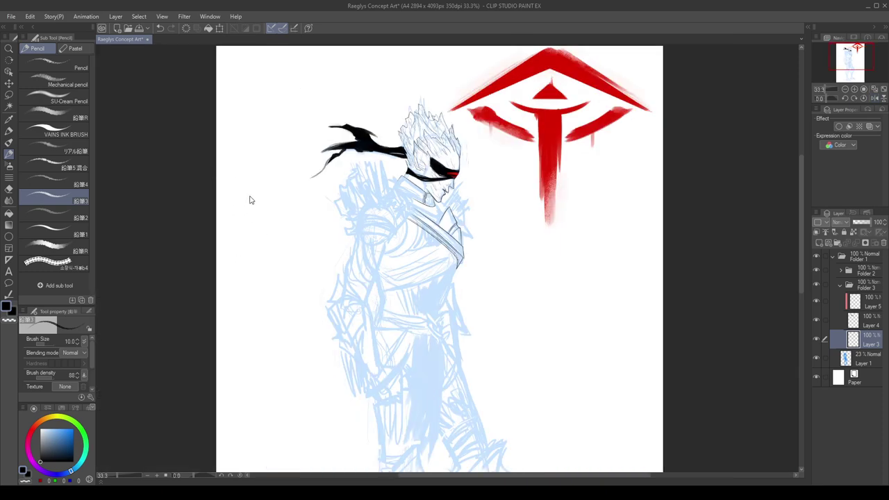
scroll(417, 205, "up", 2)
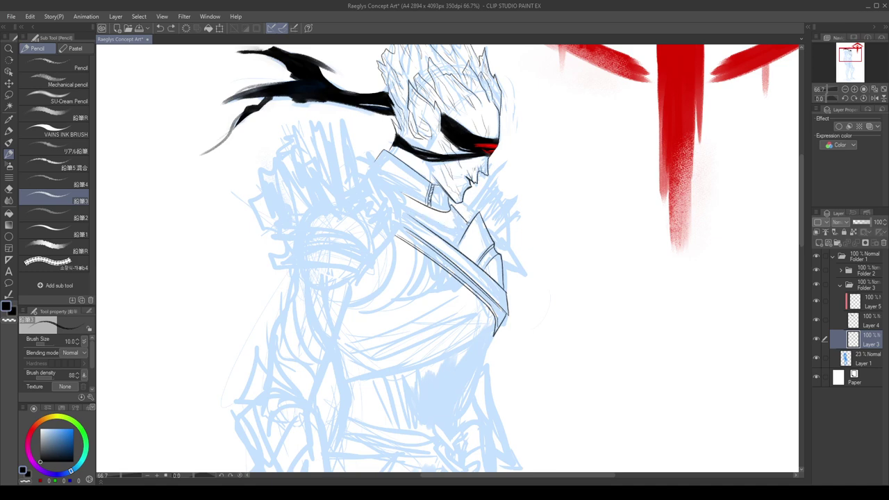
left_click_drag(460, 231, 411, 211)
key("ctrl+z")
key("h")
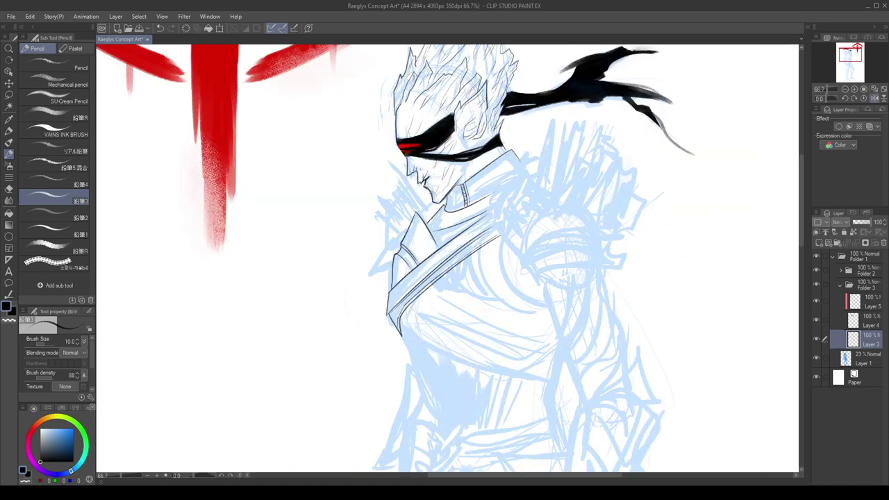
scroll(460, 223, "up", 2)
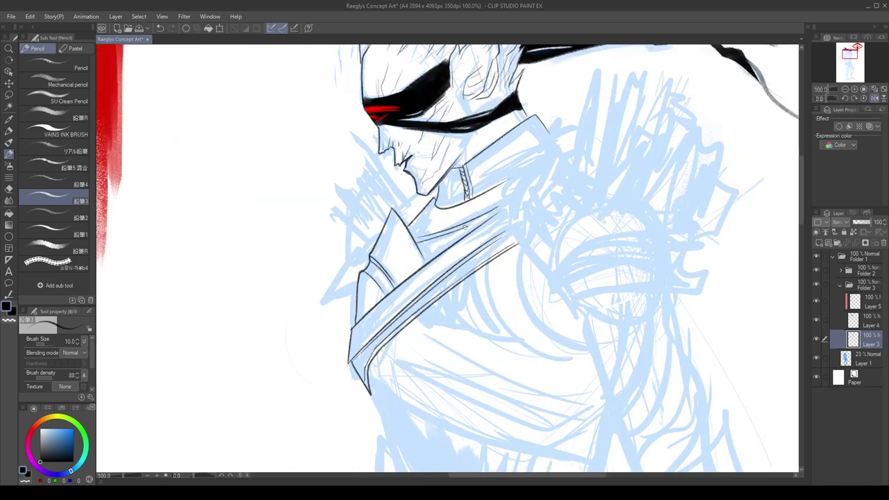
scroll(464, 227, "down", 2)
key("h")
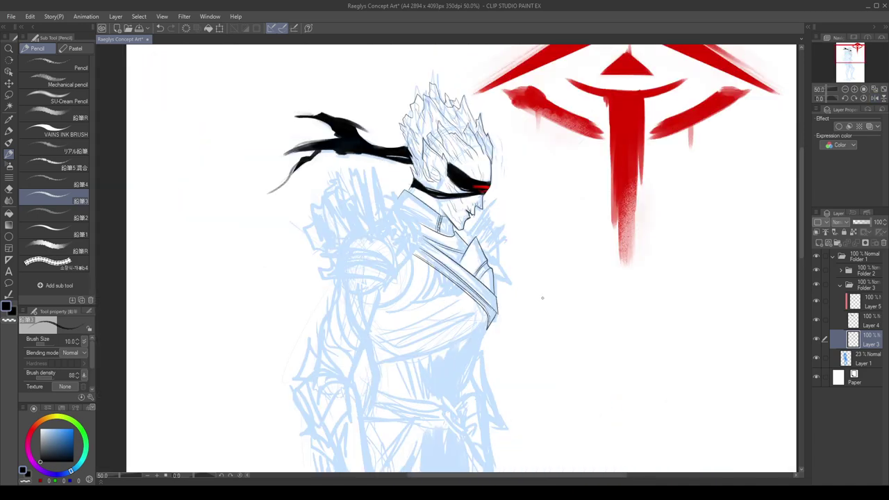
Outline a sharp triangular point jutting forward from behind the collar flap, undoing the strokes that miss.
scroll(505, 231, "up", 1)
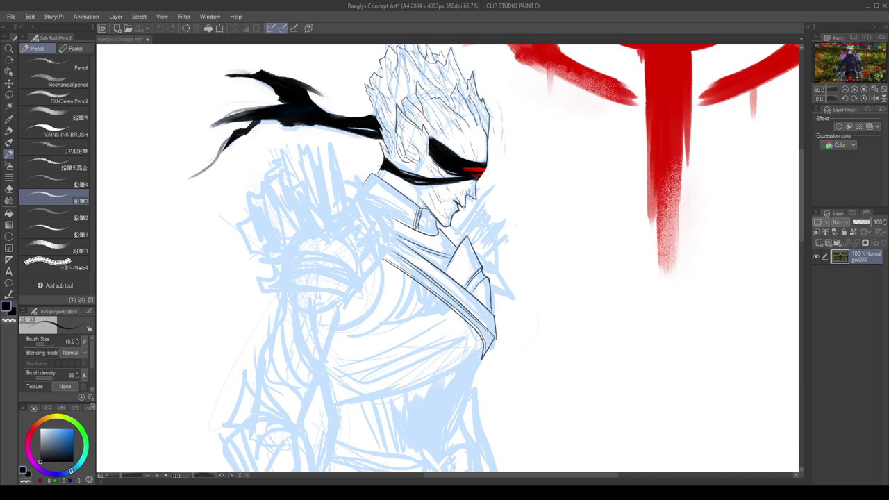
mouse_move(479, 254)
left_mouse_down()
mouse_move(500, 271)
mouse_move(493, 291)
left_mouse_up()
left_click_drag(480, 257, 511, 299)
key("ctrl+z")
key("ctrl+z")
key("ctrl+z")
key("ctrl+z")
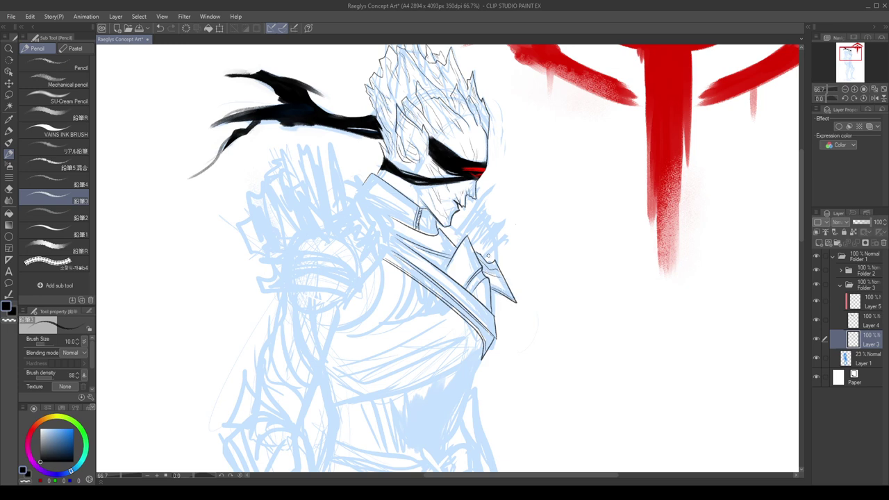
key("ctrl+z")
Draw small jagged shards rising behind the collar flap above the forward point, undoing the strokes that miss.
mouse_move(478, 250)
left_mouse_down()
mouse_move(503, 235)
mouse_move(483, 243)
mouse_move(503, 235)
mouse_move(486, 253)
mouse_move(502, 235)
left_mouse_up()
key("ctrl+z")
key("ctrl+z")
key("ctrl+z")
key("ctrl+z")
mouse_move(488, 258)
left_mouse_down()
mouse_move(501, 248)
mouse_move(485, 229)
mouse_move(474, 252)
left_mouse_up()
key("ctrl+z")
key("ctrl+z")
key("ctrl+z")
Continue the shard cluster up toward the chin with further spiky strokes, undoing the ones that miss.
mouse_move(490, 221)
left_mouse_down()
mouse_move(475, 243)
mouse_move(502, 221)
mouse_move(480, 241)
mouse_move(479, 210)
mouse_move(455, 239)
left_mouse_up()
key("ctrl+z")
key("ctrl+z")
key("ctrl+z")
key("ctrl+z")
key("ctrl+z")
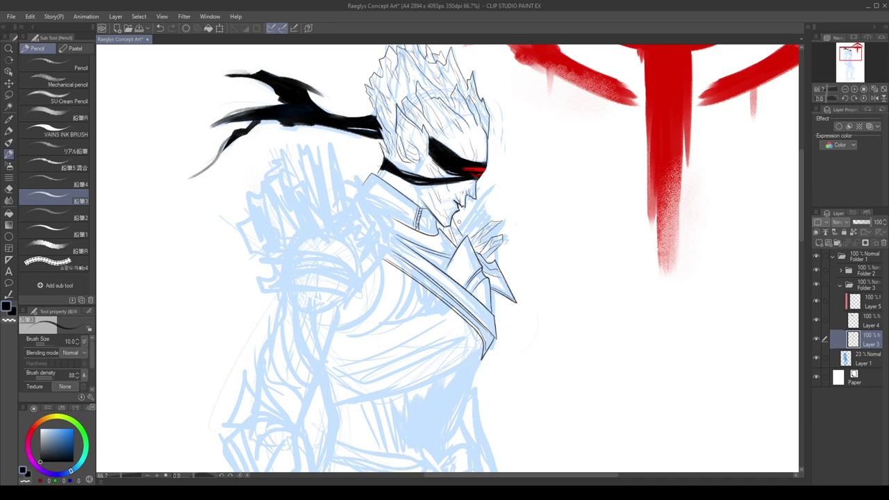
scroll(495, 207, "down", 2)
scroll(503, 155, "up", 2)
mouse_move(458, 282)
left_mouse_down()
mouse_move(493, 237)
mouse_move(471, 279)
left_mouse_up()
key("ctrl+z")
key("ctrl+z")
key("ctrl+z")
key("ctrl+z")
key("ctrl+z")
key("ctrl+z")
key("ctrl+z")
key("ctrl+z")
key("ctrl+z")
key("ctrl+z")
key("h")
scroll(427, 274, "up", 1)
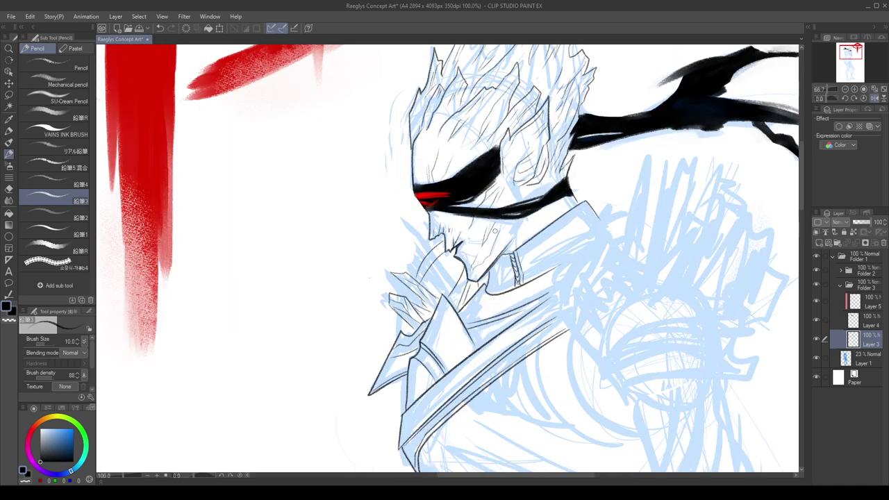
Create a new layer above the line art and draw paired curved lines just in front of the chin.
key("ctrl+shift+n")
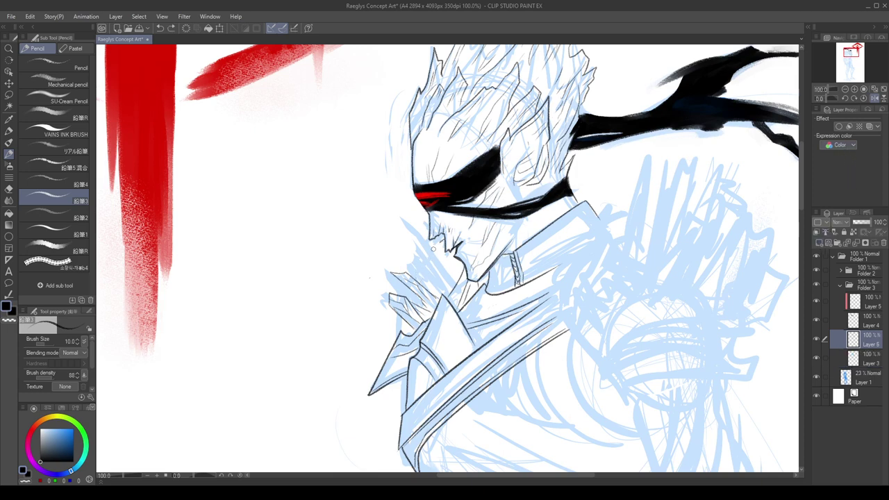
left_click_drag(439, 245, 420, 275)
left_click_drag(445, 251, 425, 282)
key("ctrl+z")
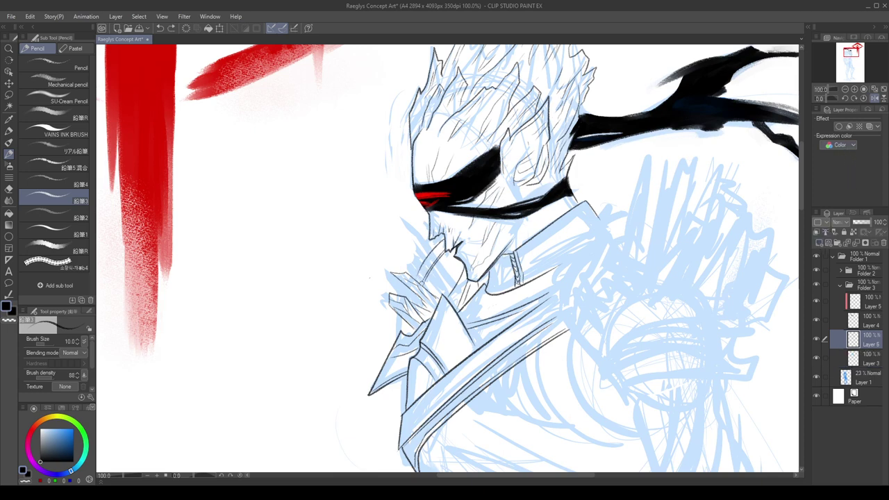
key("h")
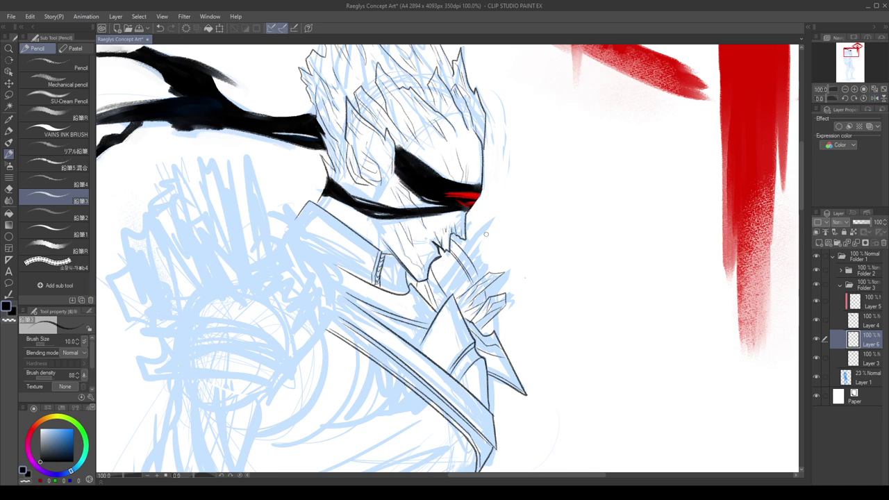
Draw the tall pointed shards in front of the mouth, rising above the existing cluster, undoing the strokes that miss.
left_click_drag(451, 263, 443, 282)
key("ctrl+z")
left_click_drag(483, 234, 470, 247)
mouse_move(479, 235)
left_mouse_down()
mouse_move(466, 251)
mouse_move(494, 217)
mouse_move(470, 246)
left_mouse_up()
key("ctrl+z")
key("ctrl+z")
left_click_drag(483, 220, 478, 227)
mouse_move(446, 257)
left_mouse_down()
mouse_move(440, 273)
mouse_move(491, 231)
mouse_move(479, 261)
mouse_move(449, 292)
left_mouse_up()
key("ctrl+z")
key("ctrl+z")
key("ctrl+z")
key("ctrl+z")
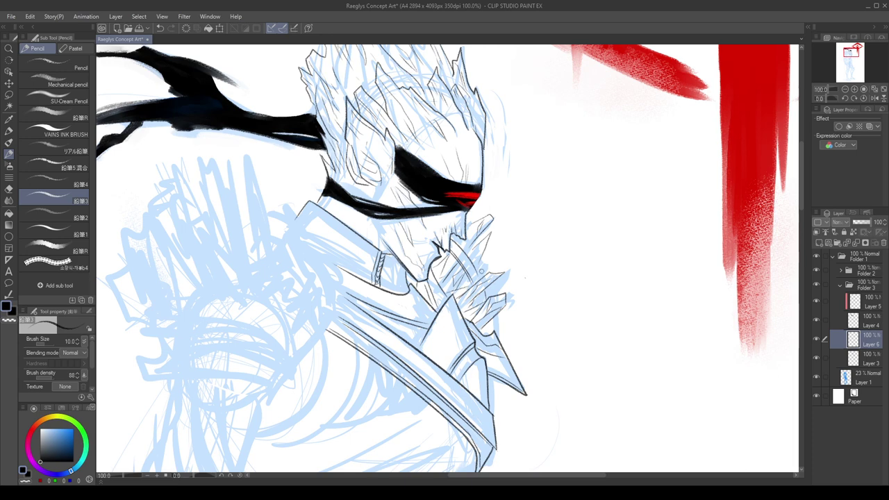
Add short strokes joining the tall shards in front of the mouth to the lower cluster.
left_click_drag(486, 265, 489, 275)
left_click_drag(472, 254, 474, 260)
key("ctrl+z")
scroll(479, 248, "down", 2)
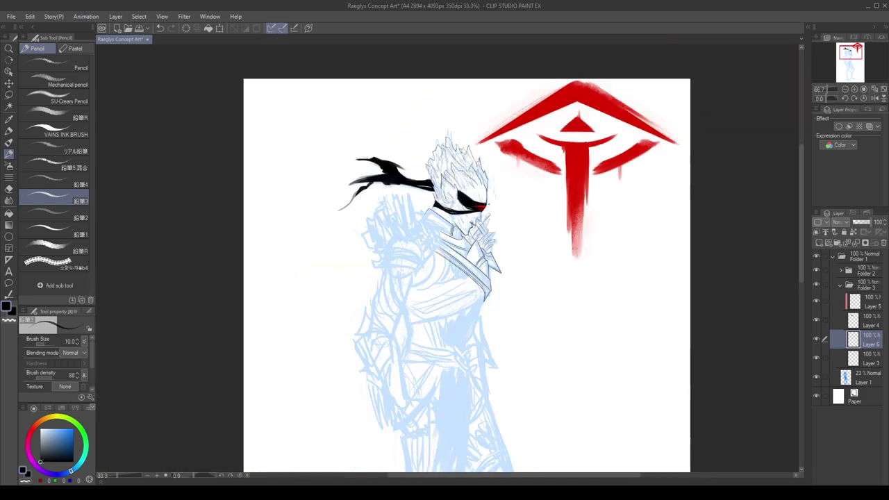
Check the whole figure in mirrored and normal view, and save the drawing.
key("h")
key("h")
scroll(576, 217, "down", 1)
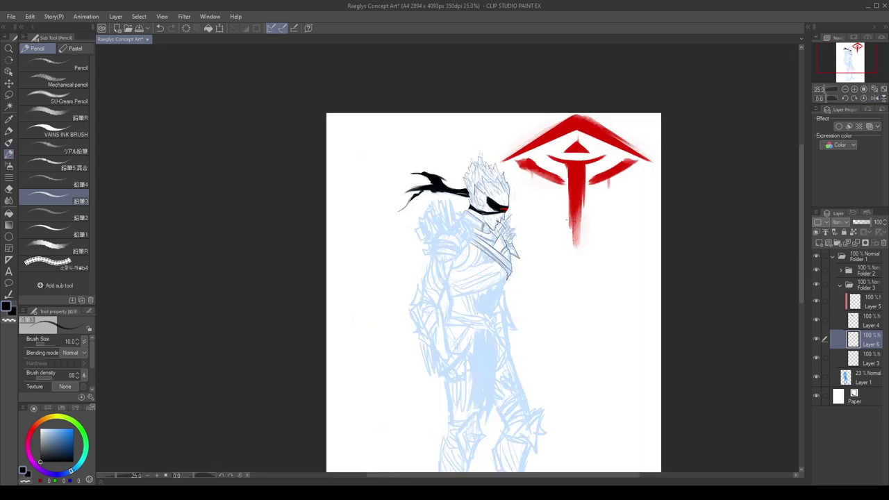
key("ctrl+s")
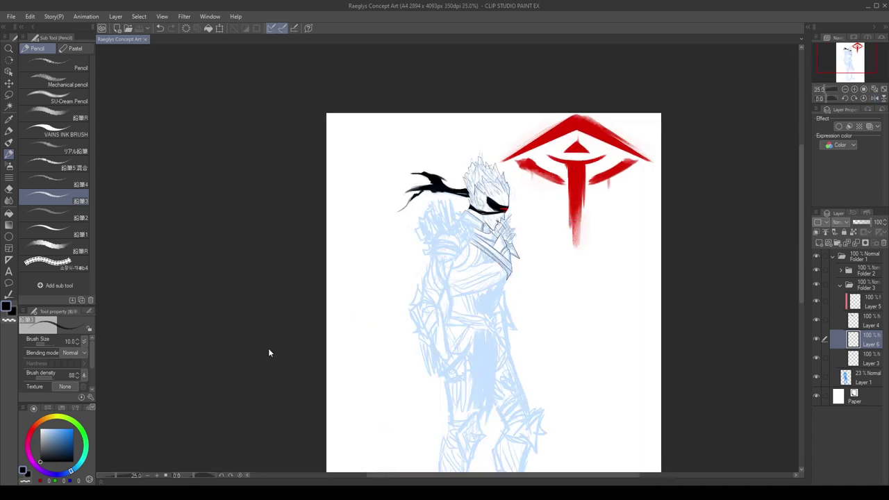
scroll(484, 203, "up", 2)
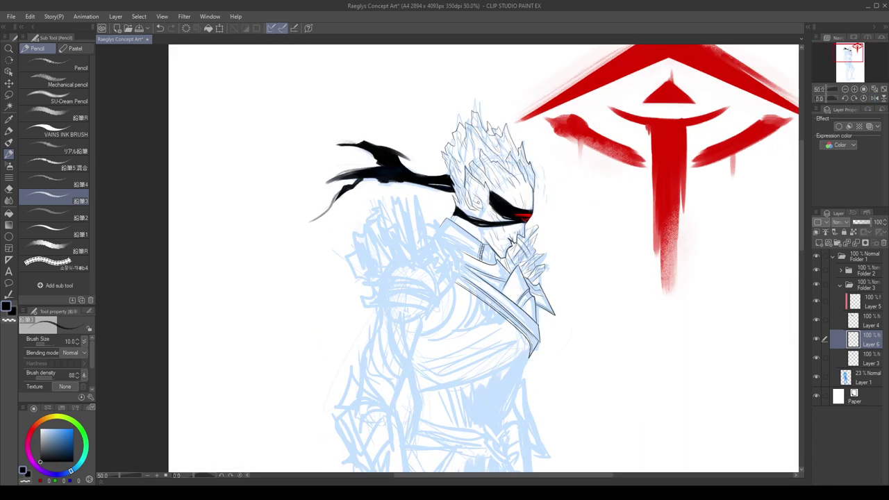
key("h")
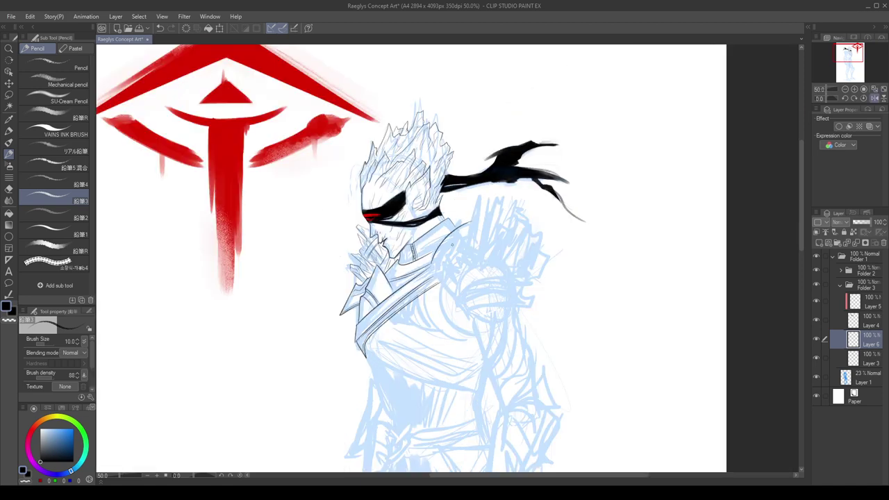
Ink the curved upper edge of the shoulder guard beside the collar and start its front edge across the chest.
scroll(441, 252, "up", 2)
key("ctrl+z")
mouse_move(414, 294)
left_mouse_down()
mouse_move(429, 259)
mouse_move(480, 212)
left_mouse_up()
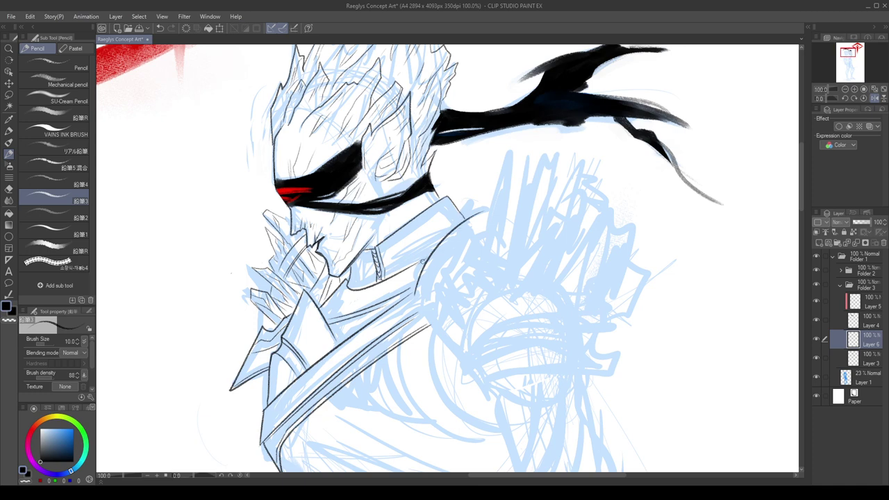
left_click_drag(414, 295, 455, 355)
left_click(874, 98)
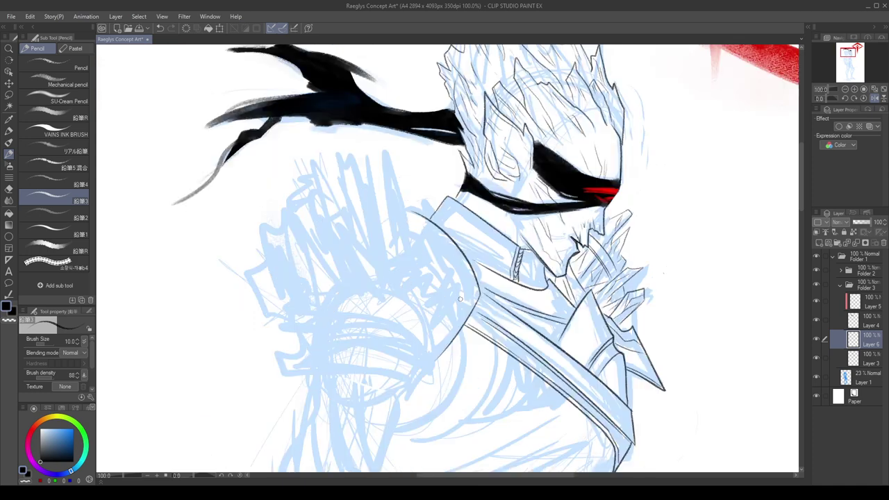
Try redrawing the shoulder guard's front edge down across the chest, consulting the gw008 reference image.
scroll(531, 251, "down", 1)
key("ctrl+z")
left_click_drag(494, 279, 450, 340)
key("ctrl+z")
key("ctrl+z")
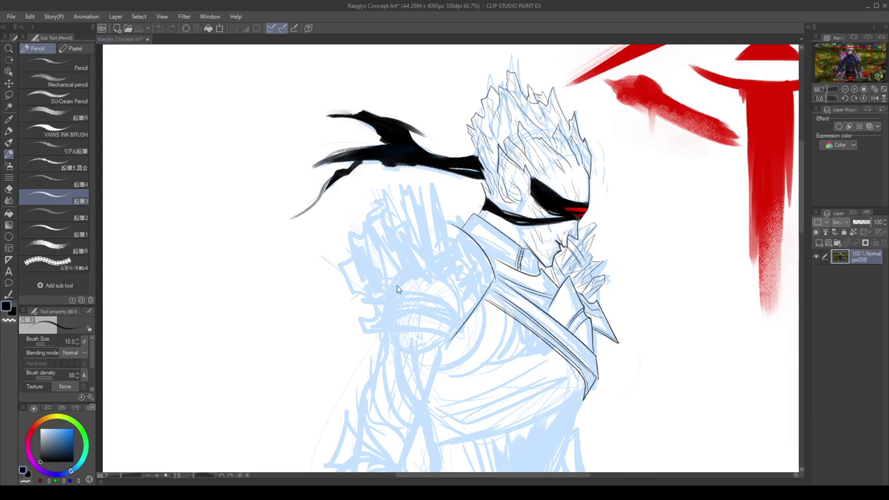
key("ctrl+Tab")
left_click_drag(474, 302, 447, 350)
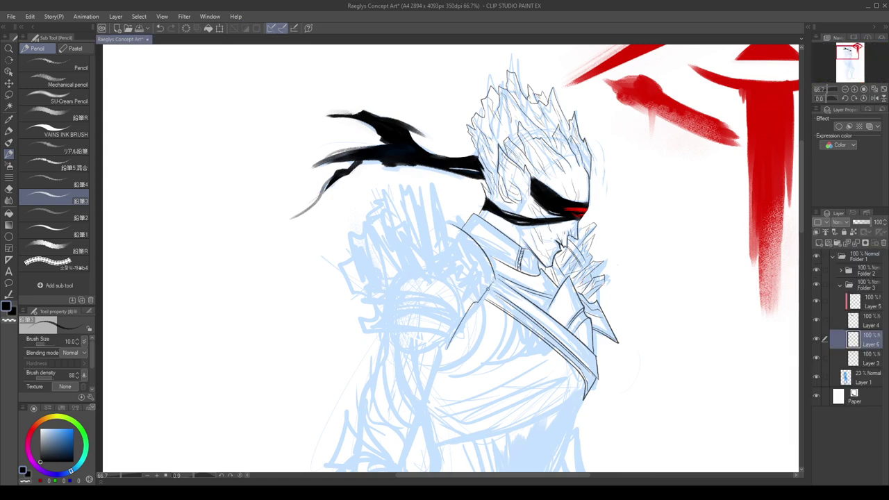
key("ctrl+z")
Ink the shoulder guard's notched front edge and its curved, banded lower rim.
left_click_drag(496, 280, 446, 353)
left_click_drag(374, 304, 363, 328)
key("ctrl+z")
mouse_move(437, 355)
left_mouse_down()
mouse_move(360, 336)
mouse_move(414, 333)
mouse_move(360, 325)
mouse_move(378, 322)
mouse_move(443, 353)
mouse_move(369, 332)
mouse_move(374, 318)
mouse_move(429, 332)
mouse_move(475, 300)
mouse_move(491, 263)
left_mouse_up()
key("ctrl+z")
key("ctrl+z")
key("ctrl+z")
key("ctrl+z")
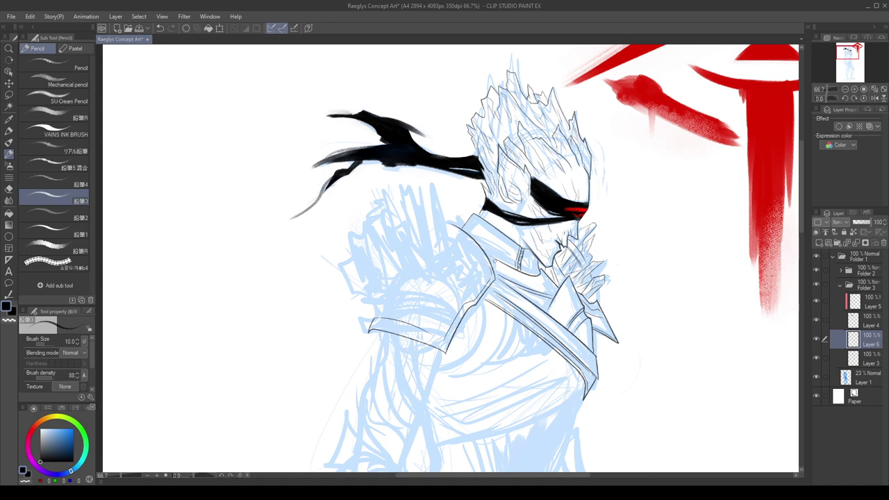
scroll(483, 252, "down", 2)
scroll(485, 233, "up", 2)
key("ctrl+z")
left_click_drag(490, 294, 485, 282)
key("ctrl+z")
key("h")
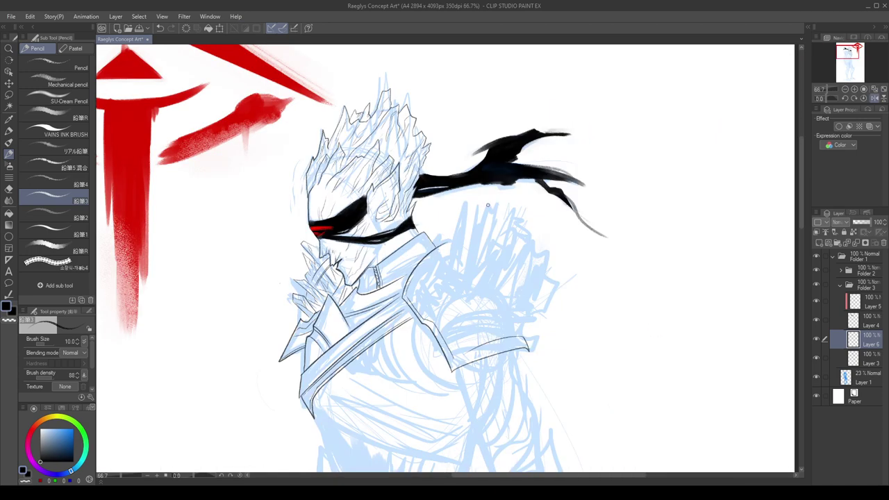
Try inking the lower edge of the chest wrap as one continuous curve ending below the crossed sash.
scroll(485, 206, "down", 1)
key("h")
scroll(572, 254, "down", 1)
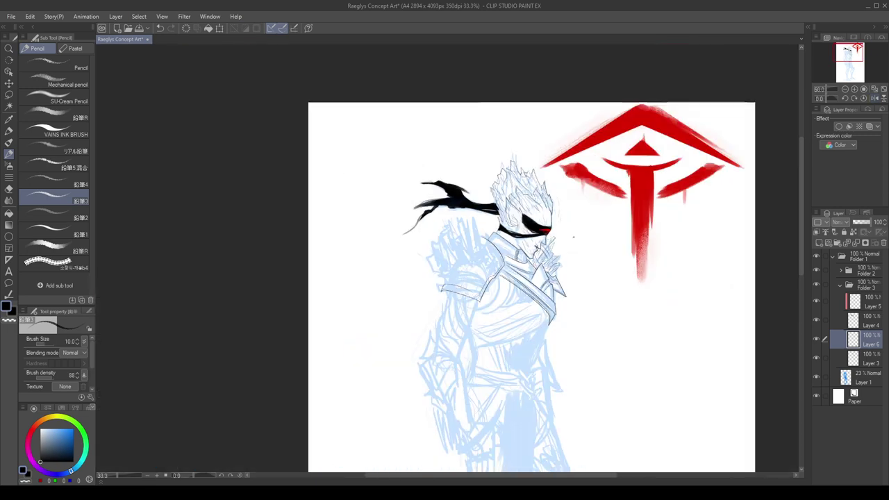
left_click_drag(575, 248, 578, 232)
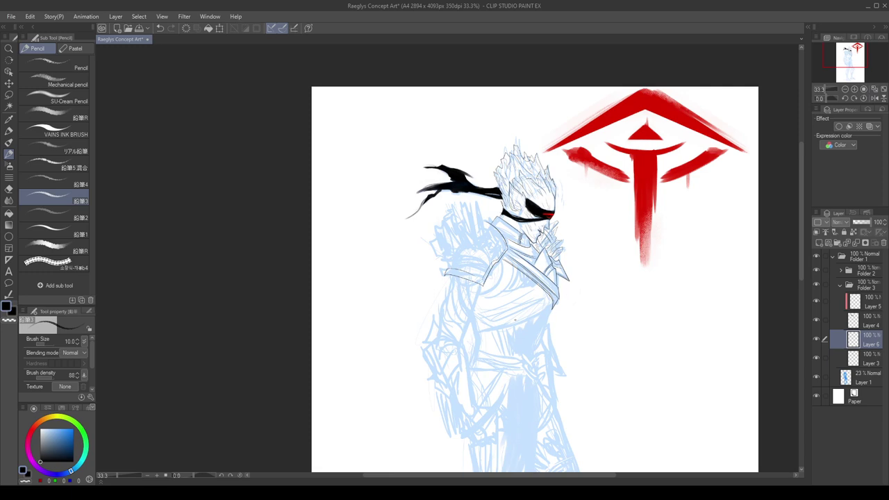
key("ctrl+z")
mouse_move(470, 325)
left_mouse_down()
mouse_move(506, 330)
mouse_move(509, 321)
mouse_move(475, 334)
left_mouse_up()
key("ctrl+z")
left_click_drag(475, 334, 552, 304)
scroll(549, 306, "up", 2)
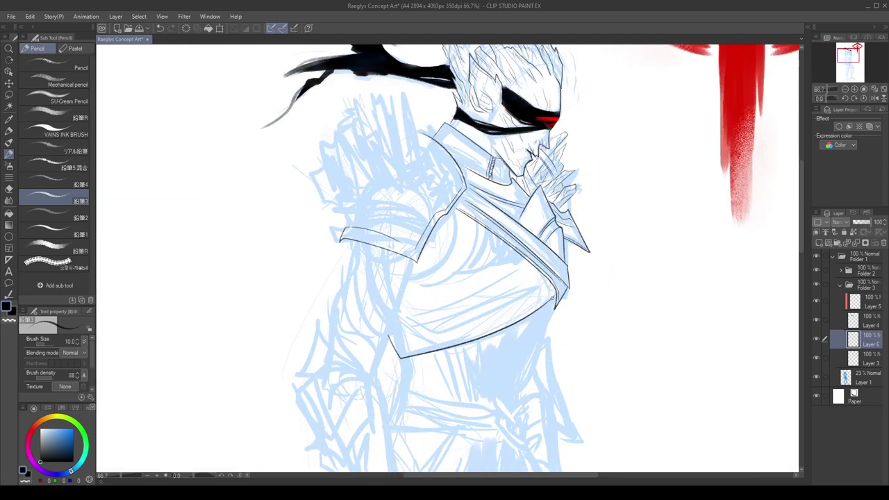
Replace the curved chest wrap edge with an angled front corner just below the crossed sash.
key("ctrl+z")
key("ctrl+z")
mouse_move(554, 305)
left_mouse_down()
mouse_move(420, 355)
mouse_move(486, 343)
mouse_move(553, 306)
mouse_move(534, 325)
mouse_move(456, 343)
left_mouse_up()
key("ctrl+z")
key("ctrl+z")
key("ctrl+z")
key("ctrl+z")
Ink the chest wrap's lower hem as a nearly straight, doubled line from the front corner to the back.
key("h")
left_click_drag(395, 333, 489, 353)
key("ctrl+z")
key("ctrl+z")
key("ctrl+z")
left_click_drag(427, 340, 495, 355)
key("ctrl+z")
key("ctrl+z")
mouse_move(439, 344)
left_mouse_down()
mouse_move(496, 356)
mouse_move(394, 345)
mouse_move(393, 334)
left_mouse_up()
Ink a jagged, torn back edge on the chest wrap beneath the arm.
key("h")
key("ctrl+z")
key("ctrl+z")
key("ctrl+z")
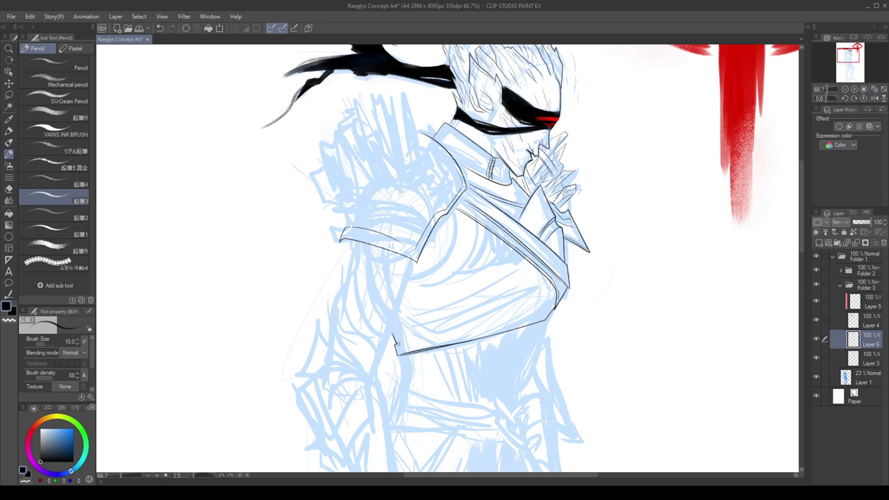
key("ctrl+z")
key("h")
scroll(531, 252, "down", 1)
key("h")
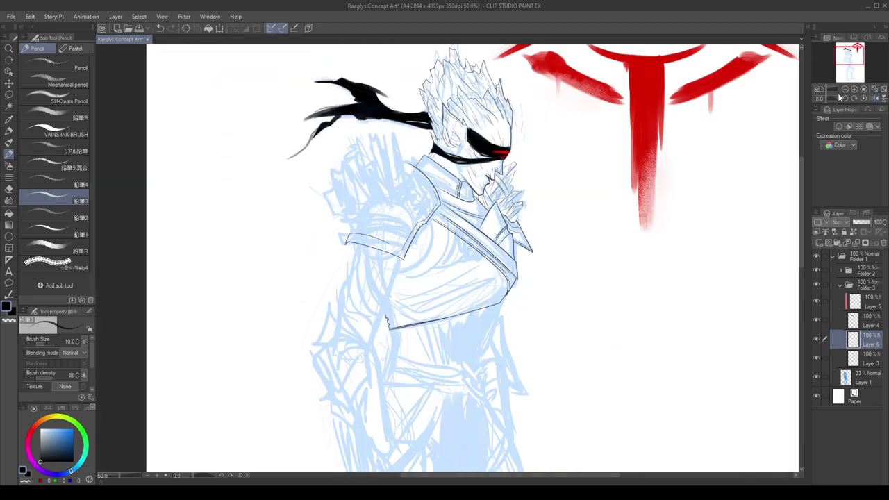
Try inking a fold line across the chest wrap just above its lower hem.
left_click(839, 97)
mouse_move(842, 95)
left_mouse_down()
mouse_move(816, 96)
mouse_move(825, 97)
left_mouse_up()
left_click(864, 98)
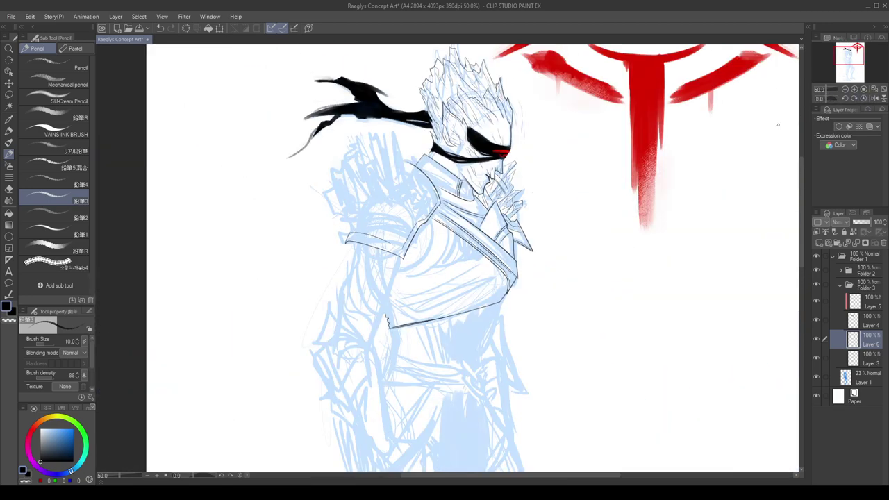
left_click(873, 98)
mouse_move(426, 295)
left_mouse_down()
mouse_move(498, 298)
mouse_move(401, 318)
left_mouse_up()
key("ctrl+z")
key("ctrl+z")
key("h")
key("ctrl+z")
key("ctrl+z")
left_click_drag(488, 298, 393, 325)
key("ctrl+z")
left_click_drag(506, 288, 410, 317)
key("ctrl+z")
mouse_move(480, 304)
left_mouse_down()
mouse_move(420, 315)
mouse_move(494, 298)
left_mouse_up()
key("ctrl+z")
key("ctrl+z")
mouse_move(391, 325)
left_mouse_down()
mouse_move(495, 299)
mouse_move(408, 323)
mouse_move(487, 304)
mouse_move(429, 311)
mouse_move(475, 298)
left_mouse_up()
key("ctrl+z")
key("ctrl+z")
key("ctrl+z")
key("ctrl+z")
key("ctrl+z")
Ink long fold lines parallel to the chest wrap's lower hem, turning at the front corner.
mouse_move(832, 98)
left_mouse_down()
mouse_move(840, 98)
mouse_move(832, 95)
left_mouse_up()
key("ctrl+z")
left_click_drag(383, 201, 402, 280)
key("ctrl+z")
left_click_drag(389, 198, 417, 300)
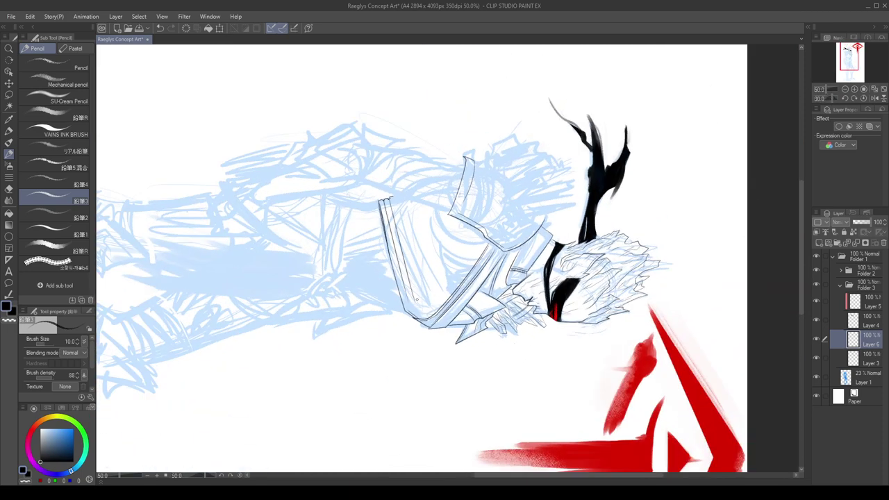
key("ctrl+z")
left_click_drag(395, 199, 423, 297)
key("ctrl+z")
left_click_drag(394, 201, 434, 307)
key("ctrl+z")
Add a shorter fold line in the middle of the chest wrap, starting at its back edge.
left_click_drag(402, 202, 422, 268)
key("ctrl+z")
left_click_drag(411, 230, 428, 285)
key("ctrl+z")
left_click_drag(403, 204, 421, 268)
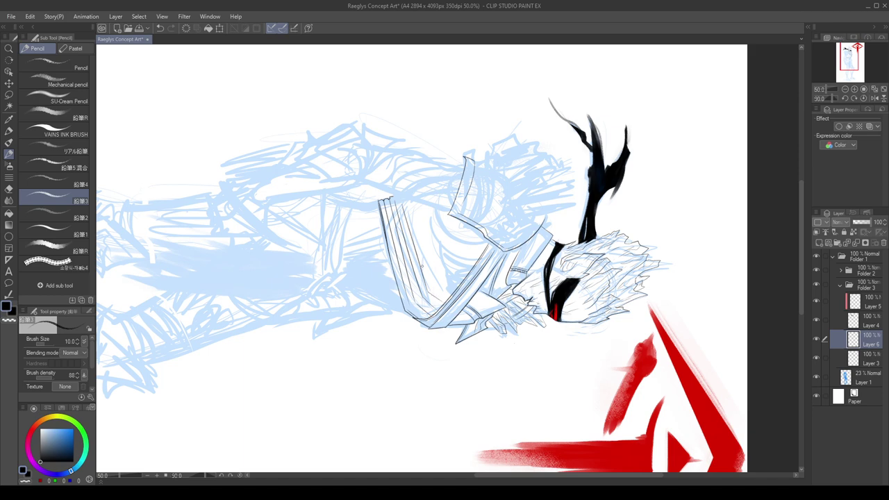
Ink the uppermost fold line of the chest wrap from the back edge towards the sash.
left_click_drag(407, 205, 437, 291)
key("ctrl+z")
key("ctrl+z")
left_click_drag(408, 206, 450, 297)
key("ctrl+z")
left_click_drag(391, 246, 404, 298)
key("ctrl+z")
key("ctrl+z")
Try adding a thin crease between the lowest fold lines of the chest wrap.
left_click_drag(384, 215, 403, 294)
key("ctrl+z")
left_click_drag(384, 214, 409, 312)
key("ctrl+z")
left_click(884, 90)
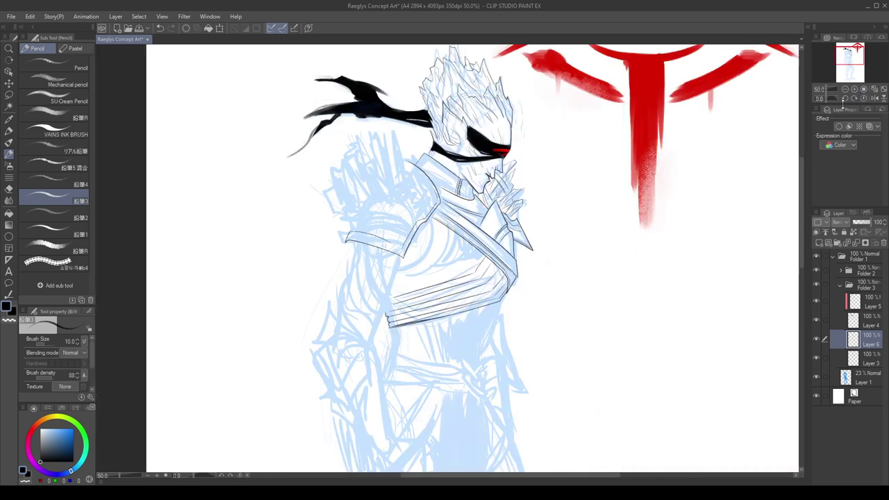
Undo the fold lines inked across the chest wrap.
key("ctrl+z")
key("h")
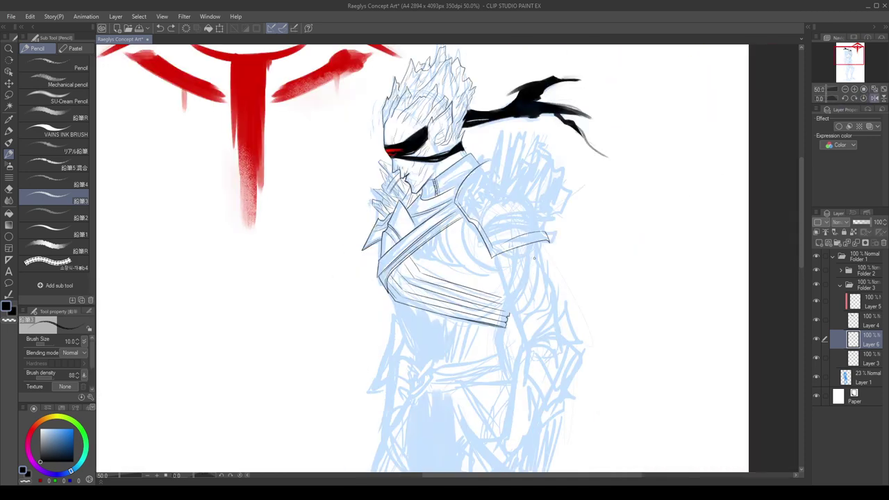
scroll(534, 258, "down", 1)
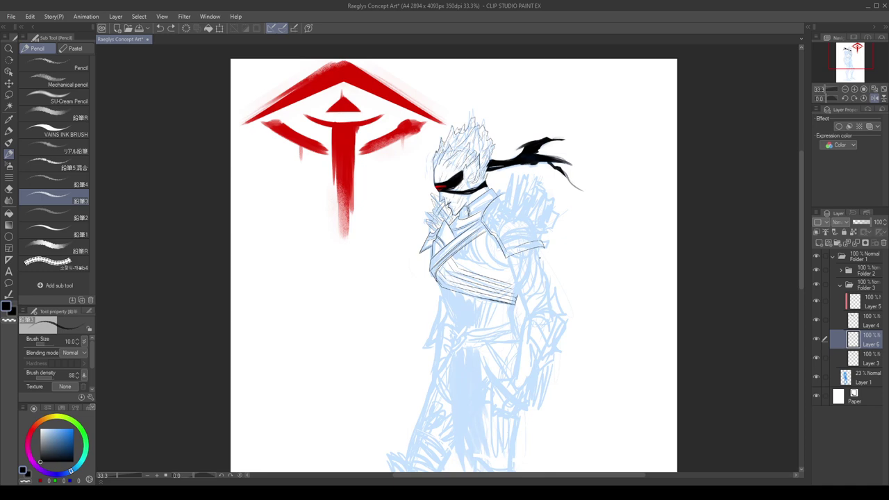
scroll(479, 273, "up", 2)
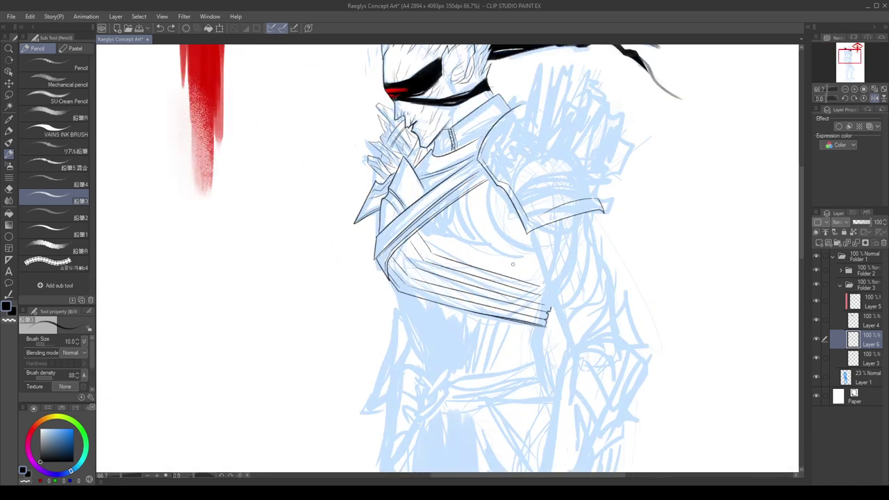
key("ctrl+z")
key("ctrl+z")
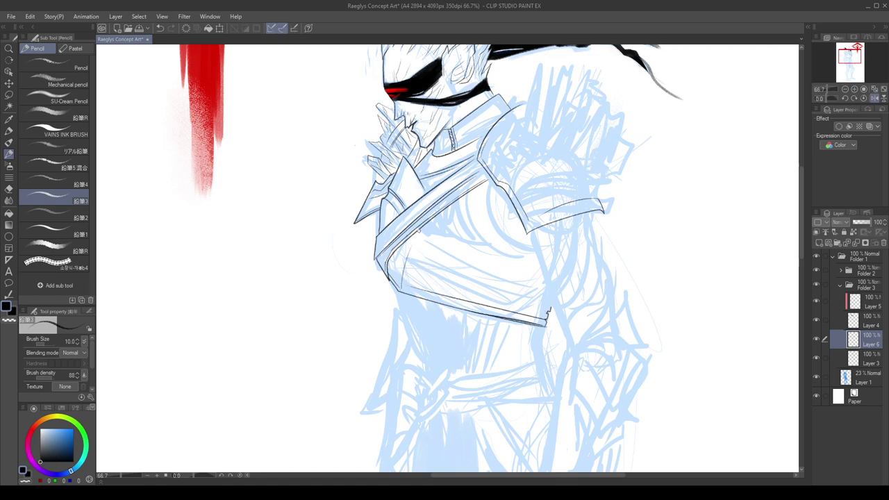
Ink new fold lines slanting across the chest wrap from its front corner to the back edge.
scroll(469, 240, "down", 1)
left_click_drag(425, 244, 504, 281)
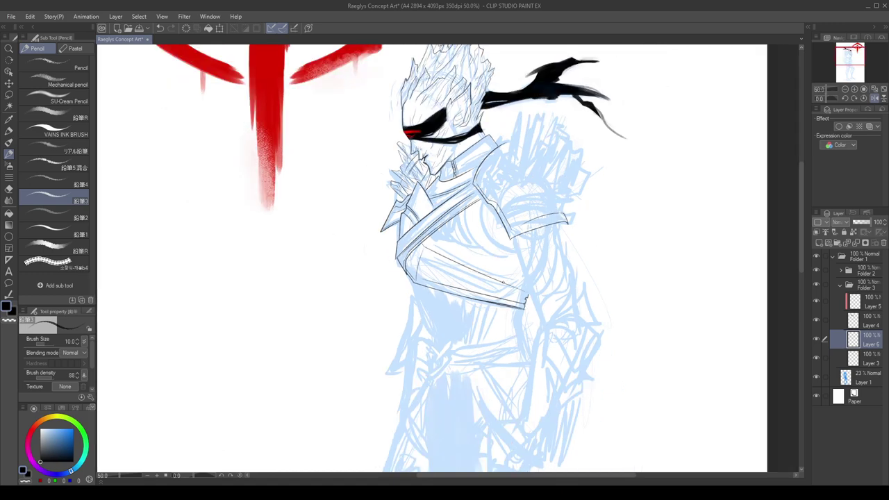
key("ctrl+z")
left_click_drag(426, 252, 520, 294)
left_click_drag(425, 265, 512, 300)
key("ctrl+z")
scroll(421, 246, "up", 3)
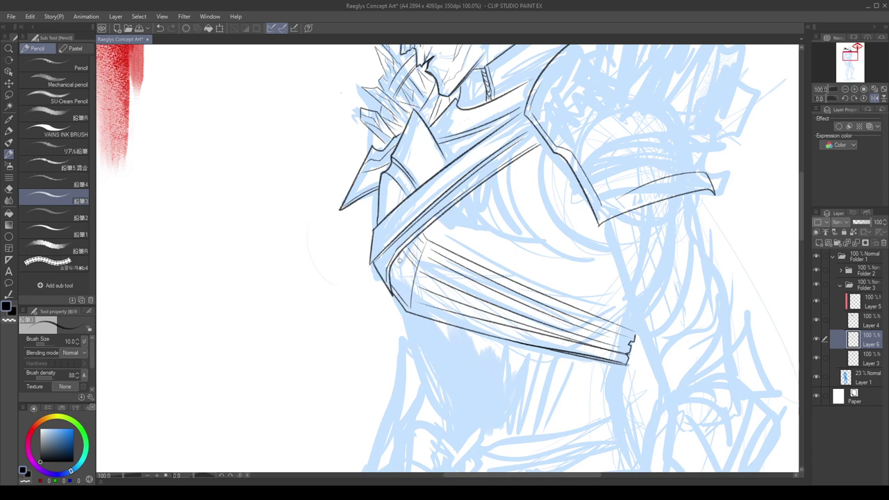
Add short crease strokes at the chest wrap's front corner and thin lines between the slanted folds.
left_click_drag(402, 263, 411, 275)
mouse_move(398, 264)
left_mouse_down()
mouse_move(413, 282)
mouse_move(409, 299)
left_mouse_up()
key("ctrl+z")
mouse_move(421, 262)
left_mouse_down()
mouse_move(498, 297)
mouse_move(478, 289)
left_mouse_up()
mouse_move(418, 279)
left_mouse_down()
mouse_move(490, 309)
mouse_move(487, 318)
left_mouse_up()
Examine the inked chest wrap against the whole figure, in both normal and mirrored orientation.
key("h")
scroll(603, 264, "down", 2)
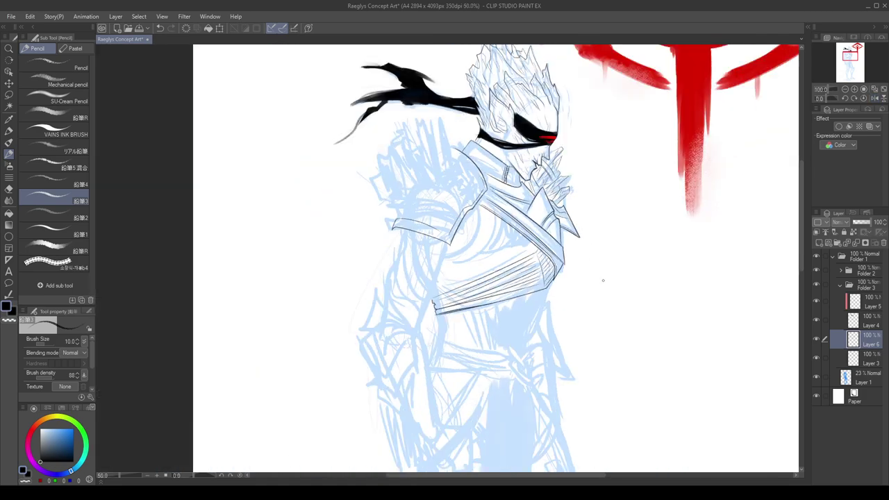
scroll(553, 306, "down", 1)
scroll(503, 300, "up", 3)
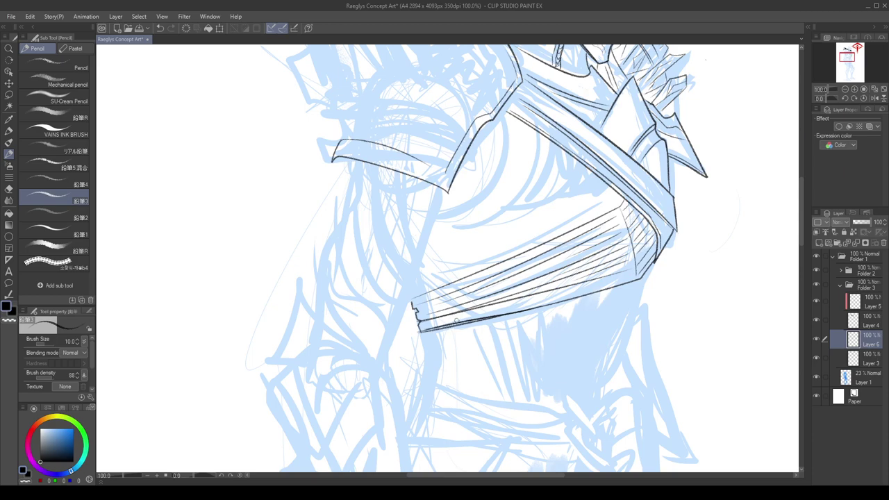
scroll(585, 233, "down", 2)
key("h")
scroll(643, 244, "down", 2)
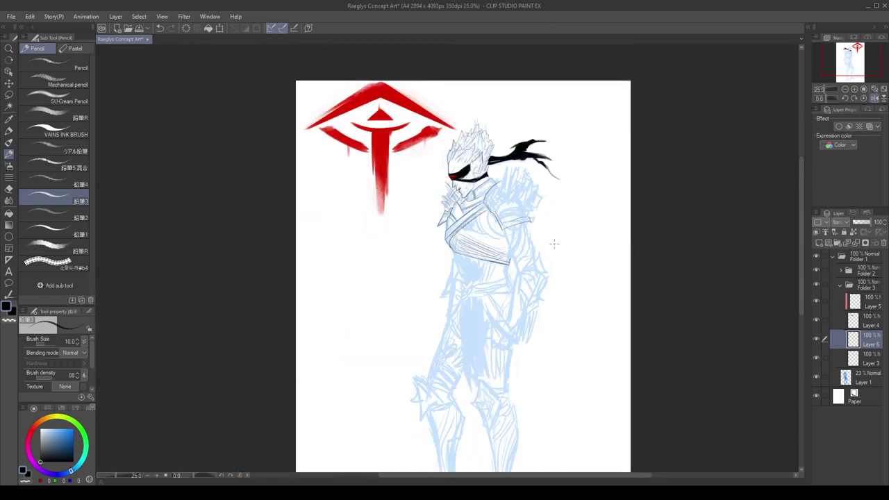
key("h")
scroll(502, 242, "down", 2)
scroll(482, 244, "up", 3)
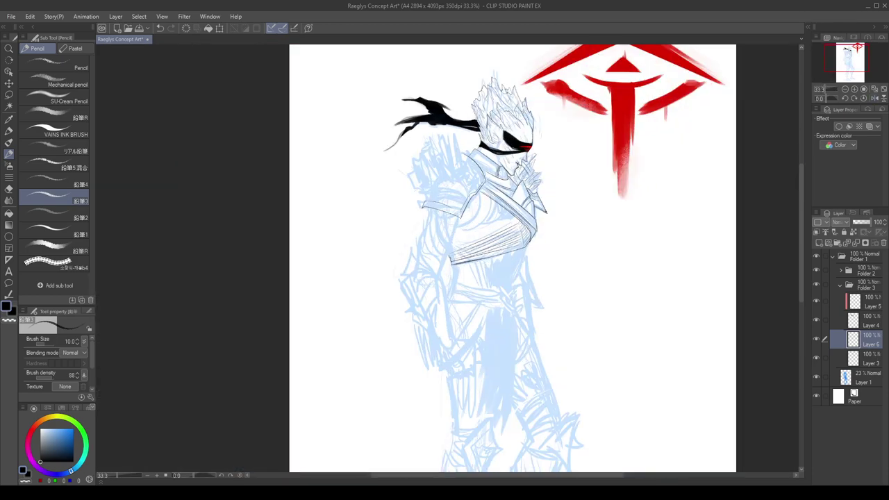
scroll(547, 226, "down", 1)
scroll(596, 218, "up", 2)
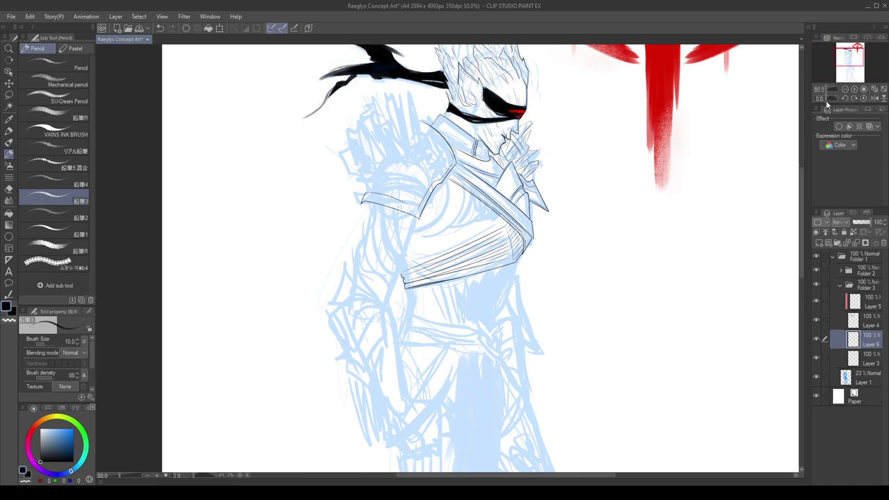
Undo the chest wrap's slanted folds, crease strokes and jagged back edge.
left_click_drag(827, 102, 822, 100)
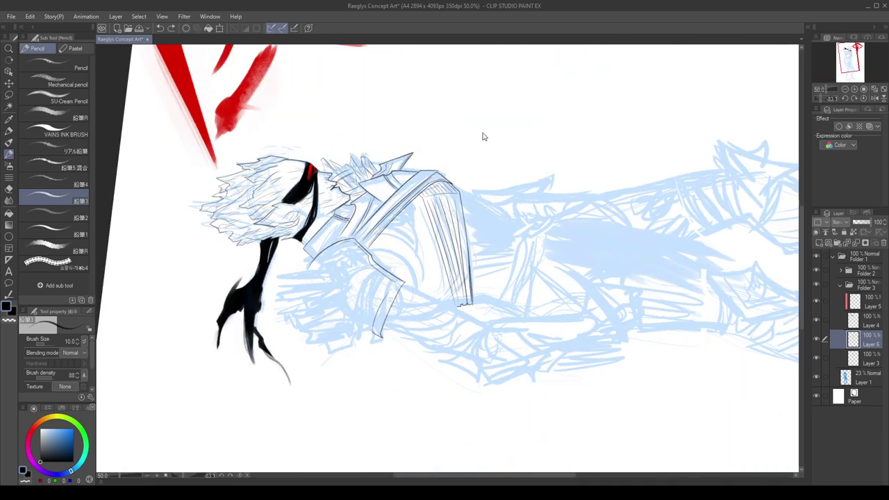
key("ctrl+z")
key("ctrl+z")
key("ctrl+z")
key("ctrl+z")
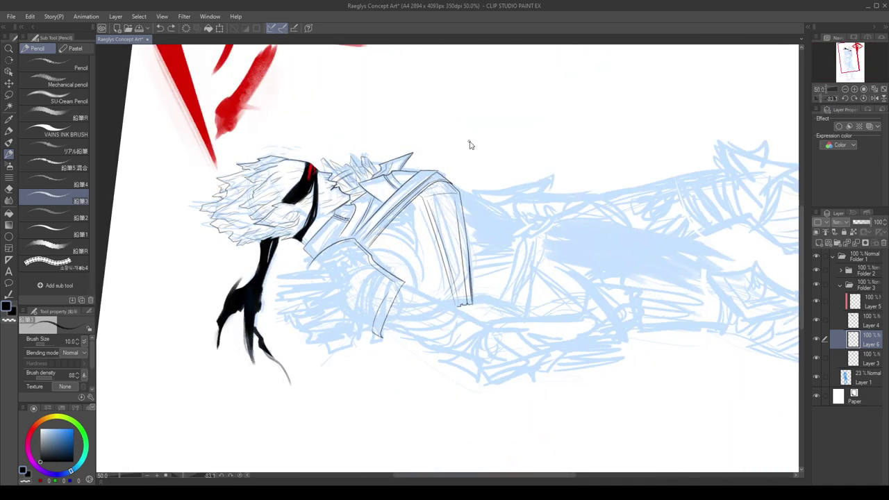
key("ctrl+z")
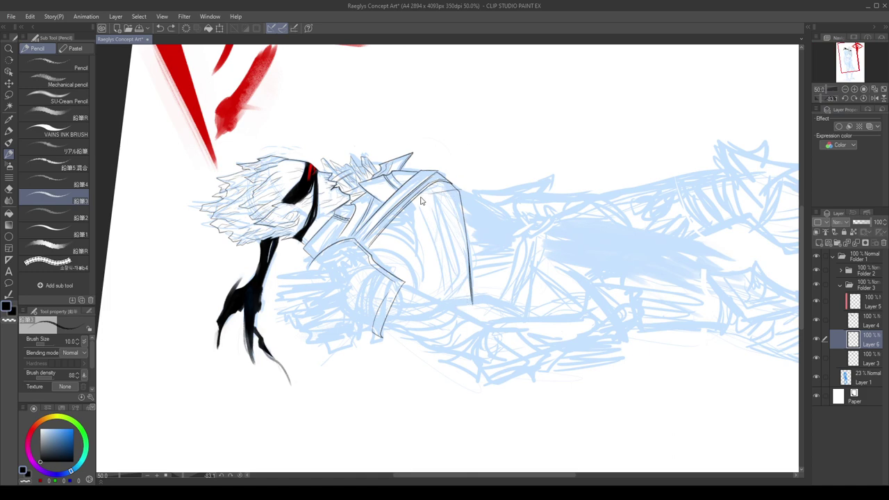
Ink a single upper band line across the chest wrap and a clean, short back edge at the hem.
left_click_drag(422, 197, 445, 291)
key("ctrl+z")
key("ctrl+z")
mouse_move(461, 194)
left_mouse_down()
mouse_move(425, 196)
mouse_move(433, 196)
mouse_move(448, 301)
left_mouse_up()
key("ctrl+z")
key("ctrl+z")
key("ctrl+z")
left_click_drag(429, 201, 446, 303)
scroll(471, 304, "up", 1)
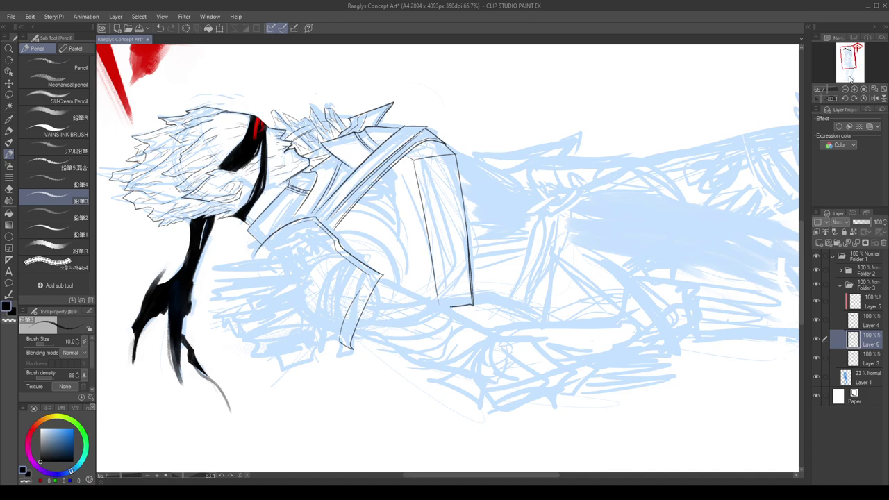
left_click(865, 98)
key("h")
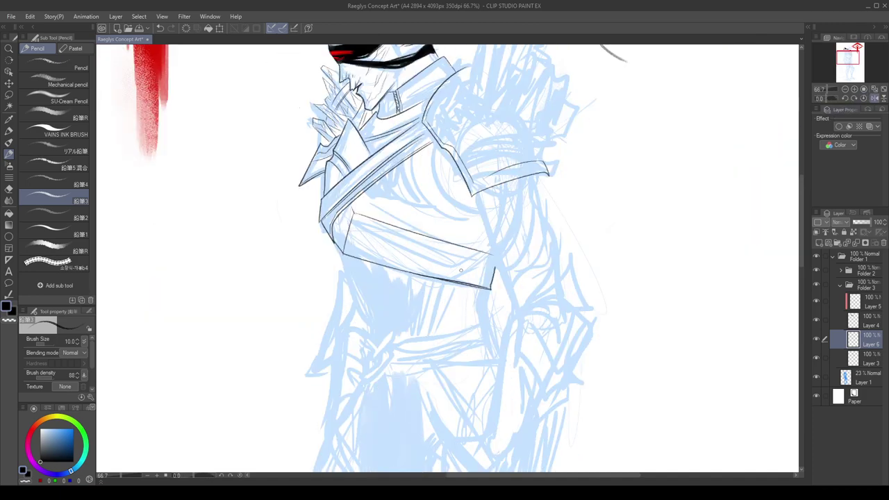
Redraw the short back edge at the chest wrap's hem so it meets the lower outline cleanly.
scroll(465, 276, "up", 2)
key("ctrl+z")
left_click_drag(531, 256, 522, 299)
key("ctrl+z")
left_click_drag(534, 255, 521, 298)
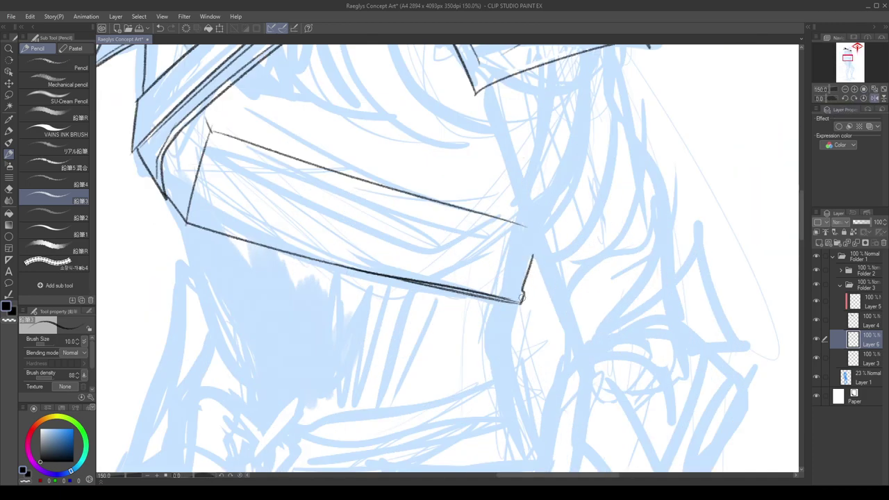
scroll(526, 278, "down", 2)
Ink the curved armhole band on the chest below the shoulder guard as a close double line plus a wider outer curve.
key("h")
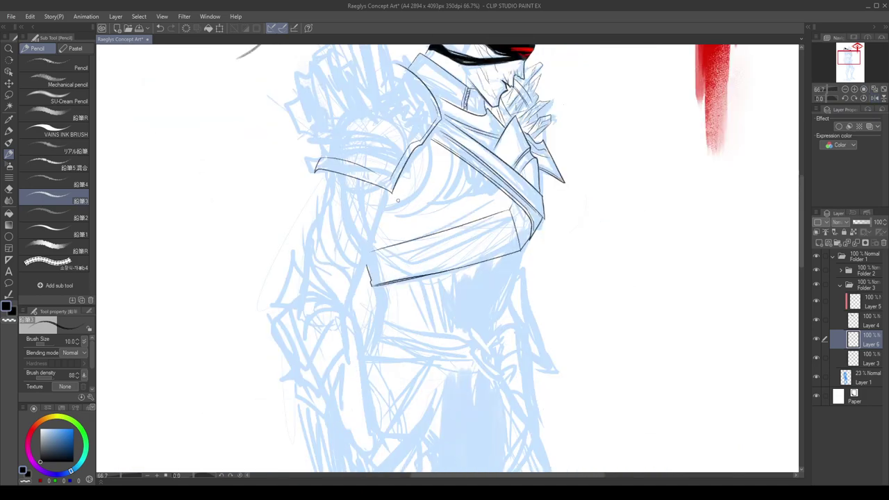
key("h")
scroll(459, 177, "down", 1)
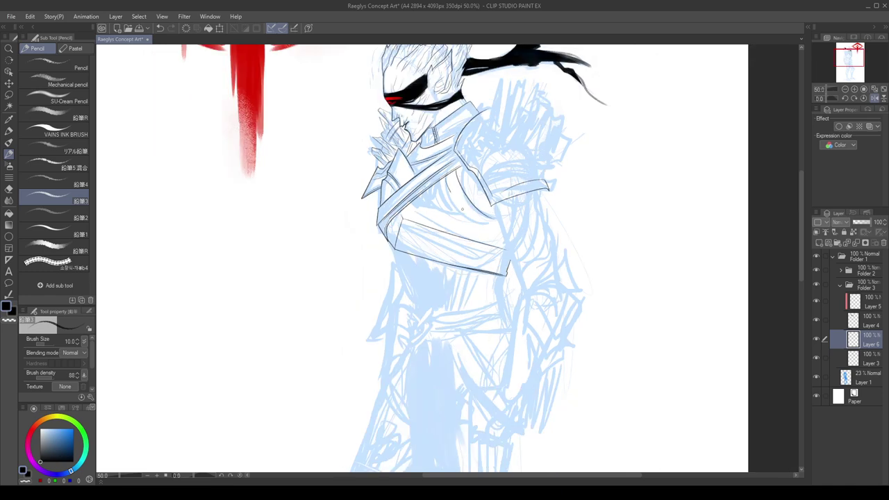
scroll(475, 187, "up", 1)
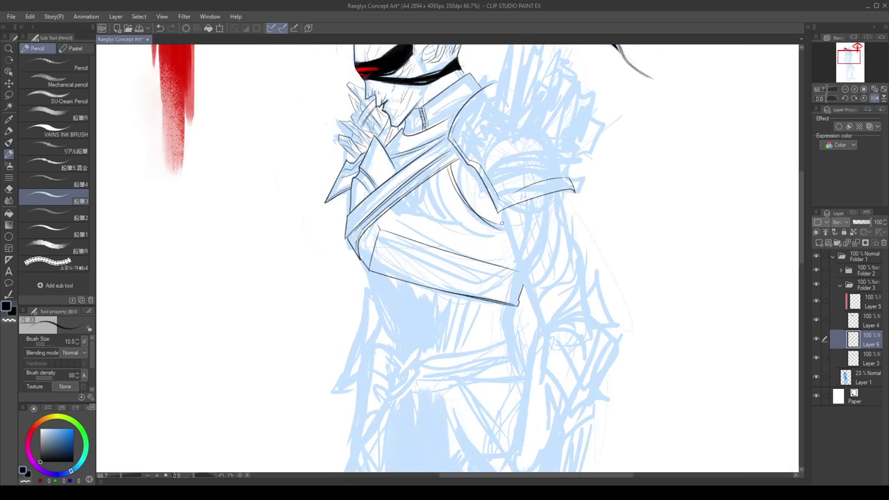
key("ctrl+z")
mouse_move(449, 168)
left_mouse_down()
mouse_move(475, 217)
mouse_move(476, 199)
mouse_move(455, 181)
mouse_move(500, 223)
left_mouse_up()
key("ctrl+z")
key("ctrl+z")
mouse_move(450, 168)
left_mouse_down()
mouse_move(509, 233)
mouse_move(469, 228)
left_mouse_up()
key("ctrl+z")
left_click_drag(434, 174, 510, 242)
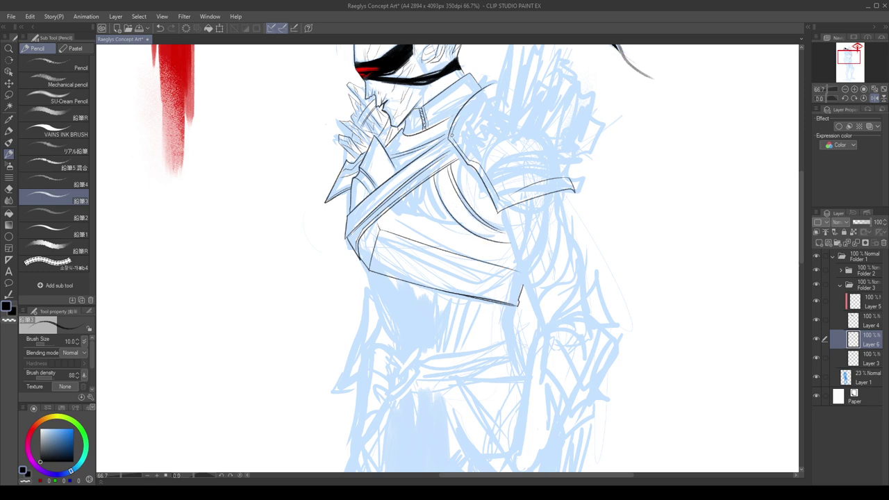
Try to ink a fold line across the chest from the armhole band toward the diagonal strap.
mouse_move(409, 201)
left_mouse_down()
mouse_move(452, 222)
mouse_move(506, 209)
left_mouse_up()
key("h")
key("ctrl+z")
key("ctrl+z")
left_click_drag(450, 211, 515, 212)
key("ctrl+z")
key("ctrl+z")
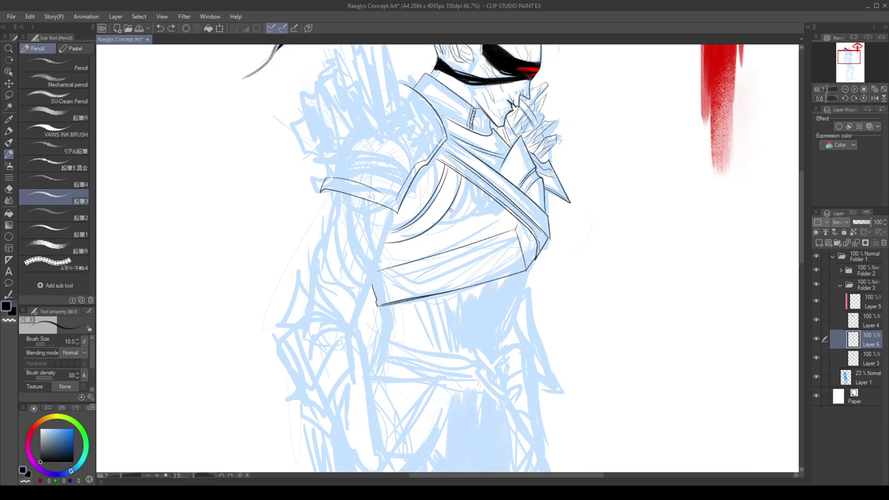
left_click_drag(450, 210, 511, 215)
key("ctrl+z")
key("ctrl+z")
Rotate the canvas and ink a pair of thin fold lines from the armhole band down toward the wrap's front corner.
left_click(832, 98)
left_click_drag(832, 97, 831, 97)
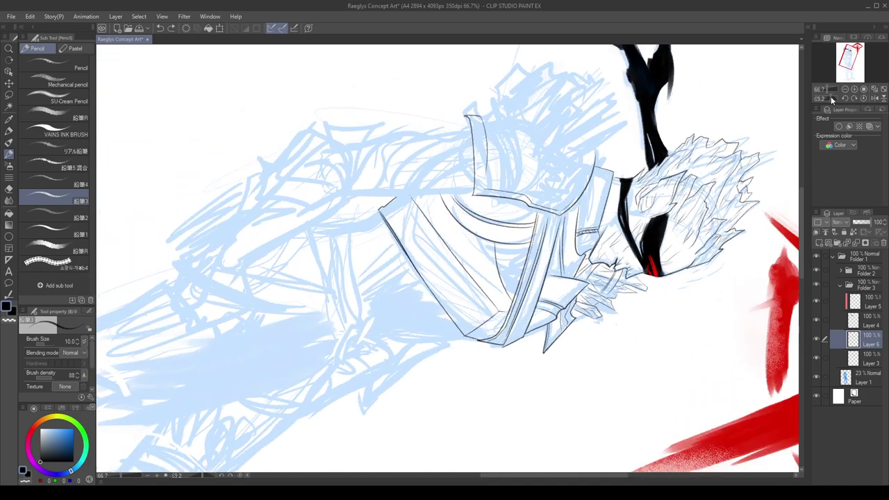
scroll(475, 248, "up", 1)
key("ctrl+z")
left_click_drag(500, 248, 528, 336)
key("ctrl+z")
left_click_drag(488, 279, 507, 349)
key("ctrl+z")
key("ctrl+z")
Ink a second pair of thin fold lines beside the first, running from the armhole band to the wrap's upper line.
mouse_move(486, 248)
left_mouse_down()
mouse_move(503, 337)
mouse_move(486, 251)
mouse_move(492, 317)
mouse_move(490, 259)
mouse_move(501, 339)
left_mouse_up()
key("ctrl+z")
key("ctrl+z")
key("ctrl+z")
left_click_drag(490, 247, 507, 343)
key("ctrl+z")
left_click_drag(486, 248, 505, 343)
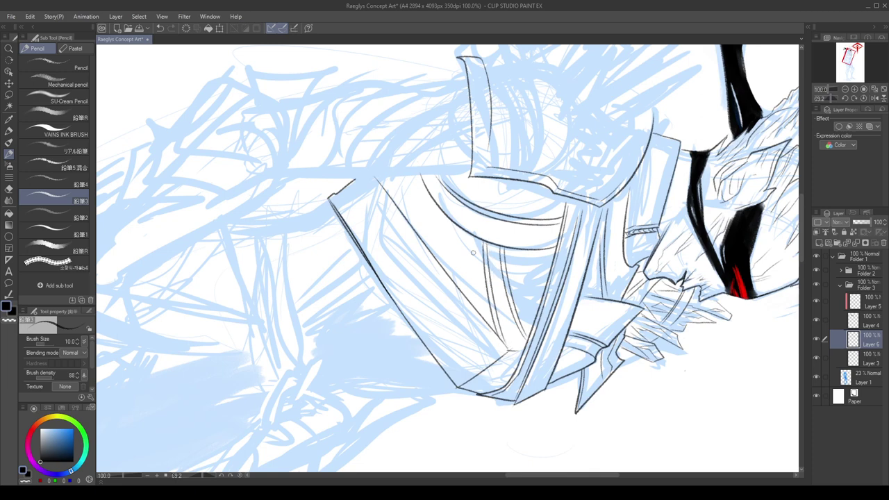
Add shorter pairs of fold lines between the armhole band and the wrap's upper line, continuing toward the back.
left_click_drag(470, 237, 474, 305)
key("ctrl+z")
key("ctrl+z")
left_click_drag(450, 221, 448, 270)
key("ctrl+z")
left_click_drag(436, 214, 427, 243)
key("ctrl+z")
left_click_drag(437, 211, 431, 247)
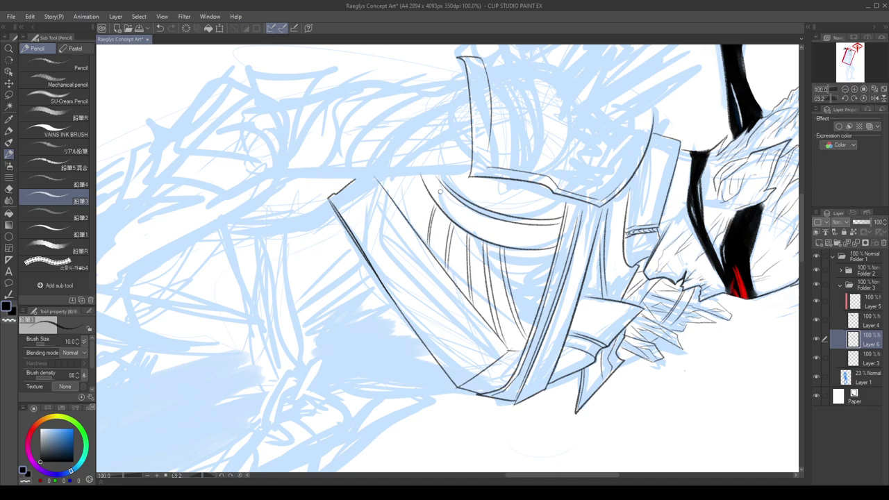
Reset the canvas rotation and add short strokes joining the wrap's upper front corner to the diagonal strap.
left_click(864, 90)
left_click(864, 90)
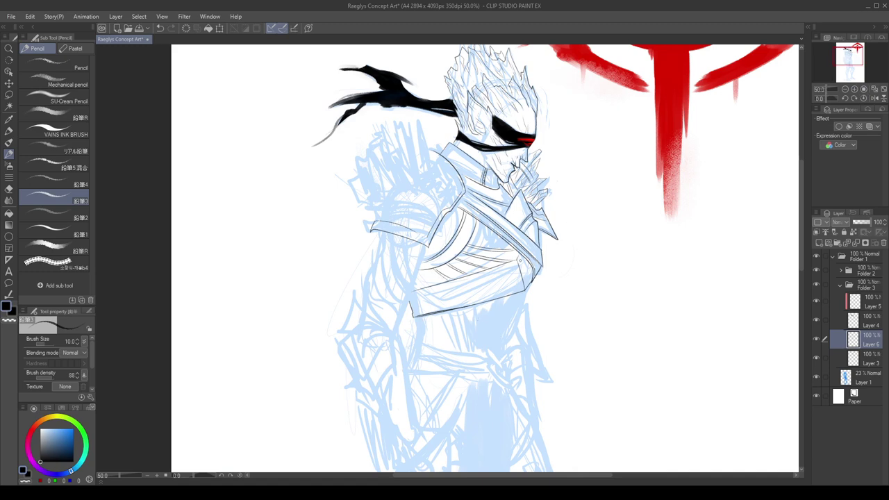
scroll(469, 257, "up", 2)
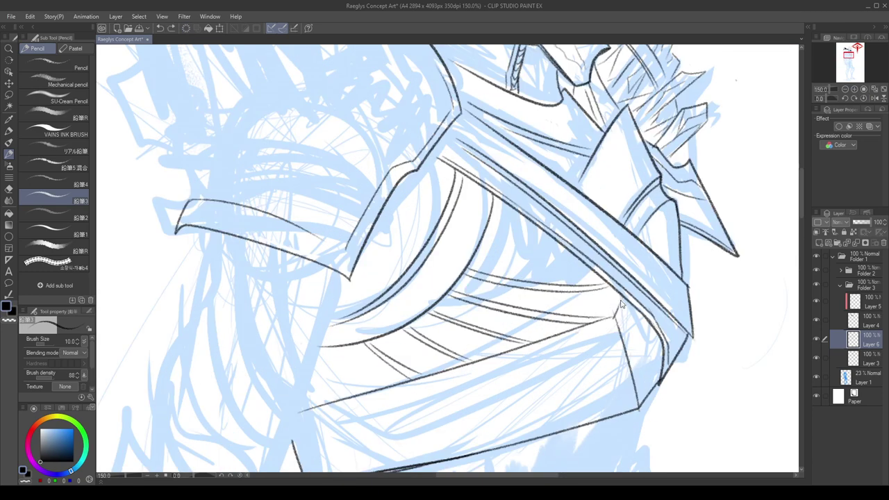
scroll(617, 299, "down", 1)
scroll(620, 290, "up", 2)
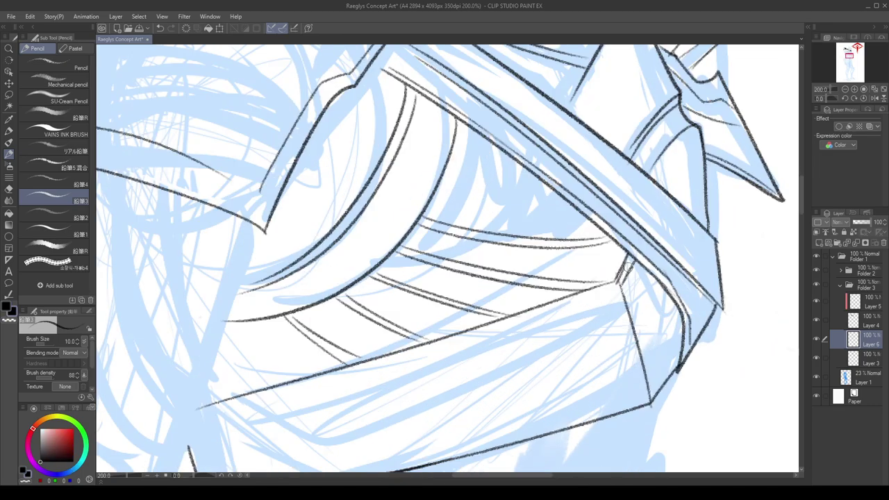
Rotate the canvas the opposite way and ink a second line parallel to the chest wrap's upper band line.
scroll(625, 235, "down", 2)
left_click_drag(822, 100, 823, 98)
left_click(820, 98)
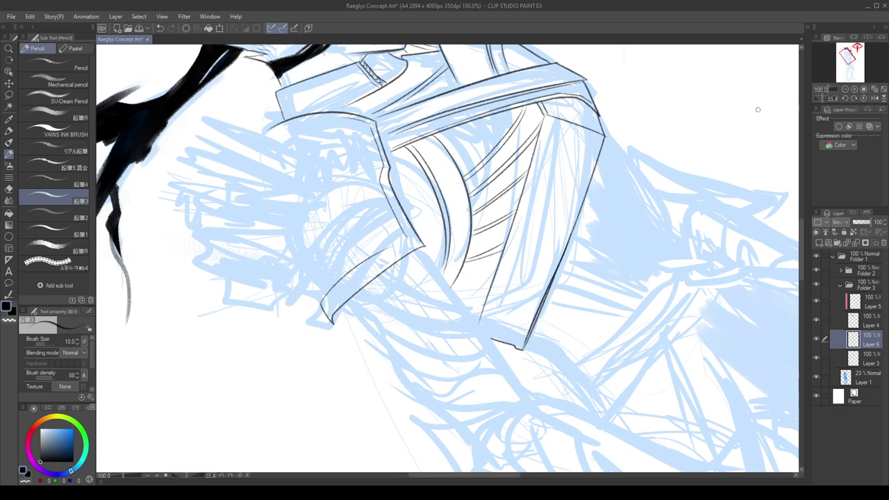
scroll(728, 123, "down", 1)
left_click_drag(604, 125, 564, 258)
key("ctrl+z")
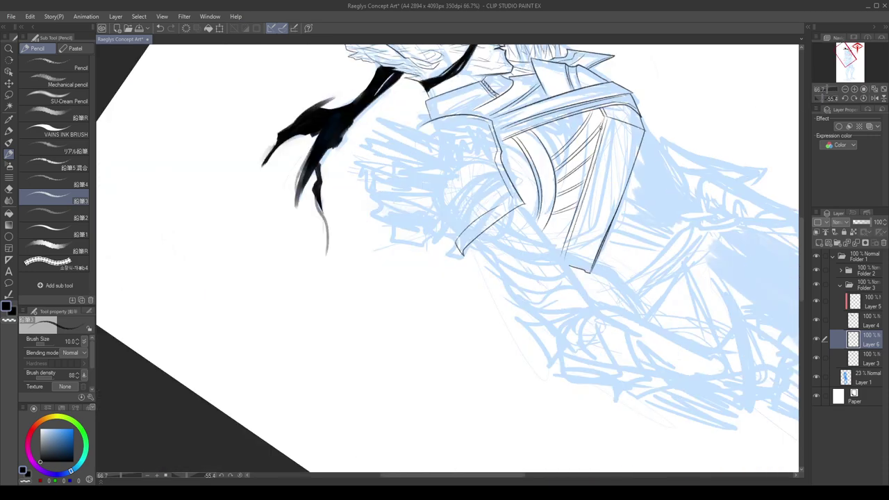
scroll(608, 127, "up", 1)
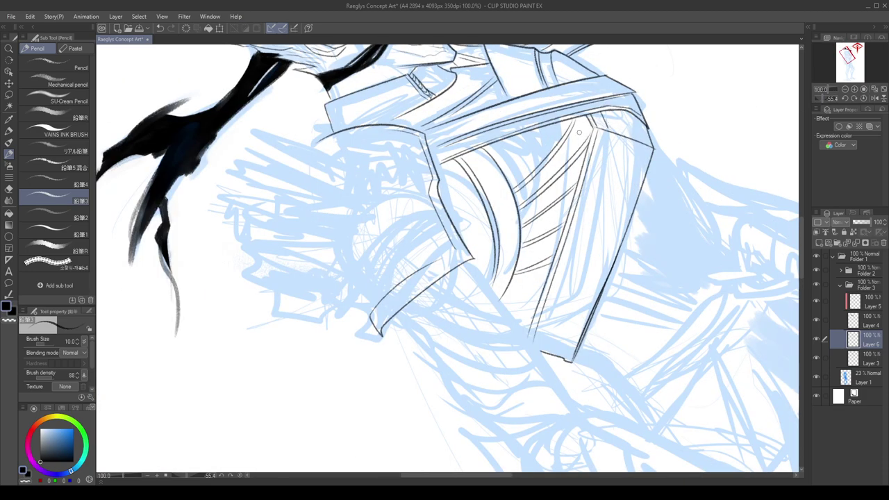
Ink further long parallel fold lines along the chest wrap, from its front corner to the back edge.
scroll(545, 196, "down", 2)
left_click_drag(579, 165, 544, 267)
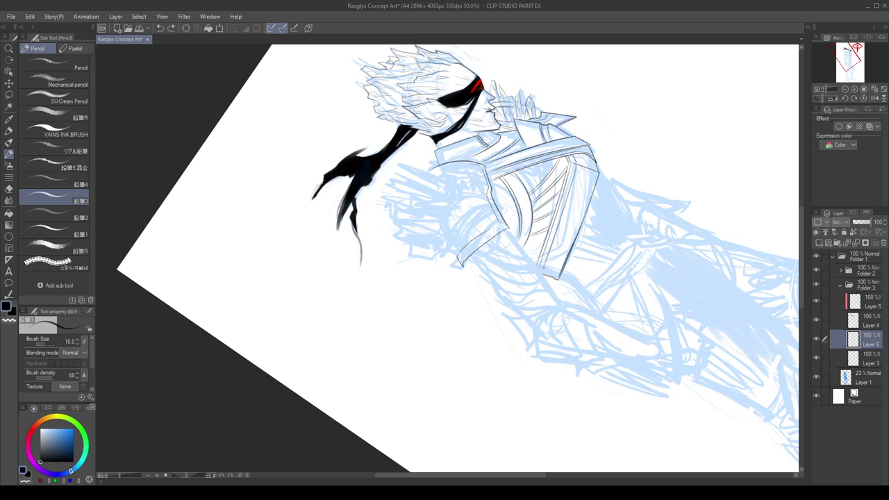
left_click_drag(575, 178, 546, 265)
scroll(571, 167, "up", 2)
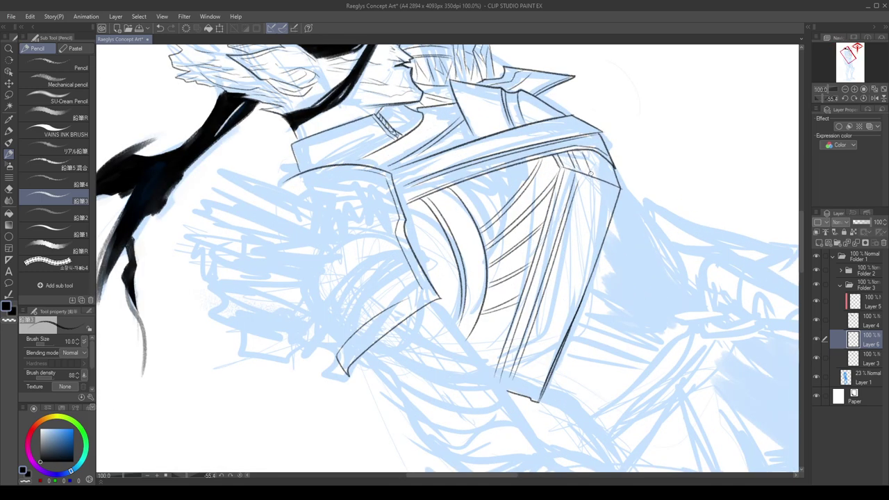
scroll(588, 164, "down", 1)
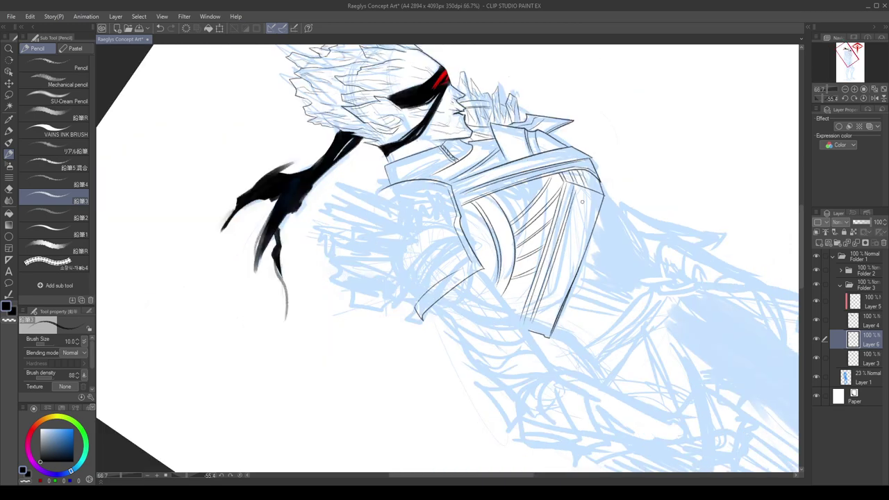
left_click_drag(586, 191, 538, 325)
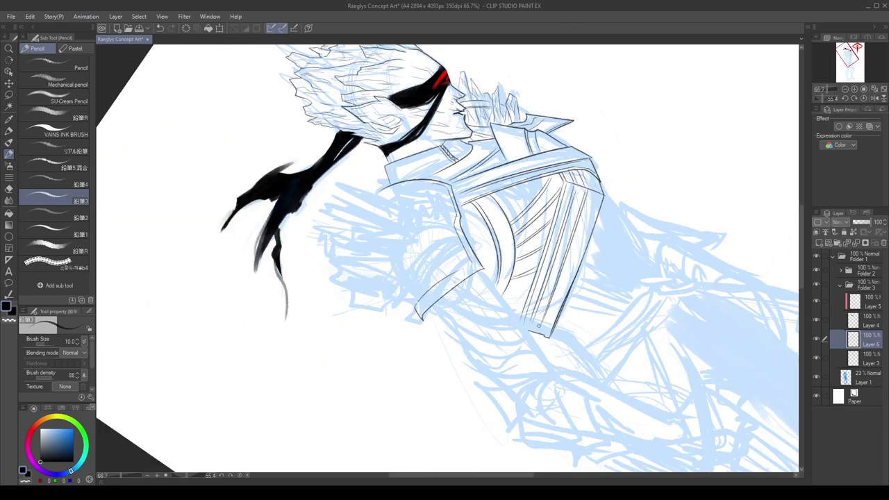
key("ctrl+z")
scroll(583, 206, "up", 1)
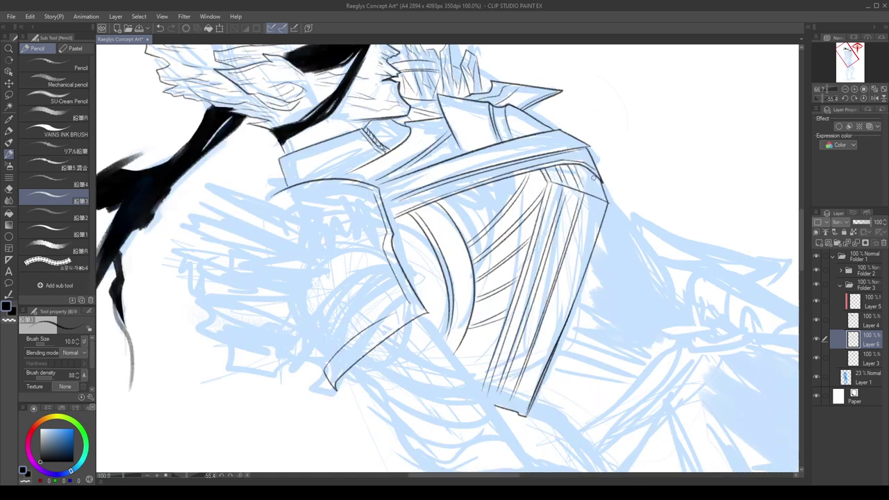
Add short crease strokes on the wrap's front corner, running from the diagonal strap to the fold lines.
left_click_drag(582, 167, 594, 194)
key("ctrl+z")
key("ctrl+z")
Ink the remaining long fold lines close to the chest wrap's lower outline.
scroll(598, 202, "down", 2)
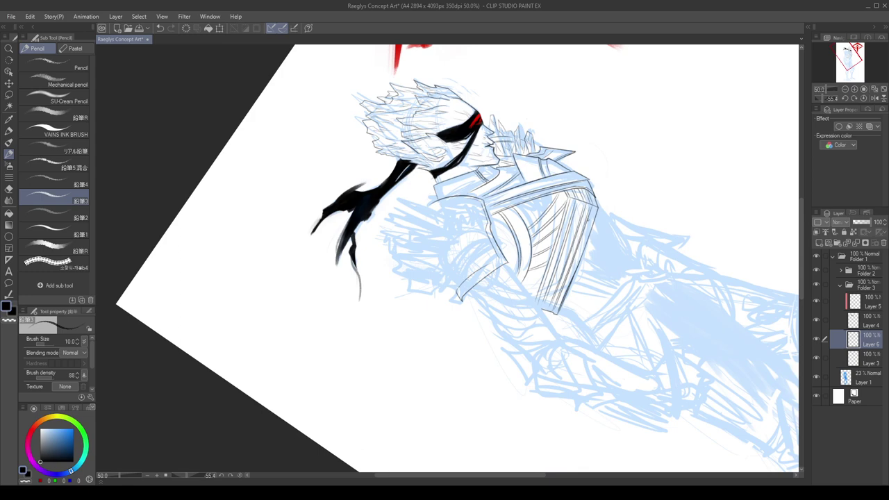
key("ctrl+z")
key("ctrl+z")
left_click_drag(590, 210, 558, 297)
key("ctrl+z")
mouse_move(590, 207)
left_mouse_down()
mouse_move(557, 298)
mouse_move(533, 320)
left_mouse_up()
scroll(554, 304, "up", 2)
key("ctrl+z")
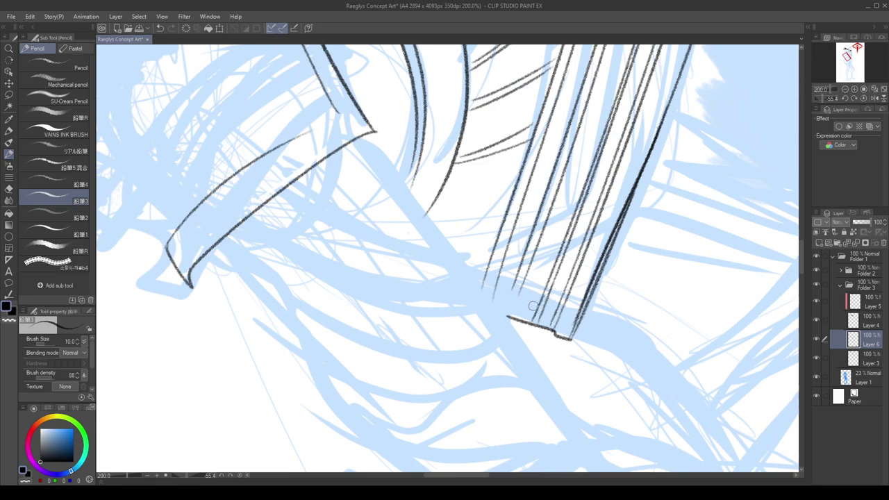
Erase and redraw parts of the chest wrap's back edge as small stepped notches where the fold lines end.
left_click_drag(522, 290, 507, 311)
key("ctrl+z")
scroll(553, 337, "up", 2)
key("c")
mouse_move(480, 282)
left_mouse_down()
mouse_move(488, 286)
mouse_move(473, 294)
mouse_move(496, 272)
mouse_move(497, 281)
left_mouse_up()
key("c")
left_click_drag(481, 265, 472, 278)
key("c")
mouse_move(558, 300)
left_mouse_down()
mouse_move(544, 315)
mouse_move(561, 286)
mouse_move(544, 292)
left_mouse_up()
key("c")
left_click_drag(559, 291, 563, 313)
scroll(521, 357, "down", 4)
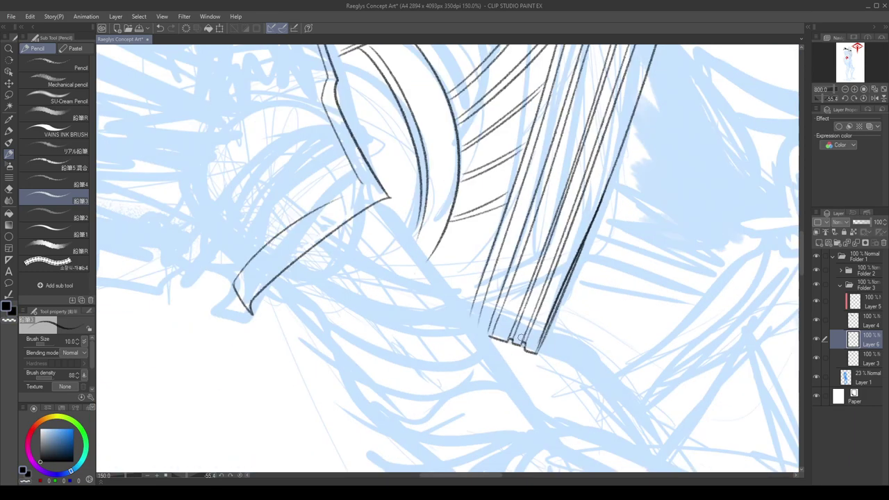
Thicken the diagonal strap's curved inner edge where it overlaps the chest wrap's front corner.
scroll(519, 338, "down", 5)
scroll(556, 206, "up", 2)
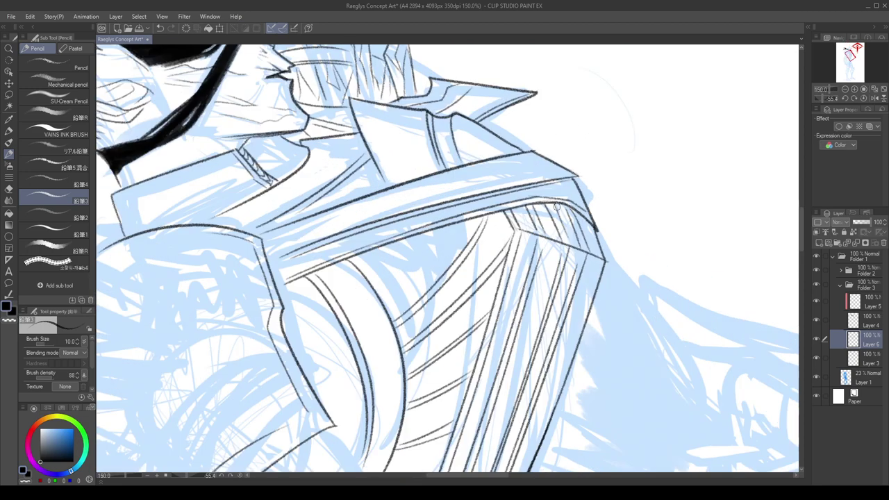
left_click_drag(557, 207, 595, 224)
key("ctrl+z")
key("ctrl+z")
mouse_move(552, 206)
left_mouse_down()
mouse_move(596, 228)
mouse_move(503, 212)
mouse_move(514, 229)
mouse_move(490, 216)
left_mouse_up()
key("ctrl+z")
key("ctrl+z")
Reset the canvas rotation, check the chest wrap in mirrored and normal orientation, and save the document.
left_click(863, 99)
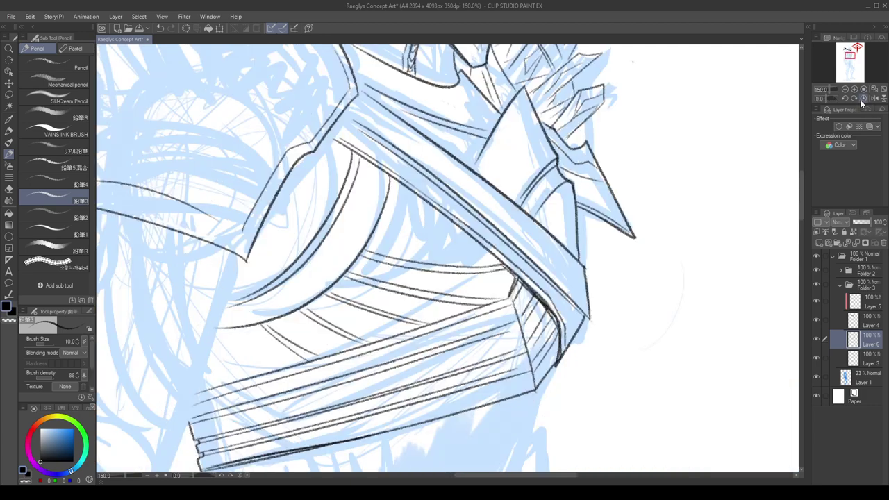
scroll(503, 263, "down", 3)
key("h")
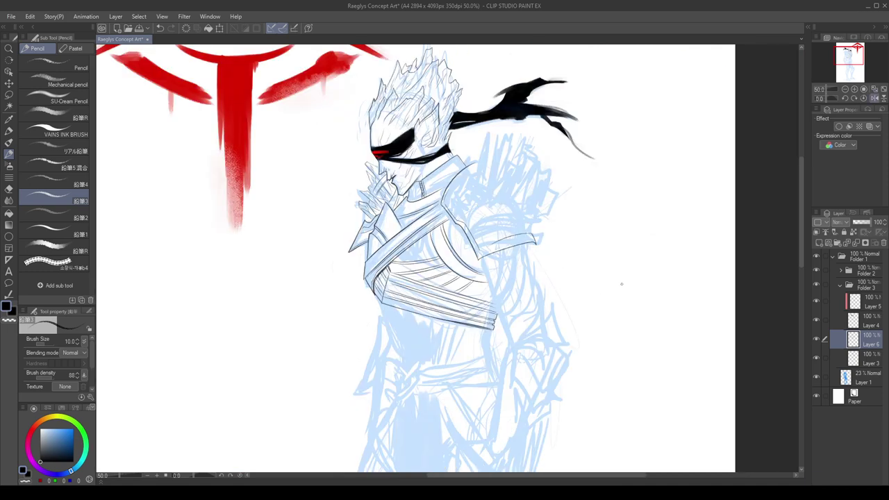
scroll(426, 250, "up", 1)
key("h")
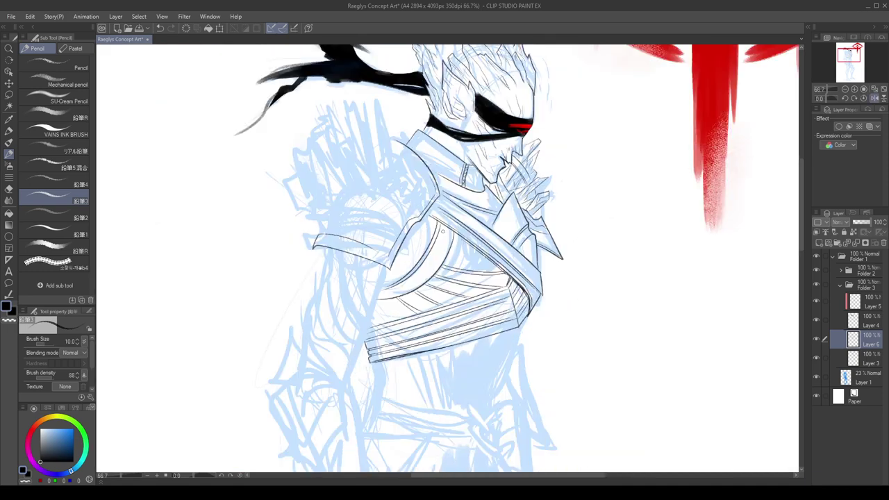
scroll(557, 232, "down", 2)
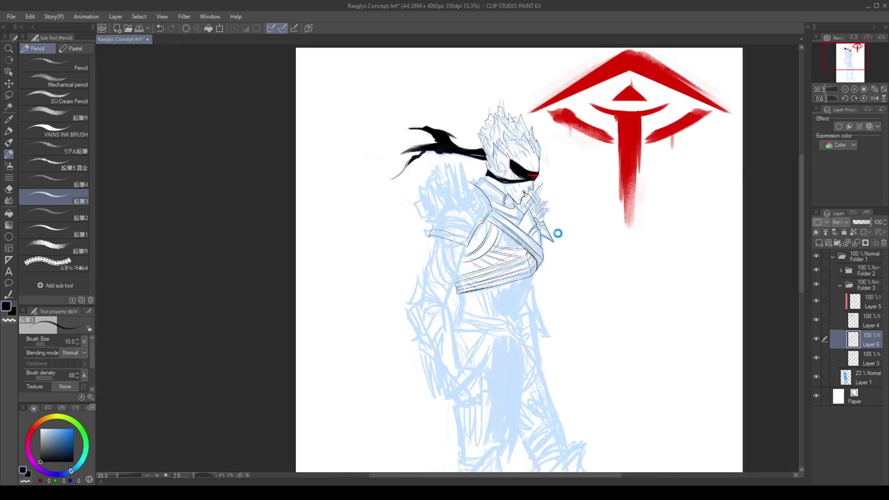
key("ctrl+s")
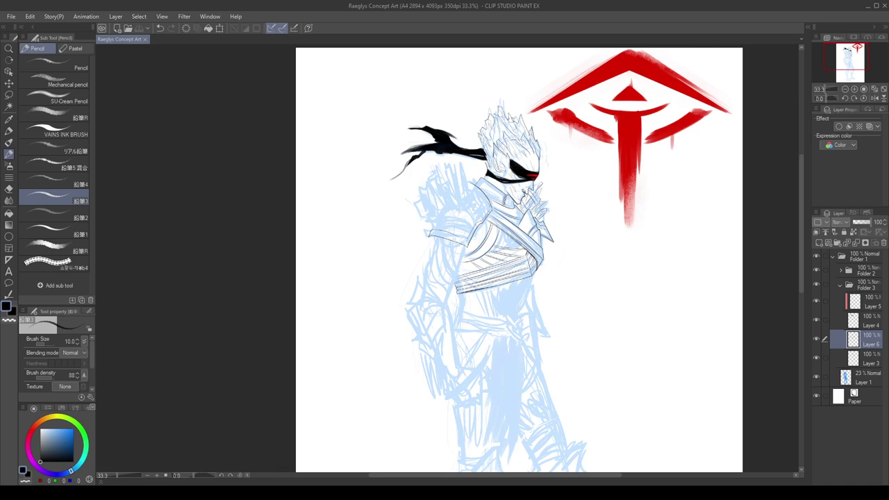
Darken the raised forearm's edge beside the diagonal strap and strengthen the neck line behind the jaw.
scroll(532, 220, "up", 3)
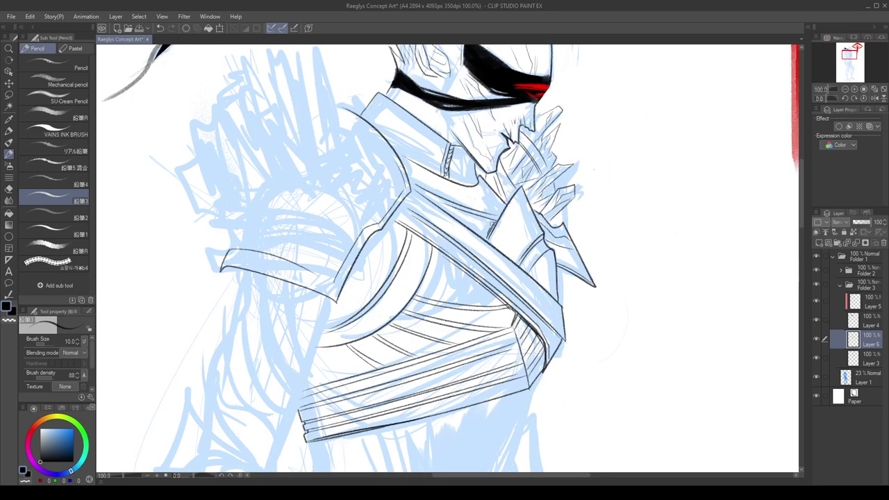
left_click_drag(496, 219, 487, 240)
key("h")
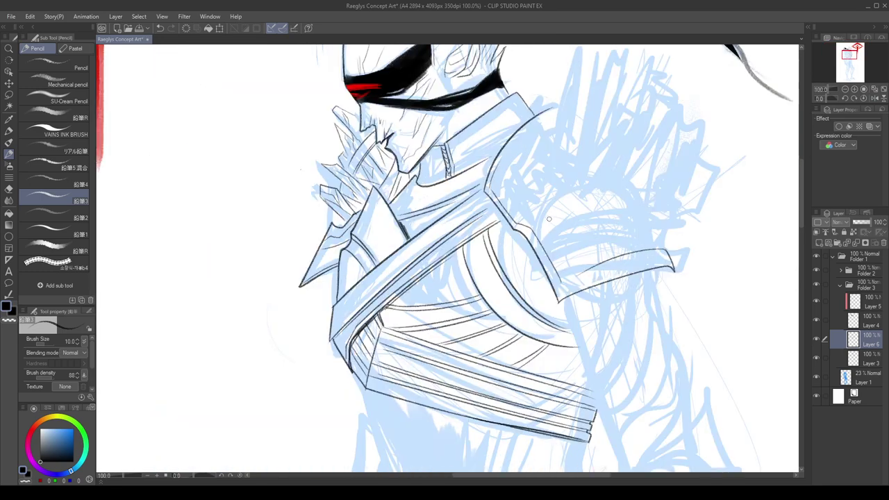
key("ctrl+z")
left_click_drag(401, 221, 464, 201)
key("ctrl+z")
mouse_move(437, 145)
left_mouse_down()
mouse_move(446, 127)
mouse_move(439, 139)
left_mouse_up()
key("ctrl+z")
left_click_drag(451, 122, 446, 141)
key("h")
scroll(441, 219, "down", 2)
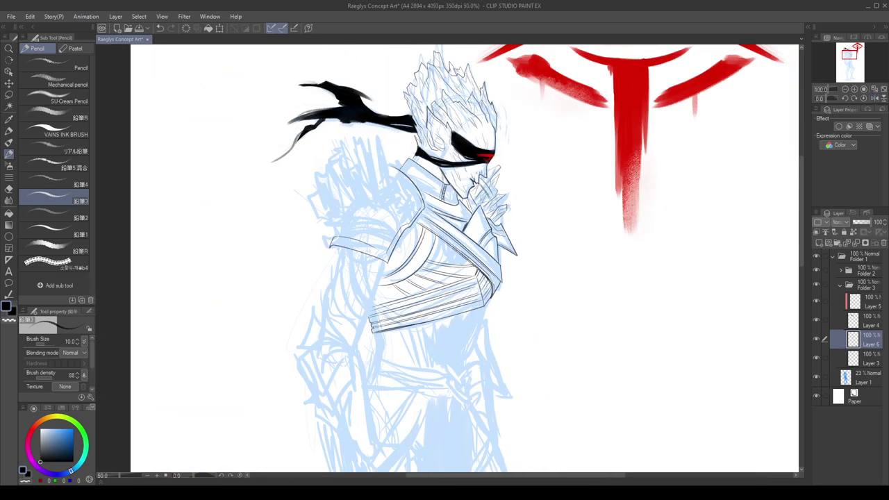
Check the inked head and torso up close and save the document.
scroll(442, 134, "up", 2)
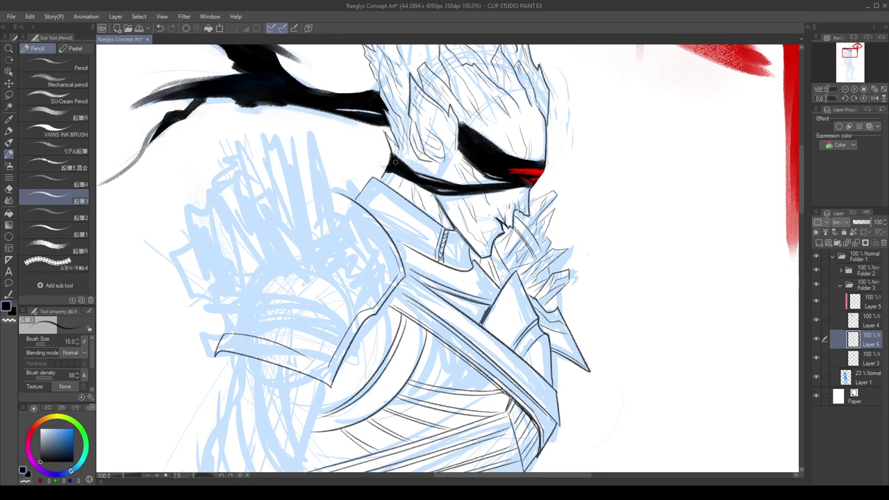
scroll(384, 177, "down", 4)
key("ctrl+s")
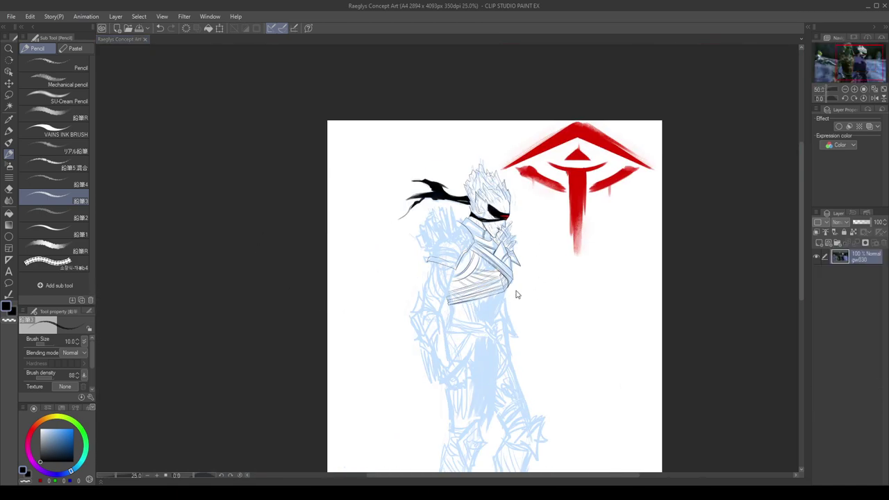
scroll(471, 245, "up", 2)
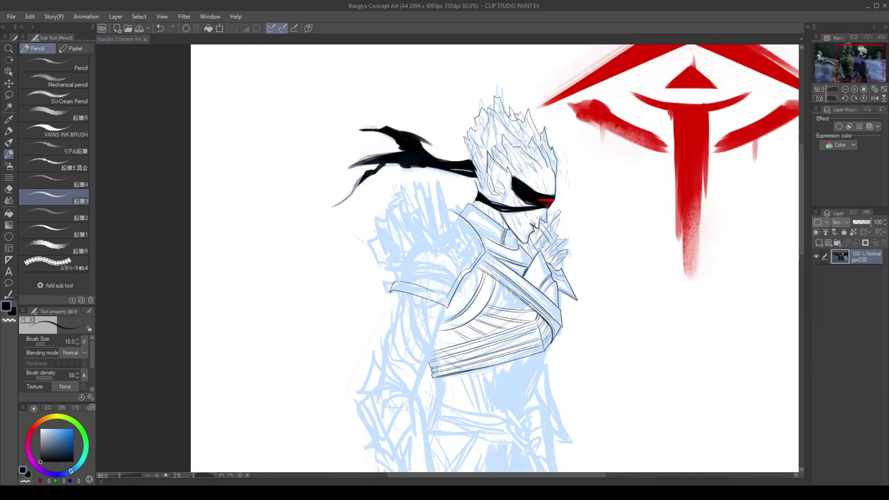
Ink the upper arm's outer contour curving down from the shoulder band's outer end, working in mirrored view.
left_click(468, 238)
left_click_drag(397, 299, 386, 344)
key("ctrl+z")
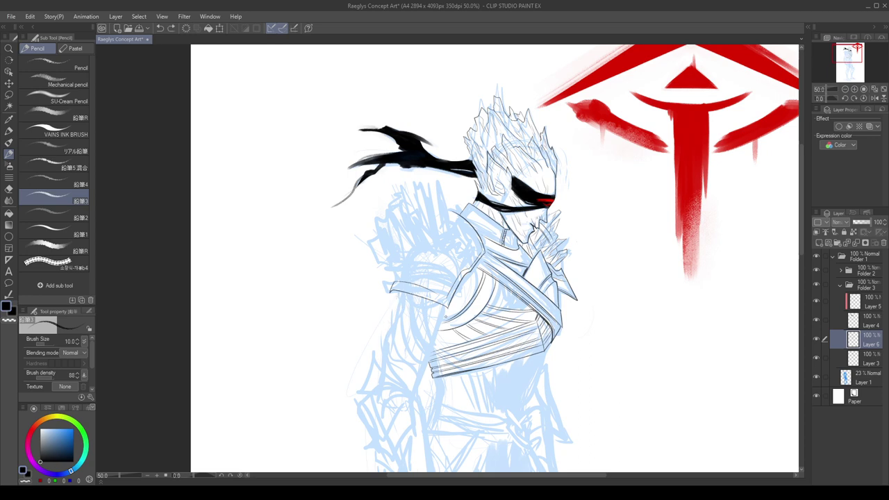
key("h")
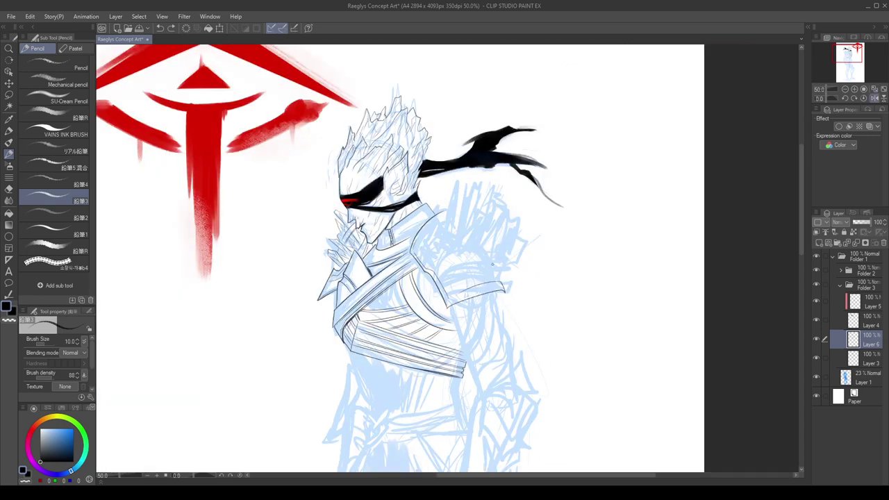
left_click_drag(502, 306, 516, 364)
key("ctrl+z")
left_click_drag(500, 301, 511, 355)
key("ctrl+z")
left_click_drag(500, 300, 511, 364)
Shade the small corner under the shoulder band's outer end and check the arm line in mirrored and normal orientation.
scroll(501, 293, "up", 3)
mouse_move(503, 295)
left_mouse_down()
mouse_move(497, 289)
mouse_move(499, 300)
left_mouse_up()
key("h")
scroll(497, 260, "down", 3)
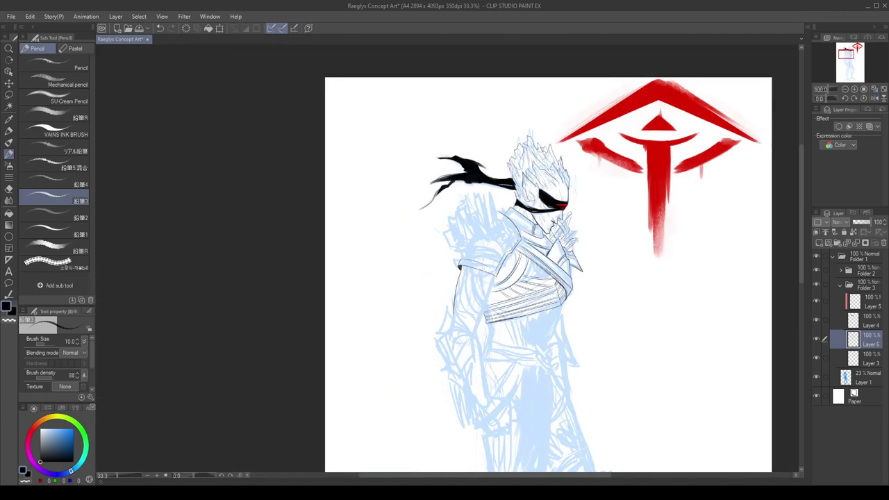
key("h")
scroll(402, 262, "up", 2)
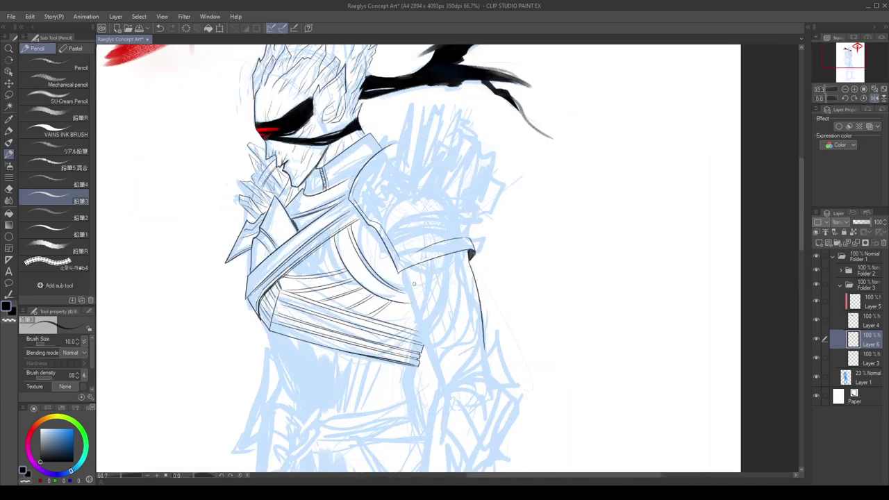
key("ctrl+z")
key("h")
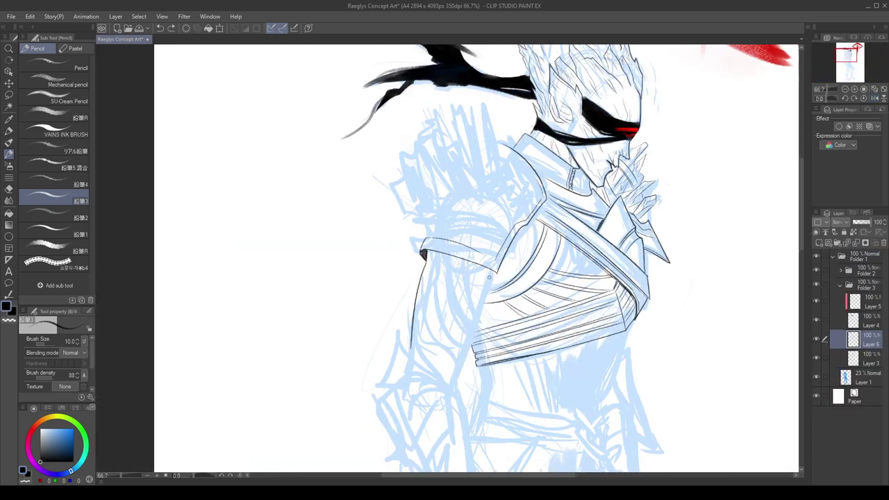
Ink the upper arm's inner contour from the shoulder band's pointed corner down toward the chest wrap's rear edge.
key("ctrl+z")
mouse_move(489, 277)
left_mouse_down()
mouse_move(454, 377)
mouse_move(477, 322)
left_mouse_up()
key("ctrl+z")
key("ctrl+z")
key("ctrl+z")
left_click_drag(492, 274, 476, 322)
Ink a long curved line inside the upper arm, from the shoulder band down to the inner contour.
left_click_drag(450, 261, 458, 298)
key("ctrl+z")
left_click_drag(443, 257, 470, 326)
key("ctrl+z")
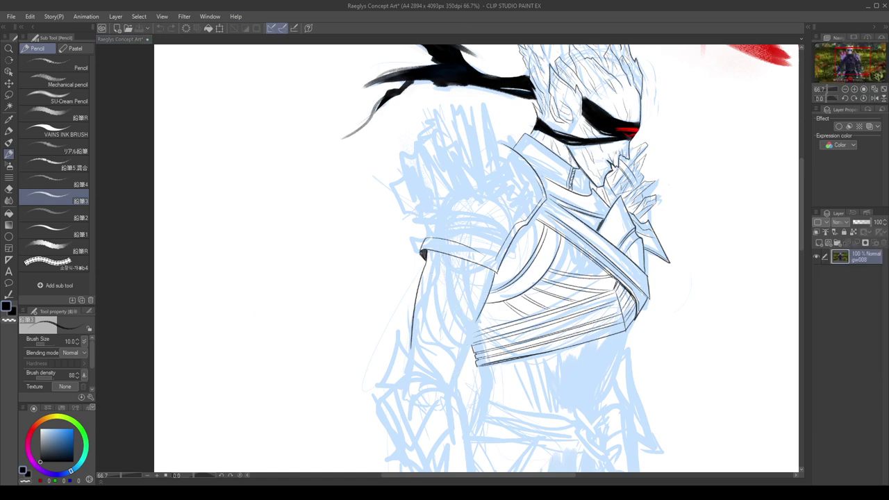
mouse_move(452, 262)
left_mouse_down()
mouse_move(470, 339)
mouse_move(464, 360)
left_mouse_up()
key("ctrl+z")
key("ctrl+z")
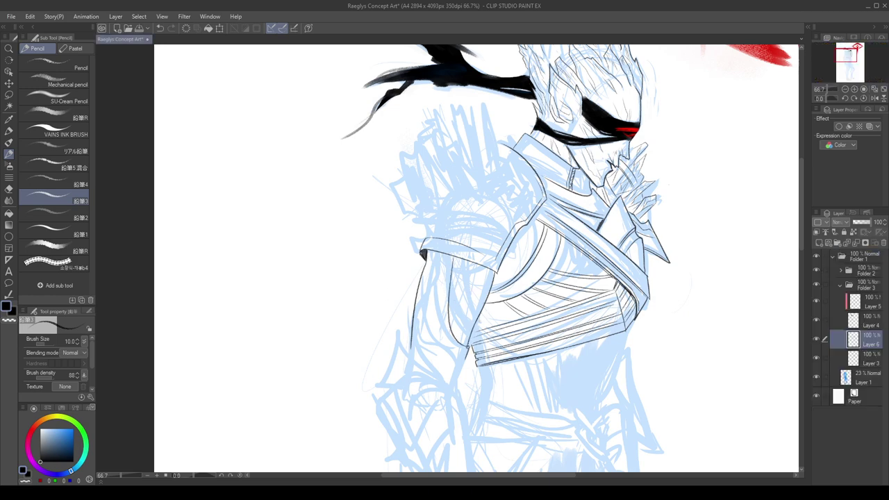
Clean up the junction of the arm's long curve and inner contour beside the chest wrap using transparent color.
scroll(467, 352, "up", 3)
key("x")
key("c")
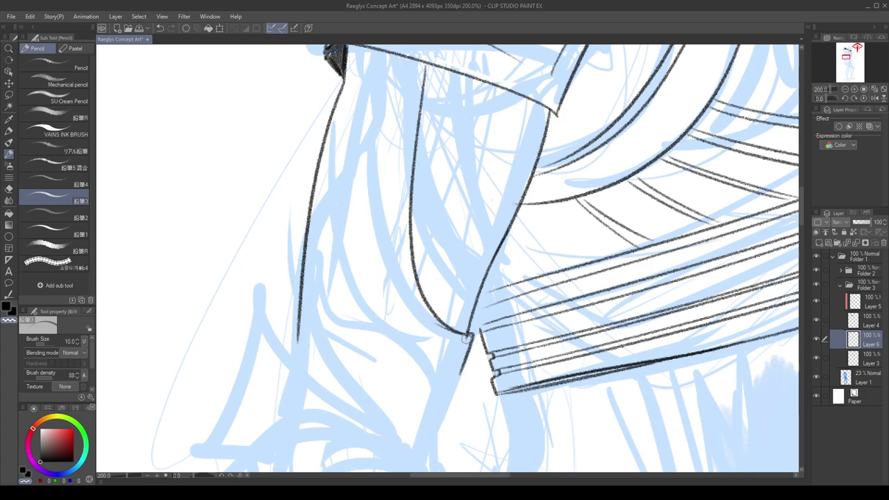
key("c")
scroll(445, 354, "down", 2)
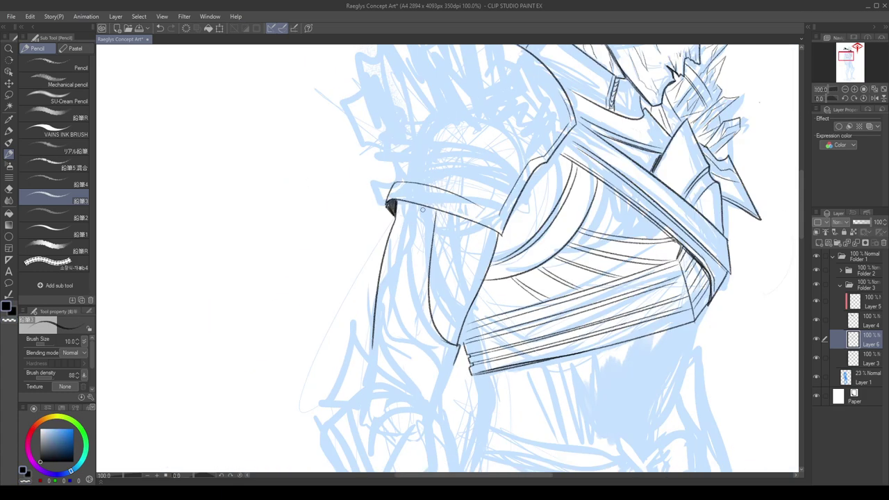
Add thin fold lines inside the upper arm on either side of the long curve below the shoulder band.
left_click_drag(423, 210, 448, 347)
key("ctrl+z")
left_click_drag(422, 209, 446, 352)
key("ctrl+z")
mouse_move(461, 316)
left_mouse_down()
mouse_move(448, 223)
mouse_move(463, 314)
left_mouse_up()
key("ctrl+z")
key("ctrl+z")
mouse_move(446, 225)
left_mouse_down()
mouse_move(450, 293)
mouse_move(453, 266)
mouse_move(464, 313)
left_mouse_up()
key("ctrl+z")
scroll(465, 237, "down", 2)
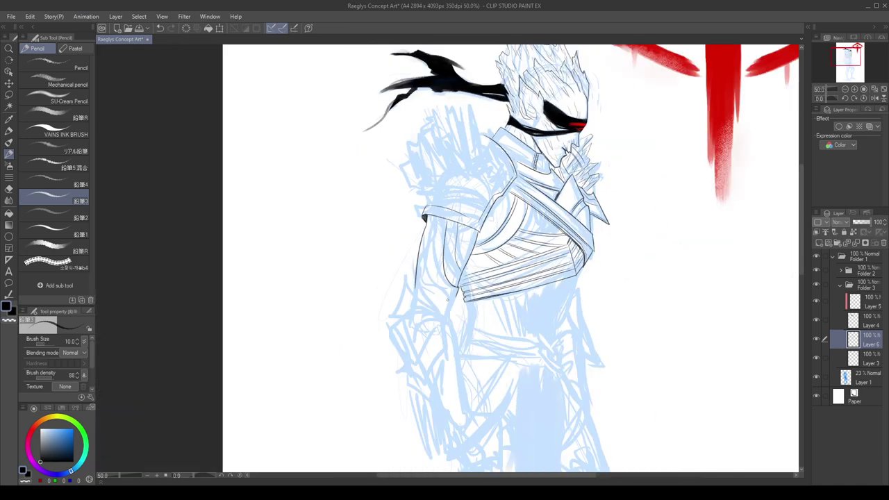
Rework the upper arm's inner fold and extend its inner edge below the chest wrap's rear corner.
scroll(456, 299, "up", 1)
left_click_drag(430, 193, 433, 264)
key("ctrl+z")
mouse_move(456, 298)
left_mouse_down()
mouse_move(446, 329)
mouse_move(449, 321)
left_mouse_up()
key("ctrl+z")
key("ctrl+z")
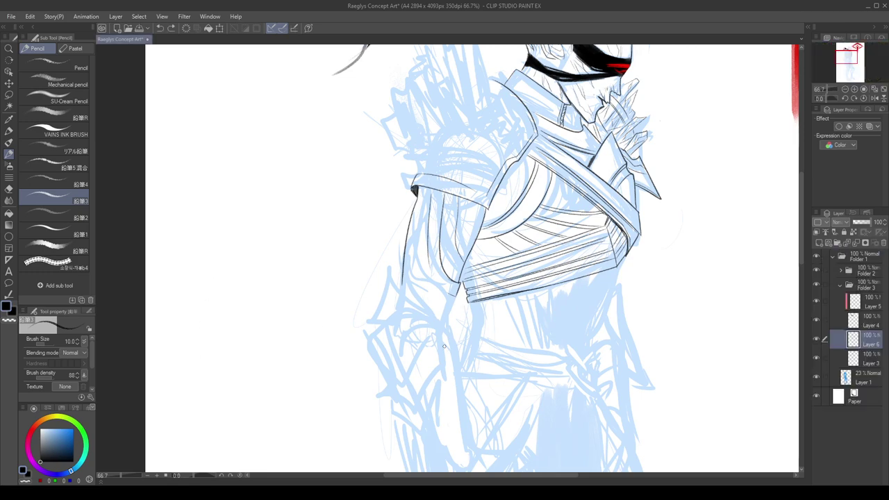
Ink a sweeping curve from the shoulder band's outer end to a pointed tip above the elbow, meeting the inner edge.
left_click_drag(441, 306, 445, 326)
left_click_drag(413, 249, 442, 307)
key("ctrl+z")
key("ctrl+z")
mouse_move(416, 199)
left_mouse_down()
mouse_move(414, 233)
mouse_move(446, 329)
left_mouse_up()
key("ctrl+z")
left_click_drag(415, 200, 448, 331)
key("ctrl+z")
left_click_drag(456, 296, 448, 326)
key("ctrl+z")
key("ctrl+z")
scroll(465, 242, "down", 2)
scroll(455, 203, "up", 3)
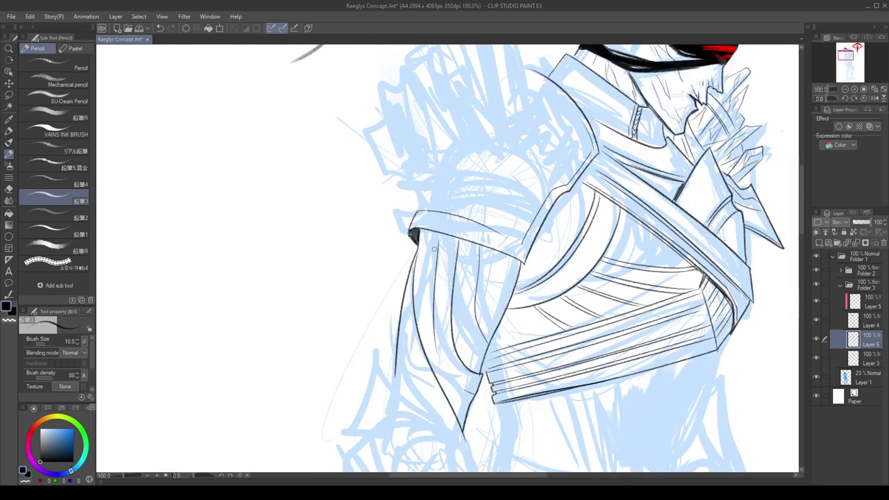
Thicken the shoulder band's lower edge near its outer end and save the document.
mouse_move(439, 235)
left_mouse_down()
mouse_move(438, 254)
mouse_move(416, 261)
mouse_move(421, 230)
left_mouse_up()
key("ctrl+z")
scroll(430, 207, "down", 2)
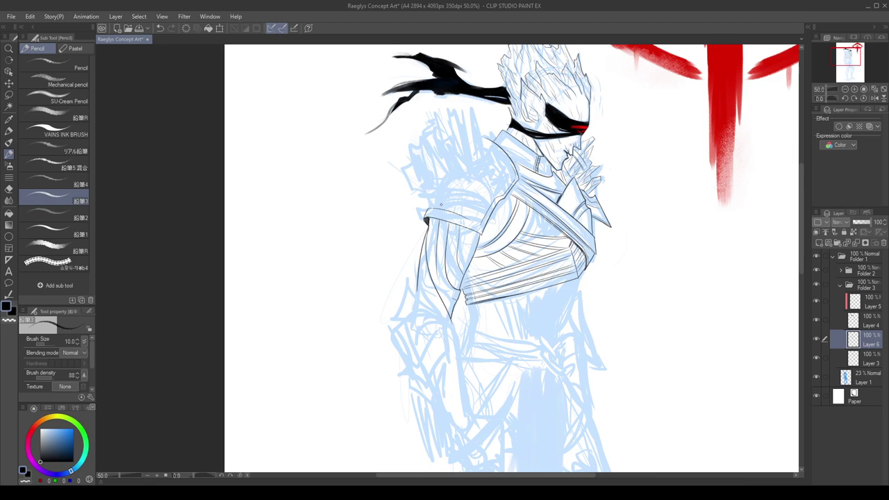
key("ctrl+s")
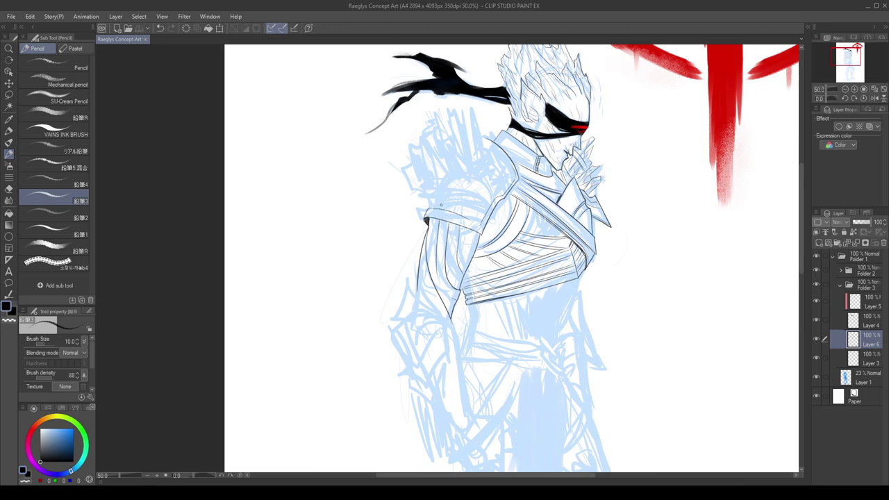
scroll(442, 218, "up", 2)
mouse_move(413, 215)
left_mouse_down()
mouse_move(493, 240)
mouse_move(422, 221)
mouse_move(448, 223)
left_mouse_up()
key("ctrl+z")
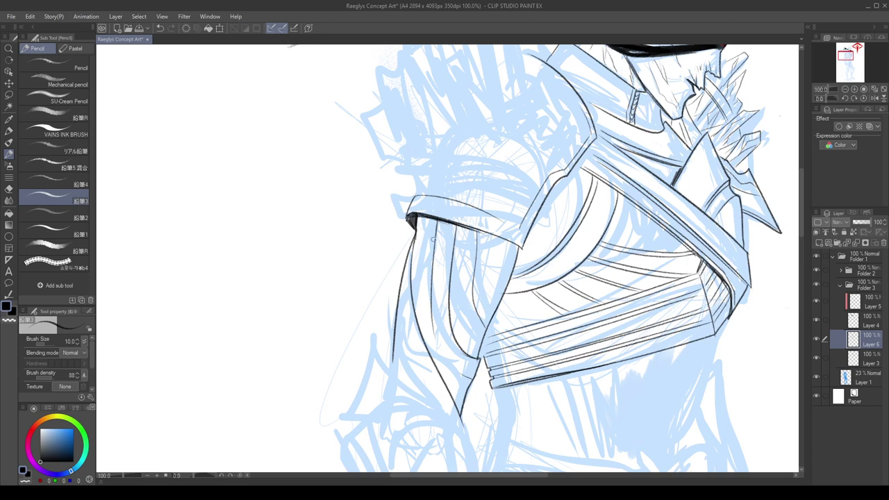
scroll(432, 238, "down", 4)
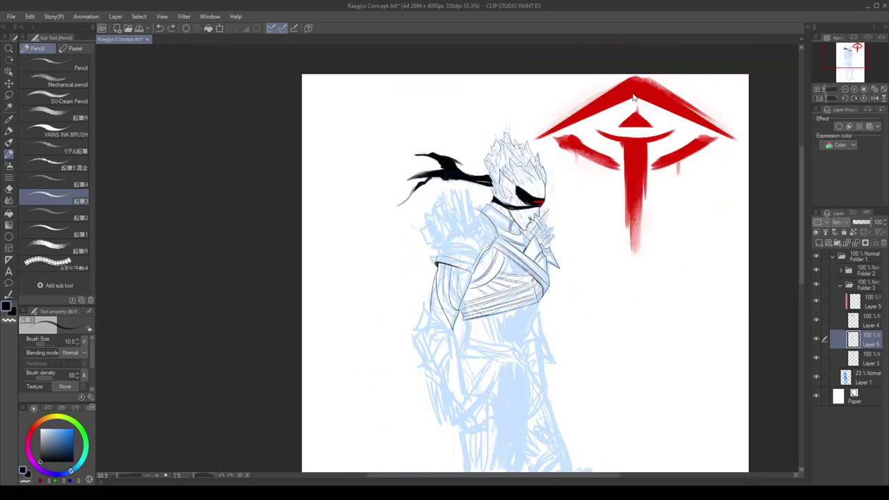
key("ctrl+s")
Check the whole figure's proportions in normal and mirrored orientation and consult the armor reference image.
scroll(631, 98, "down", 3)
scroll(630, 168, "up", 2)
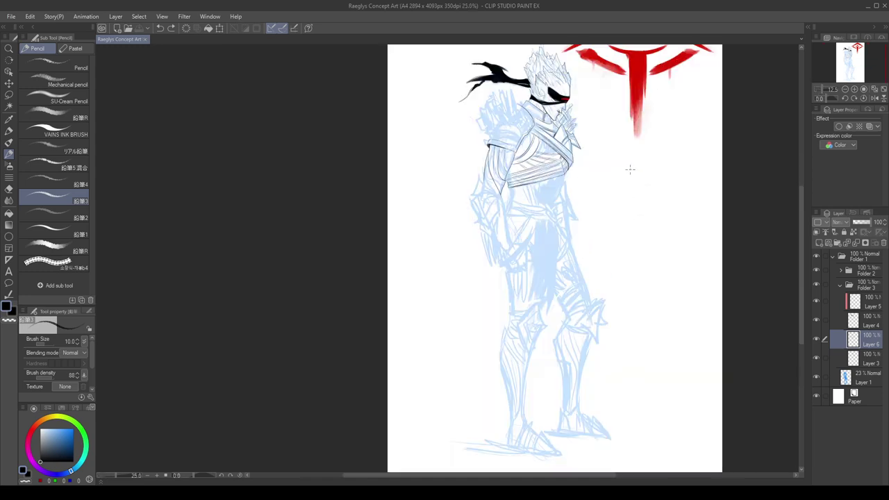
scroll(630, 169, "down", 2)
scroll(630, 169, "up", 3)
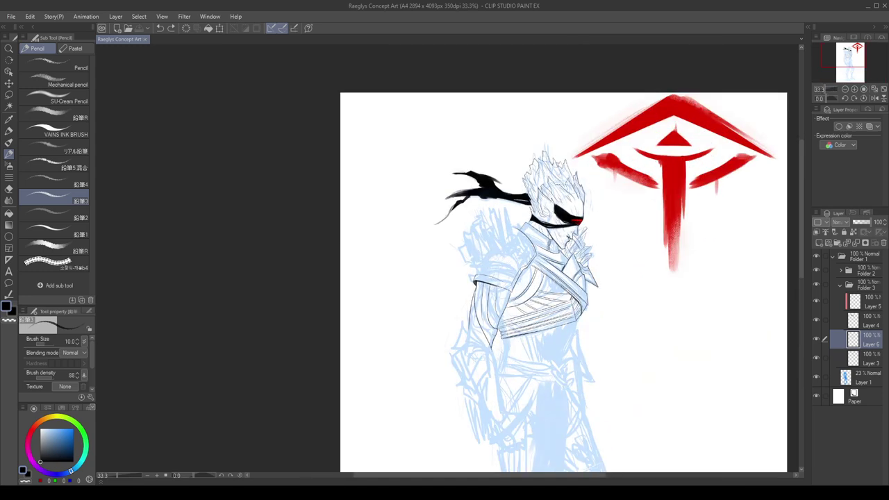
key("h")
scroll(555, 290, "down", 1)
key("h")
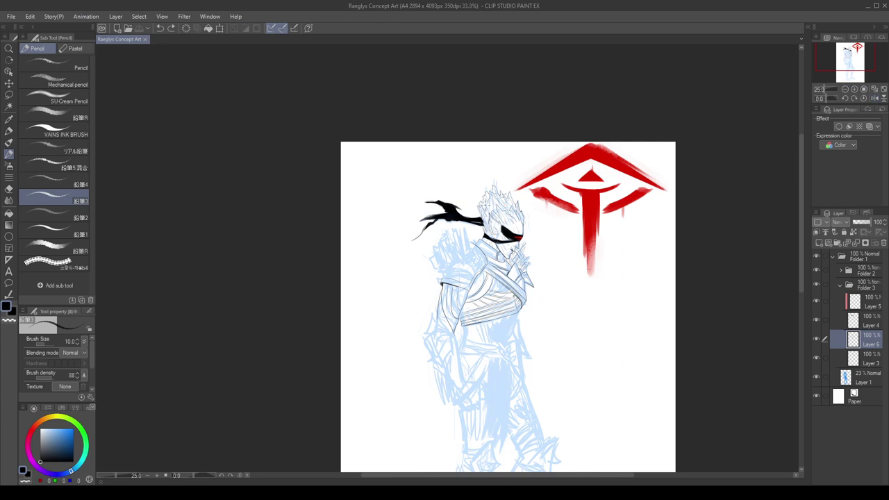
scroll(485, 206, "up", 1)
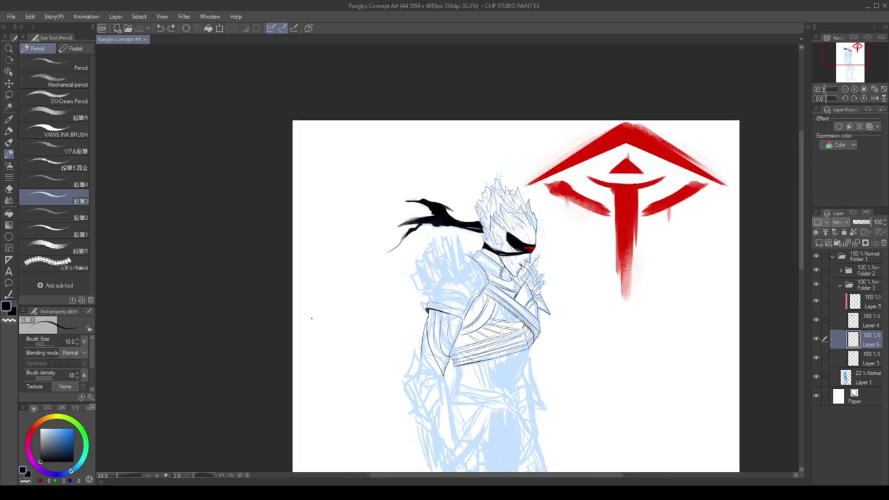
left_click(0, 444)
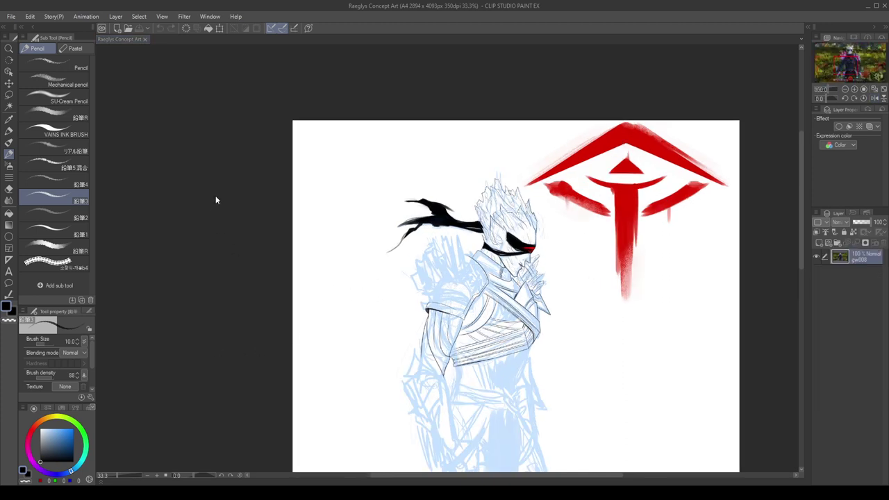
key("ctrl+Tab")
Ink the elbow guard's double upper edge and its jagged front edge running down the forearm.
scroll(373, 240, "up", 1)
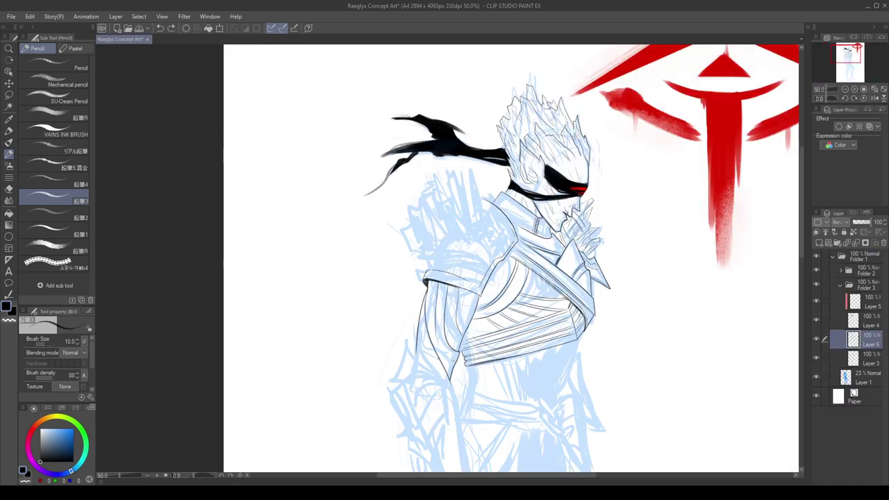
mouse_move(387, 375)
left_mouse_down()
mouse_move(423, 366)
mouse_move(438, 382)
left_mouse_up()
mouse_move(385, 385)
left_mouse_down()
mouse_move(415, 374)
mouse_move(439, 382)
mouse_move(424, 415)
left_mouse_up()
key("ctrl+z")
mouse_move(441, 384)
left_mouse_down()
mouse_move(427, 438)
mouse_move(439, 398)
mouse_move(412, 440)
left_mouse_up()
key("ctrl+z")
key("ctrl+z")
mouse_move(386, 387)
left_mouse_down()
mouse_move(388, 418)
mouse_move(417, 427)
mouse_move(427, 414)
mouse_move(422, 424)
left_mouse_up()
key("ctrl+z")
key("ctrl+z")
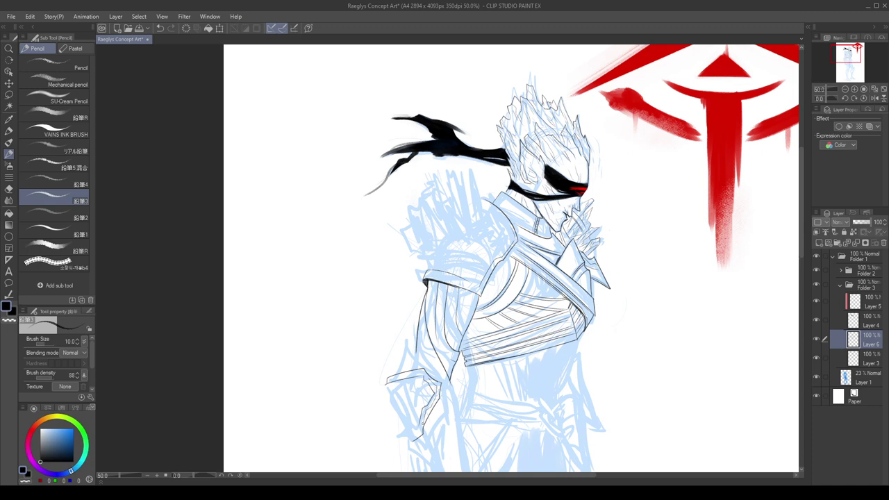
Double the elbow guard's angular front edge and extend its lower end into a sharp backward-pointing spike.
scroll(438, 322, "down", 1)
scroll(437, 393, "up", 2)
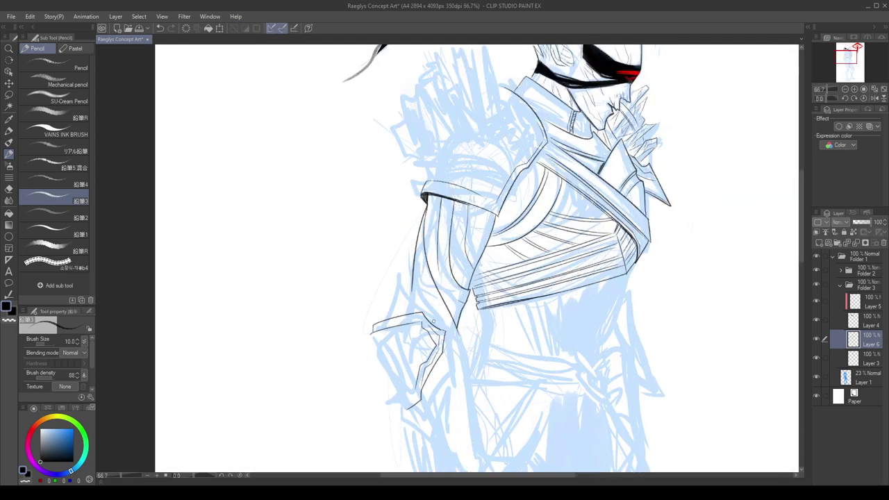
key("ctrl+z")
mouse_move(439, 349)
left_mouse_down()
mouse_move(419, 387)
mouse_move(416, 379)
mouse_move(413, 392)
mouse_move(393, 397)
mouse_move(383, 414)
mouse_move(415, 391)
mouse_move(391, 410)
left_mouse_up()
key("ctrl+z")
key("ctrl+z")
key("ctrl+z")
key("ctrl+z")
key("ctrl+z")
mouse_move(376, 353)
left_mouse_down()
mouse_move(378, 361)
mouse_move(373, 345)
left_mouse_up()
key("ctrl+z")
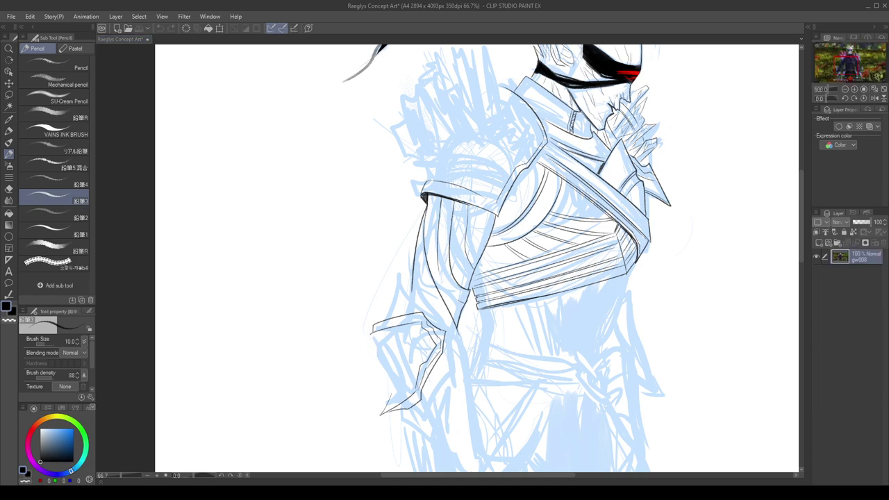
Ink the elbow guard's rear outline and an angular inner facet line parallel to its front edge.
left_click(400, 357)
key("ctrl+z")
mouse_move(390, 388)
left_mouse_down()
mouse_move(377, 367)
mouse_move(391, 388)
mouse_move(403, 377)
left_mouse_up()
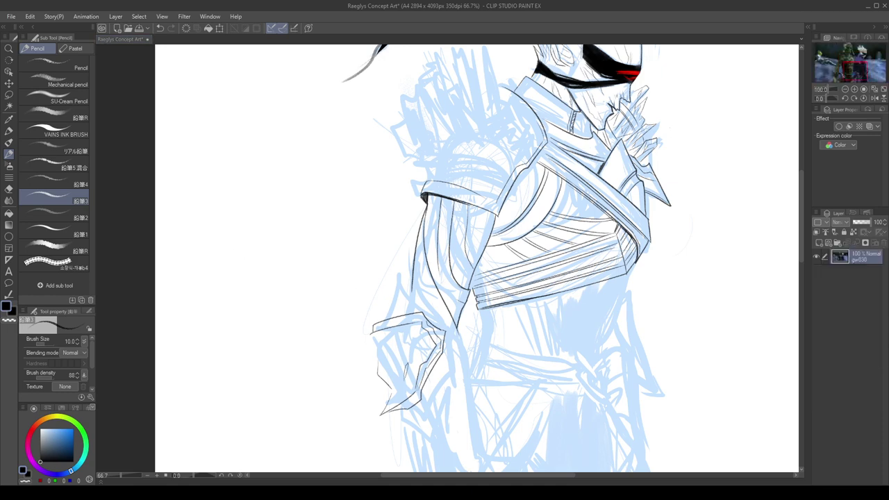
left_click_drag(418, 341, 401, 382)
left_click_drag(370, 335, 377, 348)
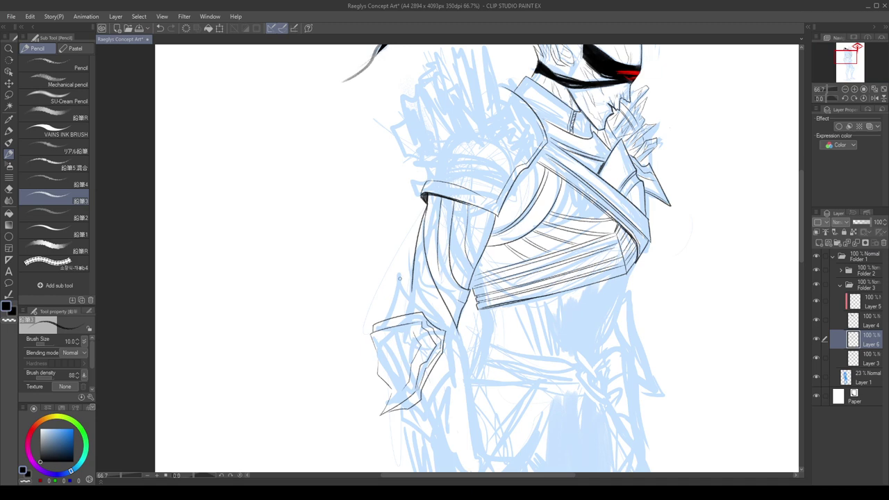
Ink tall pointed spikes rising from the elbow guard's upper rear edge, with jagged bases overlapping the plate.
mouse_move(385, 279)
left_mouse_down()
mouse_move(364, 340)
mouse_move(368, 294)
mouse_move(373, 318)
left_mouse_up()
key("ctrl+z")
key("ctrl+z")
mouse_move(396, 340)
left_mouse_down()
mouse_move(393, 292)
mouse_move(405, 337)
left_mouse_up()
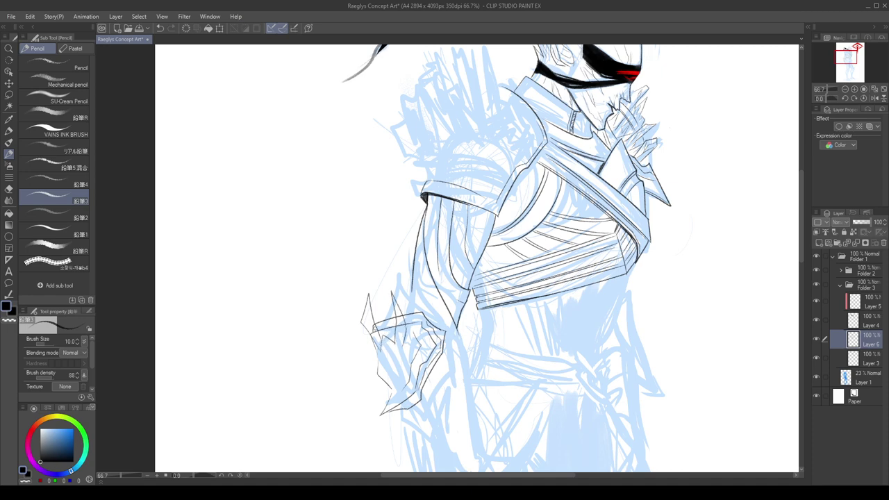
Erase the elbow guard lines that overlap the rear spike's base using transparent color.
key("x")
key("c")
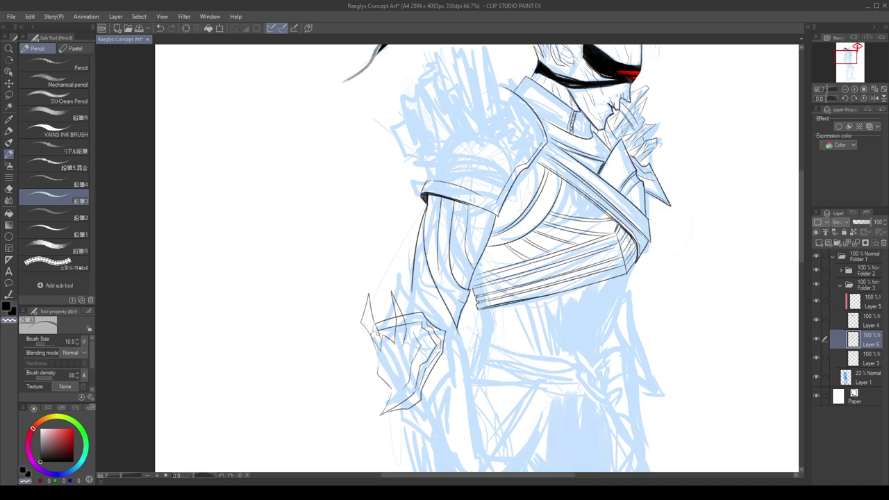
scroll(375, 330, "up", 1)
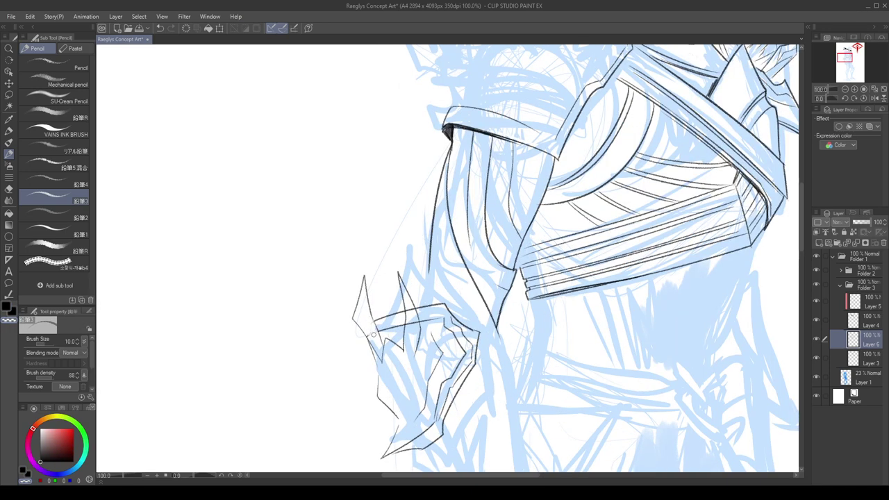
scroll(369, 334, "up", 1)
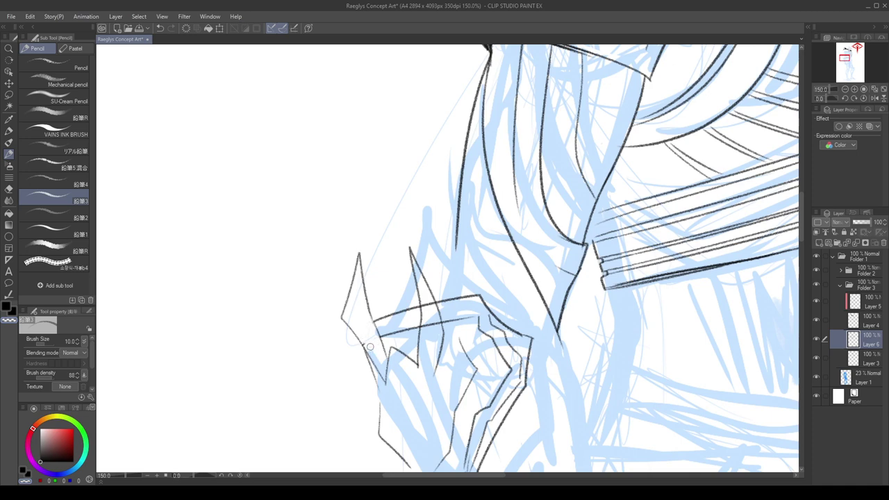
scroll(366, 343, "down", 1)
Add jagged facets to the elbow guard's lower rear part, erase overlapping lines, and check it in mirrored view.
key("c")
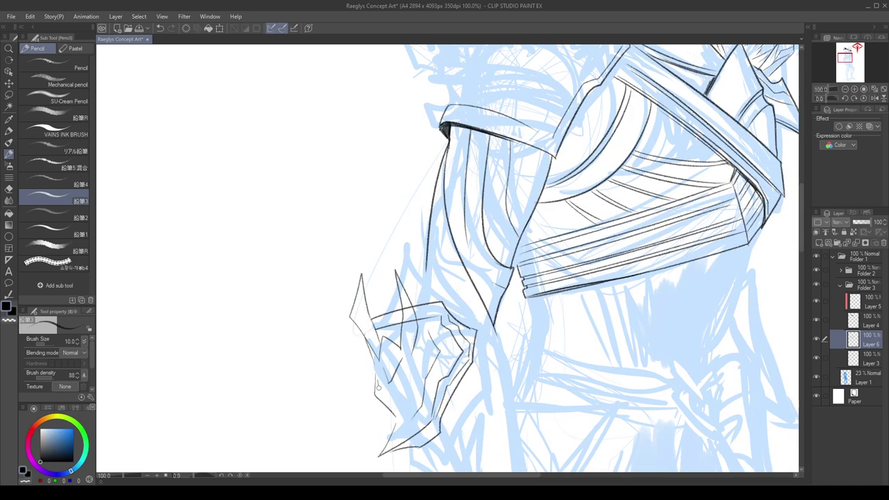
mouse_move(412, 369)
left_mouse_down()
mouse_move(401, 391)
mouse_move(378, 384)
mouse_move(392, 436)
mouse_move(413, 416)
mouse_move(411, 380)
mouse_move(397, 420)
left_mouse_up()
key("c")
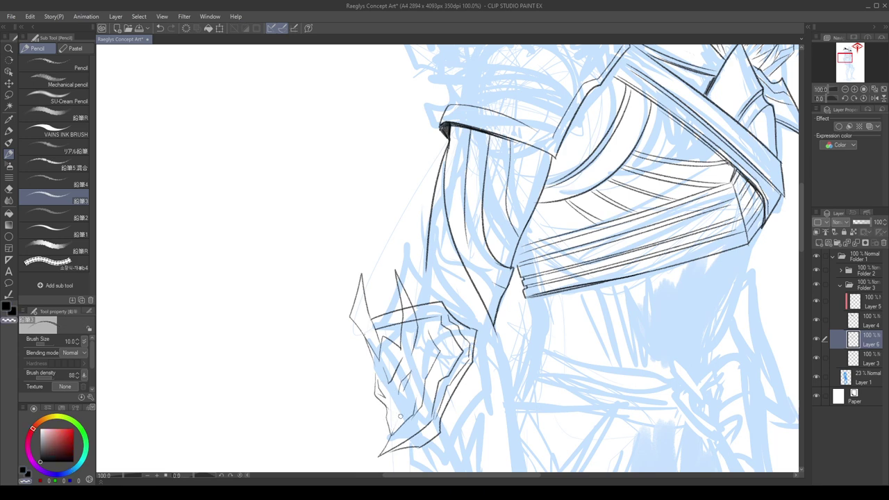
key("c")
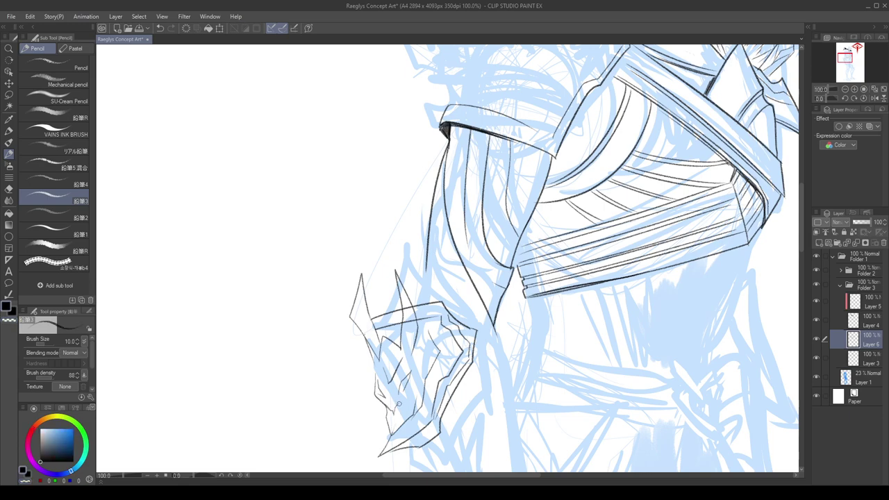
key("h")
key("h")
key("h")
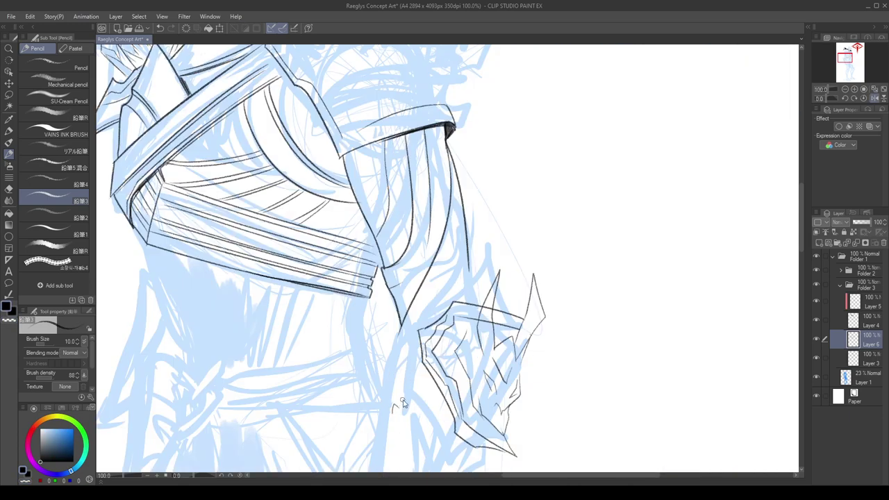
Rework the short facet strokes near the elbow guard's lower rear point, checking the shape in mirrored view.
key("ctrl+z")
key("h")
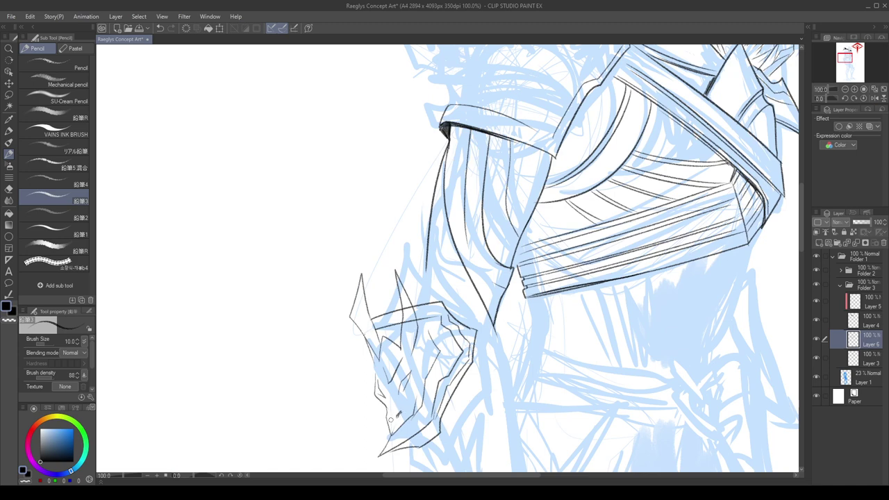
key("h")
key("ctrl+z")
key("ctrl+z")
key("ctrl+z")
key("h")
key("x")
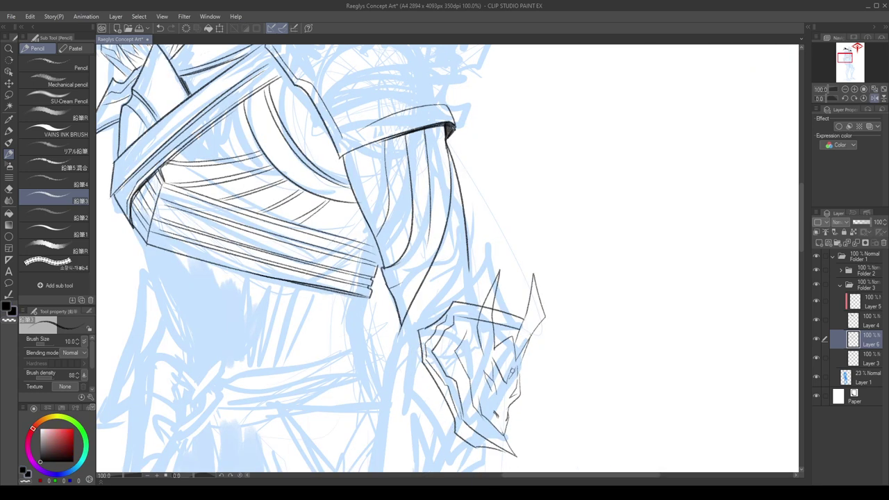
key("c")
key("c")
key("h")
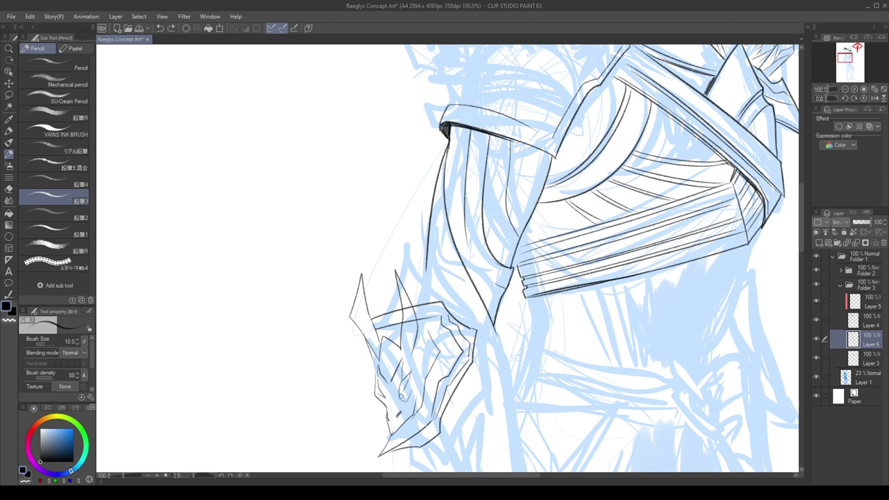
Ink more jagged inner facets on the elbow guard and extra tall spikes along the middle of its upper edge.
left_click_drag(401, 401, 419, 383)
key("ctrl+z")
key("ctrl+z")
key("ctrl+z")
left_click_drag(416, 340, 433, 347)
key("ctrl+z")
mouse_move(377, 326)
left_mouse_down()
mouse_move(383, 279)
mouse_move(393, 337)
left_mouse_up()
key("ctrl+z")
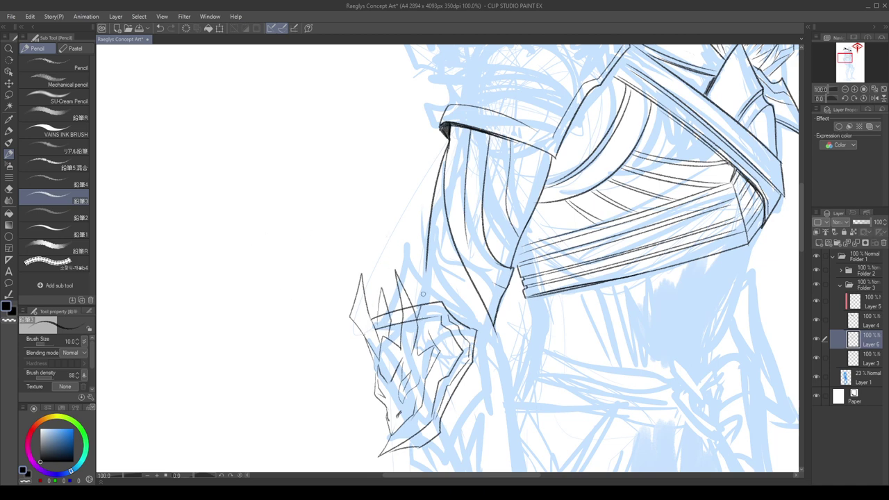
mouse_move(423, 294)
left_mouse_down()
mouse_move(431, 323)
mouse_move(448, 319)
mouse_move(431, 347)
left_mouse_up()
Fill the gap between the rear spikes with another spike and ink smaller spikes at the guard's front corner and rear side.
scroll(442, 279, "down", 3)
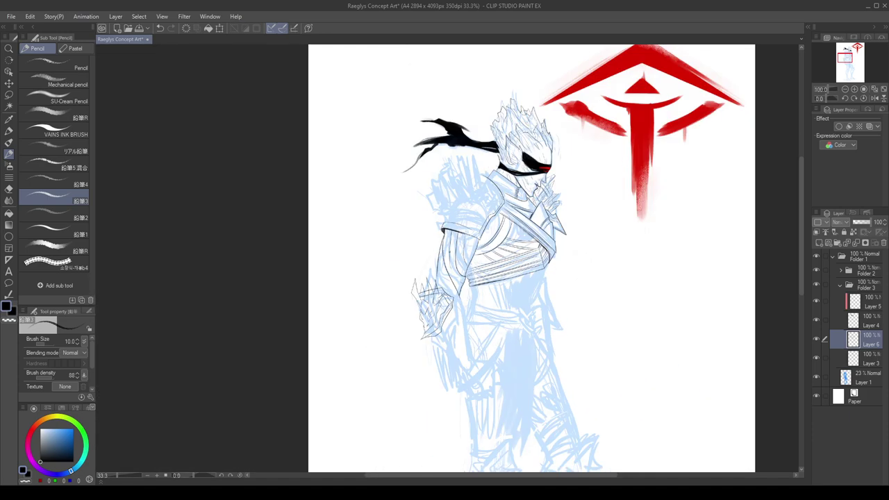
scroll(434, 289, "up", 2)
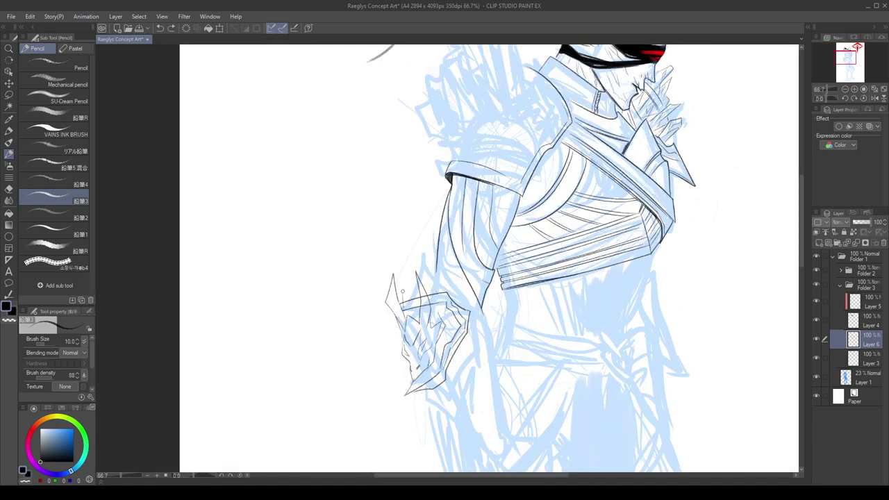
left_click_drag(402, 292, 413, 303)
key("ctrl+z")
left_click_drag(438, 314, 451, 299)
scroll(451, 276, "down", 3)
scroll(426, 290, "up", 3)
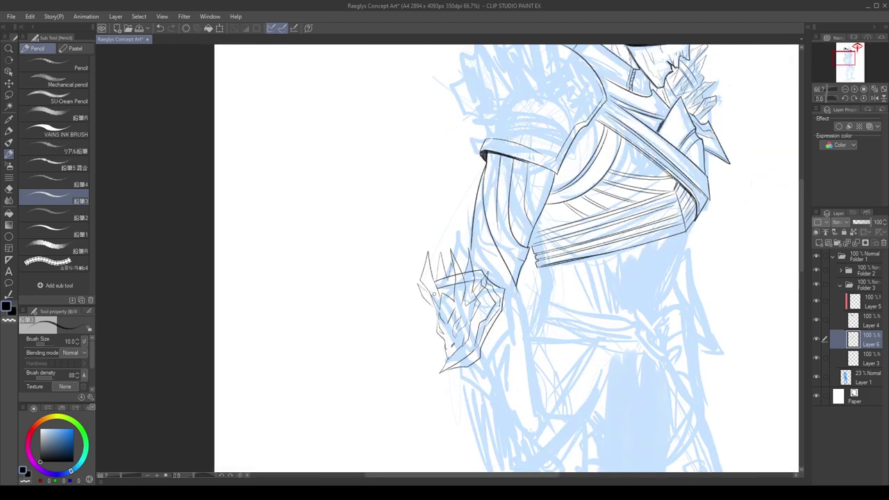
scroll(434, 294, "down", 3)
scroll(434, 294, "up", 5)
Erase the elbow guard's upper edge lines where they cross the spike bases, using the Hard eraser at size 20.
key("e")
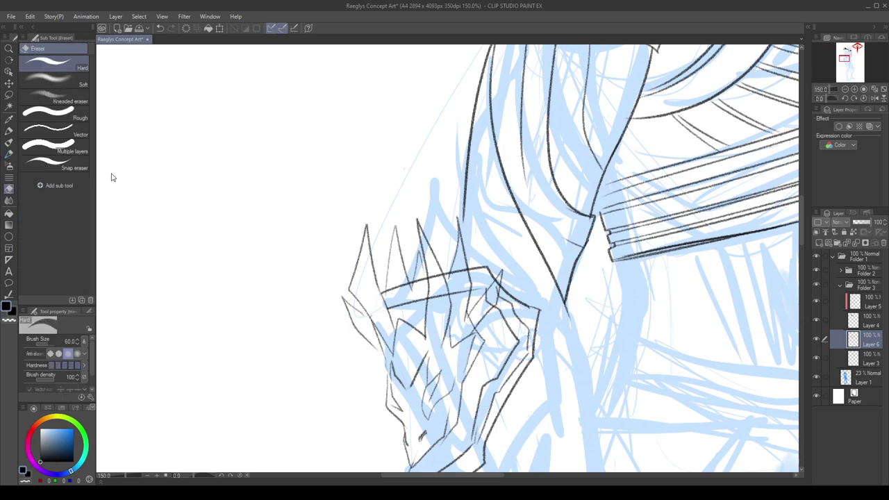
key("[")
key("[")
mouse_move(398, 283)
left_mouse_down()
mouse_move(412, 308)
mouse_move(401, 277)
mouse_move(417, 298)
mouse_move(419, 271)
mouse_move(415, 301)
mouse_move(436, 279)
mouse_move(437, 300)
mouse_move(431, 271)
mouse_move(433, 307)
mouse_move(434, 295)
mouse_move(444, 301)
mouse_move(458, 261)
mouse_move(464, 295)
mouse_move(459, 277)
mouse_move(488, 305)
left_mouse_up()
key("bracketleft")
key("bracketleft")
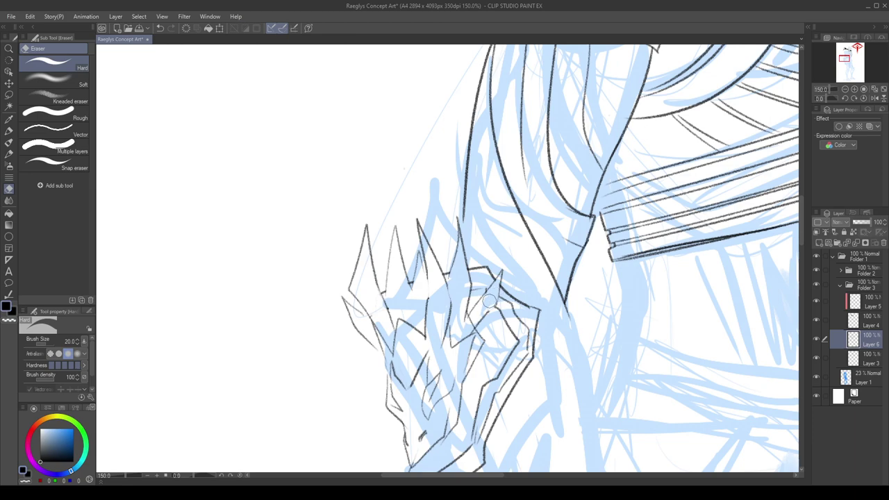
left_click_drag(482, 314, 469, 325)
scroll(486, 284, "down", 2)
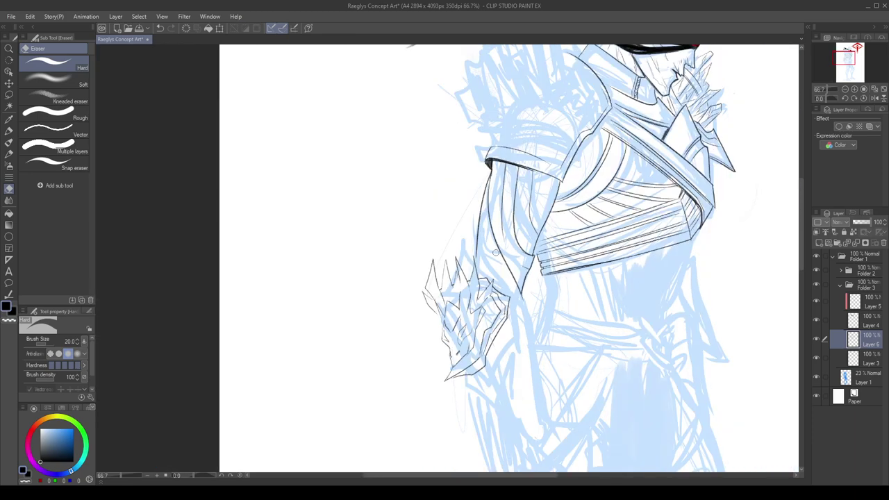
Ink thin inner ridge lines with the pencil inside the elbow guard's upper spikes and the small front spike.
scroll(495, 252, "up", 3)
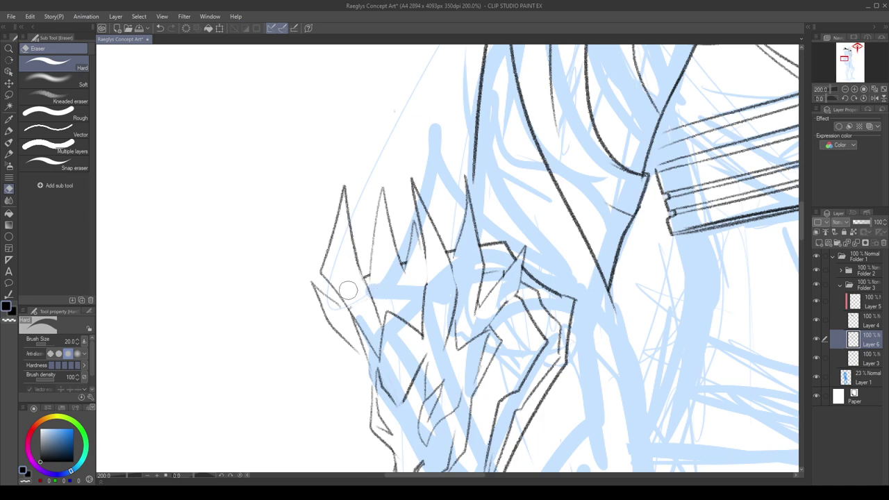
key("b")
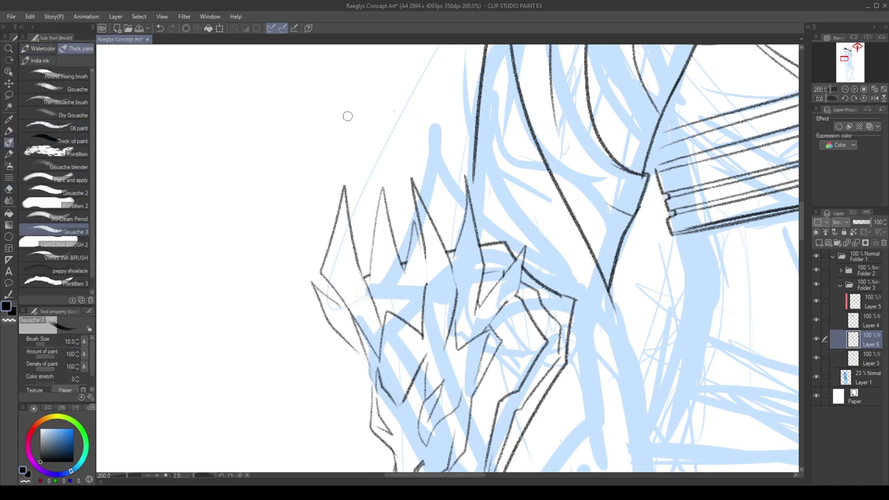
key("p")
mouse_move(415, 227)
left_mouse_down()
mouse_move(404, 274)
mouse_move(426, 266)
left_mouse_up()
key("ctrl+z")
key("ctrl+z")
left_click_drag(416, 223, 425, 267)
key("ctrl+z")
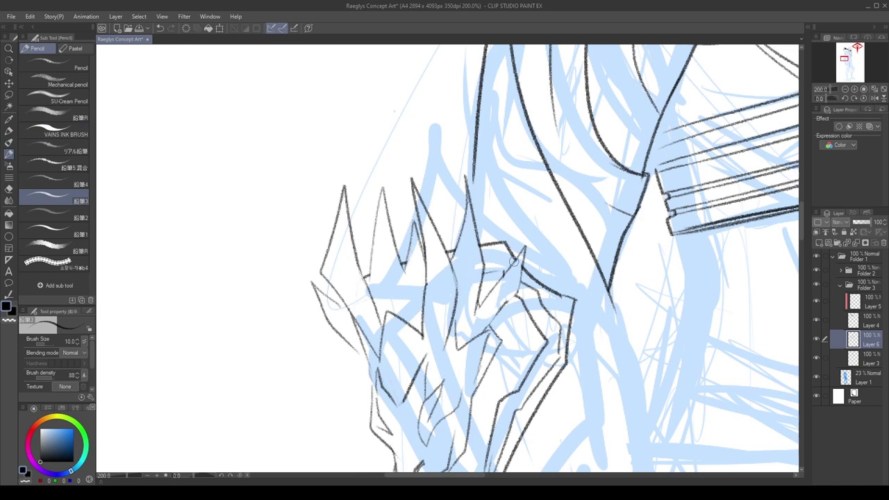
mouse_move(514, 262)
left_mouse_down()
mouse_move(480, 312)
mouse_move(486, 275)
left_mouse_up()
key("ctrl+z")
mouse_move(474, 173)
left_mouse_down()
mouse_move(472, 204)
mouse_move(472, 184)
left_mouse_up()
key("ctrl+z")
mouse_move(515, 297)
left_mouse_down()
mouse_move(491, 325)
mouse_move(470, 227)
left_mouse_up()
mouse_move(515, 263)
left_mouse_down()
mouse_move(473, 331)
mouse_move(423, 282)
mouse_move(440, 303)
mouse_move(434, 249)
left_mouse_up()
left_click_drag(411, 314, 401, 259)
mouse_move(382, 220)
left_mouse_down()
mouse_move(374, 265)
mouse_move(383, 243)
mouse_move(391, 313)
left_mouse_up()
Clean up the lowest rear spike with transparent color and join its base to the guard's rear outline.
scroll(394, 259, "down", 2)
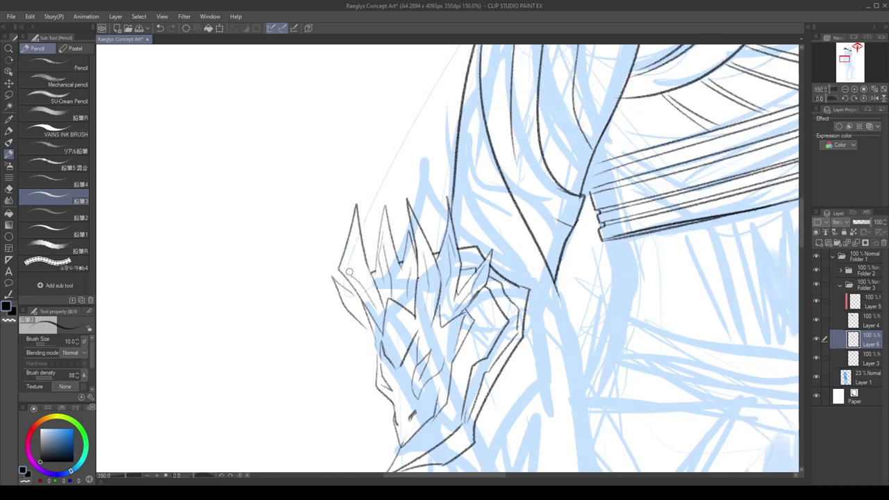
scroll(349, 257, "down", 2)
scroll(364, 245, "up", 4)
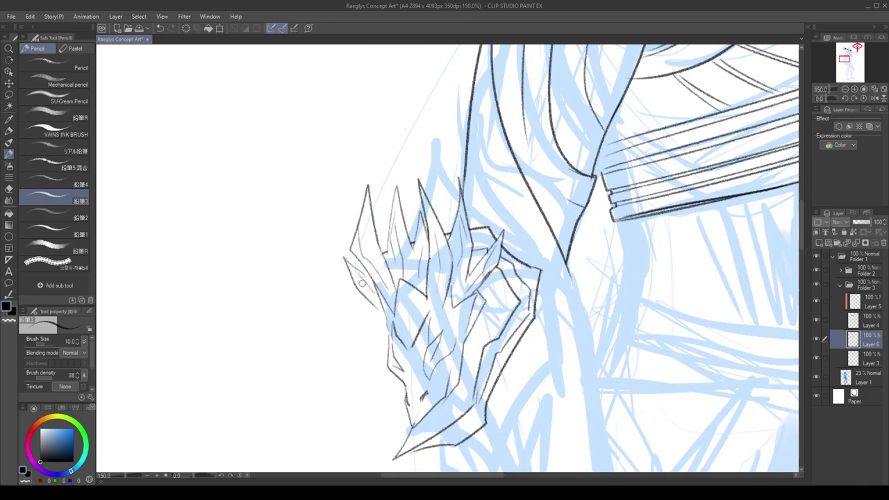
left_click(380, 303, "alt")
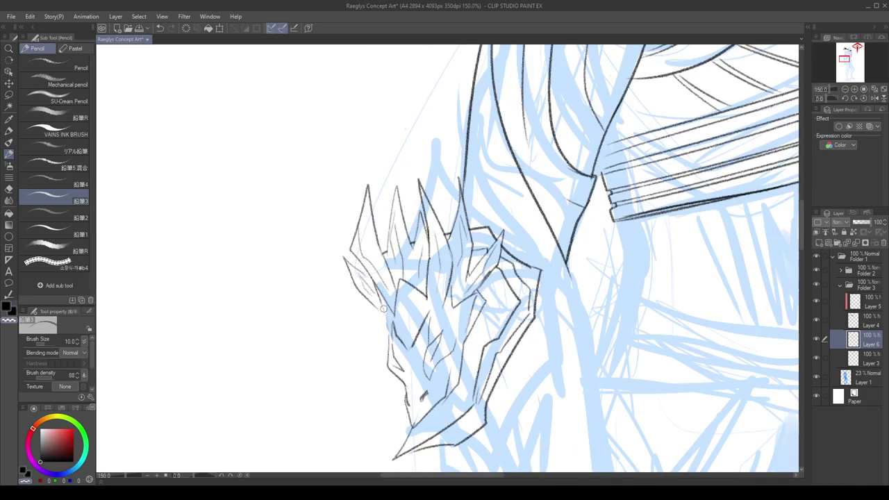
left_click(382, 307, "alt")
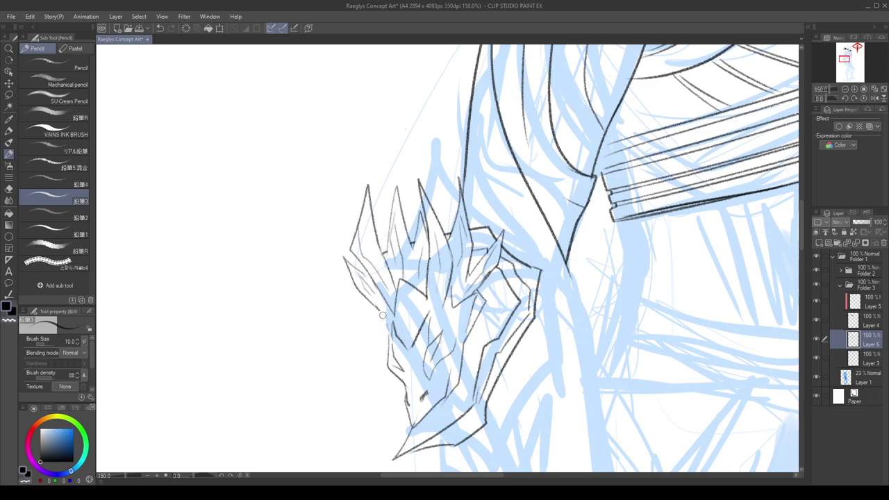
scroll(389, 327, "down", 3)
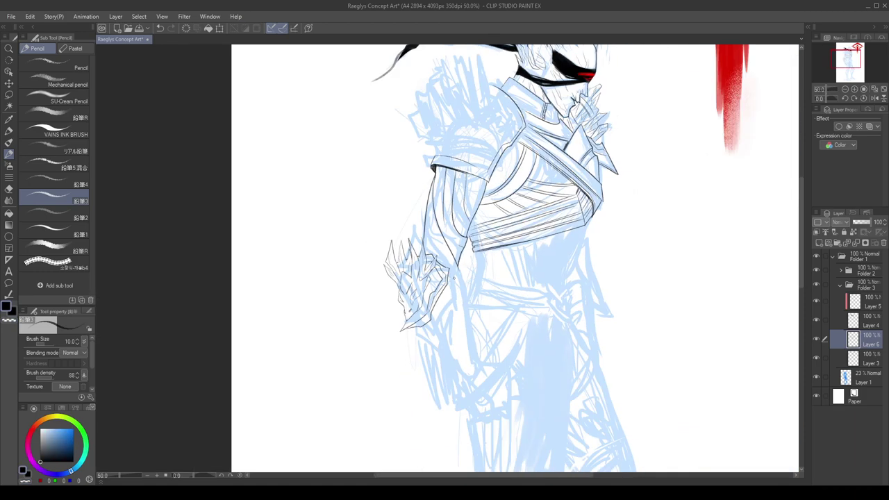
Erase the facet line below the rear spikes with transparent color, redraw it, and add fine facet lines near the guard's lower point.
scroll(426, 268, "up", 3)
scroll(415, 278, "up", 1)
key("x")
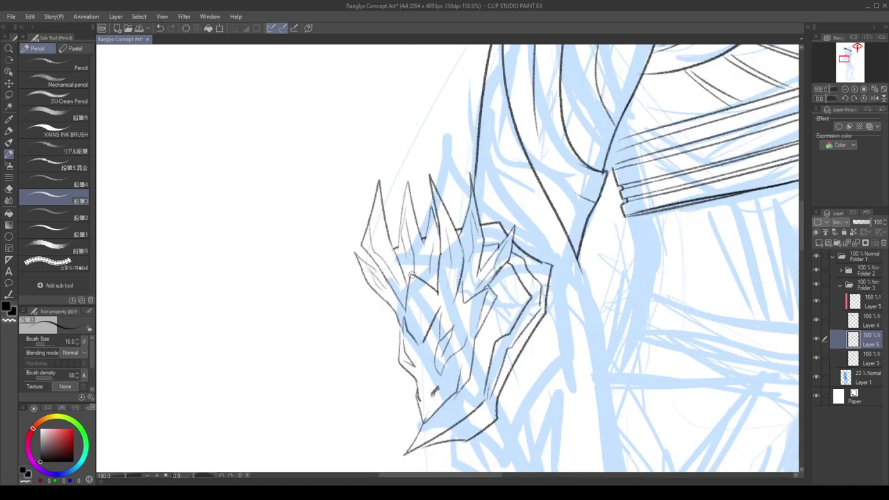
key("c")
left_click_drag(411, 273, 406, 303)
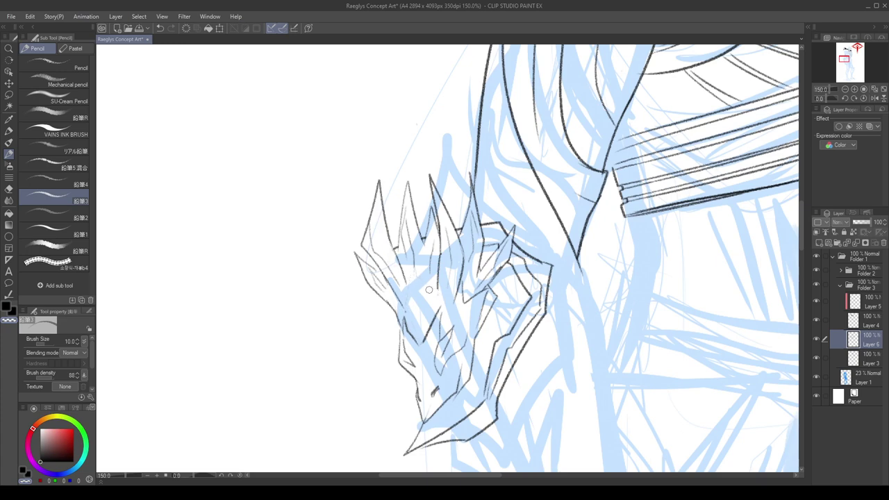
key("x")
mouse_move(416, 279)
left_mouse_down()
mouse_move(436, 304)
mouse_move(408, 306)
mouse_move(413, 337)
mouse_move(415, 284)
mouse_move(419, 335)
mouse_move(433, 299)
mouse_move(416, 286)
mouse_move(411, 311)
mouse_move(422, 334)
mouse_move(436, 305)
left_mouse_up()
scroll(435, 273, "down", 3)
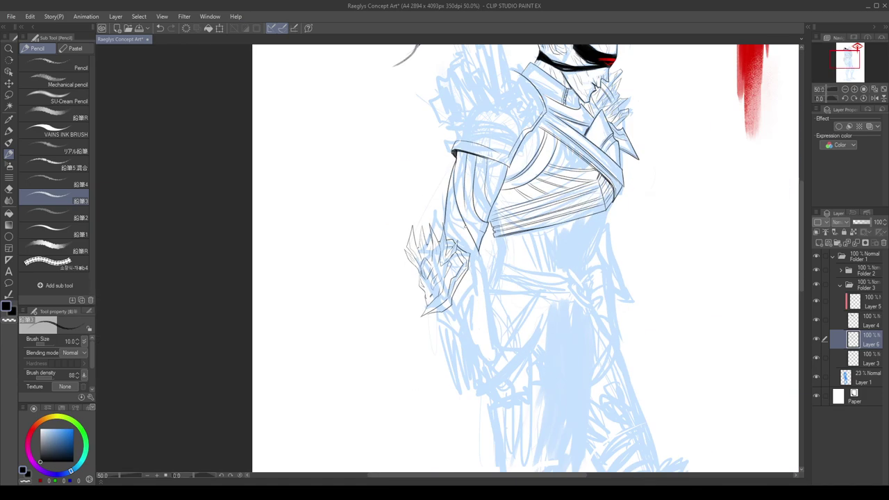
scroll(471, 221, "down", 1)
scroll(474, 195, "up", 2)
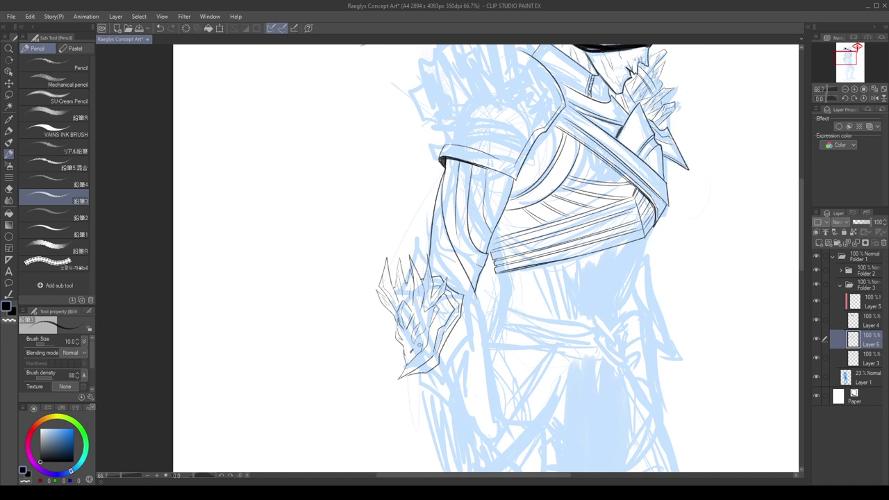
scroll(414, 356, "up", 2)
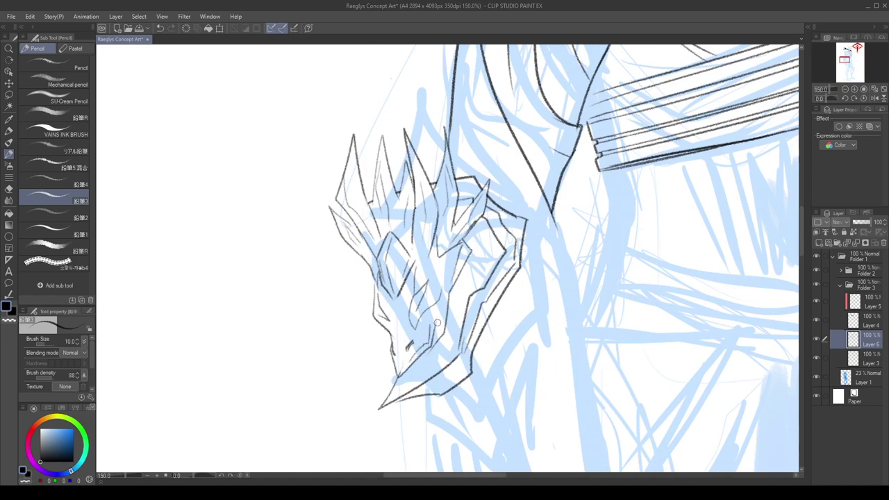
Check the spiked elbow guard on the whole figure and compare it with the reference image gw003.
scroll(444, 301, "down", 3)
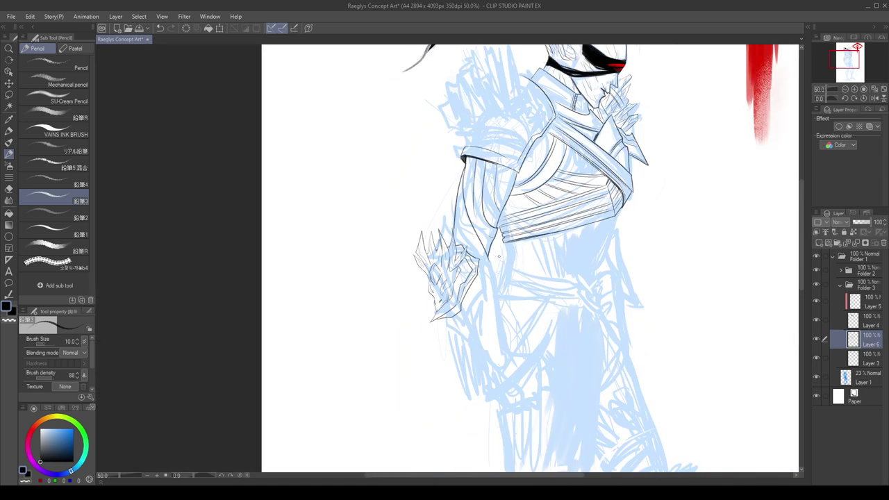
scroll(498, 256, "down", 1)
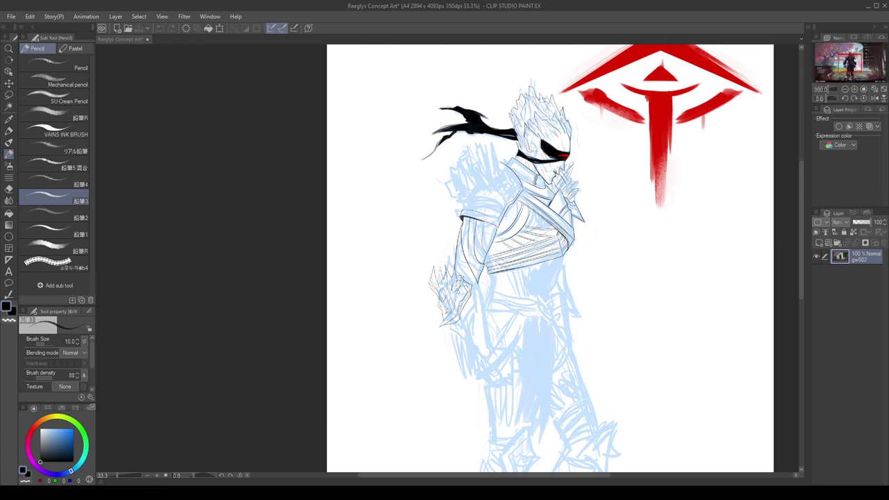
left_click(388, 256)
scroll(472, 248, "up", 2)
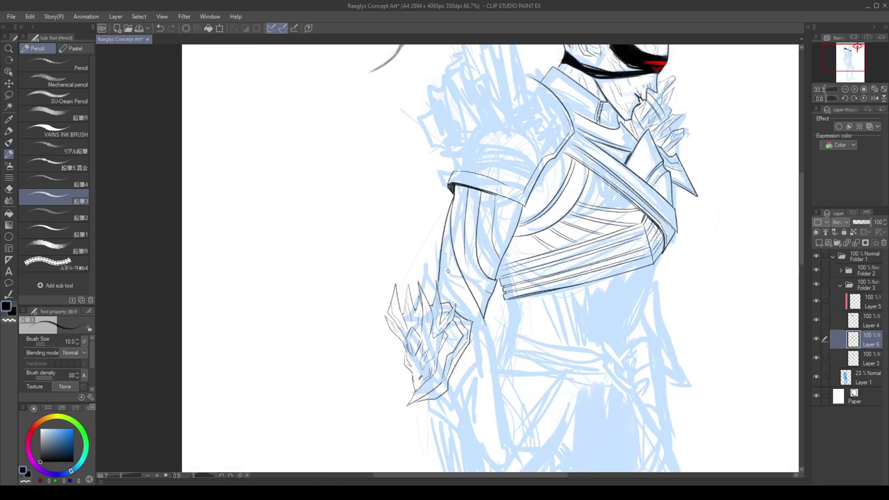
key("ctrl+z")
left_click_drag(439, 277, 452, 298)
key("ctrl+z")
key("ctrl+z")
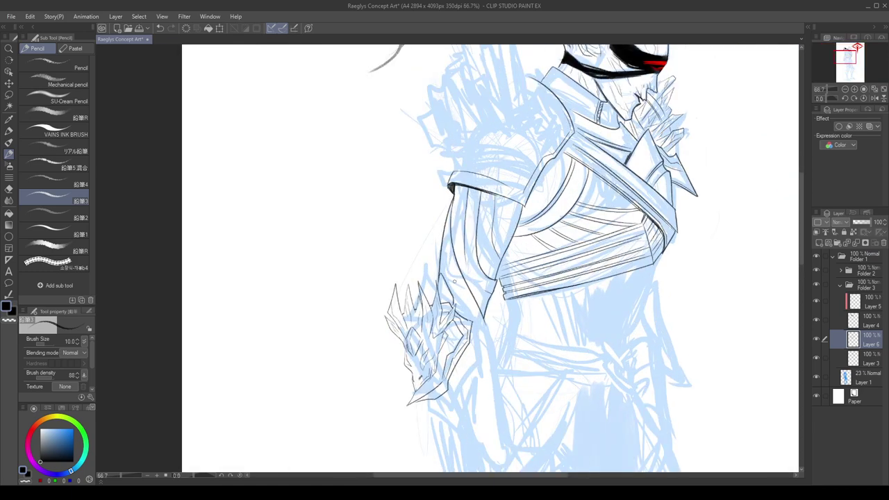
Examine the whole figure in mirrored and normal view and compare it with the reference image gw002.
key("ctrl+minus")
key("ctrl+minus")
key("h")
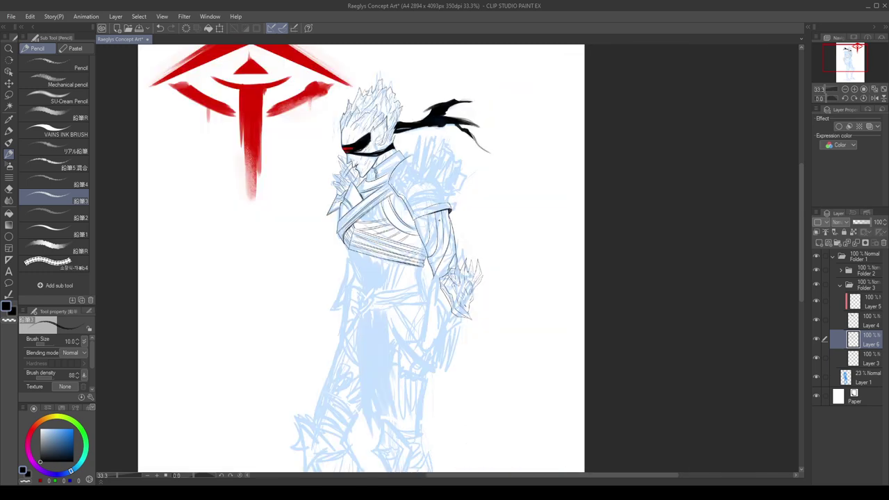
key("h")
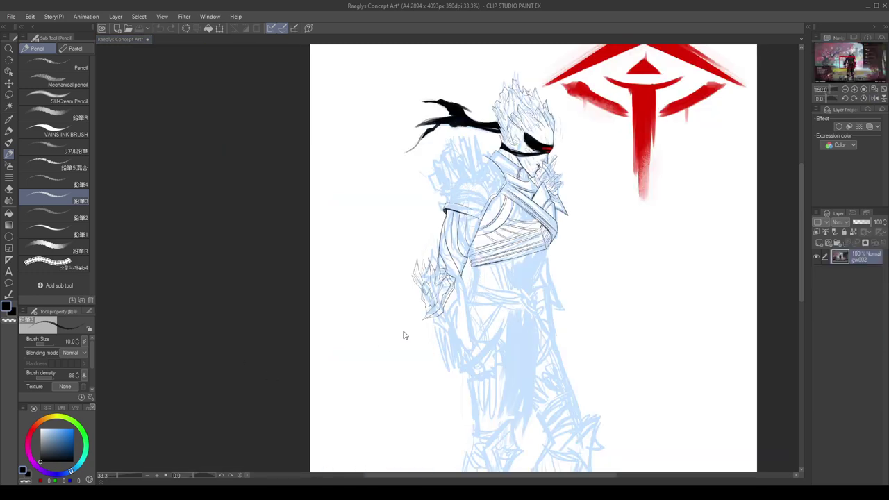
key("ctrl+plus")
key("ctrl+plus")
Ink the pointed forearm plate extending below the elbow guard, checking its shape in mirrored view and at full-figure scale.
left_click_drag(449, 286, 448, 296)
key("ctrl+z")
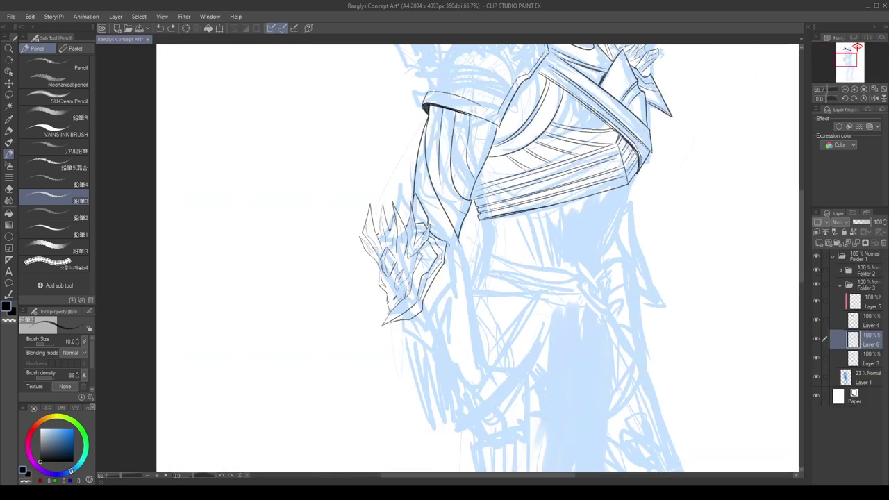
mouse_move(447, 243)
left_mouse_down()
mouse_move(455, 284)
mouse_move(429, 322)
mouse_move(431, 307)
mouse_move(403, 324)
mouse_move(415, 340)
mouse_move(402, 325)
mouse_move(418, 334)
mouse_move(438, 302)
mouse_move(487, 340)
mouse_move(495, 325)
mouse_move(484, 355)
mouse_move(467, 325)
left_mouse_up()
key("ctrl+z")
key("h")
key("ctrl+z")
key("ctrl+z")
key("h")
scroll(455, 300, "down", 2)
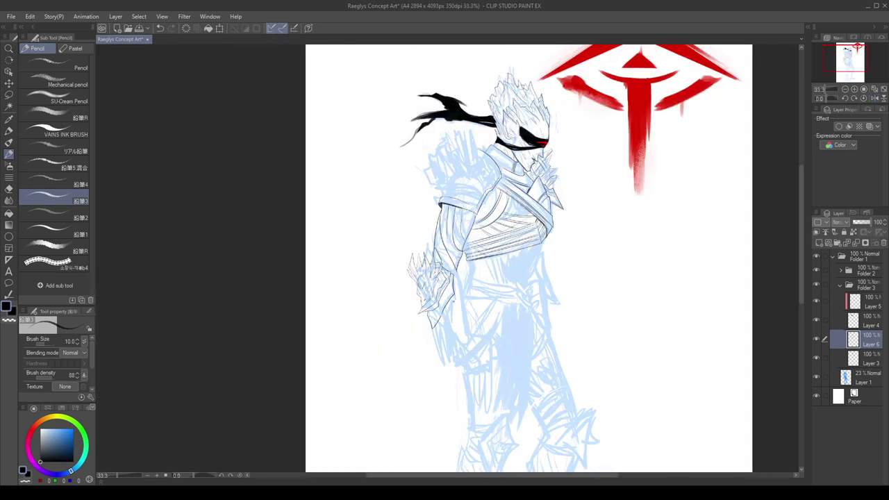
key("ctrl+plus")
key("ctrl+plus")
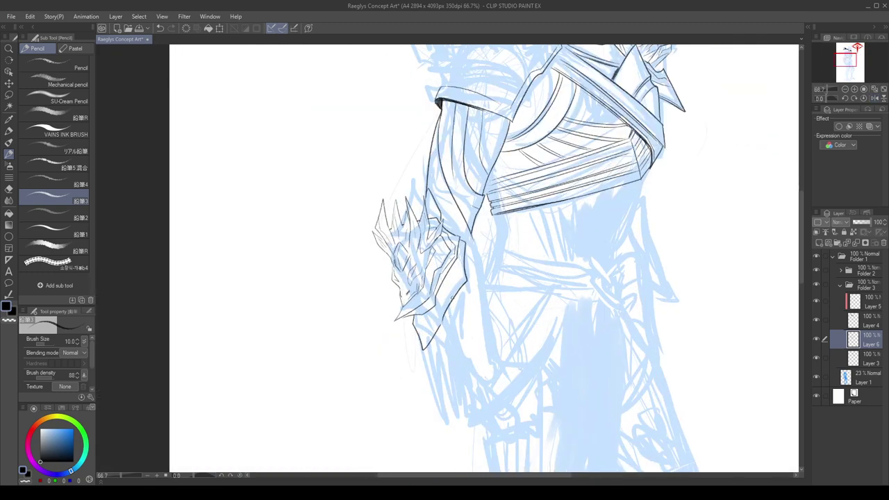
Ink a second angular plate edge beside the forearm plate, running from the guard's lower front down to a point.
left_click_drag(459, 295, 432, 357)
key("ctrl+z")
left_click_drag(461, 297, 434, 358)
Examine the reference image gw022 and the red emblem image, then bring up the Revenant_01 reference.
left_click(0, 278)
key("ctrl+plus")
key("ctrl+plus")
key("ctrl+minus")
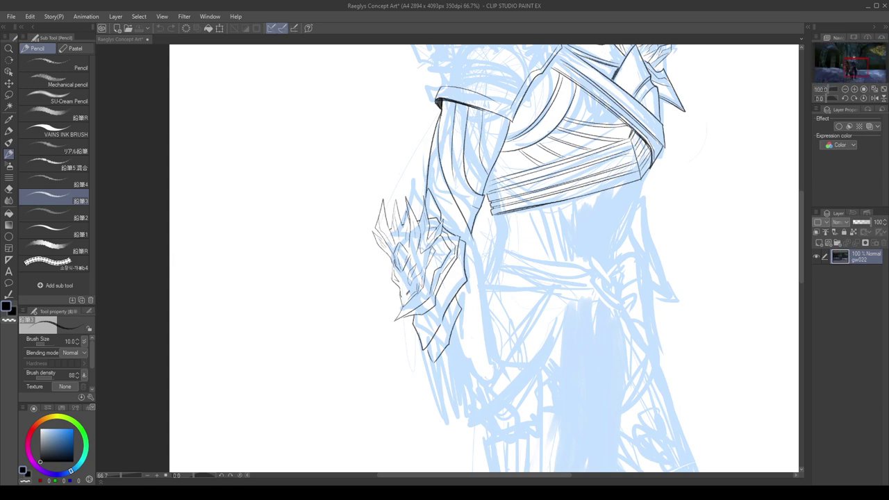
key("ctrl+minus")
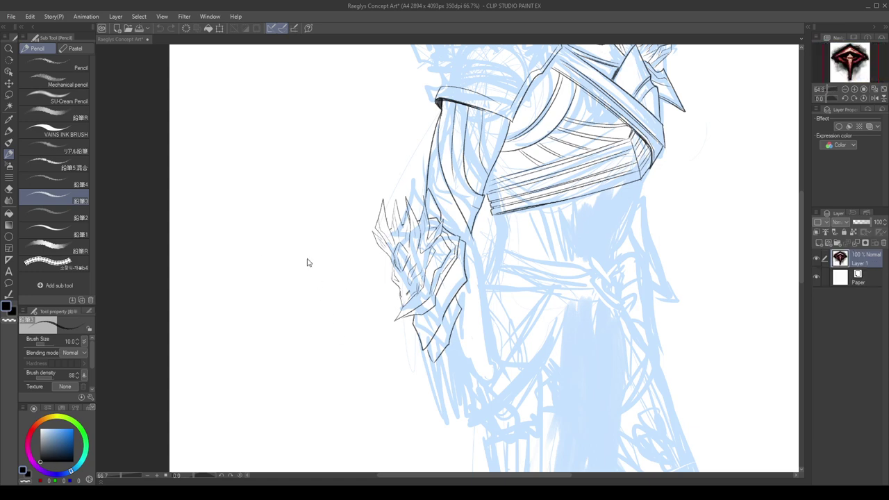
Open further reference images, including gw029 and gw001, and examine the character's forearm armor up close.
left_click(11, 17)
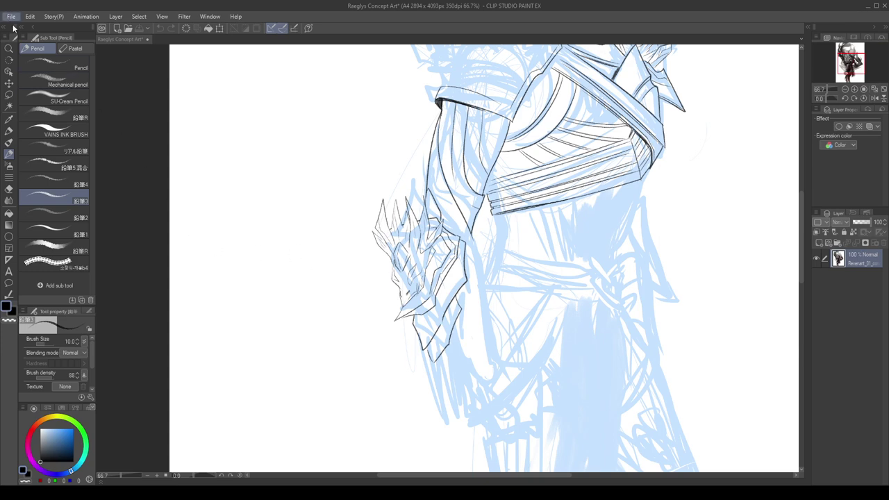
left_click(34, 54)
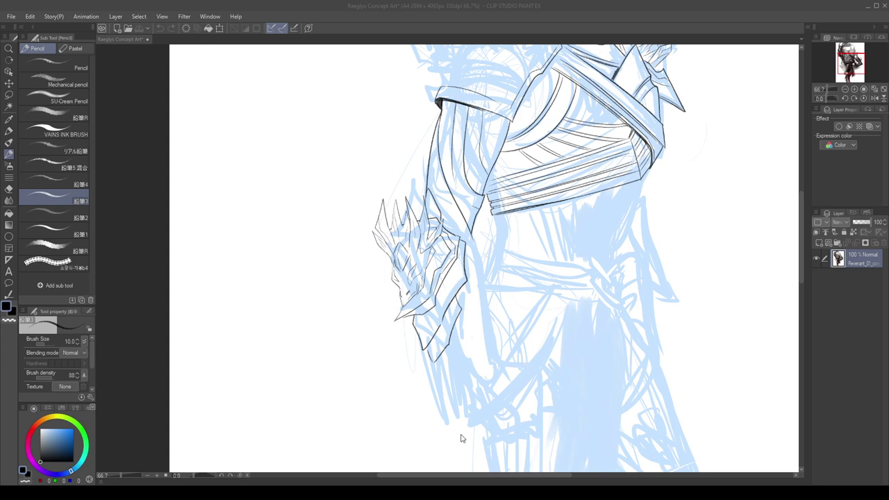
key("h")
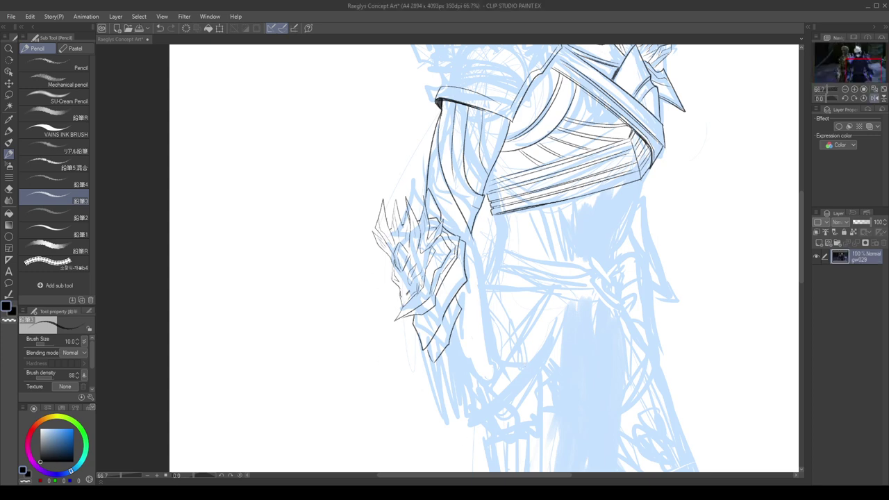
key("ctrl+plus")
key("ctrl+minus")
key("ctrl+plus")
key("ctrl+minus")
key("ctrl+plus")
left_click(181, 261)
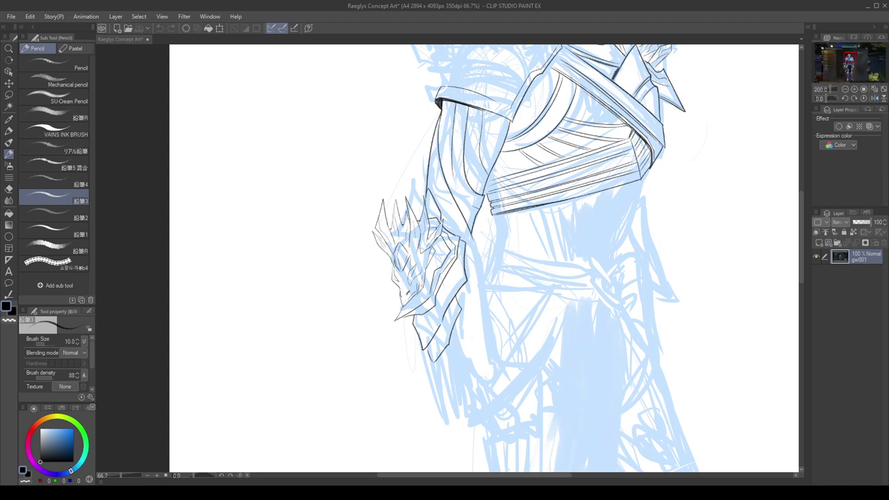
Ink the long curved blade tapering to a point below the forearm plate, redrawing its outer edge.
scroll(194, 262, "down", 2)
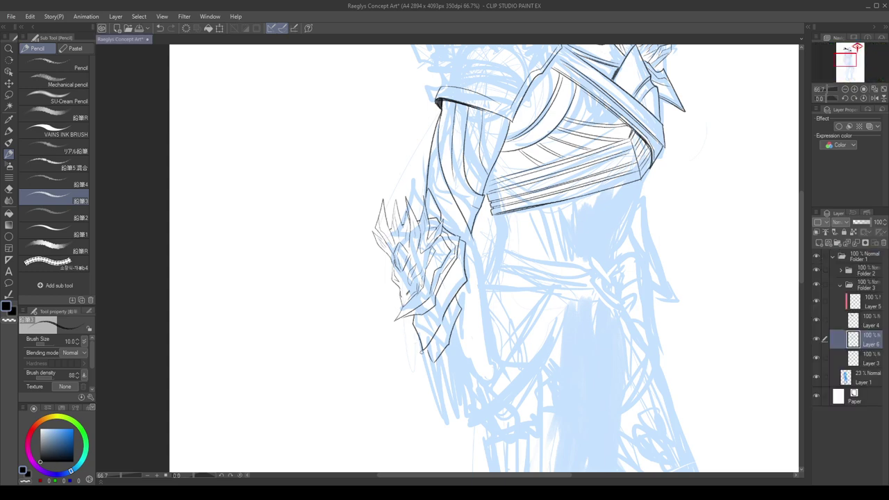
scroll(443, 304, "down", 2)
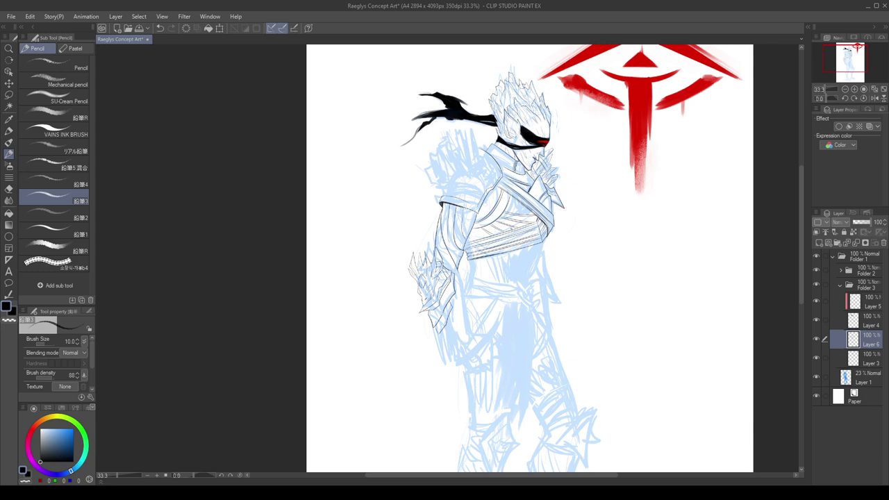
scroll(446, 328, "up", 1)
mouse_move(435, 338)
left_mouse_down()
mouse_move(454, 410)
mouse_move(447, 330)
mouse_move(453, 416)
left_mouse_up()
key("ctrl+z")
key("ctrl+z")
key("ctrl+z")
key("ctrl+z")
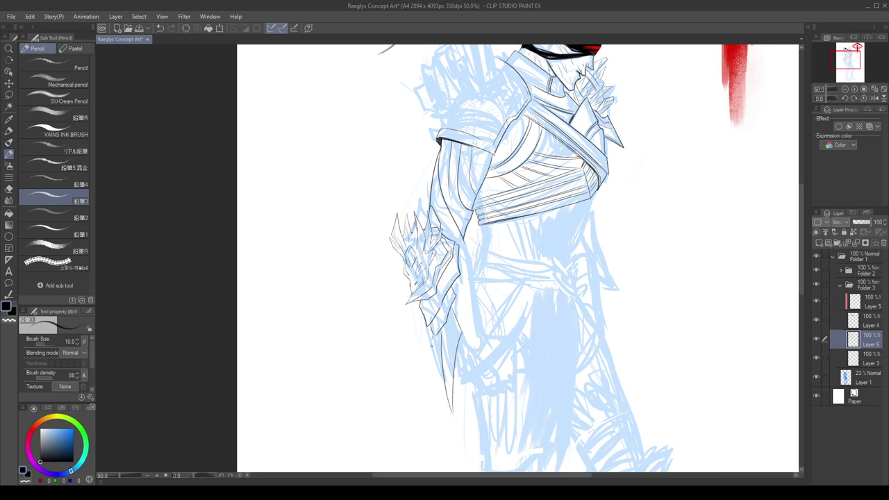
key("ctrl+z")
left_click_drag(432, 340, 448, 424)
Examine the blade in mirrored view and at full-figure scale, and compare it with the reference image gw001.
key("h")
scroll(469, 319, "down", 2)
scroll(464, 332, "up", 1)
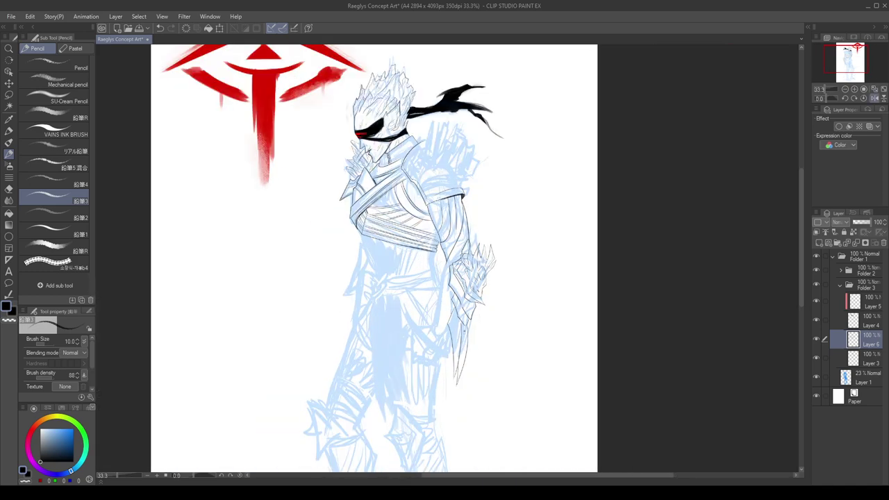
key("h")
key("ctrl+minus")
key("ctrl+minus")
key("ctrl+minus")
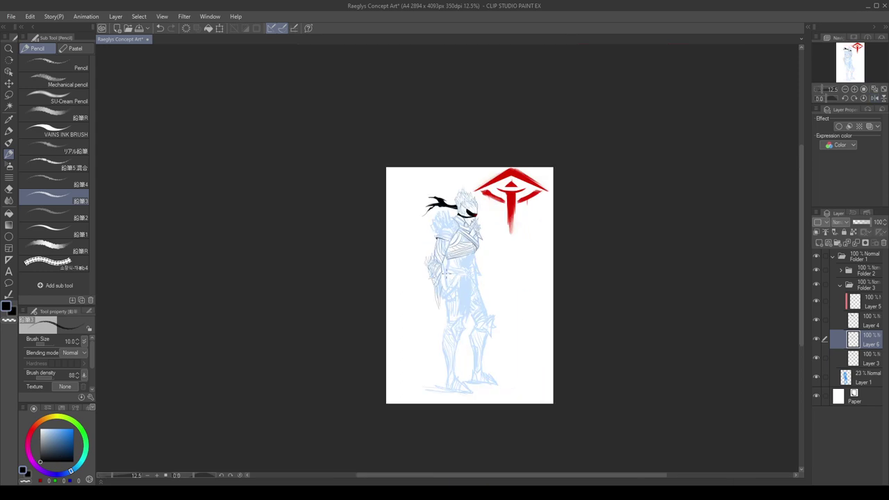
key("ctrl+plus")
key("ctrl+plus")
key("ctrl+plus")
key("ctrl+plus")
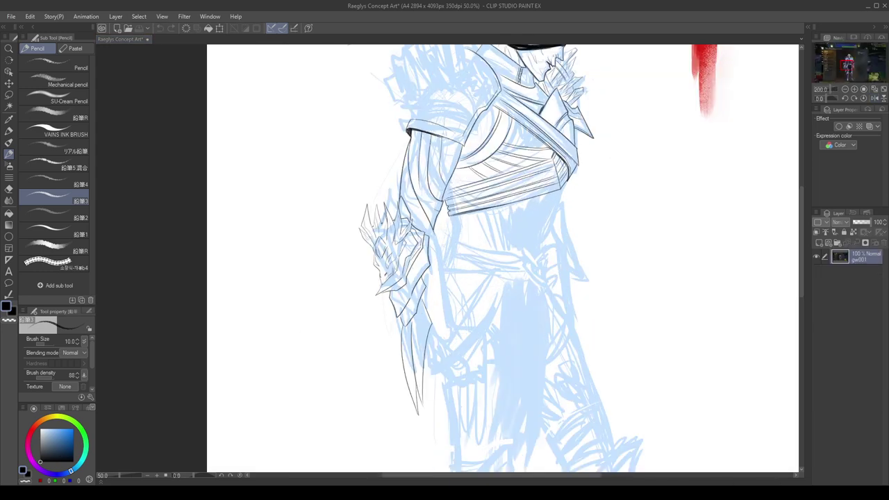
left_click(337, 312)
Ink a contour stroke along the blade, trying several versions of the line and restoring the last one.
left_click_drag(407, 327, 414, 399)
mouse_move(407, 332)
left_mouse_down()
mouse_move(415, 407)
mouse_move(414, 394)
left_mouse_up()
key("ctrl+z")
key("ctrl+z")
left_click_drag(406, 334, 415, 400)
key("ctrl+z")
key("ctrl+y")
key("ctrl+z")
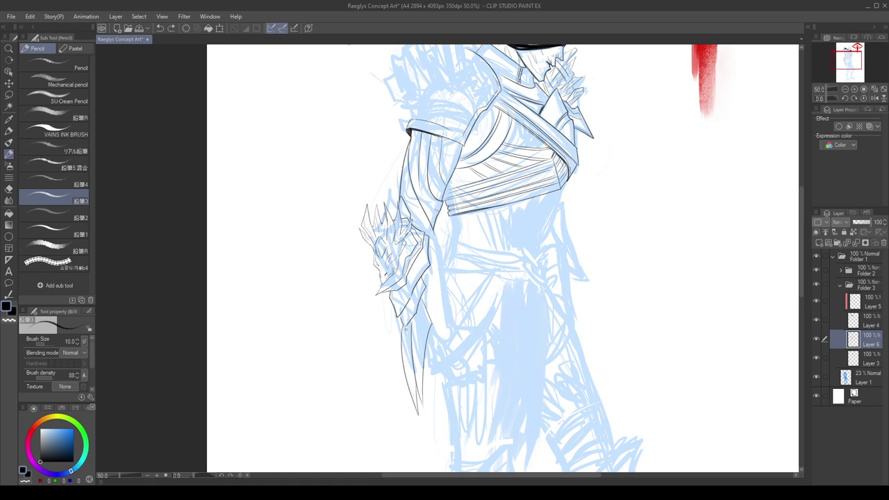
key("ctrl+y")
scroll(424, 310, "up", 1)
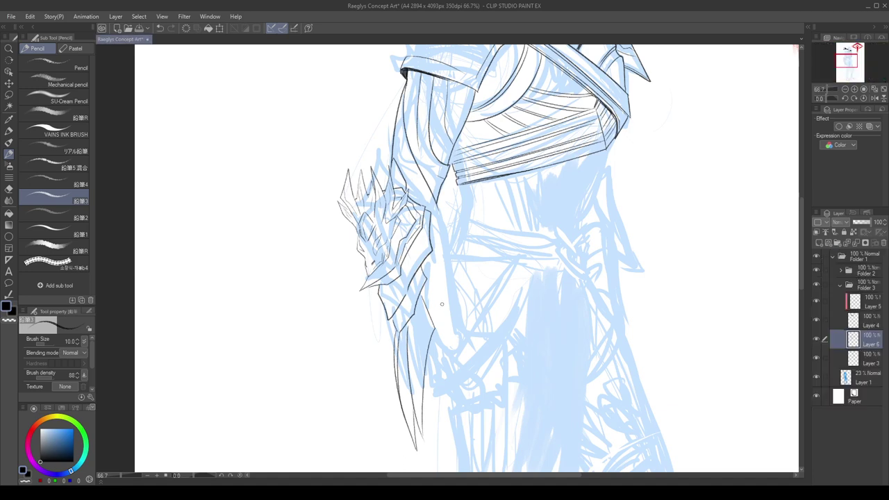
Ink a pointed spike beside the lower forearm and connect it to the top of the blade with a curved line.
mouse_move(428, 314)
left_mouse_down()
mouse_move(455, 297)
mouse_move(433, 304)
left_mouse_up()
scroll(437, 312, "up", 2)
key("x")
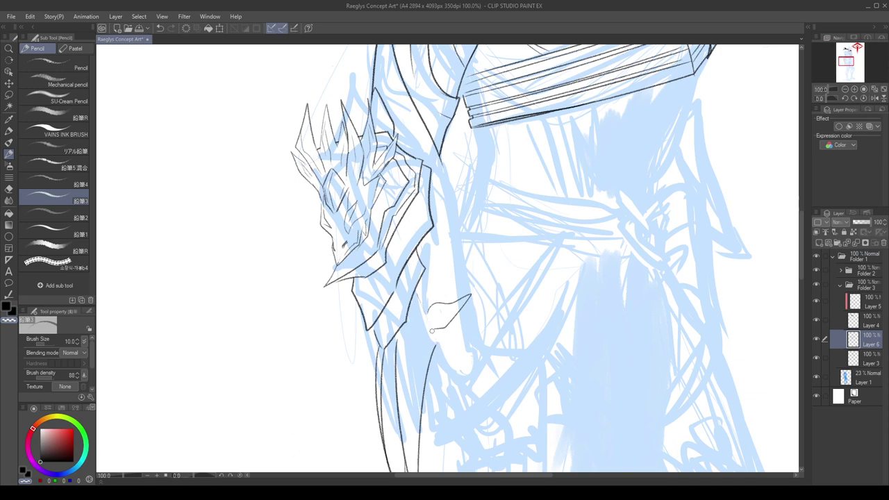
key("c")
left_click_drag(436, 345, 418, 311)
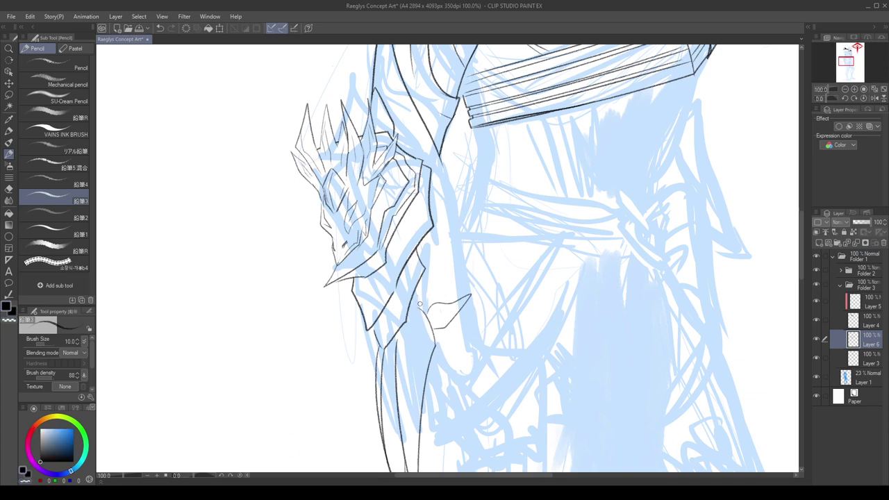
Add more small pointed spikes around the first one on the inner side of the lower forearm.
mouse_move(431, 280)
left_mouse_down()
mouse_move(448, 278)
mouse_move(434, 303)
mouse_move(425, 285)
left_mouse_up()
mouse_move(440, 251)
left_mouse_down()
mouse_move(434, 275)
mouse_move(455, 248)
left_mouse_up()
key("ctrl+z")
key("ctrl+z")
left_click_drag(451, 325, 479, 317)
mouse_move(479, 317)
left_mouse_down()
mouse_move(443, 349)
mouse_move(479, 318)
left_mouse_up()
key("ctrl+z")
key("ctrl+z")
key("ctrl+z")
left_click_drag(479, 319, 438, 346)
Check the forearm spikes in mirrored and normal view on the whole figure and compare them with the reference image gw002.
key("h")
scroll(459, 277, "down", 3)
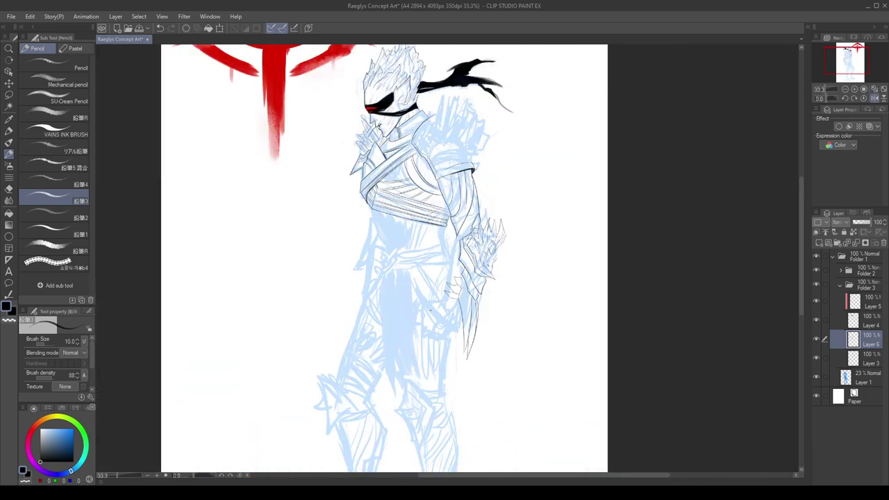
key("h")
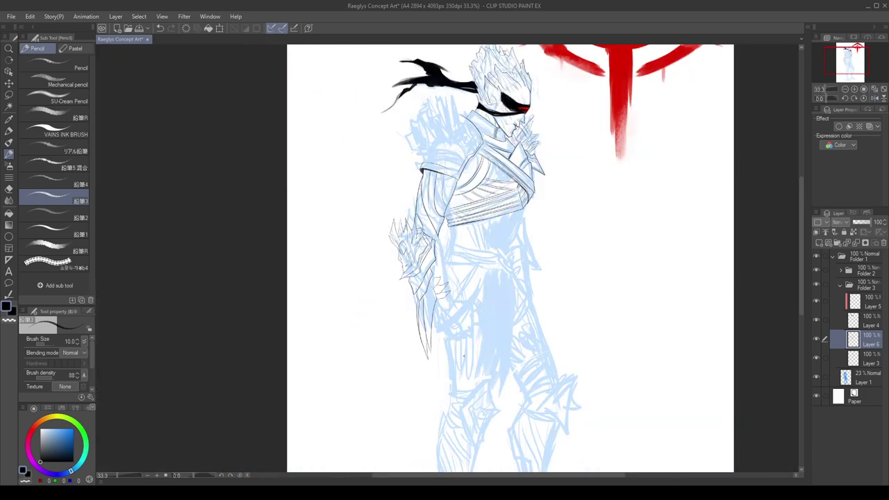
scroll(464, 355, "down", 1)
scroll(458, 270, "up", 2)
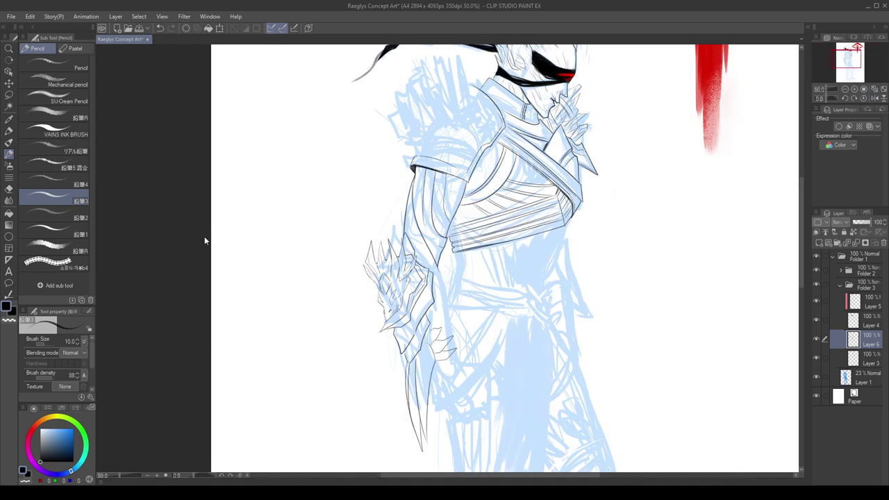
left_click(218, 285)
left_click(221, 257)
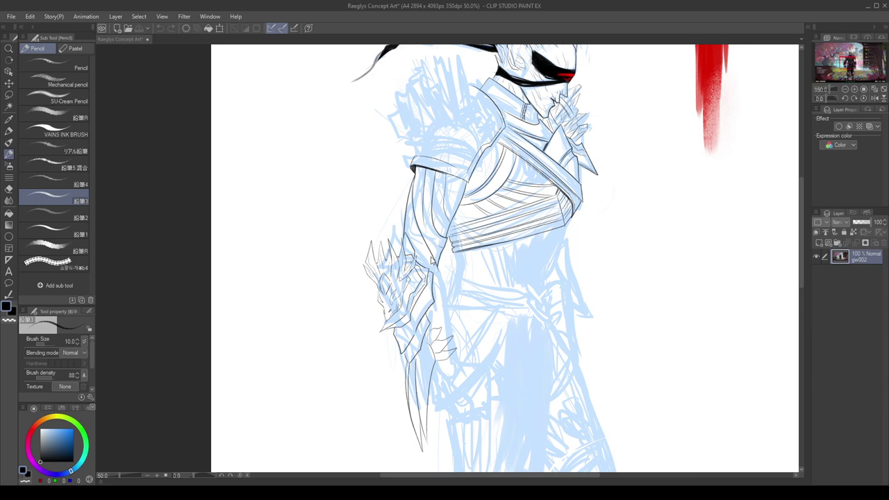
Ink the inner forearm outline from the elbow guard down to the spikes, with a curved band across its upper part.
key("h")
scroll(458, 268, "up", 2)
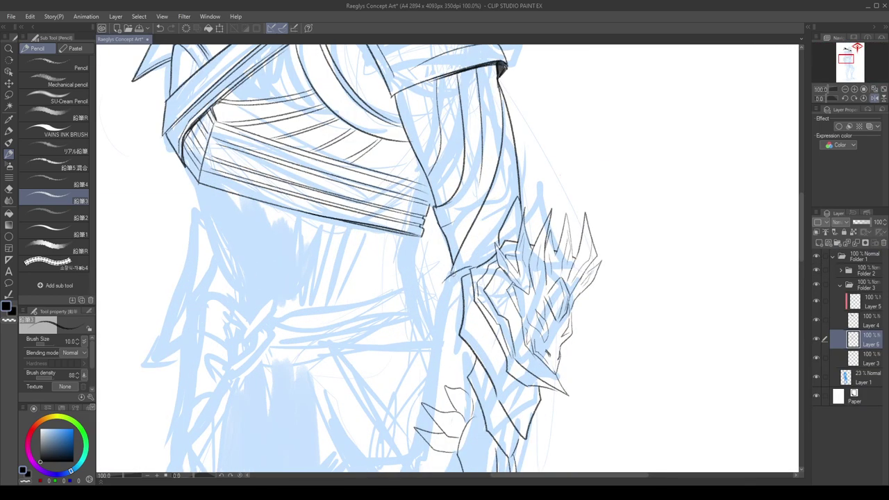
mouse_move(448, 278)
left_mouse_down()
mouse_move(435, 320)
mouse_move(458, 299)
mouse_move(465, 325)
left_mouse_up()
key("ctrl+z")
left_click_drag(430, 352, 423, 401)
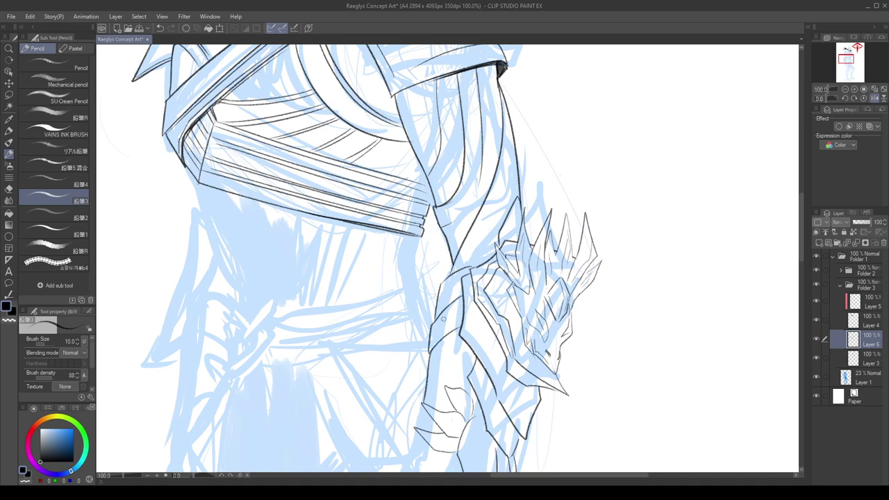
key("h")
scroll(432, 259, "down", 2)
scroll(456, 333, "up", 2)
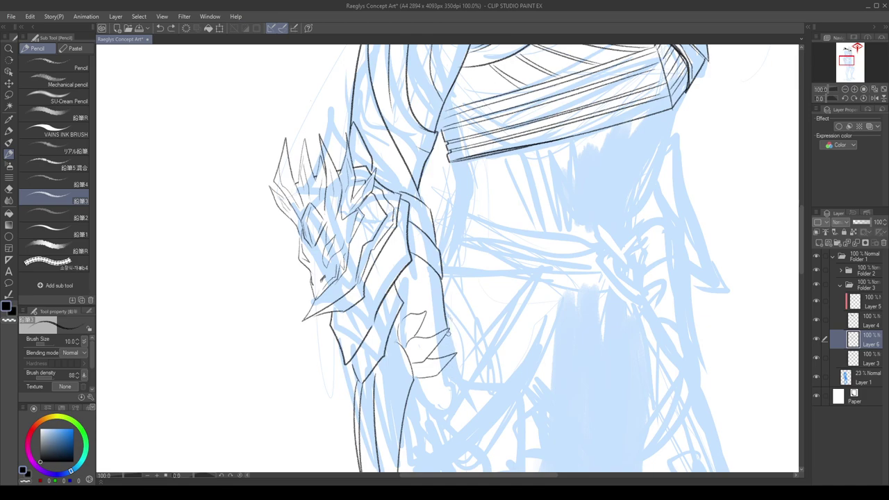
Ink the rounded wrist end below the forearm spikes and complete its outline in mirrored view.
mouse_move(457, 376)
left_mouse_down()
mouse_move(423, 420)
mouse_move(406, 413)
left_mouse_up()
key("h")
scroll(481, 278, "down", 3)
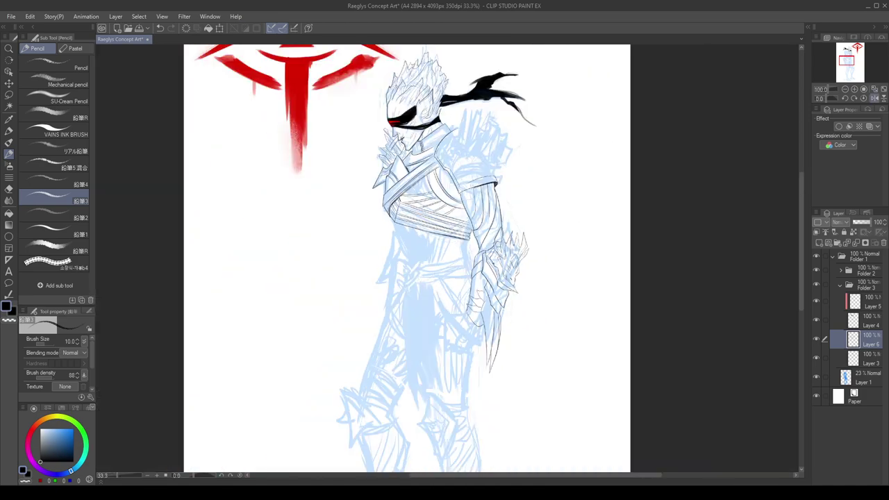
scroll(480, 309, "up", 2)
left_click_drag(459, 304, 484, 321)
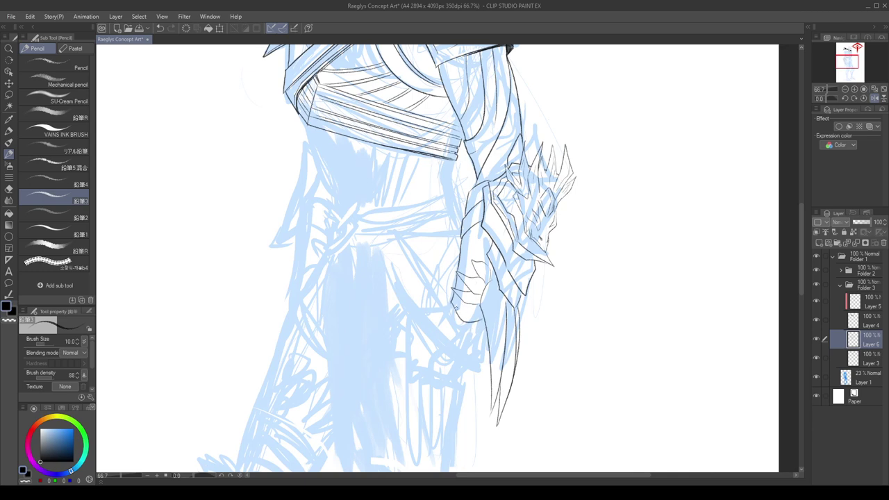
Check the inked forearm on the whole figure and up close in normal view, then save the document.
scroll(484, 320, "down", 2)
key("h")
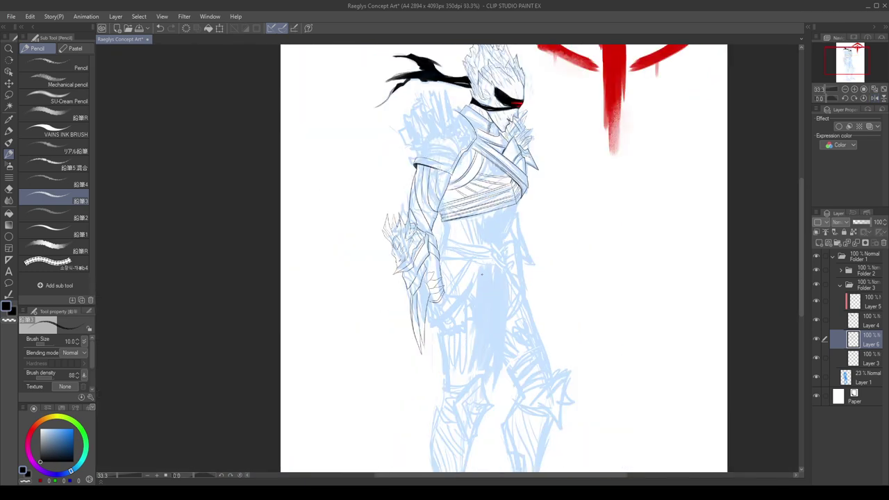
scroll(417, 281, "up", 3)
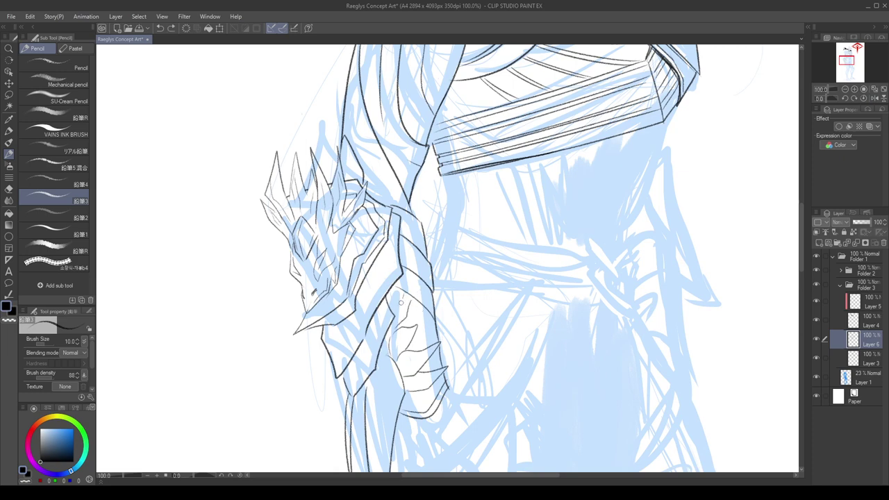
scroll(469, 268, "down", 3)
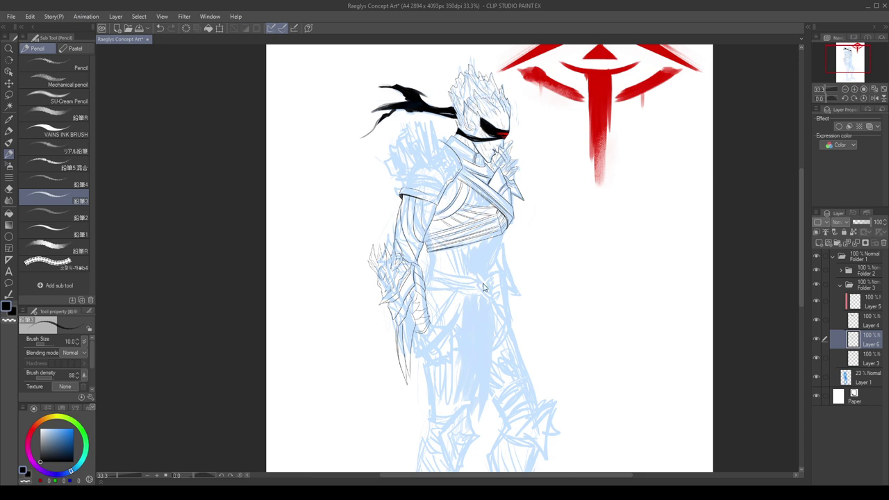
key("ctrl+s")
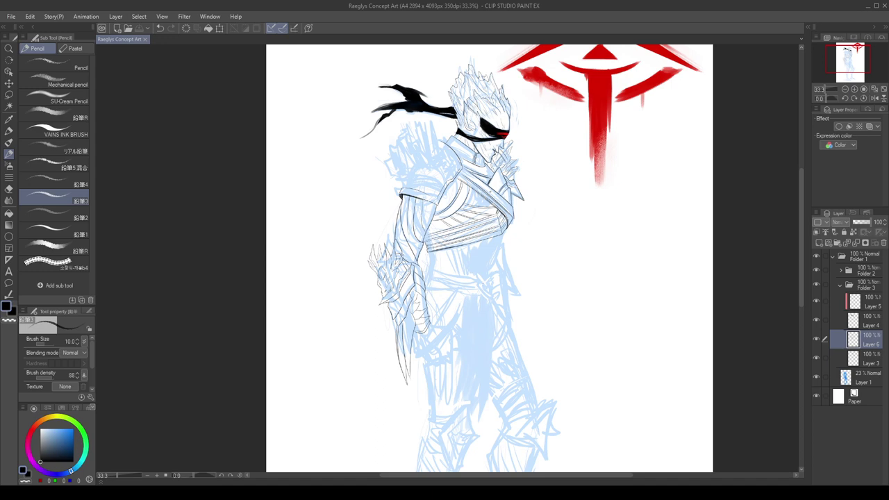
Refine the line work where the upper arm meets the chest wrappings with short strokes.
scroll(431, 231, "up", 5)
key("ctrl+z")
left_click_drag(395, 250, 400, 265)
left_click_drag(396, 241, 426, 176)
scroll(427, 176, "down", 4)
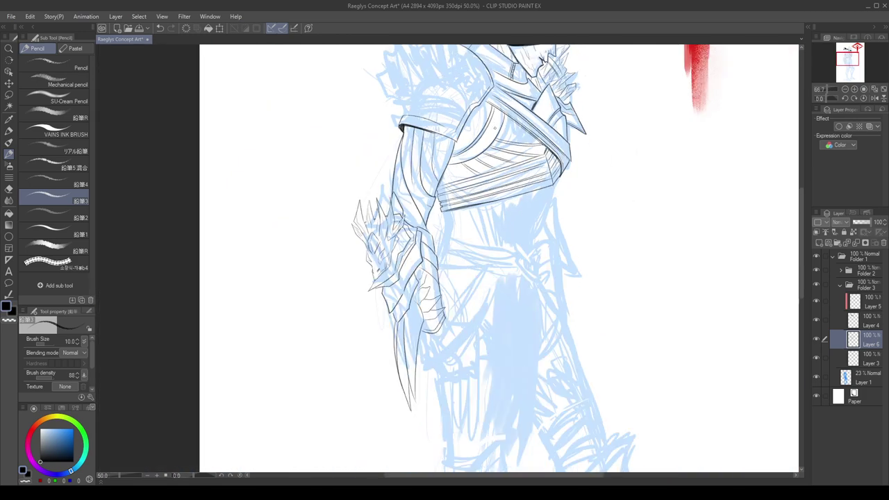
scroll(439, 150, "up", 3)
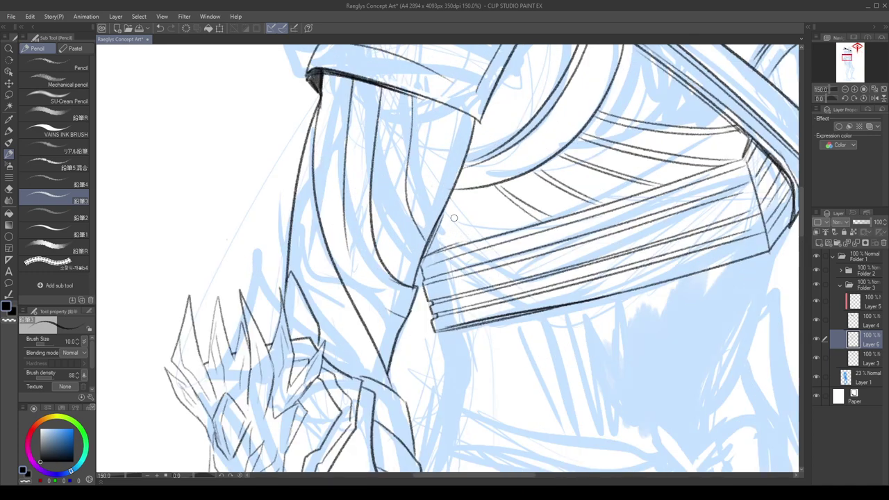
left_click_drag(453, 198, 494, 234)
key("ctrl+z")
scroll(463, 175, "down", 3)
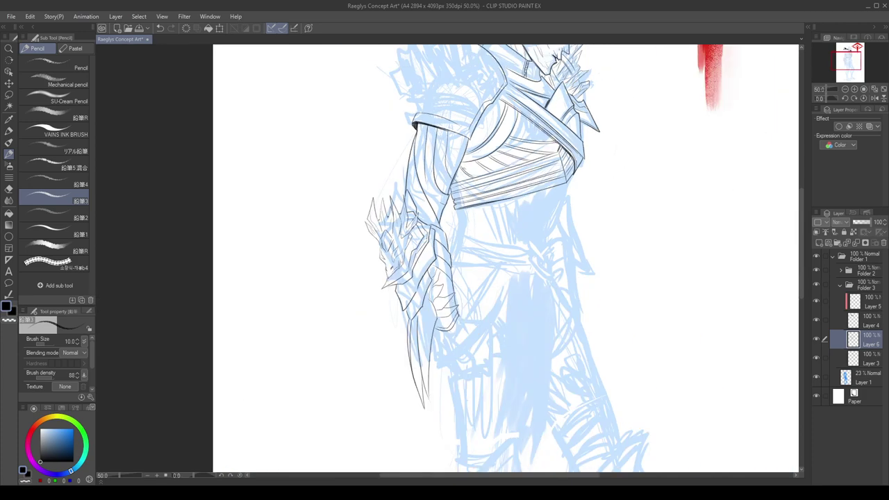
scroll(462, 167, "up", 3)
scroll(462, 167, "down", 3)
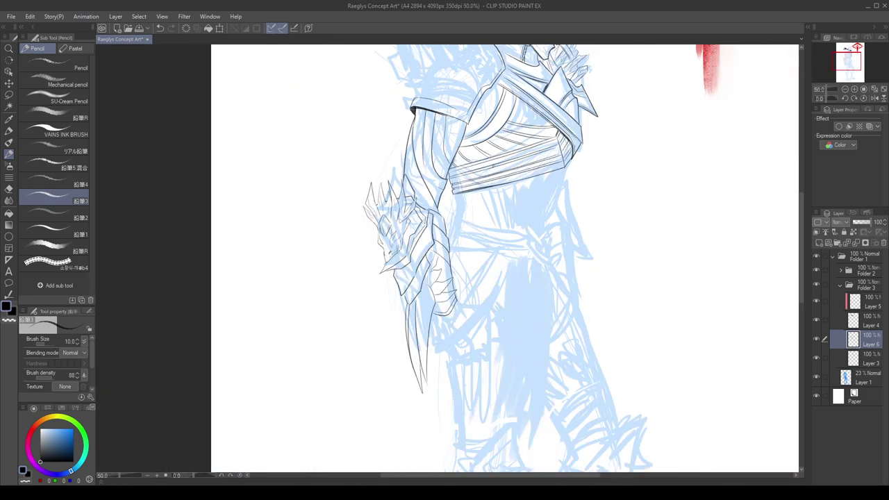
Compare with the reference image gw002 and ink the angular upper outline of the hand extending forward from the wrist.
scroll(462, 303, "up", 1)
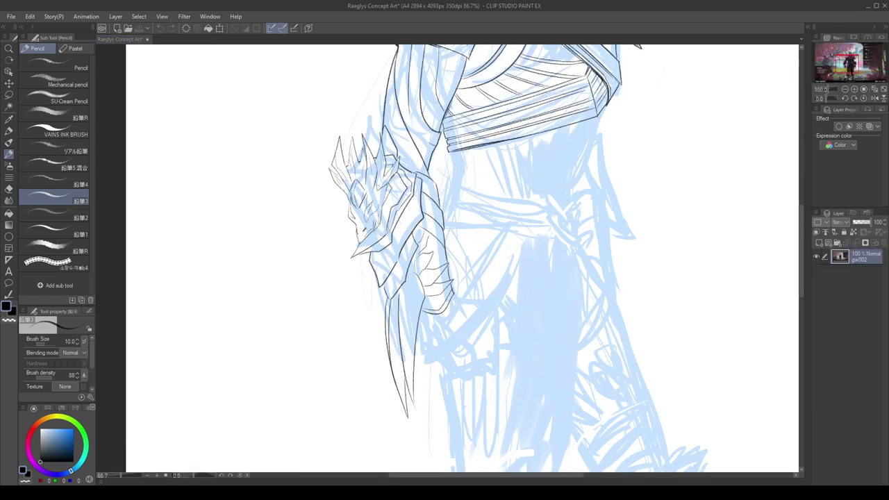
mouse_move(454, 295)
left_mouse_down()
mouse_move(499, 302)
mouse_move(504, 317)
left_mouse_up()
key("h")
key("ctrl+z")
mouse_move(443, 296)
left_mouse_down()
mouse_move(408, 303)
mouse_move(385, 348)
left_mouse_up()
key("h")
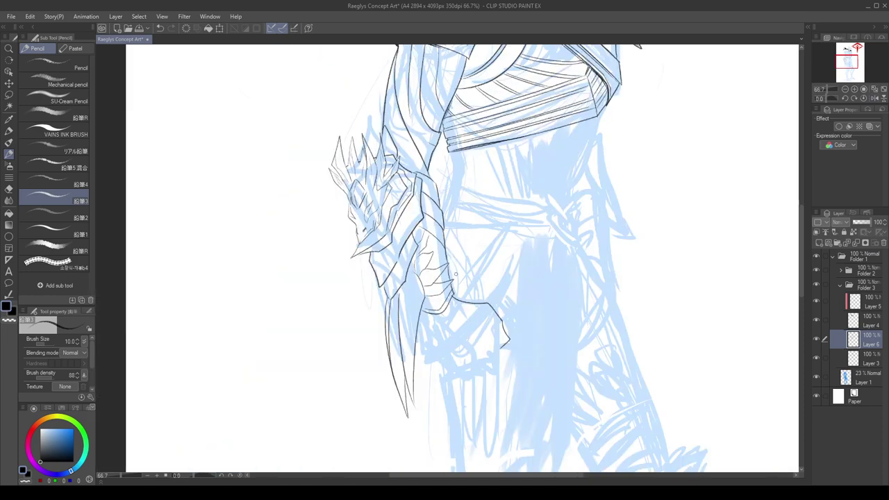
Compare with the reference image gw002 and try inking the hand's lower edge and a dividing line across its back.
left_click(284, 372)
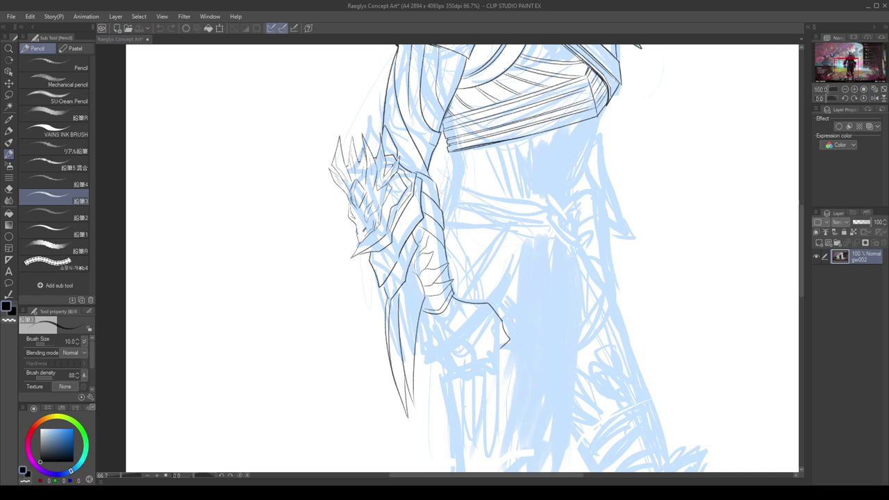
left_click(466, 364)
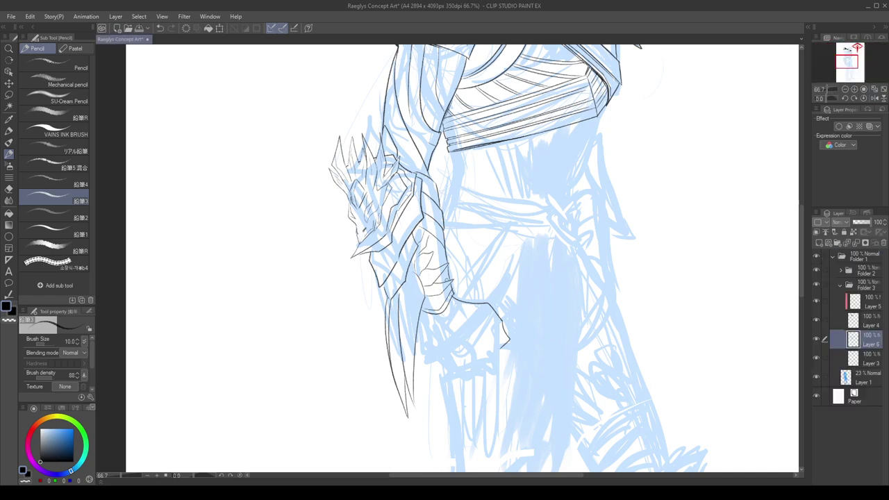
left_click_drag(450, 378, 493, 360)
key("ctrl+z")
left_click_drag(454, 305, 490, 360)
key("ctrl+z")
left_click_drag(433, 324, 460, 372)
key("ctrl+z")
key("ctrl+z")
Check the reference images gw022 and gw033, then return to the concept art canvas.
left_click(312, 254)
left_click(346, 283)
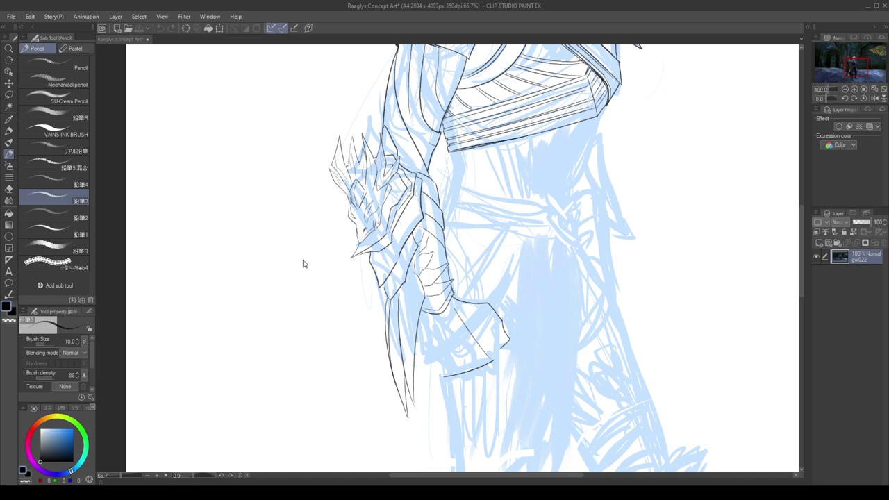
key("ctrl+Tab")
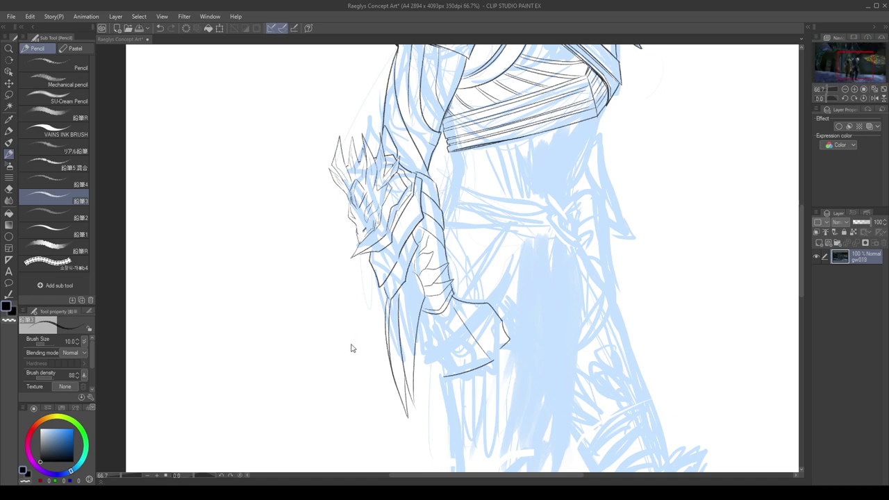
key("ctrl+Tab")
key("ctrl+Tab")
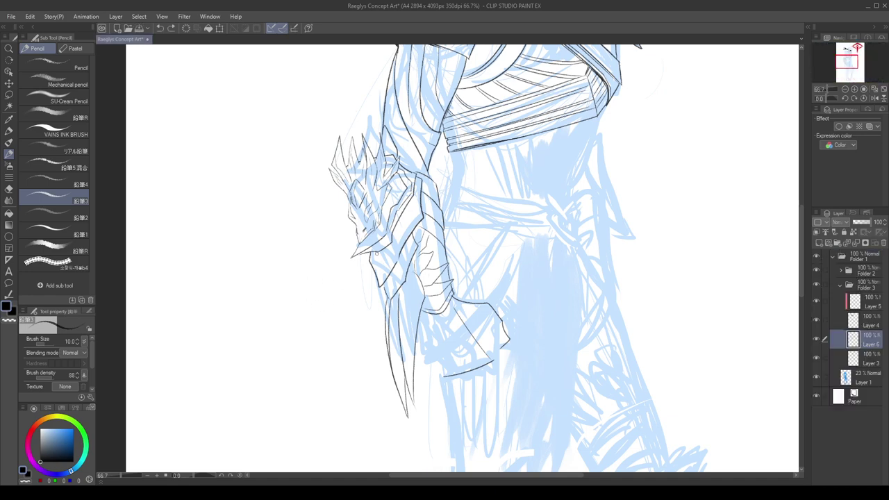
Undo the hand's lower strokes and try re-inking its upper outline with the view mirrored and rotated to about -103.8°.
key("h")
key("ctrl+z")
key("ctrl+z")
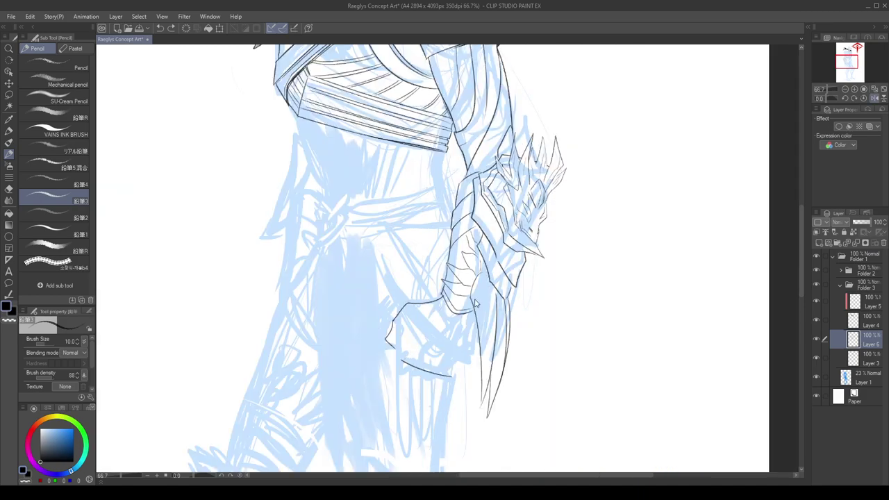
left_click_drag(826, 99, 821, 99)
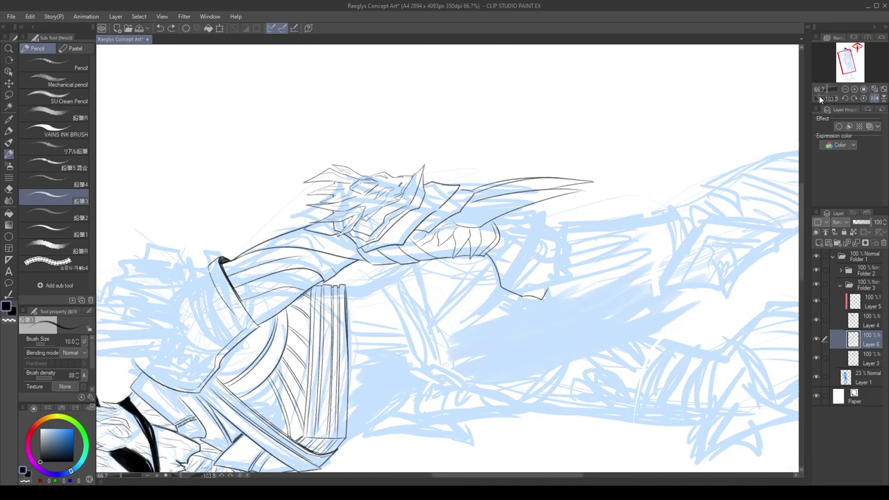
key("h")
key("h")
left_click_drag(514, 215, 569, 233)
scroll(544, 206, "down", 3)
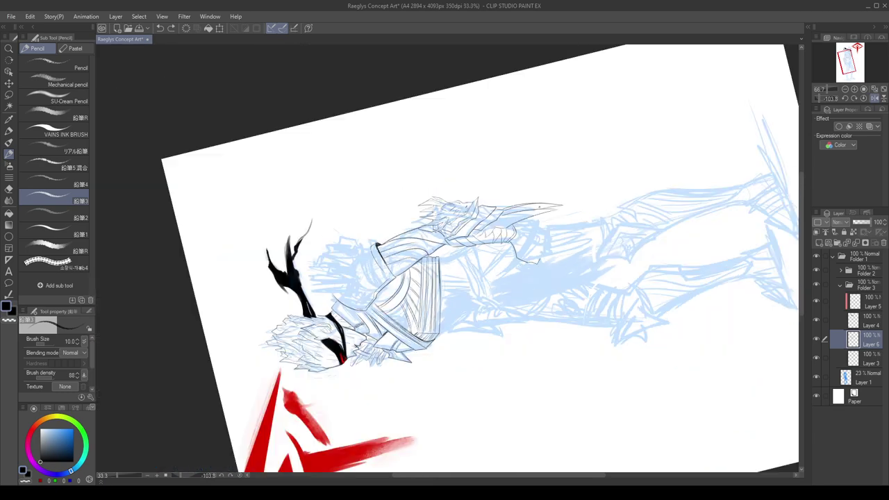
scroll(521, 219, "up", 3)
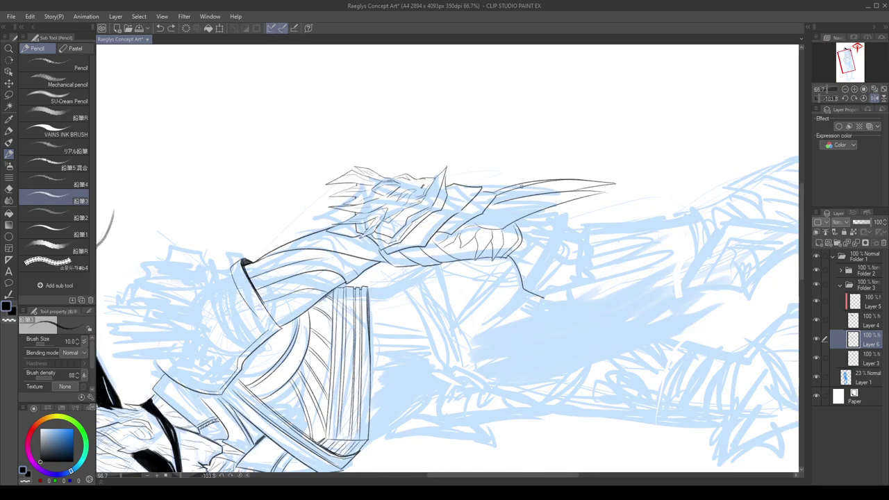
mouse_move(513, 256)
left_mouse_down()
mouse_move(542, 298)
mouse_move(517, 284)
mouse_move(566, 295)
left_mouse_up()
key("ctrl+z")
Add a new layer directly above the blue sketch layer and set the drawing color to bright red.
left_click(857, 361)
left_click(862, 377)
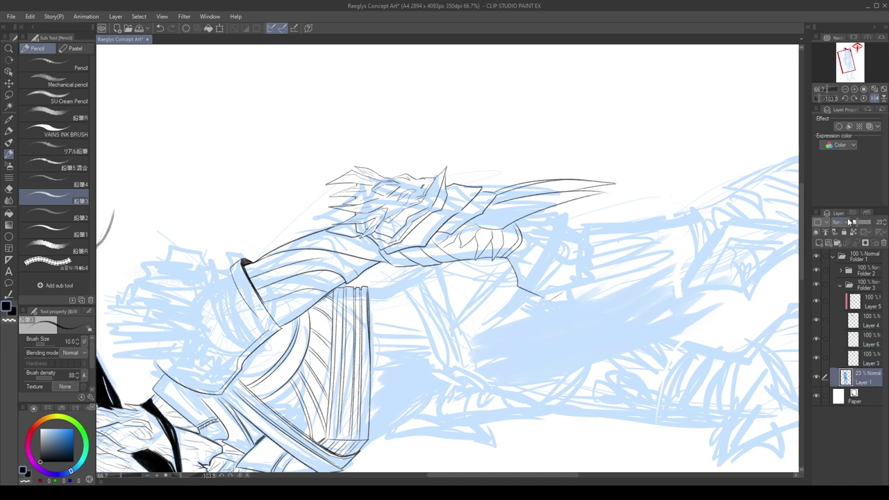
left_click(819, 243)
left_click(31, 432)
left_click_drag(57, 446, 75, 428)
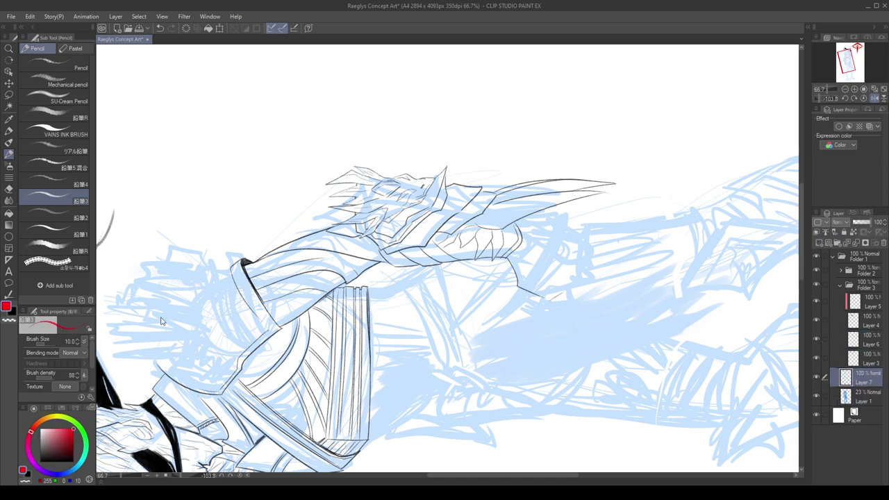
Try roughing in the hand in red, rotate the canvas to 180°, and undo the attempt together with the black hand outline.
left_click_drag(508, 257, 506, 220)
left_click_drag(507, 220, 576, 232)
key("ctrl+z")
left_click_drag(824, 98, 810, 99)
key("ctrl+z")
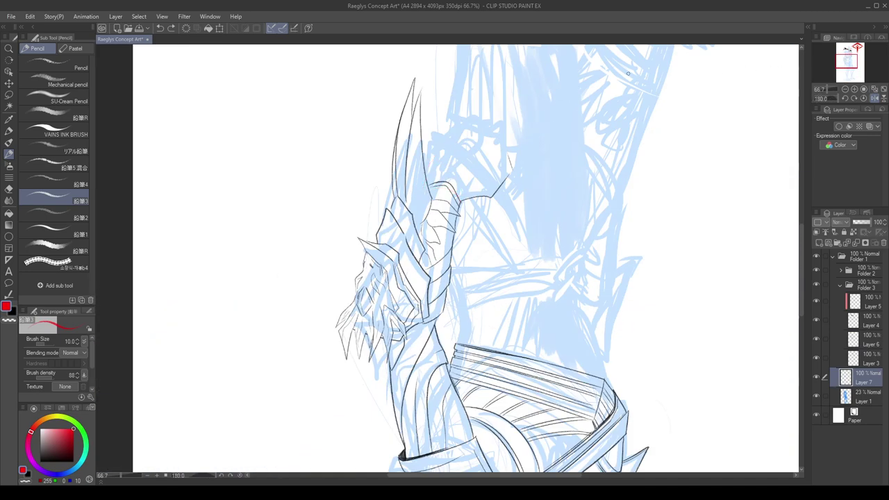
key("ctrl+z")
key("ctrl+z")
key("ctrl+z")
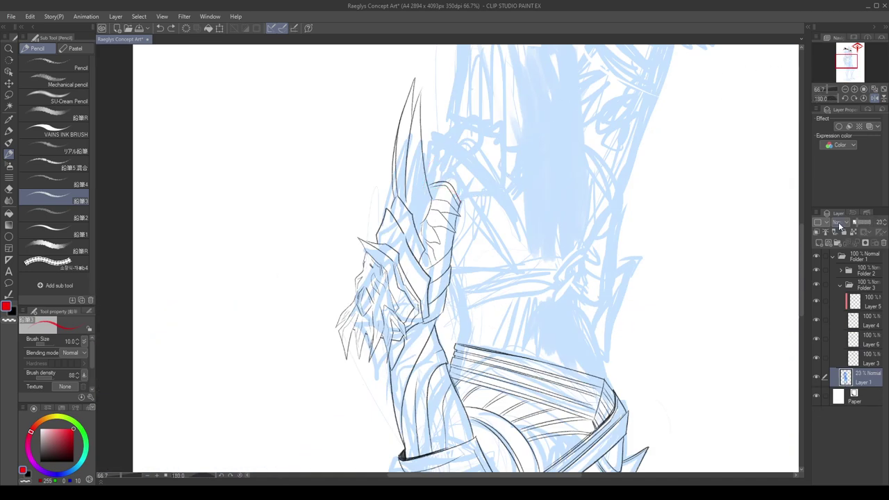
On a new layer above the blue sketch, rough in the closed hand in red with a forearm guide, rounded outline and knuckle bumps.
left_click(819, 243)
mouse_move(453, 189)
left_mouse_down()
mouse_move(423, 196)
mouse_move(385, 348)
mouse_move(479, 134)
mouse_move(495, 179)
mouse_move(464, 195)
mouse_move(497, 183)
left_mouse_up()
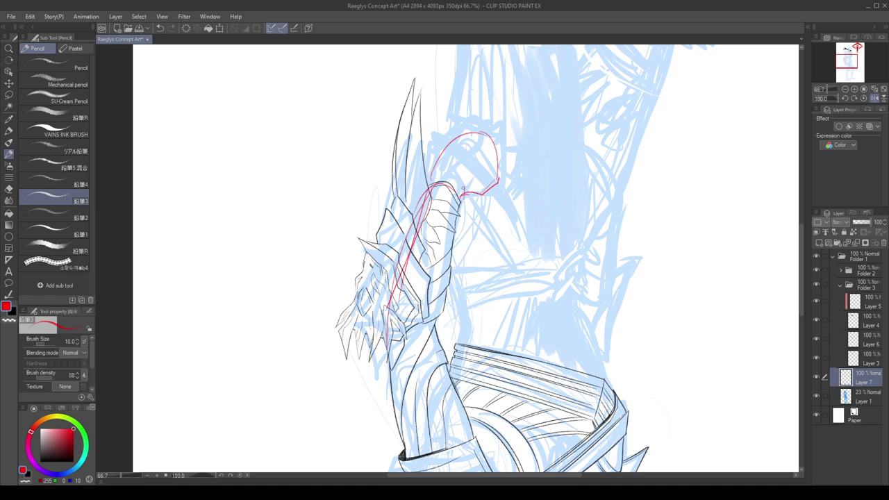
mouse_move(433, 182)
left_mouse_down()
mouse_move(456, 141)
mouse_move(476, 138)
mouse_move(451, 144)
mouse_move(479, 138)
left_mouse_up()
mouse_move(491, 128)
left_mouse_down()
mouse_move(501, 154)
mouse_move(491, 158)
mouse_move(465, 137)
left_mouse_up()
key("ctrl+z")
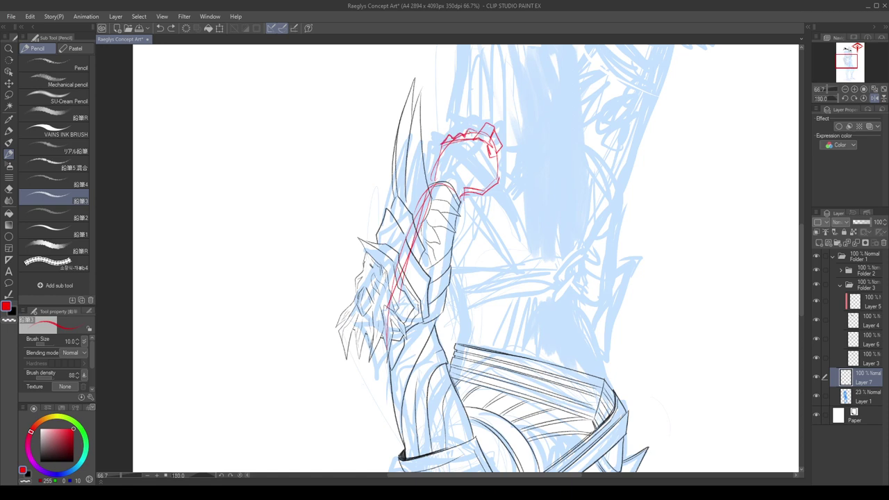
key("ctrl+z")
left_click_drag(442, 144, 432, 179)
mouse_move(488, 144)
left_mouse_down()
mouse_move(499, 161)
mouse_move(483, 192)
left_mouse_up()
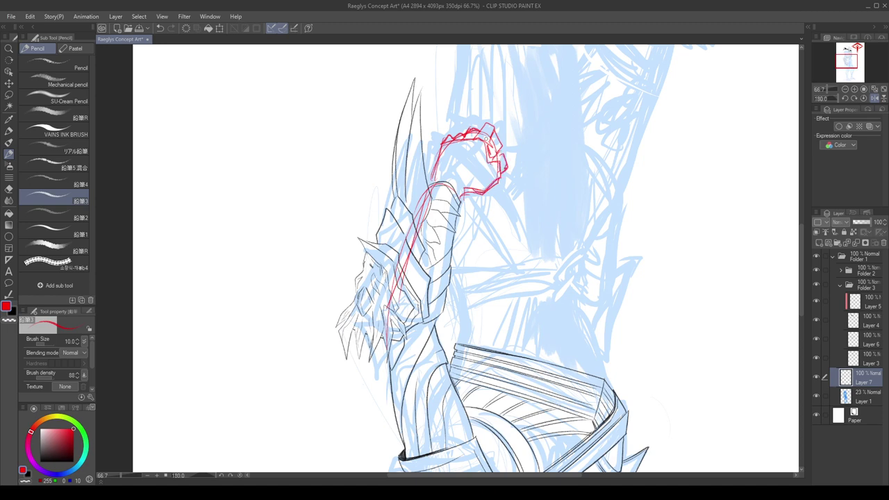
Reset the canvas rotation and reinforce the outer side of the red hand sketch between wrist and knuckles.
left_click(864, 99)
left_click_drag(404, 336, 387, 351)
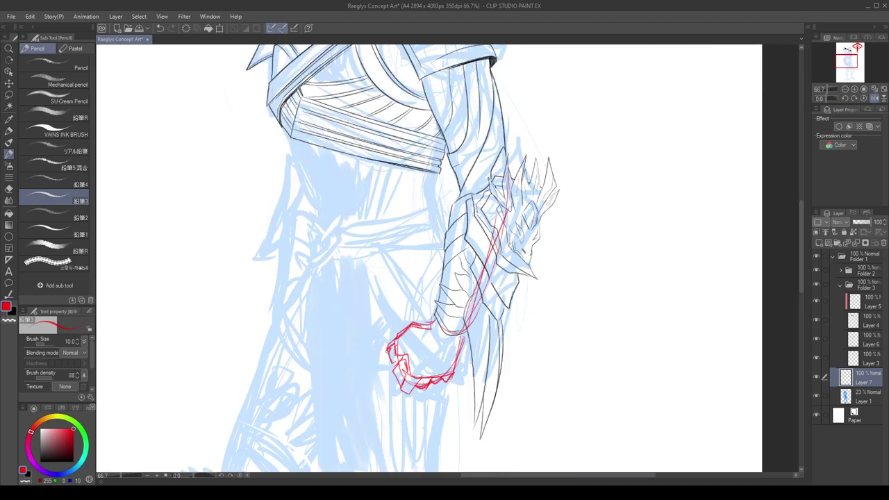
scroll(403, 309, "down", 2)
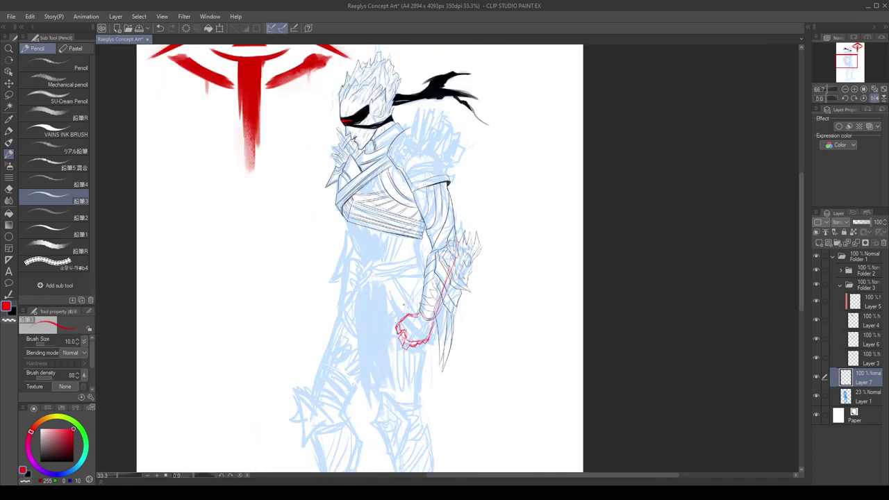
scroll(390, 336, "up", 3)
left_click_drag(484, 292, 465, 356)
left_click_drag(488, 283, 468, 348)
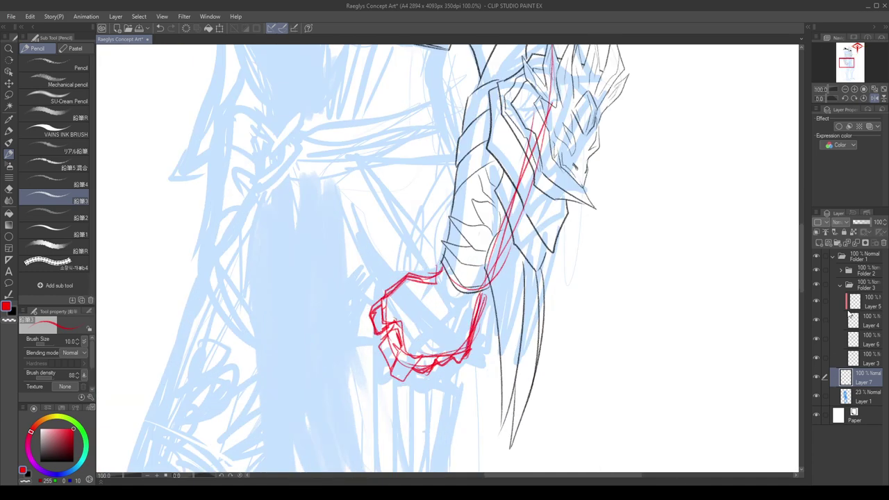
Lower the red sketch layer's opacity to 49% in unmirrored view, and return to Layer 6 with black as the drawing color.
left_click(862, 223)
key("h")
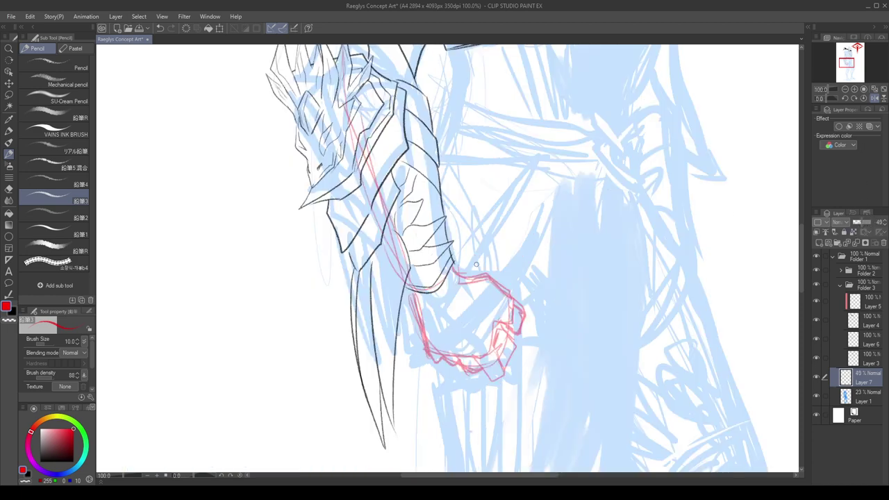
scroll(477, 264, "down", 1)
left_click(852, 357)
left_click(816, 357)
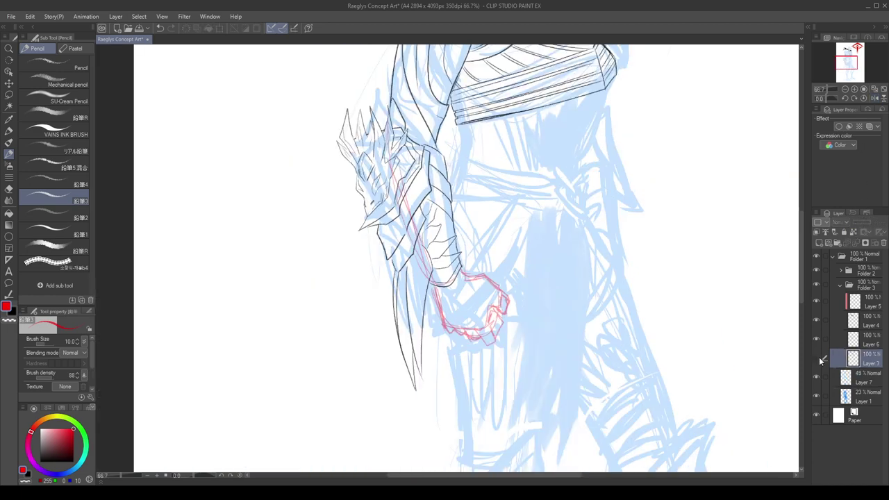
left_click(817, 357)
left_click(836, 342)
left_click(817, 340)
left_click(818, 340)
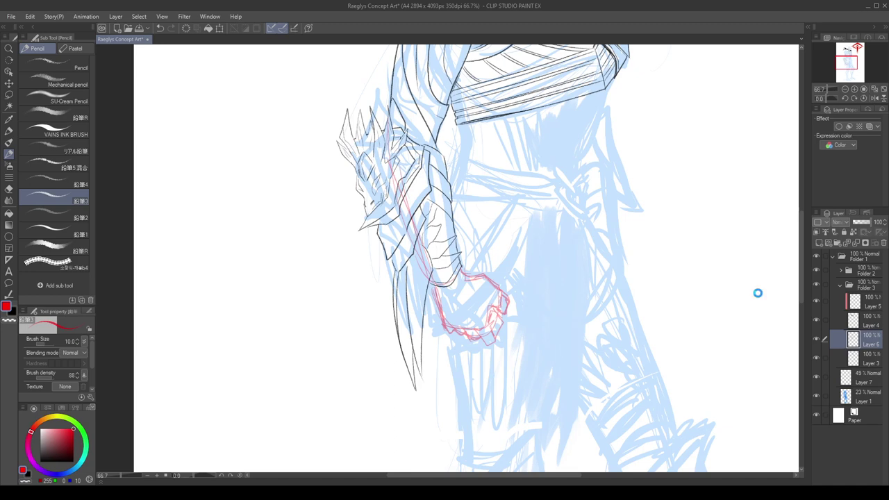
key("x")
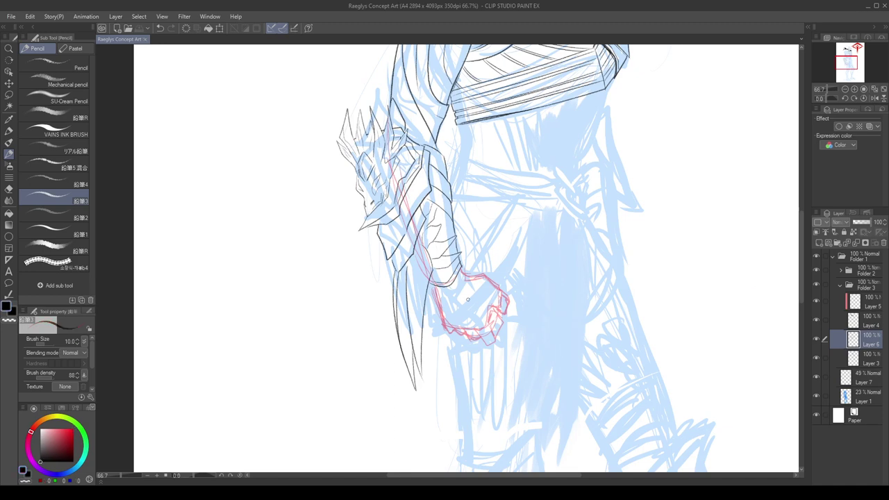
Ink a diagonal dividing line down the back of the hand from the wrist to the knuckles.
left_click_drag(468, 300, 477, 316)
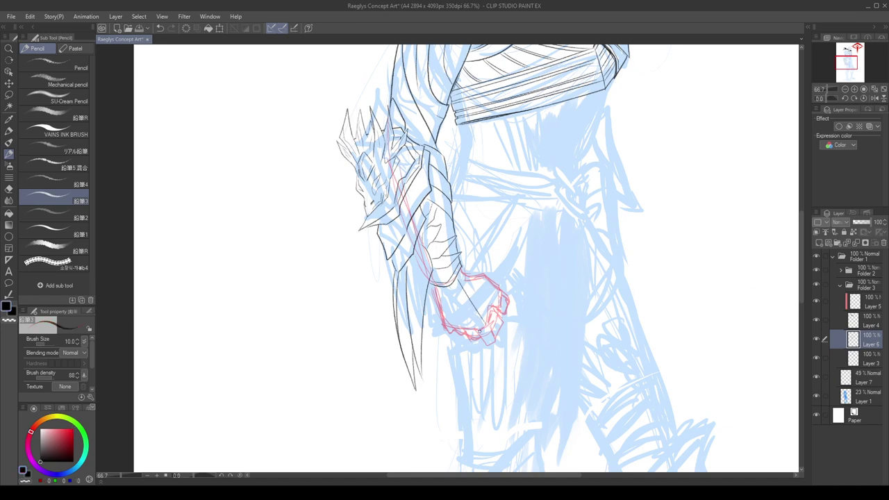
scroll(478, 332, "up", 2)
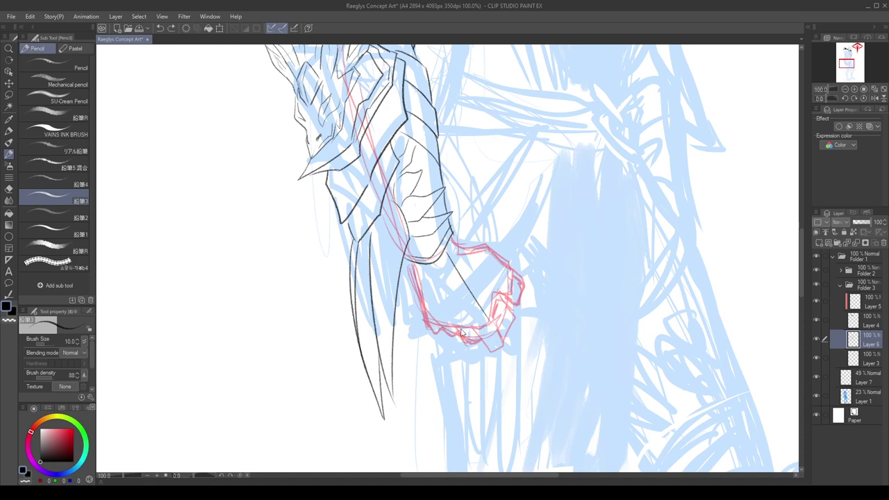
left_click_drag(452, 334, 486, 328)
key("ctrl+z")
key("ctrl+z")
mouse_move(447, 260)
left_mouse_down()
mouse_move(487, 325)
mouse_move(449, 326)
mouse_move(486, 325)
left_mouse_up()
key("ctrl+z")
key("ctrl+z")
Ink the hand's outer side from the wrist and its angular lower knuckle edge over the red sketch.
mouse_move(424, 321)
left_mouse_down()
mouse_move(442, 330)
mouse_move(486, 324)
mouse_move(421, 321)
mouse_move(415, 271)
mouse_move(425, 323)
mouse_move(464, 332)
mouse_move(488, 325)
left_mouse_up()
key("ctrl+z")
key("ctrl+z")
key("ctrl+z")
key("ctrl+z")
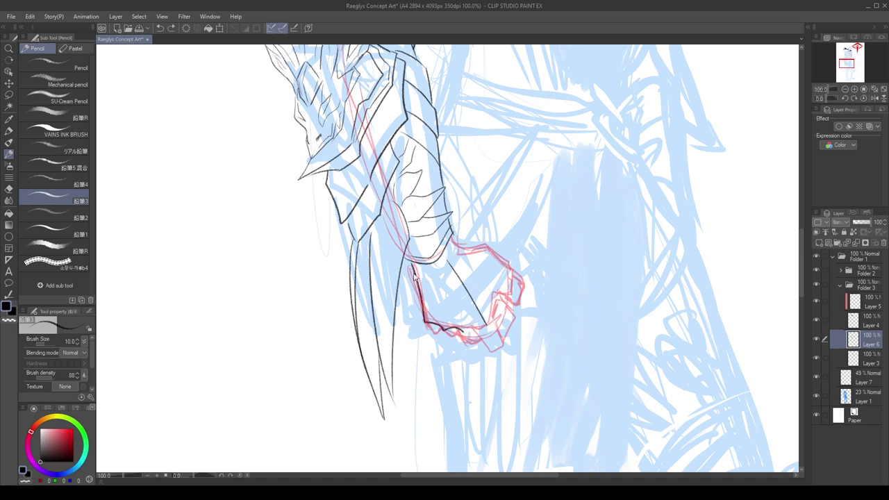
key("ctrl+z")
mouse_move(411, 263)
left_mouse_down()
mouse_move(445, 329)
mouse_move(424, 320)
mouse_move(467, 333)
mouse_move(486, 326)
mouse_move(435, 267)
left_mouse_up()
key("ctrl+z")
key("ctrl+z")
key("ctrl+z")
mouse_move(464, 331)
left_mouse_down()
mouse_move(444, 282)
mouse_move(463, 332)
mouse_move(486, 328)
left_mouse_up()
key("ctrl+z")
key("ctrl+z")
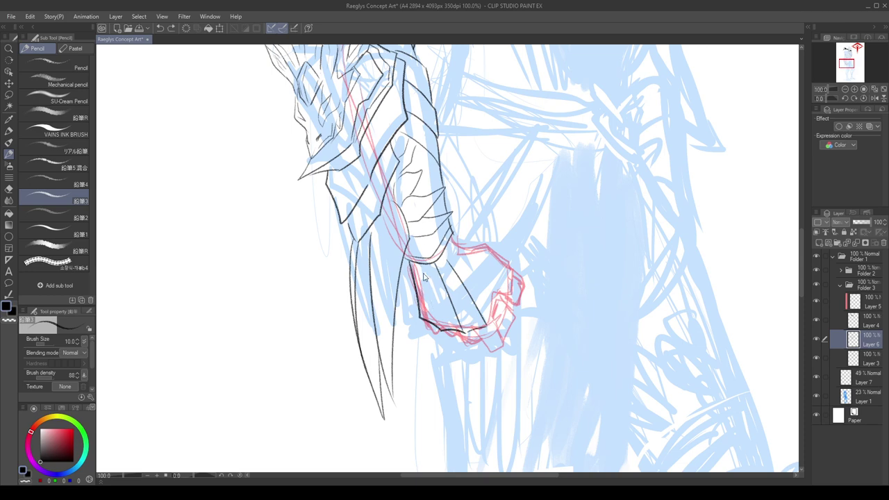
Ink another dividing line down the back of the hand and close the outline around its notched front and upper edge.
left_click_drag(420, 263, 440, 328)
left_click_drag(491, 321, 500, 294)
key("ctrl+z")
mouse_move(490, 325)
left_mouse_down()
mouse_move(512, 278)
mouse_move(502, 259)
mouse_move(500, 295)
mouse_move(508, 296)
mouse_move(513, 267)
mouse_move(490, 244)
mouse_move(463, 242)
mouse_move(494, 247)
mouse_move(508, 260)
mouse_move(484, 241)
mouse_move(443, 255)
left_mouse_up()
key("ctrl+z")
key("ctrl+z")
key("ctrl+z")
key("ctrl+z")
key("ctrl+z")
key("ctrl+z")
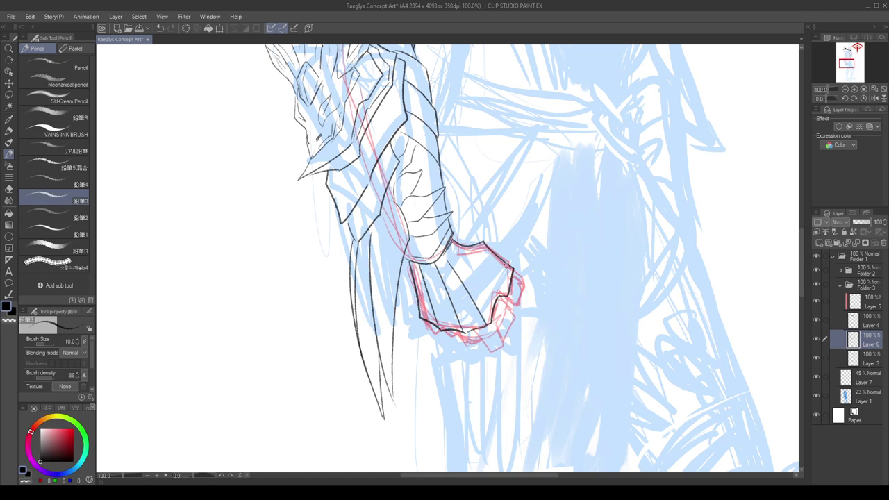
scroll(484, 223, "down", 3)
scroll(484, 246, "up", 3)
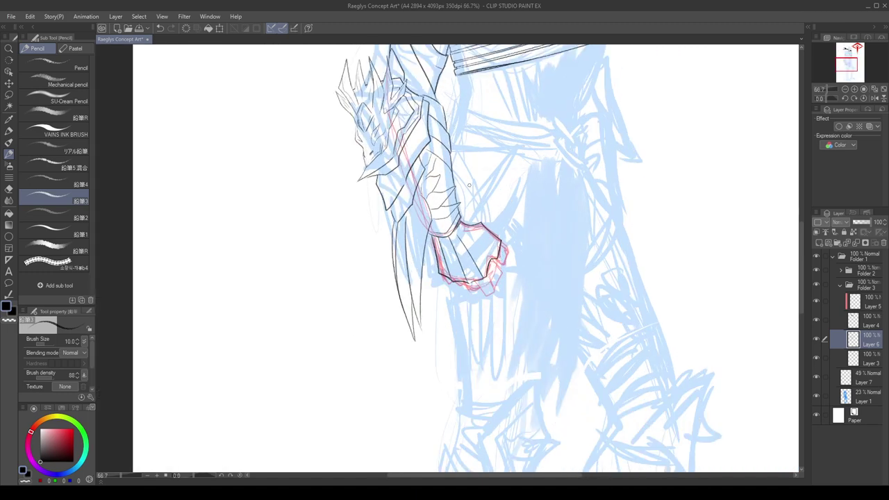
Refine the notched front edge and ink an inner contour parallel to the hand's front and knuckle edges.
key("ctrl+z")
mouse_move(496, 257)
left_mouse_down()
mouse_move(480, 283)
mouse_move(492, 263)
left_mouse_up()
key("ctrl+z")
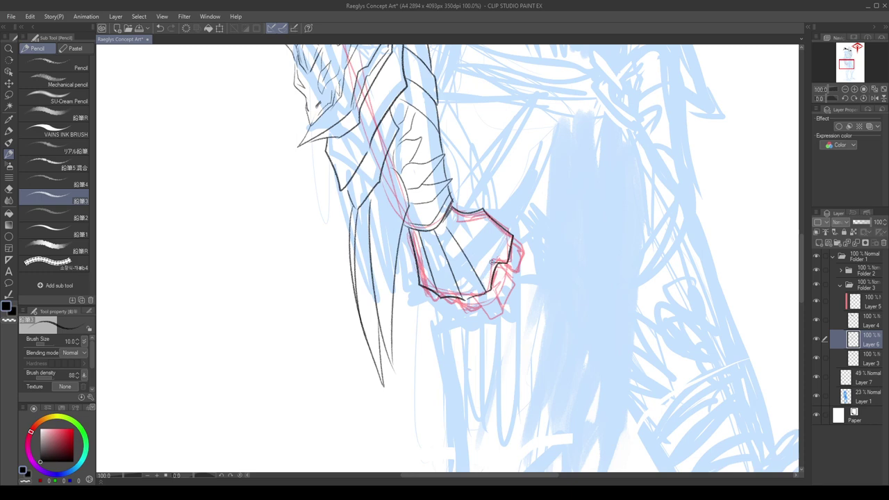
key("ctrl+z")
mouse_move(503, 232)
left_mouse_down()
mouse_move(479, 270)
mouse_move(453, 275)
left_mouse_up()
key("ctrl+z")
key("ctrl+z")
key("ctrl+z")
key("ctrl+z")
key("ctrl+z")
Complete the double-lined band running across the hand's segments just above the knuckles.
mouse_move(433, 272)
left_mouse_down()
mouse_move(446, 274)
mouse_move(437, 275)
left_mouse_up()
key("ctrl+z")
key("ctrl+z")
left_click_drag(434, 273, 455, 278)
key("ctrl+z")
left_click_drag(504, 232, 485, 264)
key("ctrl+z")
Ink a second double-lined band across the back of the hand, closer to the wrist.
scroll(461, 183, "up", 2)
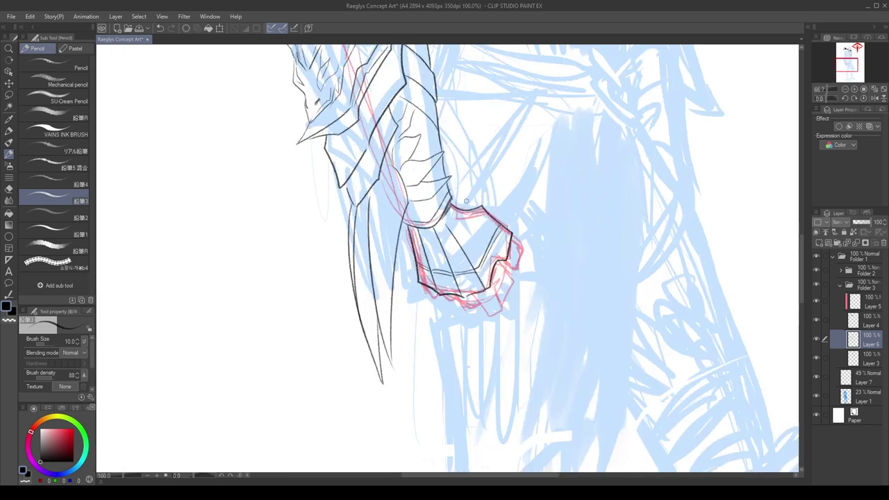
left_click_drag(491, 216, 457, 266)
left_click_drag(496, 216, 458, 266)
key("ctrl+z")
key("ctrl+z")
key("ctrl+z")
left_click_drag(491, 216, 459, 264)
mouse_move(497, 215)
left_mouse_down()
mouse_move(462, 267)
mouse_move(401, 266)
mouse_move(421, 262)
mouse_move(398, 257)
mouse_move(427, 267)
left_mouse_up()
key("ctrl+z")
key("ctrl+z")
key("ctrl+z")
key("ctrl+z")
mouse_move(399, 263)
left_mouse_down()
mouse_move(426, 270)
mouse_move(394, 261)
left_mouse_up()
key("ctrl+z")
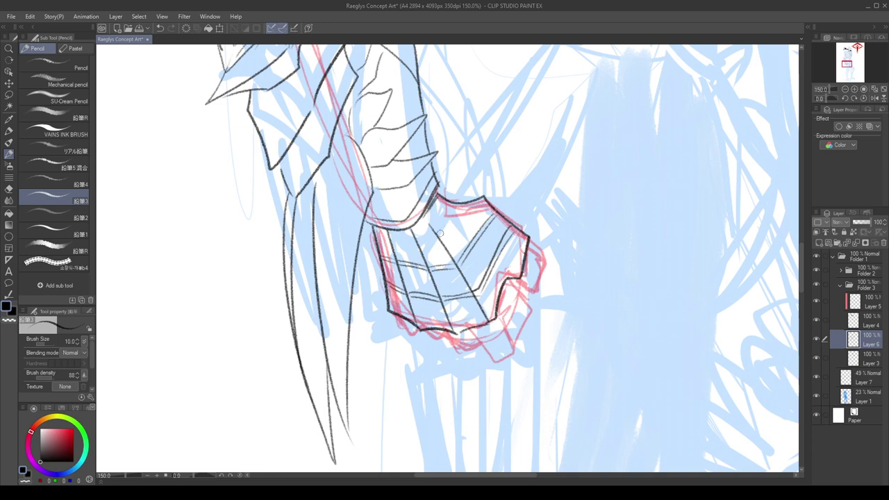
Touch up the dividing line's start at the wrist and the corners along the knuckle and front edges.
key("ctrl+z")
key("ctrl+z")
left_click_drag(422, 219, 441, 232)
mouse_move(464, 334)
left_mouse_down()
mouse_move(492, 329)
mouse_move(458, 333)
left_mouse_up()
key("ctrl+z")
left_click_drag(506, 287, 501, 309)
key("ctrl+z")
key("ctrl+z")
left_click_drag(458, 334, 487, 324)
key("ctrl+z")
Ink the angular outer finger segment projecting beyond the hand's front edge, following the red guide.
scroll(474, 227, "down", 2)
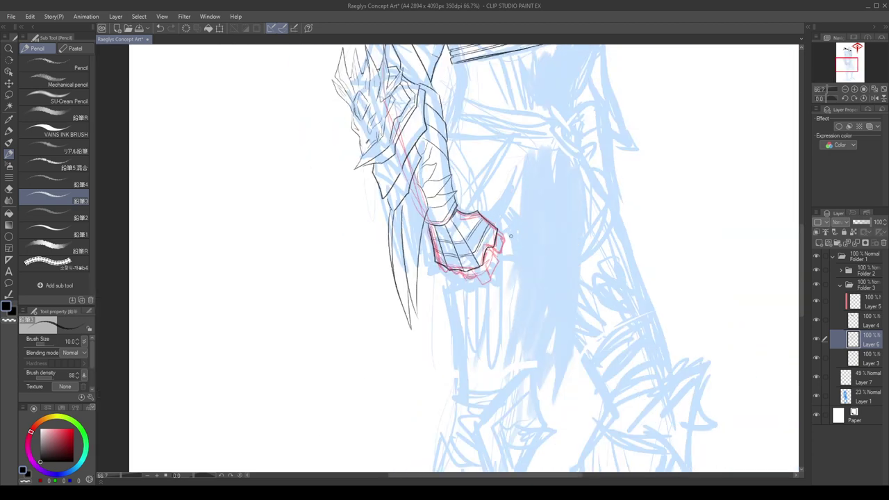
scroll(509, 241, "up", 2)
left_click_drag(485, 221, 492, 274)
key("ctrl+z")
left_click_drag(490, 251, 480, 276)
key("ctrl+z")
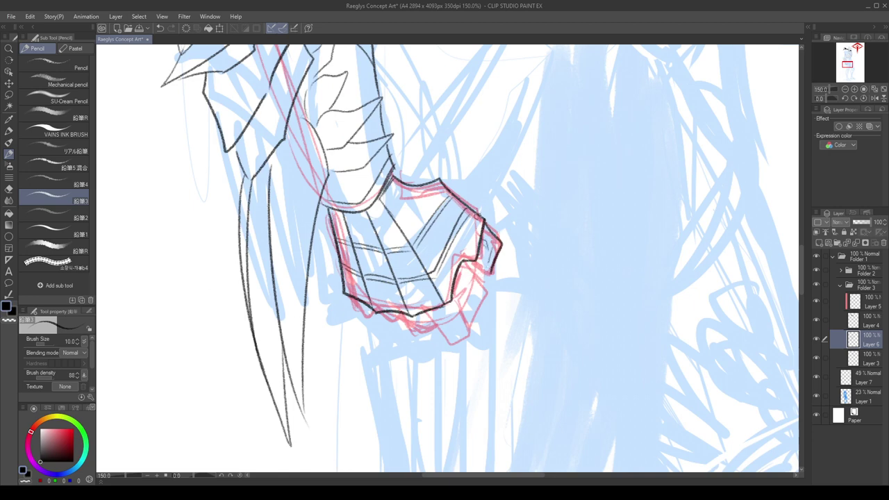
Ink the curled finger and its inner contours at the hand's notched front edge, working in a mirrored view rotated 180 degrees.
left_click(875, 98)
left_click_drag(835, 99, 814, 99)
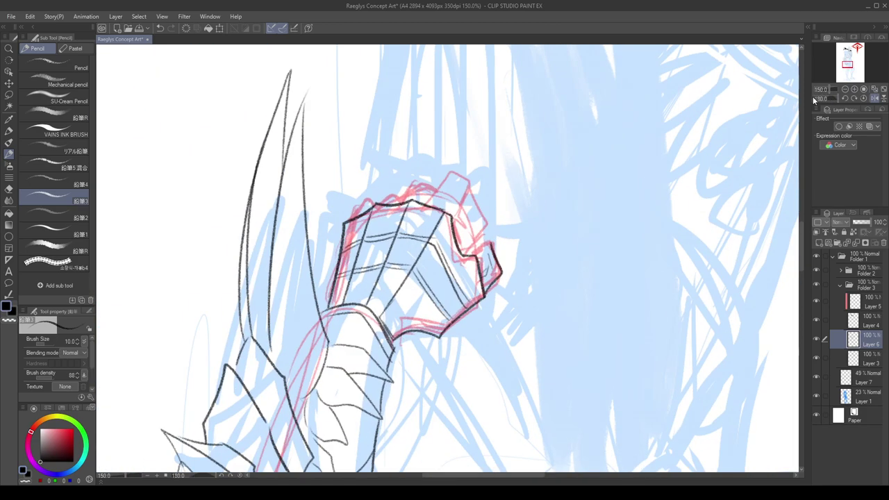
left_click(875, 98)
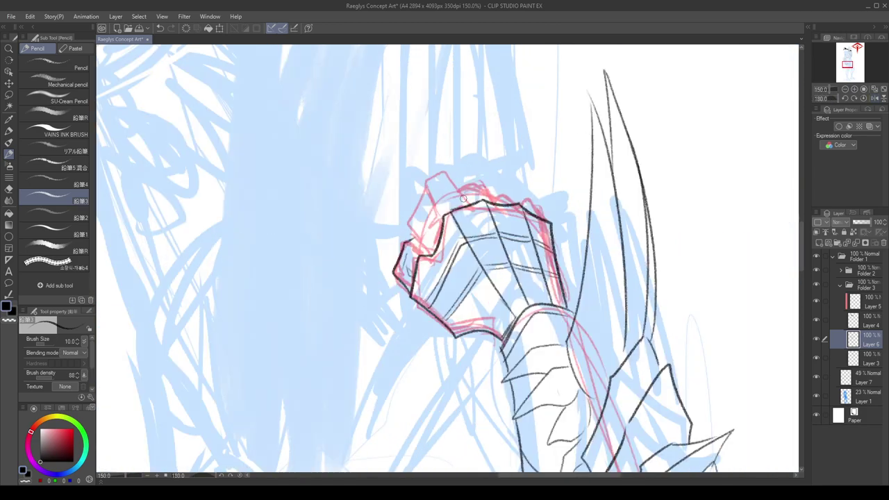
mouse_move(463, 199)
left_mouse_down()
mouse_move(444, 176)
mouse_move(426, 186)
left_mouse_up()
key("ctrl+z")
key("ctrl+z")
mouse_move(443, 217)
left_mouse_down()
mouse_move(434, 203)
mouse_move(445, 176)
mouse_move(436, 207)
mouse_move(422, 192)
mouse_move(413, 240)
mouse_move(432, 221)
mouse_move(439, 223)
mouse_move(418, 238)
mouse_move(435, 239)
mouse_move(414, 234)
mouse_move(426, 254)
mouse_move(412, 248)
left_mouse_up()
key("ctrl+z")
key("ctrl+z")
key("ctrl+z")
Ink the scalloped edges of the remaining curled fingers along the knuckle edge and restore the upright view.
mouse_move(461, 189)
left_mouse_down()
mouse_move(522, 200)
mouse_move(501, 197)
mouse_move(516, 193)
mouse_move(540, 216)
left_mouse_up()
key("ctrl+z")
key("ctrl+z")
key("ctrl+z")
left_click(863, 99)
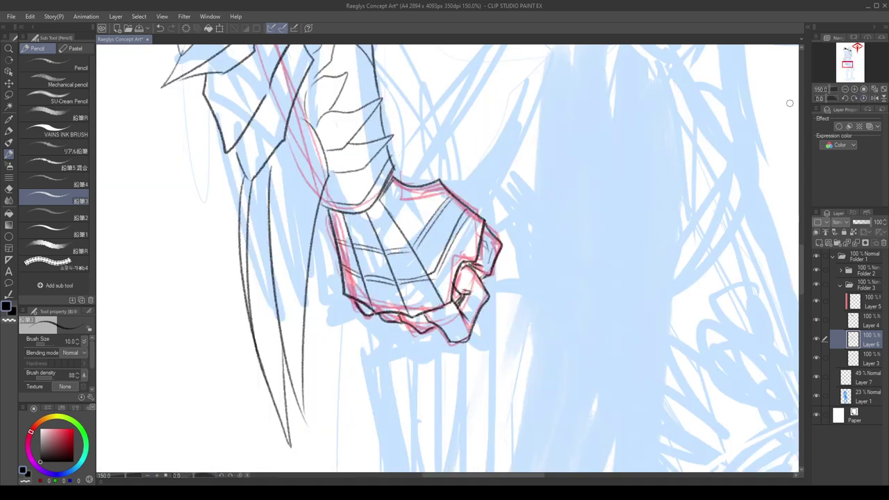
Check the finished hand against the whole figure, hide the red guide on Layer 7, and save the drawing.
key("h")
scroll(486, 254, "down", 2)
key("h")
scroll(501, 296, "down", 3)
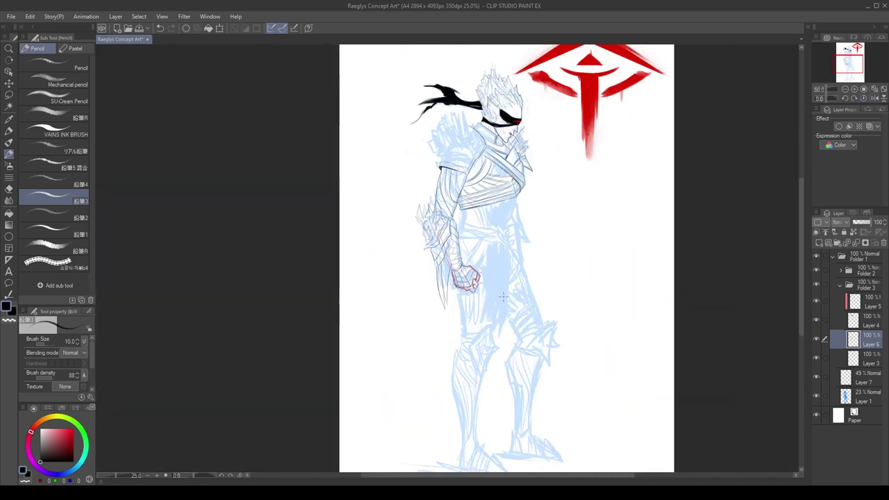
scroll(474, 268, "up", 4)
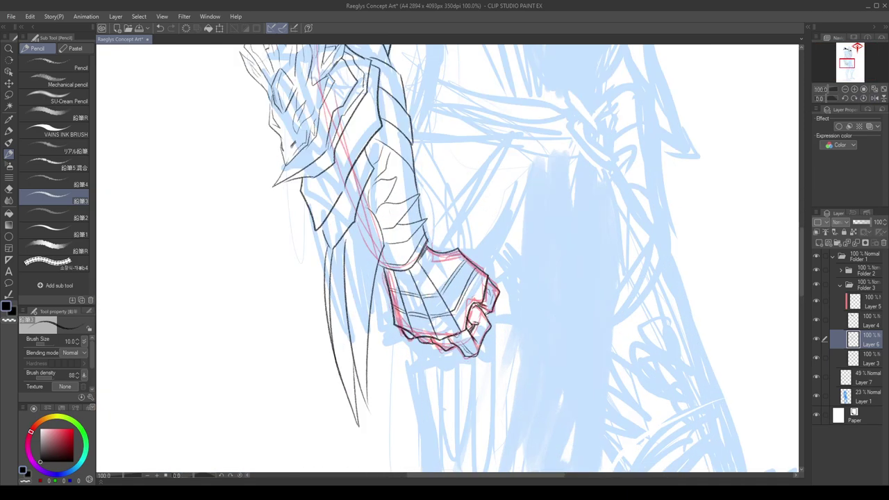
scroll(471, 271, "down", 4)
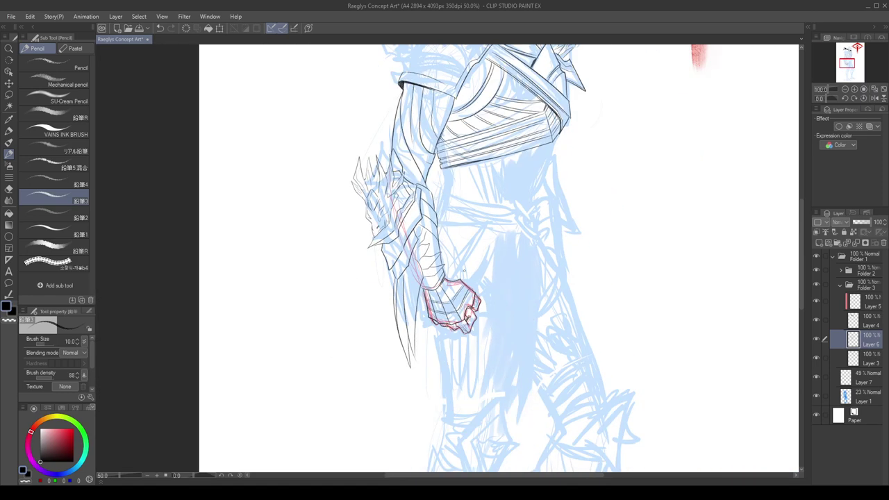
left_click(817, 375)
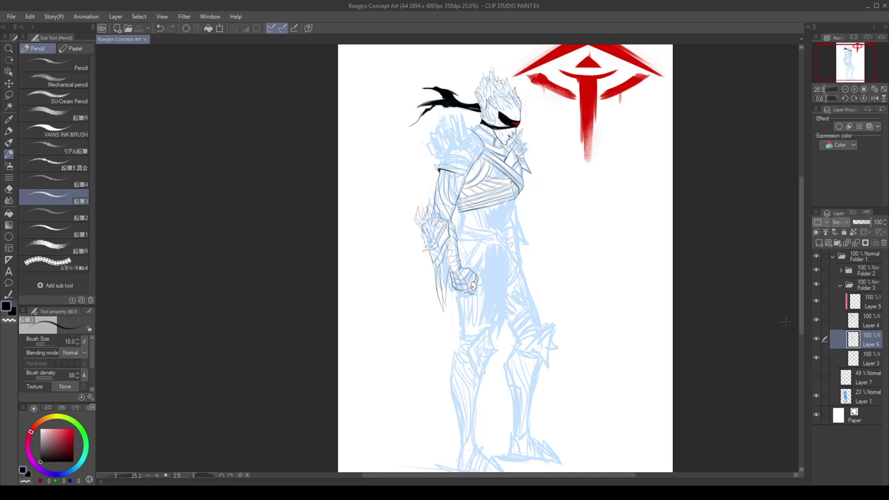
Ink the back contour of the waist running down from the lower edge of the chest wrap.
scroll(484, 101, "up", 2)
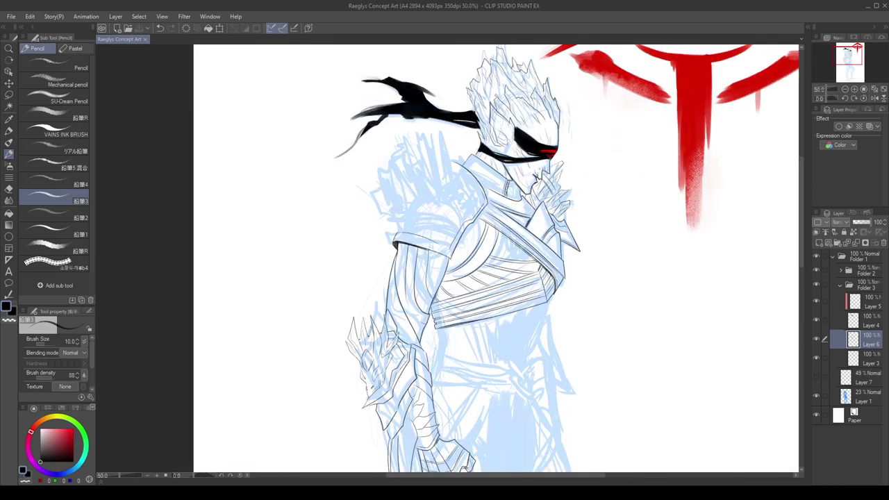
key("h")
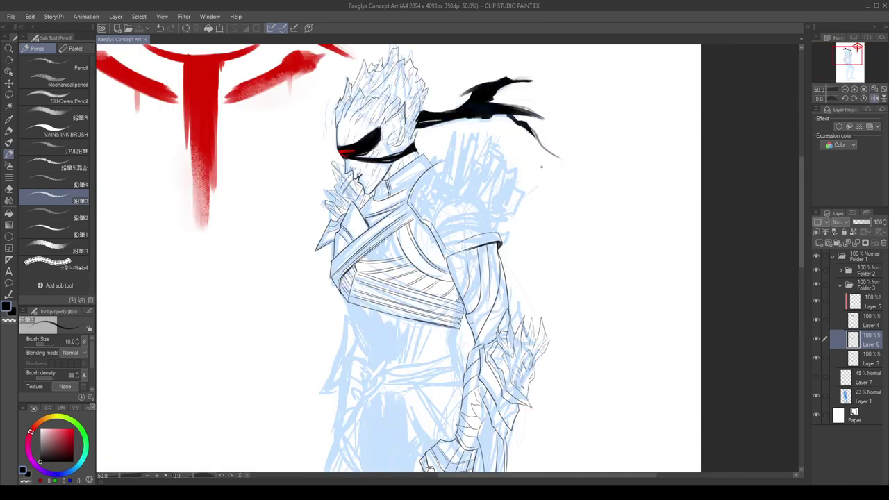
scroll(540, 168, "down", 1)
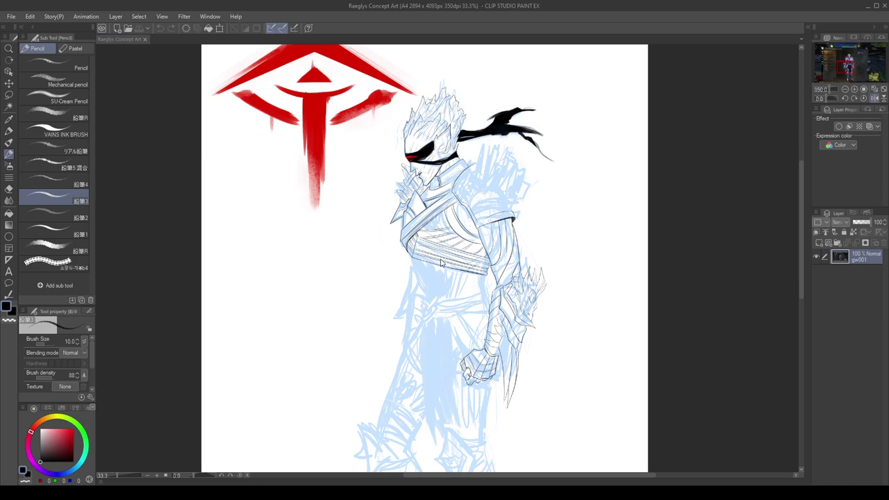
key("h")
scroll(442, 263, "up", 1)
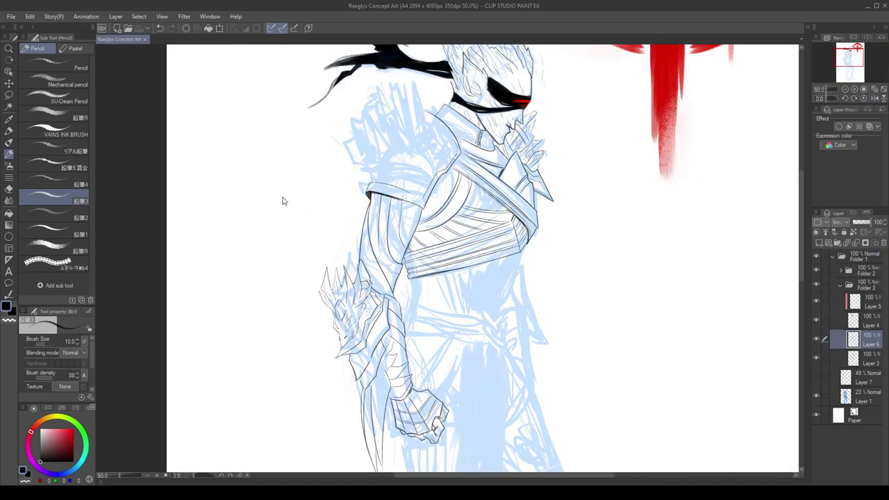
left_click_drag(413, 277, 414, 284)
key("h")
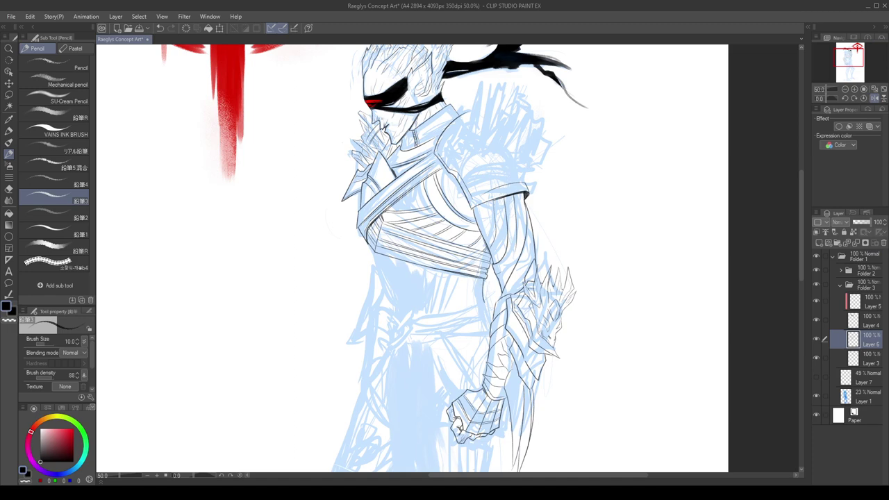
key("h")
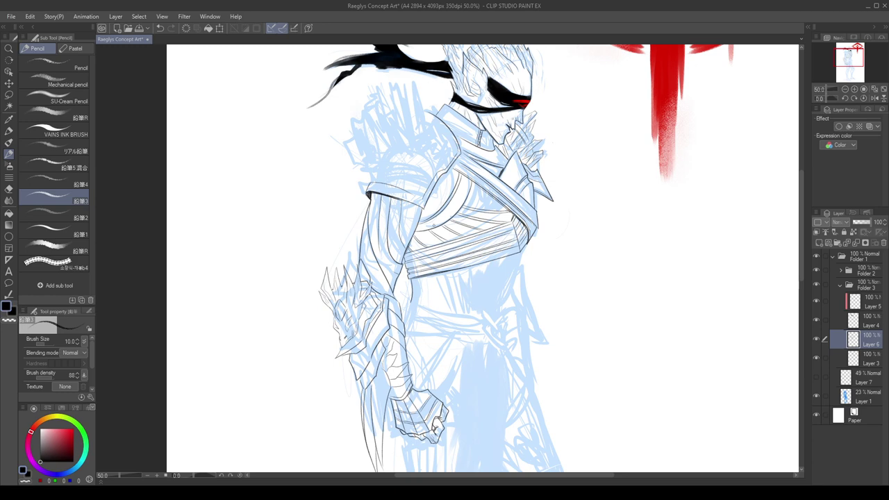
left_click(230, 365)
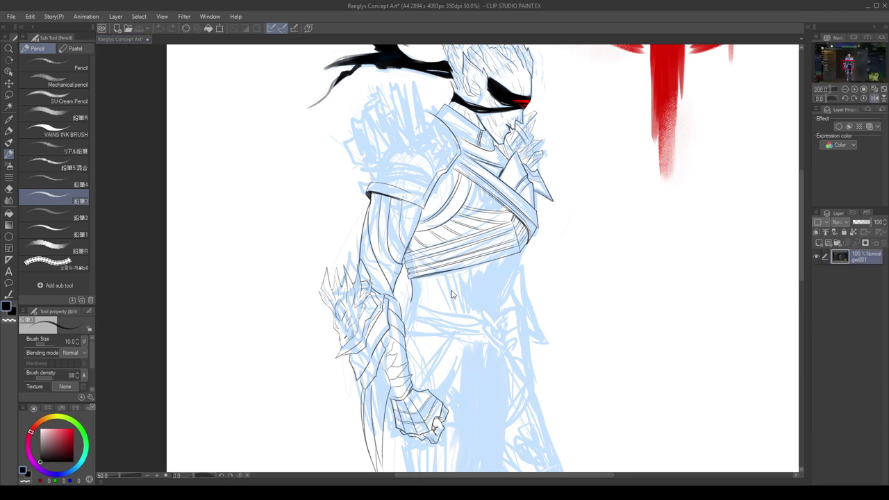
key("ctrl+Tab")
key("h")
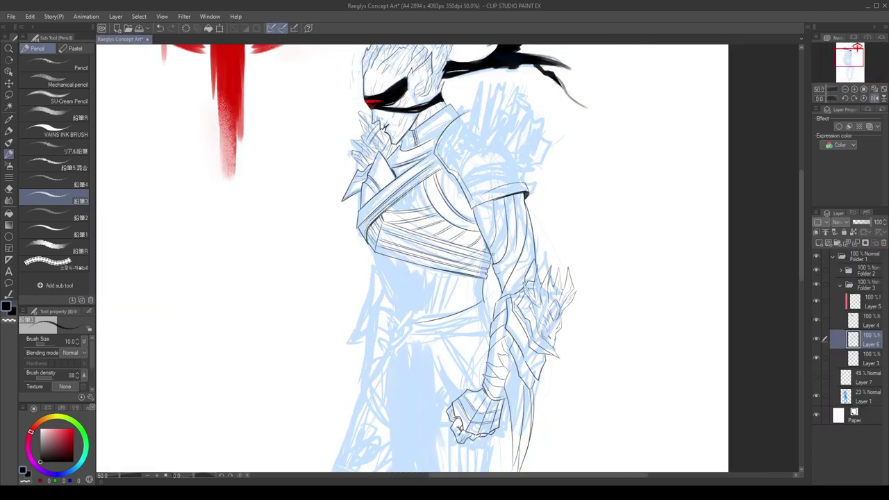
key("ctrl+minus")
key("ctrl+plus")
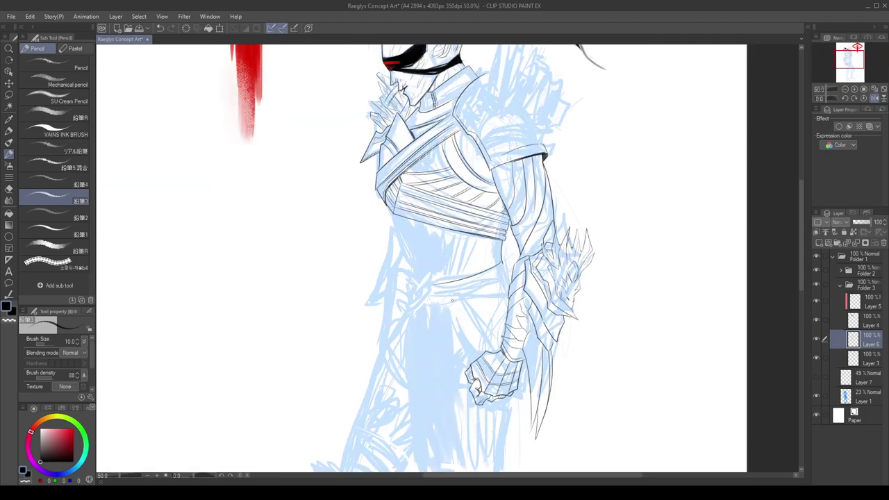
key("ctrl+plus")
key("ctrl+z")
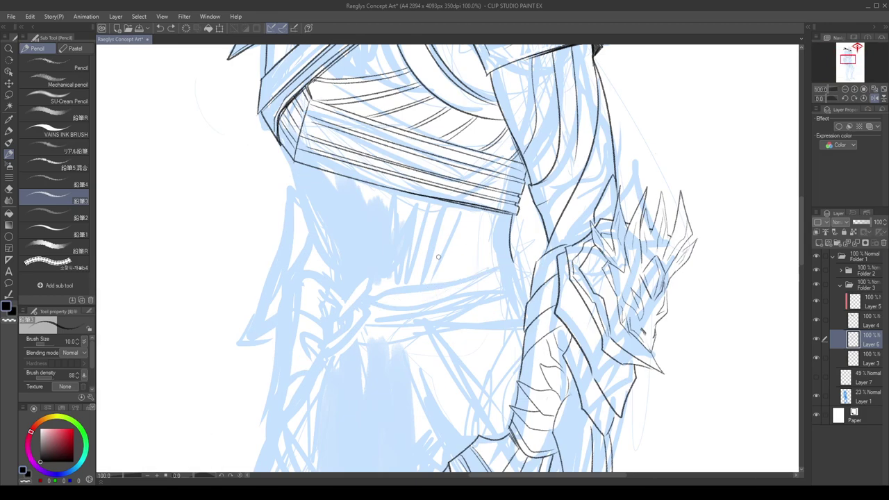
Turn the mirrored canvas sideways and ink the doubled upper edge of the belt across the waist.
key("ctrl+minus")
left_click_drag(837, 98, 832, 97)
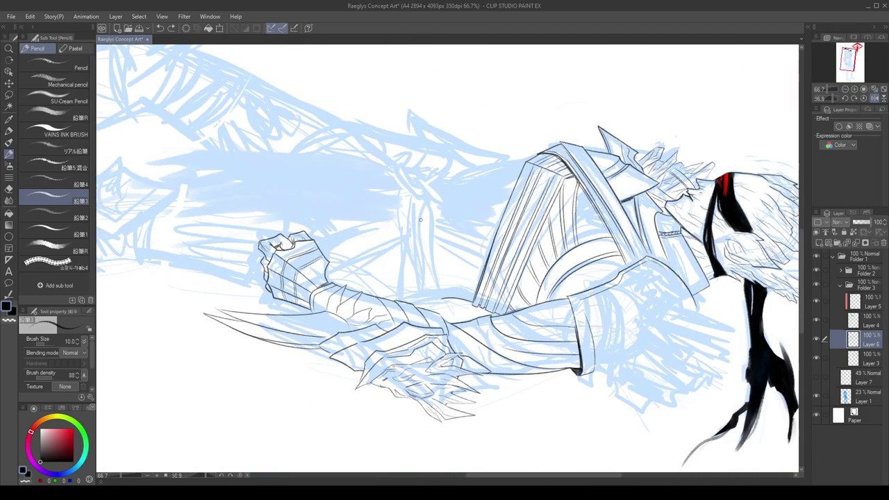
mouse_move(429, 202)
left_mouse_down()
mouse_move(441, 299)
mouse_move(437, 292)
left_mouse_up()
key("ctrl+z")
key("ctrl+z")
key("ctrl+z")
left_click_drag(427, 201, 437, 292)
Ink the lower edge of the belt parallel to the upper one and join both edges to the waist contour.
left_click_drag(408, 256, 415, 294)
key("ctrl+z")
left_click_drag(406, 194, 414, 298)
left_click_drag(409, 197, 418, 299)
key("ctrl+z")
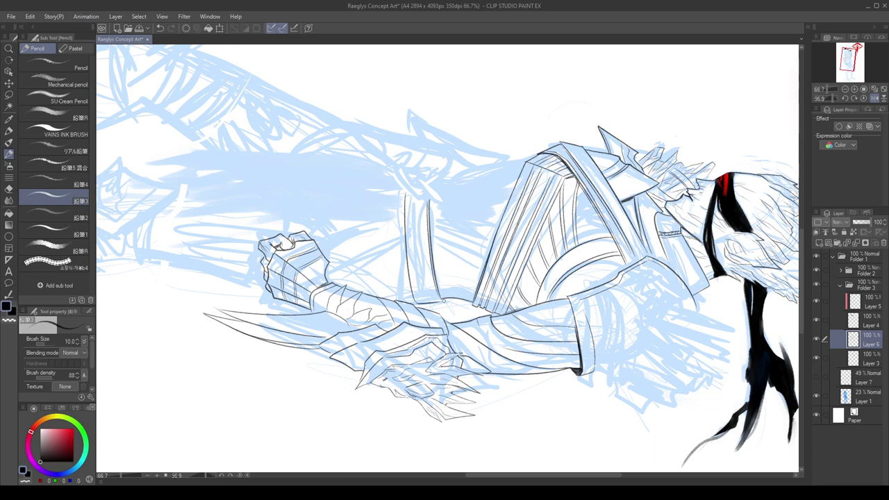
scroll(431, 300, "up", 3)
left_click_drag(446, 296, 442, 291)
left_click_drag(389, 298, 377, 279)
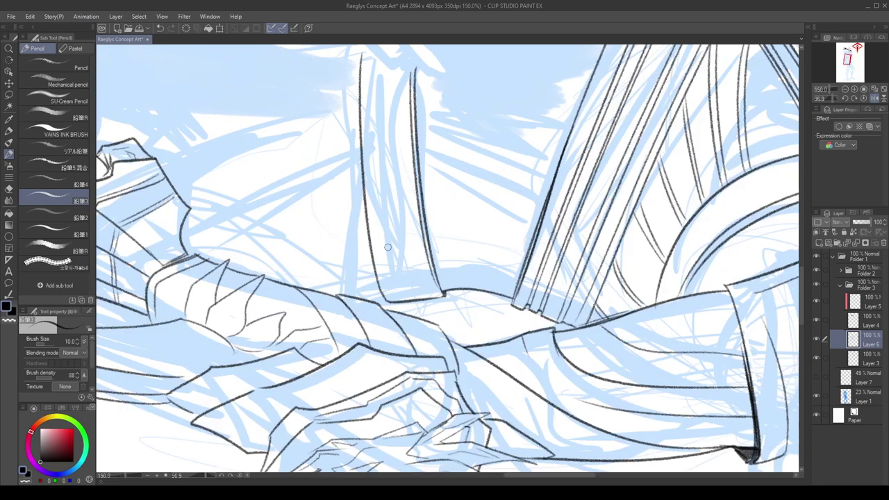
Restore the upright, unmirrored view, check the belt against the whole figure, and save the drawing.
left_click(864, 98)
scroll(653, 215, "down", 2)
left_click(874, 98)
scroll(619, 277, "down", 2)
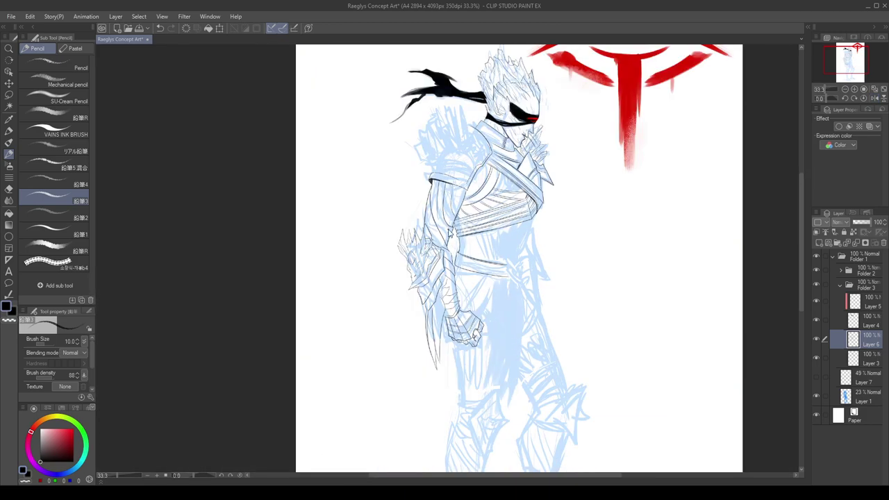
scroll(450, 235, "up", 2)
scroll(464, 297, "up", 1)
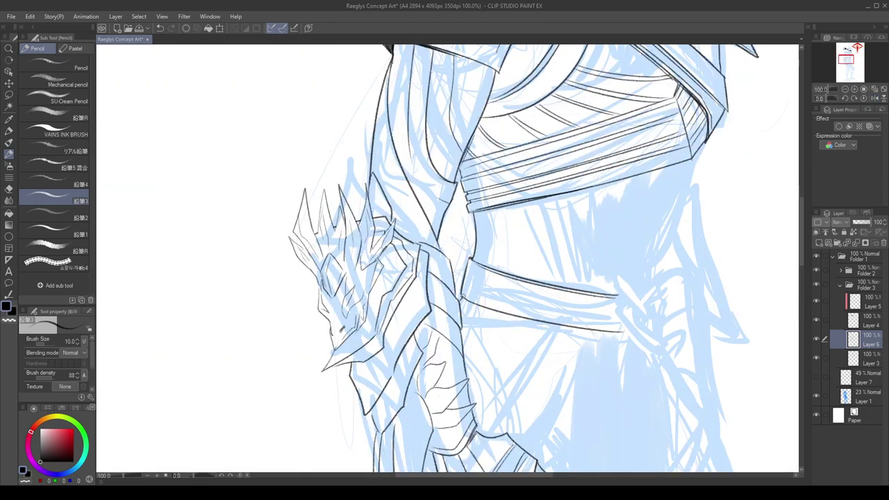
scroll(475, 247, "down", 3)
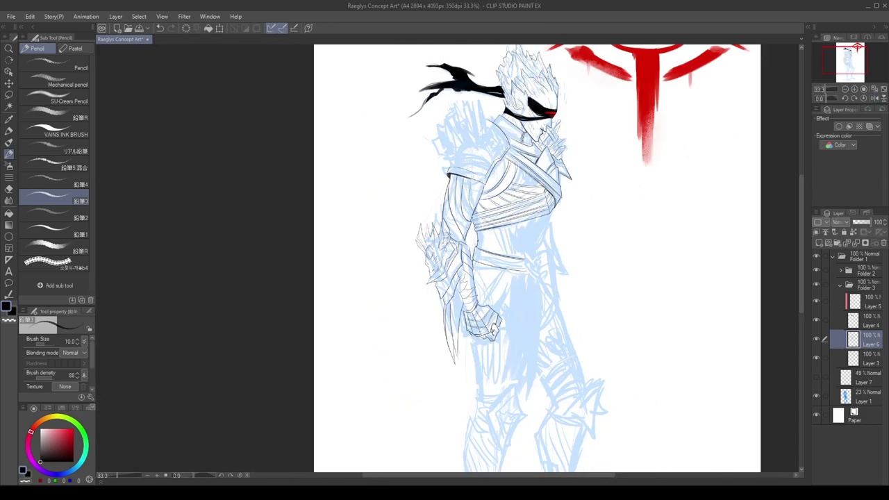
key("ctrl+s")
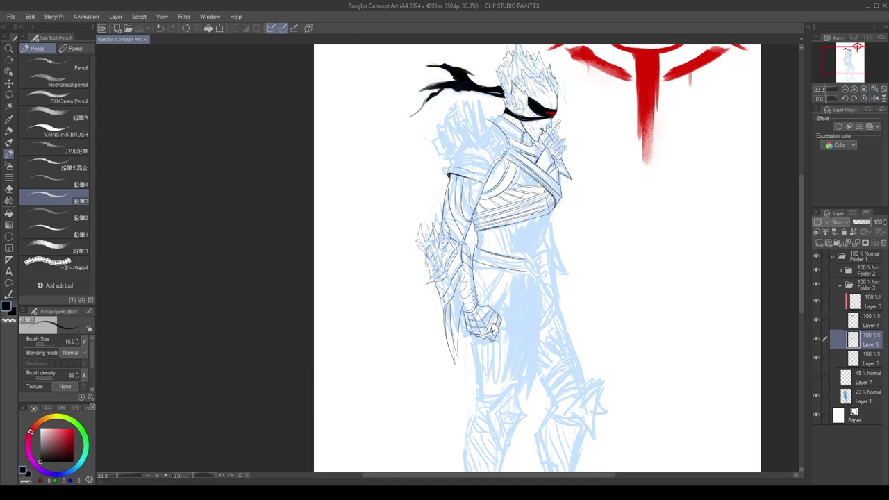
Ink the narrow diagonal strand of the knot at the front end of the belt.
scroll(551, 257, "up", 2)
scroll(521, 255, "up", 1)
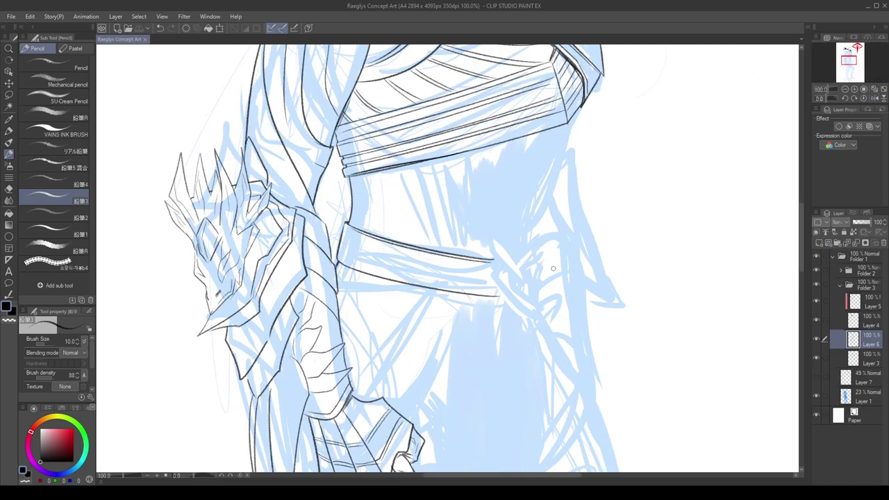
left_click_drag(511, 268, 521, 280)
left_click_drag(489, 241, 521, 279)
left_click_drag(491, 238, 520, 259)
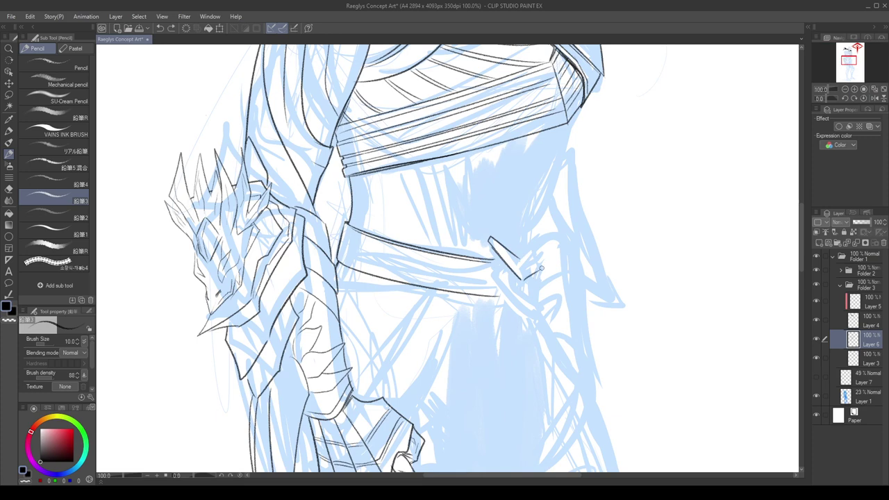
Ink the knot's crossing strand and the folded strand below it, pointing downward from the belt's lower edge.
mouse_move(522, 263)
left_mouse_down()
mouse_move(516, 263)
mouse_move(536, 262)
mouse_move(532, 273)
mouse_move(541, 253)
mouse_move(492, 272)
mouse_move(522, 297)
mouse_move(513, 275)
mouse_move(538, 308)
mouse_move(535, 279)
left_mouse_up()
key("ctrl+z")
key("ctrl+z")
key("ctrl+z")
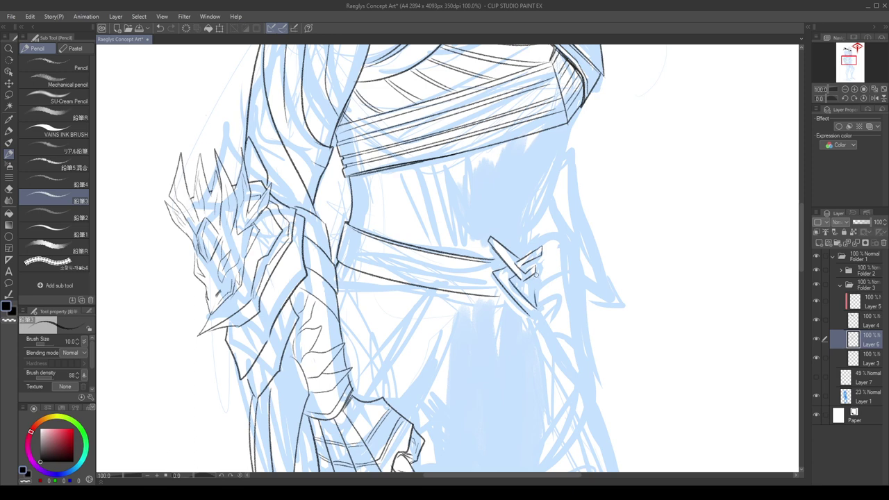
key("ctrl+z")
mouse_move(527, 310)
left_mouse_down()
mouse_move(540, 321)
mouse_move(538, 279)
left_mouse_up()
key("ctrl+z")
Complete the inner edge of the knot's lower point and ink a second upward-pointing tail at its front.
key("h")
scroll(535, 268, "down", 1)
scroll(414, 276, "up", 2)
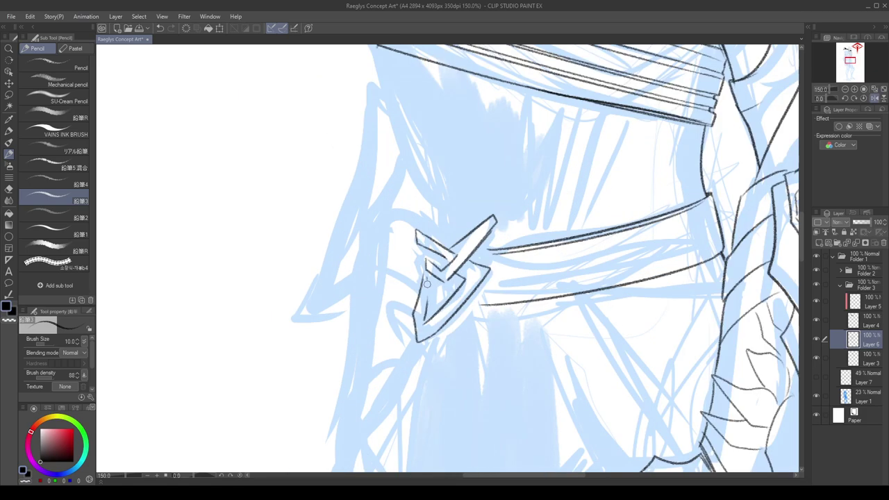
left_click_drag(428, 280, 430, 310)
key("h")
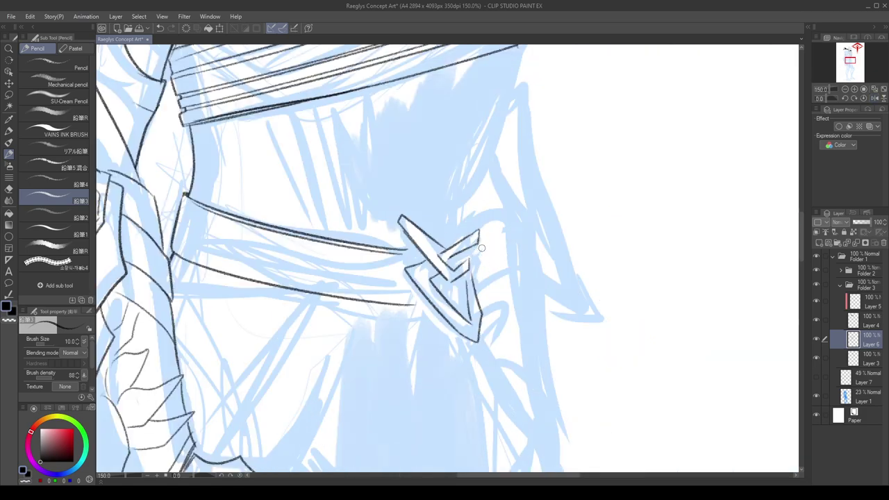
left_click_drag(476, 230, 481, 219)
key("h")
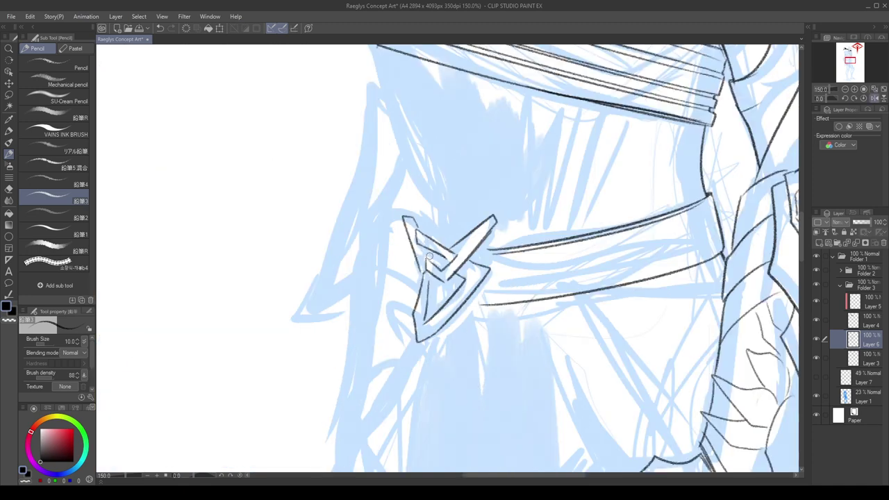
Refine the short fold lines where the knot's strands cross, checking them in both mirrored and normal views.
mouse_move(429, 256)
left_mouse_down()
mouse_move(426, 240)
mouse_move(435, 267)
mouse_move(470, 243)
left_mouse_up()
key("ctrl+z")
key("h")
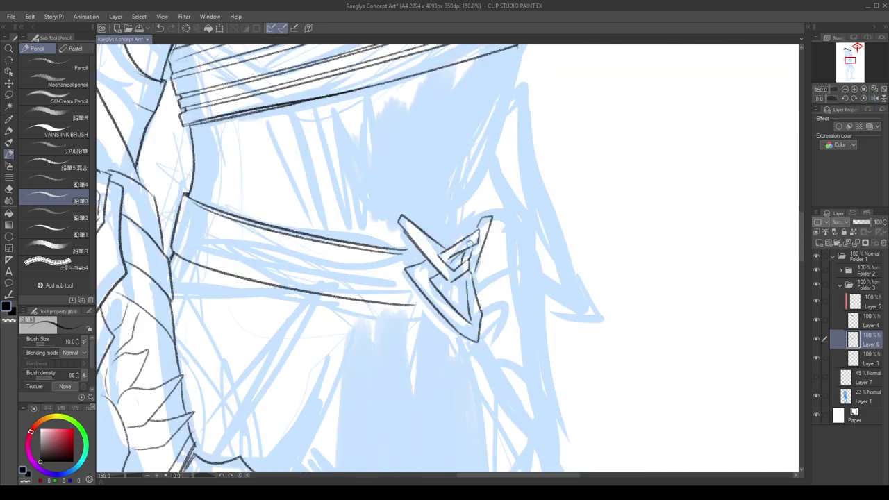
key("h")
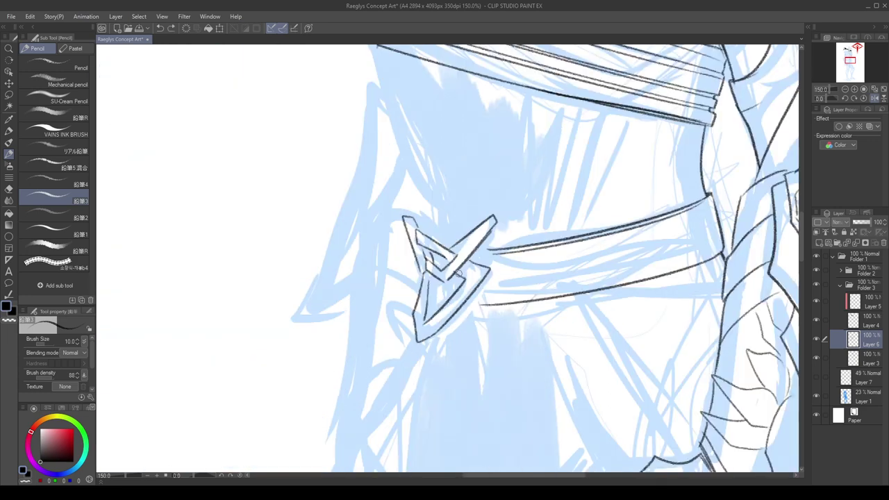
key("ctrl+z")
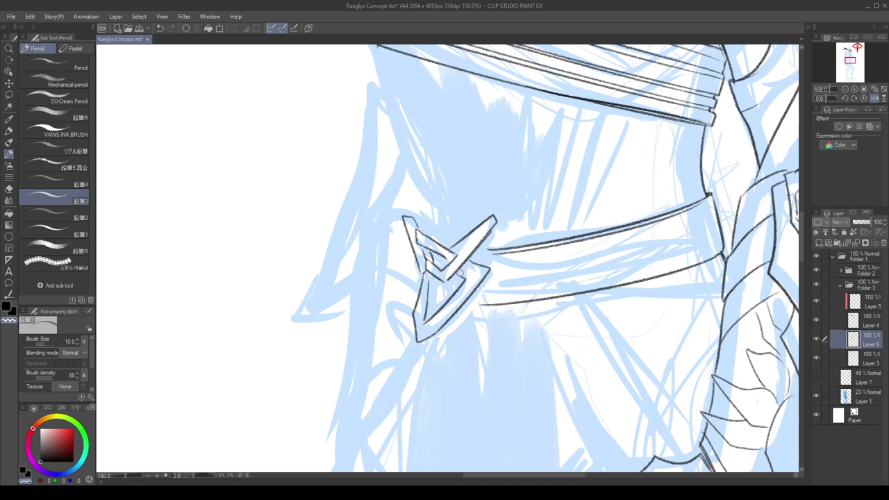
Ink the short inner edge of the knot's lower fold and check the knot in mirrored and normal views.
key("c")
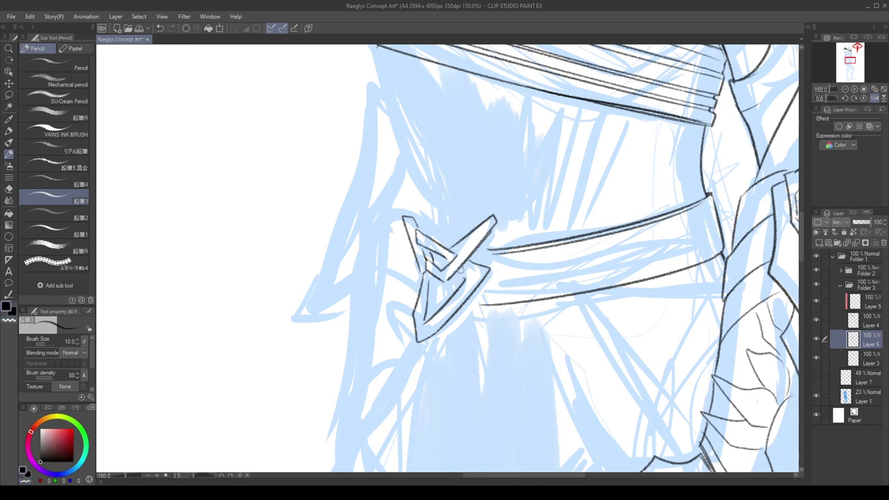
mouse_move(464, 277)
left_mouse_down()
mouse_move(432, 267)
mouse_move(428, 300)
left_mouse_up()
key("h")
scroll(474, 198, "down", 1)
key("ctrl+minus")
key("ctrl+minus")
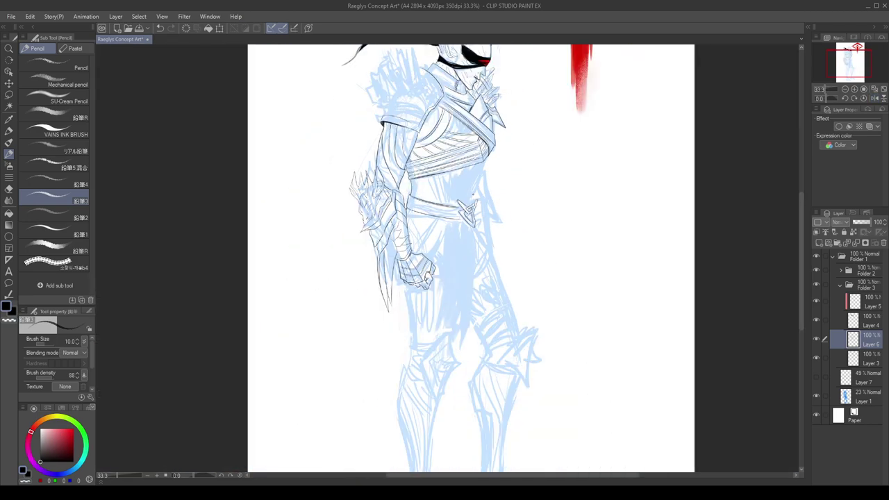
key("h")
key("ctrl+minus")
key("ctrl+plus")
key("ctrl+plus")
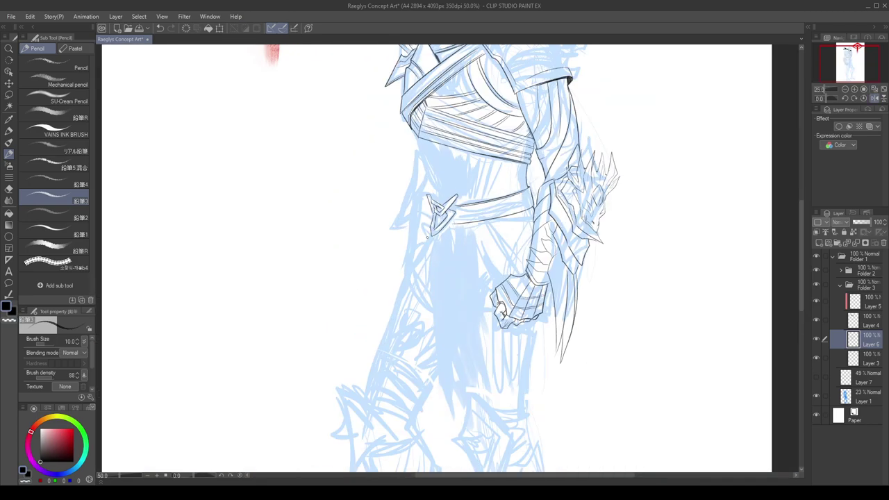
key("h")
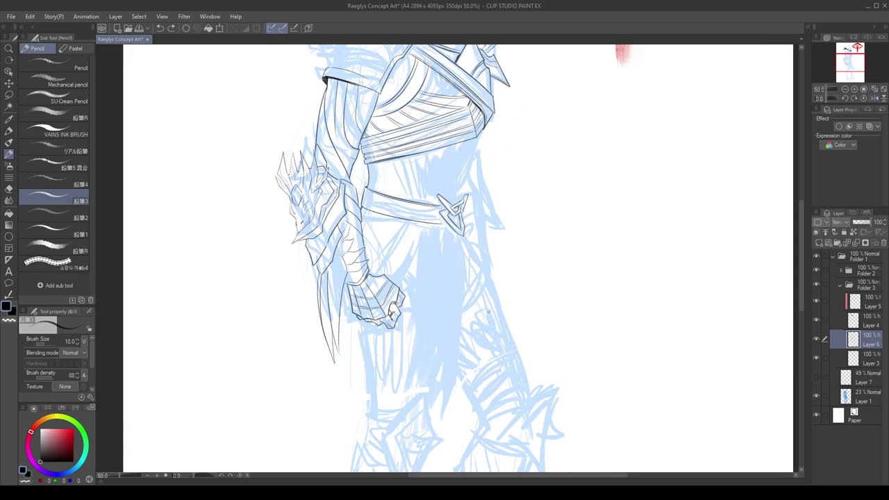
Try a contour line down the front of the thigh below the belt knot.
key("ctrl+minus")
key("h")
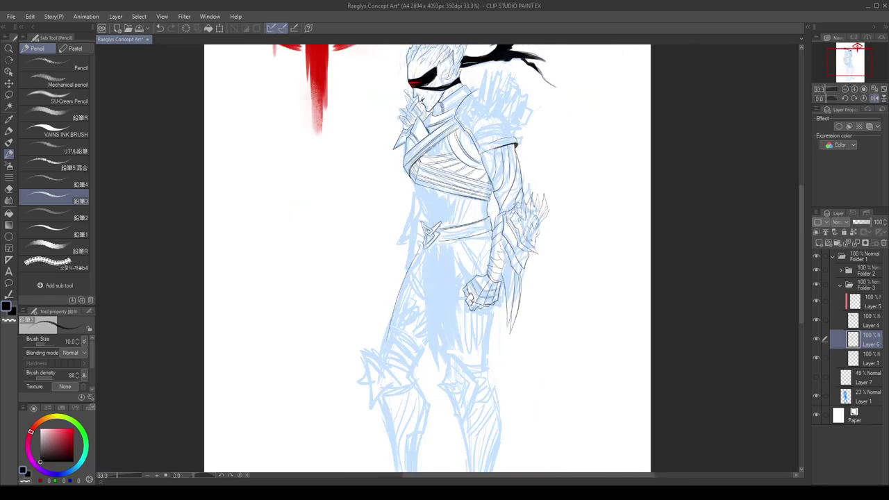
key("ctrl+z")
key("ctrl+z")
scroll(444, 202, "up", 2)
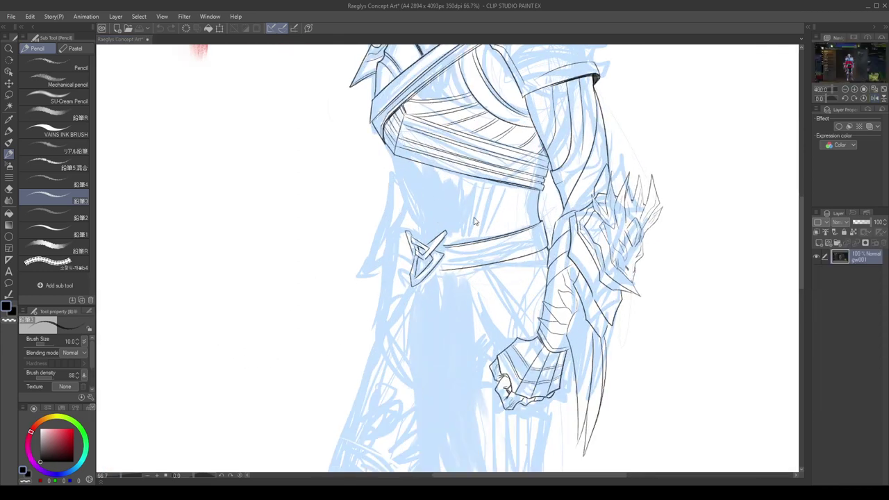
Extend the belt's upper and lower edges until they meet the front knot.
key("h")
scroll(458, 243, "up", 3)
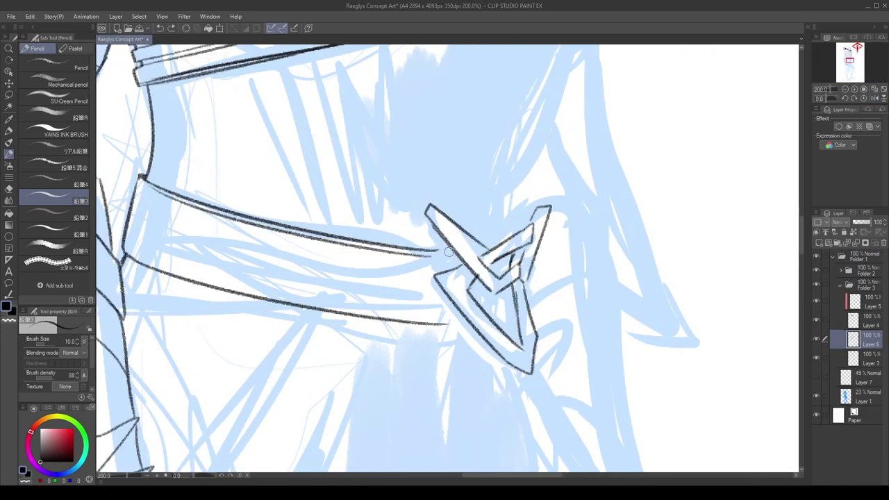
left_click_drag(432, 251, 457, 258)
key("ctrl+z")
key("ctrl+z")
key("h")
scroll(450, 316, "down", 1)
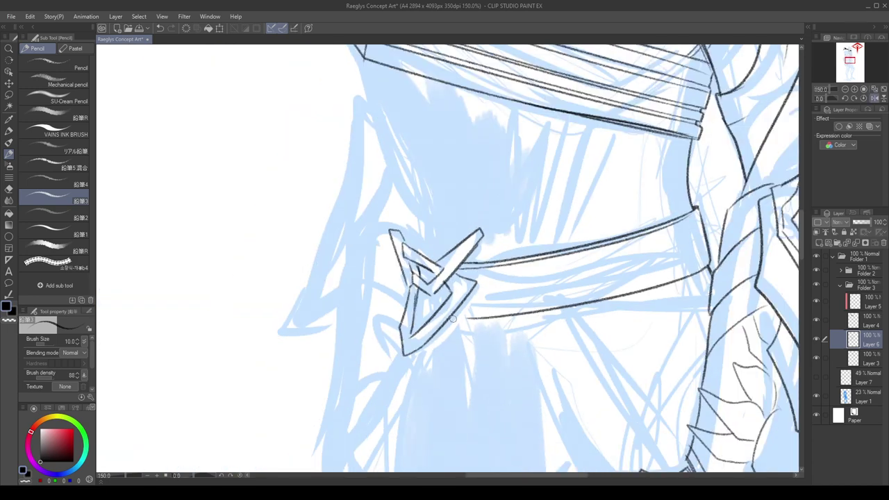
mouse_move(453, 318)
left_mouse_down()
mouse_move(481, 318)
mouse_move(454, 318)
left_mouse_up()
key("ctrl+z")
key("ctrl+z")
scroll(470, 275, "down", 2)
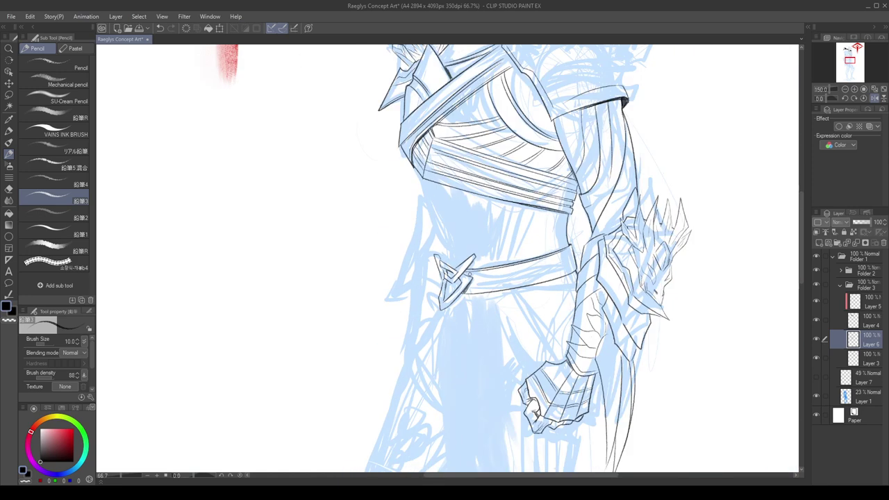
Ink the inner trim lines along the belt's length with the canvas rotated, and restore the upright view.
left_click_drag(830, 98, 834, 98)
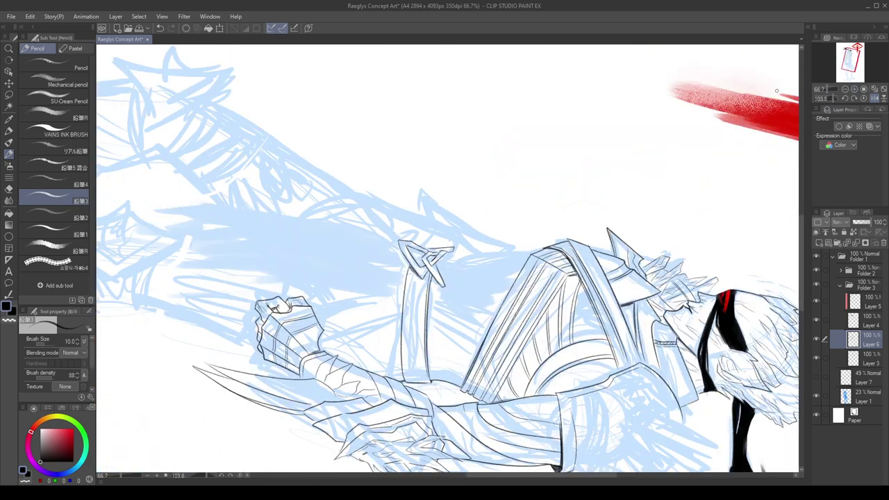
left_click_drag(420, 286, 422, 381)
key("ctrl+z")
mouse_move(416, 283)
left_mouse_down()
mouse_move(410, 382)
mouse_move(411, 364)
left_mouse_up()
key("ctrl+z")
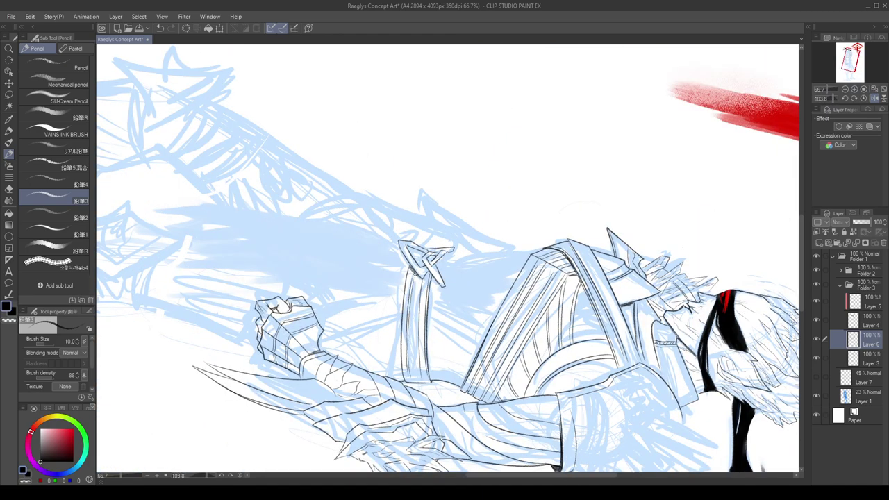
left_click(865, 98)
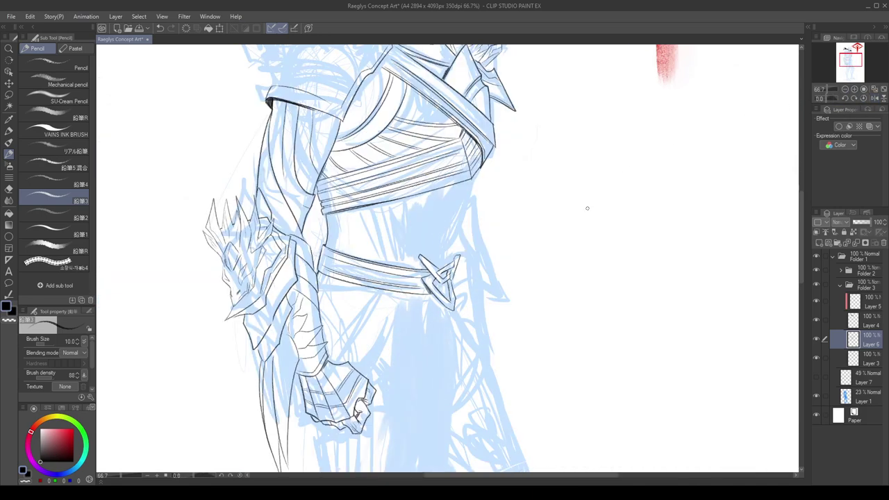
Clean up and redraw the belt's rear end beside the forearm, and save the drawing.
scroll(587, 208, "down", 2)
scroll(453, 232, "up", 4)
key("x")
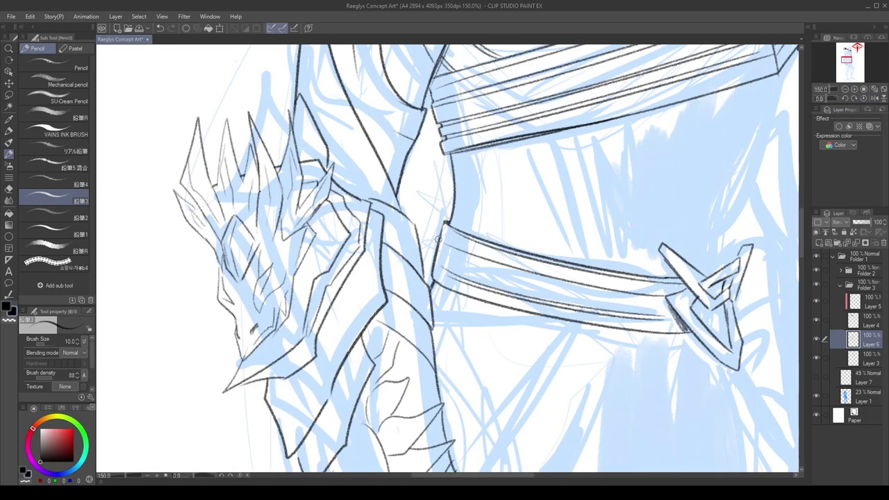
key("c")
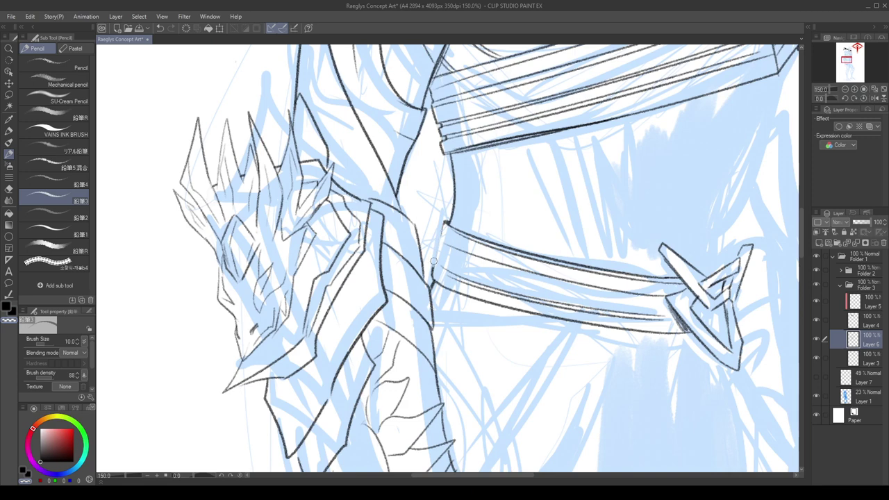
key("c")
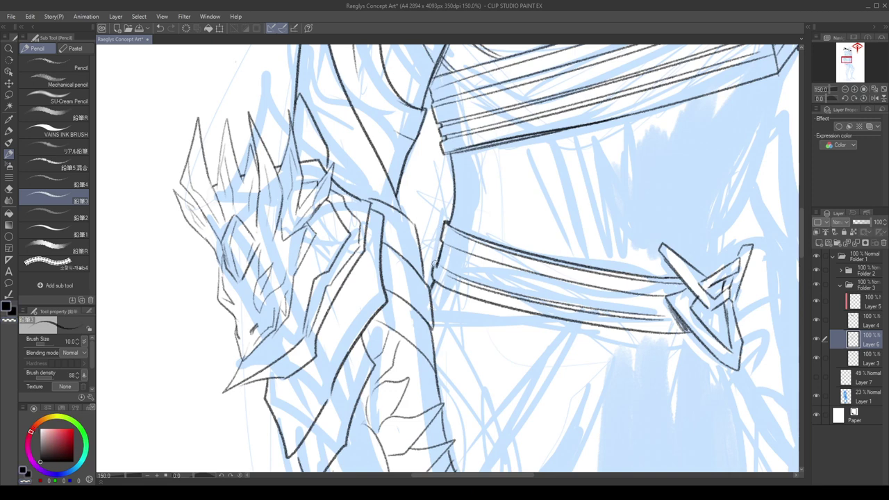
key("c")
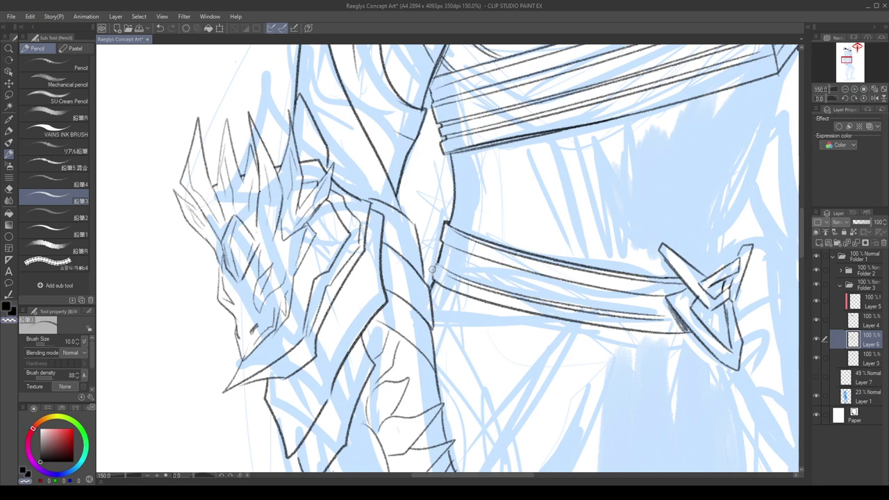
key("c")
mouse_move(436, 260)
left_mouse_down()
mouse_move(431, 280)
mouse_move(445, 284)
left_mouse_up()
scroll(430, 230, "down", 5)
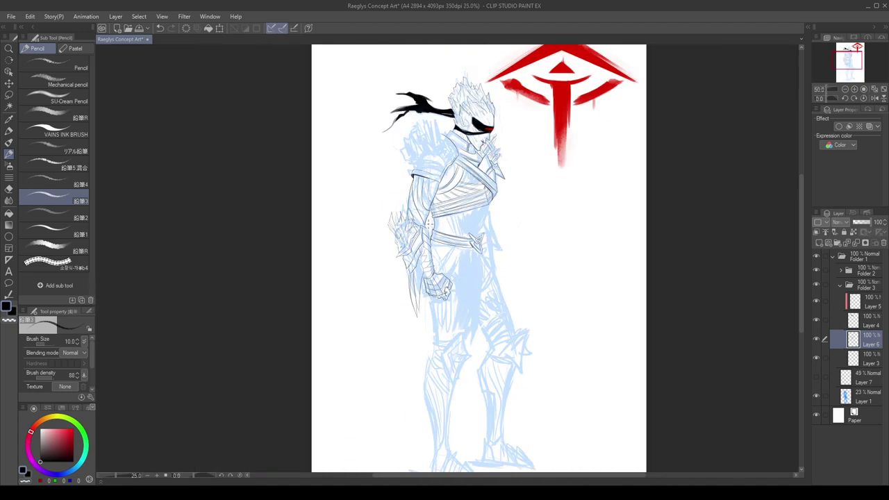
key("ctrl+s")
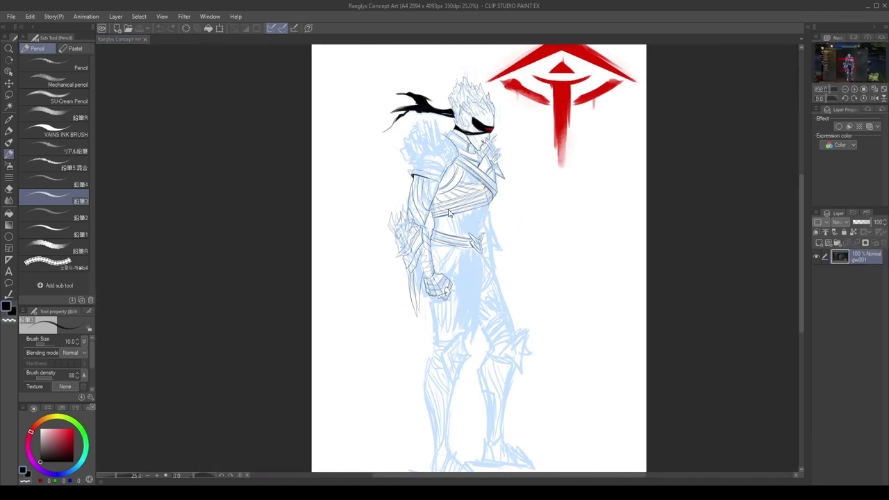
Try a fold line down the abdomen from the chest wraps toward the belt knot.
scroll(450, 215, "up", 1)
left_click(376, 288)
scroll(483, 216, "up", 3)
mouse_move(453, 198)
left_mouse_down()
mouse_move(457, 244)
mouse_move(445, 211)
mouse_move(458, 265)
left_mouse_up()
key("h")
key("ctrl+z")
key("ctrl+z")
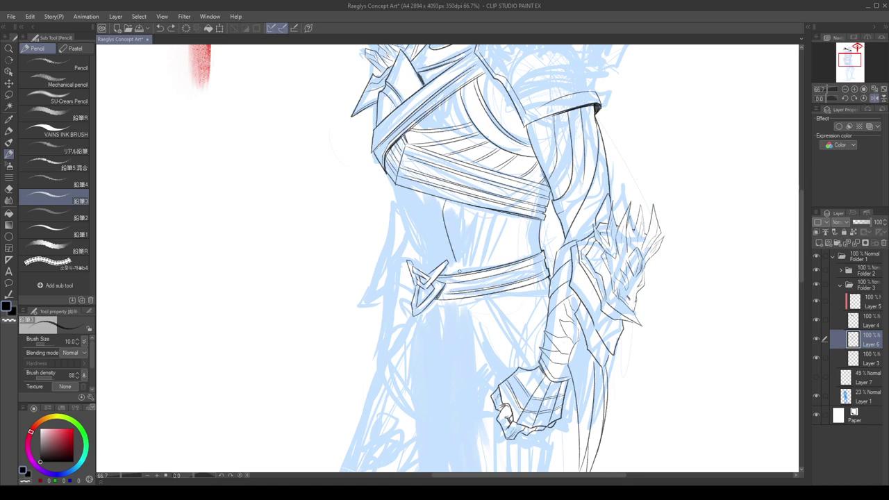
key("h")
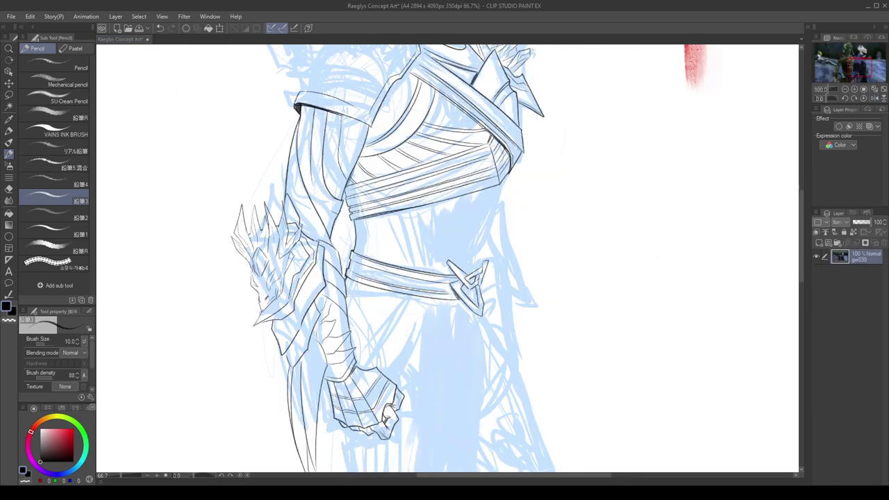
left_click_drag(465, 230, 458, 257)
key("ctrl+z")
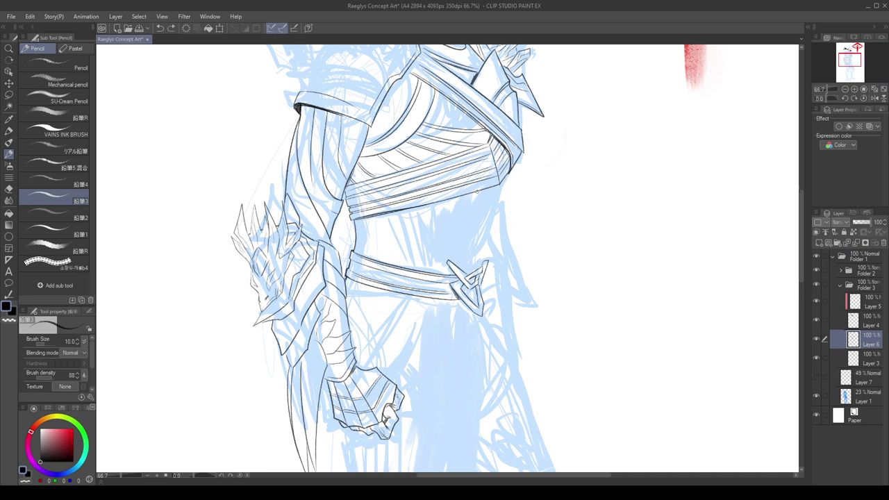
Try several alternative curves for the abdomen's front fold line, comparing them in normal and mirrored views.
left_click_drag(479, 191, 449, 250)
key("ctrl+z")
mouse_move(461, 197)
left_mouse_down()
mouse_move(469, 227)
mouse_move(451, 238)
left_mouse_up()
key("ctrl+z")
key("ctrl+z")
mouse_move(438, 203)
left_mouse_down()
mouse_move(434, 261)
mouse_move(443, 233)
mouse_move(456, 261)
mouse_move(457, 236)
mouse_move(455, 270)
mouse_move(456, 202)
mouse_move(453, 273)
left_mouse_up()
key("h")
key("ctrl+z")
key("ctrl+z")
key("ctrl+z")
key("ctrl+z")
key("ctrl+z")
Ink a long, nearly vertical fold line on the abdomen from the chest wraps to the belt behind the knot.
left_click_drag(459, 204, 453, 270)
key("ctrl+z")
key("ctrl+z")
key("ctrl+z")
key("ctrl+z")
scroll(455, 200, "up", 1)
key("ctrl+z")
left_click_drag(460, 204, 455, 316)
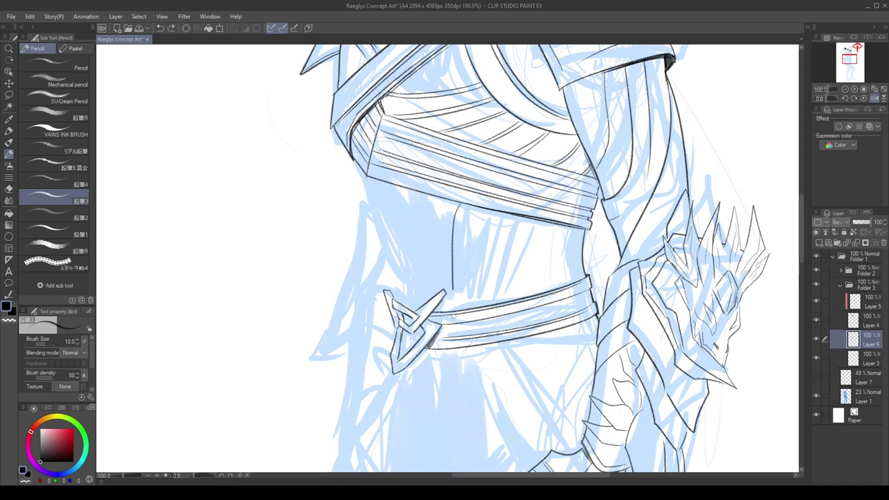
key("ctrl+z")
left_click_drag(458, 200, 457, 307)
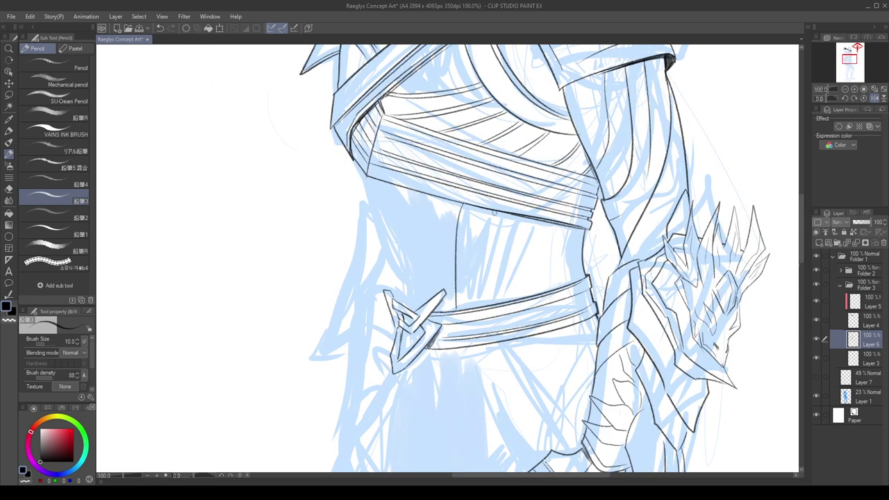
key("ctrl+z")
Ink further curved fold lines behind the first one, between the chest wraps and the belt.
left_click_drag(494, 213, 470, 308)
key("ctrl+z")
left_click_drag(479, 206, 470, 307)
key("ctrl+z")
key("ctrl+z")
left_click_drag(500, 211, 484, 292)
Ink another curved abdomen fold line closer to the arm, reaching down to the belt's upper edge.
key("h")
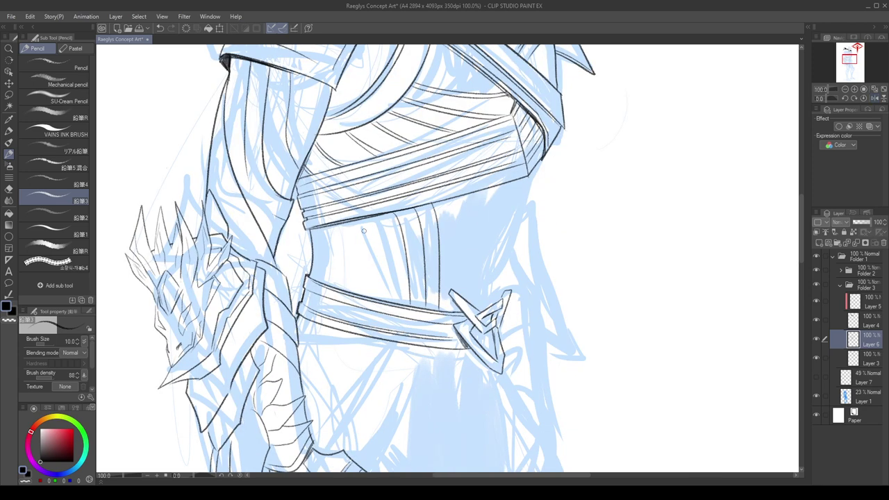
mouse_move(372, 219)
left_mouse_down()
mouse_move(382, 265)
mouse_move(375, 225)
mouse_move(392, 291)
mouse_move(378, 224)
mouse_move(392, 301)
left_mouse_up()
key("ctrl+z")
key("ctrl+z")
key("ctrl+z")
Examine the open reference images for the outfit's waist details and return to the drawing.
key("ctrl+Tab")
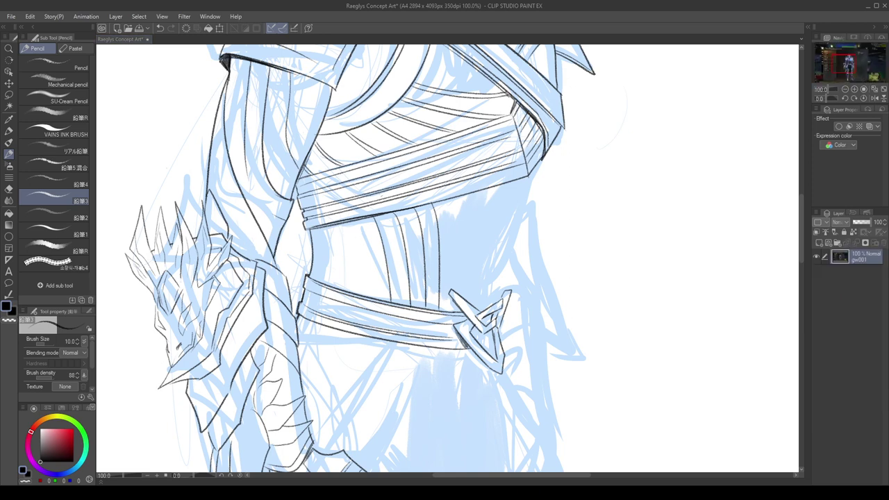
left_click(195, 259)
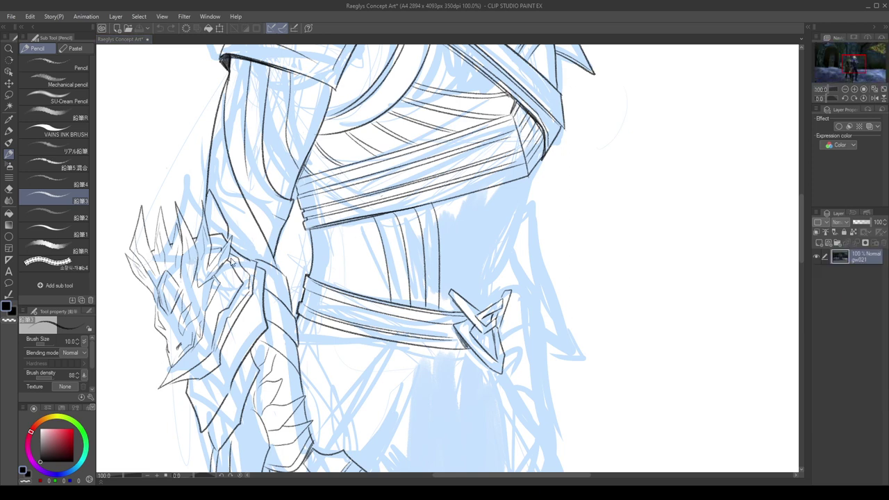
key("ctrl+Tab")
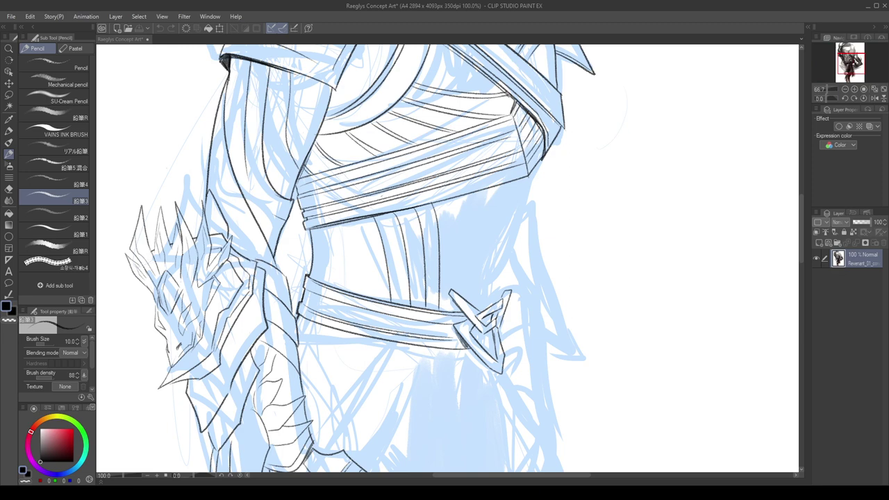
key("ctrl+Tab")
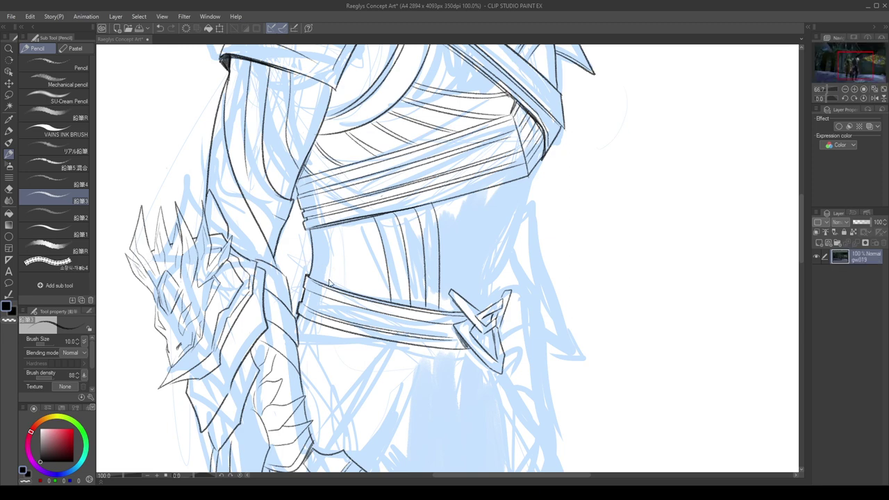
key("ctrl+Tab")
key("ctrl+Tab")
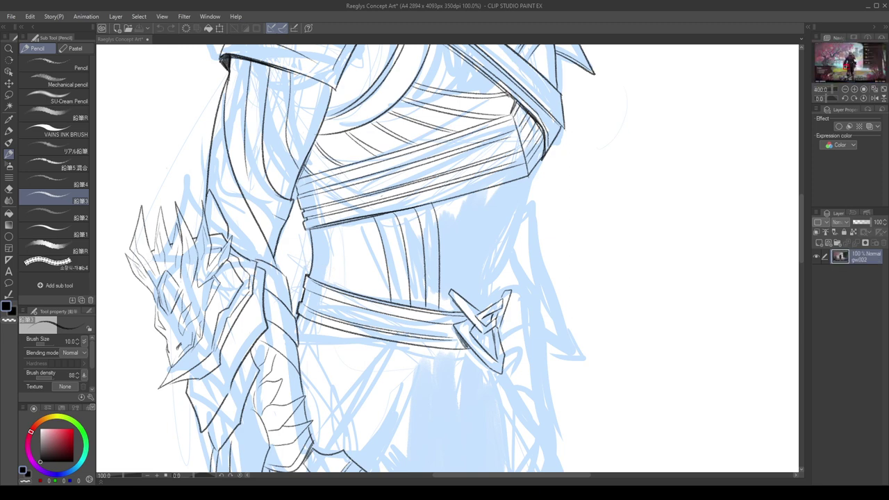
left_click(398, 244)
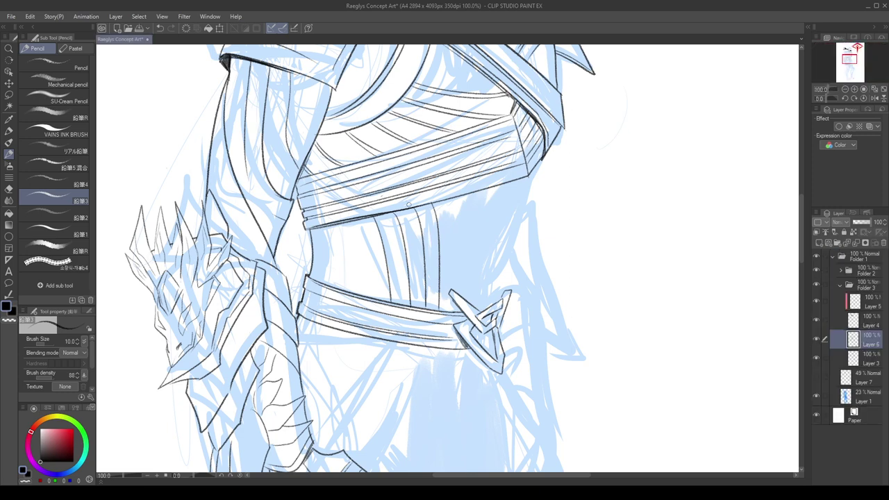
Ink the abdomen's front contour from the chest wraps down to the belt knot and check the whole figure.
scroll(408, 205, "down", 1)
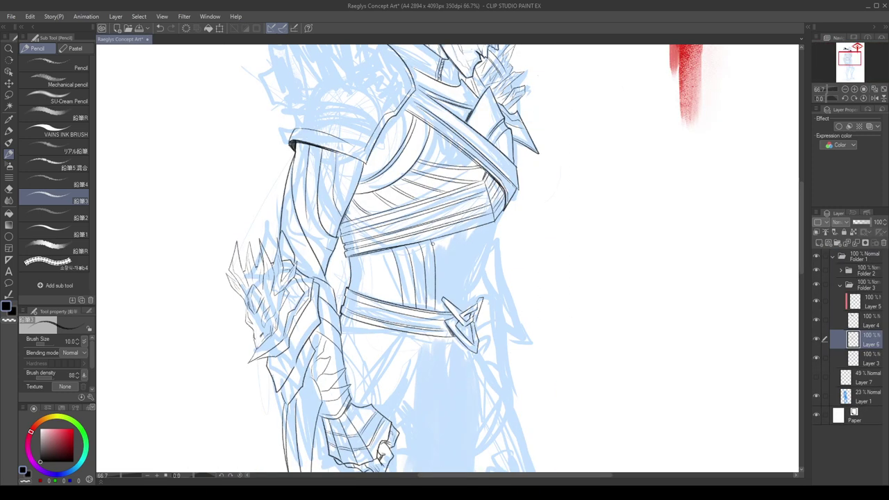
scroll(433, 245, "down", 2)
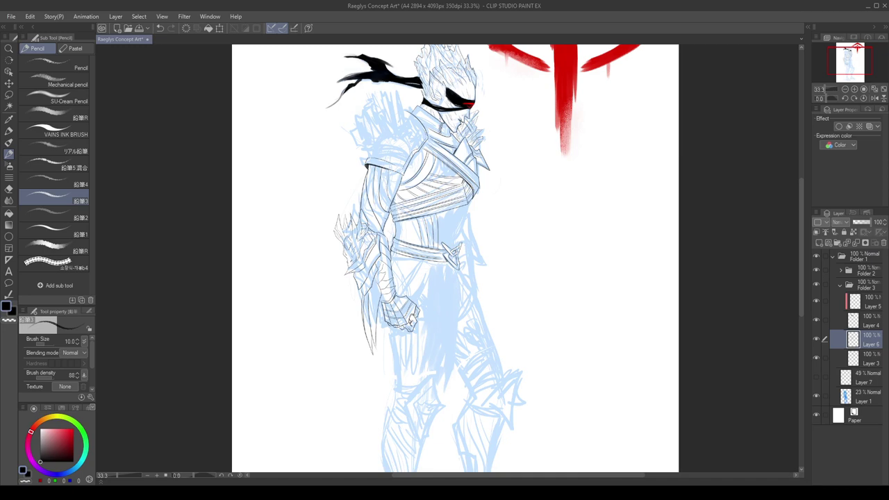
scroll(452, 171, "up", 1)
key("ctrl+z")
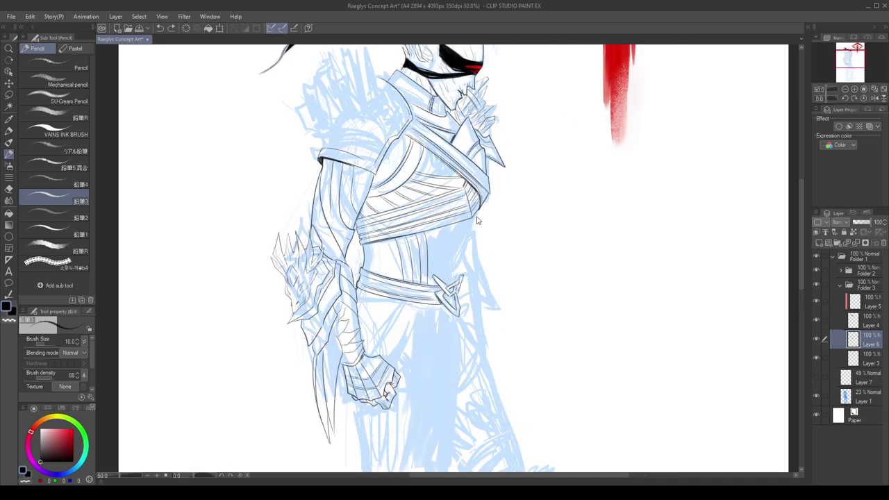
key("h")
scroll(437, 275, "up", 1)
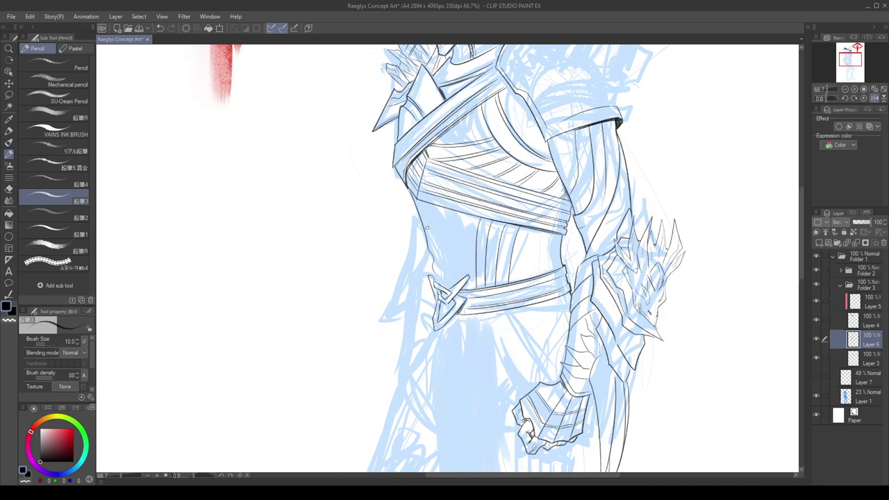
key("ctrl+z")
left_click_drag(409, 189, 437, 275)
key("h")
scroll(446, 232, "down", 2)
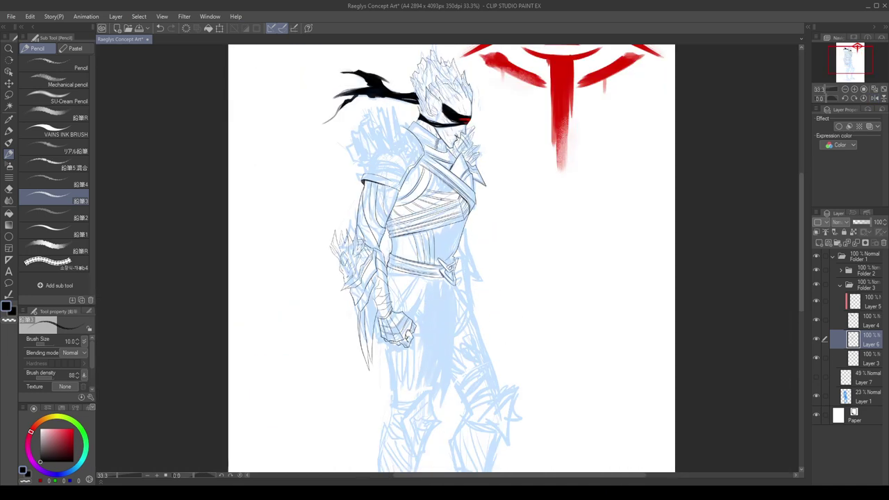
Check the figure mirrored and redraw the abdomen fold lines nearest the arm, from the chest wraps down to the belt.
scroll(493, 138, "down", 1)
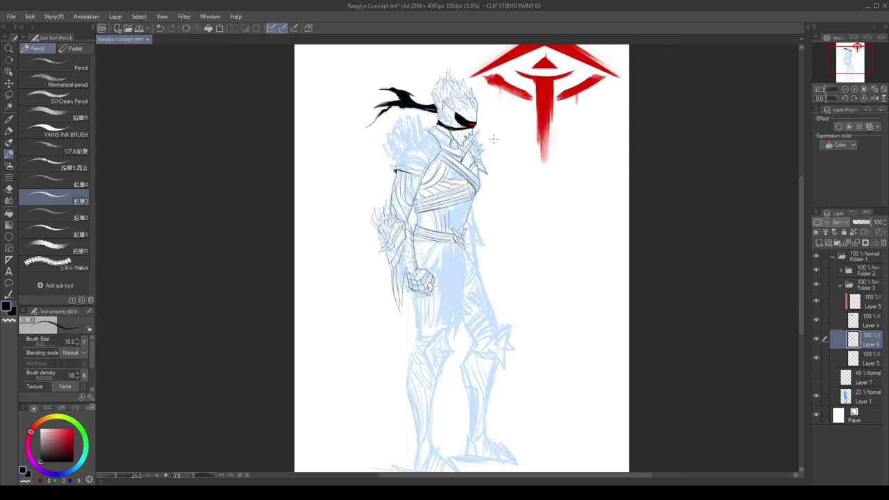
key("h")
scroll(493, 138, "down", 1)
scroll(458, 263, "up", 1)
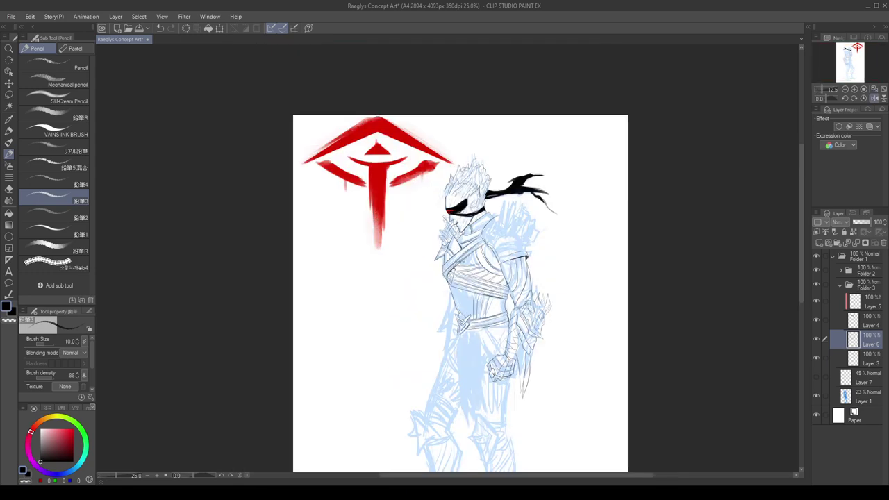
key("ctrl+z")
scroll(492, 299, "up", 2)
scroll(481, 275, "up", 2)
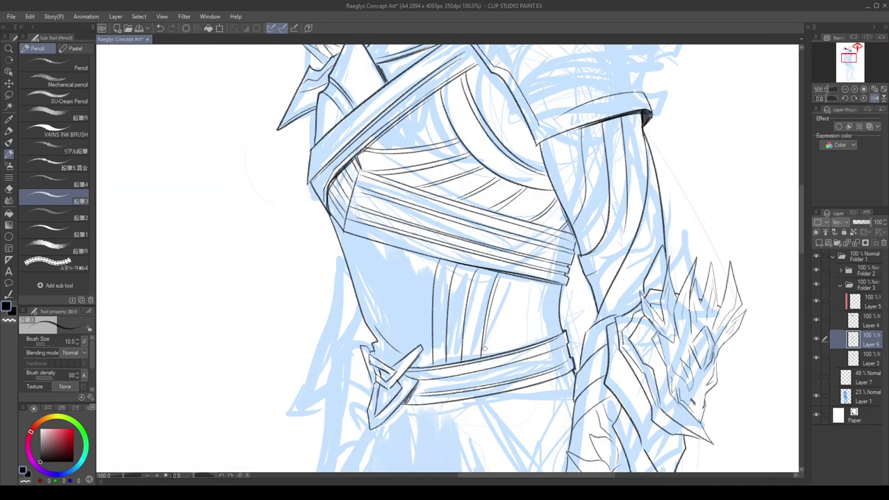
left_click_drag(501, 277, 484, 357)
key("ctrl+z")
left_click_drag(498, 281, 485, 355)
key("ctrl+z")
left_click_drag(499, 277, 484, 355)
mouse_move(479, 274)
left_mouse_down()
mouse_move(462, 357)
mouse_move(478, 274)
left_mouse_up()
key("ctrl+z")
key("ctrl+z")
key("ctrl+z")
Redraw the frontmost abdomen fold line between the chest wraps and the belt, and check it in both canvas orientations.
mouse_move(466, 354)
left_mouse_down()
mouse_move(478, 275)
mouse_move(451, 310)
left_mouse_up()
key("ctrl+z")
left_click_drag(459, 270, 447, 358)
key("ctrl+z")
left_click_drag(455, 288, 447, 357)
key("ctrl+z")
left_click_drag(444, 261, 434, 338)
key("ctrl+z")
left_click_drag(445, 261, 434, 361)
key("h")
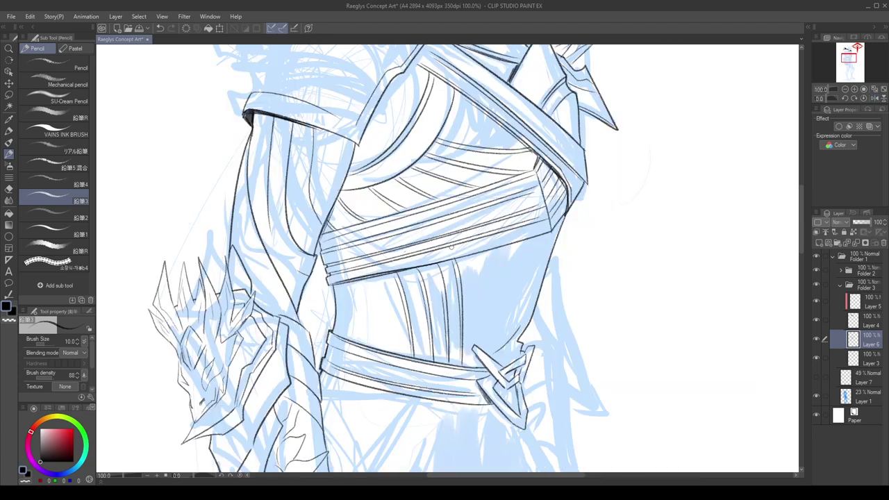
scroll(450, 247, "down", 4)
scroll(438, 262, "up", 4)
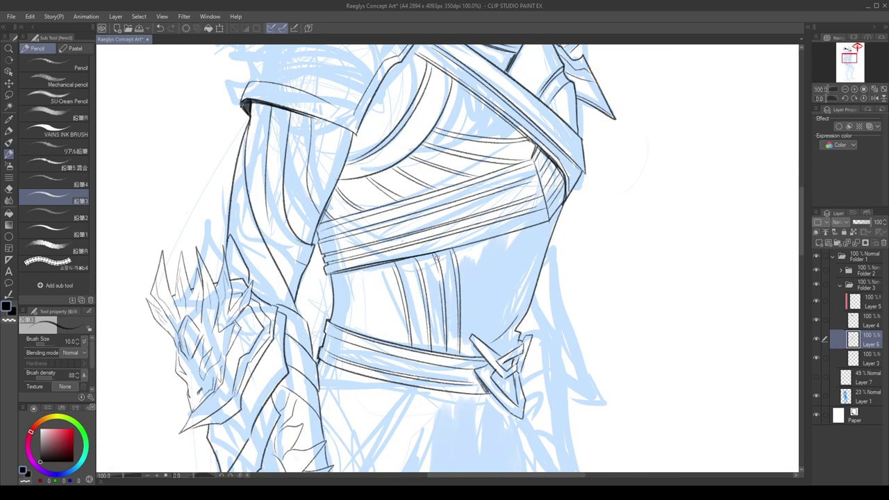
key("ctrl+z")
scroll(438, 244, "down", 2)
scroll(424, 143, "down", 1)
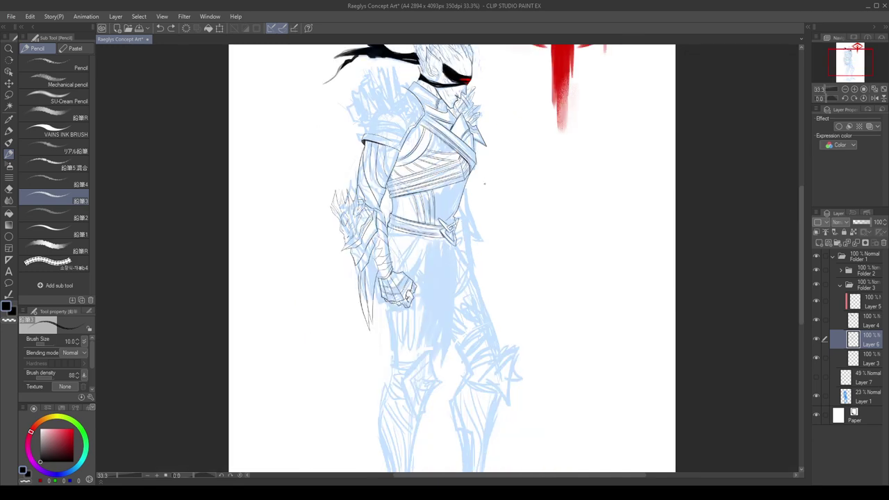
On Layer 4, paint a thick black Gouache 3 stroke along the abdomen's front contour down to the belt knot.
left_click(869, 321)
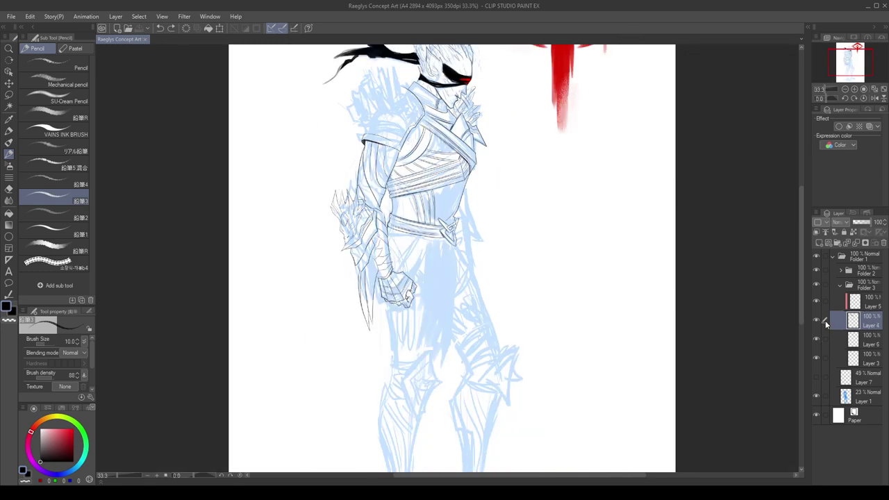
left_click(8, 142)
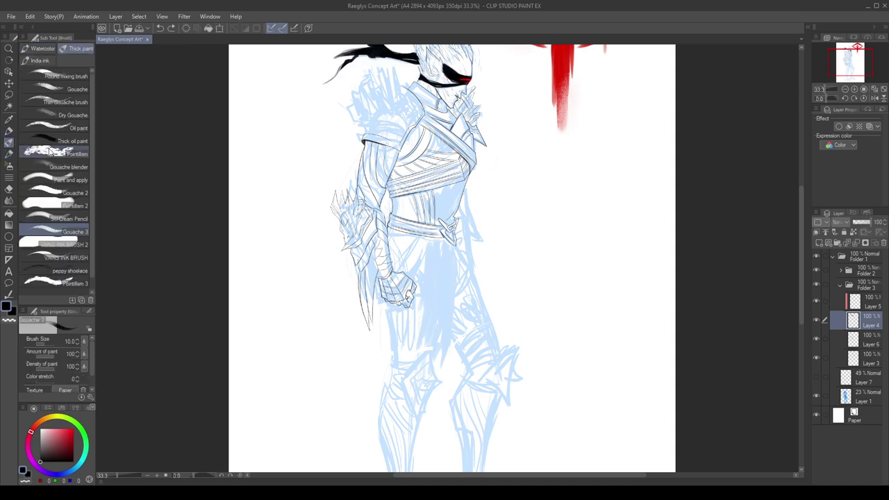
scroll(447, 188, "up", 2)
key("bracketright")
key("bracketright")
key("bracketright")
key("bracketright")
key("bracketright")
key("bracketright")
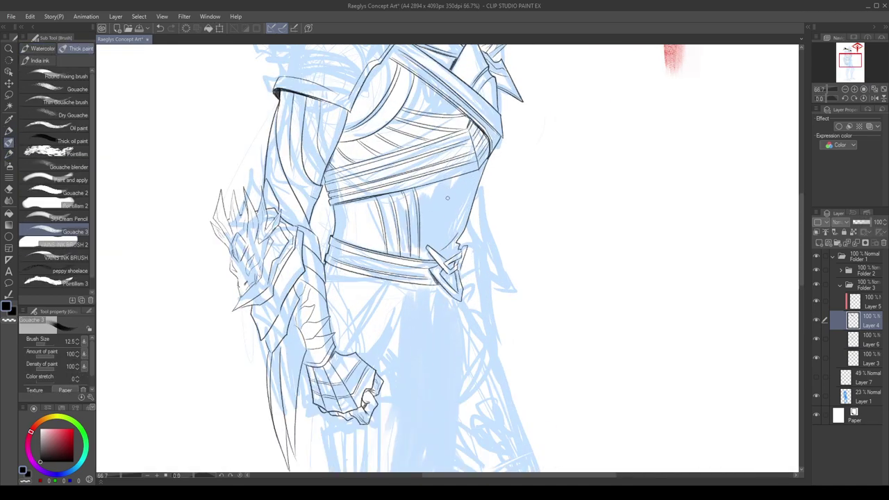
mouse_move(476, 183)
left_mouse_down()
mouse_move(457, 248)
mouse_move(440, 258)
mouse_move(449, 246)
mouse_move(446, 278)
left_mouse_up()
Paint the lower opening of the belt knot black with Gouache 3 at size 12.5.
key("bracketright")
scroll(458, 249, "up", 3)
key("bracketleft")
key("bracketleft")
key("bracketleft")
key("bracketleft")
key("bracketleft")
key("bracketleft")
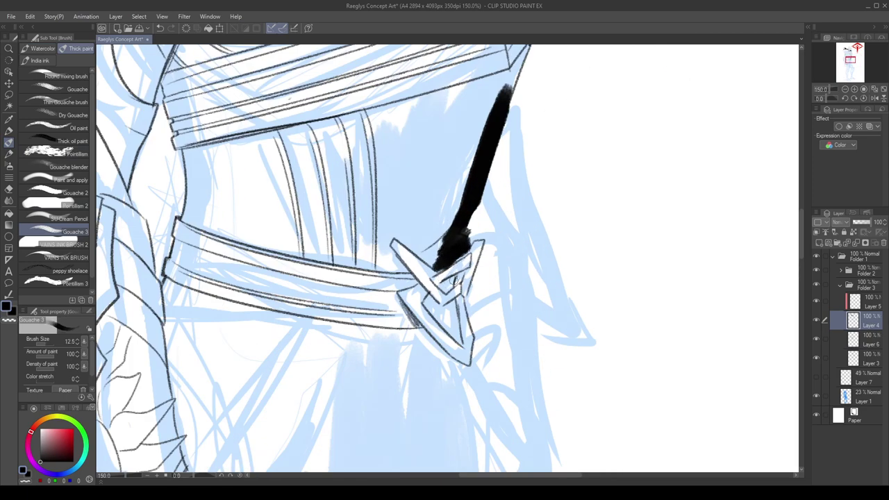
mouse_move(451, 327)
left_mouse_down()
mouse_move(462, 343)
mouse_move(439, 314)
left_mouse_up()
scroll(444, 292, "down", 3)
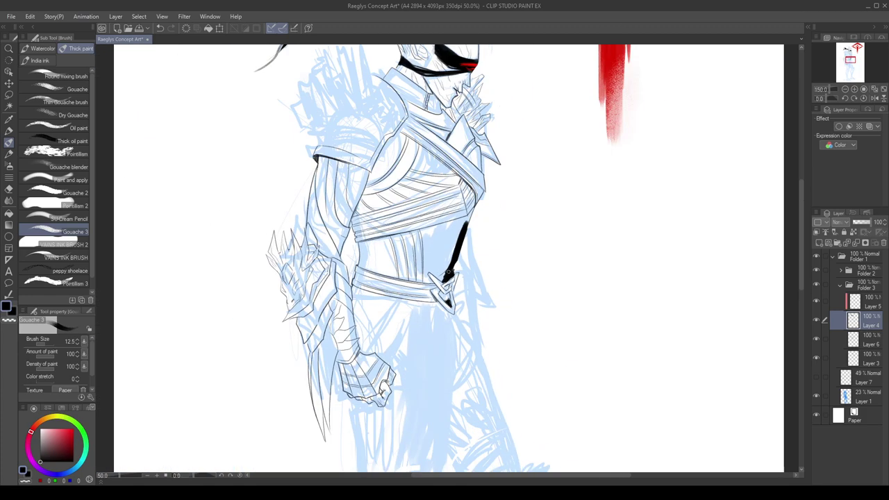
Fill the front abdomen area between the chest wraps, fold line and belt with black, including the leftover gap beside the knot.
scroll(449, 243, "up", 1)
scroll(455, 222, "up", 1)
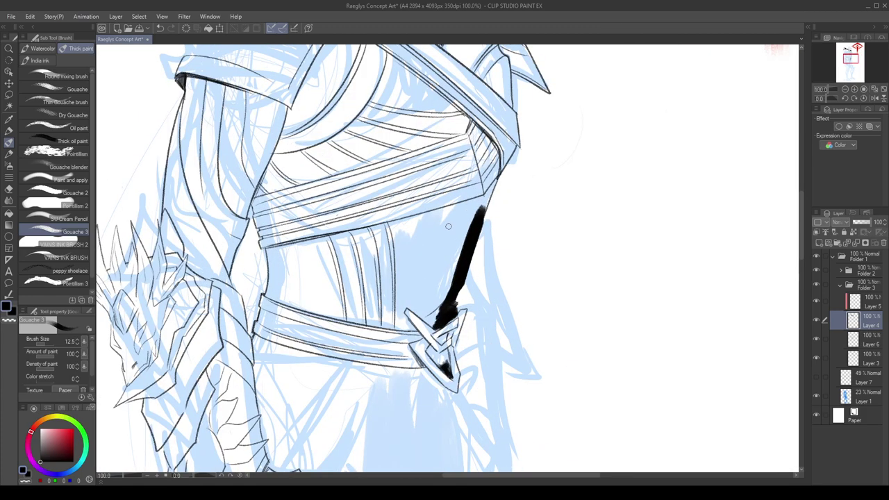
key("g")
left_click(440, 216)
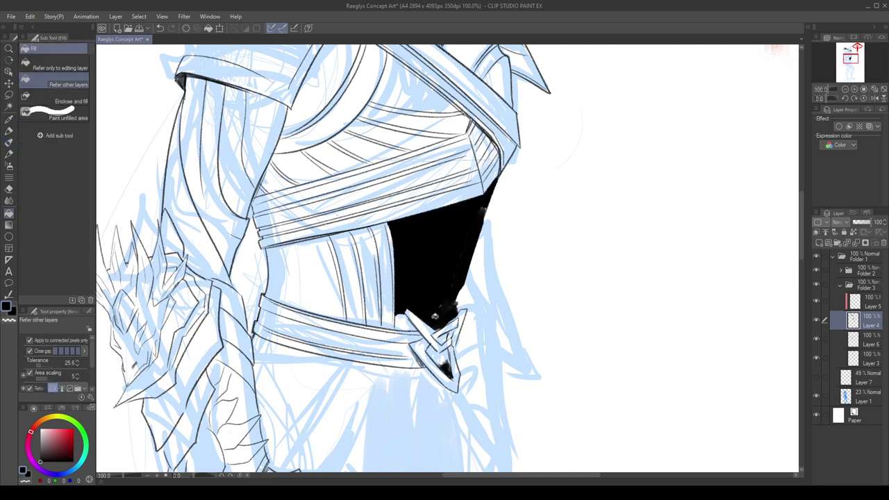
left_click(405, 318)
Carve a highlight out of the black abdomen's rear edge below the chest wraps, using Gouache 3 with transparent colour.
left_click(9, 143)
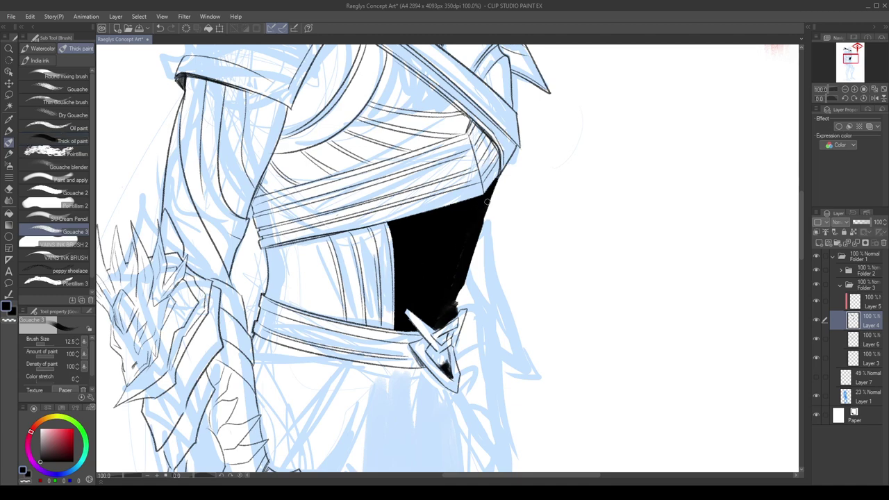
scroll(451, 256, "down", 3)
scroll(449, 235, "up", 2)
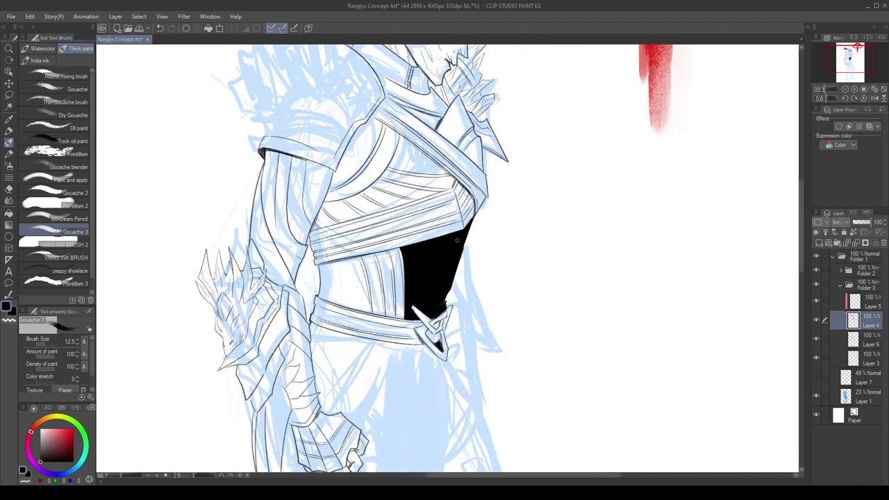
key("x")
key("c")
key("]")
key("]")
key("]")
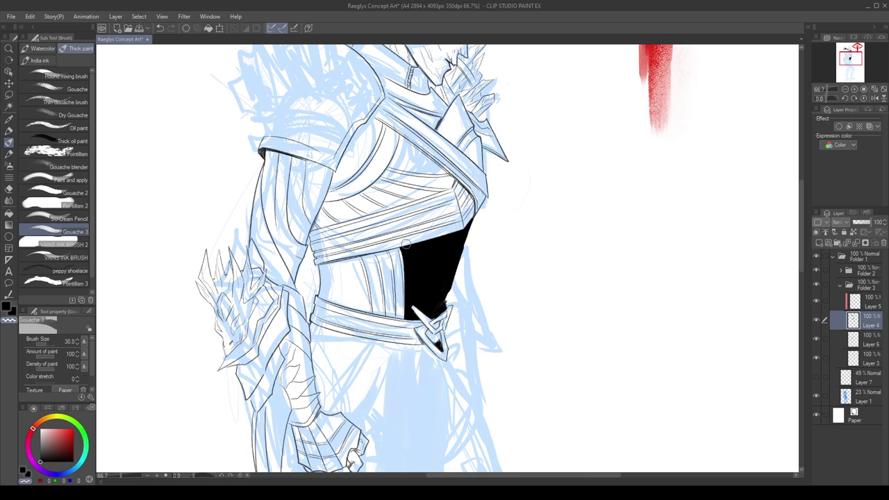
key("bracketright")
key("bracketleft")
left_click_drag(413, 261, 409, 282)
scroll(417, 257, "down", 2)
scroll(416, 262, "up", 2)
key("c")
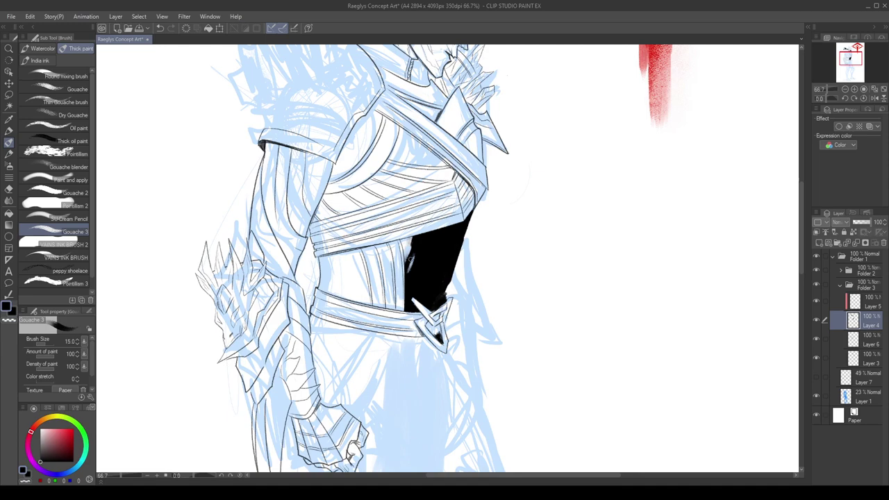
Try painting the ragged cloth hanging below the belt knot in black with Gouache 3 at size 20.
key("ctrl+0")
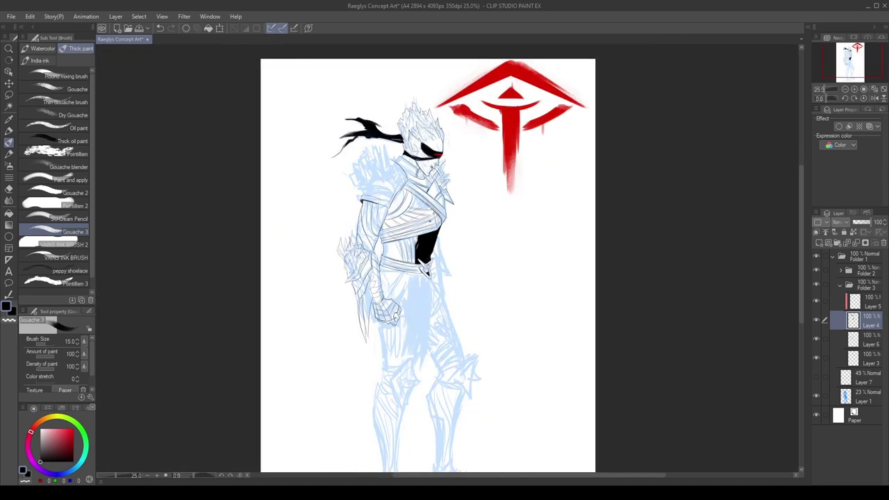
key("ctrl+alt+0")
scroll(421, 224, "down", 1)
scroll(418, 215, "up", 2)
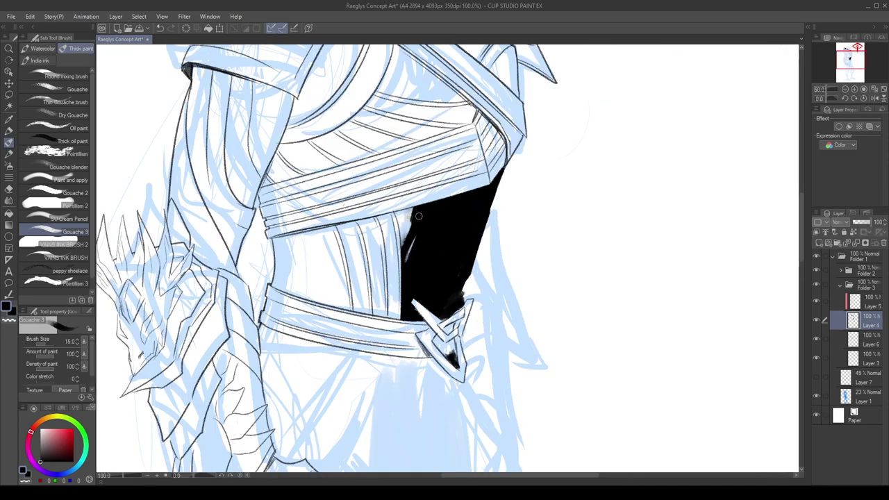
scroll(454, 213, "down", 4)
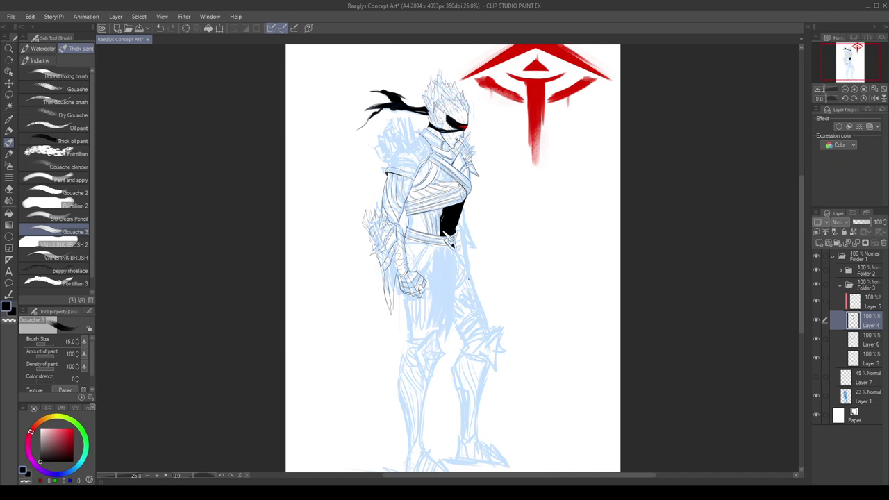
scroll(466, 298, "up", 1)
key("]")
key("]")
key("]")
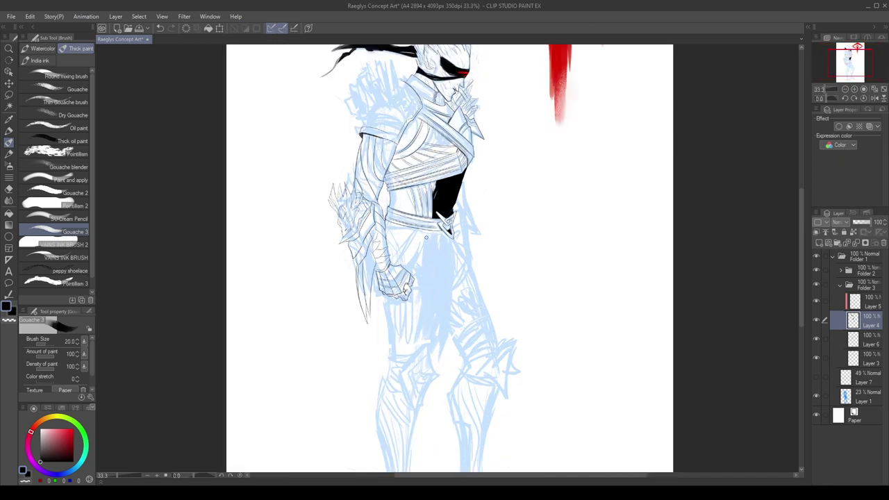
left_click_drag(431, 239, 426, 327)
left_click_drag(429, 285, 415, 349)
Thicken the black hanging cloth with broader Gouache 3 strokes, enlarging the brush to size 50.
key("]")
key("]")
key("]")
mouse_move(428, 299)
left_mouse_down()
mouse_move(421, 319)
mouse_move(434, 287)
mouse_move(426, 343)
mouse_move(442, 302)
mouse_move(430, 326)
mouse_move(427, 286)
mouse_move(444, 305)
mouse_move(439, 350)
mouse_move(446, 309)
mouse_move(442, 328)
mouse_move(431, 263)
mouse_move(415, 307)
left_mouse_up()
key("bracketright")
left_click_drag(435, 248, 422, 299)
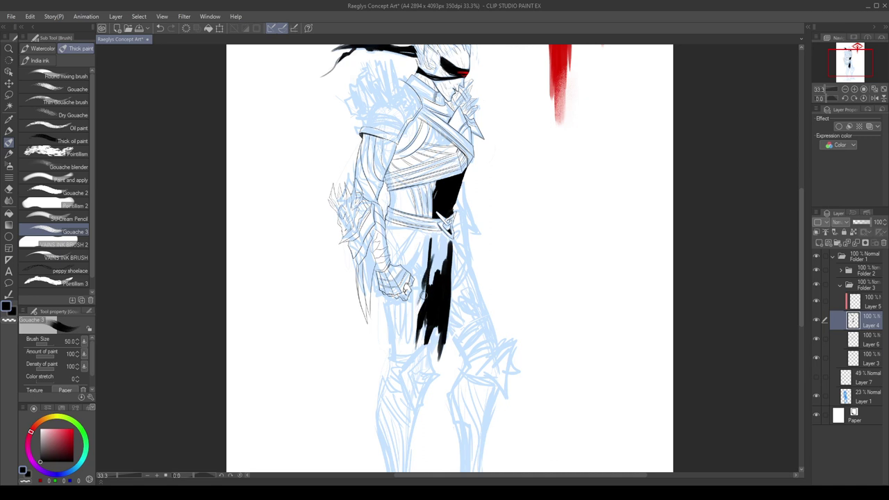
Fill the gaps in the black hanging cloth and rework its front edge with Dry Gouache at size 70.
key("c")
key("c")
mouse_move(434, 287)
left_mouse_down()
mouse_move(441, 255)
mouse_move(443, 276)
mouse_move(448, 250)
mouse_move(449, 292)
left_mouse_up()
scroll(450, 292, "up", 1)
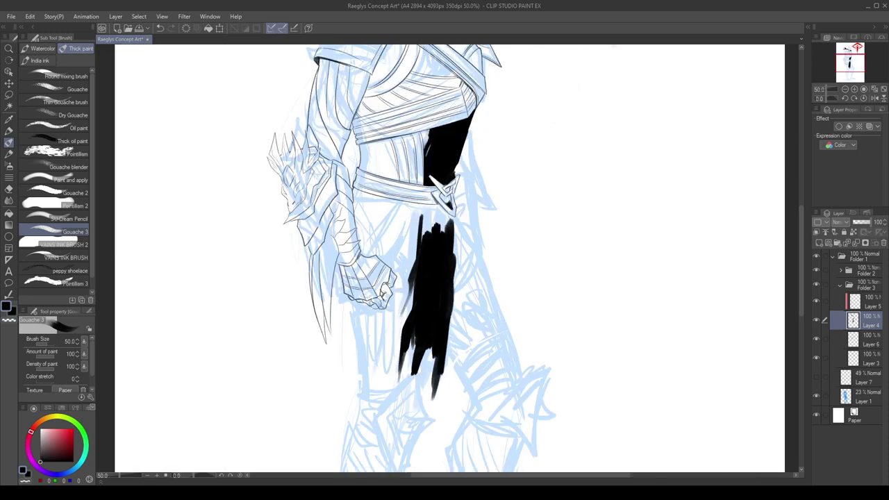
left_click(76, 115)
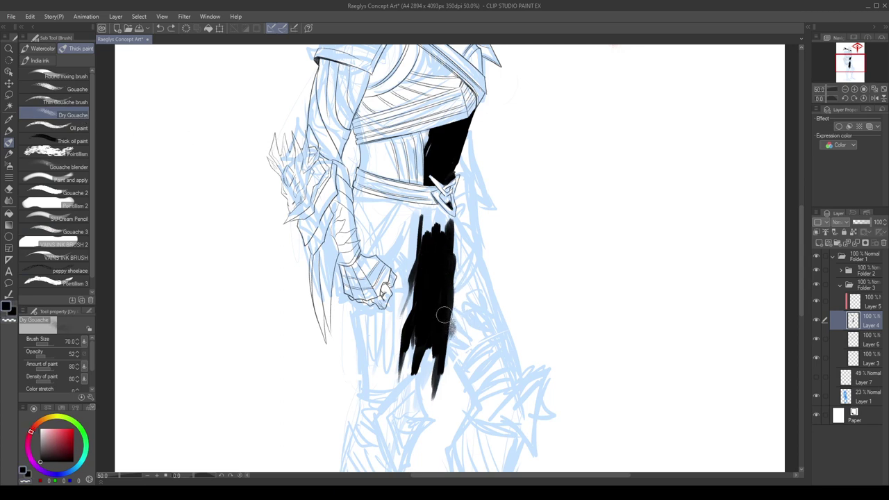
left_click_drag(442, 337, 449, 290)
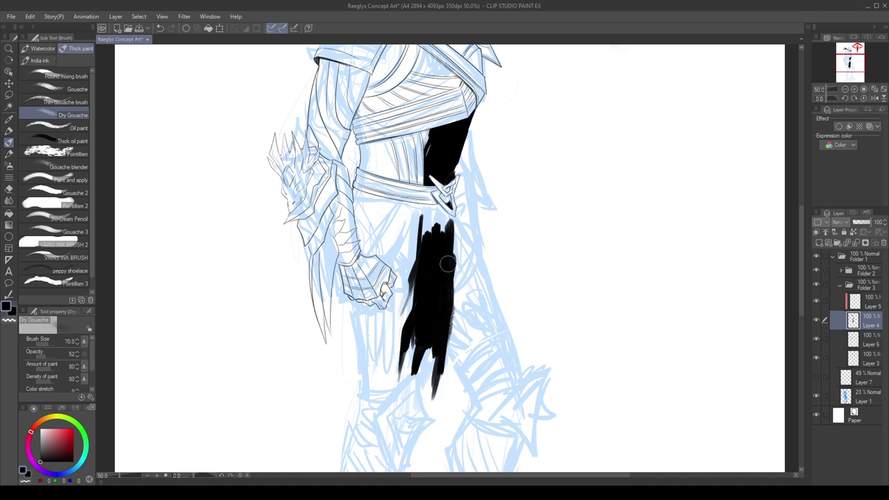
Examine the whole figure in normal and mirrored view to judge the black hanging cloth.
key("h")
scroll(453, 281, "down", 4)
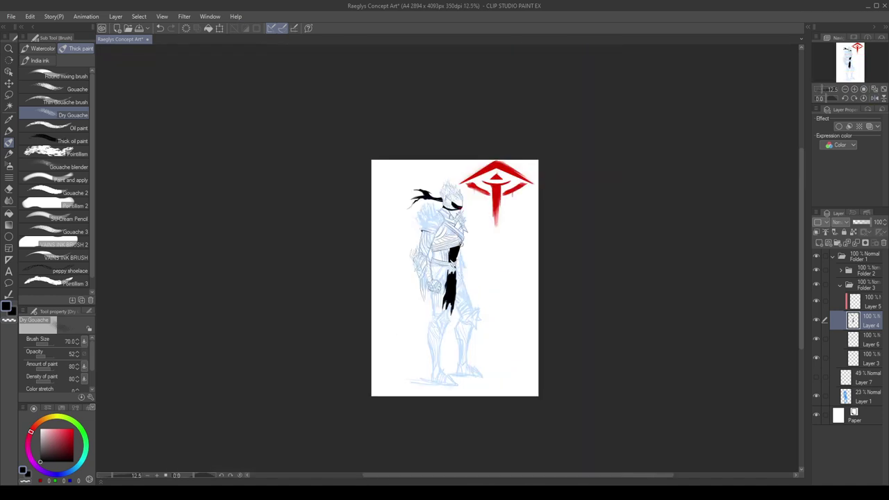
key("h")
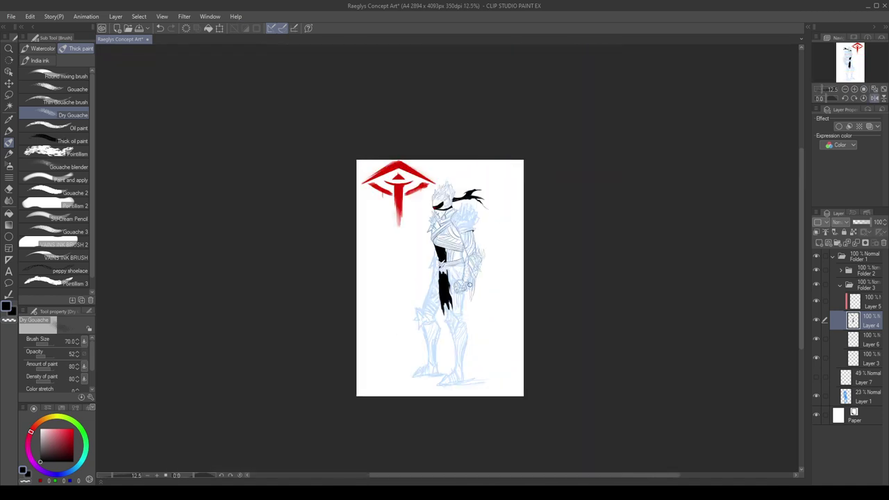
scroll(448, 295, "up", 4)
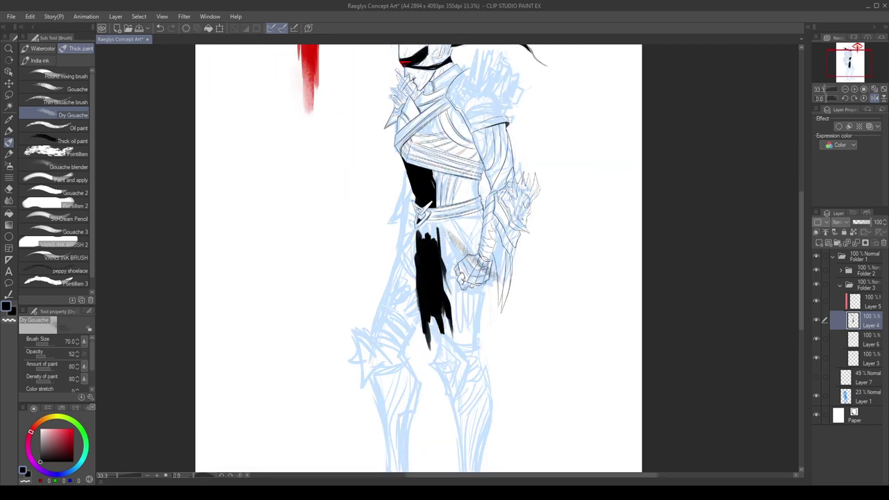
key("h")
scroll(500, 262, "down", 4)
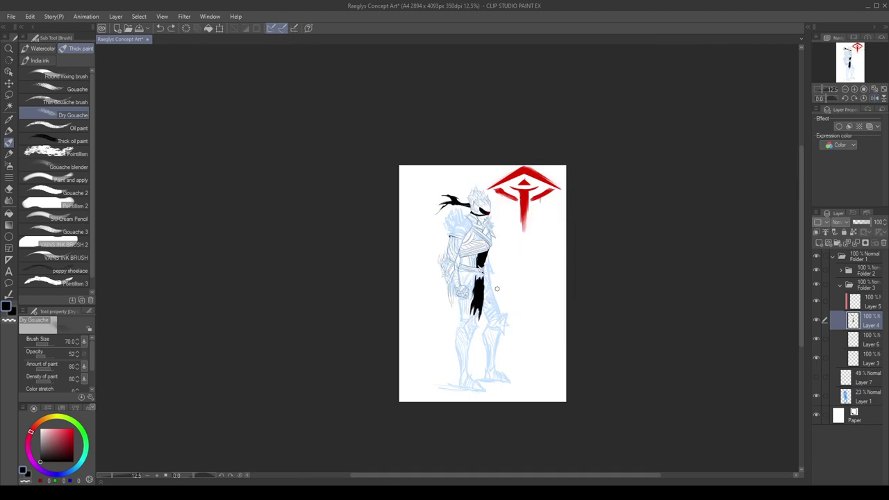
scroll(497, 288, "up", 3)
scroll(478, 209, "down", 3)
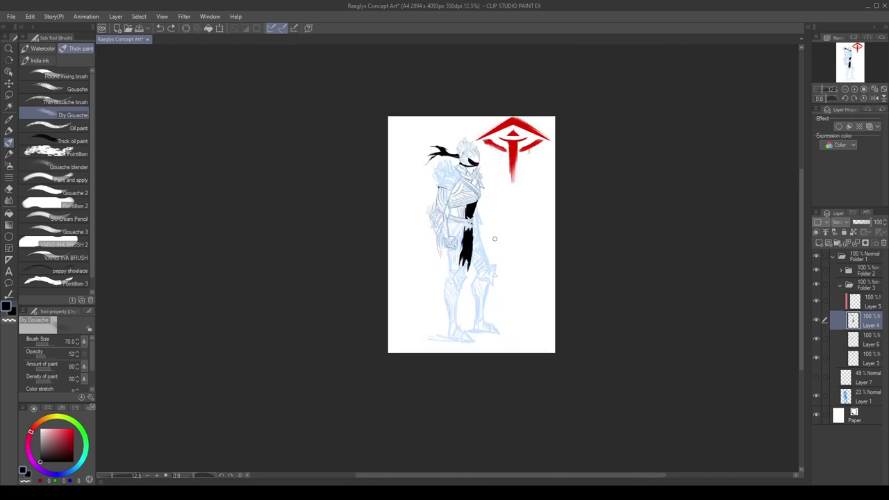
scroll(491, 243, "up", 2)
scroll(324, 175, "up", 1)
scroll(324, 175, "down", 1)
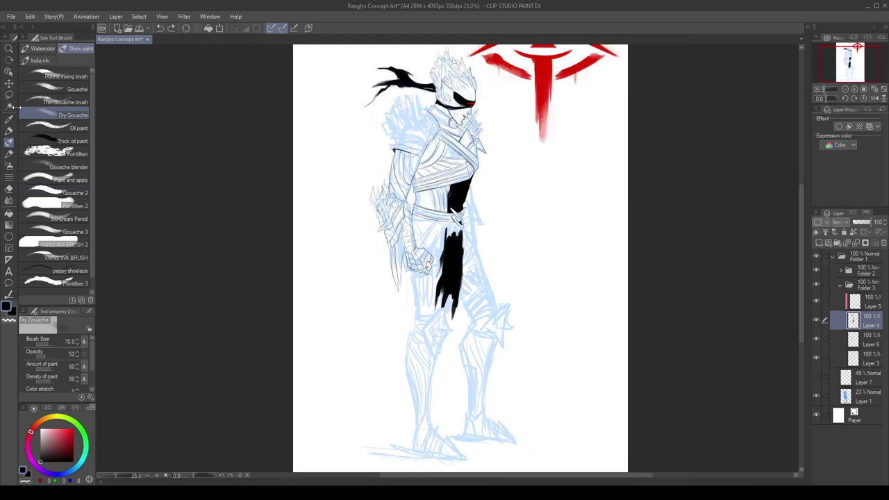
Lasso the black hanging cloth below the belt, delete it, deselect, and return to the Dry Gouache brush.
left_click(9, 95)
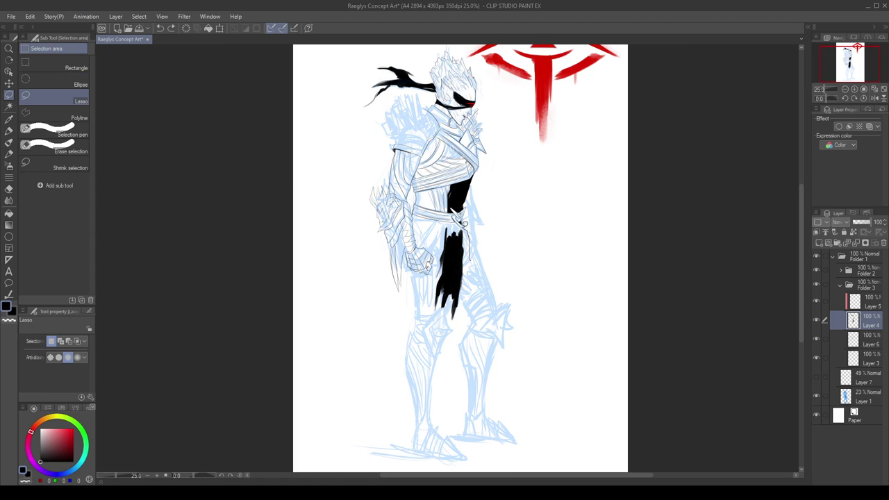
mouse_move(462, 220)
left_mouse_down()
mouse_move(421, 337)
mouse_move(462, 223)
left_mouse_up()
key("Delete")
key("ctrl+d")
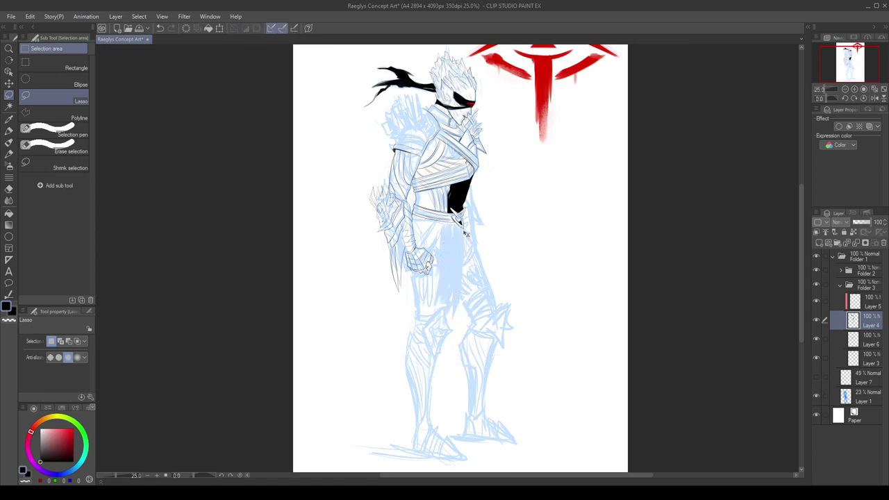
left_click(9, 188)
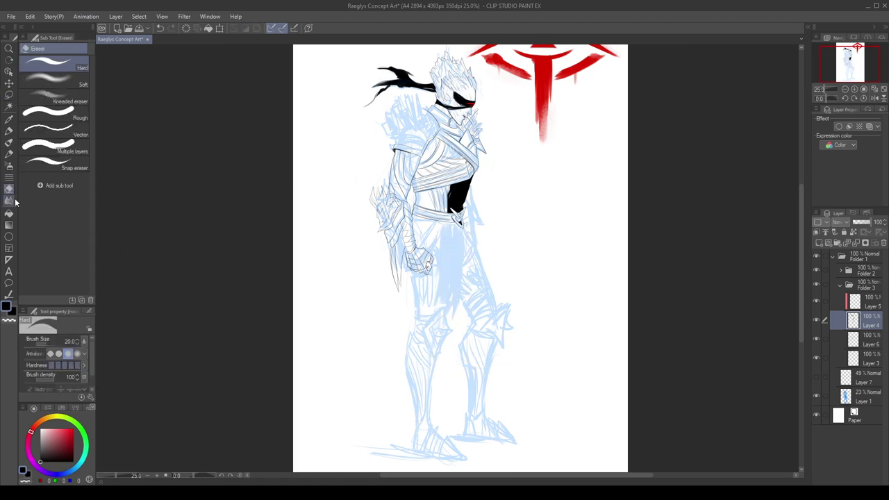
left_click(9, 142)
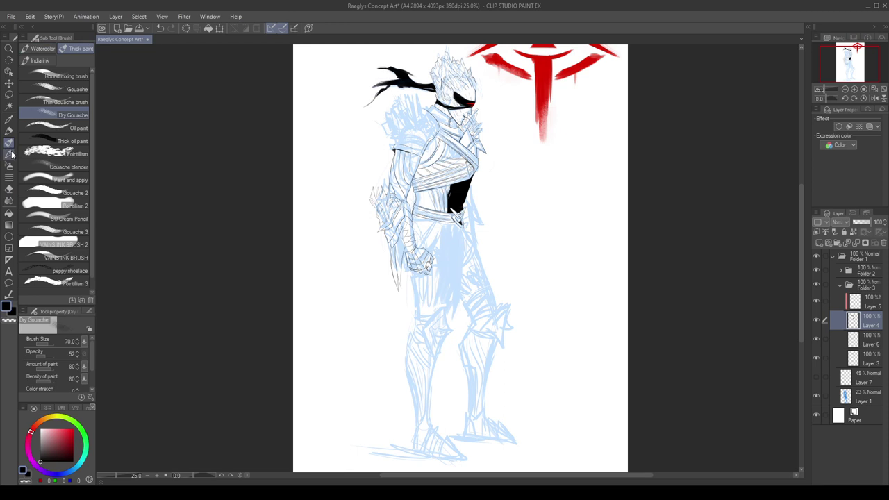
Try slanted black cloth strokes below the belt with the Gouache 3 brush at size 90, and undo them.
left_click(67, 231)
mouse_move(453, 222)
left_mouse_down()
mouse_move(407, 275)
mouse_move(448, 225)
mouse_move(414, 292)
mouse_move(439, 233)
mouse_move(417, 281)
left_mouse_up()
mouse_move(445, 240)
left_mouse_down()
mouse_move(410, 309)
mouse_move(449, 232)
mouse_move(441, 269)
left_mouse_up()
scroll(444, 261, "down", 4)
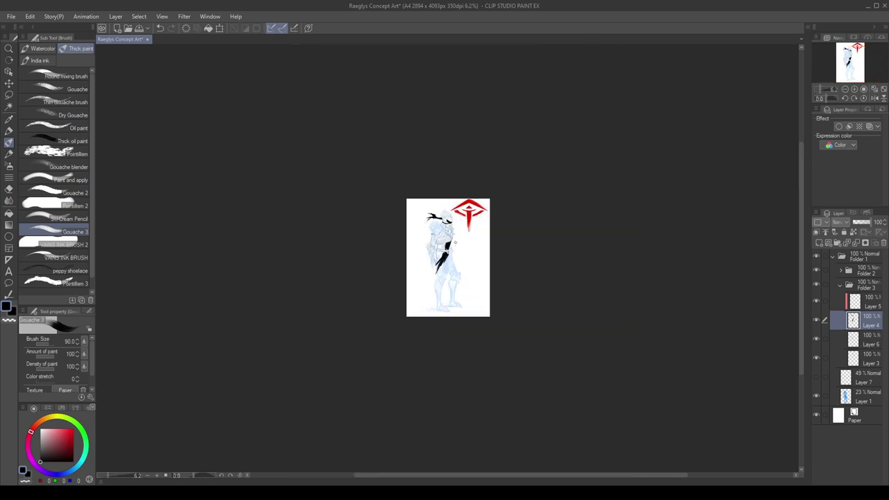
scroll(453, 243, "up", 5)
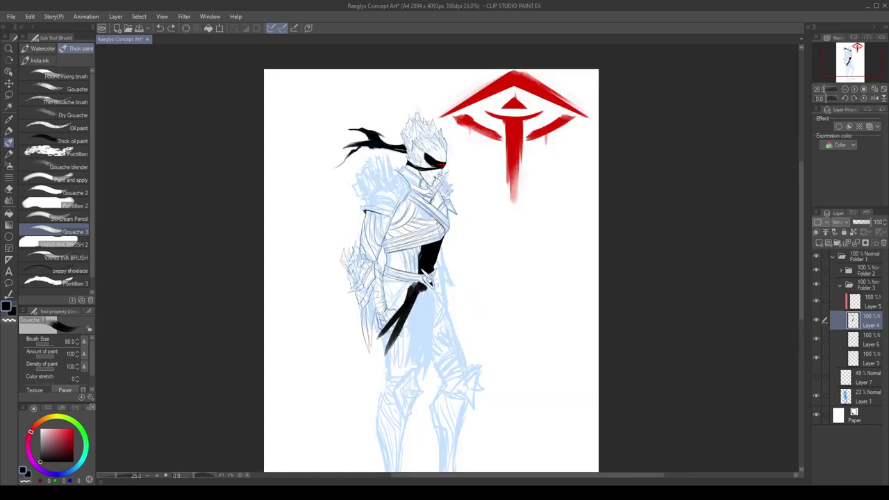
key("ctrl+z")
key("ctrl+z")
key("ctrl+z")
Mirror the view and paint a black cloth hanging straight down from the belt with Gouache 3 at size 90.
key("h")
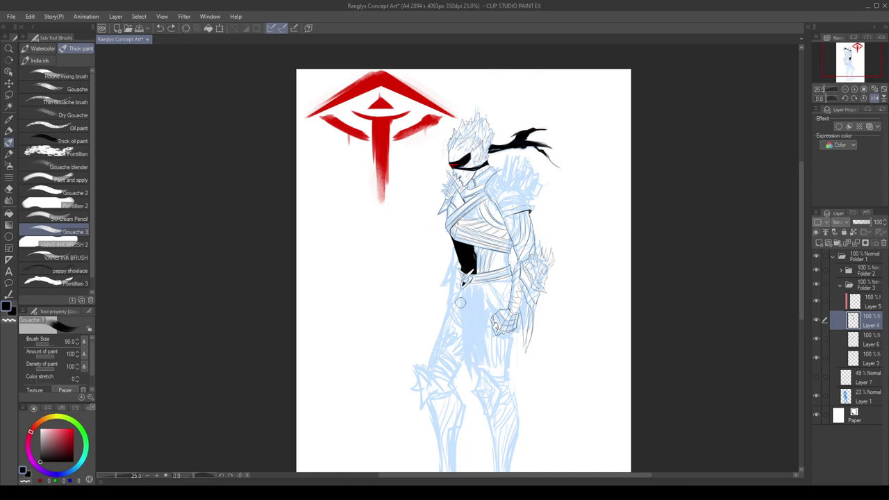
left_click_drag(461, 303, 466, 385)
key("ctrl+z")
key("ctrl+z")
mouse_move(476, 284)
left_mouse_down()
mouse_move(470, 316)
mouse_move(471, 292)
mouse_move(464, 353)
left_mouse_up()
left_click_drag(465, 310, 457, 364)
mouse_move(458, 333)
left_mouse_down()
mouse_move(468, 290)
mouse_move(455, 314)
left_mouse_up()
scroll(467, 295, "up", 3)
mouse_move(458, 294)
left_mouse_down()
mouse_move(449, 222)
mouse_move(459, 282)
mouse_move(468, 268)
mouse_move(453, 291)
mouse_move(491, 262)
mouse_move(479, 266)
mouse_move(492, 267)
mouse_move(483, 296)
mouse_move(479, 276)
mouse_move(483, 284)
mouse_move(494, 269)
mouse_move(487, 339)
left_mouse_up()
Reduce the brush to size 40, refine the black cloth's edge, and turn the mirrored view back to normal.
key("bracketleft")
key("bracketleft")
key("bracketleft")
key("bracketleft")
key("bracketleft")
key("bracketleft")
mouse_move(489, 302)
left_mouse_down()
mouse_move(483, 350)
mouse_move(485, 284)
mouse_move(473, 374)
mouse_move(478, 273)
mouse_move(457, 355)
left_mouse_up()
scroll(477, 288, "down", 2)
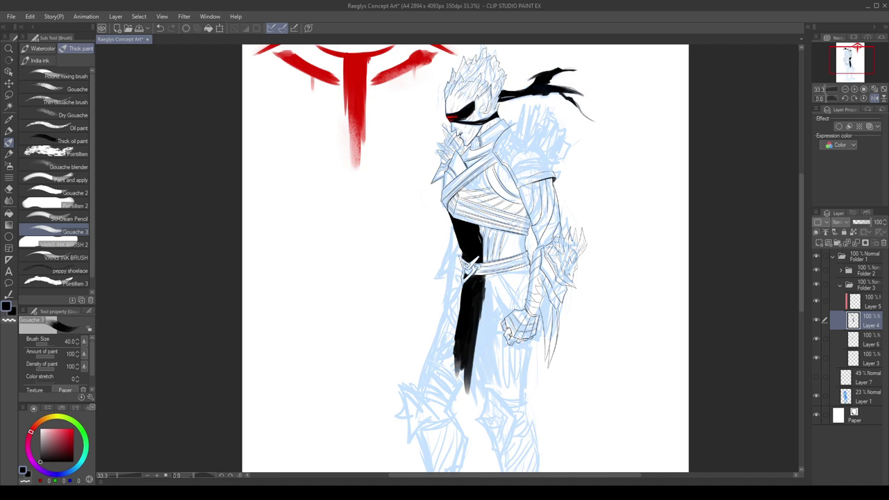
scroll(470, 258, "down", 3)
key("h")
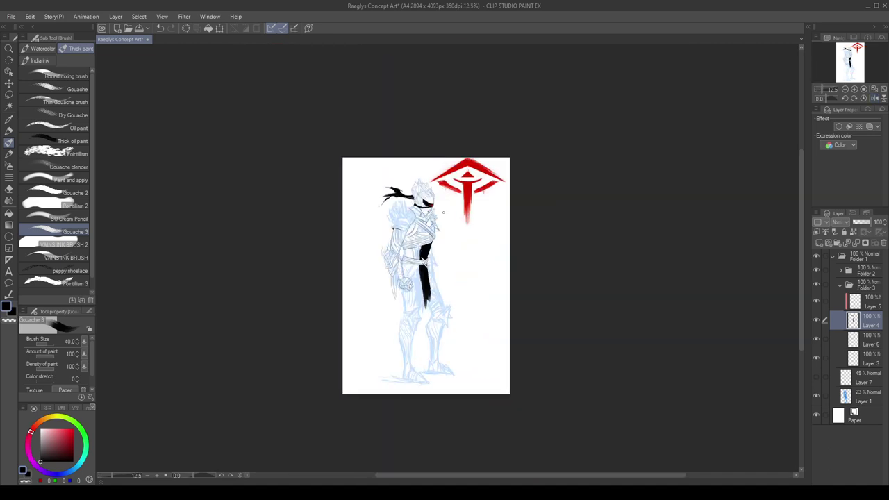
Widen the black cloth along its rear edge with long vertical Gouache 3 strokes at size 50.
scroll(421, 275, "up", 3)
key("]")
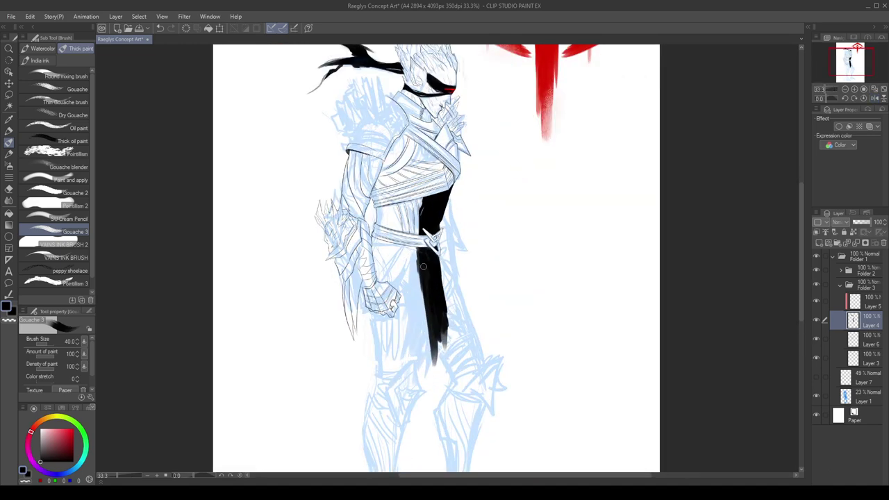
left_click_drag(423, 270, 426, 340)
left_click_drag(423, 268, 426, 340)
mouse_move(424, 305)
left_mouse_down()
mouse_move(423, 344)
mouse_move(428, 337)
left_mouse_up()
left_click_drag(423, 261, 426, 339)
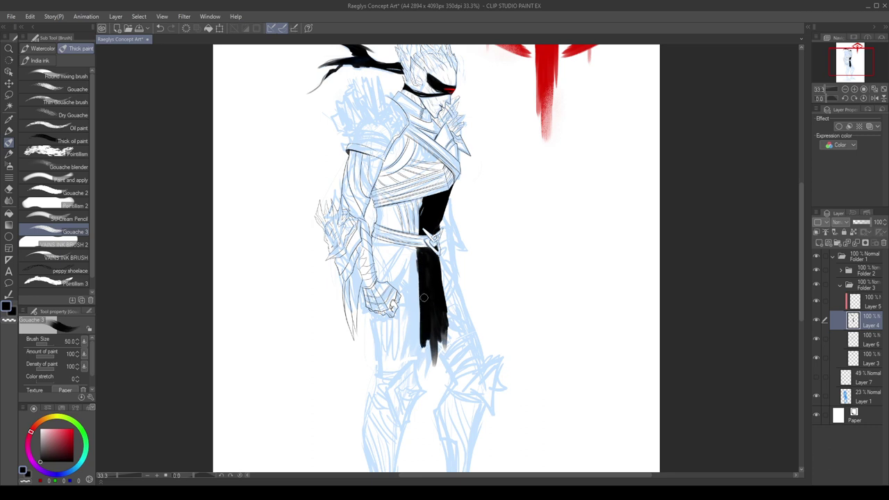
left_click_drag(420, 256, 429, 363)
Trim the black cloth's front edge with transparent colour, touch up its ragged hem in black, and check it mirrored.
key("x")
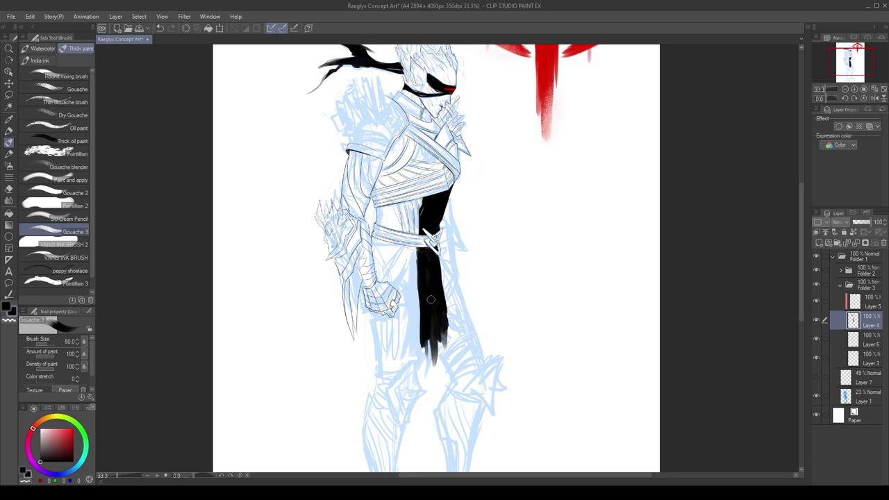
key("c")
left_click_drag(443, 268, 446, 338)
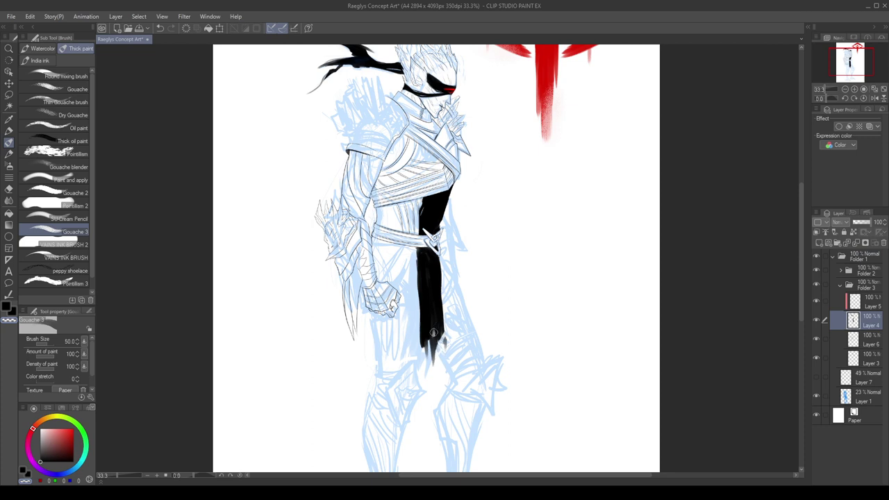
key("c")
left_click_drag(436, 330, 435, 348)
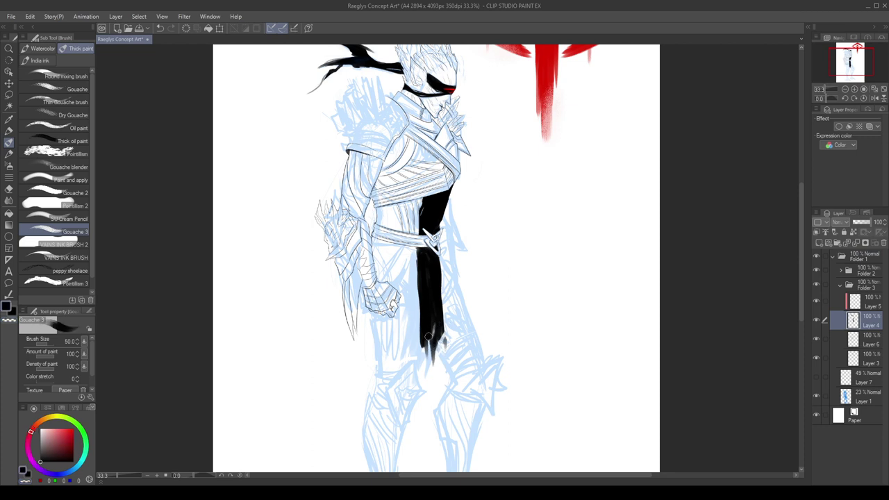
left_click(409, 316, "alt")
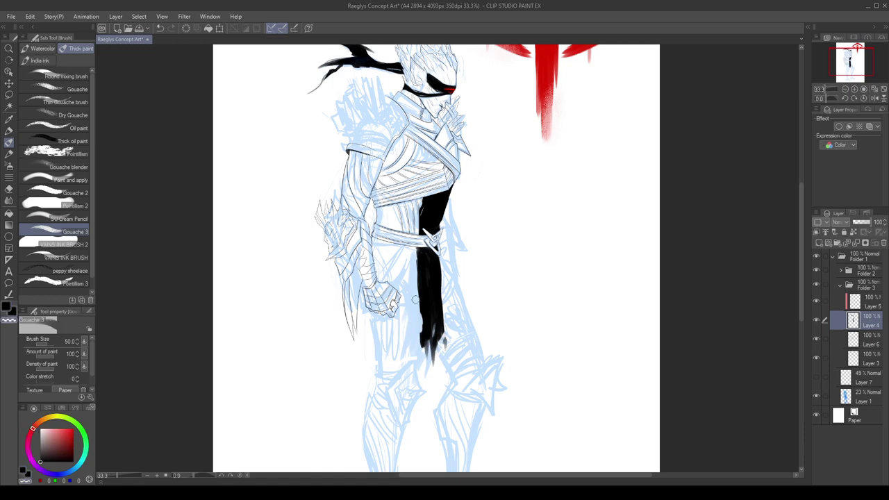
scroll(425, 302, "down", 3)
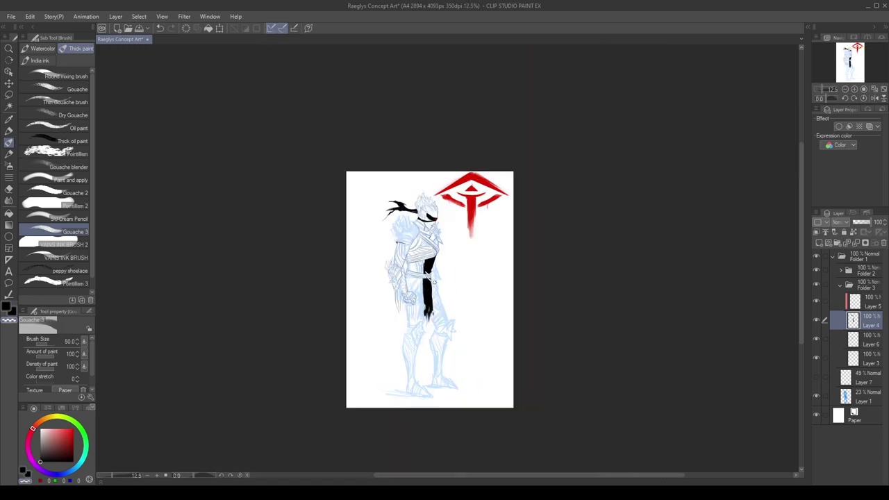
scroll(433, 289, "up", 3)
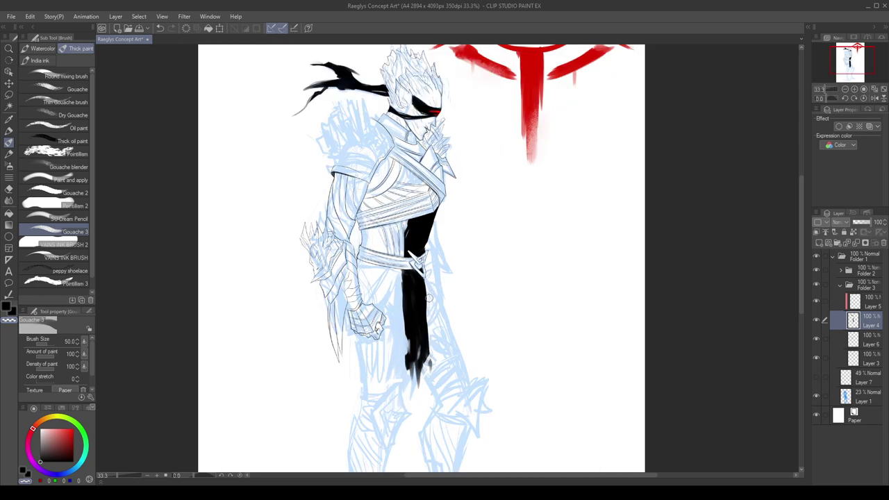
scroll(427, 298, "down", 1)
key("h")
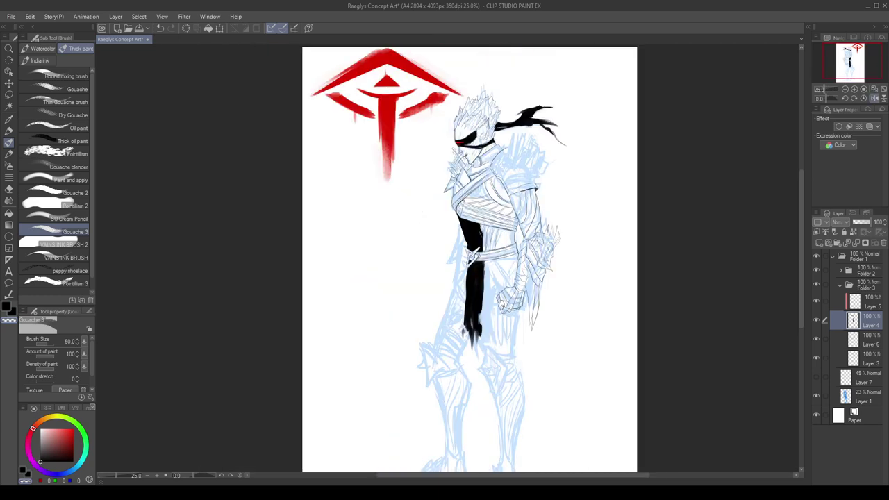
Darken the lower part of the hanging cloth in black, restore the normal view, and save the drawing.
key("c")
left_click_drag(466, 279, 468, 376)
key("ctrl+z")
key("ctrl+z")
left_click_drag(468, 319, 469, 346)
key("h")
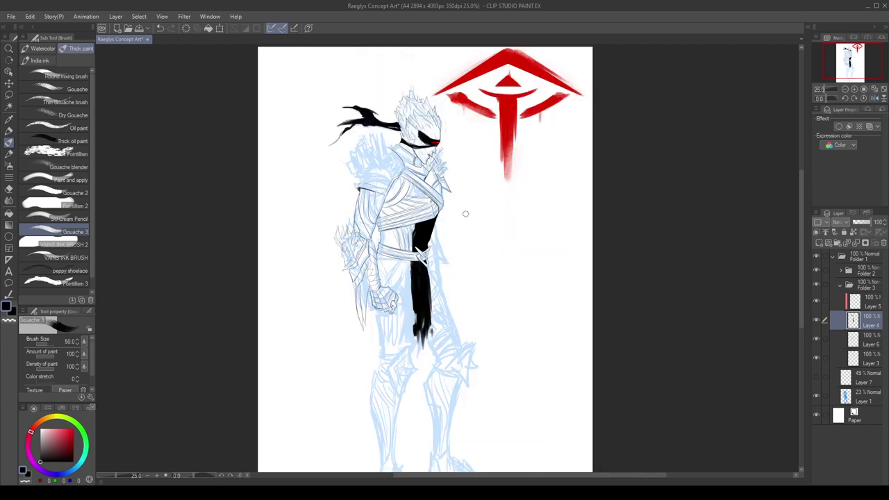
scroll(465, 212, "down", 5)
key("ctrl+s")
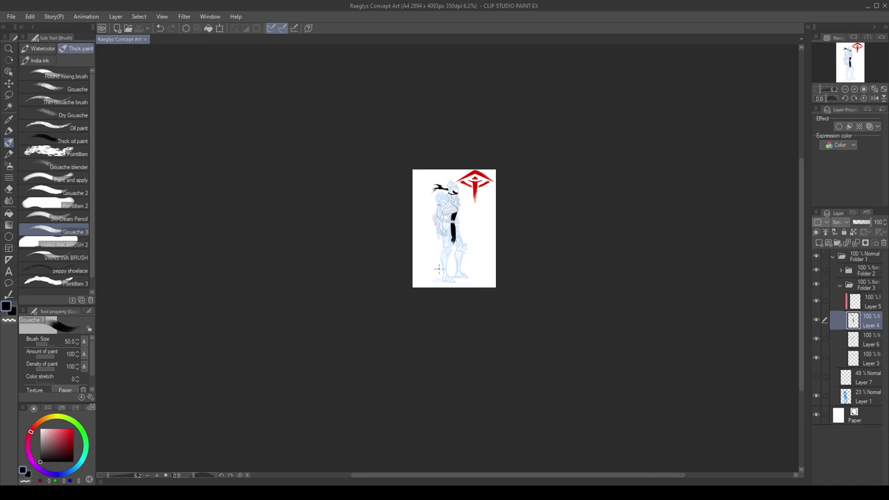
Fill the top of the black cloth just beneath the belt and save the drawing.
scroll(444, 240, "up", 4)
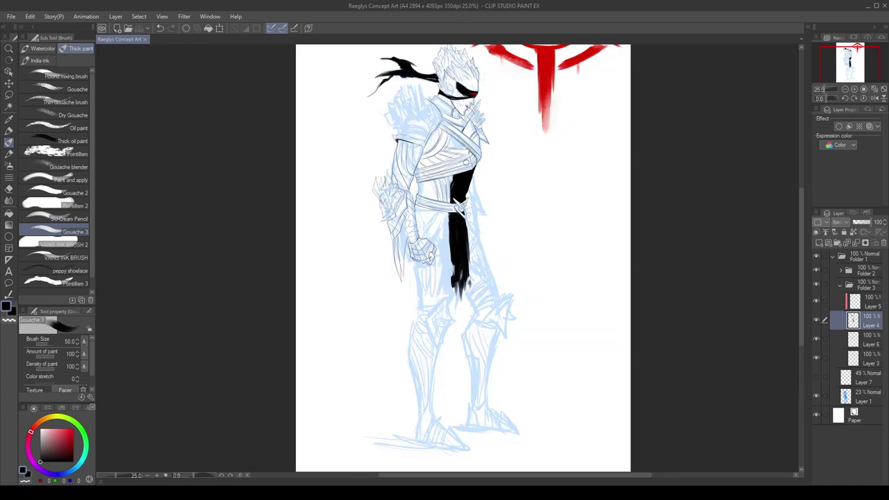
scroll(439, 270, "up", 2)
scroll(440, 270, "up", 2)
left_click_drag(430, 262, 455, 263)
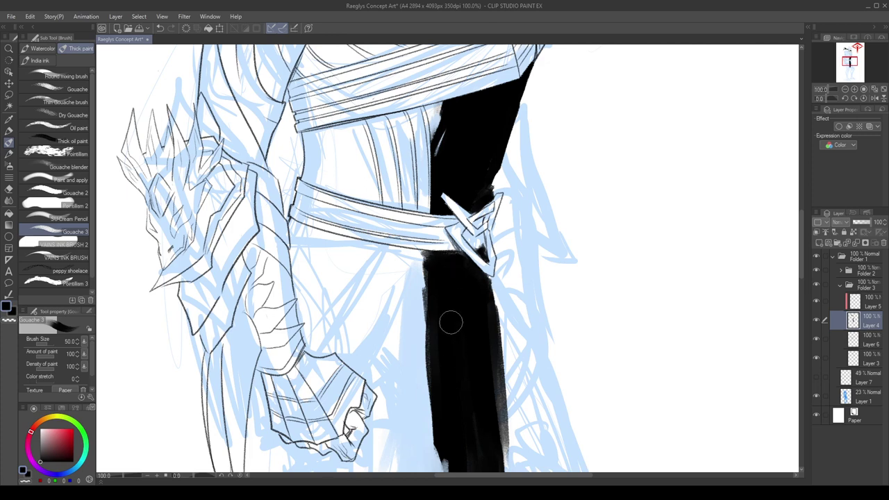
scroll(460, 284, "down", 1)
scroll(470, 312, "down", 3)
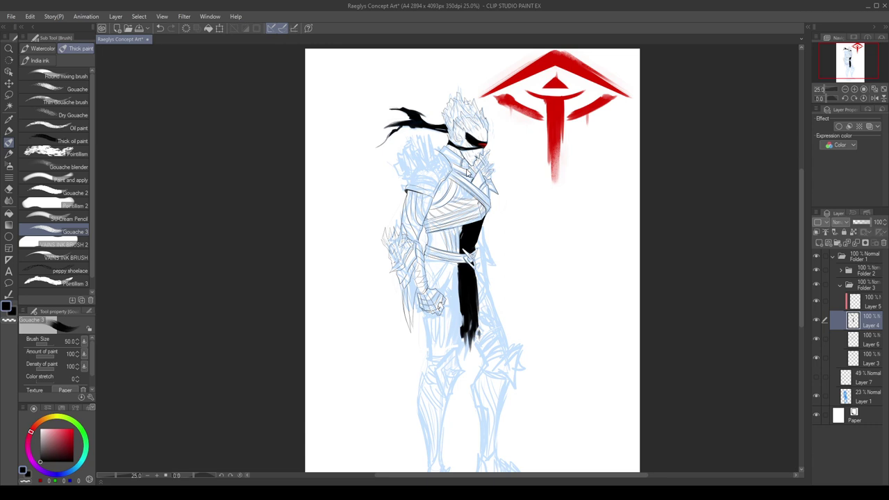
key("ctrl+s")
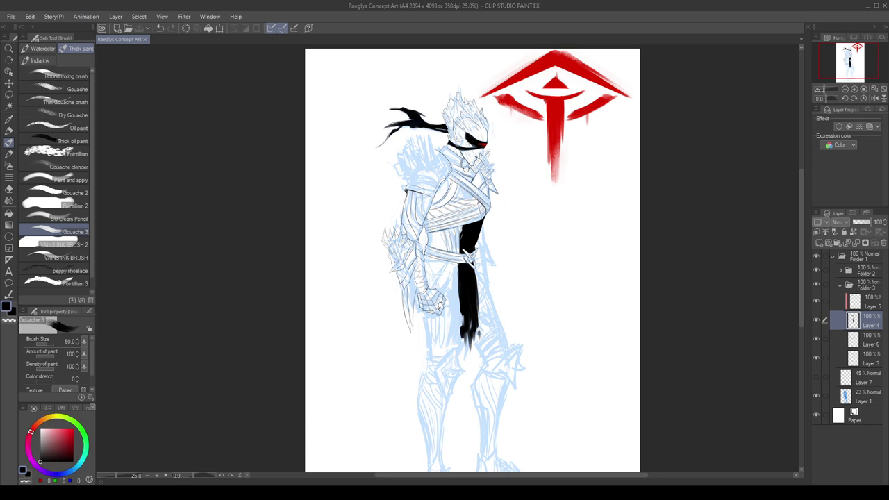
Activate Layer 3 and start sketching small crystal facets above the shoulder armor's band with the 鉛筆3 pencil at size 10.
left_click(855, 358)
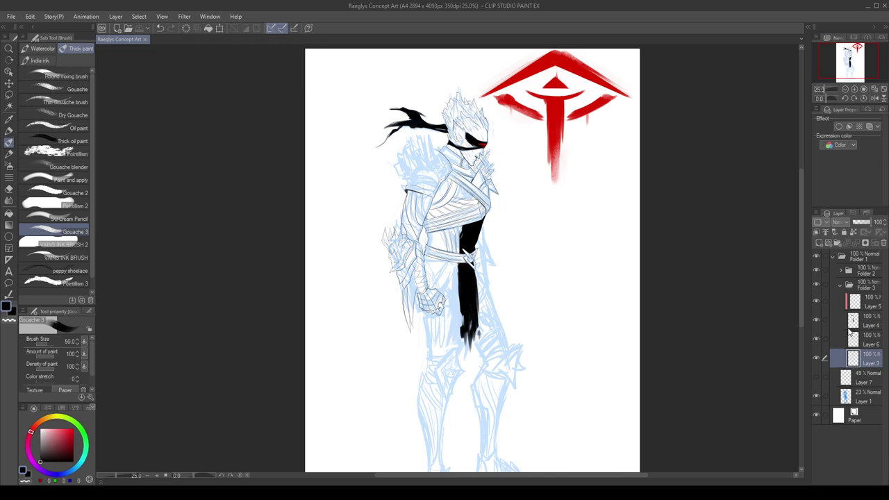
left_click(9, 153)
scroll(256, 185, "up", 2)
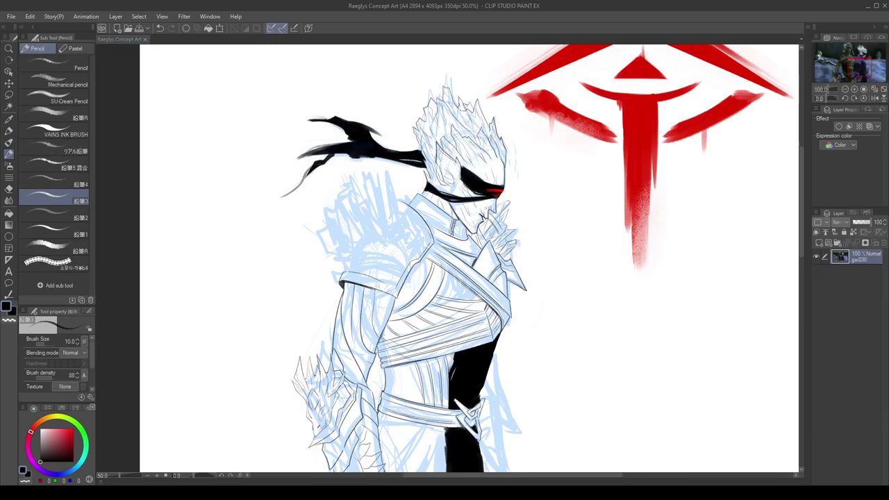
scroll(389, 247, "up", 1)
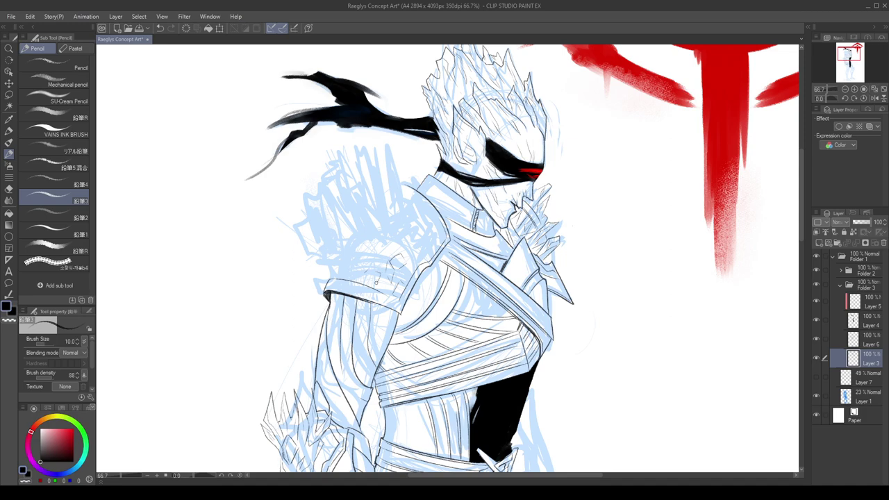
scroll(369, 284, "down", 1)
scroll(396, 285, "up", 2)
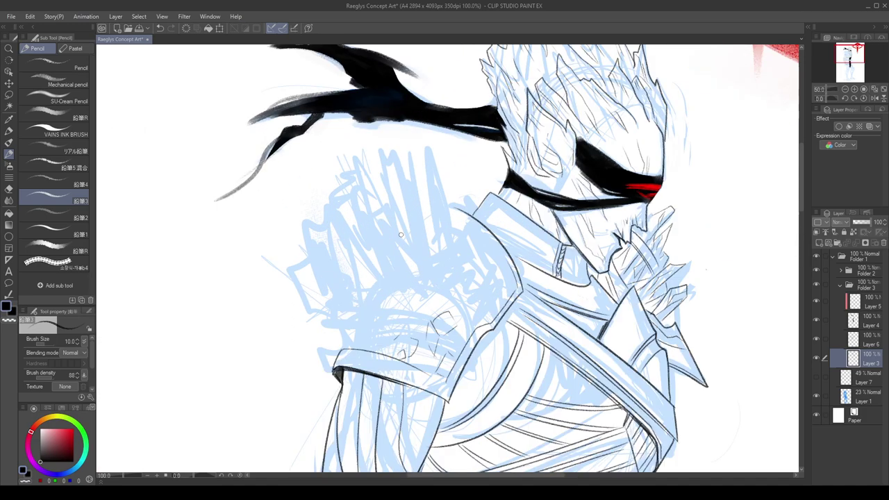
scroll(419, 285, "down", 1)
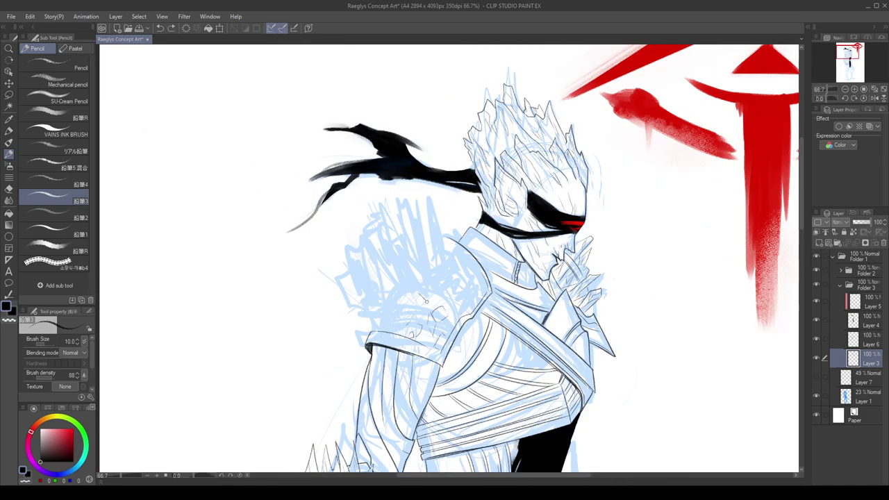
Outline crystal shards in the middle of the shoulder armor and one tall spike rising at its top.
key("ctrl+z")
mouse_move(436, 298)
left_mouse_down()
mouse_move(429, 261)
mouse_move(405, 240)
mouse_move(396, 250)
mouse_move(414, 274)
left_mouse_up()
key("ctrl+z")
mouse_move(419, 224)
left_mouse_down()
mouse_move(434, 219)
mouse_move(436, 239)
left_mouse_up()
mouse_move(423, 209)
left_mouse_down()
mouse_move(427, 237)
mouse_move(437, 237)
mouse_move(426, 210)
left_mouse_up()
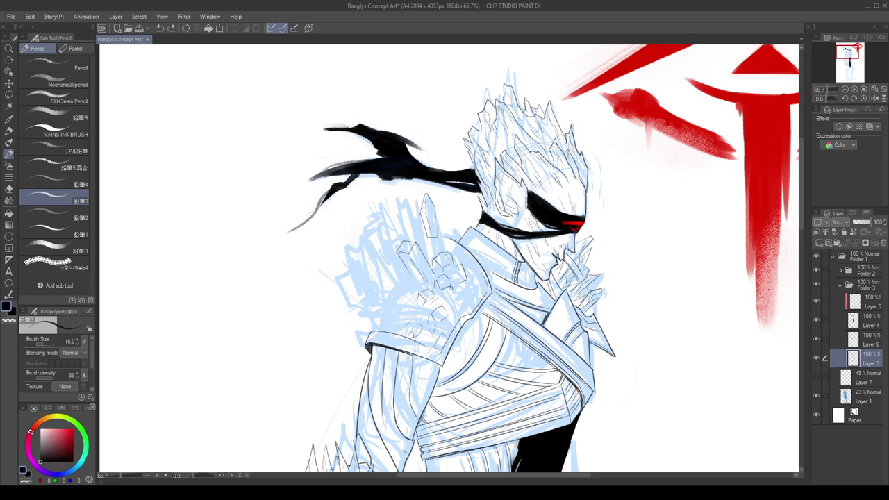
Add clustered crystals beside the collar and across the middle of the shoulder armor, undoing poor lines.
key("ctrl+z")
left_click_drag(455, 296, 466, 301)
key("ctrl+z")
left_click_drag(450, 302, 456, 308)
key("ctrl+z")
left_click_drag(479, 285, 479, 298)
key("ctrl+z")
key("ctrl+z")
key("ctrl+z")
left_click_drag(448, 244, 465, 262)
key("ctrl+z")
mouse_move(377, 232)
left_mouse_down()
mouse_move(388, 248)
mouse_move(387, 278)
mouse_move(396, 281)
left_mouse_up()
key("ctrl+z")
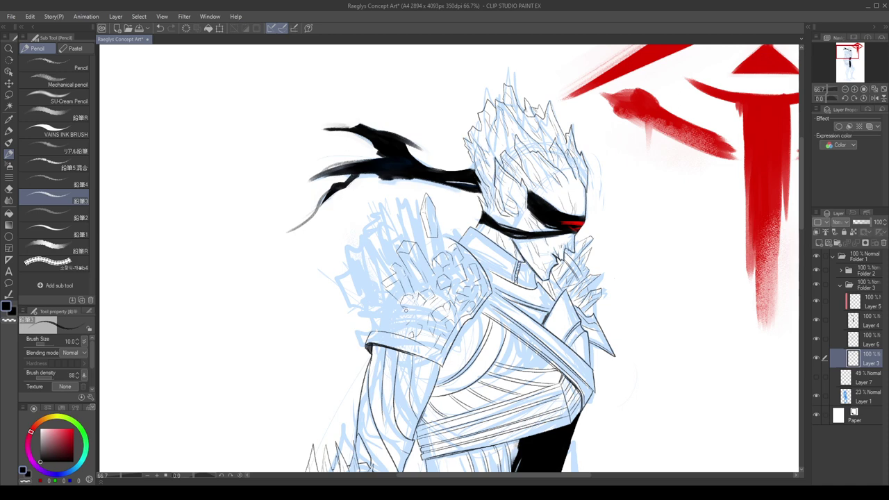
Draw small crystals along the shoulder armor's lower band out to its rear corner, undoing poor lines.
key("ctrl+z")
left_click_drag(401, 307, 410, 312)
mouse_move(396, 309)
left_mouse_down()
mouse_move(396, 265)
mouse_move(353, 269)
mouse_move(394, 324)
mouse_move(367, 328)
left_mouse_up()
key("ctrl+z")
key("ctrl+z")
key("ctrl+z")
key("ctrl+z")
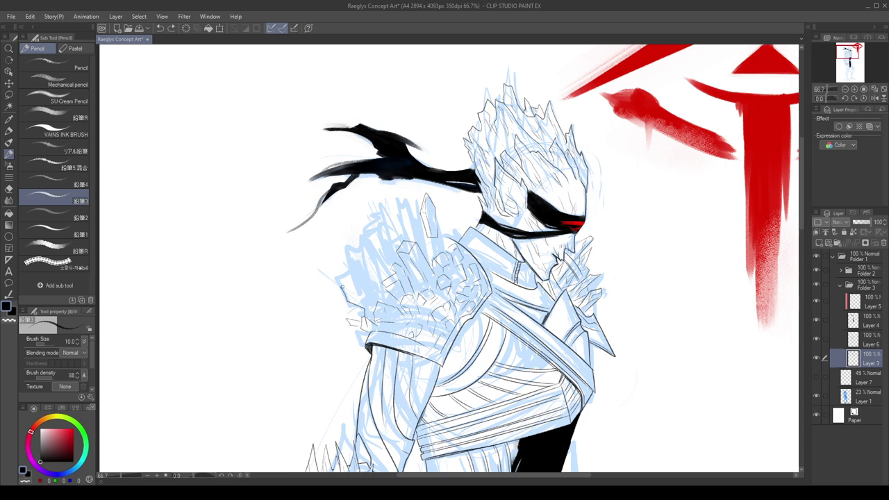
Outline crystals up the rear edge of the shoulder armor, checking the drawing in mirrored view.
mouse_move(341, 286)
left_mouse_down()
mouse_move(369, 313)
mouse_move(352, 272)
left_mouse_up()
key("ctrl+z")
key("ctrl+z")
key("ctrl+z")
left_click_drag(376, 284, 371, 300)
left_click(875, 98)
left_click(875, 98)
scroll(557, 241, "down", 1)
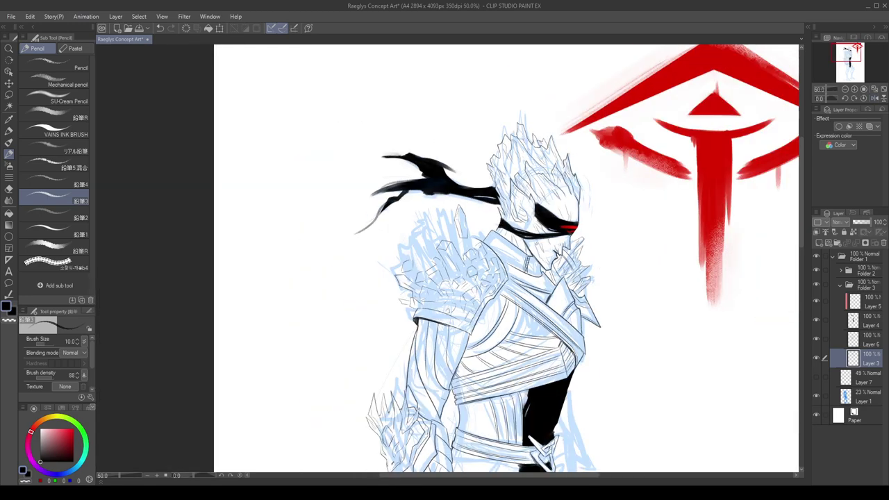
scroll(418, 266, "up", 2)
left_click_drag(386, 299, 390, 287)
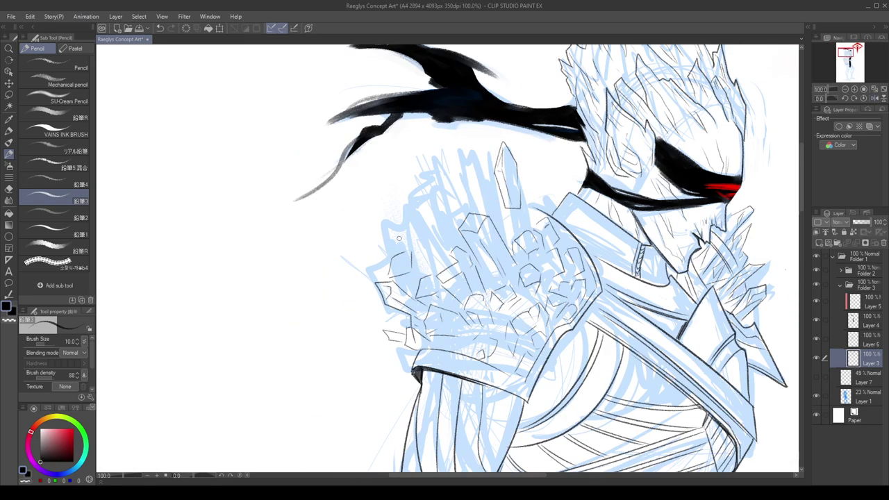
mouse_move(396, 251)
left_mouse_down()
mouse_move(384, 241)
mouse_move(406, 215)
mouse_move(406, 230)
left_mouse_up()
Outline the tall crystal spikes along the top of the shoulder armor, undoing poor lines.
scroll(431, 269, "down", 3)
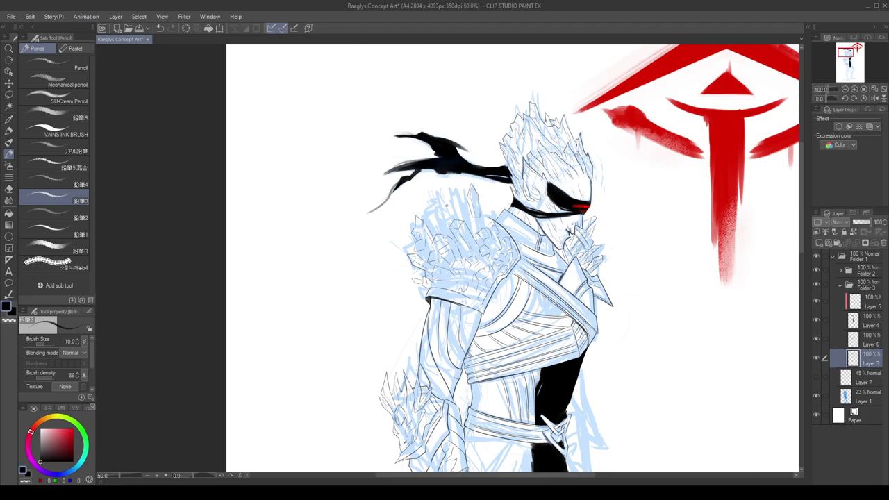
scroll(437, 229, "up", 2)
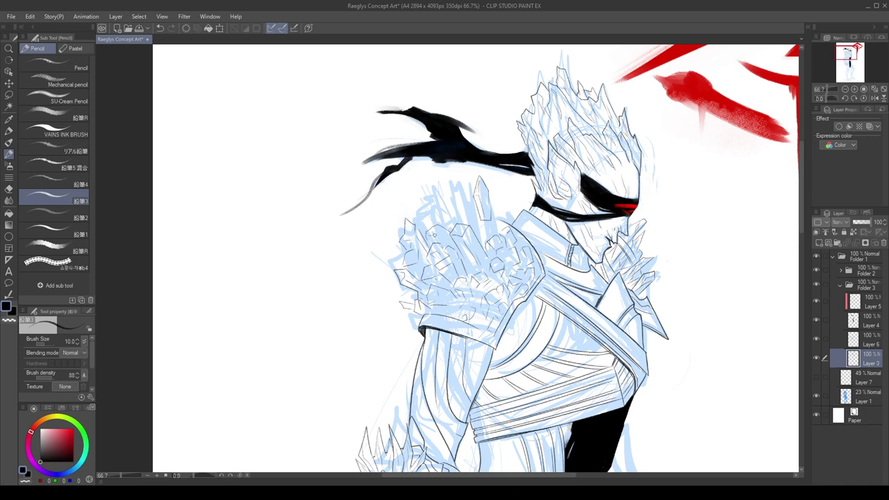
mouse_move(421, 210)
left_mouse_down()
mouse_move(424, 178)
mouse_move(449, 204)
left_mouse_up()
left_click_drag(467, 207, 468, 206)
key("ctrl+z")
left_click_drag(492, 233, 483, 234)
key("ctrl+z")
key("ctrl+z")
left_click_drag(459, 185, 462, 202)
key("ctrl+z")
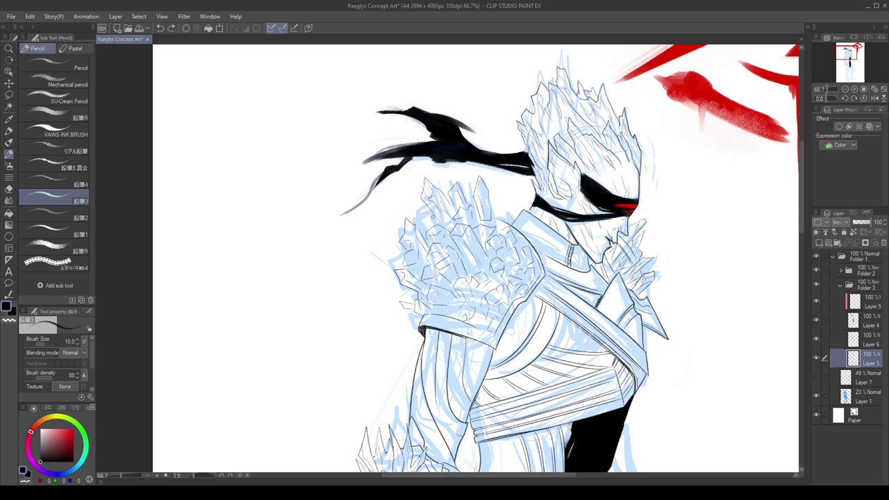
Refine the crystals at the shoulder armor's upper rear corner and check them against the whole figure.
mouse_move(411, 214)
left_mouse_down()
mouse_move(417, 229)
mouse_move(416, 221)
left_mouse_up()
key("ctrl+z")
key("ctrl+z")
scroll(438, 172, "down", 2)
scroll(445, 180, "up", 1)
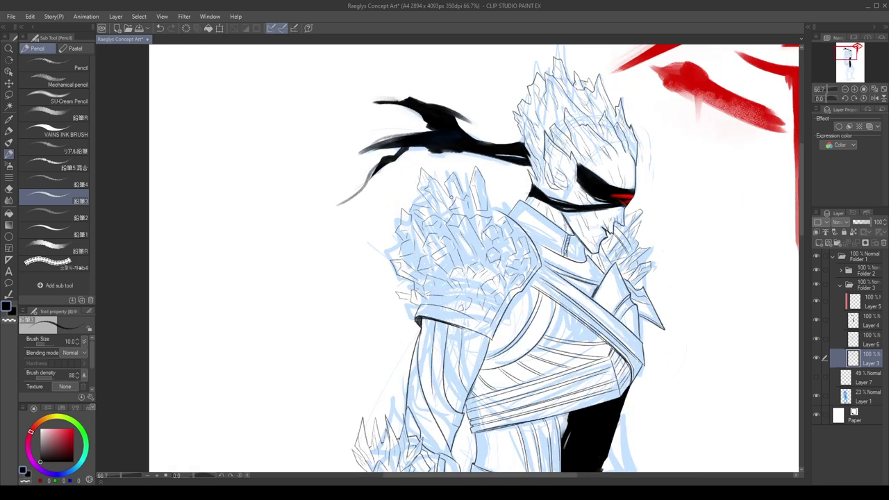
scroll(452, 191, "down", 1)
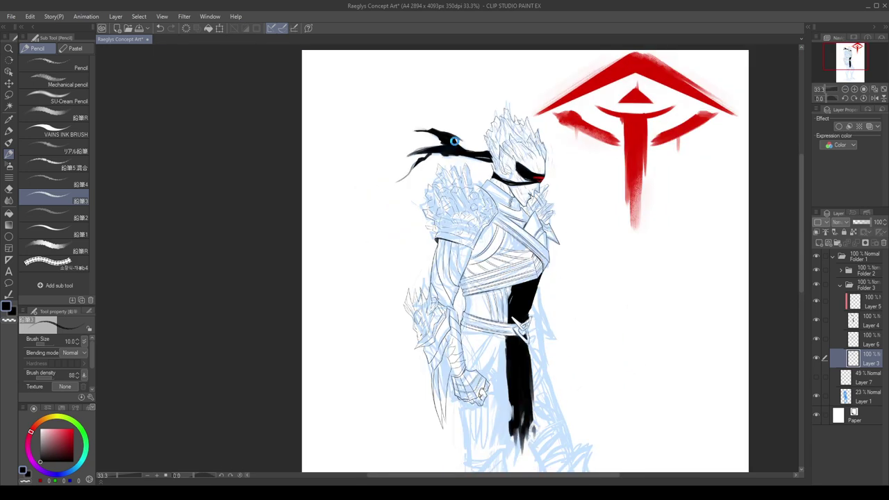
Save the drawing, then check the line art without the blue sketch and the whole figure in mirrored view.
key("ctrl+s")
left_click(816, 394)
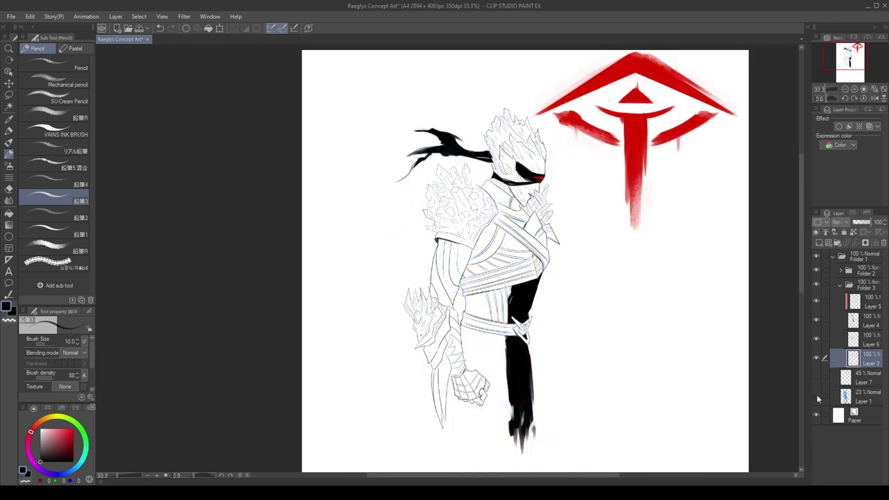
scroll(501, 113, "down", 3)
scroll(492, 165, "up", 2)
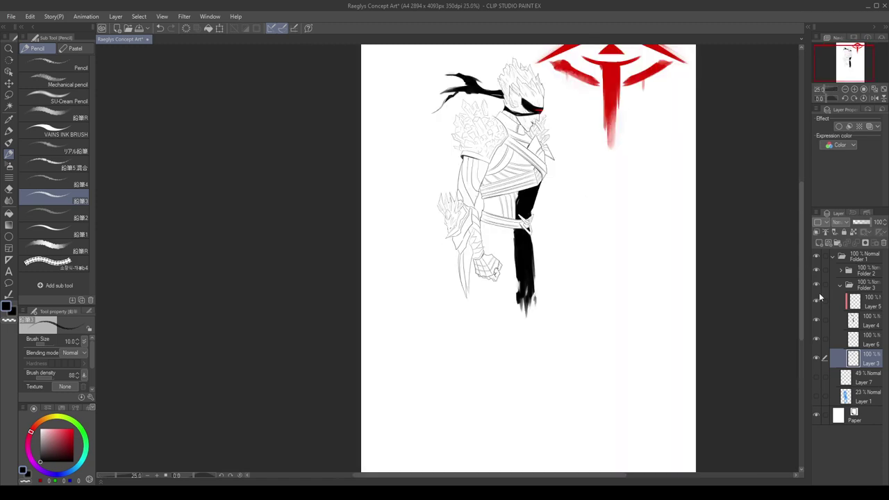
left_click(817, 397)
key("h")
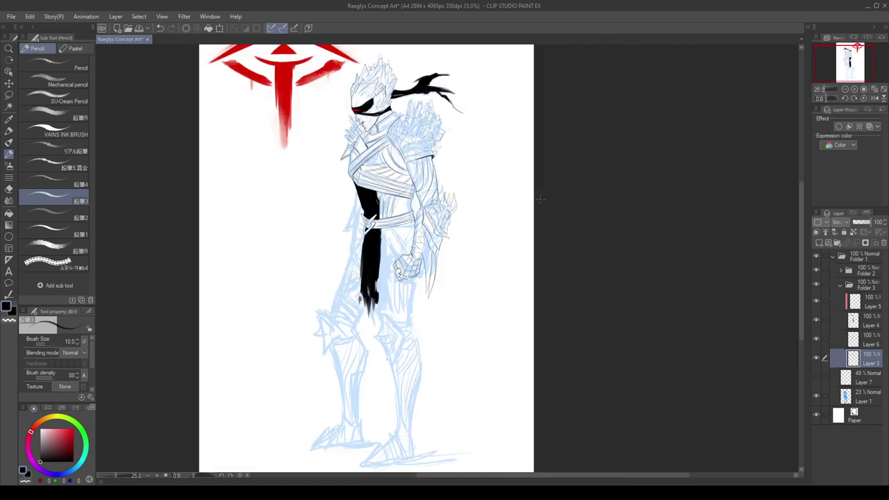
scroll(536, 196, "down", 2)
scroll(432, 202, "up", 4)
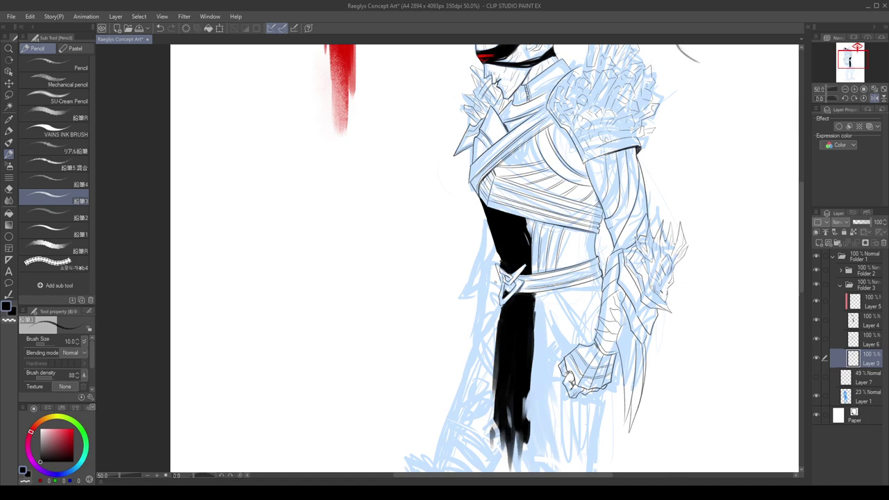
scroll(520, 213, "down", 1)
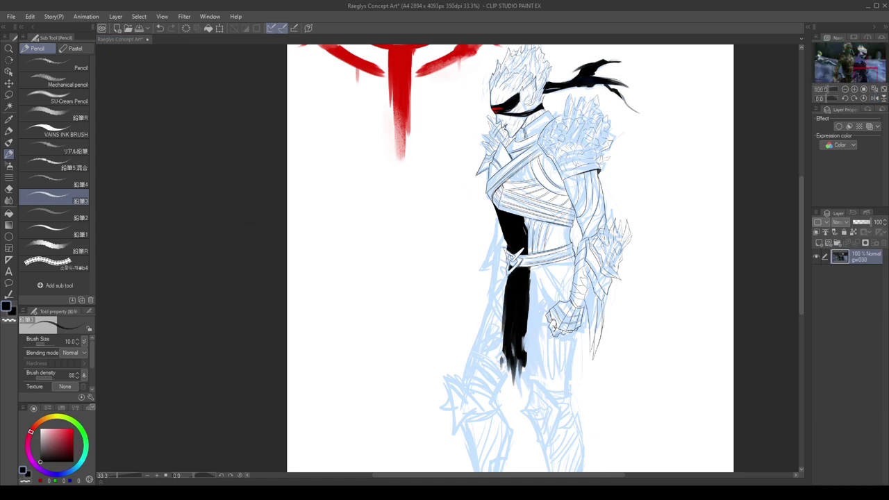
key("h")
Darken the front edge of the hanging cloth below the belt on Layer 4 with the Gouache 3 brush at sizes 40 and 20, and save.
scroll(389, 279, "up", 2)
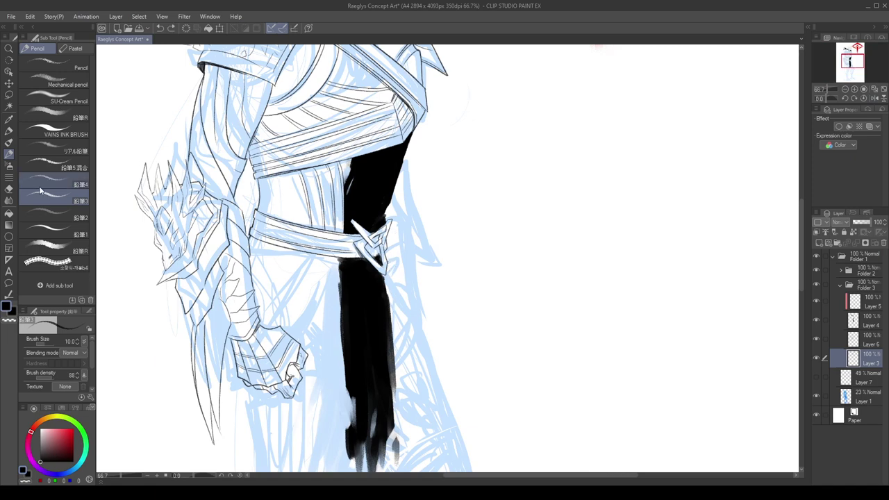
left_click(9, 142)
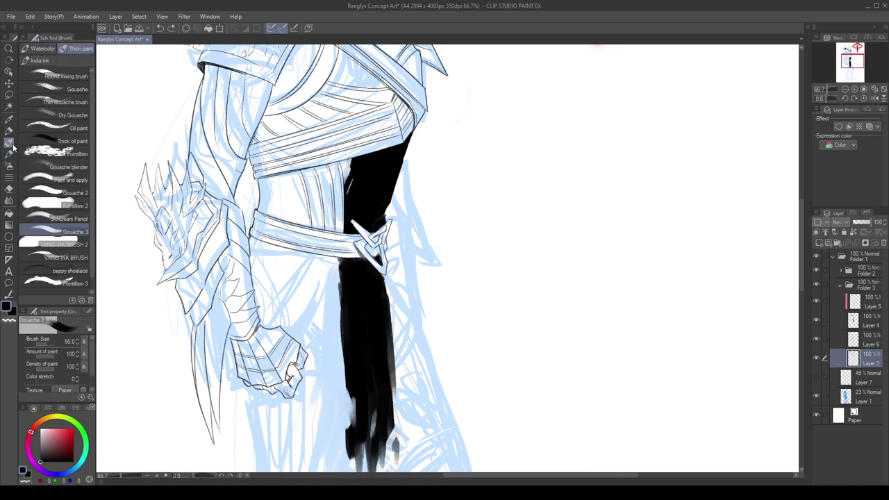
left_click(851, 339)
left_click(851, 320)
key("bracketleft")
key("bracketleft")
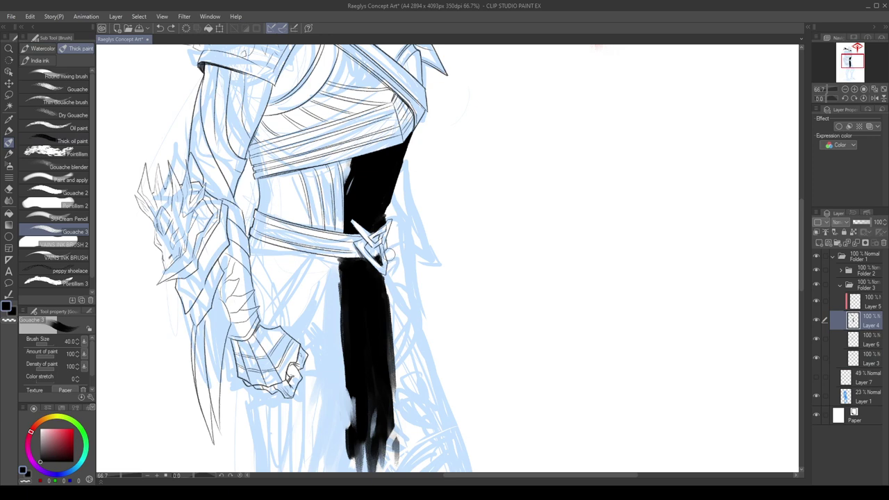
left_click_drag(388, 254, 392, 344)
left_click_drag(393, 285, 398, 365)
key("bracketleft")
left_click_drag(395, 311, 396, 353)
scroll(395, 352, "down", 3)
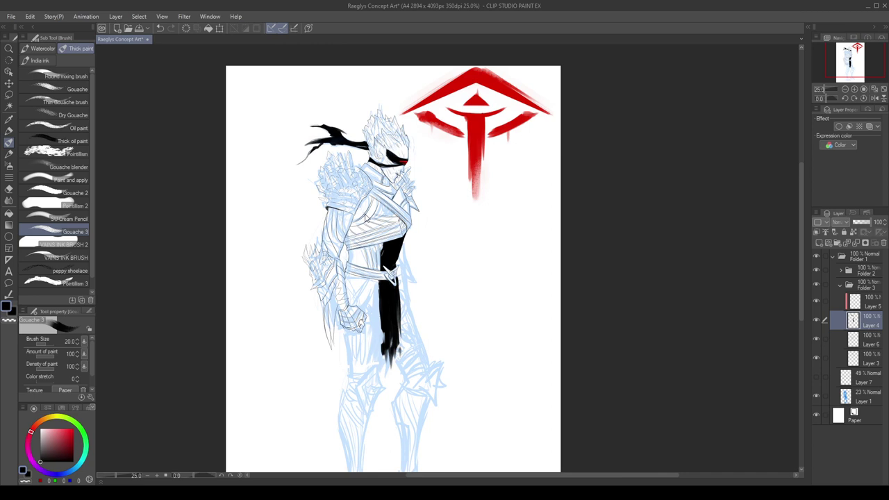
key("ctrl+s")
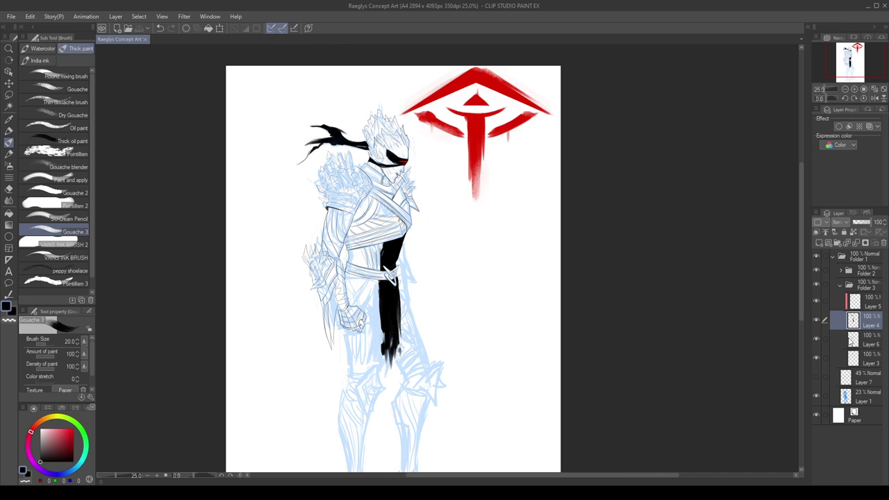
Examine Layer 3's line art around the shoulder armor and chest straps up close and against the whole figure.
left_click(865, 356)
key("p")
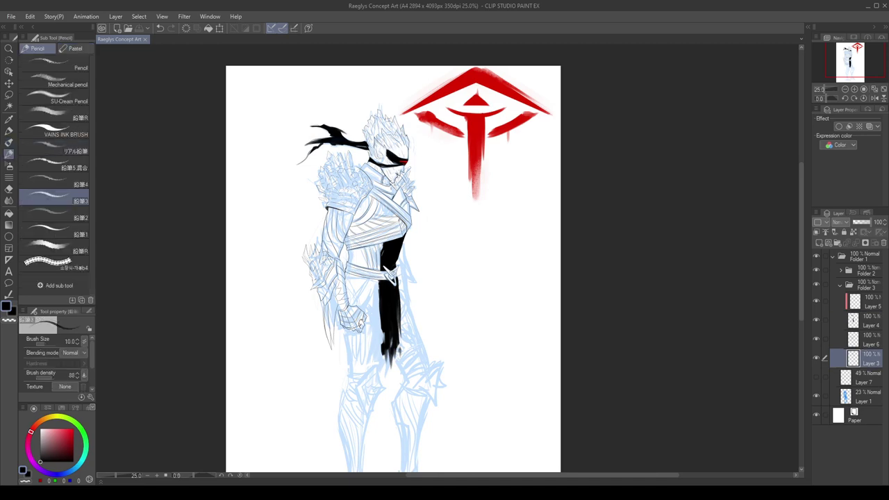
scroll(370, 208, "up", 5)
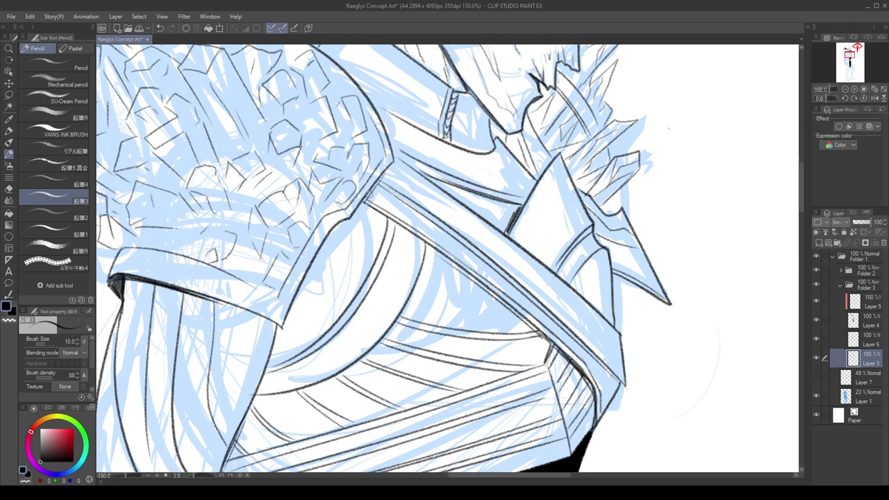
scroll(389, 161, "down", 3)
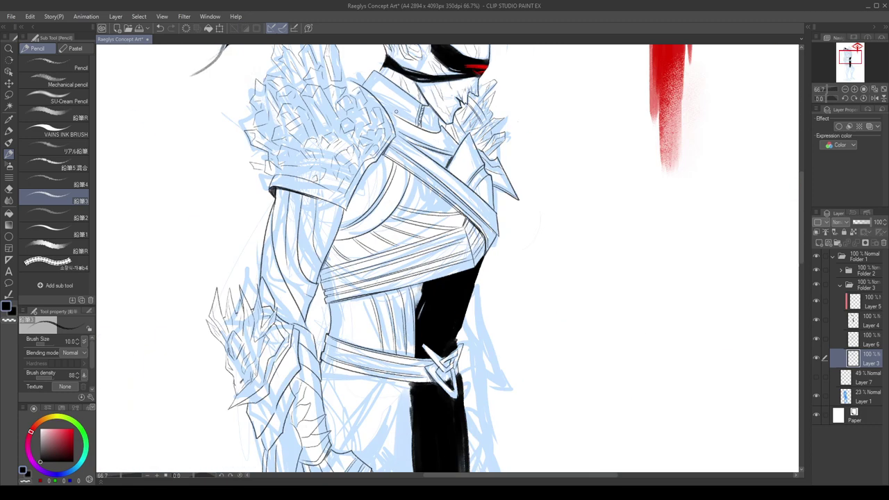
scroll(380, 136, "up", 2)
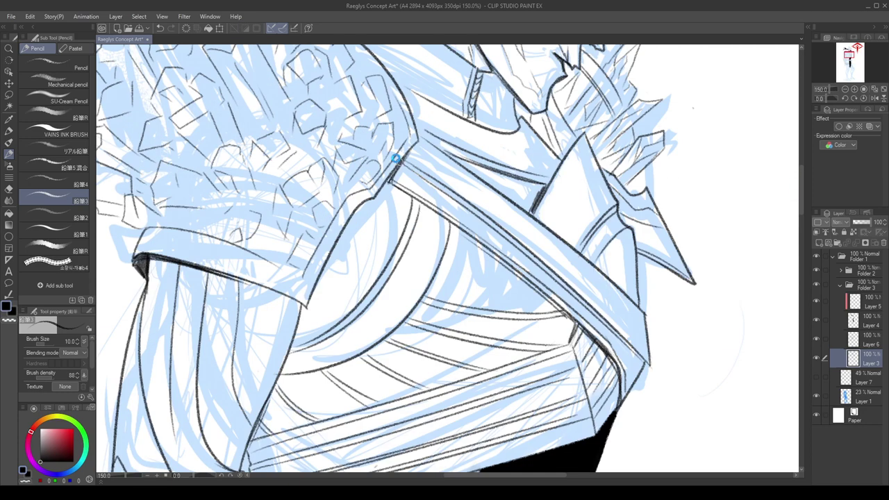
scroll(408, 182, "down", 1)
scroll(396, 278, "down", 1)
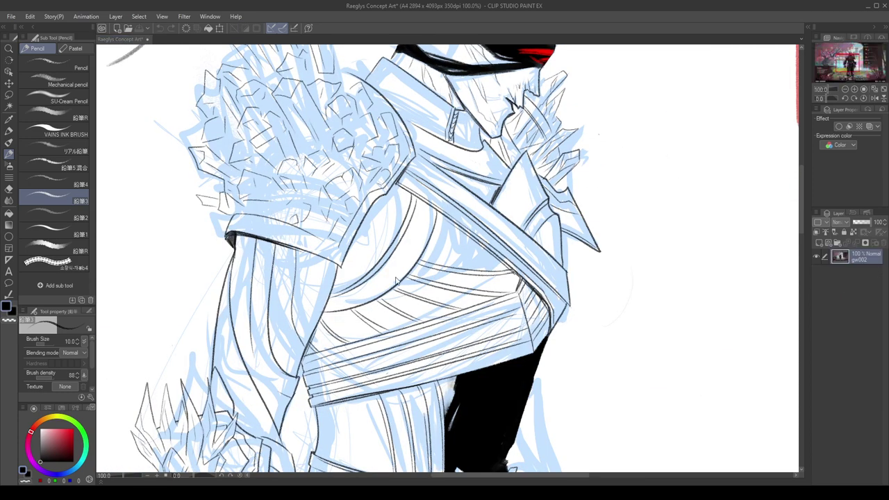
scroll(396, 278, "down", 2)
scroll(416, 181, "down", 1)
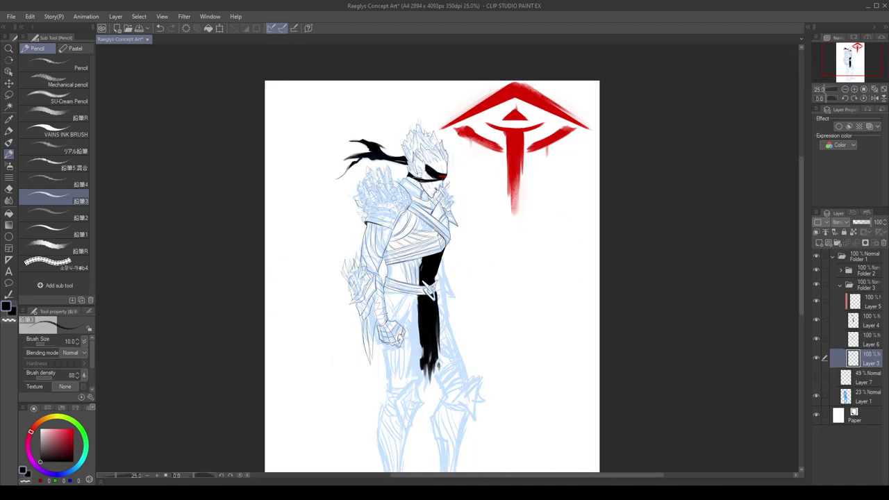
Fill the gap between the shoulder armor and the curved chest strap with solid black on Layer 4, and save.
left_click(339, 189)
scroll(338, 190, "up", 2)
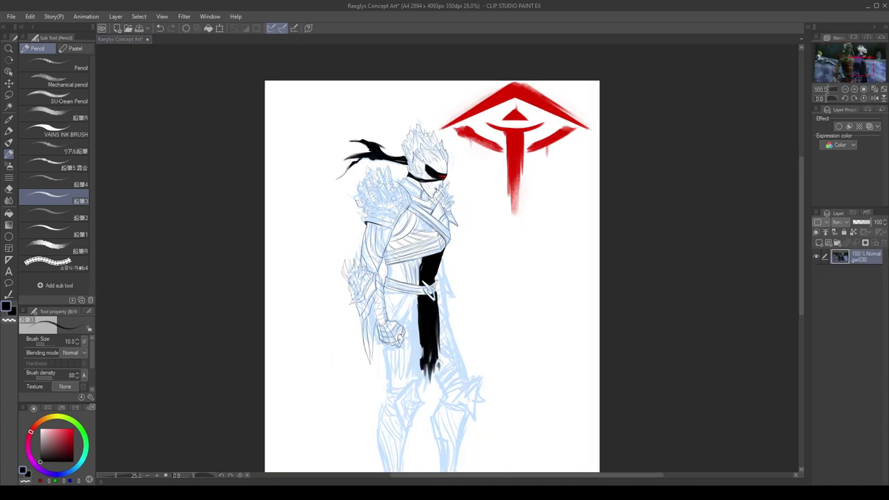
scroll(392, 220, "up", 3)
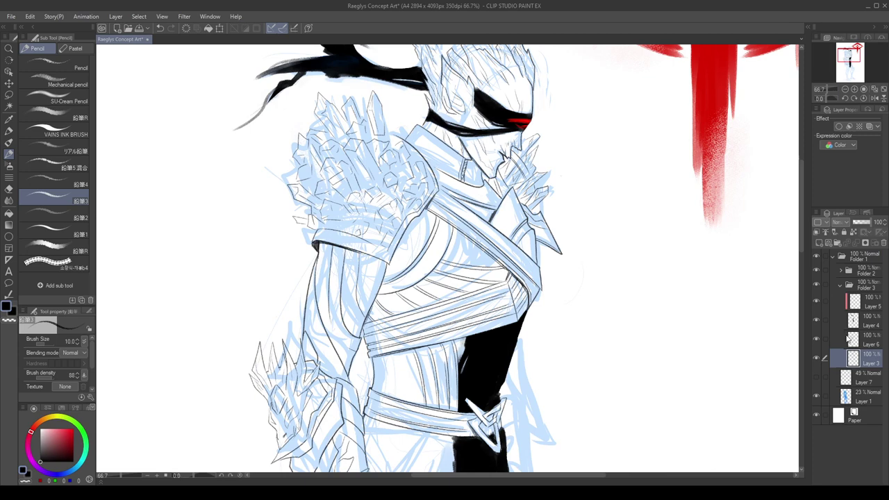
key("g")
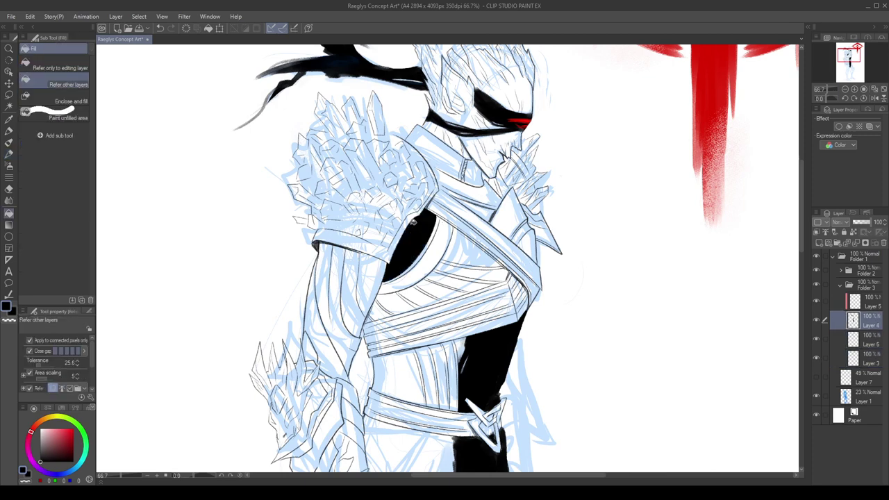
scroll(417, 222, "down", 2)
scroll(468, 261, "down", 1)
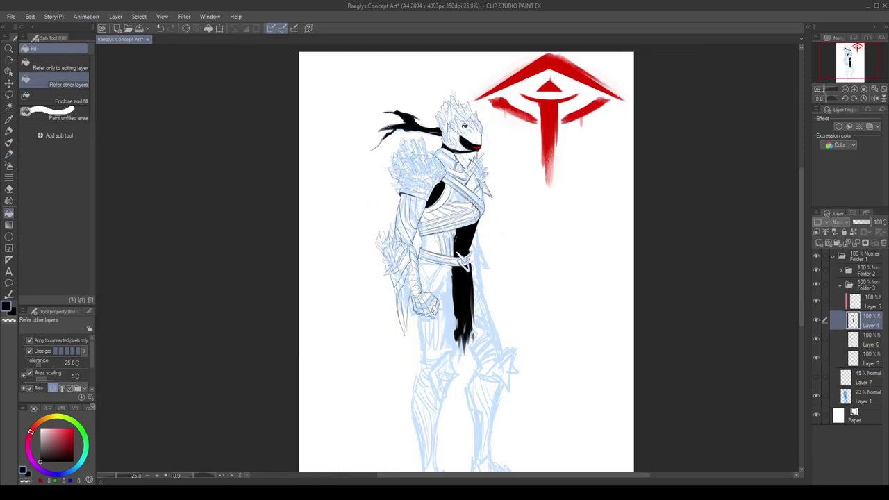
key("ctrl+s")
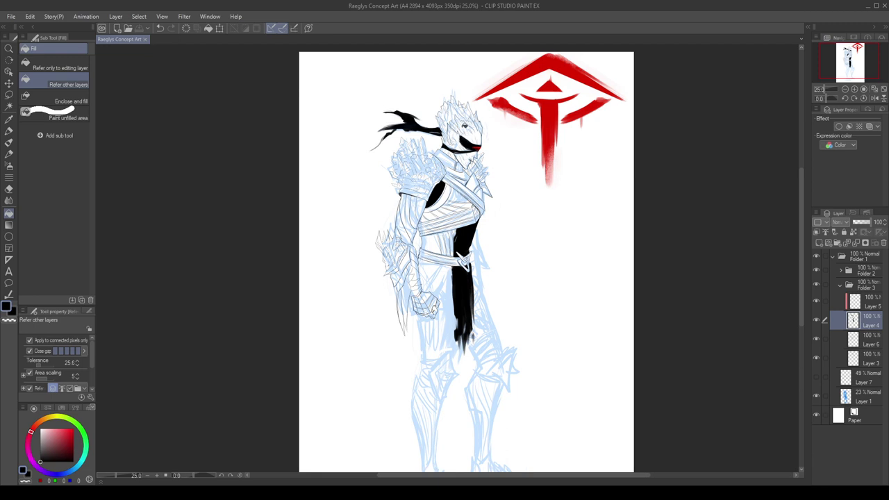
Switch to the Pencil tool and make Layer 6 active, toggling layer visibility to identify the line art.
left_click(239, 127)
left_click(13, 142)
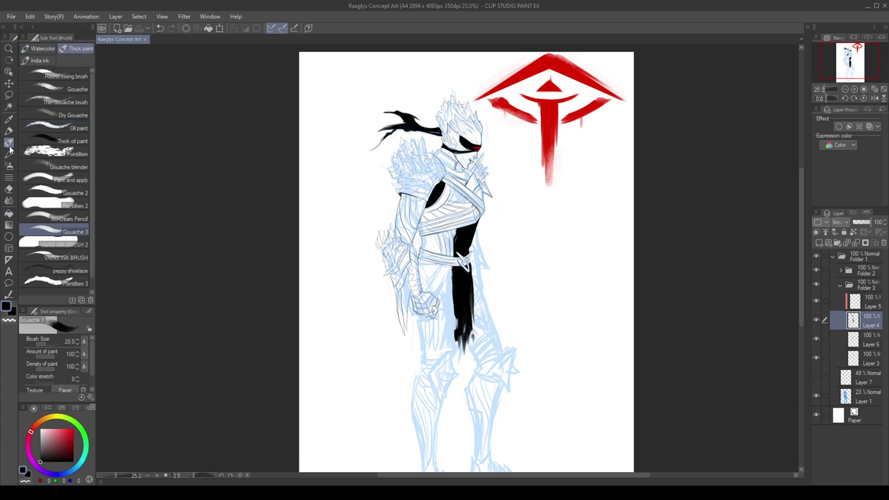
left_click(9, 154)
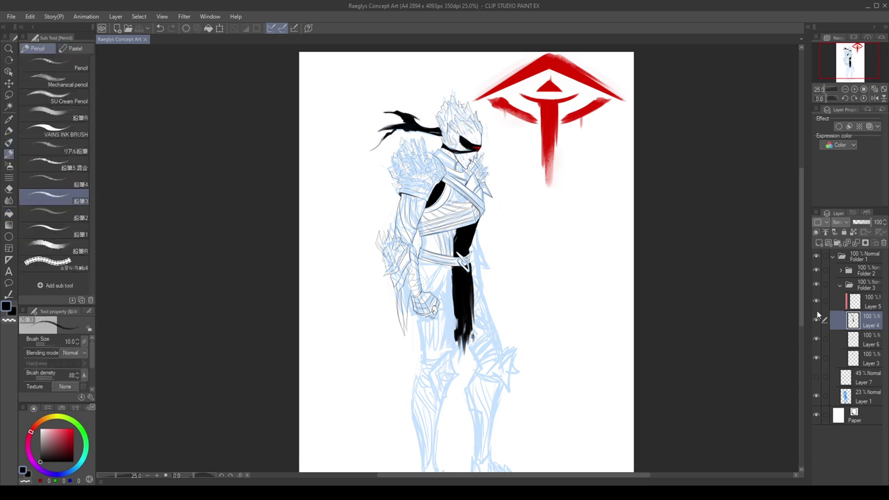
left_click(835, 357)
left_click(818, 357)
left_click(818, 357)
left_click_drag(858, 358, 820, 339)
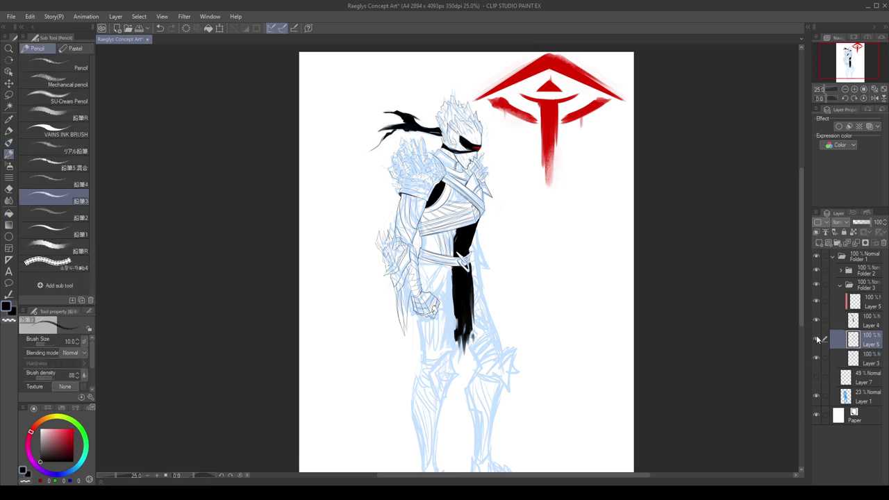
Erase the belt's lower edge lines toward the forearm in mirrored view, undoing a trial pencil stroke first.
scroll(436, 270, "up", 2)
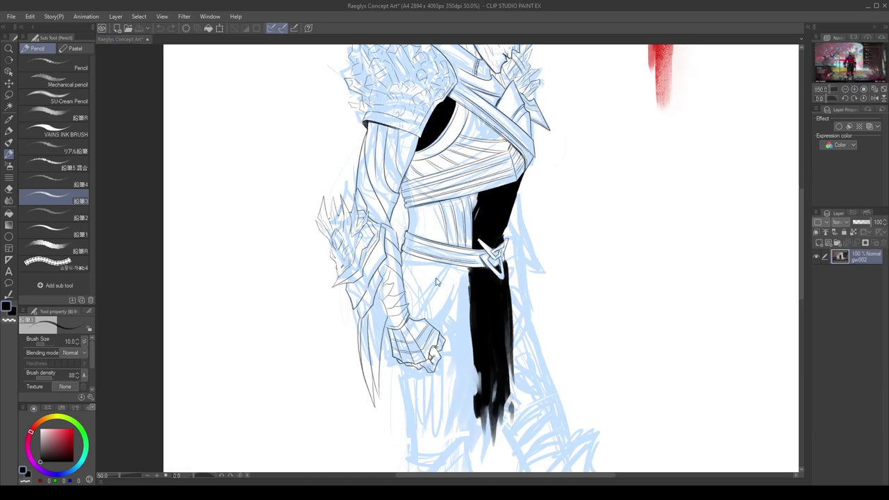
scroll(420, 251, "up", 1)
key("h")
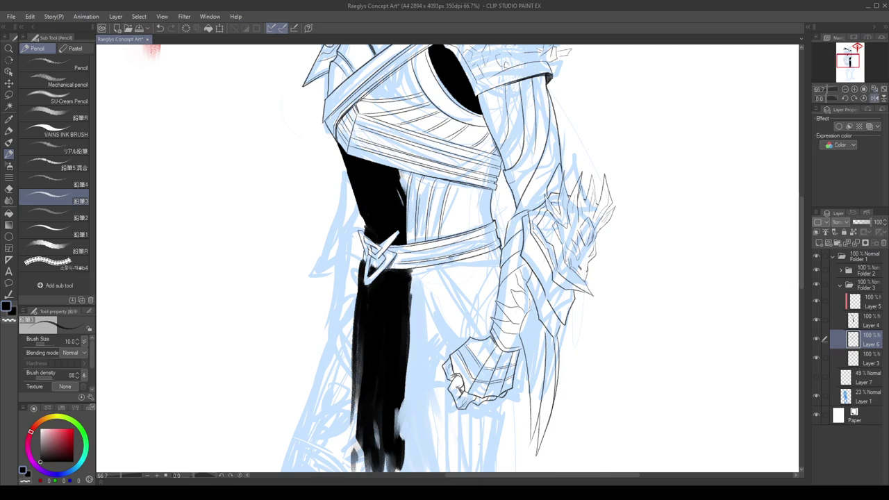
left_click_drag(426, 273, 468, 239)
key("ctrl+z")
key("e")
mouse_move(498, 237)
left_mouse_down()
mouse_move(470, 246)
mouse_move(497, 235)
left_mouse_up()
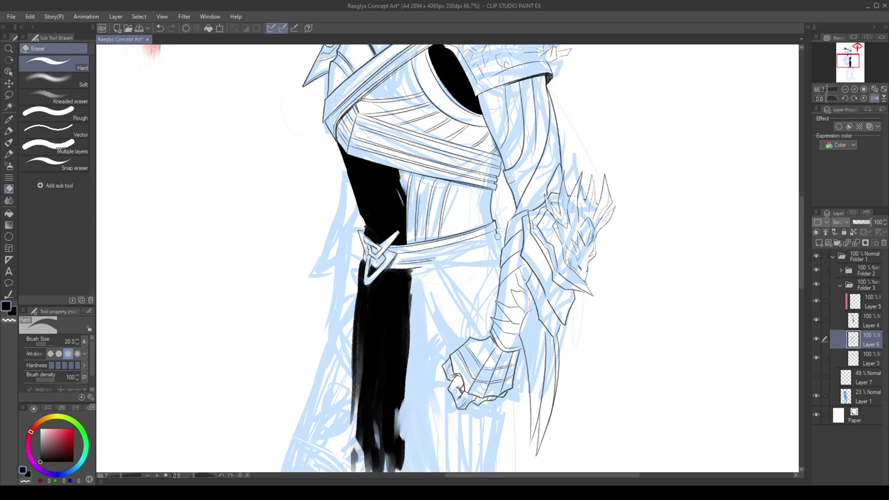
Pencil the outline of the hip armour plate hanging below the belt beside the fist on Layer 6.
left_click(8, 142)
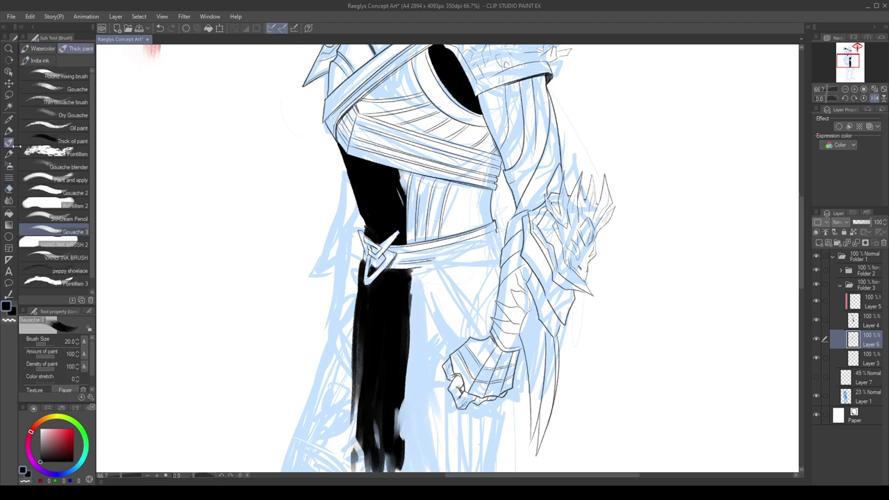
key("p")
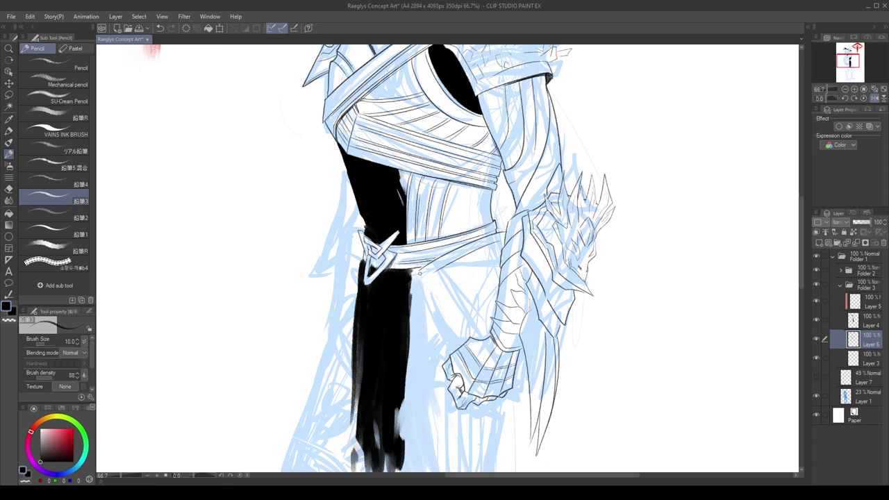
key("h")
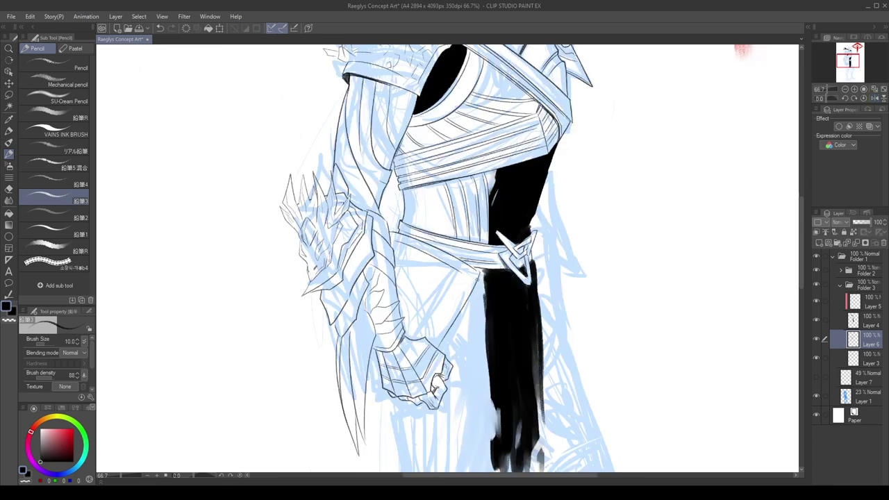
key("ctrl+z")
mouse_move(477, 273)
left_mouse_down()
mouse_move(437, 339)
mouse_move(461, 280)
mouse_move(424, 334)
left_mouse_up()
key("ctrl+z")
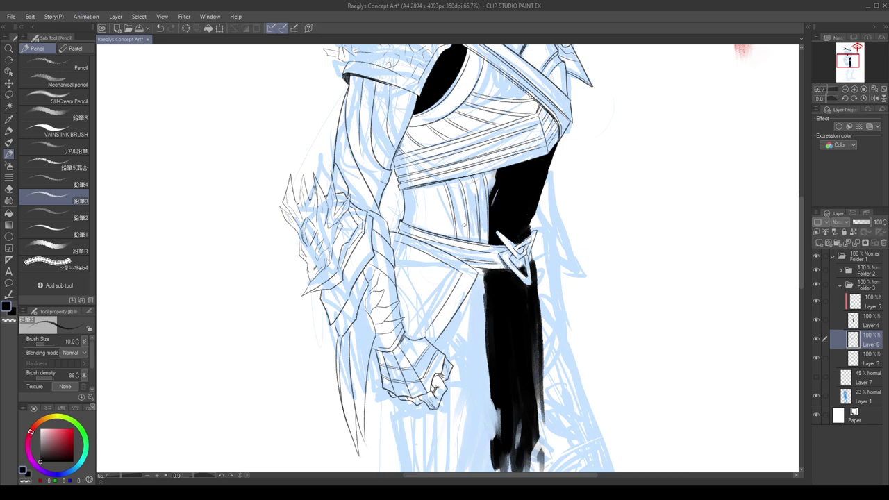
scroll(465, 225, "down", 1)
scroll(461, 215, "up", 2)
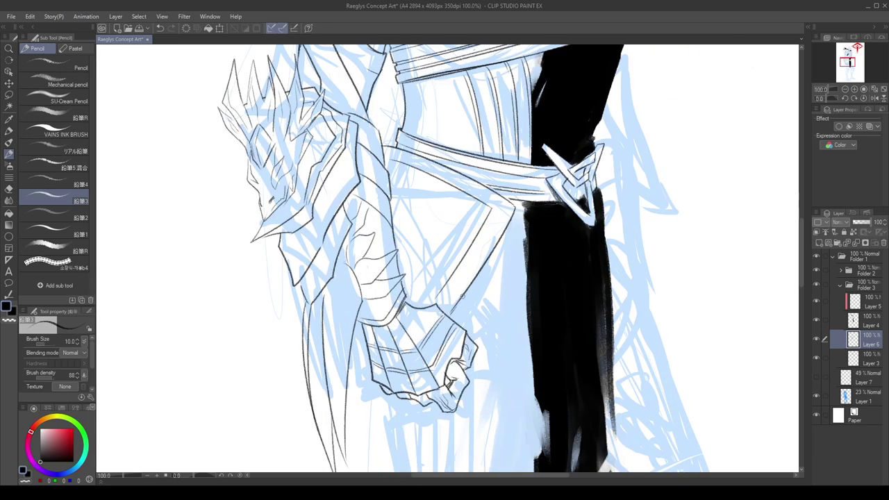
Draw the inner border lines of the hip plate along its upper, rear and lower edges.
key("ctrl+z")
left_click_drag(457, 306, 449, 319)
mouse_move(434, 249)
left_mouse_down()
mouse_move(435, 258)
mouse_move(455, 262)
left_mouse_up()
key("ctrl+z")
left_click(246, 222)
key("ctrl+z")
mouse_move(404, 183)
left_mouse_down()
mouse_move(422, 210)
mouse_move(415, 187)
mouse_move(398, 221)
left_mouse_up()
key("ctrl+z")
mouse_move(404, 256)
left_mouse_down()
mouse_move(444, 272)
mouse_move(440, 280)
left_mouse_up()
key("ctrl+z")
key("ctrl+z")
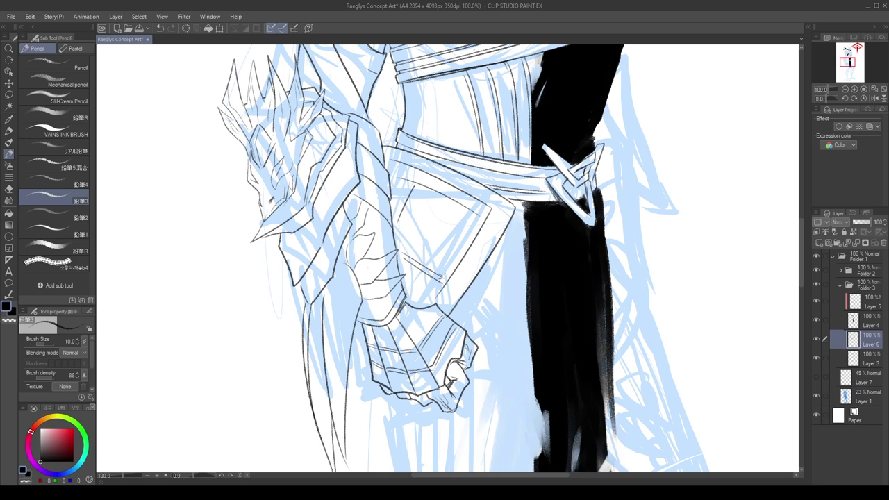
Add a second parallel line inside the hip plate's border along its front and upper edges.
mouse_move(482, 219)
left_mouse_down()
mouse_move(446, 284)
mouse_move(469, 239)
left_mouse_up()
key("ctrl+z")
left_click_drag(391, 163, 474, 201)
key("ctrl+z")
key("ctrl+z")
left_click_drag(388, 164, 486, 208)
key("ctrl+z")
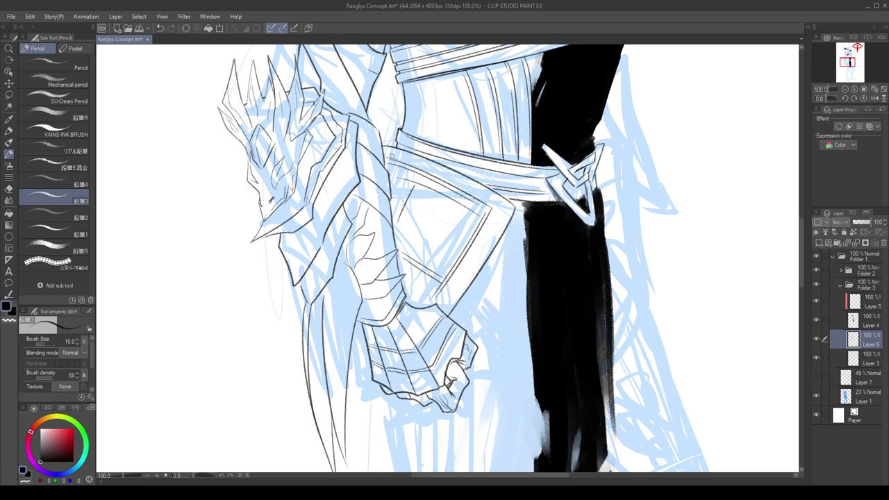
scroll(460, 264, "up", 3)
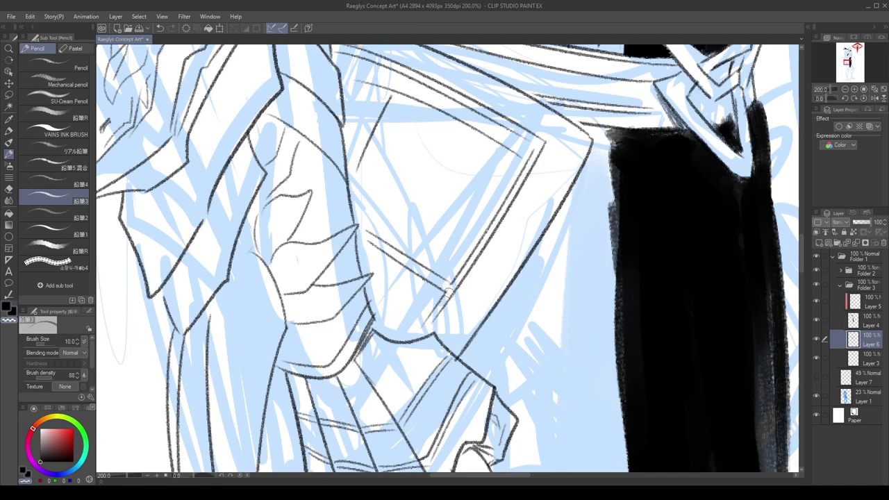
scroll(448, 290, "down", 5)
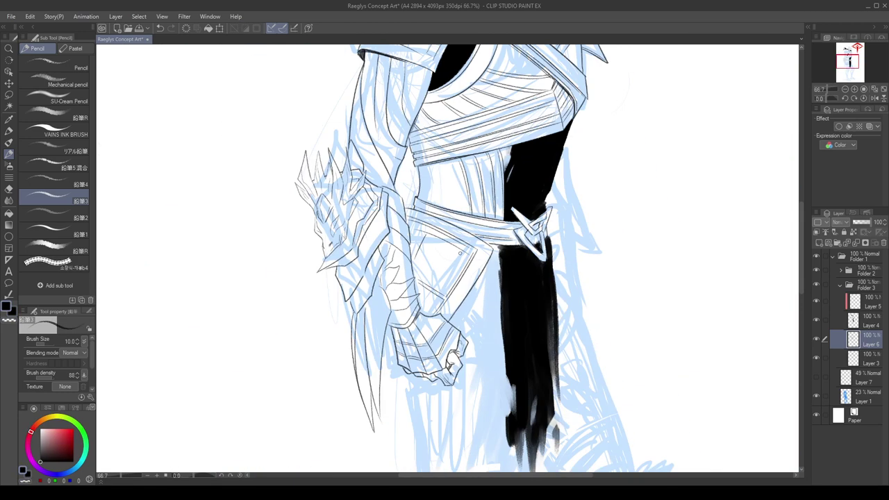
Fill the hip plate's inner panel with small angular scale shapes down to its lower corner.
scroll(462, 275, "up", 3)
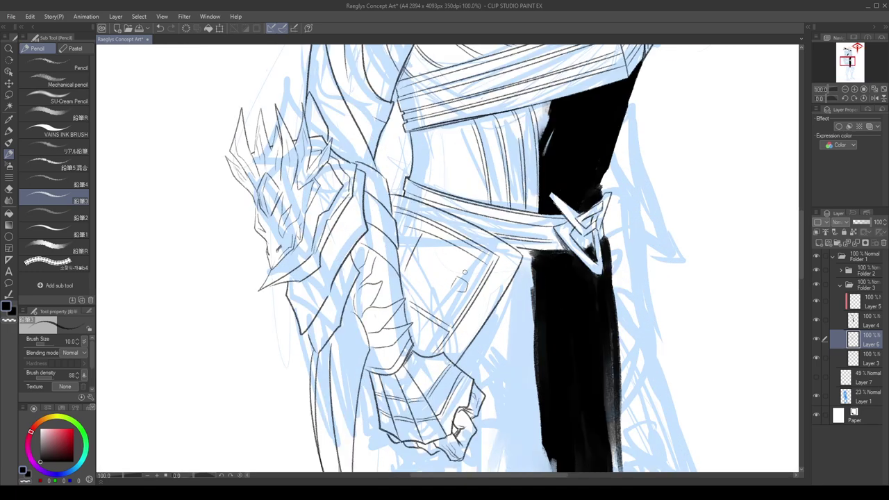
mouse_move(471, 266)
left_mouse_down()
mouse_move(464, 259)
mouse_move(469, 280)
left_mouse_up()
key("ctrl+z")
mouse_move(439, 247)
left_mouse_down()
mouse_move(449, 257)
mouse_move(439, 266)
left_mouse_up()
key("ctrl+z")
mouse_move(421, 233)
left_mouse_down()
mouse_move(415, 243)
mouse_move(429, 236)
mouse_move(435, 245)
mouse_move(421, 280)
left_mouse_up()
key("ctrl+z")
key("ctrl+z")
mouse_move(422, 276)
left_mouse_down()
mouse_move(448, 269)
mouse_move(410, 267)
mouse_move(407, 278)
mouse_move(426, 272)
mouse_move(410, 292)
mouse_move(439, 296)
left_mouse_up()
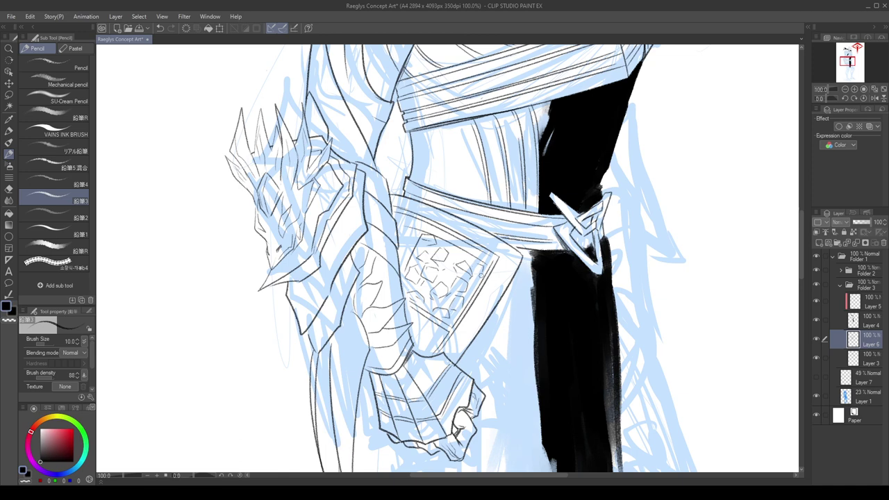
left_click_drag(461, 254, 454, 263)
left_click_drag(423, 325, 429, 341)
left_click_drag(421, 343, 428, 352)
Draw the rear part of the hip plate behind the fist, with scale shapes and parallel border lines.
scroll(426, 235, "down", 3)
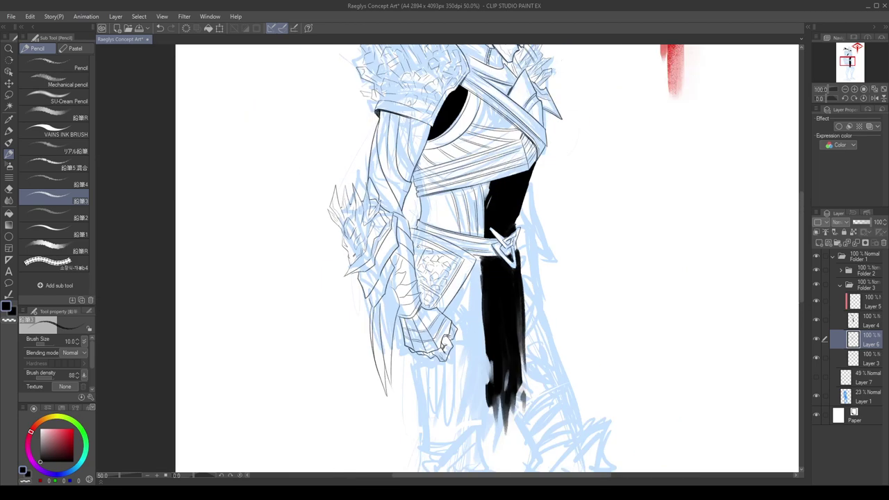
scroll(427, 235, "up", 1)
scroll(458, 278, "up", 1)
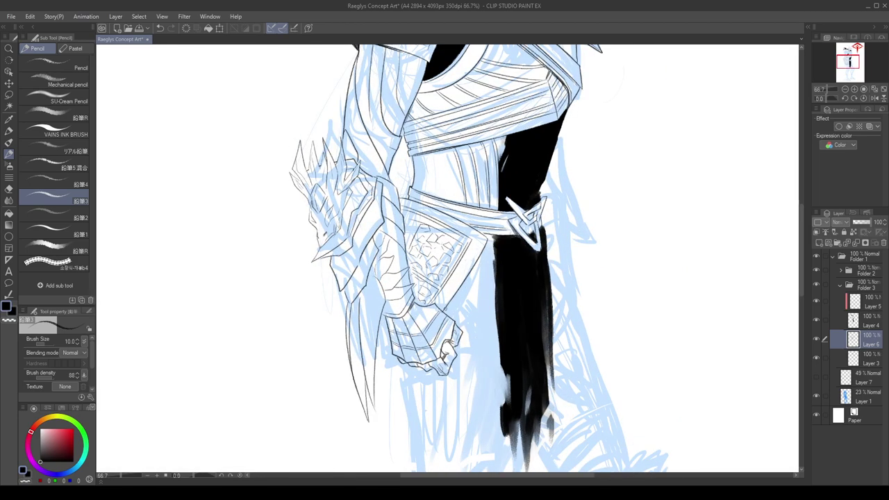
key("h")
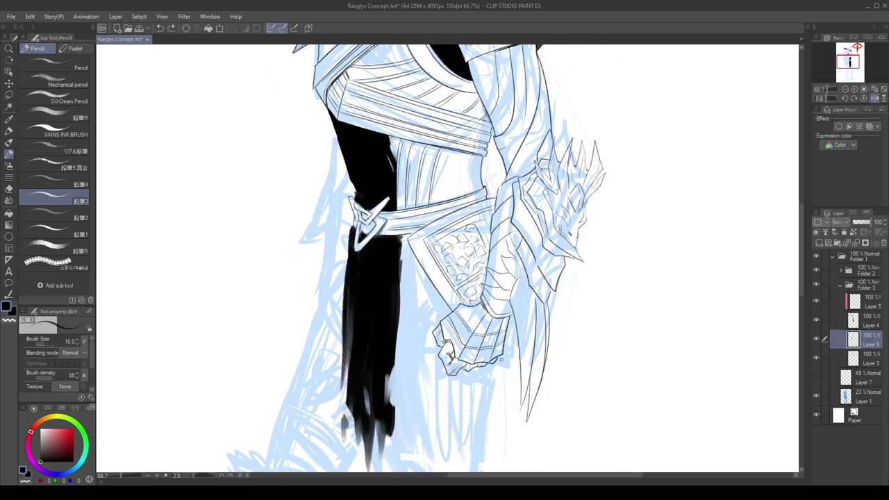
key("h")
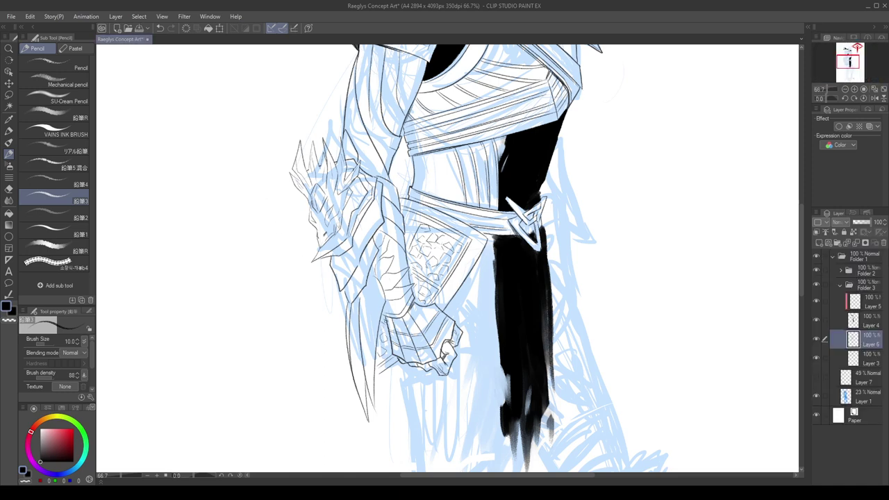
scroll(376, 376, "up", 4)
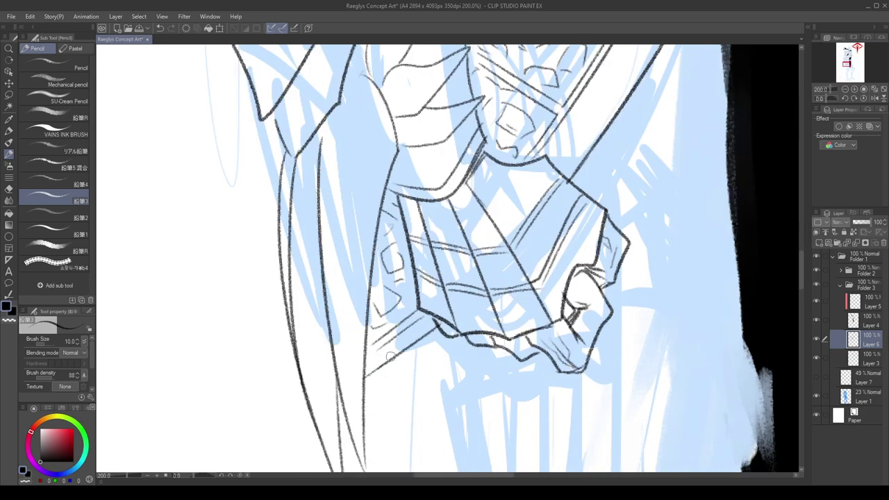
Examine the whole figure's line art in normal and mirrored view, including the gauntlet and hip plate.
scroll(395, 299, "down", 4)
scroll(391, 293, "down", 2)
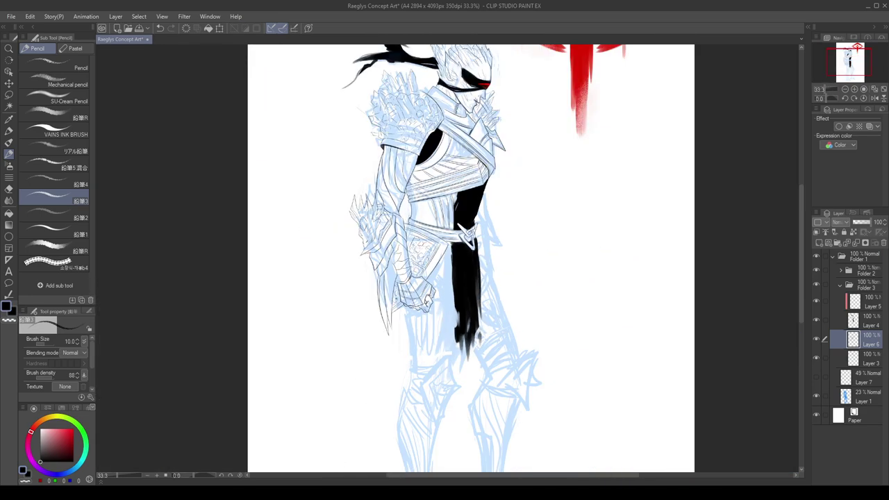
scroll(410, 243, "up", 5)
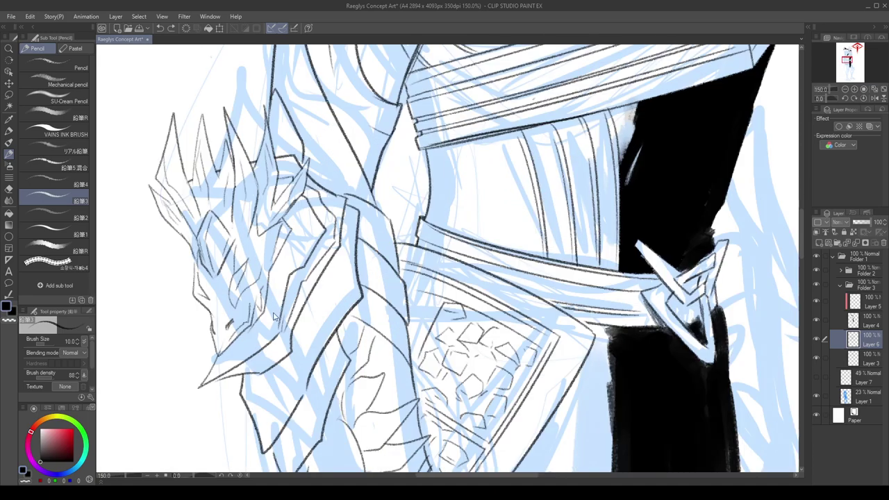
scroll(377, 320, "down", 3)
key("h")
scroll(494, 213, "down", 2)
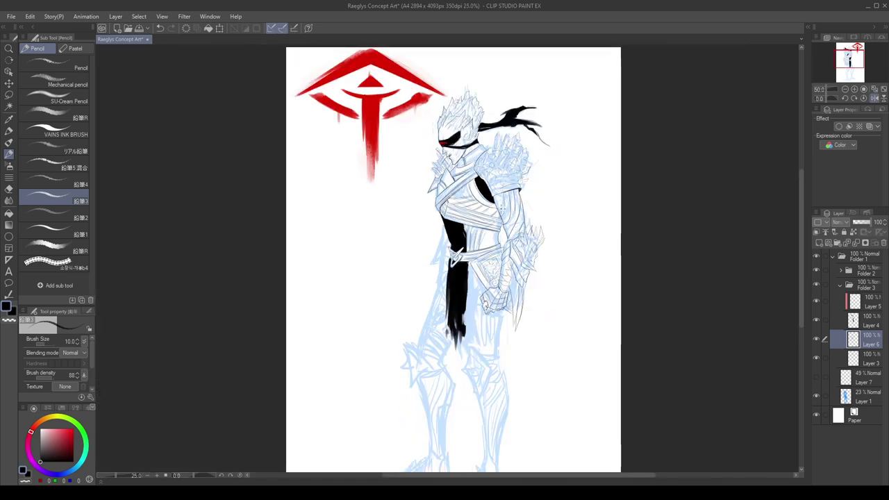
key("h")
scroll(450, 266, "up", 1)
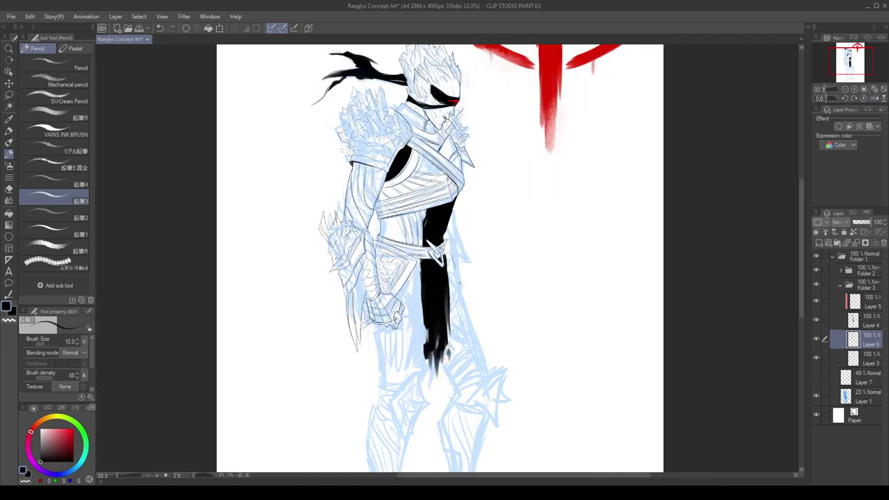
key("h")
Activate and show Layer 7, and set the drawing colour to bright red.
left_click(853, 360)
left_click(852, 381)
left_click(817, 379)
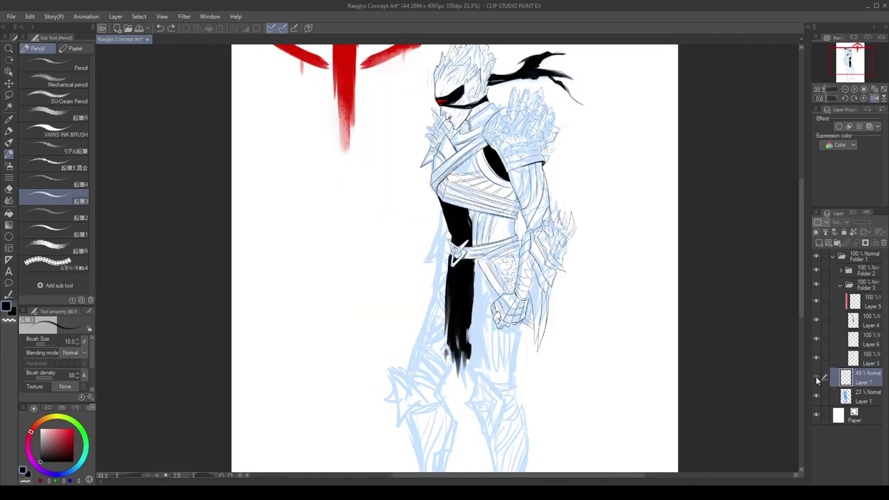
left_click(73, 430)
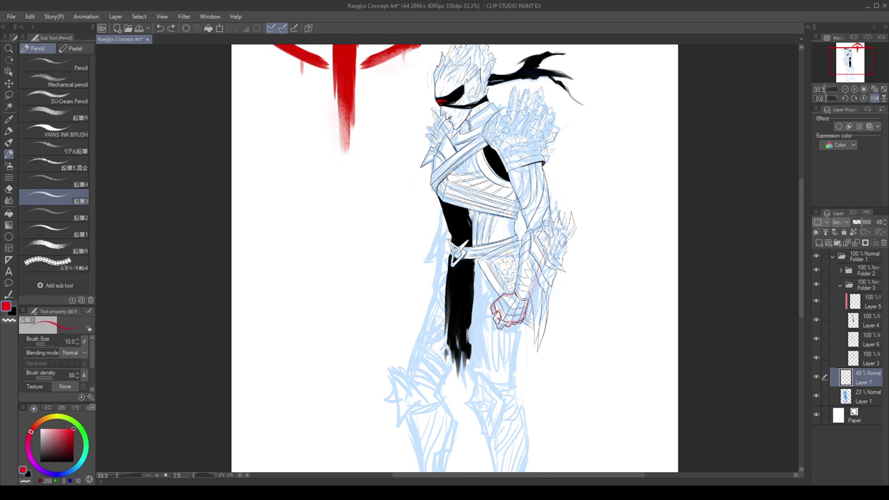
Sketch red guide lines for the hip curve below the belt and the far thigh's outer contour.
left_click_drag(480, 246, 510, 268)
mouse_move(440, 274)
left_mouse_down()
mouse_move(414, 353)
mouse_move(424, 310)
mouse_move(419, 334)
left_mouse_up()
key("ctrl+z")
key("h")
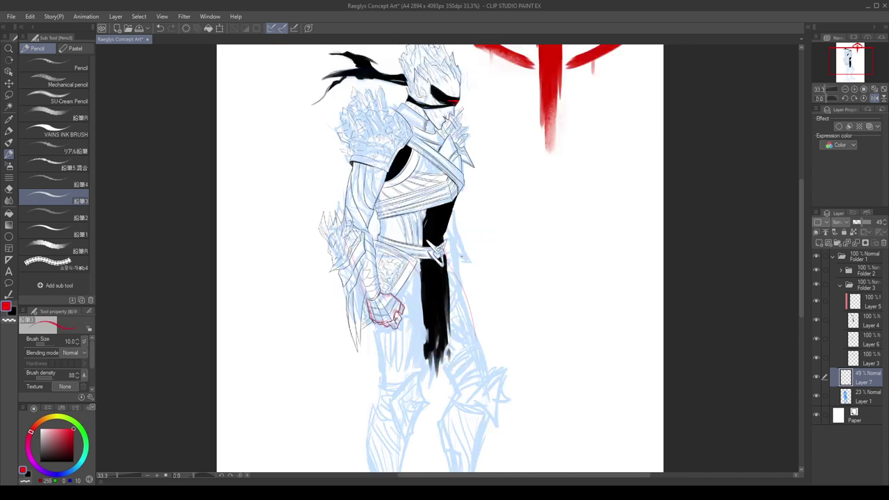
key("ctrl+z")
mouse_move(448, 262)
left_mouse_down()
mouse_move(485, 355)
mouse_move(480, 348)
left_mouse_up()
key("ctrl+z")
key("h")
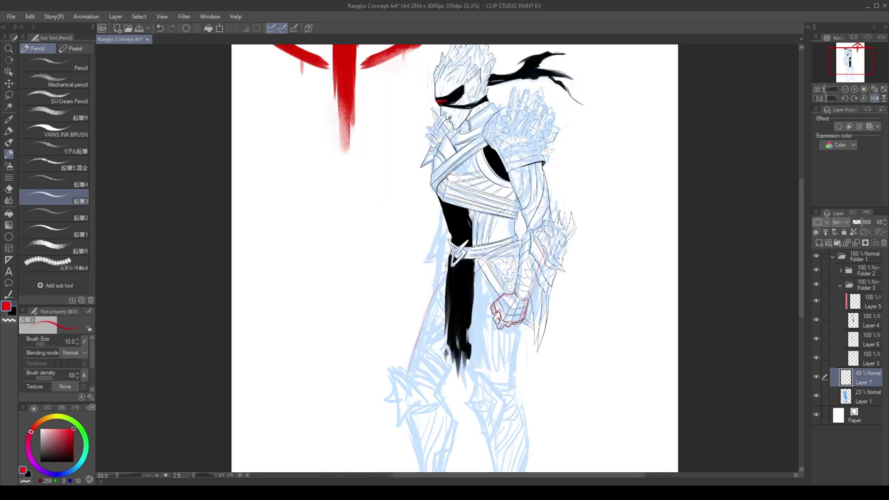
Redraw the far thigh's outer contour in red, from below the belt buckle toward the knee.
key("ctrl+plus")
key("ctrl+plus")
left_click_drag(446, 262, 412, 354)
key("ctrl+z")
left_click_drag(443, 294, 409, 350)
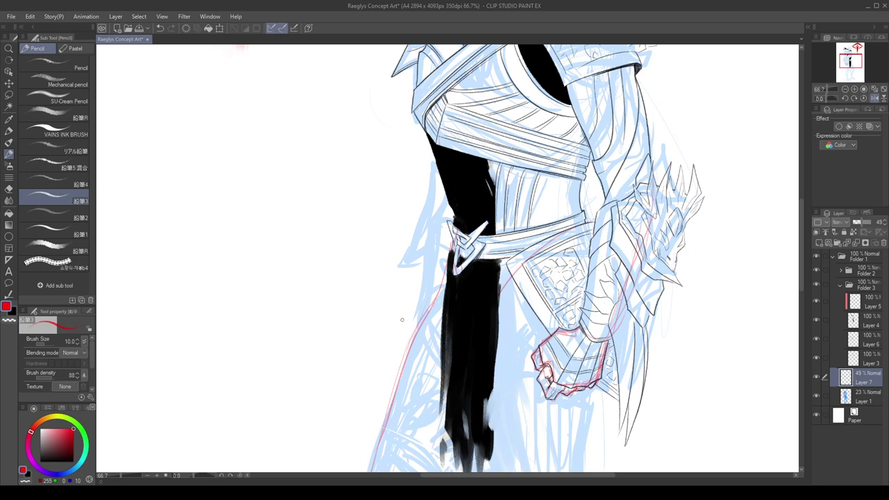
Examine the gw002 reference image up close, and return to the Raeglys Concept Art canvas.
left_click(0, 389)
key("h")
key("h")
key("ctrl+plus")
key("ctrl+plus")
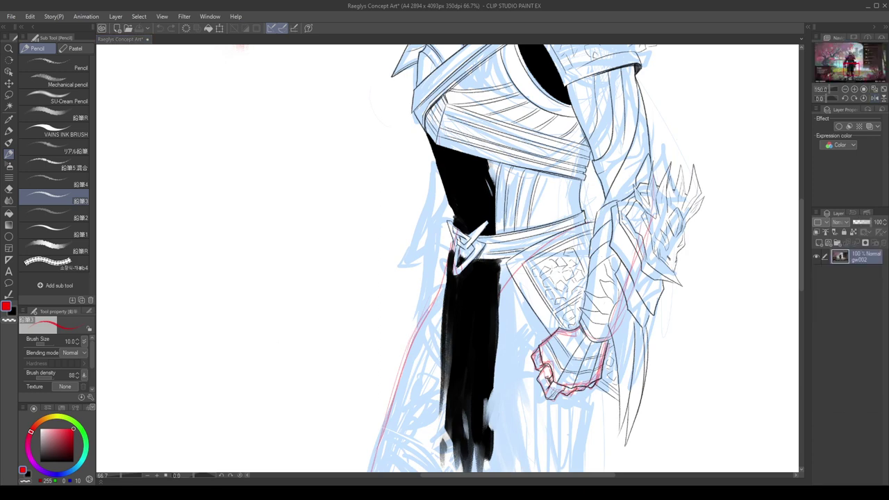
key("ctrl+Tab")
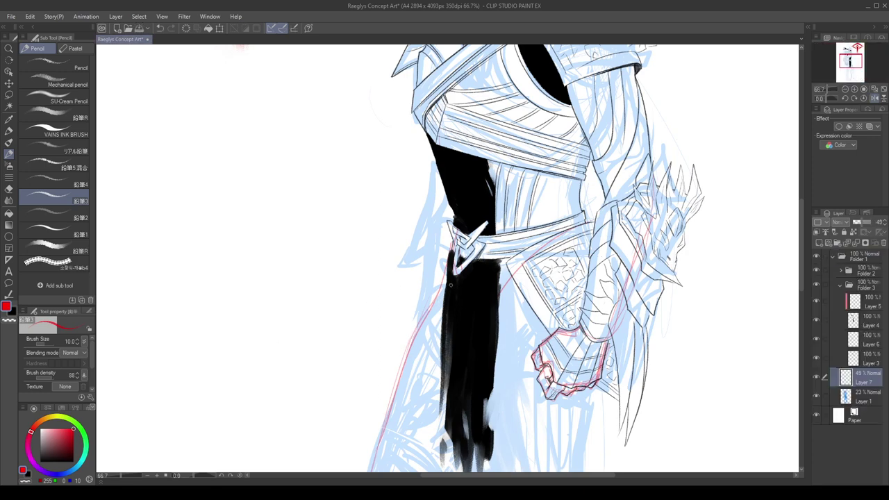
Sketch an angled red armour edge across the far thigh, running from its outer contour to the black cloth.
key("h")
key("ctrl+minus")
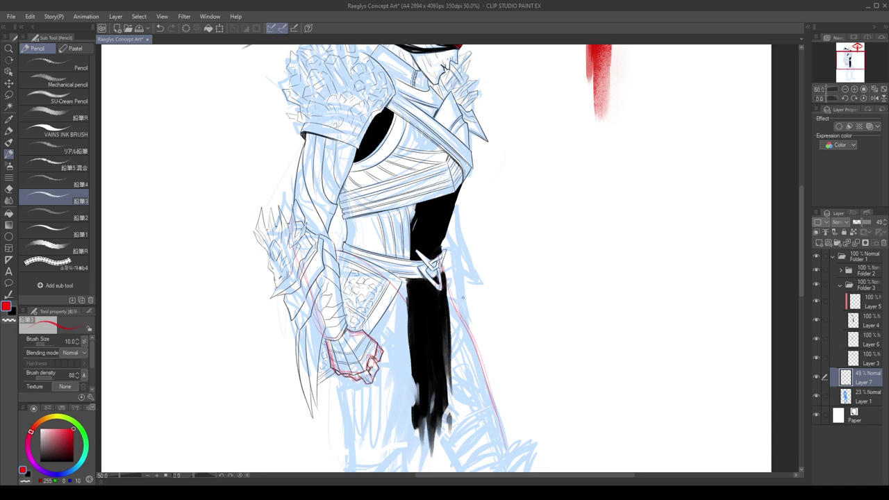
key("h")
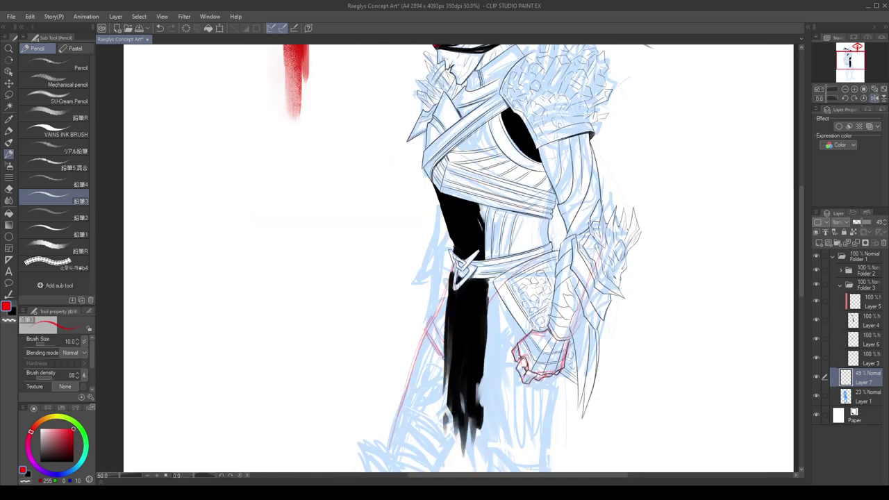
key("ctrl+minus")
key("h")
scroll(453, 251, "down", 1)
scroll(456, 340, "up", 2)
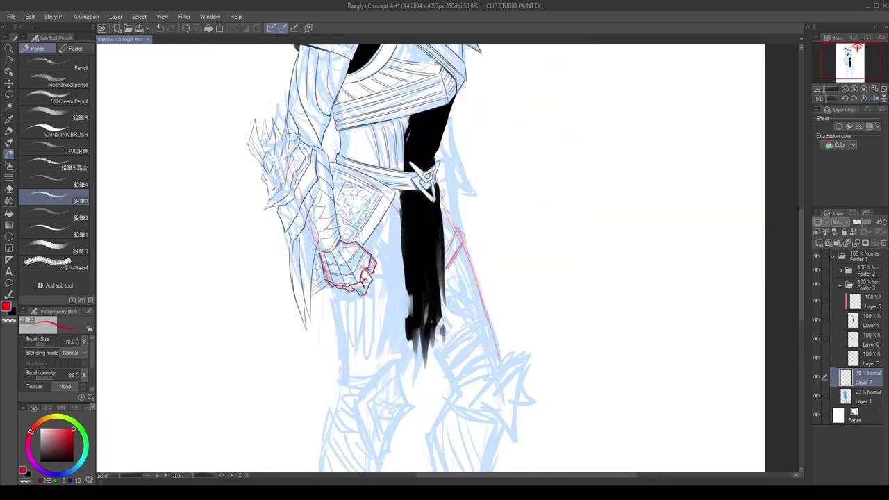
Sketch a curved red line across the far thigh above the knee, from the outer contour to the inner side.
left_click(465, 266)
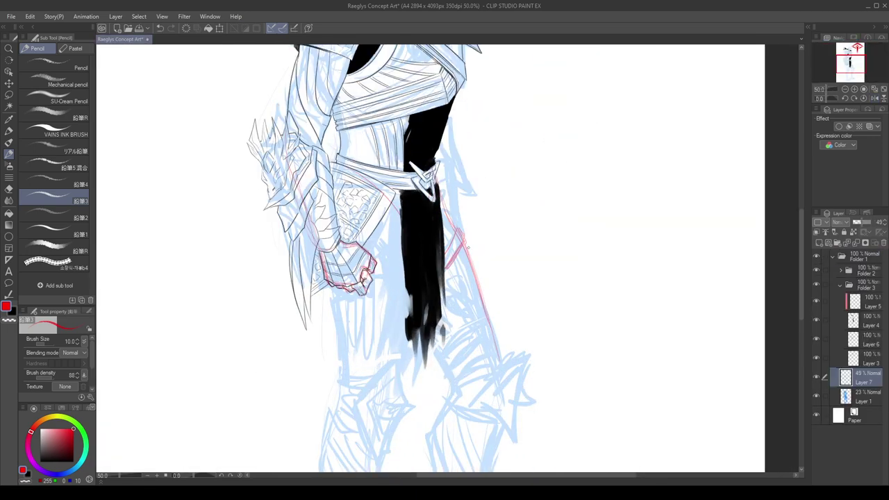
mouse_move(469, 250)
left_mouse_down()
mouse_move(498, 356)
mouse_move(442, 357)
left_mouse_up()
key("ctrl+z")
left_click(183, 332)
left_click(470, 314)
key("ctrl+z")
left_click_drag(488, 326, 440, 359)
key("ctrl+z")
key("h")
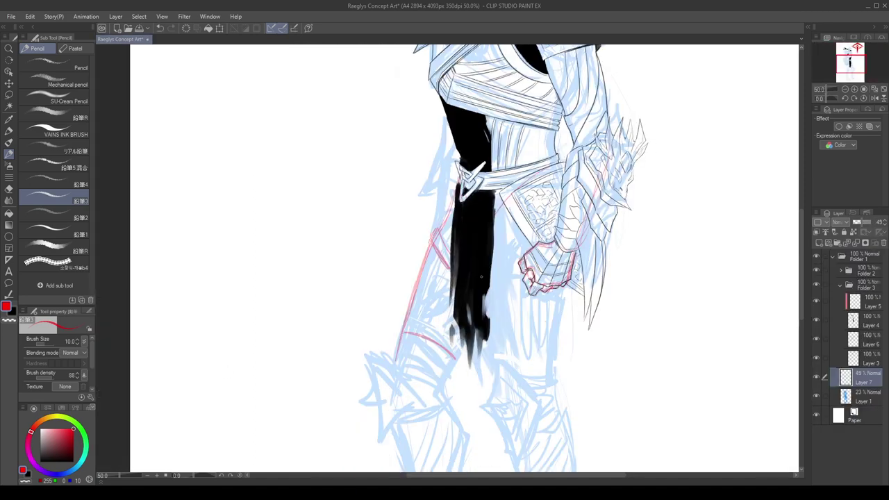
Add red guide lines across both legs just above the knees.
scroll(480, 277, "down", 1)
key("h")
scroll(465, 283, "down", 1)
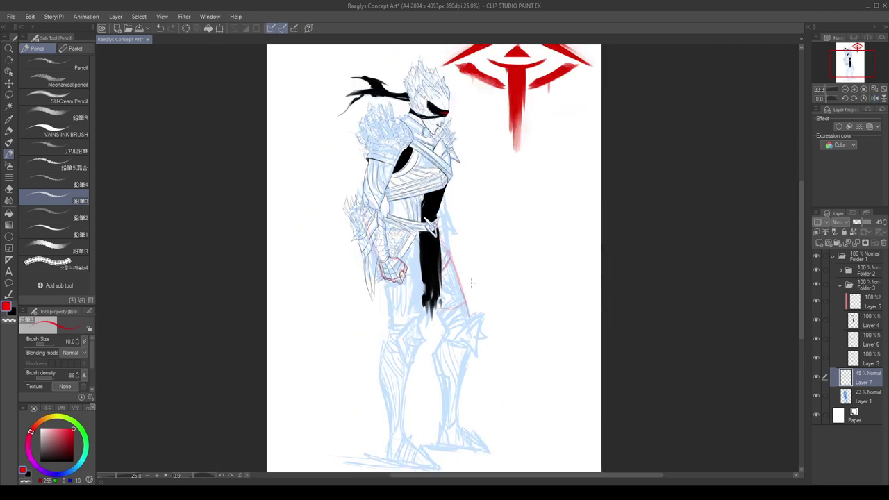
scroll(456, 284, "down", 1)
scroll(455, 285, "up", 2)
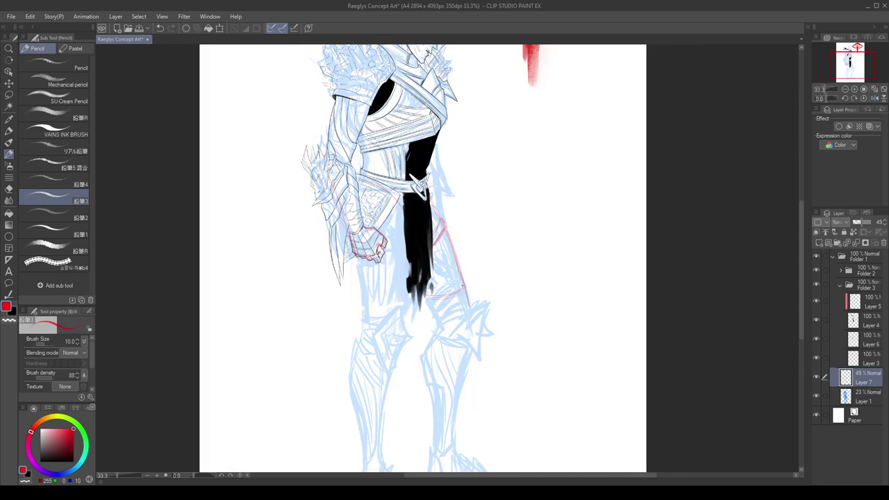
left_click_drag(430, 309, 464, 298)
key("h")
scroll(466, 240, "down", 1)
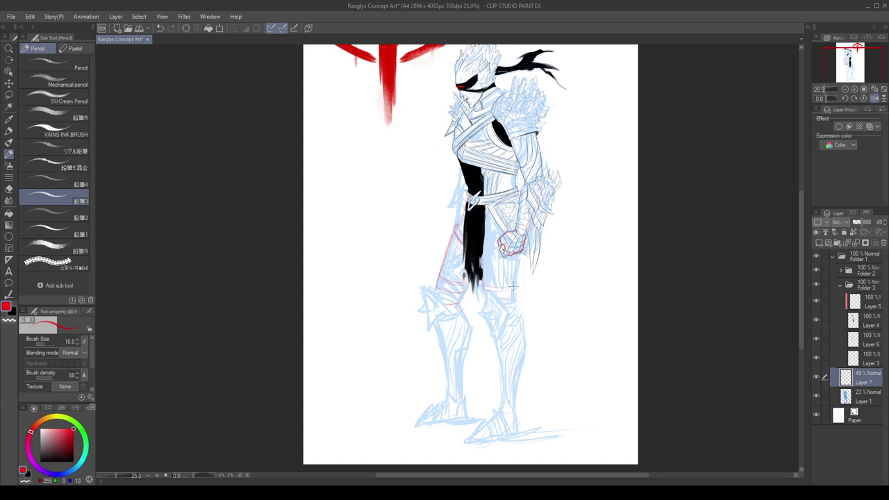
Erase the stray red line ends at the far thigh's inner side above the knee, and return to the pencil.
key("h")
scroll(515, 298, "down", 2)
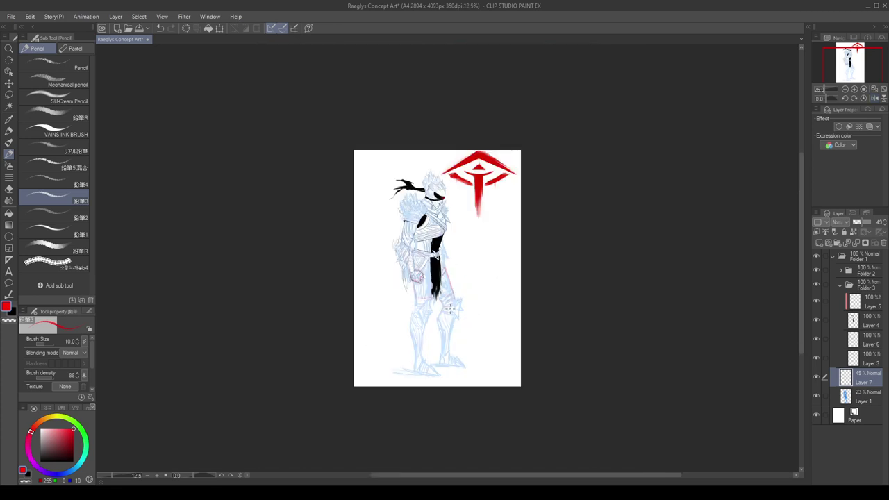
scroll(459, 330, "up", 4)
scroll(459, 330, "down", 2)
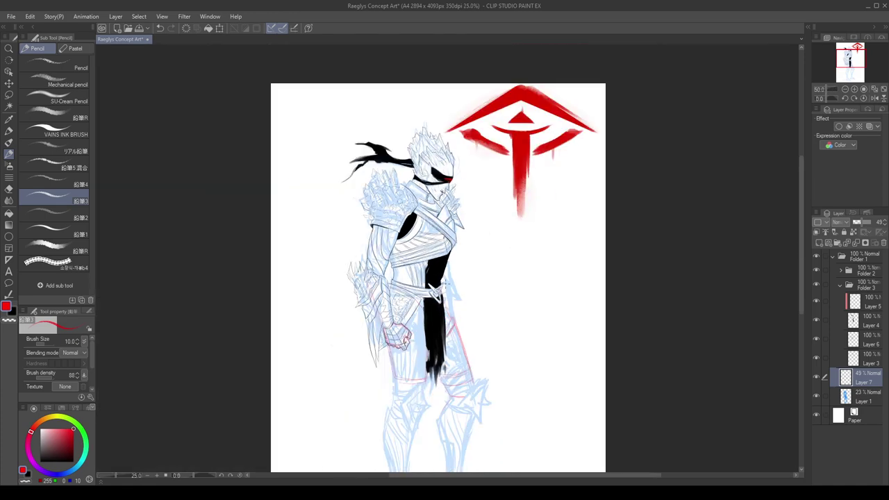
scroll(444, 347, "up", 1)
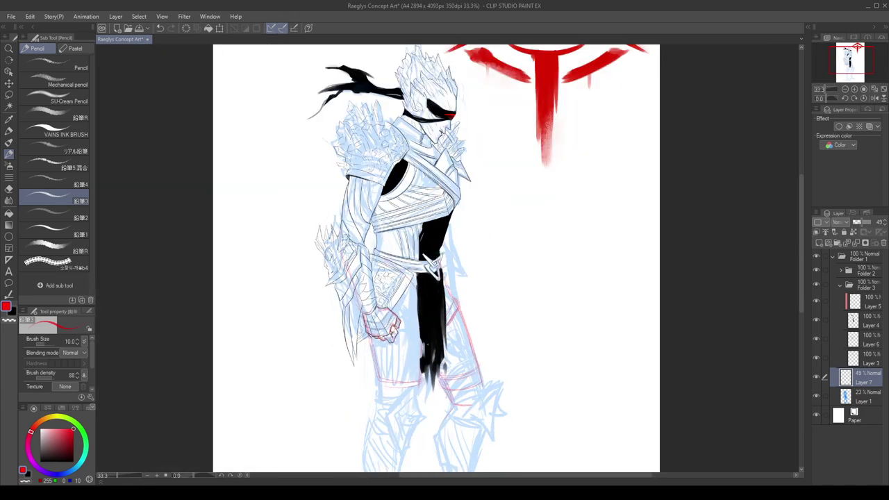
key("h")
key("e")
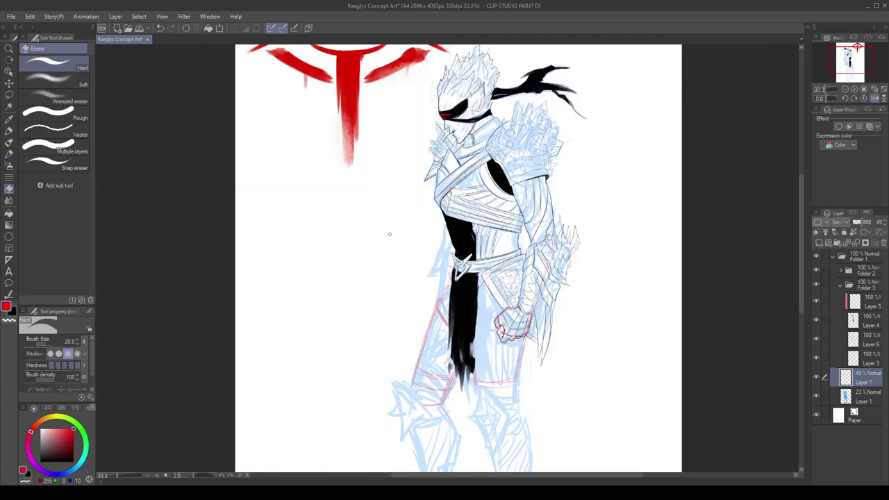
left_click_drag(458, 378, 441, 403)
left_click(10, 144)
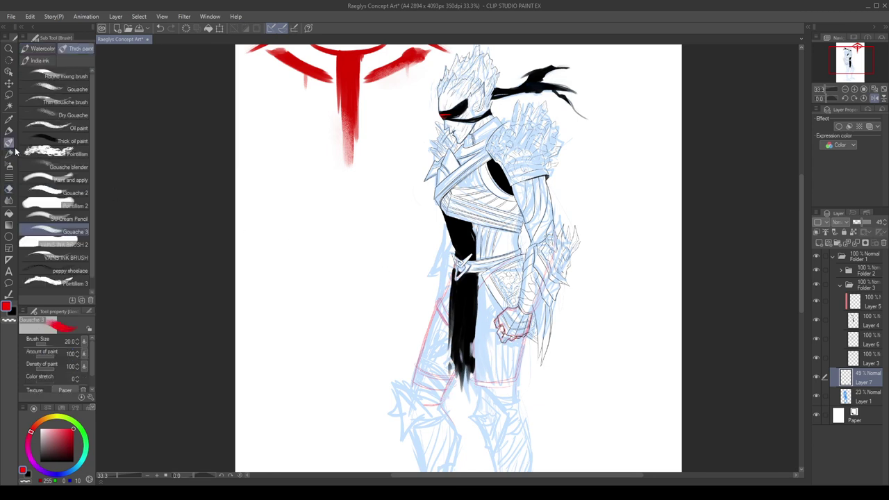
left_click(9, 153)
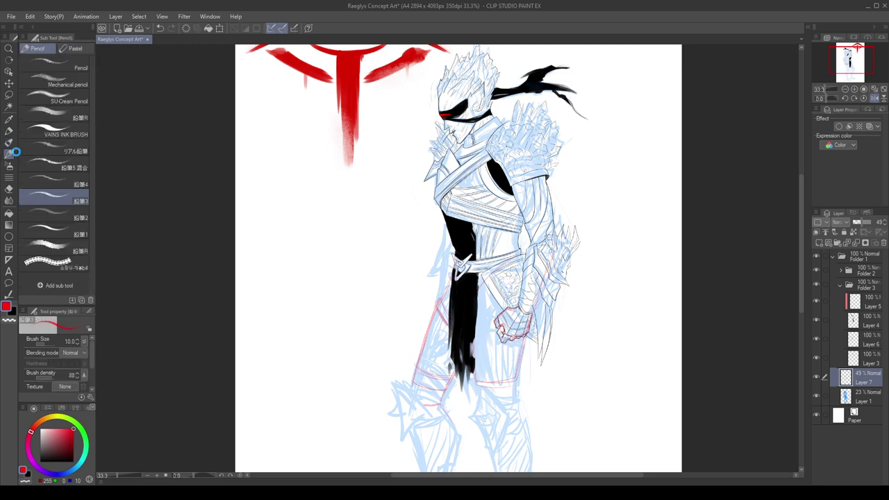
Save the drawing, and sketch a scalloped outer edge and rows of red scales over the far thigh armour.
key("ctrl+s")
left_click_drag(452, 270, 437, 304)
scroll(434, 319, "up", 1)
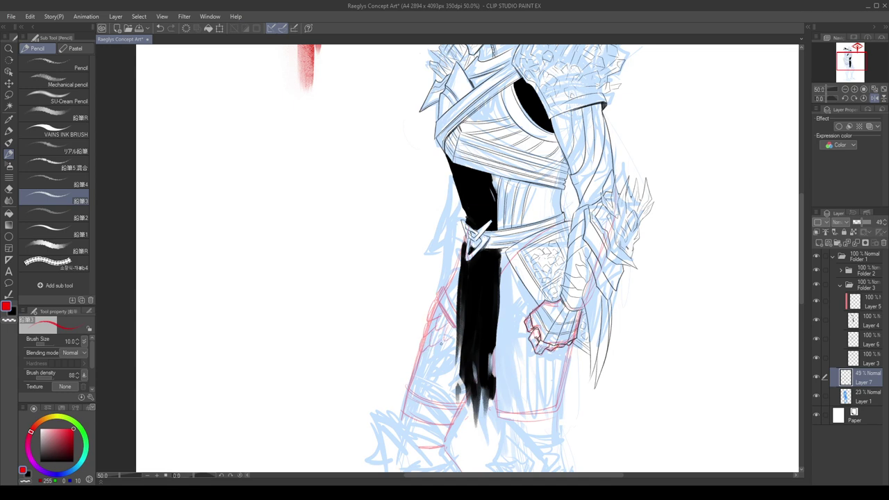
mouse_move(451, 343)
left_mouse_down()
mouse_move(428, 364)
mouse_move(421, 355)
left_mouse_up()
left_click_drag(418, 377, 461, 390)
key("ctrl+z")
key("ctrl+z")
key("ctrl+z")
key("h")
scroll(452, 257, "down", 2)
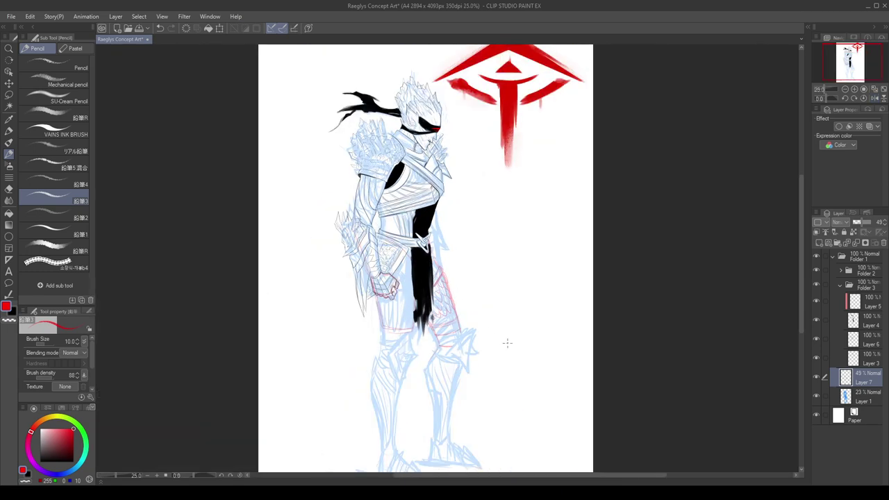
scroll(497, 340, "up", 1)
key("ctrl+plus")
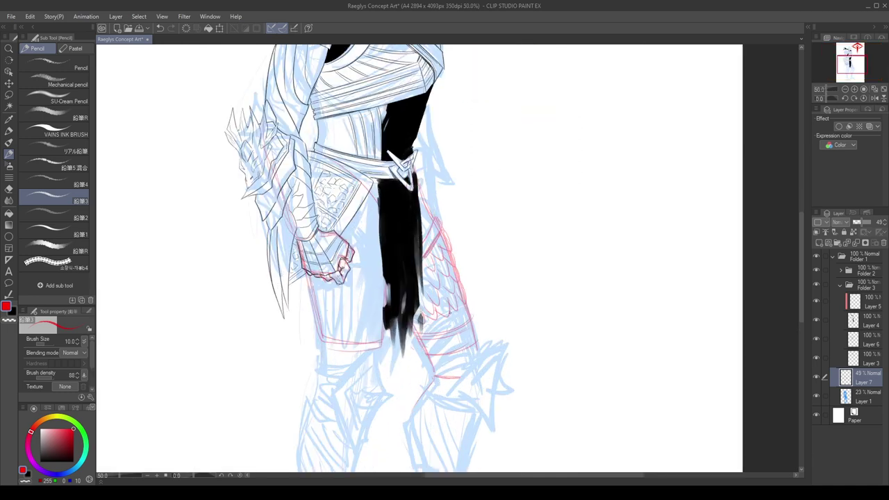
Rework the lowest red scales on the far thigh, just above the knee band.
key("ctrl+z")
mouse_move(450, 309)
left_mouse_down()
mouse_move(460, 318)
mouse_move(471, 307)
mouse_move(442, 328)
mouse_move(449, 320)
left_mouse_up()
key("ctrl+z")
key("h")
key("ctrl+z")
key("ctrl+z")
key("ctrl+z")
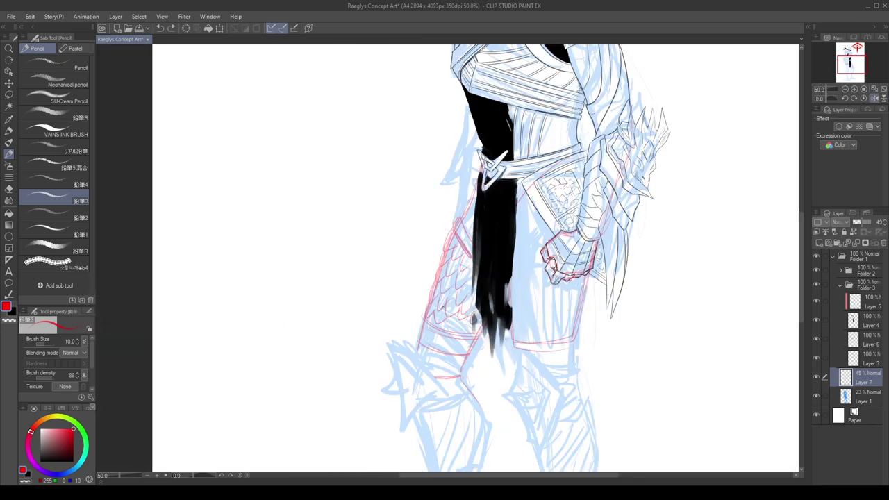
key("h")
scroll(384, 370, "down", 1)
key("ctrl+minus")
key("ctrl+minus")
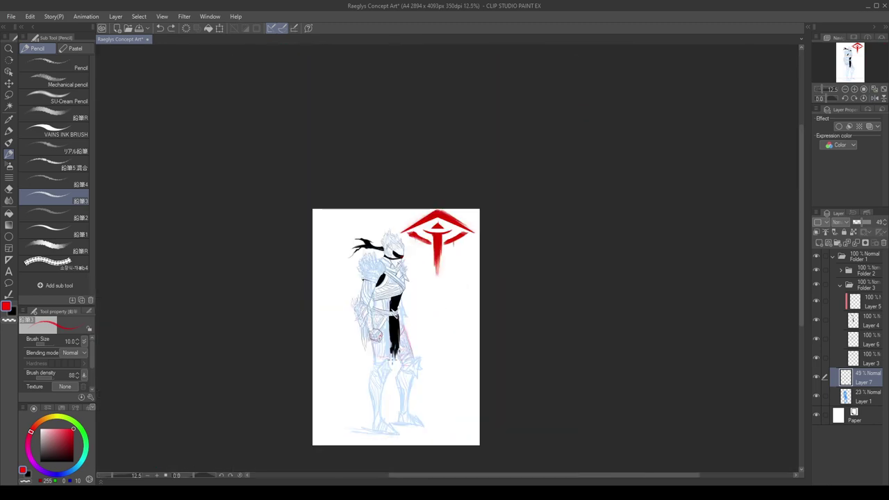
Sketch a slanted red armour edge across the near thigh, between the clenched fist and the black cloth.
scroll(373, 364, "up", 4)
left_click_drag(411, 225, 439, 248)
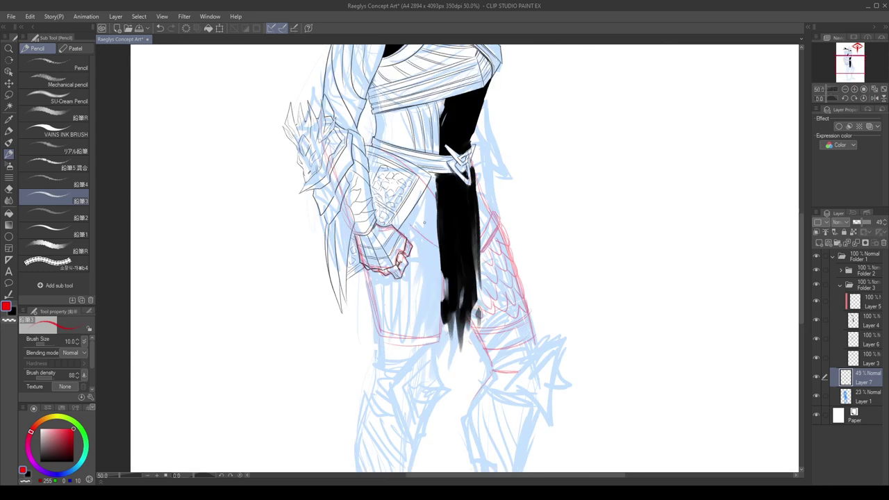
key("h")
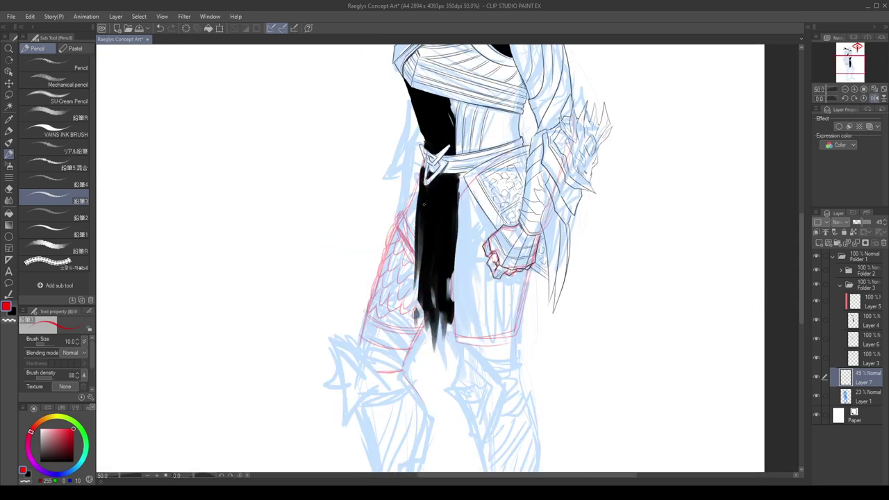
key("ctrl+minus")
key("ctrl+minus")
key("ctrl+plus")
key("ctrl+plus")
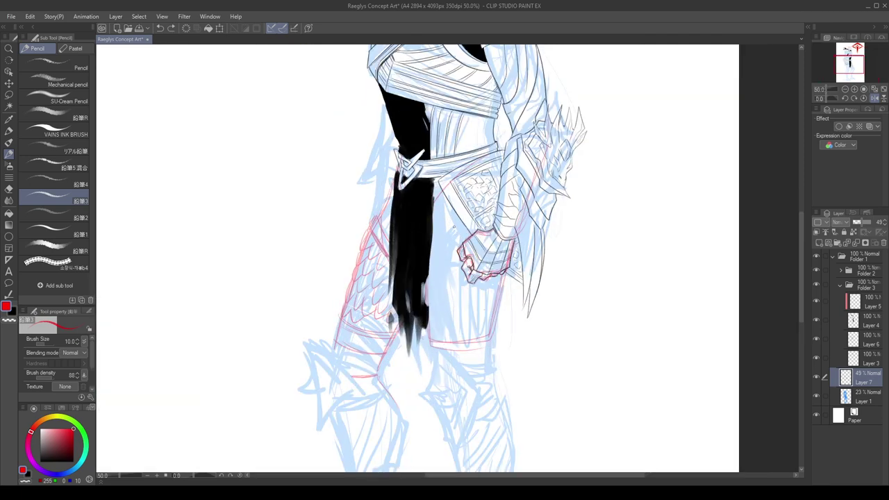
left_click_drag(455, 230, 463, 228)
Fill the near thigh armour with rows of red scales down to the band above the knee, and save the drawing.
mouse_move(431, 270)
left_mouse_down()
mouse_move(462, 240)
mouse_move(439, 284)
mouse_move(439, 269)
left_mouse_up()
key("ctrl+z")
key("ctrl+z")
key("ctrl+z")
left_click_drag(439, 278, 459, 258)
left_click_drag(488, 297, 492, 277)
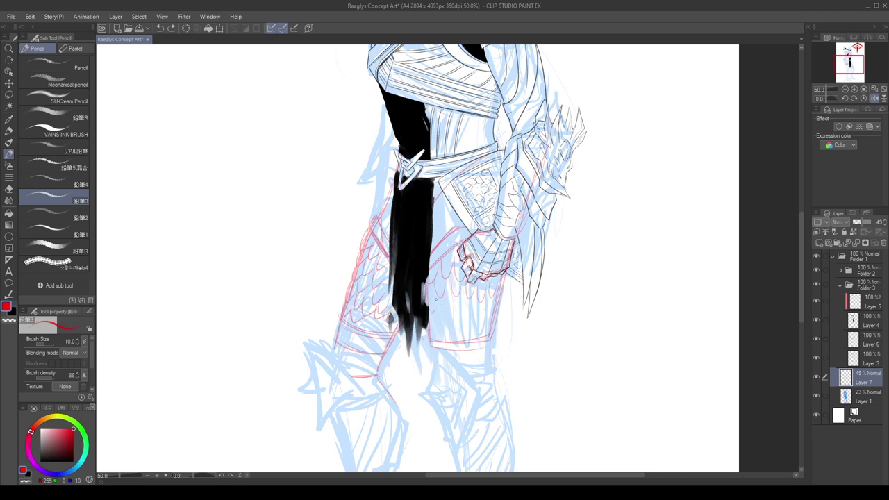
mouse_move(436, 298)
left_mouse_down()
mouse_move(484, 306)
mouse_move(459, 320)
mouse_move(495, 304)
mouse_move(480, 330)
mouse_move(453, 335)
left_mouse_up()
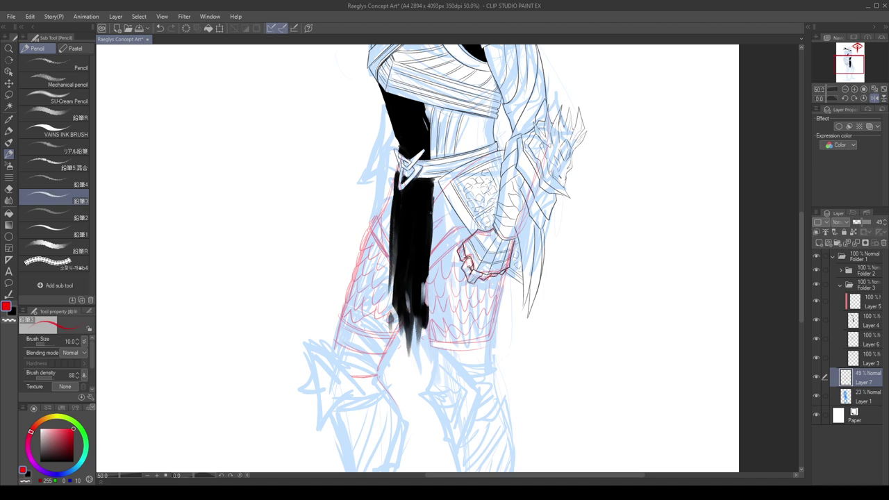
scroll(436, 373, "down", 5)
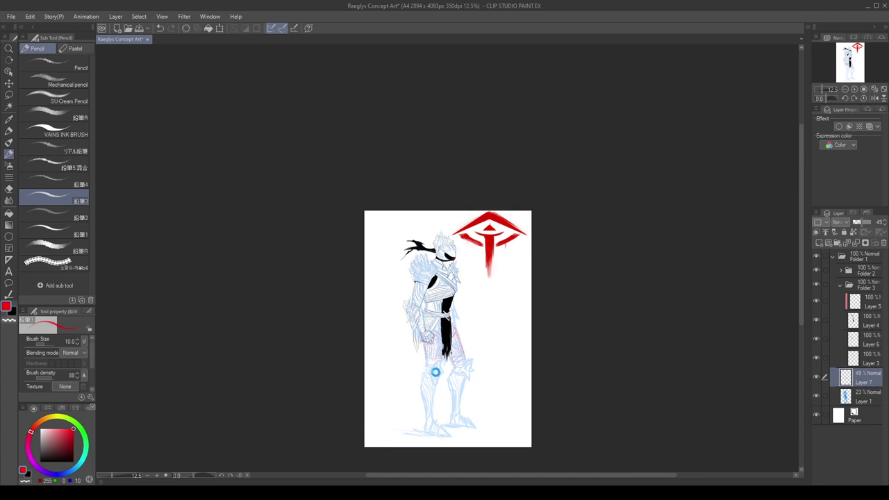
key("ctrl+s")
Toggle the blue sketch on Layer 1 off and on, select Layer 6, and set the drawing colour to black.
scroll(422, 276, "up", 2)
scroll(427, 275, "up", 1)
scroll(428, 158, "down", 3)
scroll(476, 328, "up", 3)
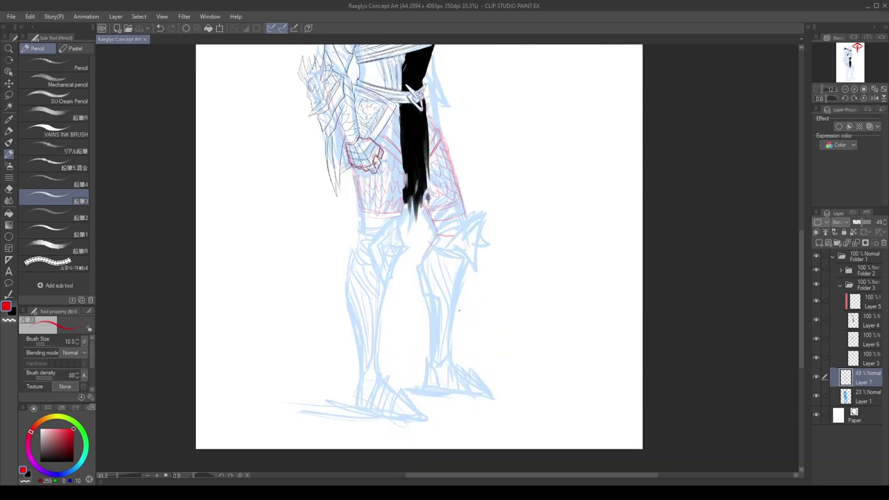
left_click(839, 396)
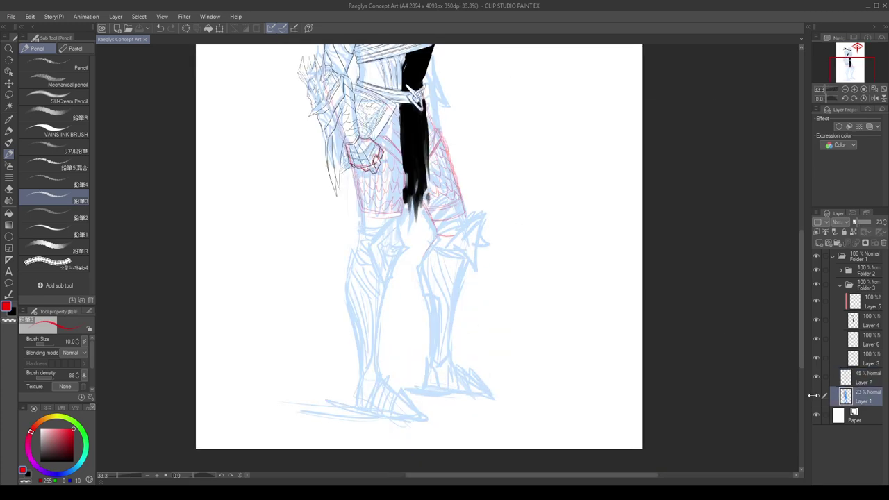
left_click(817, 396)
left_click(817, 396)
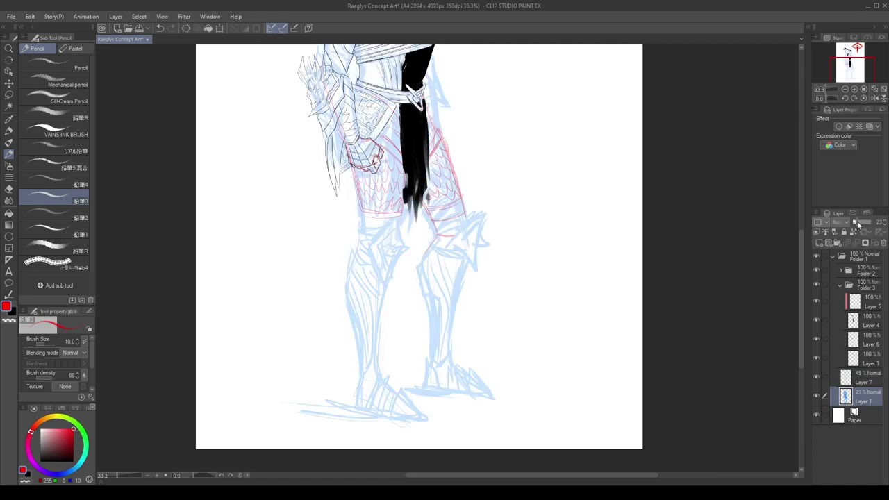
left_click(869, 340)
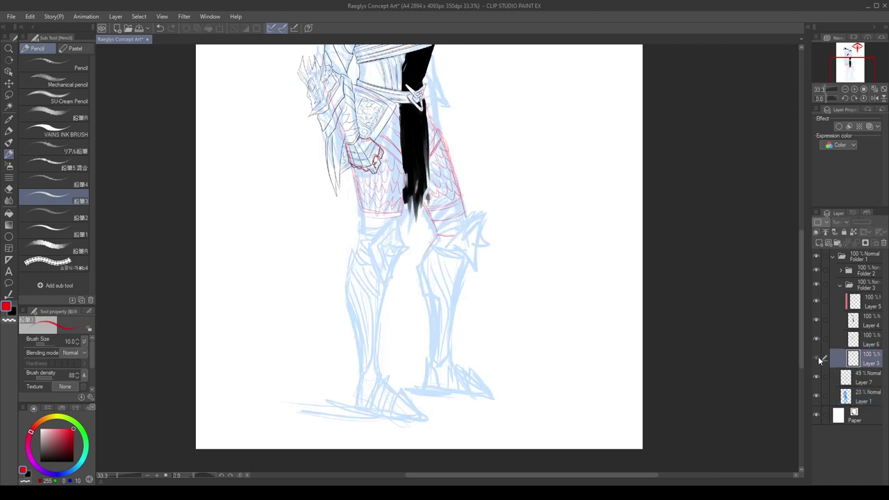
left_click(39, 461)
Draw short black fabric folds on the near upper thigh, between the hip armour and the black cloth.
scroll(413, 291, "down", 1)
scroll(383, 145, "up", 3)
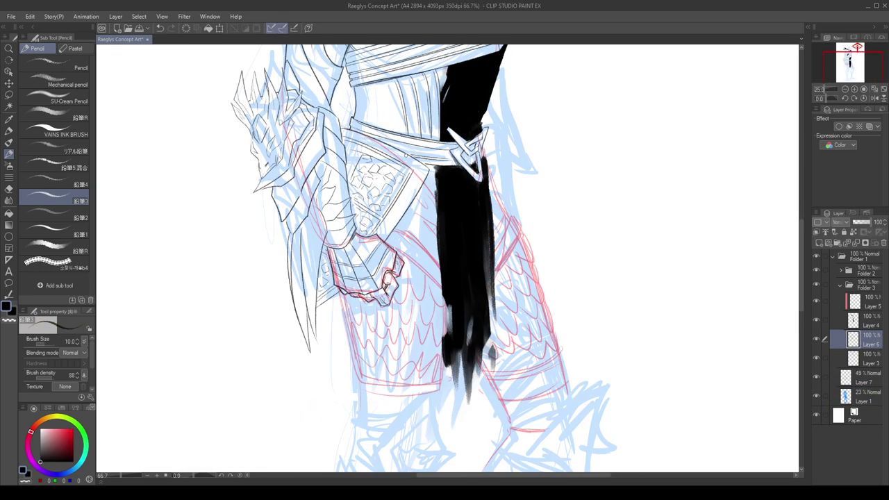
key("h")
mouse_move(485, 215)
left_mouse_down()
mouse_move(460, 232)
mouse_move(471, 210)
left_mouse_up()
key("ctrl+z")
key("ctrl+z")
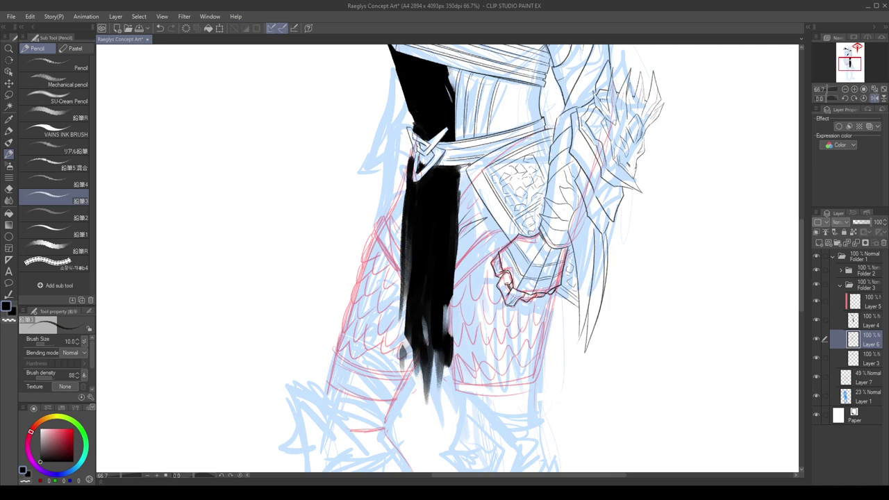
Line the far hip's outer contour and fabric folds in black, from below the belt buckle to the thigh armour.
left_click_drag(408, 169, 386, 216)
key("ctrl+z")
key("ctrl+z")
left_click_drag(407, 169, 385, 218)
key("ctrl+z")
key("ctrl+z")
left_click_drag(392, 207, 402, 198)
key("ctrl+z")
key("ctrl+z")
key("ctrl+z")
key("h")
scroll(418, 331, "down", 1)
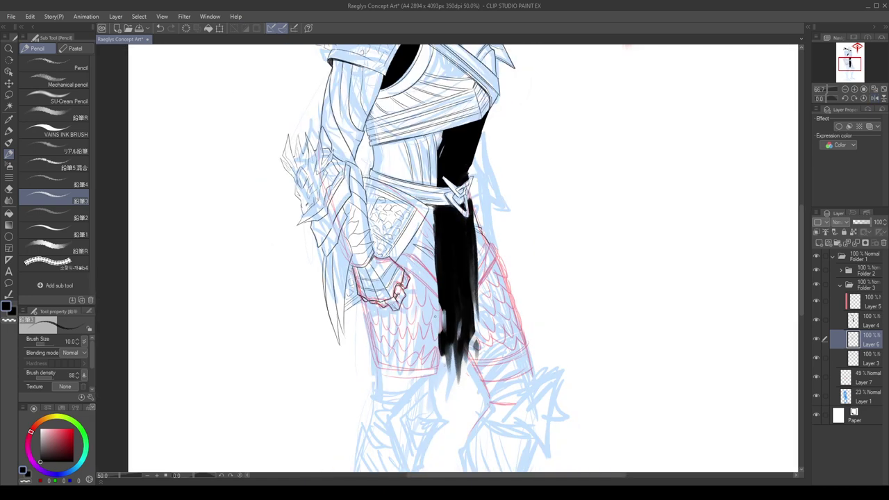
scroll(479, 243, "up", 1)
key("ctrl+minus")
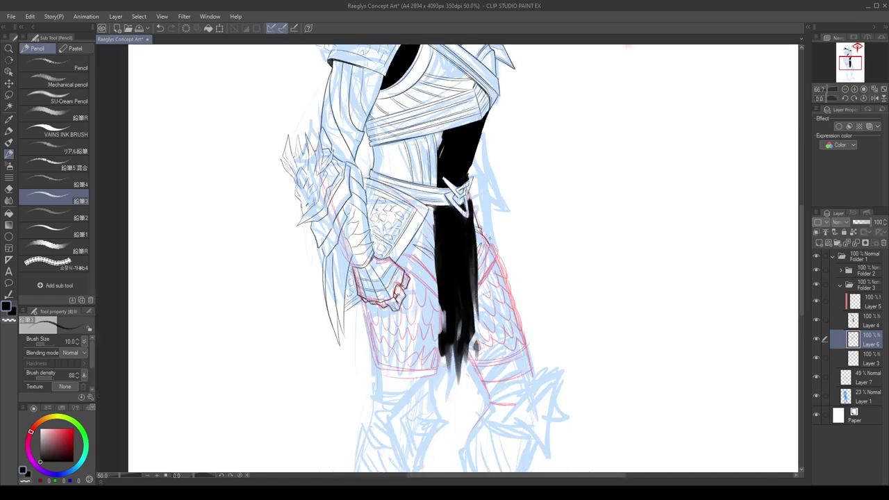
key("h")
scroll(487, 222, "down", 4)
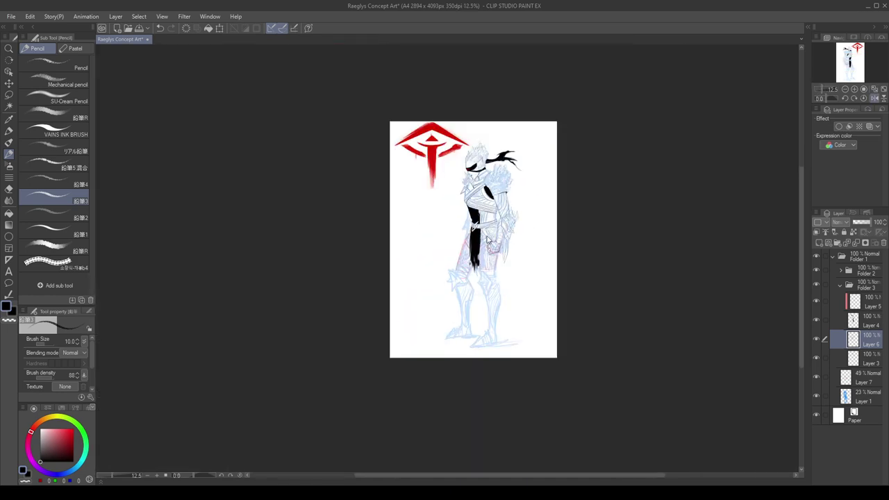
scroll(473, 222, "up", 4)
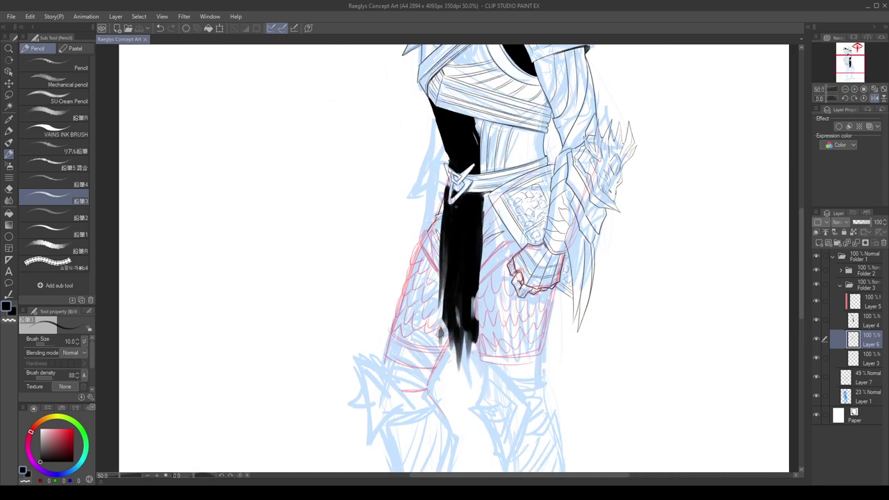
Hide the blue sketch on Layer 1, and check the line art in both mirrored and normal views.
left_click(817, 395)
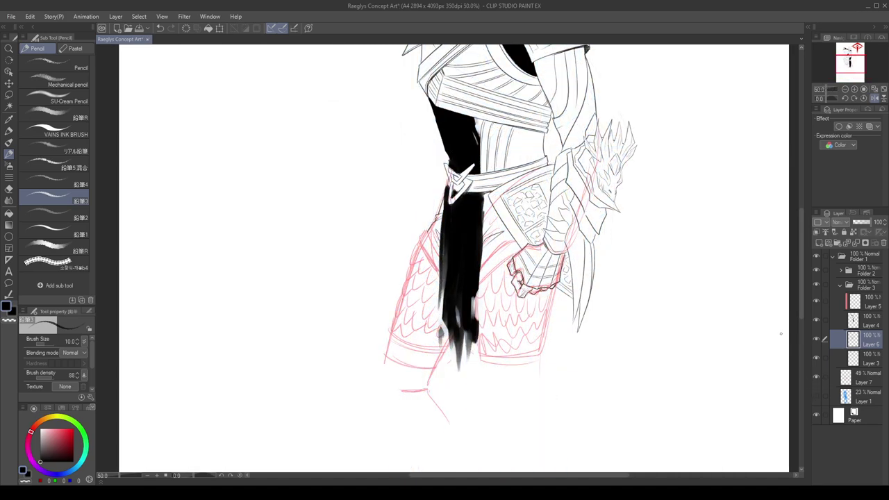
left_click(874, 98)
scroll(425, 336, "down", 2)
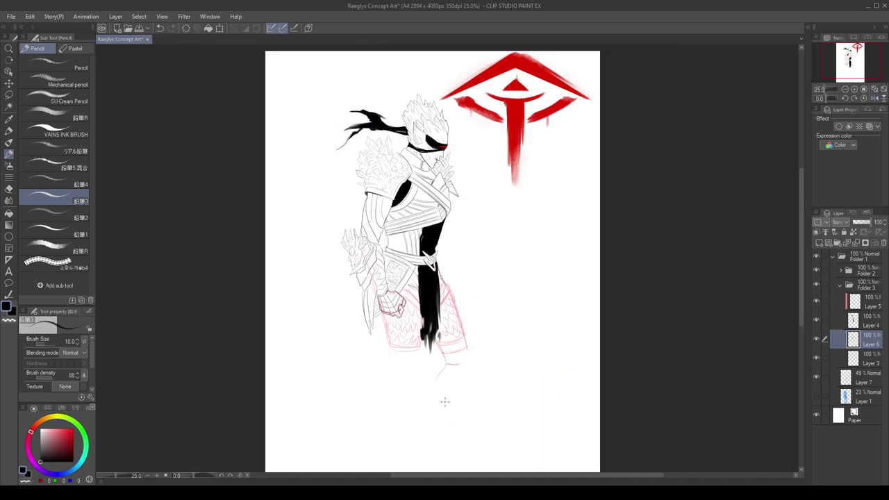
key("h")
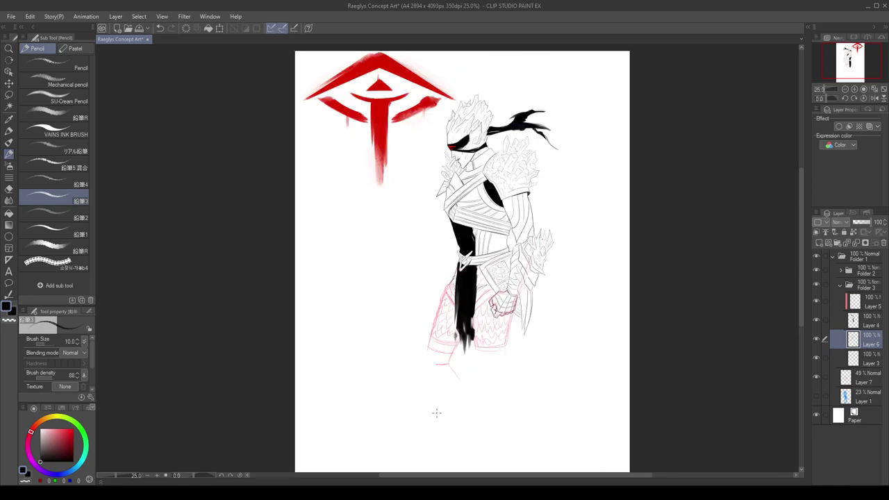
scroll(434, 415, "down", 2)
scroll(498, 298, "up", 3)
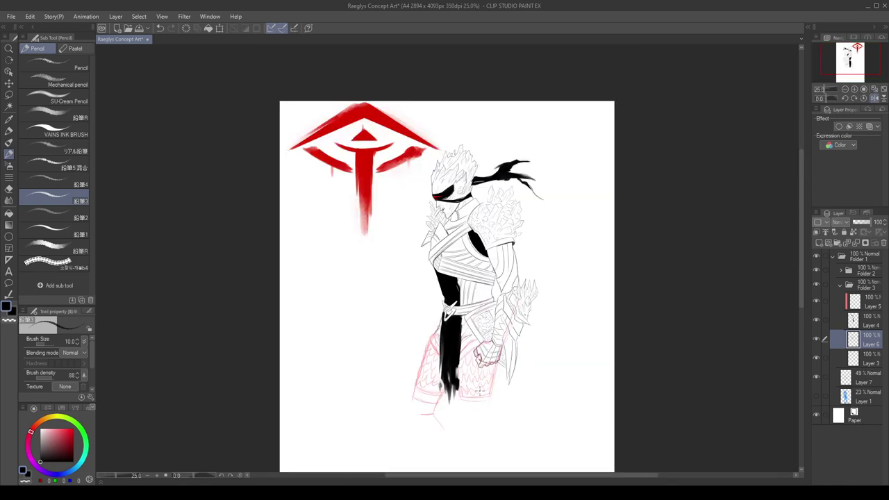
Line the near thigh armour's slanted upper edge in black, from the fist to the black cloth.
scroll(453, 401, "up", 3)
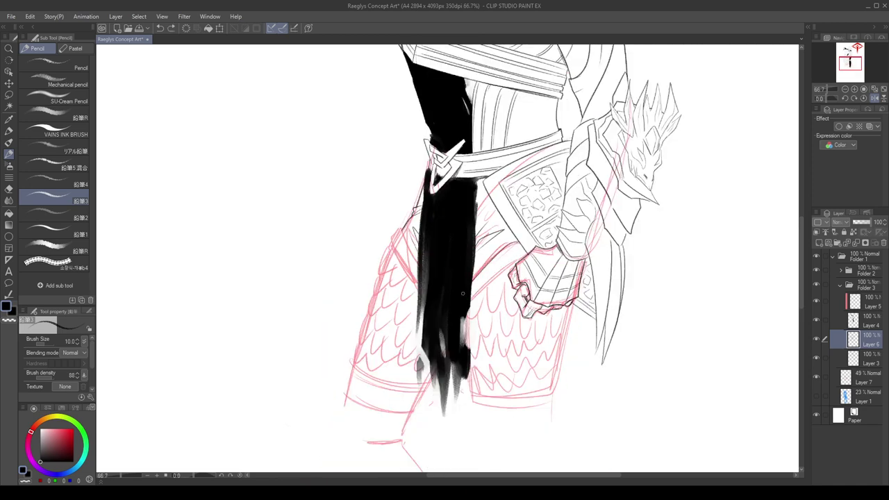
left_click_drag(494, 275, 471, 297)
left_click_drag(520, 243, 473, 281)
key("ctrl+z")
left_click_drag(518, 245, 473, 284)
key("ctrl+z")
Line the far thigh armour's slanted upper band in black, from the outer contour to the black cloth.
key("h")
scroll(474, 280, "down", 2)
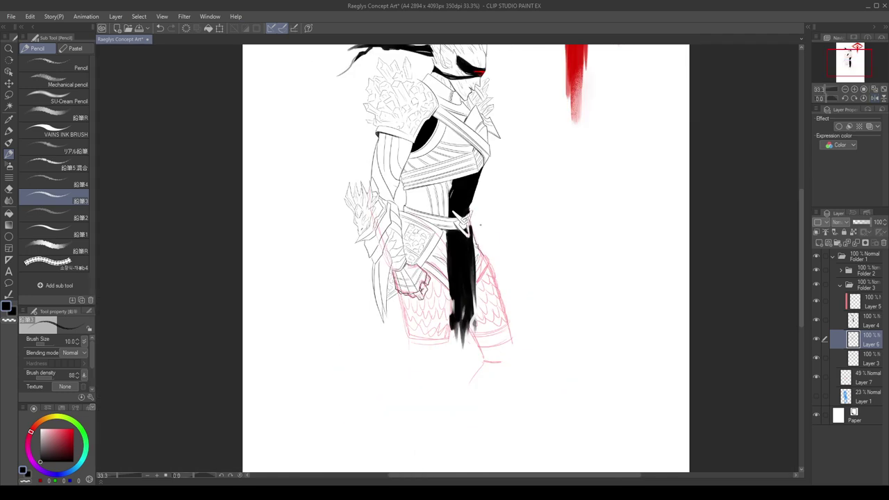
key("ctrl+plus")
key("ctrl+plus")
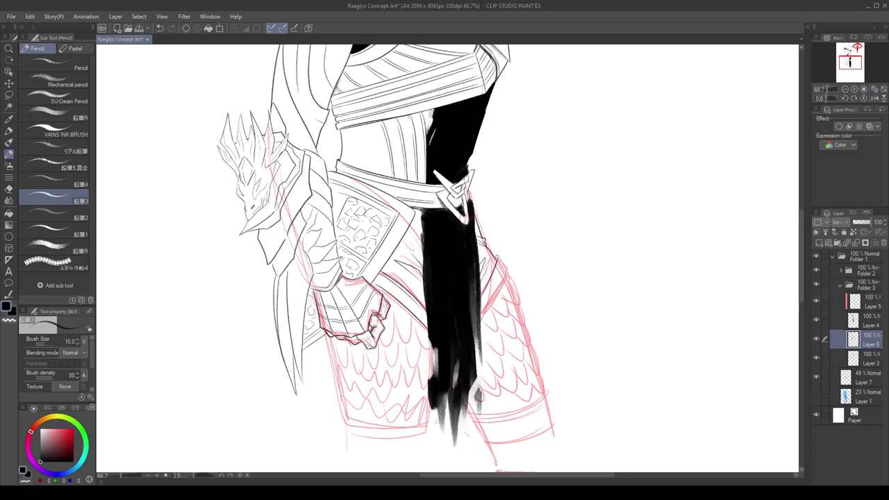
key("ctrl+z")
mouse_move(505, 317)
left_mouse_down()
mouse_move(499, 270)
mouse_move(480, 296)
left_mouse_up()
left_click_drag(497, 268, 482, 300)
key("ctrl+z")
left_click_drag(496, 267, 481, 299)
scroll(497, 256, "up", 3)
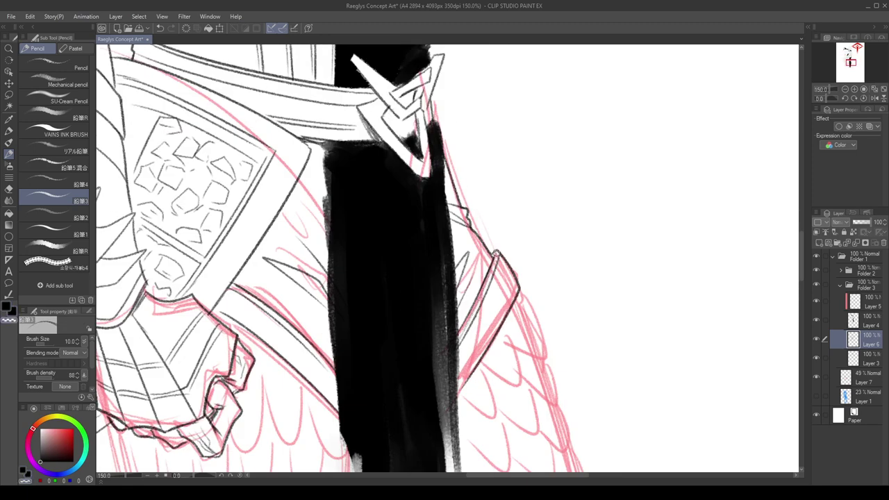
Check the line art in mirrored view, lower the red sketch on Layer 7 to 28% opacity, and make Layer 3 active.
scroll(498, 234, "down", 4)
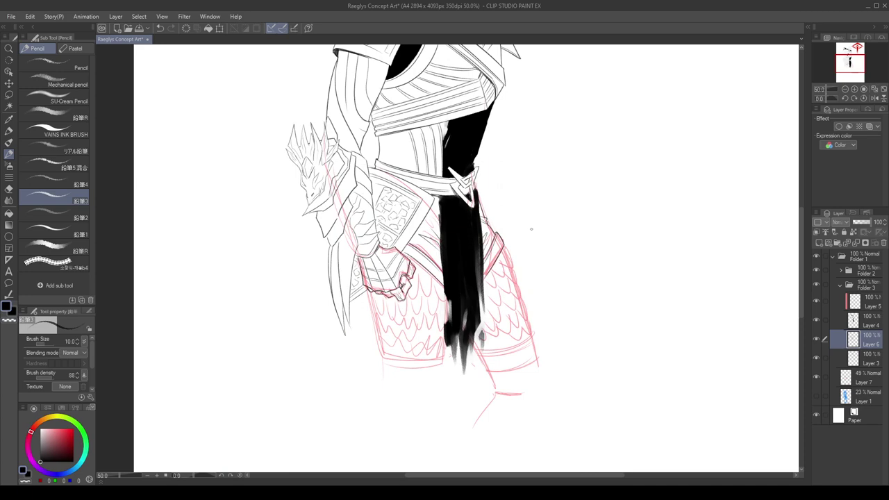
scroll(402, 247, "up", 4)
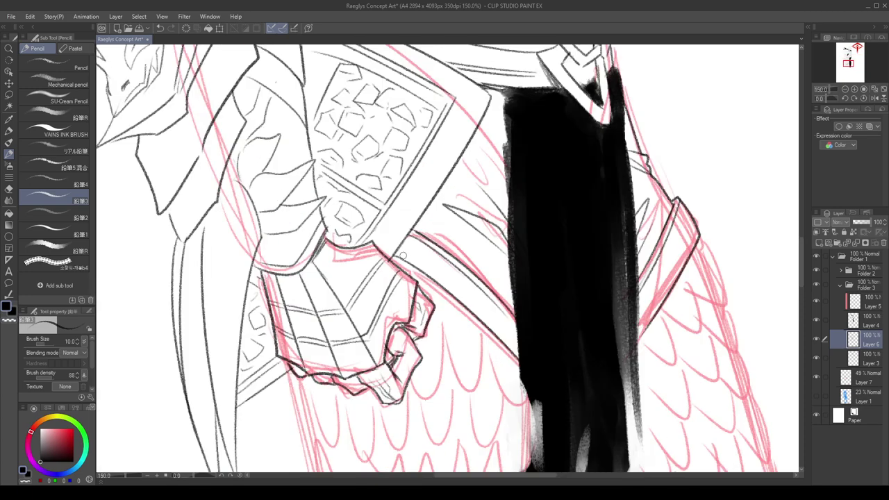
scroll(405, 258, "down", 4)
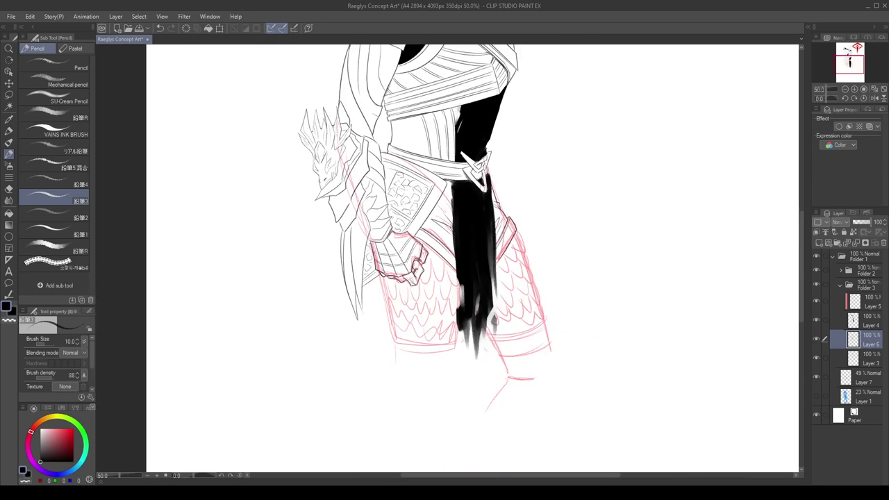
key("h")
left_click(857, 361)
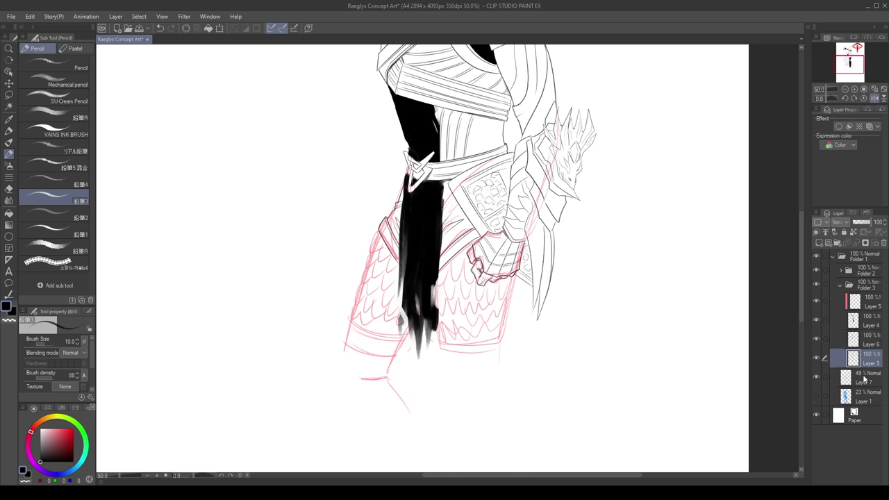
left_click(861, 372)
left_click(858, 223)
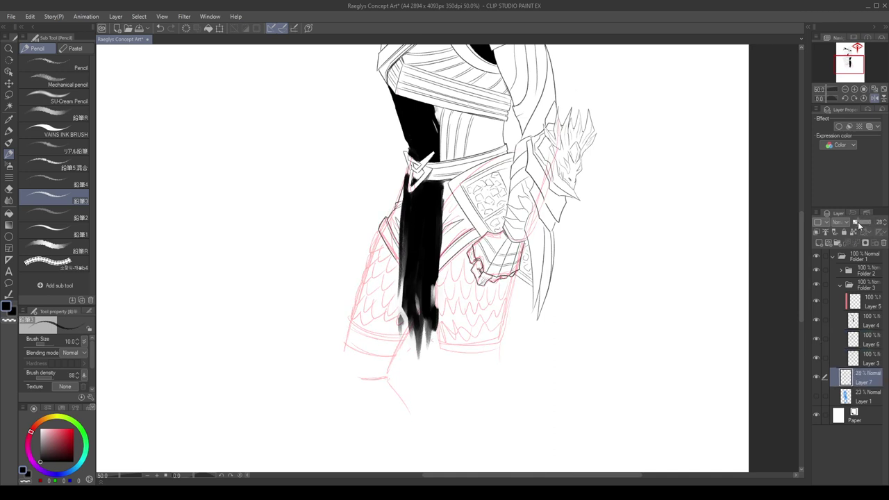
left_click(851, 356)
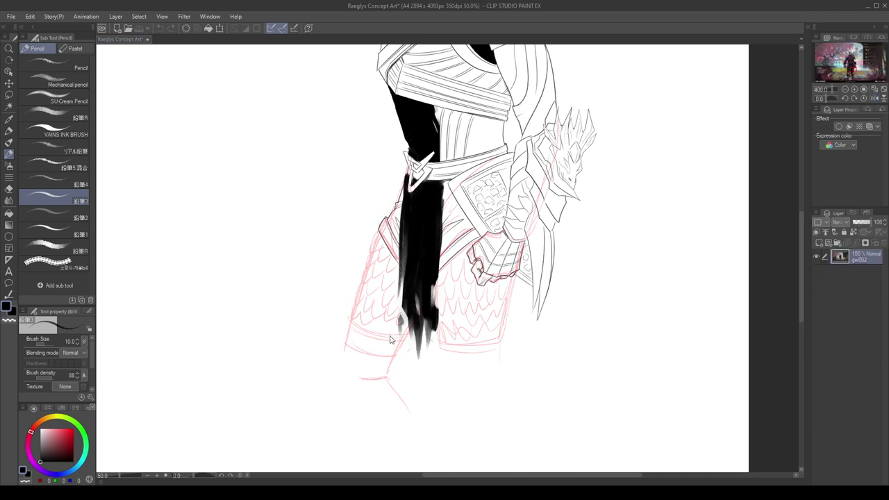
Line the far thigh armour's outer contour in black on Layer 3, from the slanted upper band down to the scaled section's lower edge.
key("h")
scroll(526, 233, "up", 1)
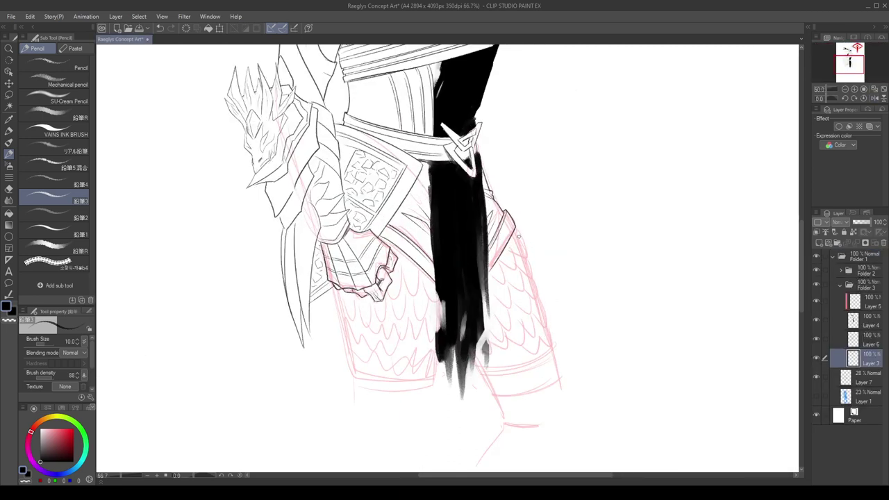
left_click_drag(526, 259, 535, 290)
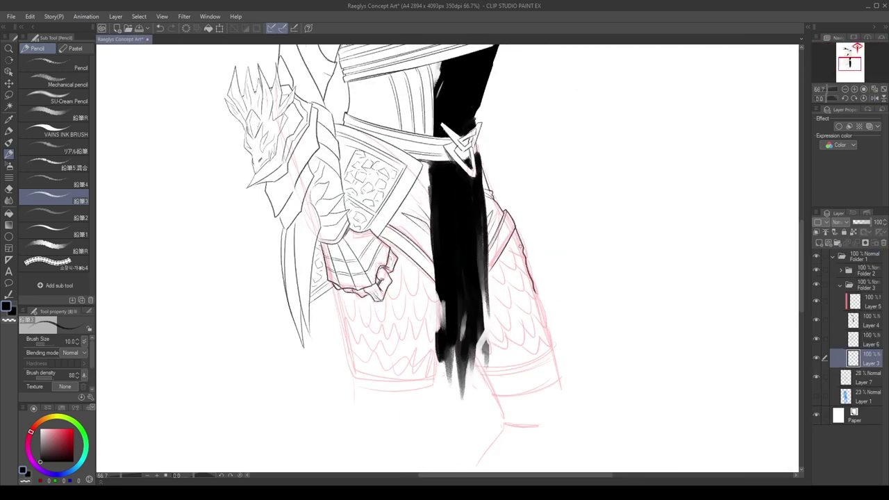
key("ctrl+z")
left_click_drag(514, 228, 547, 321)
key("ctrl+z")
key("ctrl+z")
key("h")
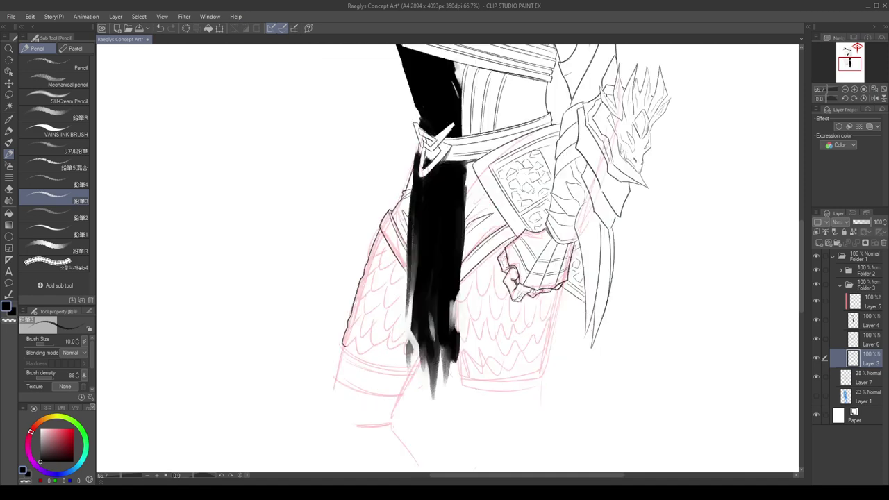
scroll(490, 274, "down", 3)
scroll(474, 297, "up", 2)
scroll(471, 301, "up", 1)
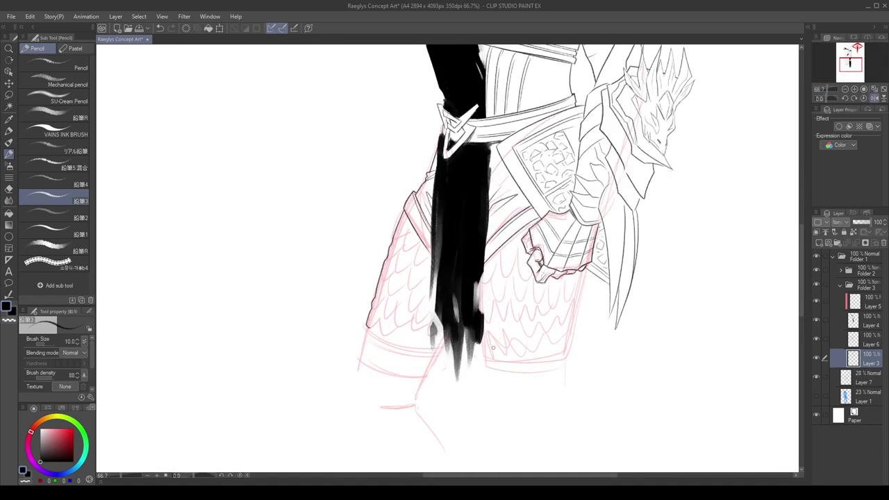
key("ctrl+z")
mouse_move(481, 343)
left_mouse_down()
mouse_move(489, 356)
mouse_move(527, 359)
mouse_move(488, 359)
mouse_move(544, 360)
left_mouse_up()
key("ctrl+z")
key("ctrl+z")
Show the blue sketch on Layer 1, and line the far thigh armour's lower edge as a black zigzag.
left_click(817, 395)
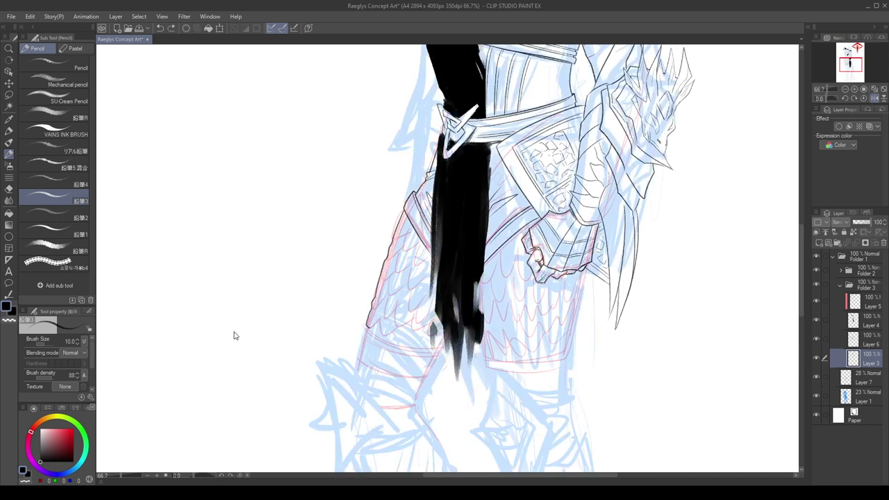
left_click(454, 272)
left_click_drag(367, 326, 405, 340)
key("ctrl+z")
key("ctrl+z")
key("ctrl+z")
left_click_drag(373, 323, 445, 351)
key("h")
scroll(439, 313, "down", 2)
key("h")
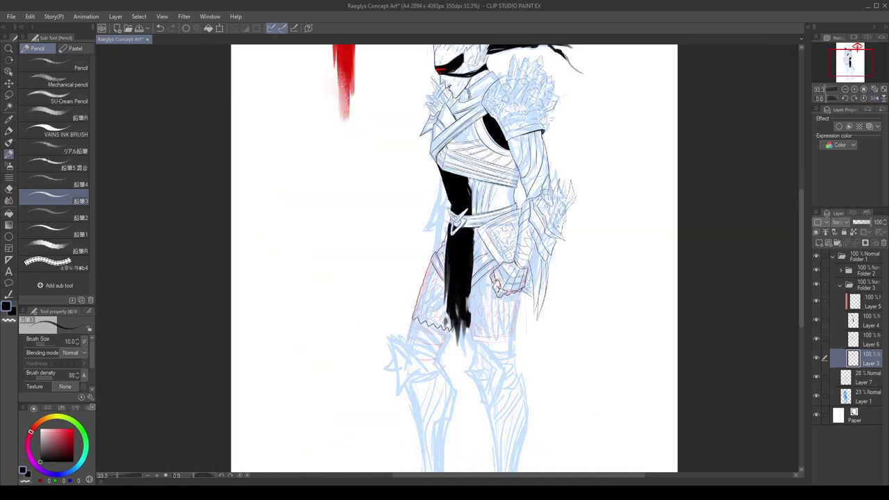
Line the near thigh armour's zigzag lower edge and its outer contour below the fist in black.
key("ctrl+plus")
key("ctrl+plus")
mouse_move(464, 333)
left_mouse_down()
mouse_move(482, 344)
mouse_move(548, 341)
mouse_move(554, 322)
left_mouse_up()
key("ctrl+z")
key("ctrl+z")
key("ctrl+z")
left_click_drag(565, 257, 551, 324)
key("ctrl+z")
key("ctrl+z")
scroll(460, 383, "down", 3)
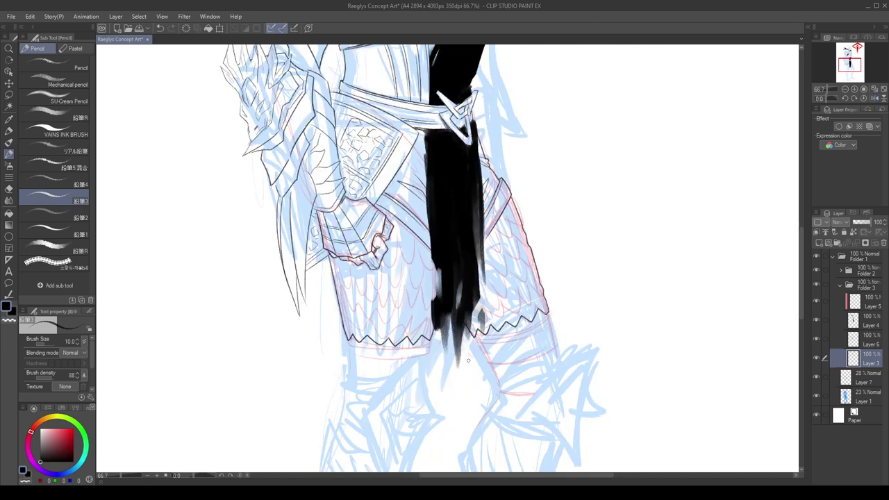
scroll(427, 364, "up", 3)
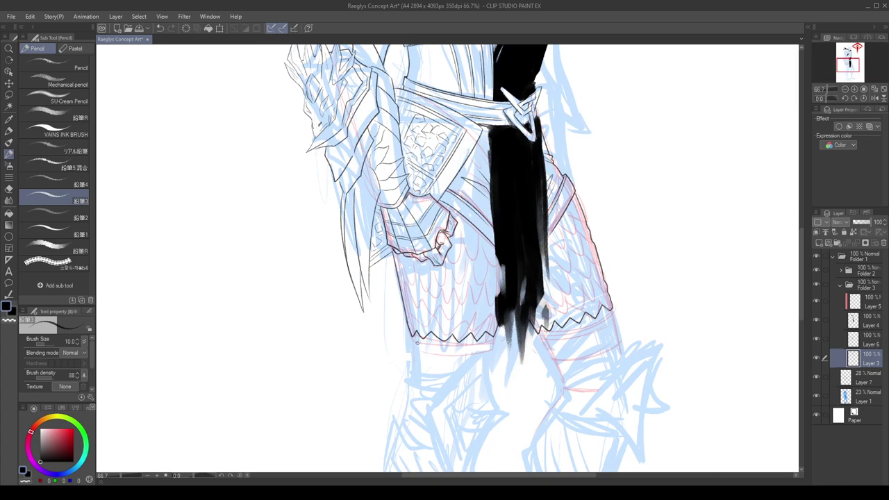
Line the outer end and curved lower edge of the band beneath the near thigh's zigzag hem in black.
key("ctrl+z")
left_click_drag(411, 354, 455, 364)
key("h")
scroll(477, 297, "down", 2)
scroll(438, 319, "up", 2)
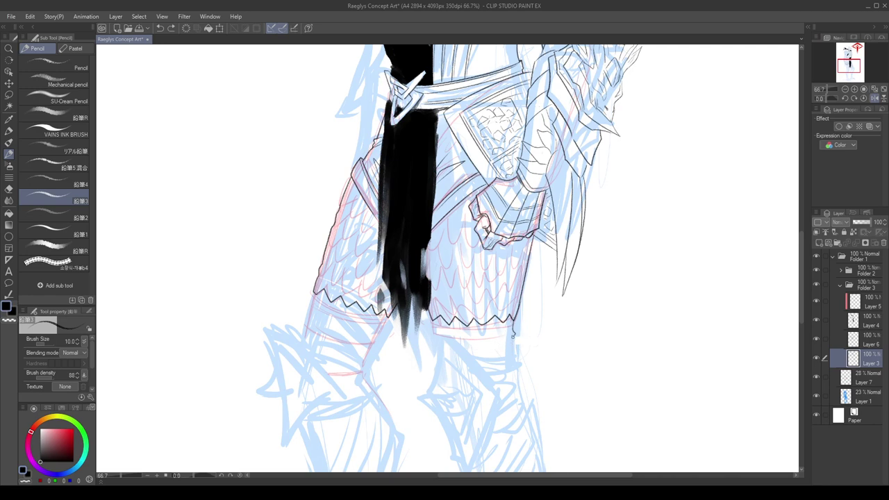
mouse_move(514, 324)
left_mouse_down()
mouse_move(517, 335)
mouse_move(464, 348)
left_mouse_up()
mouse_move(434, 320)
left_mouse_down()
mouse_move(438, 344)
mouse_move(456, 337)
left_mouse_up()
key("h")
key("ctrl+z")
key("ctrl+z")
scroll(460, 314, "down", 2)
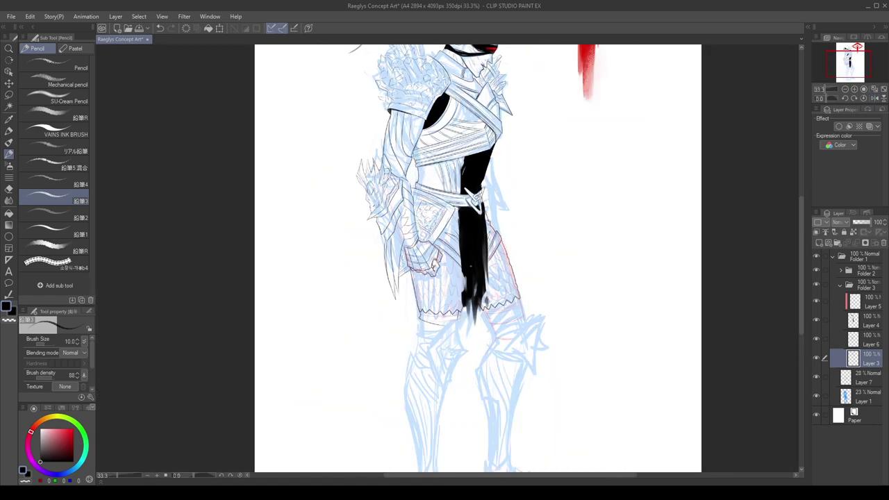
scroll(473, 260, "up", 2)
key("h")
Line the near thigh armour's inner contour beside the black cloth and the inner end of its lower band.
key("c")
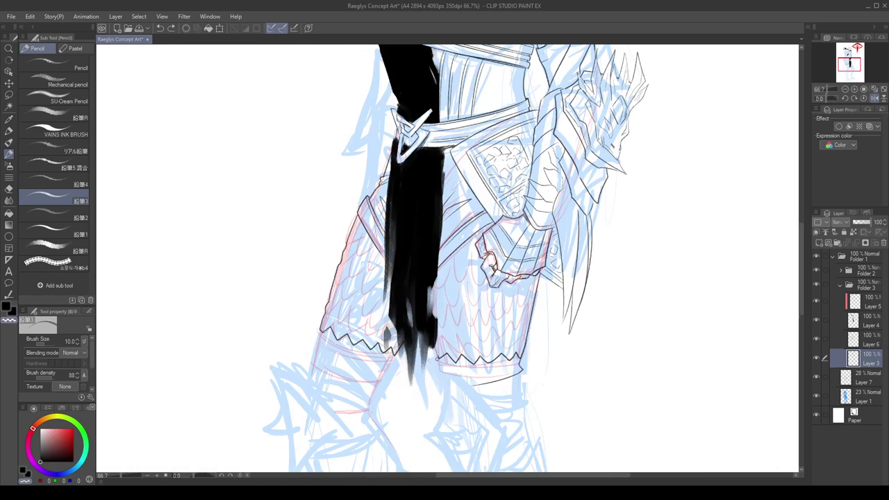
key("c")
mouse_move(437, 273)
left_mouse_down()
mouse_move(439, 361)
mouse_move(438, 348)
left_mouse_up()
key("ctrl+z")
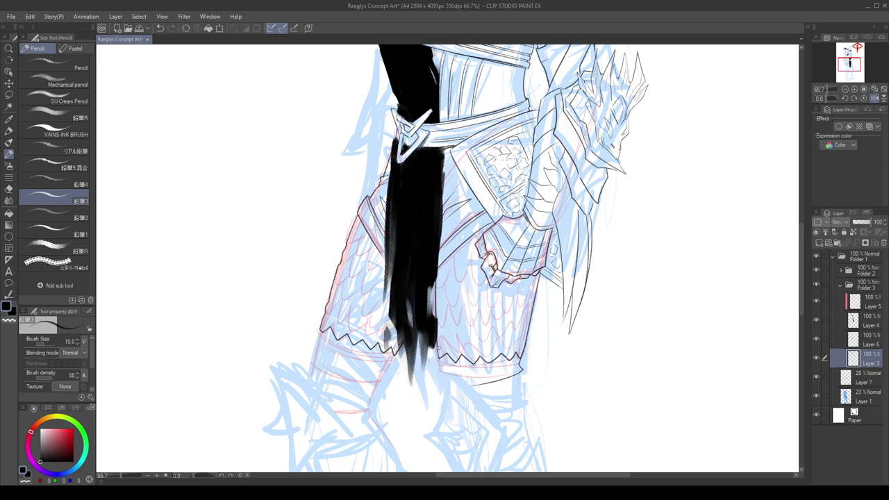
key("ctrl+0")
key("ctrl+alt+0")
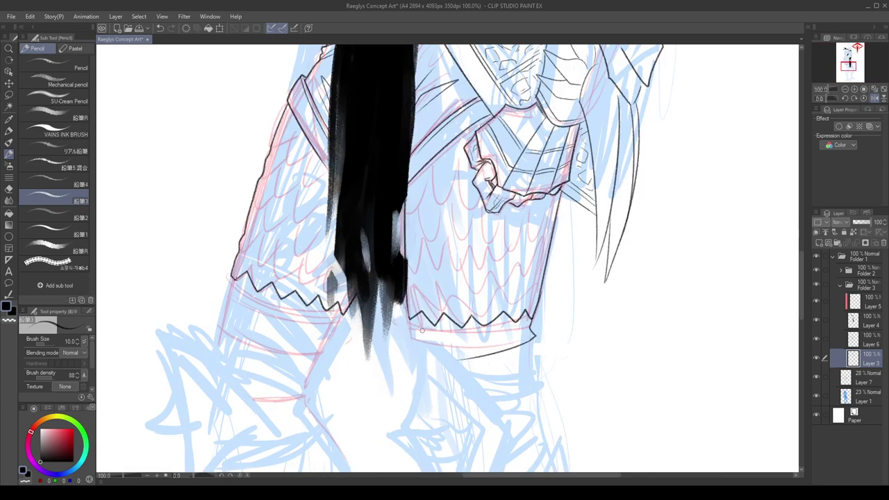
left_click_drag(411, 324, 420, 357)
key("h")
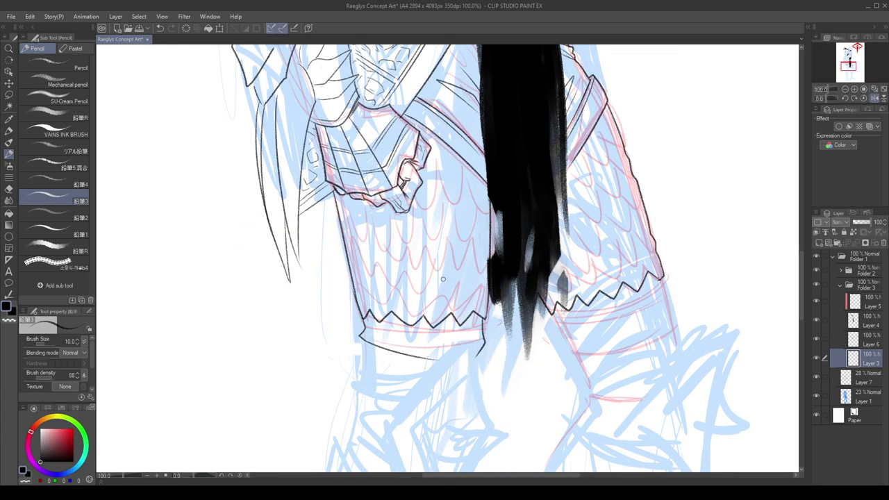
Line the inner and outer ends of the band beneath the far thigh's zigzag hem in black.
scroll(448, 278, "down", 3)
scroll(531, 300, "up", 3)
left_click_drag(521, 248, 534, 299)
key("ctrl+z")
left_click_drag(521, 247, 534, 297)
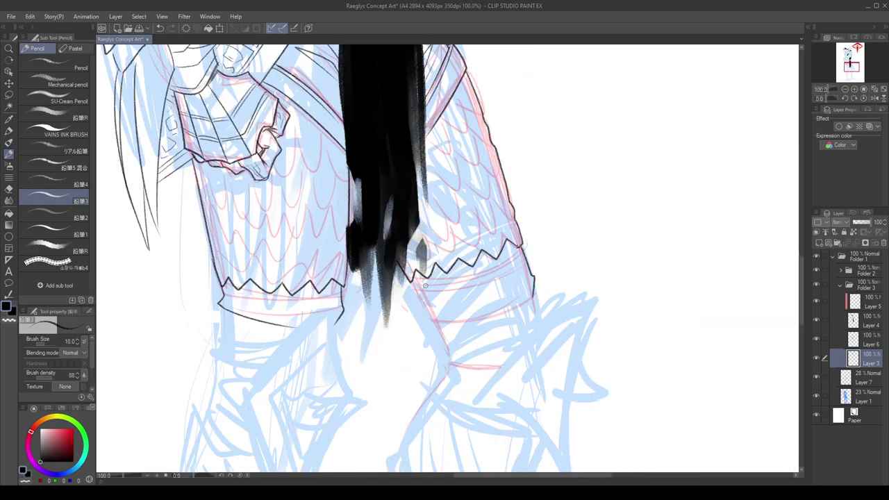
key("ctrl+z")
left_click_drag(414, 280, 426, 318)
left_click_drag(521, 247, 536, 298)
left_click_drag(524, 248, 523, 245)
scroll(492, 284, "down", 3)
scroll(470, 303, "up", 3)
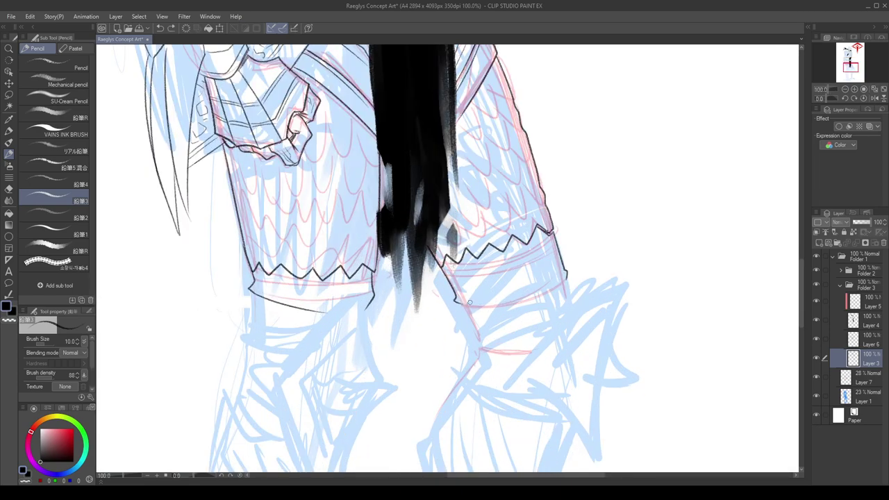
Line the curved lower edge of the far thigh's band and the inner leg contour below it down to the knee.
mouse_move(461, 306)
left_mouse_down()
mouse_move(561, 279)
mouse_move(453, 306)
mouse_move(563, 279)
mouse_move(460, 310)
mouse_move(555, 277)
mouse_move(535, 299)
mouse_move(574, 292)
left_mouse_up()
key("ctrl+z")
key("ctrl+z")
key("ctrl+z")
key("ctrl+z")
mouse_move(462, 311)
left_mouse_down()
mouse_move(480, 345)
mouse_move(499, 312)
left_mouse_up()
key("ctrl+z")
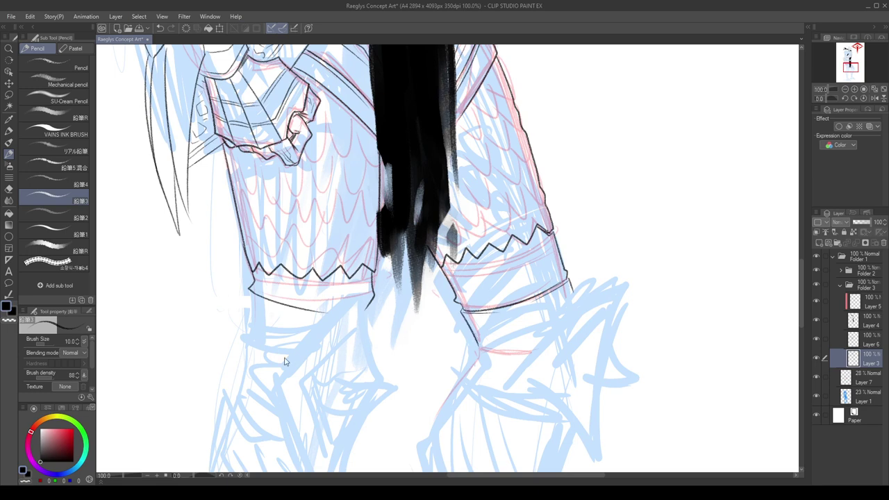
Examine the character's armour in the reference images gw030 and gw022.
left_click(287, 362)
left_click(232, 246)
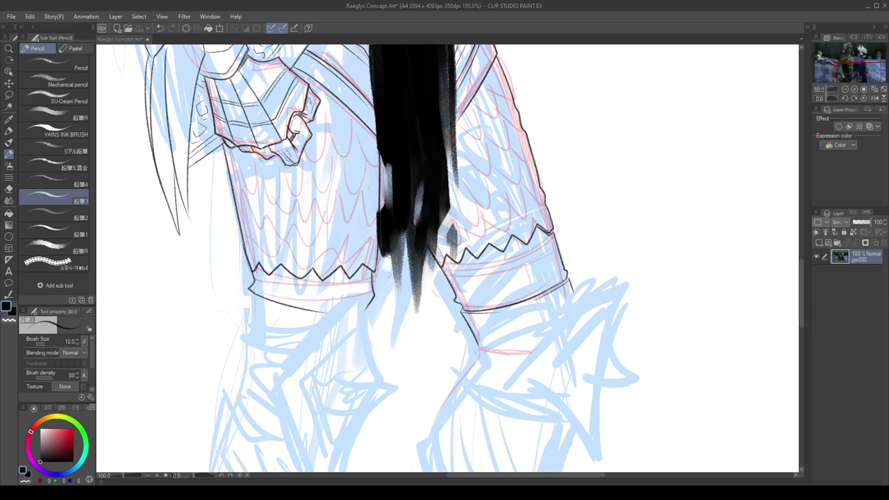
left_click(174, 262)
left_click(207, 264)
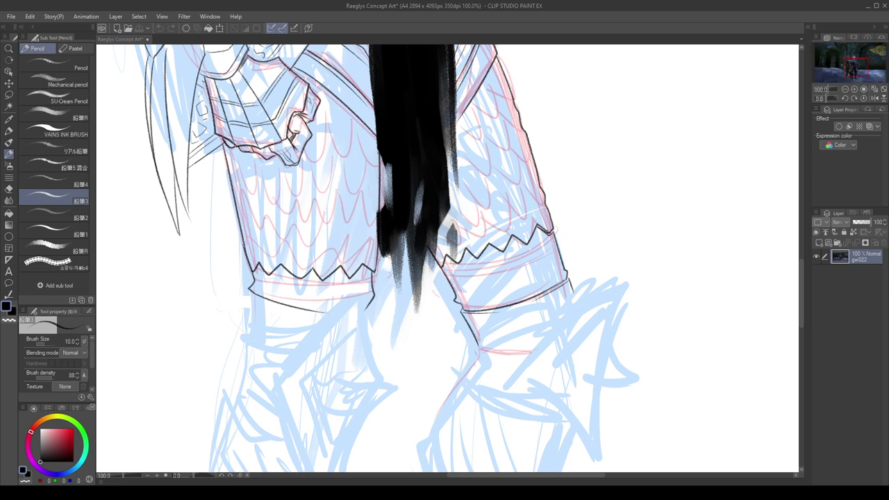
scroll(218, 345, "up", 3)
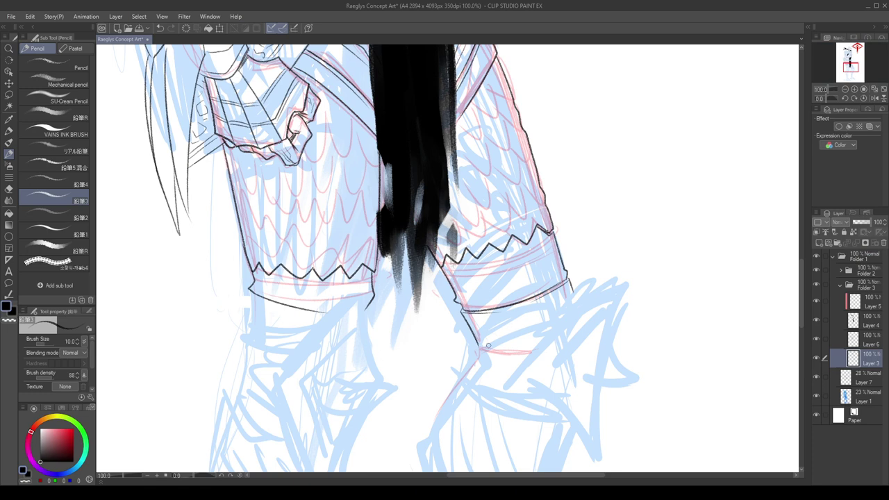
Line the far leg's inner contour below the knee bend in black, slanting down towards the shin.
scroll(513, 313, "down", 3)
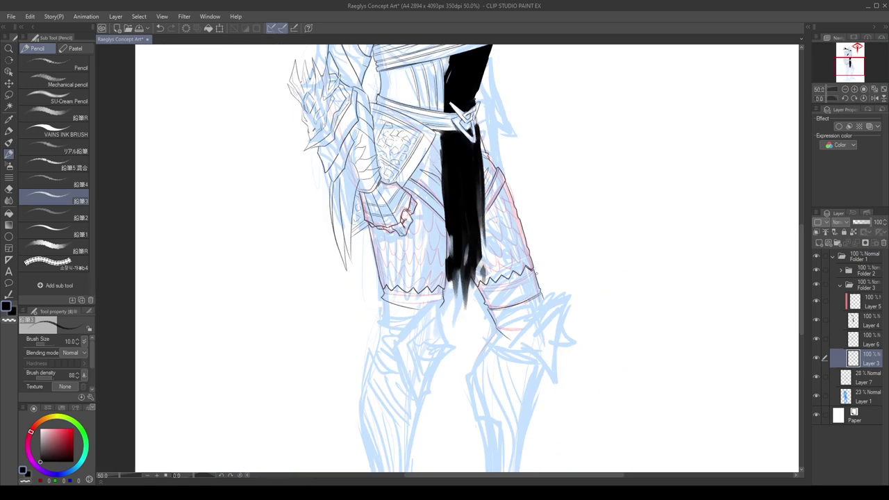
key("ctrl+z")
key("ctrl+z")
left_click_drag(492, 335, 471, 366)
key("ctrl+z")
left_click_drag(491, 335, 472, 364)
key("h")
scroll(514, 321, "down", 1)
scroll(439, 321, "up", 3)
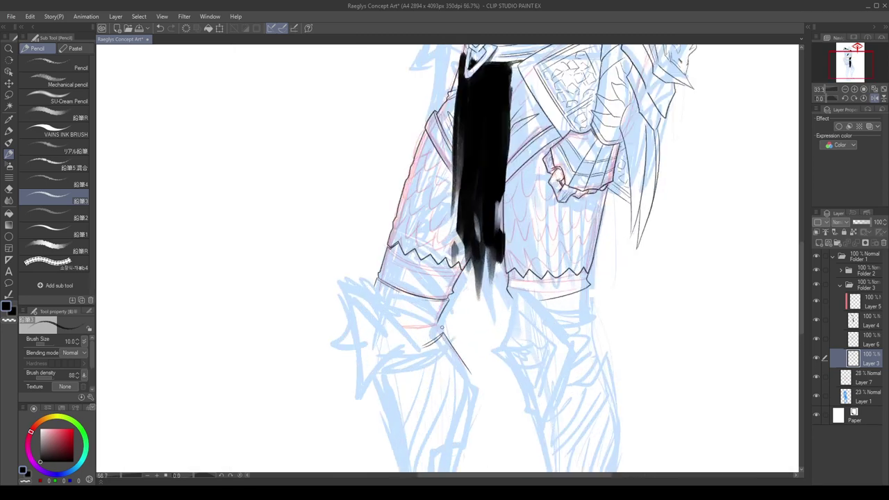
Draw short black fabric folds at the far leg's knee bend, between the thigh band and the knee armour.
key("ctrl+z")
left_click_drag(436, 319, 442, 338)
left_click_drag(443, 296, 380, 317)
key("h")
key("ctrl+z")
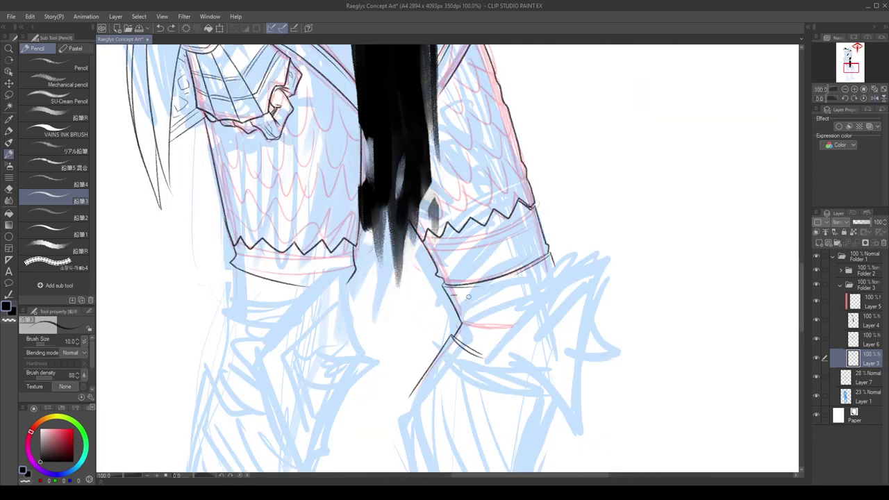
key("ctrl+z")
mouse_move(456, 296)
left_mouse_down()
mouse_move(510, 308)
mouse_move(493, 342)
left_mouse_up()
key("ctrl+z")
key("ctrl+z")
key("ctrl+z")
key("ctrl+z")
key("ctrl+y")
View the whole figure and save the concept art file.
scroll(471, 321, "down", 3)
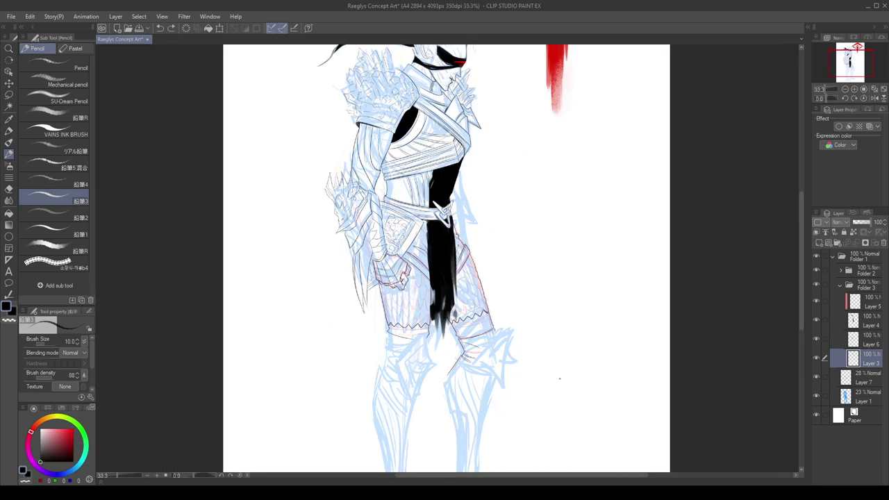
scroll(517, 299, "down", 1)
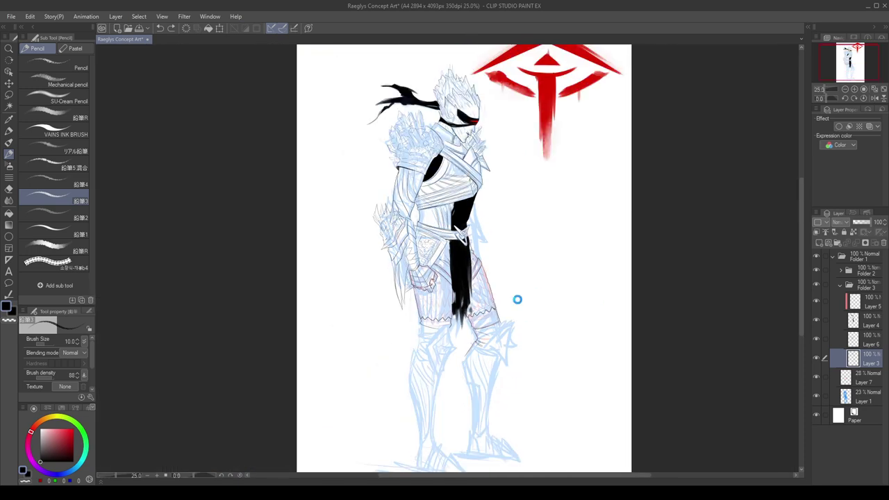
key("ctrl+s")
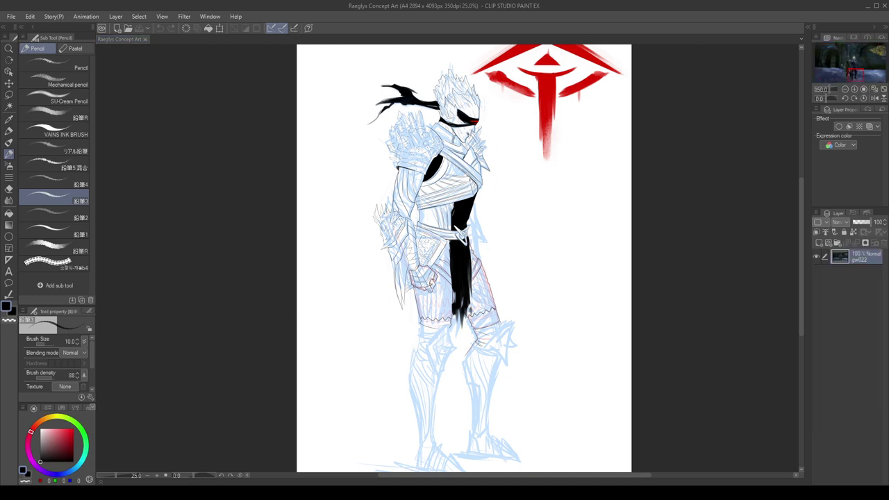
Close the near thigh band's inner end and outline the near knee's diamond-shaped plate in black over the blue sketch.
scroll(440, 327, "up", 3)
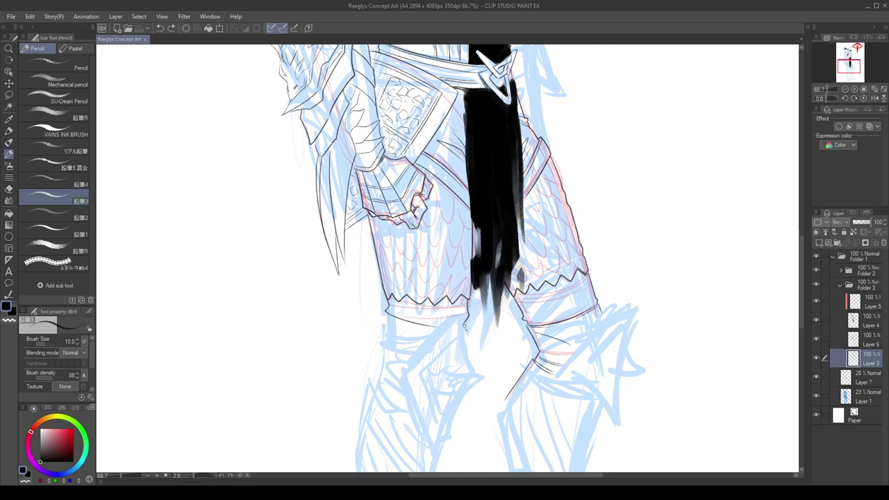
left_click_drag(468, 316, 463, 326)
left_click_drag(369, 219, 387, 299)
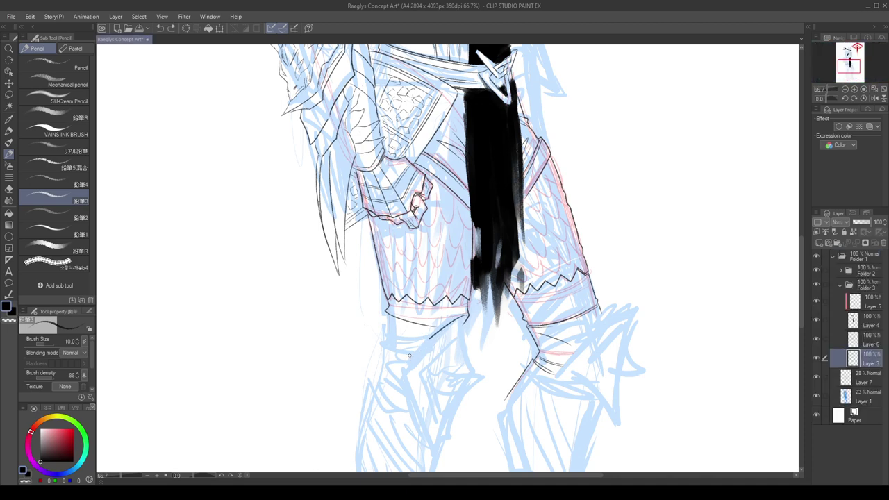
left_click_drag(429, 337, 442, 451)
key("c")
key("c")
mouse_move(466, 317)
left_mouse_down()
mouse_move(472, 366)
mouse_move(483, 378)
left_mouse_up()
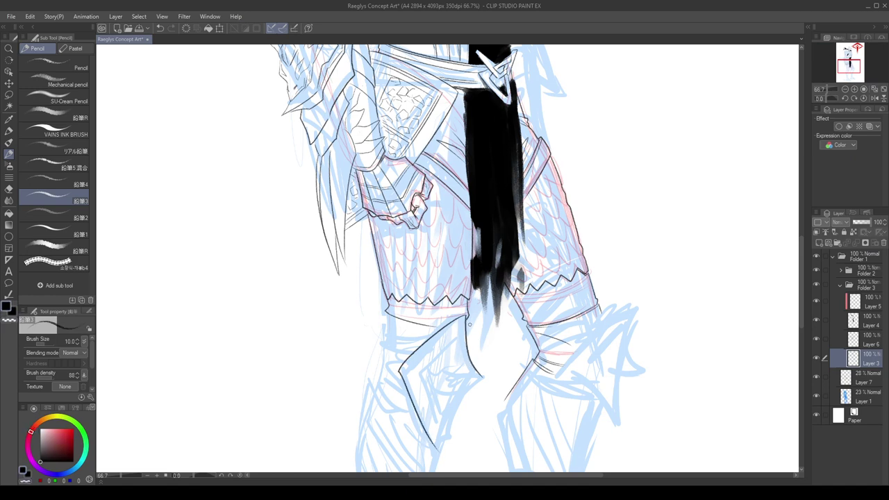
Redraw the knee plate's inner corner and add a parallel border line inside its outer edges.
key("ctrl+z")
mouse_move(458, 329)
left_mouse_down()
mouse_move(412, 373)
mouse_move(442, 458)
mouse_move(486, 373)
mouse_move(439, 450)
mouse_move(451, 423)
mouse_move(485, 380)
left_mouse_up()
key("ctrl+z")
key("ctrl+z")
key("ctrl+z")
key("ctrl+z")
key("h")
key("ctrl+minus")
key("ctrl+minus")
scroll(461, 360, "up", 2)
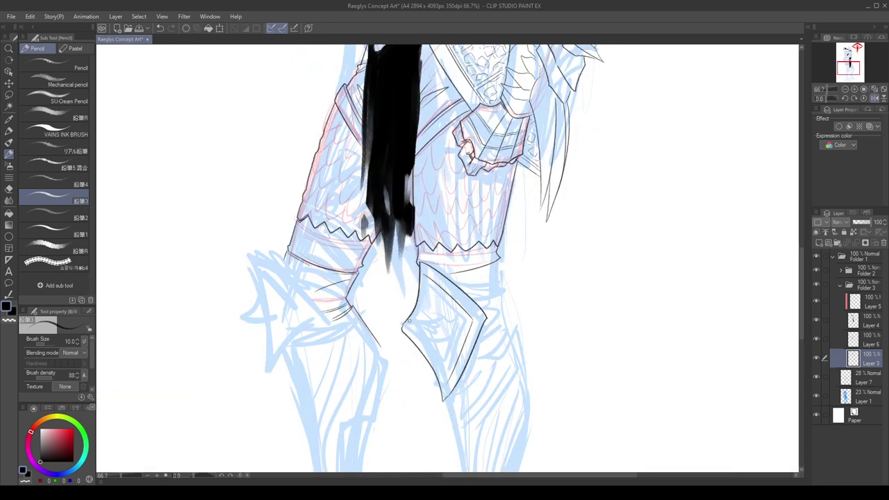
Redraw the near knee plate's lower inner edge, running from the side corner to the bottom tip.
key("ctrl+z")
left_click_drag(403, 324, 439, 385)
left_click_drag(477, 351, 486, 403)
key("h")
key("ctrl+z")
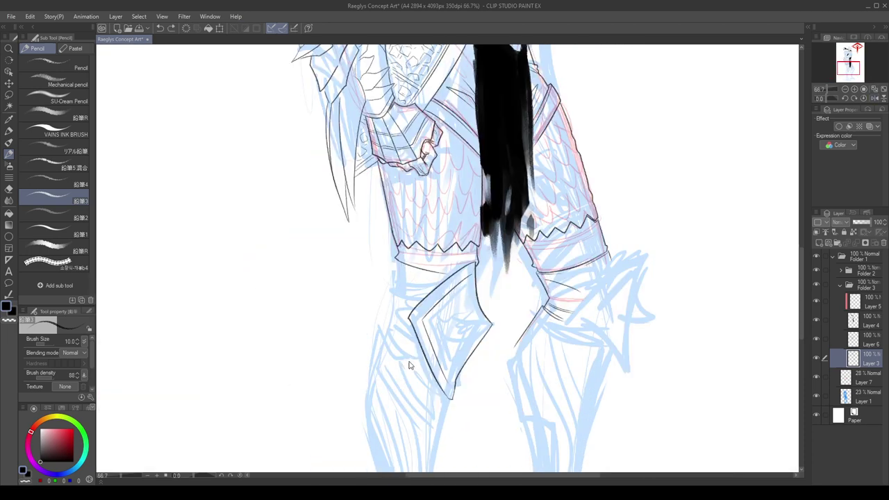
Try drawing a pointed claw-shaped plate below the diamond knee plate, on the outer side of the near shin.
left_click_drag(421, 349, 436, 456)
mouse_move(434, 455)
left_mouse_down()
mouse_move(421, 370)
mouse_move(404, 350)
mouse_move(398, 391)
mouse_move(441, 435)
mouse_move(484, 373)
mouse_move(475, 363)
mouse_move(467, 441)
left_mouse_up()
key("ctrl+z")
key("ctrl+z")
key("ctrl+z")
Try adding a narrower curved claw with an inner line on the inner side of the near shin.
mouse_move(468, 359)
left_mouse_down()
mouse_move(478, 411)
mouse_move(465, 435)
left_mouse_up()
key("ctrl+z")
key("ctrl+z")
mouse_move(461, 367)
left_mouse_down()
mouse_move(460, 434)
mouse_move(482, 394)
mouse_move(471, 357)
mouse_move(481, 363)
mouse_move(462, 435)
left_mouse_up()
key("ctrl+z")
key("h")
key("ctrl+z")
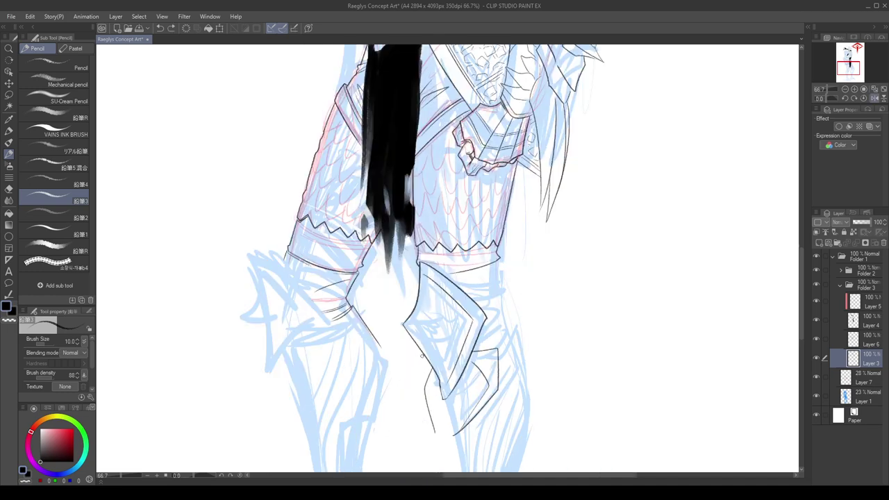
mouse_move(417, 356)
left_mouse_down()
mouse_move(425, 413)
mouse_move(436, 433)
mouse_move(427, 374)
left_mouse_up()
key("h")
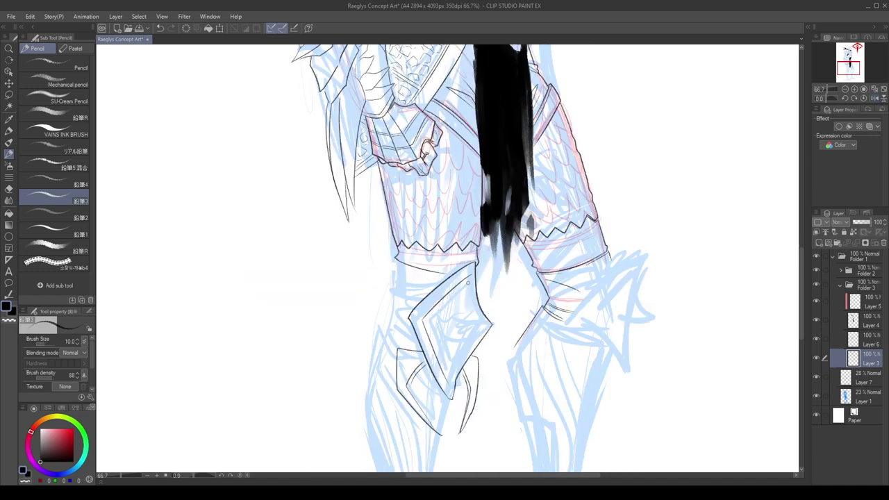
Compare the leg armour's shapes in the normal and mirrored views of the figure.
scroll(455, 272, "down", 3)
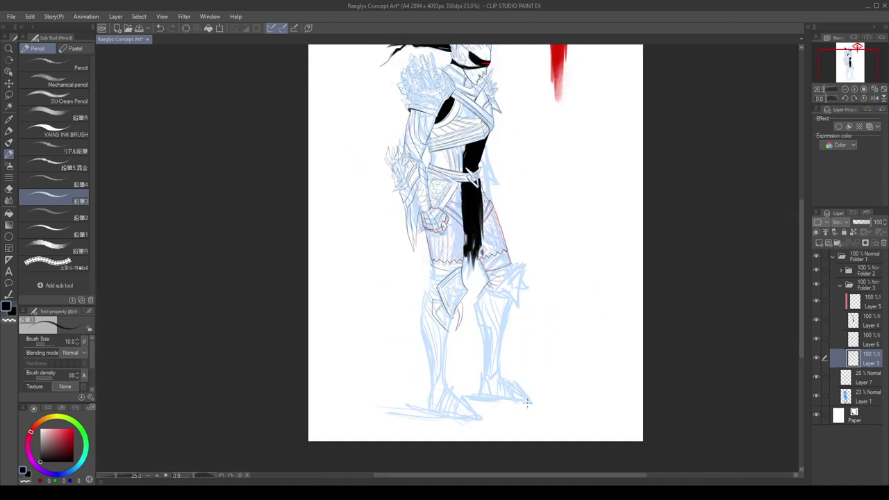
key("h")
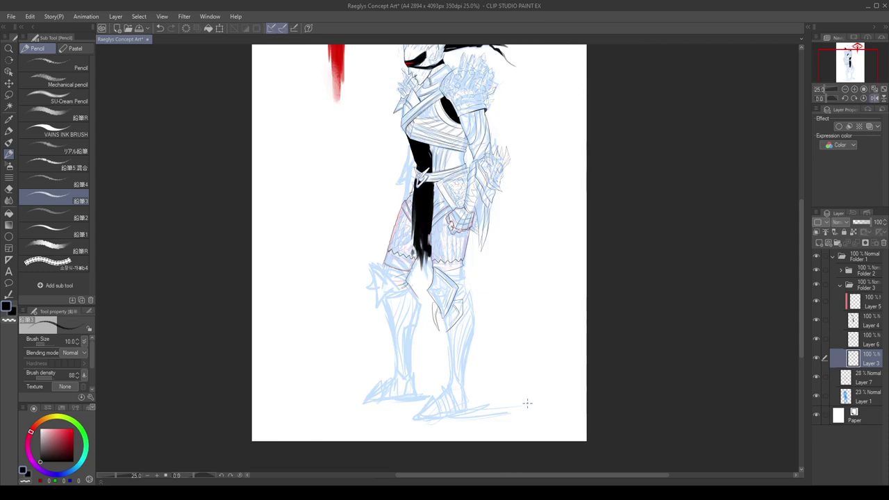
scroll(528, 402, "up", 1)
key("h")
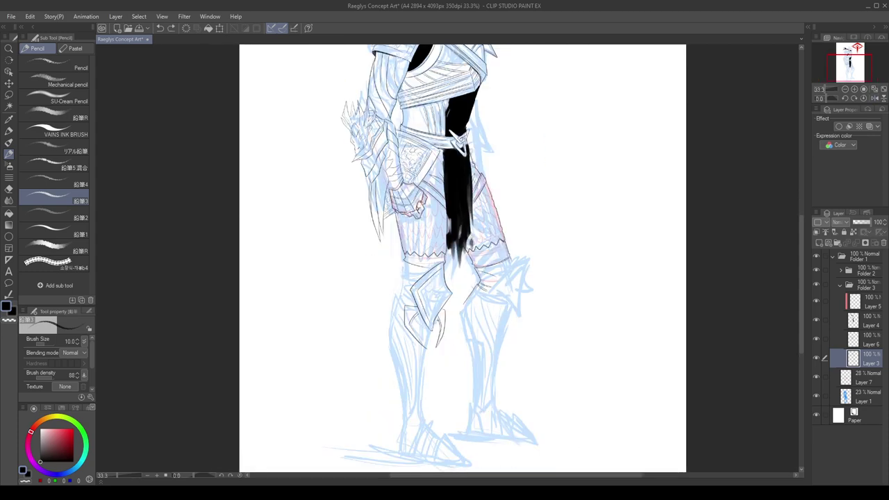
scroll(463, 261, "down", 1)
key("h")
scroll(436, 262, "up", 1)
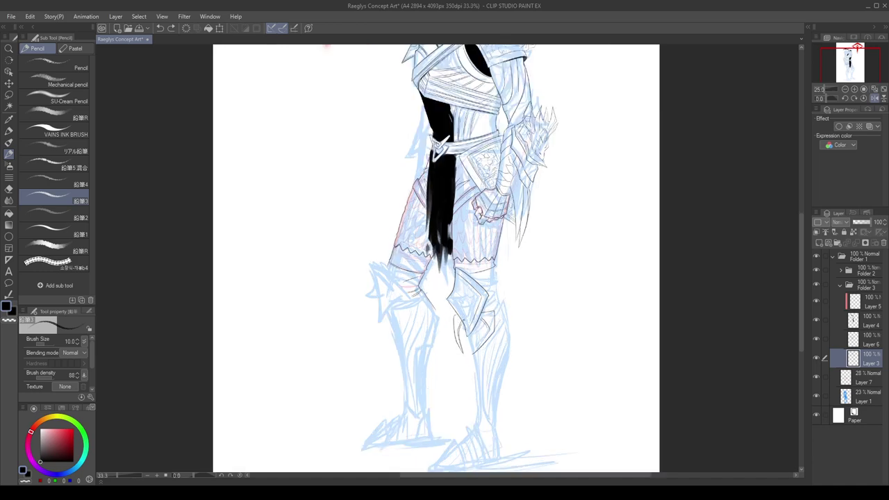
scroll(478, 316, "up", 3)
Try reworking the inner claw's upper edge, erasing the excess line with transparent colour.
mouse_move(526, 300)
left_mouse_down()
mouse_move(413, 303)
mouse_move(404, 339)
left_mouse_up()
key("ctrl+z")
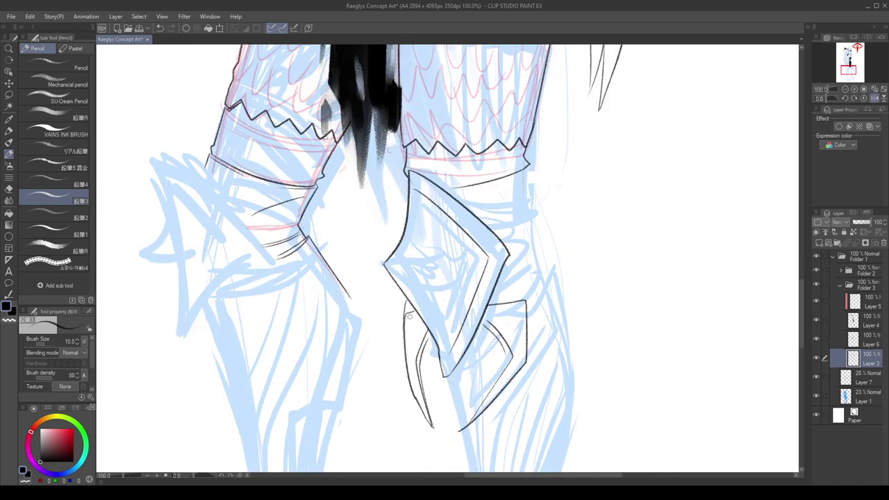
key("ctrl+z")
left_click_drag(405, 302, 407, 338)
left_click_drag(490, 300, 515, 299)
key("ctrl+z")
key("c")
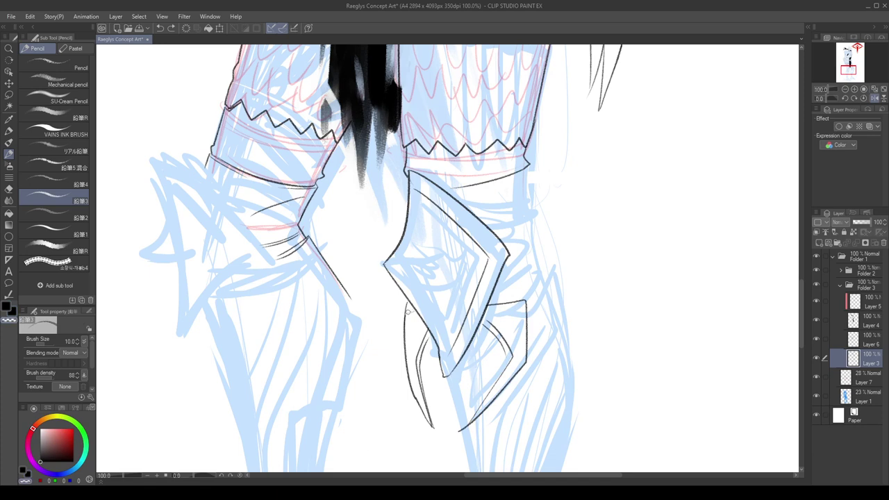
left_click_drag(408, 312, 406, 329)
key("c")
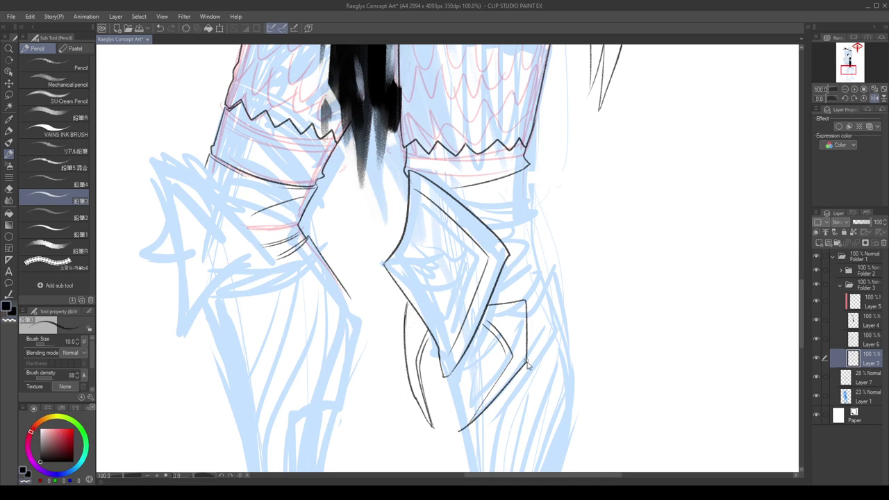
Try refining the inner claw's lower edge towards its tip, erasing the rough part with transparent colour.
key("ctrl+z")
mouse_move(524, 362)
left_mouse_down()
mouse_move(410, 354)
mouse_move(424, 411)
left_mouse_up()
key("ctrl+z")
key("c")
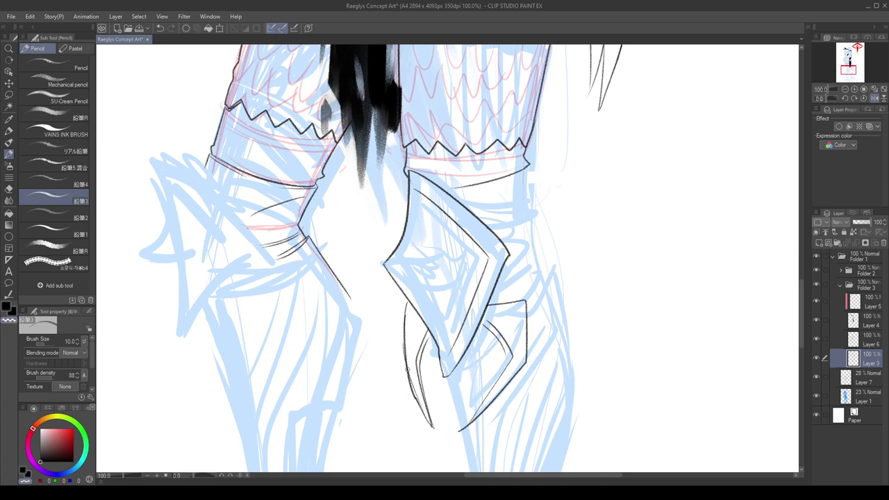
left_click_drag(405, 366, 429, 425)
key("c")
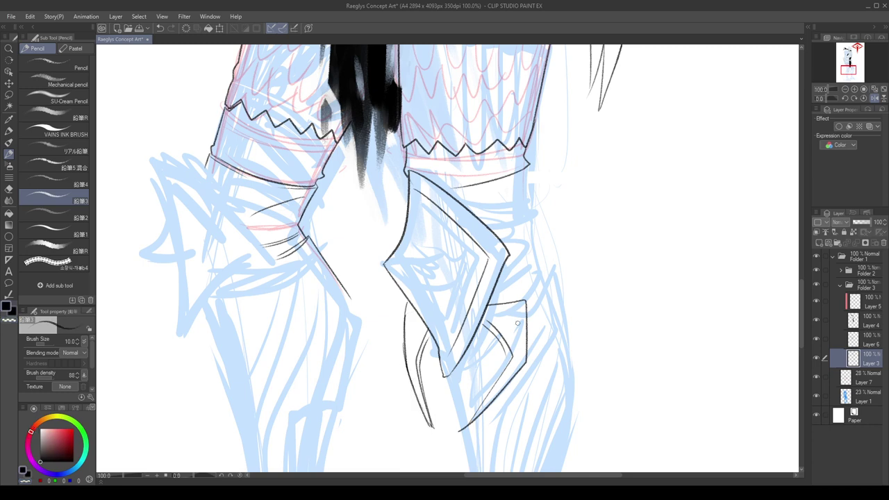
Try widening the inner claw with an angular outer contour and erasing its old curved edge.
left_click_drag(407, 307, 408, 386)
key("h")
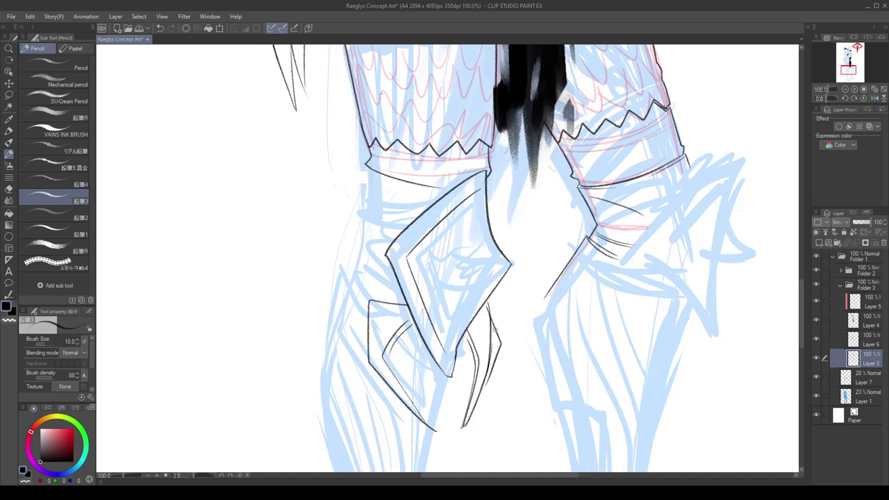
key("ctrl+z")
mouse_move(489, 308)
left_mouse_down()
mouse_move(492, 374)
mouse_move(496, 334)
mouse_move(500, 349)
mouse_move(480, 397)
left_mouse_up()
key("ctrl+z")
key("x")
key("c")
mouse_move(491, 319)
left_mouse_down()
mouse_move(491, 358)
mouse_move(489, 323)
mouse_move(493, 344)
mouse_move(473, 407)
mouse_move(495, 351)
mouse_move(486, 303)
left_mouse_up()
key("c")
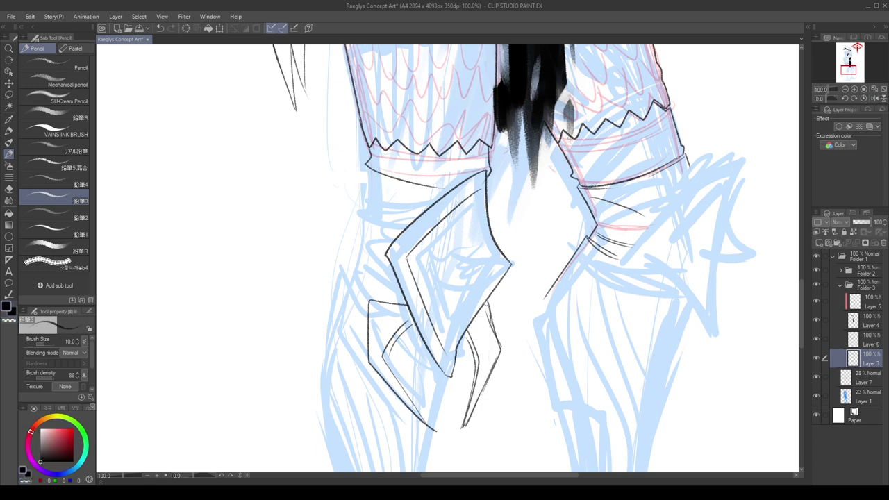
Try cleaning the stray line at the inner claw's upper edge, checking it against the whole figure.
scroll(485, 277, "down", 3)
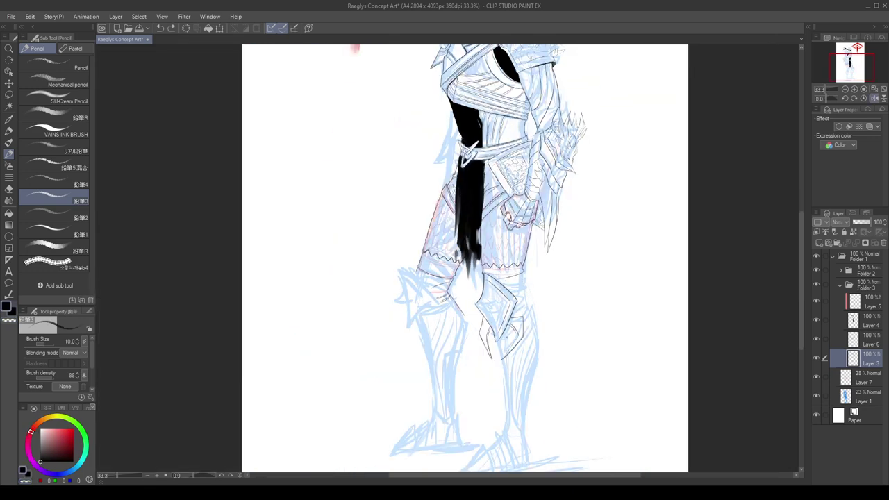
scroll(506, 337, "up", 3)
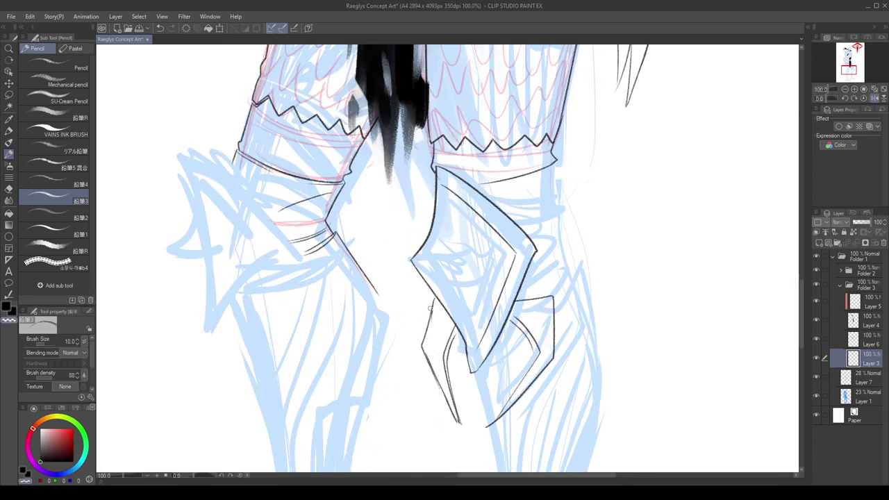
left_click_drag(434, 307, 429, 332)
key("c")
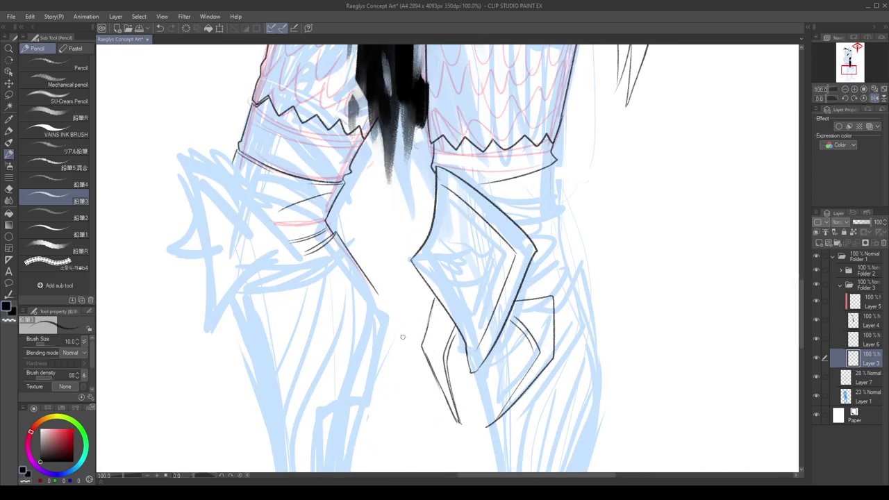
scroll(402, 337, "down", 6)
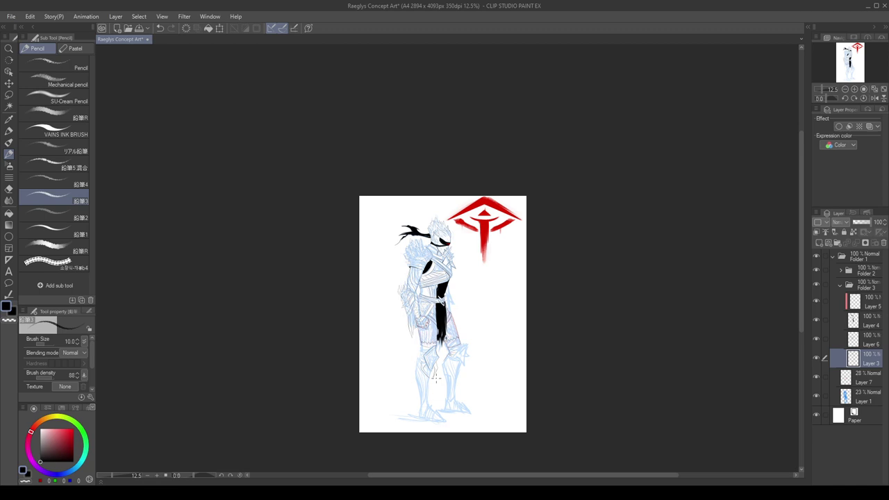
scroll(436, 378, "up", 4)
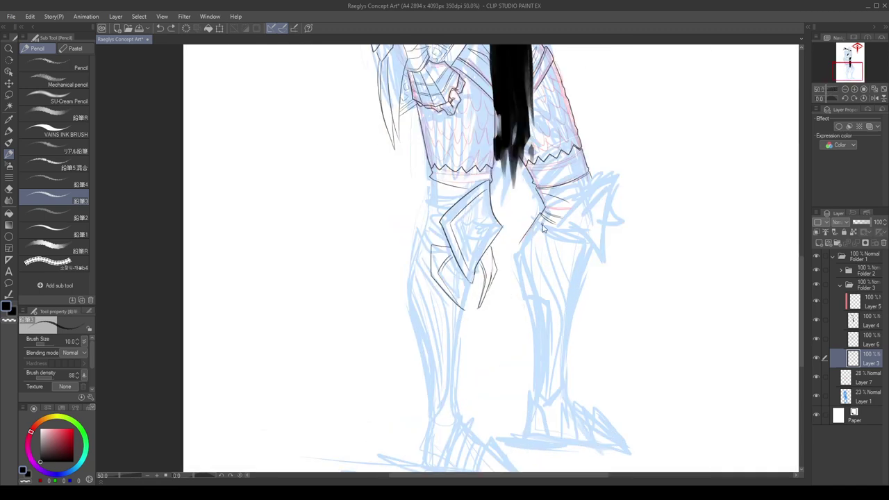
Undo both claw plates below the near knee, keeping the bordered diamond plate with its closed tip.
key("ctrl+z")
key("ctrl+z")
key("ctrl+z")
key("ctrl+z")
key("ctrl+z")
key("ctrl+z")
key("ctrl+z")
key("ctrl+z")
key("ctrl+z")
key("ctrl+z")
key("ctrl+z")
key("ctrl+z")
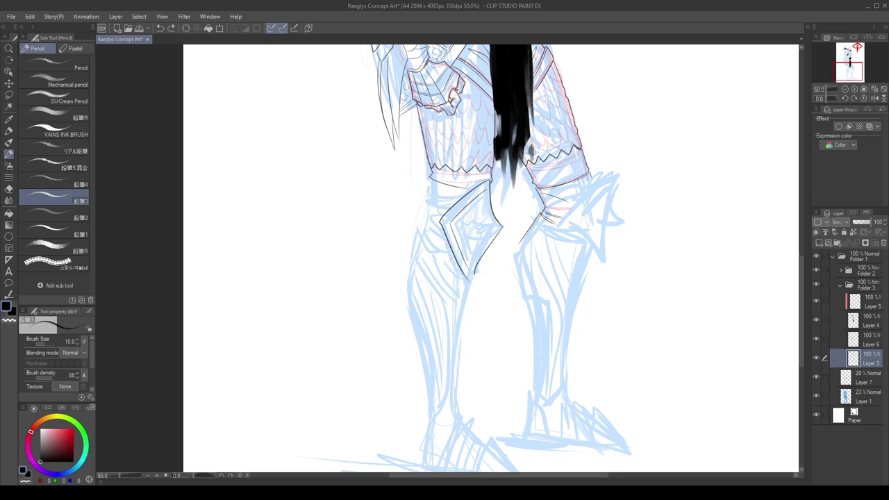
left_click(173, 29)
left_click(173, 29)
Try drawing small irregular scale shapes inside the upper part of the near knee's diamond plate.
key("ctrl+z")
scroll(411, 320, "down", 1)
scroll(479, 212, "up", 2)
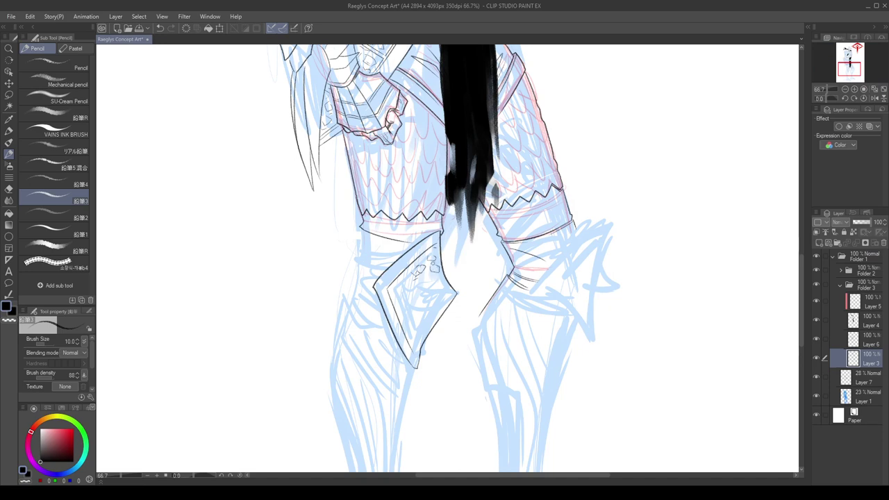
key("ctrl+z")
left_click_drag(400, 284, 410, 273)
left_click(392, 291)
Check reference image gw021 and erase the knee plate's inner edges and scale shapes with the hard eraser at size 40.
key("ctrl+Tab")
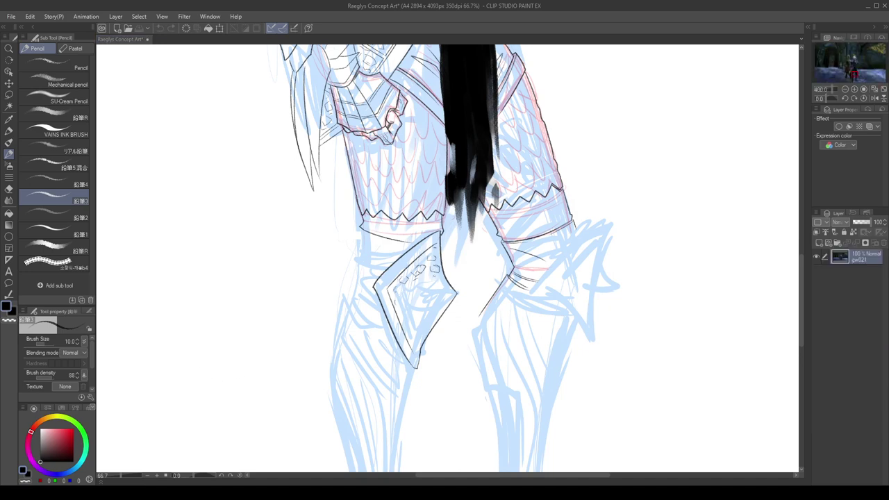
scroll(237, 362, "up", 1)
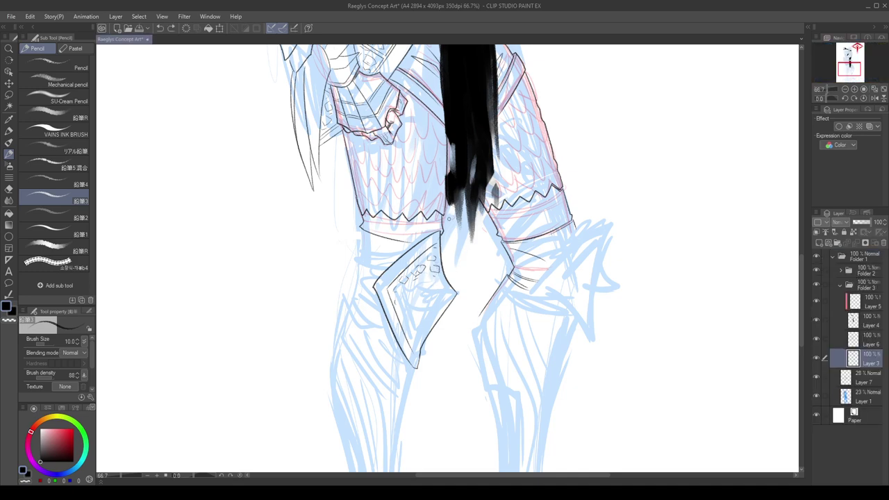
left_click(9, 188)
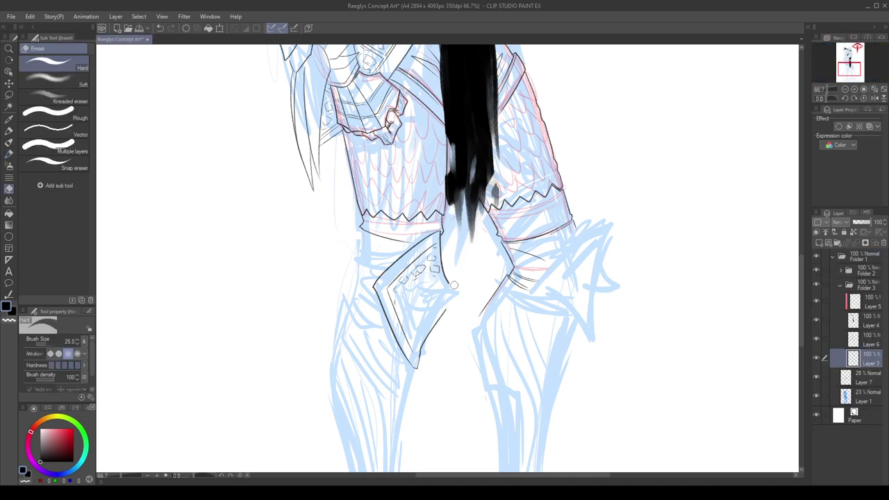
key("bracketright")
key("bracketright")
mouse_move(456, 281)
left_mouse_down()
mouse_move(437, 331)
mouse_move(427, 320)
mouse_move(437, 261)
mouse_move(425, 261)
mouse_move(436, 249)
mouse_move(401, 282)
mouse_move(397, 303)
mouse_move(414, 284)
left_mouse_up()
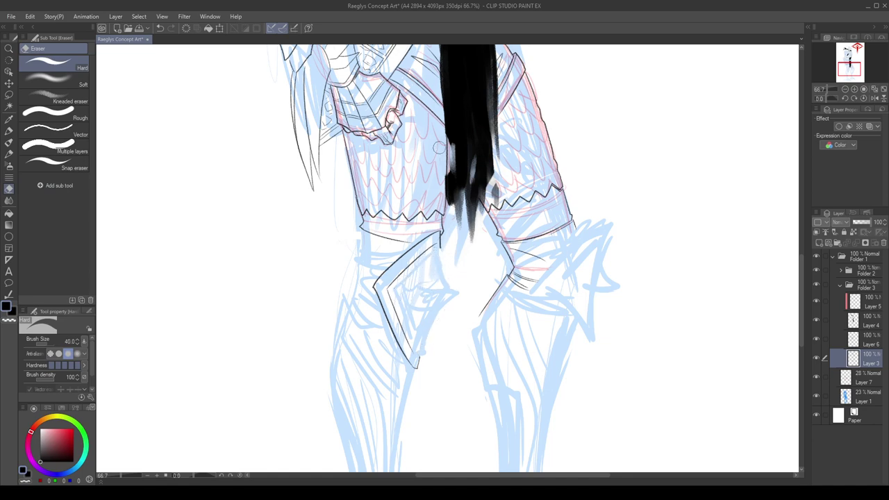
Redraw the near knee plate's inner edge with the pencil as a flatter, slightly jagged contour down to the tip.
left_click(9, 142)
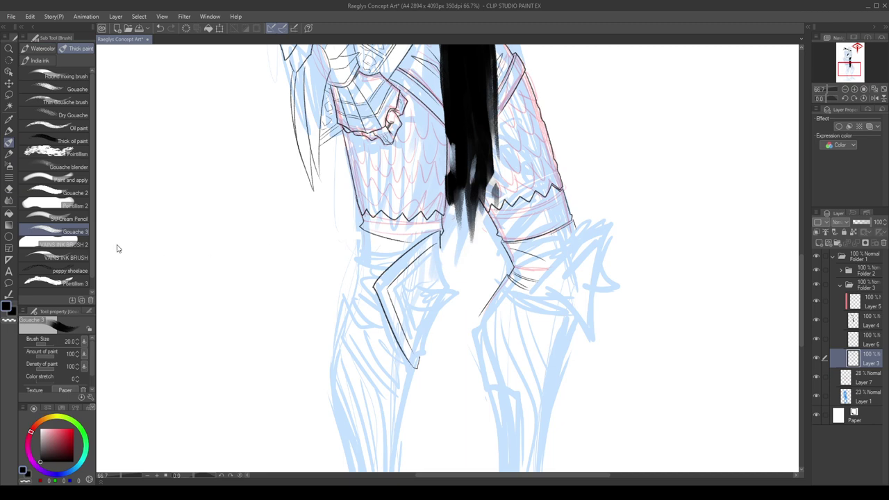
key("p")
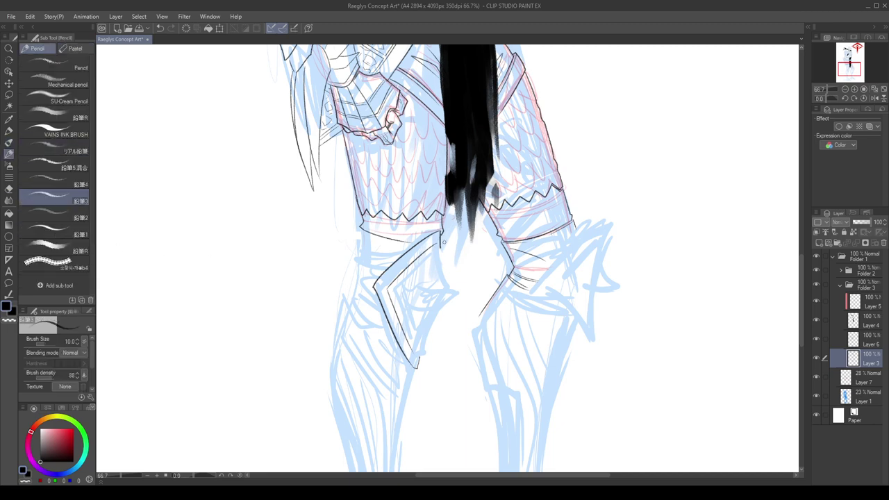
key("ctrl+z")
mouse_move(439, 247)
left_mouse_down()
mouse_move(443, 304)
mouse_move(419, 354)
mouse_move(421, 356)
left_mouse_up()
key("ctrl+z")
key("ctrl+z")
Draw small irregular scale shapes inside the near knee plate, following its border line down towards the tip.
left_click_drag(404, 303, 410, 324)
key("ctrl+z")
key("ctrl+z")
key("ctrl+z")
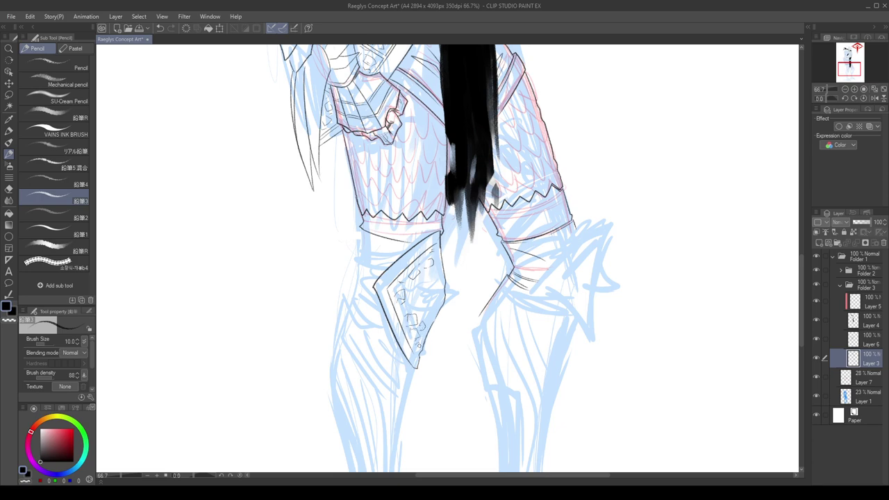
key("ctrl+z")
left_click_drag(411, 307, 404, 314)
mouse_move(446, 286)
left_mouse_down()
mouse_move(468, 288)
mouse_move(425, 309)
mouse_move(454, 285)
mouse_move(474, 285)
mouse_move(444, 303)
mouse_move(467, 281)
mouse_move(459, 300)
mouse_move(423, 302)
left_mouse_up()
key("ctrl+z")
key("ctrl+z")
key("ctrl+z")
Fill the remaining gaps inside the near knee plate with small scale shapes, working in the mirrored view.
key("h")
scroll(471, 280, "down", 3)
scroll(471, 280, "up", 2)
key("ctrl+z")
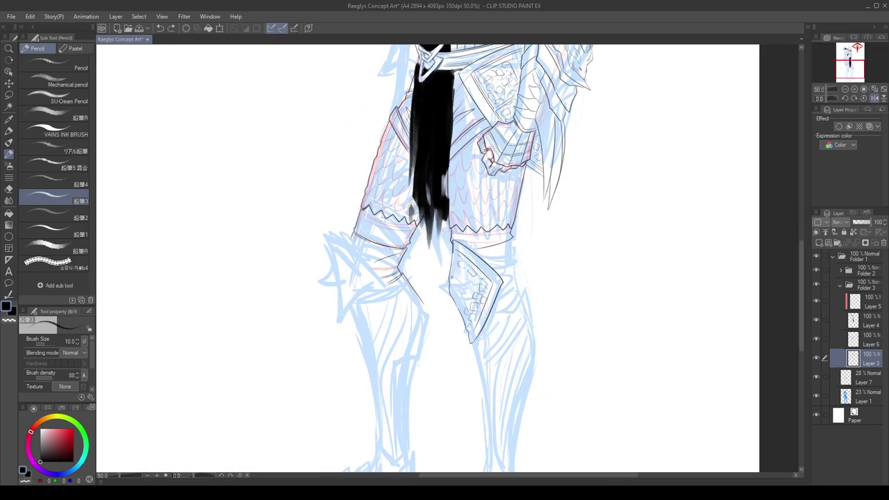
scroll(459, 268, "up", 1)
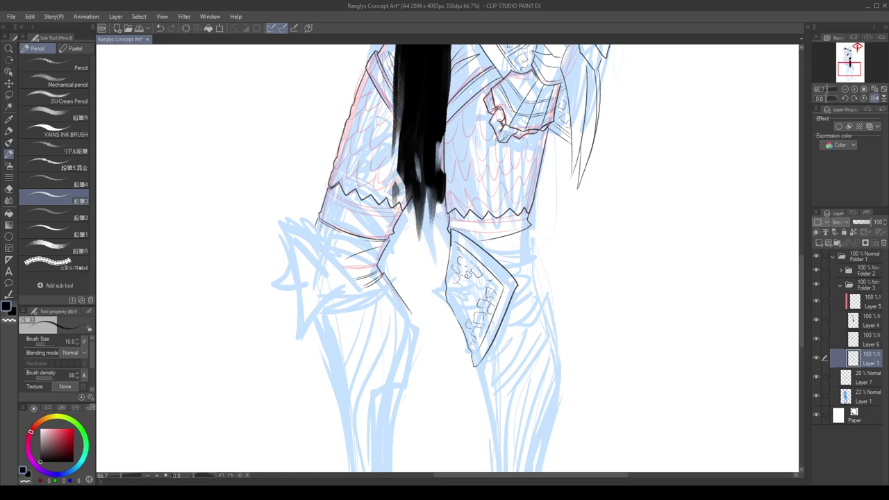
mouse_move(464, 274)
left_mouse_down()
mouse_move(482, 293)
mouse_move(460, 309)
left_mouse_up()
key("ctrl+z")
key("h")
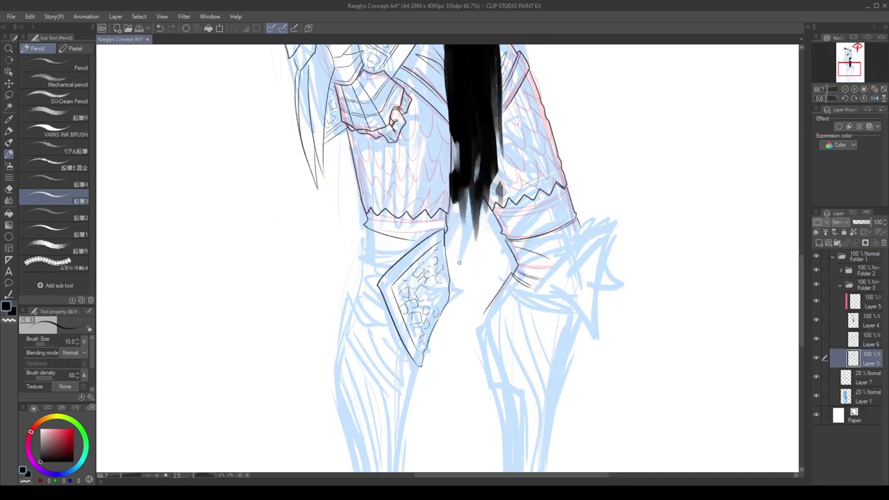
Erase the lower part of the near knee plate's inner edge with the hard eraser at size 40.
scroll(460, 270, "down", 3)
scroll(455, 275, "up", 3)
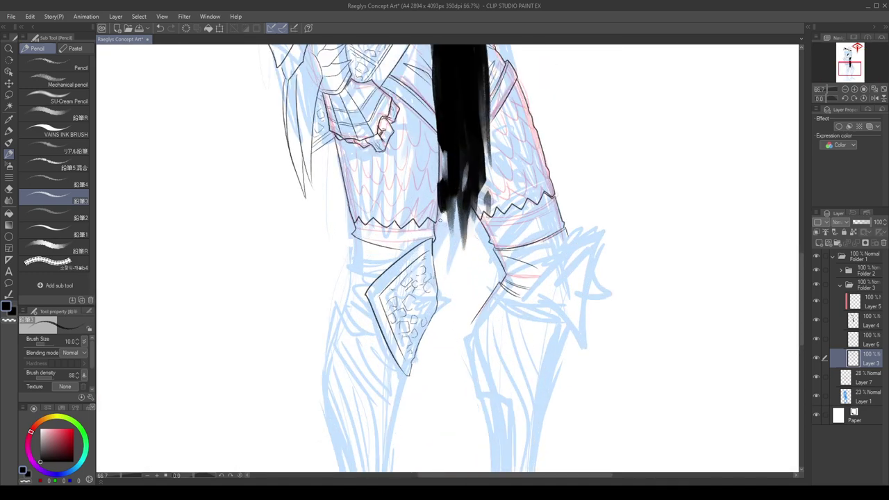
left_click_drag(423, 237, 404, 351)
key("ctrl+z")
key("c")
left_click_drag(438, 284, 436, 315)
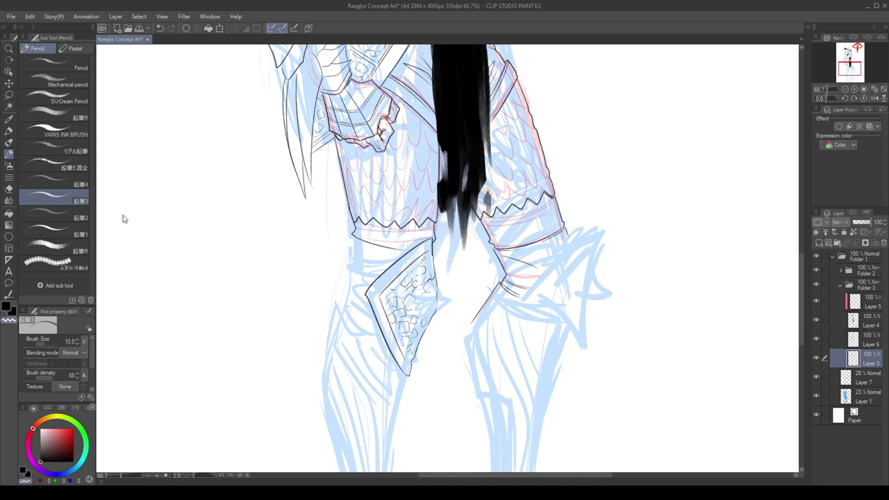
key("e")
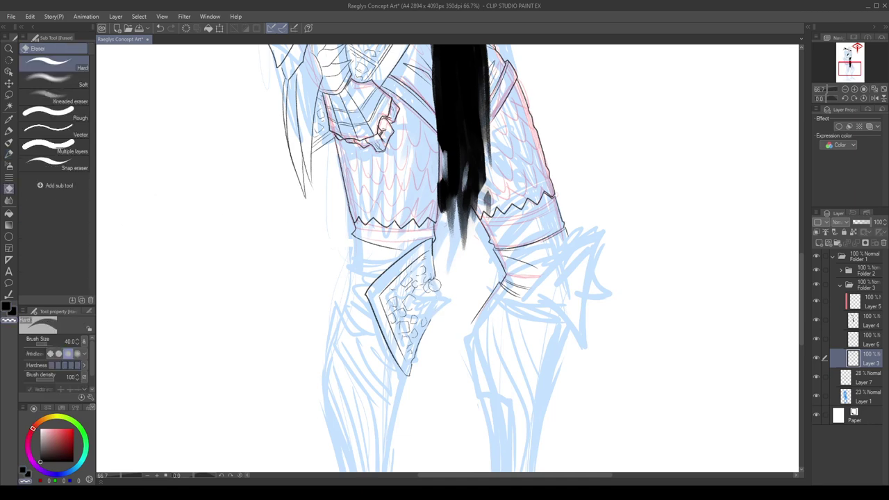
scroll(429, 334, "up", 1)
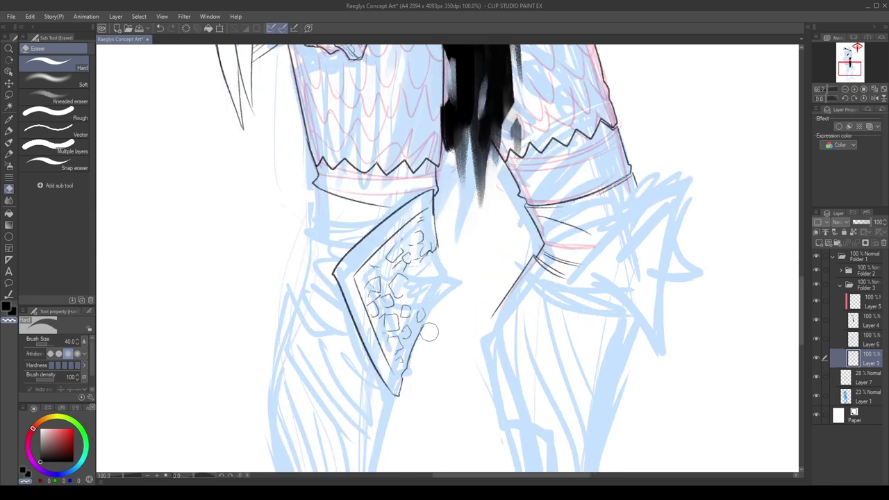
left_click_drag(432, 302, 419, 348)
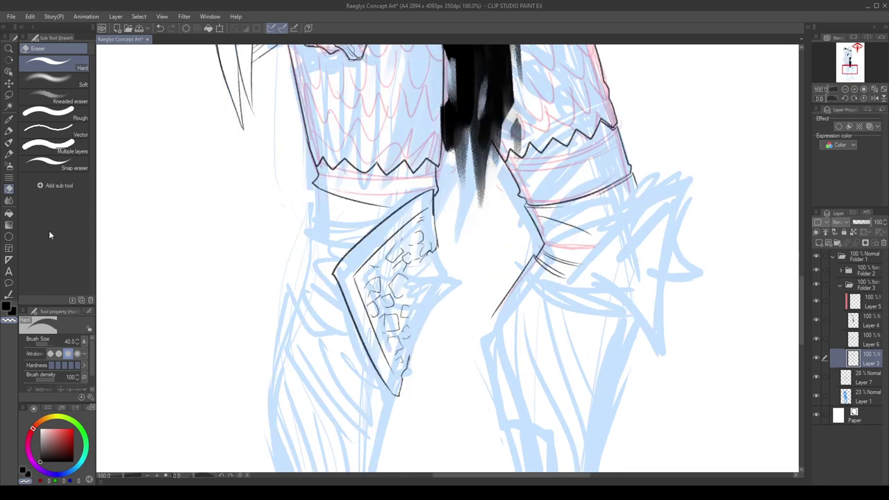
Redraw the near knee plate's inner edge with the pencil as a jagged, broken contour from the upper corner down to the tip.
left_click(9, 166)
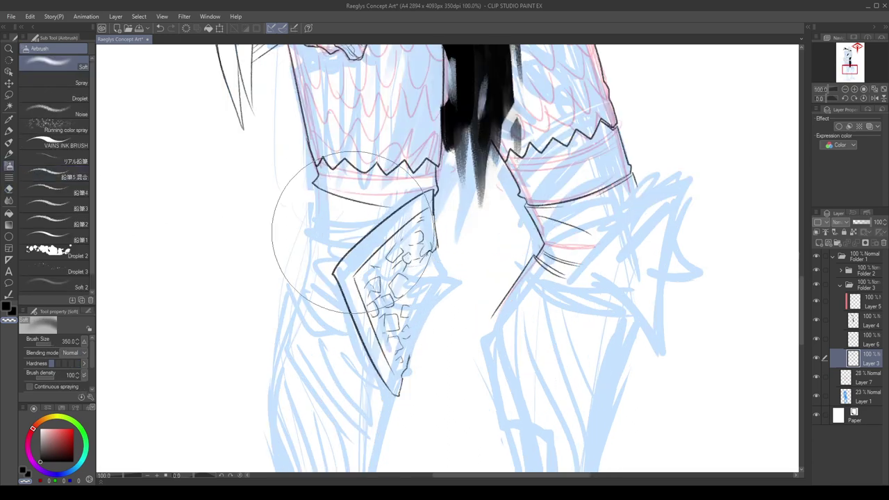
left_click(9, 155)
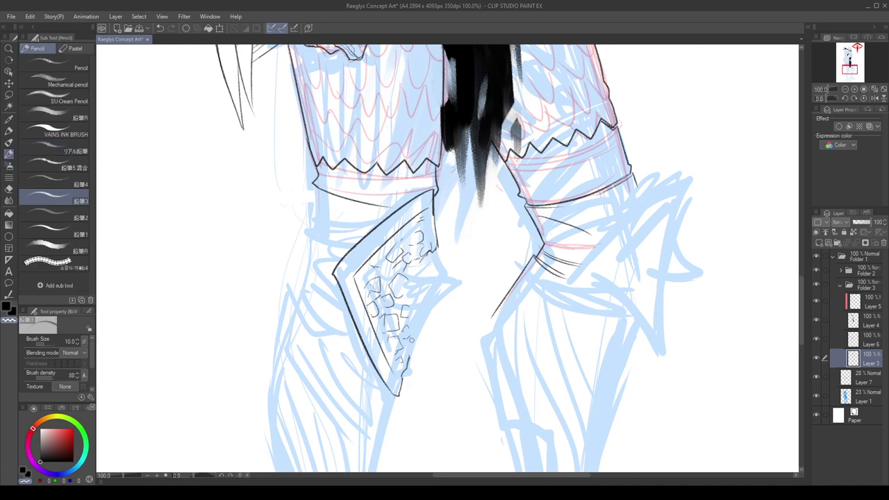
key("c")
left_click_drag(410, 356, 405, 283)
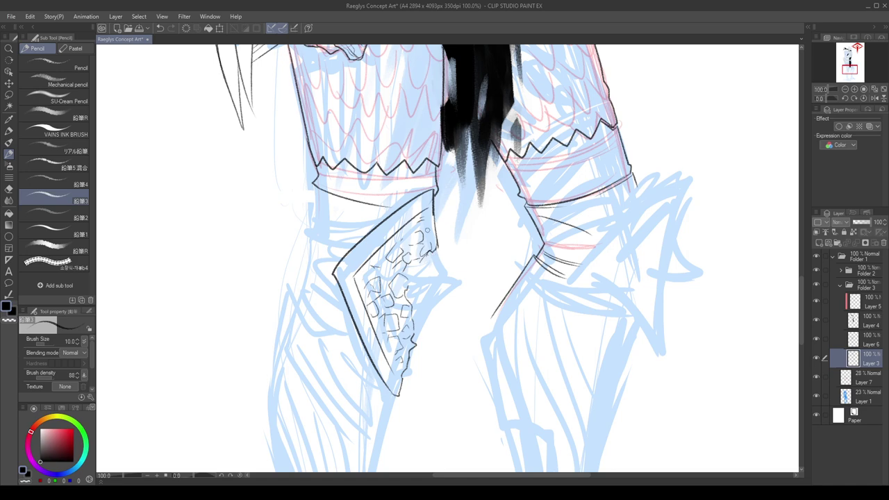
key("ctrl+z")
mouse_move(436, 252)
left_mouse_down()
mouse_move(418, 273)
mouse_move(415, 337)
left_mouse_up()
key("h")
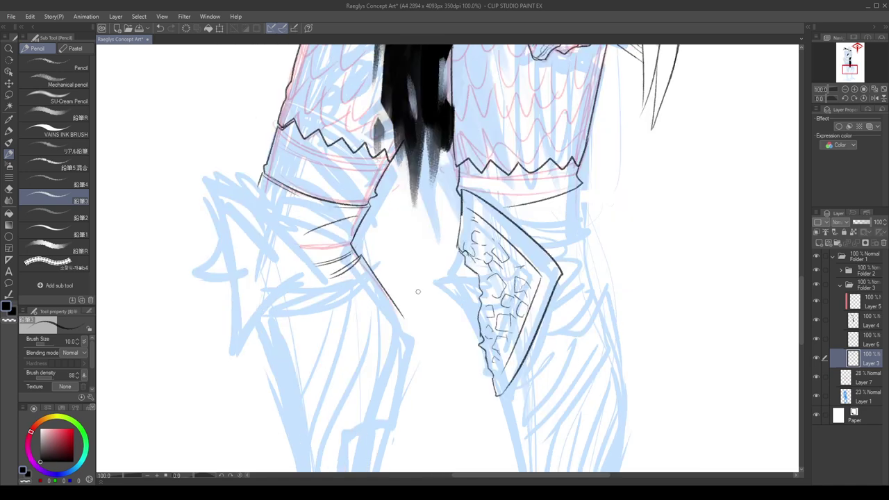
scroll(420, 256, "down", 2)
scroll(488, 248, "up", 1)
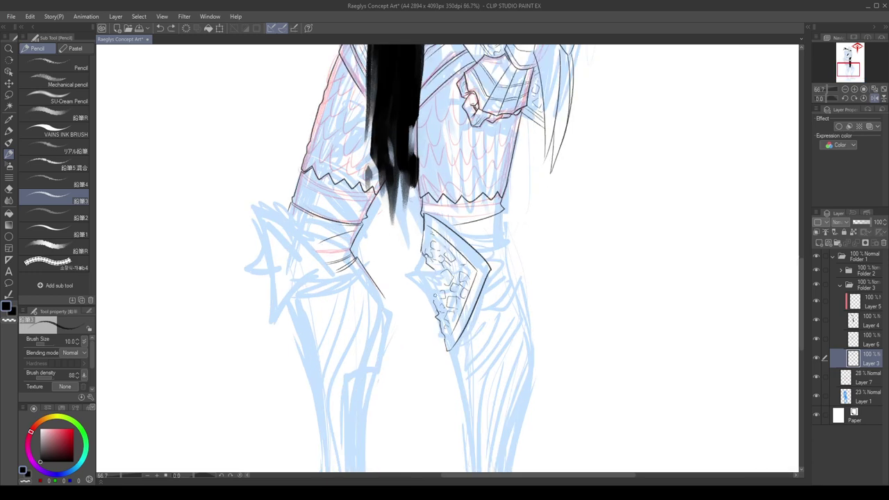
left_click_drag(431, 271, 430, 280)
left_click_drag(429, 263, 428, 272)
Examine the knee plate's shape and placement against the whole figure in normal and mirrored views.
key("h")
scroll(464, 253, "down", 3)
scroll(477, 257, "up", 2)
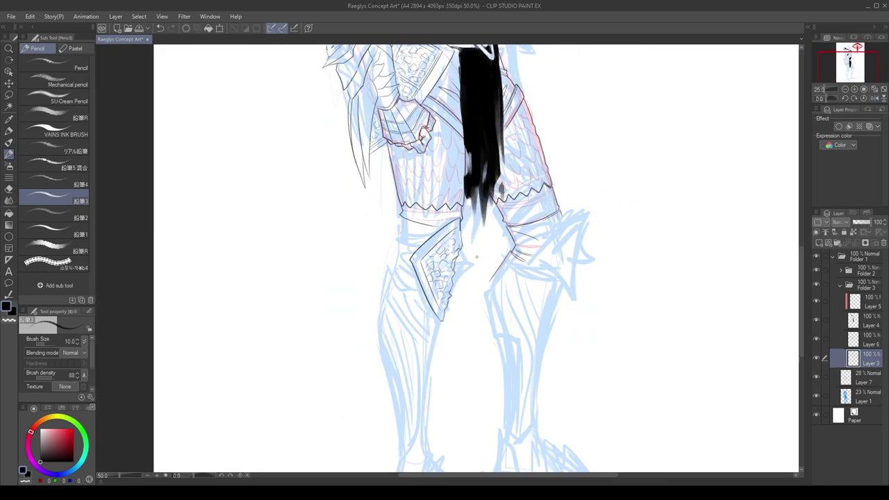
scroll(477, 257, "down", 3)
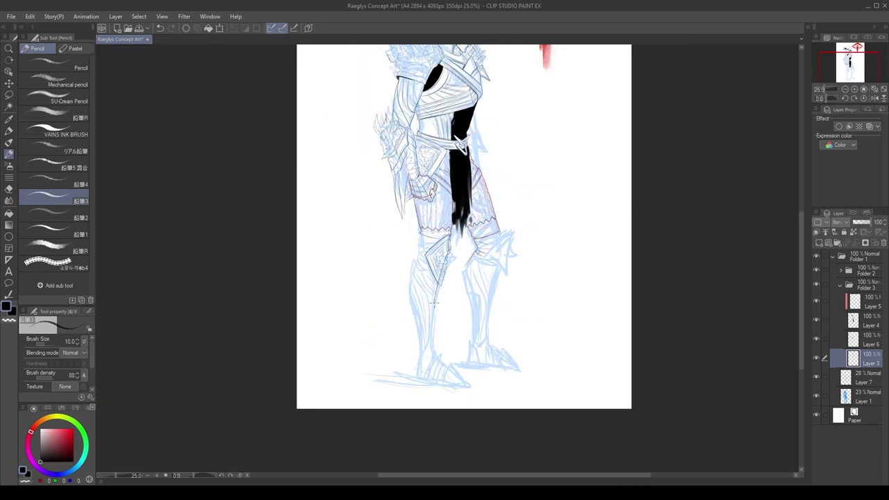
key("h")
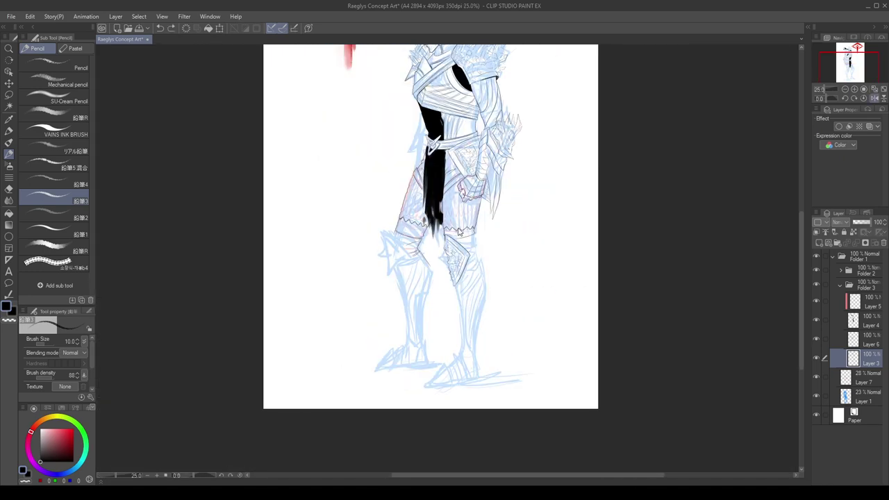
key("h")
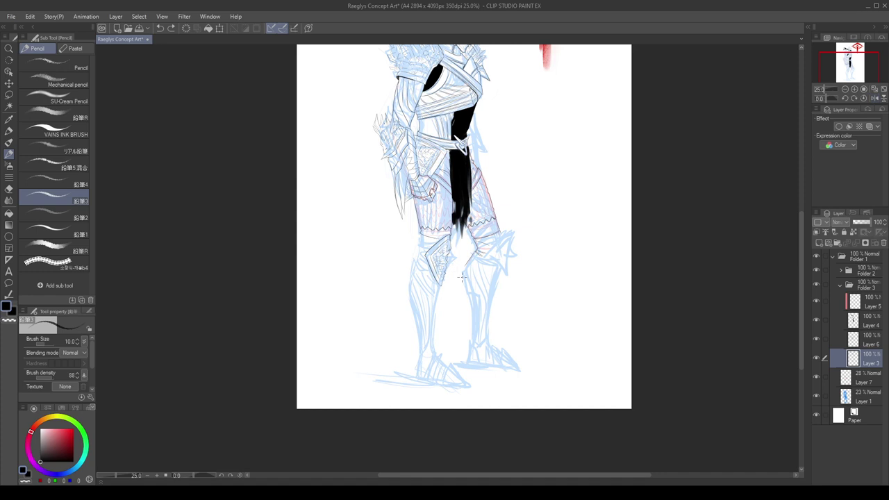
scroll(479, 261, "down", 2)
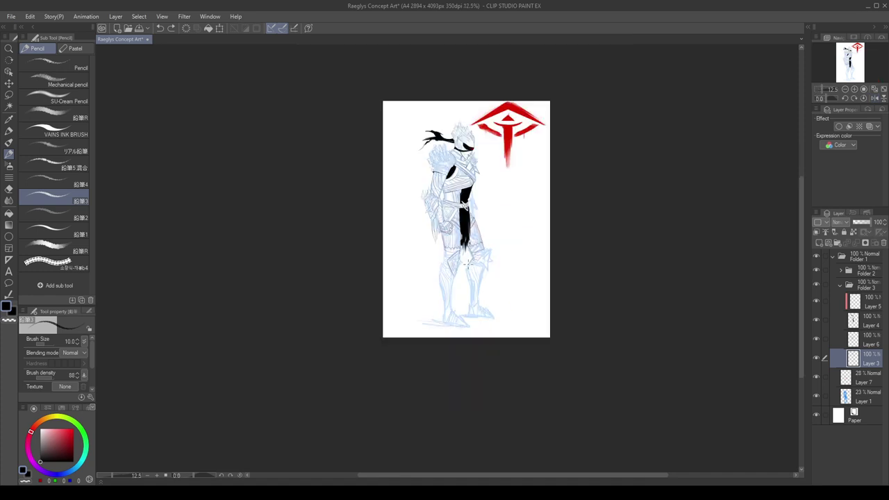
scroll(482, 300, "up", 4)
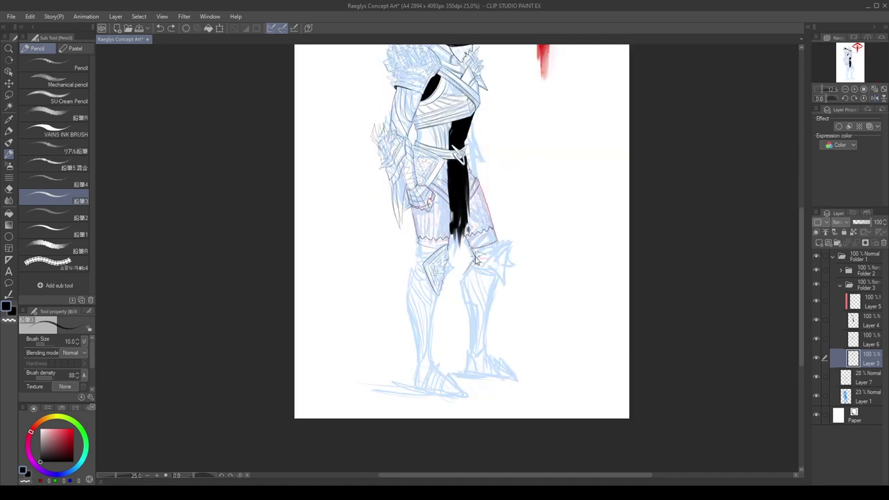
key("h")
key("h")
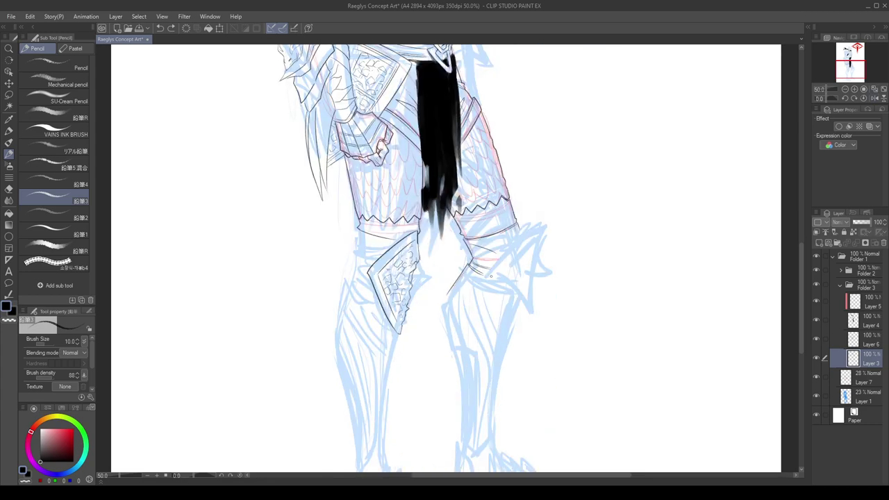
Lasso the near knee plate, move it slightly towards the inner side of the leg and clear the selection.
key("ctrl+plus")
key("m")
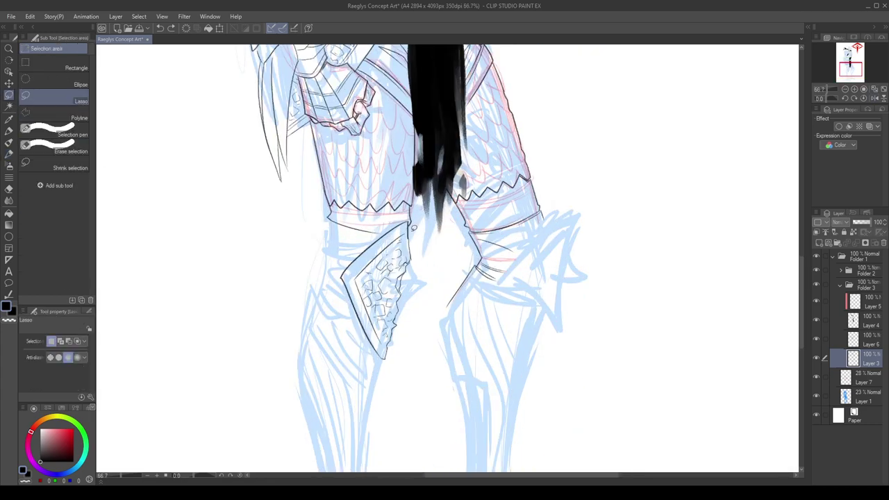
mouse_move(410, 215)
left_mouse_down()
mouse_move(384, 225)
mouse_move(324, 299)
mouse_move(436, 335)
left_mouse_up()
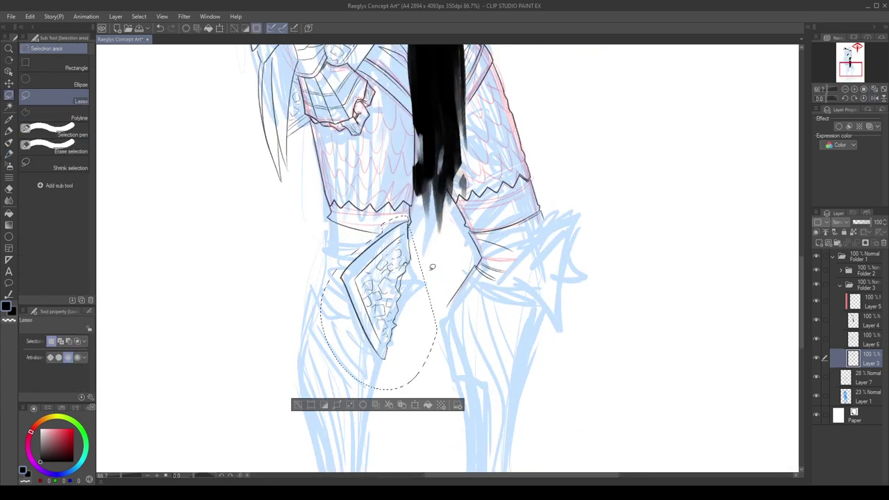
key("k")
left_click_drag(412, 292, 433, 294)
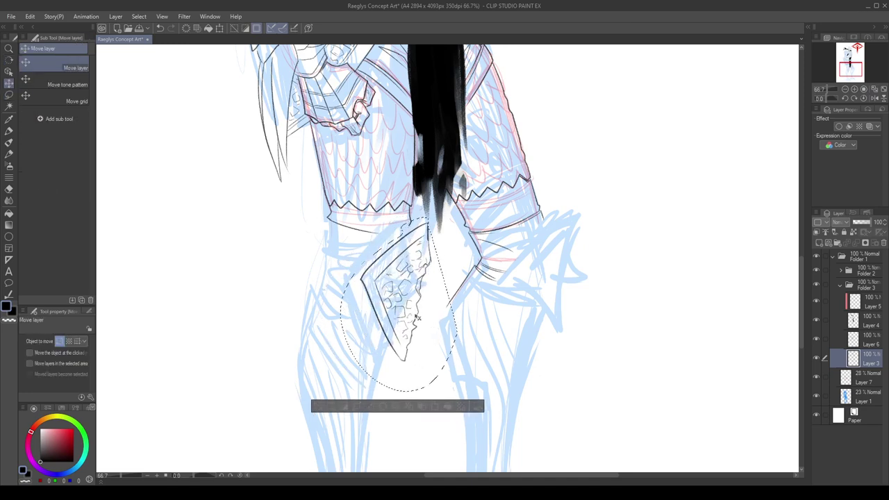
key("ctrl+d")
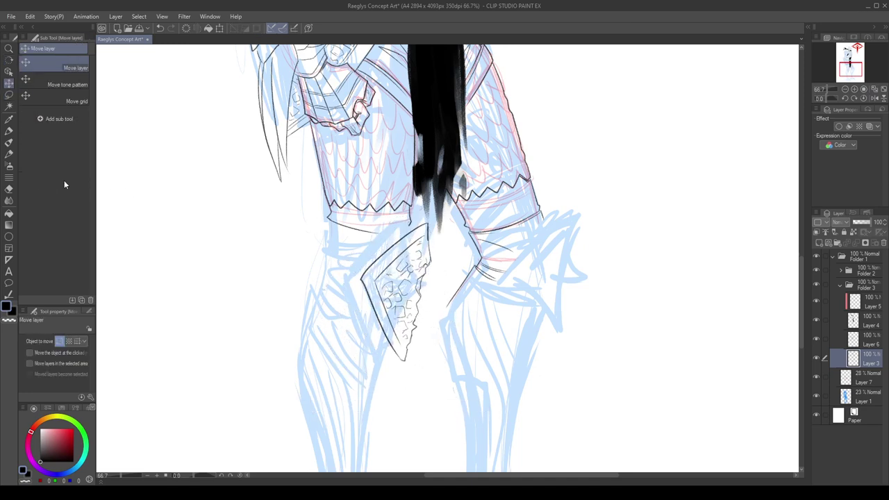
Complete the near thigh cuff's lower edge up to its inner corner with the pencil at size 9, working in the mirrored view.
left_click(9, 154)
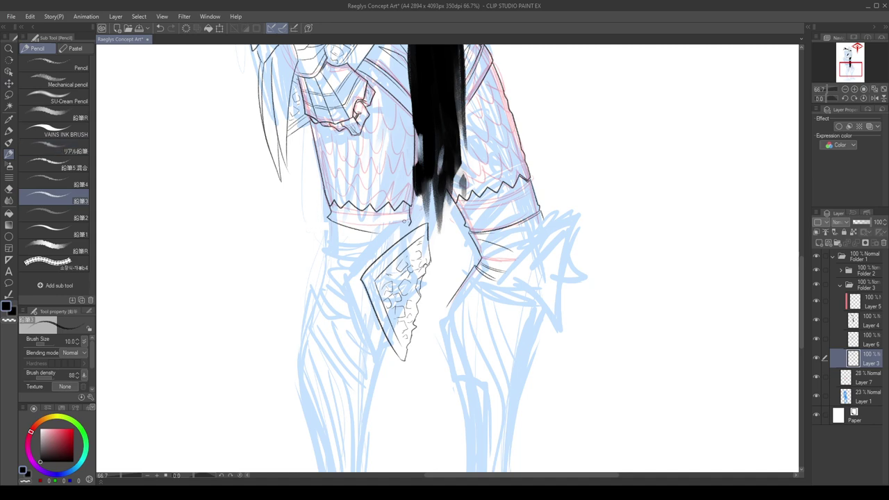
scroll(407, 229, "up", 2)
key("ctrl+z")
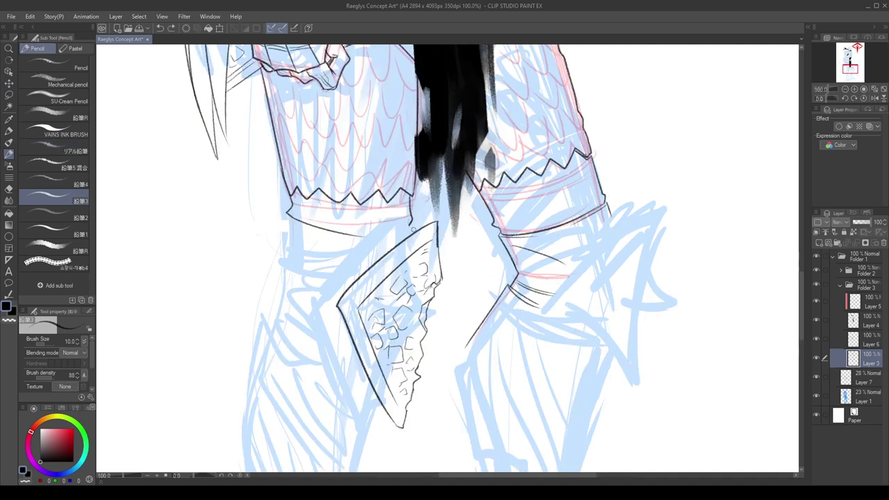
left_click_drag(412, 230, 387, 228)
key("ctrl+z")
key("h")
mouse_move(488, 235)
left_mouse_down()
mouse_move(557, 234)
mouse_move(545, 235)
left_mouse_up()
key("ctrl+z")
key("ctrl+z")
key("ctrl+z")
key("ctrl+z")
mouse_move(485, 223)
left_mouse_down()
mouse_move(489, 230)
mouse_move(490, 215)
mouse_move(489, 232)
mouse_move(513, 239)
mouse_move(591, 230)
left_mouse_up()
key("ctrl+z")
key("c")
key("c")
key("ctrl+z")
key("ctrl+z")
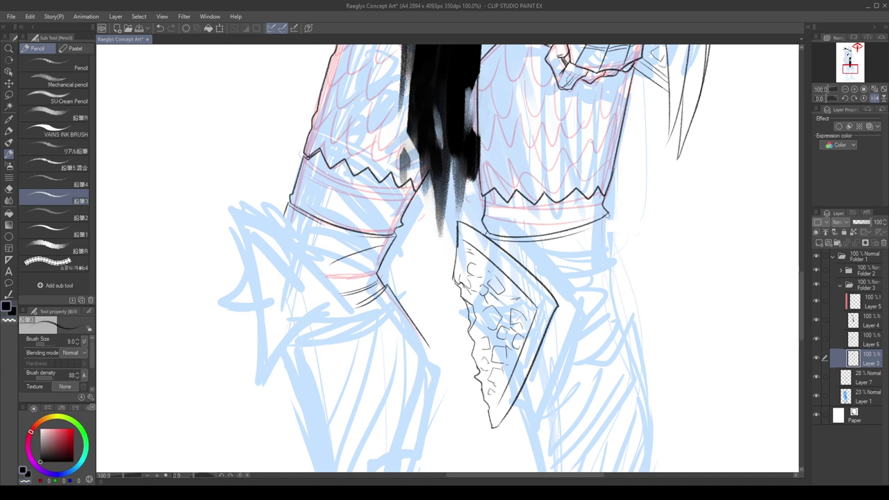
Draw a second pointed plate contour behind the near knee plate, projecting past its outer edge.
key("ctrl+minus")
key("ctrl+minus")
key("ctrl+minus")
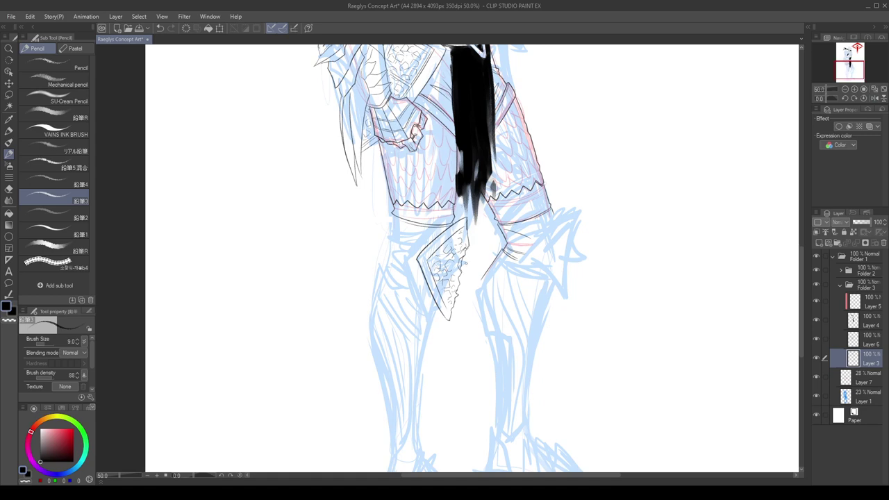
key("ctrl+plus")
key("ctrl+plus")
key("ctrl+plus")
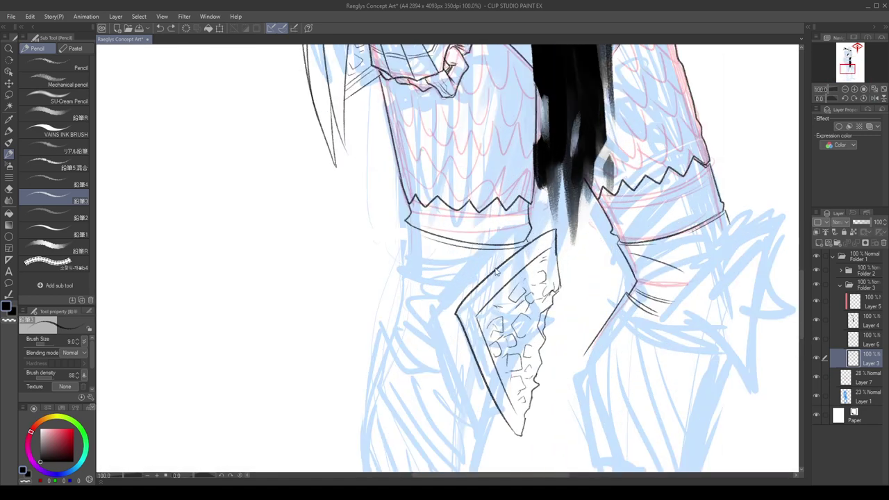
key("ctrl+z")
mouse_move(499, 262)
left_mouse_down()
mouse_move(420, 299)
mouse_move(451, 346)
left_mouse_up()
key("ctrl+z")
mouse_move(504, 262)
left_mouse_down()
mouse_move(418, 305)
mouse_move(456, 337)
left_mouse_up()
key("ctrl+minus")
key("ctrl+minus")
key("ctrl+minus")
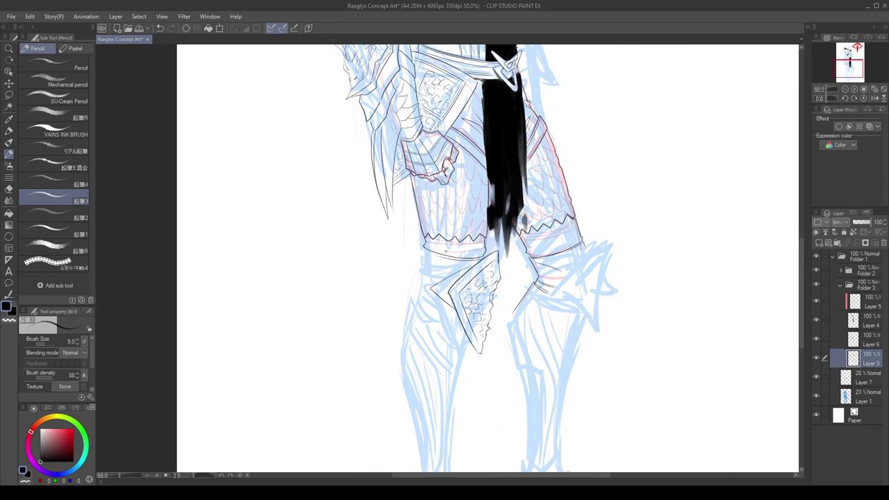
Line the near knee's outer contour from the thigh cuff downwards and a curve towards the knee plate, working in the mirrored view.
key("h")
scroll(532, 276, "down", 2)
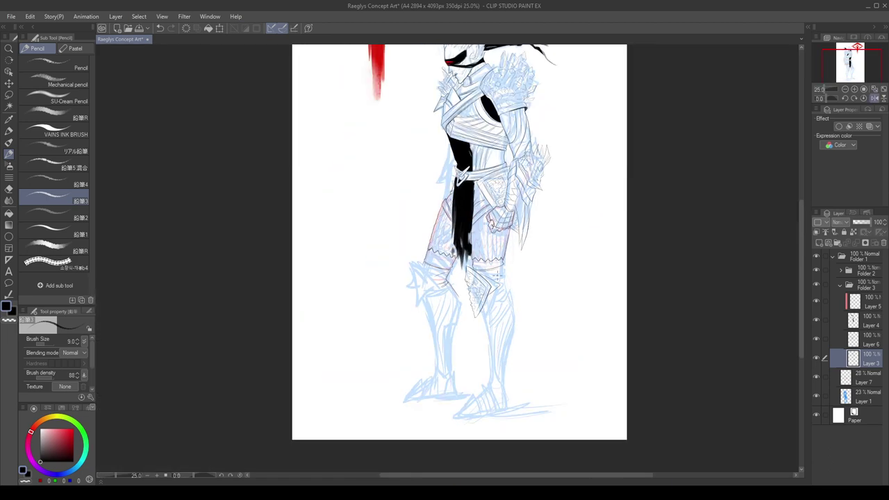
scroll(497, 266, "up", 2)
scroll(517, 254, "up", 1)
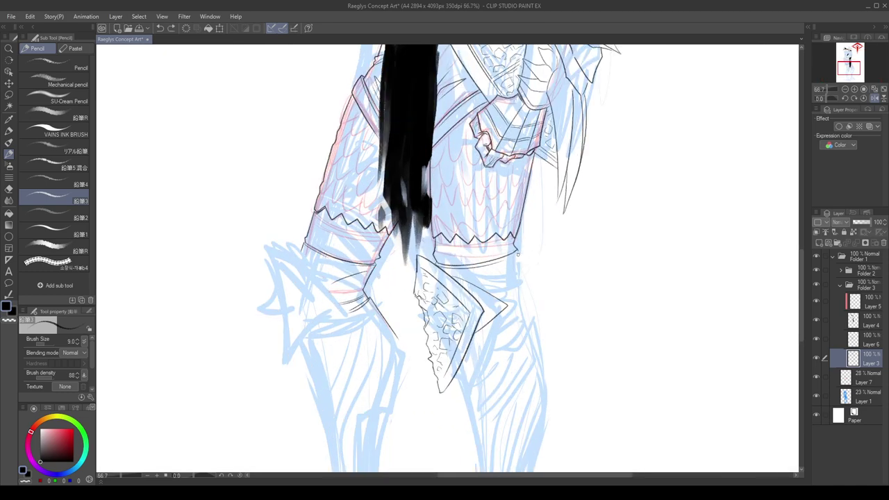
key("ctrl+z")
left_click_drag(517, 250, 516, 295)
key("ctrl+z")
left_click_drag(482, 331, 522, 313)
key("ctrl+z")
key("ctrl+z")
key("ctrl+z")
key("ctrl+z")
key("h")
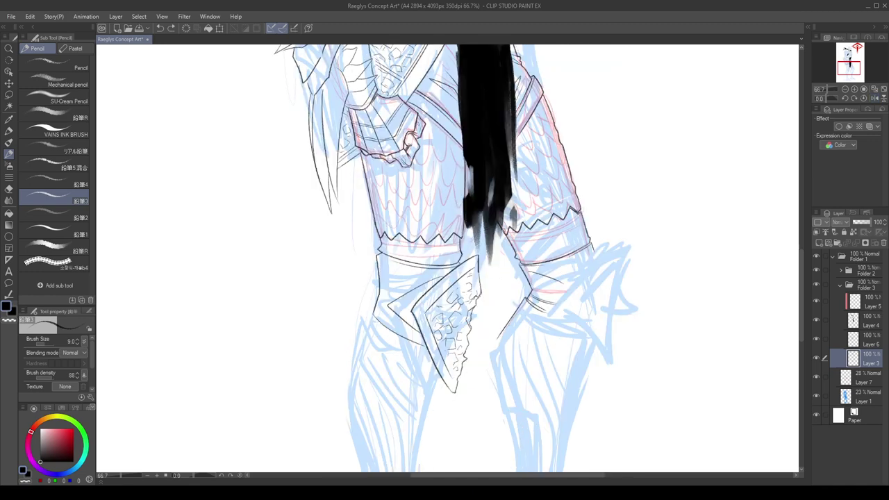
Redraw the curved line below the near knee, joining the outer leg contour to the knee plate.
key("ctrl+z")
left_click_drag(380, 315, 420, 343)
key("ctrl+z")
scroll(392, 255, "down", 1)
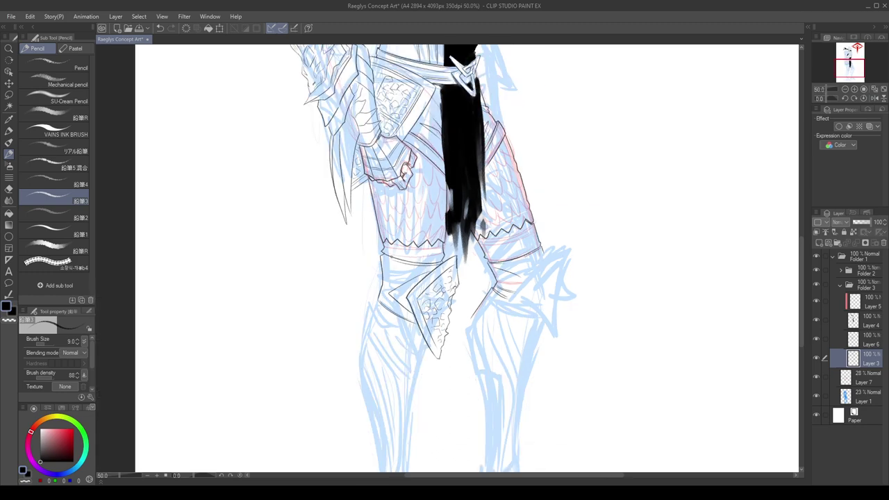
scroll(394, 258, "up", 1)
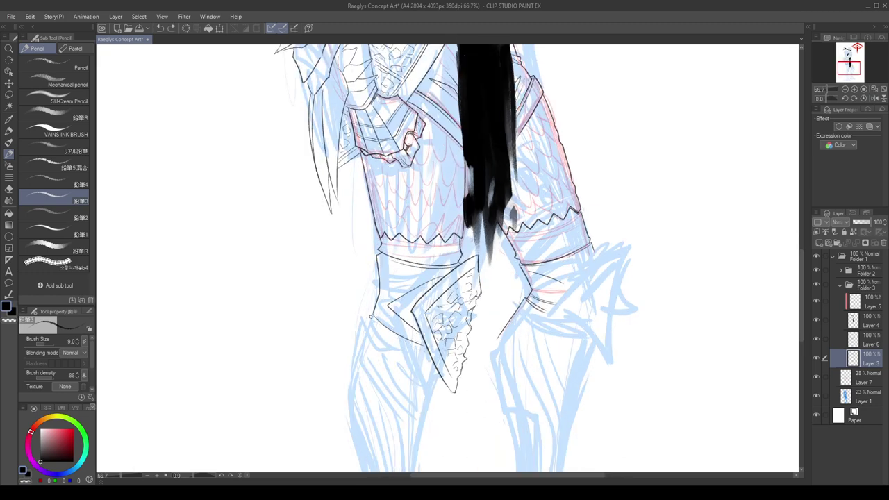
left_click_drag(421, 347, 376, 318)
Clean up the inner corner where the strap lines meet below the far knee, using the pencil with transparent colour.
scroll(522, 309, "up", 6)
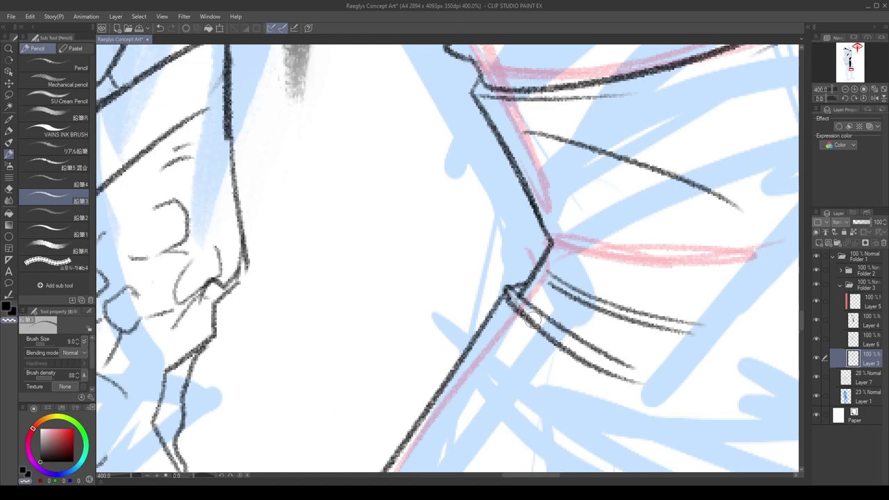
mouse_move(512, 294)
left_mouse_down()
mouse_move(519, 300)
mouse_move(521, 284)
mouse_move(509, 292)
left_mouse_up()
key("c")
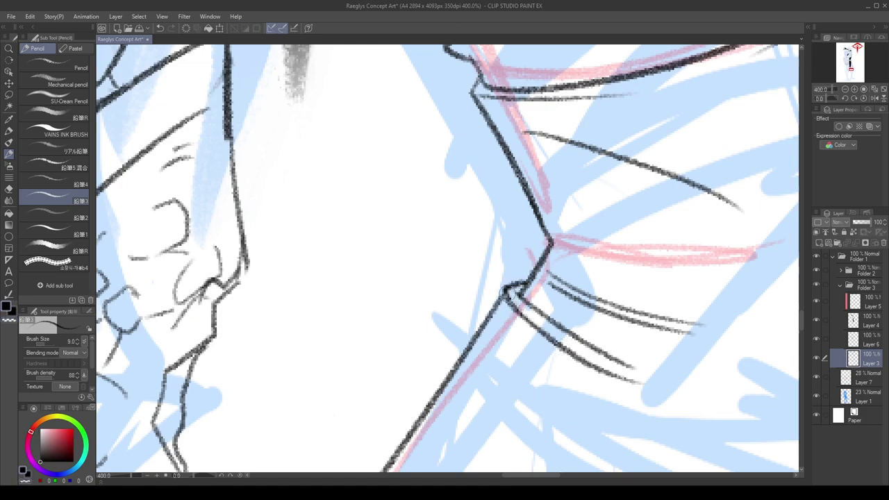
scroll(522, 283, "down", 8)
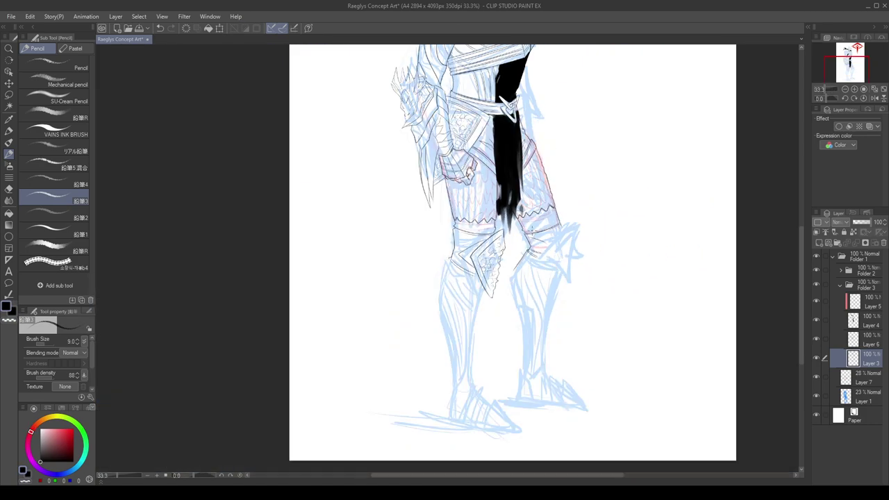
Refine the lines between the near knee's side contour and its plate on Layer 3, and save the drawing.
key("ctrl+s")
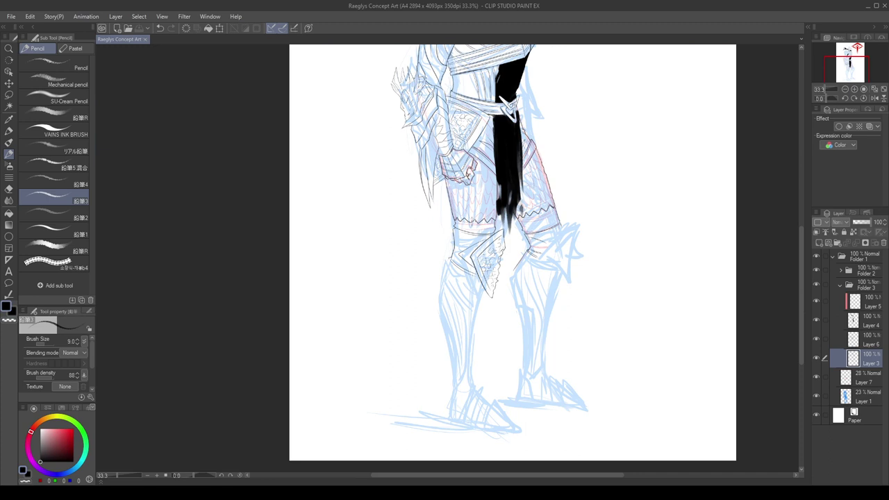
scroll(464, 227, "up", 2)
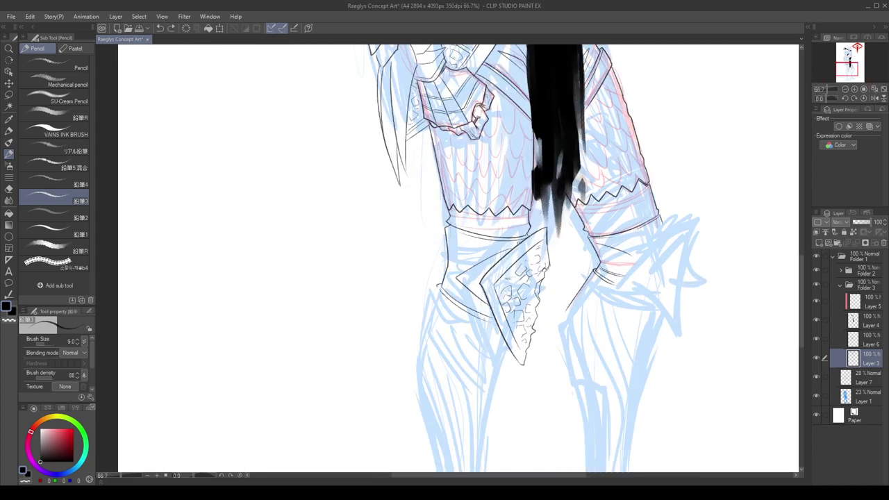
mouse_move(449, 266)
left_mouse_down()
mouse_move(520, 243)
mouse_move(478, 308)
mouse_move(488, 312)
left_mouse_up()
key("ctrl+z")
key("ctrl+z")
key("h")
scroll(479, 265, "down", 3)
key("h")
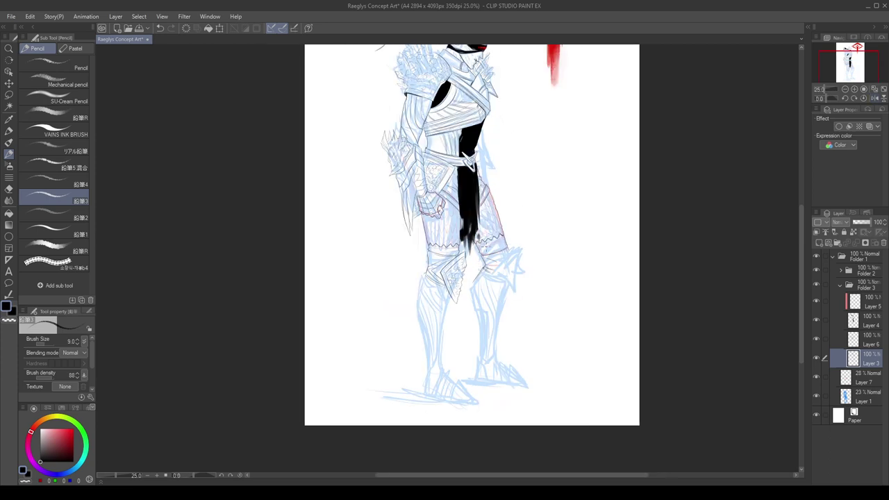
scroll(478, 285, "down", 2)
scroll(501, 194, "up", 4)
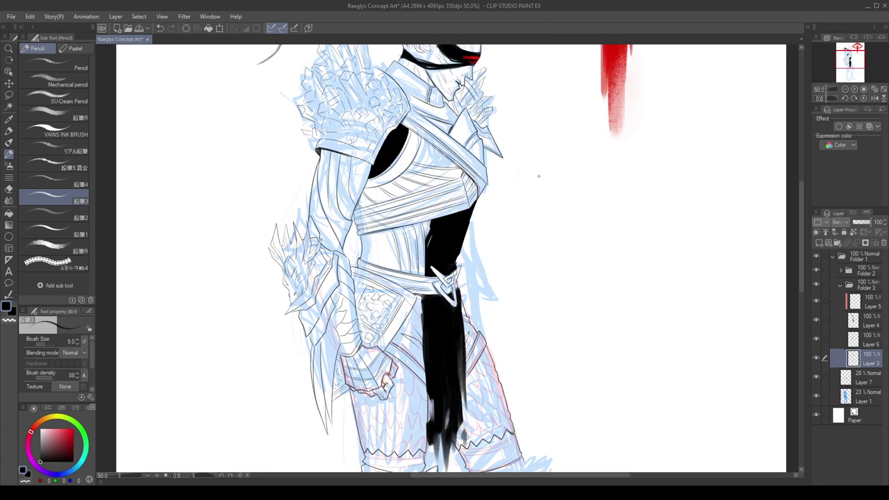
key("h")
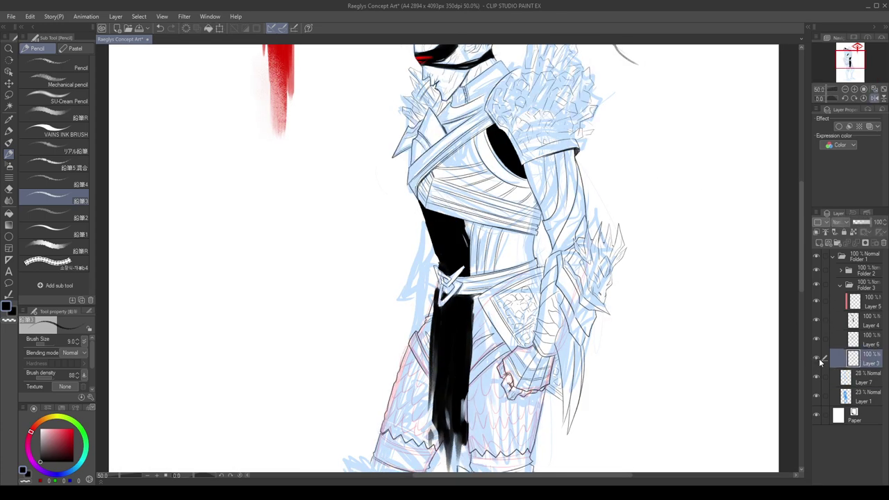
key("ctrl+s")
Line the far arm's pointed elbow guard in black on Layer 6, projecting outward from behind the waist.
left_click(849, 341)
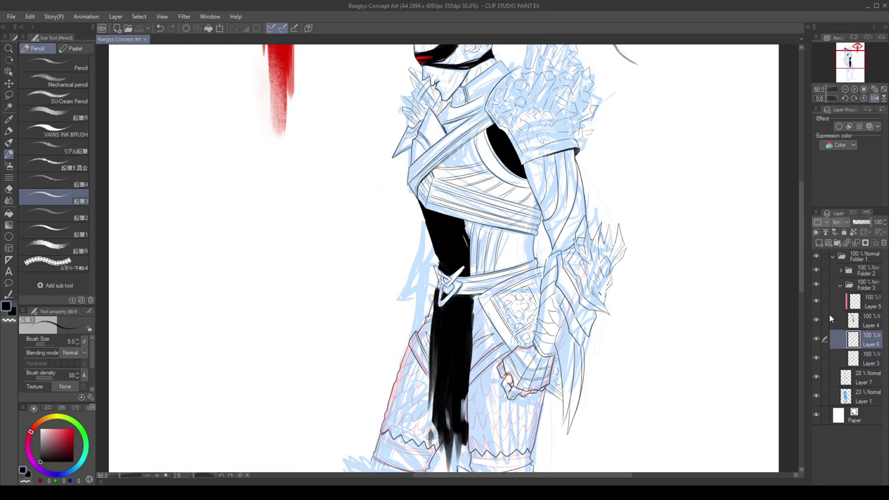
key("ctrl+Tab")
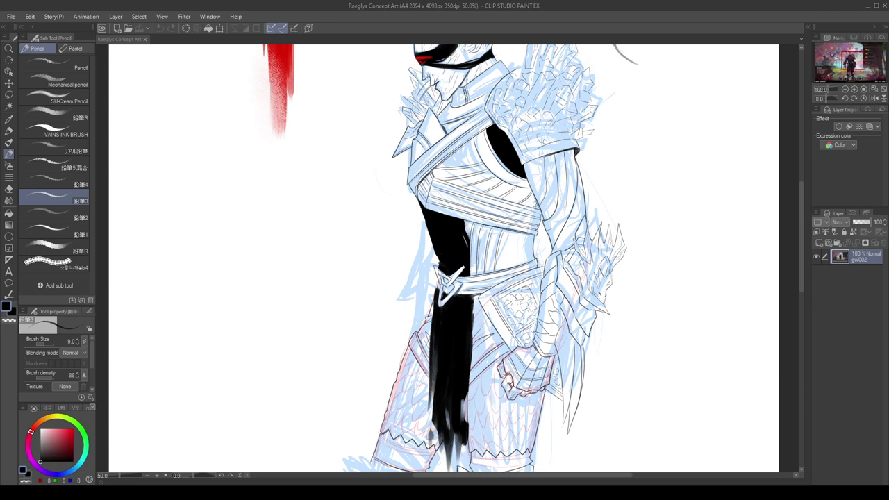
left_click(459, 288)
key("h")
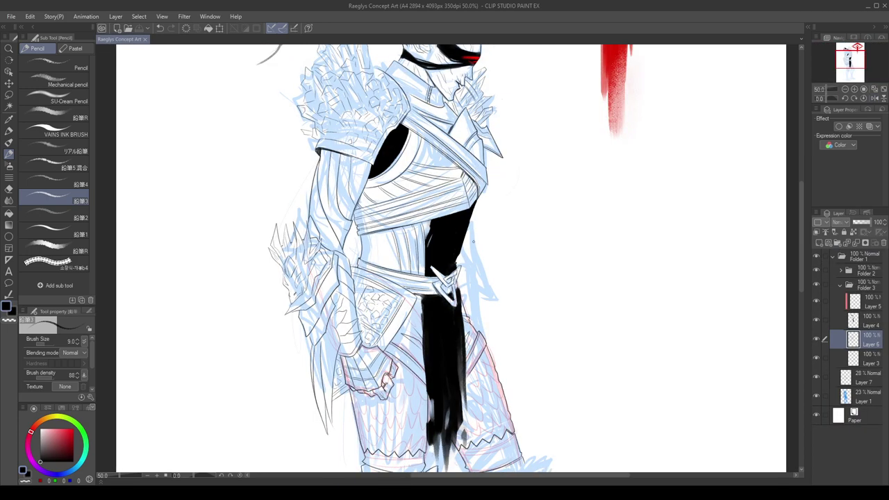
left_click_drag(473, 225, 495, 295)
scroll(491, 285, "up", 1)
key("ctrl+z")
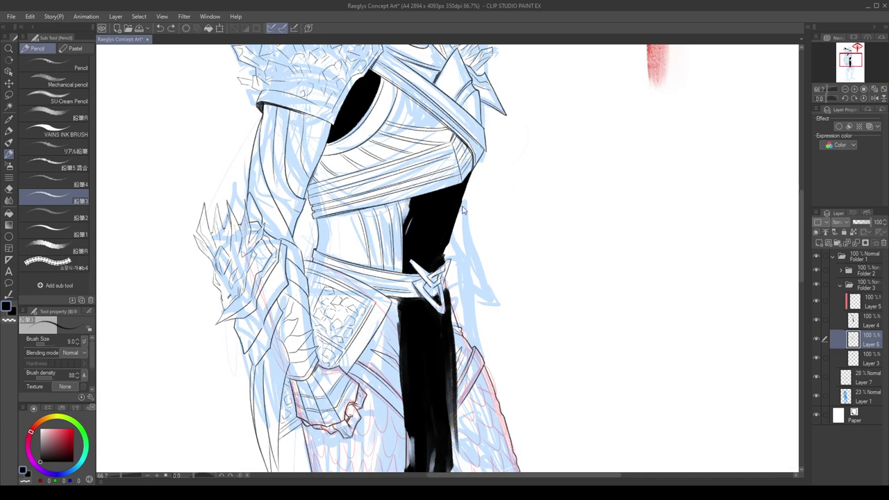
mouse_move(466, 196)
left_mouse_down()
mouse_move(500, 309)
mouse_move(473, 288)
mouse_move(500, 309)
mouse_move(469, 260)
left_mouse_up()
key("ctrl+z")
key("ctrl+z")
key("ctrl+z")
left_click_drag(493, 296, 471, 269)
key("ctrl+z")
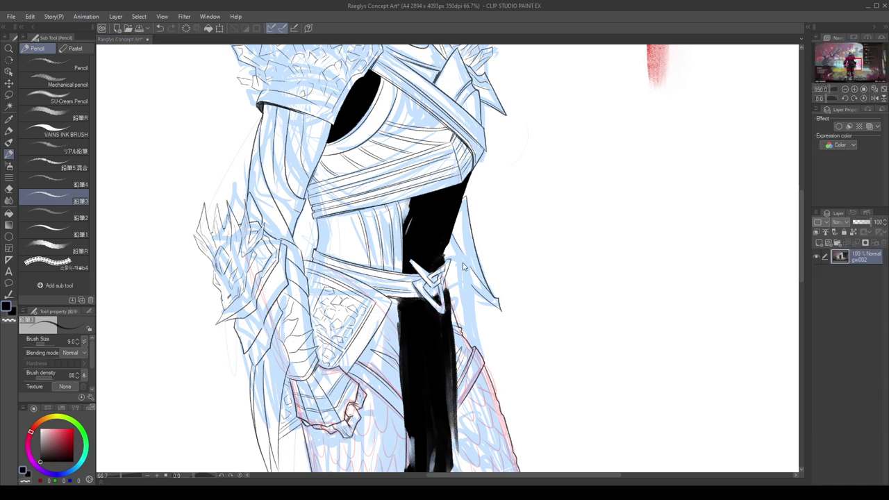
Line the far forearm behind the belt buckle, with its outer contour and curved wrap bands across it.
left_click(464, 264)
mouse_move(444, 257)
left_mouse_down()
mouse_move(460, 252)
mouse_move(474, 280)
mouse_move(482, 355)
left_mouse_up()
key("ctrl+z")
key("ctrl+z")
key("ctrl+z")
key("ctrl+z")
key("ctrl+z")
key("ctrl+z")
key("ctrl+z")
key("ctrl+z")
Clean up the far forearm's outer edge where the wrap bands meet it, using the pencil with transparent colour.
scroll(479, 295, "down", 2)
scroll(479, 305, "up", 4)
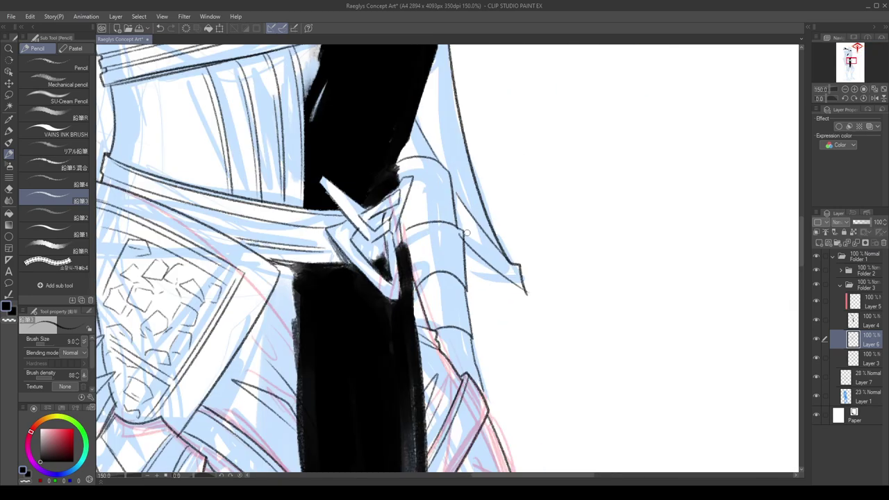
key("x")
key("c")
key("c")
scroll(500, 317, "down", 5)
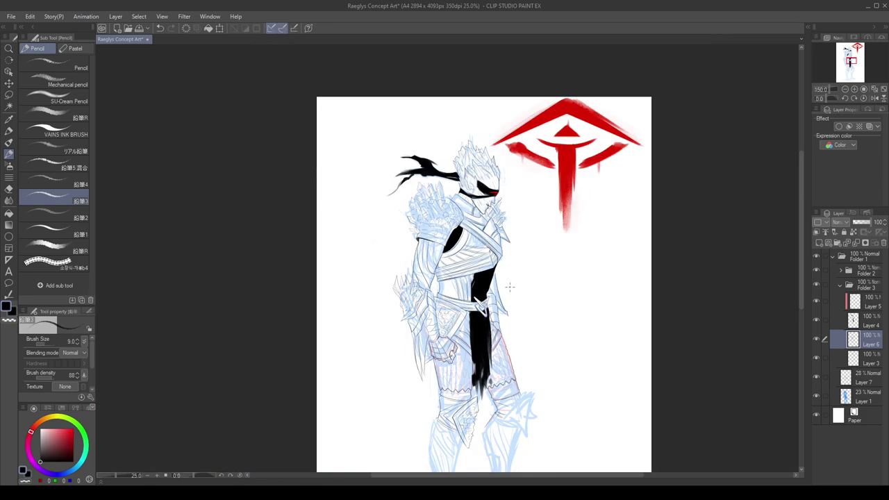
Draw long thin spikes hanging from the far forearm below the elbow guard, and save the drawing.
key("h")
scroll(395, 325, "up", 2)
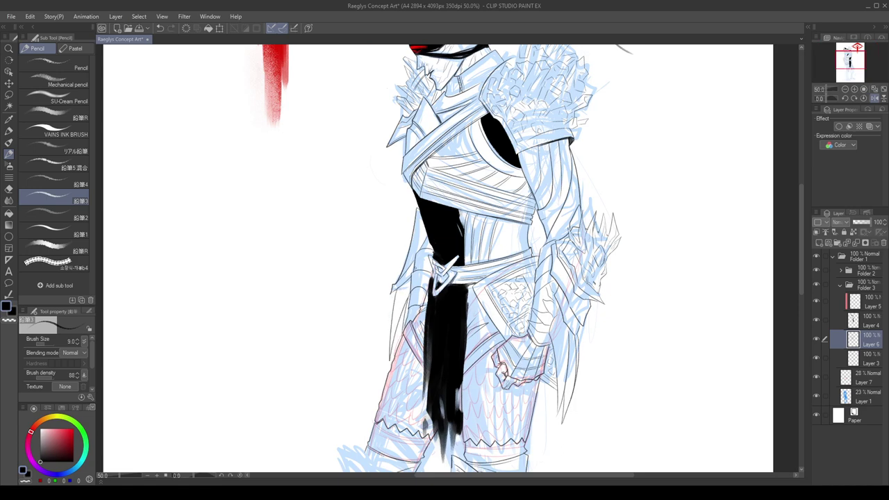
key("h")
scroll(498, 348, "up", 3)
scroll(474, 337, "down", 3)
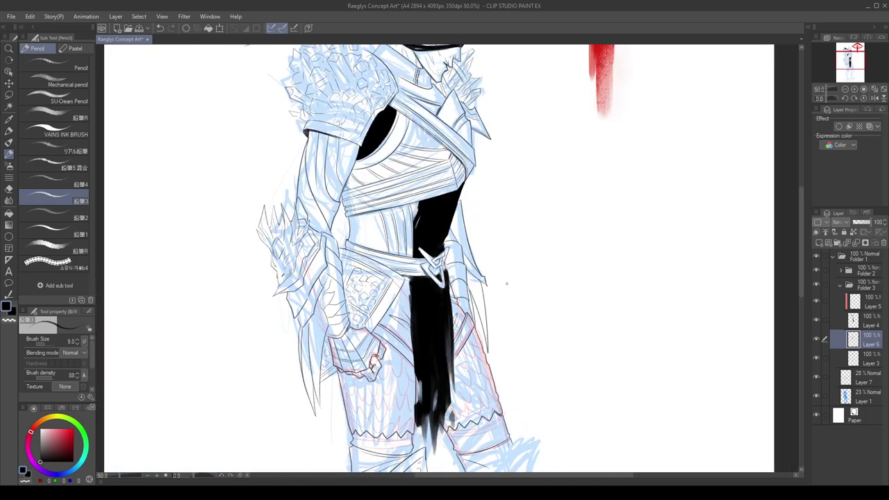
scroll(506, 284, "down", 1)
key("h")
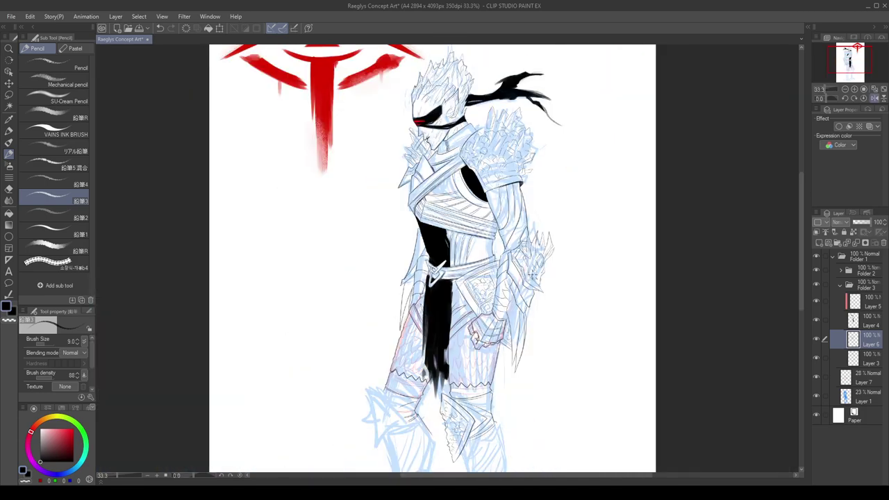
scroll(458, 306, "down", 3)
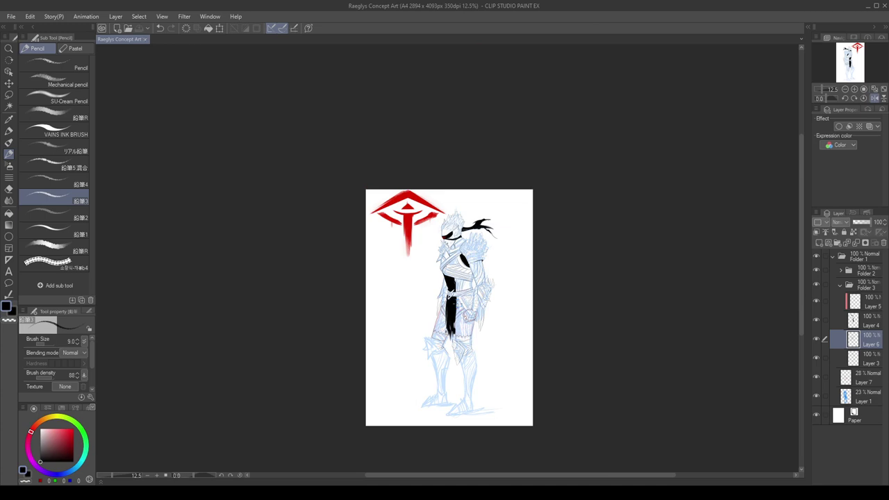
scroll(452, 371, "up", 3)
key("h")
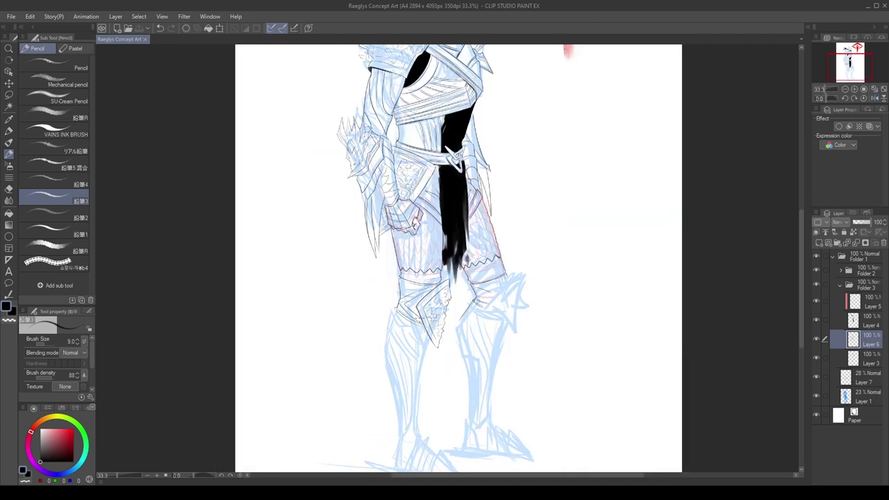
scroll(497, 356, "down", 1)
scroll(497, 356, "up", 1)
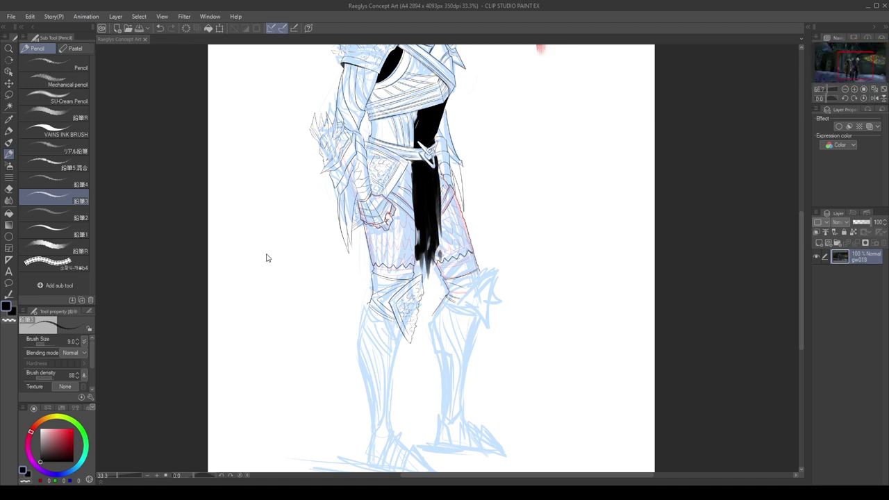
Outline the far knee plate with a V-shaped contour from its upper tip through the inner corner to the lower tip.
scroll(474, 270, "up", 1)
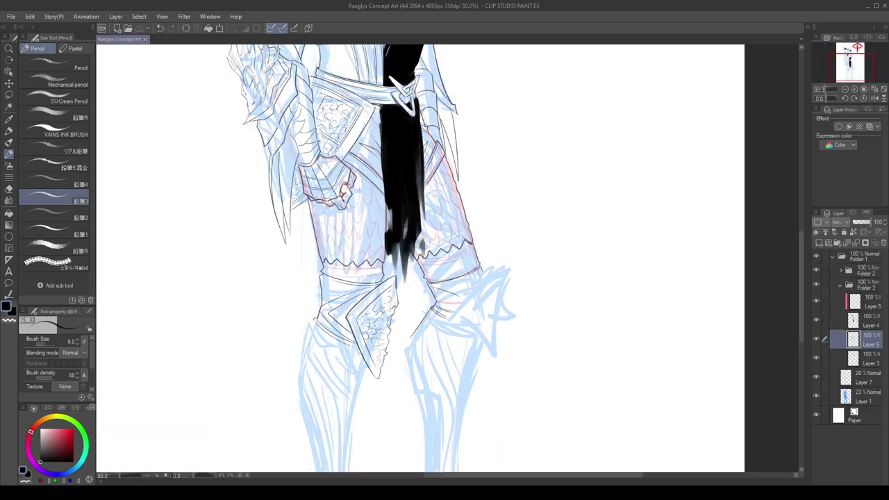
left_click_drag(494, 273, 454, 316)
left_click_drag(454, 317, 485, 348)
key("ctrl+z")
key("ctrl+z")
left_click_drag(496, 271, 445, 327)
left_click_drag(445, 328, 489, 366)
key("ctrl+z")
key("ctrl+z")
key("ctrl+z")
Add a parallel inner edge to the upper arm of the far knee plate and shape its pointed tips.
mouse_move(500, 271)
left_mouse_down()
mouse_move(448, 318)
mouse_move(491, 359)
mouse_move(496, 340)
mouse_move(465, 321)
mouse_move(496, 351)
left_mouse_up()
key("ctrl+z")
key("ctrl+z")
key("ctrl+z")
key("ctrl+z")
mouse_move(478, 305)
left_mouse_down()
mouse_move(501, 280)
mouse_move(480, 306)
left_mouse_up()
key("ctrl+z")
key("ctrl+z")
left_click_drag(506, 272, 466, 316)
key("ctrl+minus")
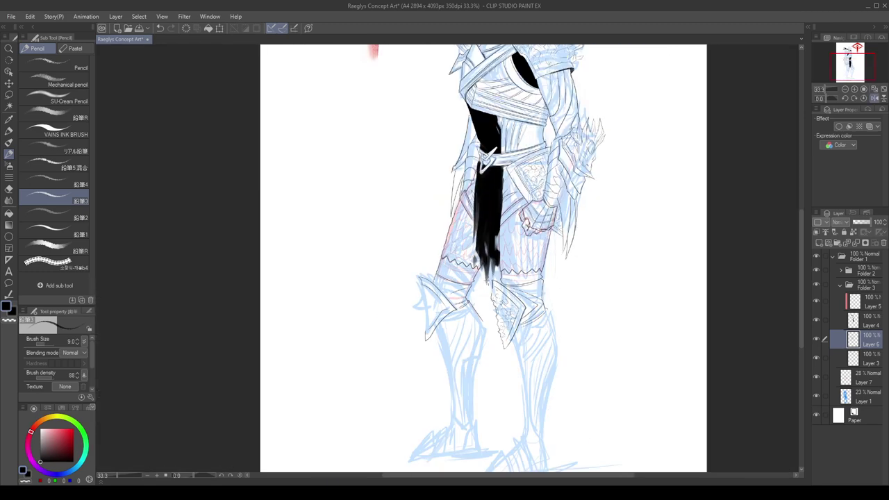
Line the short outer leg contour between the far thigh cuff and the knee plate.
mouse_move(417, 266)
left_mouse_down()
mouse_move(428, 301)
mouse_move(419, 270)
mouse_move(481, 276)
left_mouse_up()
key("ctrl+z")
key("ctrl+z")
scroll(438, 280, "up", 4)
key("h")
scroll(547, 304, "down", 2)
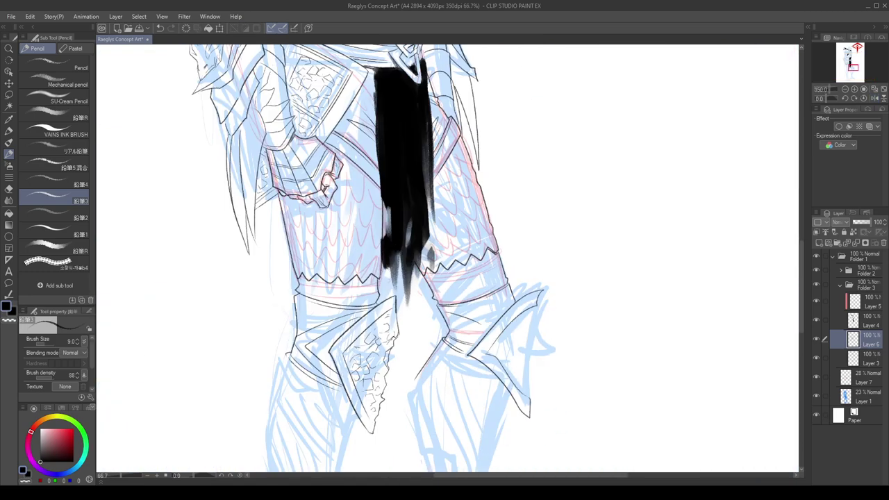
key("ctrl+minus")
key("ctrl+plus")
key("ctrl+plus")
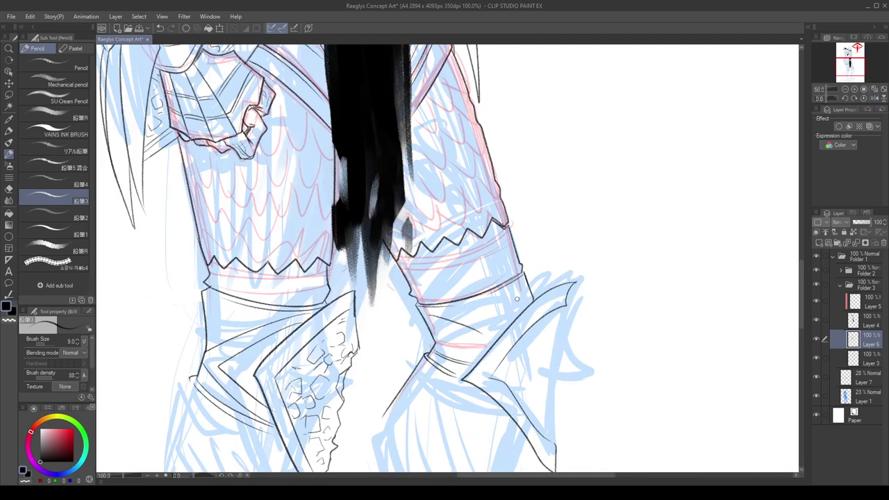
key("ctrl+minus")
key("ctrl+plus")
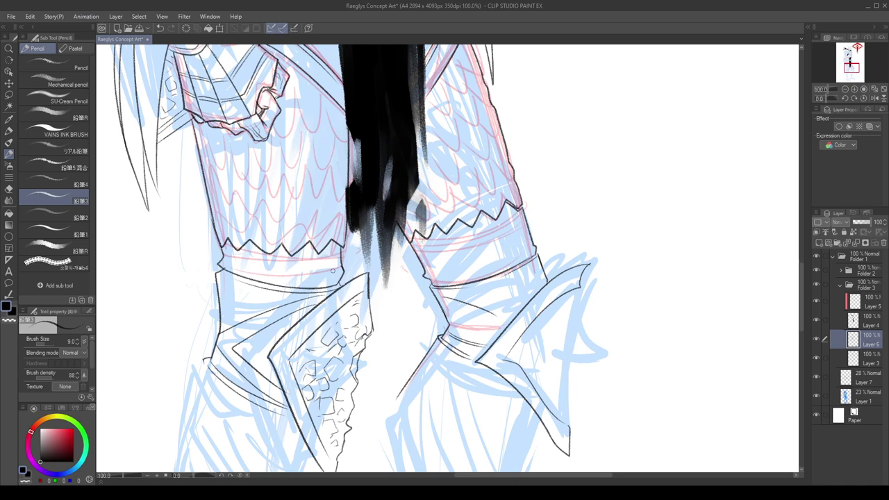
Erase the old curved strap line below the far thigh cuff on Layer 3 with the hard eraser.
key("e")
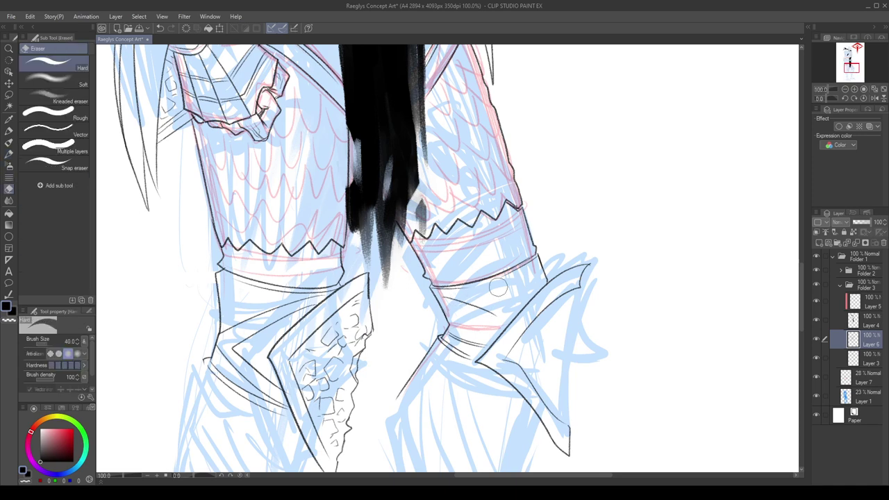
left_click(851, 358)
left_click_drag(500, 315, 459, 300)
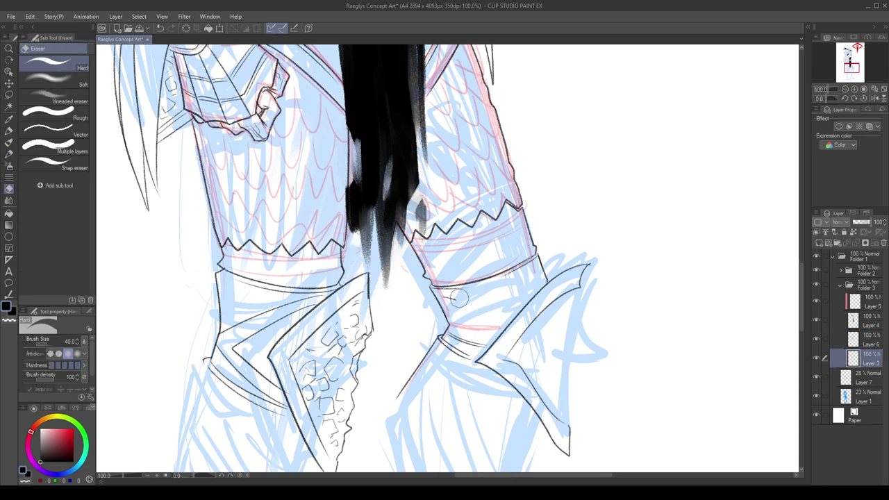
Draw new strap lines on Layer 3 across the far knee, between the thigh cuff and the knee plate.
left_click(10, 155)
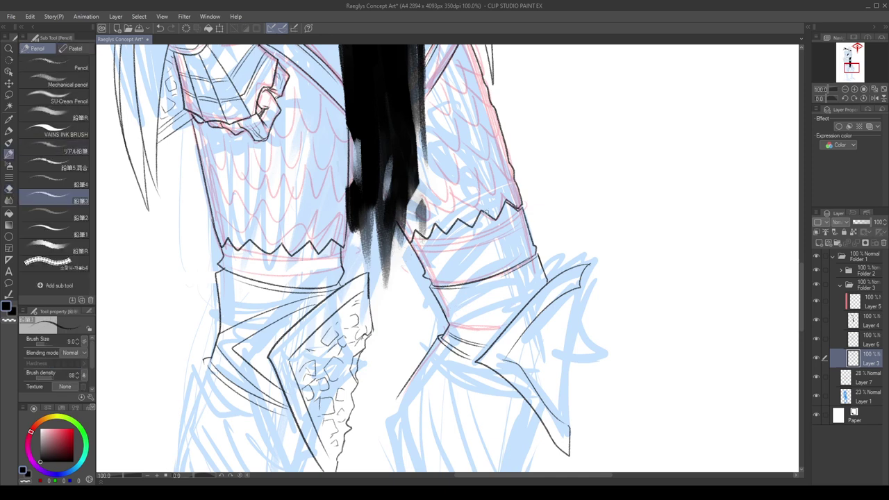
scroll(505, 295, "down", 2)
key("ctrl+z")
left_click_drag(500, 301, 469, 320)
key("ctrl+z")
key("ctrl+z")
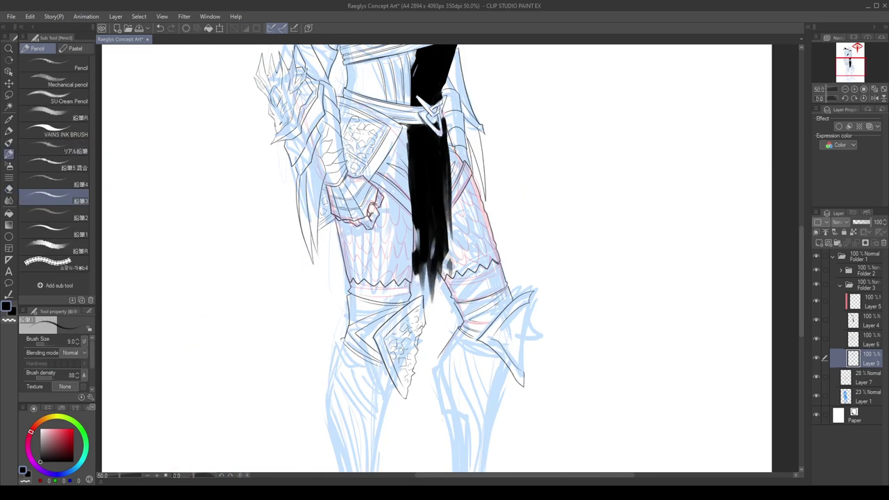
key("ctrl+z")
left_click_drag(505, 295, 474, 323)
key("ctrl+z")
key("ctrl+z")
Draw the far knee plate's jagged outer edge on Layer 6 and fill the plate with small stone-like texture marks.
left_click(861, 340)
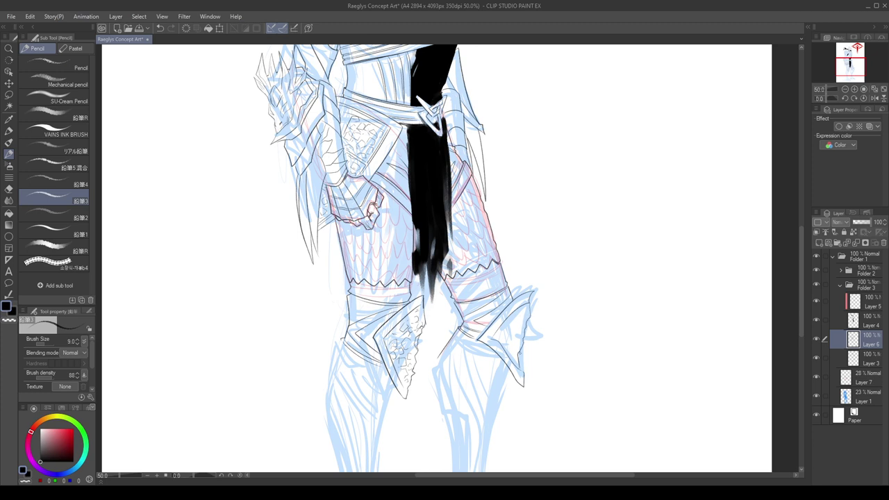
left_click_drag(530, 308, 527, 323)
key("ctrl+z")
key("ctrl+z")
key("h")
scroll(484, 285, "down", 2)
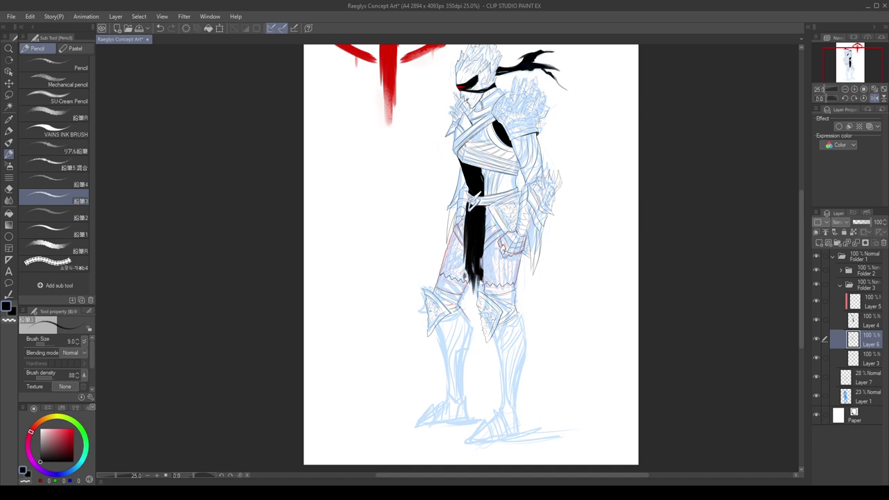
Check the knee plates against the whole figure in normal and mirrored views, and save the drawing.
key("h")
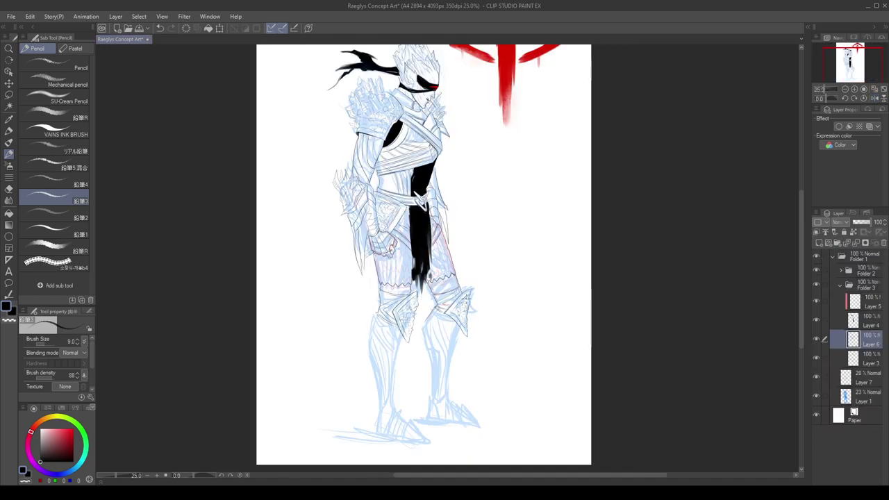
scroll(366, 297, "up", 3)
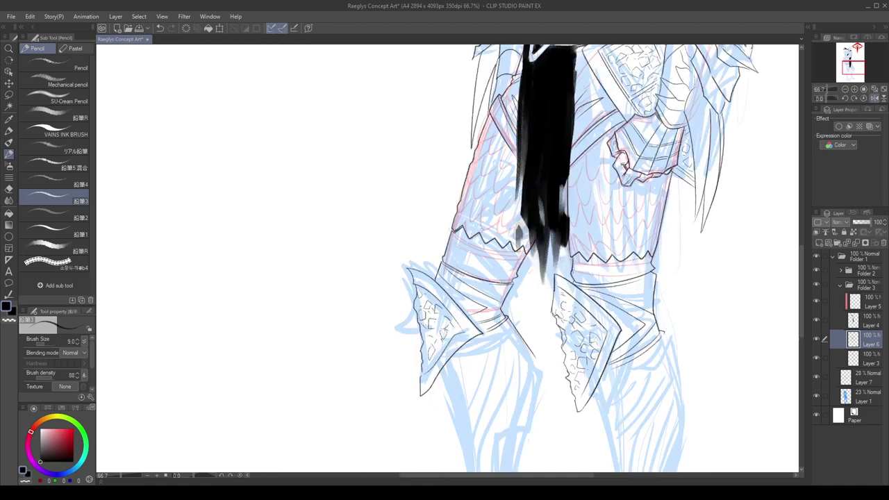
scroll(564, 250, "down", 3)
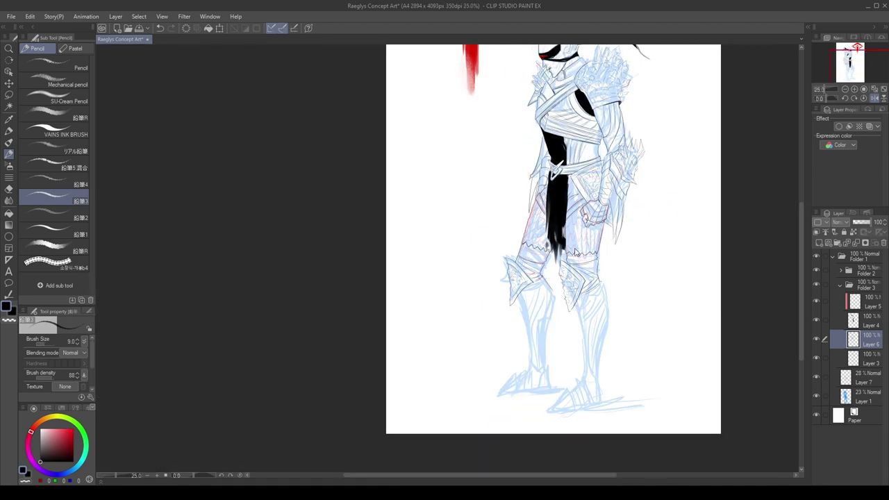
key("ctrl+s")
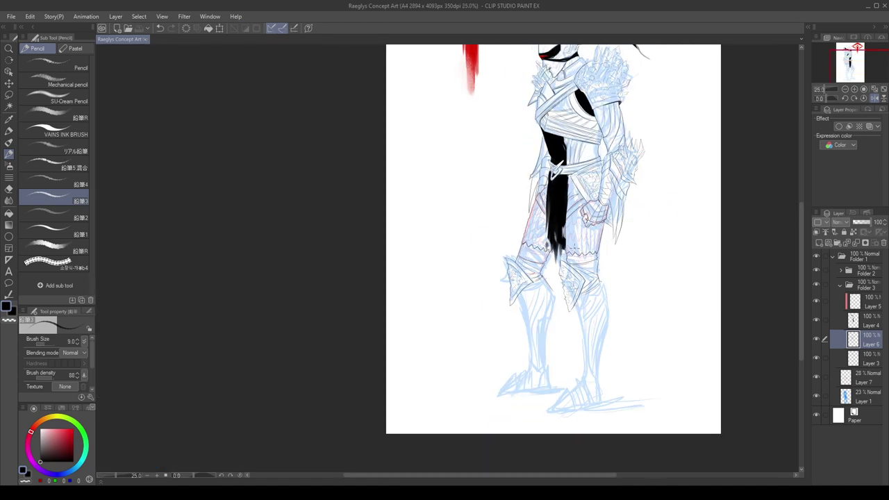
key("h")
scroll(565, 271, "down", 4)
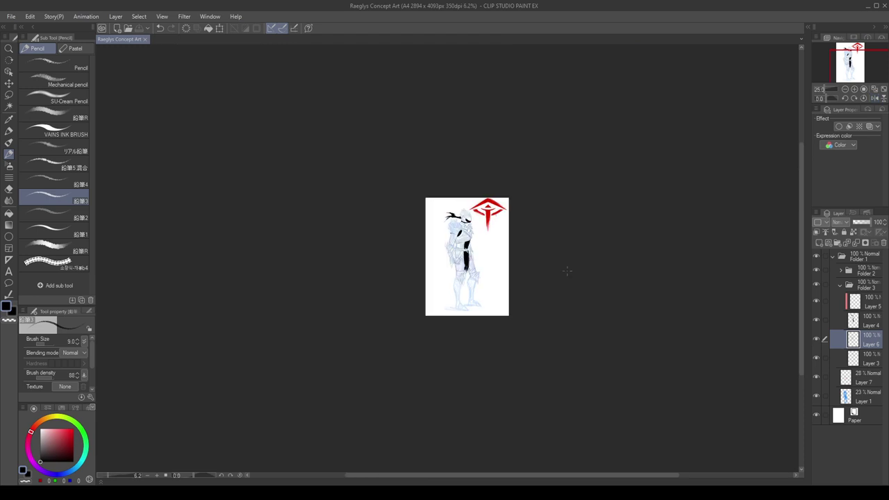
scroll(465, 271, "up", 4)
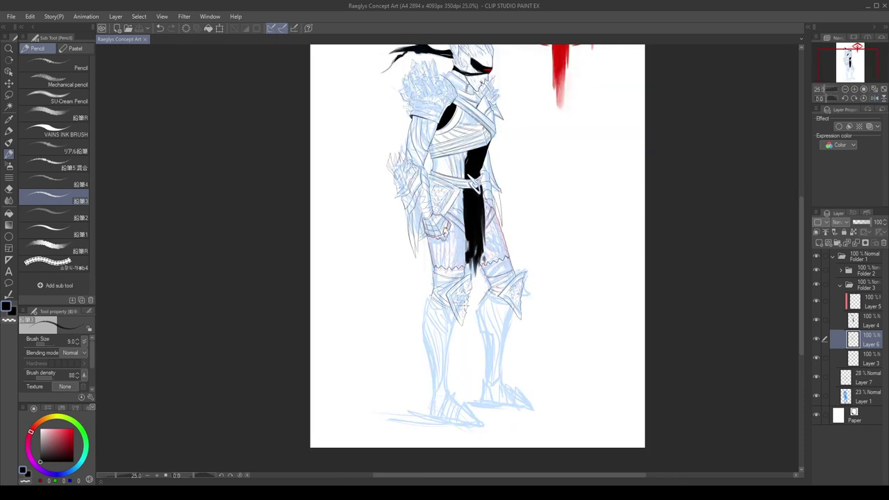
Draw the far shin's front outline in black on Layer 6, from below the knee plate toward the ankle.
scroll(490, 299, "up", 2)
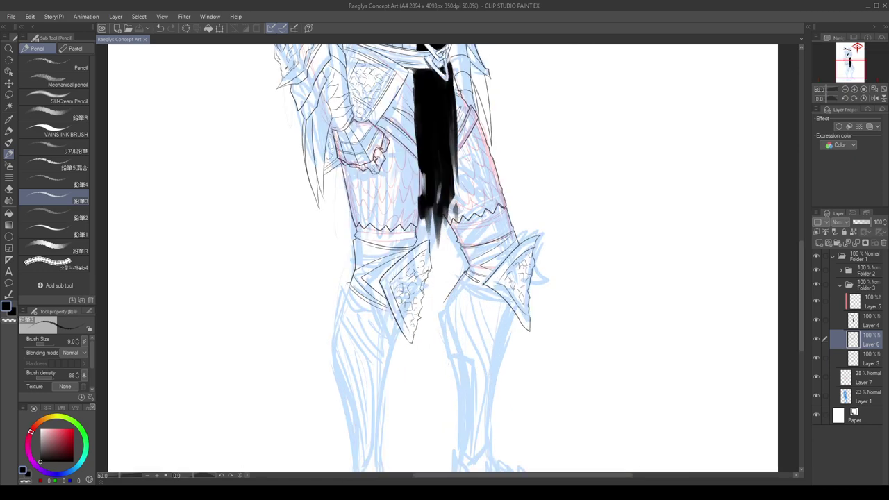
scroll(479, 274, "up", 3)
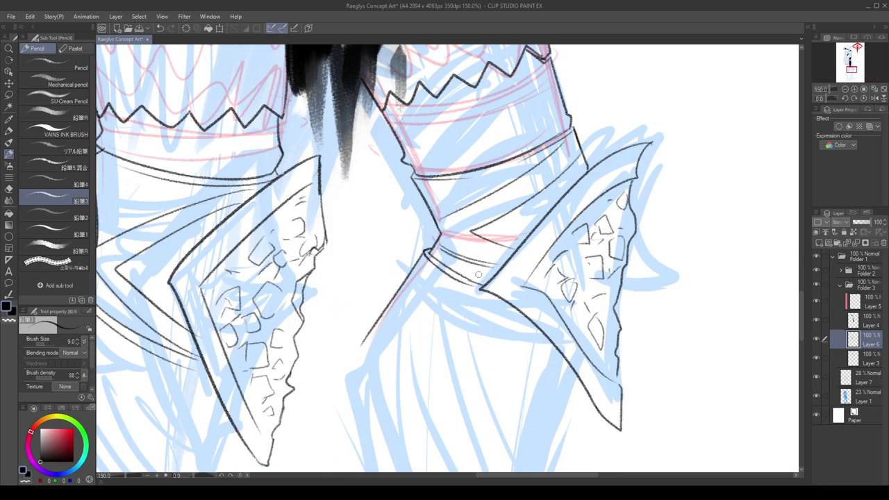
scroll(478, 275, "down", 3)
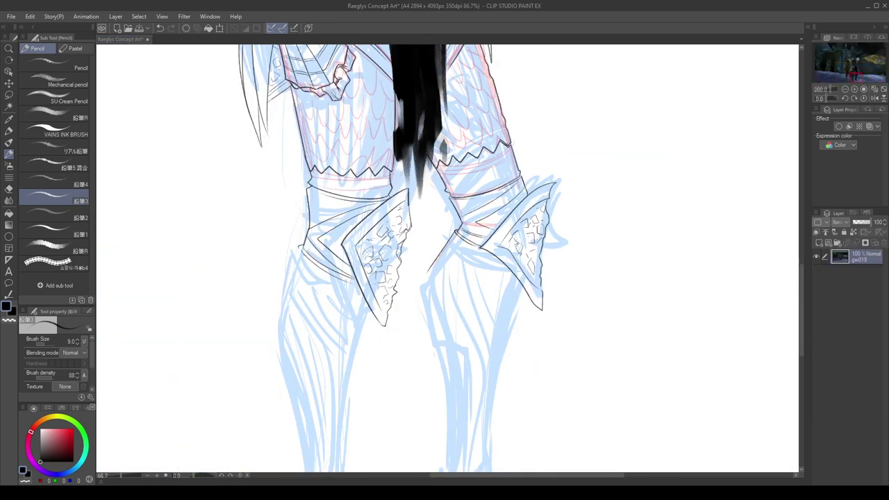
scroll(501, 231, "down", 1)
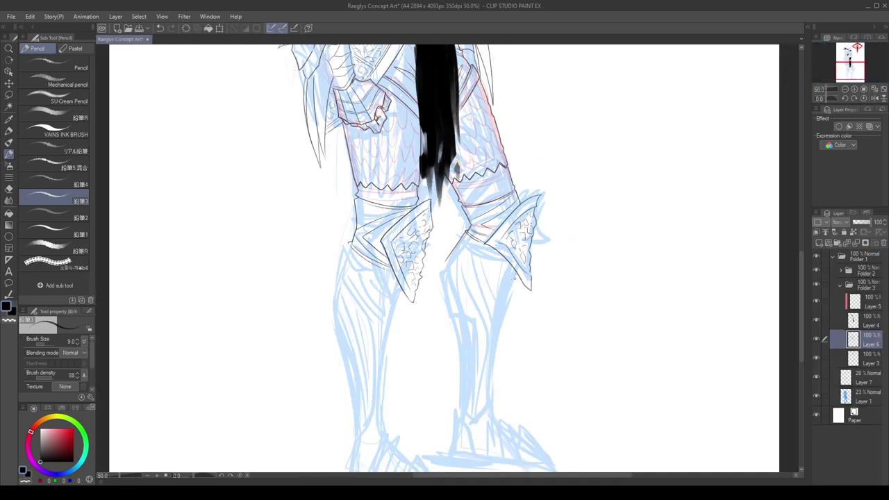
scroll(431, 278, "down", 1)
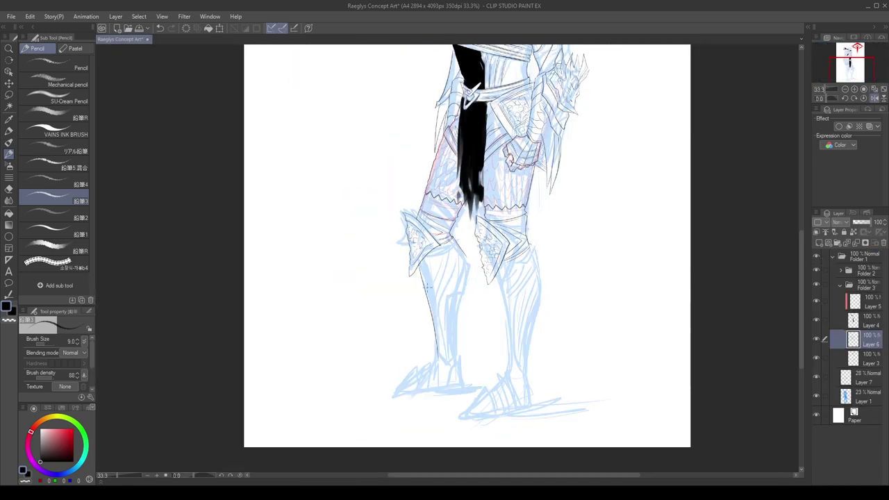
key("ctrl+z")
left_click_drag(419, 264, 435, 350)
key("h")
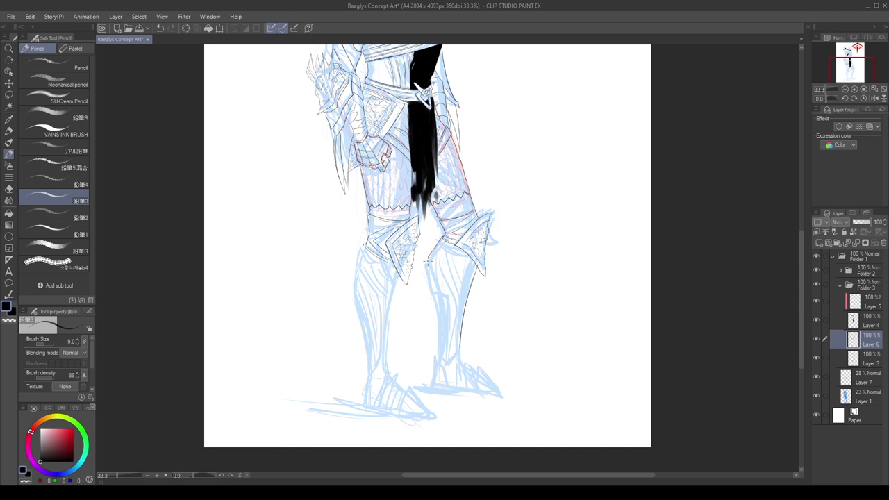
Redraw the far shin's front outline over the sketch so that it reaches down to the ankle.
scroll(428, 261, "up", 1)
mouse_move(437, 255)
left_mouse_down()
mouse_move(446, 417)
mouse_move(473, 401)
left_mouse_up()
key("ctrl+z")
key("ctrl+z")
key("ctrl+z")
key("ctrl+z")
key("ctrl+z")
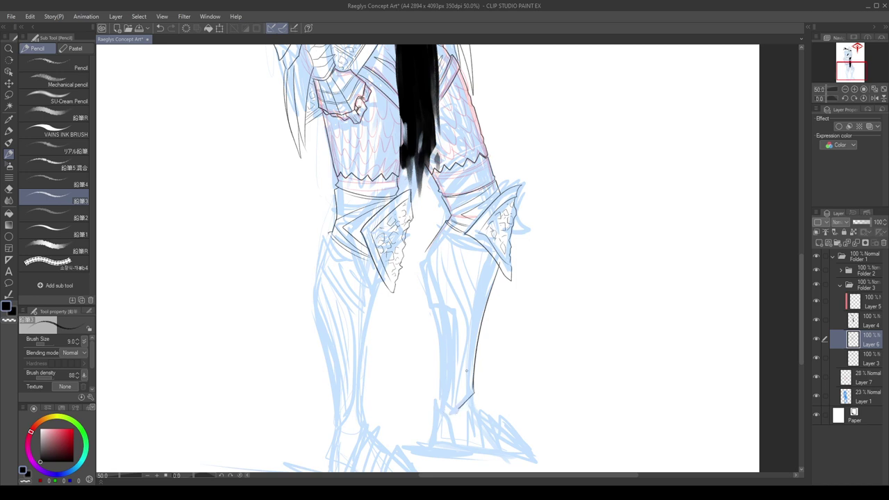
Flare the far shin's front outline outward at the ankle and rough in the shin guard's inner edge.
key("ctrl+z")
mouse_move(471, 311)
left_mouse_down()
mouse_move(470, 375)
mouse_move(446, 417)
left_mouse_up()
key("ctrl+z")
key("ctrl+z")
key("ctrl+z")
left_click_drag(473, 387, 478, 410)
key("ctrl+z")
key("ctrl+z")
Draw the far shin guard's inner edge, angled at the ankle and running up the shin toward the knee strap.
mouse_move(470, 312)
left_mouse_down()
mouse_move(466, 387)
mouse_move(448, 412)
left_mouse_up()
key("ctrl+z")
key("h")
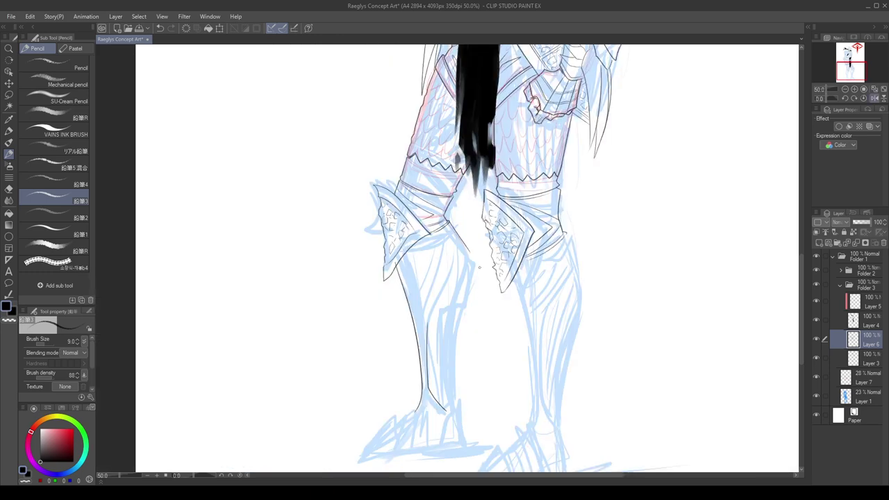
key("ctrl+z")
left_click_drag(429, 321, 459, 257)
key("h")
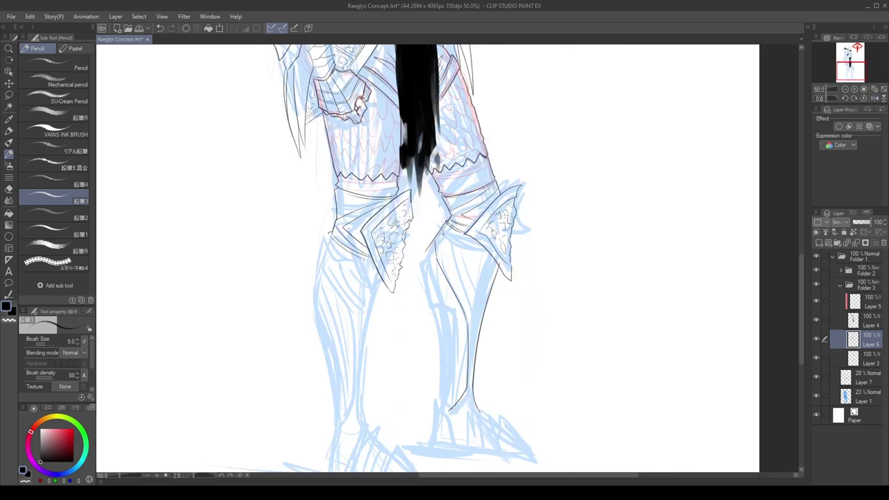
Add a curved contour and a slanted line across the upper far shin guard, starting below the knee straps.
mouse_move(444, 234)
left_mouse_down()
mouse_move(467, 285)
mouse_move(452, 233)
mouse_move(468, 311)
left_mouse_up()
key("ctrl+z")
key("ctrl+z")
key("ctrl+z")
key("ctrl+z")
key("ctrl+z")
key("ctrl+z")
left_click_drag(461, 236, 483, 315)
key("ctrl+z")
left_click_drag(462, 237, 484, 300)
scroll(472, 217, "down", 1)
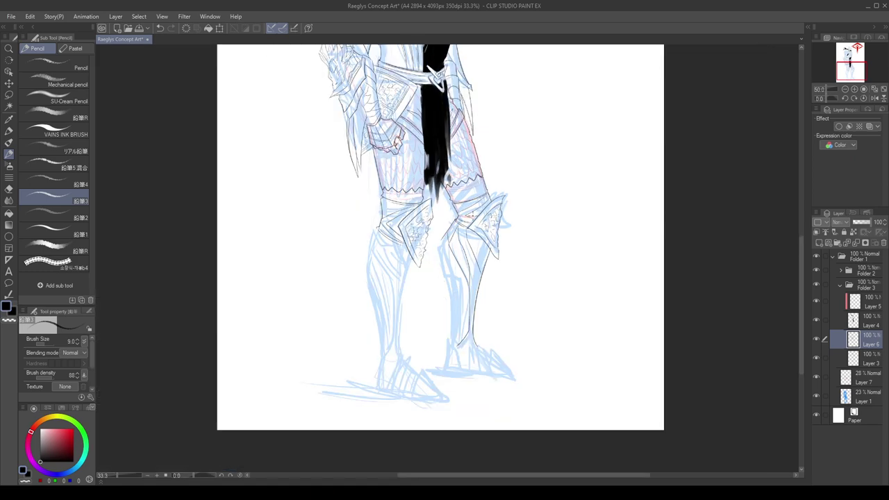
Erase the lower edge near the far knee plate's tip and redraw it from the tip to the shin outline.
key("h")
scroll(407, 246, "up", 5)
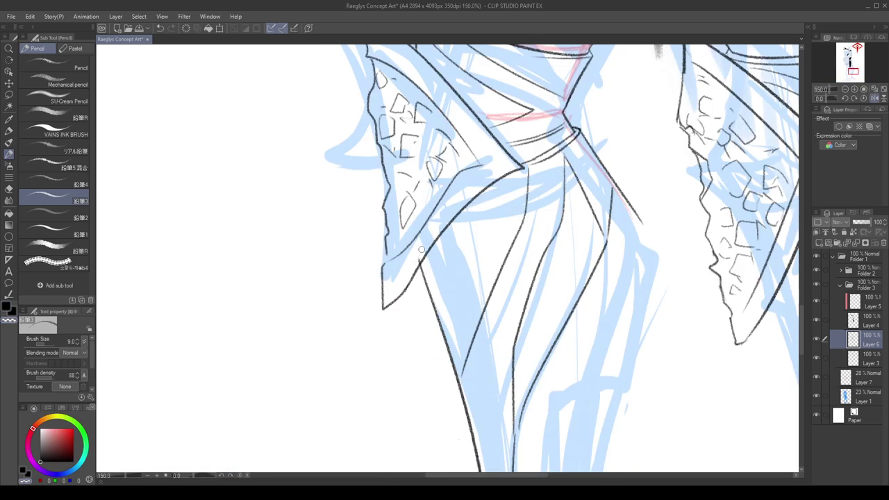
mouse_move(416, 272)
left_mouse_down()
mouse_move(384, 314)
mouse_move(420, 264)
left_mouse_up()
key("ctrl+z")
key("c")
key("ctrl+z")
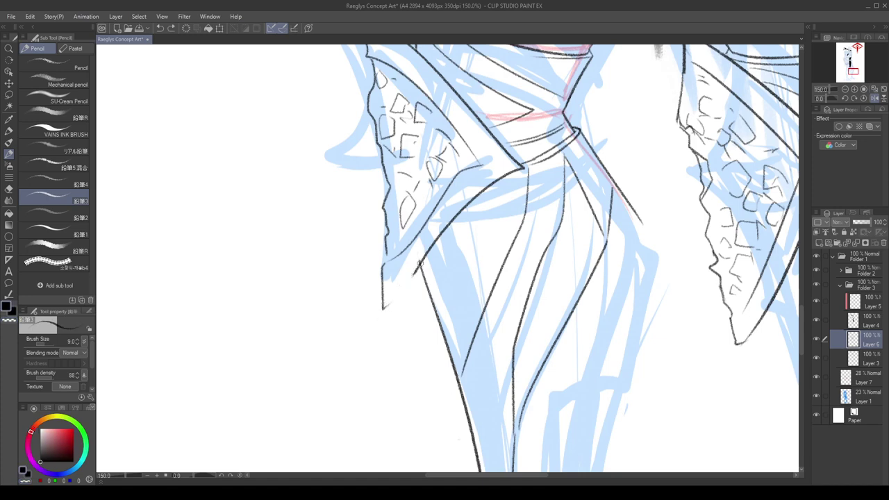
left_click_drag(385, 308, 419, 263)
Refine the far knee plate's lower edge down to its tip and check where it meets the shin lines.
scroll(415, 270, "down", 3)
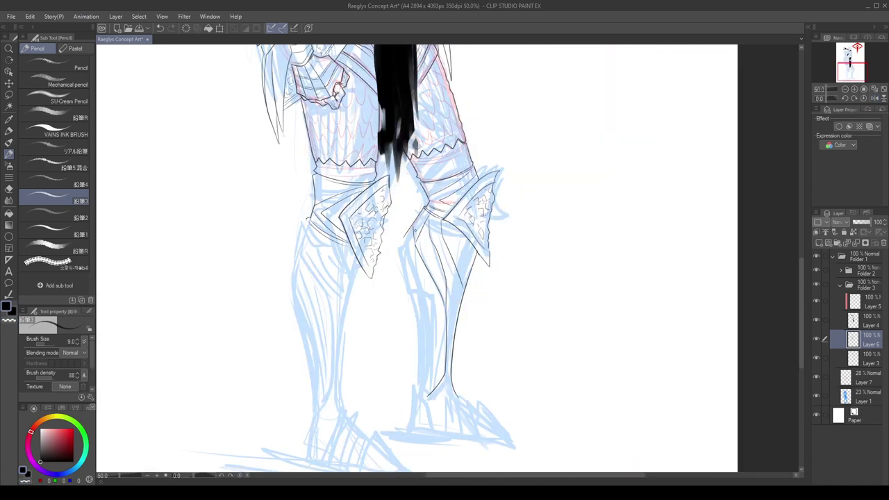
scroll(415, 231, "down", 1)
scroll(431, 229, "up", 4)
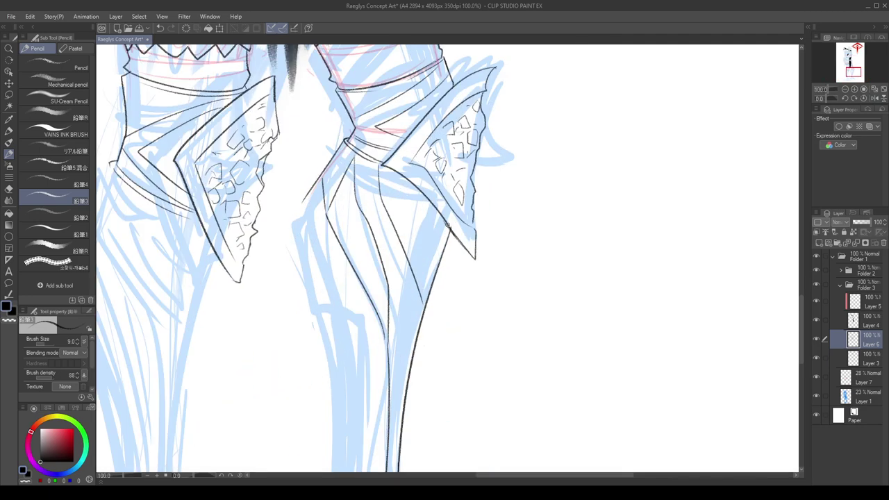
key("ctrl+z")
mouse_move(442, 215)
left_mouse_down()
mouse_move(454, 233)
mouse_move(442, 216)
mouse_move(473, 258)
left_mouse_up()
scroll(451, 222, "down", 2)
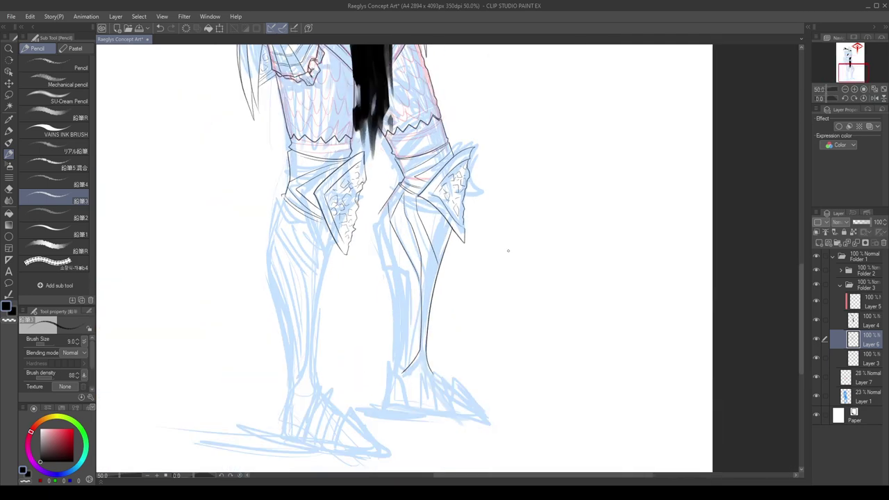
scroll(494, 242, "up", 6)
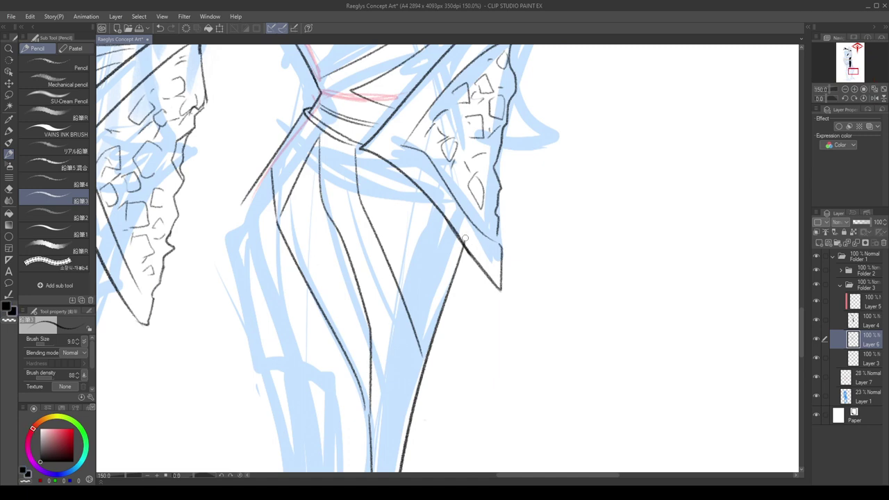
scroll(471, 236, "down", 3)
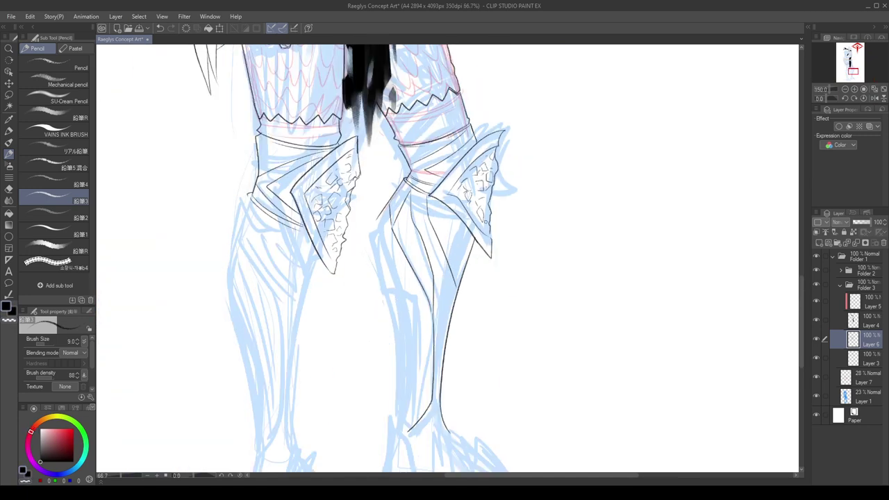
scroll(462, 272, "up", 2)
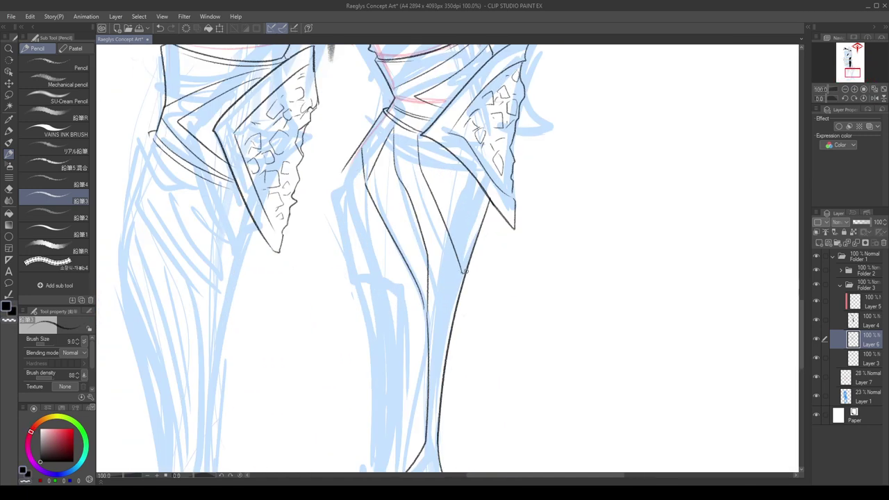
scroll(467, 258, "down", 3)
scroll(384, 198, "up", 2)
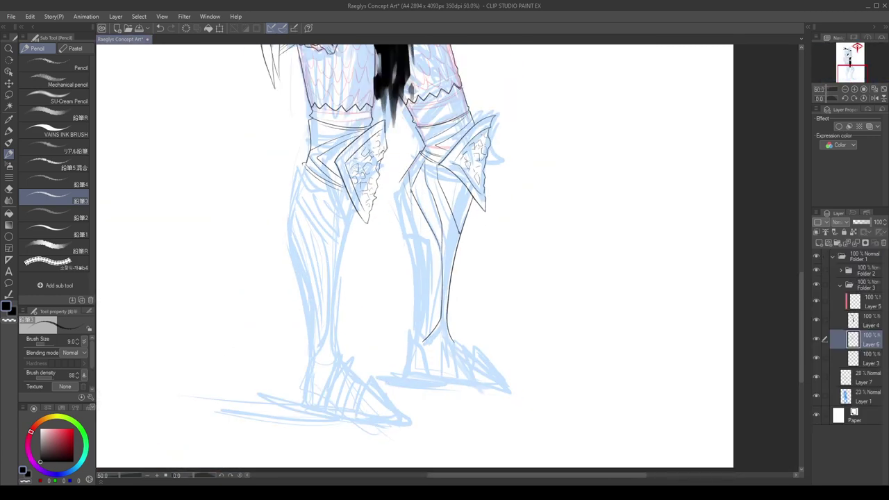
Draw a second line alongside the far shin guard's rear edge, from below the knee down to the ankle.
key("ctrl+z")
left_click_drag(409, 173, 417, 212)
key("ctrl+z")
mouse_move(409, 175)
left_mouse_down()
mouse_move(436, 248)
mouse_move(438, 309)
left_mouse_up()
key("ctrl+z")
key("ctrl+z")
key("ctrl+z")
key("ctrl+z")
left_click_drag(439, 272, 440, 325)
key("ctrl+z")
left_click_drag(438, 255, 439, 322)
Draw the far leg's calf outline from the back of the knee down toward the ankle.
left_click_drag(396, 196, 411, 280)
key("ctrl+z")
key("ctrl+z")
left_click_drag(395, 197, 405, 240)
key("h")
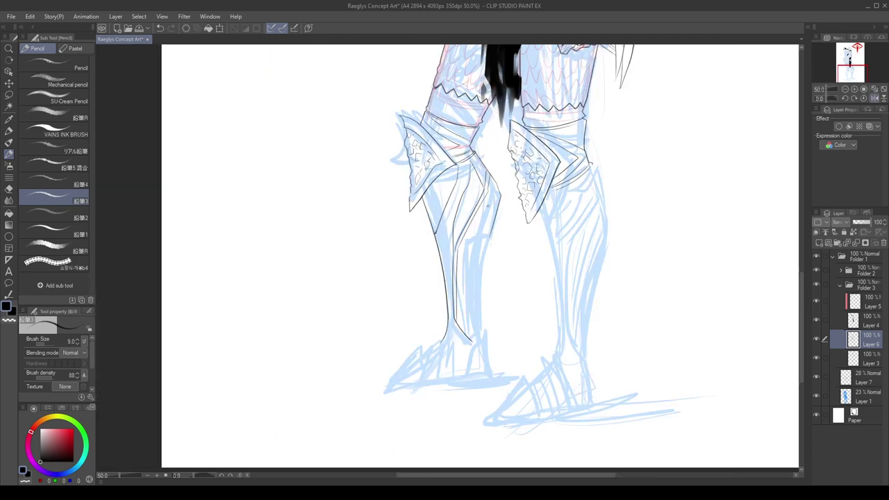
left_click_drag(490, 230, 486, 283)
key("ctrl+z")
left_click_drag(490, 233, 482, 328)
key("ctrl+z")
left_click_drag(491, 252, 482, 330)
key("h")
Redraw the far calf's back outline down to the heel and check it against the whole figure.
scroll(481, 252, "down", 2)
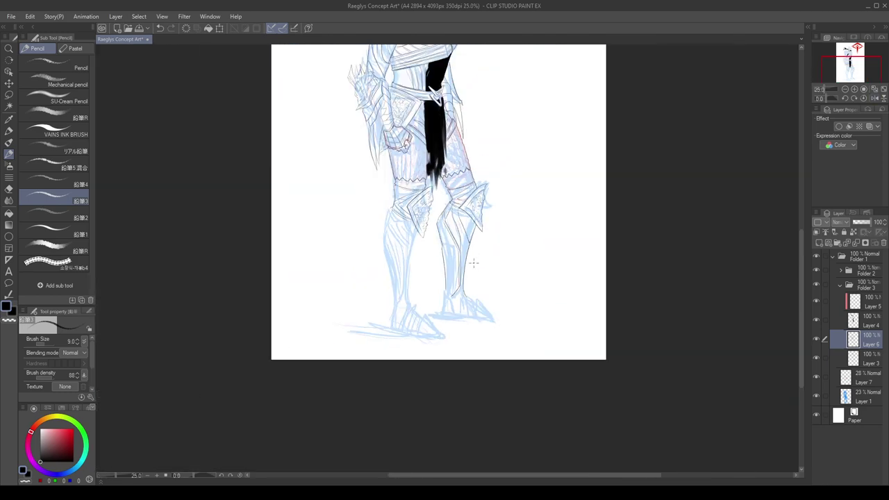
scroll(448, 274, "up", 3)
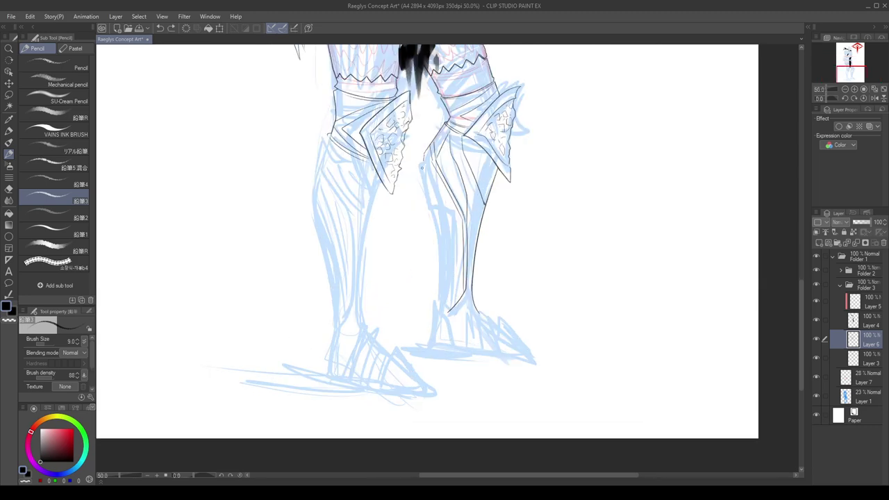
left_click_drag(422, 167, 437, 258)
key("h")
scroll(471, 282, "down", 1)
scroll(458, 260, "up", 2)
key("ctrl+z")
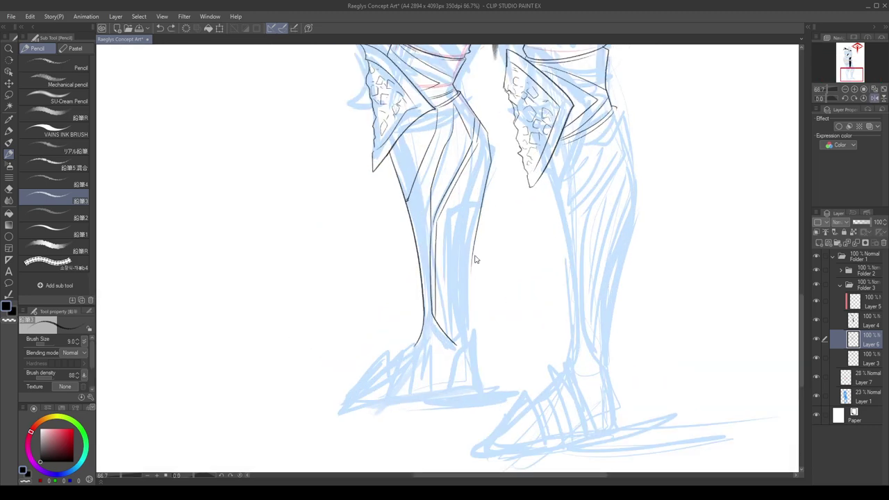
left_click_drag(478, 237, 468, 337)
key("ctrl+z")
key("ctrl+z")
key("ctrl+z")
key("h")
scroll(448, 336, "down", 5)
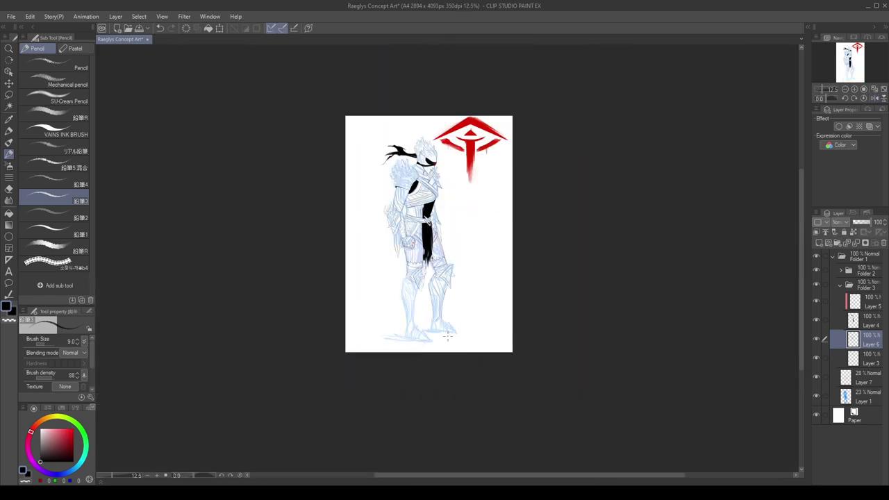
Draw the top and front edges of the heel plate on the far boot, below the ankle.
scroll(448, 336, "up", 5)
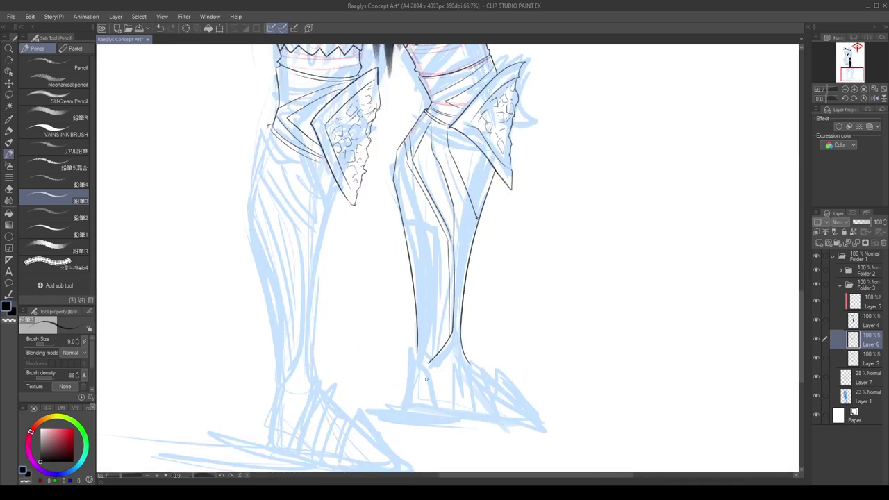
scroll(426, 354, "up", 1)
mouse_move(412, 332)
left_mouse_down()
mouse_move(439, 412)
mouse_move(486, 339)
left_mouse_up()
key("ctrl+z")
key("h")
key("ctrl+z")
key("ctrl+z")
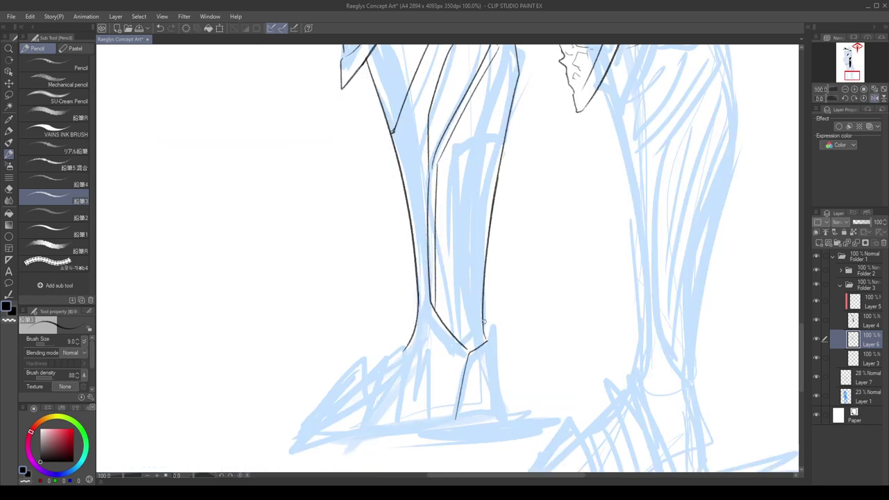
Close the far boot's heel plate with back and bottom edges and add band lines just above its sole.
key("h")
mouse_move(407, 335)
left_mouse_down()
mouse_move(391, 417)
mouse_move(437, 422)
left_mouse_up()
key("ctrl+z")
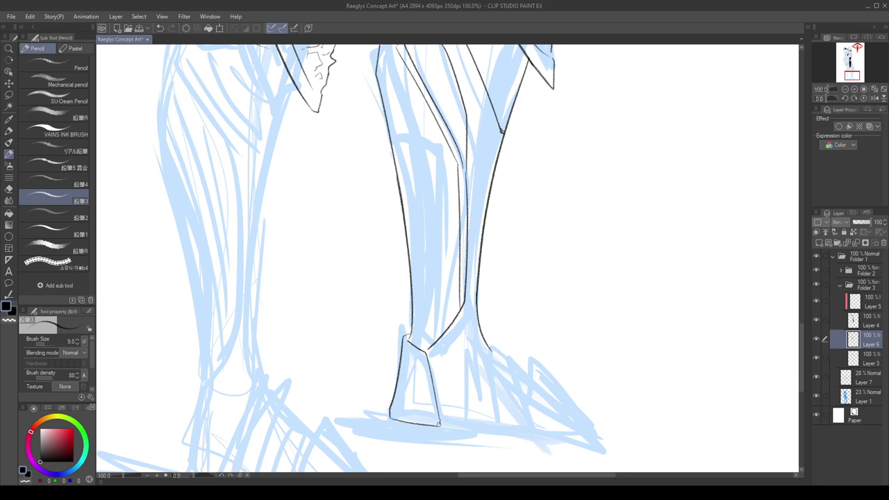
left_click_drag(394, 401, 436, 411)
key("ctrl+z")
key("ctrl+z")
Draw overlapping armour plate lines across the far foot's instep, from the ankle to the sole.
scroll(421, 316, "down", 3)
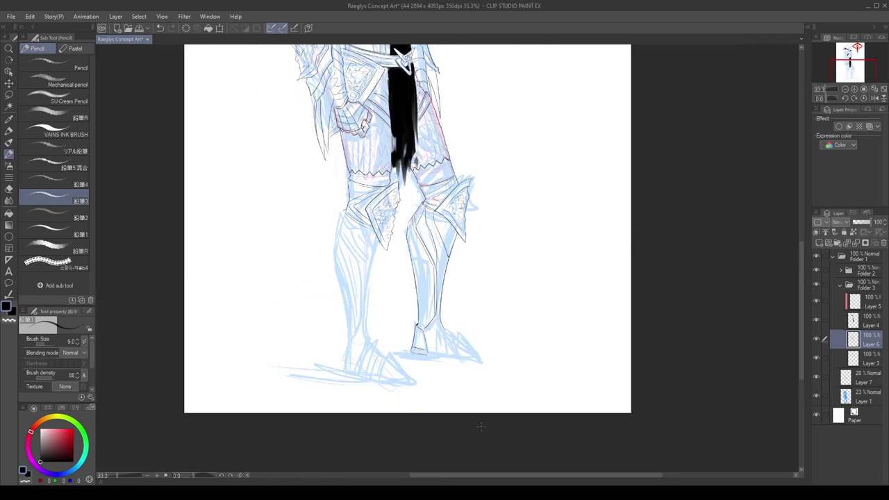
scroll(456, 357, "up", 2)
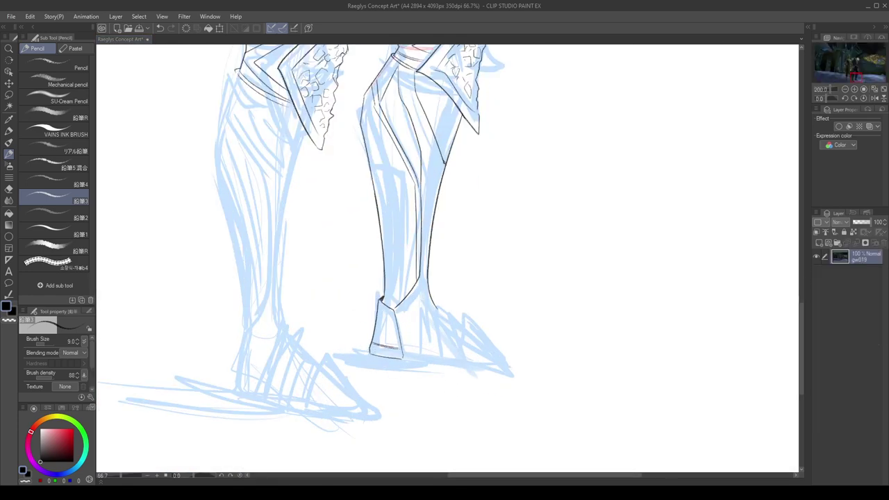
left_click_drag(402, 346, 440, 310)
key("ctrl+z")
key("ctrl+z")
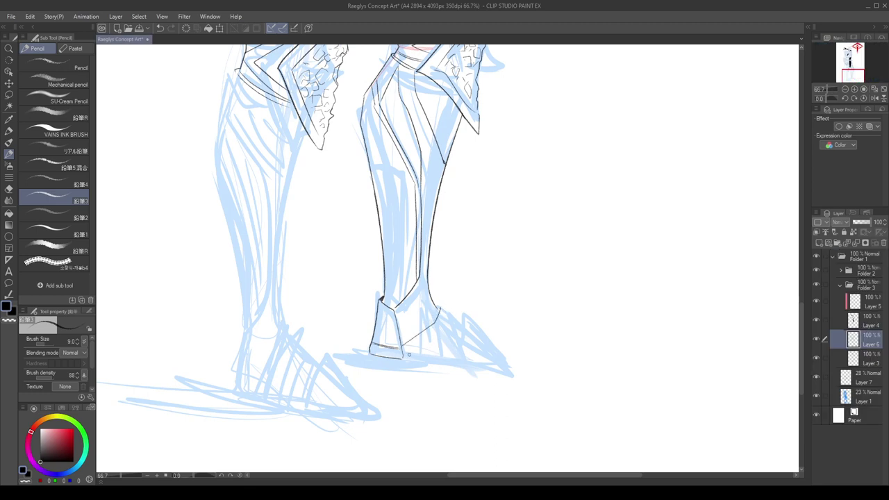
mouse_move(408, 354)
left_mouse_down()
mouse_move(446, 331)
mouse_move(445, 313)
mouse_move(463, 325)
mouse_move(429, 355)
mouse_move(411, 356)
mouse_move(442, 358)
mouse_move(461, 342)
mouse_move(408, 355)
mouse_move(443, 361)
left_mouse_up()
key("ctrl+z")
key("ctrl+z")
key("h")
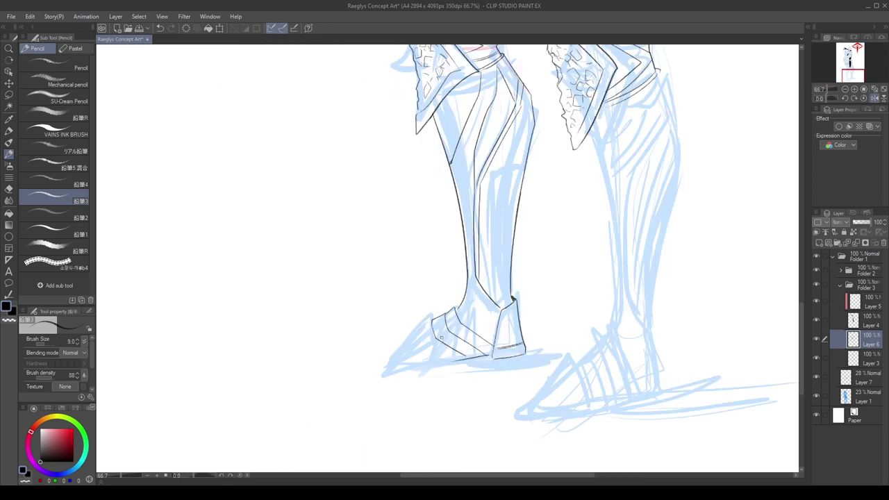
Try to outline the far foot's toe section in front of the instep plates.
left_click_drag(395, 339, 384, 345)
key("ctrl+z")
mouse_move(431, 321)
left_mouse_down()
mouse_move(393, 338)
mouse_move(419, 368)
left_mouse_up()
key("ctrl+z")
left_click_drag(428, 320, 387, 365)
key("ctrl+z")
key("h")
left_click_drag(466, 324, 517, 369)
scroll(517, 368, "down", 2)
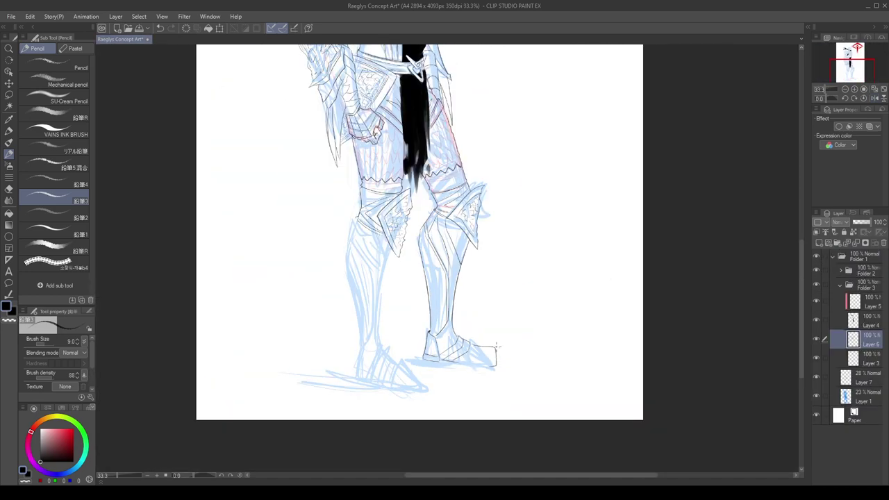
key("ctrl+z")
scroll(474, 368, "up", 2)
key("h")
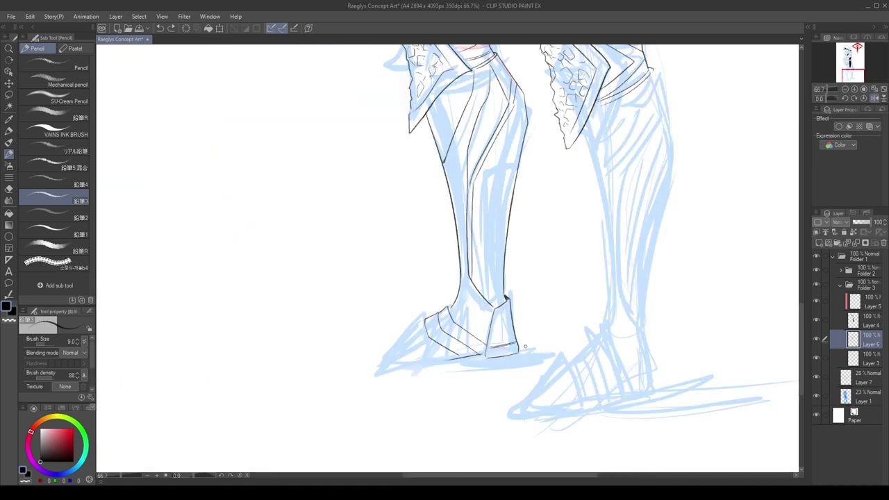
mouse_move(425, 318)
left_mouse_down()
mouse_move(359, 364)
mouse_move(434, 362)
left_mouse_up()
key("ctrl+z")
On Layer 7, sketch red guidelines down the far calf's back and heel and along the soles of both feet.
left_click(865, 405)
left_click(864, 381)
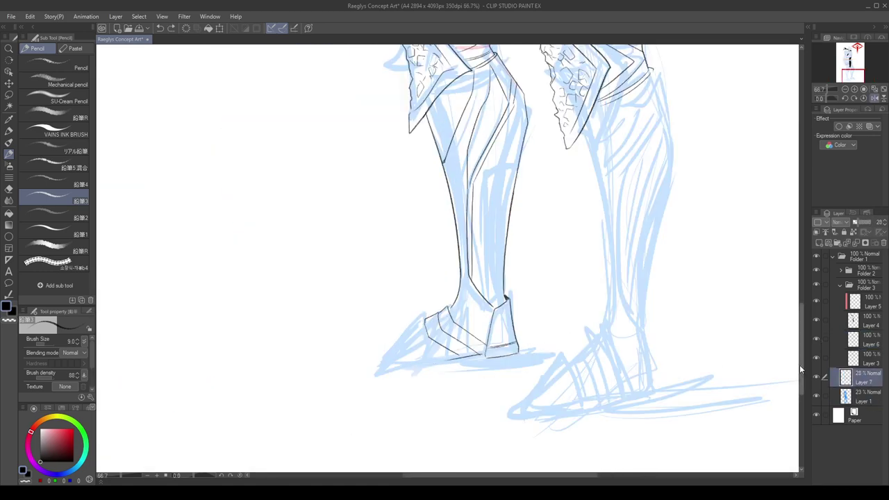
left_click_drag(64, 436, 103, 406)
mouse_move(509, 228)
left_mouse_down()
mouse_move(518, 348)
mouse_move(479, 358)
left_mouse_up()
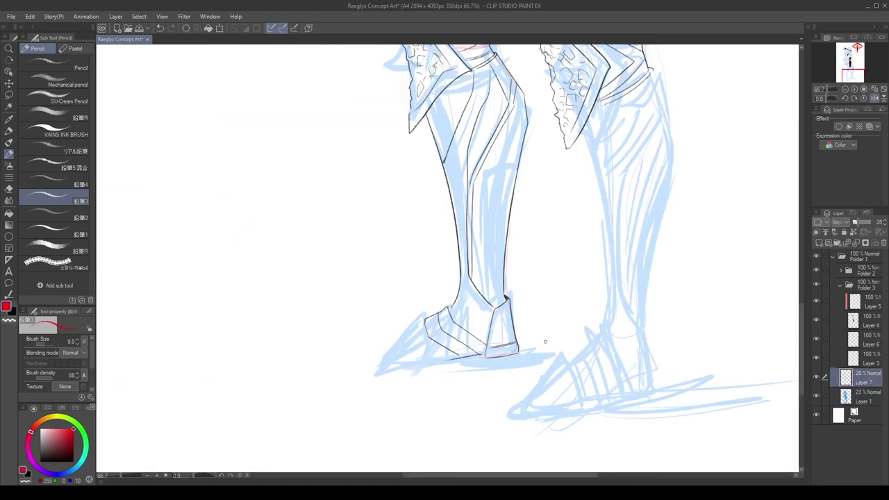
mouse_move(643, 357)
left_mouse_down()
mouse_move(612, 398)
mouse_move(516, 412)
left_mouse_up()
left_click_drag(470, 360, 342, 374)
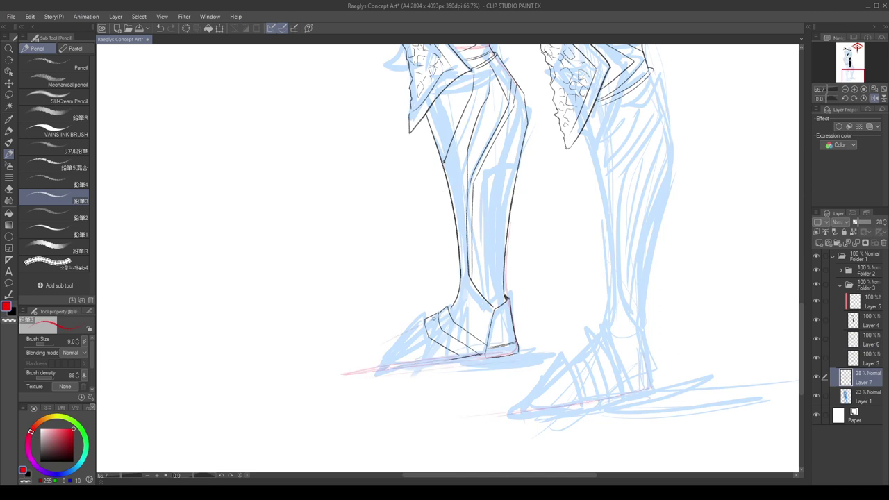
Sketch the far foot's toe section in red, sloping from the instep plates to a rounded tip.
left_click_drag(412, 326, 382, 361)
left_click_drag(412, 324, 369, 366)
key("h")
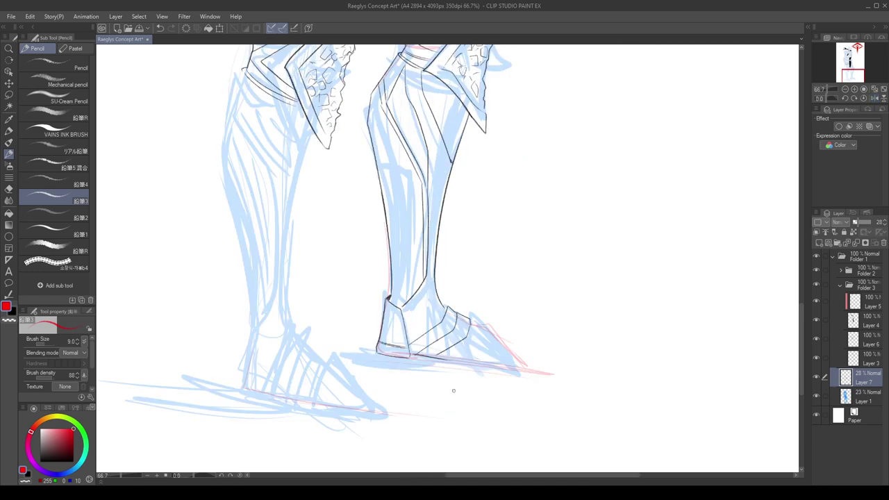
scroll(455, 394, "down", 2)
scroll(474, 394, "up", 2)
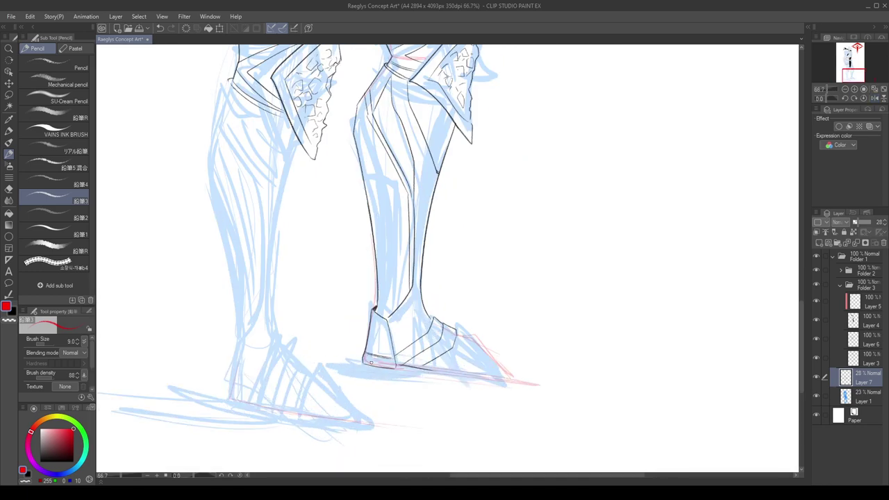
mouse_move(442, 375)
left_mouse_down()
mouse_move(515, 375)
mouse_move(485, 345)
left_mouse_up()
key("h")
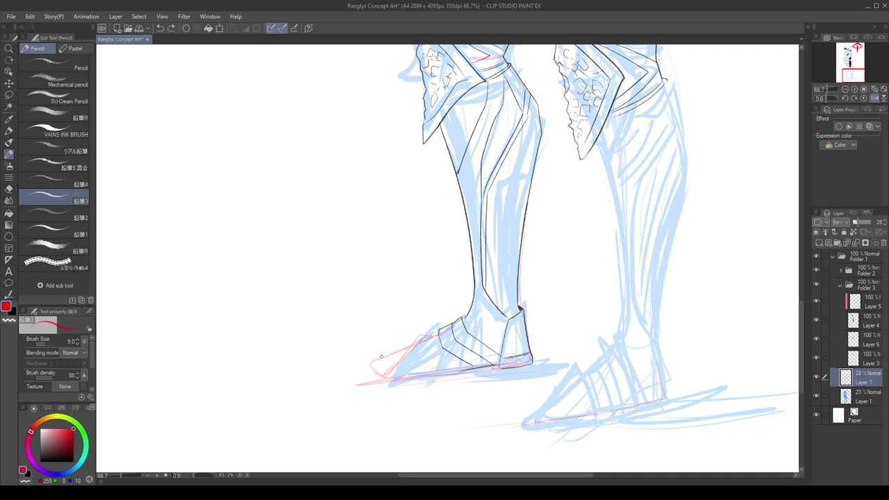
Try different slopes for the top edge of the far foot's red toe sketch.
key("ctrl+z")
mouse_move(419, 339)
left_mouse_down()
mouse_move(383, 358)
mouse_move(376, 373)
mouse_move(383, 377)
left_mouse_up()
key("ctrl+z")
left_click_drag(415, 339, 379, 367)
key("ctrl+z")
left_click_drag(430, 328, 376, 372)
key("ctrl+z")
key("ctrl+z")
Adjust the rounded tip of the far foot's red toe sketch.
key("h")
scroll(425, 392, "down", 1)
key("ctrl+z")
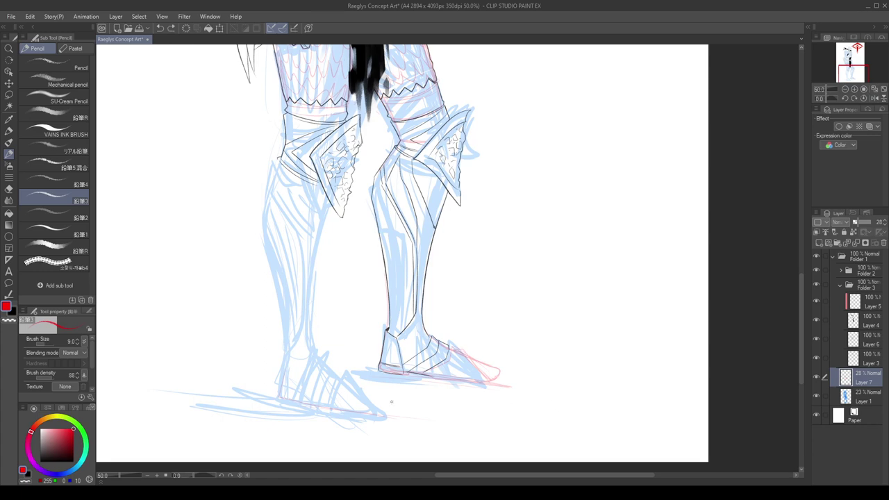
key("ctrl+z")
left_click_drag(466, 349, 501, 369)
scroll(485, 333, "down", 1)
key("ctrl+z")
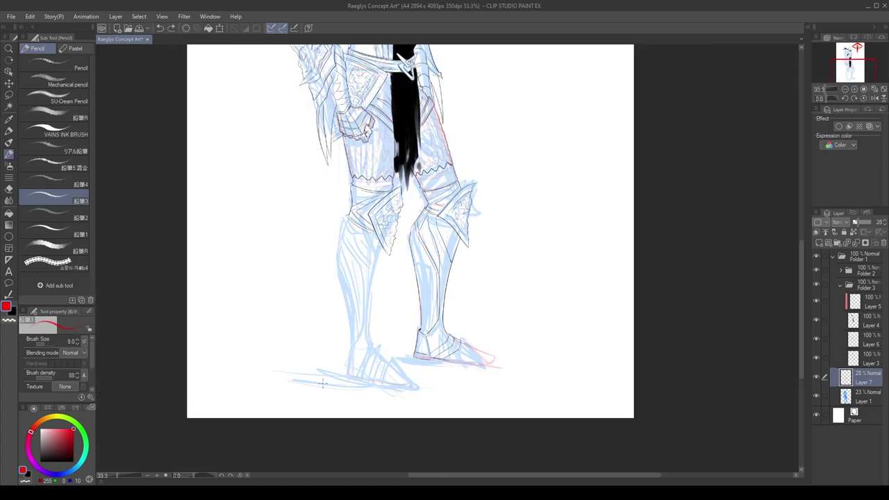
Sketch the near foot's toe cap in red and reinforce the top slope of the far foot's toe.
scroll(389, 374, "up", 1)
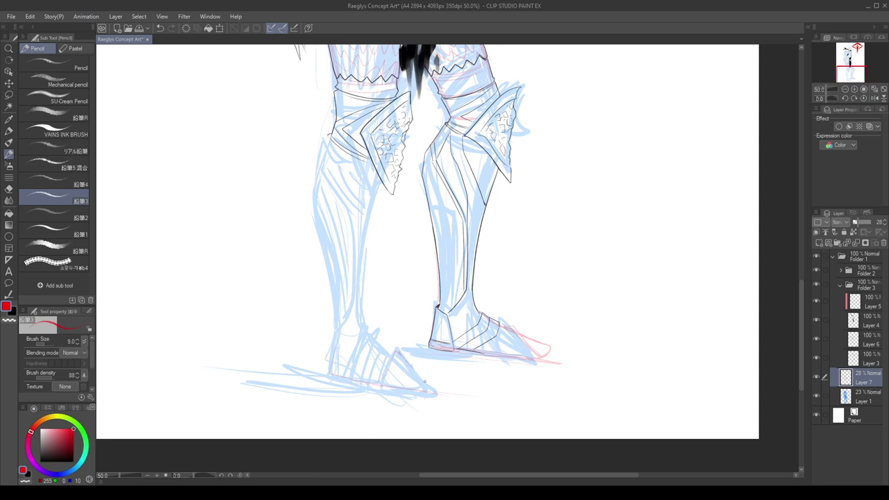
left_click_drag(425, 382, 431, 396)
key("h")
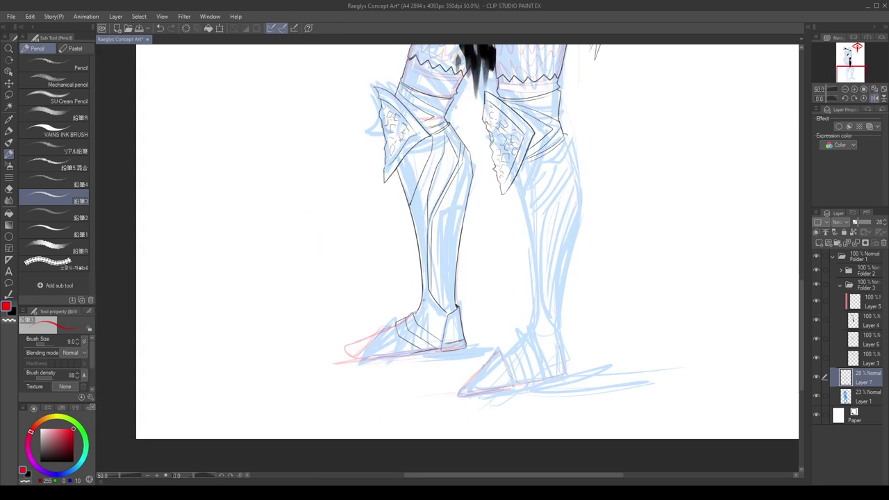
key("ctrl+z")
left_click_drag(410, 321, 351, 351)
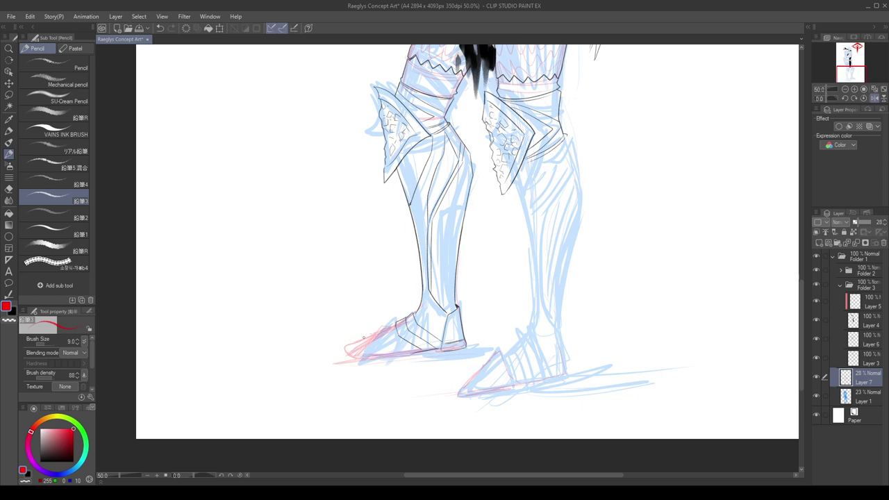
Save the concept art file.
key("h")
scroll(470, 379, "down", 1)
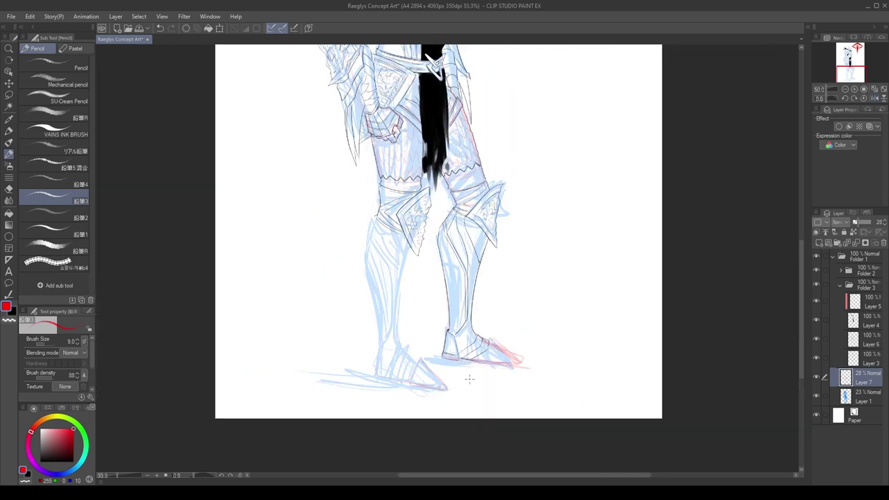
scroll(469, 379, "down", 1)
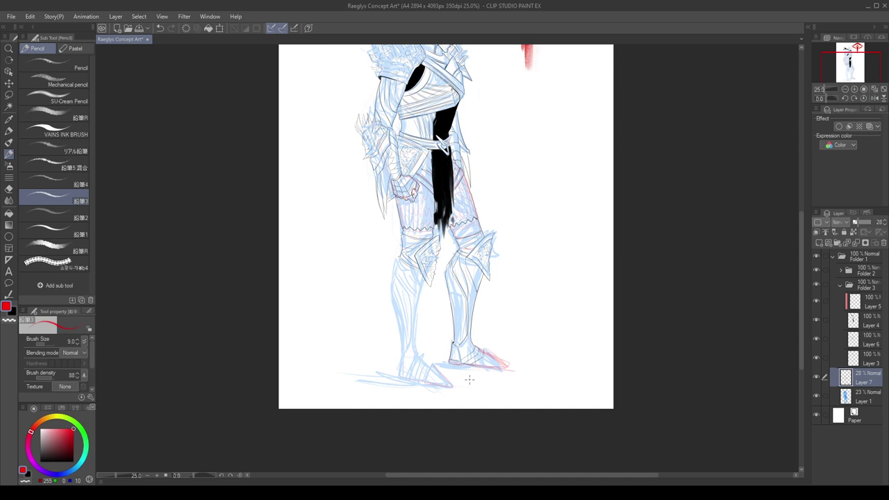
key("ctrl+s")
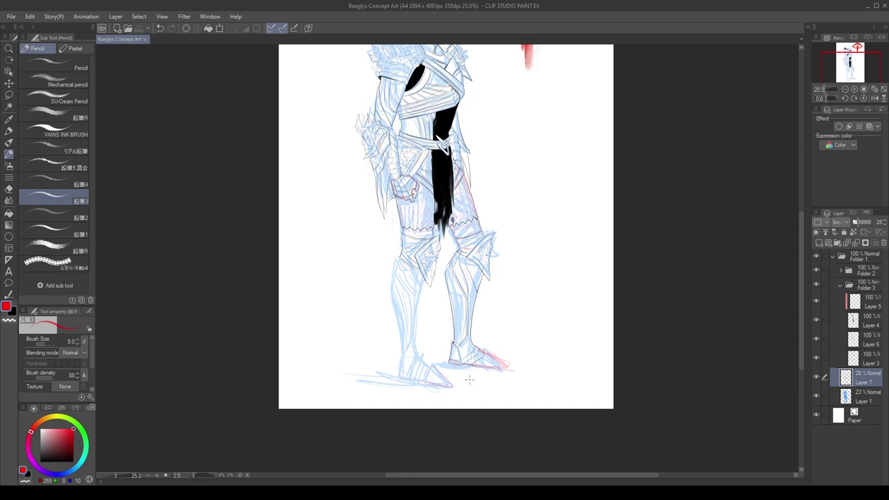
On Layer 6, draw a black contour line down the far calf from its back edge to the ankle.
left_click(839, 359)
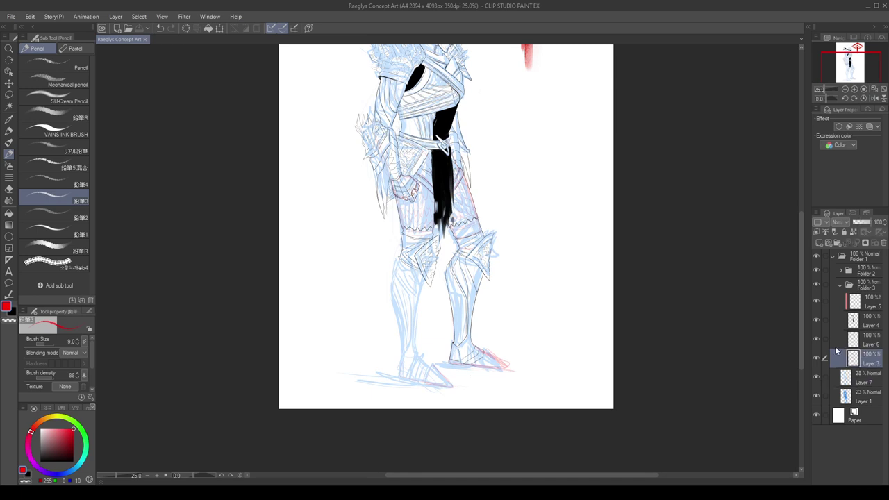
left_click(817, 358)
left_click(817, 358)
left_click(861, 339)
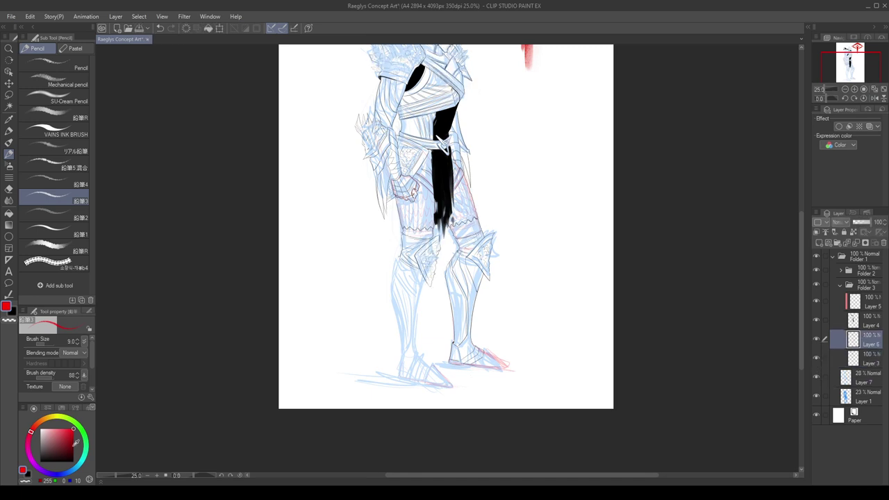
key("x")
scroll(437, 259, "up", 2)
left_click_drag(431, 258, 441, 345)
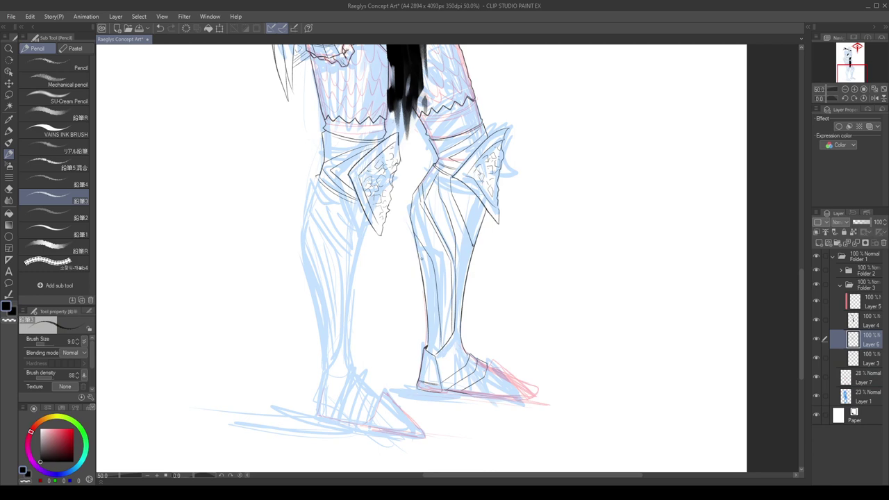
scroll(428, 361, "up", 4)
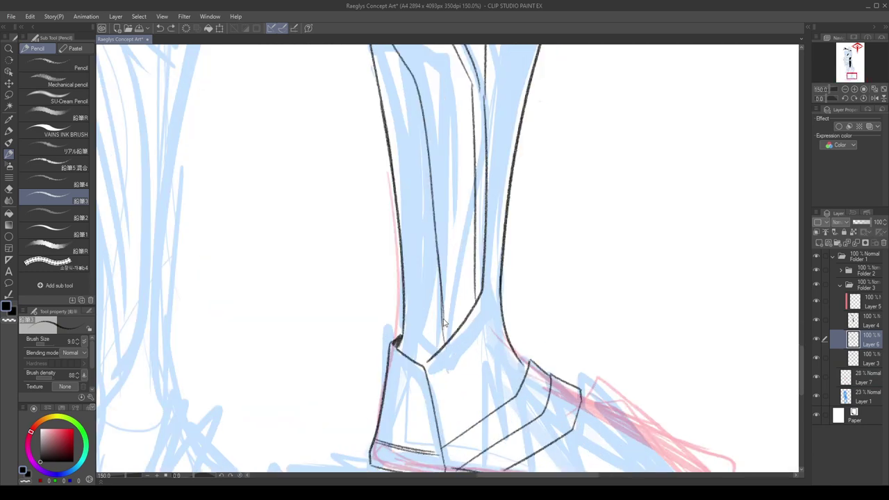
Double the front and top edges of the far boot's heel plate with a second black line.
mouse_move(422, 365)
left_mouse_down()
mouse_move(399, 346)
mouse_move(426, 364)
mouse_move(445, 463)
left_mouse_up()
key("ctrl+z")
key("ctrl+z")
key("ctrl+z")
scroll(425, 343, "down", 2)
scroll(427, 348, "up", 2)
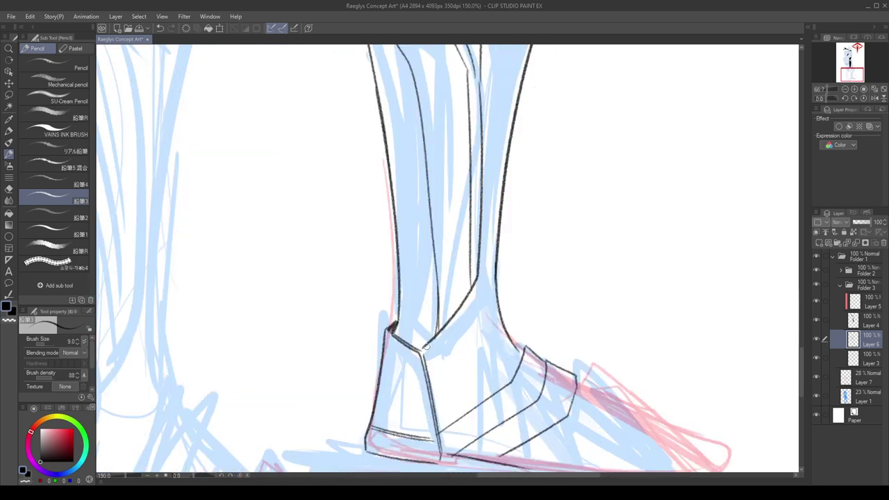
scroll(419, 351, "down", 3)
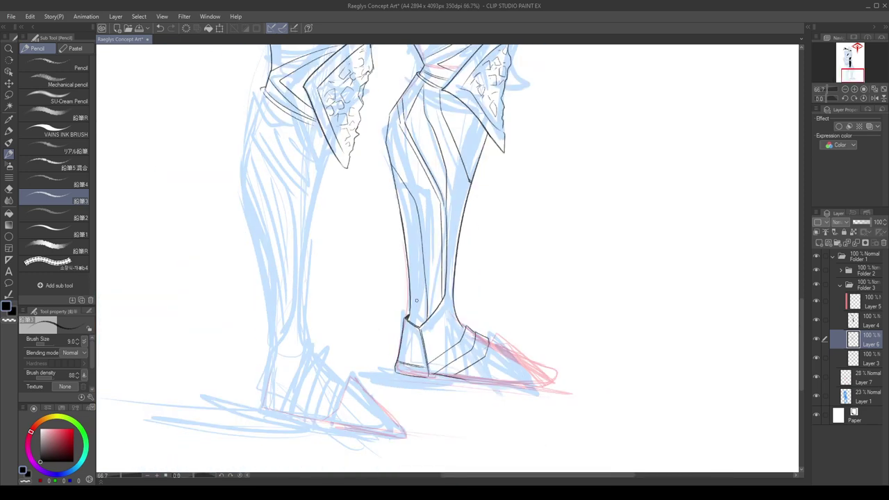
scroll(429, 373, "up", 3)
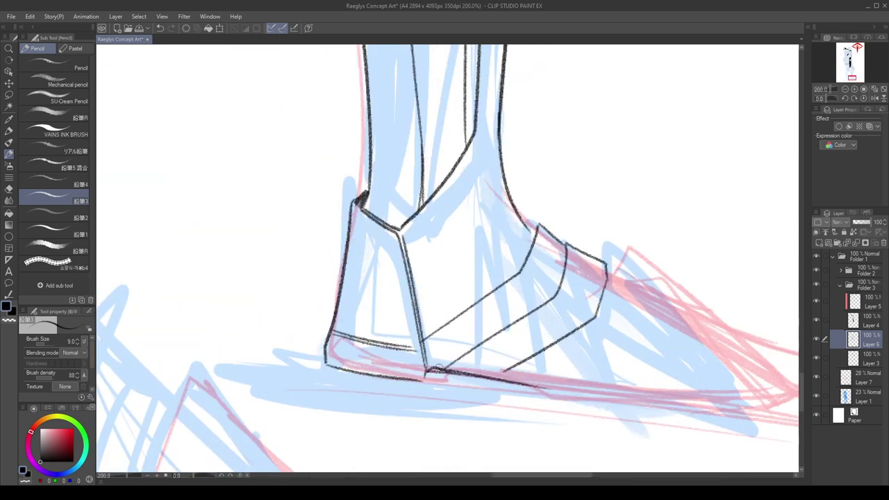
Extend the far foot's front instep plate line to the sole and add another overlapping plate in front of it.
scroll(547, 323, "down", 1)
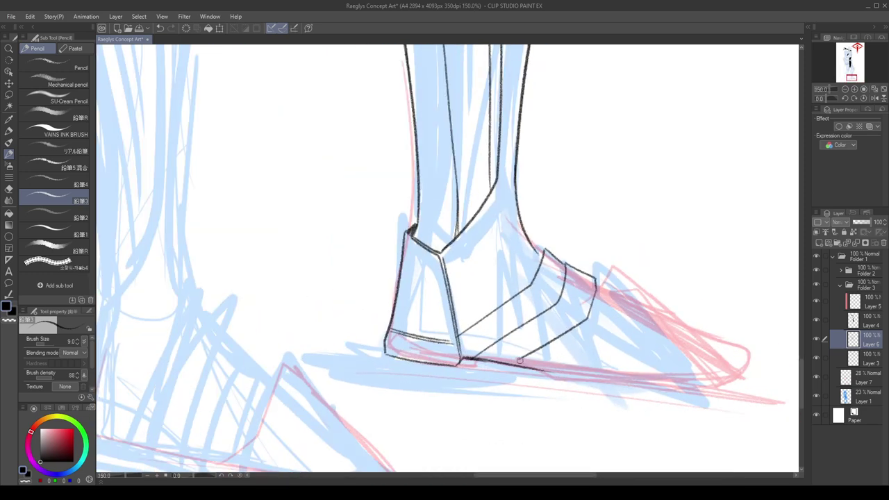
left_click_drag(519, 361, 532, 353)
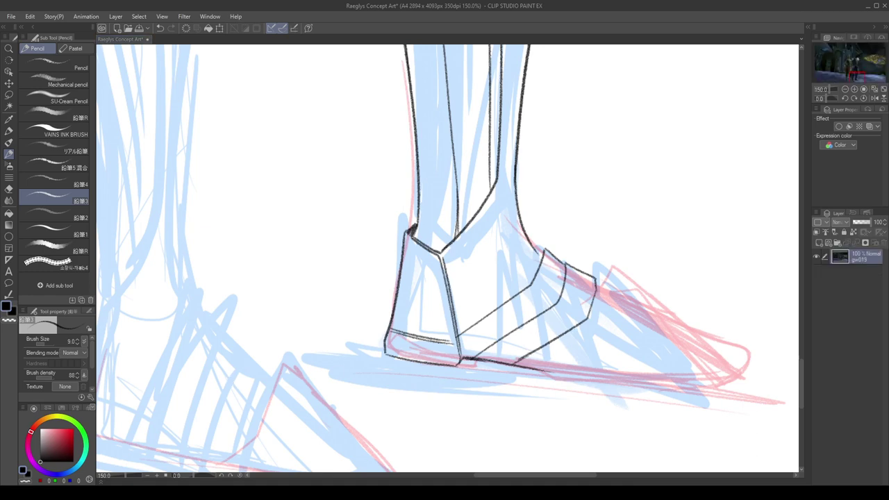
mouse_move(597, 281)
left_mouse_down()
mouse_move(628, 299)
mouse_move(551, 366)
left_mouse_up()
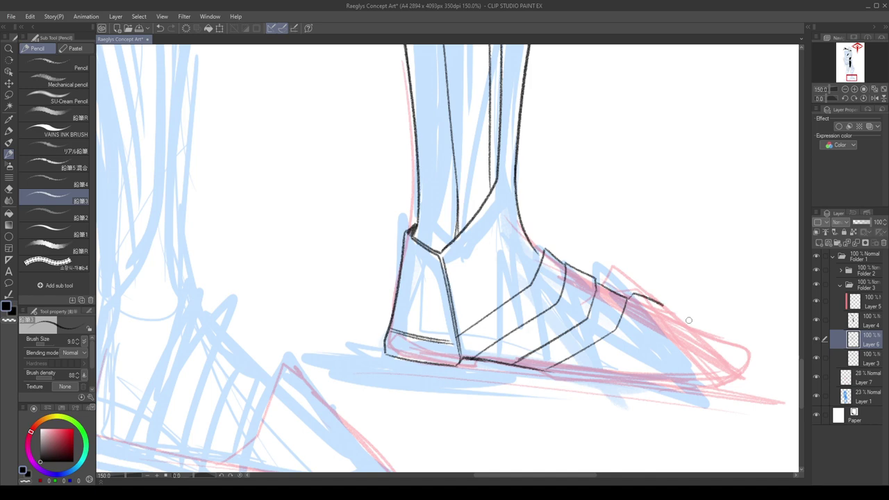
Outline the far boot's pointed toe cap in black, from the last instep plate around the tip and along the sole.
mouse_move(634, 300)
left_mouse_down()
mouse_move(762, 357)
mouse_move(679, 386)
left_mouse_up()
key("ctrl+z")
mouse_move(545, 374)
left_mouse_down()
mouse_move(703, 385)
mouse_move(758, 364)
left_mouse_up()
key("ctrl+z")
mouse_move(694, 386)
left_mouse_down()
mouse_move(757, 368)
mouse_move(763, 354)
mouse_move(696, 386)
left_mouse_up()
key("ctrl+z")
Save the drawing and examine the new boot against the whole figure.
key("h")
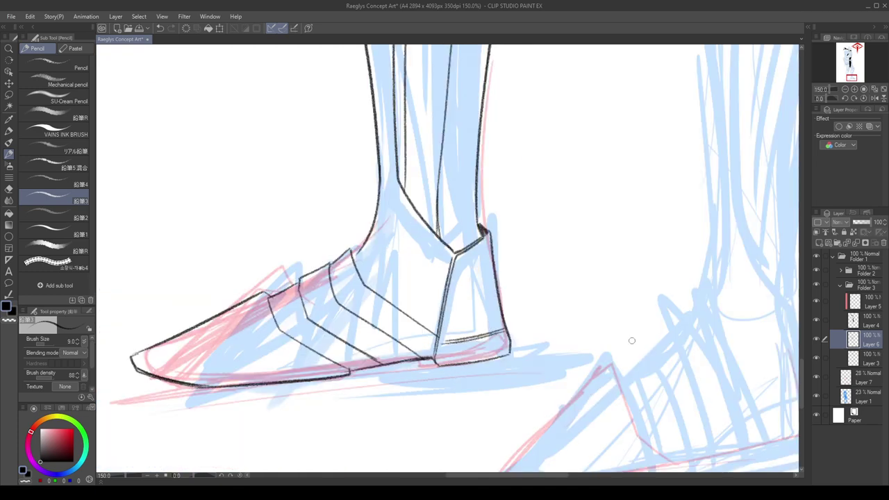
scroll(550, 339, "down", 4)
key("ctrl+minus")
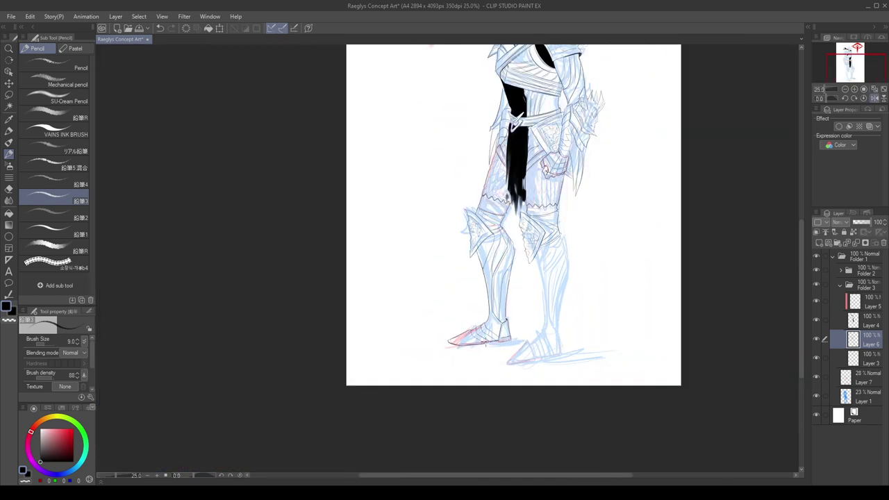
key("ctrl+s")
key("h")
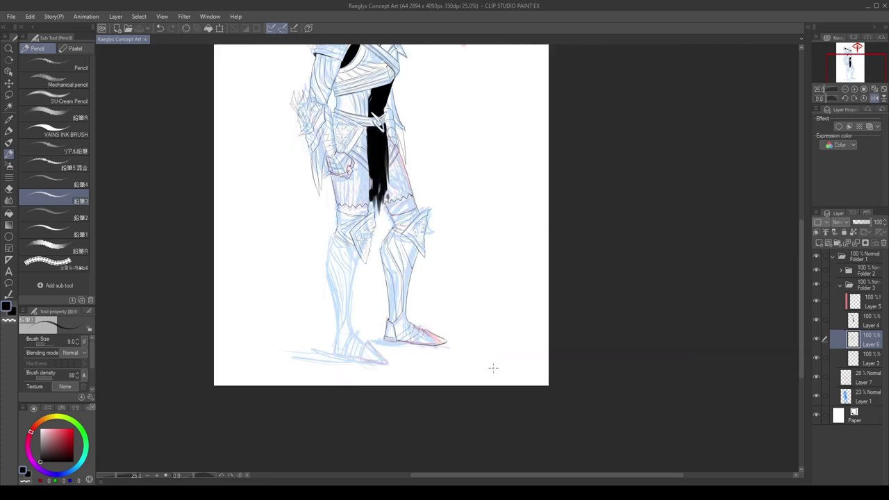
key("ctrl+minus")
key("ctrl+minus")
key("ctrl+plus")
key("ctrl+plus")
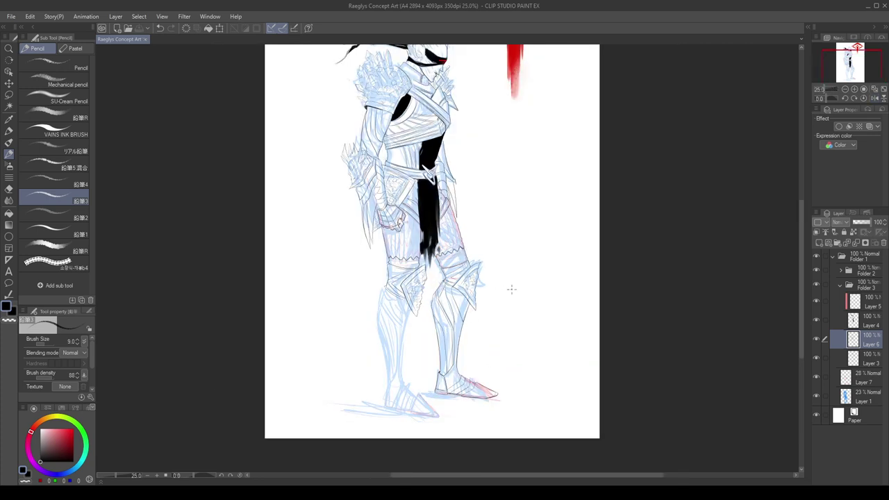
key("ctrl+minus")
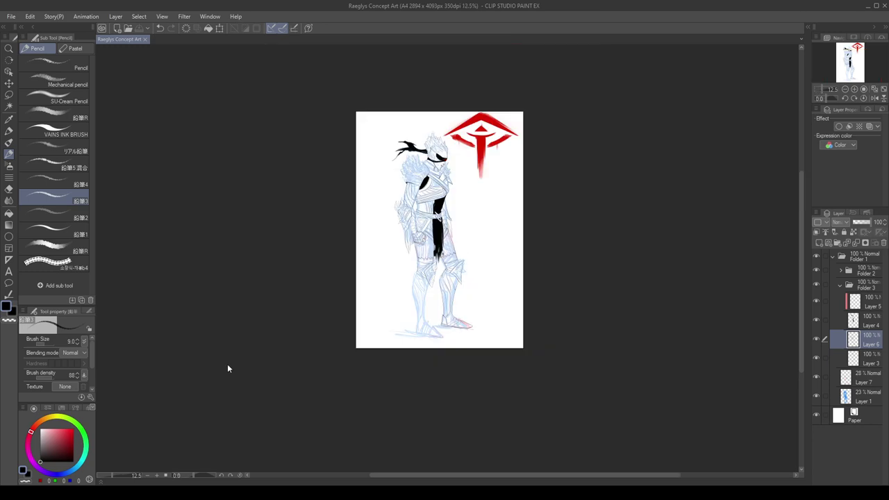
Draw thin ridge lines along the side of the far boot's toe cap and across its instep plates.
scroll(454, 329, "up", 4)
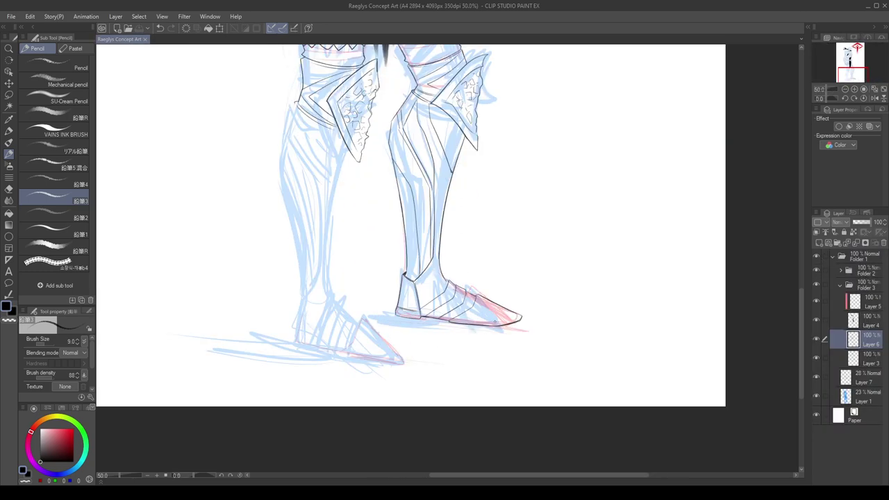
left_click_drag(474, 310, 492, 320)
key("ctrl+z")
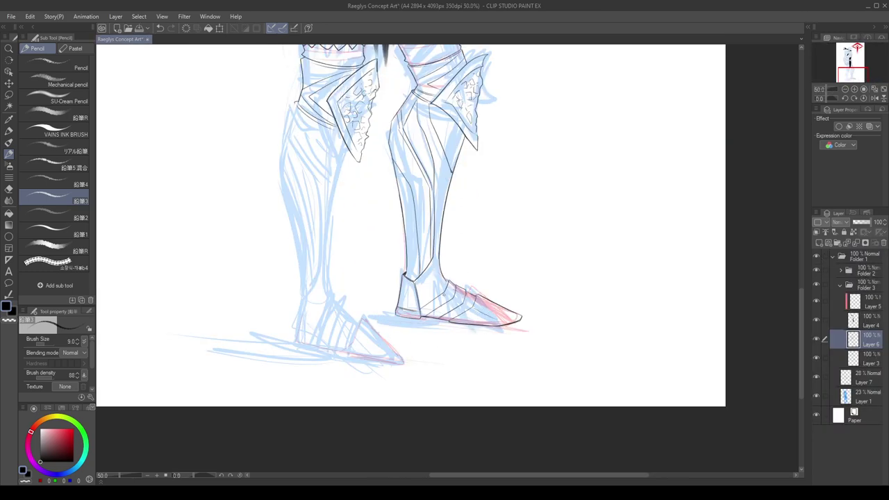
scroll(510, 318, "up", 1)
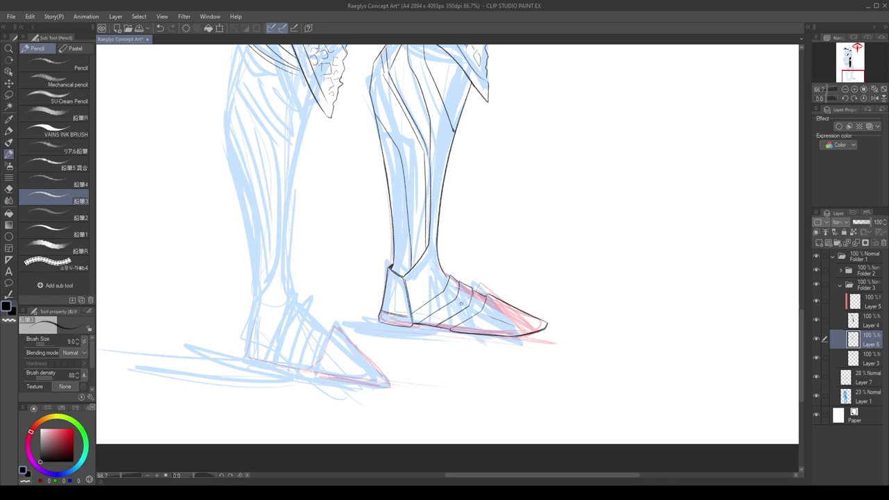
scroll(469, 343, "down", 2)
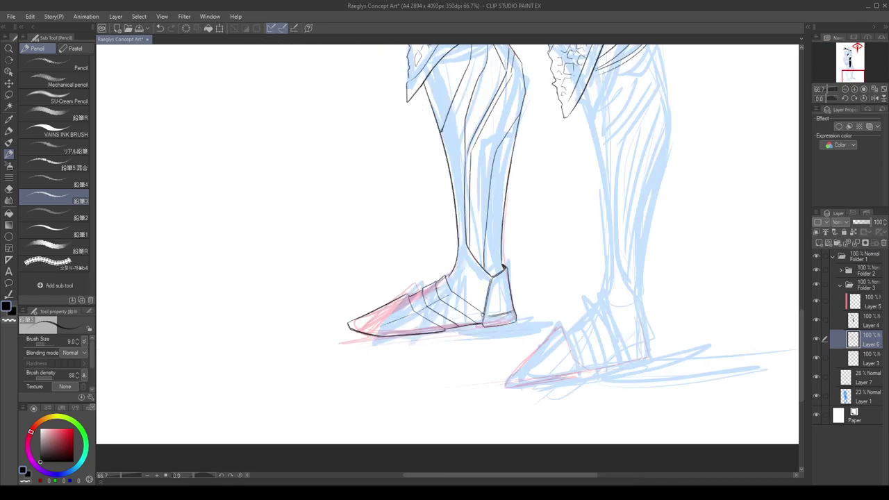
scroll(471, 312, "up", 1)
key("h")
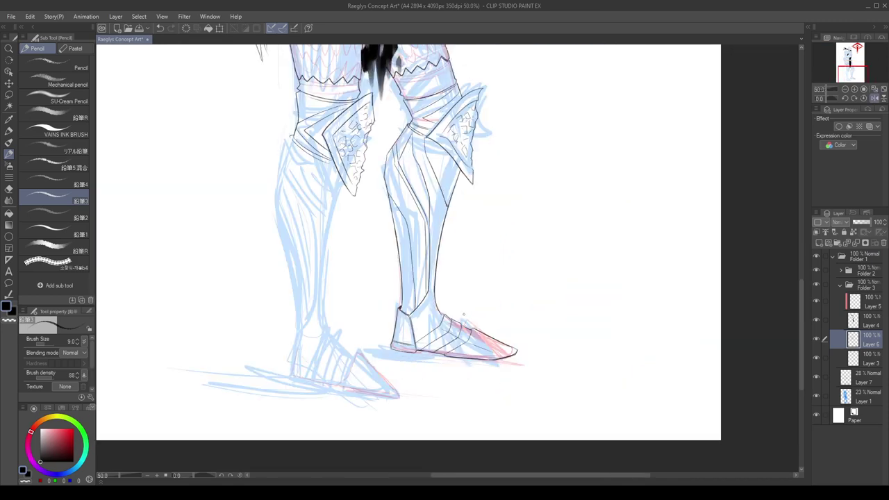
scroll(414, 311, "up", 2)
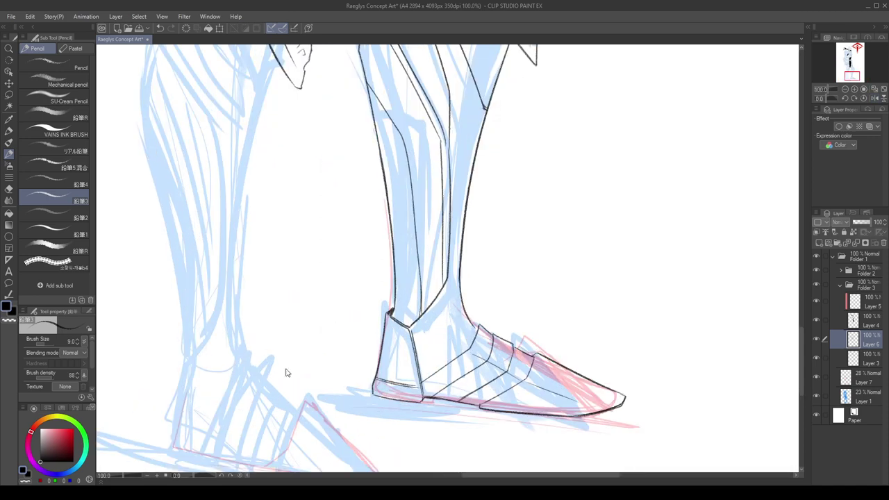
left_click_drag(415, 332, 452, 316)
mouse_move(451, 317)
left_mouse_down()
mouse_move(475, 338)
mouse_move(471, 326)
mouse_move(424, 341)
mouse_move(455, 313)
mouse_move(472, 341)
left_mouse_up()
key("ctrl+z")
key("ctrl+z")
Save the drawing and look over the whole figure and the gw013 reference image.
scroll(462, 337, "down", 10)
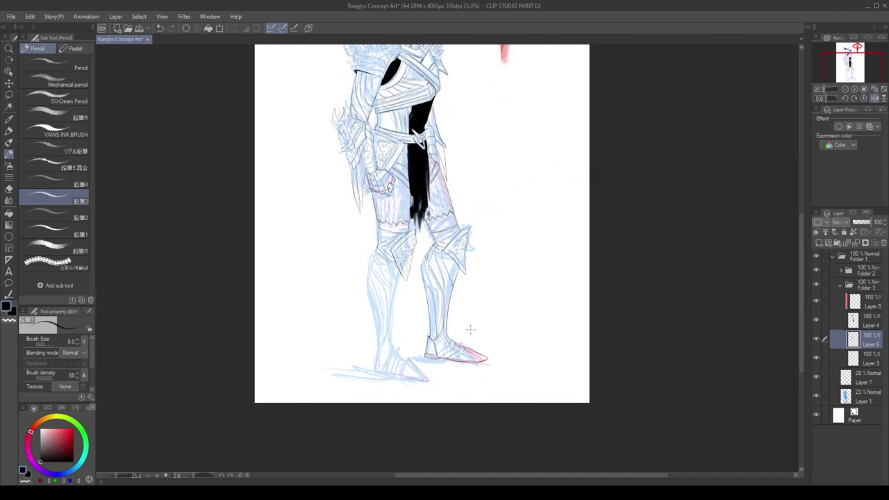
key("ctrl+s")
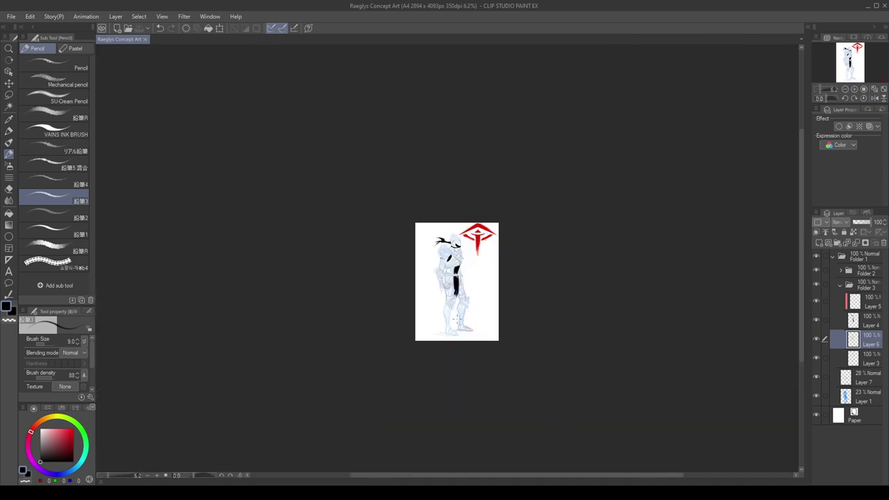
scroll(471, 254, "up", 4)
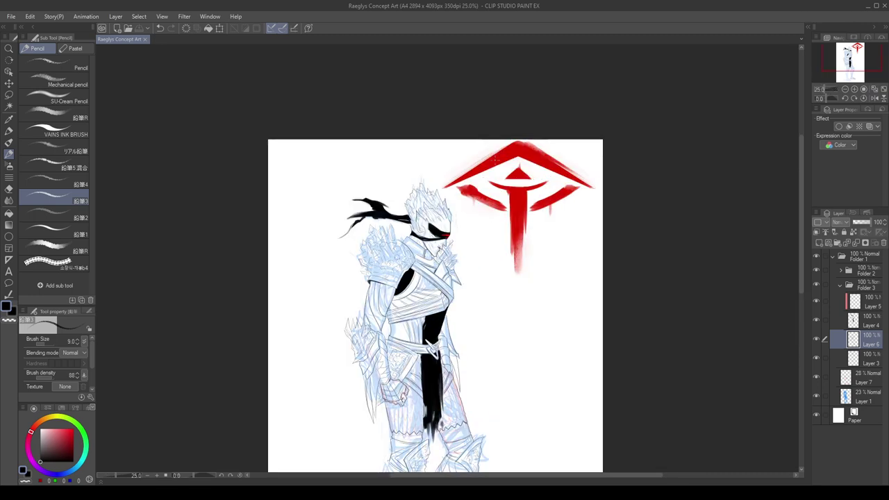
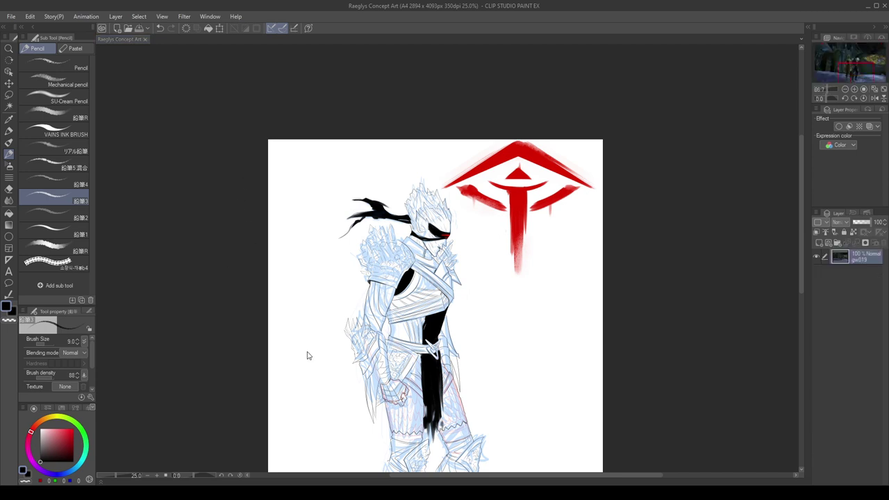
scroll(497, 226, "down", 4)
scroll(486, 296, "up", 4)
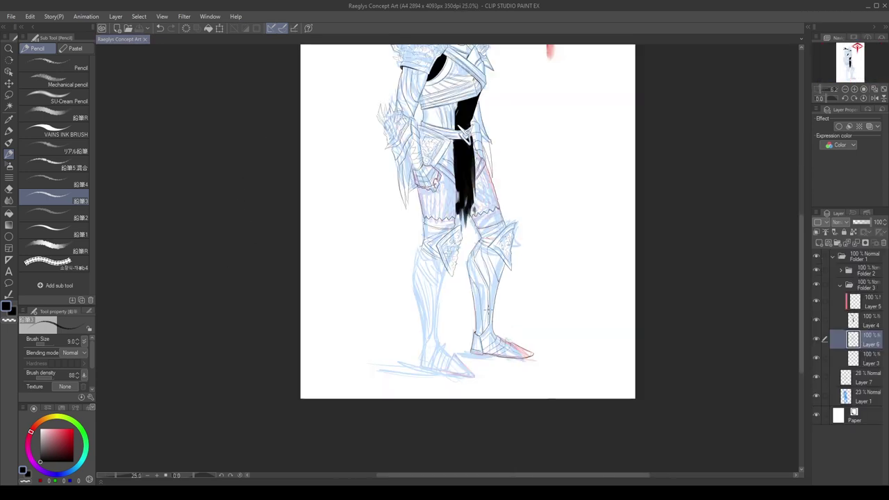
scroll(460, 345, "up", 1)
key("h")
scroll(464, 250, "up", 2)
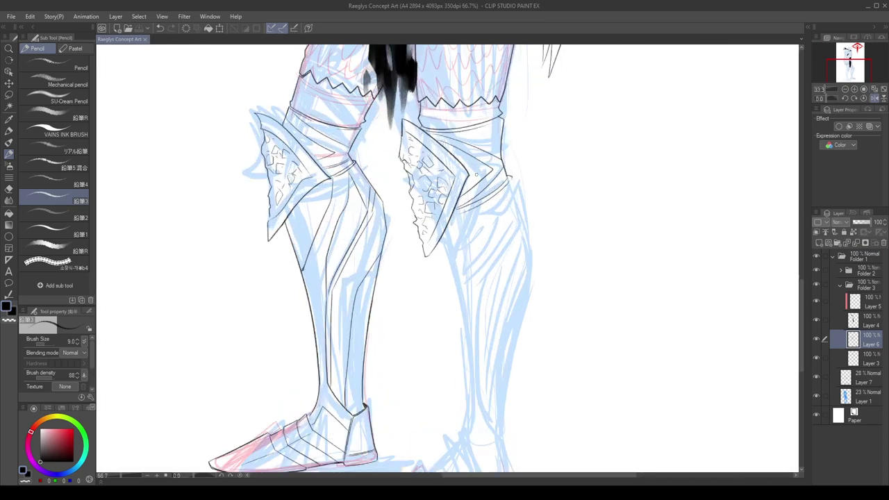
Draw the near shin's front contour in black, from the tip of the knee guard down to the ankle.
key("h")
left_click(187, 329)
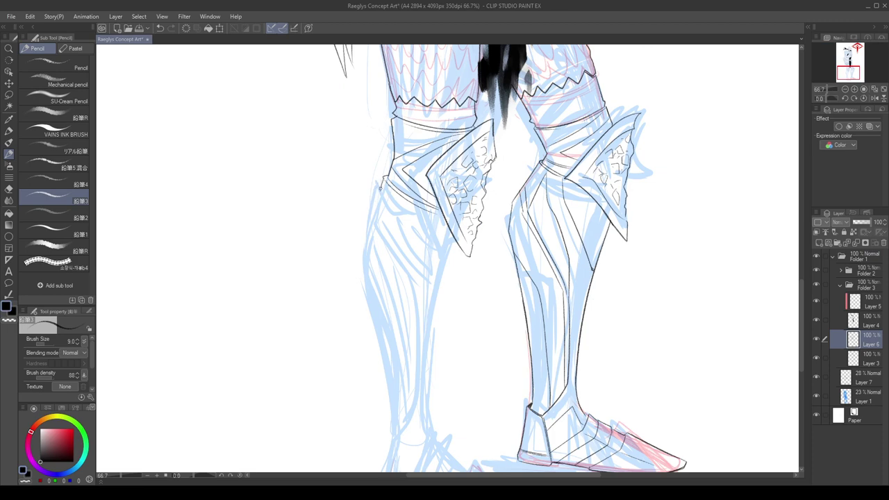
key("ctrl+z")
left_click_drag(401, 218, 432, 275)
key("ctrl+z")
left_click_drag(455, 245, 429, 365)
scroll(461, 200, "down", 1)
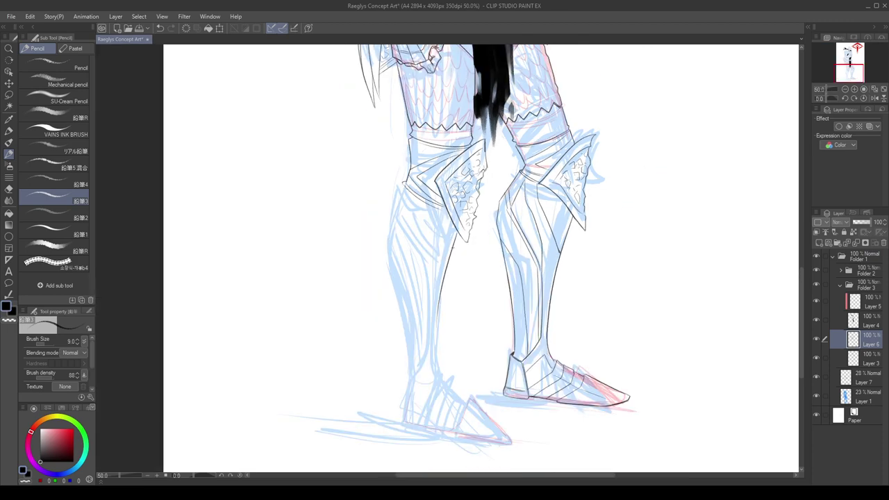
key("ctrl+z")
mouse_move(458, 239)
left_mouse_down()
mouse_move(439, 379)
mouse_move(441, 301)
mouse_move(437, 377)
left_mouse_up()
key("ctrl+z")
key("ctrl+z")
key("h")
scroll(446, 310, "down", 2)
scroll(450, 342, "up", 2)
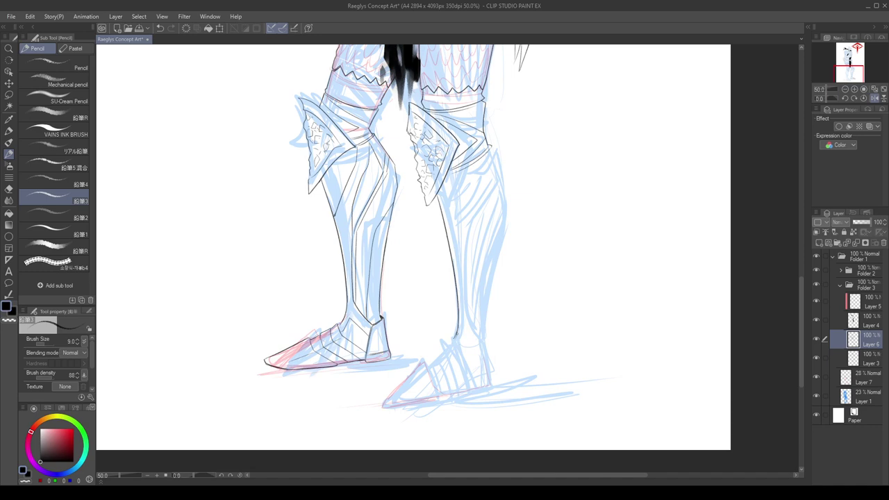
mouse_move(492, 288)
left_mouse_down()
mouse_move(483, 330)
mouse_move(484, 320)
mouse_move(492, 384)
left_mouse_up()
key("h")
key("ctrl+z")
scroll(487, 328, "down", 2)
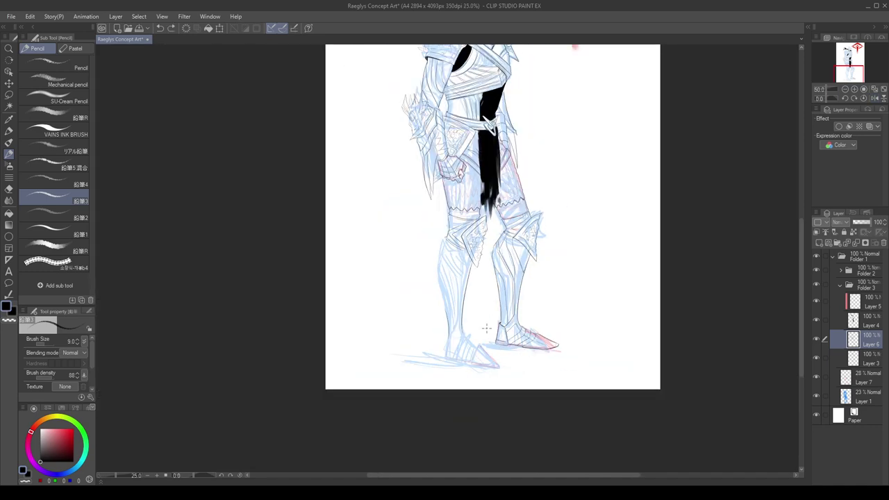
scroll(542, 273, "up", 1)
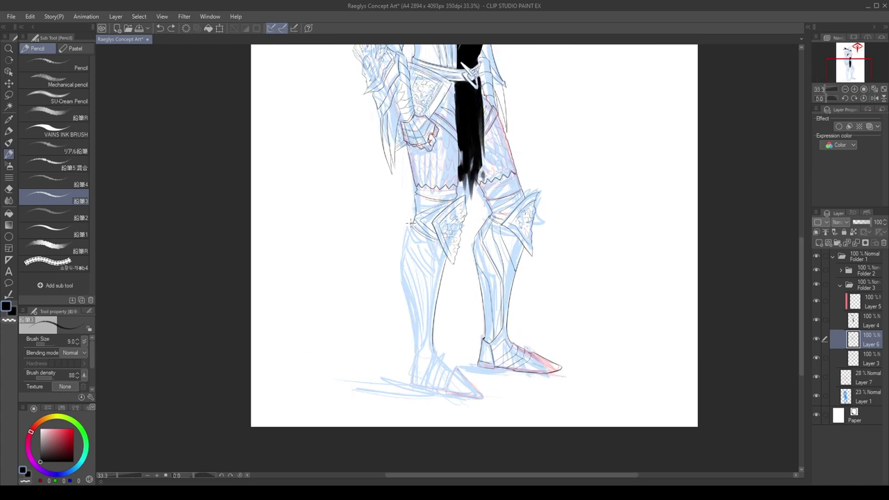
Draw the upper back contour of the near calf in black, curving out from below the knee straps.
left_click_drag(411, 222, 402, 275)
key("ctrl+z")
left_click_drag(413, 225, 400, 297)
key("h")
key("ctrl+z")
left_click_drag(483, 226, 495, 264)
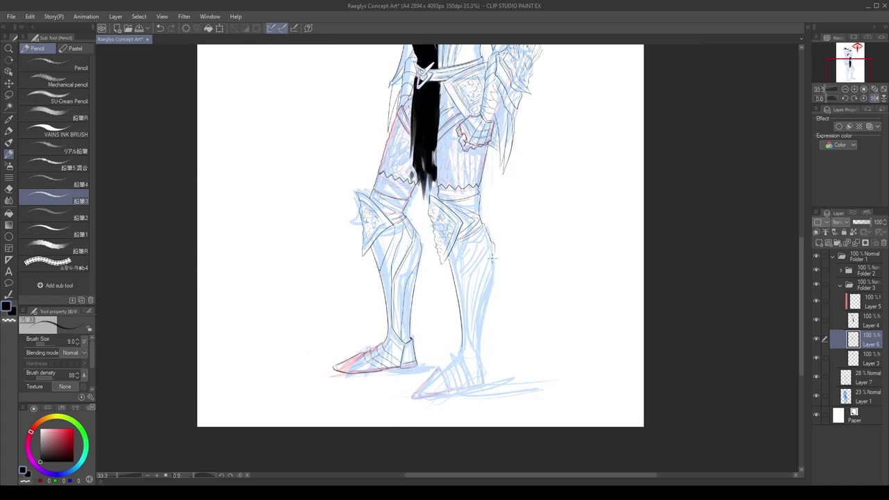
key("ctrl+z")
left_click_drag(485, 225, 493, 259)
key("ctrl+z")
key("ctrl+z")
mouse_move(484, 224)
left_mouse_down()
mouse_move(494, 281)
mouse_move(480, 338)
left_mouse_up()
key("ctrl+z")
Extend the near calf's back contour down in one tapering curve to the ankle.
left_click_drag(494, 279, 480, 352)
key("ctrl+z")
left_click_drag(494, 279, 481, 353)
scroll(489, 250, "up", 2)
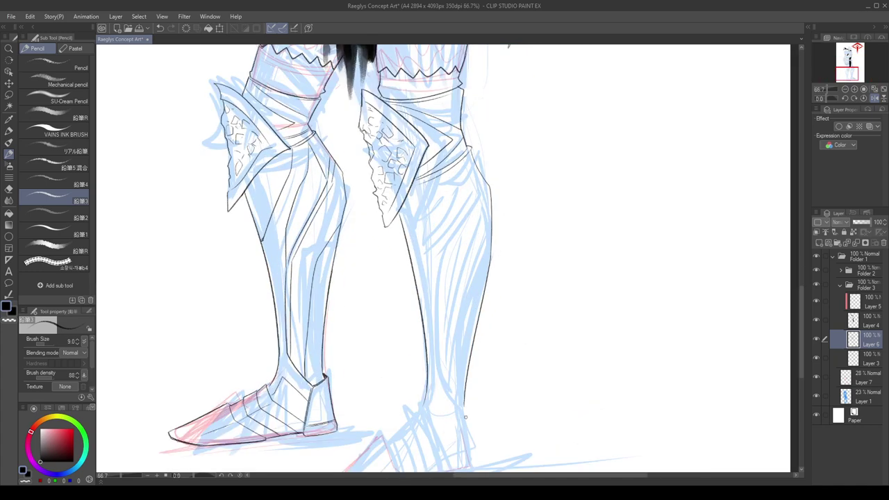
scroll(466, 416, "down", 2)
scroll(484, 287, "up", 1)
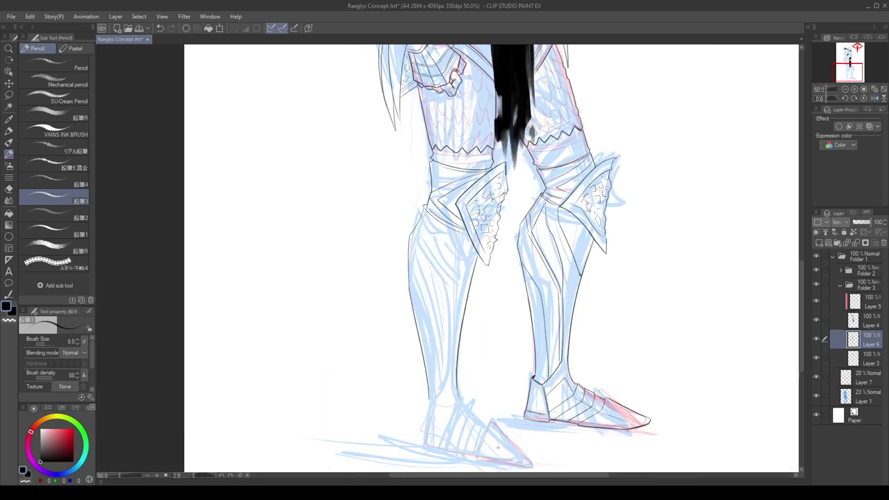
Outline the near boot's heel guard with a slanted upper edge, a front edge and a back edge.
scroll(498, 447, "up", 1)
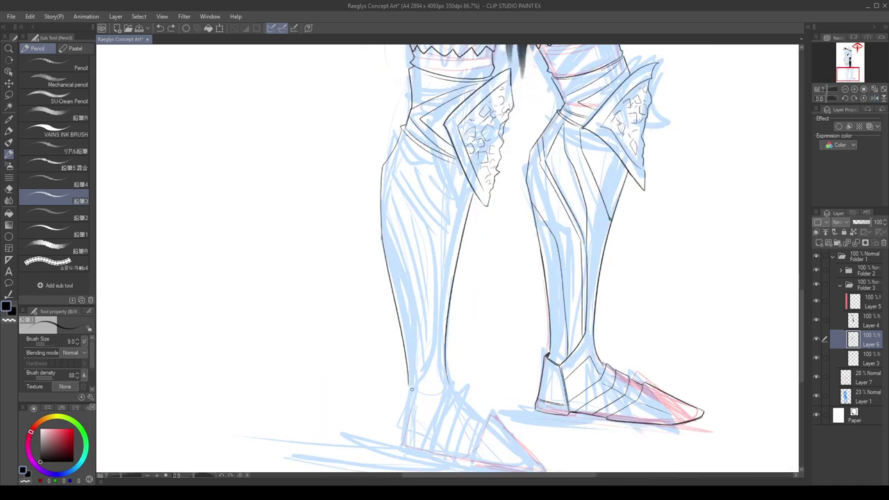
left_click_drag(412, 390, 429, 450)
key("ctrl+z")
left_click_drag(408, 387, 427, 450)
left_click_drag(403, 404, 400, 441)
key("ctrl+z")
left_click_drag(405, 386, 400, 444)
key("h")
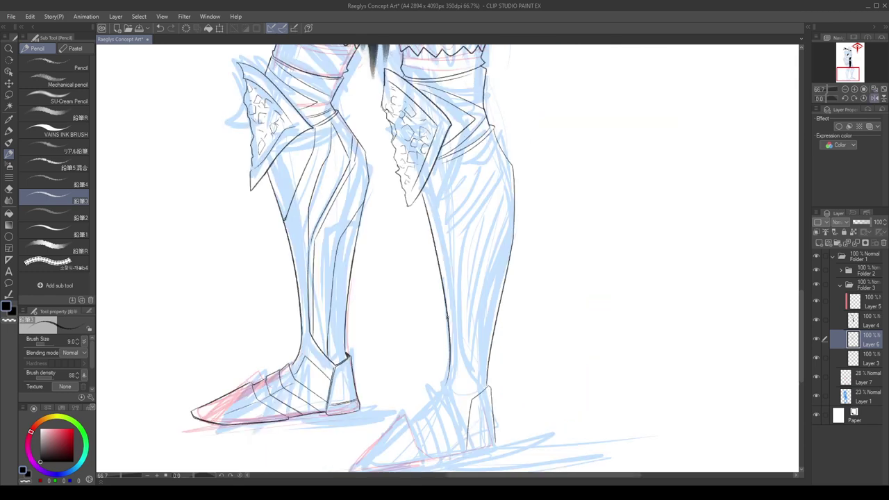
Strengthen the near heel guard's upper and front edges and close its outline along the sole.
scroll(481, 280, "down", 1)
scroll(448, 387, "up", 3)
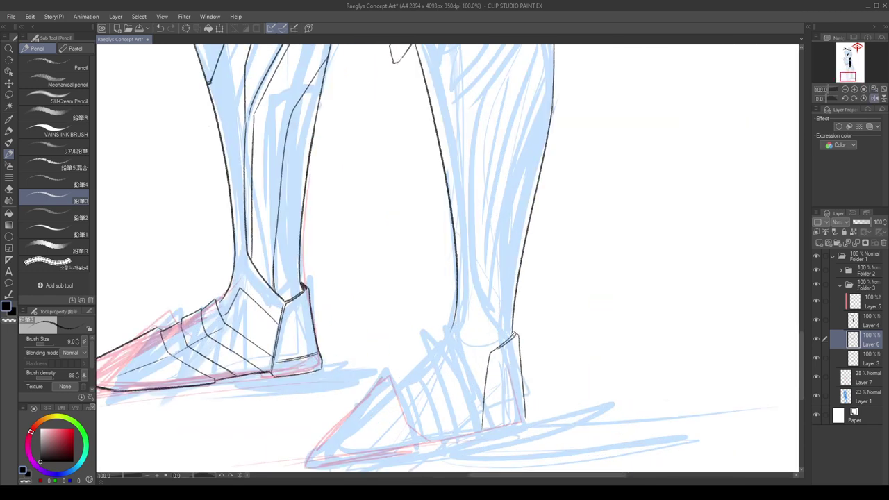
mouse_move(516, 334)
left_mouse_down()
mouse_move(490, 355)
mouse_move(480, 432)
left_mouse_up()
key("ctrl+z")
mouse_move(489, 355)
left_mouse_down()
mouse_move(485, 402)
mouse_move(496, 424)
mouse_move(482, 433)
mouse_move(526, 409)
left_mouse_up()
key("h")
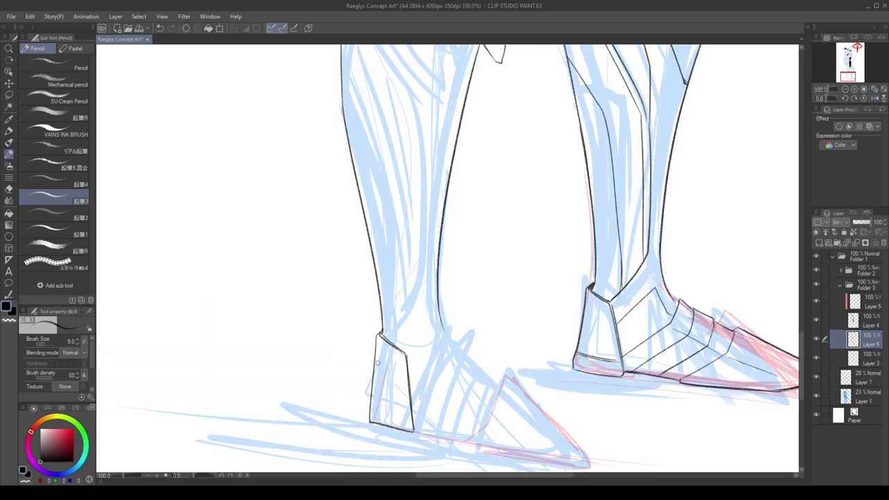
Erase and redraw the lower back corner of the near heel guard, and add a thin band line above its sole.
key("c")
left_click_drag(370, 401, 368, 424)
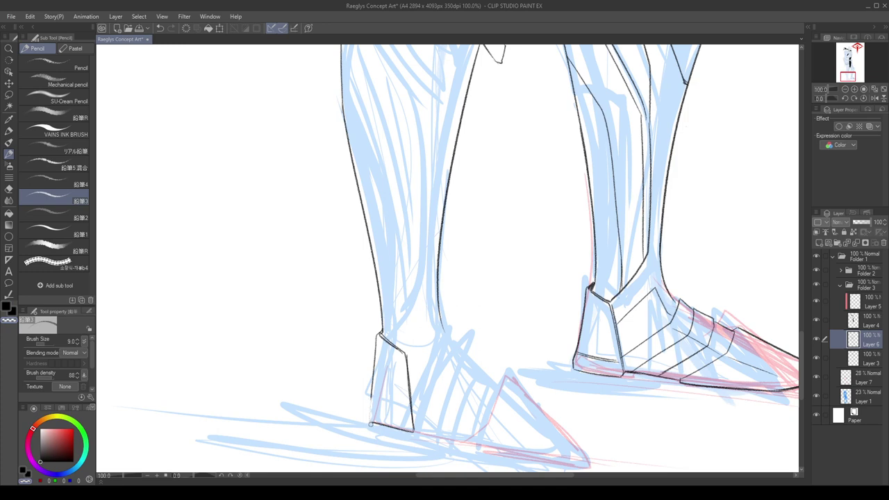
key("c")
mouse_move(374, 387)
left_mouse_down()
mouse_move(367, 418)
mouse_move(383, 423)
mouse_move(406, 413)
mouse_move(370, 405)
mouse_move(404, 410)
left_mouse_up()
key("ctrl+z")
key("ctrl+z")
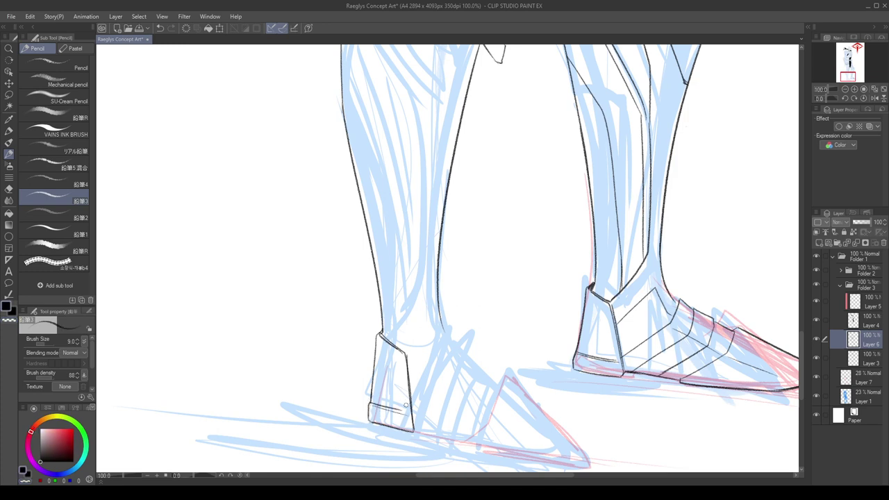
key("ctrl+z")
left_click_drag(403, 355, 413, 431)
Examine the near leg and heel guard against the whole figure in both normal and mirrored views.
key("h")
scroll(436, 326, "down", 3)
key("h")
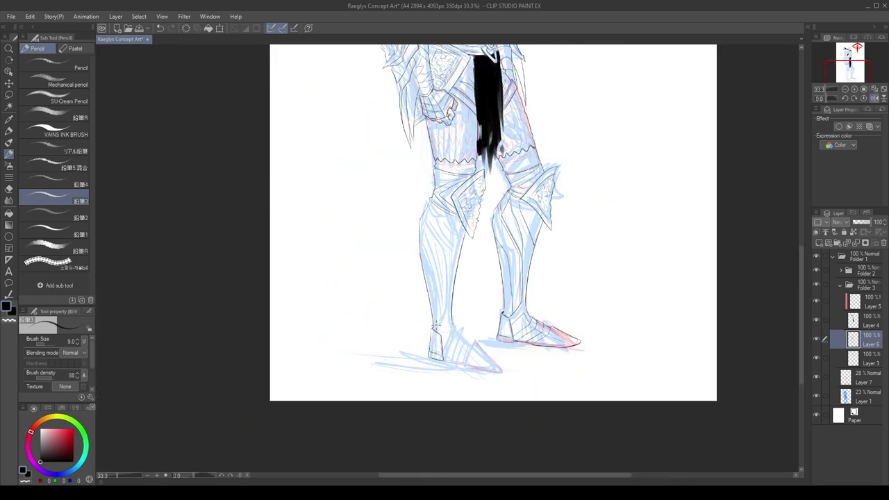
key("ctrl+minus")
key("ctrl+minus")
key("ctrl+minus")
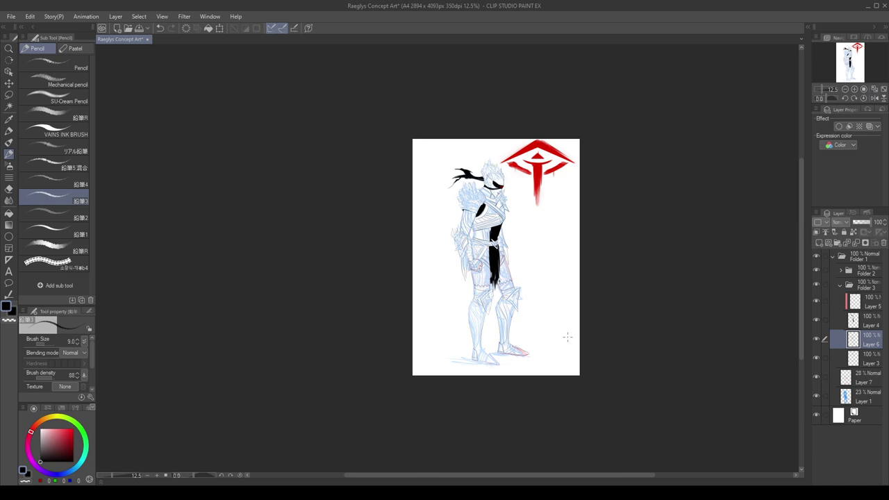
key("h")
scroll(368, 350, "up", 3)
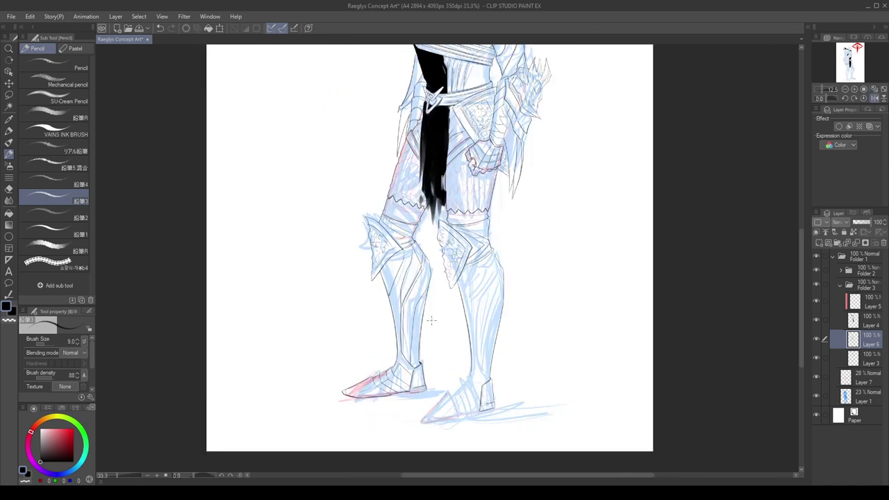
scroll(465, 375, "down", 3)
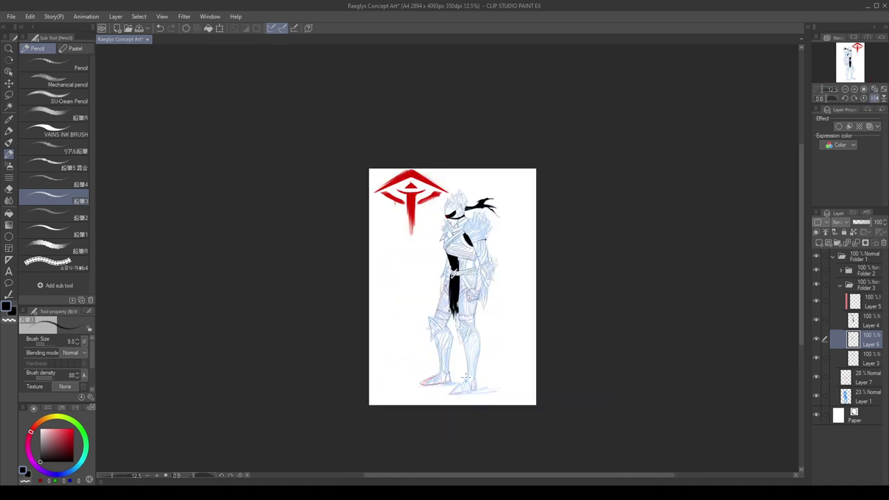
scroll(461, 323, "up", 2)
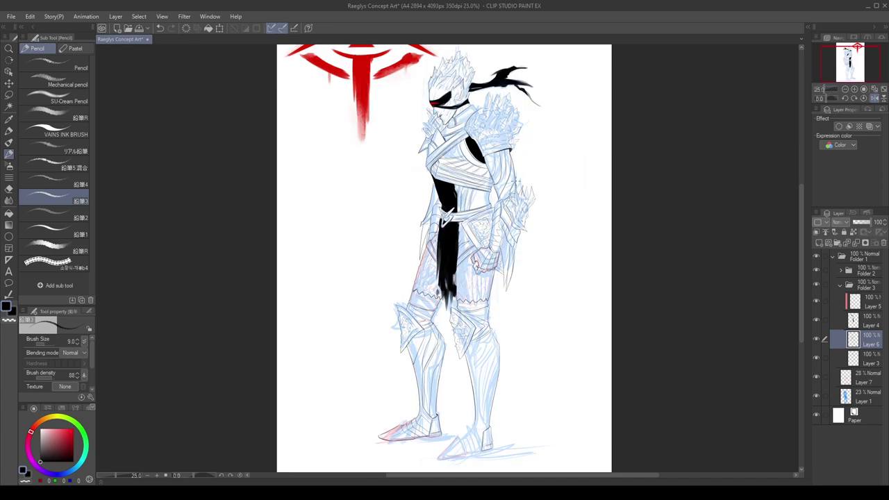
scroll(473, 101, "up", 1)
scroll(490, 370, "down", 1)
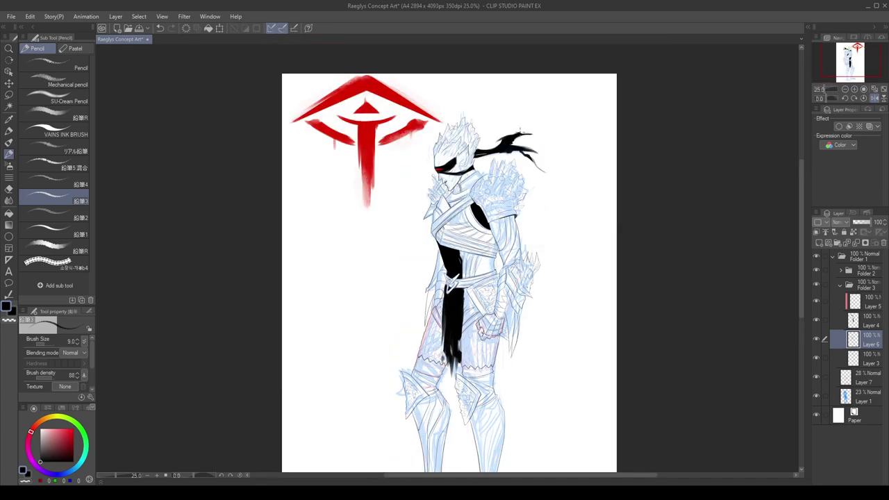
scroll(461, 161, "up", 1)
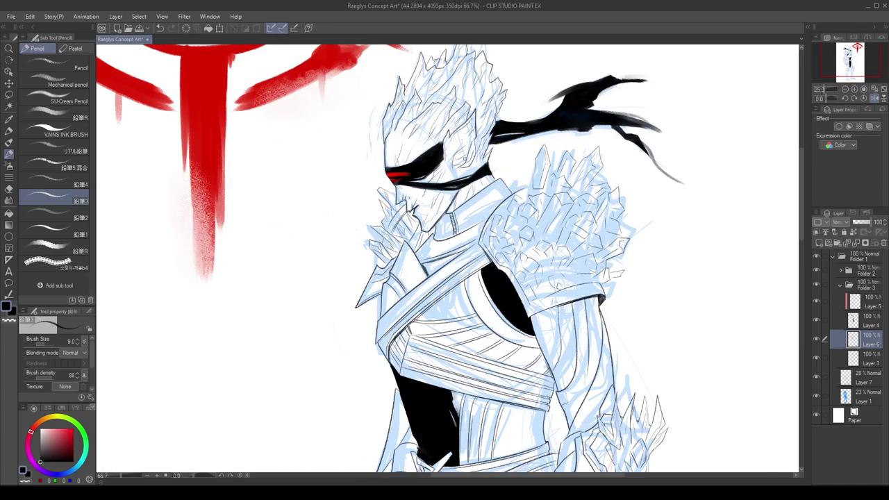
key("h")
scroll(486, 139, "down", 2)
scroll(492, 99, "up", 1)
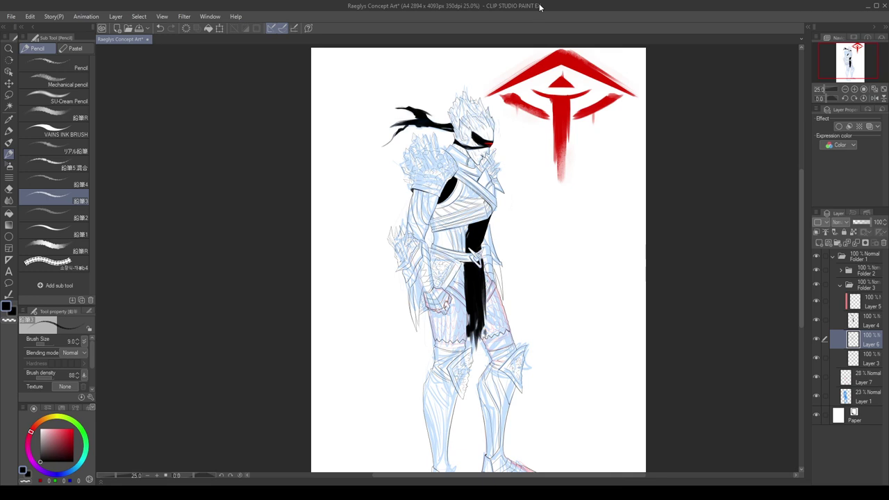
scroll(540, 7, "down", 2)
scroll(483, 260, "up", 2)
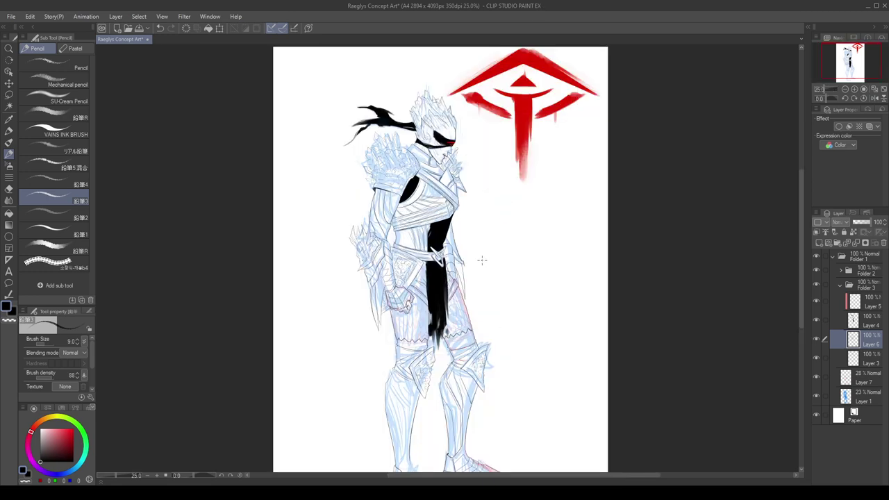
left_click_drag(799, 193, 800, 202)
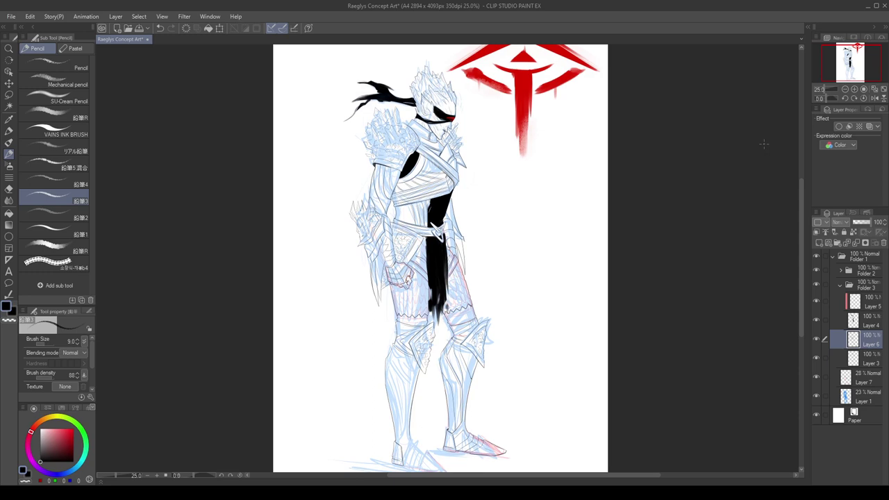
key("h")
scroll(464, 217, "down", 2)
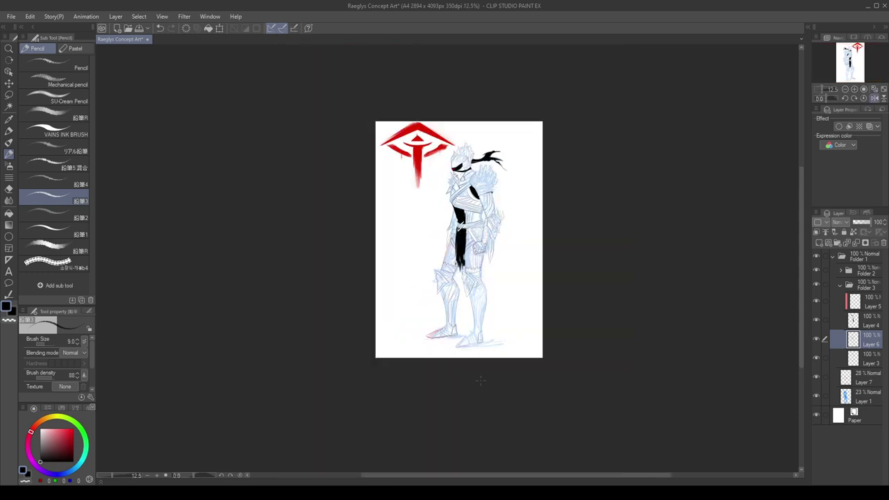
scroll(476, 354, "up", 3)
scroll(472, 294, "up", 1)
key("h")
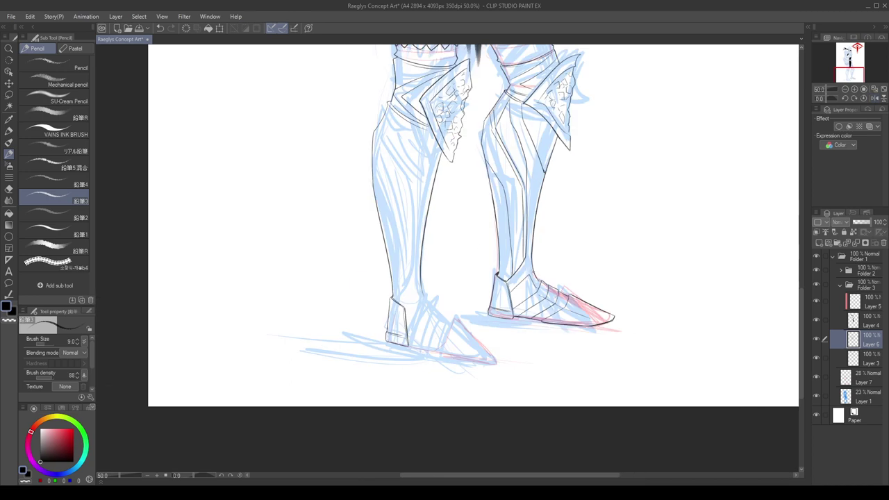
Draw the near foot's instep contour below the ankle and the first plate line running back to the heel guard.
scroll(426, 294, "up", 1)
key("ctrl+z")
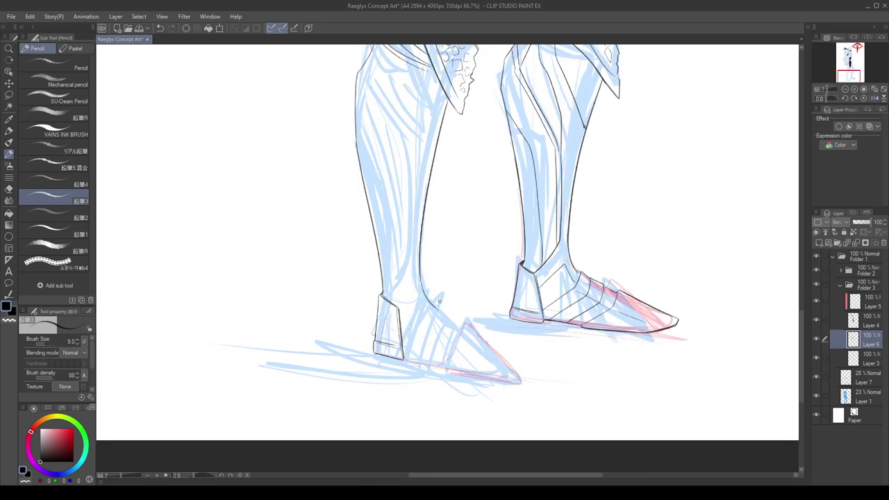
left_click_drag(436, 314, 404, 346)
key("ctrl+z")
left_click_drag(437, 320, 406, 346)
key("ctrl+z")
mouse_move(437, 308)
left_mouse_down()
mouse_move(407, 345)
mouse_move(447, 316)
mouse_move(411, 355)
left_mouse_up()
key("ctrl+z")
key("ctrl+z")
Add further overlapping instep plates toward the near boot's toe, with the sole edge running forward from the heel guard.
left_click_drag(447, 318, 442, 324)
key("ctrl+z")
mouse_move(408, 359)
left_mouse_down()
mouse_move(437, 362)
mouse_move(449, 318)
mouse_move(456, 323)
mouse_move(422, 356)
left_mouse_up()
key("ctrl+z")
left_click_drag(456, 322, 426, 357)
key("h")
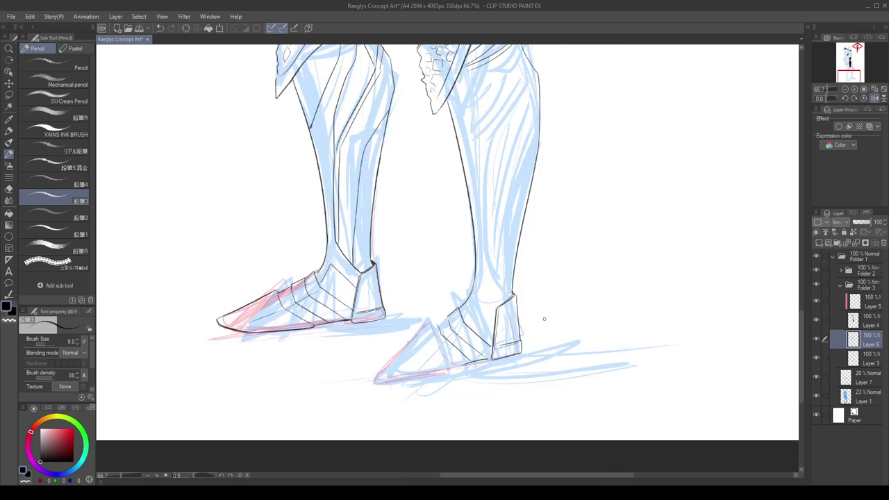
scroll(544, 319, "down", 3)
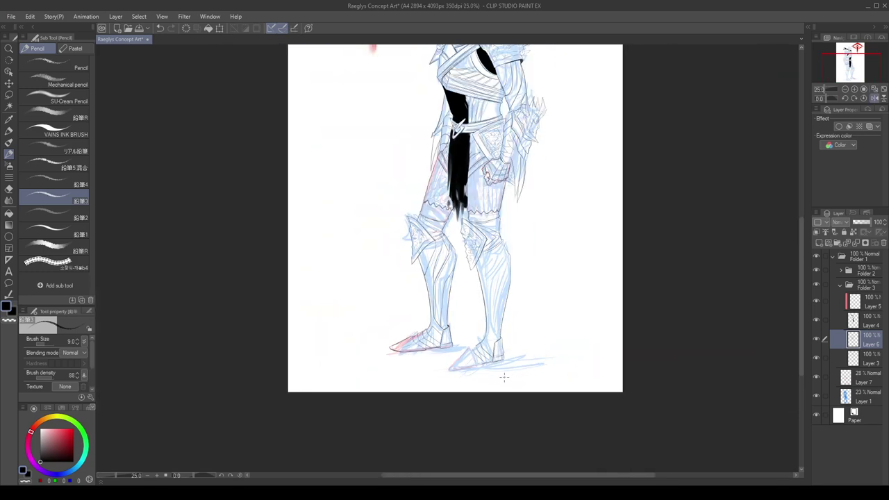
scroll(504, 377, "down", 5)
scroll(504, 372, "up", 8)
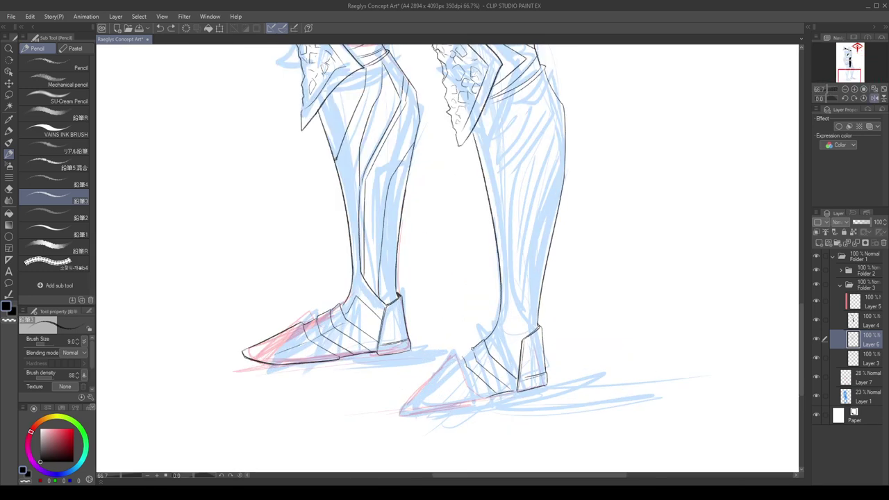
left_click_drag(473, 348, 398, 406)
key("h")
scroll(454, 371, "down", 1)
key("ctrl+z")
scroll(409, 396, "down", 2)
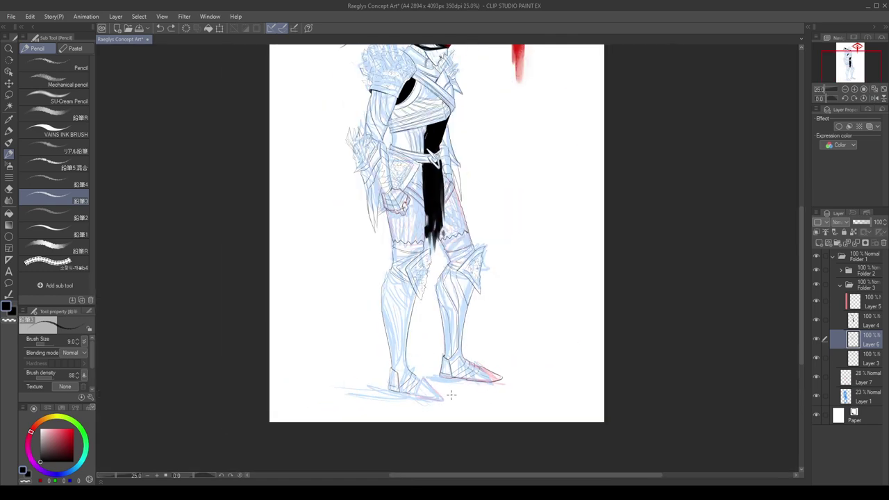
key("h")
scroll(451, 395, "down", 2)
scroll(474, 373, "up", 4)
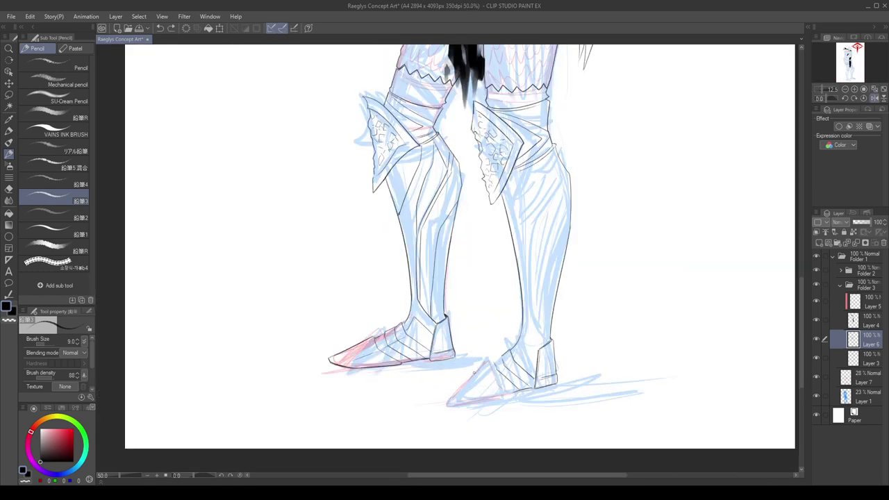
left_click_drag(498, 359, 442, 396)
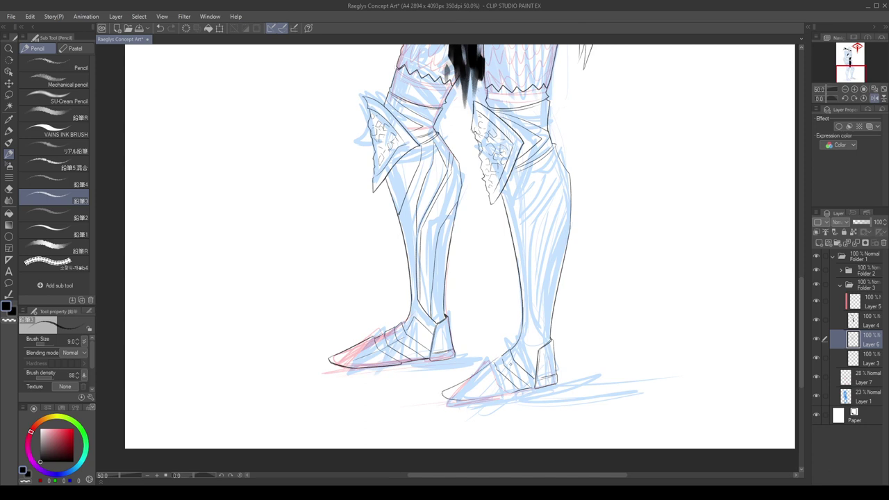
key("ctrl+z")
Sketch a blunter toe shape for the near boot in red on Layer 7.
left_click(861, 378)
left_click_drag(60, 446, 74, 428)
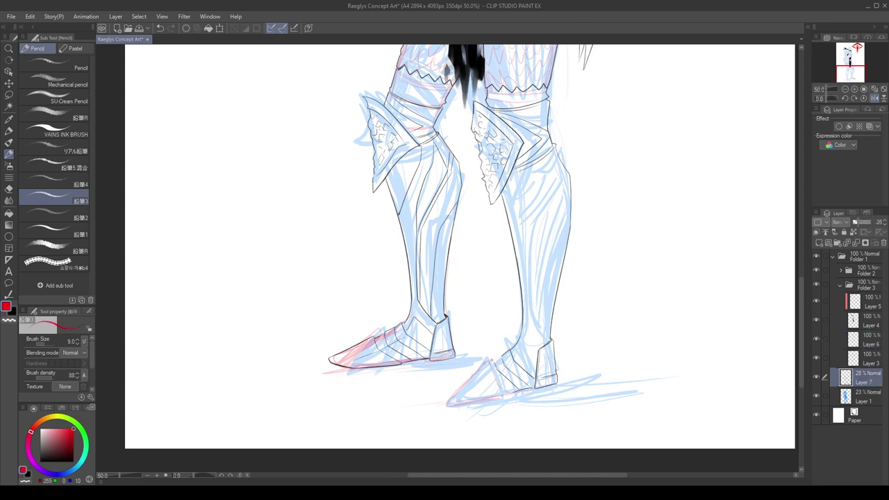
left_click_drag(455, 383, 442, 394)
scroll(451, 397, "down", 4)
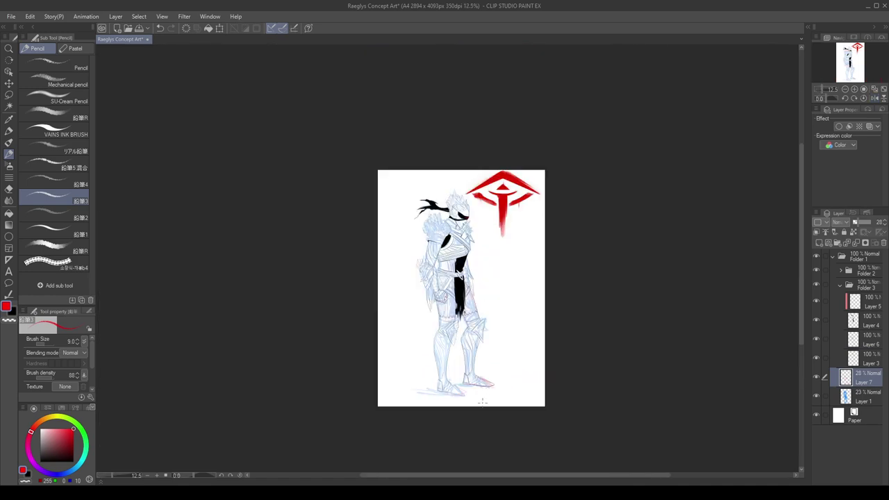
scroll(464, 397, "up", 3)
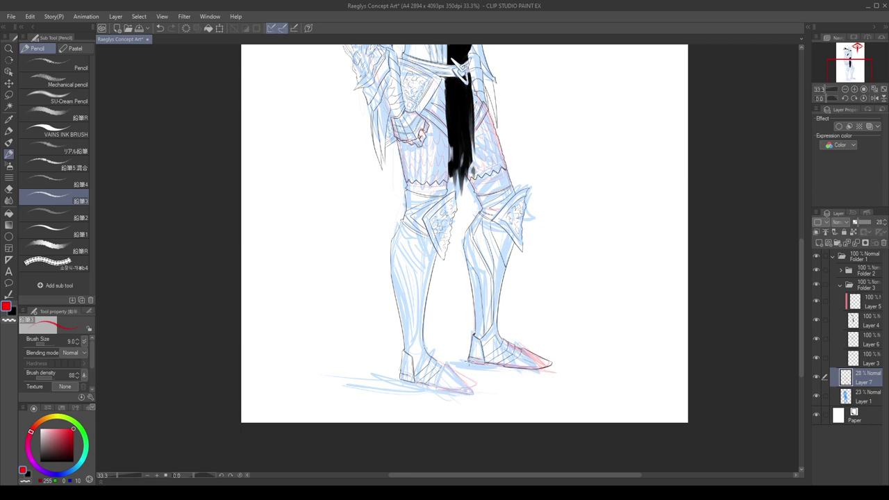
scroll(473, 401, "down", 3)
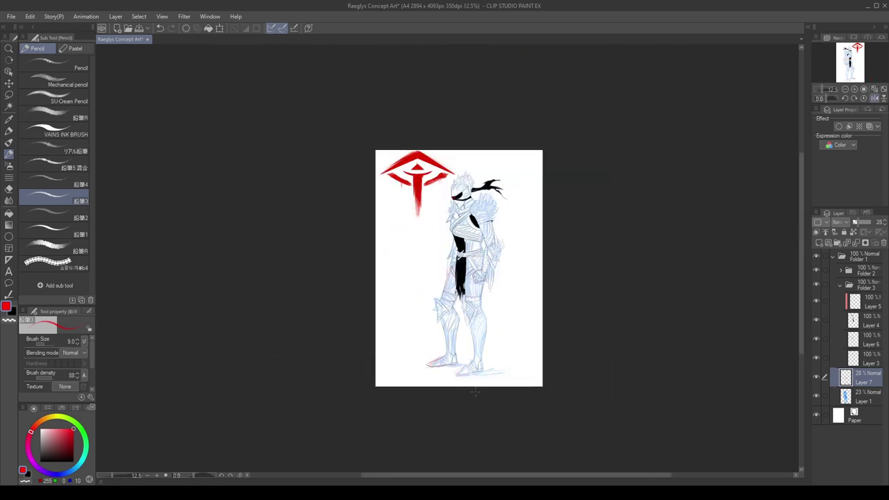
scroll(458, 403, "up", 5)
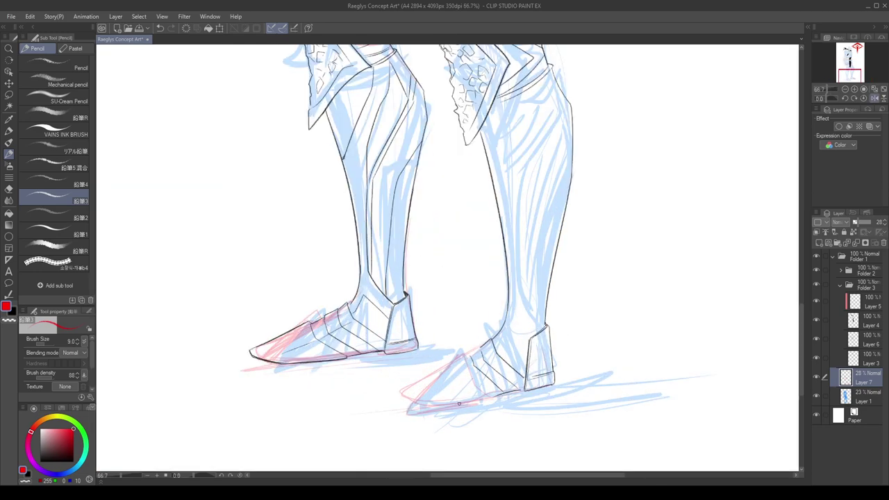
key("h")
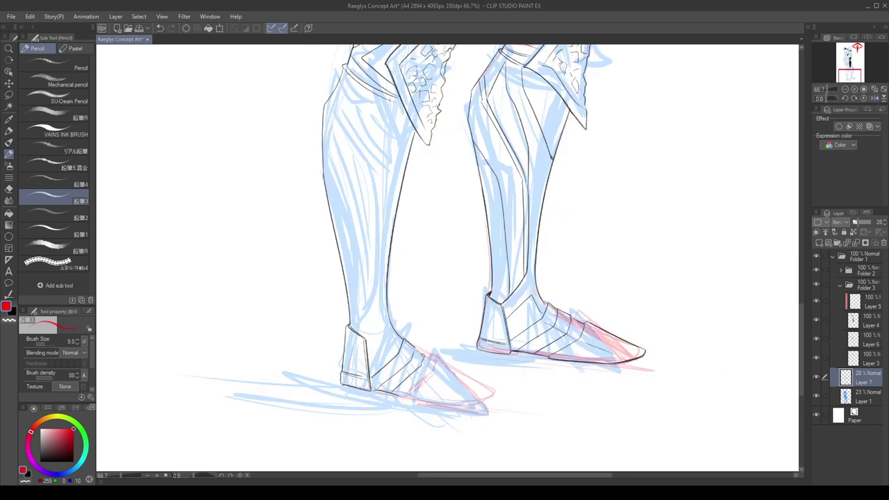
left_click_drag(448, 367, 494, 394)
Ink the near toe plate's short upper back edge and its top contour in black on Layer 6, following the red guide.
left_click(854, 359)
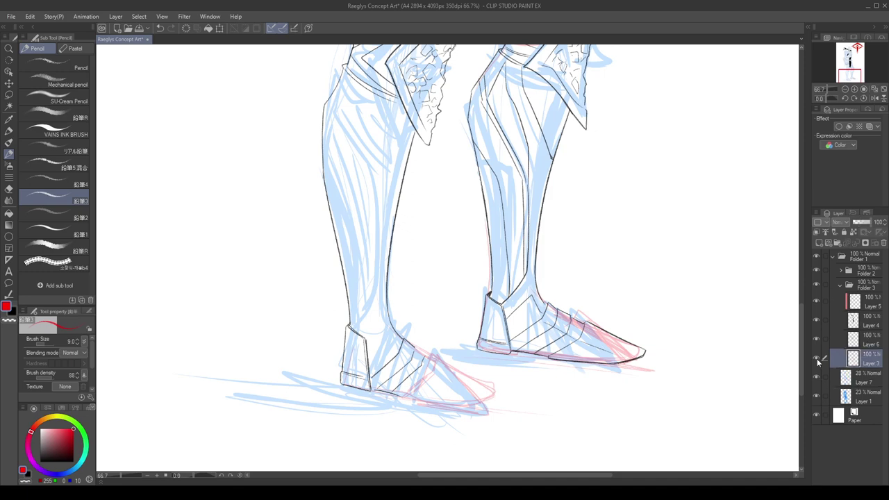
left_click(834, 339)
key("x")
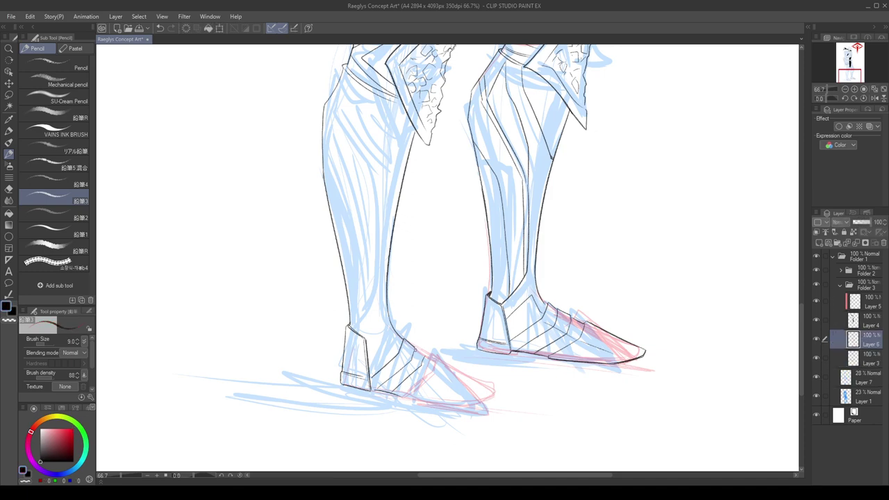
scroll(414, 354, "up", 1)
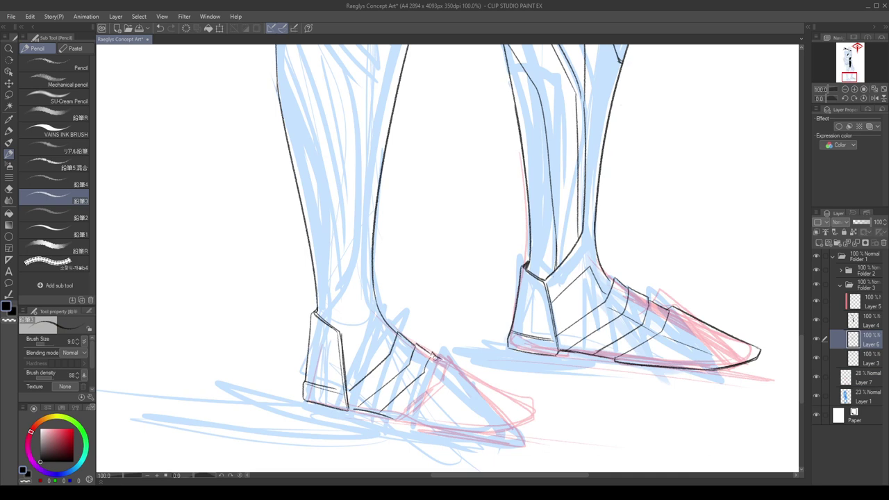
mouse_move(443, 361)
left_mouse_down()
mouse_move(400, 417)
mouse_move(444, 360)
mouse_move(448, 370)
mouse_move(398, 418)
left_mouse_up()
key("ctrl+z")
key("ctrl+z")
mouse_move(391, 355)
left_mouse_down()
mouse_move(440, 377)
mouse_move(426, 372)
mouse_move(465, 367)
mouse_move(536, 402)
left_mouse_up()
key("ctrl+z")
key("ctrl+z")
key("ctrl+z")
key("ctrl+z")
key("ctrl+z")
left_click_drag(444, 360, 505, 389)
key("ctrl+z")
key("ctrl+z")
left_click_drag(446, 360, 526, 403)
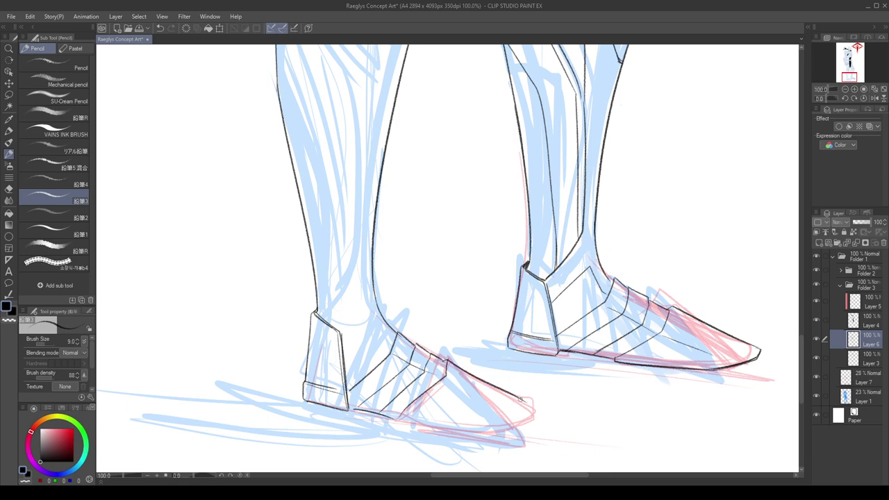
Draw the blunt tip of the near boot and extend the toe plate's back seam down toward the sole.
key("h")
key("ctrl+z")
mouse_move(448, 363)
left_mouse_down()
mouse_move(454, 358)
mouse_move(360, 414)
mouse_move(367, 422)
left_mouse_up()
key("h")
key("ctrl+minus")
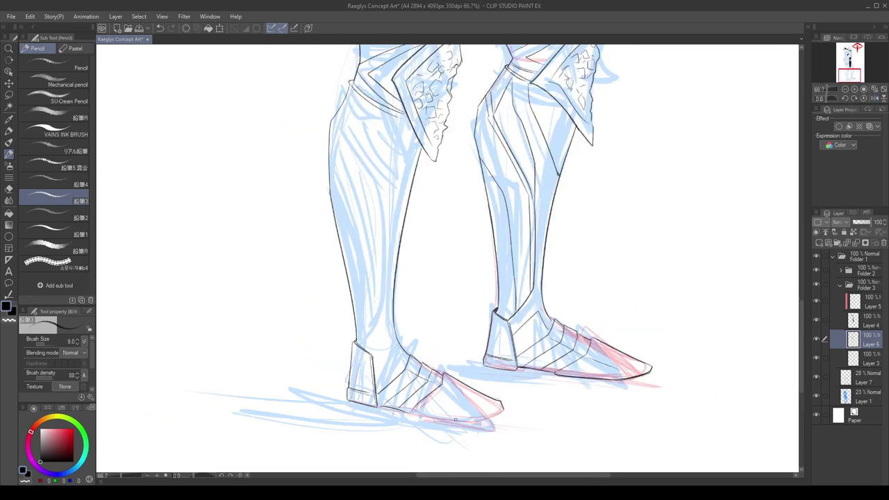
Redraw the near toe plate's back seam down to the sole and ink the sole edge forward to the tip.
key("ctrl+plus")
key("ctrl+z")
left_click_drag(416, 386, 392, 406)
left_click_drag(392, 404, 444, 417)
key("ctrl+z")
key("ctrl+z")
mouse_move(412, 383)
left_mouse_down()
mouse_move(390, 407)
mouse_move(450, 417)
left_mouse_up()
key("ctrl+z")
left_click_drag(390, 405, 478, 423)
mouse_move(479, 422)
left_mouse_down()
mouse_move(532, 402)
mouse_move(485, 419)
left_mouse_up()
Add a thin ridge line along the upper side of the near boot's toe plate.
key("h")
scroll(517, 386, "down", 2)
scroll(480, 392, "up", 2)
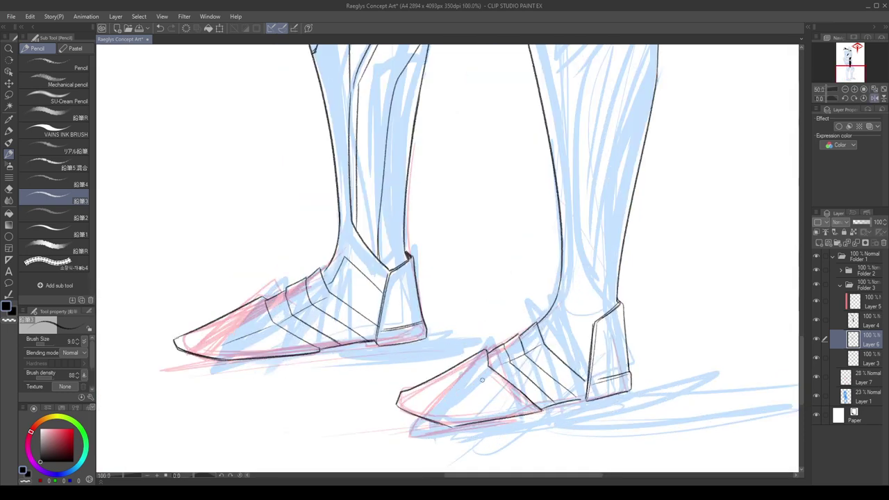
left_click_drag(477, 383, 439, 399)
key("ctrl+z")
Examine the near boot's toe against the legs and the whole figure in normal and mirrored views.
key("h")
scroll(483, 389, "down", 5)
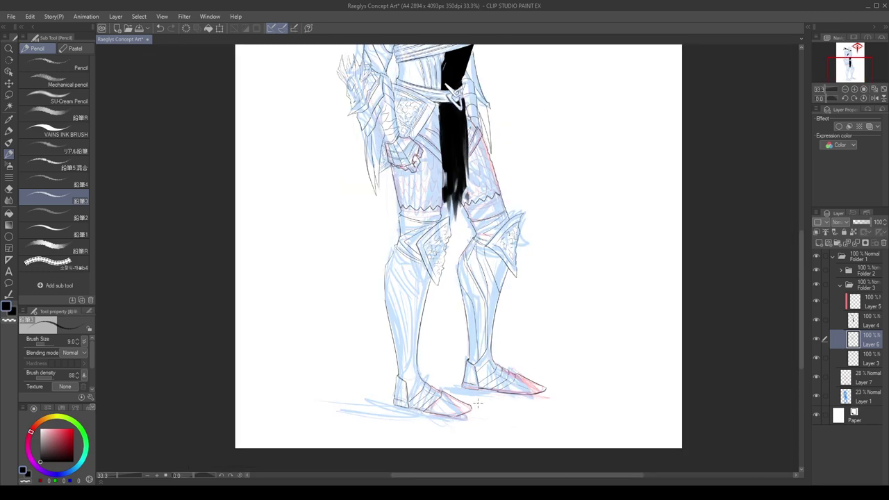
scroll(458, 415, "up", 6)
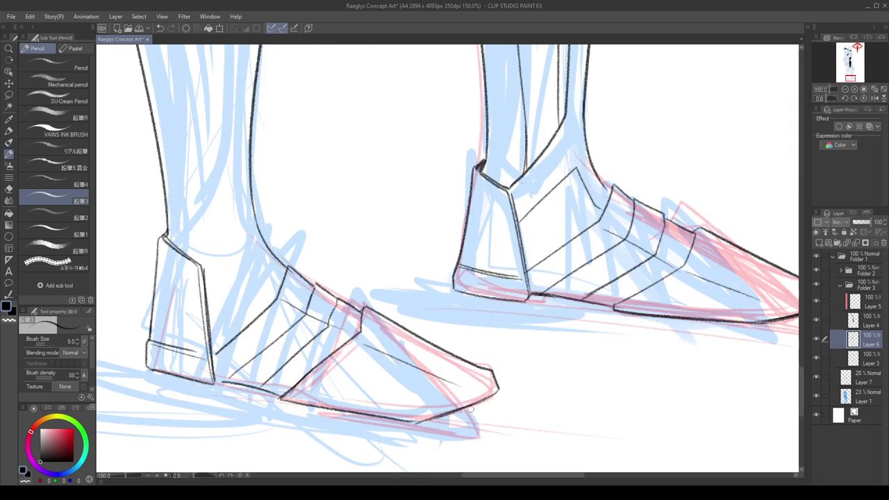
scroll(470, 410, "down", 4)
key("h")
scroll(478, 420, "down", 2)
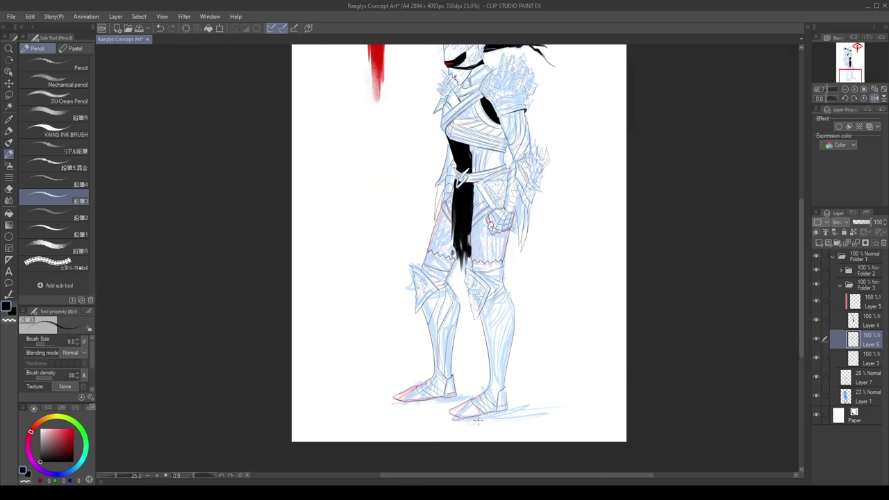
key("h")
scroll(407, 366, "up", 2)
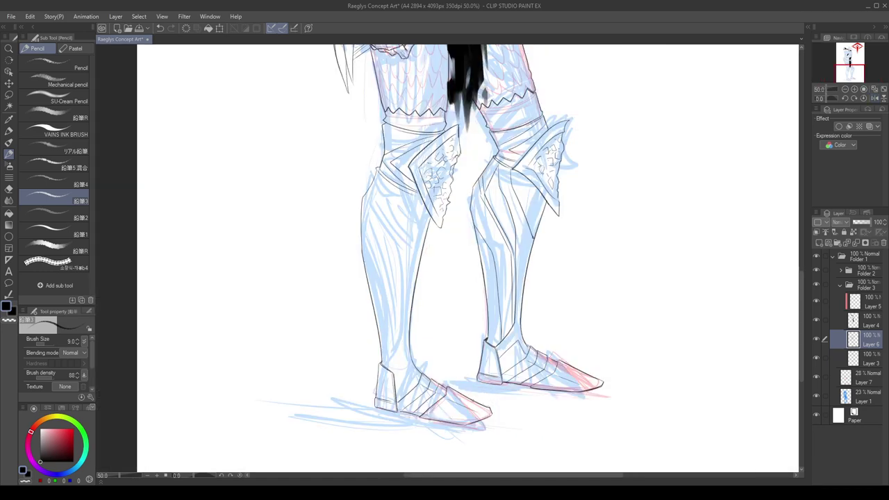
scroll(408, 366, "up", 1)
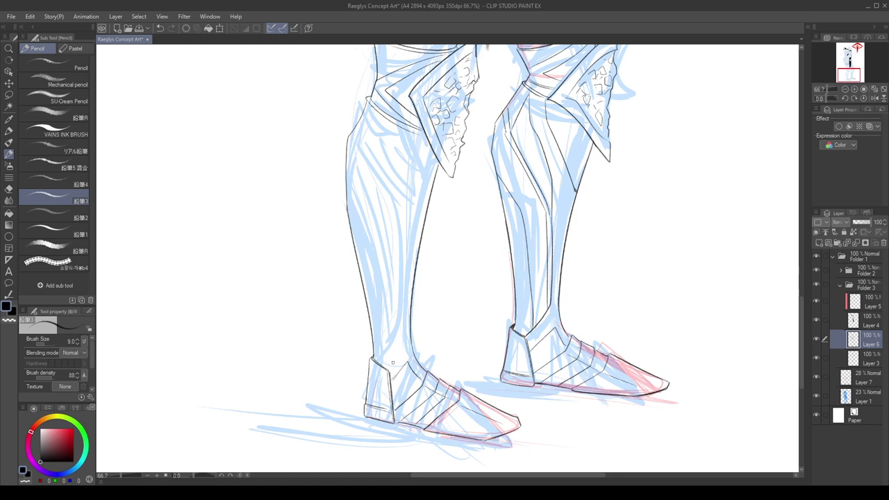
scroll(379, 451, "down", 1)
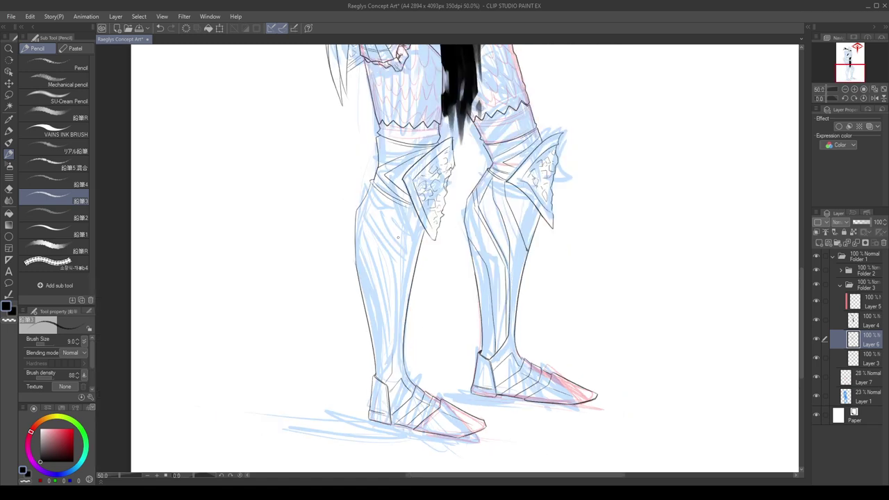
Draw a short slanting plate line on the near calf's front, running down from below the knee band.
left_click_drag(395, 215, 409, 258)
key("ctrl+z")
left_click_drag(393, 204, 410, 251)
key("ctrl+z")
mouse_move(394, 206)
left_mouse_down()
mouse_move(412, 255)
mouse_move(400, 208)
left_mouse_up()
key("ctrl+z")
key("ctrl+z")
mouse_move(373, 191)
left_mouse_down()
mouse_move(397, 274)
mouse_move(395, 350)
left_mouse_up()
key("ctrl+z")
key("h")
key("ctrl+z")
key("ctrl+z")
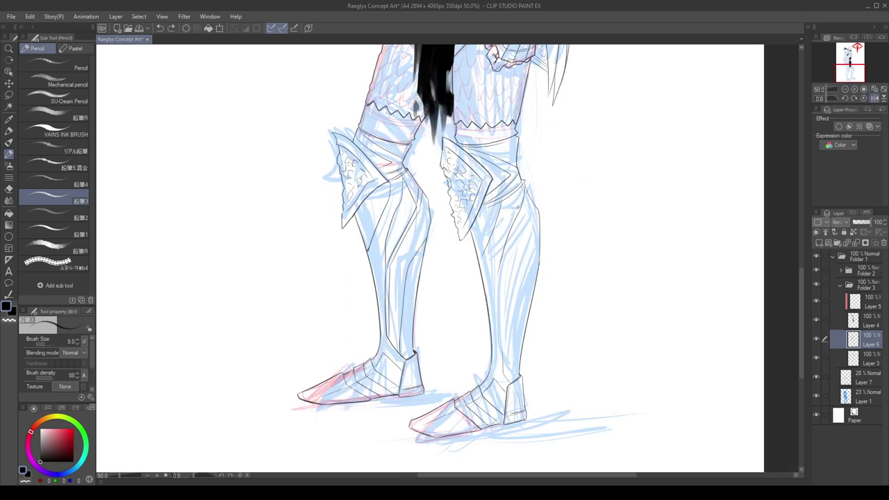
Draw a long curved plate line down the near calf from below the knee band to the ankle.
left_click_drag(526, 196, 499, 336)
key("ctrl+z")
left_click_drag(500, 298, 504, 368)
left_click_drag(503, 268, 502, 370)
key("ctrl+z")
key("ctrl+z")
left_click_drag(506, 248, 502, 360)
key("ctrl+z")
left_click_drag(505, 245, 501, 368)
key("ctrl+z")
left_click_drag(502, 321, 500, 372)
Join the long calf plate line's upper end to the back corner of the near knee band with a short curve.
scroll(499, 304, "up", 3)
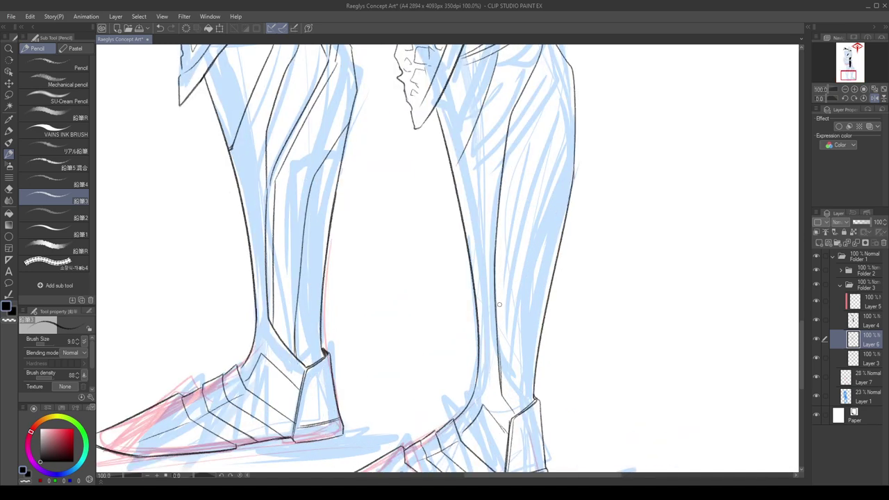
scroll(500, 373, "down", 3)
scroll(521, 205, "up", 4)
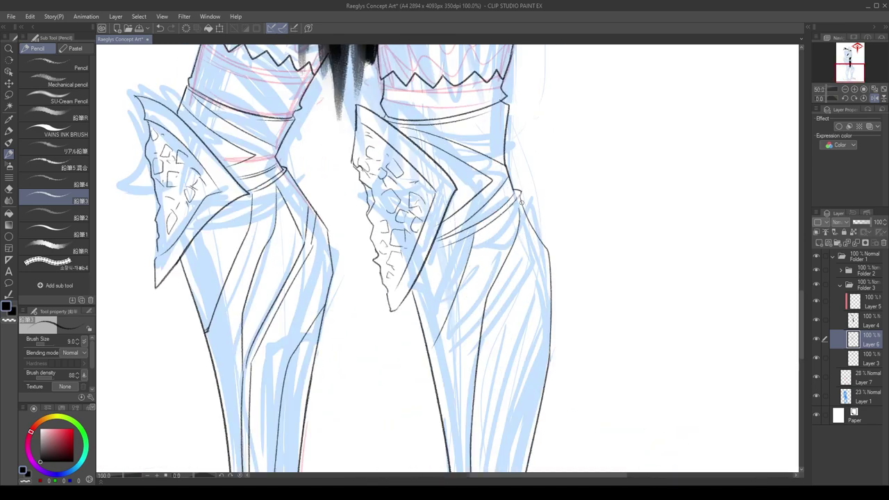
left_click_drag(516, 223, 513, 245)
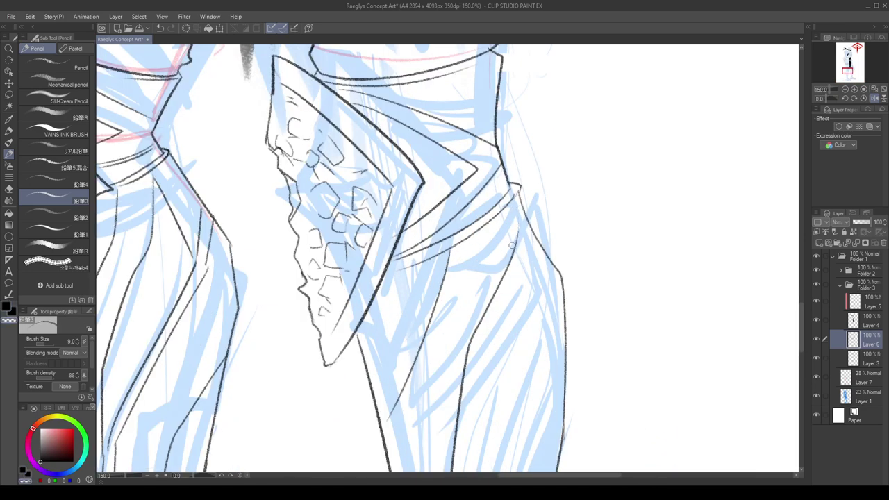
key("c")
left_click_drag(522, 209, 516, 255)
key("ctrl+z")
left_click_drag(521, 185, 515, 258)
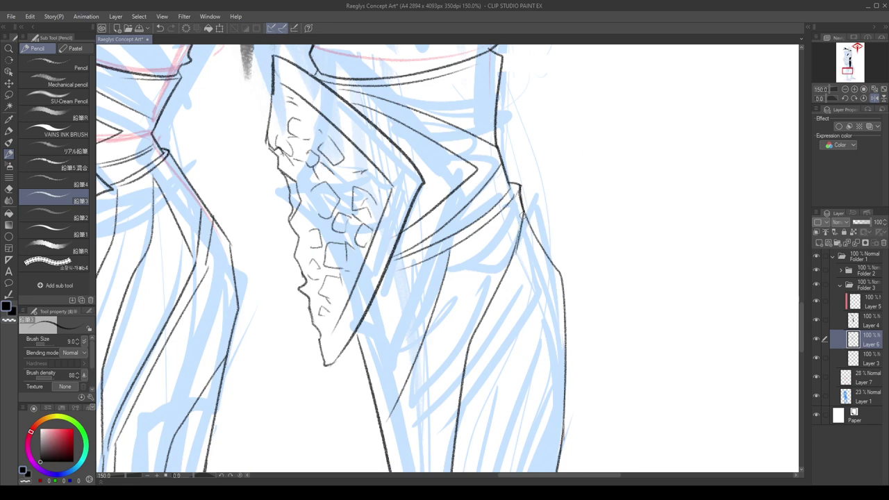
key("ctrl+z")
left_click_drag(523, 214, 516, 256)
key("x")
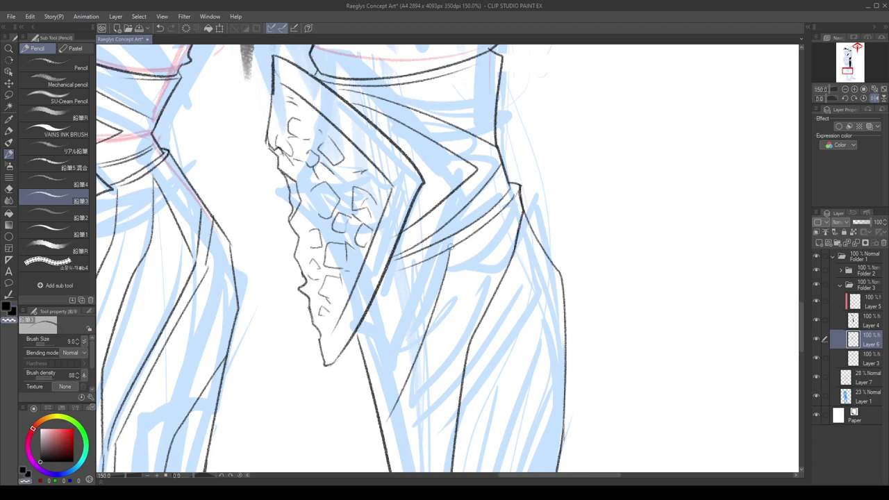
Examine both legs together and compare the calf plates with the reference image.
scroll(450, 247, "down", 4)
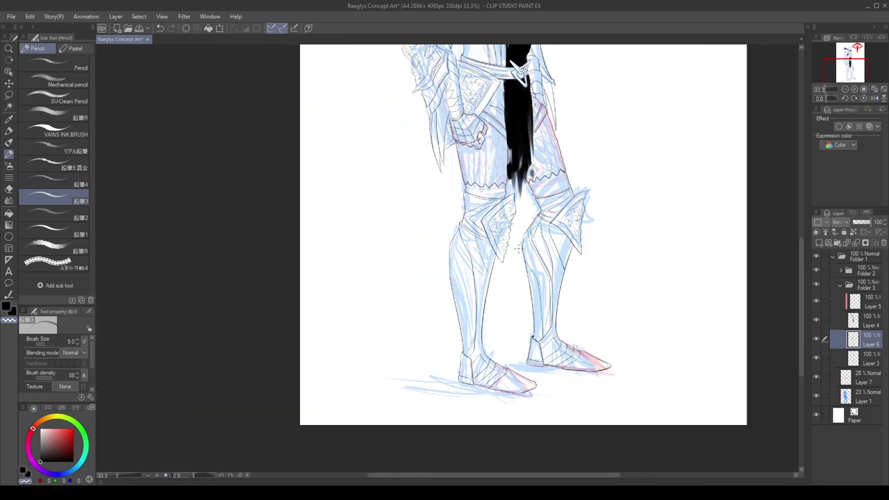
scroll(592, 228, "up", 2)
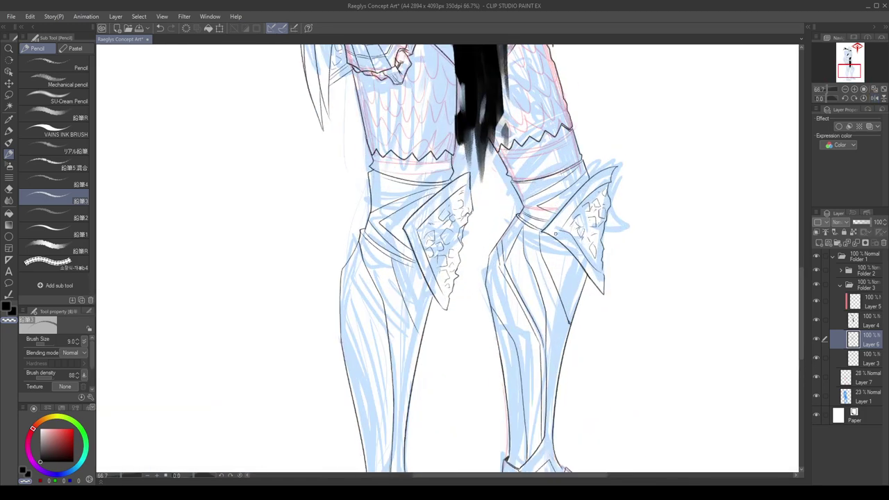
left_click(238, 383)
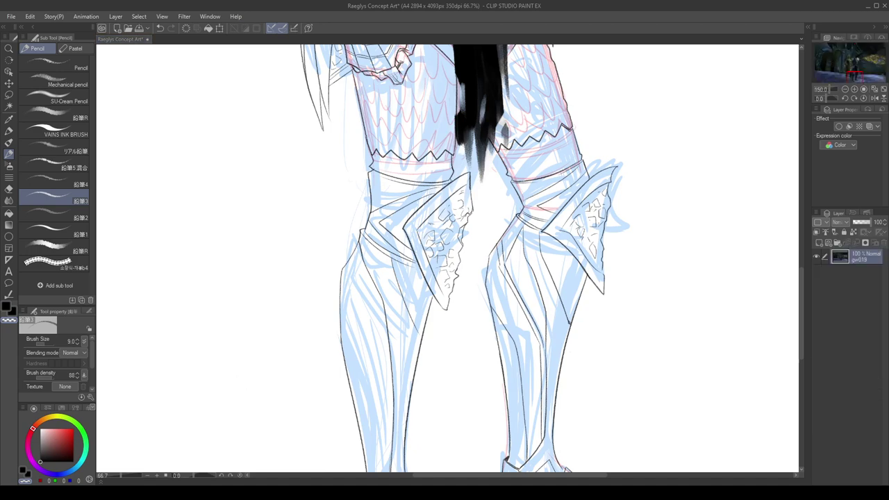
left_click(730, 261)
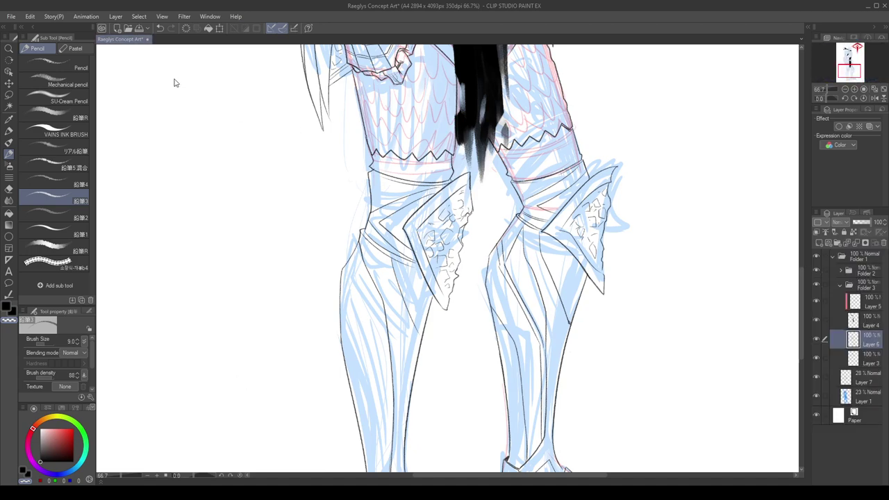
left_click(848, 360)
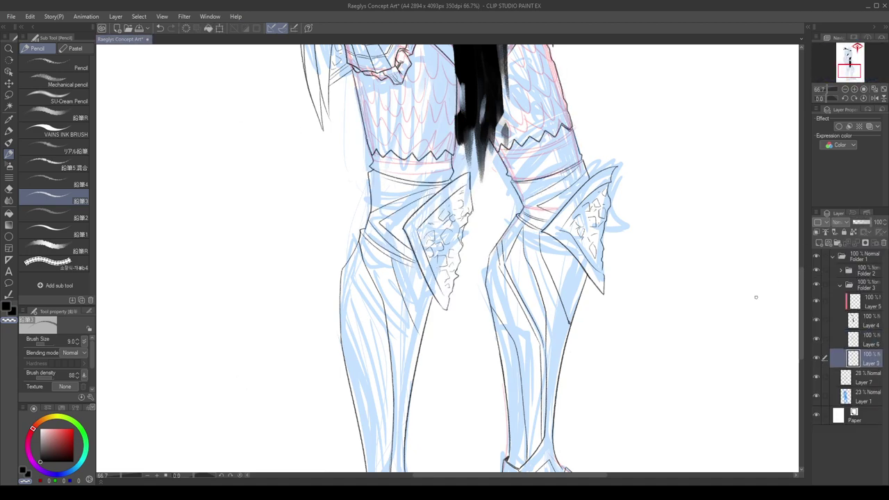
key("e")
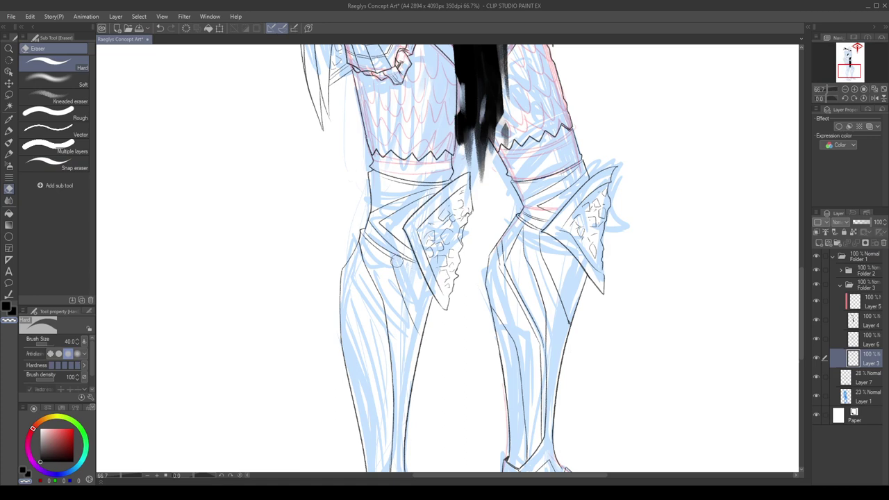
scroll(396, 261, "up", 1)
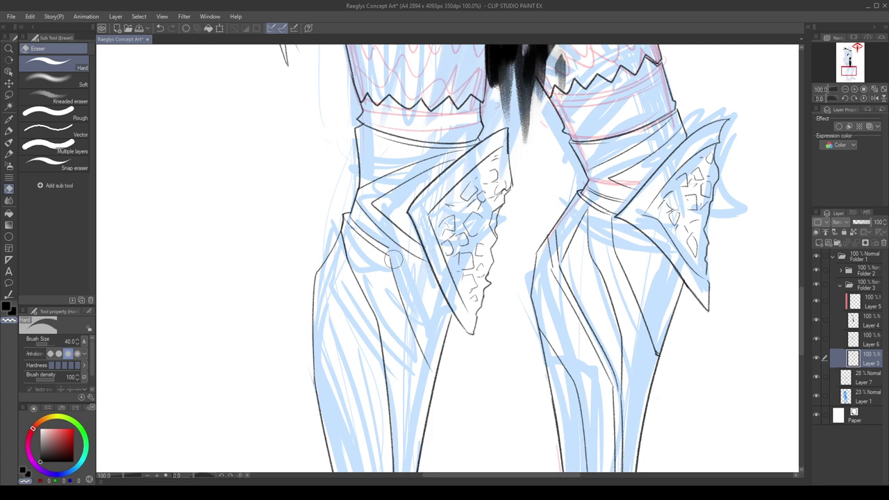
left_click(864, 339)
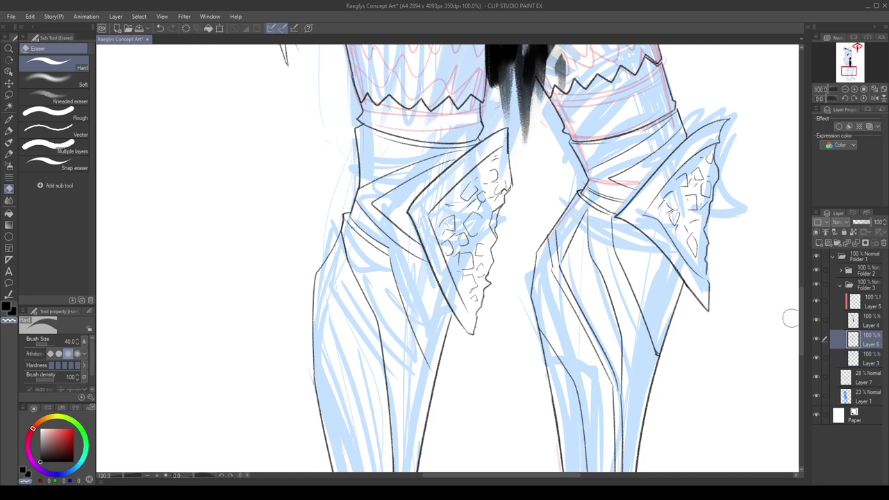
left_click(9, 153)
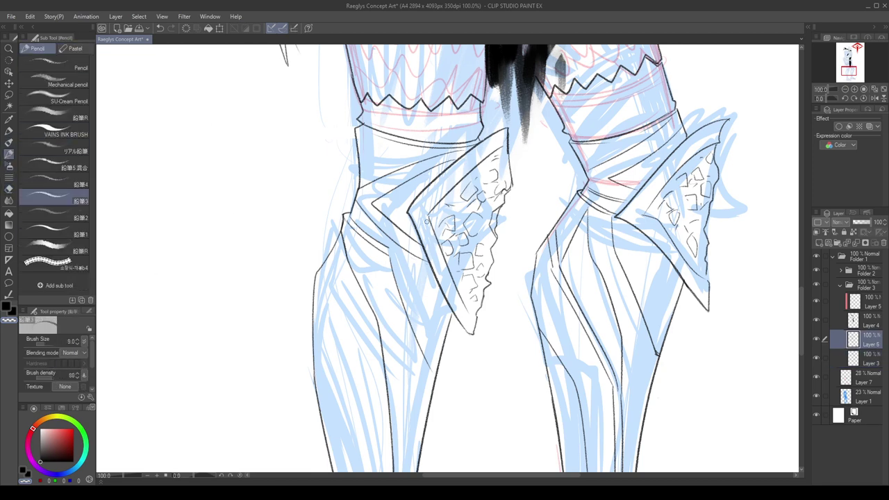
Redraw the near calf's short slanting plate line as a close parallel pair running from the knee band to the shin's front edge.
key("h")
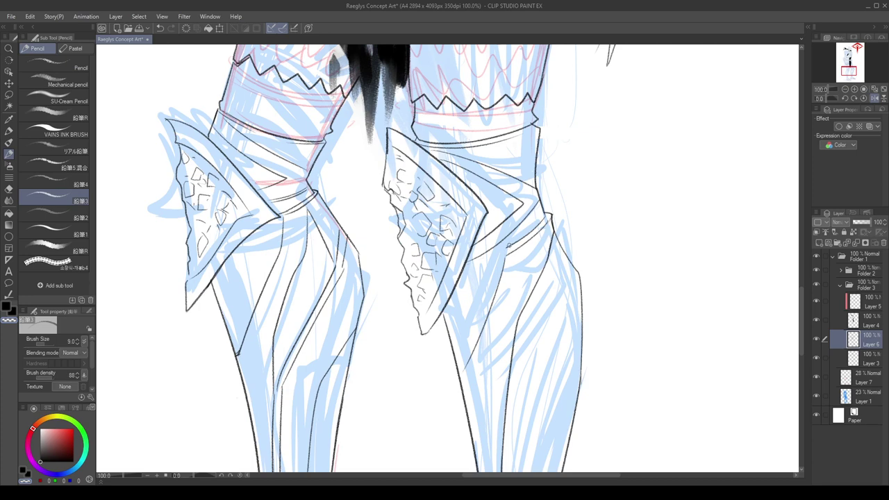
key("c")
key("ctrl+z")
left_click_drag(505, 249, 458, 359)
key("ctrl+z")
key("ctrl+z")
key("h")
scroll(465, 233, "down", 2)
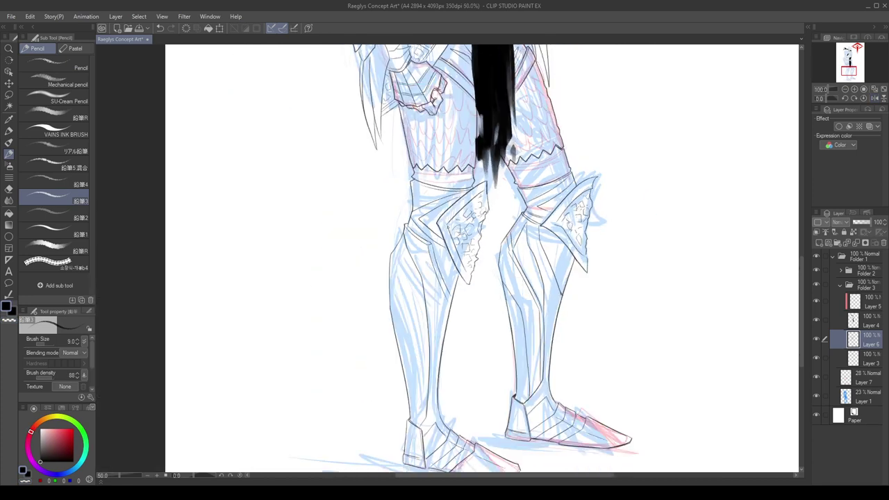
key("ctrl+z")
key("ctrl+z")
left_click_drag(432, 244, 452, 302)
scroll(464, 302, "up", 4)
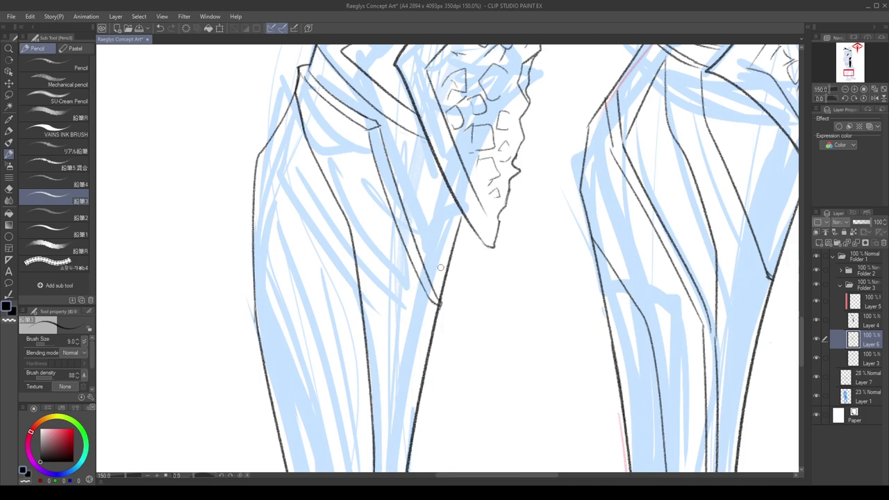
Draw a second line closely parallel to the far calf's slanting front plate line, down to the shin's edge.
scroll(440, 300, "down", 4)
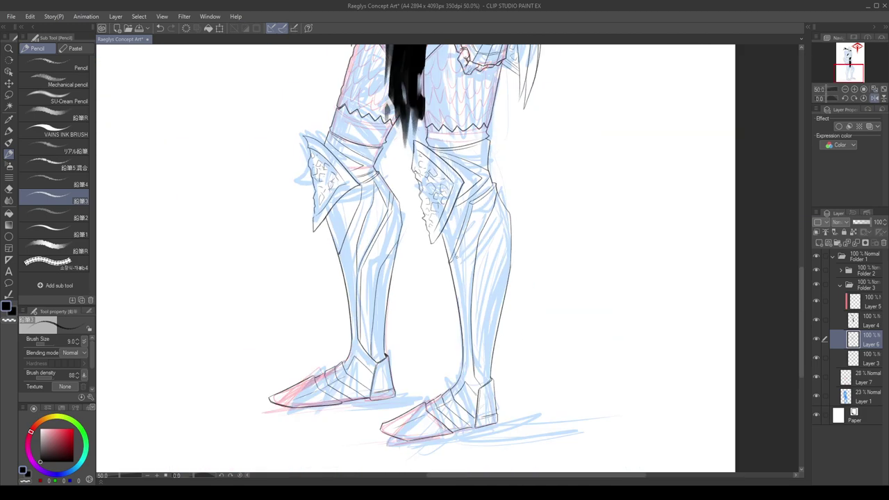
scroll(371, 182, "up", 1)
left_click_drag(371, 182, 346, 261)
scroll(360, 224, "down", 2)
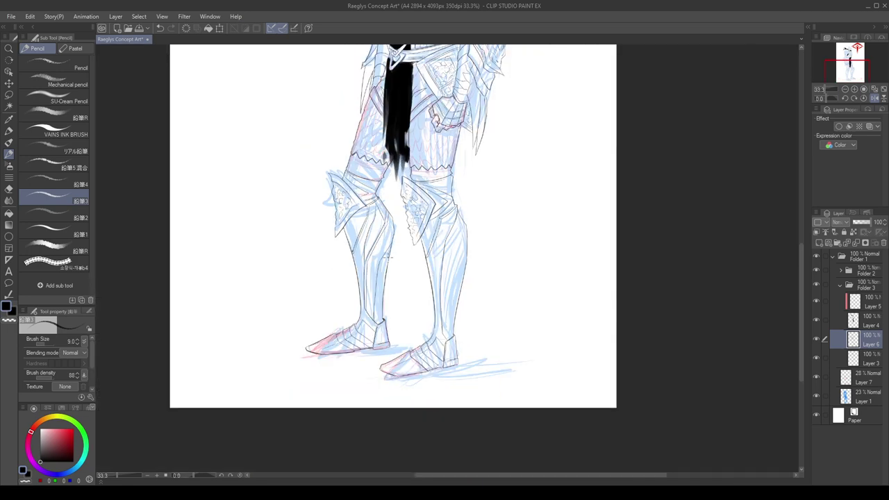
scroll(387, 257, "up", 5)
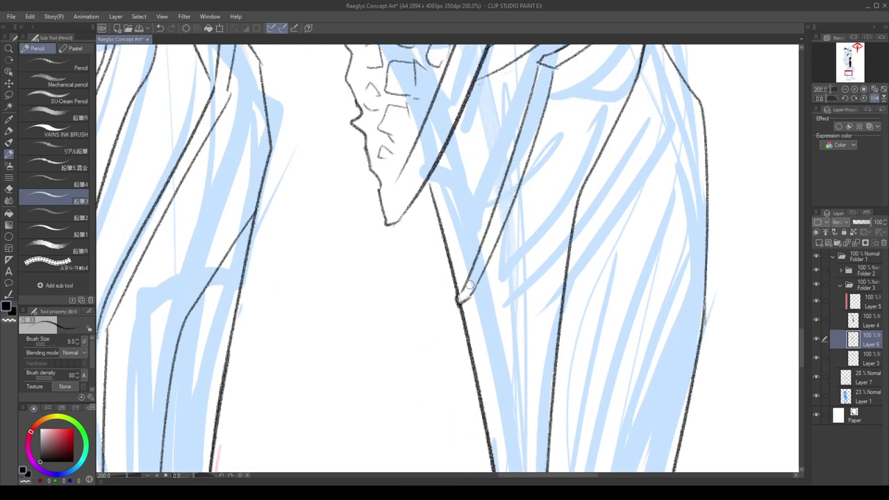
scroll(484, 207, "down", 3)
Draw a pair of short curved band lines across the far calf's front, beneath the spiked knee guard.
key("h")
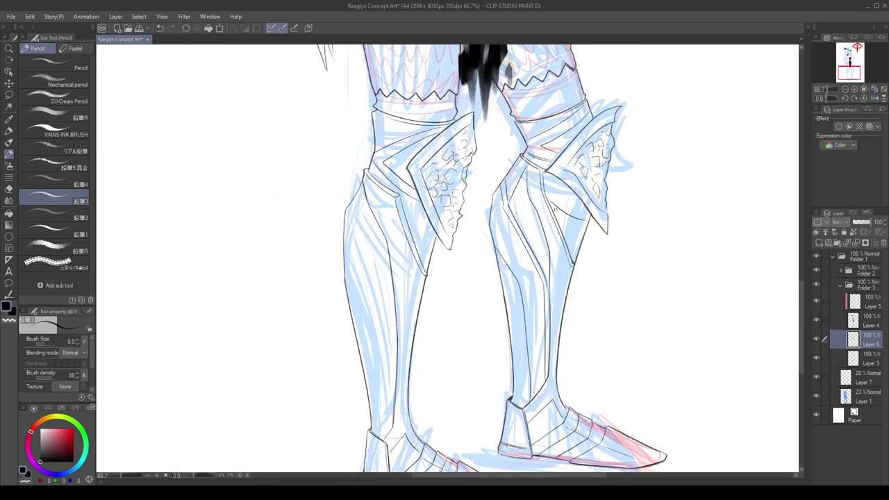
left_click_drag(554, 212, 584, 228)
key("h")
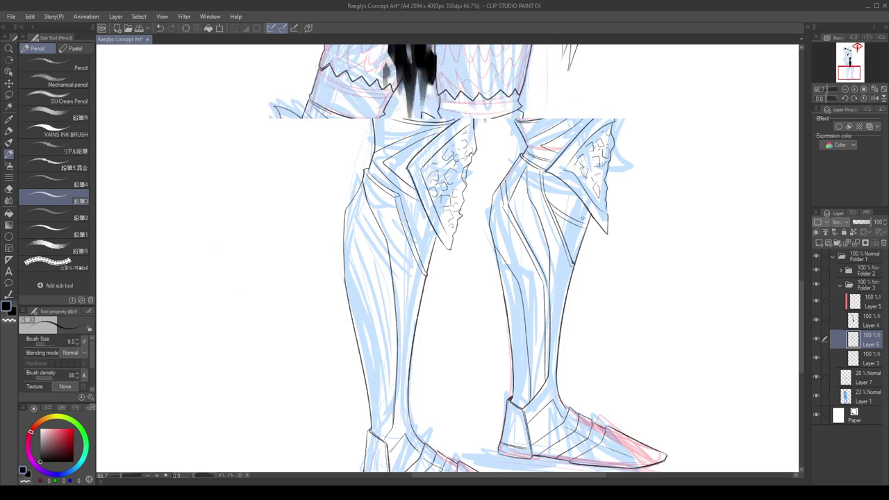
scroll(456, 205, "down", 1)
scroll(352, 209, "up", 2)
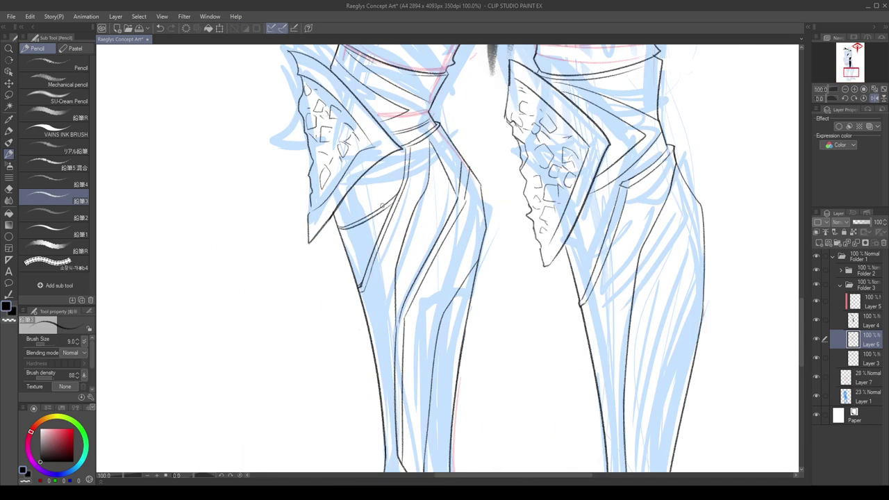
Draw matching short curved band lines on the near calf's front, tucked beneath the knee guard.
key("ctrl+z")
mouse_move(567, 241)
left_mouse_down()
mouse_move(611, 222)
mouse_move(568, 244)
left_mouse_up()
key("ctrl+z")
scroll(566, 243, "down", 3)
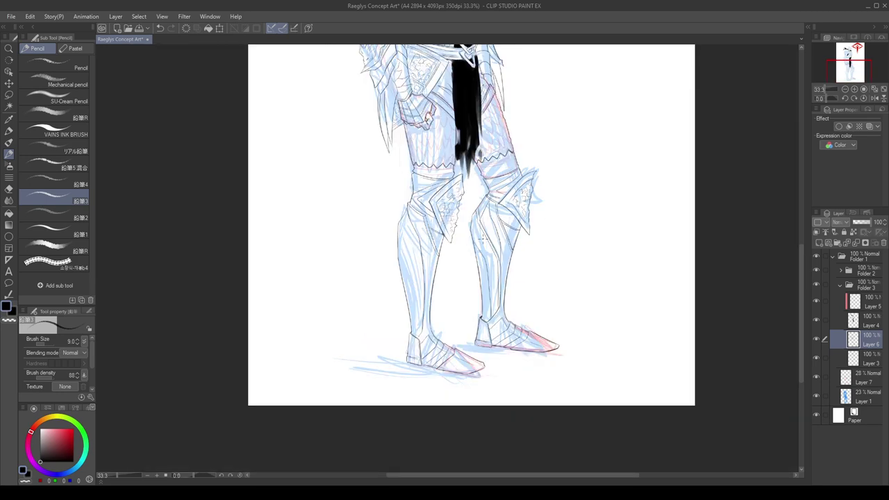
Check the reference image and draw a slanting plate line on the near calf from its upper back edge to the long plate line.
left_click(217, 342)
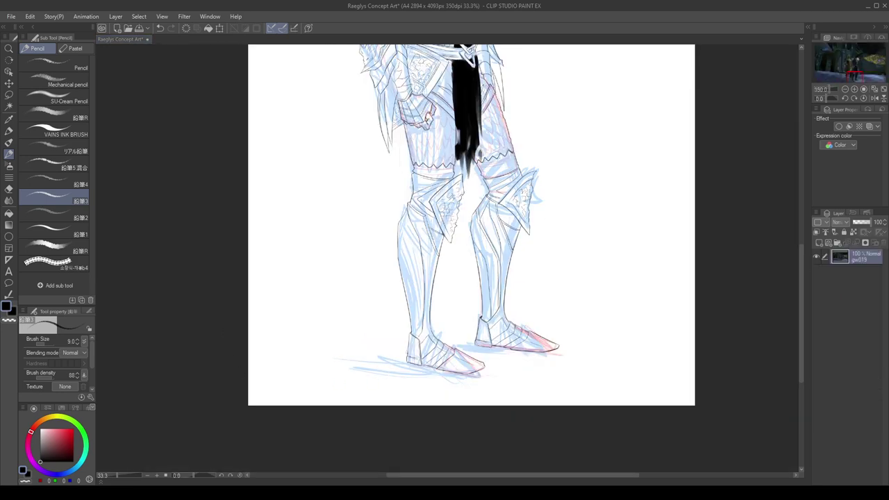
scroll(437, 264, "up", 1)
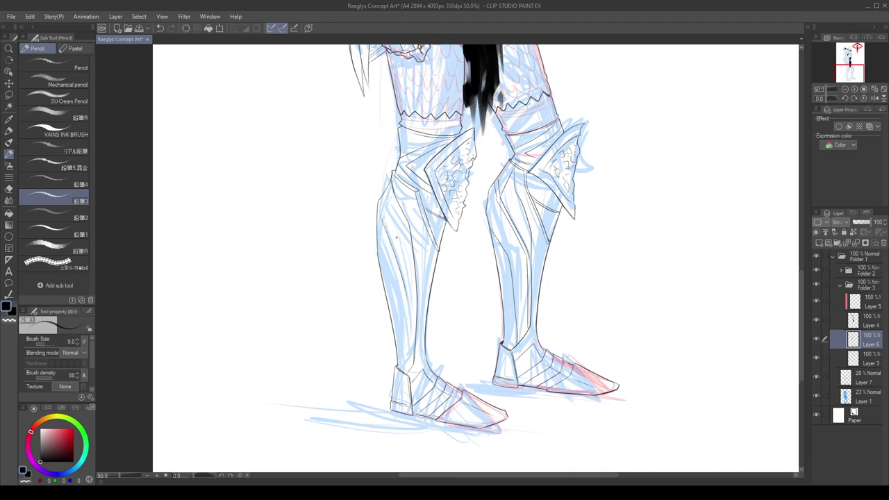
key("ctrl+z")
left_click_drag(385, 212, 408, 251)
key("ctrl+z")
left_click_drag(386, 206, 418, 284)
left_click_drag(381, 217, 402, 260)
key("h")
scroll(528, 355, "down", 2)
scroll(508, 283, "up", 2)
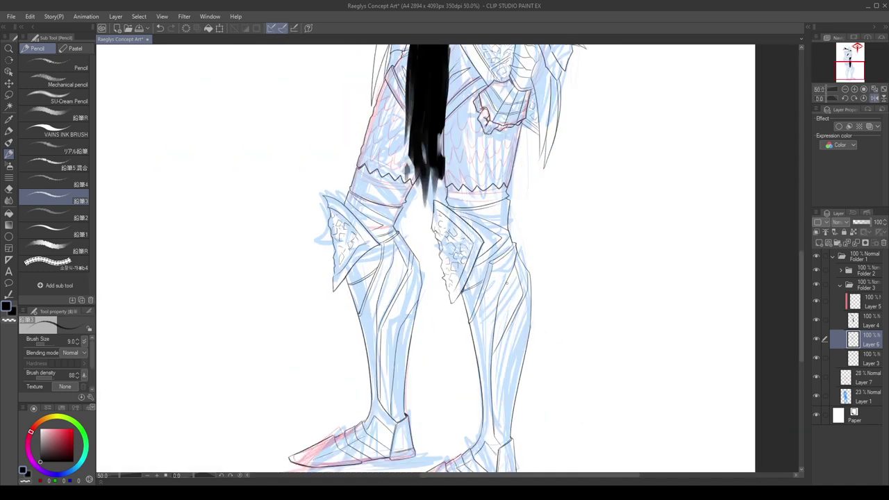
Rework the near calf's slanting rear plate line into a parallel pair, with its upper end following the calf's back edge.
key("ctrl+z")
left_click_drag(528, 285, 503, 342)
left_click_drag(506, 338, 489, 372)
key("ctrl+z")
key("ctrl+z")
key("ctrl+z")
key("ctrl+z")
key("ctrl+z")
left_click_drag(527, 279, 524, 293)
key("ctrl+z")
key("ctrl+z")
key("ctrl+z")
Draw a long curved plate line from the middle of the near calf's back edge to the ankle, plus a short line beside its lower end.
mouse_move(521, 325)
left_mouse_down()
mouse_move(501, 397)
mouse_move(510, 371)
mouse_move(504, 438)
left_mouse_up()
key("ctrl+z")
scroll(514, 291, "down", 2)
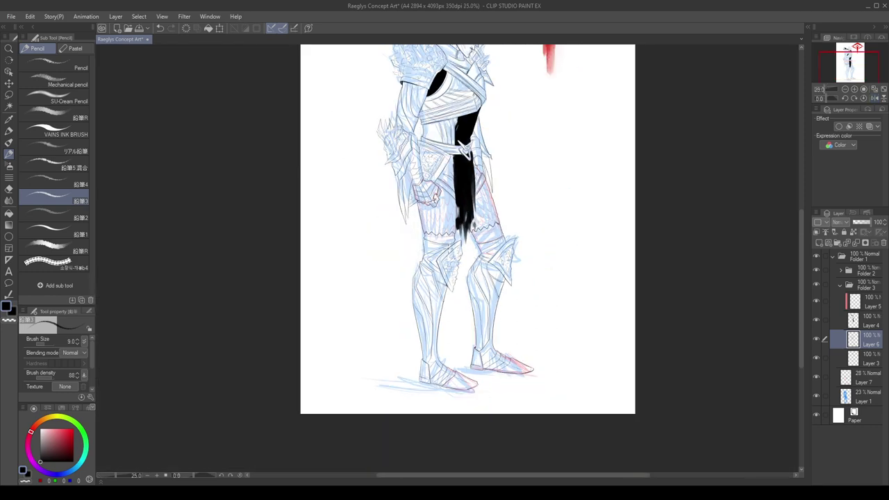
scroll(438, 340, "up", 2)
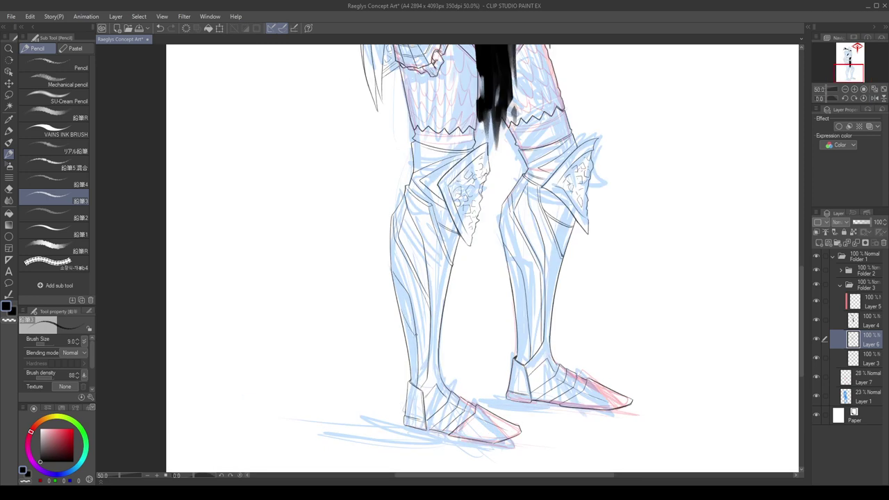
key("ctrl+z")
left_click_drag(416, 352, 417, 358)
Hide the sketches on Layer 7 and Layer 1 and examine the clean leg line art in normal and mirrored views.
left_click(817, 375)
left_click(816, 394)
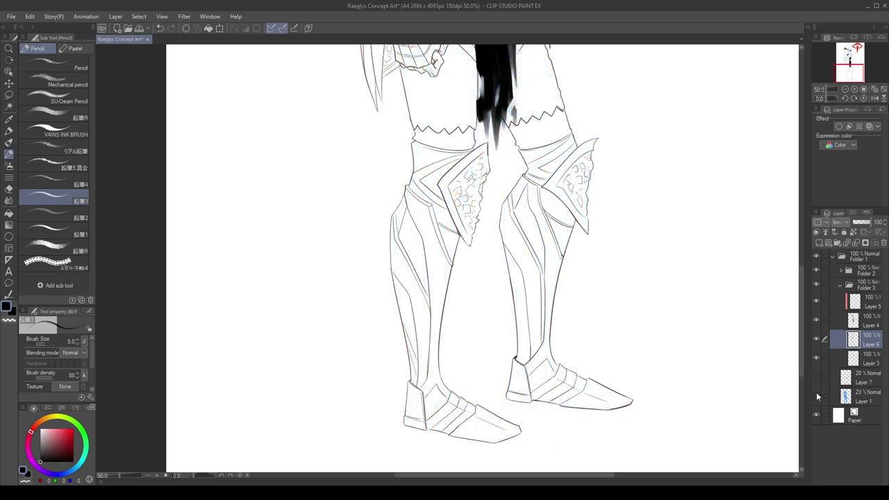
scroll(429, 393, "down", 2)
scroll(484, 342, "up", 3)
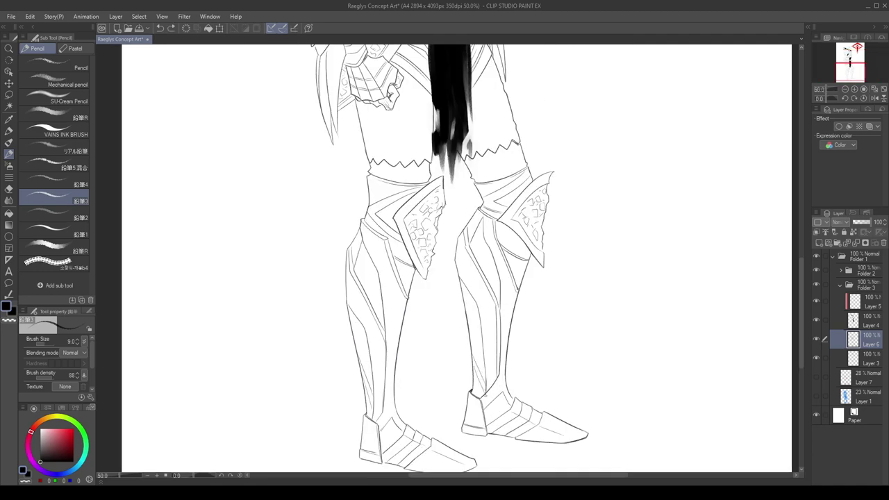
scroll(486, 366, "down", 2)
key("h")
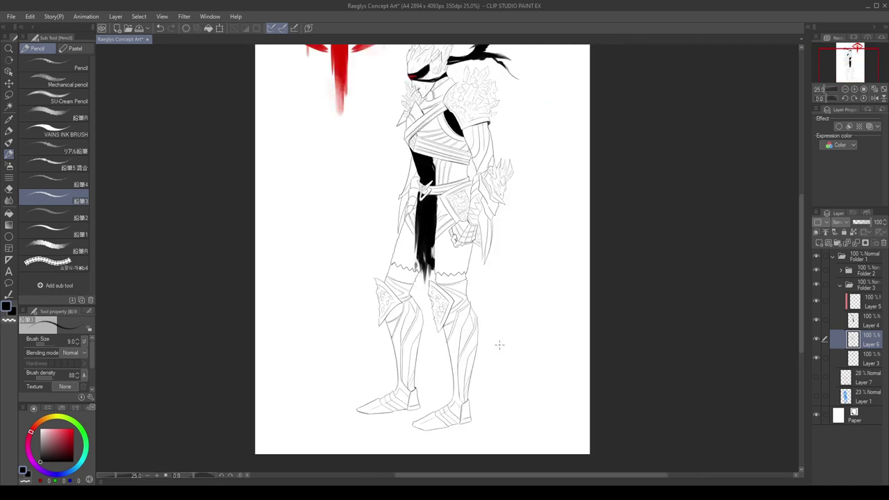
scroll(491, 351, "down", 2)
scroll(464, 346, "up", 3)
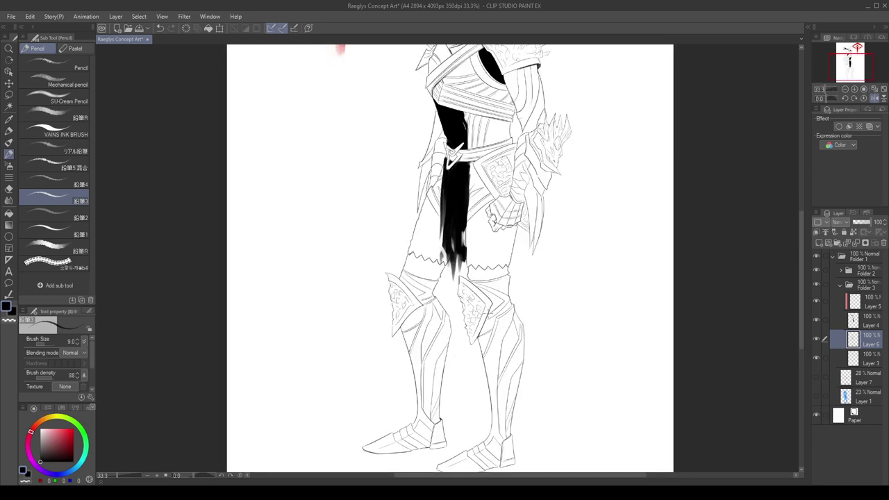
Flip the canvas view and examine the line art of the lower legs and boots up close.
key("h")
scroll(460, 352, "down", 1)
scroll(415, 438, "up", 6)
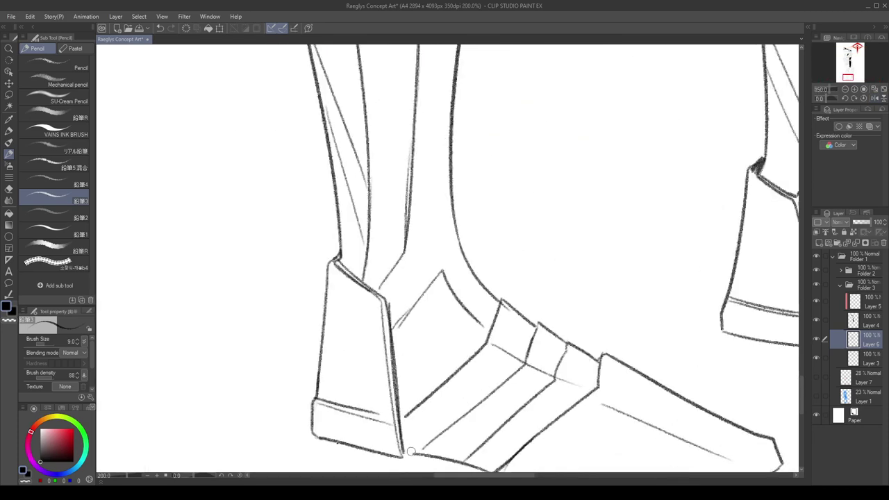
scroll(410, 452, "down", 2)
scroll(414, 411, "down", 2)
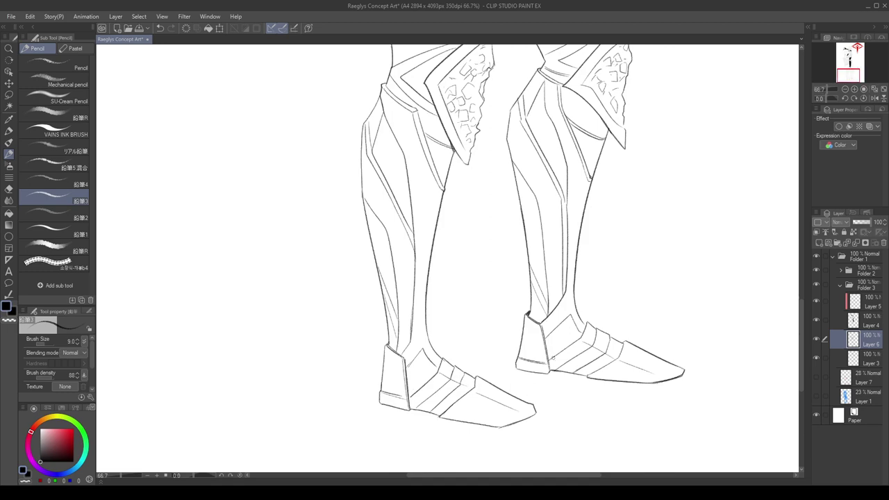
scroll(386, 379, "up", 2)
scroll(399, 403, "down", 4)
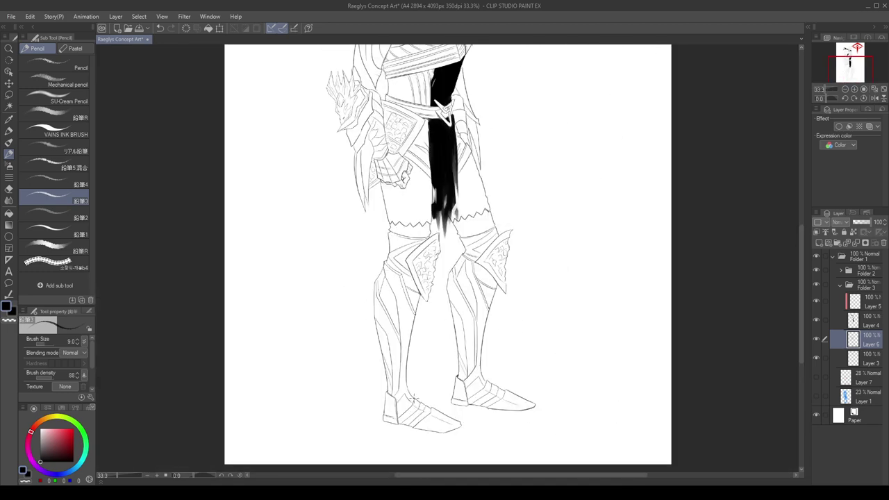
scroll(415, 399, "down", 1)
scroll(430, 251, "up", 1)
Check what Layer 4 and Layer 6 contain by hiding and showing each, leaving Layer 6 selected.
left_click(844, 321)
left_click(817, 320)
left_click(817, 320)
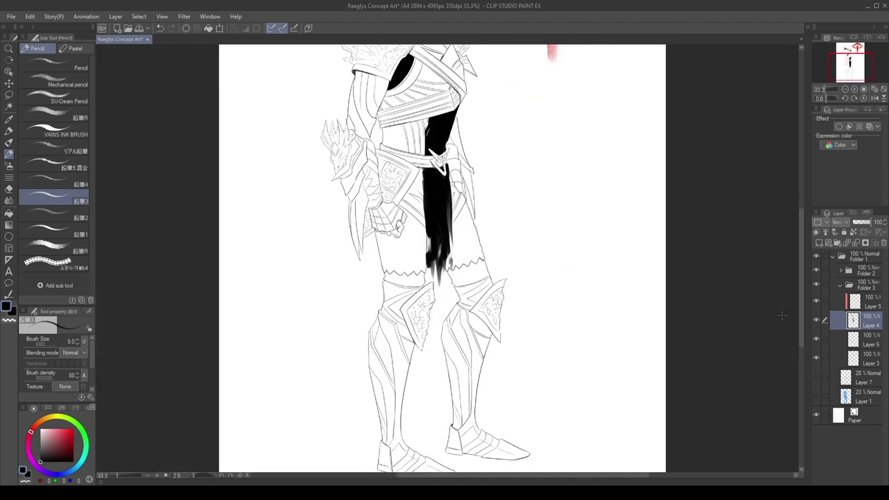
left_click(857, 333)
left_click(817, 339)
left_click(817, 339)
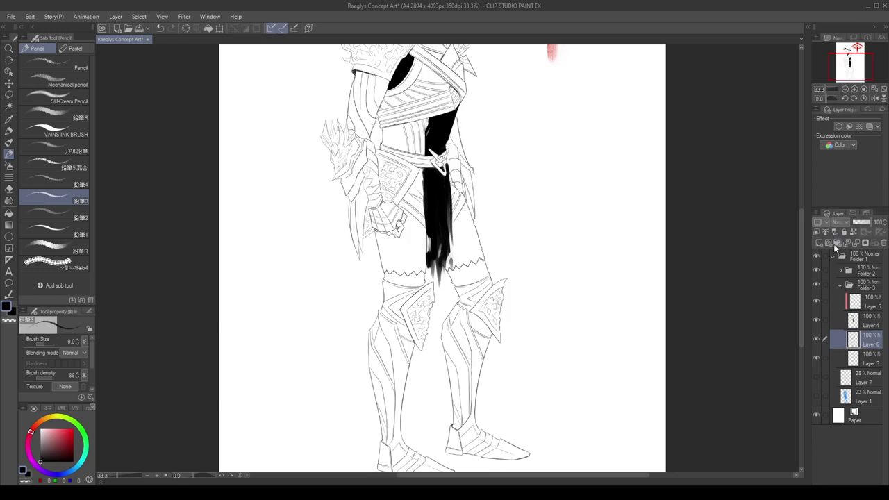
Add a raster layer above Layer 6 and fill the jagged bands above both knees with black, referring to other layers.
left_click(819, 243)
key("g")
key("g")
left_click(416, 283)
left_click(464, 279)
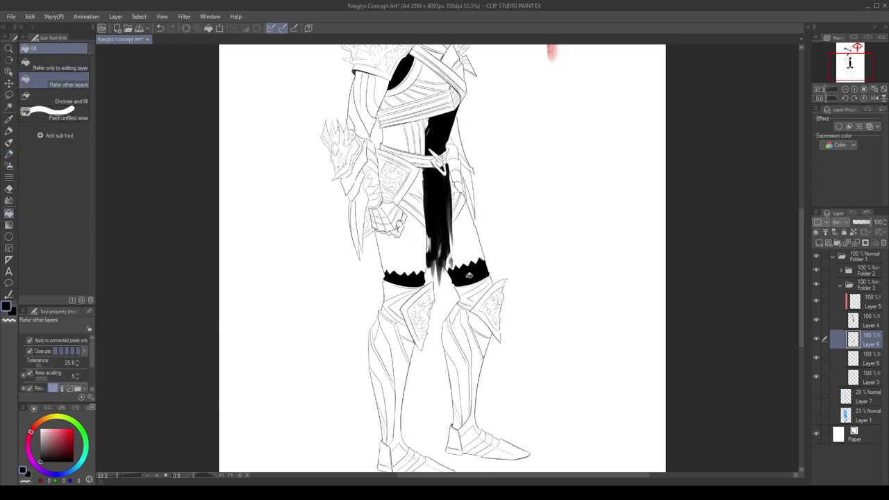
scroll(448, 328, "down", 3)
scroll(449, 330, "up", 3)
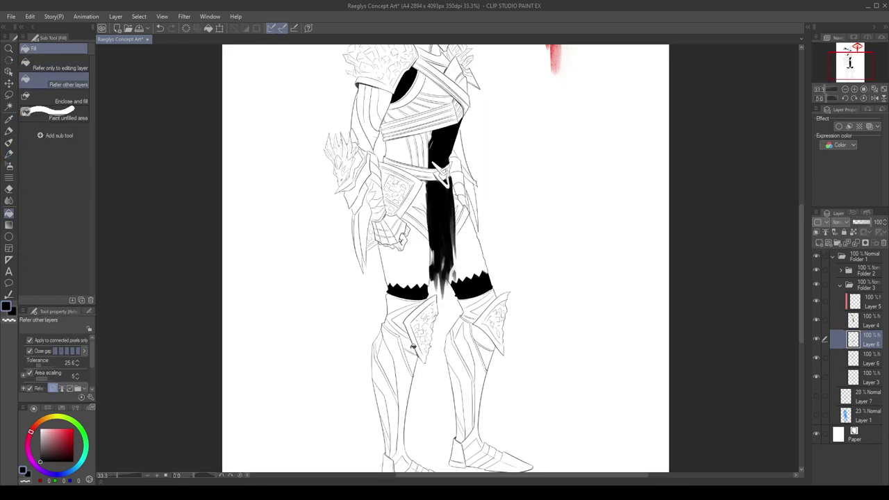
Fill the gaps between the knee guards and shin armor on both legs with black.
scroll(412, 346, "up", 1)
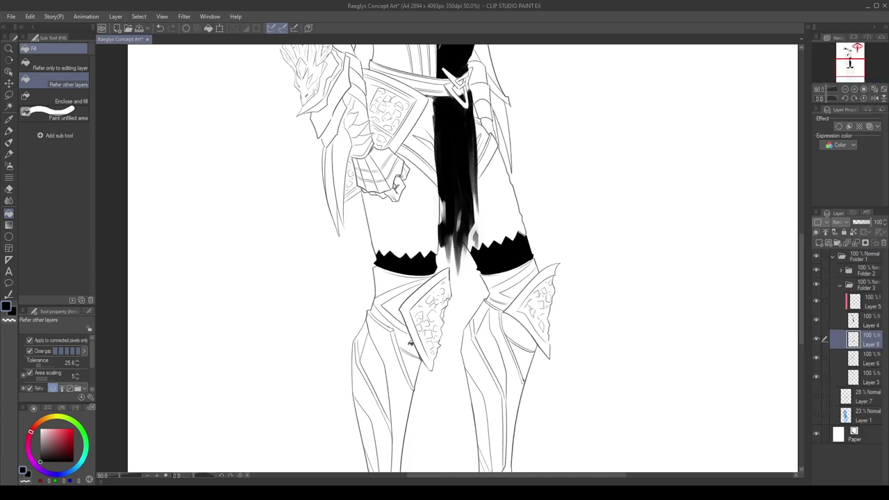
left_click(411, 343)
left_click(520, 335)
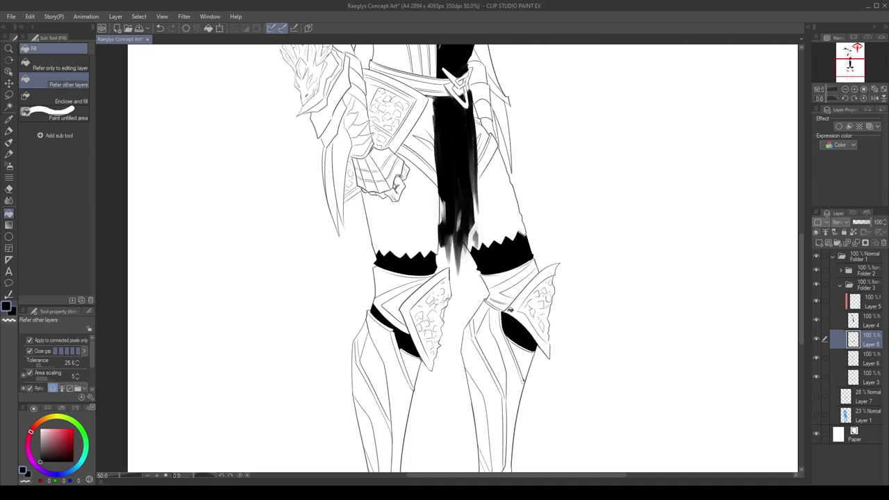
scroll(511, 307, "up", 1)
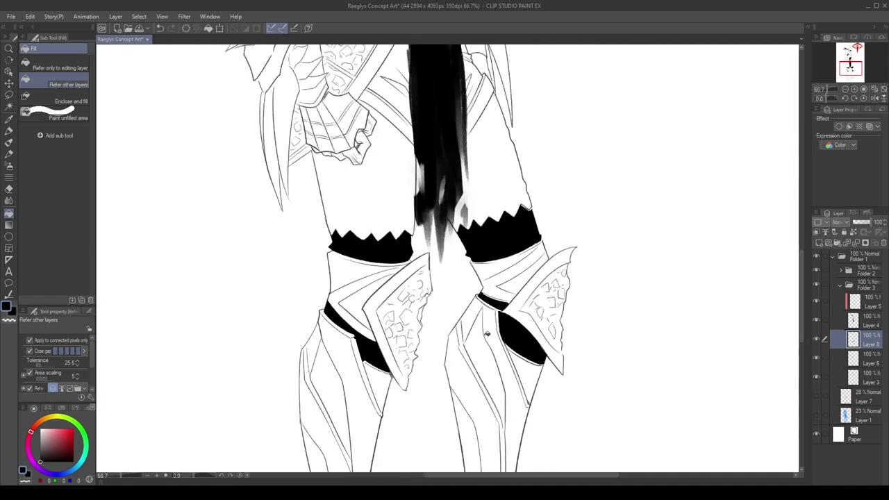
scroll(487, 334, "down", 2)
scroll(507, 305, "up", 3)
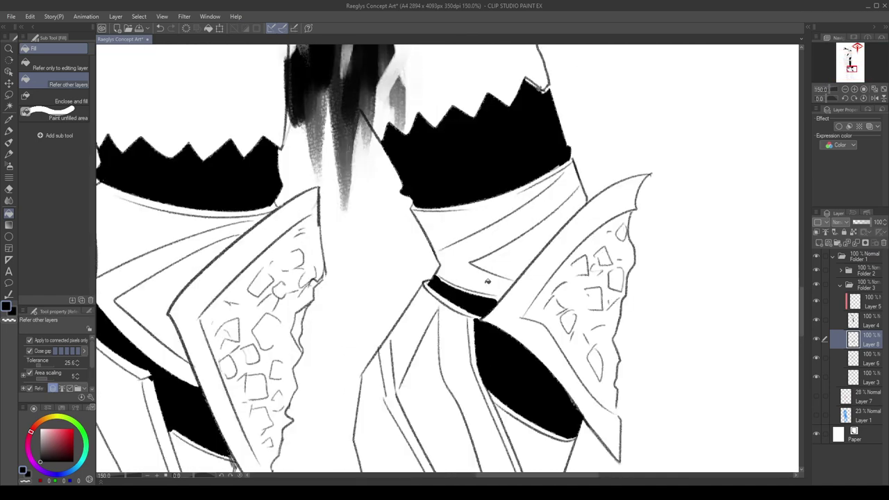
Switch to the Gouache 3 brush and reduce its size to 9.
key("b")
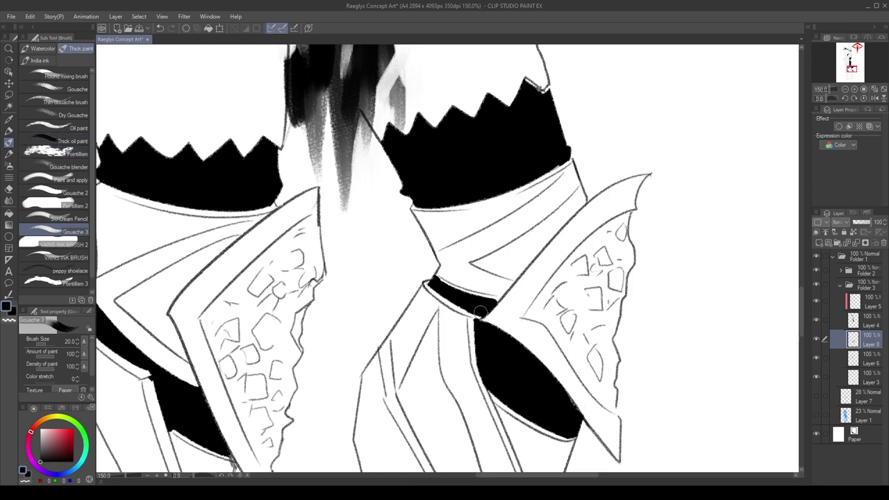
key("bracketleft")
key("bracketleft")
key("bracketleft")
key("bracketleft")
key("bracketleft")
Review the whole figure with its black fills, switching briefly to the gw013 reference image.
scroll(453, 282, "down", 3)
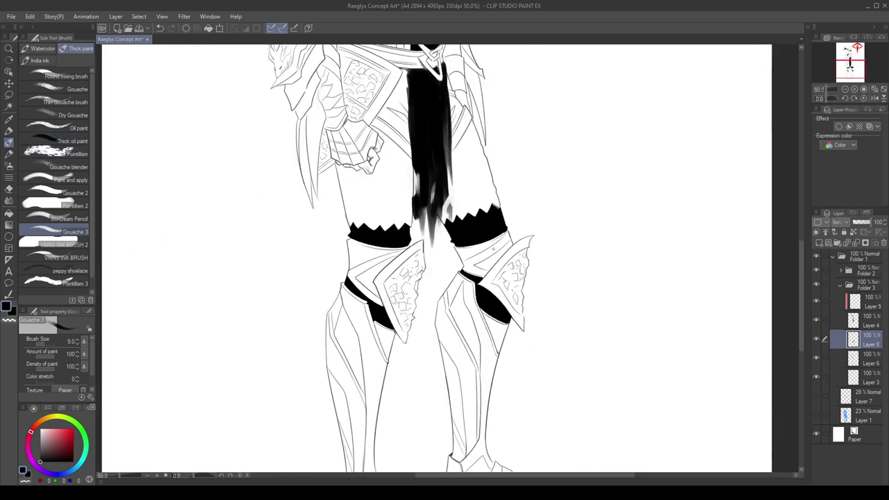
scroll(565, 321, "down", 4)
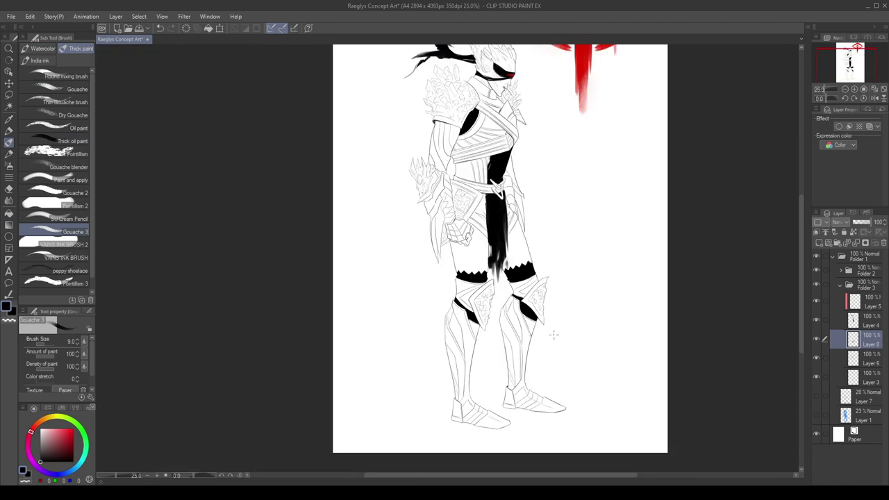
scroll(536, 243, "up", 5)
scroll(523, 226, "down", 1)
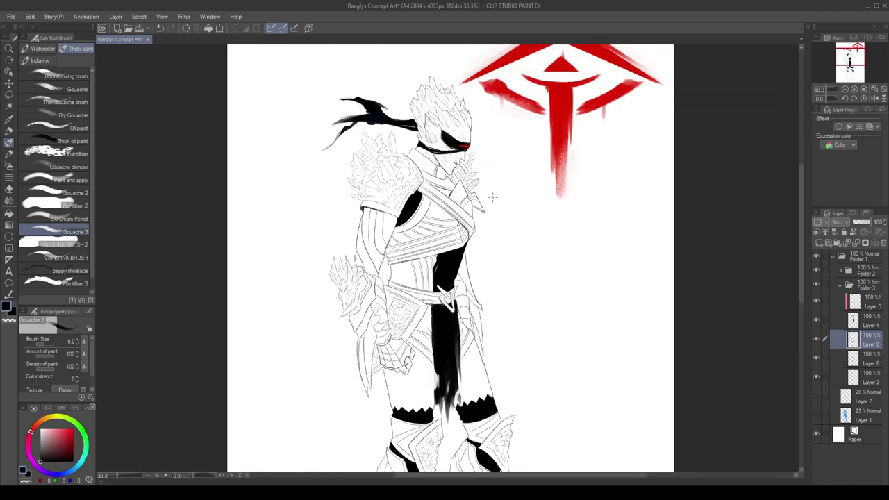
key("ctrl+Tab")
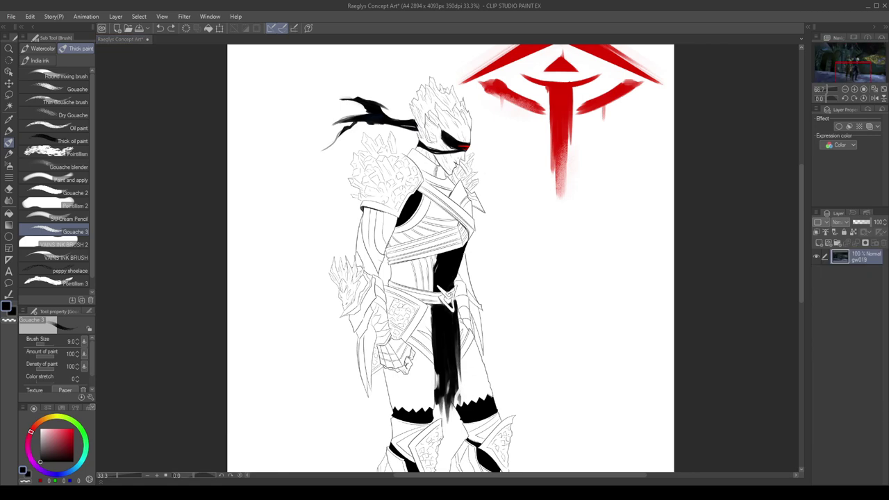
left_click(527, 269)
scroll(526, 268, "down", 3)
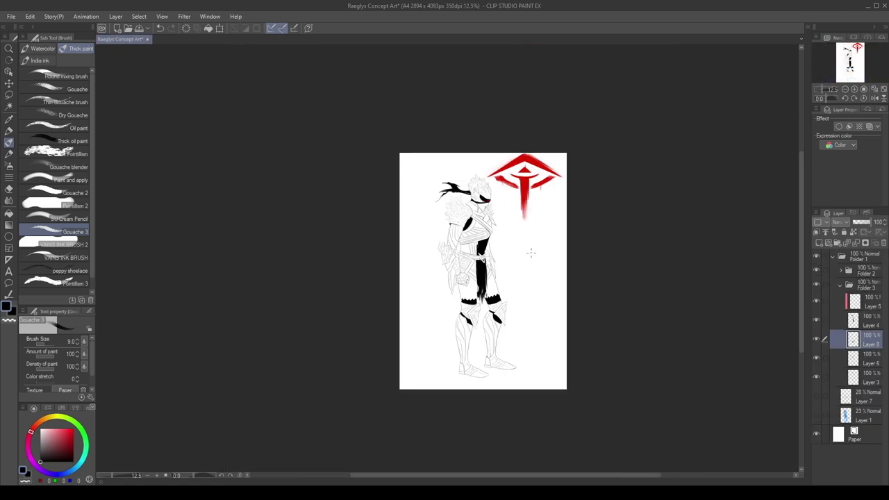
scroll(511, 284, "up", 3)
key("ctrl+Tab")
scroll(856, 72, "up", 3)
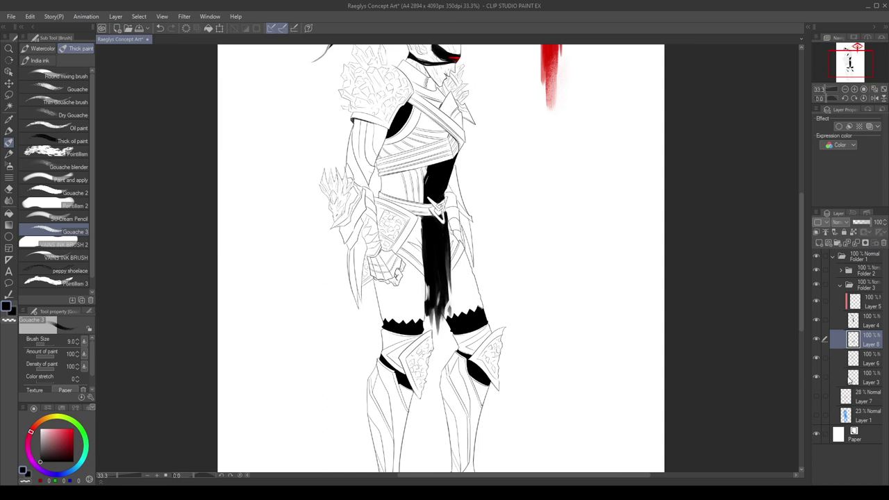
Show the red Layer 7 sketch to examine the thigh scales, and hide it again.
left_click(818, 396)
scroll(406, 285, "up", 1)
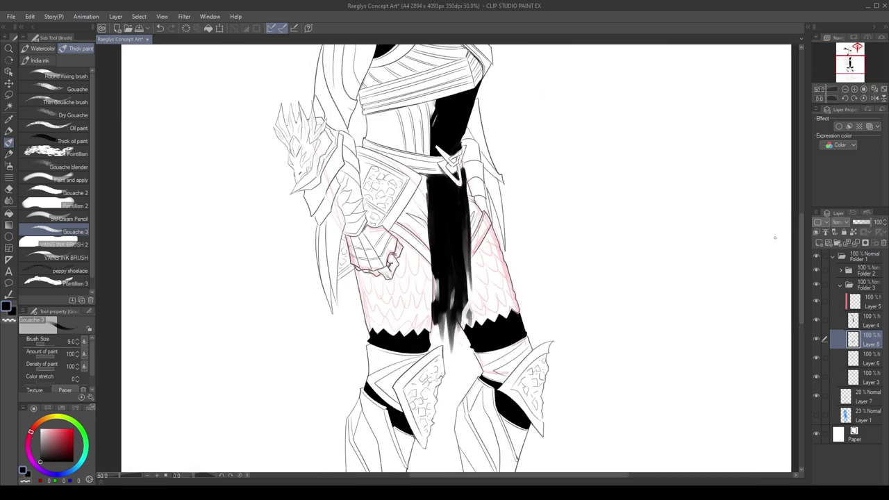
left_click(817, 396)
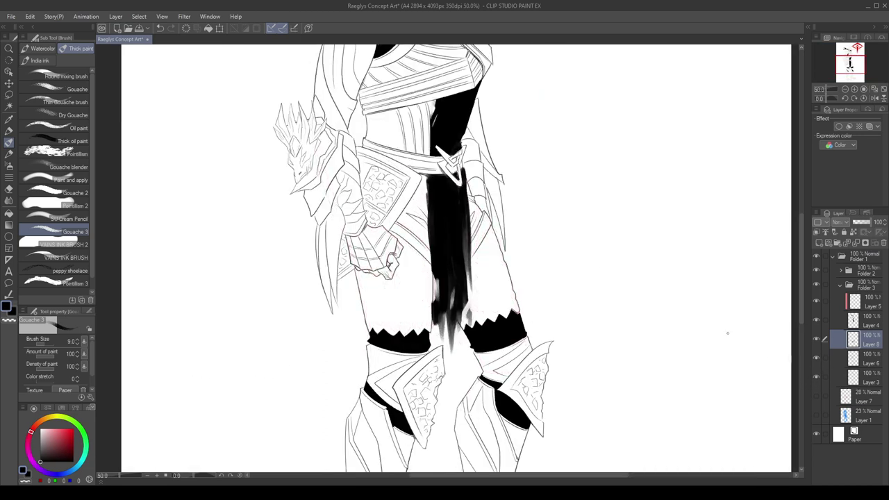
Select the blank areas of both thighs with Auto select, using the Refer to all layers option.
left_click(10, 105)
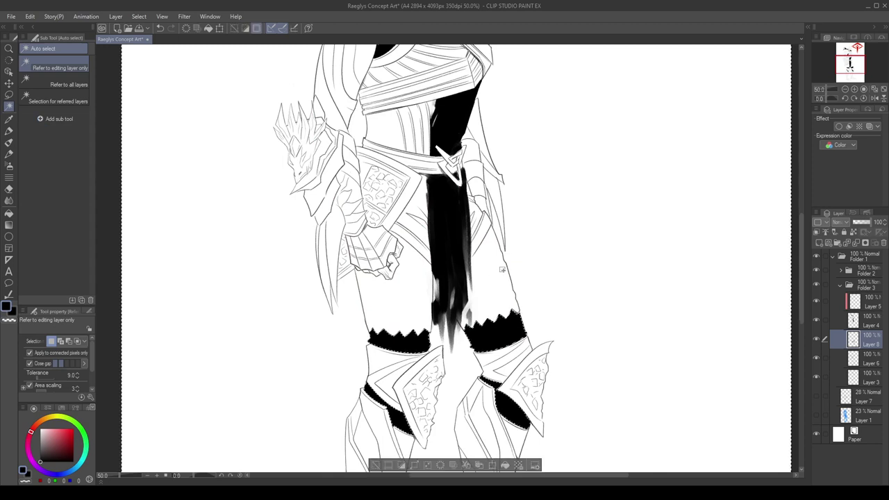
left_click(69, 84)
left_click(498, 288)
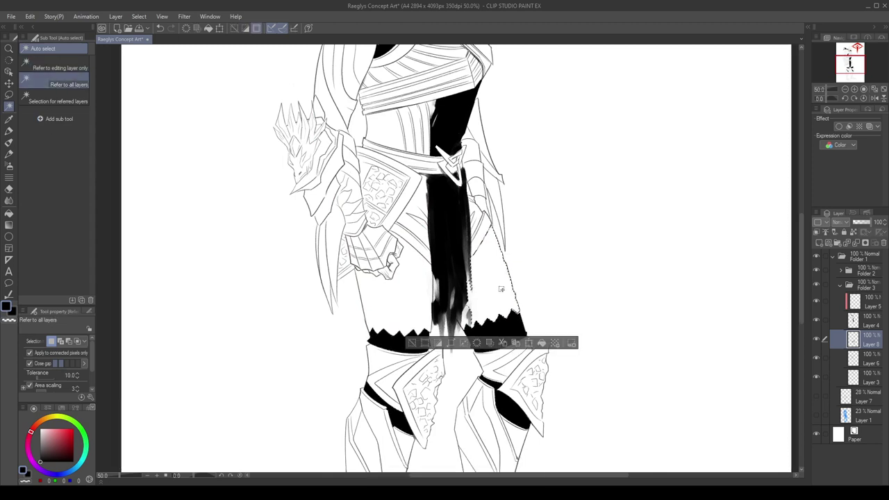
left_click(410, 312, "shift")
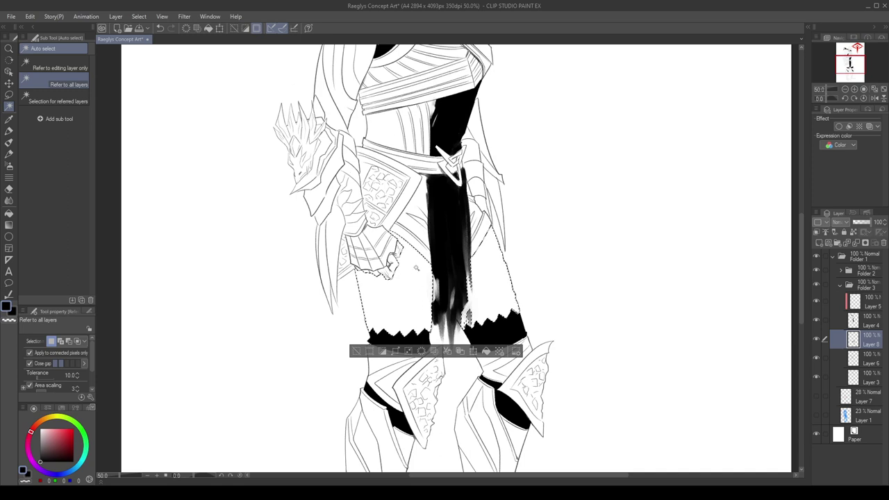
With the Layer 7 sketch visible, add a new layer above the black fills and choose the Pointillism 3 brush.
left_click(817, 395)
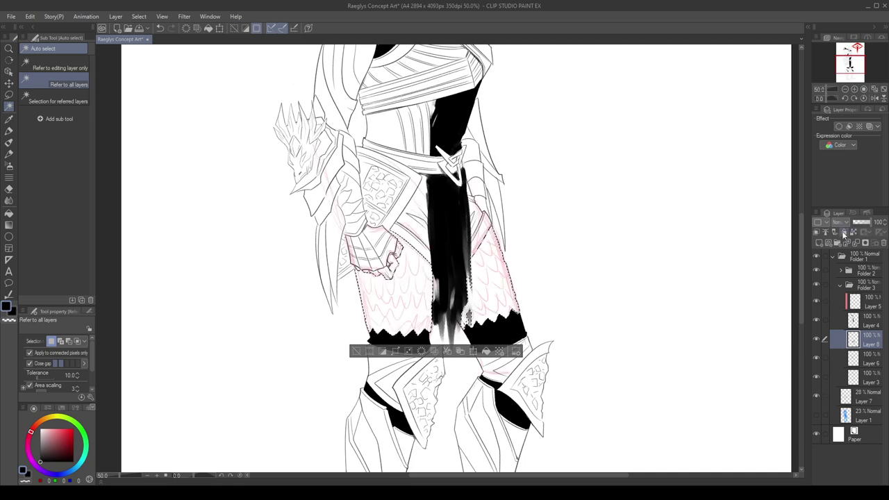
left_click(820, 242)
left_click(10, 132)
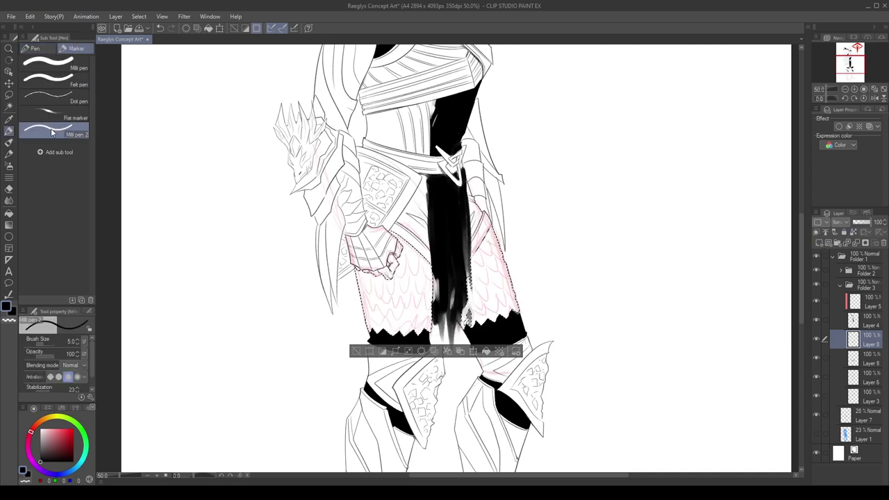
left_click(9, 120)
left_click(10, 143)
left_click(86, 284)
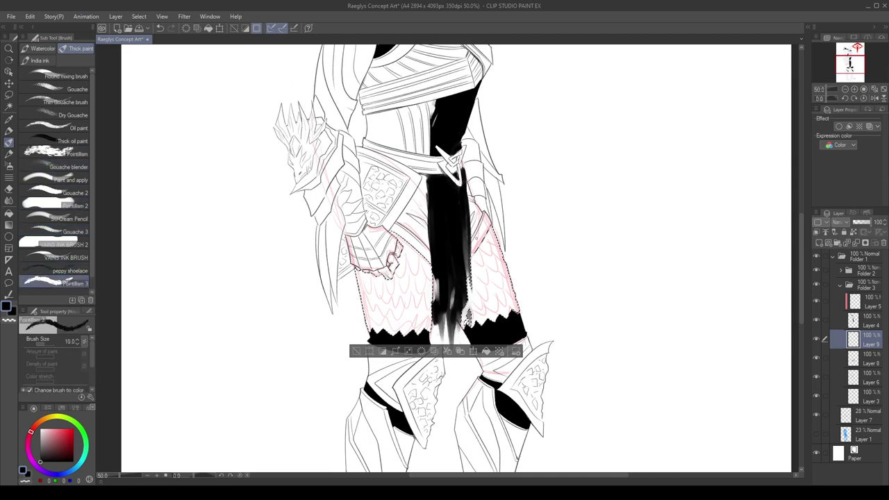
Trace the sketched scales on the far thigh in black with the size 10 brush, working from the hip down along the outer edge.
scroll(482, 250, "up", 1)
scroll(487, 253, "up", 1)
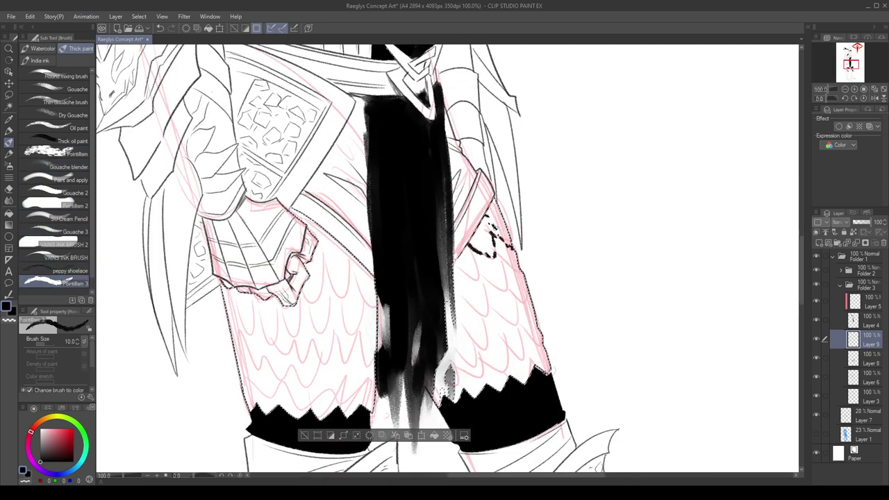
left_click_drag(512, 268, 522, 271)
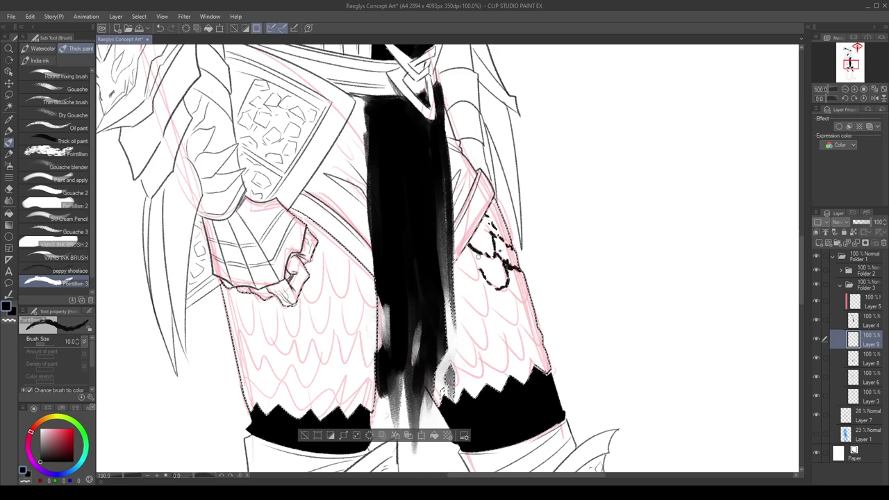
mouse_move(478, 254)
left_mouse_down()
mouse_move(484, 276)
mouse_move(482, 264)
left_mouse_up()
key("x")
key("c")
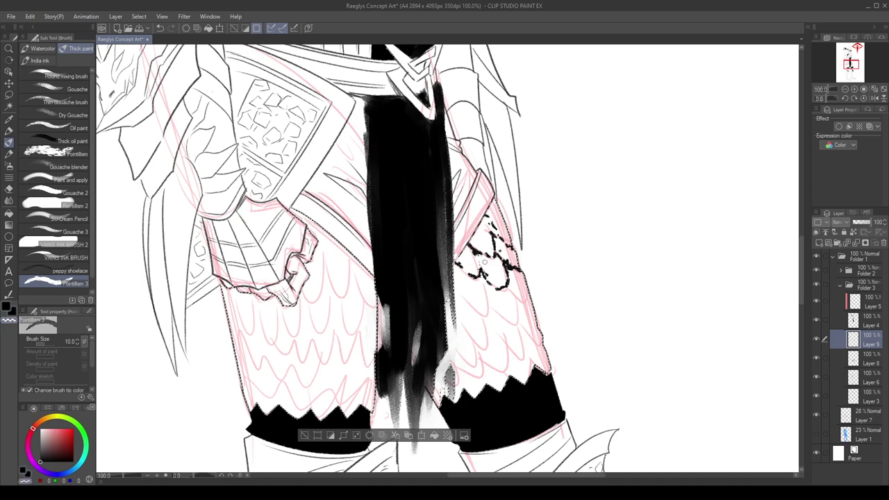
key("c")
left_click_drag(524, 303, 530, 302)
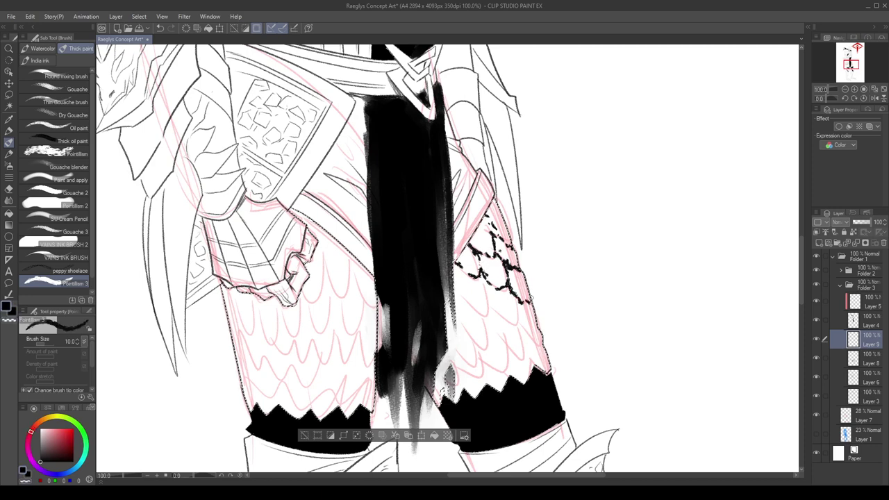
mouse_move(491, 281)
left_mouse_down()
mouse_move(483, 297)
mouse_move(464, 272)
left_mouse_up()
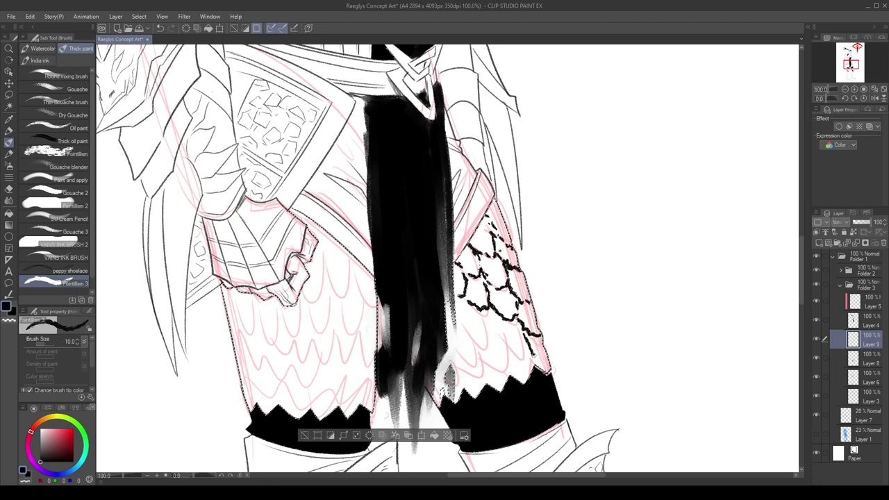
mouse_move(507, 340)
left_mouse_down()
mouse_move(499, 335)
mouse_move(536, 357)
mouse_move(528, 353)
left_mouse_up()
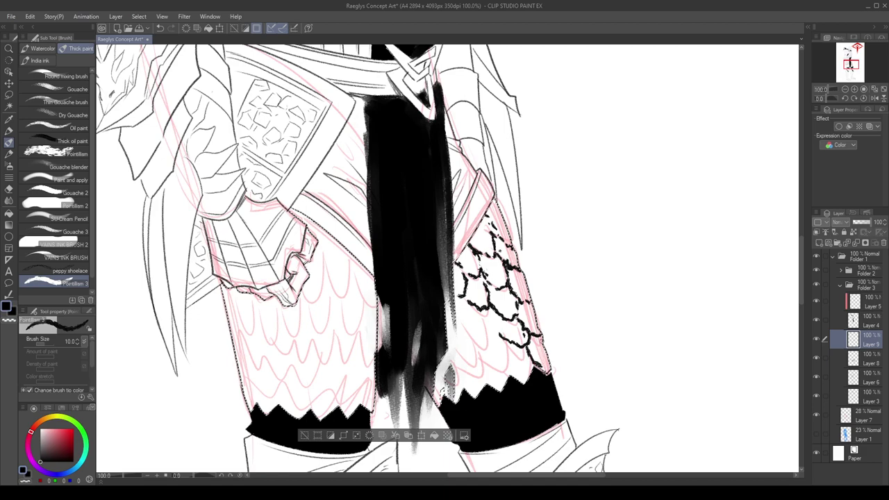
Flip the canvas view and trace the far thigh's remaining lower scales down to the jagged band, undoing faulty strokes.
key("h")
scroll(521, 330, "down", 1)
scroll(401, 382, "up", 2)
key("ctrl+z")
left_click_drag(419, 333, 408, 353)
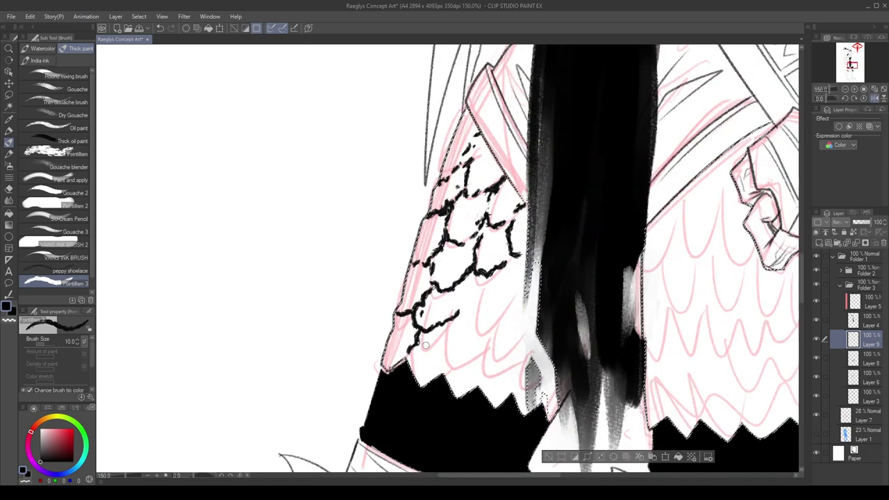
mouse_move(460, 291)
left_mouse_down()
mouse_move(458, 325)
mouse_move(461, 314)
mouse_move(465, 328)
mouse_move(489, 314)
left_mouse_up()
key("ctrl+z")
key("ctrl+z")
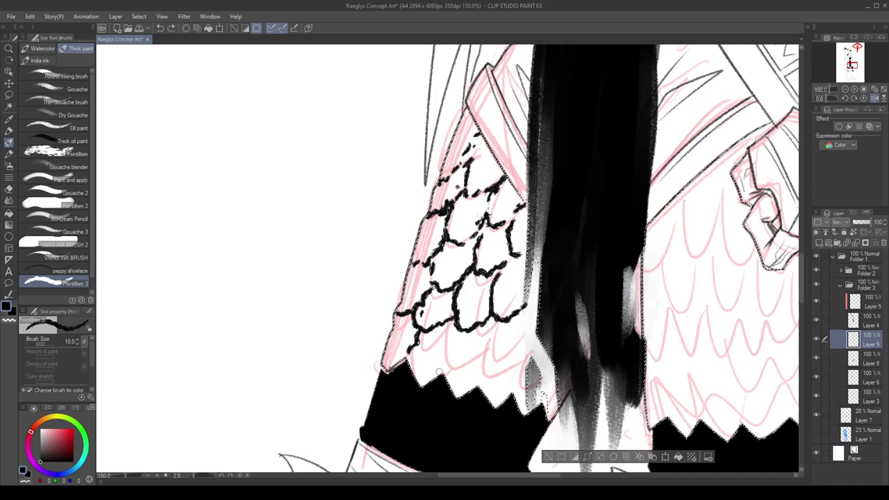
left_click_drag(445, 372, 456, 360)
mouse_move(450, 329)
left_mouse_down()
mouse_move(460, 363)
mouse_move(496, 336)
mouse_move(500, 371)
left_mouse_up()
key("ctrl+z")
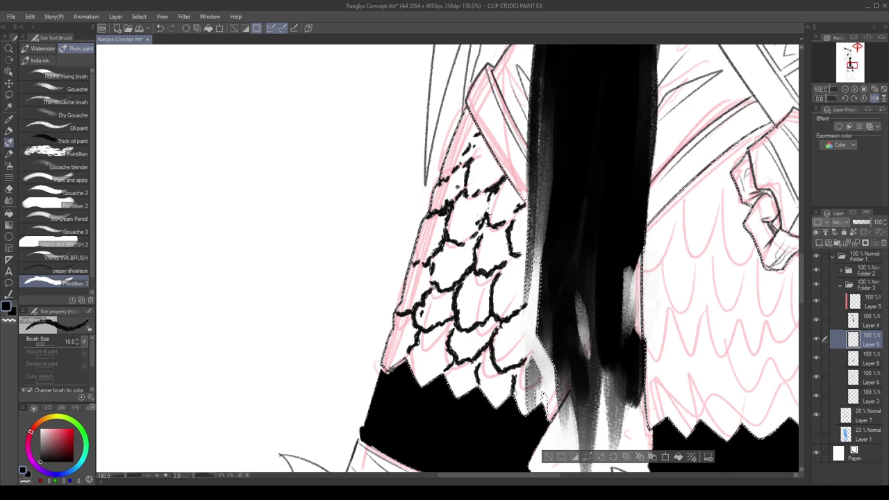
Trace the near thigh's lower outer scales in black above the jagged band in the flipped canvas view, undoing faulty strokes.
key("h")
scroll(469, 363, "down", 2)
key("ctrl+plus")
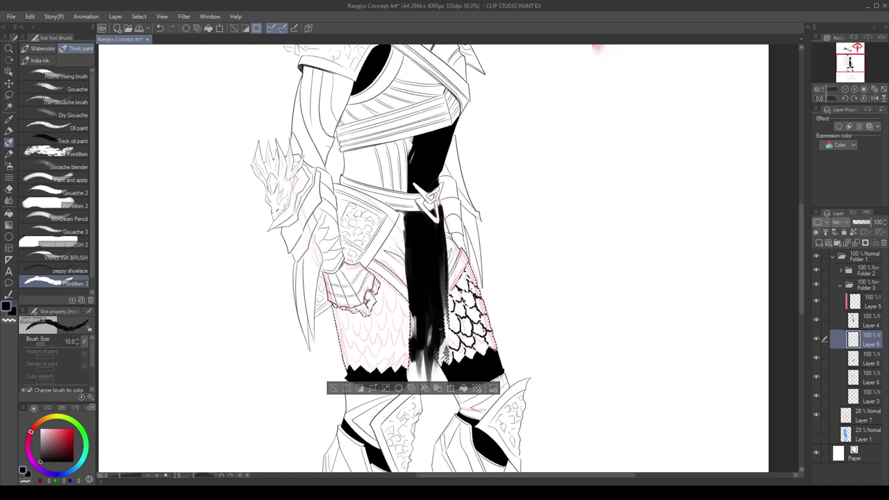
key("ctrl+plus")
key("h")
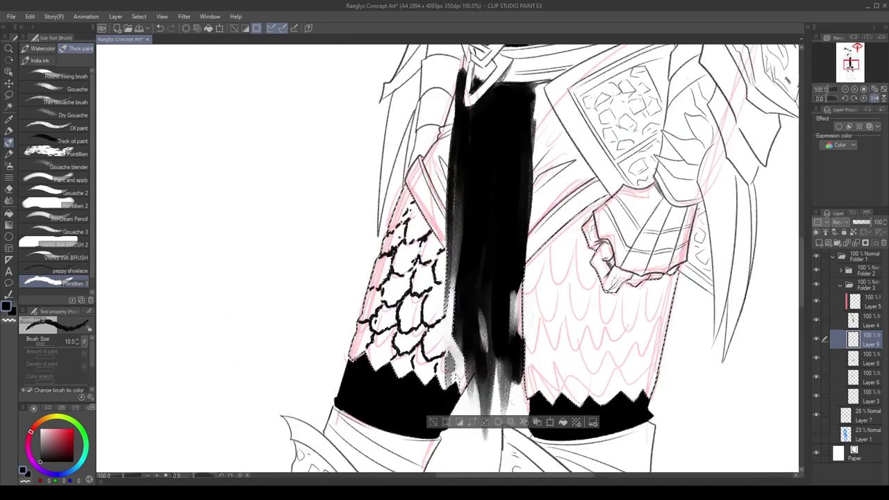
key("ctrl+minus")
key("ctrl+minus")
key("ctrl+plus")
key("ctrl+plus")
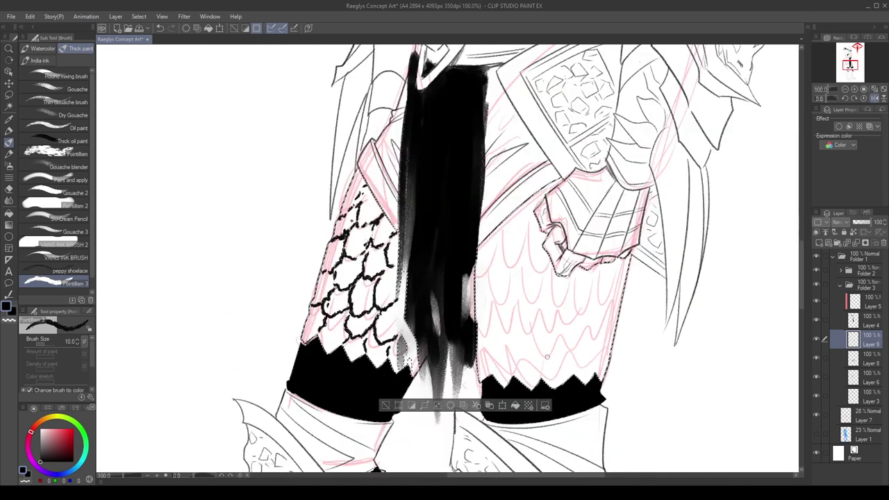
left_click_drag(559, 347, 593, 336)
left_click_drag(592, 336, 605, 355)
key("ctrl+z")
key("ctrl+z")
mouse_move(592, 316)
left_mouse_down()
mouse_move(597, 332)
mouse_move(608, 321)
left_mouse_up()
Ink the near thigh's upper outer scales just below the gauntlet, undoing strokes that miss the sketched curves.
mouse_move(600, 288)
left_mouse_down()
mouse_move(614, 316)
mouse_move(606, 291)
mouse_move(615, 288)
left_mouse_up()
key("ctrl+z")
key("ctrl+z")
left_click_drag(616, 266, 625, 279)
key("ctrl+z")
key("ctrl+z")
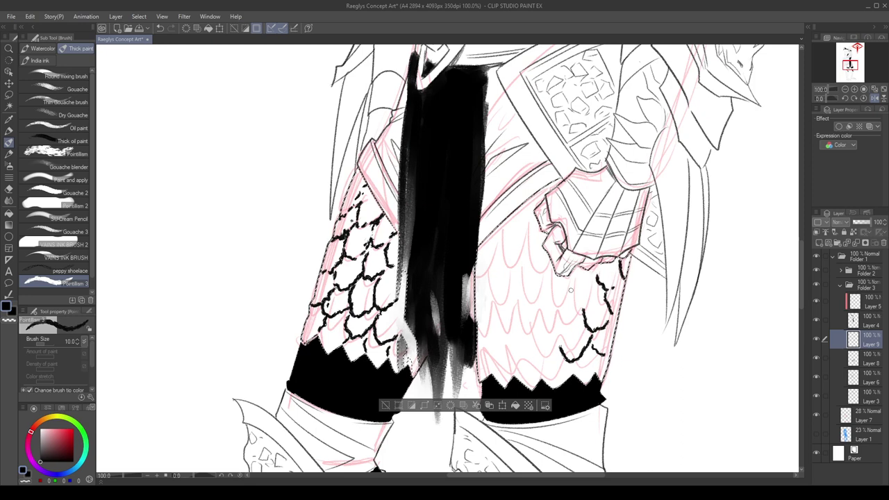
mouse_move(571, 290)
left_mouse_down()
mouse_move(598, 295)
mouse_move(570, 297)
left_mouse_up()
key("ctrl+z")
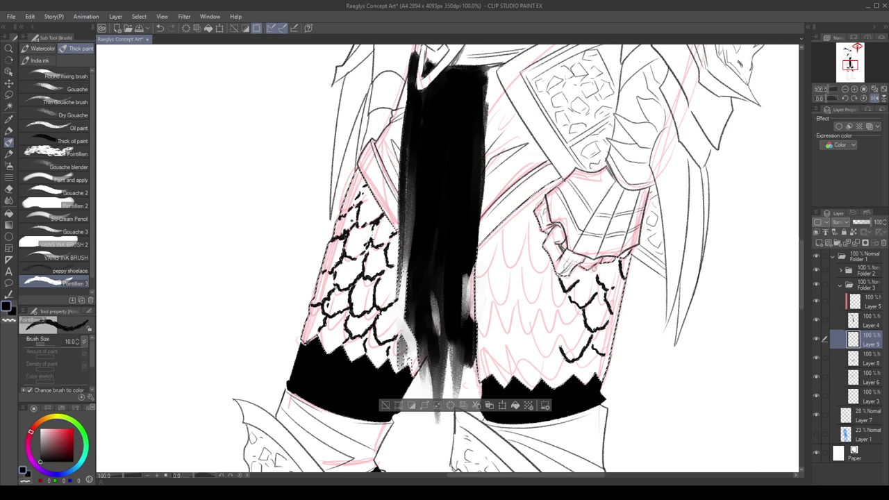
Return the canvas to its unflipped view and ink the middle scale rows across the near thigh towards the loincloth.
key("h")
scroll(538, 341, "down", 1)
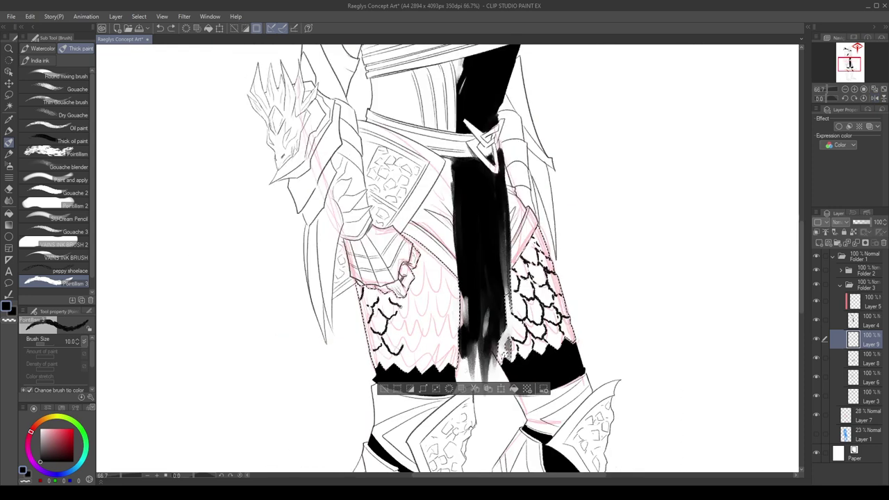
mouse_move(403, 321)
left_mouse_down()
mouse_move(409, 346)
mouse_move(421, 333)
mouse_move(412, 346)
mouse_move(435, 348)
mouse_move(453, 325)
mouse_move(443, 321)
mouse_move(437, 347)
left_mouse_up()
key("ctrl+z")
key("ctrl+z")
key("ctrl+z")
key("ctrl+z")
key("ctrl+z")
key("ctrl+z")
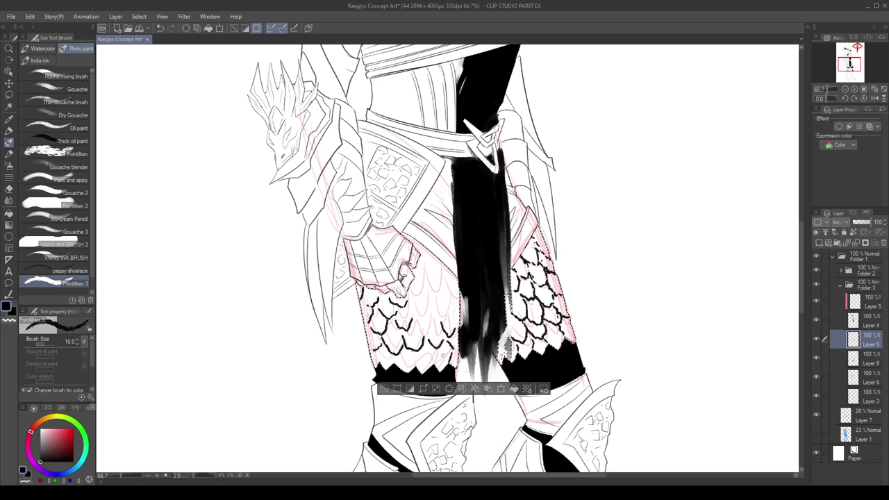
Ink the near thigh's lowest row of scales along the jagged black band, undoing faulty strokes.
left_click_drag(418, 355, 379, 364)
key("ctrl+z")
key("ctrl+z")
key("ctrl+z")
key("h")
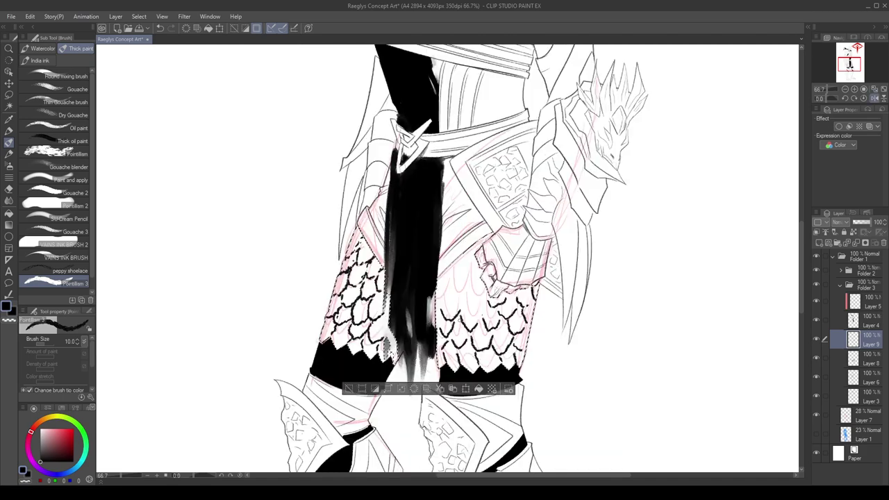
Ink the near thigh's remaining upper scales between the gauntlet and the loincloth, up to the hip.
scroll(460, 327, "down", 2)
scroll(479, 306, "up", 1)
key("h")
scroll(480, 328, "down", 3)
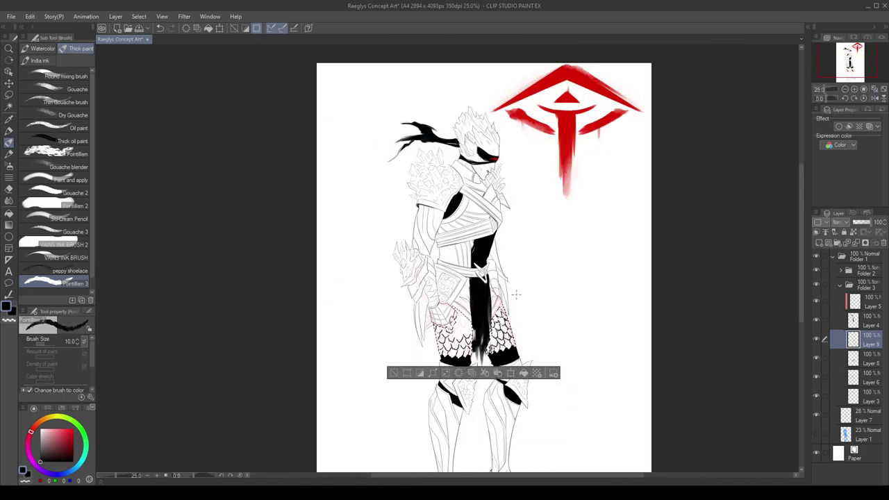
scroll(480, 328, "up", 3)
mouse_move(479, 339)
left_mouse_down()
mouse_move(471, 350)
mouse_move(473, 340)
mouse_move(452, 327)
mouse_move(476, 326)
left_mouse_up()
key("ctrl+z")
key("ctrl+z")
key("ctrl+z")
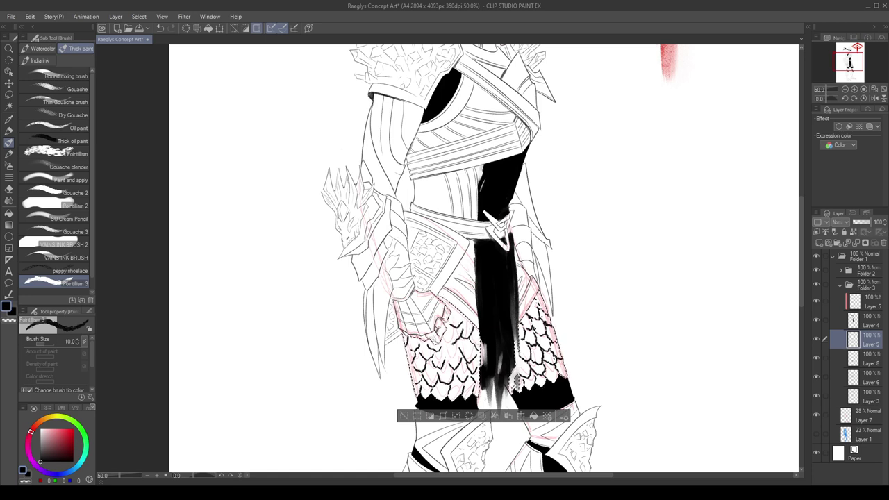
left_click_drag(451, 353, 461, 344)
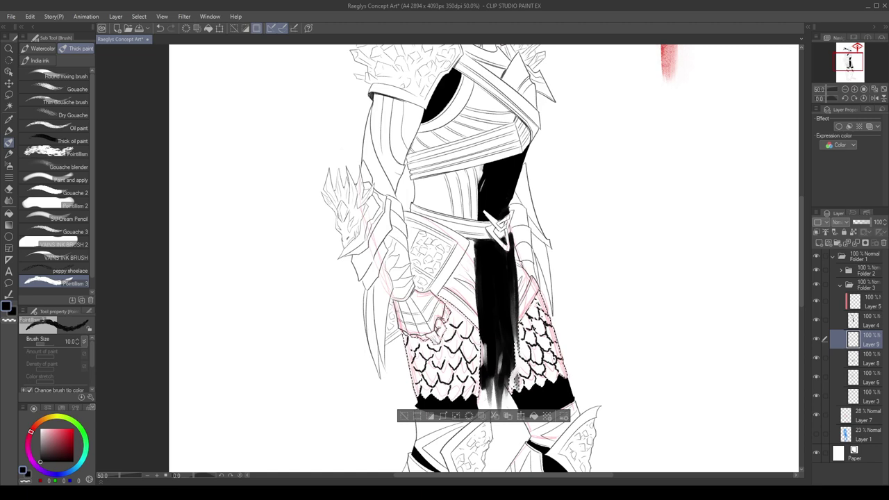
Raise the brush size to 12.5 and reinforce the near thigh's upper scale lines in the flipped view.
key("h")
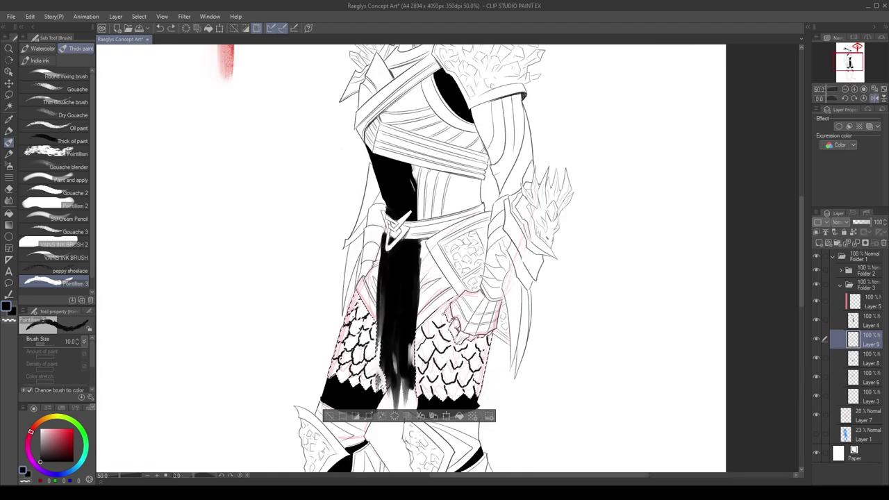
scroll(438, 318, "up", 2)
key("bracketright")
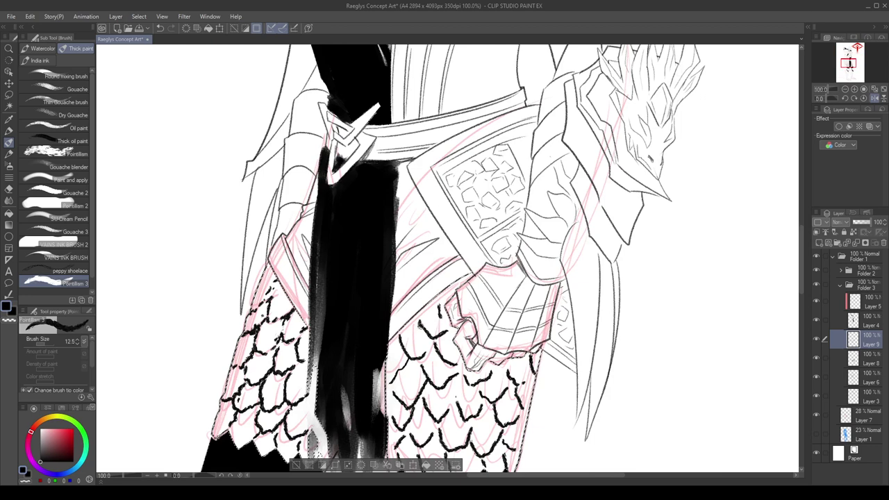
left_click_drag(421, 322, 428, 340)
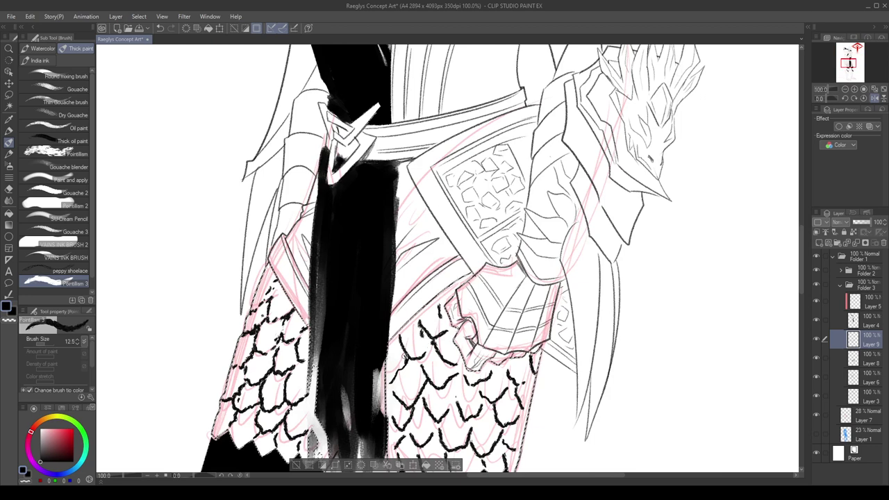
key("h")
scroll(431, 358, "down", 3)
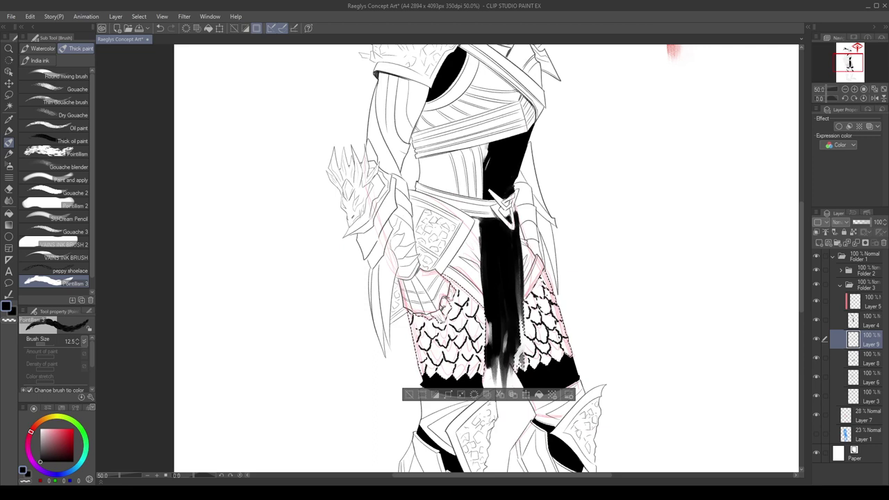
Clear the thigh selection and check the scale pattern against the whole figure.
scroll(455, 322, "down", 2)
key("ctrl+d")
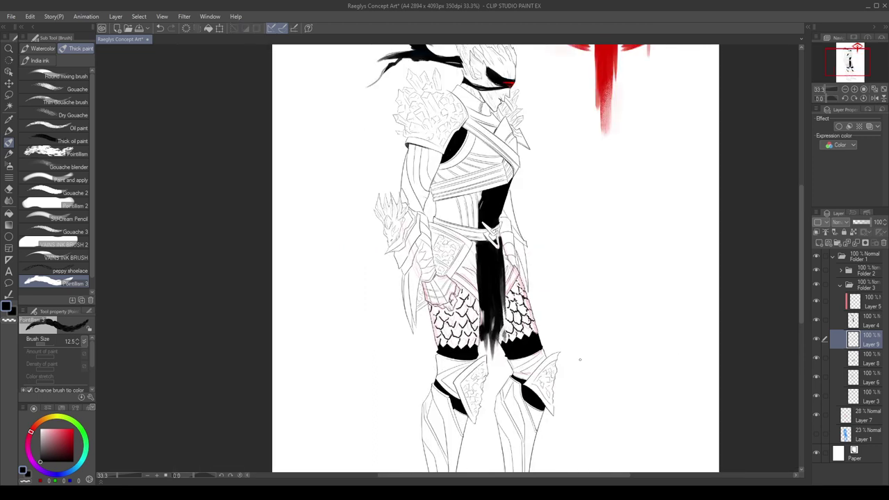
scroll(456, 322, "down", 1)
scroll(514, 262, "down", 2)
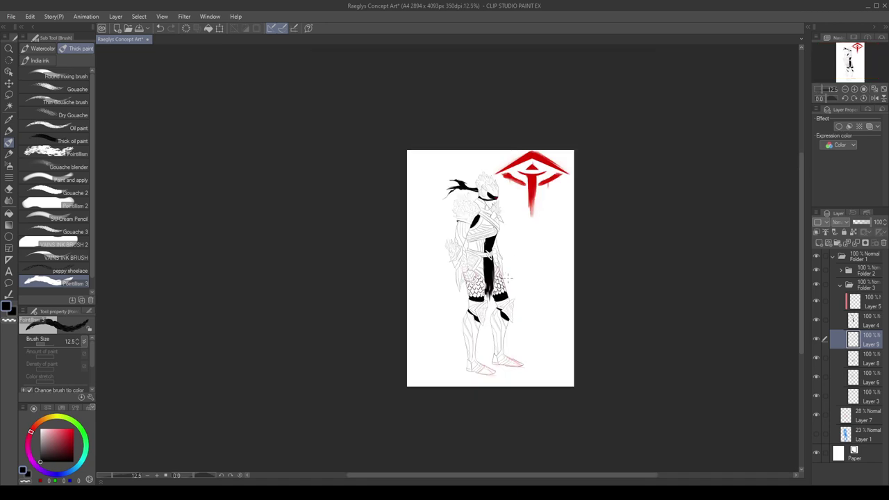
scroll(514, 263, "up", 3)
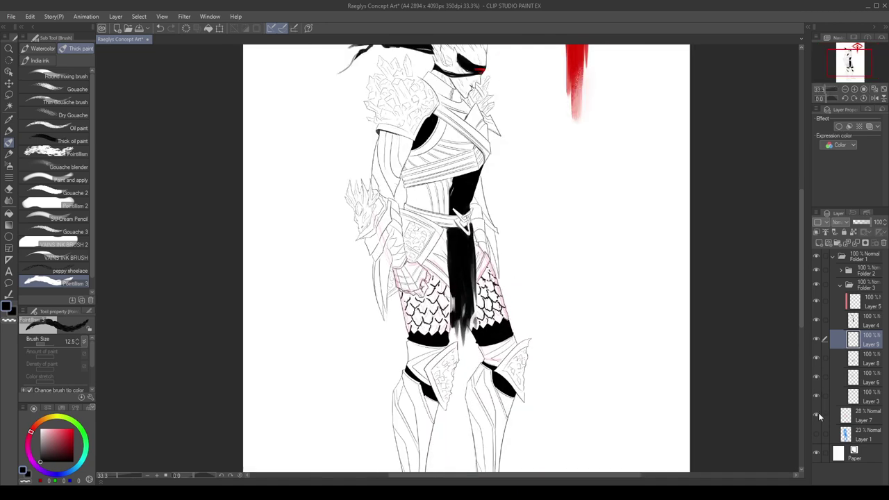
Hide the Layer 7 sketch and lower the opacity of the inked scales on Layer 9 to 56%.
left_click(818, 415)
scroll(441, 347, "down", 3)
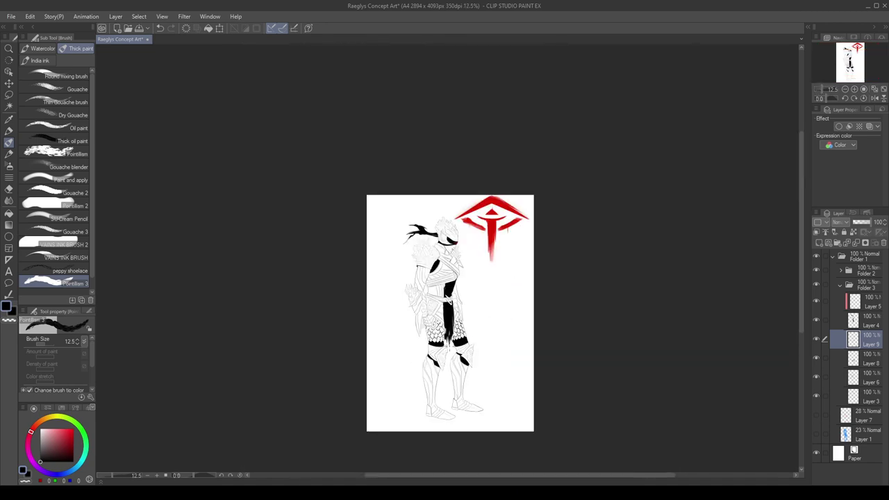
scroll(438, 335, "up", 2)
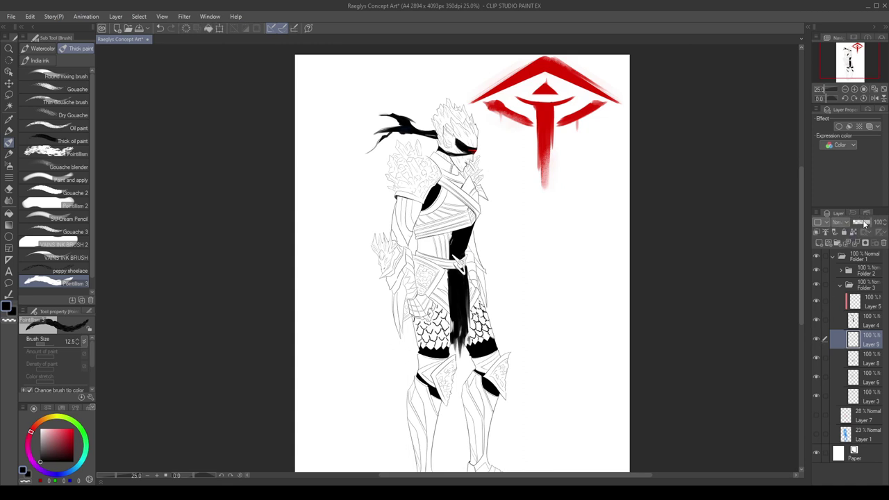
left_click(864, 223)
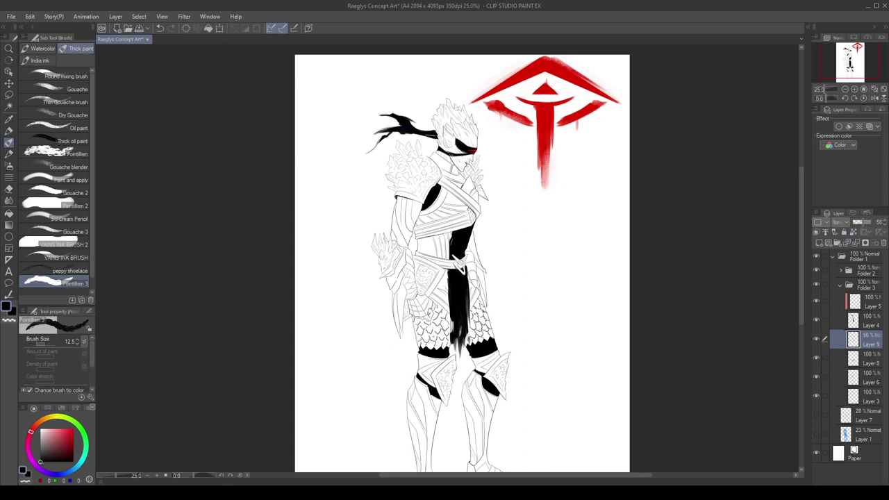
Hide Layer 9 and select the blank areas of both thighs with Auto select, referring to all layers.
scroll(426, 342, "up", 3)
left_click(816, 339)
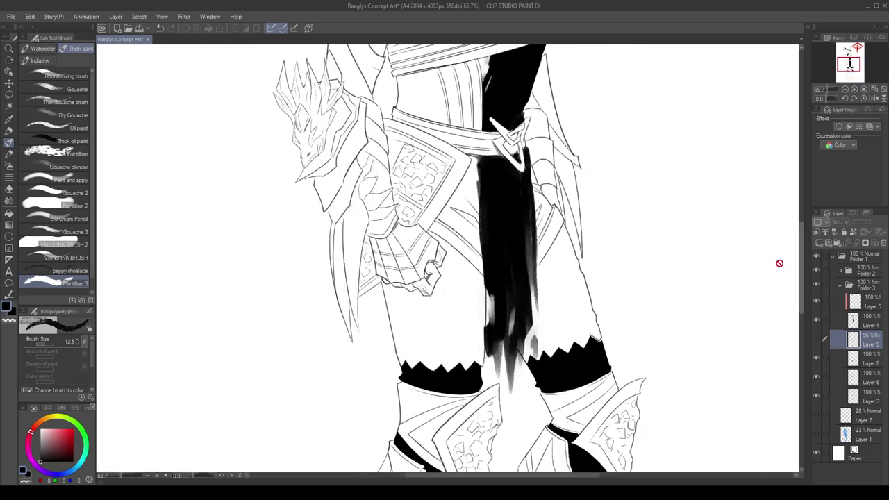
key("w")
left_click(449, 268)
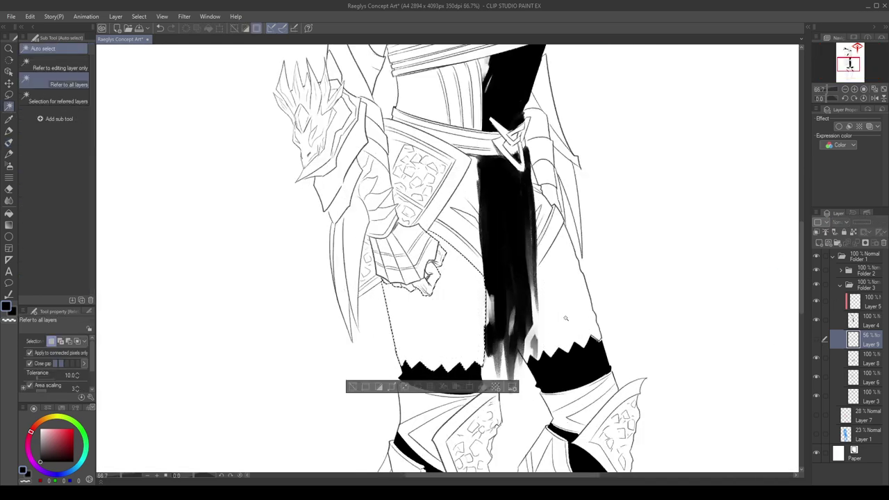
left_click(566, 320, "shift")
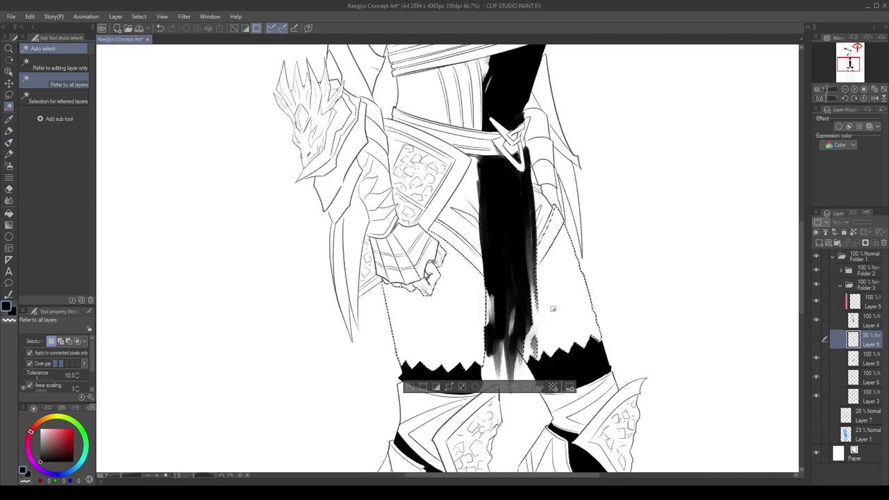
Add a new layer above Layer 8 and fill the selected thighs with the Rough paper monochromatic pattern material.
left_click(866, 361)
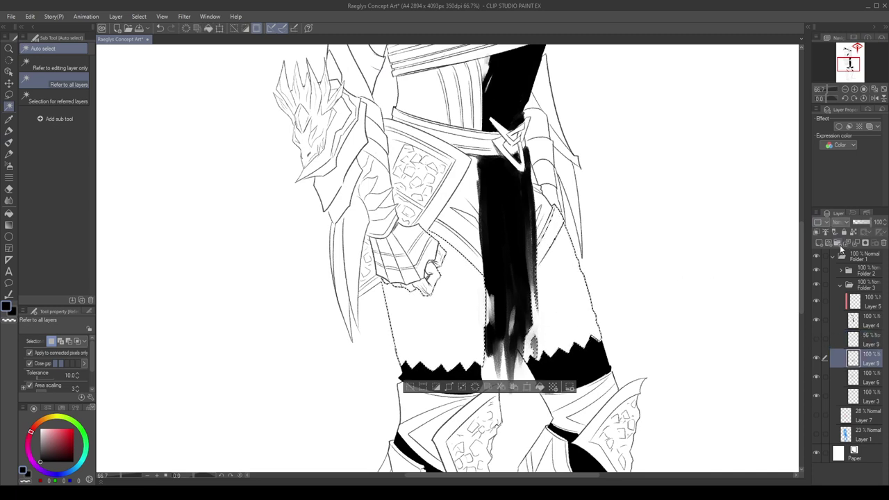
left_click(820, 244)
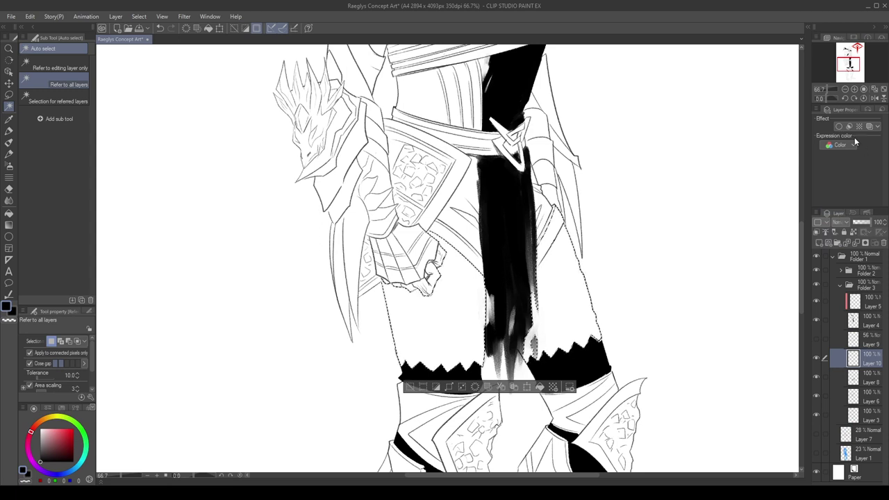
left_click(808, 27)
left_click(721, 91)
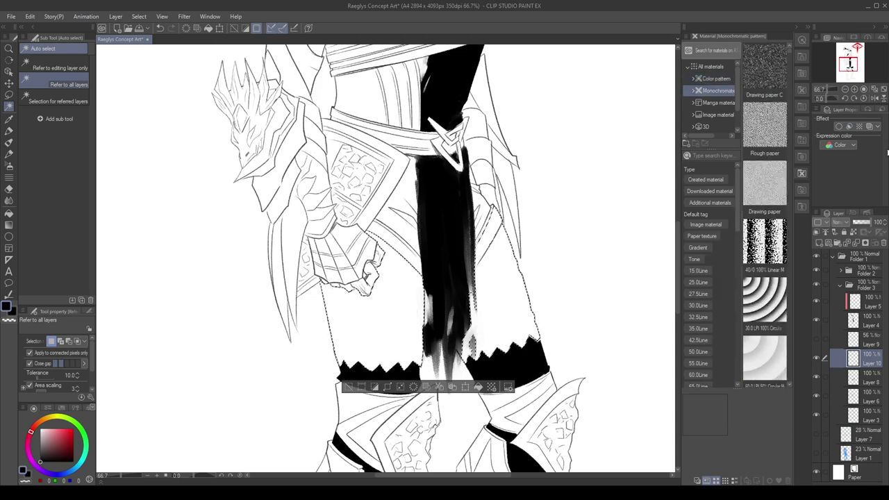
left_click_drag(765, 126, 863, 369)
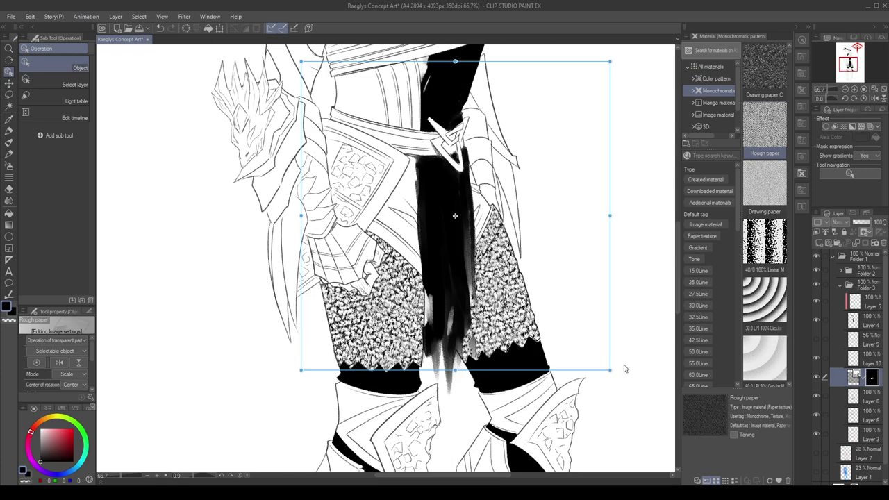
Scale the Rough paper pattern down to a fine grain and show the Layer 9 scales over it.
left_click_drag(611, 370, 201, 161)
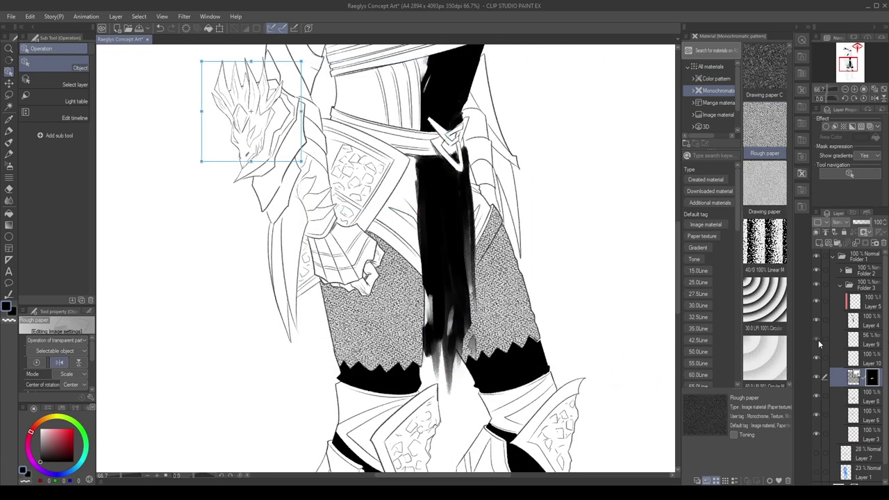
scroll(517, 398, "down", 2)
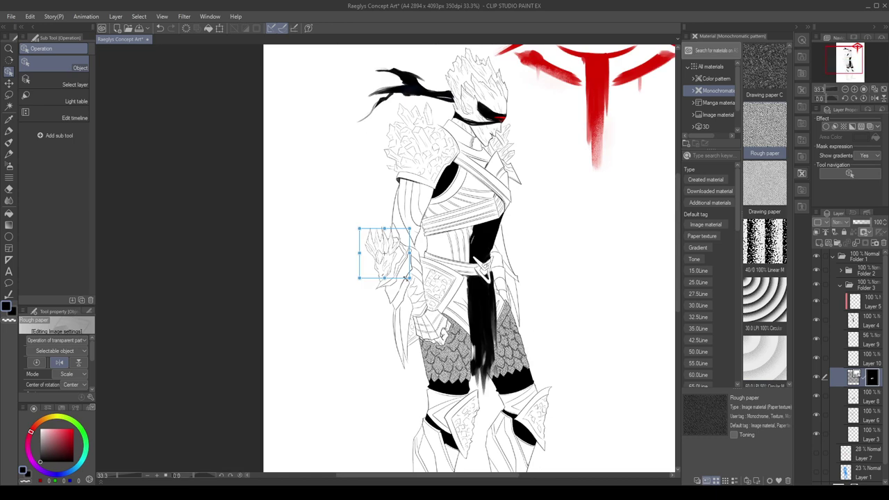
left_click_drag(407, 277, 436, 297)
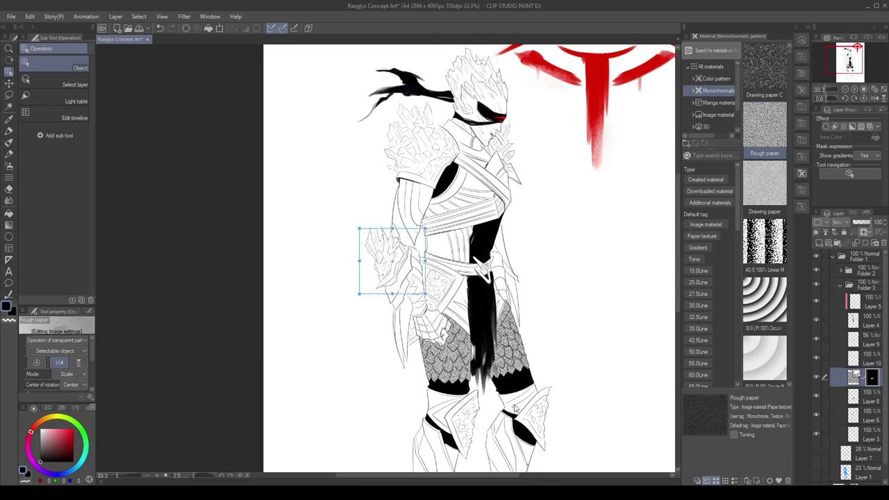
Move Layer 9 below the empty Layer 10, directly above the Rough paper texture, and enlarge the layer list.
left_click(844, 396)
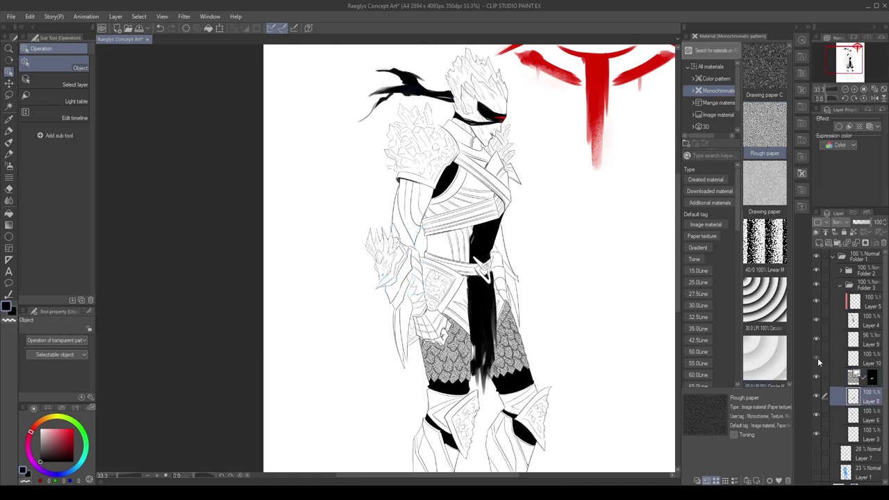
left_click(823, 357)
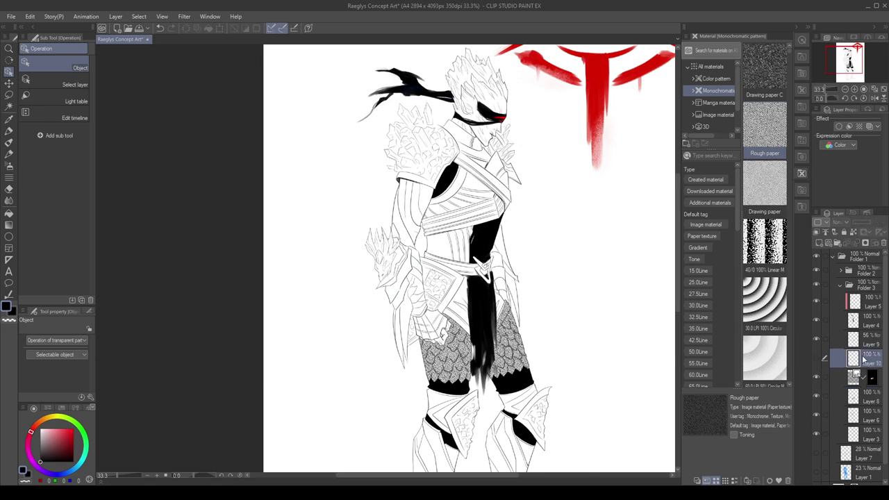
scroll(491, 346, "up", 3)
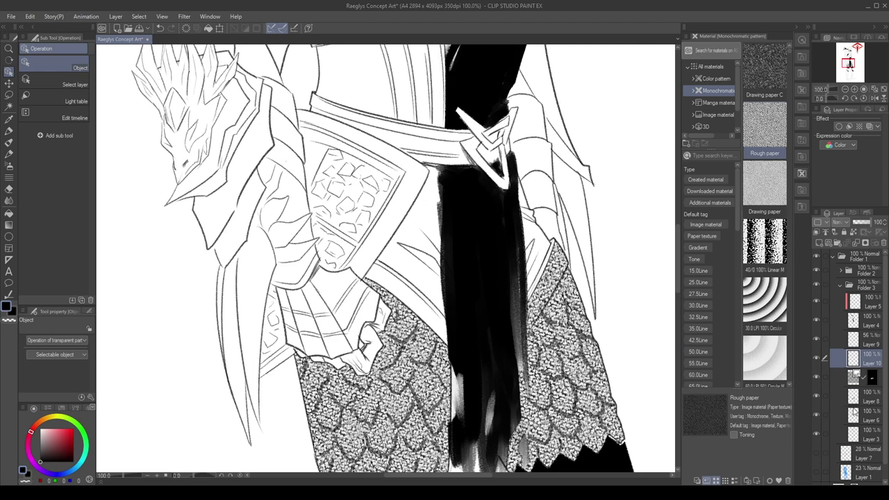
left_click_drag(852, 339, 857, 361)
left_click_drag(885, 228, 885, 230)
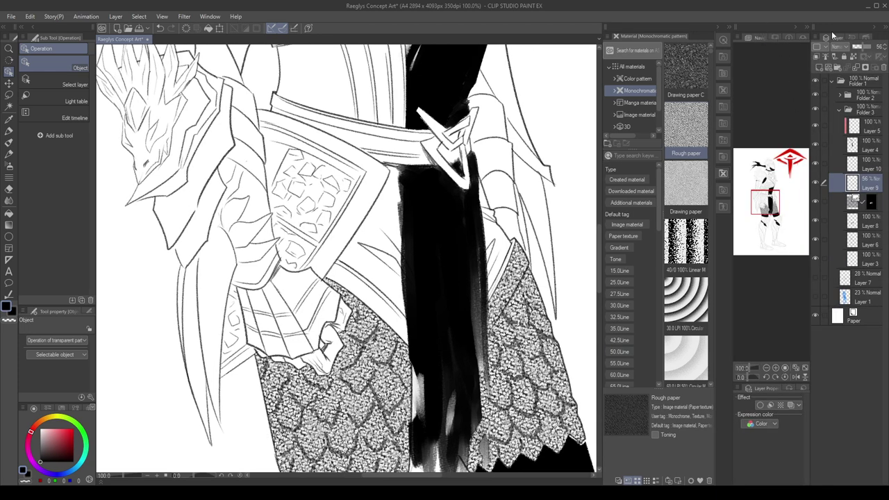
Collapse the Material palette column and narrow the remaining palettes to widen the canvas, leaving the layer list open.
left_click(841, 26)
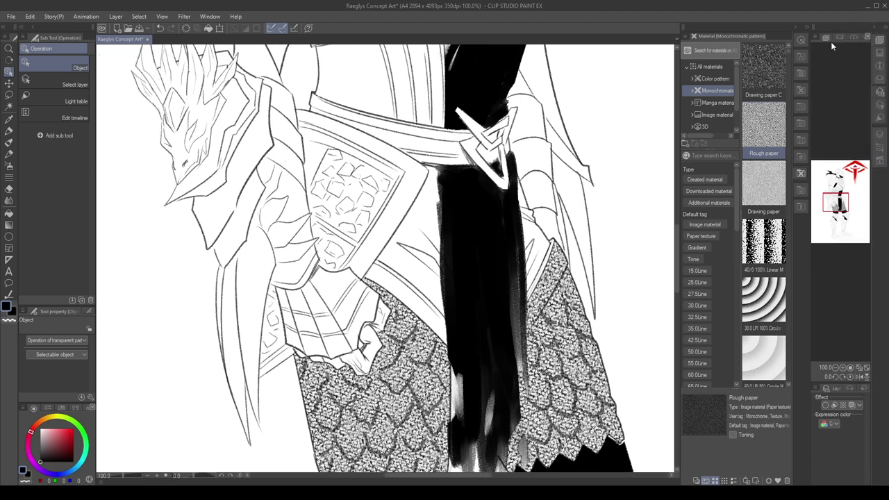
left_click(807, 26)
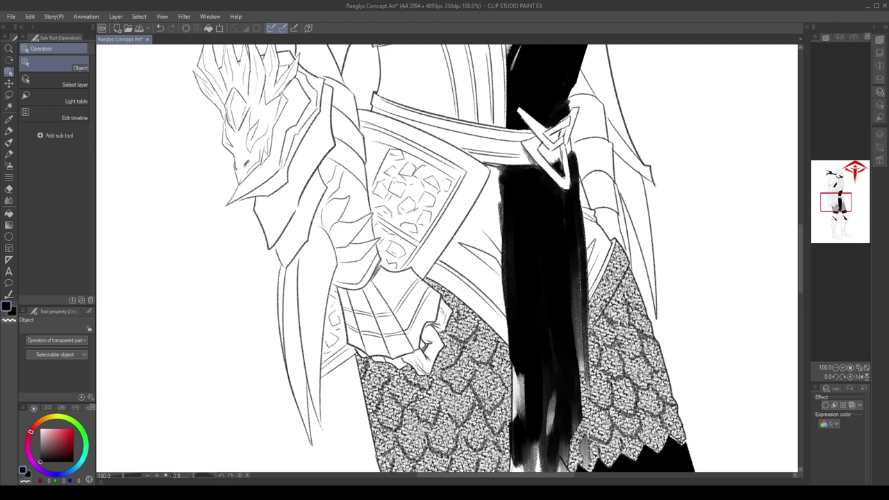
left_click_drag(845, 377, 797, 75)
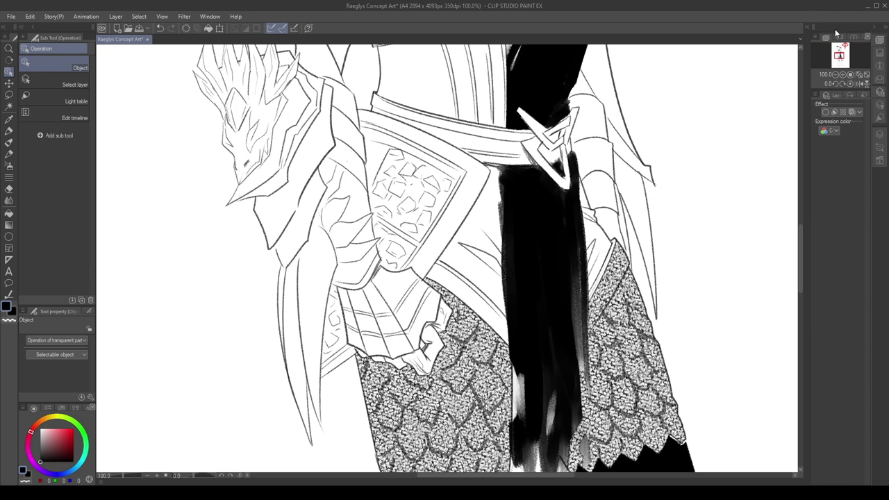
left_click(879, 43)
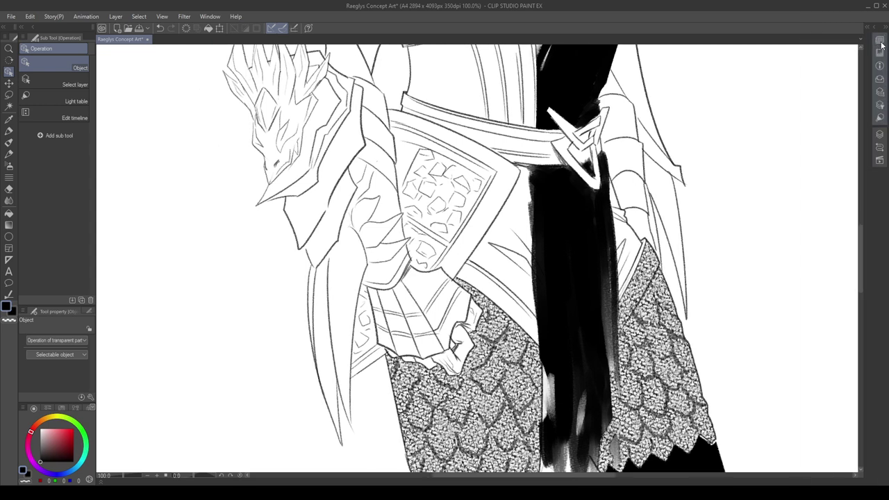
left_click(881, 44)
left_click(879, 137)
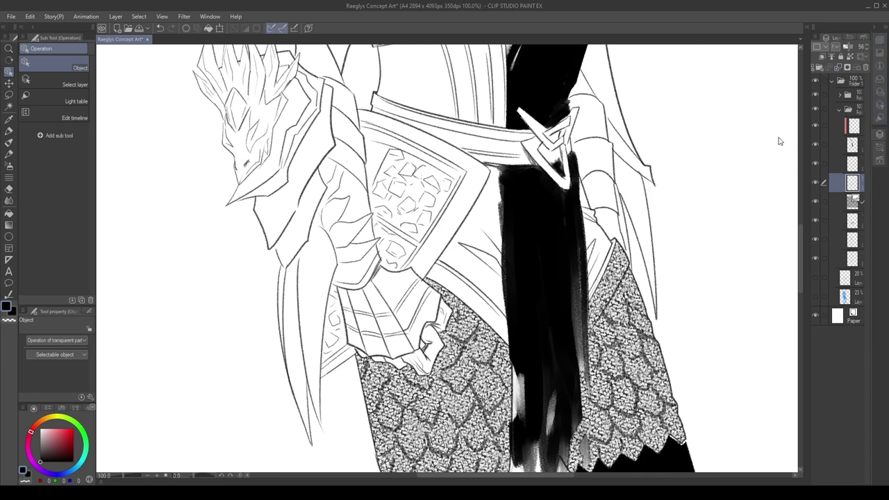
Hide Layer 9 and the Rough paper texture to review the whole figure without the thigh pattern.
key("ctrl+minus")
key("ctrl+minus")
scroll(568, 256, "down", 2)
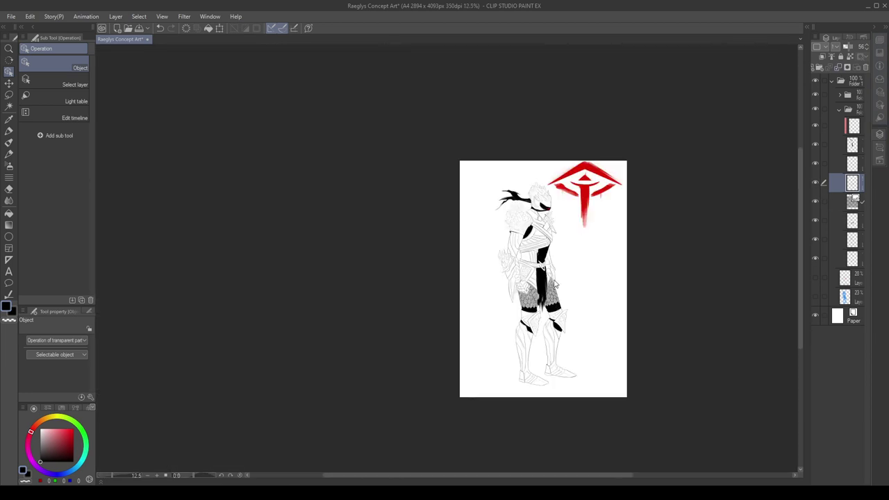
scroll(559, 282, "up", 1)
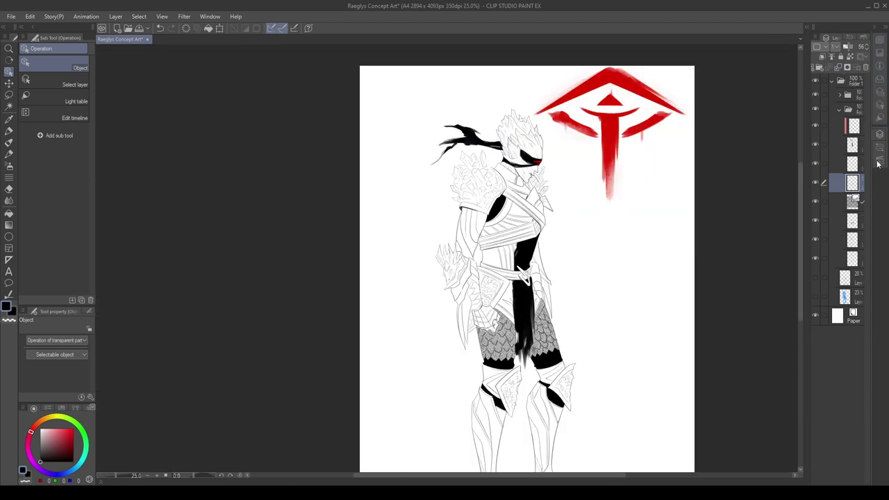
left_click(816, 202)
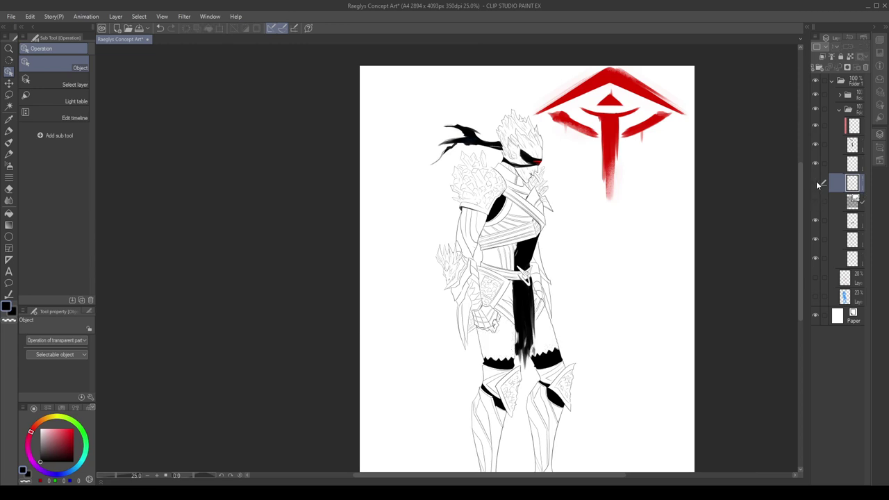
scroll(526, 223, "down", 1)
scroll(491, 256, "up", 1)
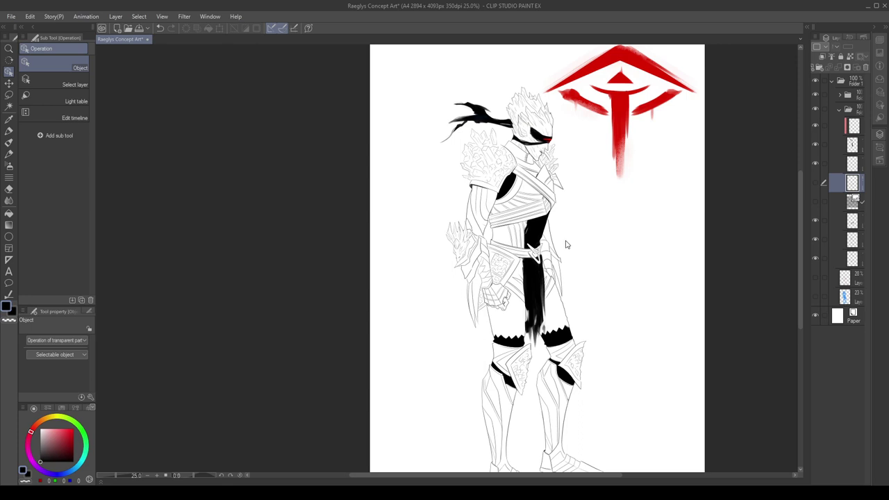
Show the Rough paper texture without the scales to judge it on the whole figure.
left_click(816, 202)
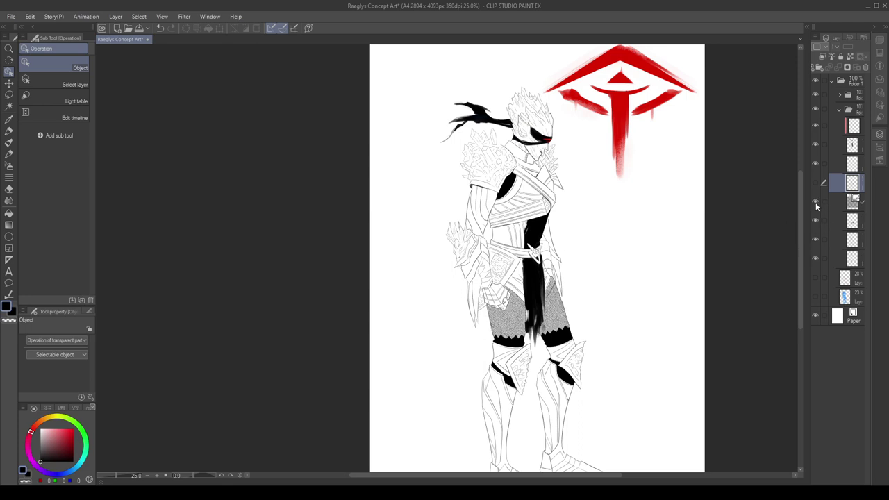
scroll(538, 258, "down", 1)
scroll(552, 278, "up", 2)
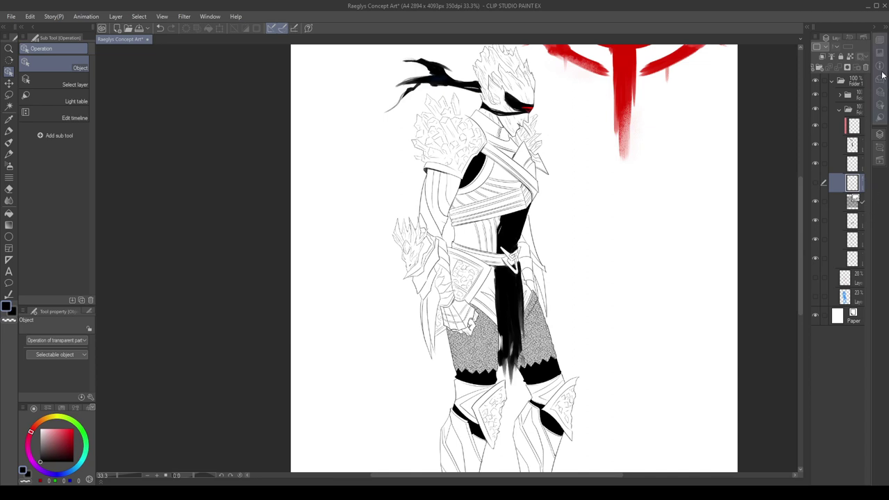
left_click(886, 28)
left_click(886, 28)
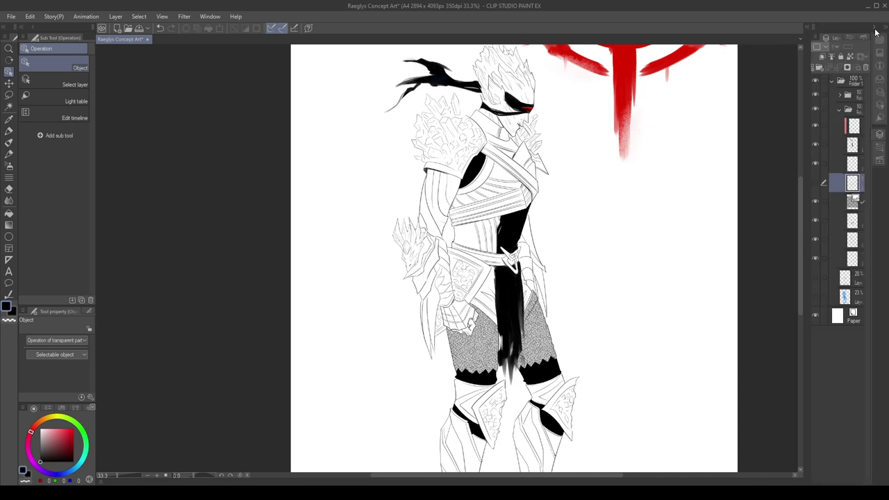
scroll(595, 332, "down", 1)
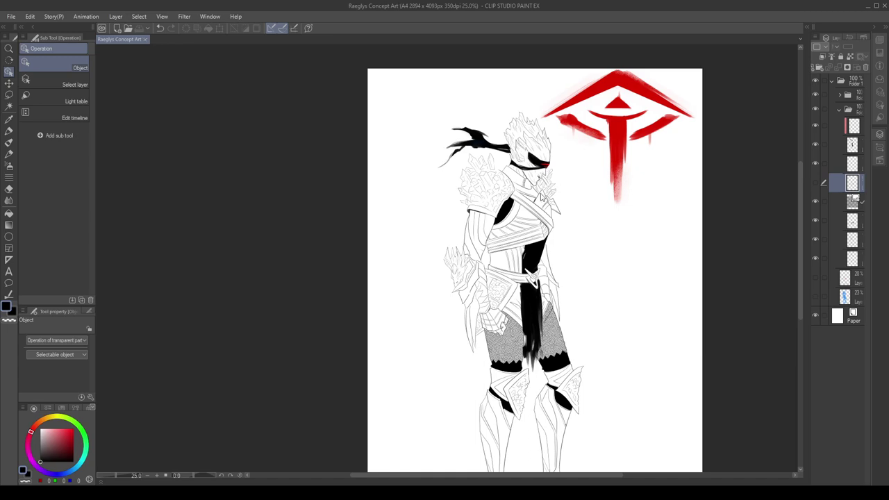
scroll(497, 159, "up", 2)
scroll(484, 176, "up", 1)
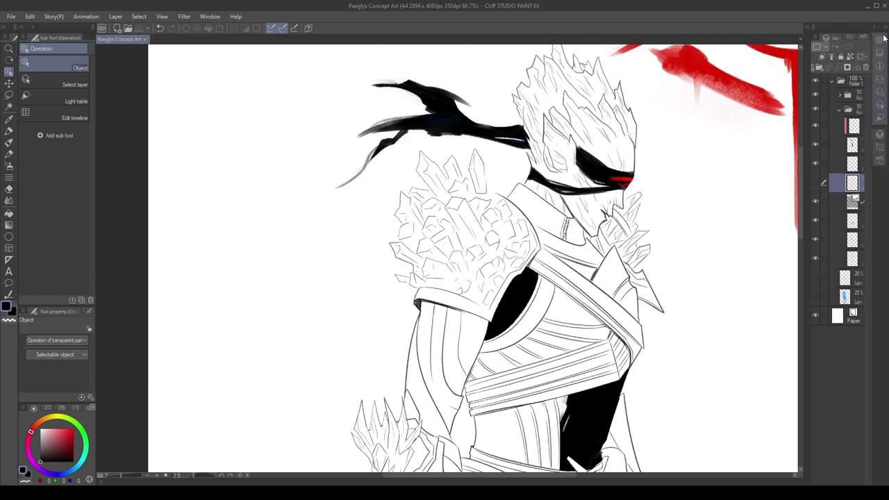
Widen the layer list and stack the Navigator above it in a single palette column.
left_click(809, 35)
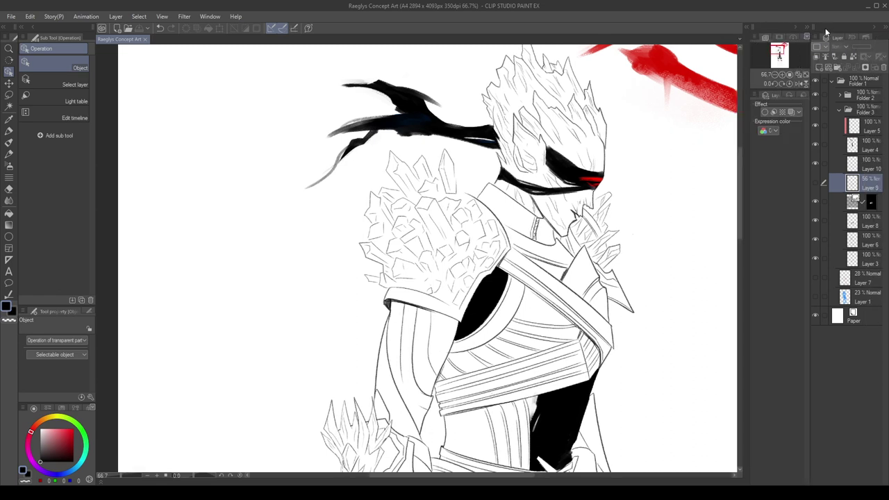
left_click_drag(832, 32, 832, 33)
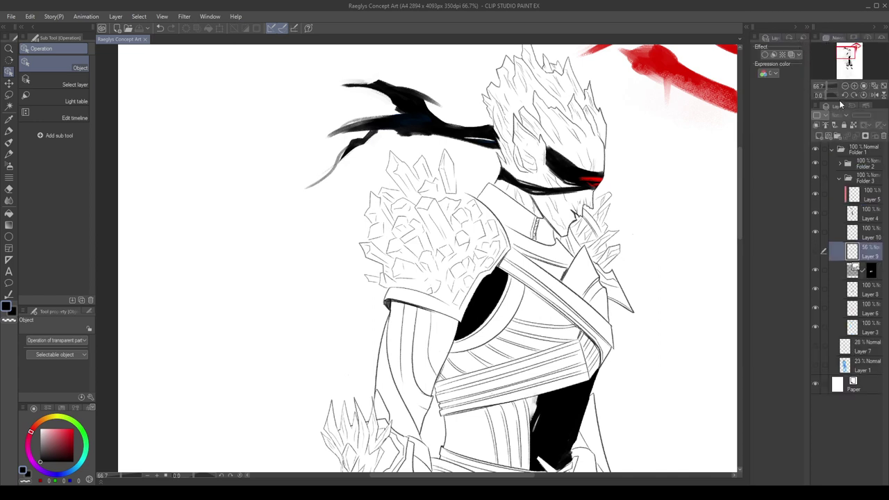
left_click_drag(839, 101, 841, 103)
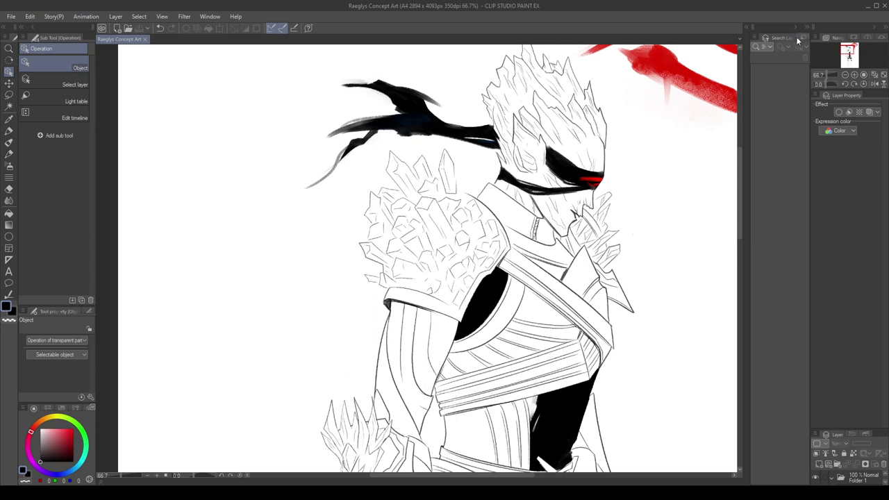
left_click_drag(856, 101, 860, 98)
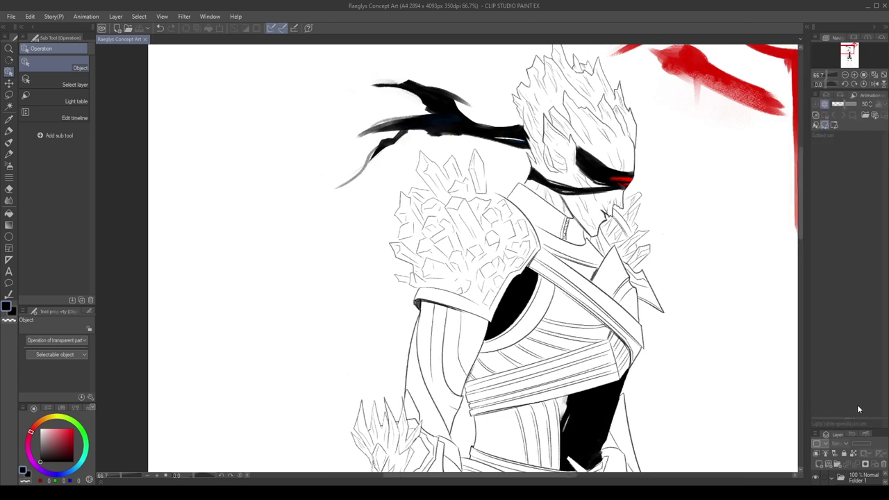
left_click_drag(848, 429, 848, 148)
Hide the Rough paper texture, collapse Folder 3 and select Folder 1.
scroll(618, 199, "down", 6)
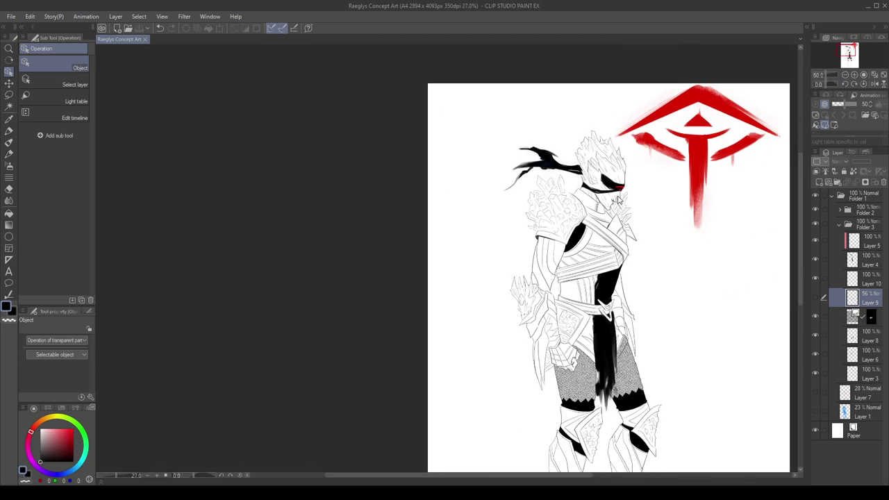
scroll(708, 320, "up", 1)
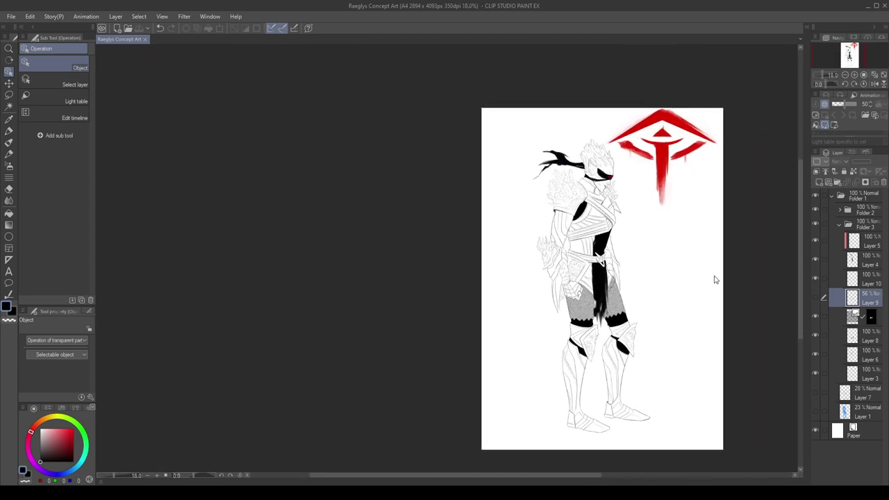
left_click(815, 317)
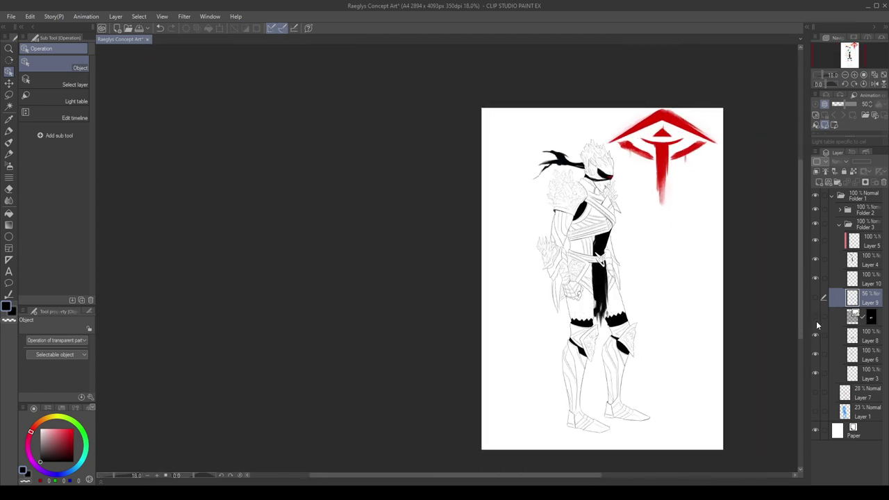
left_click(819, 376)
left_click(861, 225)
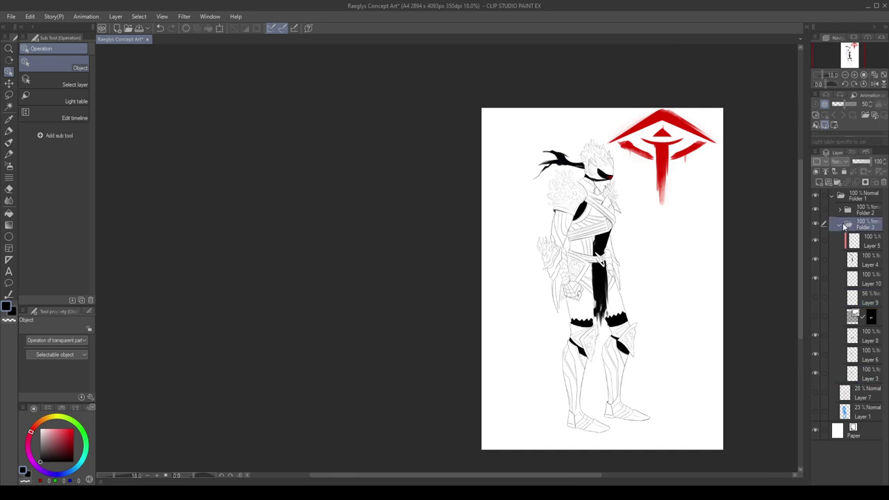
left_click(840, 224)
left_click(860, 241)
left_click(841, 194)
Choose the Gouache 3 brush with the emblem's red sampled as the drawing color.
key("b")
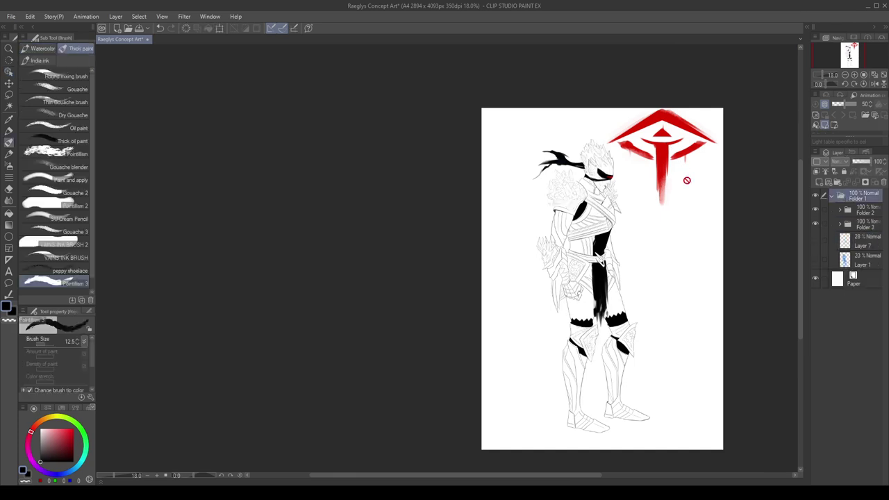
left_click(668, 153, "alt")
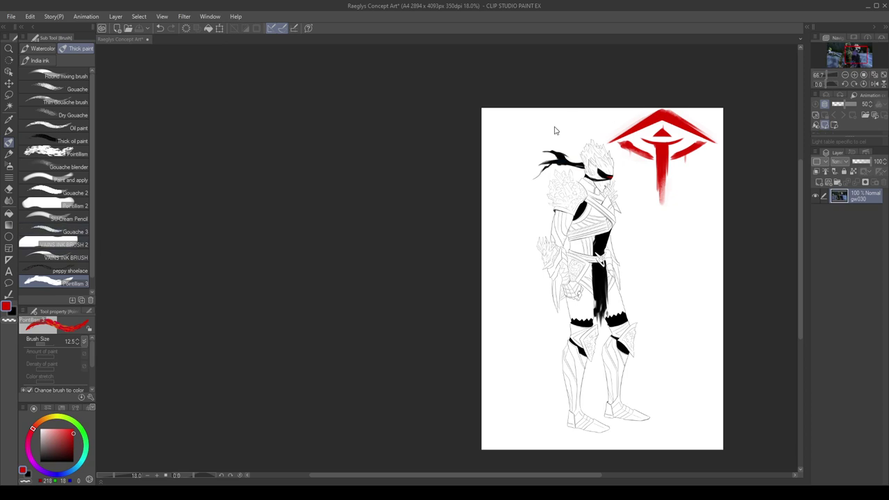
left_click(77, 233)
left_click(541, 172)
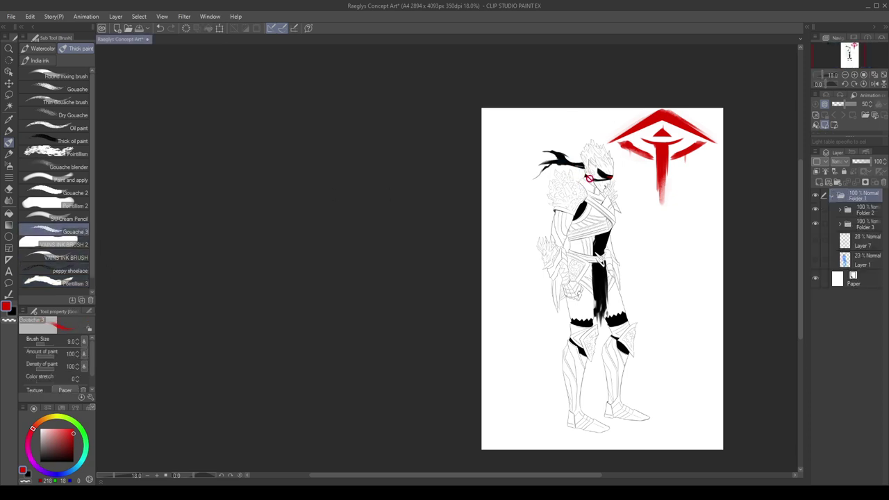
left_click(857, 226)
left_click(817, 170)
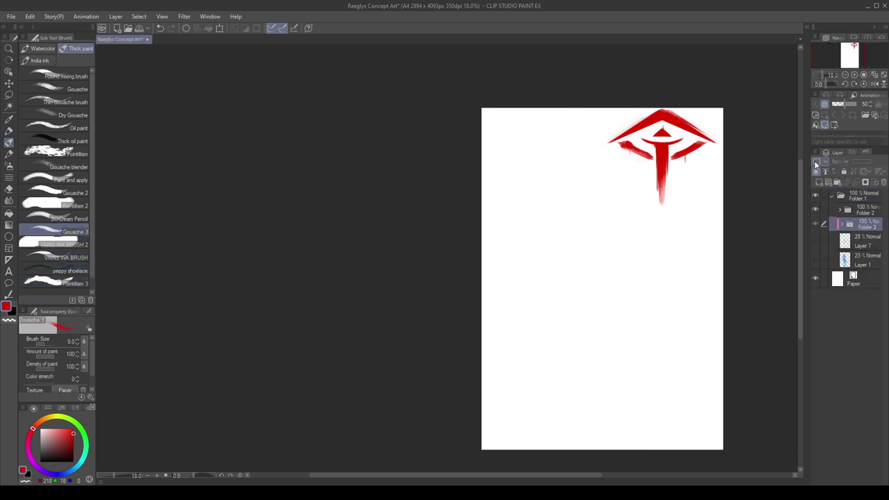
key("ctrl+z")
Create a new folder directly below Folder 3 and add a new raster layer inside it.
left_click(855, 240)
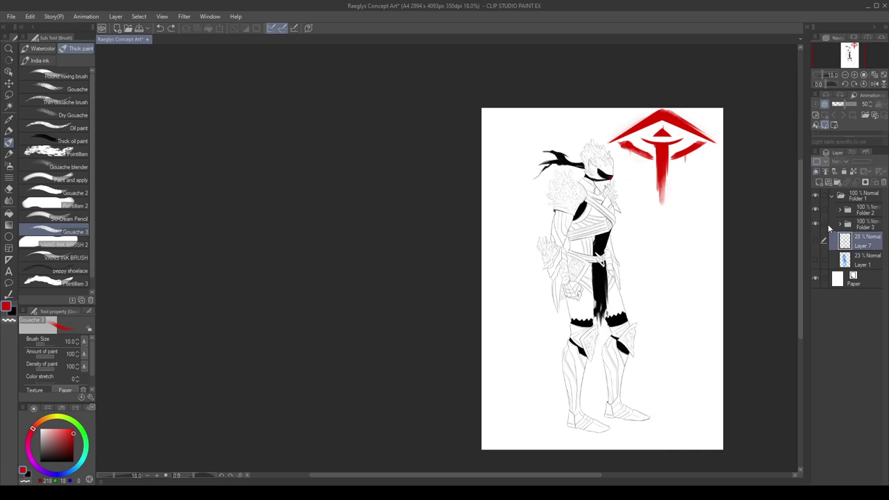
left_click(815, 223)
left_click(815, 224)
left_click(853, 226)
left_click(848, 225)
left_click(849, 225)
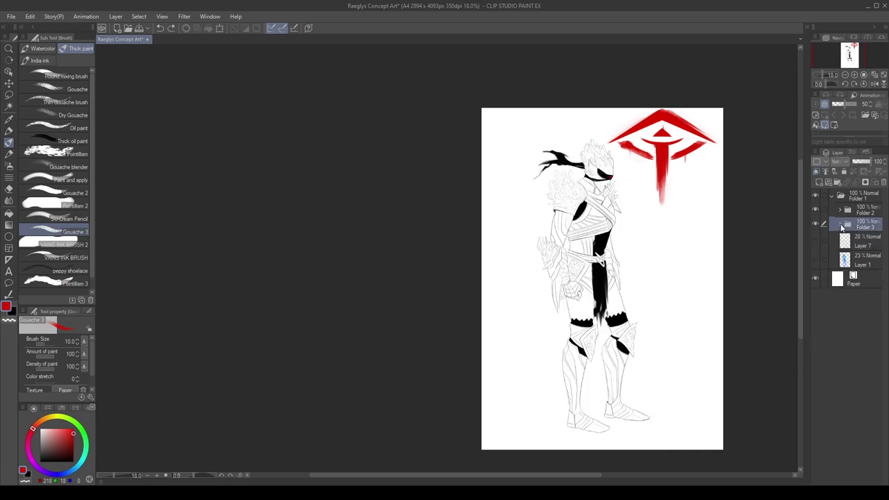
left_click(849, 225)
left_click(849, 225)
left_click(859, 237)
left_click(838, 182)
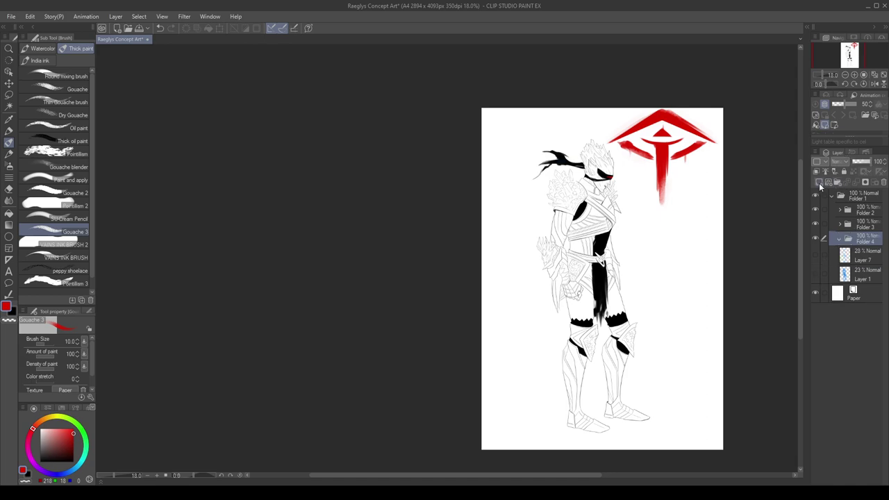
left_click(819, 183)
Block in the crystals of the shoulder armor with red on the new layer using Gouache 3 at size 60.
scroll(604, 170, "up", 2)
scroll(563, 159, "up", 2)
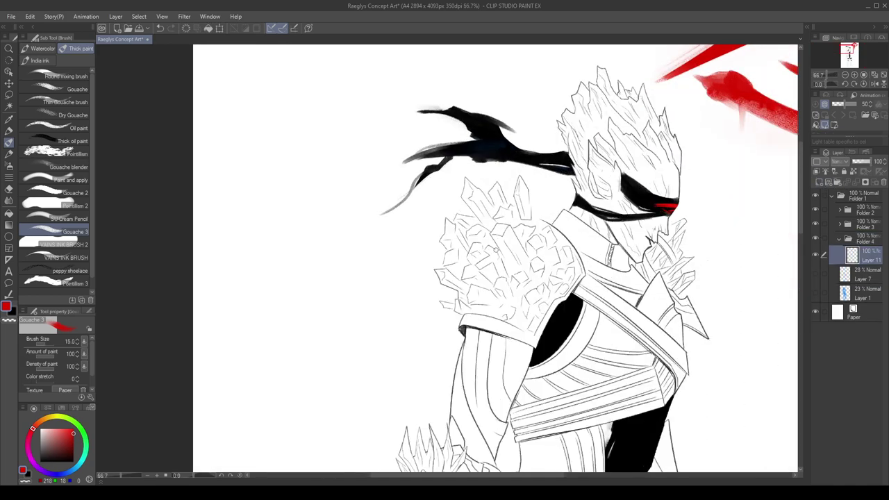
key("]")
key("]")
key("]")
key("]")
key("]")
key("]")
mouse_move(503, 236)
left_mouse_down()
mouse_move(498, 293)
mouse_move(506, 250)
mouse_move(486, 304)
mouse_move(518, 236)
mouse_move(538, 292)
mouse_move(559, 250)
mouse_move(567, 285)
mouse_move(554, 282)
mouse_move(534, 304)
left_mouse_up()
key("]")
key("]")
key("]")
mouse_move(534, 305)
left_mouse_down()
mouse_move(555, 286)
mouse_move(530, 331)
mouse_move(536, 308)
mouse_move(521, 318)
mouse_move(487, 303)
mouse_move(476, 310)
mouse_move(463, 226)
mouse_move(467, 182)
mouse_move(496, 229)
mouse_move(466, 180)
mouse_move(499, 225)
mouse_move(462, 179)
mouse_move(496, 212)
mouse_move(499, 186)
mouse_move(503, 223)
mouse_move(496, 182)
mouse_move(504, 215)
mouse_move(498, 195)
mouse_move(525, 224)
mouse_move(513, 216)
mouse_move(521, 180)
mouse_move(531, 240)
mouse_move(519, 188)
left_mouse_up()
key("ctrl+z")
key("[")
key("[")
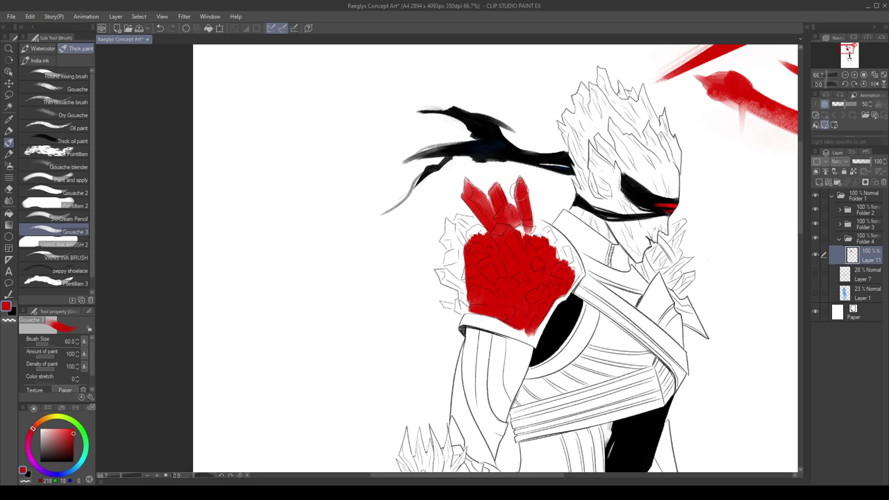
Clean up the red around the tall shoulder crystals with transparent color and extend the red to the crystals nearest the collar.
key("x")
key("c")
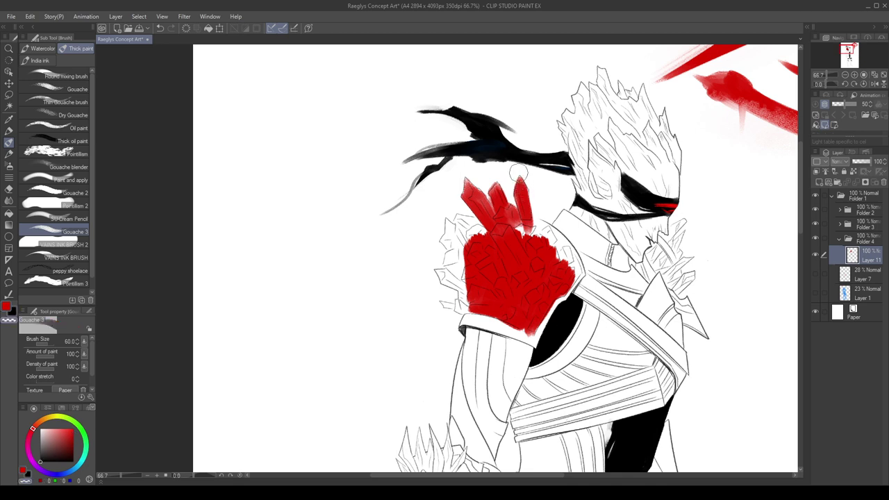
key("c")
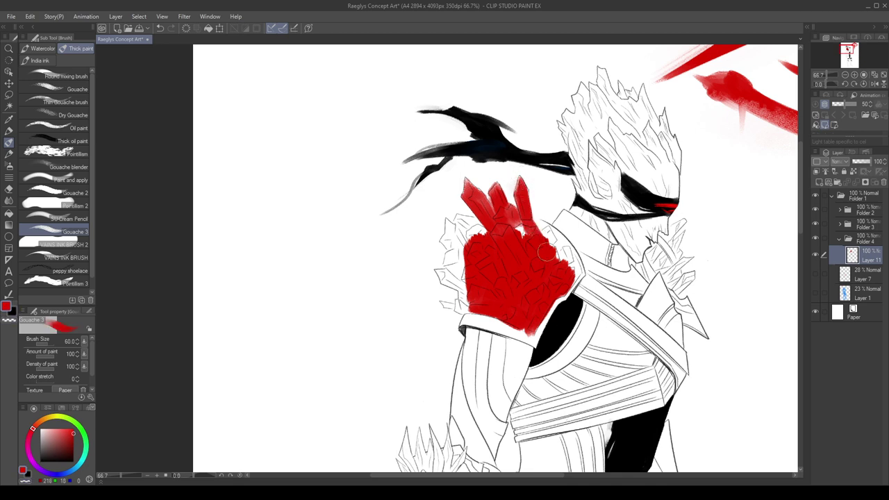
mouse_move(546, 252)
left_mouse_down()
mouse_move(538, 239)
mouse_move(549, 233)
mouse_move(550, 247)
mouse_move(569, 258)
mouse_move(560, 294)
left_mouse_up()
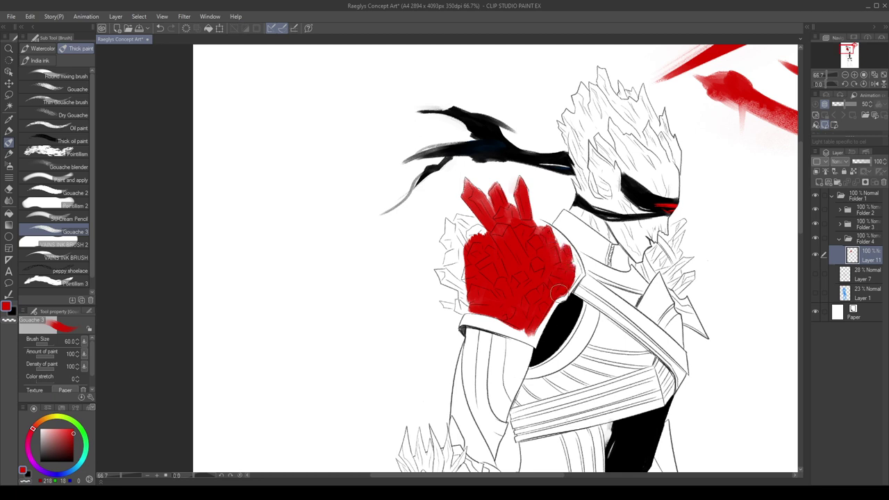
scroll(528, 146, "down", 2)
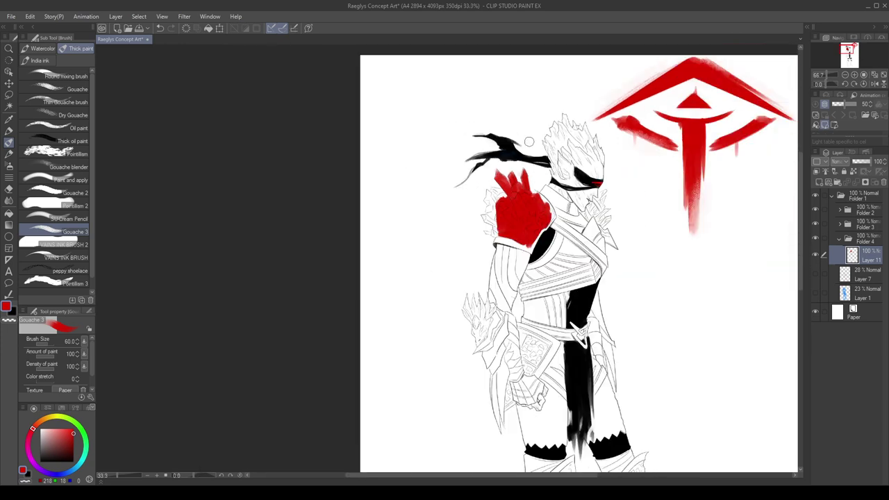
Extend the red over the outer shoulder crystals and refine their edges with Gouache 3 at size 35.
scroll(529, 142, "up", 2)
mouse_move(483, 207)
left_mouse_down()
mouse_move(456, 203)
mouse_move(450, 198)
mouse_move(473, 193)
mouse_move(451, 196)
mouse_move(442, 182)
mouse_move(459, 247)
mouse_move(452, 226)
mouse_move(441, 235)
mouse_move(442, 188)
mouse_move(449, 214)
mouse_move(441, 243)
mouse_move(431, 243)
mouse_move(456, 259)
mouse_move(446, 278)
left_mouse_up()
key("[")
key("[")
scroll(445, 160, "down", 1)
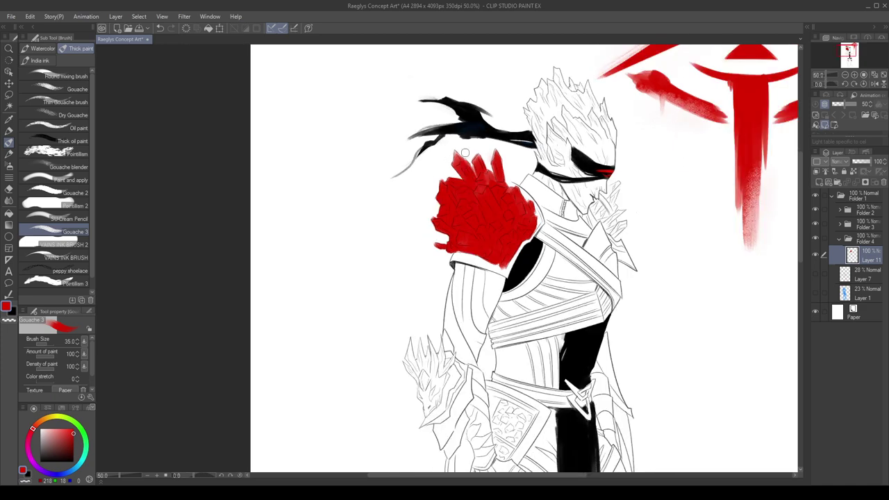
scroll(465, 153, "down", 2)
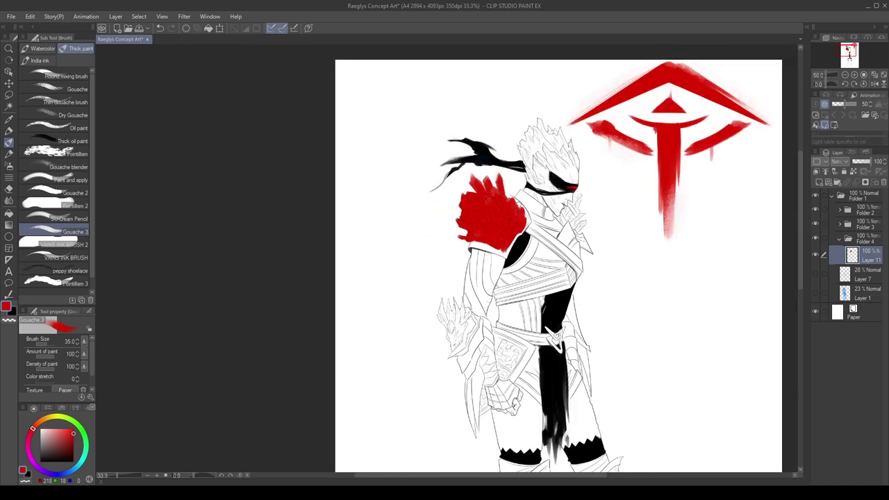
scroll(544, 338, "up", 1)
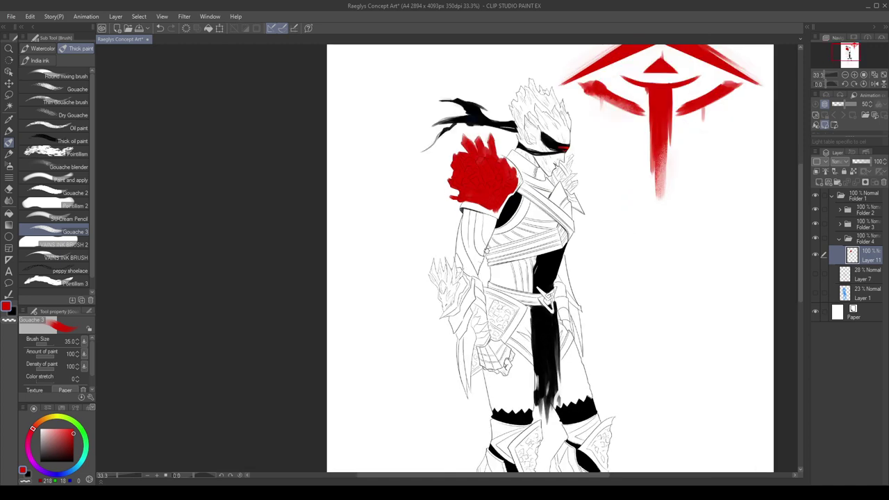
Block in the crystal cluster and its spikes on the near forearm guard with red at brush size 25.
scroll(474, 279, "up", 3)
mouse_move(421, 256)
left_mouse_down()
mouse_move(421, 325)
mouse_move(432, 273)
mouse_move(427, 343)
mouse_move(417, 353)
mouse_move(404, 291)
mouse_move(401, 318)
mouse_move(410, 276)
mouse_move(434, 339)
mouse_move(444, 305)
mouse_move(445, 321)
mouse_move(447, 190)
left_mouse_up()
key("[")
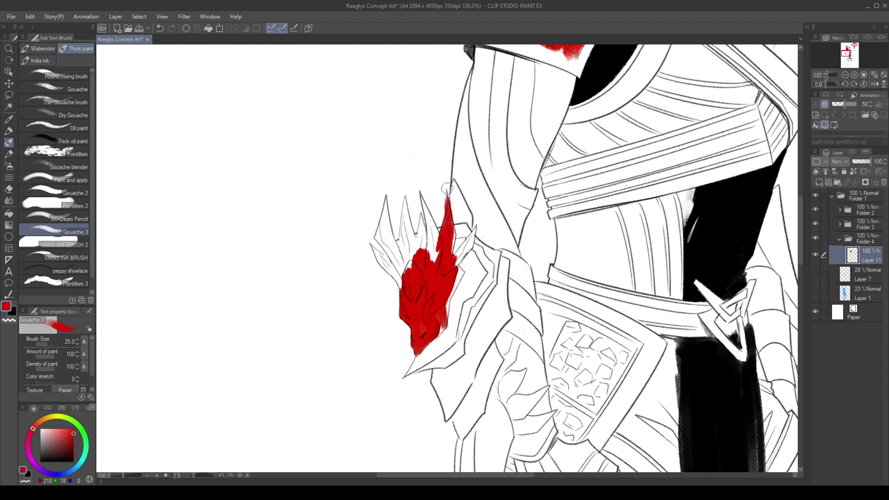
mouse_move(450, 266)
left_mouse_down()
mouse_move(475, 226)
mouse_move(466, 253)
mouse_move(475, 225)
mouse_move(452, 255)
mouse_move(429, 238)
mouse_move(420, 187)
mouse_move(421, 256)
mouse_move(423, 237)
mouse_move(407, 203)
left_mouse_up()
mouse_move(414, 237)
left_mouse_down()
mouse_move(410, 278)
mouse_move(402, 209)
mouse_move(407, 248)
mouse_move(415, 205)
mouse_move(389, 271)
mouse_move(383, 193)
mouse_move(377, 229)
mouse_move(406, 286)
mouse_move(366, 232)
mouse_move(375, 201)
left_mouse_up()
key("c")
key("c")
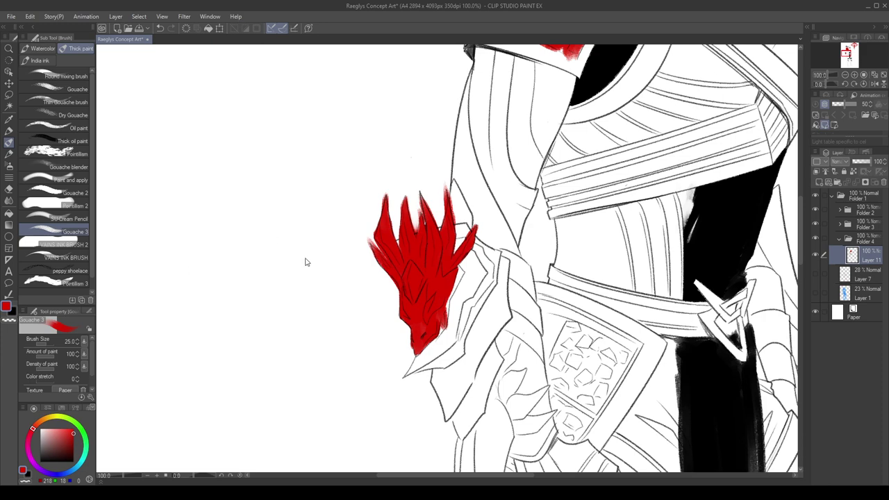
left_click(356, 264)
left_click(341, 322)
scroll(409, 288, "down", 3)
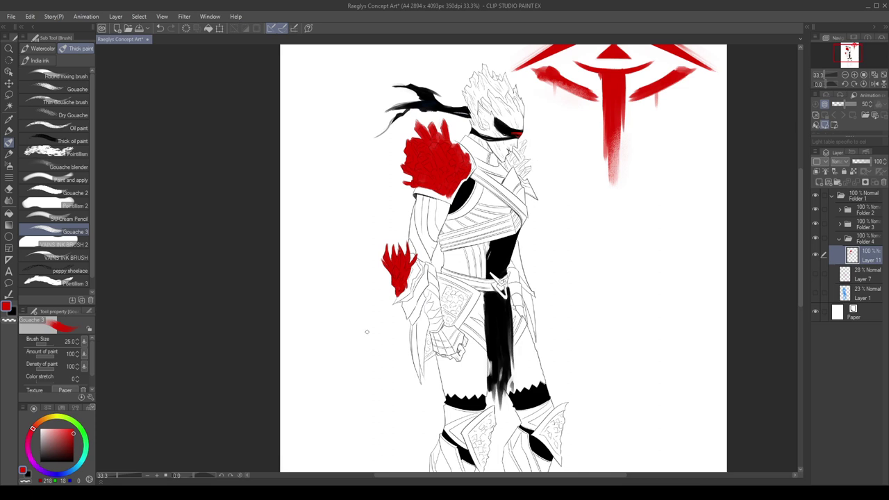
Paint the long two-pronged blade hanging from the near forearm red down to both tips at brush size 25.
scroll(414, 320, "up", 1)
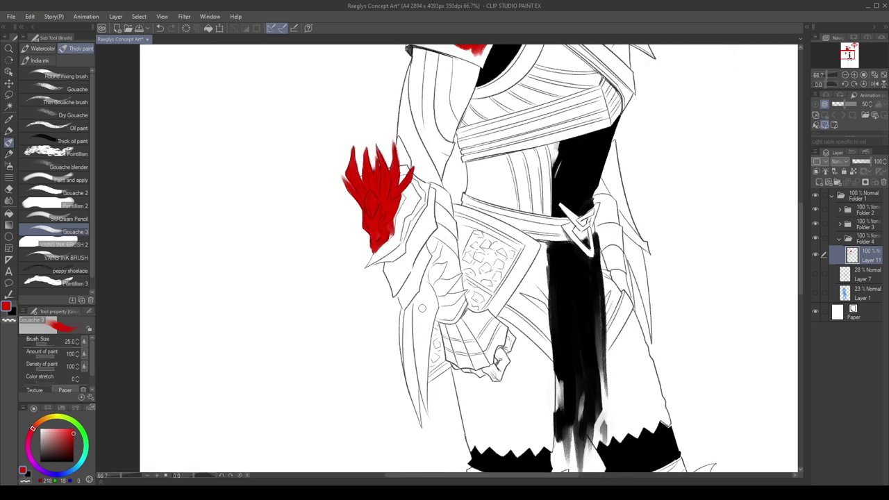
mouse_move(422, 306)
left_mouse_down()
mouse_move(413, 393)
mouse_move(408, 379)
left_mouse_up()
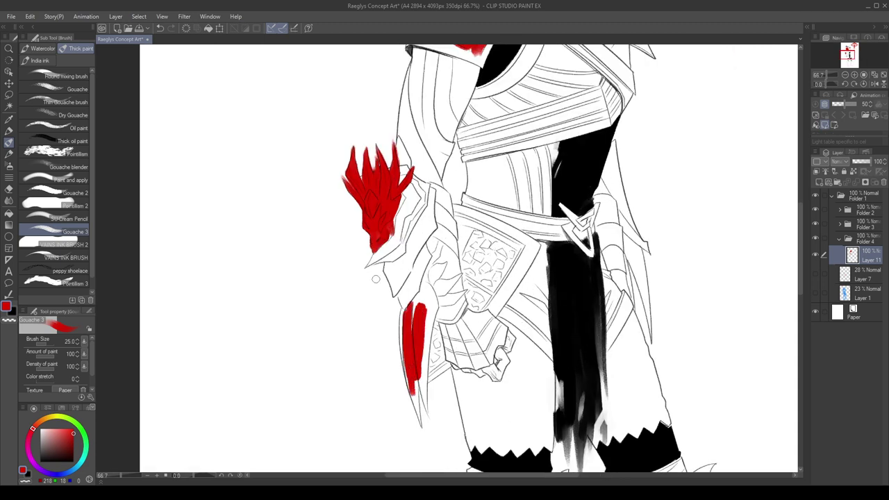
left_click(312, 261)
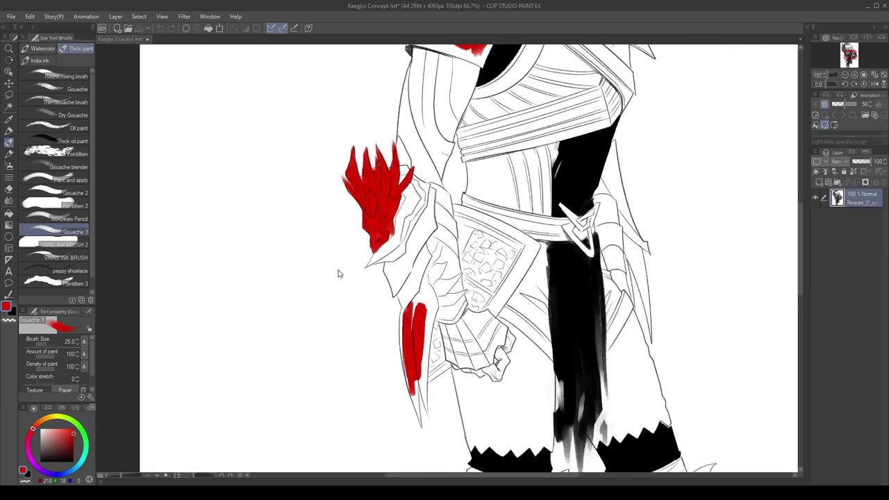
left_click(308, 277)
left_click(363, 300)
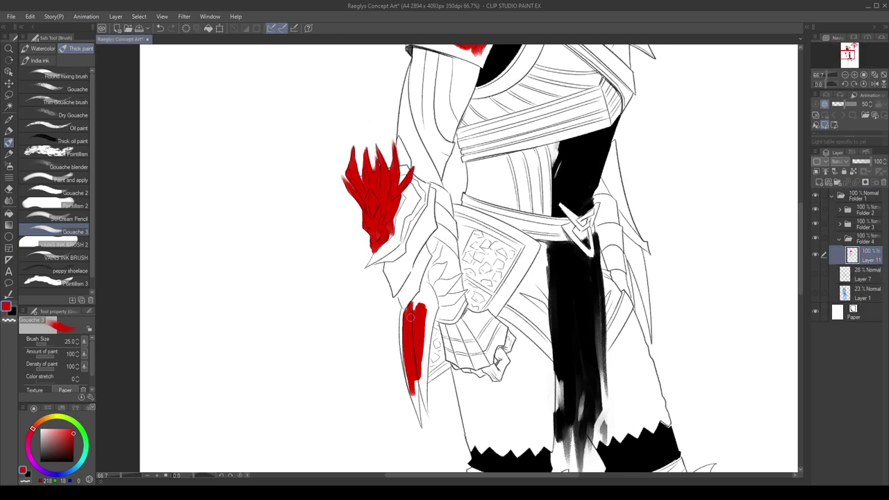
mouse_move(410, 316)
left_mouse_down()
mouse_move(402, 314)
mouse_move(413, 396)
left_mouse_up()
left_click_drag(413, 357, 423, 431)
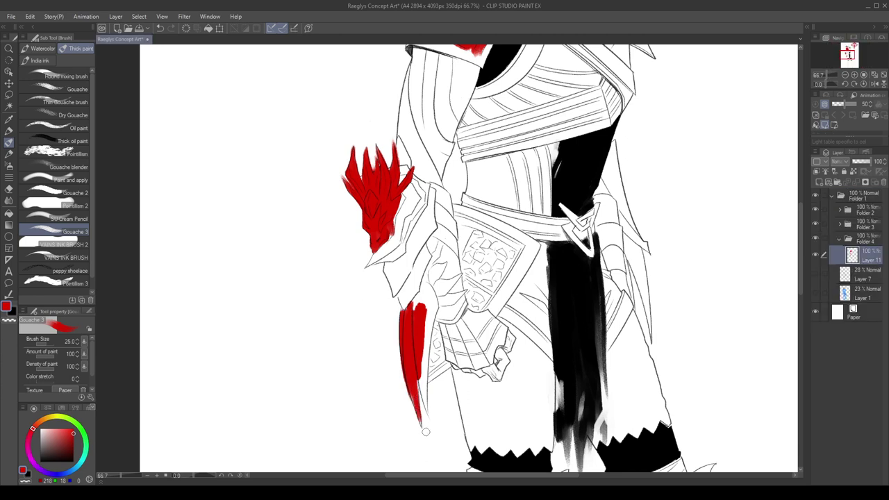
left_click_drag(414, 364, 429, 445)
left_click_drag(418, 367, 428, 418)
left_click_drag(425, 311, 426, 394)
left_click_drag(433, 295, 425, 381)
left_click_drag(431, 301, 426, 392)
Paint the pointed spikes at the base of the near forearm blade red, cleaning their edges with transparent color.
mouse_move(435, 282)
left_mouse_down()
mouse_move(423, 337)
mouse_move(417, 313)
mouse_move(430, 270)
left_mouse_up()
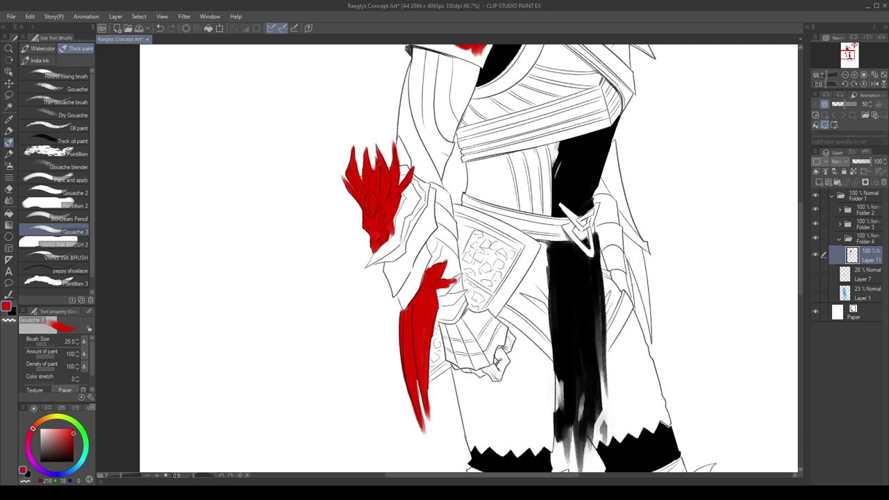
left_click_drag(464, 272, 446, 291)
scroll(446, 291, "up", 2)
key("x")
key("c")
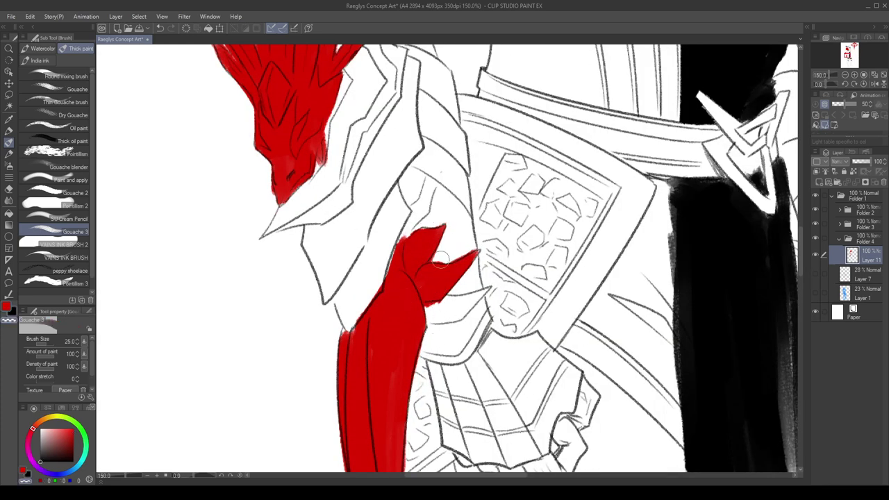
key("x")
mouse_move(444, 295)
left_mouse_down()
mouse_move(434, 313)
mouse_move(486, 288)
mouse_move(459, 316)
mouse_move(432, 314)
mouse_move(463, 290)
left_mouse_up()
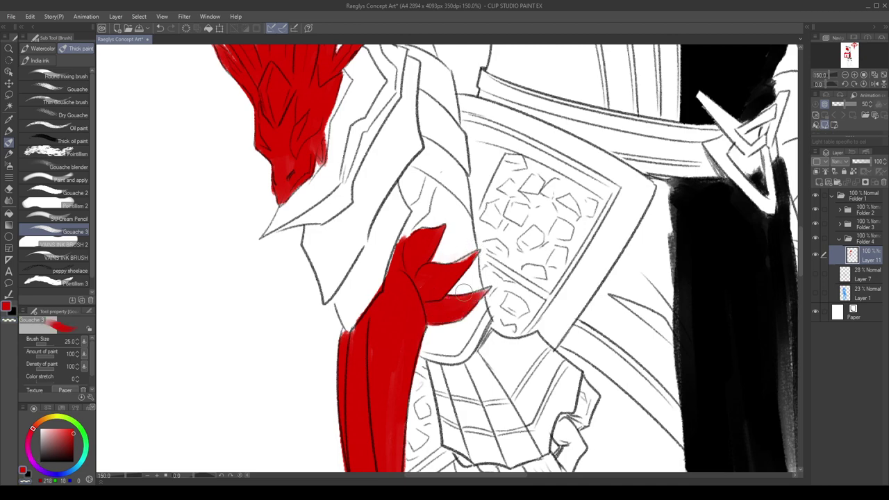
Fill the far arm's blades with red, referring to other layers, and touch up their tips with Gouache 3 at size 12.5.
scroll(464, 294, "down", 7)
scroll(584, 208, "up", 5)
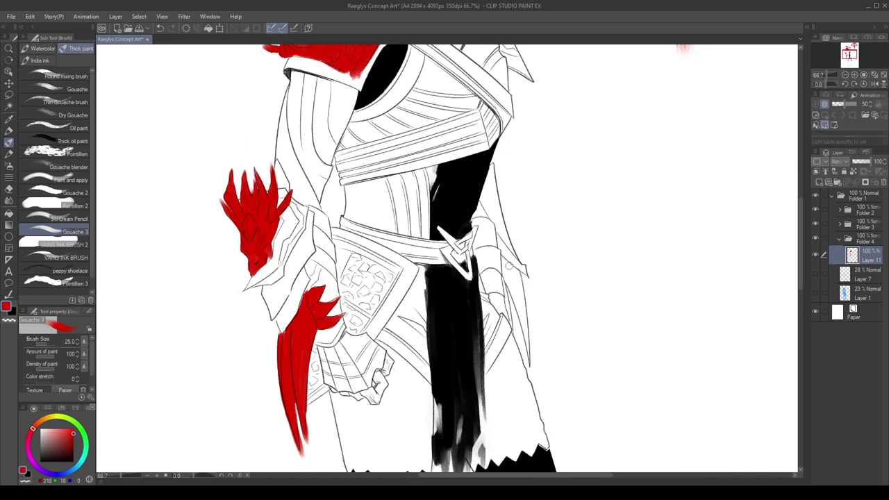
key("g")
left_click(517, 274)
left_click(509, 289)
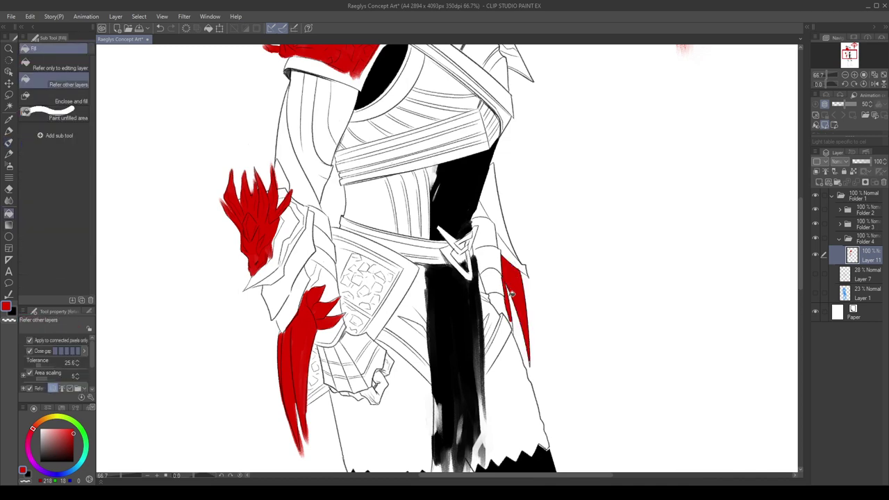
left_click(9, 142)
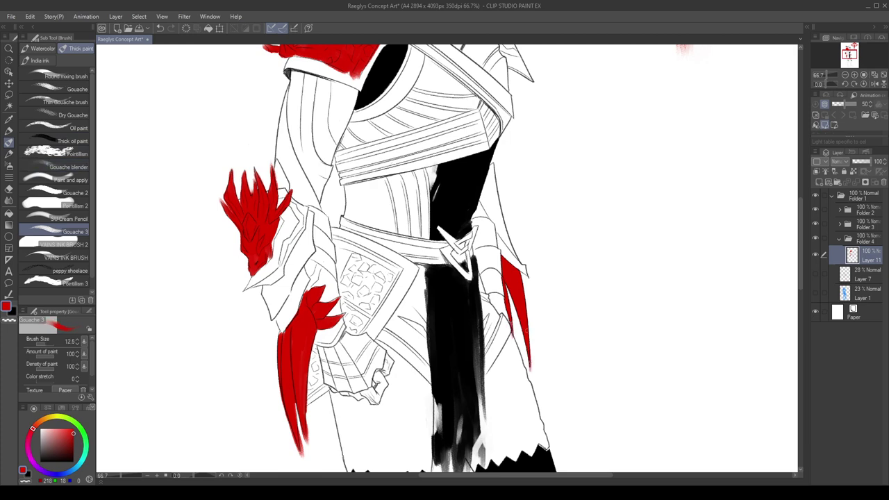
scroll(522, 309, "down", 1)
scroll(530, 360, "up", 2)
key("x")
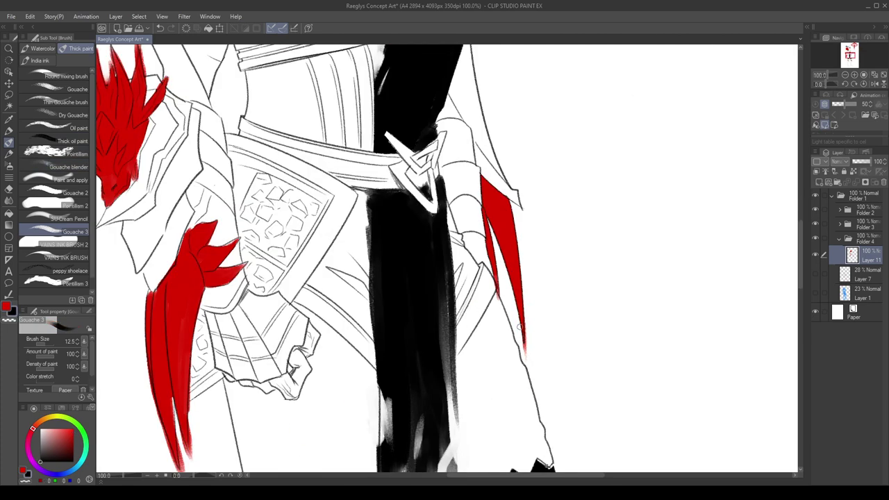
key("c")
scroll(526, 373, "down", 1)
key("x")
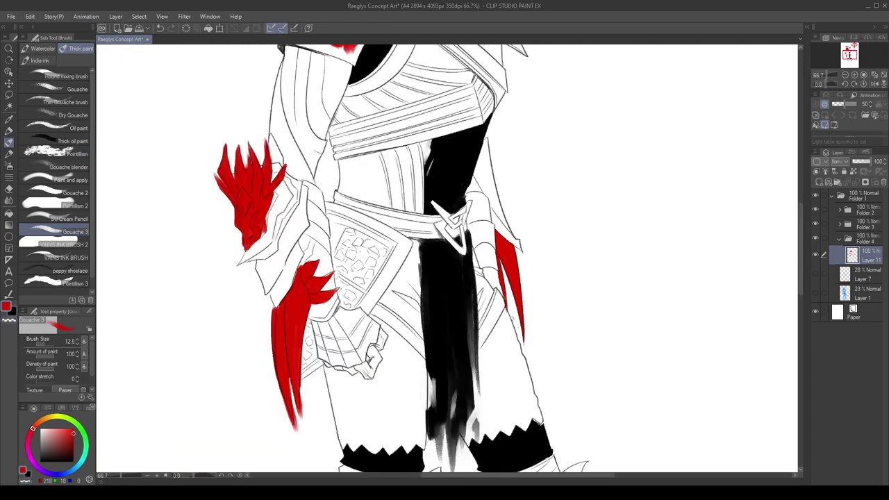
Examine the red blocking from waist to head, including in a horizontally mirrored canvas view.
scroll(526, 373, "down", 2)
scroll(500, 297, "down", 1)
scroll(500, 297, "up", 3)
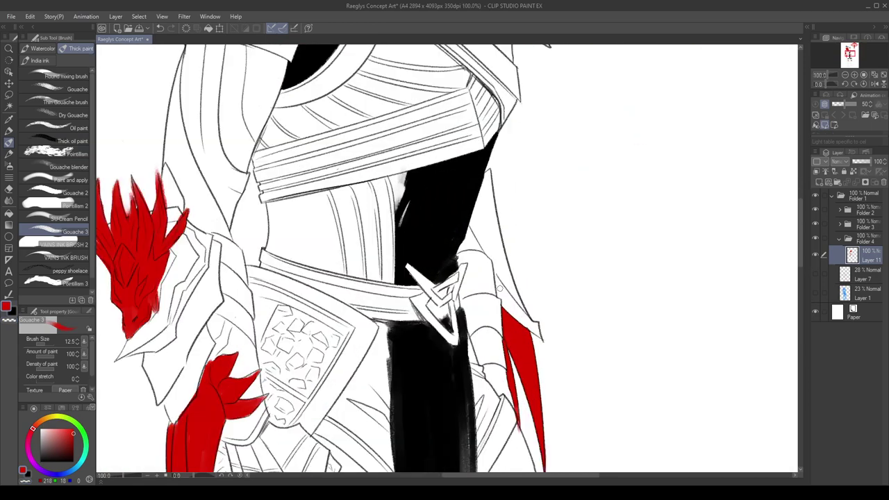
scroll(500, 297, "down", 3)
scroll(505, 222, "up", 3)
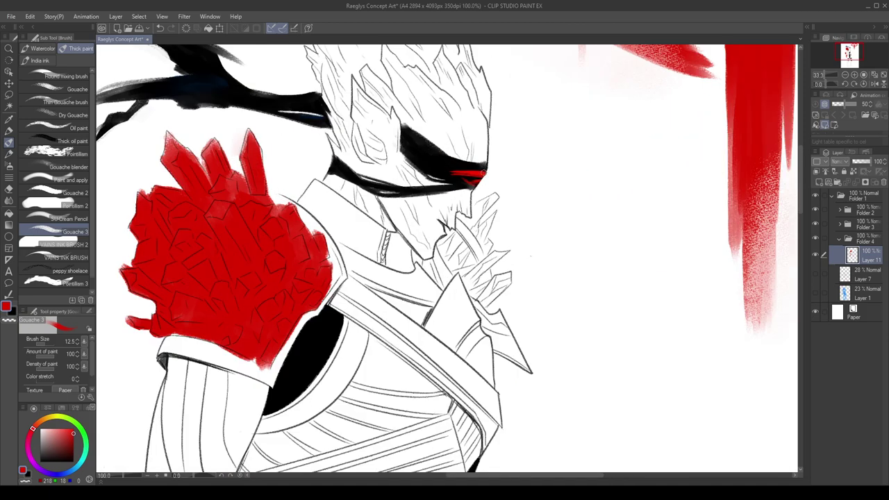
scroll(505, 222, "up", 1)
scroll(505, 222, "down", 1)
scroll(505, 222, "down", 1)
key("h")
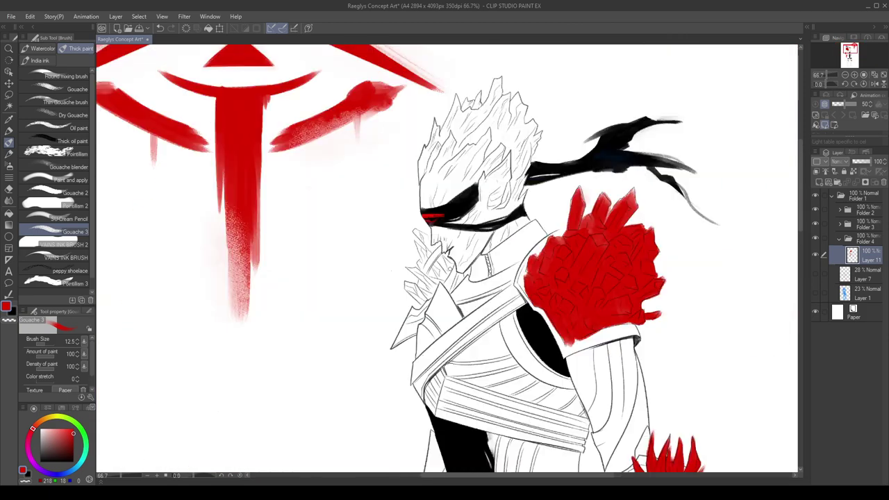
key("h")
Block in the upper far-shoulder crystals beside the chin with red using Gouache 3 at size 15.
scroll(468, 243, "up", 3)
mouse_move(464, 231)
left_mouse_down()
mouse_move(461, 247)
mouse_move(459, 225)
mouse_move(490, 208)
mouse_move(466, 219)
mouse_move(459, 253)
mouse_move(469, 228)
mouse_move(459, 234)
mouse_move(466, 272)
mouse_move(508, 229)
mouse_move(472, 297)
left_mouse_up()
mouse_move(487, 259)
left_mouse_down()
mouse_move(464, 277)
mouse_move(460, 251)
mouse_move(453, 281)
mouse_move(465, 276)
mouse_move(478, 319)
mouse_move(490, 288)
mouse_move(485, 322)
mouse_move(471, 322)
mouse_move(477, 342)
left_mouse_up()
key("c")
key("c")
mouse_move(459, 271)
left_mouse_down()
mouse_move(424, 240)
mouse_move(454, 252)
left_mouse_up()
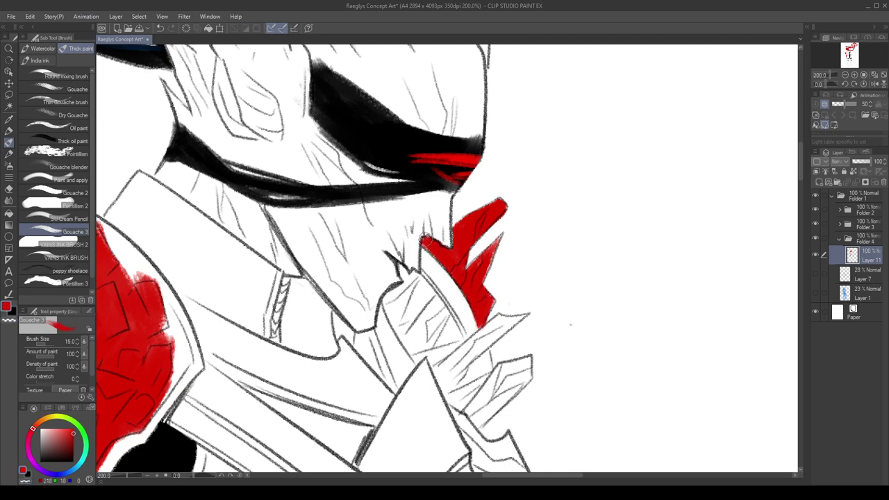
key("c")
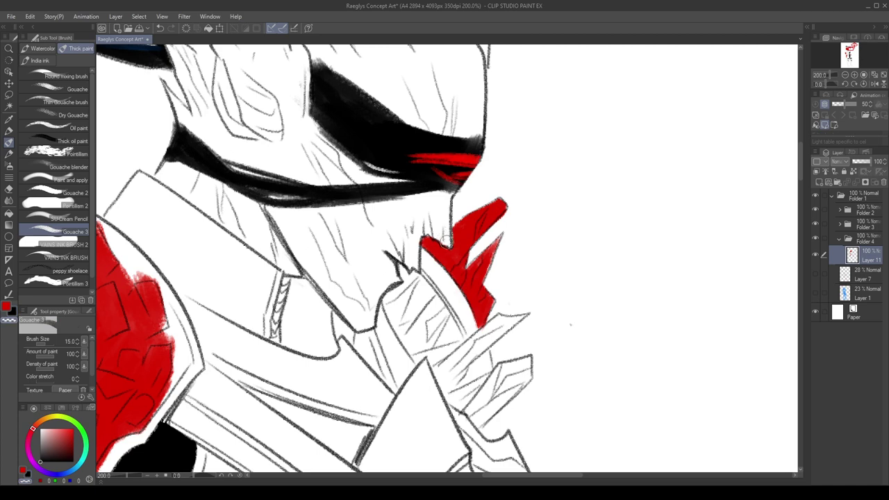
Extend the red over the remaining far-shoulder crystals below the chin, raising the brush size to 20.
left_click(427, 247, "alt")
mouse_move(415, 277)
left_mouse_down()
mouse_move(449, 327)
mouse_move(414, 275)
mouse_move(402, 270)
mouse_move(409, 289)
mouse_move(386, 294)
mouse_move(415, 356)
left_mouse_up()
mouse_move(387, 294)
left_mouse_down()
mouse_move(413, 349)
mouse_move(431, 350)
mouse_move(450, 396)
mouse_move(479, 421)
mouse_move(529, 380)
mouse_move(532, 359)
mouse_move(497, 373)
mouse_move(523, 366)
mouse_move(481, 423)
mouse_move(482, 335)
mouse_move(466, 349)
mouse_move(503, 320)
mouse_move(527, 315)
mouse_move(485, 343)
mouse_move(498, 332)
mouse_move(487, 357)
mouse_move(471, 351)
mouse_move(480, 348)
mouse_move(472, 372)
mouse_move(442, 356)
mouse_move(438, 333)
mouse_move(451, 336)
mouse_move(432, 307)
mouse_move(413, 289)
mouse_move(403, 297)
mouse_move(436, 332)
left_mouse_up()
key("]")
scroll(489, 241, "down", 3)
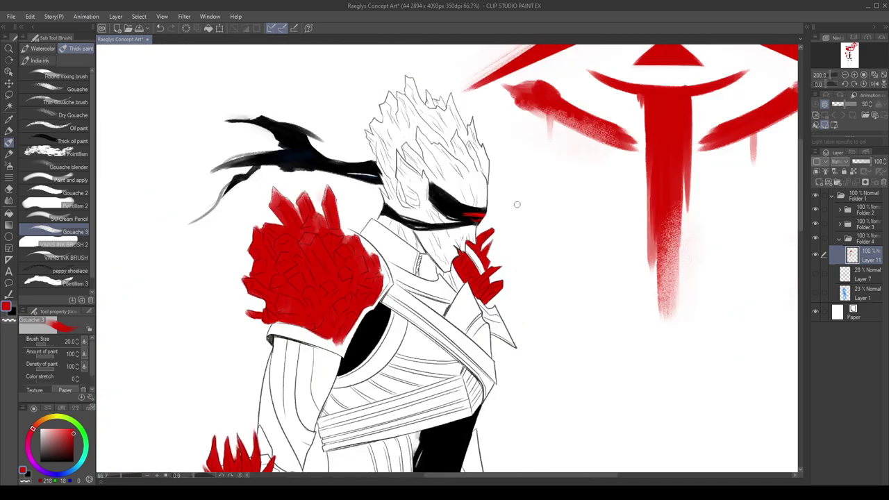
Examine the distribution of red across the whole figure alongside the reference image.
scroll(517, 205, "down", 2)
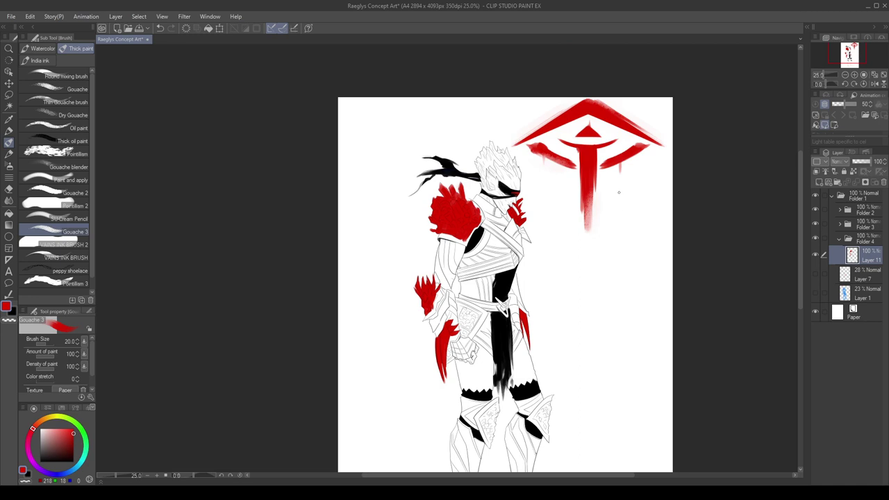
scroll(618, 193, "up", 1)
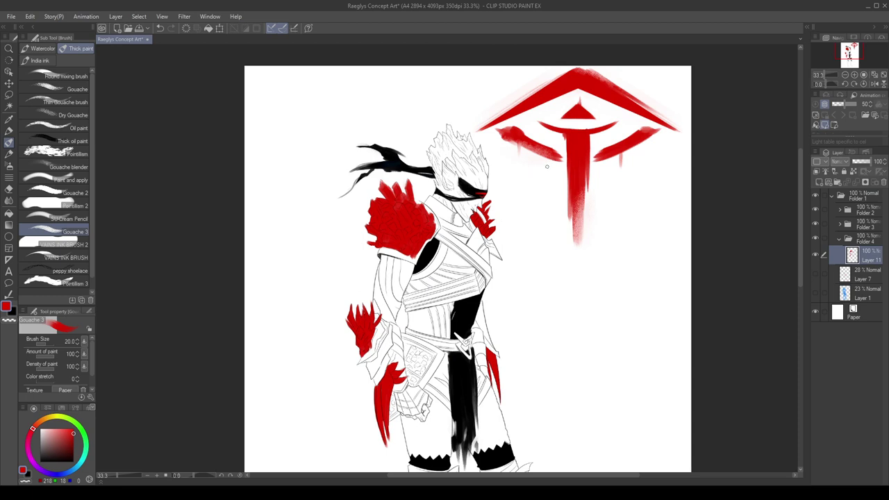
scroll(497, 159, "down", 1)
scroll(497, 199, "down", 2)
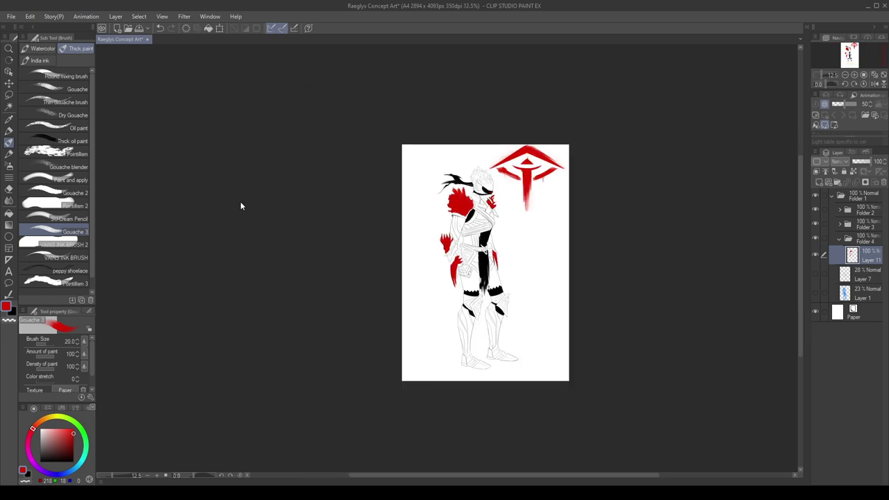
scroll(222, 306, "down", 2)
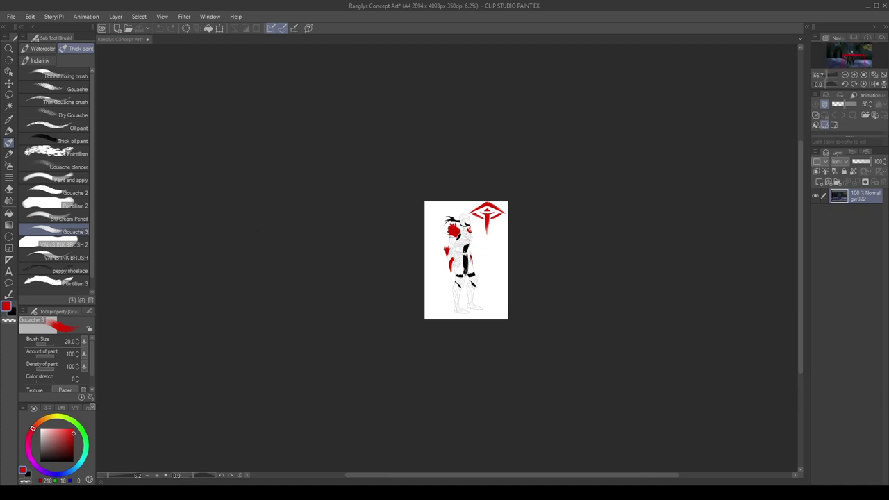
left_click(450, 399)
scroll(465, 262, "up", 3)
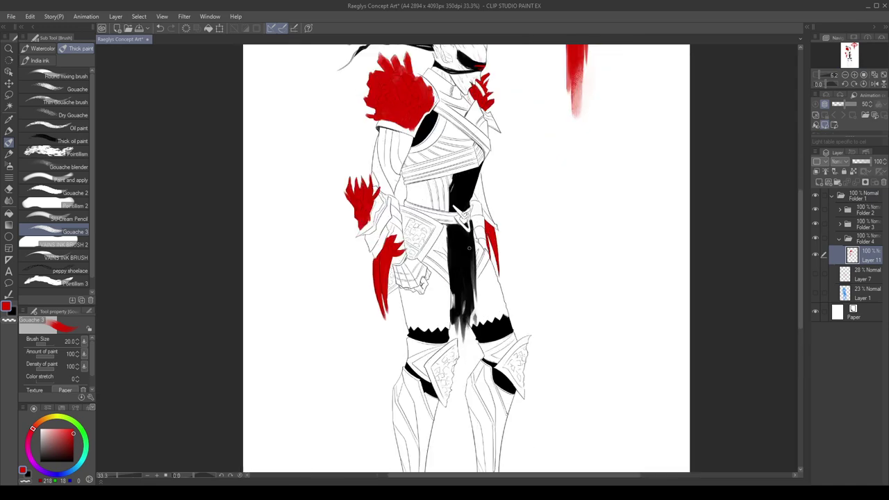
scroll(419, 184, "up", 2)
scroll(415, 172, "down", 2)
Paint the entire pointed plate on the near knee red with Gouache 3 at sizes 30 and 40.
scroll(447, 367, "up", 2)
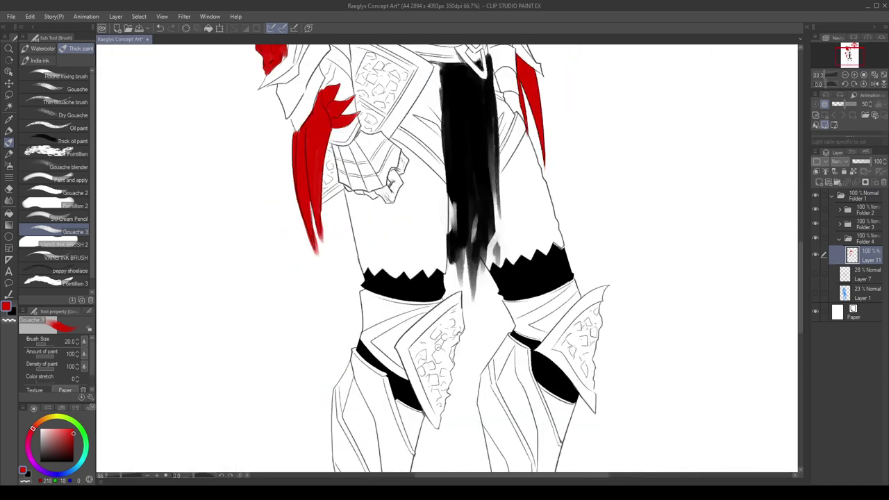
key("]")
mouse_move(452, 329)
left_mouse_down()
mouse_move(437, 356)
mouse_move(457, 337)
left_mouse_up()
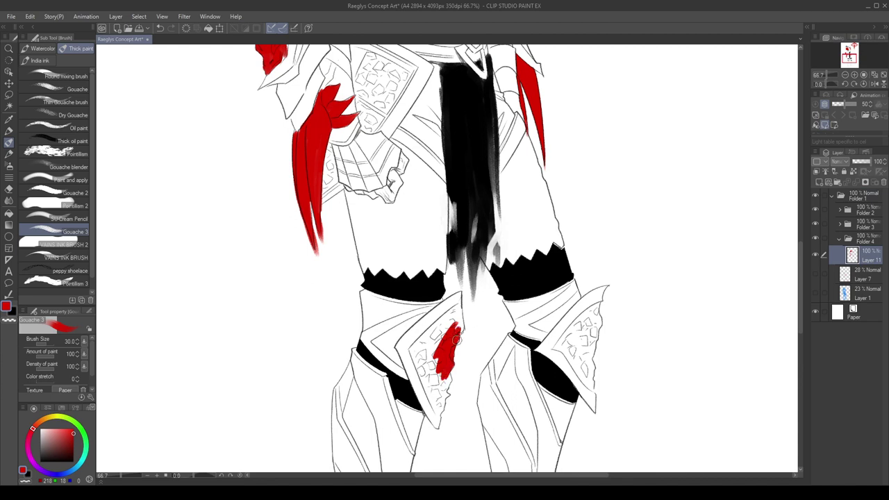
mouse_move(460, 327)
left_mouse_down()
mouse_move(459, 301)
mouse_move(459, 323)
mouse_move(460, 293)
mouse_move(424, 327)
left_mouse_up()
mouse_move(459, 295)
left_mouse_down()
mouse_move(445, 341)
mouse_move(455, 317)
mouse_move(414, 359)
left_mouse_up()
key("bracketright")
mouse_move(430, 320)
left_mouse_down()
mouse_move(400, 344)
mouse_move(417, 371)
mouse_move(420, 363)
mouse_move(412, 368)
mouse_move(429, 406)
left_mouse_up()
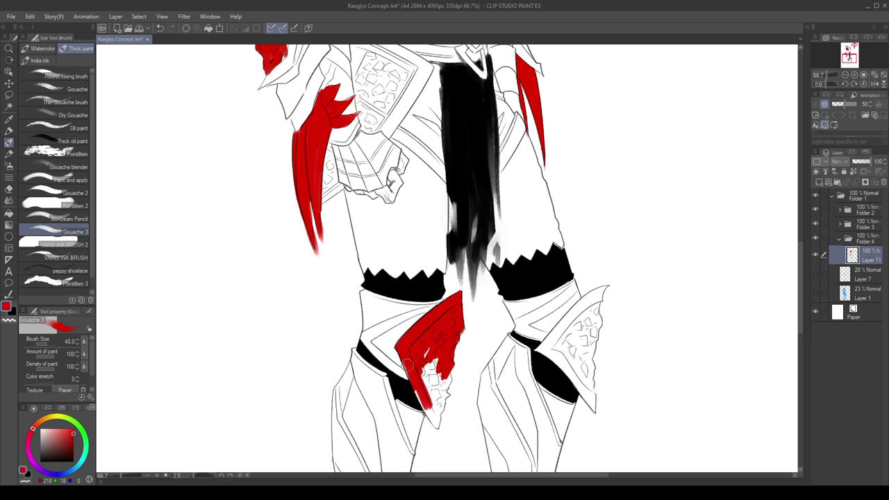
left_click_drag(408, 366, 442, 428)
mouse_move(444, 394)
left_mouse_down()
mouse_move(441, 405)
mouse_move(447, 375)
mouse_move(424, 348)
mouse_move(442, 387)
left_mouse_up()
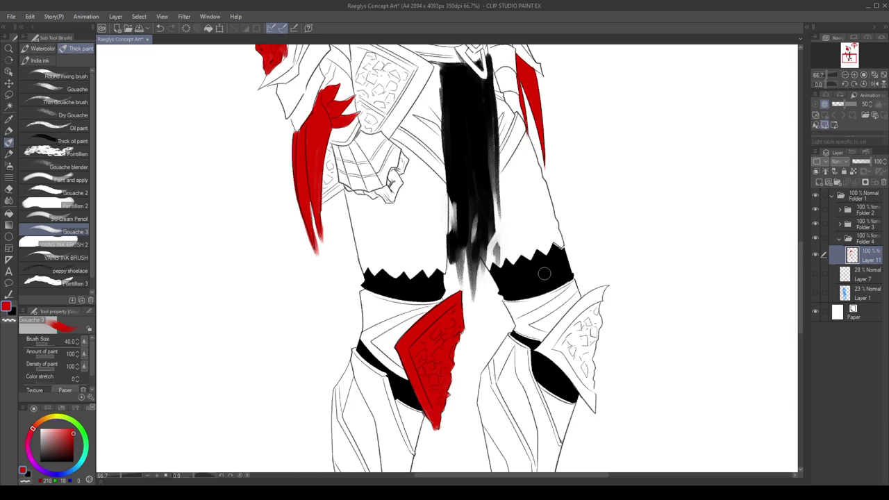
scroll(569, 245, "down", 3)
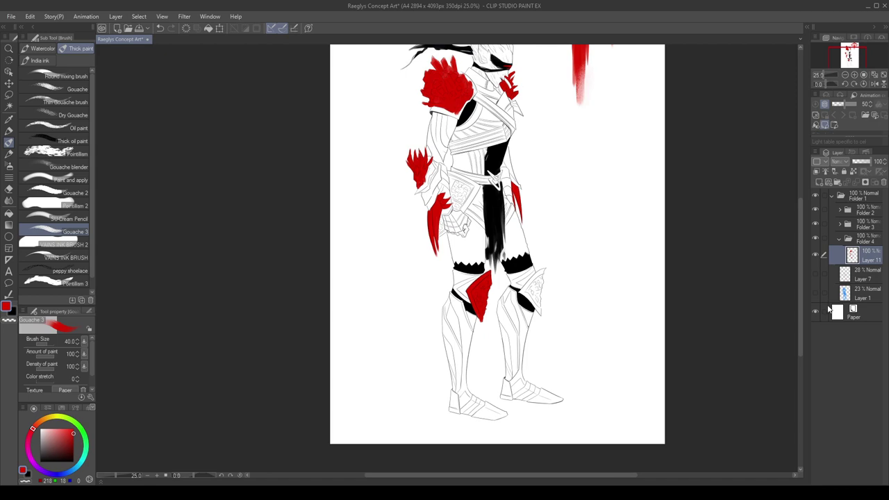
Brush red along the far knee plate's upper edge at size 40 and erase the red from the near knee plate's outer rim at size 45.
scroll(536, 272, "up", 4)
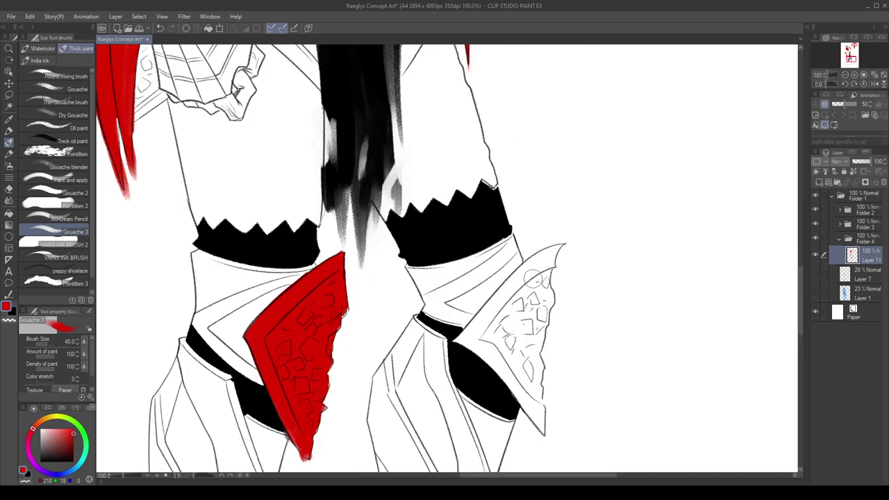
mouse_move(479, 332)
left_mouse_down()
mouse_move(542, 260)
mouse_move(484, 327)
mouse_move(537, 259)
mouse_move(498, 300)
mouse_move(504, 290)
mouse_move(568, 241)
mouse_move(539, 281)
left_mouse_up()
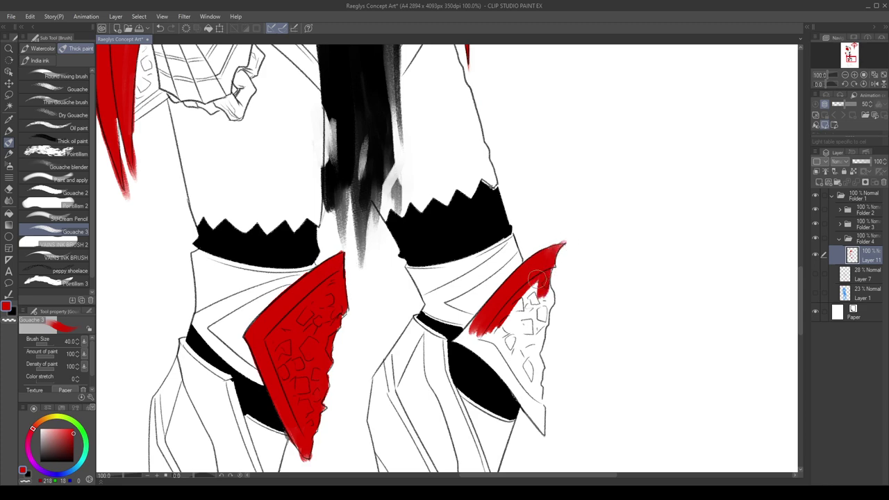
scroll(541, 272, "down", 1)
key("x")
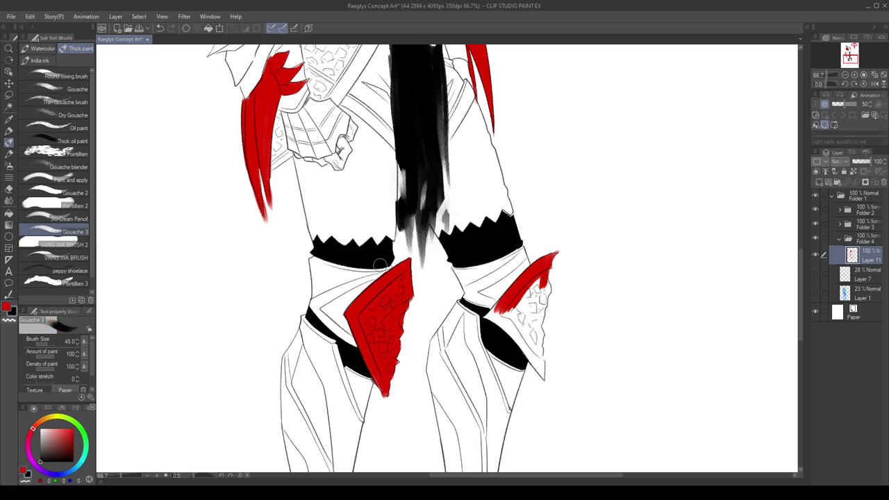
key("c")
mouse_move(351, 298)
left_mouse_down()
mouse_move(418, 256)
mouse_move(349, 307)
mouse_move(373, 291)
mouse_move(338, 329)
mouse_move(368, 299)
mouse_move(350, 305)
mouse_move(388, 391)
left_mouse_up()
key("c")
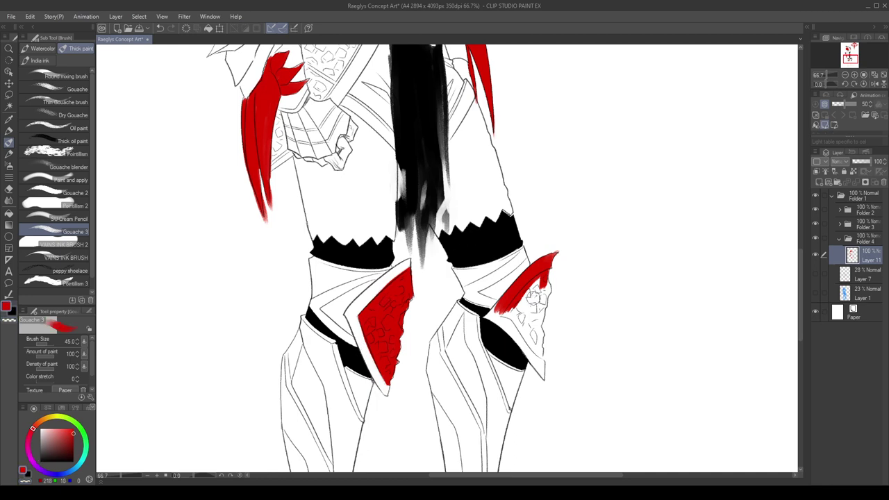
Erase the red from the far knee plate's outer rim using Gouache 3 with transparent color at size 45.
key("c")
mouse_move(503, 299)
left_mouse_down()
mouse_move(527, 269)
mouse_move(484, 312)
mouse_move(487, 321)
mouse_move(540, 269)
left_mouse_up()
scroll(557, 256, "up", 3)
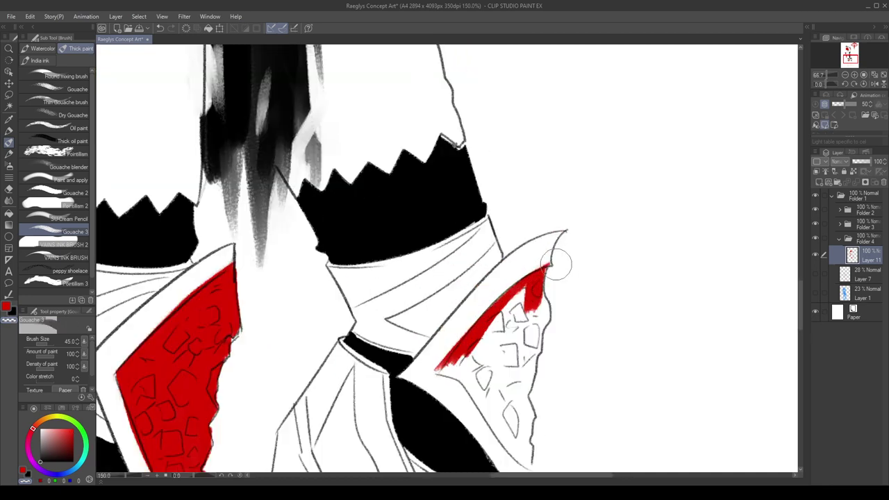
left_click_drag(484, 310, 428, 377)
key("c")
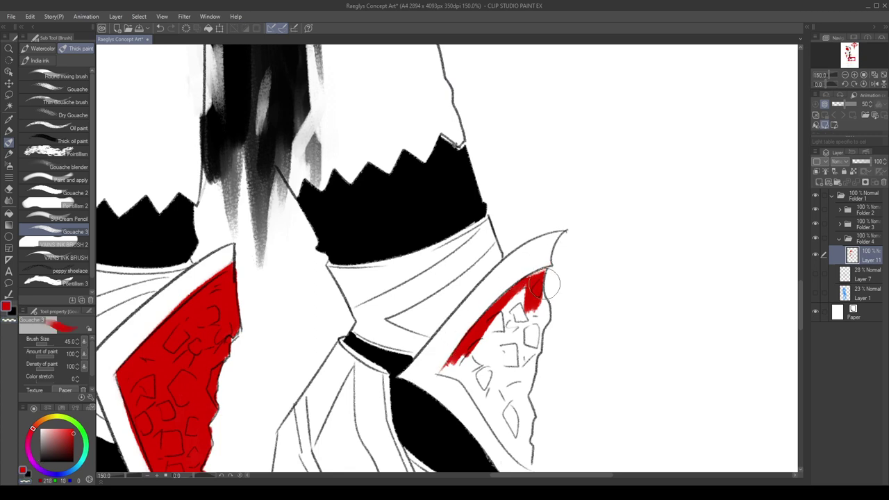
Fill the far knee plate's cracked inner panel with red at size 25, and save the document.
key("bracketleft")
key("bracketleft")
key("bracketleft")
key("bracketleft")
mouse_move(532, 277)
left_mouse_down()
mouse_move(544, 317)
mouse_move(552, 283)
mouse_move(525, 378)
mouse_move(528, 433)
mouse_move(518, 412)
mouse_move(530, 435)
mouse_move(510, 398)
mouse_move(521, 426)
mouse_move(503, 403)
mouse_move(519, 412)
mouse_move(525, 321)
mouse_move(510, 345)
mouse_move(472, 369)
mouse_move(492, 381)
left_mouse_up()
key("x")
key("x")
scroll(527, 372, "down", 1)
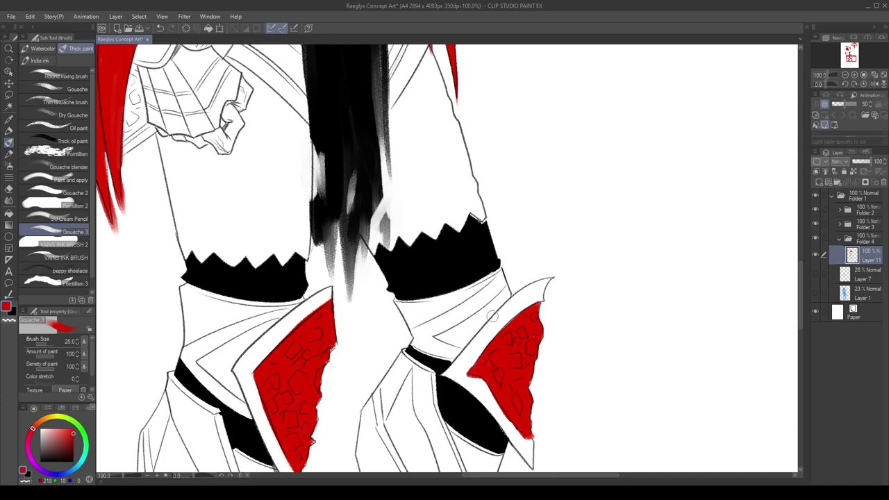
scroll(492, 316, "down", 4)
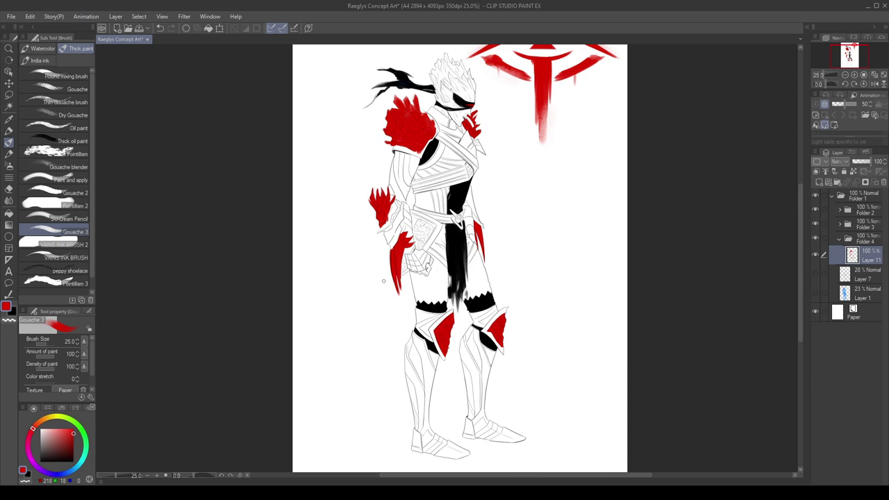
key("ctrl+s")
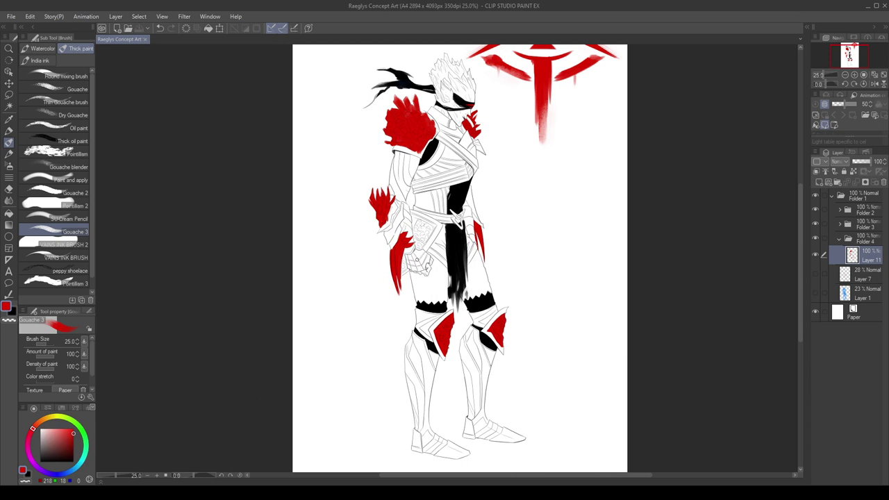
Go through the open reference images and sample a near-black armor tone from the Revenant reference.
key("ctrl+Tab")
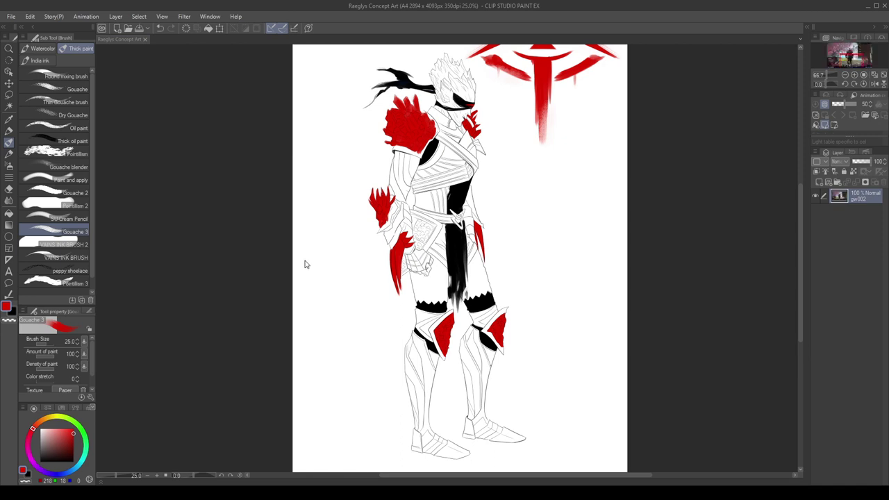
key("ctrl+Tab")
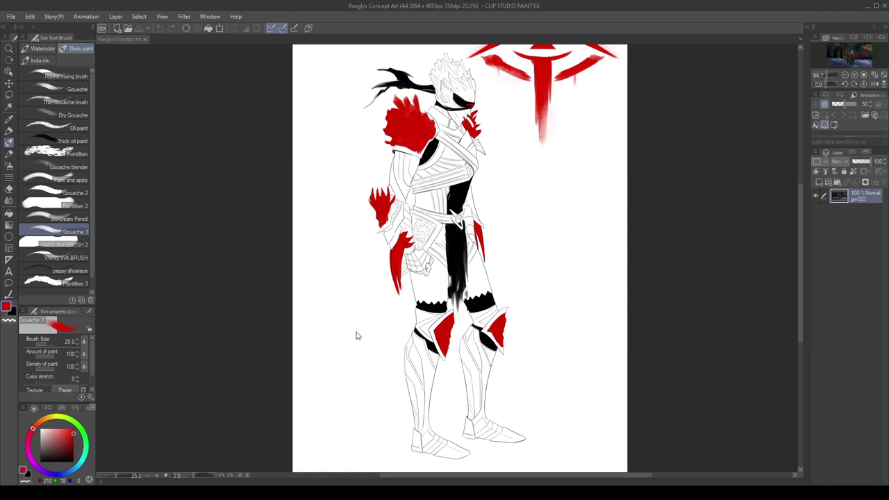
key("ctrl+Tab")
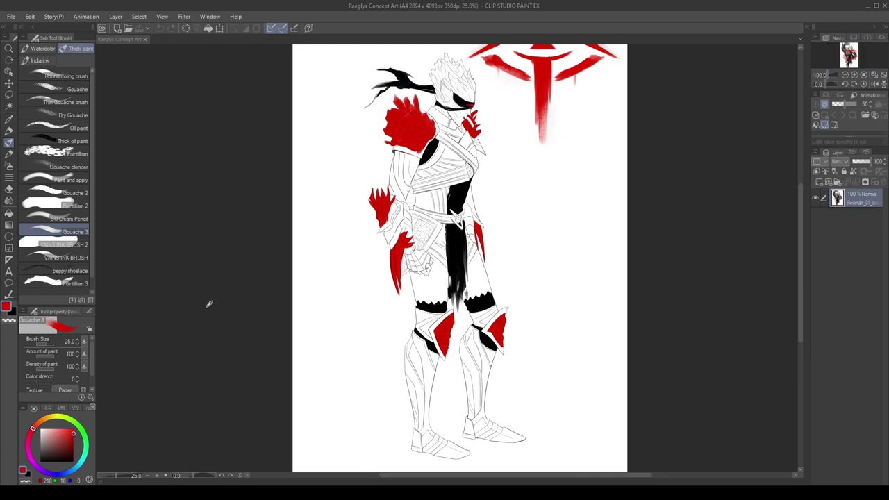
left_click(157, 342, "alt")
left_click(160, 339, "alt")
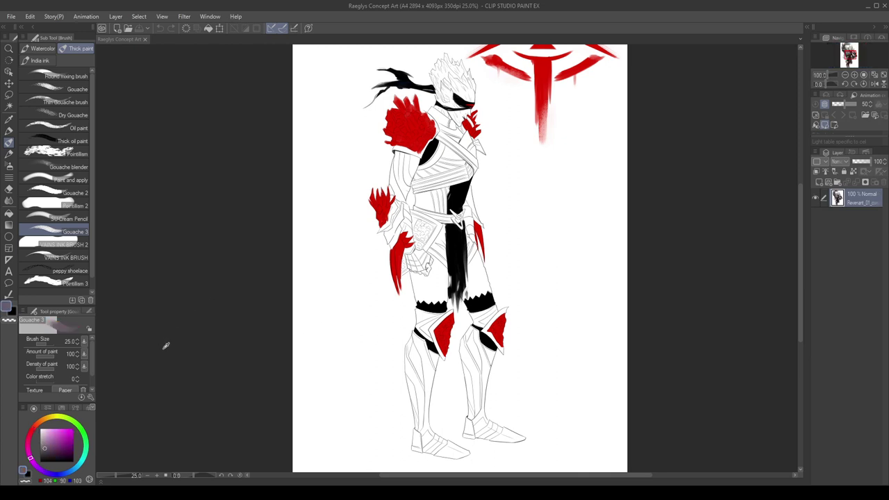
left_click(162, 346, "alt")
left_click(154, 344, "alt")
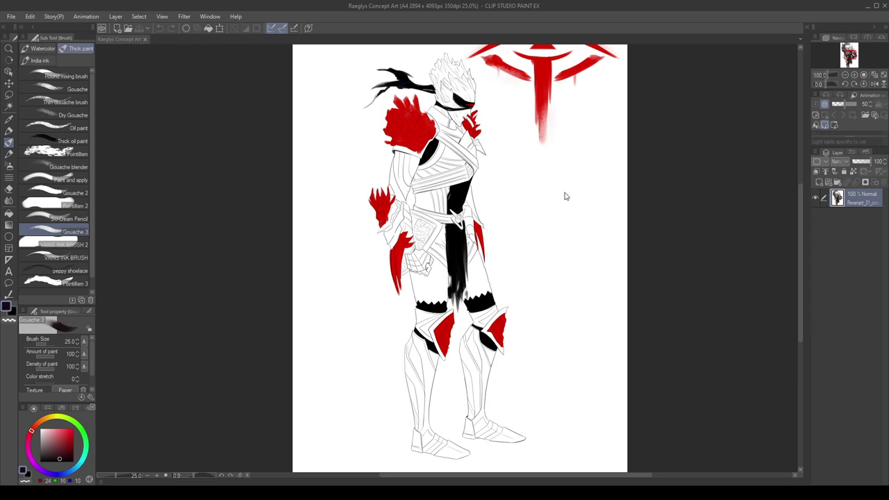
Add a new layer to Folder 4 of the concept art and place it beneath the red layer.
left_click(779, 224)
left_click(827, 185)
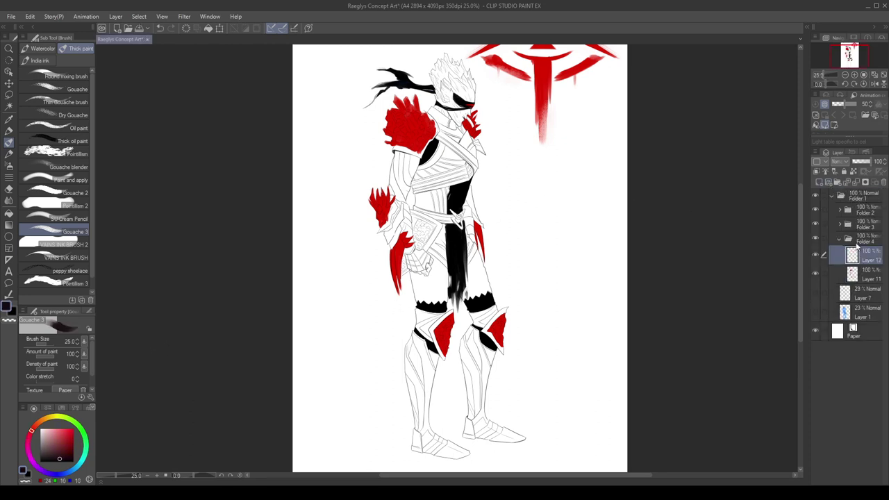
left_click_drag(859, 279, 858, 282)
Paint the large cracked panel of the hip plate on the new layer at size 60, using red sampled from the near knee.
key("bracketright")
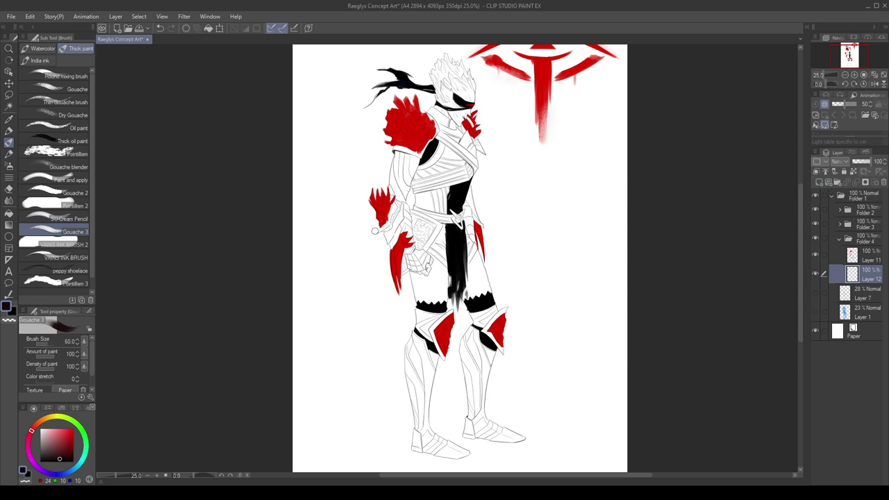
key("x")
scroll(409, 287, "up", 2)
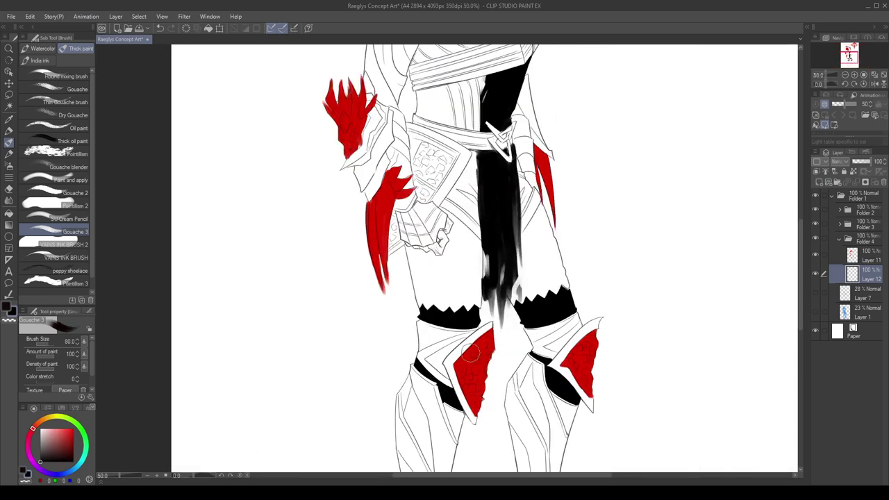
left_click(474, 359, "alt")
left_click(857, 255)
scroll(409, 207, "up", 2)
scroll(687, 290, "down", 1)
left_click(856, 273)
scroll(539, 159, "up", 1)
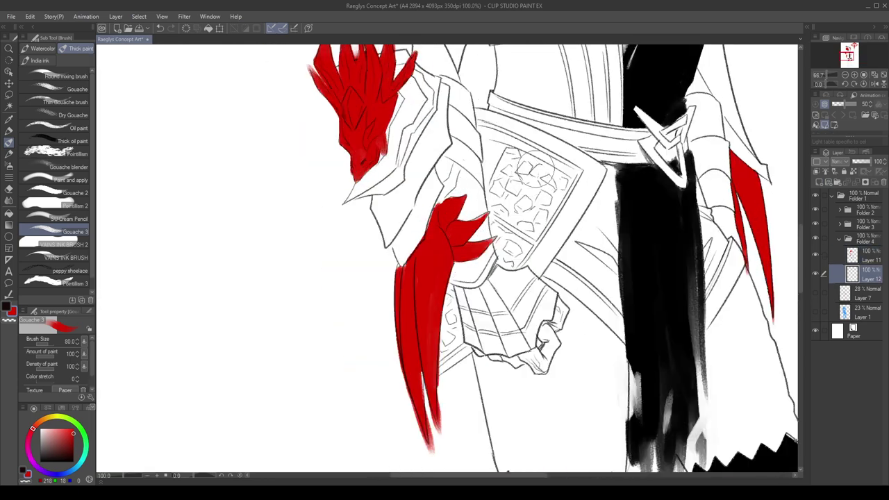
key("bracketleft")
key("bracketleft")
left_click_drag(533, 171, 526, 212)
mouse_move(512, 159)
left_mouse_down()
mouse_move(501, 181)
mouse_move(532, 166)
mouse_move(550, 182)
mouse_move(513, 157)
mouse_move(558, 184)
mouse_move(534, 230)
mouse_move(566, 184)
mouse_move(545, 164)
mouse_move(514, 208)
mouse_move(489, 194)
mouse_move(499, 182)
mouse_move(490, 205)
mouse_move(514, 212)
mouse_move(534, 236)
mouse_move(502, 191)
left_mouse_up()
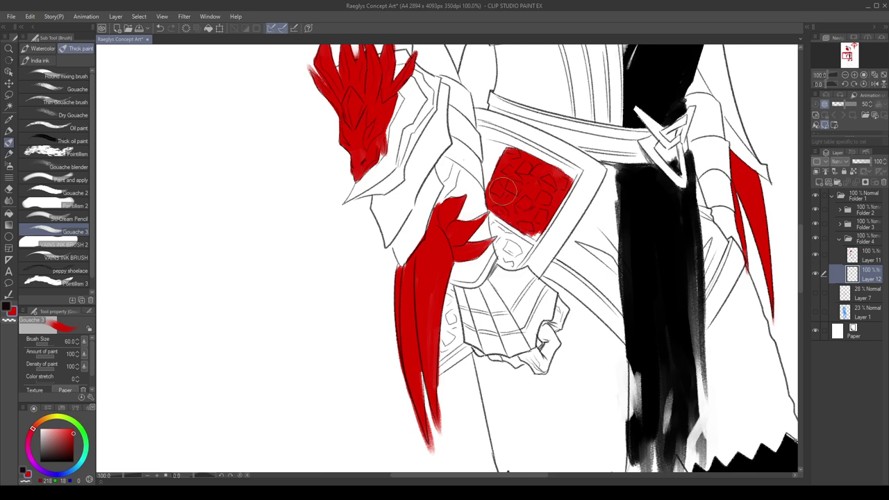
Fill the small lower section of the hip plate with red at brush size 35.
key("bracketleft")
key("bracketleft")
key("bracketleft")
key("bracketleft")
mouse_move(538, 233)
left_mouse_down()
mouse_move(543, 215)
mouse_move(502, 230)
mouse_move(490, 219)
mouse_move(511, 266)
mouse_move(519, 254)
left_mouse_up()
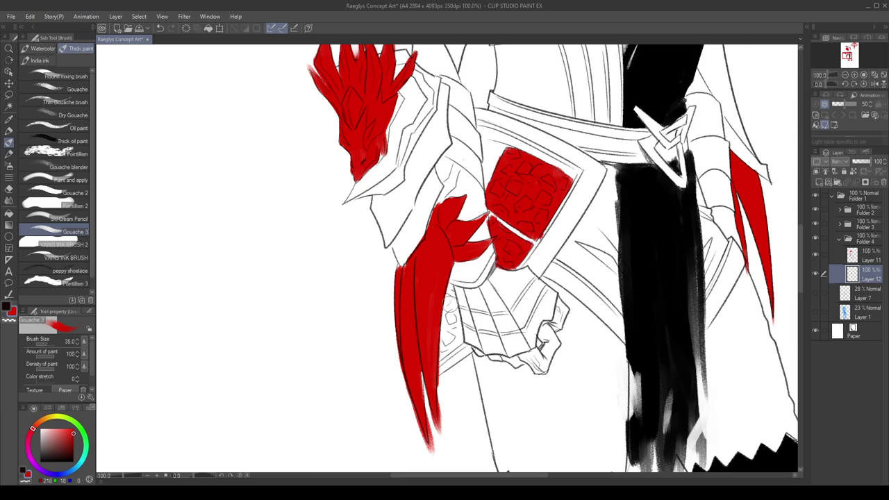
Paint the small cracked panel behind the near arm blade red at brush size 25.
key("[")
key("[")
mouse_move(451, 292)
left_mouse_down()
mouse_move(446, 339)
mouse_move(448, 287)
mouse_move(457, 340)
mouse_move(444, 336)
left_mouse_up()
scroll(451, 272, "down", 4)
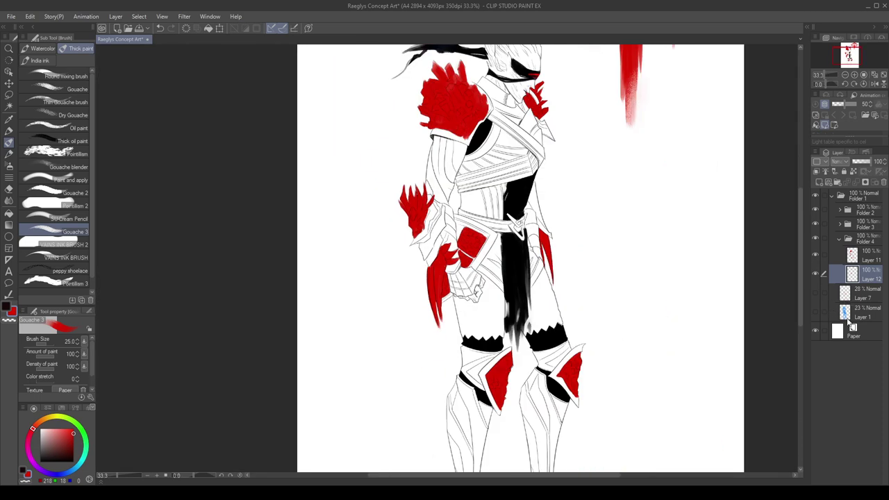
Add another layer beneath the hip plate's red layer and set the drawing color to dark blue-gray, RGB 46, 50, 55.
left_click(820, 183)
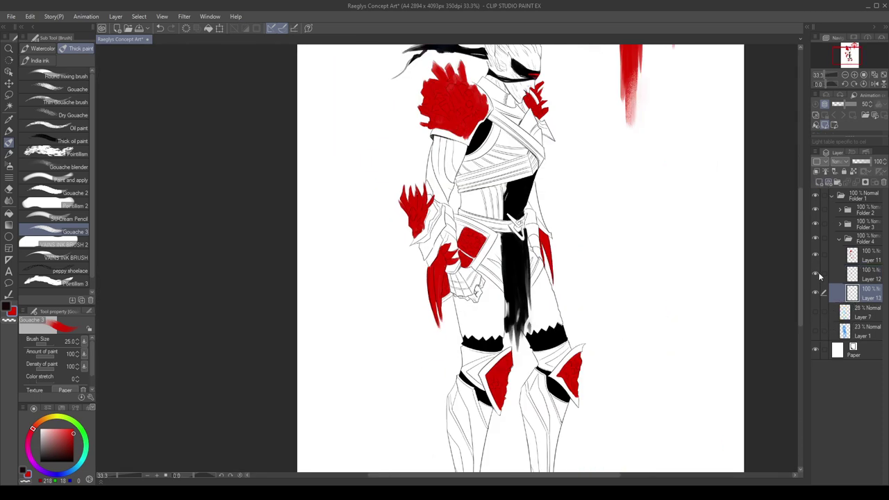
left_click(10, 309)
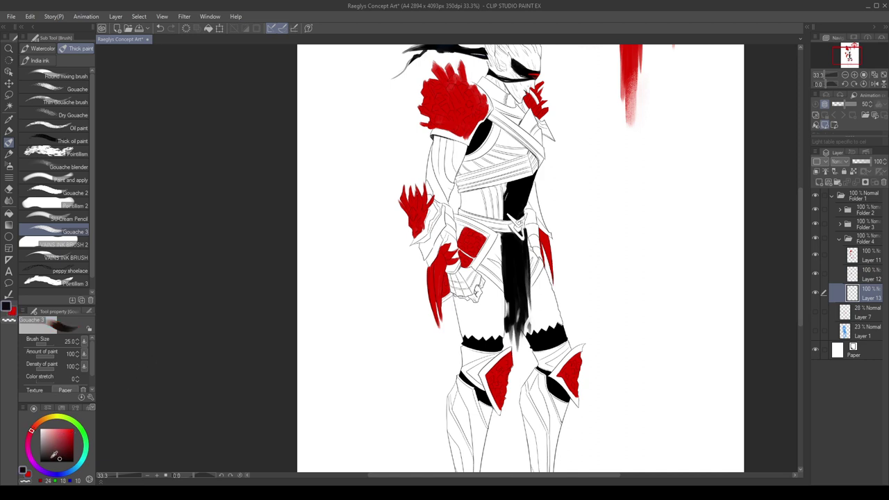
left_click_drag(54, 454, 48, 450)
left_click(72, 472)
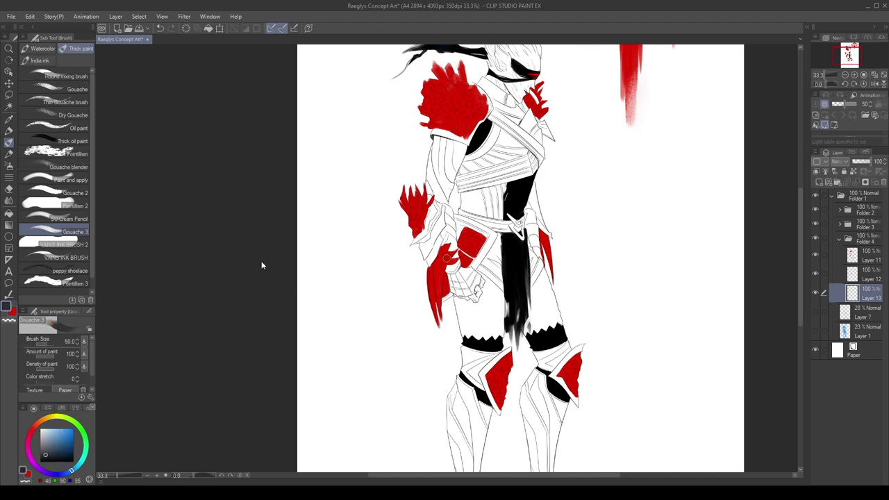
double_click(226, 330)
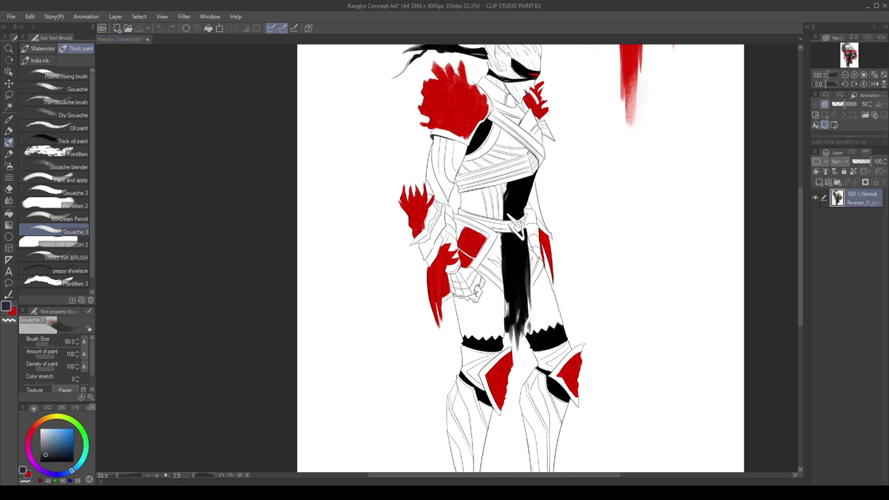
Block in the near thigh, hip and hand with dark blue-gray using Gouache 3 at sizes 80 and 100.
mouse_move(495, 212)
left_mouse_down()
mouse_move(500, 321)
mouse_move(494, 353)
left_mouse_up()
key("bracketright")
mouse_move(490, 233)
left_mouse_down()
mouse_move(486, 366)
mouse_move(477, 333)
left_mouse_up()
left_click_drag(462, 229, 481, 378)
scroll(453, 270, "up", 2)
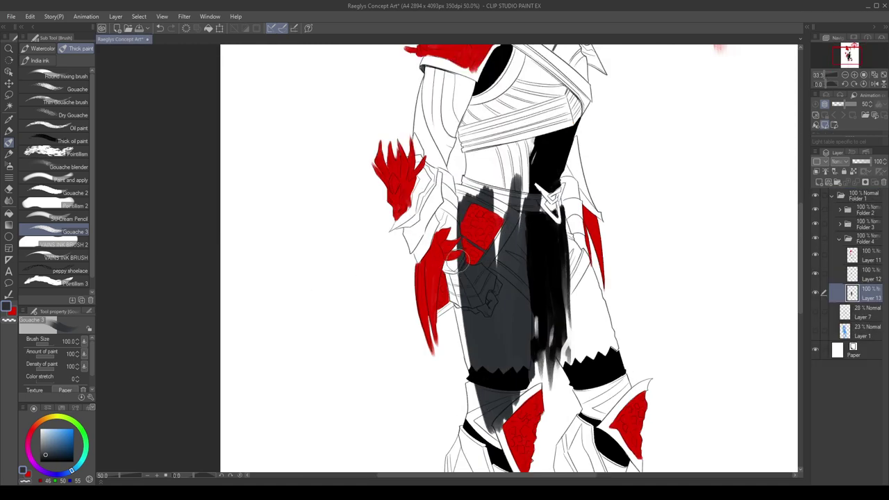
left_click_drag(453, 258, 468, 312)
mouse_move(453, 274)
left_mouse_down()
mouse_move(466, 313)
mouse_move(455, 292)
left_mouse_up()
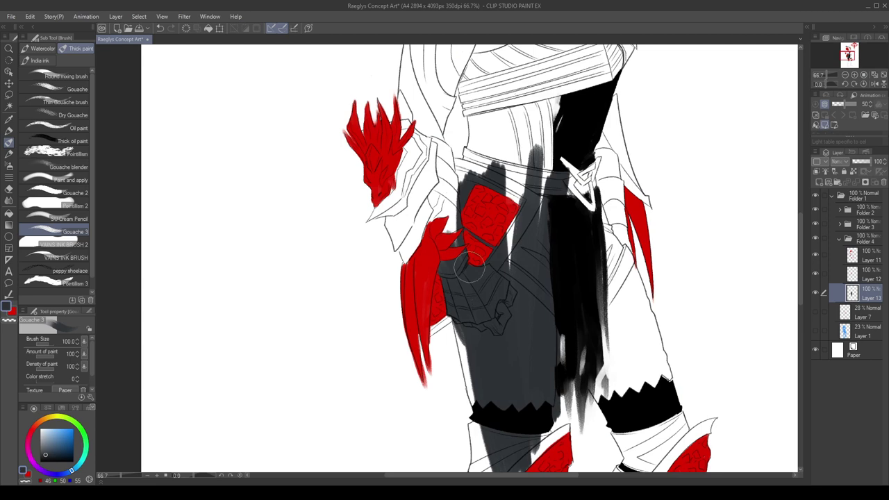
Extend the dark blue-gray up over the waist, chest, neck and lower face at brush size 100.
scroll(490, 256, "down", 2)
mouse_move(507, 264)
left_mouse_down()
mouse_move(495, 177)
mouse_move(490, 262)
left_mouse_up()
scroll(493, 146, "up", 3)
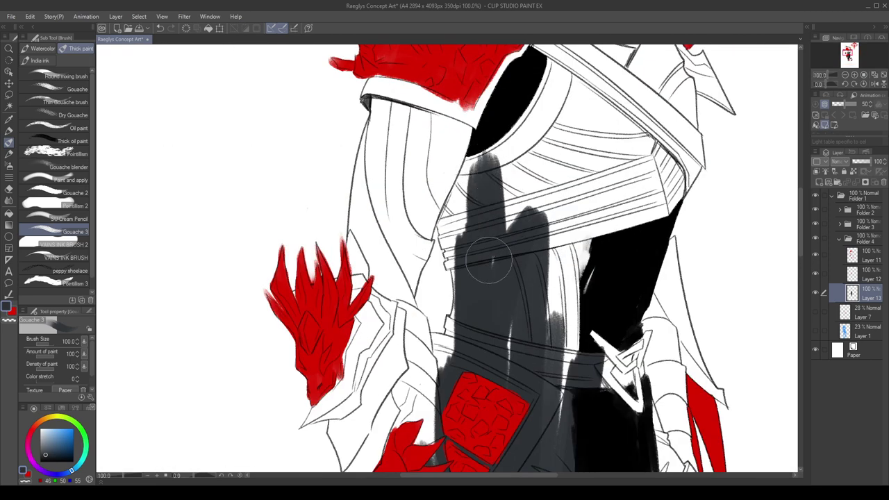
scroll(496, 332, "down", 2)
left_click_drag(496, 200, 500, 257)
left_click_drag(481, 223, 485, 242)
mouse_move(521, 167)
left_mouse_down()
mouse_move(520, 254)
mouse_move(533, 112)
mouse_move(508, 167)
left_mouse_up()
mouse_move(488, 244)
left_mouse_down()
mouse_move(493, 316)
mouse_move(525, 178)
mouse_move(525, 365)
mouse_move(509, 370)
mouse_move(546, 292)
mouse_move(542, 371)
mouse_move(555, 391)
mouse_move(570, 366)
mouse_move(563, 321)
mouse_move(540, 310)
mouse_move(541, 195)
mouse_move(567, 285)
mouse_move(529, 163)
mouse_move(550, 123)
mouse_move(544, 141)
mouse_move(555, 173)
mouse_move(565, 128)
left_mouse_up()
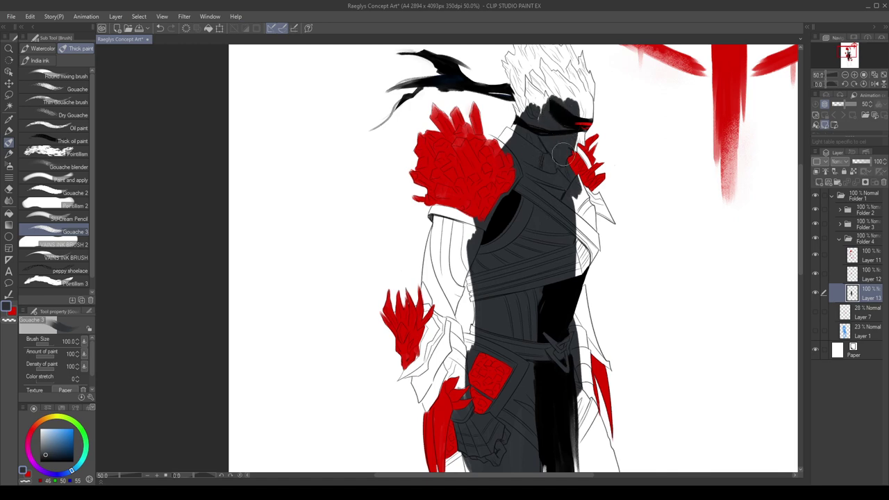
Block in the far thigh down to its jagged black band with dark blue-gray at brush size 100.
scroll(524, 142, "down", 4)
scroll(566, 153, "up", 3)
left_click_drag(484, 273, 492, 340)
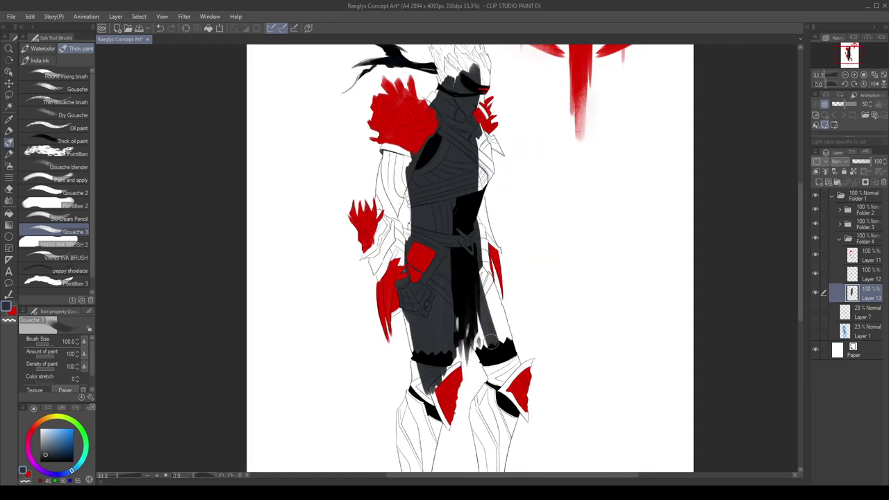
scroll(476, 318, "up", 1)
left_click_drag(477, 303, 486, 356)
mouse_move(468, 323)
left_mouse_down()
mouse_move(500, 389)
mouse_move(466, 334)
left_mouse_up()
scroll(483, 355, "up", 1)
key("ctrl+minus")
left_click_drag(480, 365, 497, 250)
left_click_drag(480, 347, 524, 374)
left_click_drag(484, 224, 520, 347)
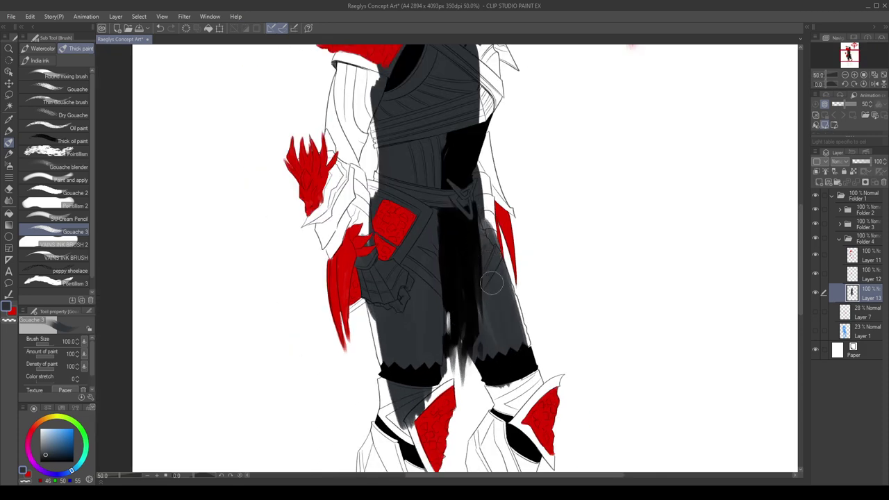
left_click_drag(484, 311, 488, 334)
Fill the far thigh's outer edge up to the line art with dark blue-gray at brush size 60.
left_click(246, 198)
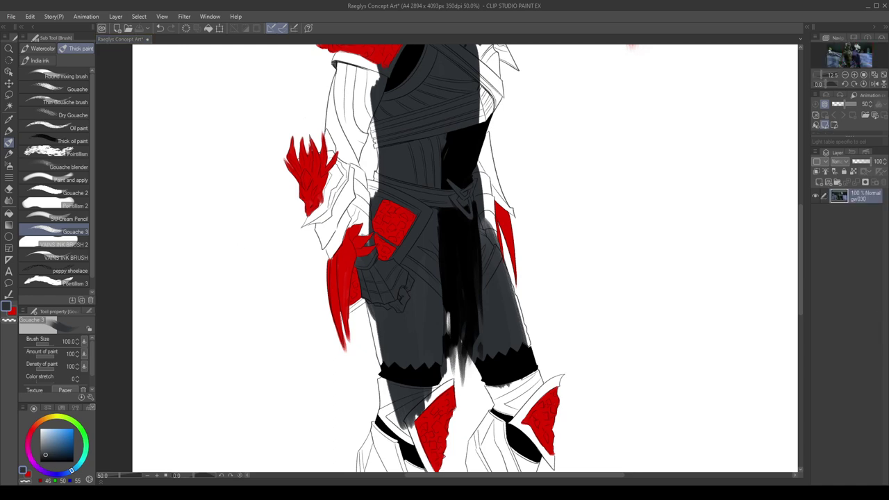
key("ctrl+plus")
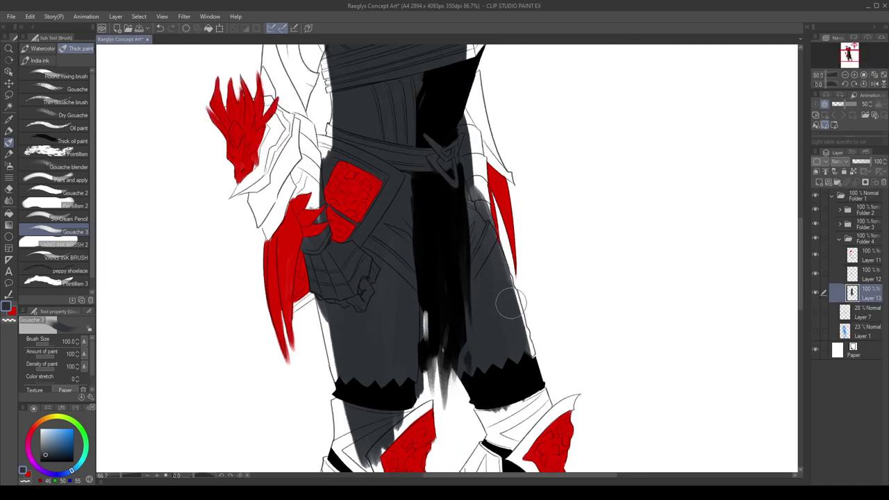
key("bracketleft")
key("bracketleft")
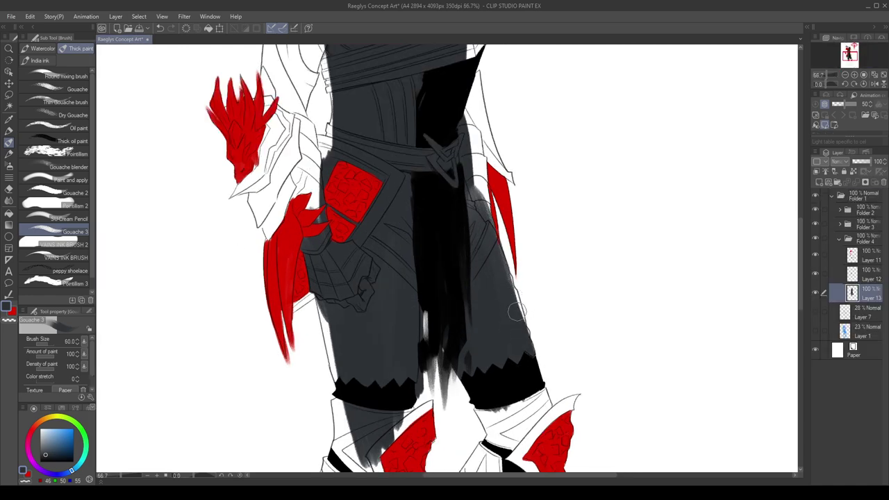
left_click_drag(524, 338, 499, 266)
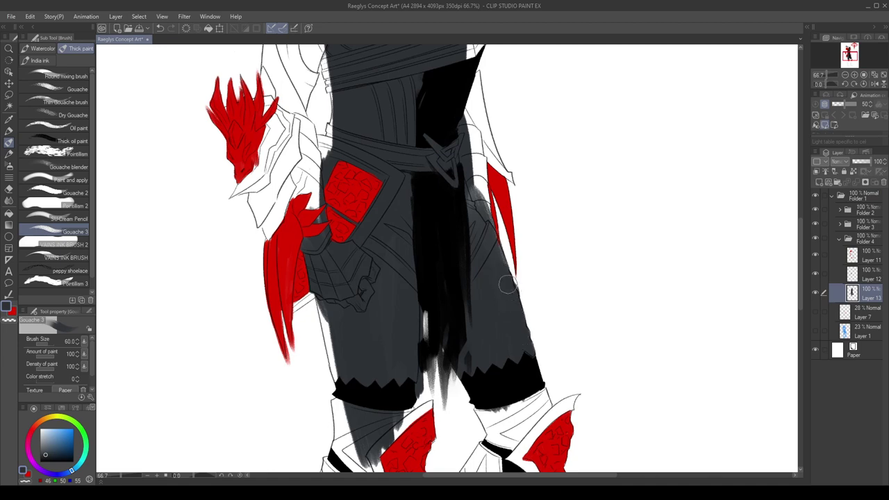
Fill the far hip beside the belt, up to the line art, with dark blue-gray at brush size 60.
mouse_move(470, 166)
left_mouse_down()
mouse_move(486, 242)
mouse_move(475, 245)
mouse_move(483, 128)
left_mouse_up()
scroll(483, 235, "down", 1)
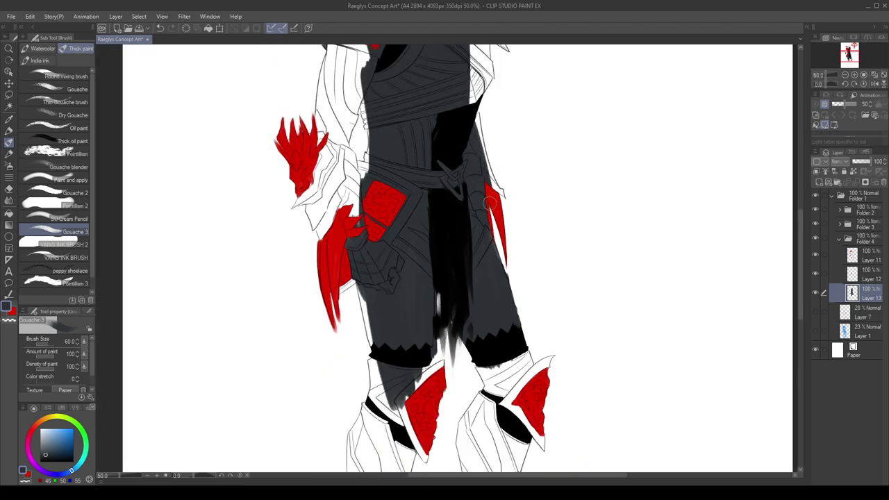
scroll(488, 186, "down", 2)
scroll(487, 139, "up", 2)
left_click_drag(483, 173, 477, 201)
key("ctrl+plus")
scroll(471, 155, "down", 3)
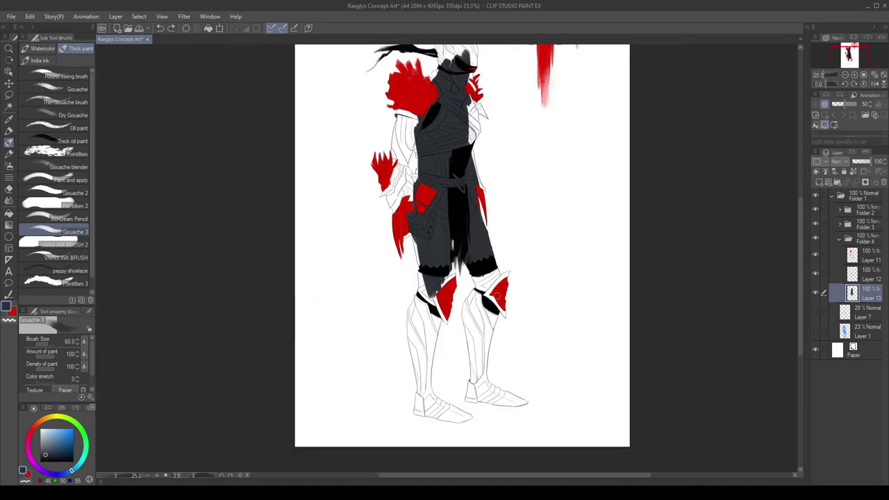
Select the background around the legs referring to all layers, invert the selection, and paint both lower legs and boots dark blue-gray, then deselect.
scroll(487, 276, "up", 2)
scroll(479, 240, "down", 3)
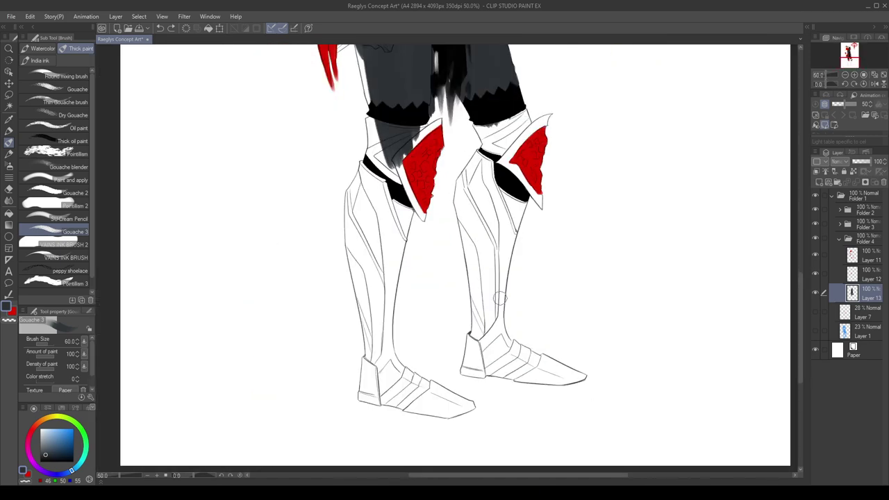
key("w")
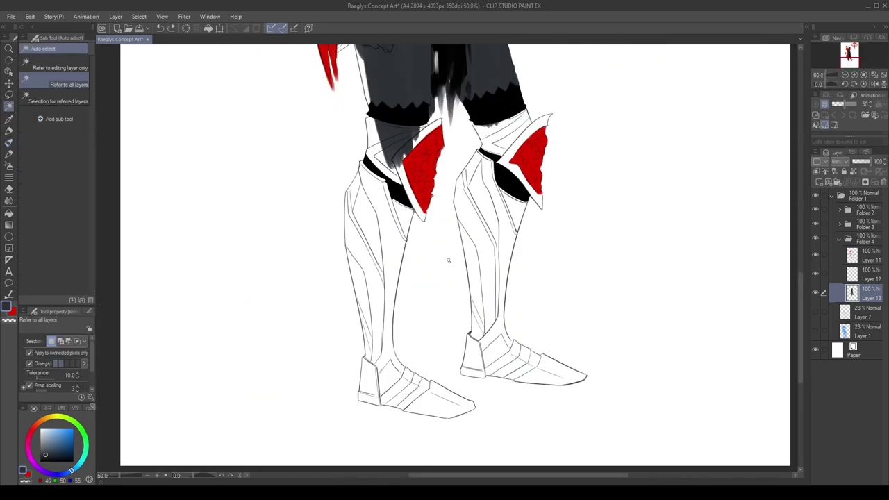
left_click(403, 335)
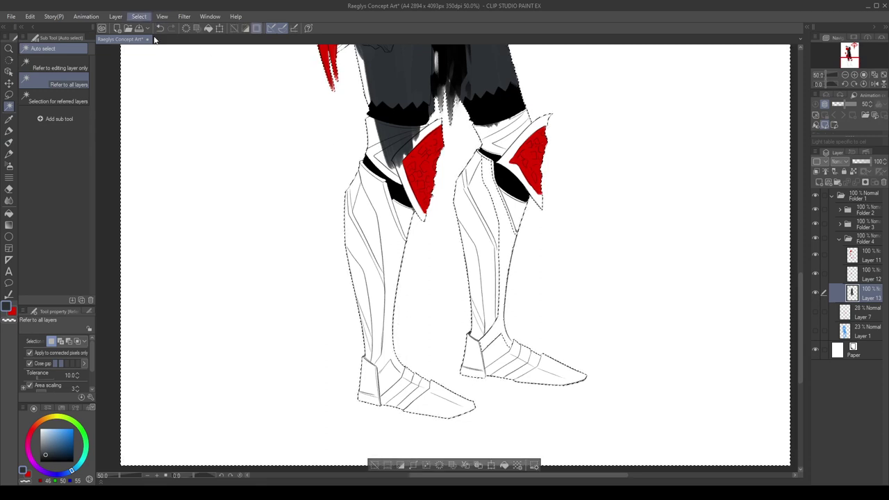
left_click(9, 129)
left_click(9, 142)
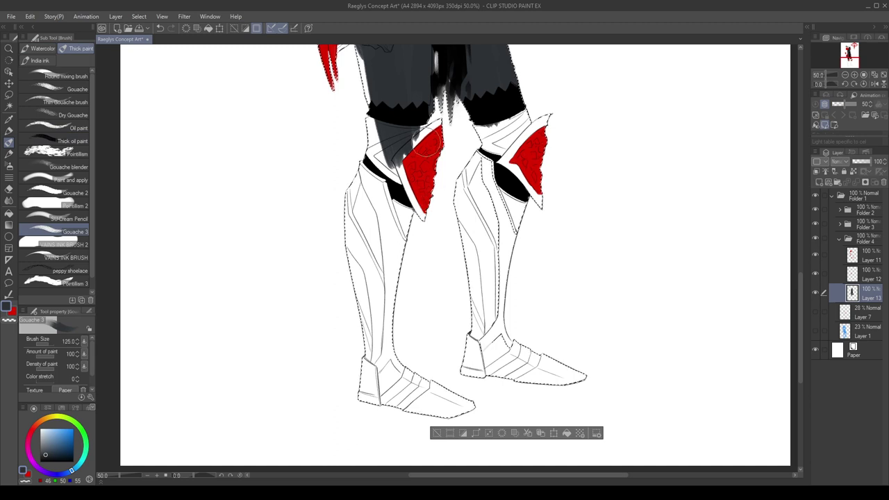
mouse_move(397, 254)
left_mouse_down()
mouse_move(422, 141)
mouse_move(375, 209)
mouse_move(361, 416)
mouse_move(394, 291)
mouse_move(488, 411)
mouse_move(432, 364)
mouse_move(581, 365)
mouse_move(470, 379)
mouse_move(467, 273)
mouse_move(489, 111)
mouse_move(532, 195)
mouse_move(509, 234)
left_mouse_up()
key("ctrl+d")
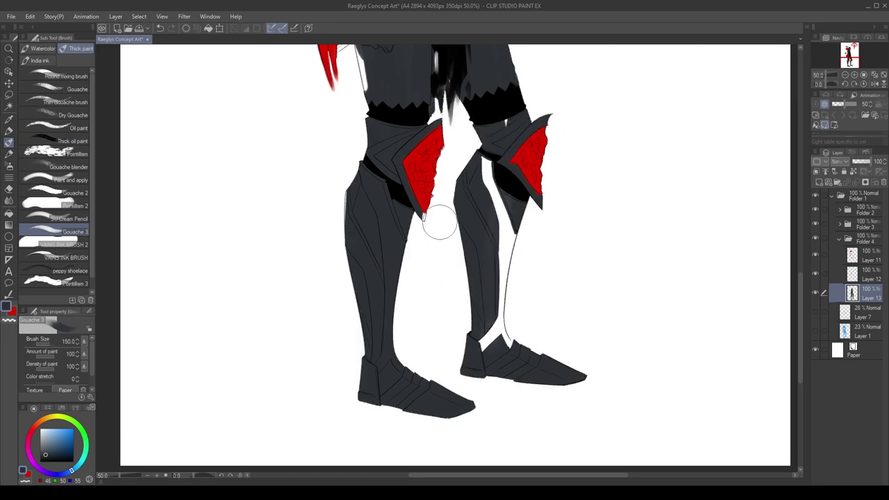
Erase the stray paint along the near thigh's inner edge with Gouache 3 in transparent color at size 20, then resample the dark blue-gray.
scroll(439, 226, "down", 2)
scroll(442, 128, "up", 4)
key("x")
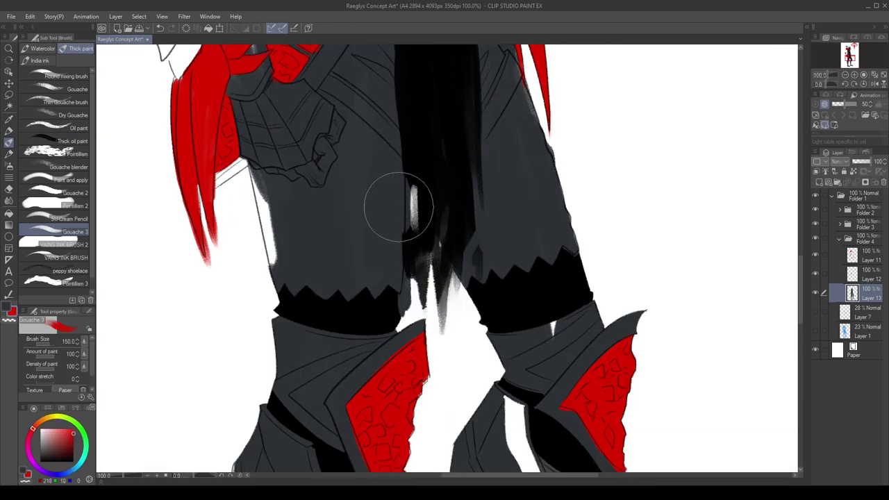
key("c")
key("[")
key("[")
key("[")
key("[")
key("[")
key("[")
key("[")
key("[")
mouse_move(414, 177)
left_mouse_down()
mouse_move(415, 279)
mouse_move(410, 273)
left_mouse_up()
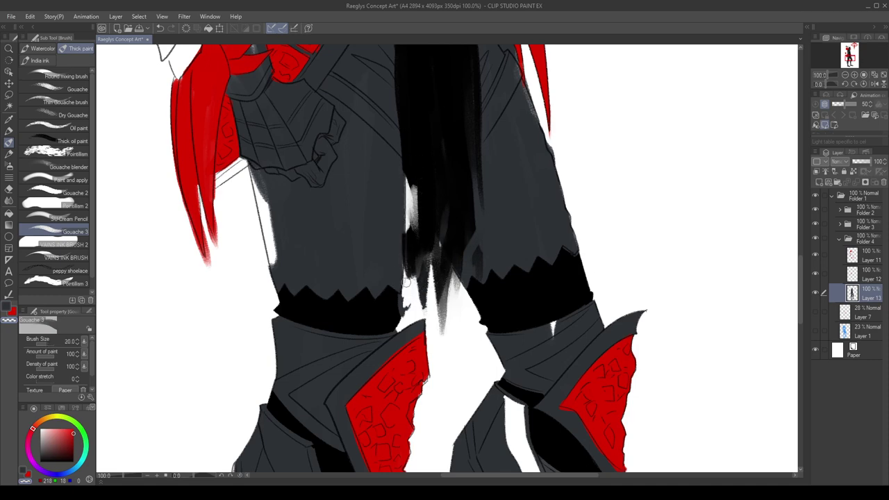
left_click(400, 252, "alt")
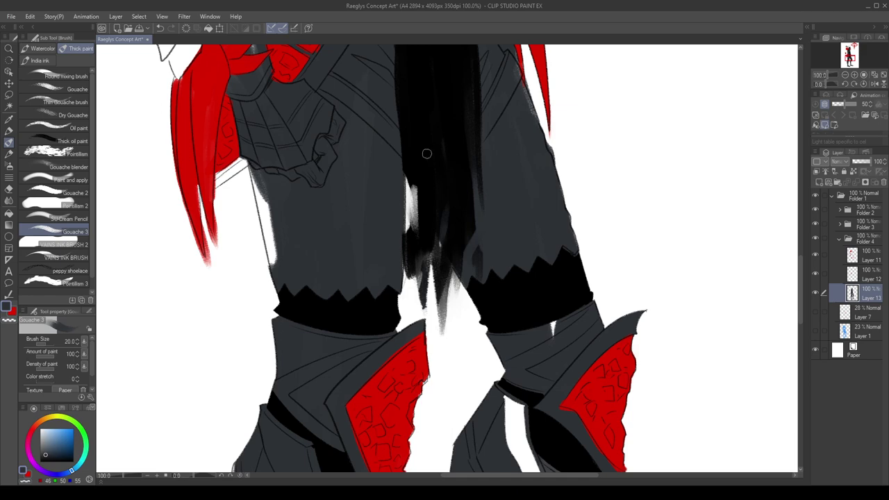
Fill the unpainted gaps in the far shin and ankle with dark blue-gray using the Fill tool referring to other layers.
scroll(416, 145, "down", 1)
scroll(481, 178, "down", 2)
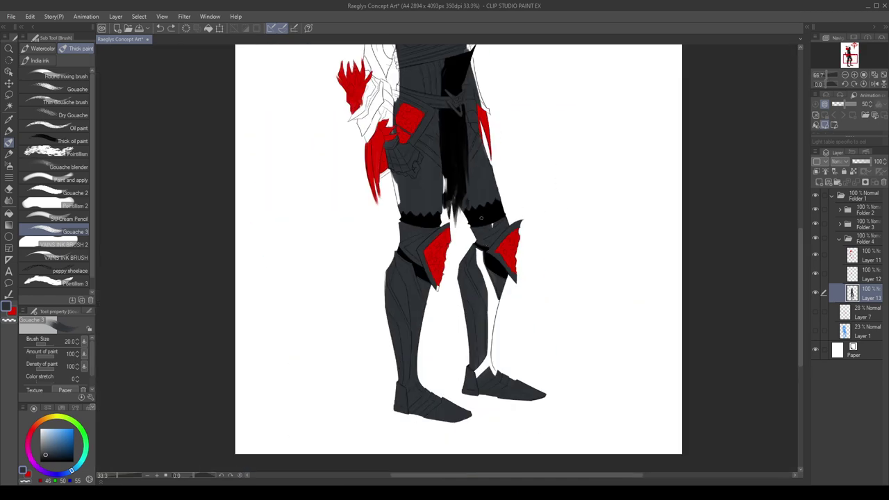
scroll(507, 311, "up", 2)
scroll(486, 420, "up", 1)
left_click_drag(490, 426, 461, 384)
key("g")
left_click(471, 297)
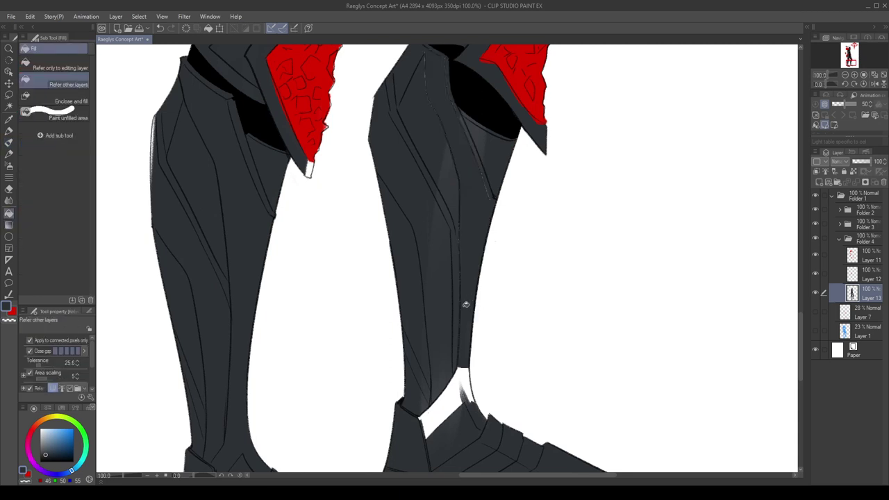
left_click(455, 373)
left_click(450, 398)
Even out the remaining gaps and streaks on the far shin and ankle with Gouache 3 at sizes 20 and 45.
left_click(9, 143)
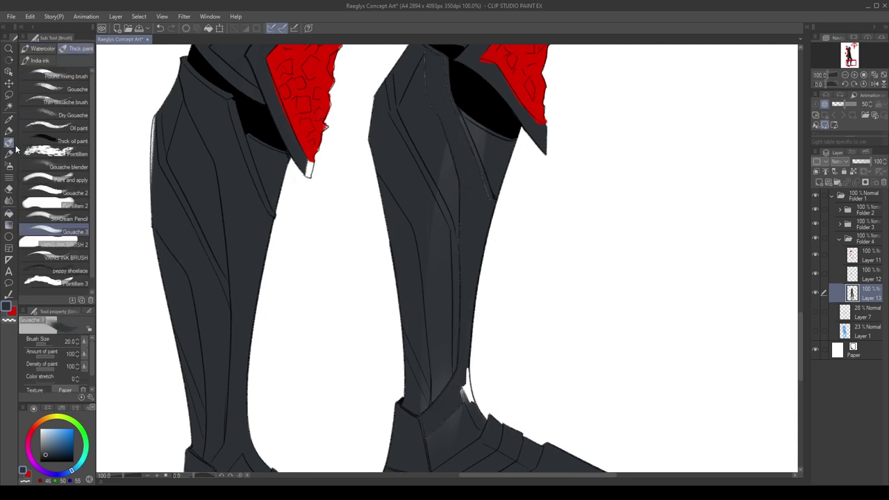
left_click(9, 154)
left_click(10, 166)
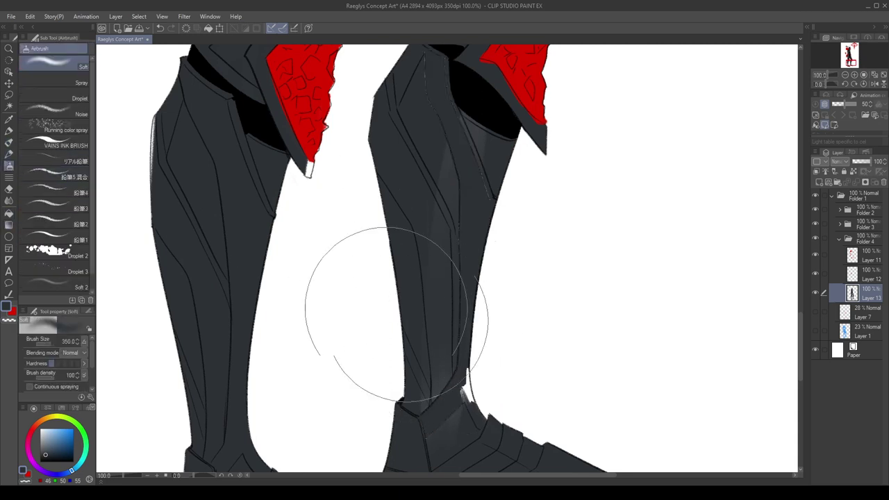
left_click(9, 143)
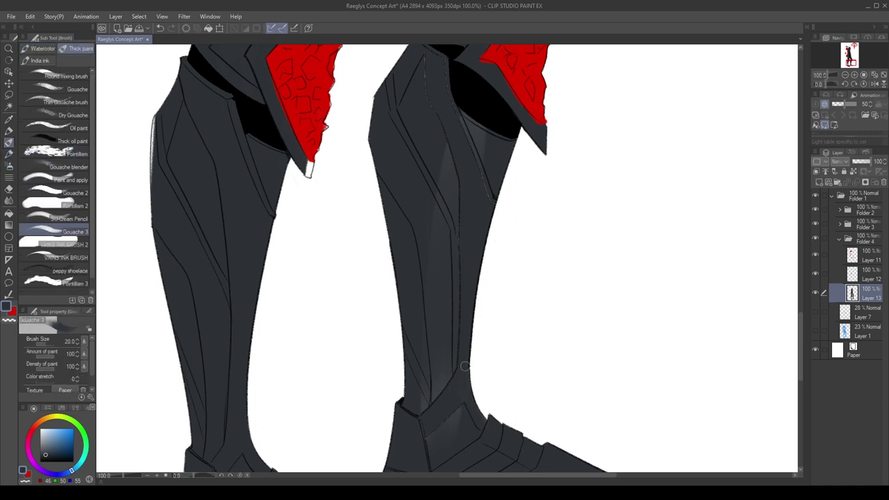
left_click_drag(455, 410, 432, 447)
left_click_drag(437, 379, 433, 418)
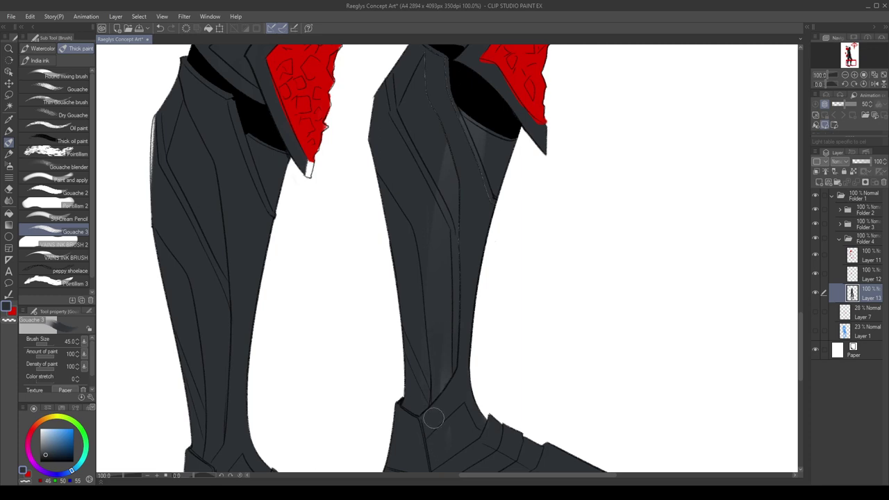
left_click_drag(452, 364, 447, 442)
mouse_move(447, 142)
left_mouse_down()
mouse_move(452, 242)
mouse_move(470, 191)
mouse_move(483, 212)
left_mouse_up()
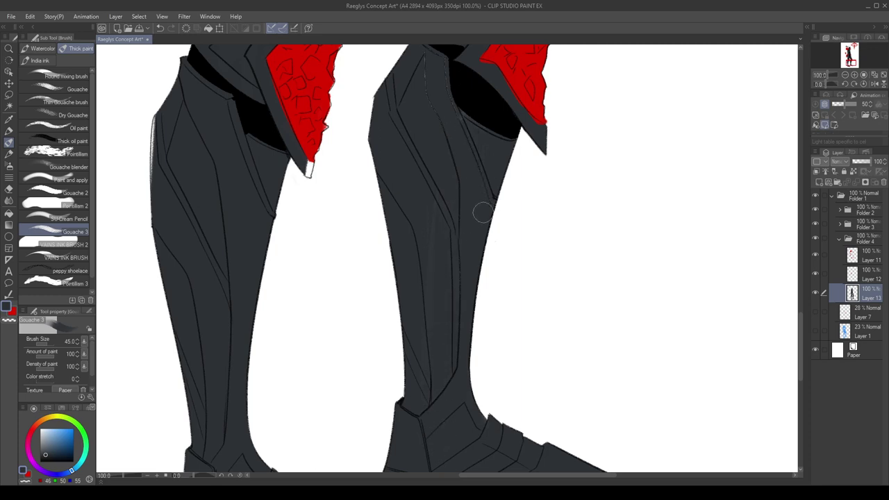
scroll(439, 290, "down", 2)
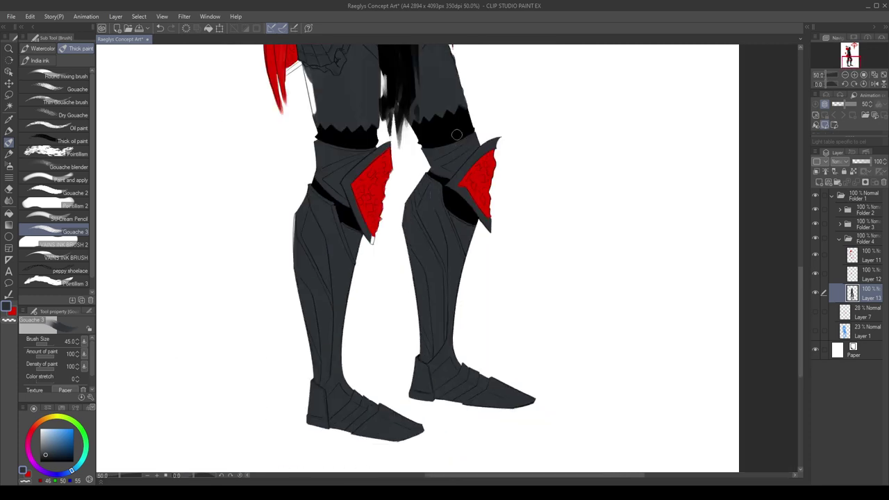
Review the blocked-in colors from the knees up over the torso to the head.
scroll(456, 134, "up", 2)
scroll(428, 259, "down", 2)
scroll(432, 173, "up", 1)
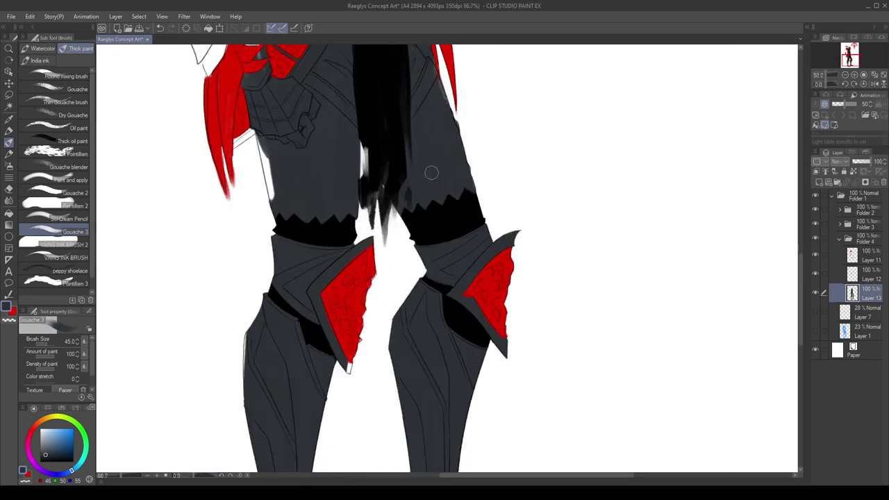
scroll(431, 172, "up", 1)
scroll(437, 294, "down", 3)
scroll(448, 240, "up", 3)
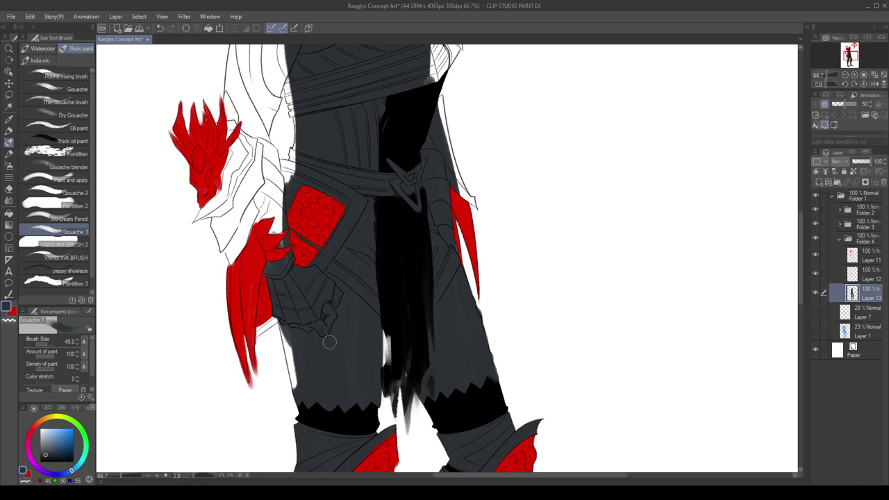
left_click(230, 85)
scroll(333, 366, "down", 3)
scroll(393, 201, "up", 3)
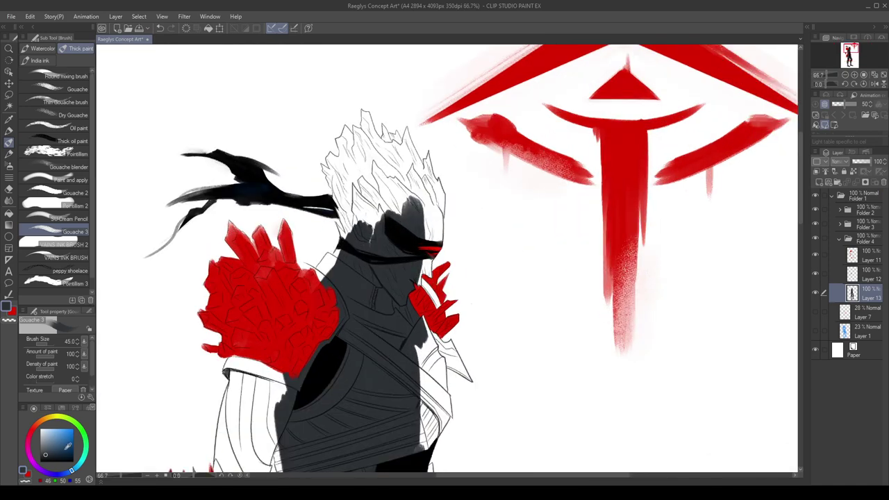
Recolor the dark blue-gray base on Layer 13 to dark indigo with transparent pixels locked, then unlock them.
left_click(50, 475)
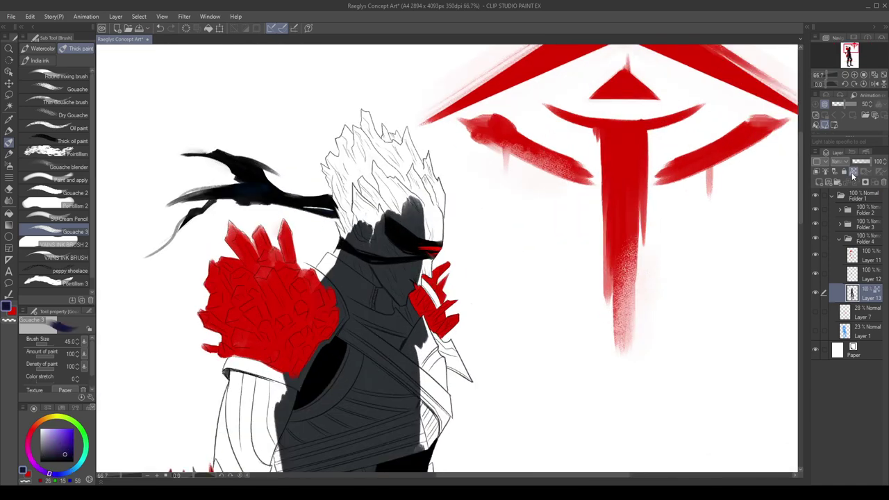
key("alt+Delete")
left_click(854, 174)
Extend the dark indigo over the face and up into the hair at brush size 70.
scroll(723, 185, "down", 1)
key("bracketright")
key("bracketright")
mouse_move(494, 293)
left_mouse_down()
mouse_move(491, 380)
mouse_move(503, 328)
left_mouse_up()
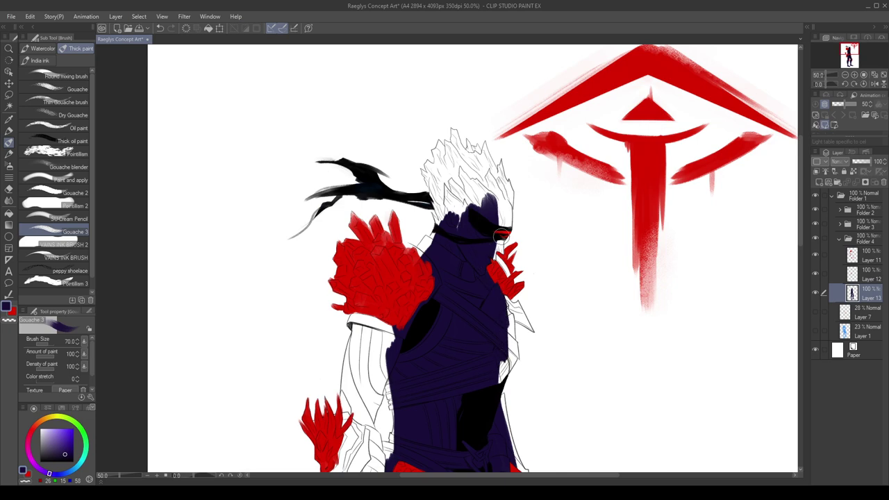
mouse_move(467, 175)
left_mouse_down()
mouse_move(477, 203)
mouse_move(464, 222)
left_mouse_up()
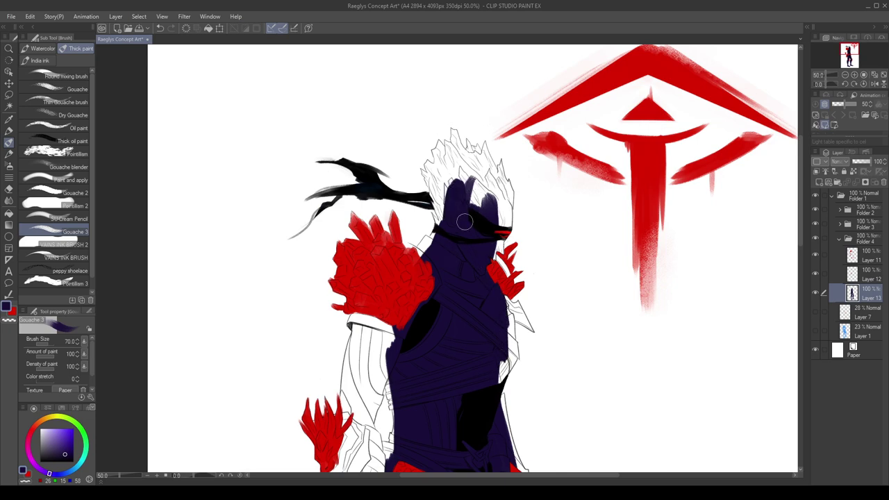
Lock Layer 11's transparent pixels and recolor its red armor accents to pinkish red (RGB 255, 0, 68).
left_click(854, 255)
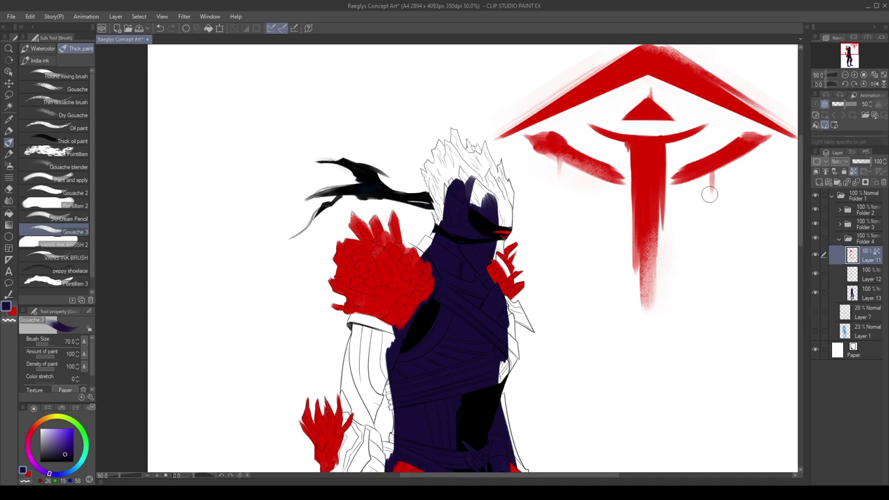
left_click(29, 448)
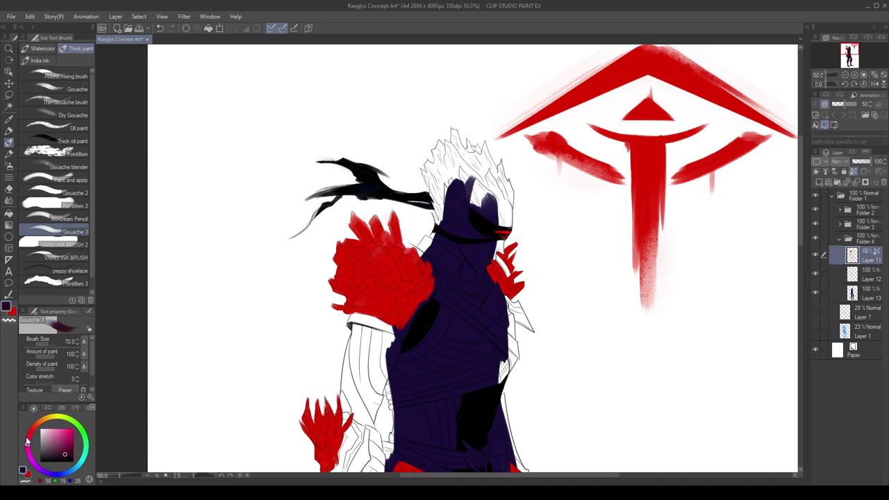
left_click_drag(29, 443, 28, 437)
left_click(69, 433)
key("alt+Delete")
Lock Layer 12's transparent pixels and recolor the red hip plates to the same pinkish red.
left_click(865, 273)
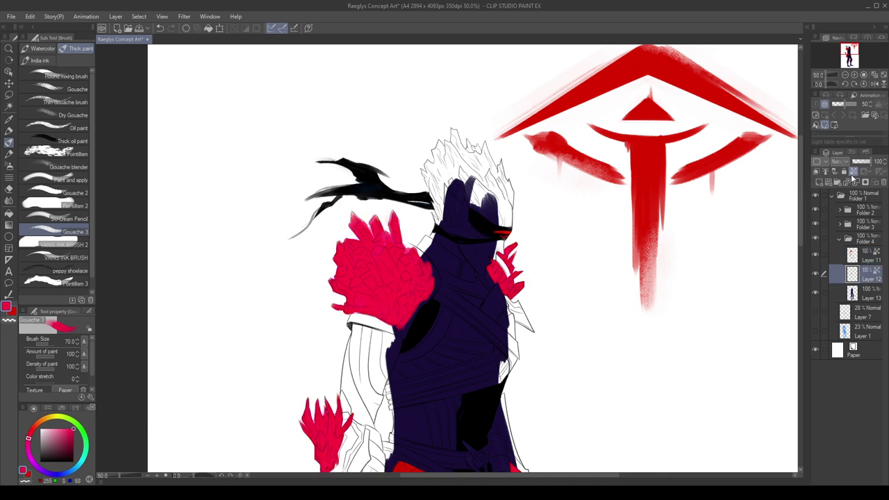
scroll(506, 234, "down", 2)
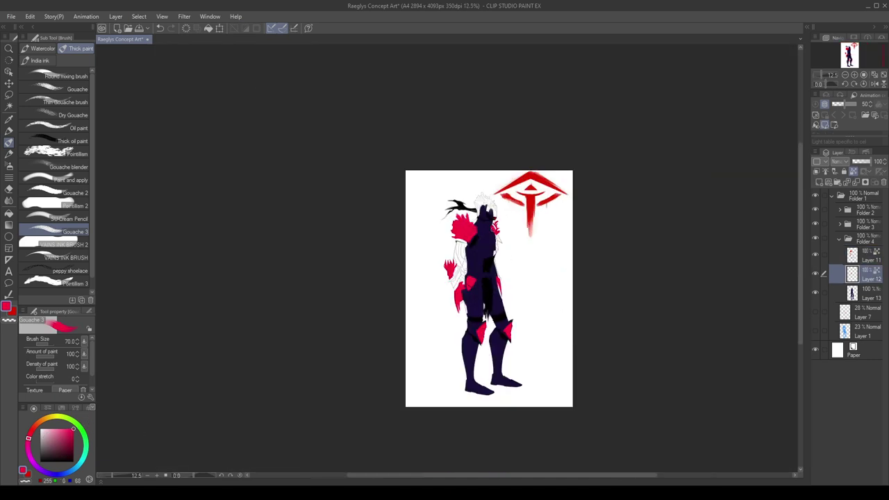
scroll(491, 224, "up", 1)
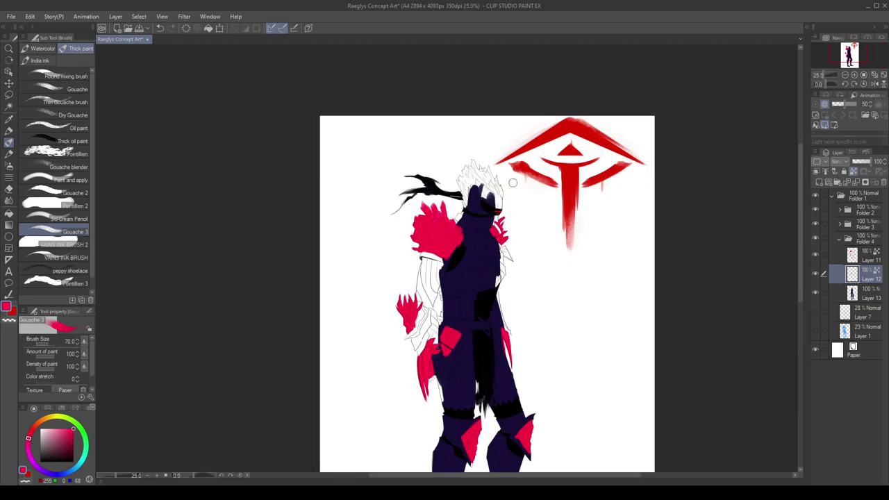
scroll(513, 183, "up", 1)
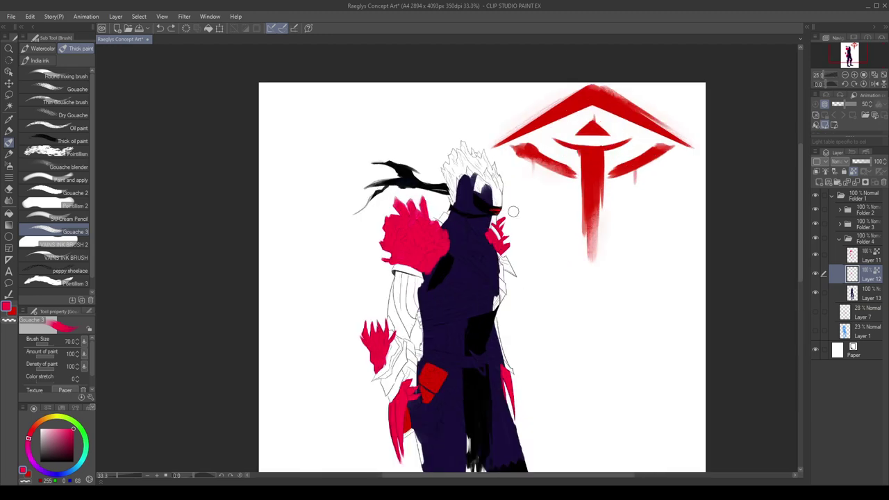
scroll(502, 197, "down", 2)
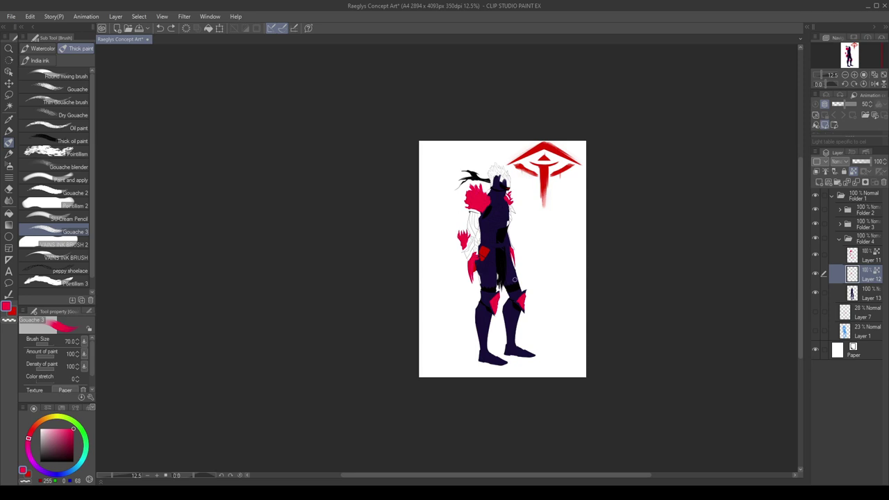
scroll(528, 199, "up", 1)
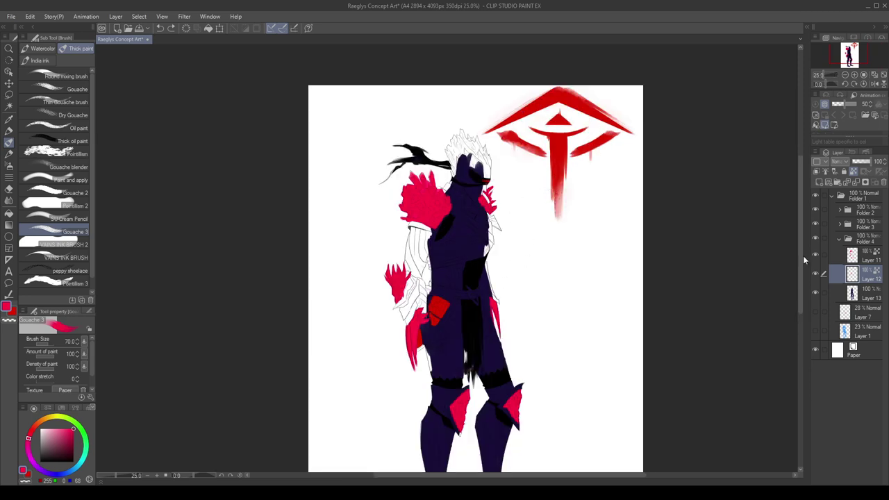
left_click(871, 260)
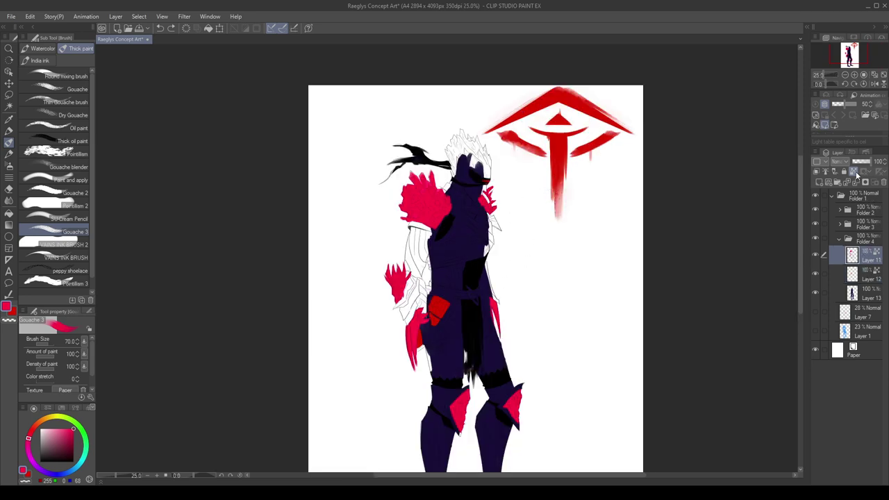
scroll(484, 245, "up", 1)
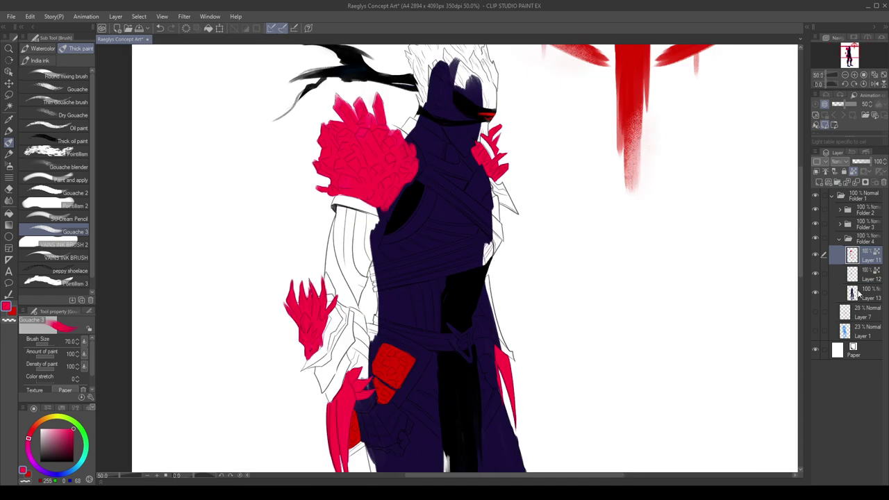
left_click(862, 278)
scroll(469, 229, "down", 2)
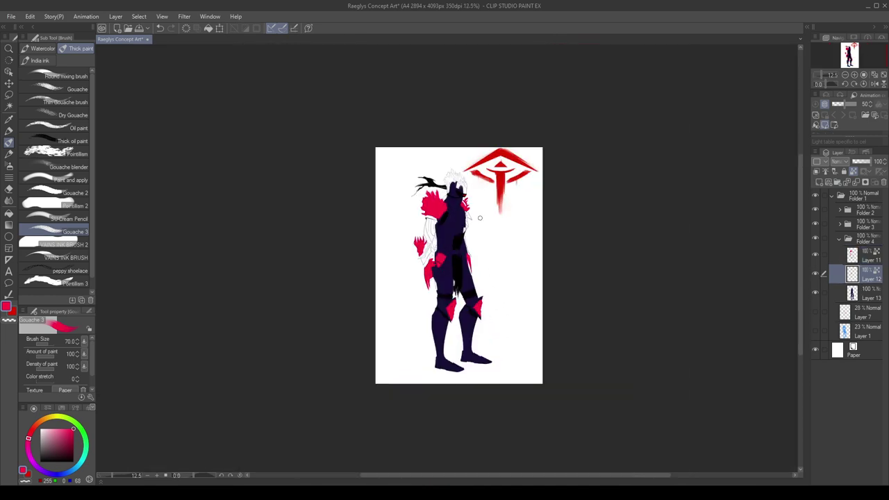
On Layer 13, sample the dark indigo and fill the white gap along the chest's front edge at brush size 40.
scroll(463, 209, "up", 3)
left_click(867, 292)
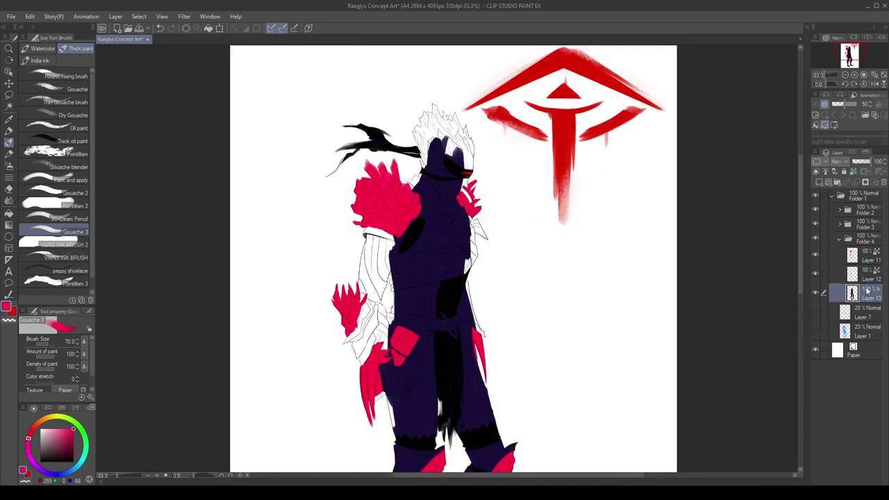
left_click(463, 233, "alt")
scroll(475, 230, "up", 2)
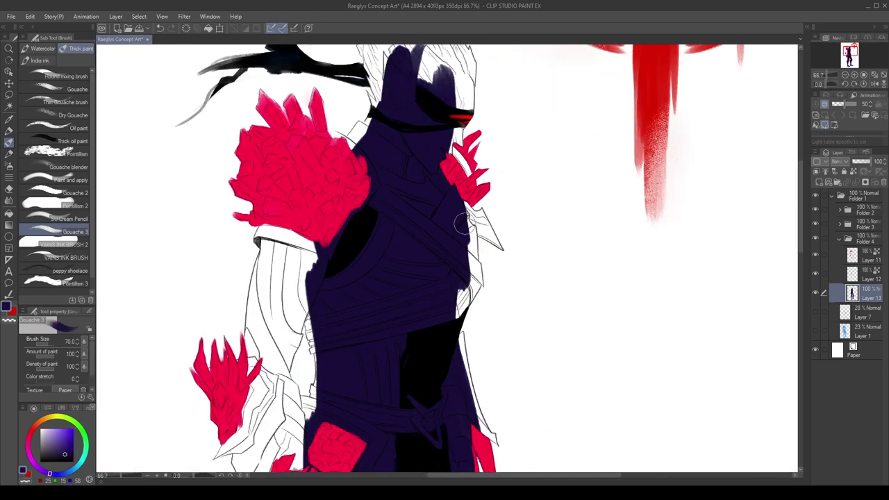
key("bracketleft")
key("bracketleft")
key("bracketleft")
left_click_drag(462, 206, 470, 271)
left_click_drag(470, 232, 474, 277)
left_click_drag(474, 228, 475, 269)
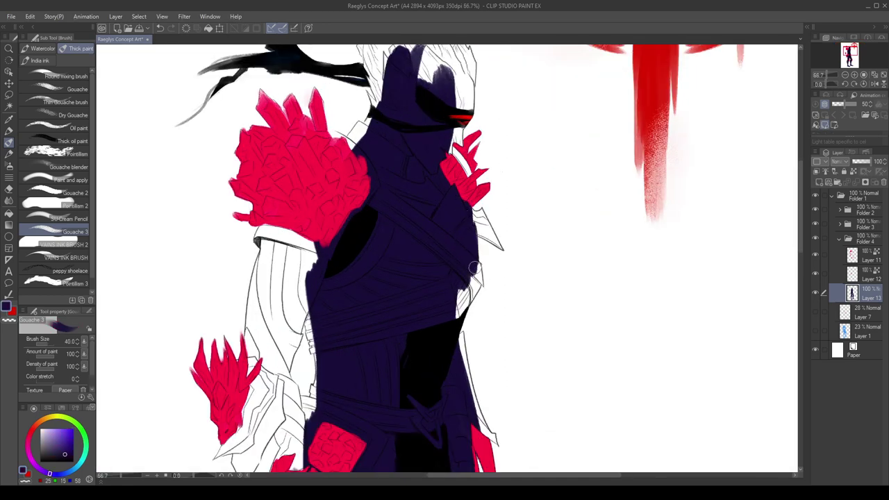
Fill the front waist wraps and the pointed spike below the far shoulder with dark indigo, finishing at brush size 15.
scroll(473, 233, "up", 1)
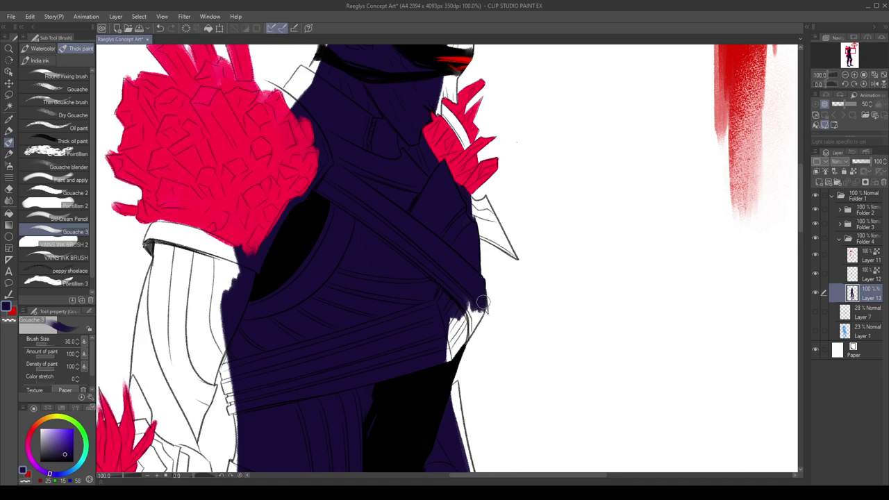
left_click_drag(484, 312, 445, 363)
key("bracketleft")
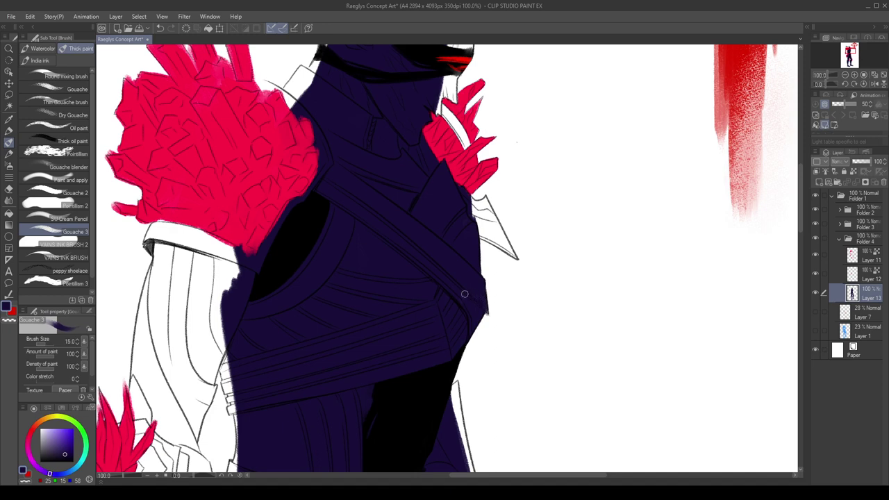
scroll(450, 259, "down", 2)
scroll(467, 214, "up", 2)
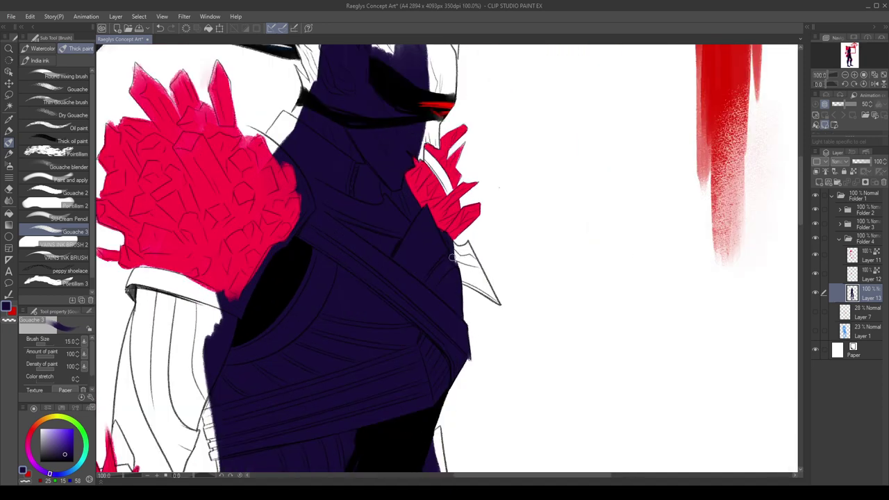
mouse_move(457, 257)
left_mouse_down()
mouse_move(498, 302)
mouse_move(473, 253)
left_mouse_up()
left_click_drag(494, 300, 449, 244)
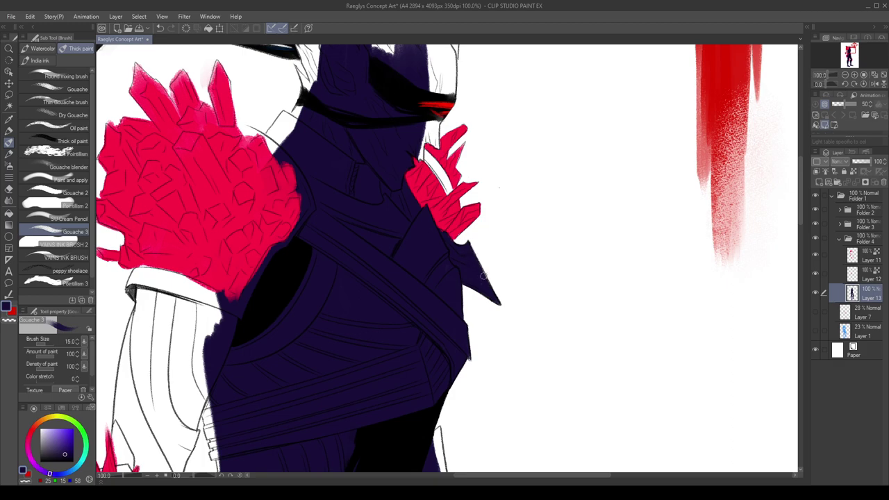
Fill the white collar point behind the neck with dark indigo at brush size 25.
scroll(483, 276, "down", 4)
scroll(453, 175, "up", 2)
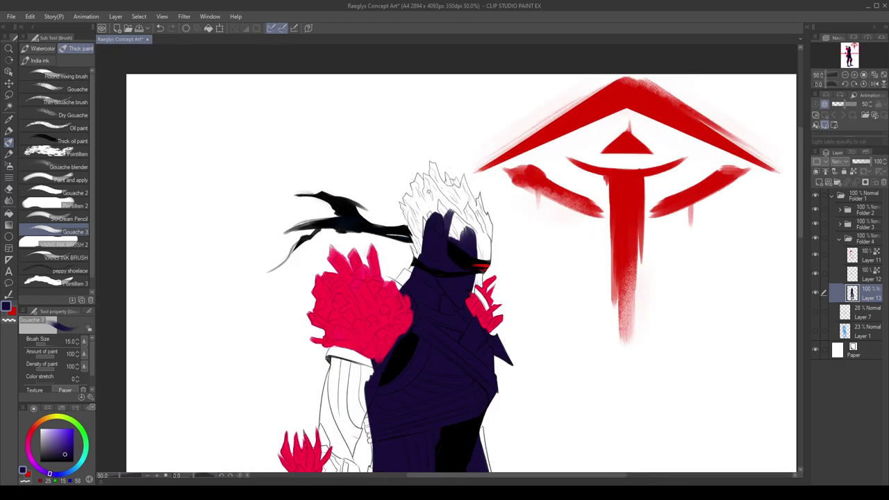
scroll(398, 276, "up", 2)
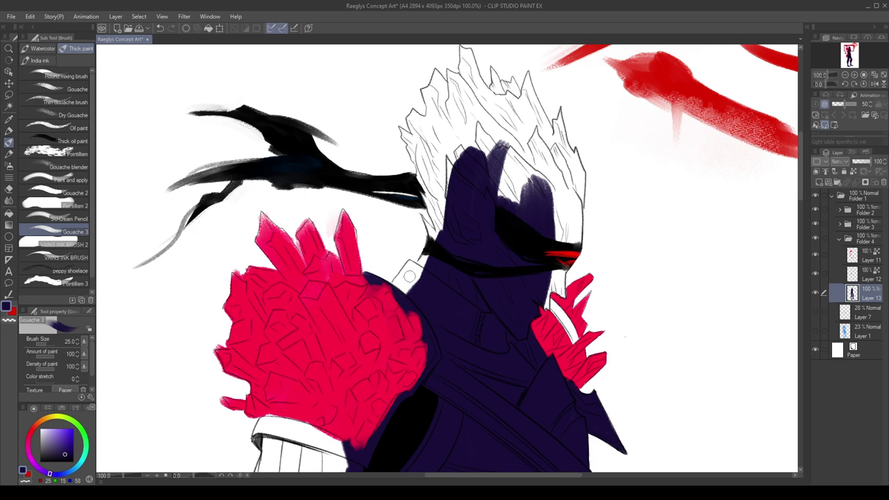
mouse_move(409, 276)
left_mouse_down()
mouse_move(417, 280)
mouse_move(402, 273)
mouse_move(418, 272)
mouse_move(429, 252)
left_mouse_up()
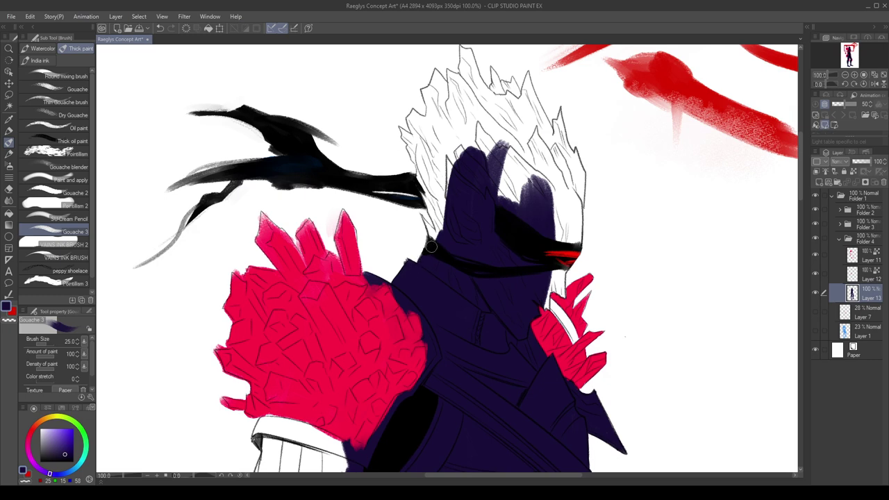
Block in the near arm with broad dark indigo strokes, starting at brush size 100.
scroll(431, 246, "down", 3)
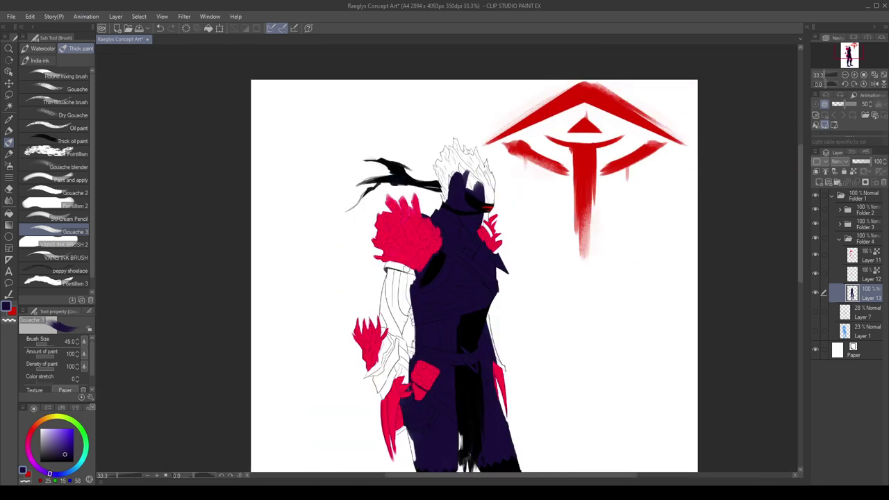
key("bracketright")
key("bracketright")
key("bracketright")
key("bracketright")
key("bracketright")
left_click_drag(406, 274, 389, 347)
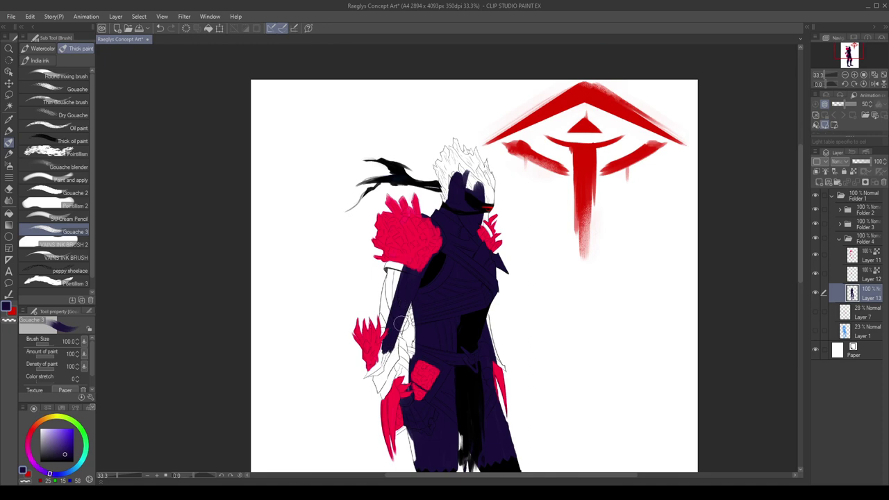
scroll(401, 323, "up", 2)
left_click_drag(410, 297, 391, 348)
key("bracketleft")
mouse_move(421, 265)
left_mouse_down()
mouse_move(396, 333)
mouse_move(417, 277)
mouse_move(403, 316)
mouse_move(402, 372)
mouse_move(401, 375)
left_mouse_up()
Fill the near arm out to its outer edge and cover the cuff under the shoulder armor at brush size 35.
key("bracketleft")
key("bracketleft")
key("bracketleft")
key("bracketleft")
key("bracketleft")
key("bracketleft")
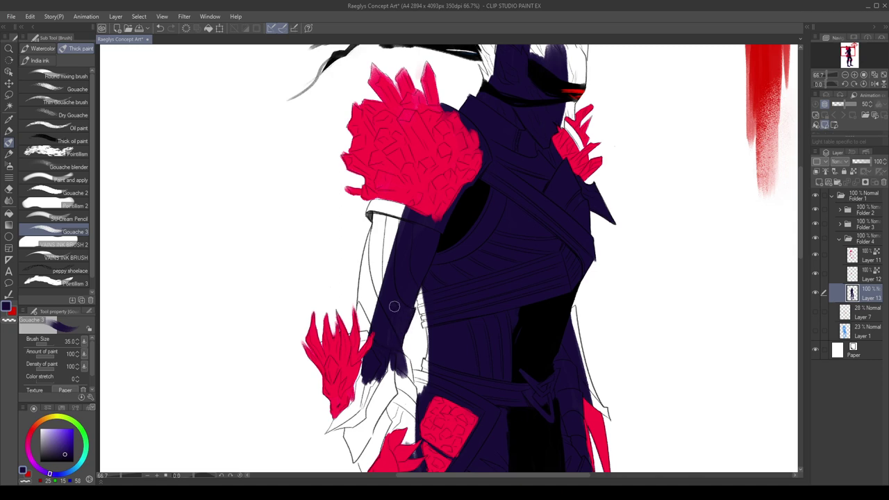
mouse_move(392, 208)
left_mouse_down()
mouse_move(368, 348)
mouse_move(369, 296)
mouse_move(361, 319)
left_mouse_up()
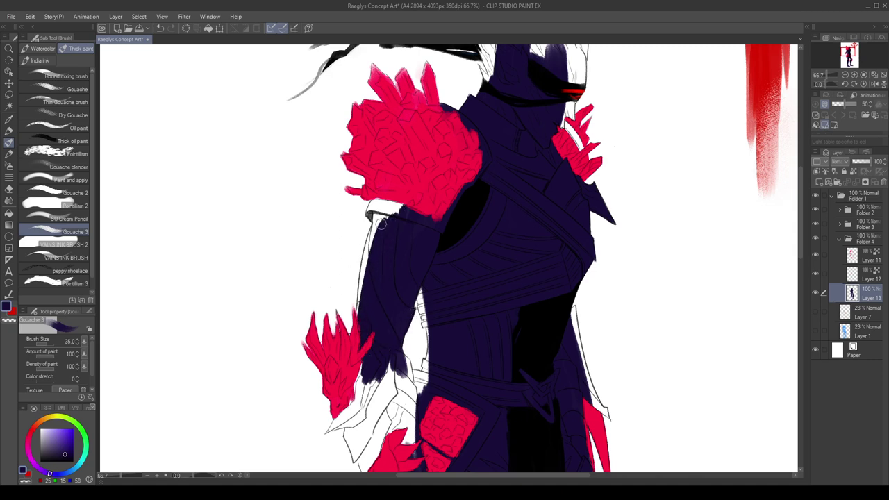
left_click_drag(381, 223, 363, 334)
mouse_move(372, 251)
left_mouse_down()
mouse_move(389, 204)
mouse_move(399, 208)
mouse_move(381, 190)
left_mouse_up()
scroll(381, 190, "up", 3)
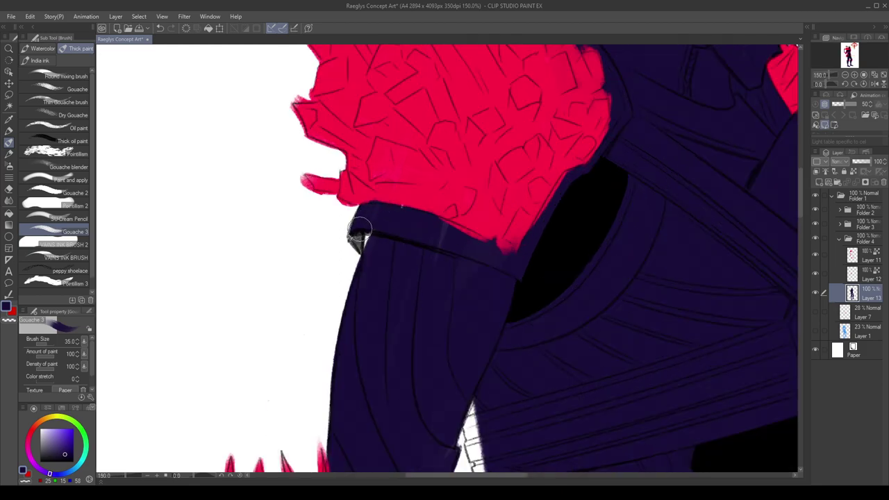
scroll(401, 228, "down", 5)
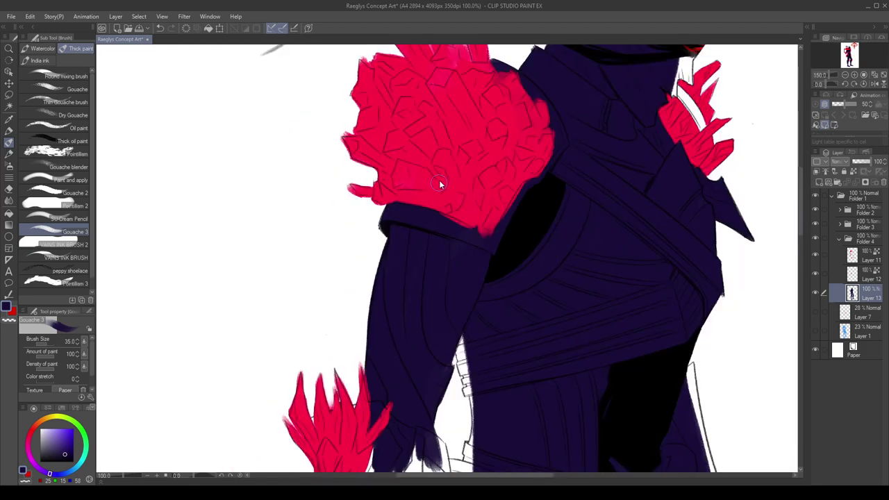
scroll(427, 248, "up", 5)
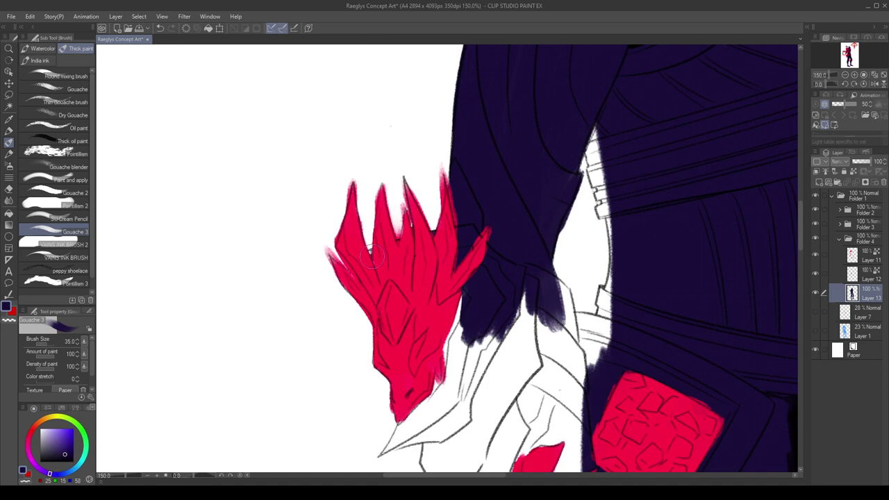
Extend the dark indigo over the forearm and hand, and fill the waist's back edge down to brush size 17.5.
scroll(368, 258, "down", 3)
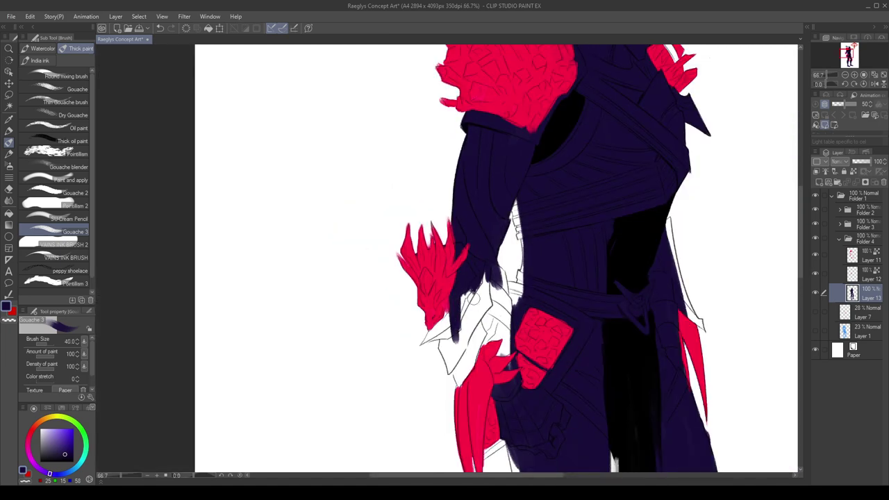
mouse_move(479, 330)
left_mouse_down()
mouse_move(495, 348)
mouse_move(496, 307)
mouse_move(480, 267)
left_mouse_up()
scroll(530, 290, "up", 3)
mouse_move(530, 291)
left_mouse_down()
mouse_move(517, 328)
mouse_move(500, 291)
mouse_move(513, 289)
mouse_move(509, 243)
mouse_move(504, 284)
mouse_move(518, 213)
left_mouse_up()
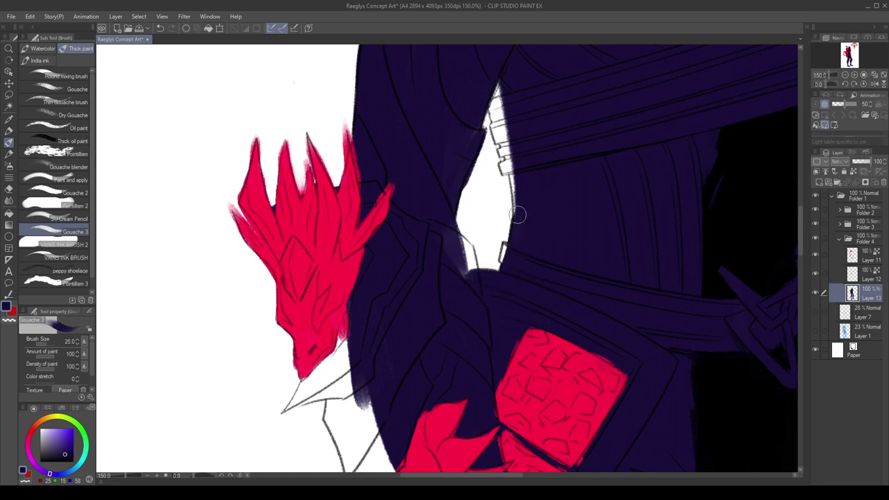
key("[")
left_click_drag(506, 253, 504, 259)
mouse_move(515, 199)
left_mouse_down()
mouse_move(511, 151)
mouse_move(519, 216)
mouse_move(511, 143)
mouse_move(488, 94)
mouse_move(507, 168)
left_mouse_up()
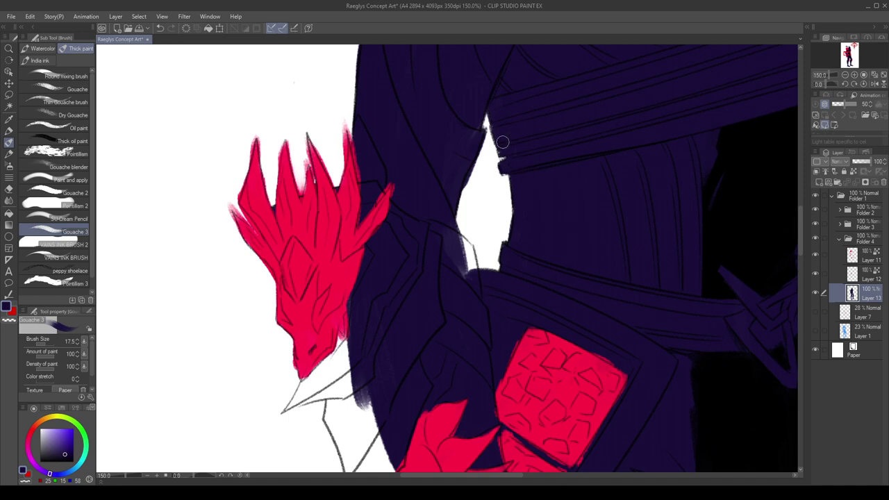
Clean up the thigh's back edge and fill the strip beneath the red hip plate with dark indigo.
scroll(502, 142, "down", 5)
scroll(504, 304, "up", 3)
left_click_drag(499, 307, 509, 387)
mouse_move(497, 304)
left_mouse_down()
mouse_move(506, 378)
mouse_move(492, 296)
left_mouse_up()
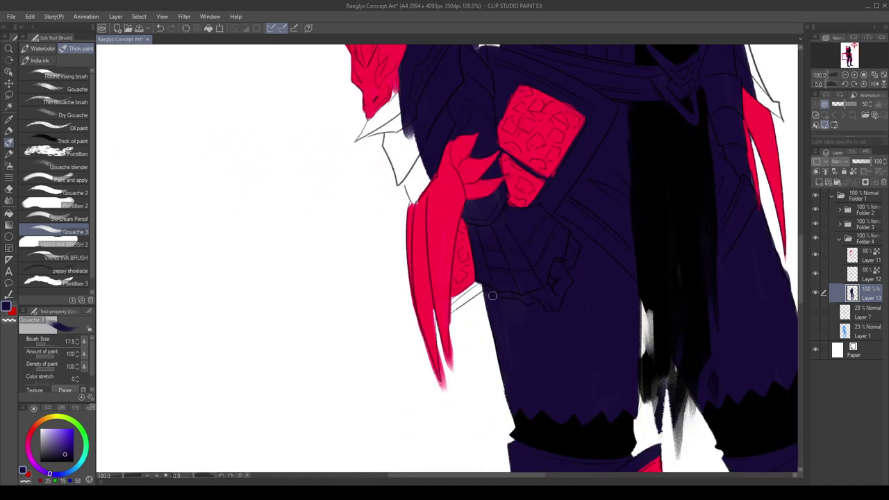
mouse_move(490, 255)
left_mouse_down()
mouse_move(476, 281)
mouse_move(483, 287)
mouse_move(453, 307)
left_mouse_up()
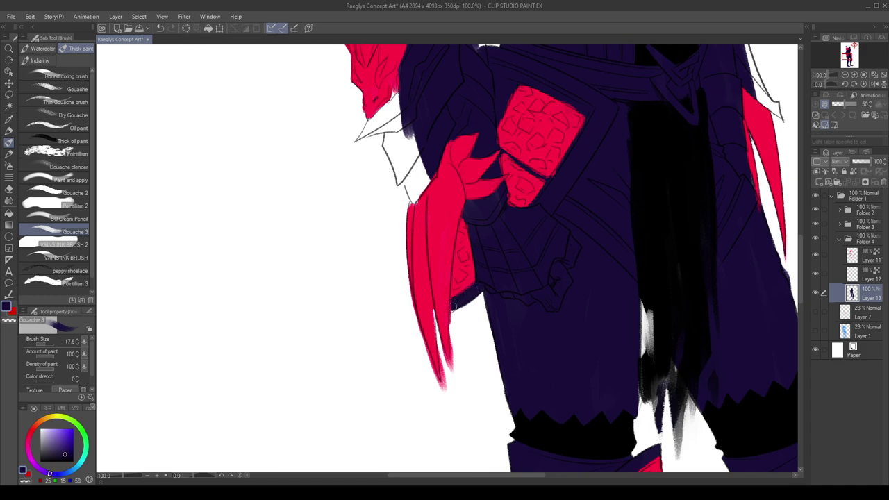
Fill the gauntlet's remaining white plates and pointed tip with dark indigo at brush size 17.5.
scroll(481, 270, "down", 1)
scroll(440, 185, "up", 2)
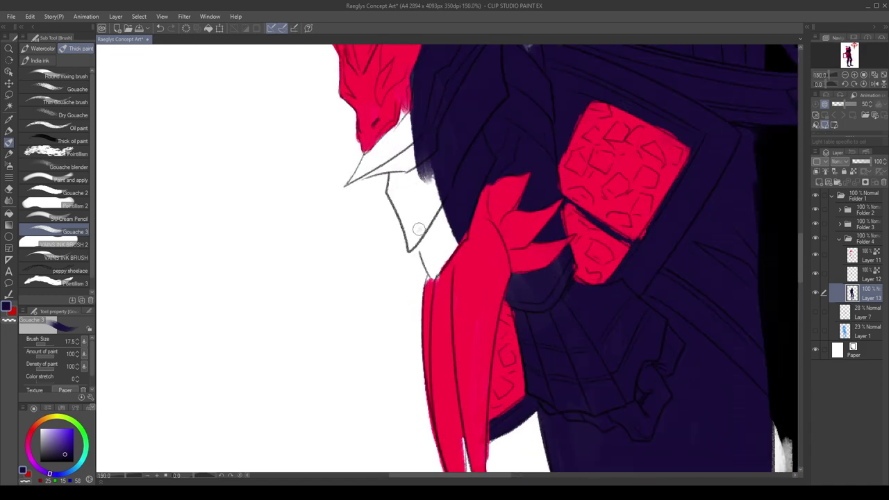
mouse_move(418, 230)
left_mouse_down()
mouse_move(424, 150)
mouse_move(418, 148)
mouse_move(419, 185)
mouse_move(409, 161)
mouse_move(391, 191)
mouse_move(392, 167)
mouse_move(405, 214)
mouse_move(395, 193)
mouse_move(408, 191)
mouse_move(414, 243)
mouse_move(400, 127)
mouse_move(411, 114)
mouse_move(403, 133)
mouse_move(411, 93)
mouse_move(384, 155)
mouse_move(366, 164)
mouse_move(373, 146)
mouse_move(355, 174)
mouse_move(376, 167)
mouse_move(350, 180)
mouse_move(370, 153)
mouse_move(342, 188)
left_mouse_up()
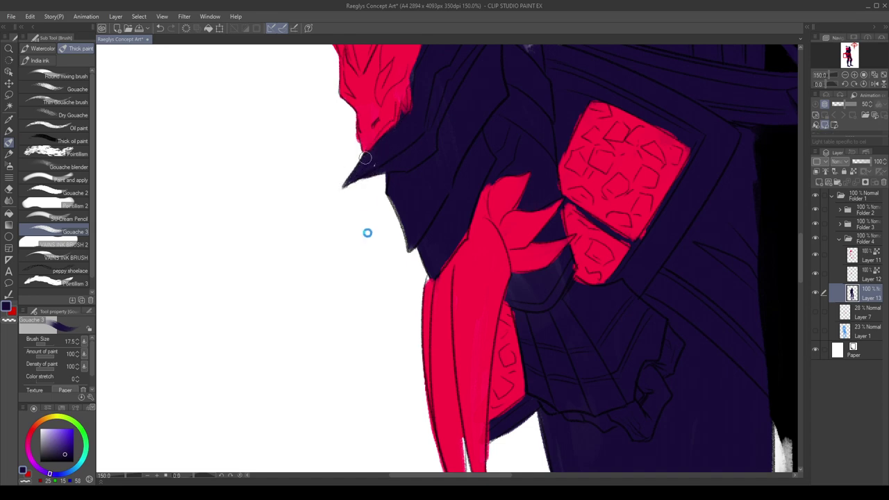
Sample light gray (RGB 193, 188, 182) from the reference image and fill a new layer above Paper with it.
scroll(368, 233, "down", 3)
scroll(387, 290, "down", 2)
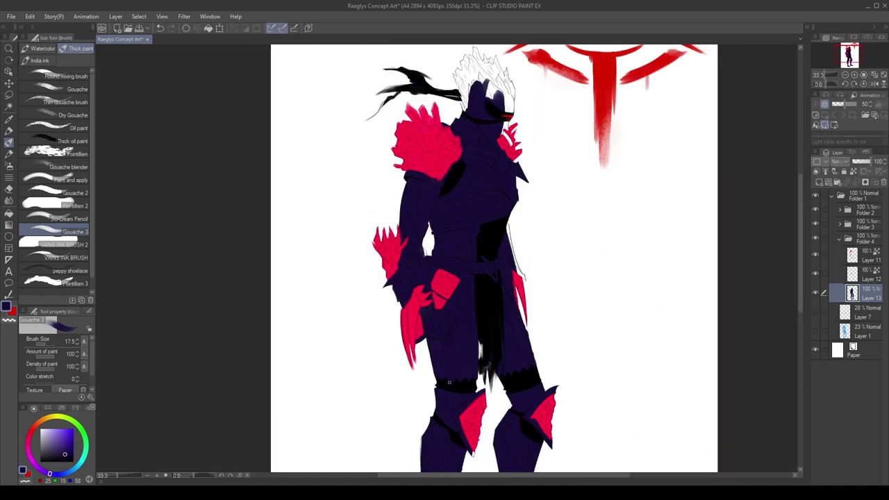
left_click_drag(800, 237, 799, 213)
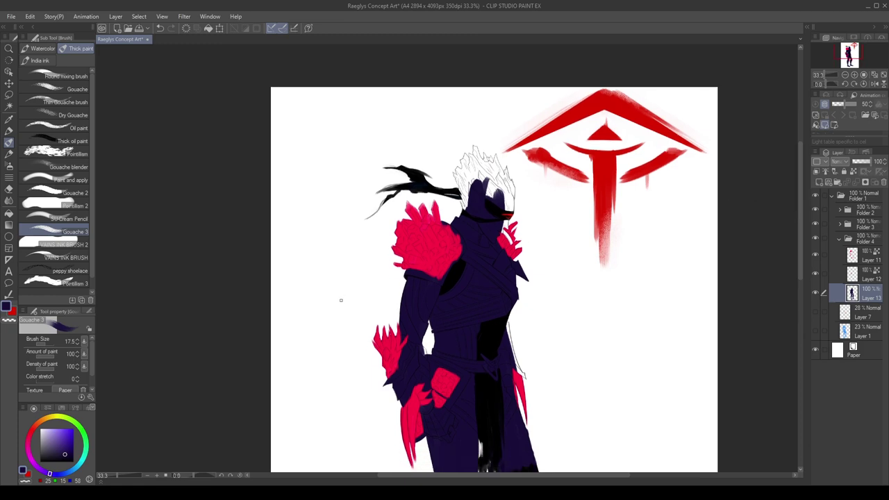
left_click(224, 331)
left_click(218, 288, "alt")
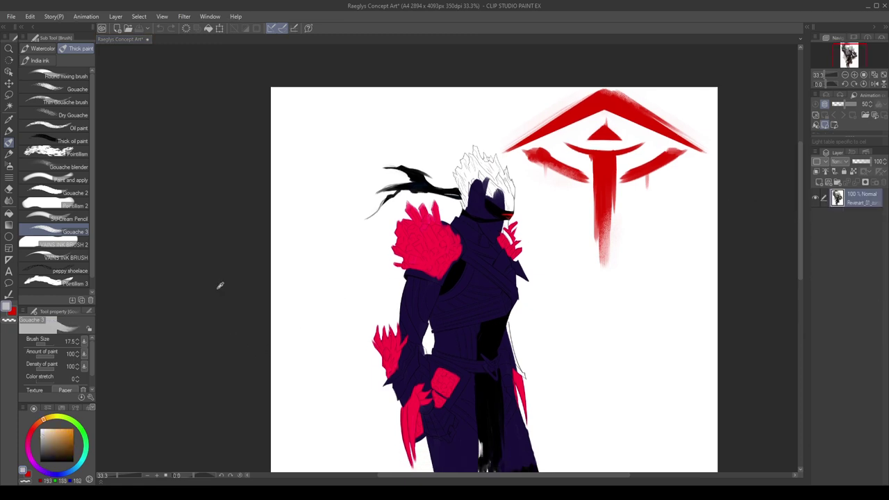
key("ctrl+z")
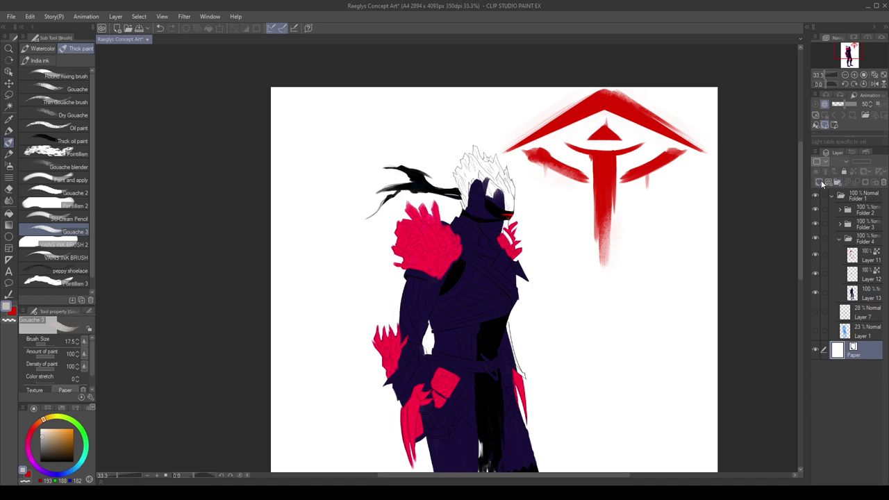
left_click(820, 183)
key("alt+BackSpace")
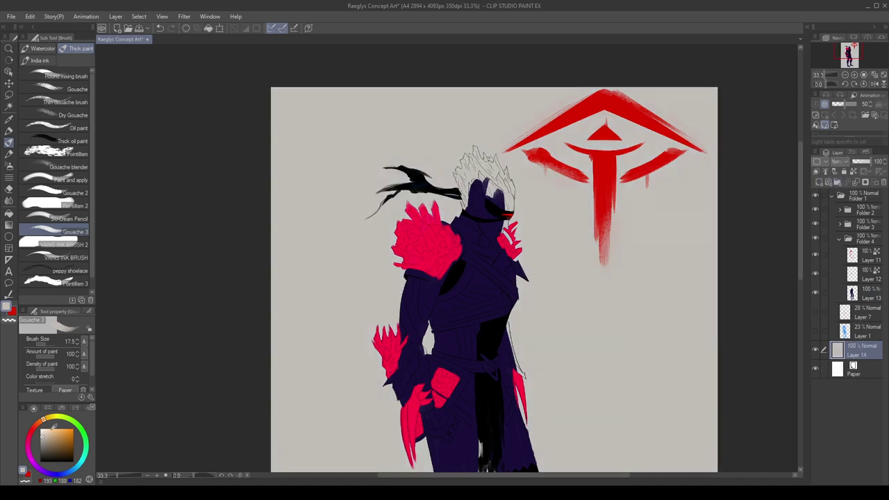
Refill the background layer with pale cyan (RGB 218, 247, 255), then with a muted light blue (RGB 183, 210, 218).
left_click_drag(81, 461, 75, 467)
key("alt+BackSpace")
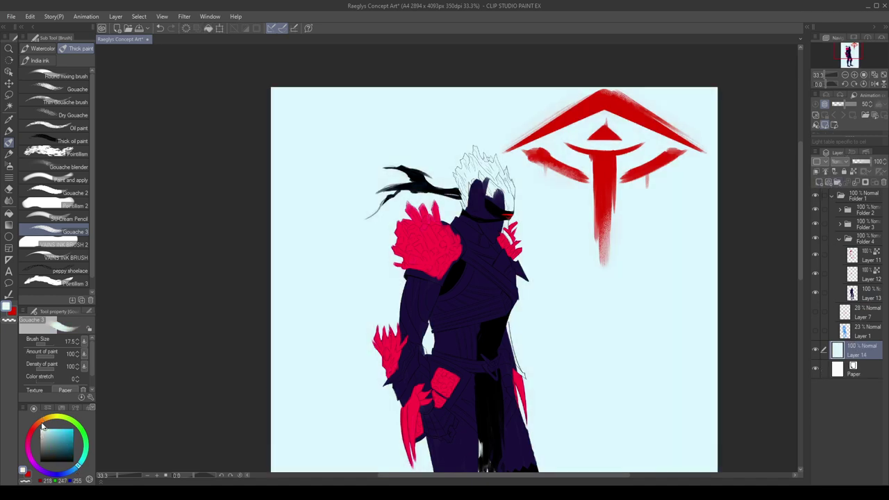
left_click(57, 448)
key("alt+BackSpace")
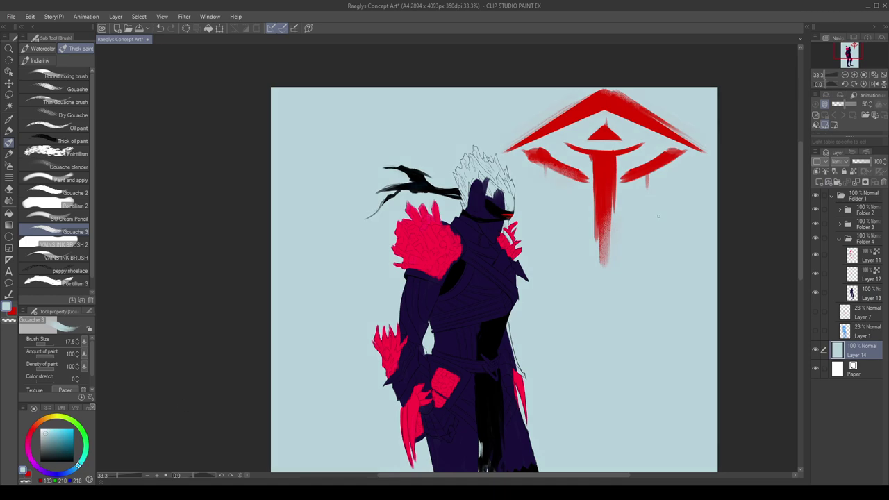
On Layer 13, sample the dark indigo and fill the far shoulder band and the neck gap below the blindfold.
left_click(862, 293)
left_click(498, 222, "alt")
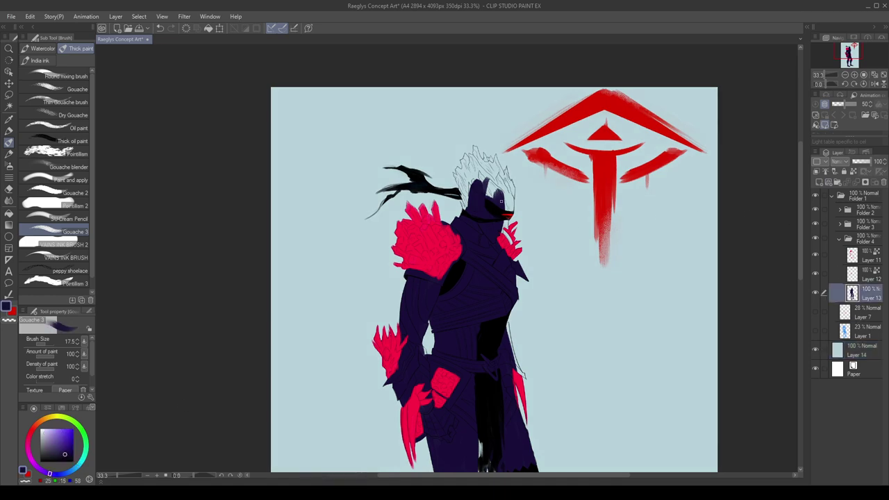
scroll(500, 212, "up", 5)
mouse_move(510, 300)
left_mouse_down()
mouse_move(510, 332)
mouse_move(562, 391)
left_mouse_up()
left_click_drag(548, 335, 570, 384)
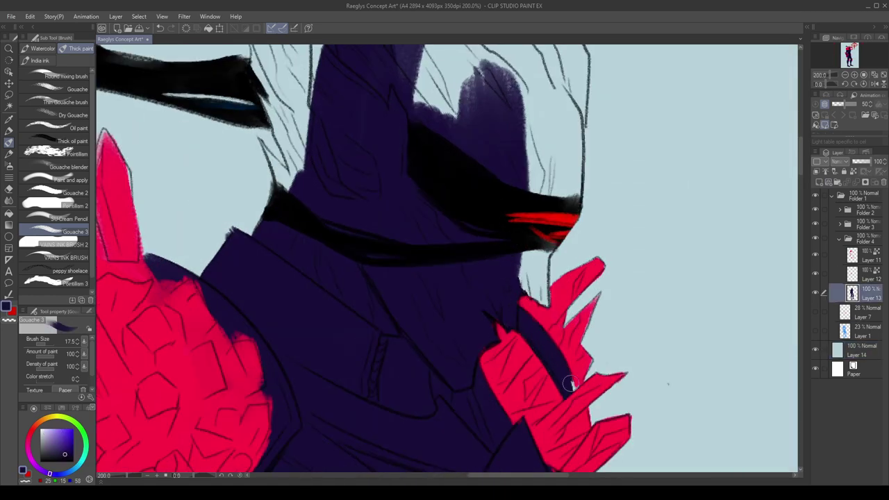
mouse_move(537, 348)
left_mouse_down()
mouse_move(528, 258)
mouse_move(545, 250)
mouse_move(543, 308)
left_mouse_up()
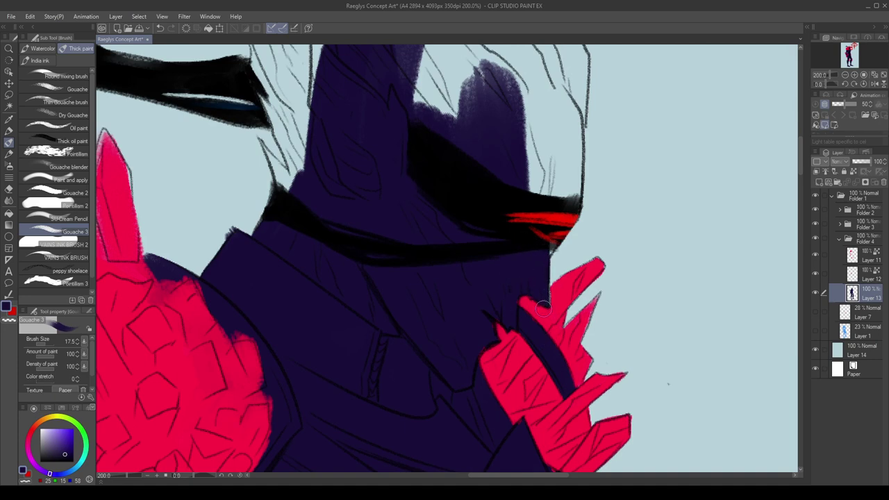
scroll(560, 221, "down", 8)
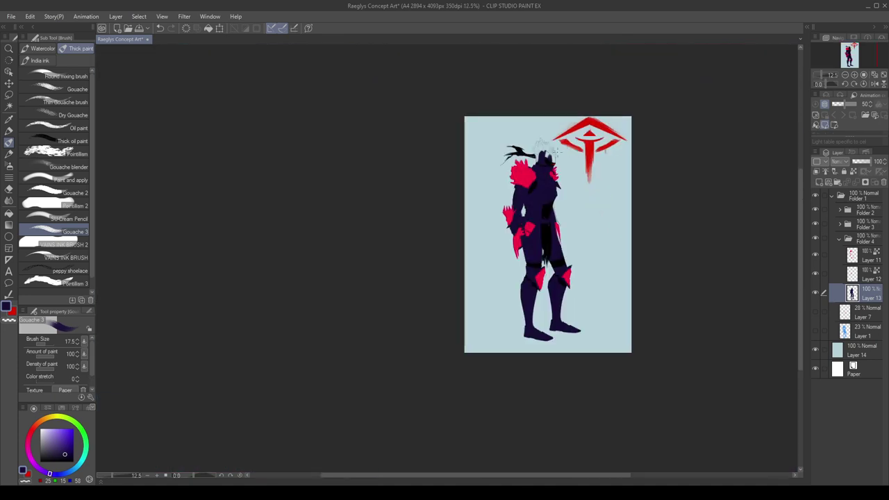
Recolor the pinkish-red crystal pieces on Layers 11 and 12 with crimson (RGB 197, 0, 50).
left_click(851, 272)
left_click(28, 439)
left_click_drag(61, 435, 74, 440)
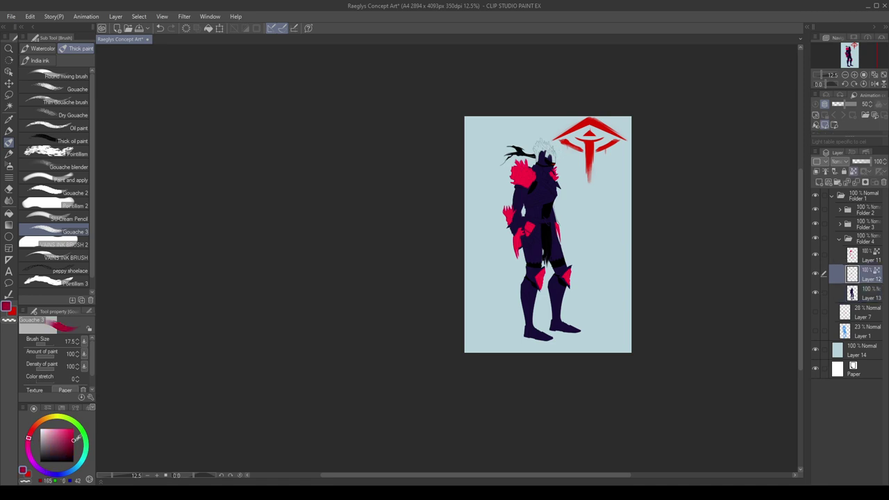
scroll(560, 176, "up", 5)
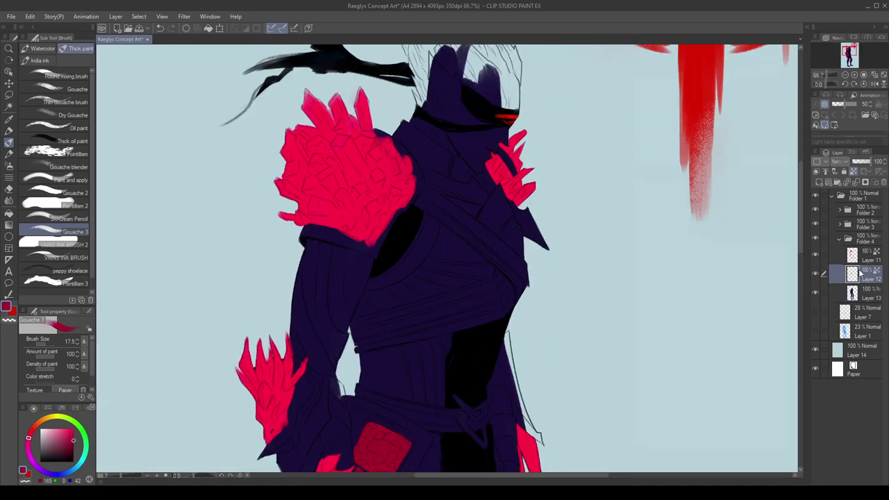
left_click(868, 259)
scroll(685, 241, "down", 2)
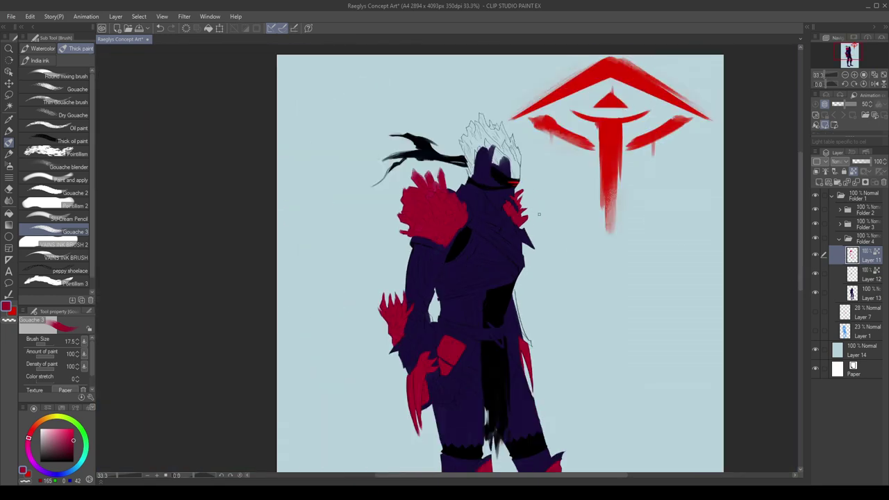
left_click(74, 437)
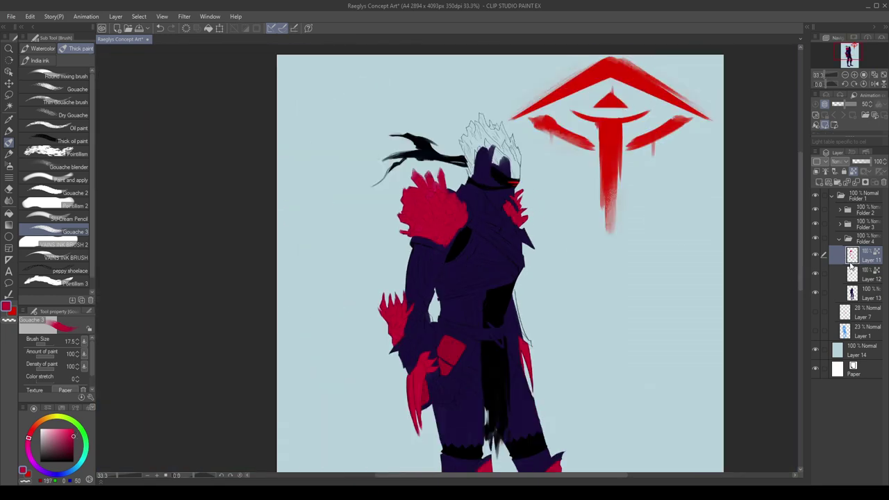
left_click(851, 268)
On Layer 13, sample the dark indigo and extend the fill along the back of the head.
left_click(862, 290)
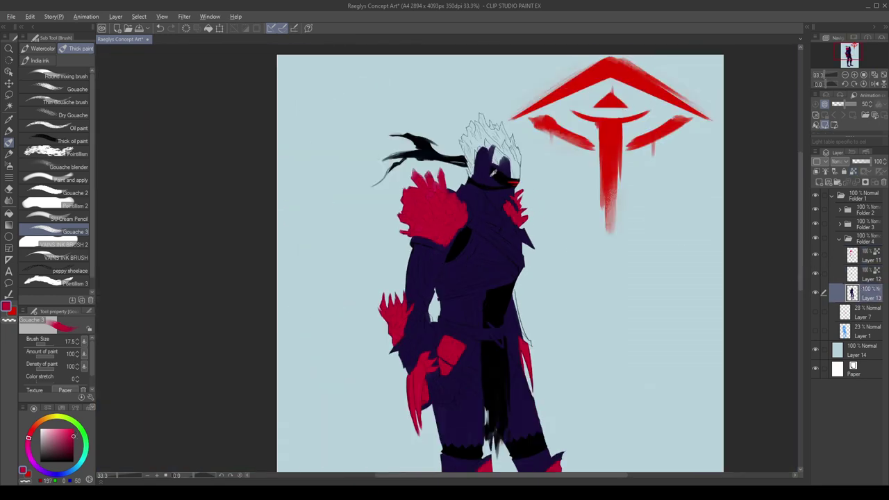
left_click(491, 173, "alt")
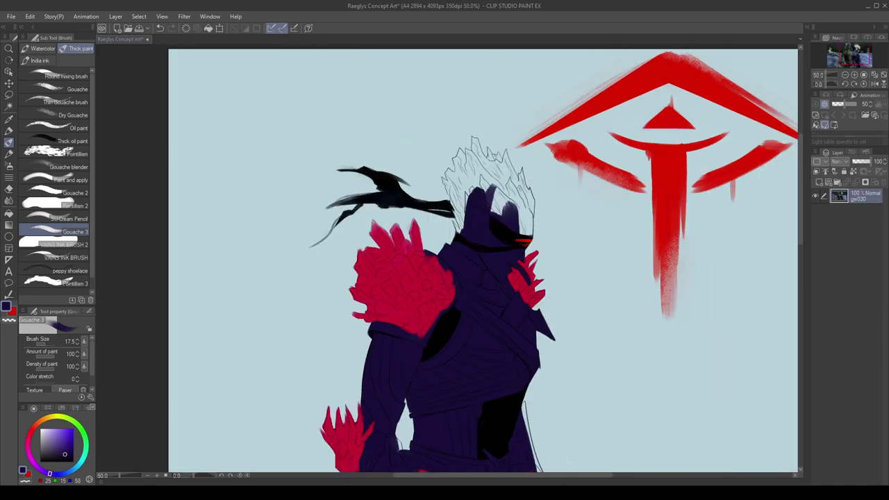
scroll(471, 154, "up", 2)
mouse_move(474, 206)
left_mouse_down()
mouse_move(463, 265)
mouse_move(464, 223)
left_mouse_up()
key("]")
key("]")
key("]")
mouse_move(464, 270)
left_mouse_down()
mouse_move(459, 306)
mouse_move(444, 277)
mouse_move(459, 312)
left_mouse_up()
Fill the small pointed gap at the nape with dark indigo at brush size 9.
key("[")
key("[")
key("[")
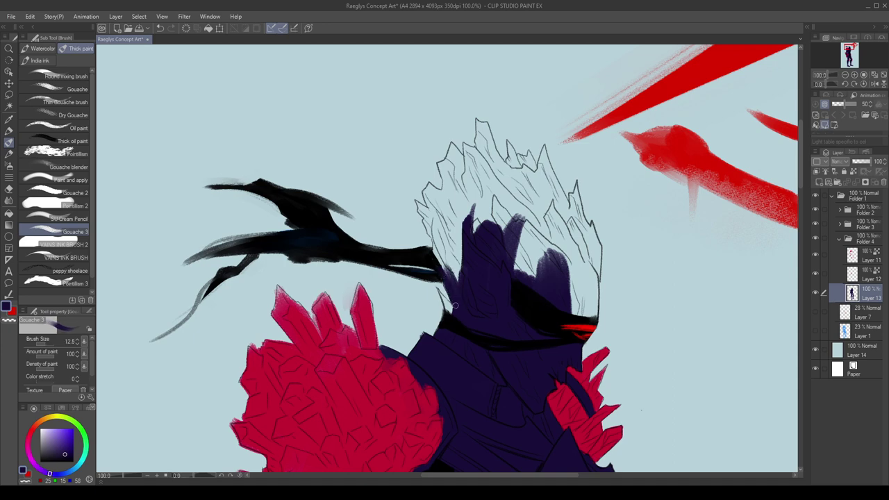
key("[")
key("[")
scroll(455, 307, "up", 1)
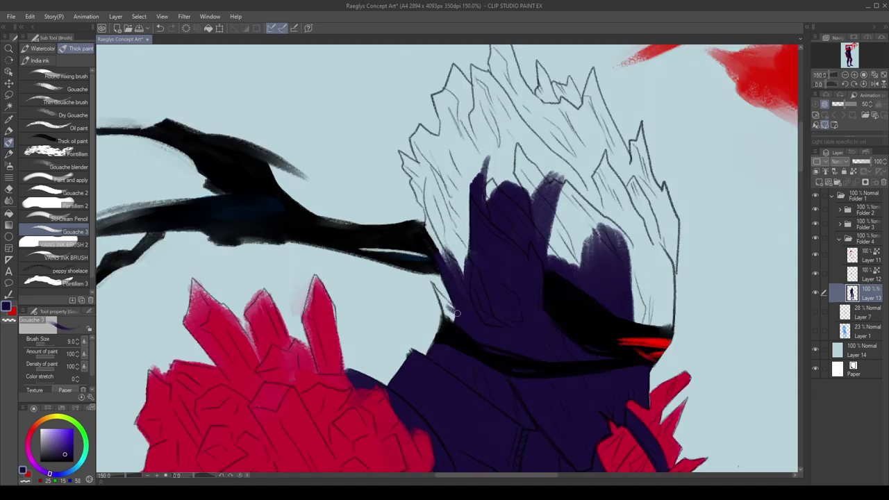
mouse_move(435, 286)
left_mouse_down()
mouse_move(455, 317)
mouse_move(444, 302)
left_mouse_up()
Fill the face above the blindfold and the inner hair with dark indigo, enlarging the brush up to size 45.
scroll(441, 270, "down", 2)
key("]")
key("]")
key("]")
key("]")
key("]")
key("]")
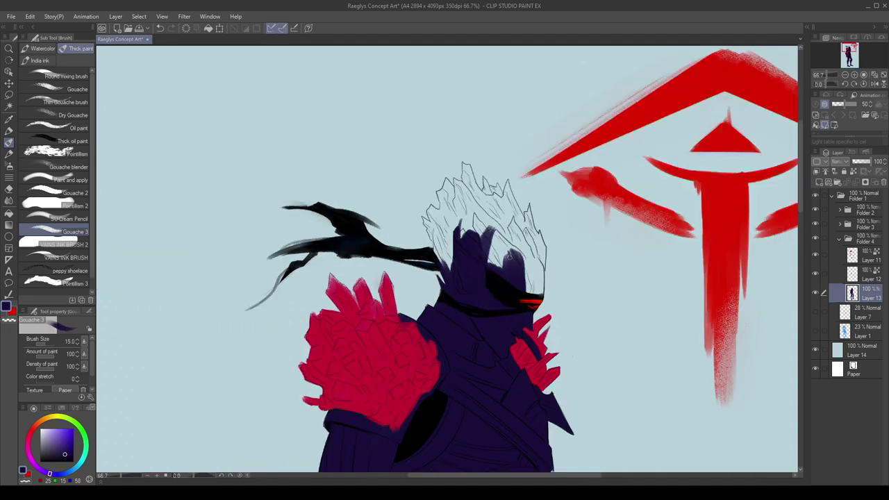
mouse_move(524, 270)
left_mouse_down()
mouse_move(527, 299)
mouse_move(537, 257)
mouse_move(541, 298)
left_mouse_up()
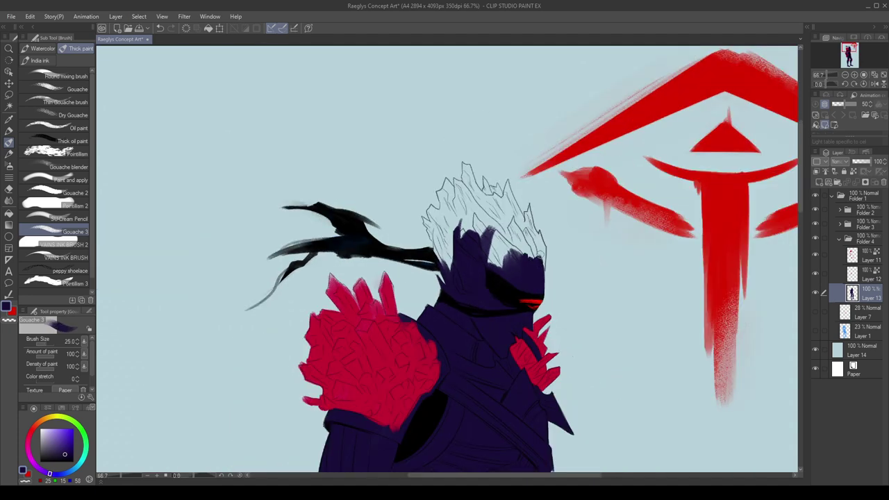
mouse_move(485, 240)
left_mouse_down()
mouse_move(502, 280)
mouse_move(492, 261)
mouse_move(503, 227)
mouse_move(510, 266)
mouse_move(524, 239)
mouse_move(522, 265)
mouse_move(469, 254)
mouse_move(446, 230)
mouse_move(483, 222)
mouse_move(529, 264)
left_mouse_up()
scroll(529, 264, "down", 3)
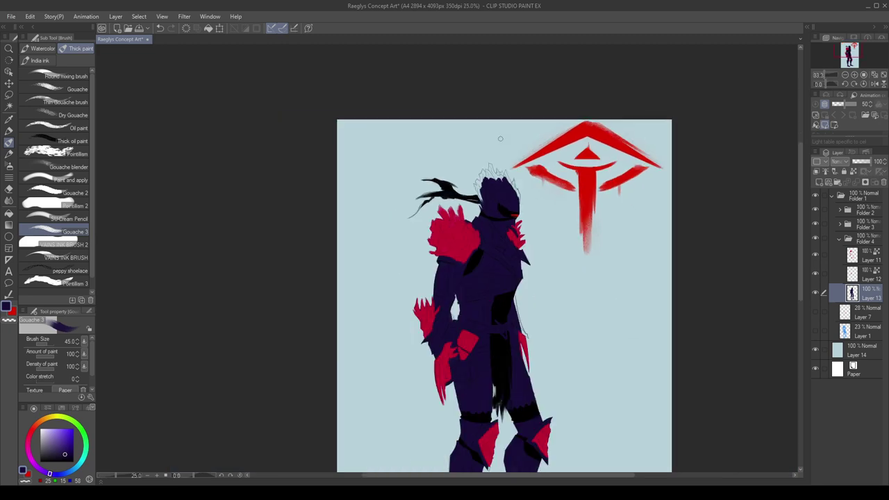
scroll(503, 153, "up", 4)
scroll(534, 285, "up", 1)
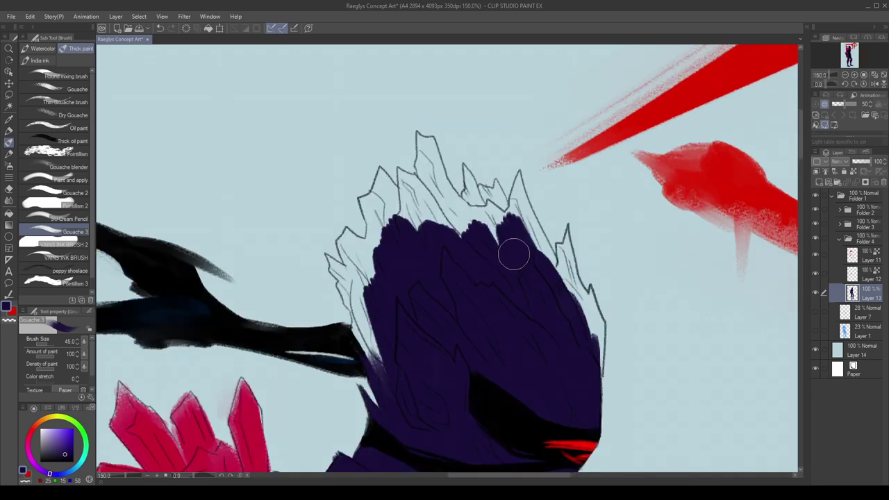
Flood-fill the outlined hair spikes along the crown and back of the head with dark indigo, referring to other layers.
key("g")
left_click(431, 146)
left_click(385, 187)
left_click(410, 182)
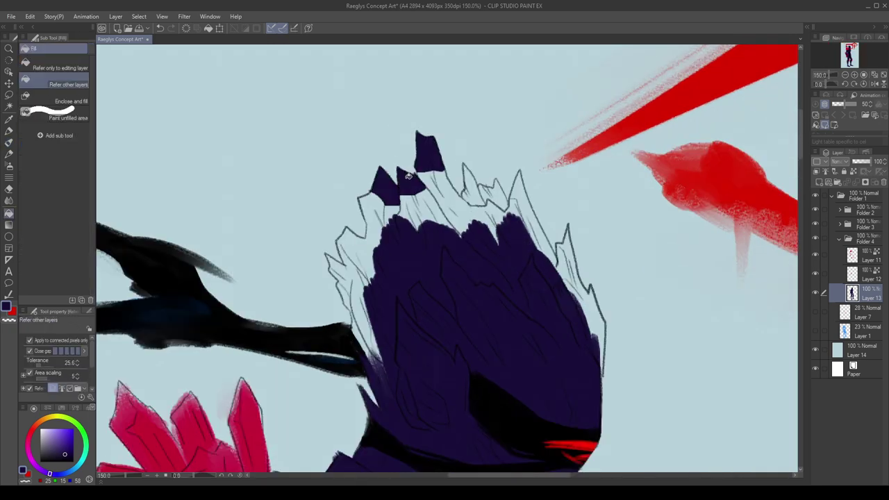
left_click(372, 208)
left_click(375, 232)
left_click(368, 268)
left_click(355, 260)
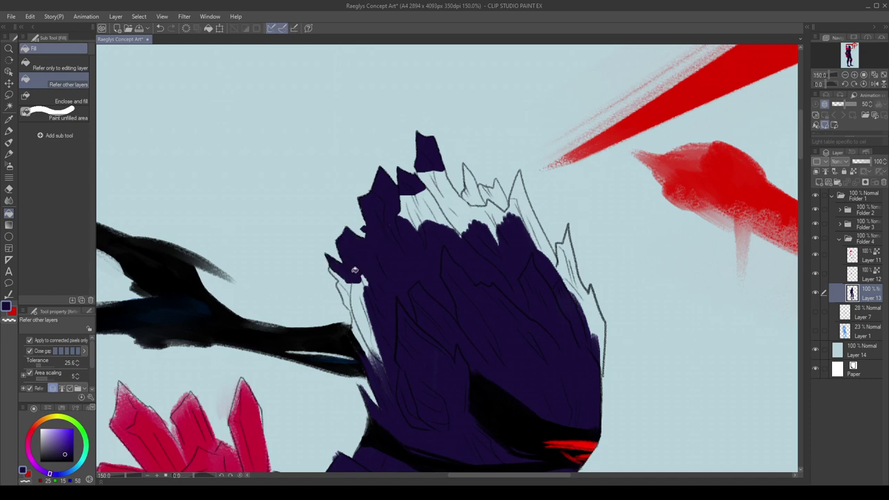
left_click(358, 289)
left_click(349, 283)
left_click(359, 328)
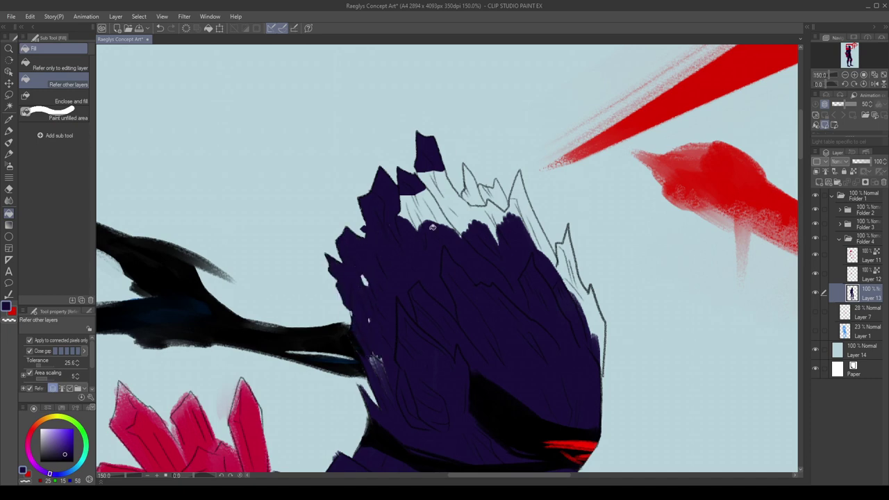
Flood-fill the remaining hair spikes on the top and front of the head with dark indigo.
left_click(450, 191)
left_click(490, 205)
left_click(477, 186)
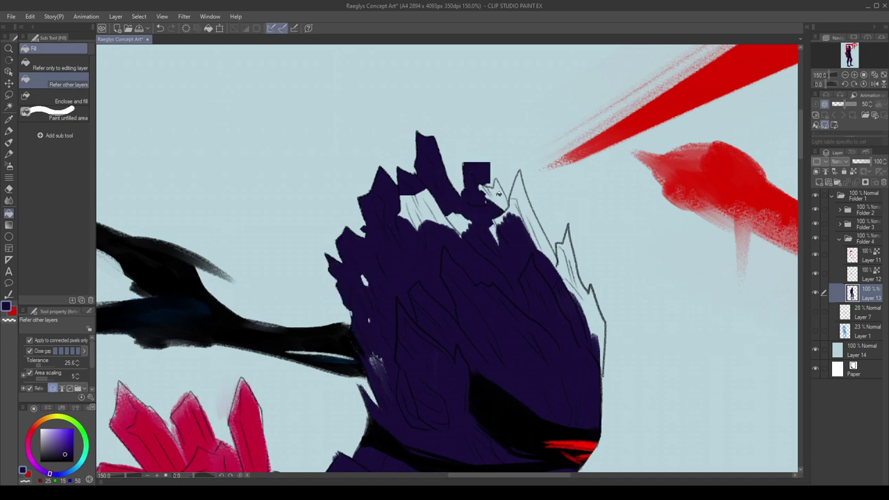
left_click(497, 196)
left_click(527, 208)
left_click(566, 259)
left_click(567, 240)
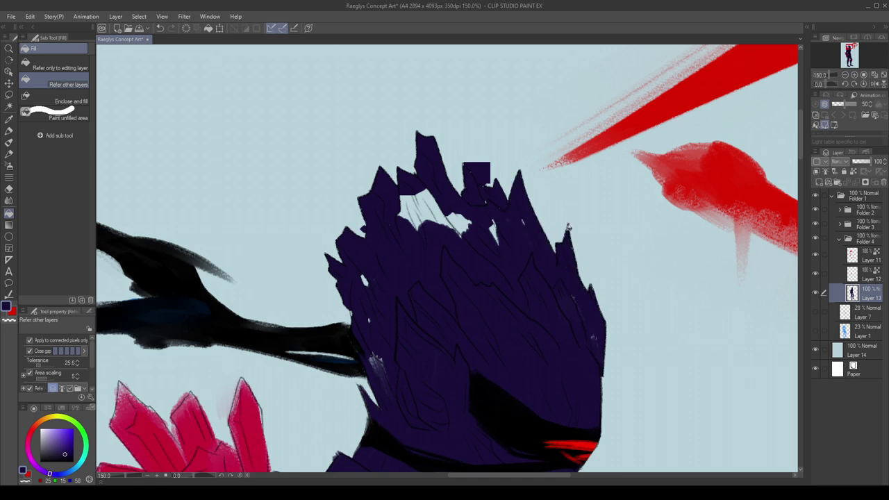
Erase the square fill overflow around the small top hair spike using Gouache 3 with transparent color at size 9.
left_click(9, 143)
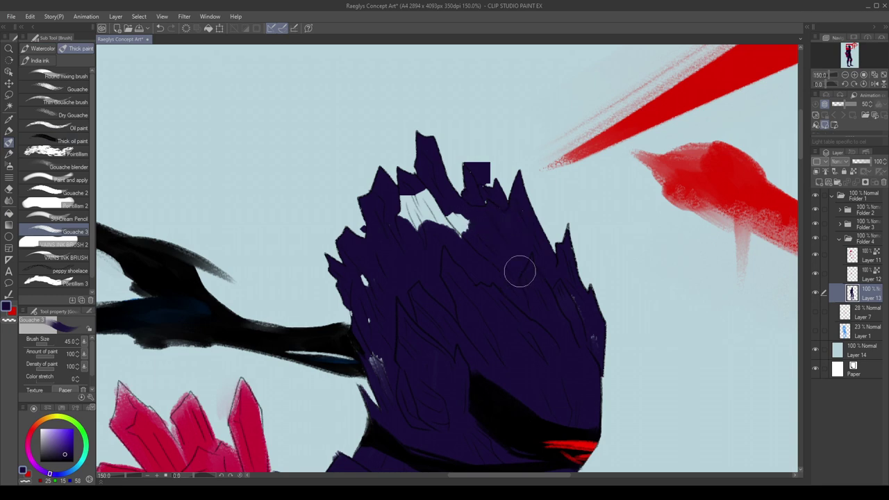
key("[")
key("[")
key("[")
key("[")
key("[")
key("[")
key("[")
key("[")
key("x")
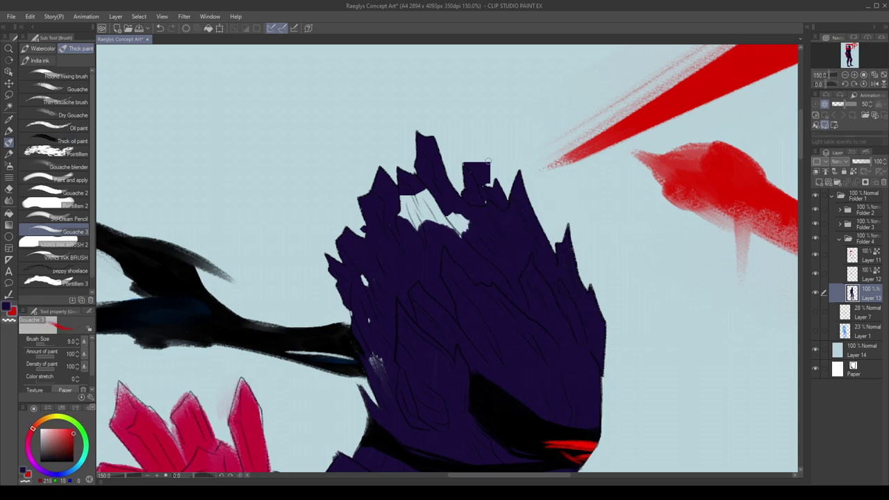
key("c")
left_click_drag(483, 159, 505, 199)
left_click_drag(488, 162, 490, 189)
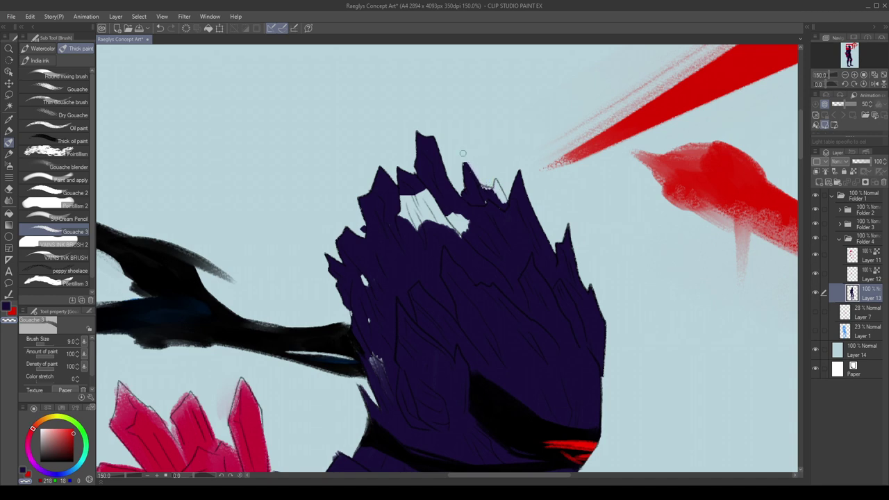
mouse_move(464, 154)
left_mouse_down()
mouse_move(476, 186)
mouse_move(463, 163)
left_mouse_up()
Repaint the small top hair spikes in dark indigo and trim their edges with transparent color.
key("c")
key("x")
key("c")
key("c")
key("x")
key("x")
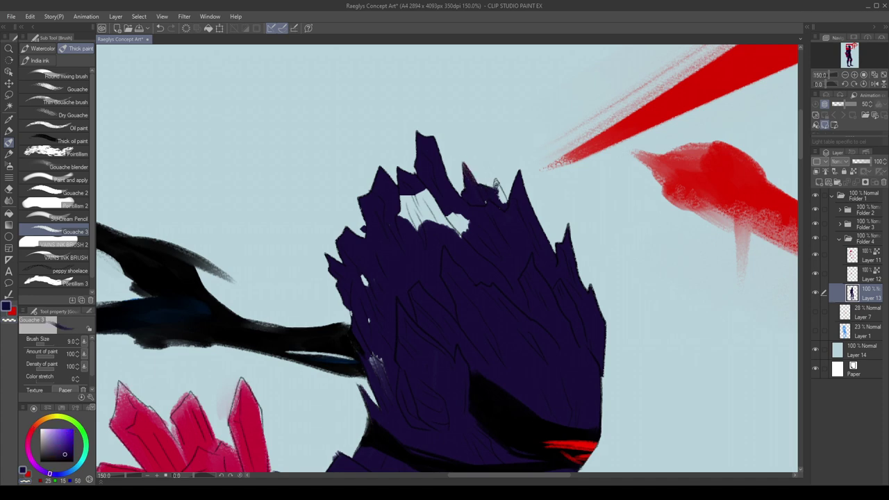
left_click_drag(503, 201, 496, 182)
key("x")
key("x")
key("x")
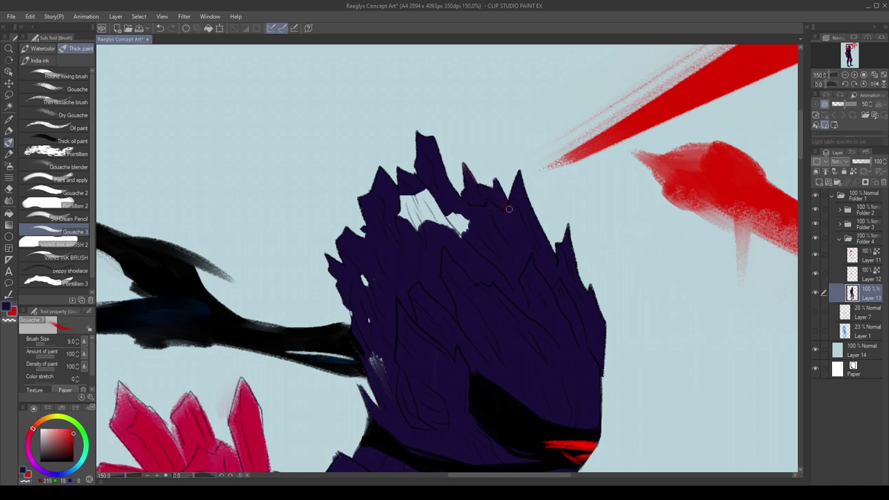
key("x")
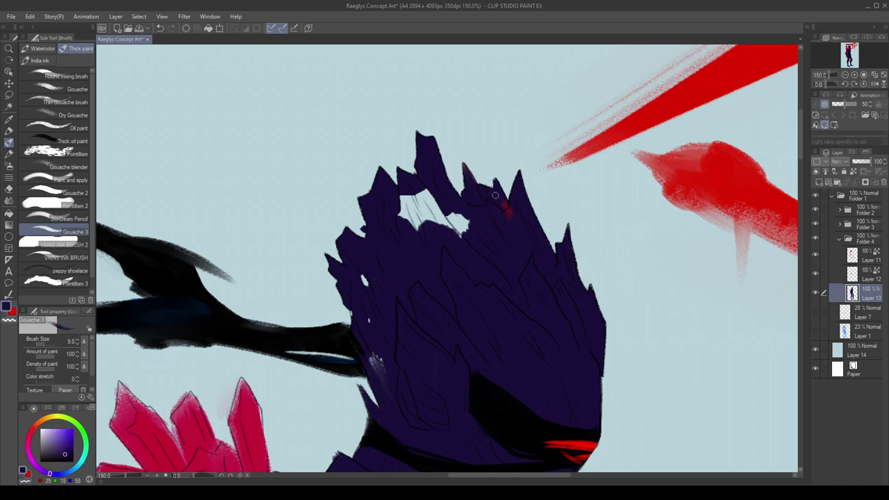
key("x")
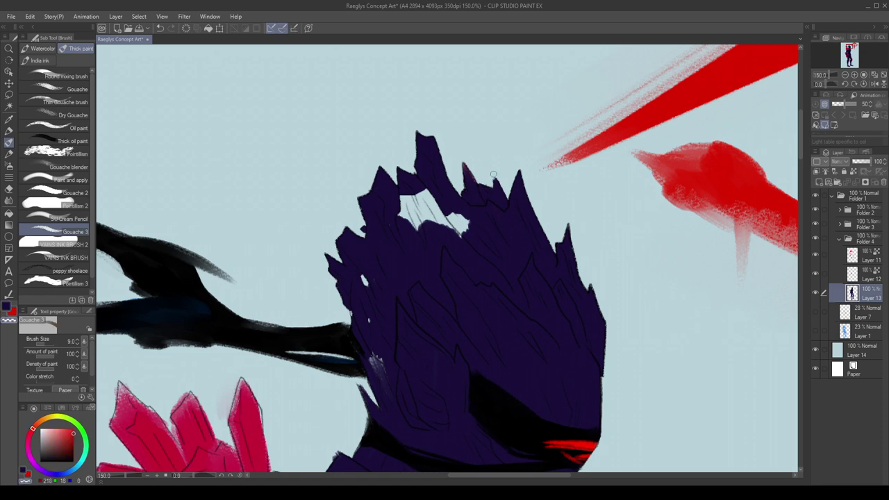
key("x")
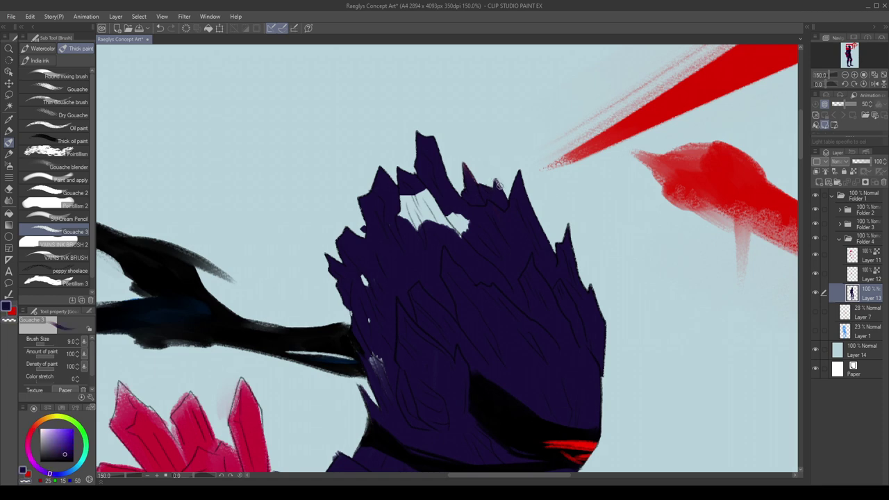
Fill the remaining unpainted gaps in the crown and back of the hair with dark indigo.
left_click_drag(422, 190, 463, 241)
left_click_drag(441, 207, 464, 238)
mouse_move(453, 216)
left_mouse_down()
mouse_move(467, 234)
mouse_move(476, 230)
left_mouse_up()
mouse_move(426, 190)
left_mouse_down()
mouse_move(443, 222)
mouse_move(423, 182)
mouse_move(424, 226)
mouse_move(401, 212)
left_mouse_up()
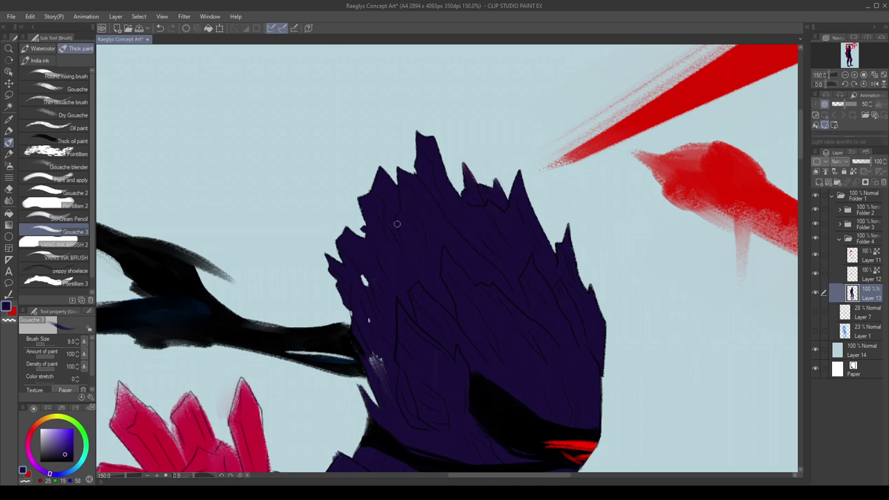
key("x")
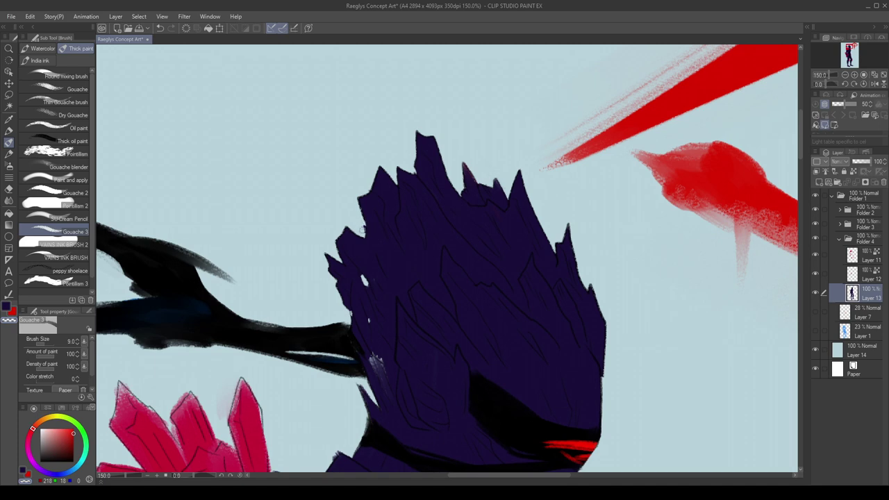
key("x")
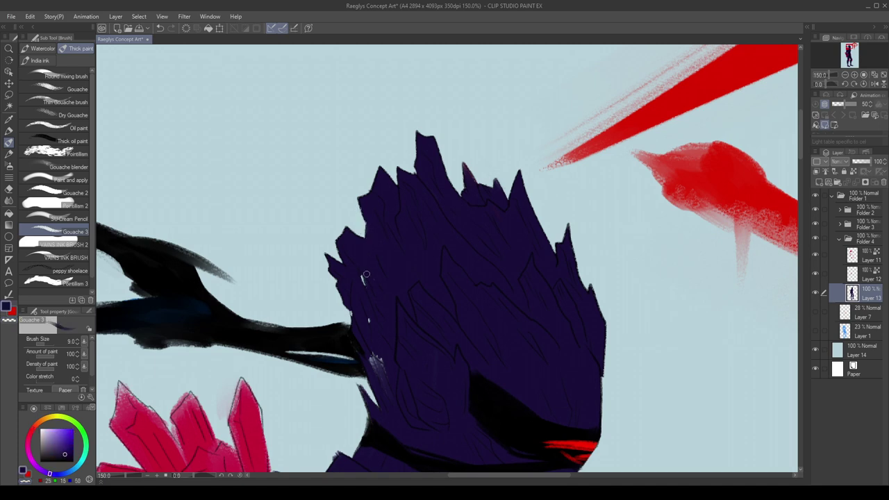
left_click_drag(383, 367, 365, 349)
Create a new layer folder above Layer 13 and add a new raster layer inside it.
scroll(599, 371, "down", 5)
scroll(670, 220, "up", 2)
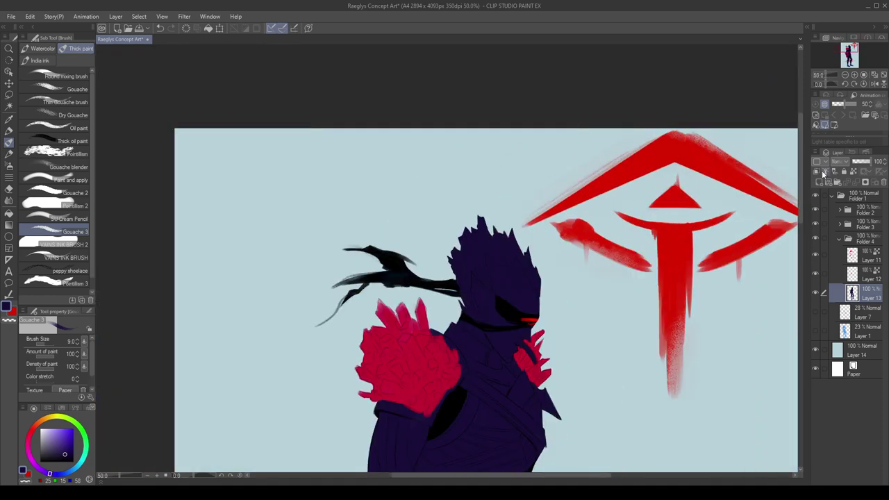
left_click(838, 182)
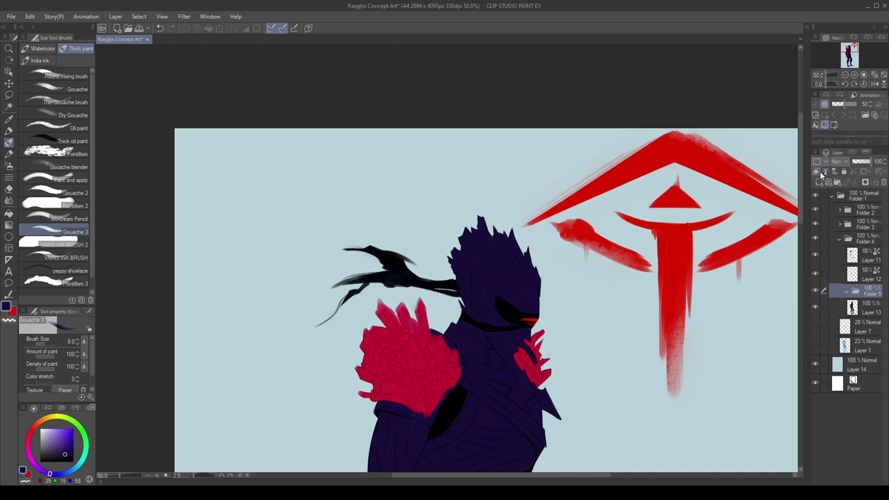
left_click(819, 182)
Sample a gray-green (RGB 132, 145, 138) from the reference image and paint the front half of the hair at brush size 60.
left_click(259, 182)
left_click(272, 156, "alt")
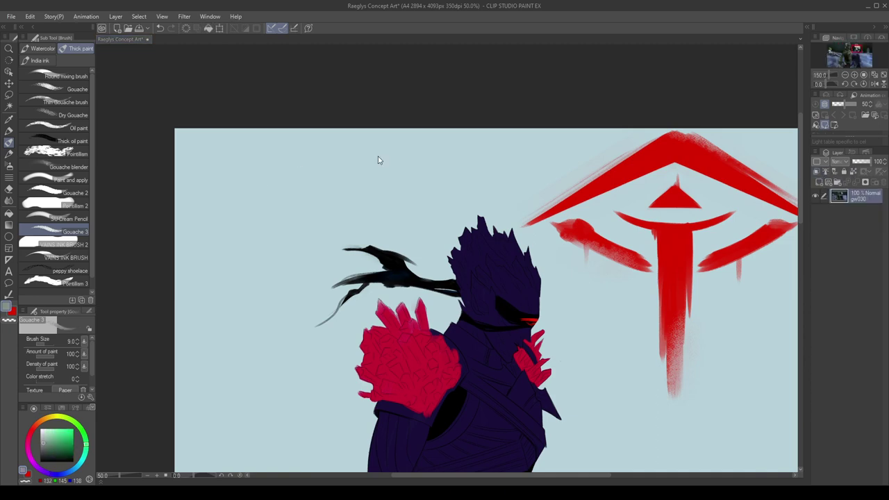
left_click(534, 240)
key("bracketright")
key("bracketright")
key("bracketright")
key("bracketright")
key("bracketright")
key("bracketright")
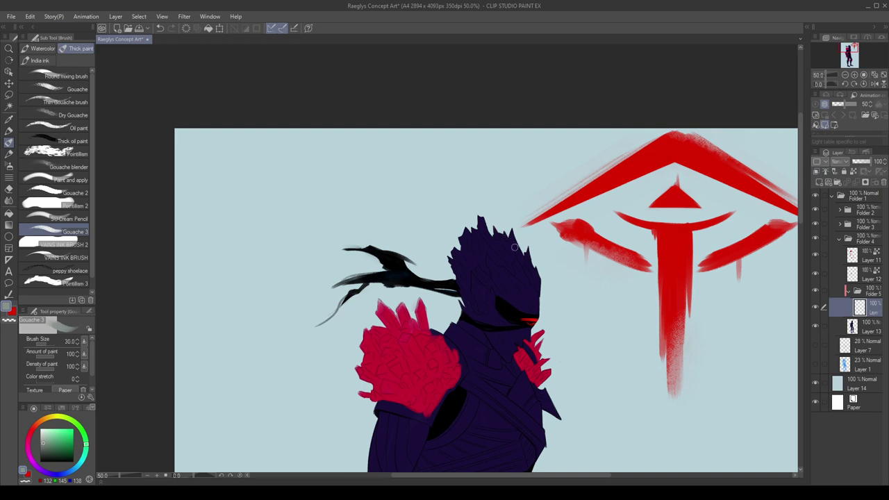
key("bracketright")
key("bracketright")
mouse_move(521, 243)
left_mouse_down()
mouse_move(537, 307)
mouse_move(547, 298)
mouse_move(535, 314)
mouse_move(515, 304)
left_mouse_up()
Recolor the painted hair light blue (RGB 171, 207, 214) with transparent pixels locked, then unlock and cover the rest of the hair and face.
left_click(78, 466)
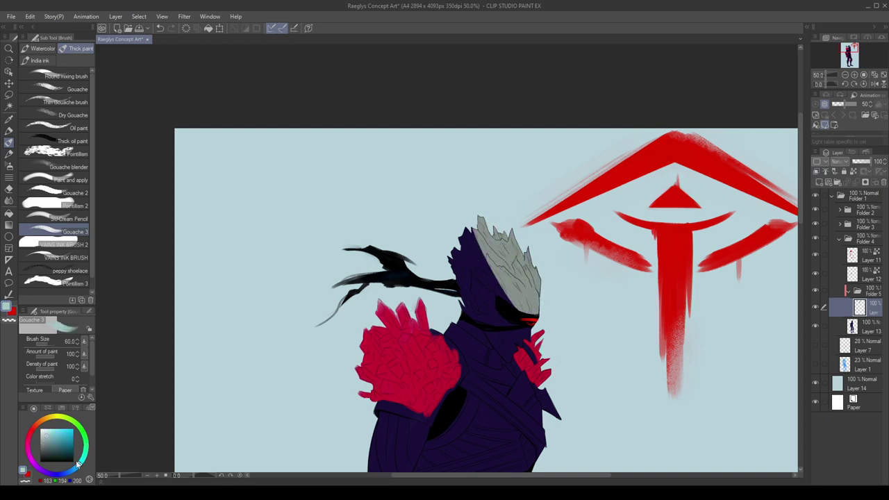
left_click(854, 172)
key("alt+Delete")
left_click(853, 172)
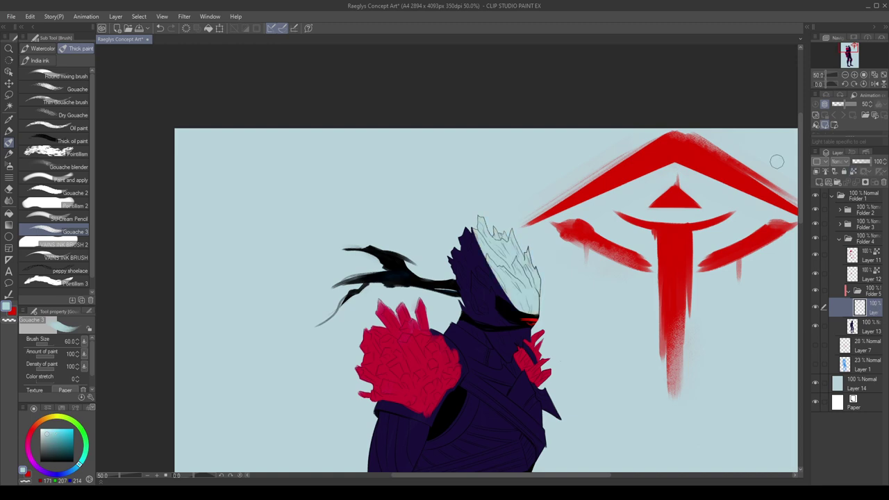
mouse_move(514, 310)
left_mouse_down()
mouse_move(482, 243)
mouse_move(467, 236)
left_mouse_up()
mouse_move(518, 312)
left_mouse_down()
mouse_move(486, 276)
mouse_move(509, 320)
mouse_move(450, 264)
mouse_move(477, 316)
left_mouse_up()
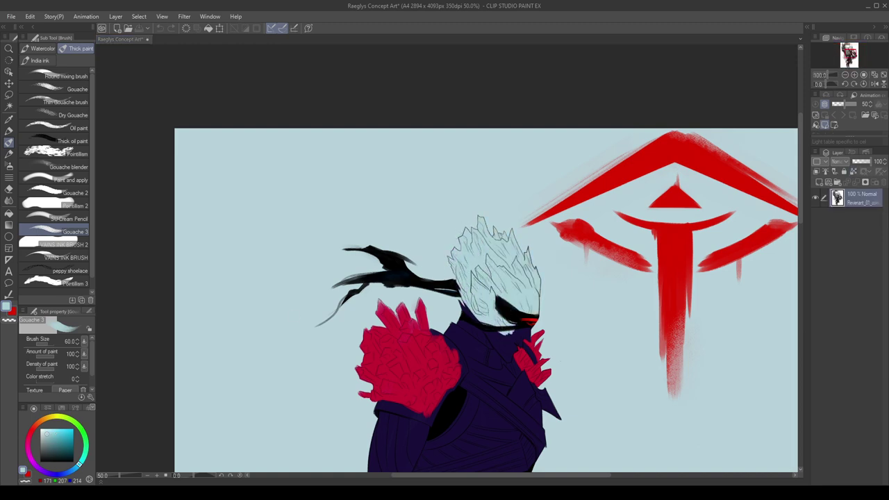
Recolor the hair and face pale gray (RGB 204, 207, 216) and extend the color down over the neck and chin.
left_click(64, 474)
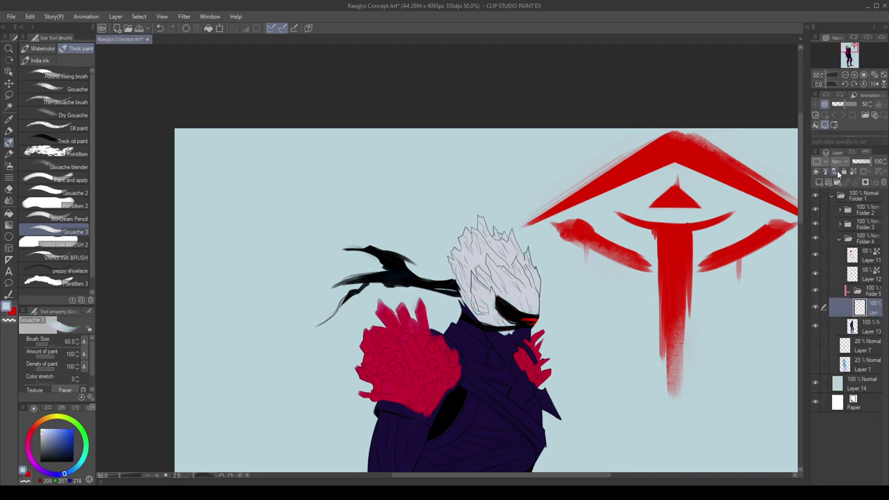
mouse_move(465, 306)
left_mouse_down()
mouse_move(511, 361)
mouse_move(441, 305)
mouse_move(521, 368)
left_mouse_up()
scroll(476, 325, "up", 2)
left_click_drag(519, 321, 535, 372)
mouse_move(538, 341)
left_mouse_down()
mouse_move(540, 362)
mouse_move(577, 328)
mouse_move(592, 351)
left_mouse_up()
scroll(552, 273, "down", 2)
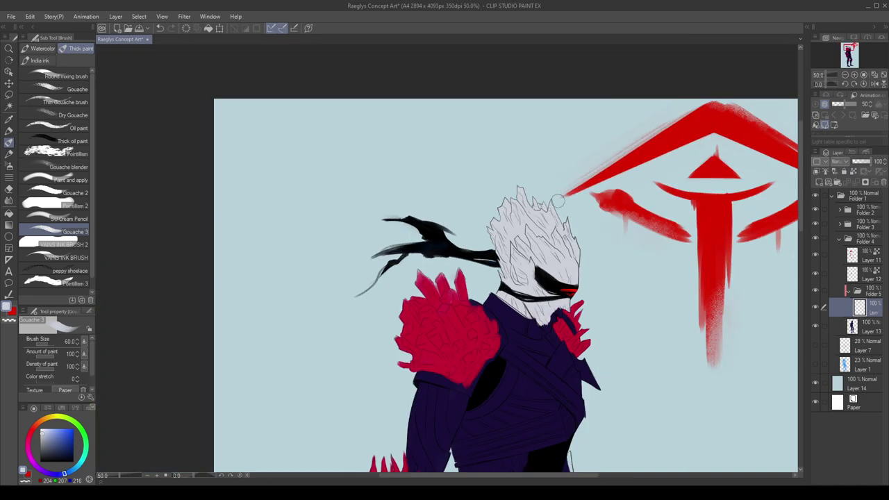
Clean up the pale gray along the collar and shape a pointed beard, alternating transparent color and paint down to brush size 20.
scroll(544, 323, "up", 3)
key("x")
key("c")
key("[")
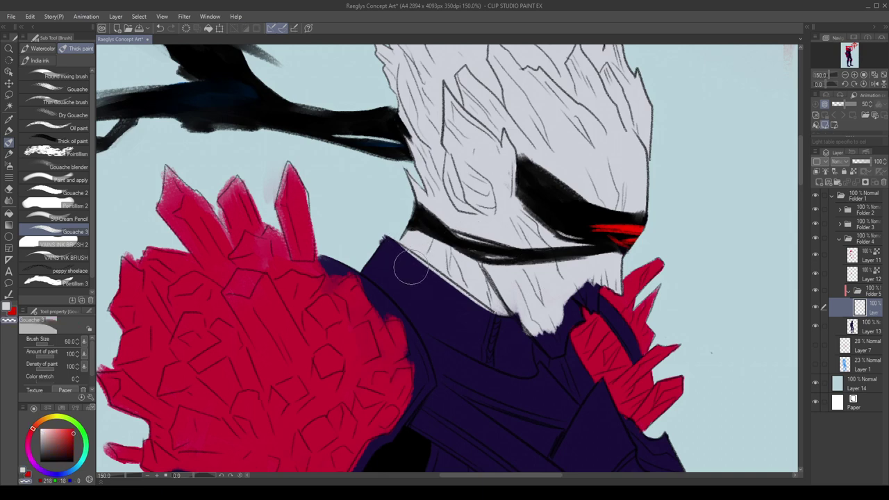
key("[")
key("[")
mouse_move(403, 259)
left_mouse_down()
mouse_move(514, 334)
mouse_move(515, 310)
mouse_move(506, 362)
mouse_move(511, 317)
mouse_move(523, 309)
mouse_move(489, 351)
mouse_move(498, 356)
mouse_move(510, 313)
mouse_move(502, 294)
mouse_move(529, 309)
mouse_move(553, 348)
mouse_move(562, 306)
mouse_move(561, 331)
mouse_move(567, 302)
mouse_move(572, 312)
mouse_move(588, 294)
mouse_move(593, 307)
mouse_move(594, 288)
mouse_move(593, 308)
mouse_move(573, 311)
mouse_move(555, 353)
left_mouse_up()
key("x")
key("x")
key("c")
key("x")
key("[")
key("[")
key("[")
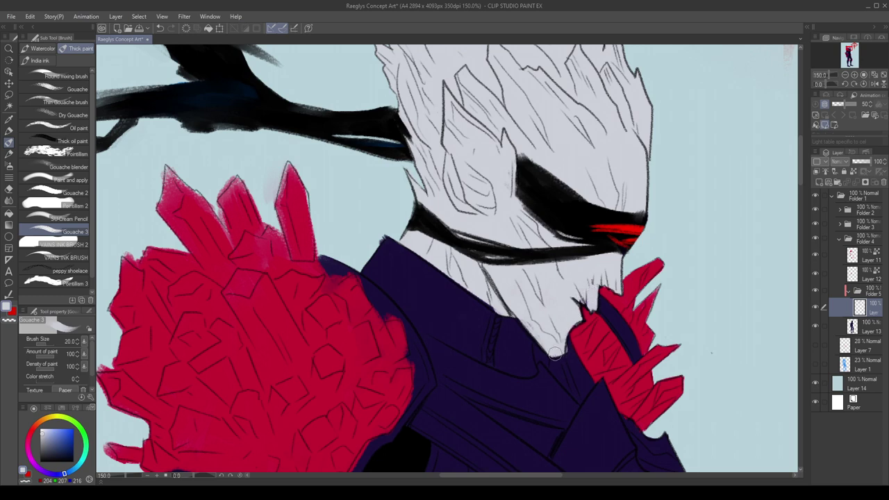
left_click(574, 343, "alt")
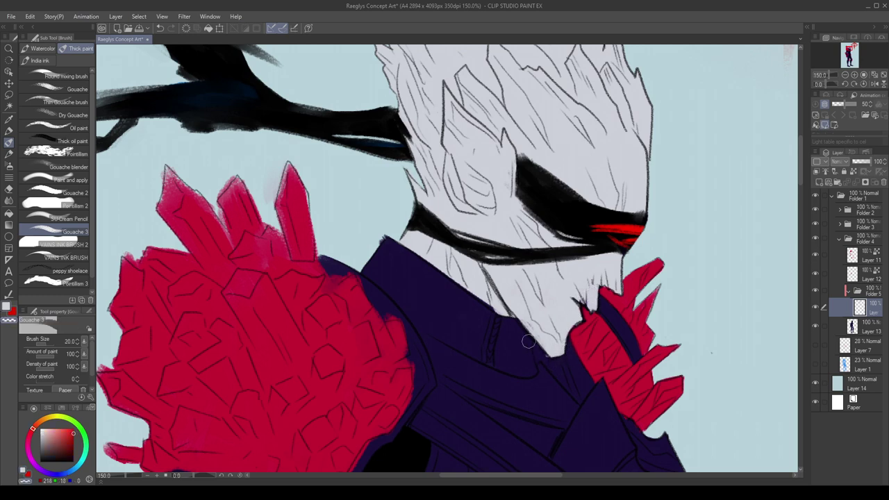
scroll(517, 172, "down", 5)
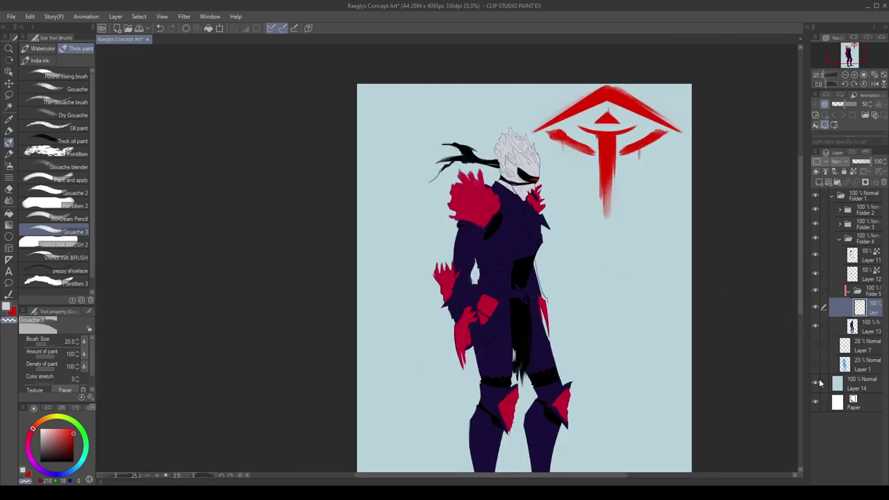
Hide the light blue background layer (Layer 14).
left_click(816, 384)
scroll(543, 170, "down", 2)
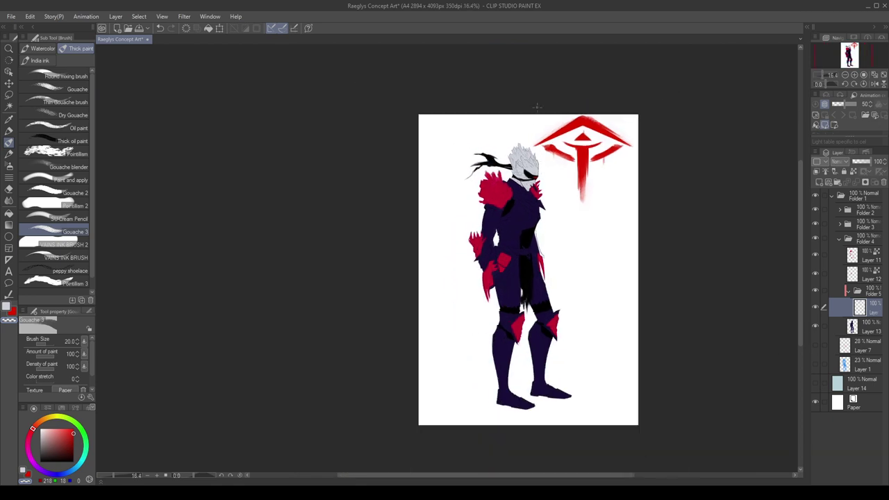
scroll(528, 120, "up", 4)
Lock the hair layer's transparent pixels and refill the hair and face with a lighter bluish white (RGB 221, 226, 243).
left_click(854, 171)
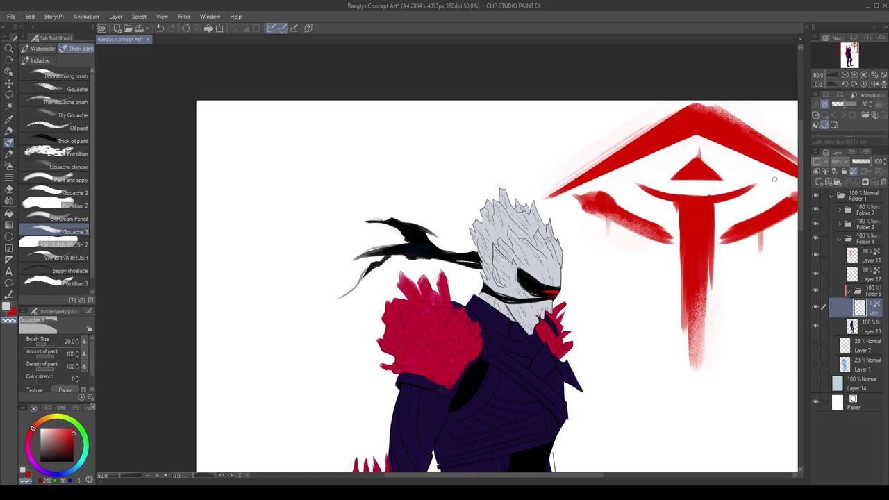
left_click(541, 266, "alt")
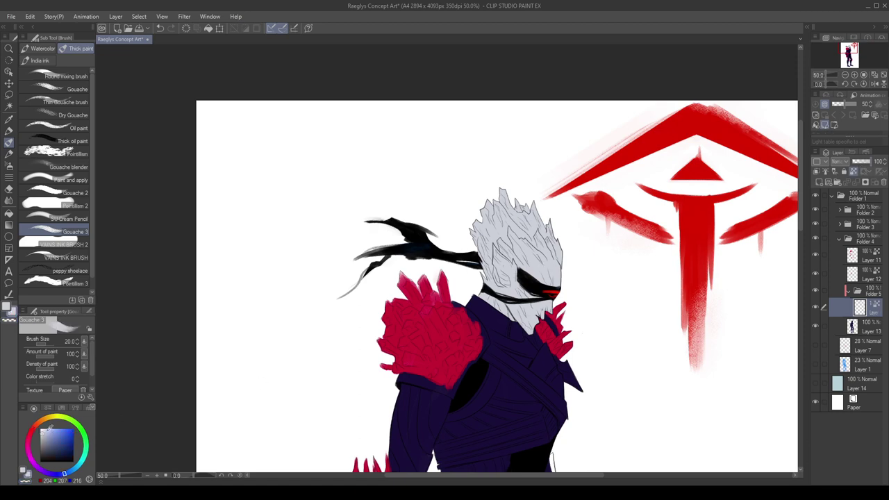
left_click_drag(46, 430, 43, 430)
key("alt+Delete")
key("ctrl+minus")
key("ctrl+minus")
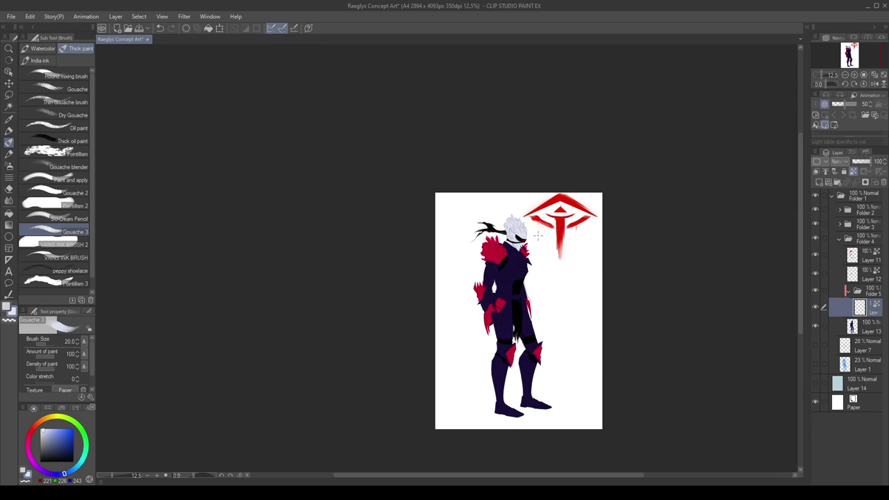
scroll(520, 231, "up", 5)
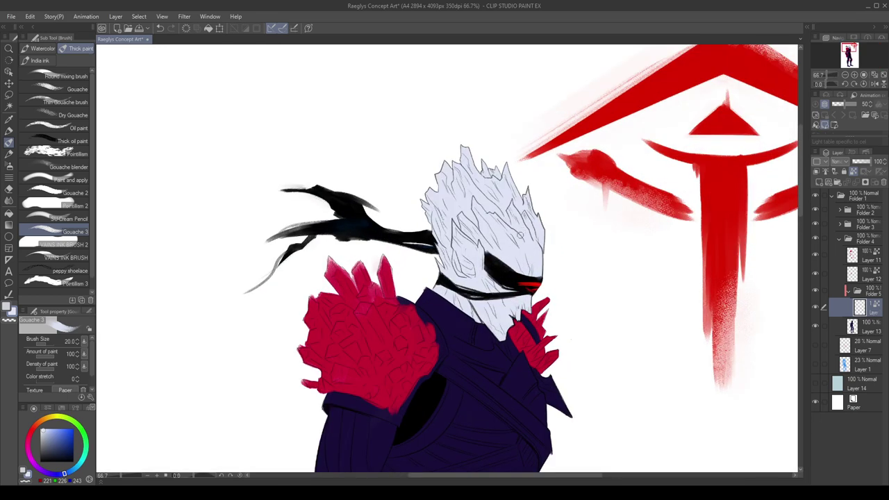
scroll(549, 223, "down", 5)
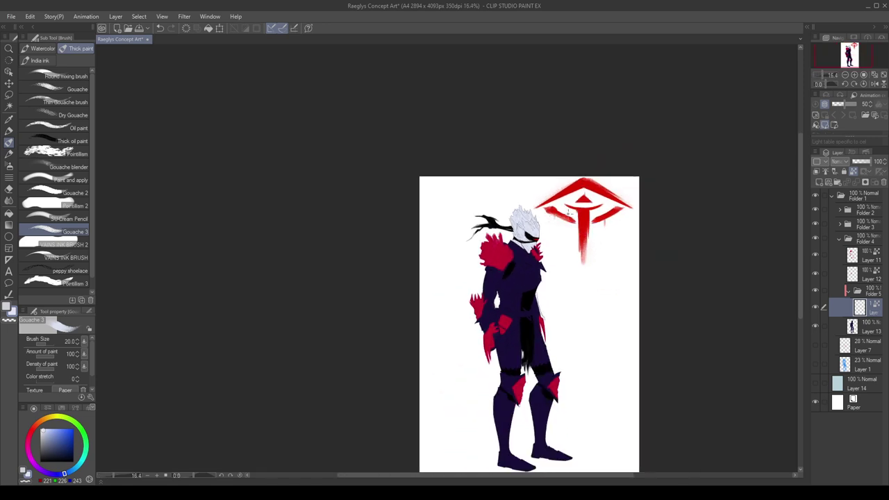
scroll(563, 340, "up", 3)
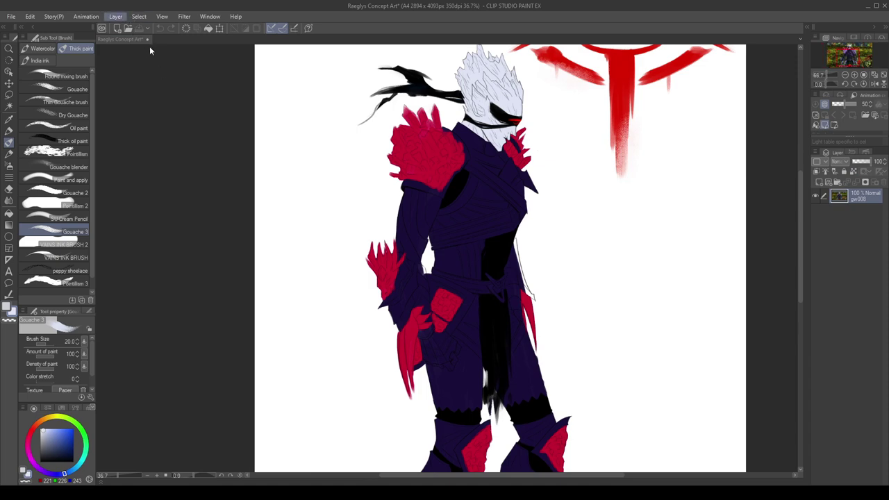
Pick a dark charcoal (RGB 51, 48, 58) using the reference image and refill Layer 13's bodysuit with transparent pixels locked.
key("Tab")
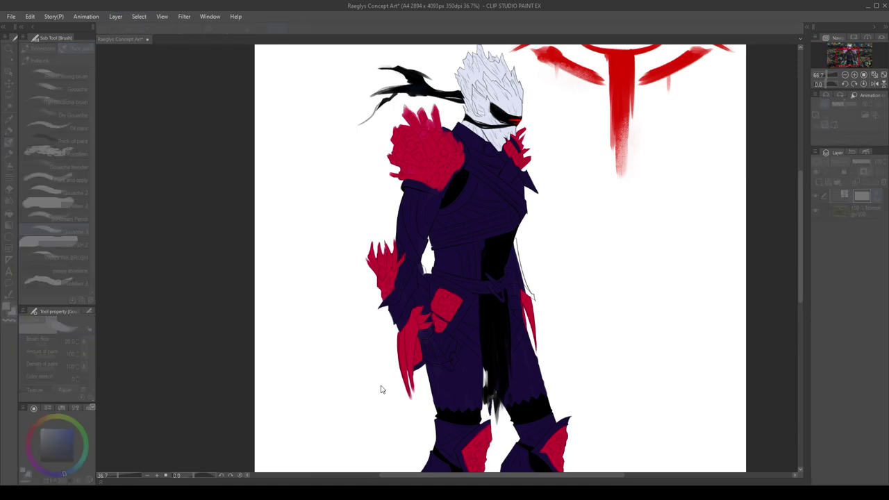
key("Tab")
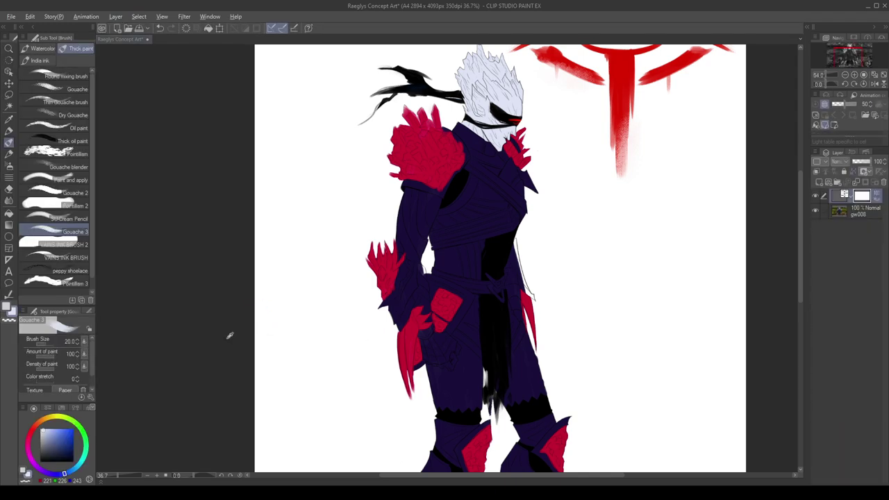
left_click(469, 289, "alt")
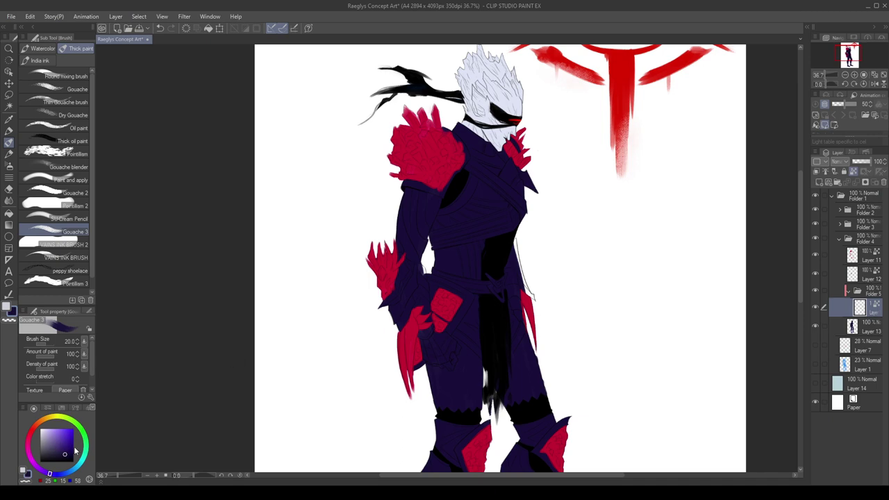
left_click(234, 314, "alt")
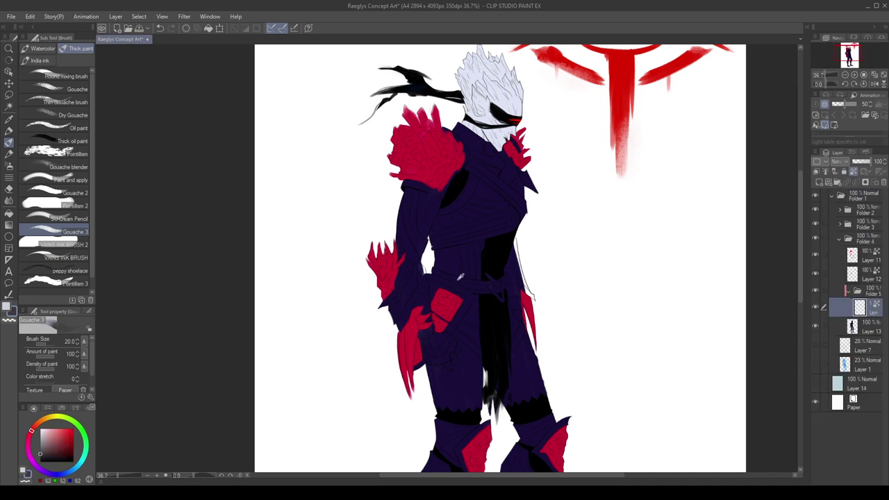
left_click(458, 284, "alt")
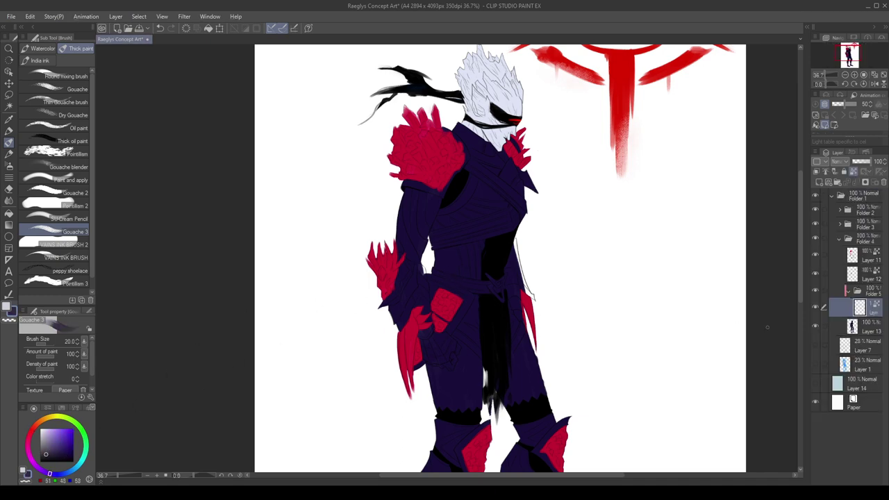
left_click(865, 330)
left_click(853, 172)
key("alt+Delete")
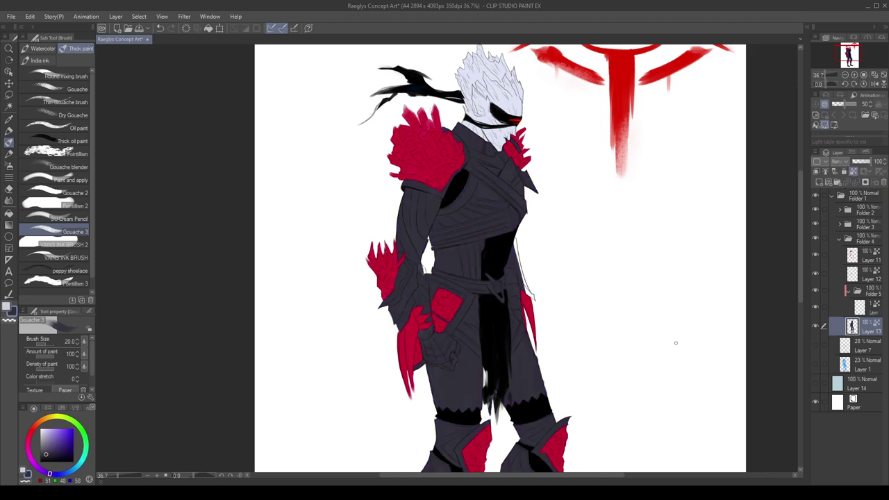
Shift the bodysuit on Layer 13 to a darker muted indigo (RGB 40, 33, 62).
scroll(539, 284, "down", 2)
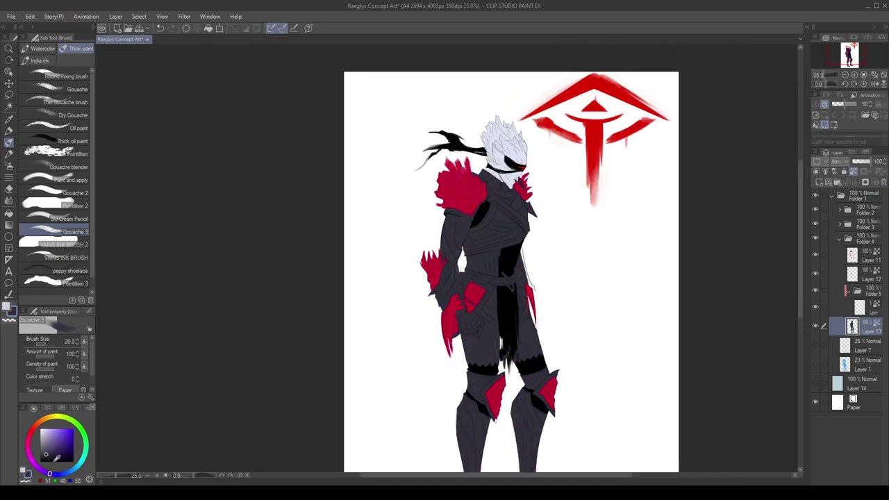
left_click_drag(55, 450, 51, 455)
scroll(498, 341, "down", 2)
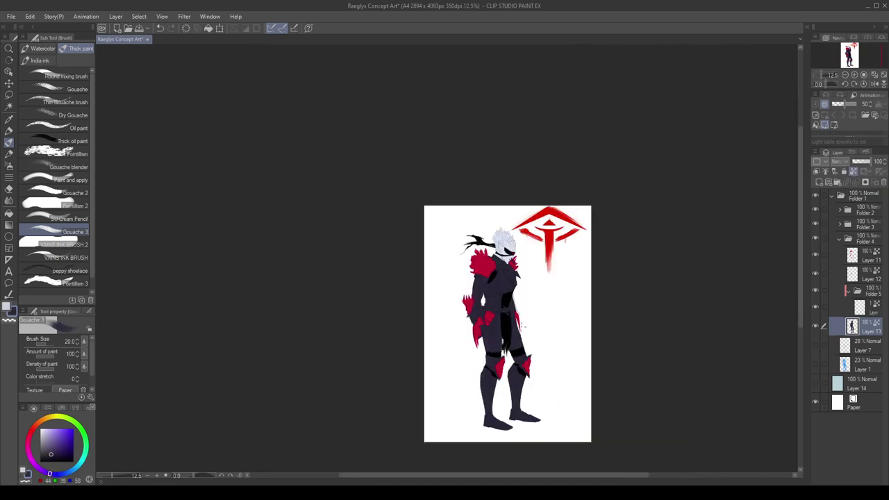
scroll(528, 291, "up", 3)
left_click(55, 454)
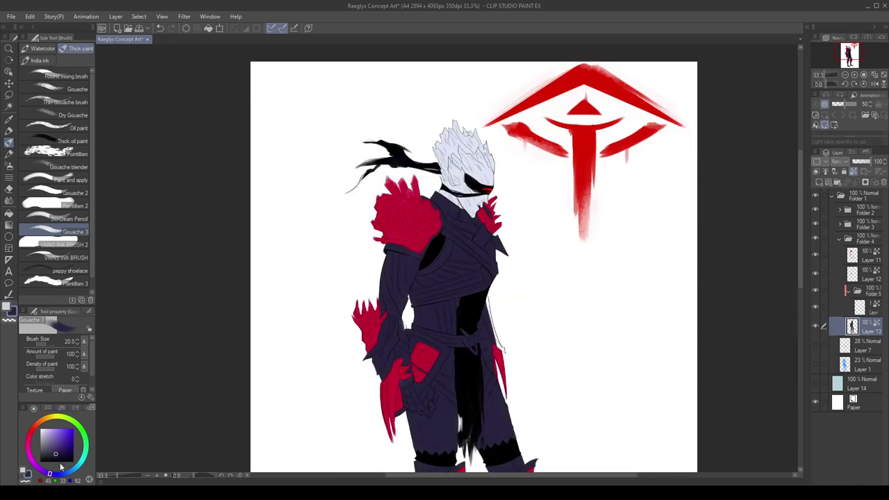
scroll(502, 234, "down", 3)
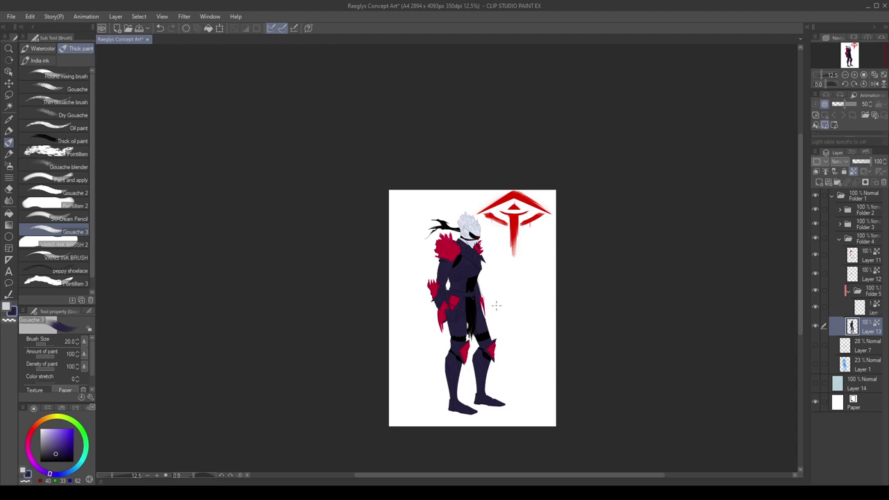
scroll(494, 264, "up", 5)
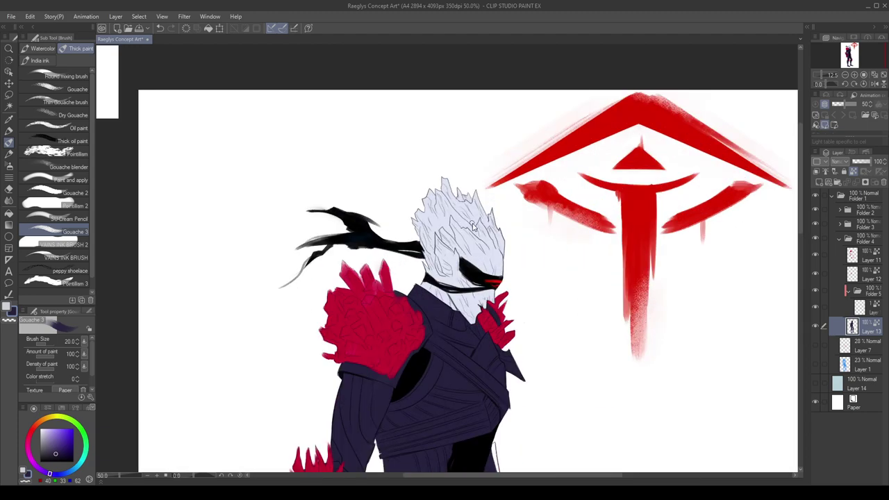
scroll(516, 124, "down", 3)
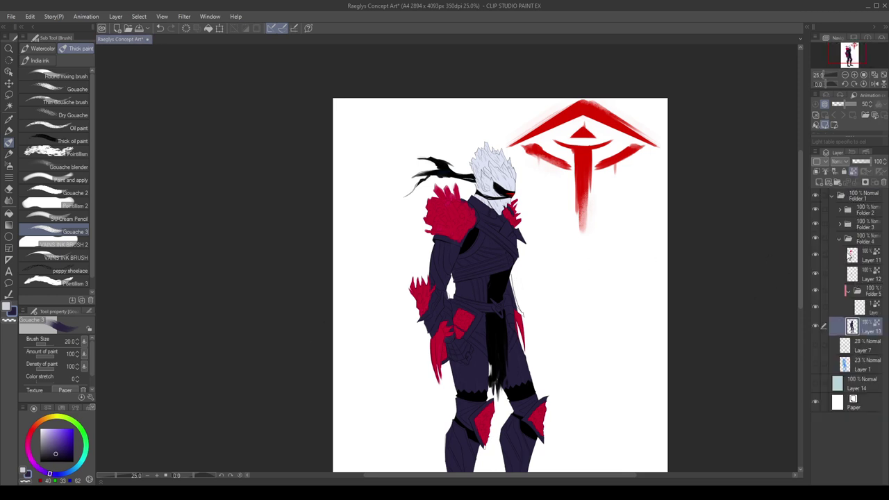
Select Layer 11, sample the crimson of the shoulder armor (RGB 197, 0, 50) and save the file.
left_click(848, 255)
left_click(467, 218, "alt")
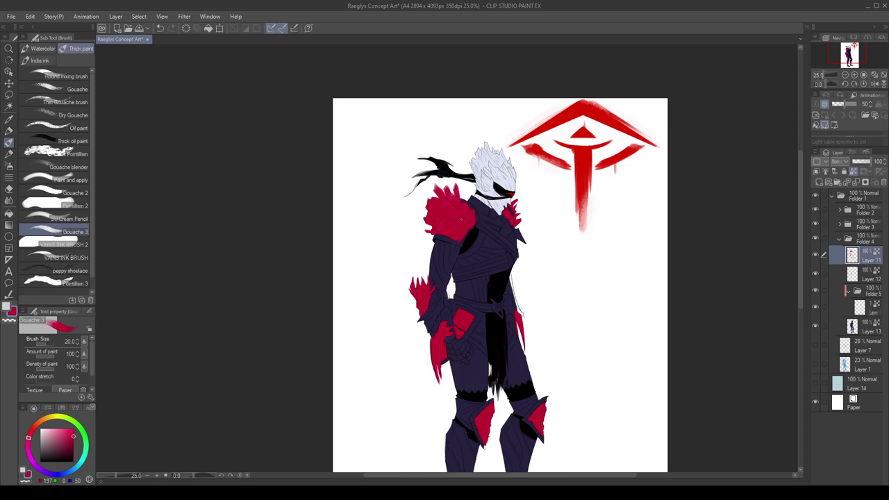
key("ctrl+s")
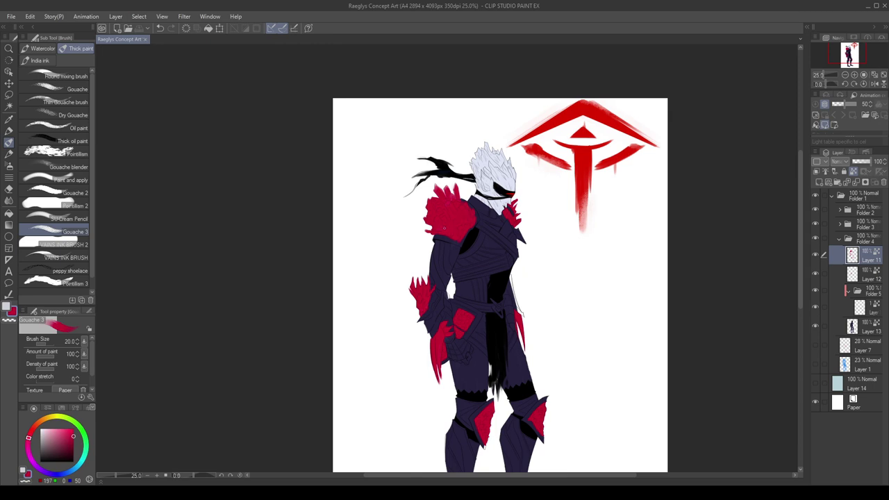
scroll(509, 203, "down", 5)
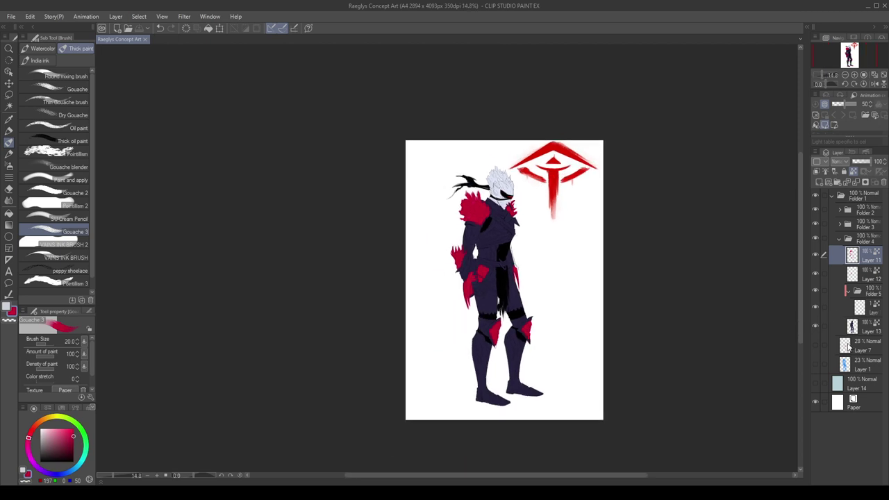
Add a new raster layer directly above Layer 7 and set the drawing color to medium gray (RGB 119, 127, 129).
left_click(848, 348)
left_click(819, 183)
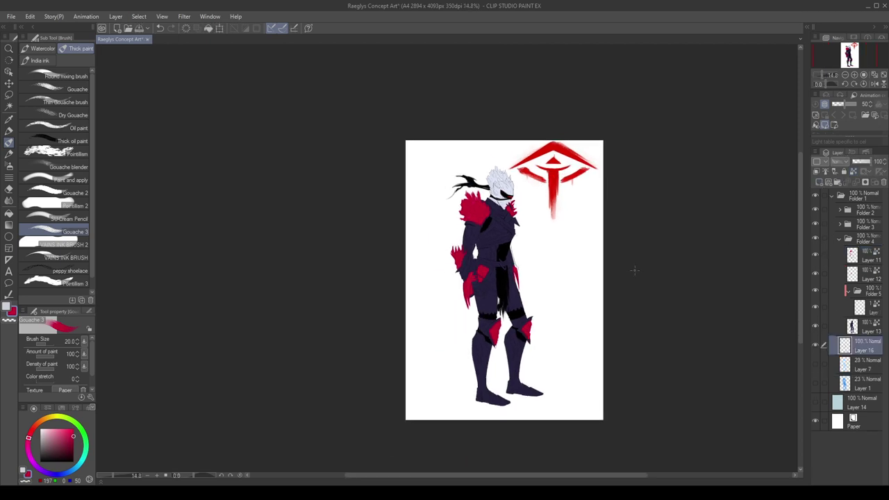
left_click_drag(53, 443, 42, 446)
left_click_drag(76, 469, 77, 467)
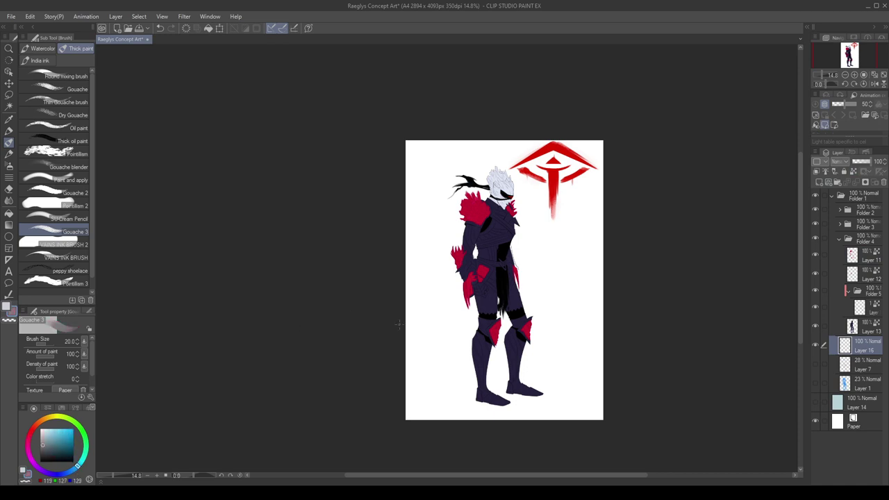
Paint gray cast shadows beneath and behind both feet with streaky horizontal strokes at brush size 35.
scroll(486, 403, "up", 2)
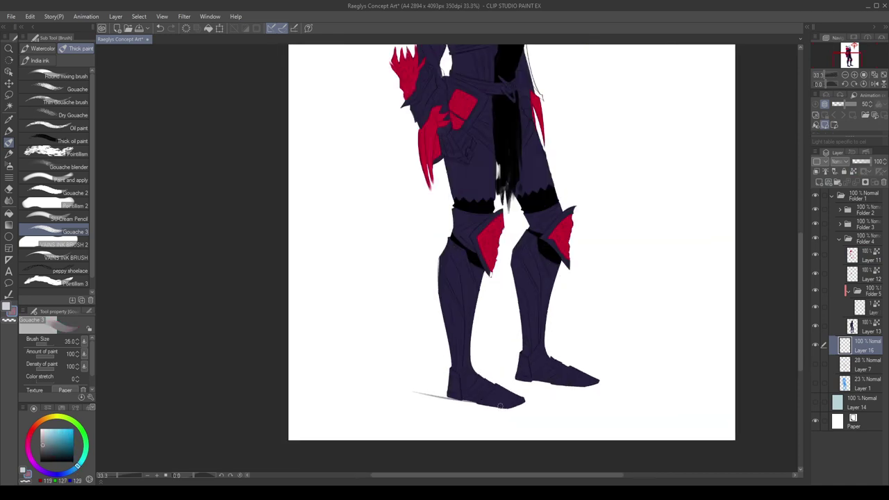
left_click_drag(501, 406, 406, 392)
mouse_move(465, 395)
left_mouse_down()
mouse_move(412, 386)
mouse_move(491, 395)
mouse_move(440, 374)
left_mouse_up()
left_click_drag(503, 375, 515, 377)
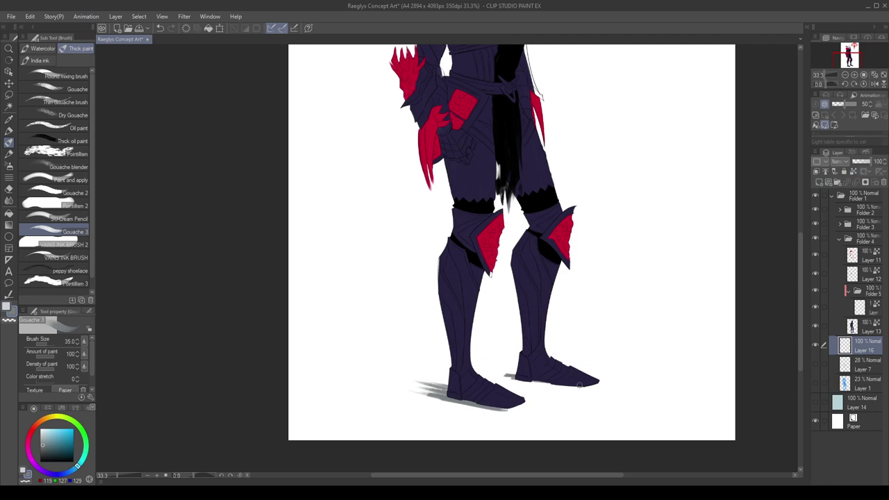
mouse_move(579, 385)
left_mouse_down()
mouse_move(473, 374)
mouse_move(566, 386)
mouse_move(499, 373)
left_mouse_up()
left_click_drag(523, 374, 500, 368)
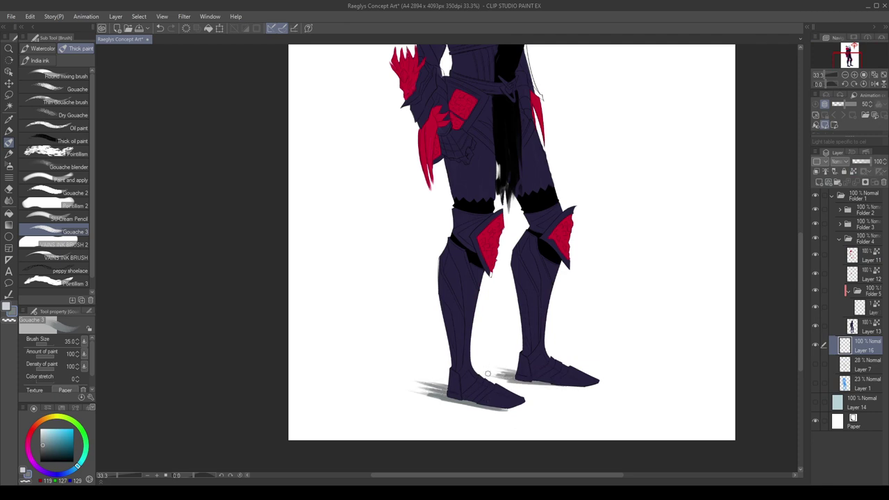
scroll(487, 374, "down", 4)
scroll(540, 390, "up", 4)
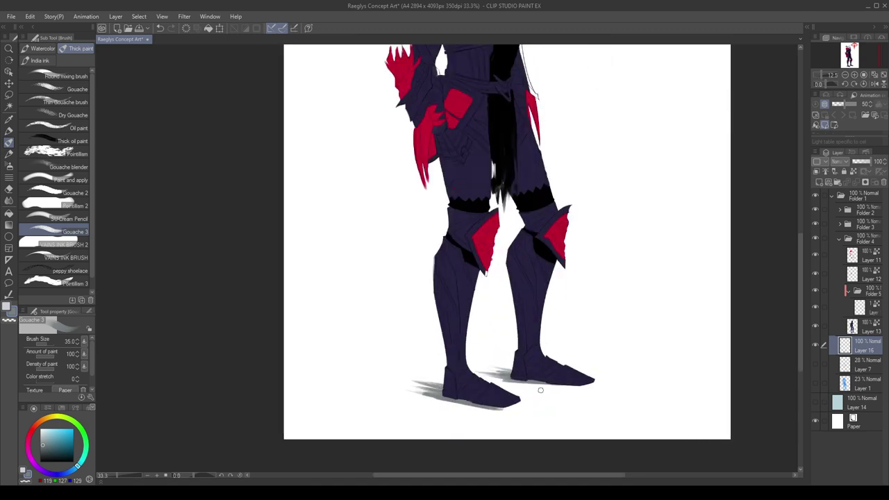
scroll(540, 390, "up", 1)
mouse_move(585, 384)
left_mouse_down()
mouse_move(519, 381)
mouse_move(589, 387)
mouse_move(553, 386)
left_mouse_up()
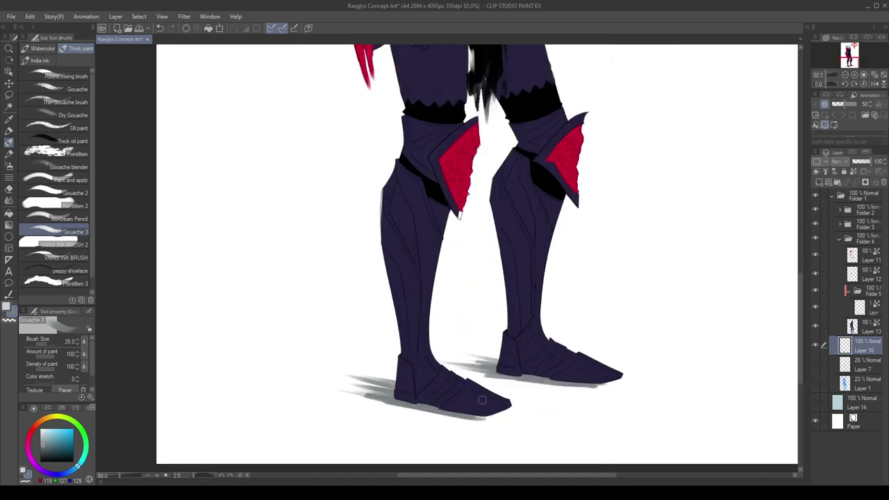
Add a new raster layer above Layer 16 and airbrush a gray texture into the canvas's lower-right corner with the 鉛筆5混合 brush at size 1300.
scroll(452, 411, "down", 4)
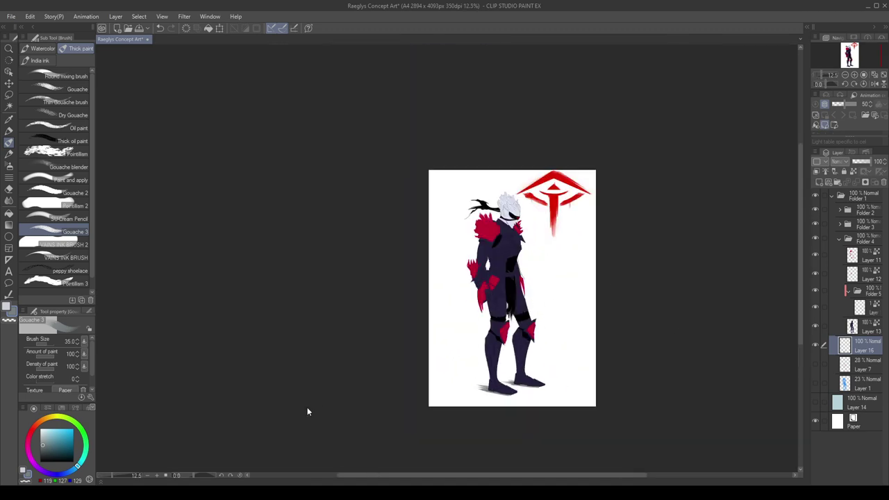
key("ctrl+Tab")
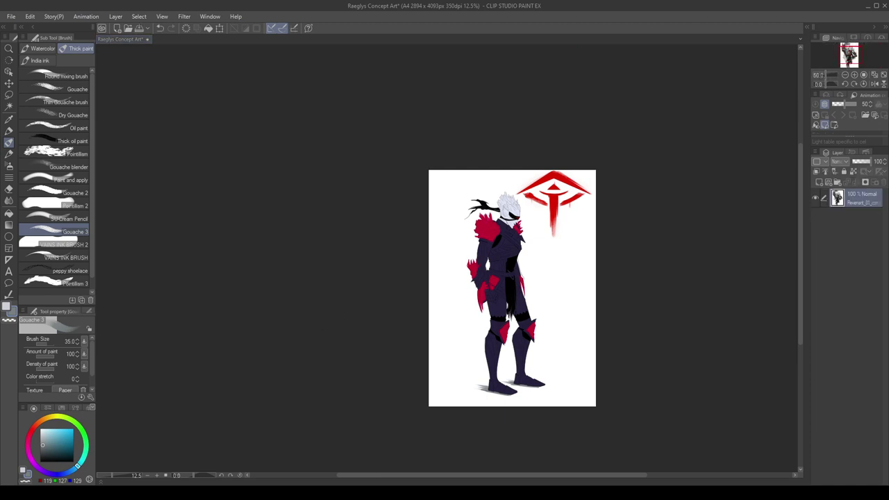
left_click(819, 182)
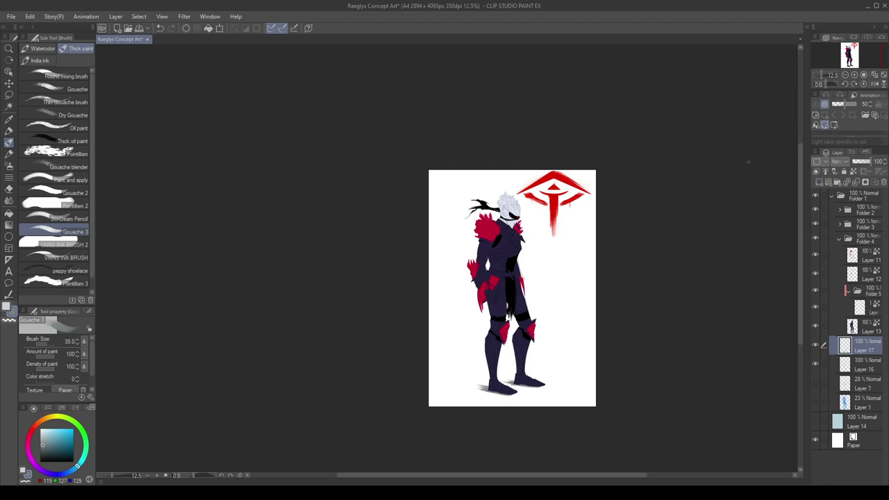
left_click(9, 165)
left_click(66, 176)
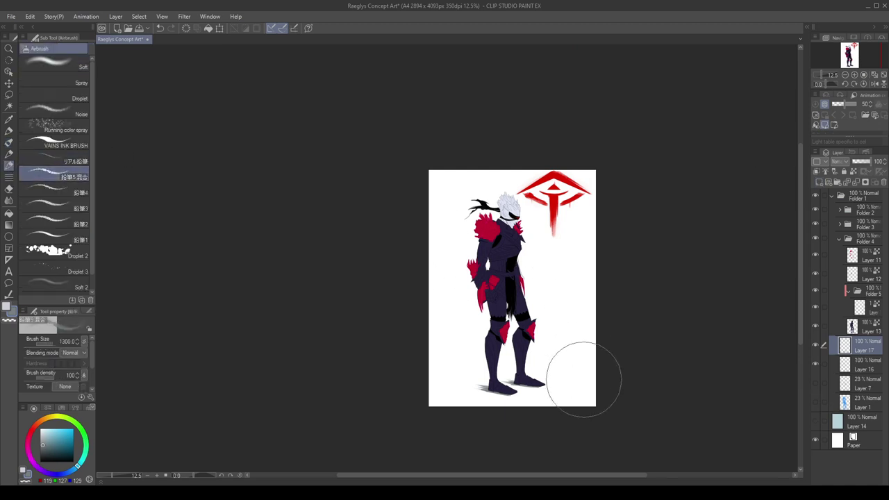
mouse_move(586, 373)
left_mouse_down()
mouse_move(577, 417)
mouse_move(593, 394)
mouse_move(578, 416)
mouse_move(559, 416)
mouse_move(586, 396)
mouse_move(592, 403)
mouse_move(583, 412)
mouse_move(523, 401)
left_mouse_up()
Enlarge the brush to 1800, texture the canvas's upper-left corner in gray, and clear the excess around it with the transparent color.
key("]")
key("]")
key("]")
key("]")
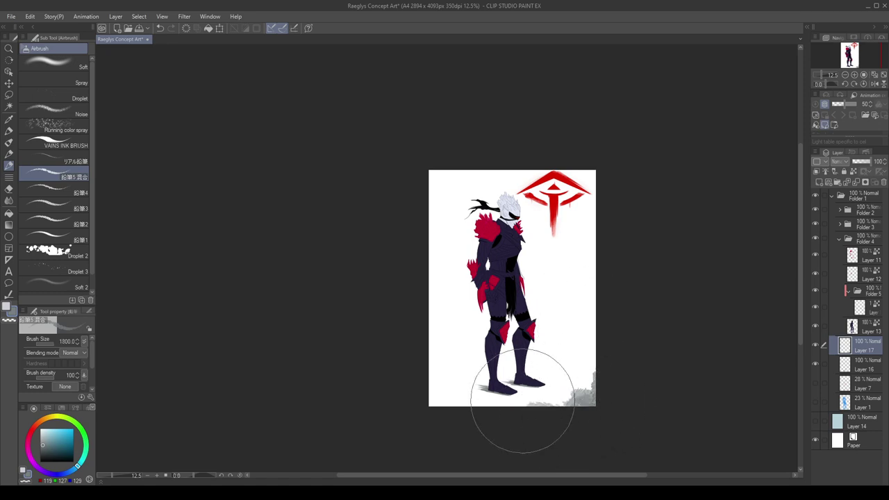
left_click_drag(432, 171, 453, 264)
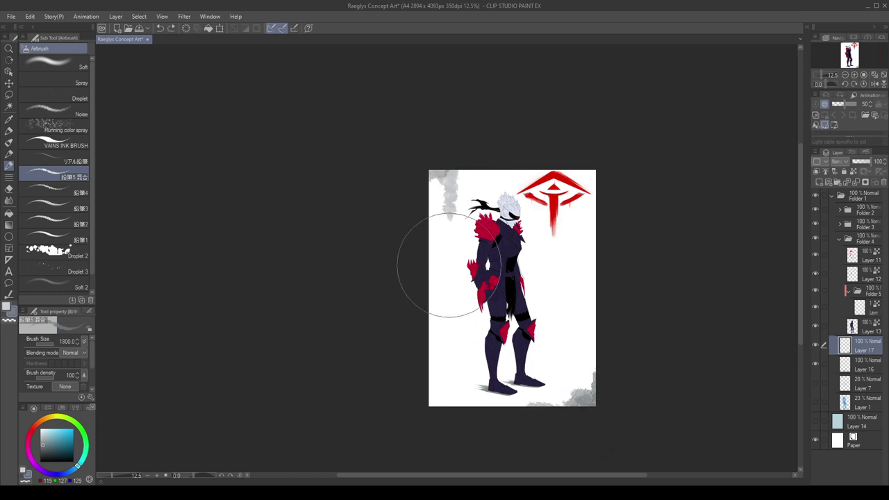
key("ctrl+z")
key("ctrl+z")
mouse_move(451, 171)
left_mouse_down()
mouse_move(449, 284)
mouse_move(458, 138)
mouse_move(454, 251)
mouse_move(454, 206)
mouse_move(438, 217)
mouse_move(456, 203)
mouse_move(461, 259)
mouse_move(464, 220)
mouse_move(472, 244)
mouse_move(447, 265)
mouse_move(477, 190)
mouse_move(456, 263)
mouse_move(507, 209)
mouse_move(485, 261)
mouse_move(489, 241)
mouse_move(452, 185)
left_mouse_up()
key("x")
key("c")
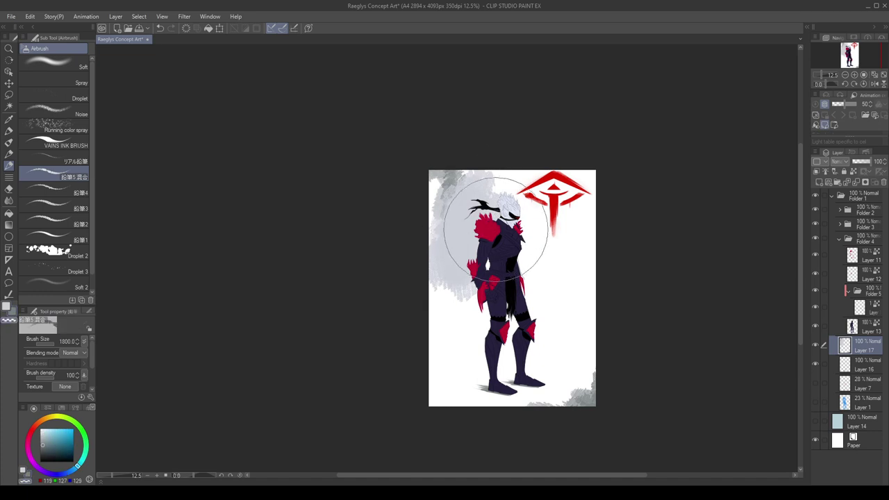
mouse_move(479, 270)
left_mouse_down()
mouse_move(459, 243)
mouse_move(480, 199)
mouse_move(461, 248)
mouse_move(450, 171)
mouse_move(452, 272)
mouse_move(455, 201)
mouse_move(497, 255)
mouse_move(482, 156)
mouse_move(493, 248)
mouse_move(496, 165)
mouse_move(474, 255)
mouse_move(455, 266)
mouse_move(431, 180)
mouse_move(436, 259)
mouse_move(421, 174)
mouse_move(537, 173)
mouse_move(590, 277)
mouse_move(491, 241)
mouse_move(466, 212)
mouse_move(439, 260)
mouse_move(462, 277)
mouse_move(463, 313)
left_mouse_up()
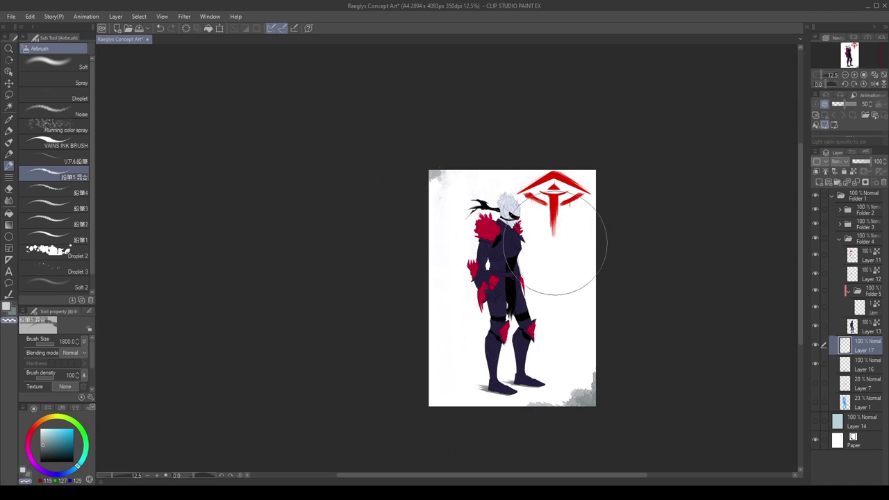
Make Layer 14 visible, sample its blue, and fill Layer 16 with a paler blue (RGB 218, 237, 243).
left_click(864, 368)
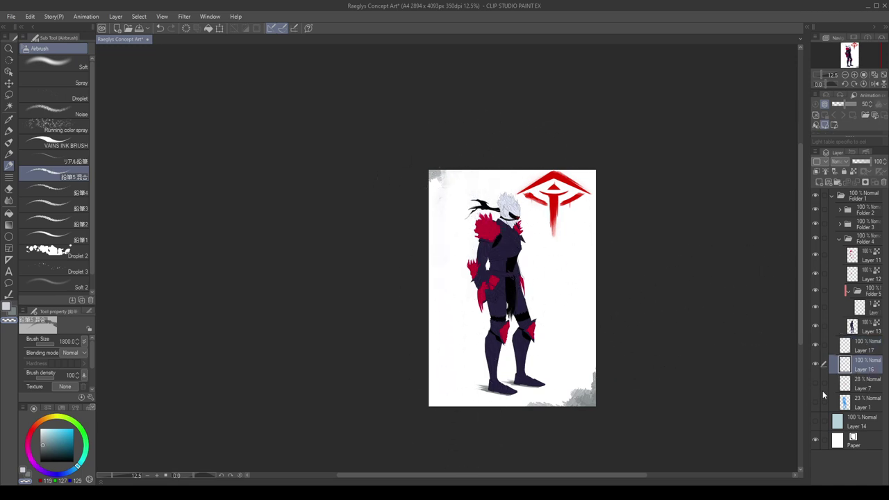
left_click(817, 420)
left_click(517, 367, "alt")
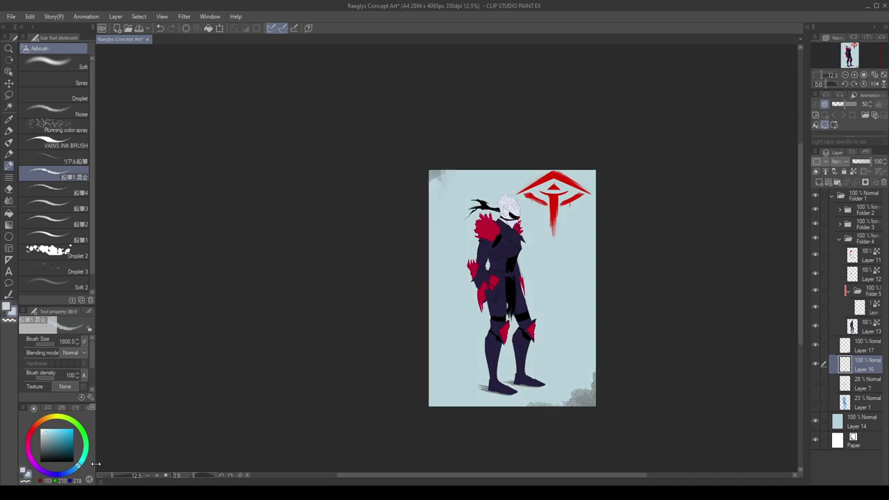
left_click(45, 428)
key("alt+Delete")
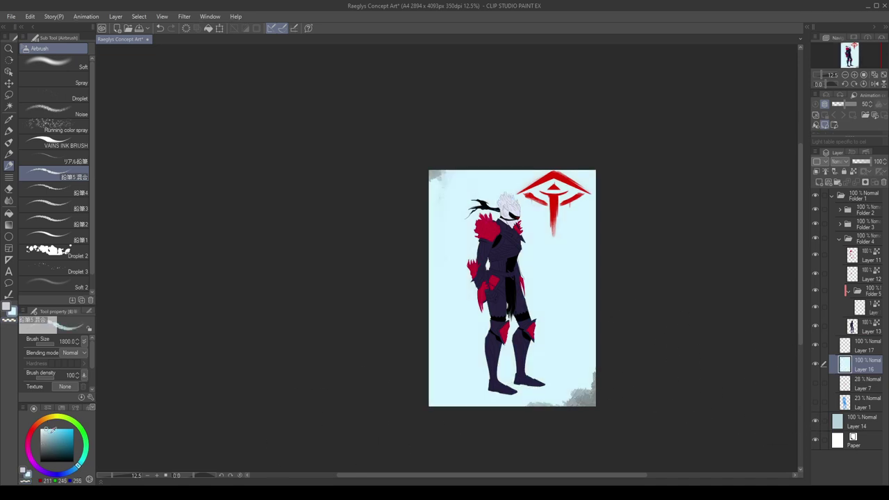
left_click_drag(51, 429, 46, 426)
Add a clipped layer above the head's base color layer in Folder 5 and choose the Thin Gouache brush in grayish blue (RGB 141, 162, 168).
scroll(523, 234, "up", 4)
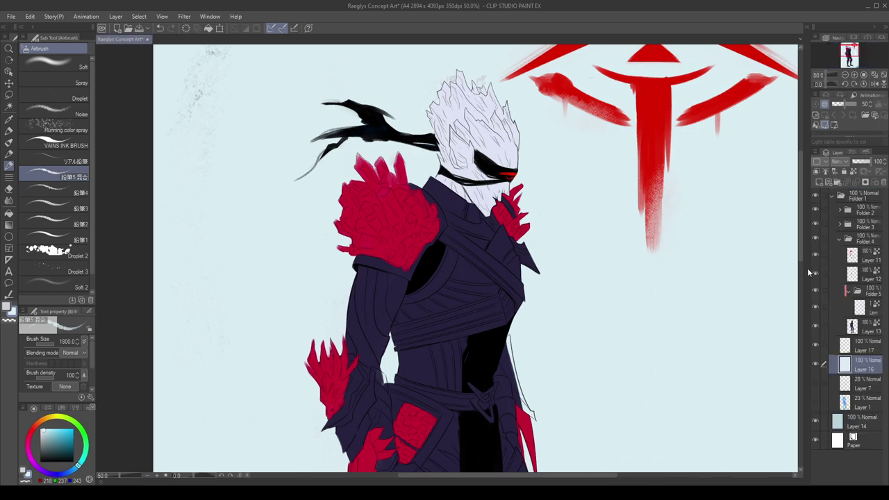
scroll(467, 74, "up", 1)
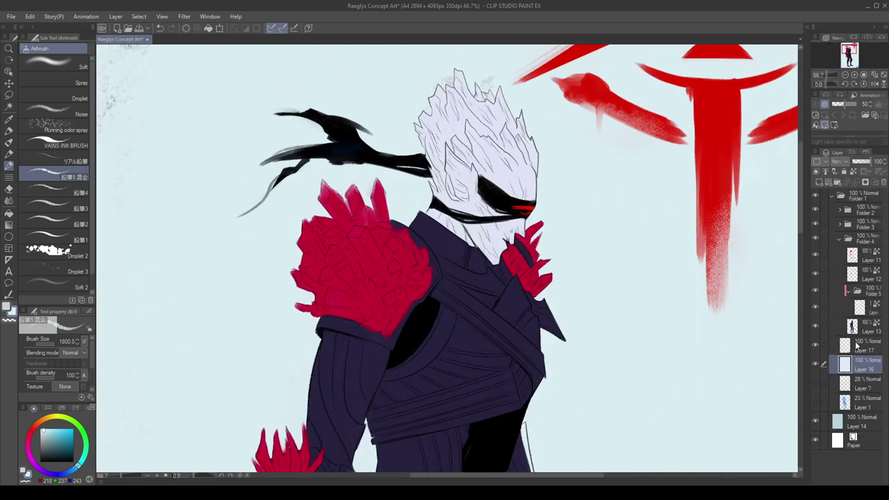
left_click(861, 307)
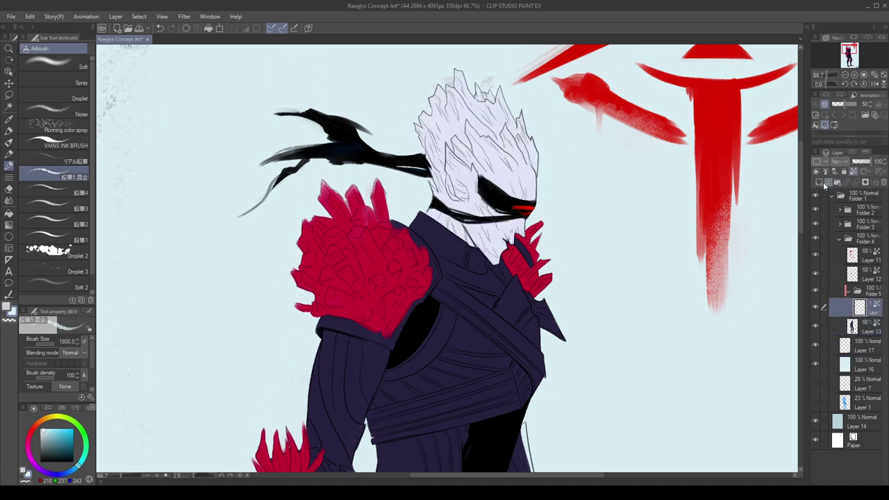
left_click(824, 184)
left_click(53, 434)
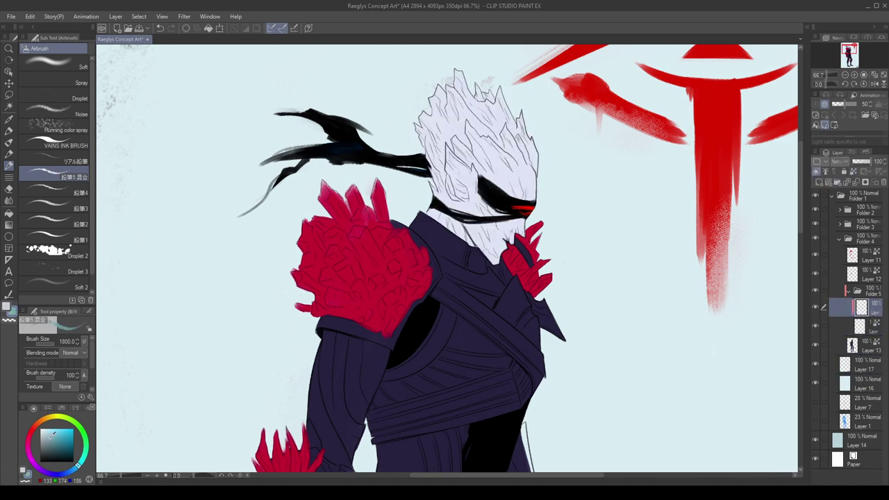
left_click(45, 437)
left_click(9, 143)
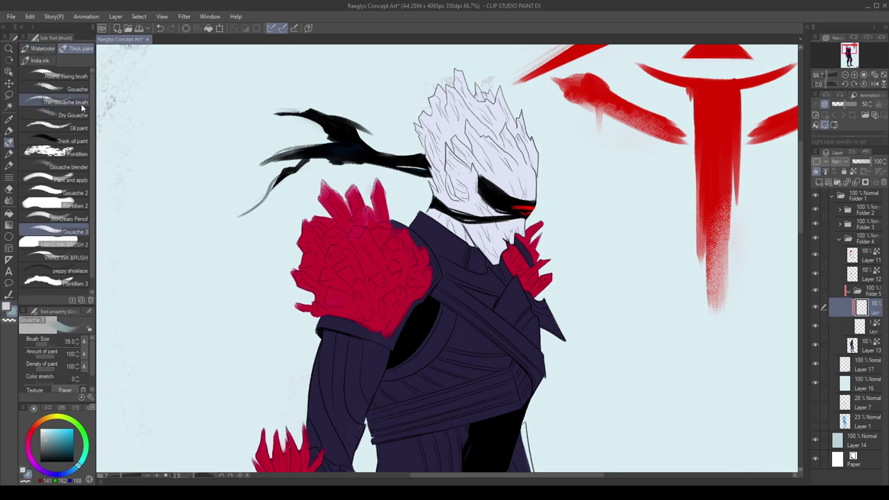
Paint shadow over the side of the head, ear and neck at brush size 80, and shift its hue to grayish purple (RGB 176, 159, 186).
left_click_drag(458, 122, 474, 212)
left_click_drag(439, 170, 464, 228)
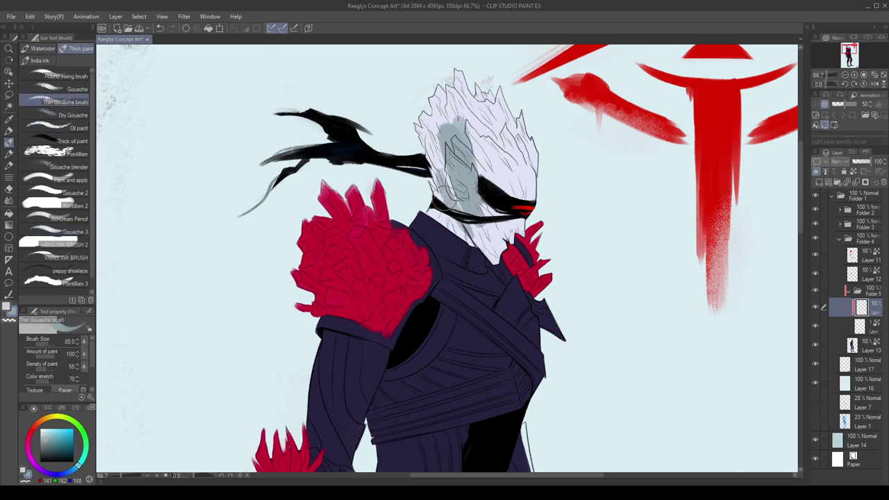
mouse_move(427, 191)
left_mouse_down()
mouse_move(434, 212)
mouse_move(463, 216)
mouse_move(487, 246)
mouse_move(454, 202)
left_mouse_up()
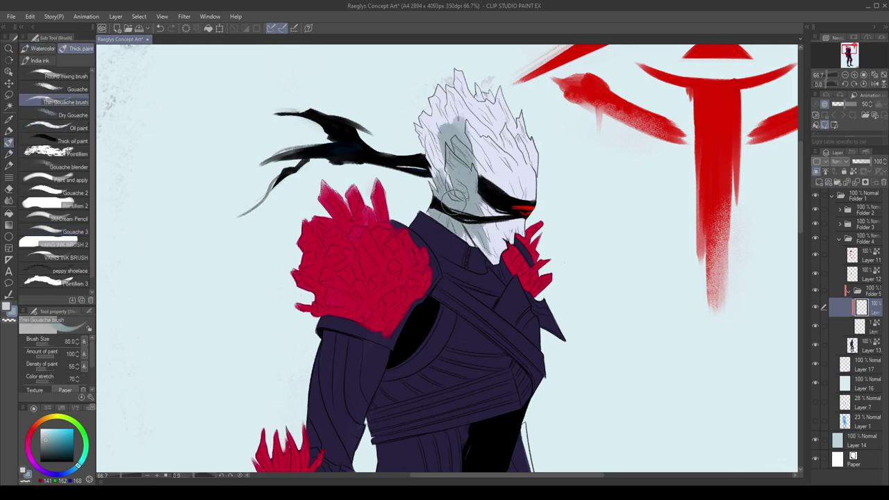
left_click(39, 470)
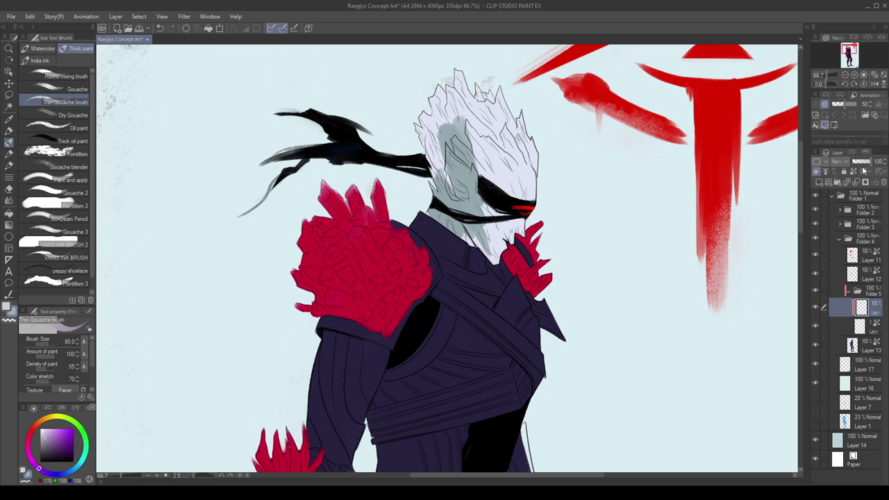
Extend the grayish purple shading across the spiky hair and face at brush size 100, leaving light areas along the front of the face.
scroll(496, 261, "down", 2)
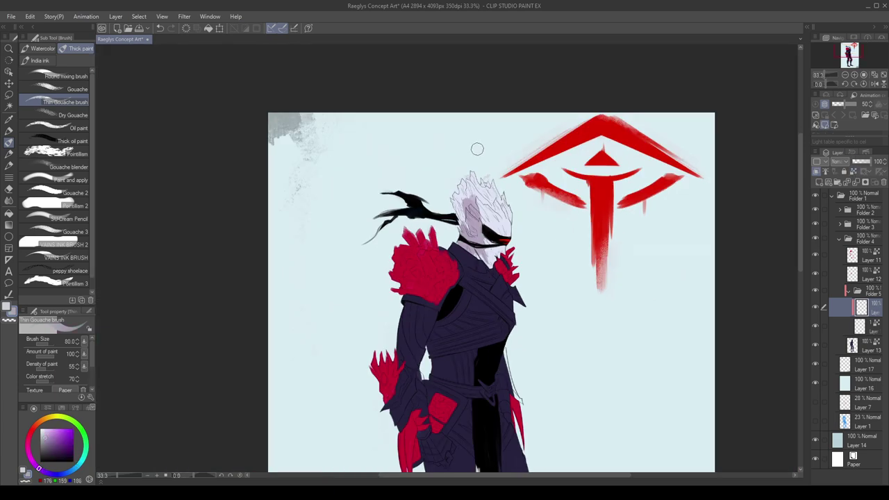
scroll(476, 159, "up", 2)
mouse_move(484, 293)
left_mouse_down()
mouse_move(493, 267)
mouse_move(534, 279)
mouse_move(524, 260)
mouse_move(542, 306)
mouse_move(493, 271)
mouse_move(529, 316)
mouse_move(538, 300)
mouse_move(503, 259)
mouse_move(518, 278)
mouse_move(499, 232)
mouse_move(430, 210)
mouse_move(446, 293)
mouse_move(476, 279)
mouse_move(440, 299)
mouse_move(478, 314)
mouse_move(474, 282)
mouse_move(499, 258)
mouse_move(523, 264)
mouse_move(491, 225)
mouse_move(463, 224)
left_mouse_up()
key("]")
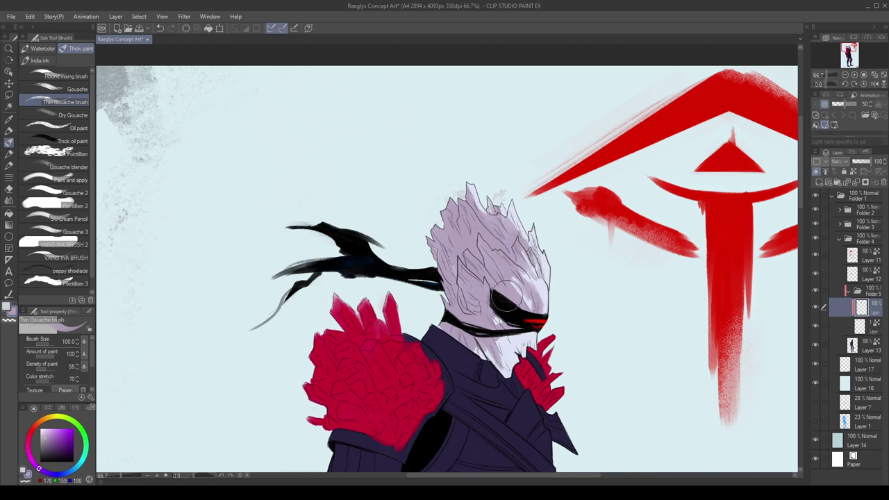
left_click_drag(507, 298, 532, 312)
Set the light table opacity to 100 and review the head shading against the gw030 reference image and in mirrored view.
left_click(1, 125)
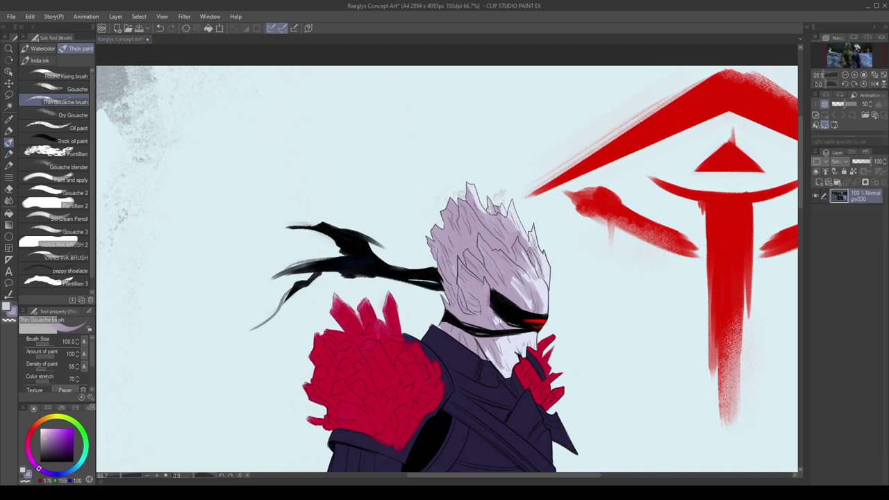
left_click(364, 180)
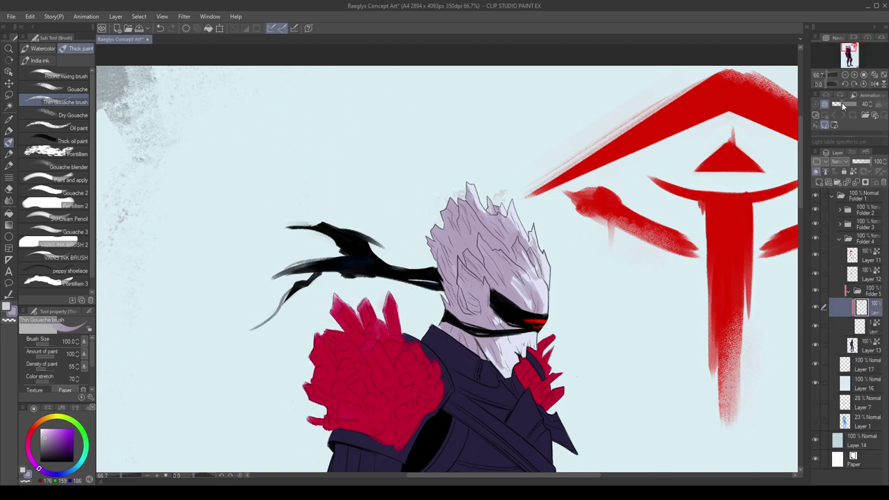
left_click_drag(842, 104, 882, 93)
left_click(825, 84)
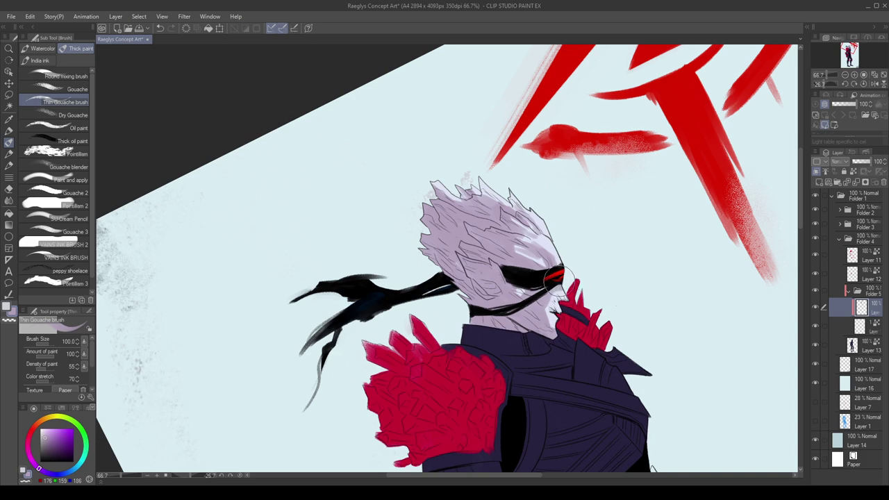
key("h")
key("h")
left_click(306, 245)
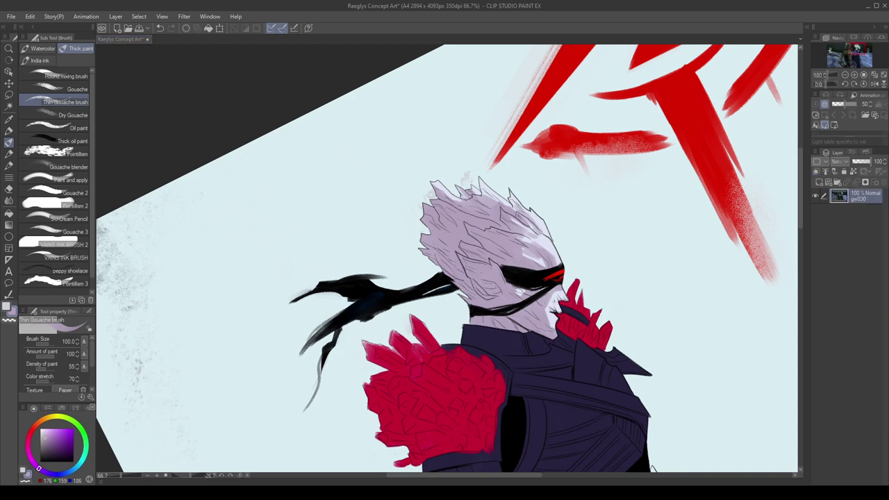
left_click(503, 366)
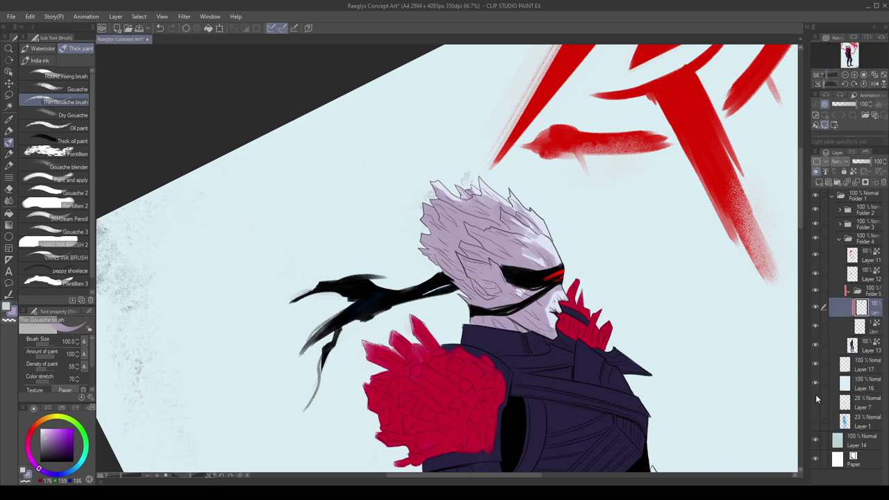
Hide Layer 17, add a clipped layer above the head shading, and prepare a near-white brush (RGB 250, 243, 255) at size 12.5.
left_click(815, 365)
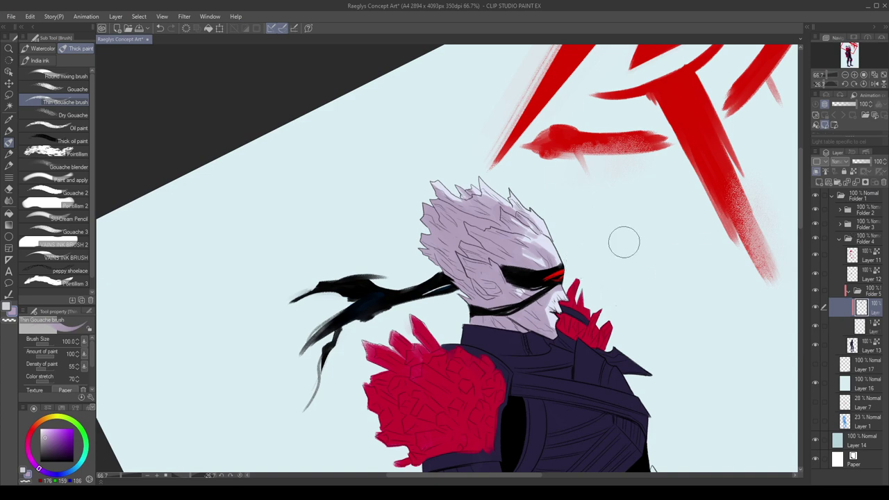
left_click(819, 182)
left_click(816, 172)
left_click_drag(48, 443, 42, 429)
key("bracketleft")
key("bracketleft")
key("bracketleft")
key("bracketleft")
key("bracketleft")
key("bracketleft")
key("bracketleft")
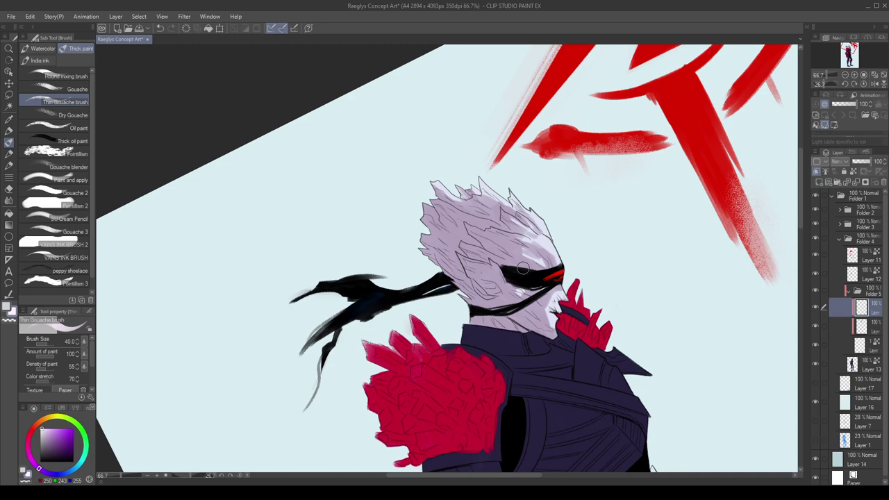
key("bracketleft")
Switch to pure white (RGB 255, 255, 255) and paint thin highlights on the ear and along a hair strand above the blindfold.
scroll(490, 295, "up", 2)
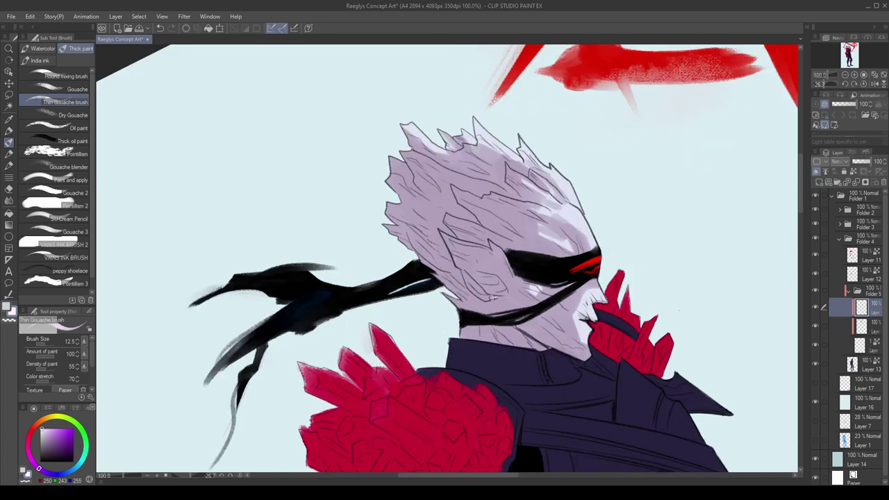
left_click_drag(490, 297, 474, 297)
key("ctrl+z")
left_click_drag(41, 439, 39, 427)
left_click_drag(490, 297, 477, 299)
left_click_drag(498, 193, 521, 202)
Move the highlight layer to the top of Folder 1 and add brighter white highlights along the hair strands at brush size 17.5.
left_click_drag(861, 276, 859, 208)
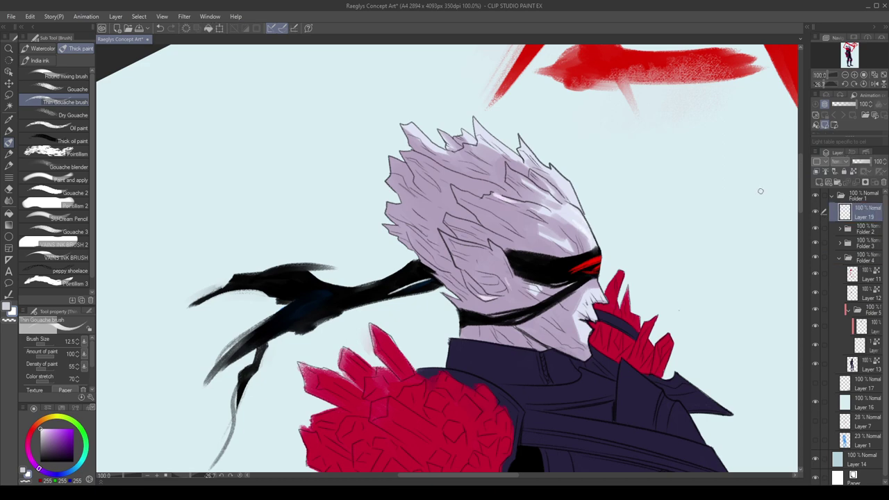
key("bracketright")
key("bracketright")
left_click_drag(486, 195, 455, 189)
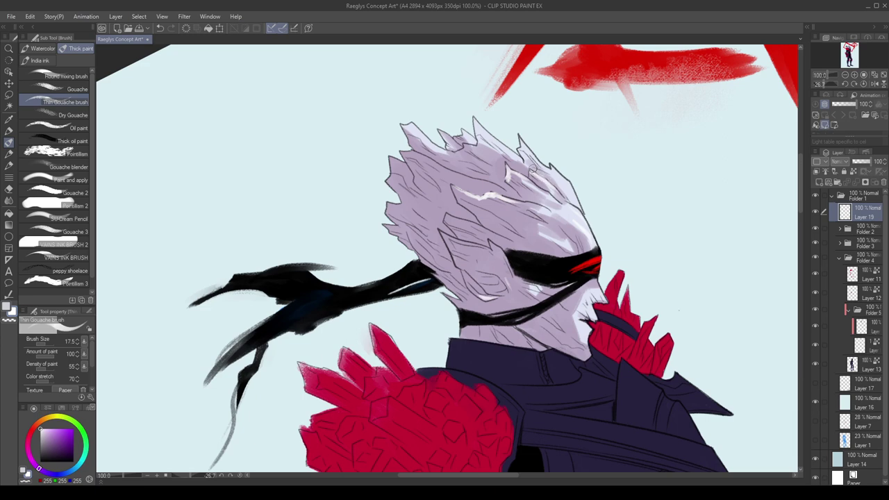
scroll(532, 163, "down", 2)
scroll(531, 146, "up", 2)
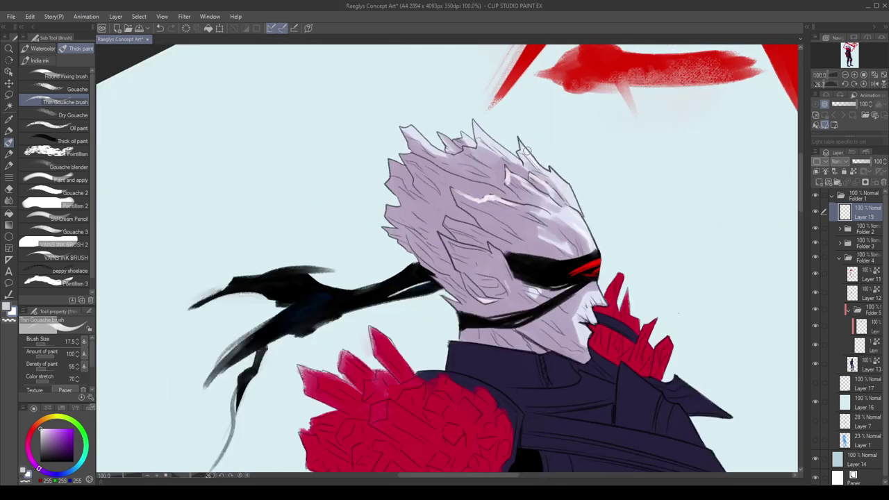
key("ctrl+z")
Choose a dark gray (RGB 86, 86, 87), try it as a fill on Layer 14, undo that, and fill Layer 16 with it.
left_click(864, 464)
left_click(56, 475)
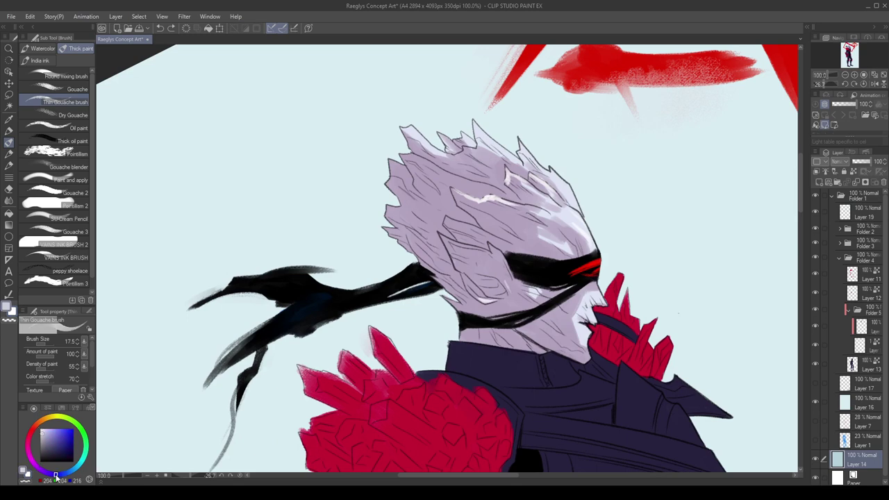
left_click(50, 450)
left_click(40, 450)
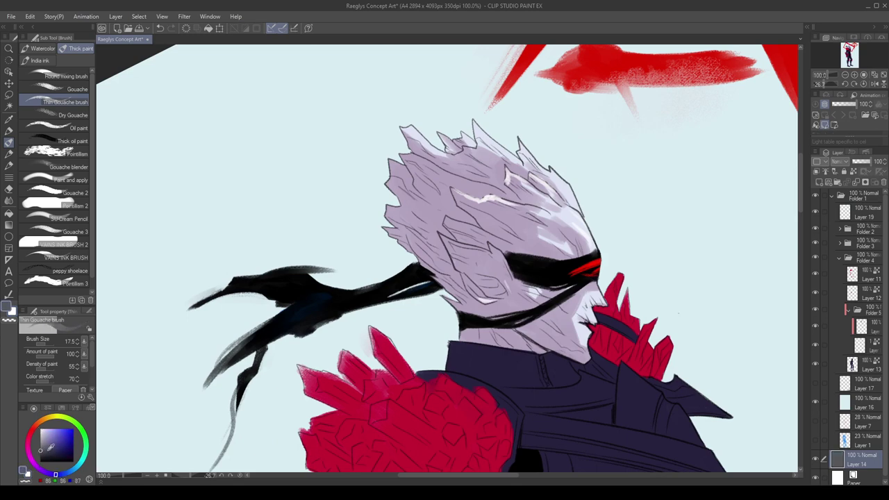
key("ctrl+z")
left_click(839, 401)
key("alt+Delete")
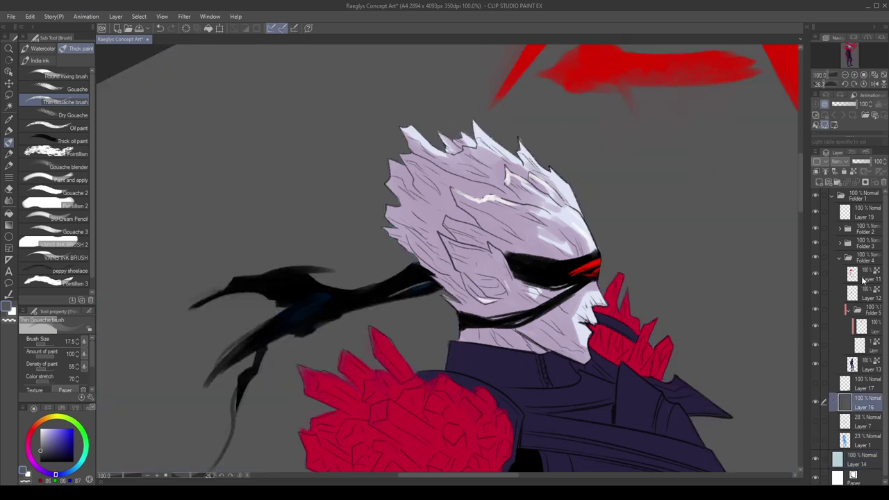
Activate Layer 19 at the top of Folder 1 and prepare a pure white brush at size 9.
left_click(856, 213)
key("x")
key("[")
key("[")
key("[")
key("[")
key("[")
key("[")
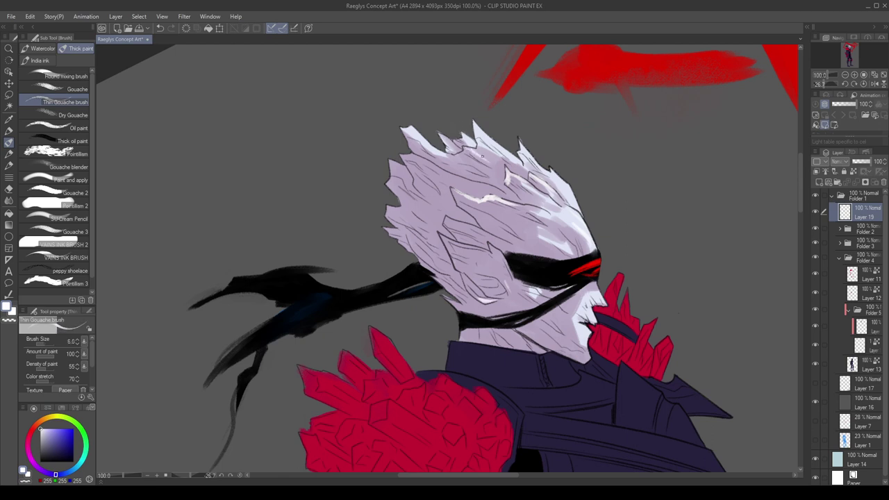
key("bracketright")
key("bracketright")
Recolor the lower shading layer in Folder 5 with a light blue-gray fill, adjusting it to RGB 189, 199, 225.
left_click(862, 345)
left_click(595, 247, "alt")
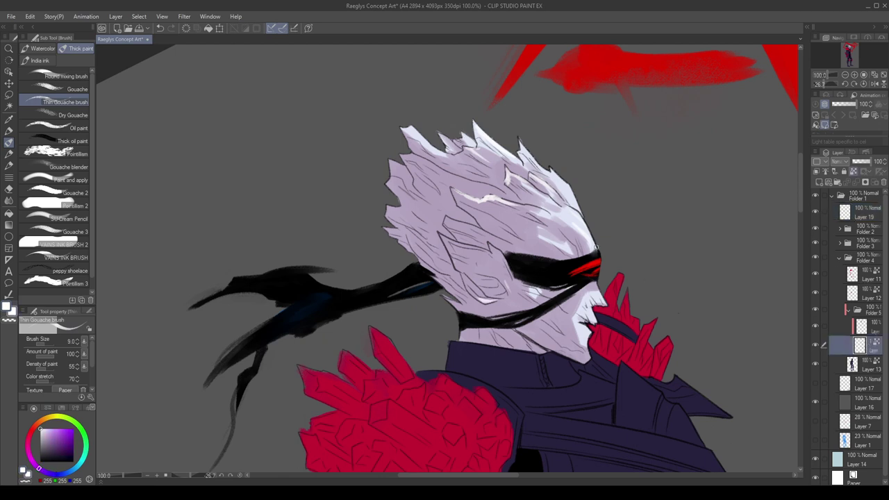
left_click(567, 246, "alt")
left_click_drag(41, 450, 46, 434)
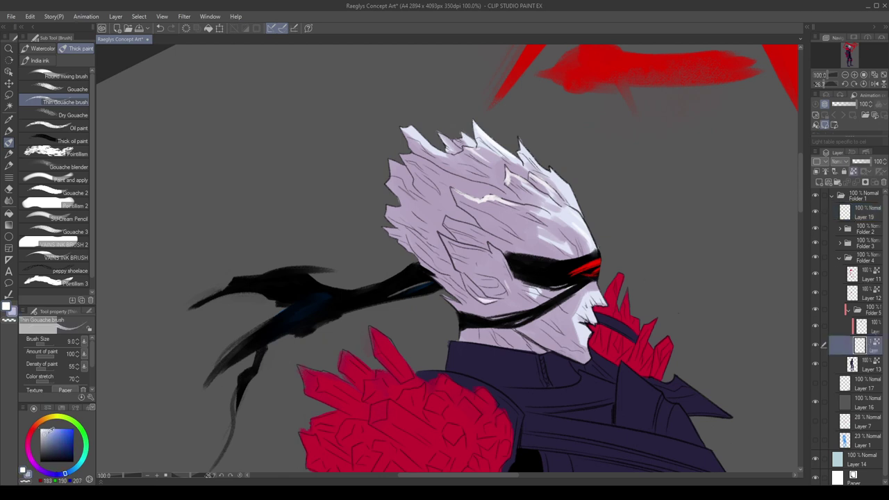
key("alt+Delete")
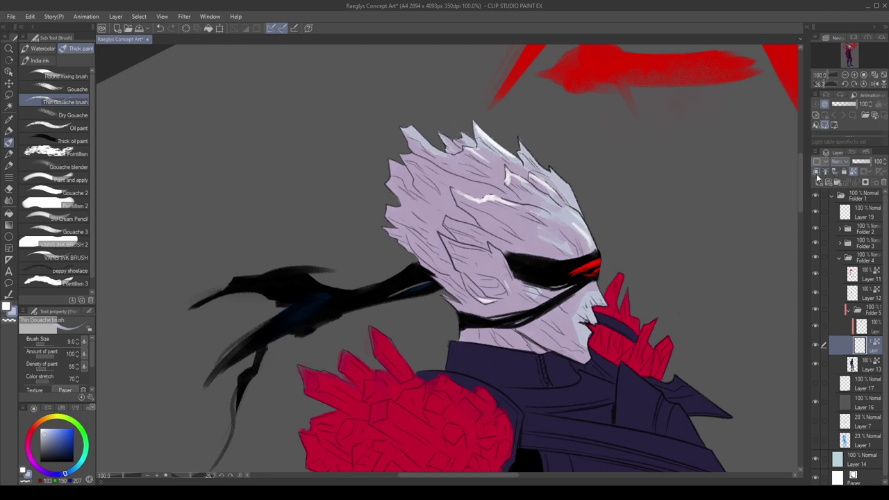
scroll(547, 255, "down", 2)
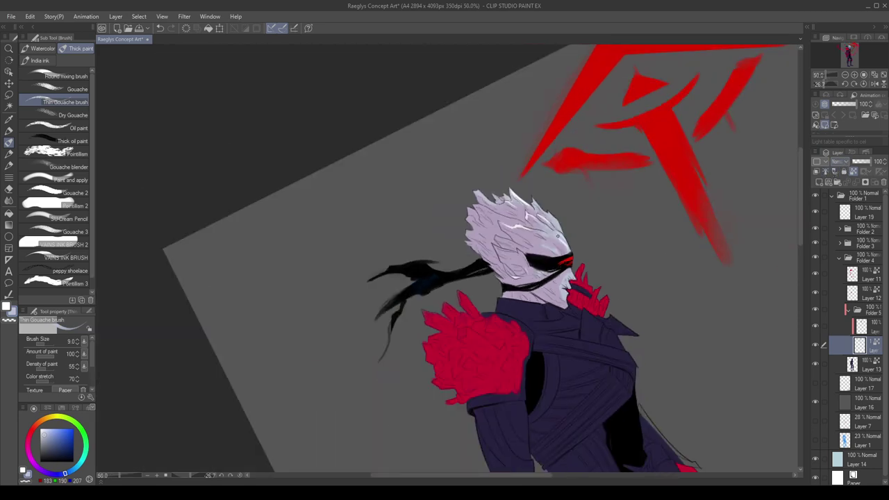
scroll(557, 236, "up", 3)
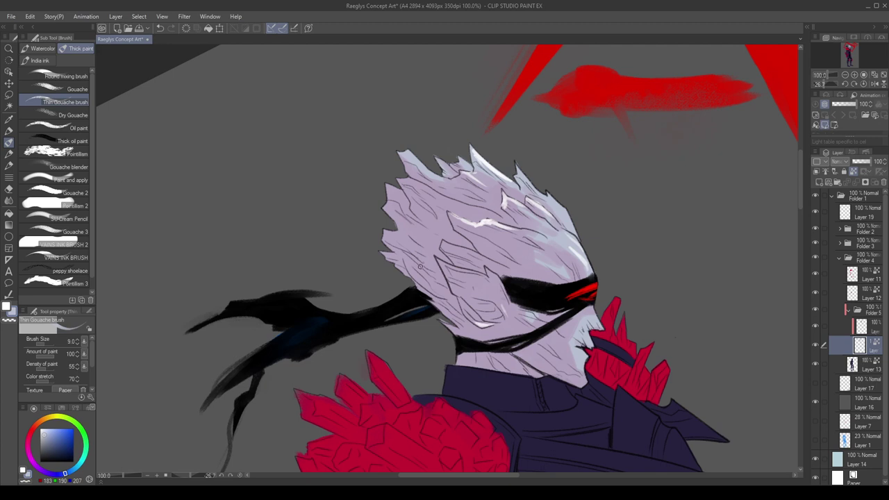
left_click(46, 432)
key("alt+Delete")
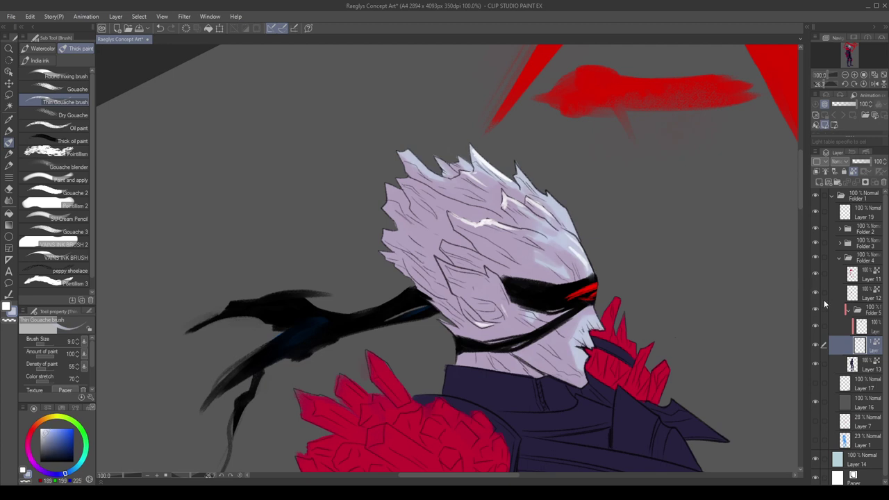
Try a purple fill (RGB 168, 154, 200) on the upper shading layer in Folder 5.
left_click(862, 327)
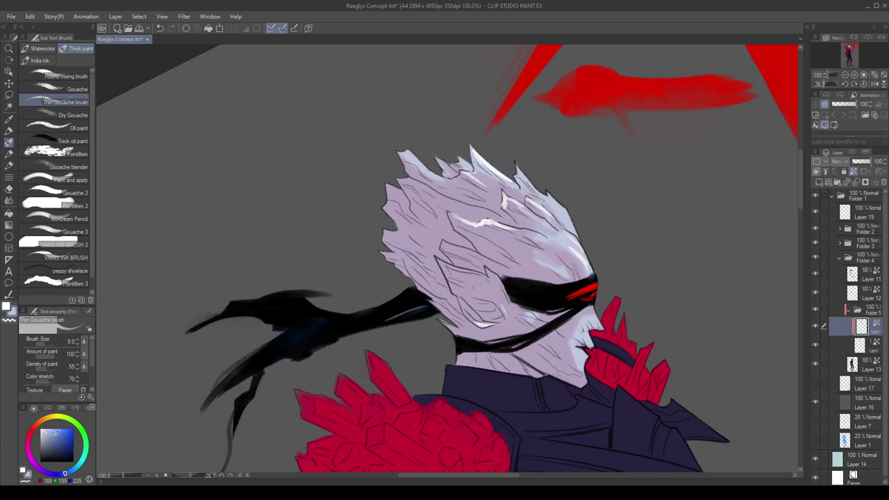
left_click(50, 443)
left_click(49, 475)
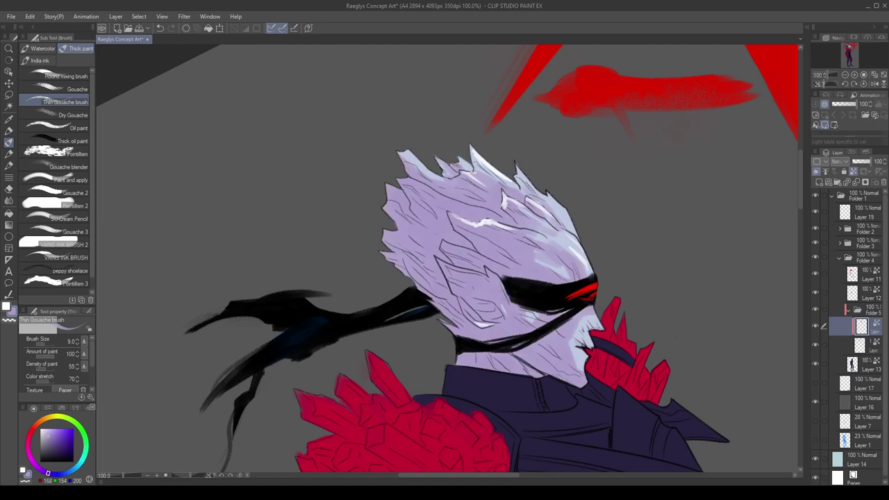
scroll(555, 236, "down", 3)
scroll(573, 227, "up", 2)
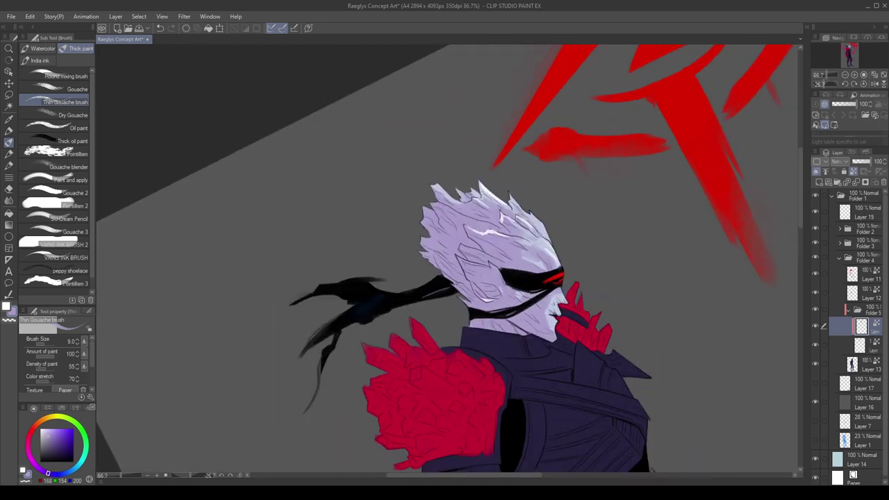
scroll(513, 227, "up", 2)
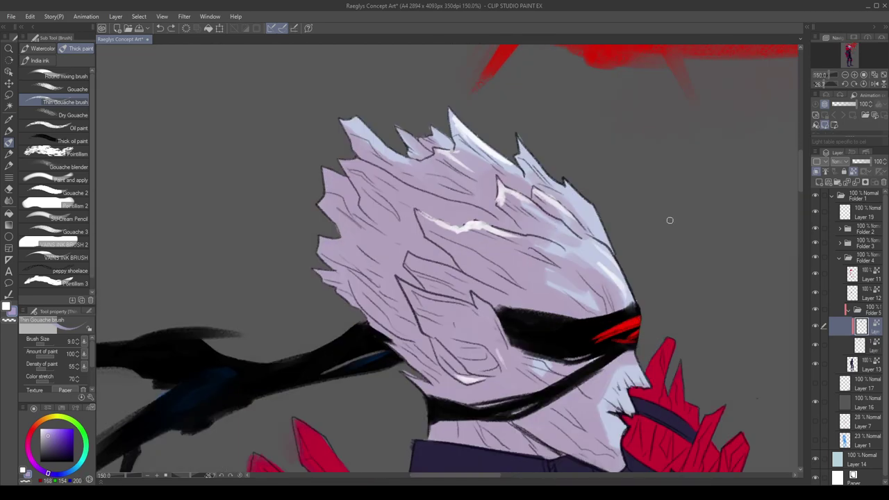
Return to Layer 19 with pure white and extend the bright highlight along the central hair strand.
left_click(859, 224)
key("x")
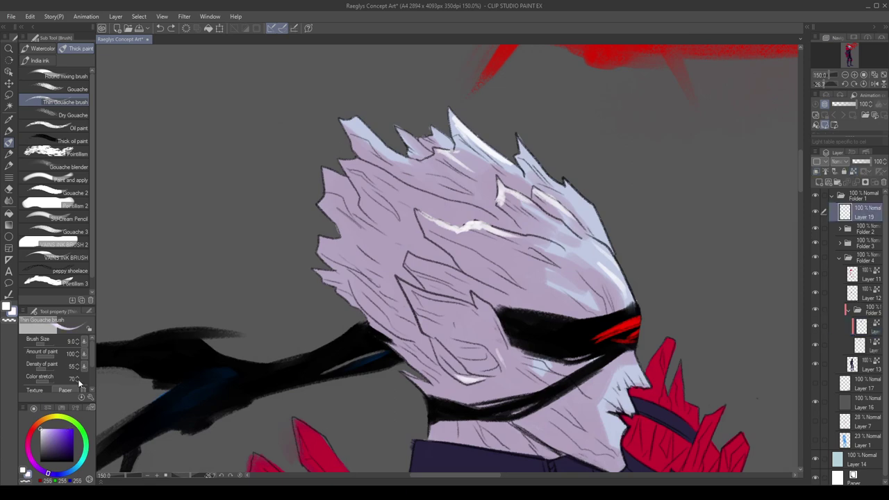
mouse_move(462, 224)
left_mouse_down()
mouse_move(476, 216)
mouse_move(476, 237)
mouse_move(498, 242)
left_mouse_up()
Reduce the brush to size 7 and paint white highlights on the forehead, nose, lips and chin.
key("bracketleft")
key("bracketleft")
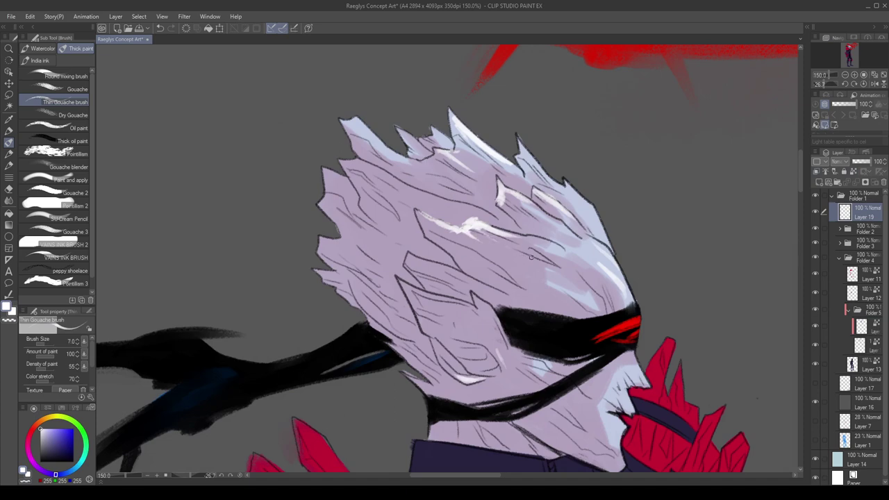
left_click_drag(598, 301, 570, 276)
mouse_move(633, 367)
left_mouse_down()
mouse_move(649, 384)
mouse_move(637, 369)
left_mouse_up()
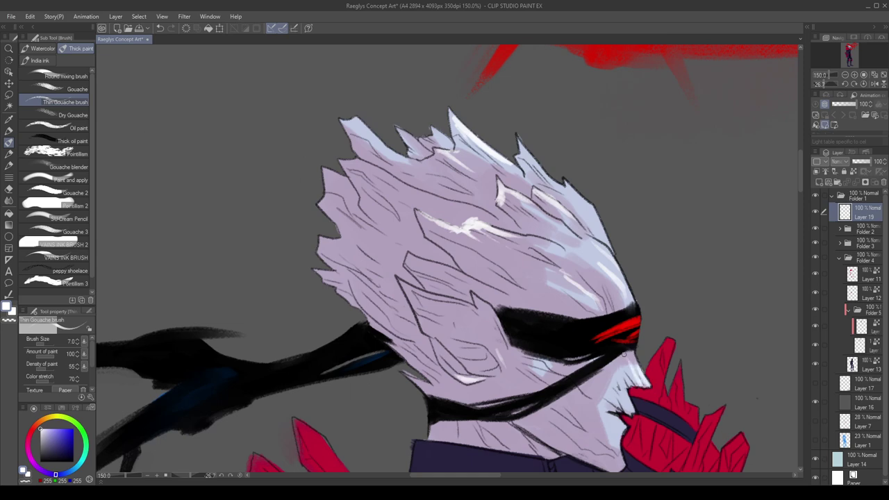
left_click_drag(628, 400, 633, 412)
left_click_drag(612, 415, 621, 441)
scroll(605, 396, "down", 2)
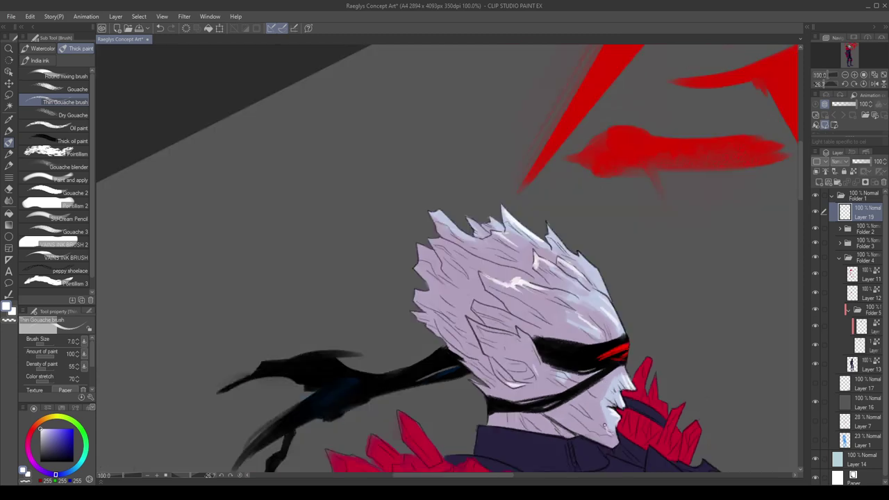
Undo the latest highlight strokes and rework the cheek below the blindfold with thin white strokes at brush size 4.5.
key("ctrl+z")
mouse_move(589, 417)
left_mouse_down()
mouse_move(565, 399)
mouse_move(581, 410)
left_mouse_up()
scroll(596, 422, "up", 2)
key("ctrl+z")
key("ctrl+z")
key("ctrl+z")
left_click_drag(550, 376, 586, 417)
key("ctrl+z")
left_click_drag(540, 385, 575, 410)
scroll(551, 332, "down", 2)
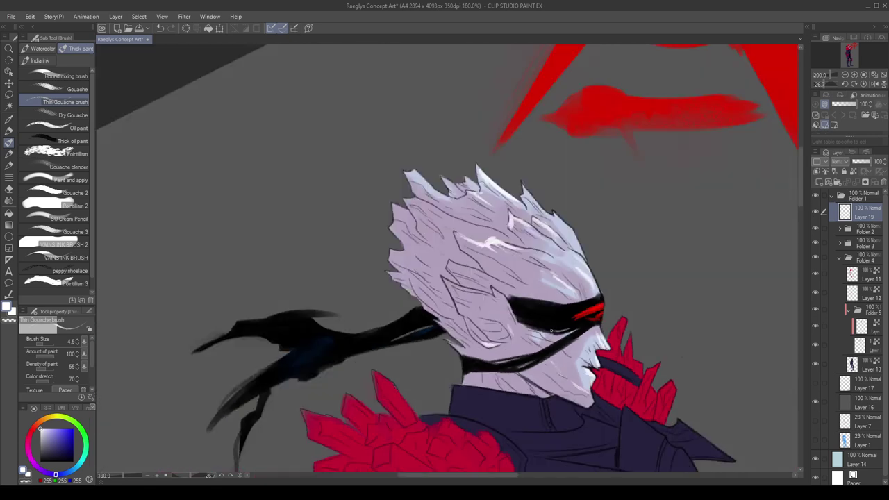
scroll(551, 331, "down", 1)
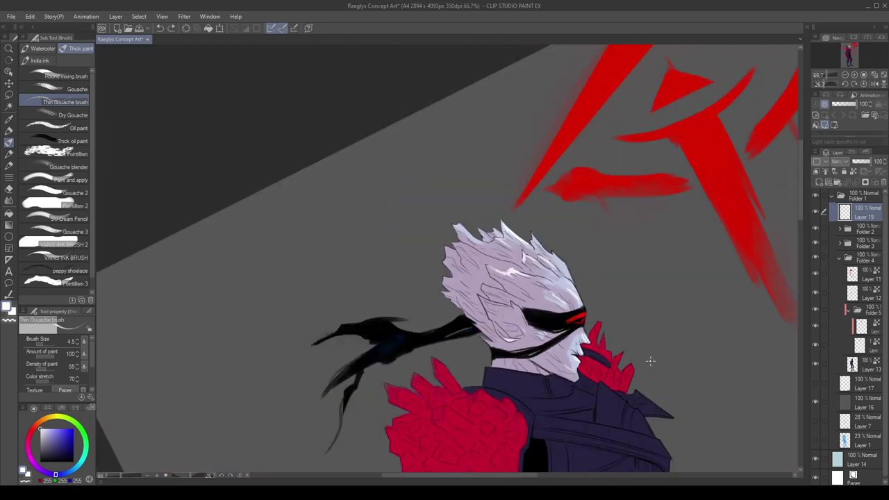
Paint white highlights inside the ear with the Thin Gouache brush, undoing the unwanted strokes.
scroll(570, 366, "up", 1)
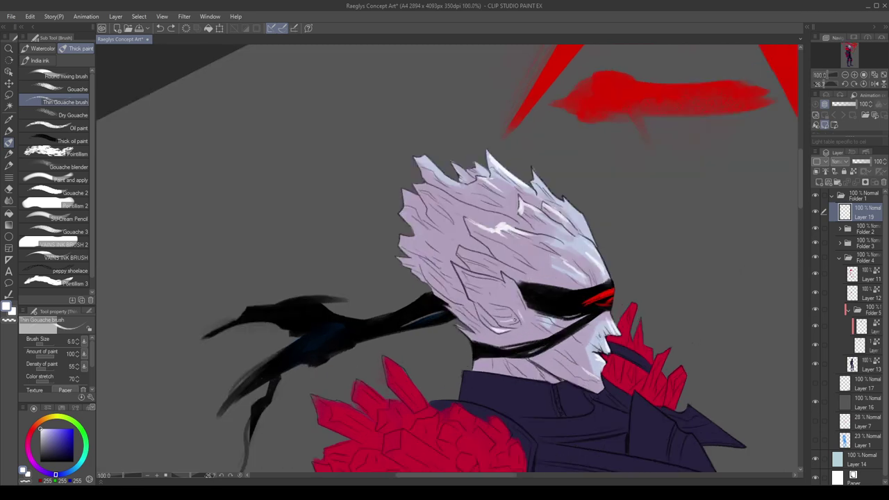
key("bracketright")
mouse_move(496, 321)
left_mouse_down()
mouse_move(474, 303)
mouse_move(480, 318)
mouse_move(477, 306)
left_mouse_up()
key("ctrl+z")
key("ctrl+z")
scroll(487, 297, "down", 2)
scroll(542, 393, "up", 1)
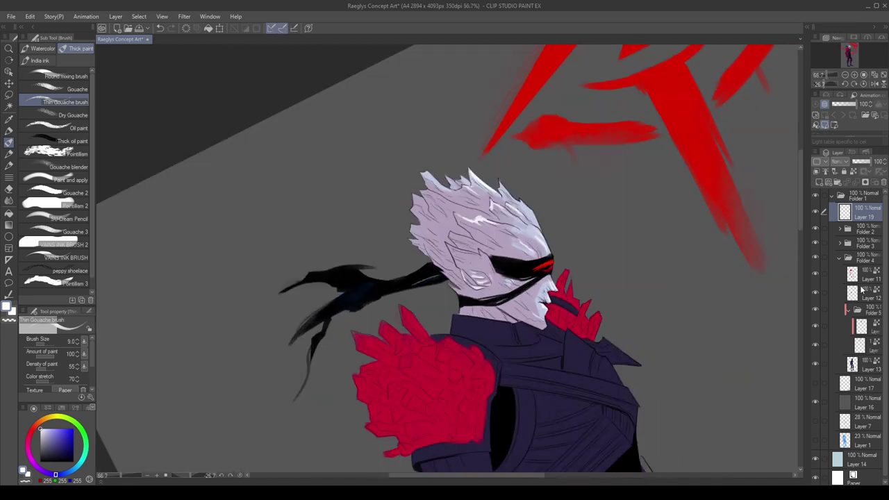
Add a new layer directly above Layer 3 in Folder 3 and clip it to the layer below.
left_click(846, 247)
left_click(839, 243)
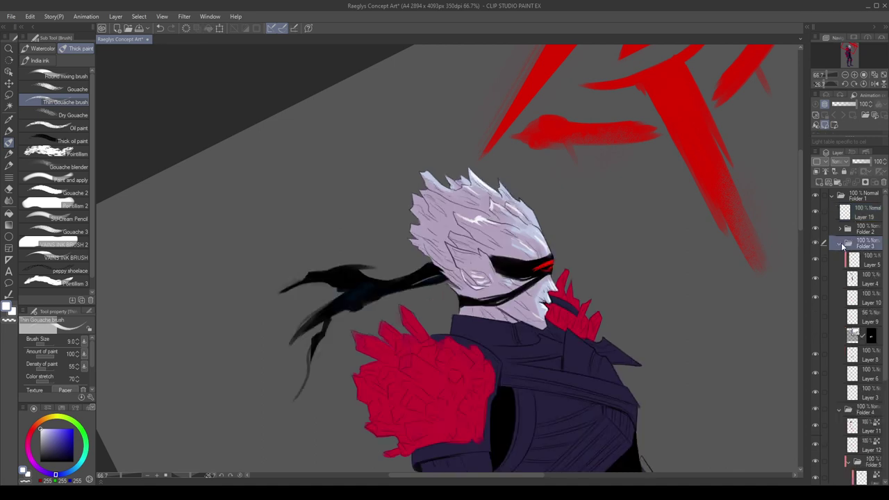
left_click(853, 393)
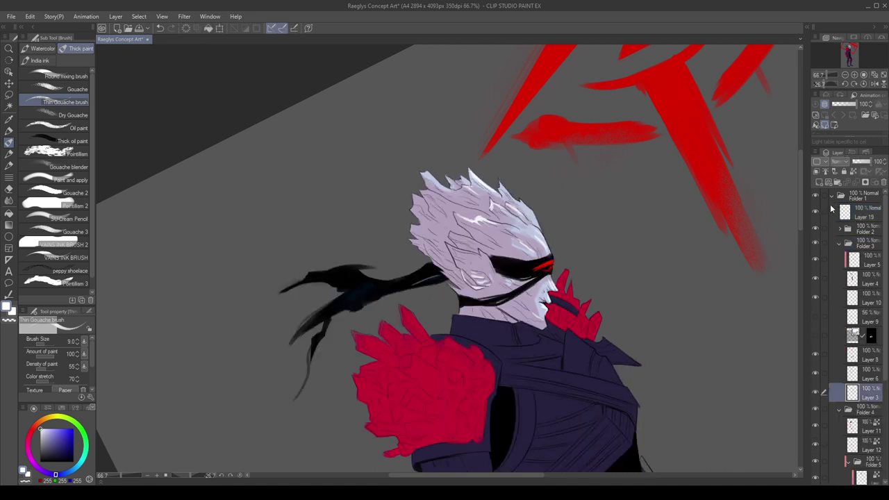
left_click(819, 182)
left_click(816, 172)
Paint the character's collar below the jaw with a dark blue-grey at brush size 80.
left_click_drag(60, 458, 51, 455)
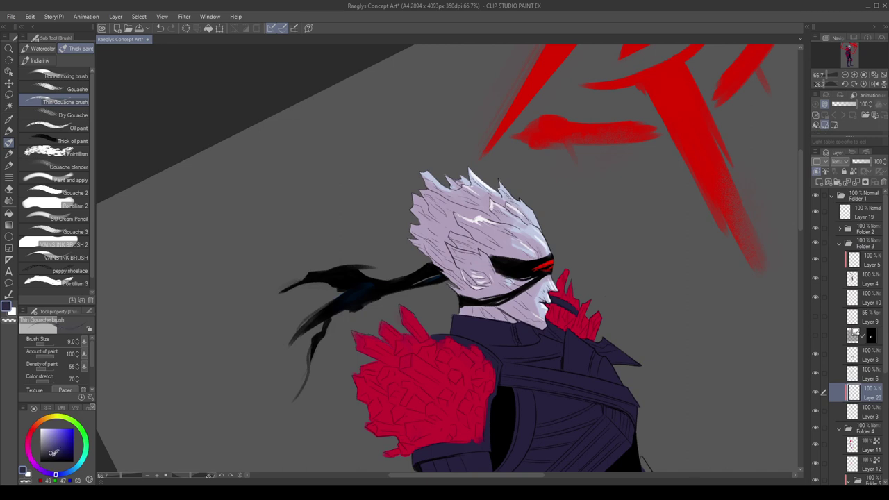
key("bracketright")
key("bracketright")
key("bracketright")
key("bracketright")
key("bracketright")
key("bracketright")
key("bracketright")
key("bracketright")
key("bracketright")
key("bracketright")
key("bracketright")
key("bracketright")
left_click_drag(512, 330, 530, 331)
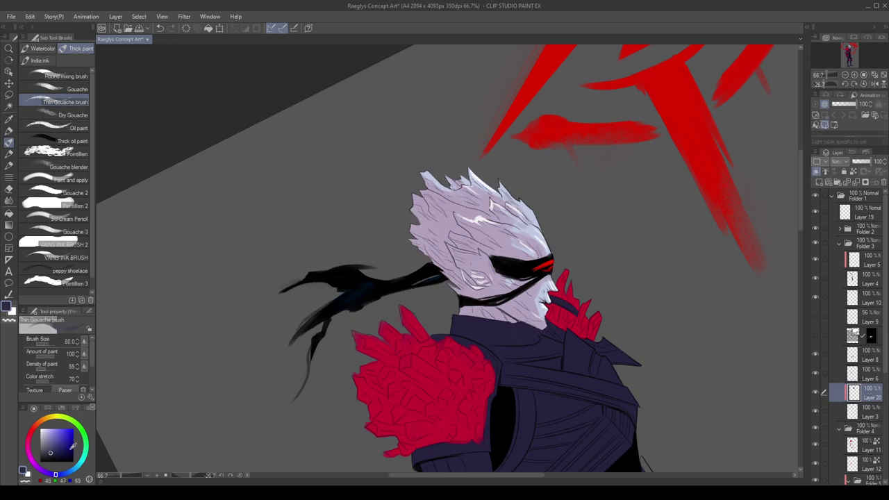
Paint a slightly lighter blue-grey tone over the collar at brush size 125.
left_click_drag(50, 446, 47, 439)
left_click(50, 451)
key("bracketright")
key("bracketright")
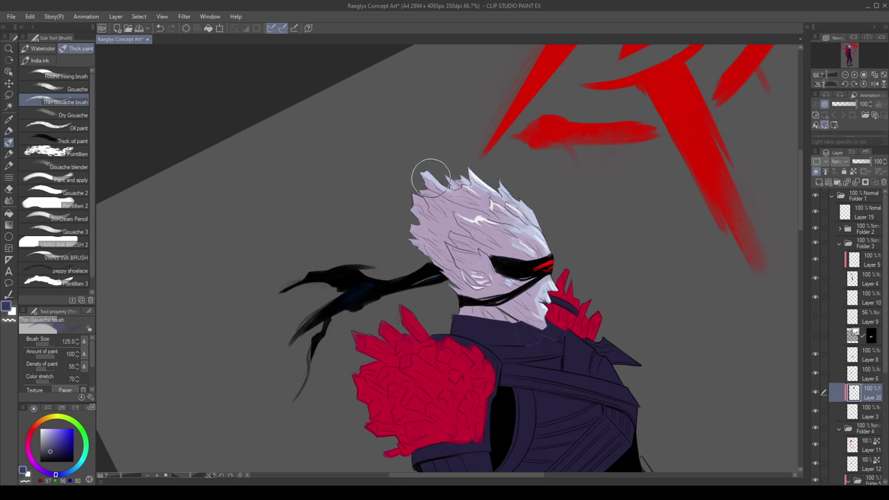
scroll(492, 141, "down", 1)
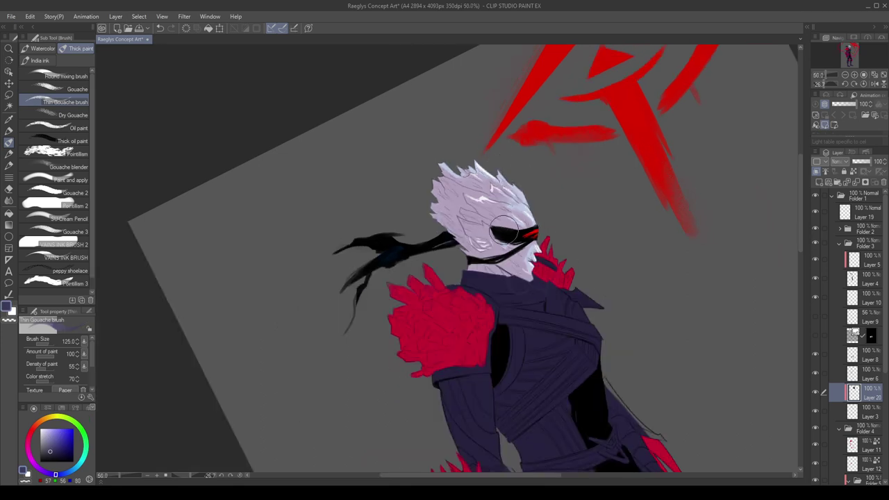
scroll(504, 230, "up", 2)
Sample the blindfold's near-black colour and paint shading on the collar under the jaw at brush size 60.
left_click(497, 238, "alt")
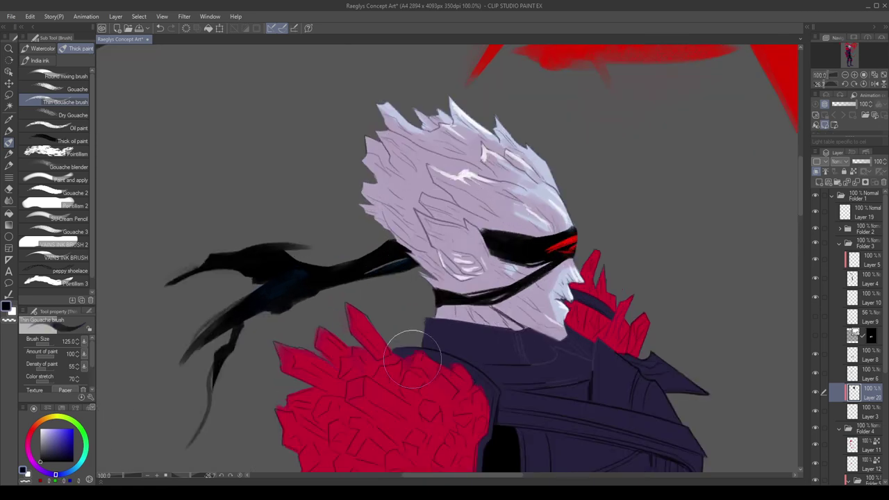
key("bracketleft")
key("bracketleft")
key("bracketleft")
key("bracketleft")
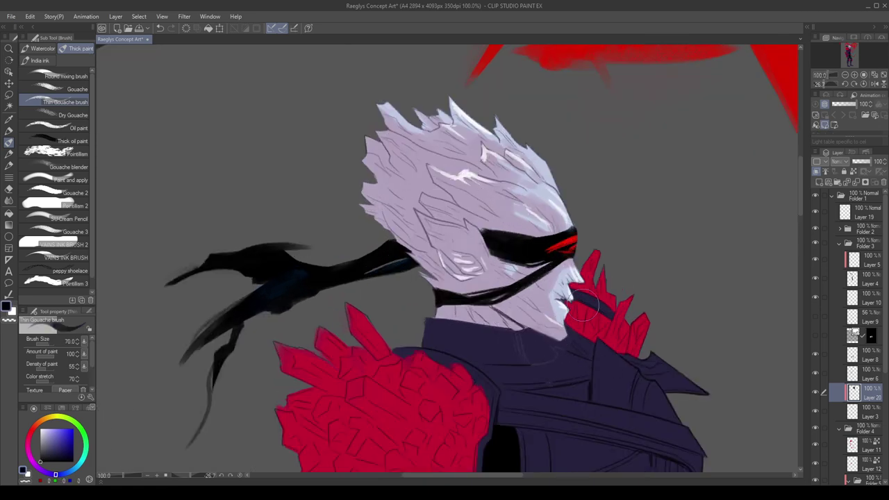
key("bracketleft")
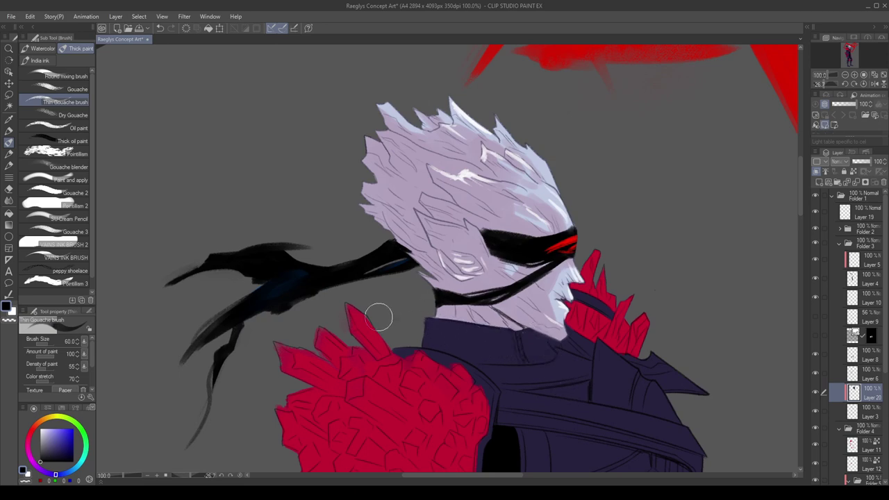
Reset the canvas rotation to 0 degrees with the character's head in view.
scroll(559, 160, "down", 2)
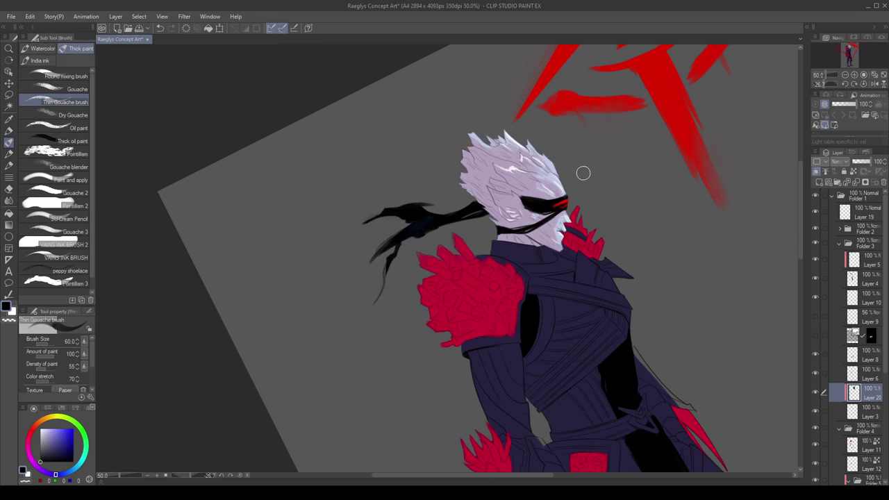
left_click(864, 84)
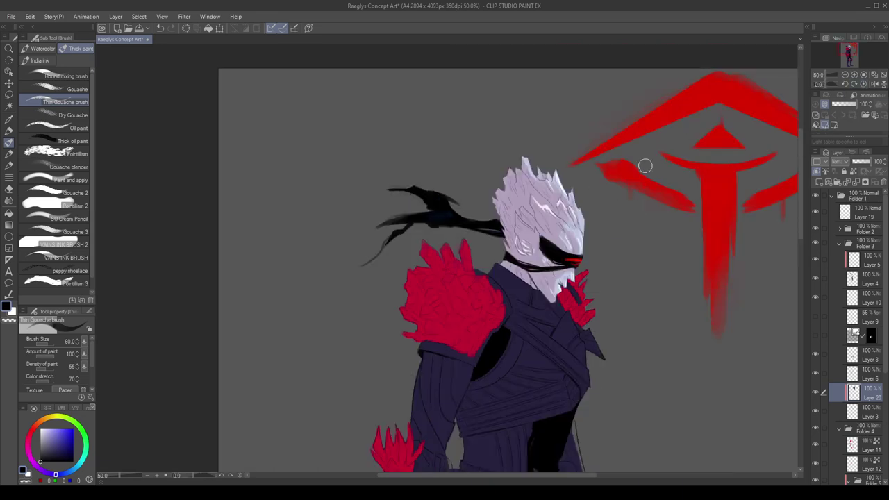
scroll(646, 165, "down", 2)
scroll(558, 178, "up", 4)
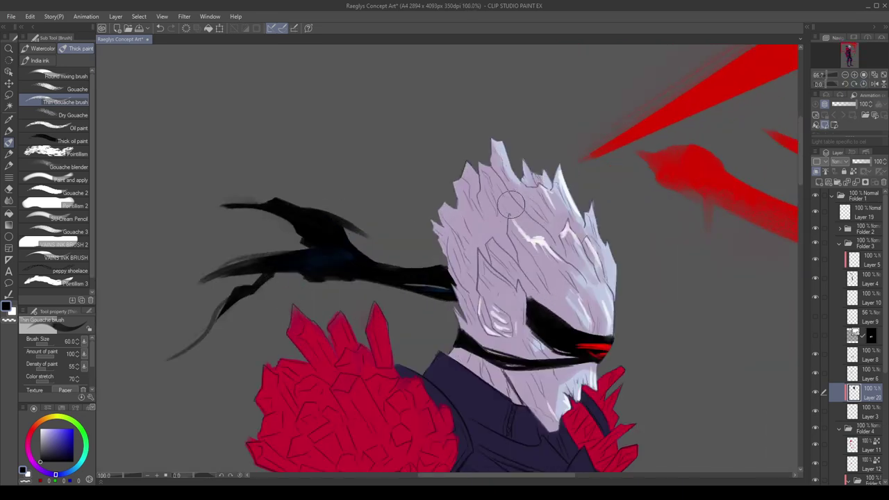
Refine the white highlight in the middle of the hair on Layer 19 with a brush reduced to size 17.5.
left_click(863, 262)
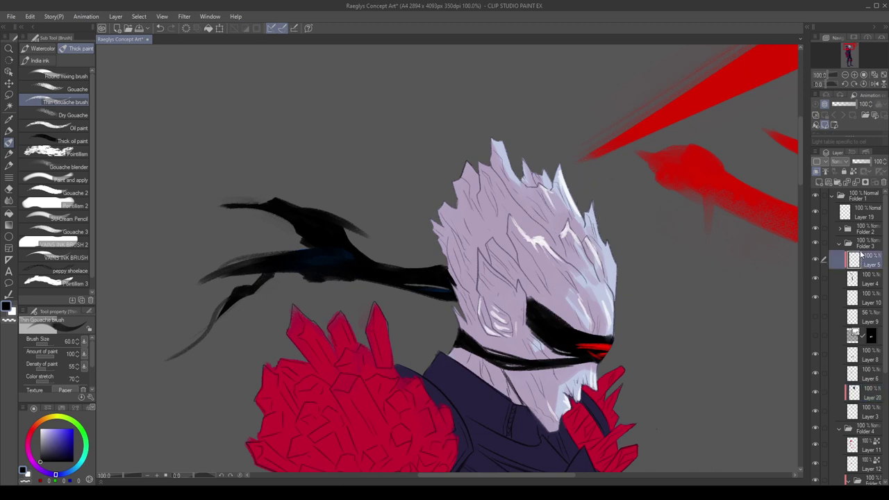
left_click(861, 217)
key("x")
key("bracketleft")
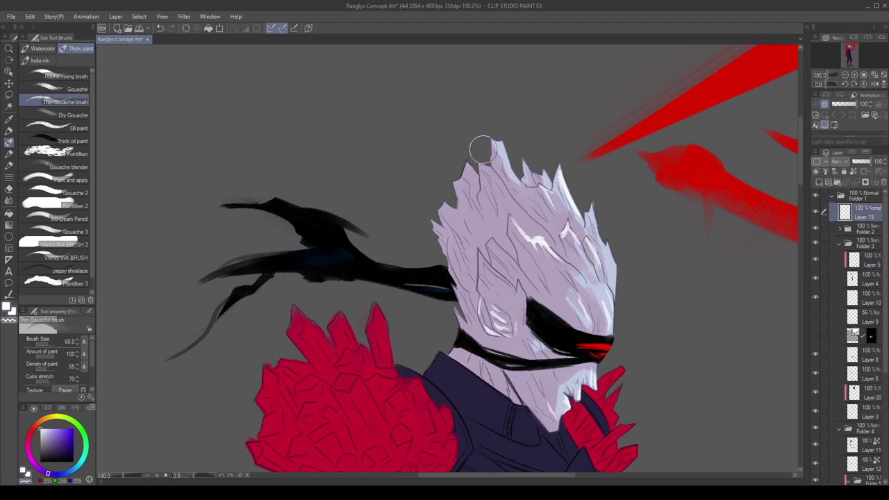
key("bracketleft")
key("bracketleft")
key("bracketleft")
key("bracketleft")
key("c")
mouse_move(538, 235)
left_mouse_down()
mouse_move(543, 245)
mouse_move(528, 230)
mouse_move(544, 244)
left_mouse_up()
key("bracketleft")
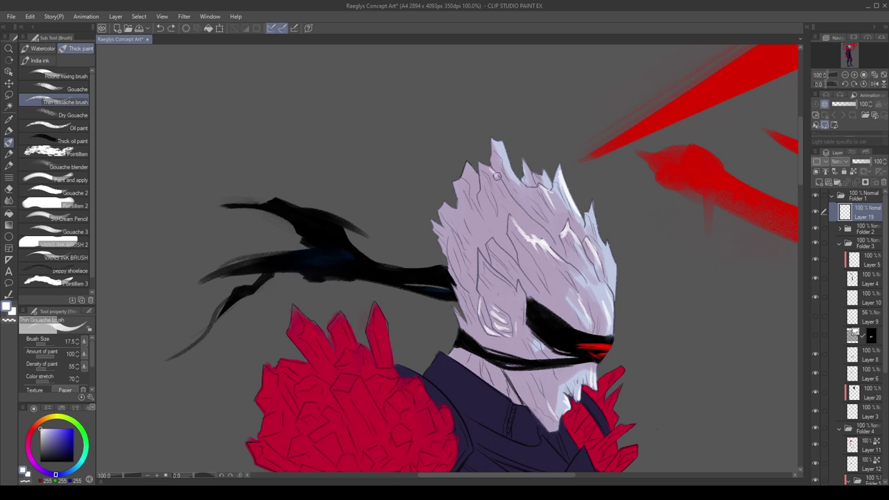
Paint thin white highlights down the upper hair strands and along the spiky front edge, undoing the last forehead stroke.
mouse_move(494, 174)
left_mouse_down()
mouse_move(514, 202)
mouse_move(538, 214)
left_mouse_up()
key("bracketleft")
key("bracketleft")
key("bracketleft")
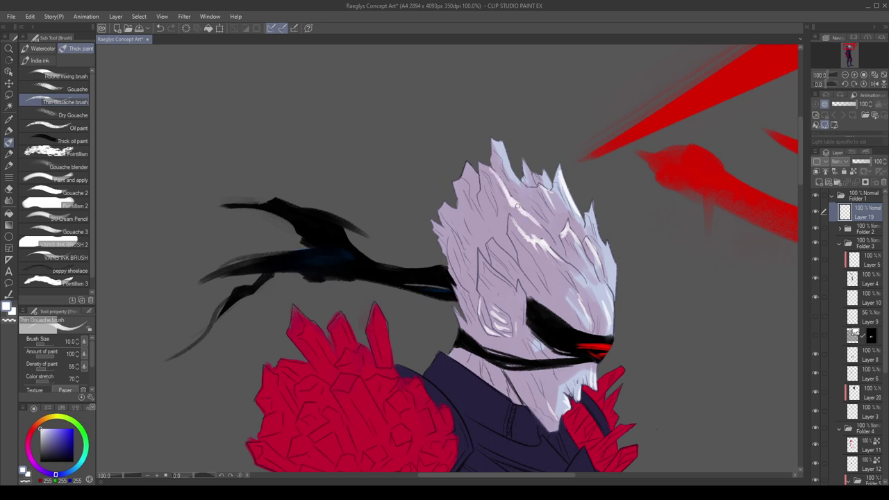
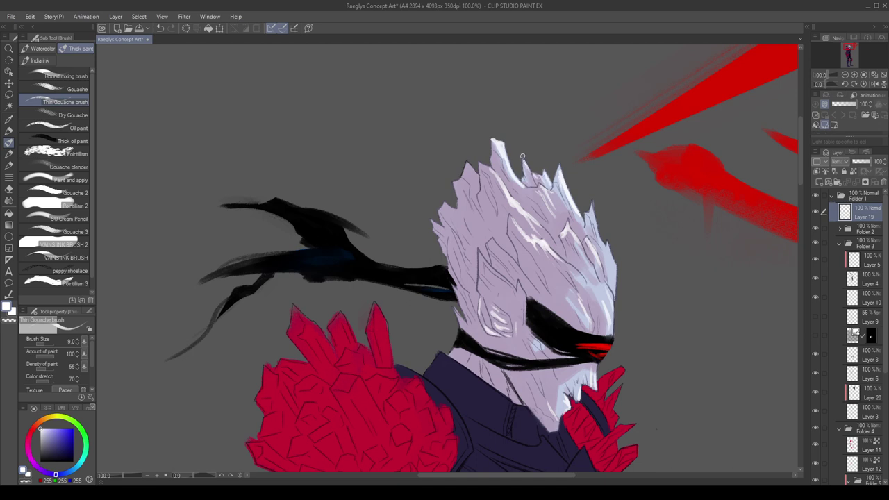
left_click_drag(592, 208, 601, 241)
mouse_move(570, 289)
left_mouse_down()
mouse_move(548, 260)
mouse_move(559, 287)
left_mouse_up()
key("ctrl+z")
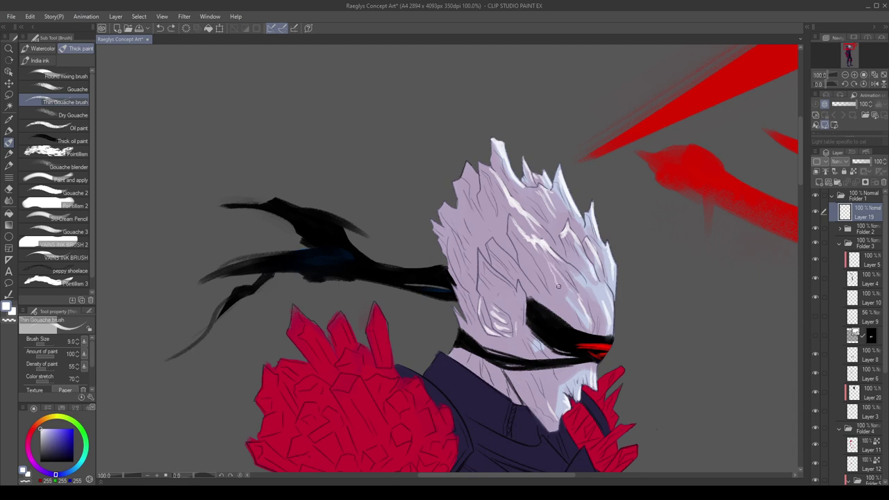
Check the head in a mirrored view and add white highlights to the hair strands above the ear and forehead.
key("h")
scroll(569, 289, "down", 2)
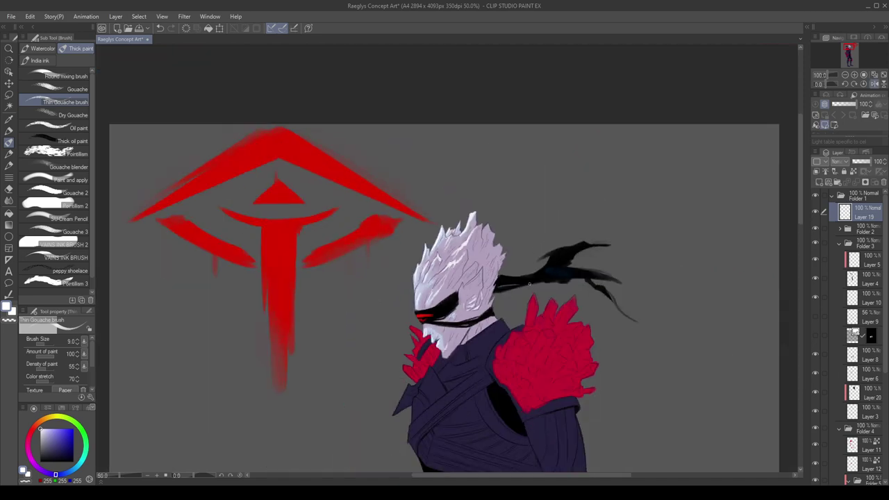
scroll(417, 268, "up", 2)
key("h")
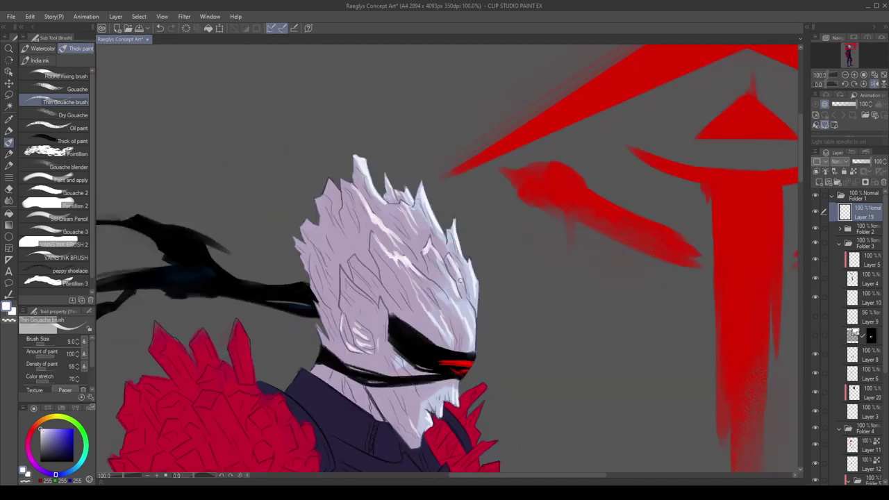
key("ctrl+0")
scroll(459, 231, "up", 5)
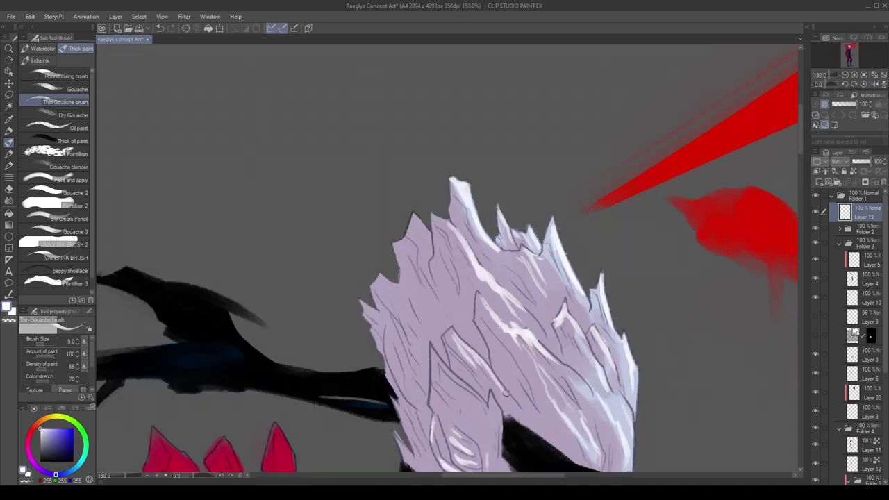
scroll(530, 209, "down", 1)
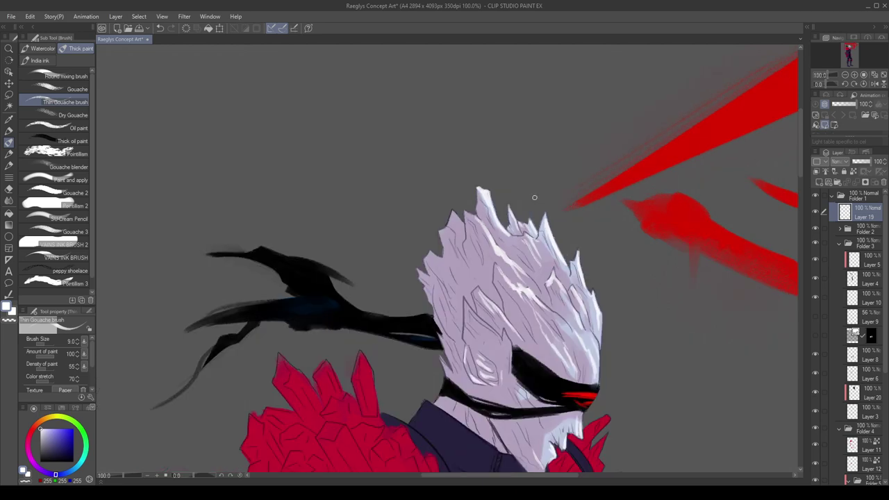
scroll(534, 197, "down", 1)
scroll(512, 261, "up", 1)
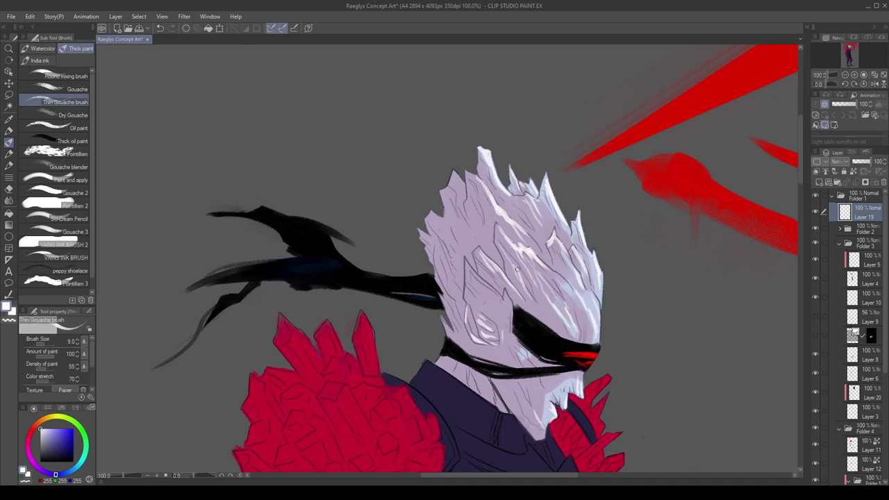
Check the head mirrored, undo the last highlight stroke, and refine the white highlights above the blindfold.
key("h")
scroll(519, 255, "down", 2)
scroll(427, 271, "up", 2)
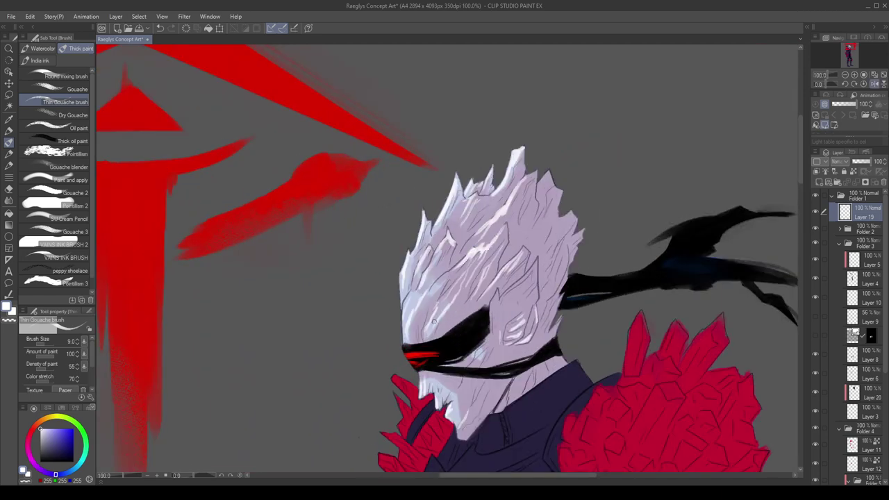
key("ctrl+z")
key("h")
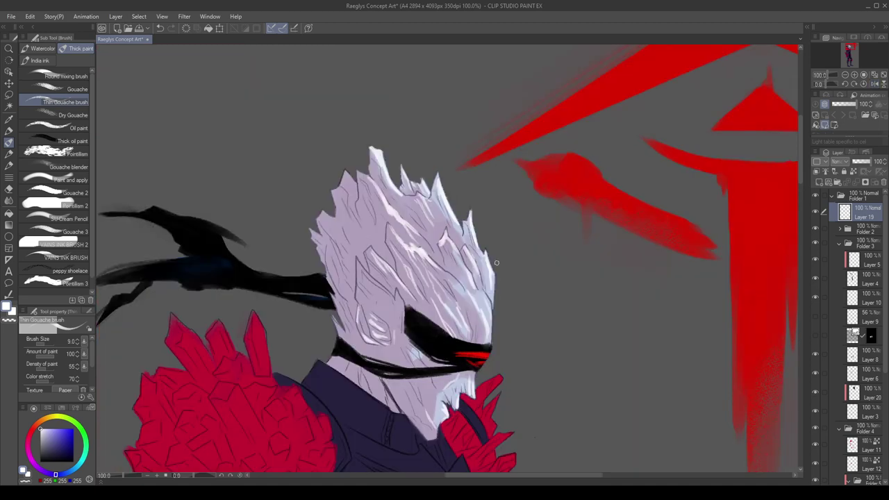
scroll(518, 319, "down", 1)
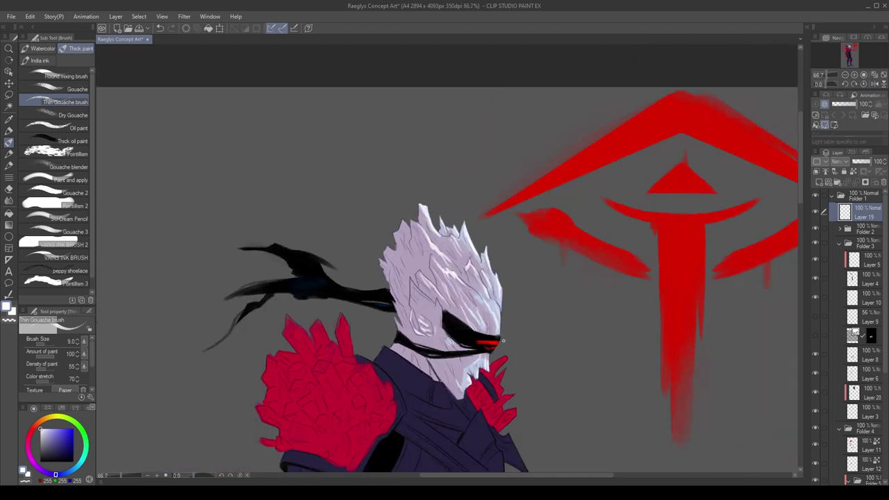
scroll(476, 370, "up", 2)
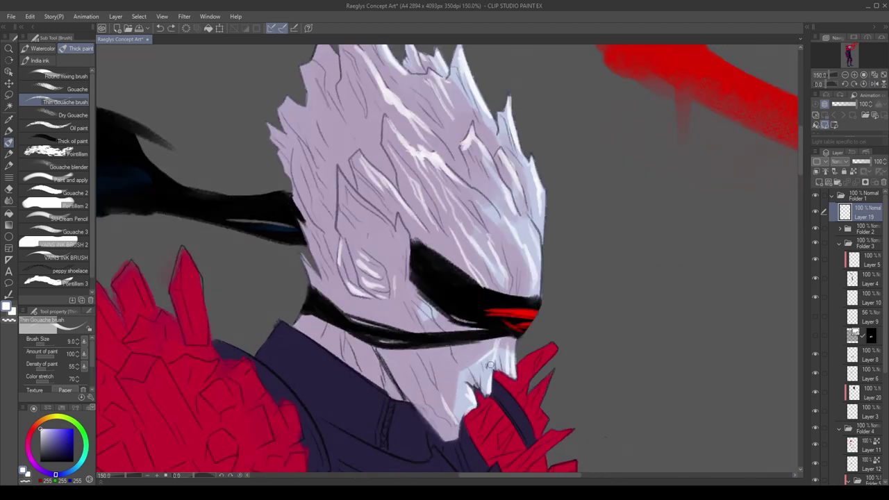
scroll(481, 358, "down", 2)
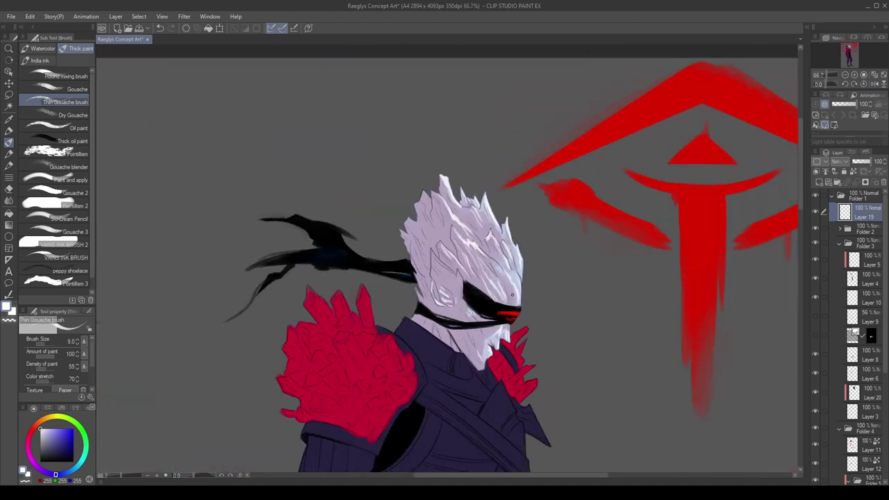
Mirror the canvas view and paint white highlights on the pointed lock before the ear and along the ear tip's edge.
key("h")
scroll(524, 274, "down", 1)
scroll(437, 284, "up", 2)
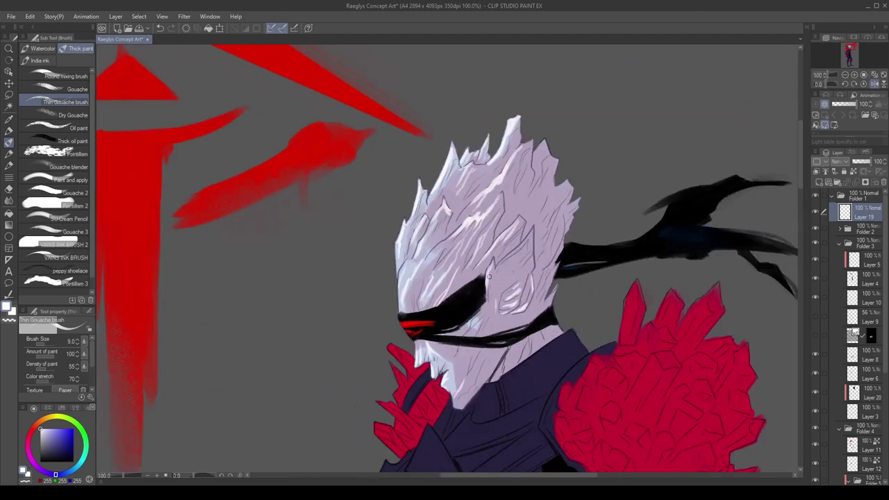
scroll(494, 252, "up", 2)
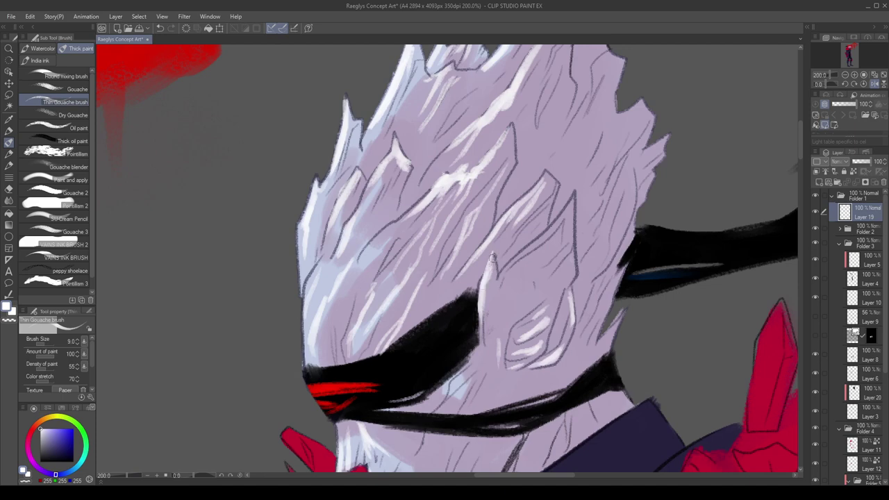
mouse_move(500, 239)
left_mouse_down()
mouse_move(479, 308)
mouse_move(484, 279)
mouse_move(485, 345)
left_mouse_up()
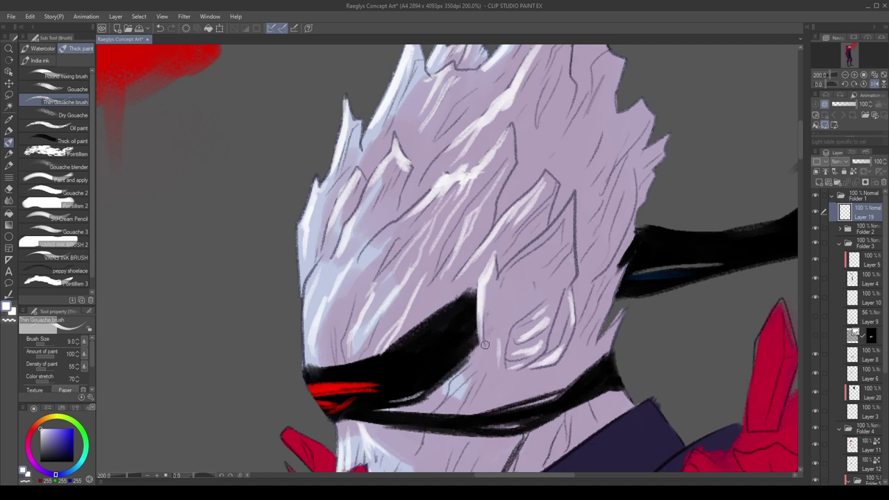
left_click_drag(496, 265, 560, 222)
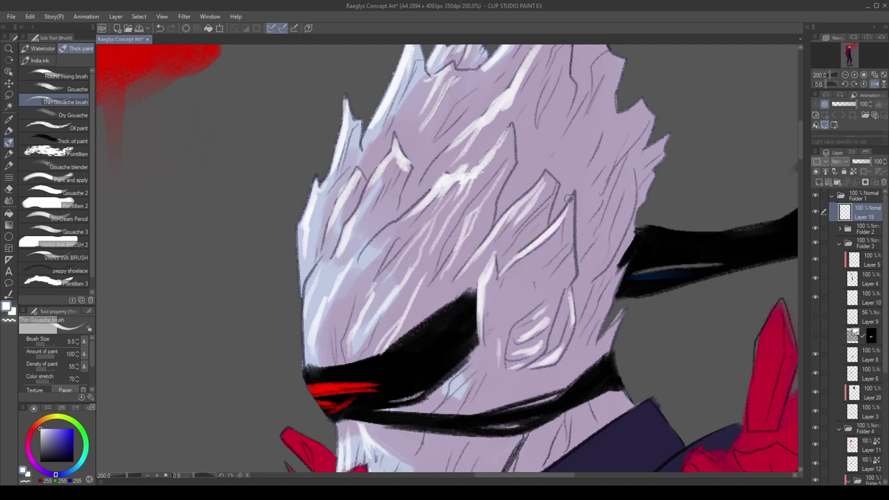
scroll(528, 250, "down", 3)
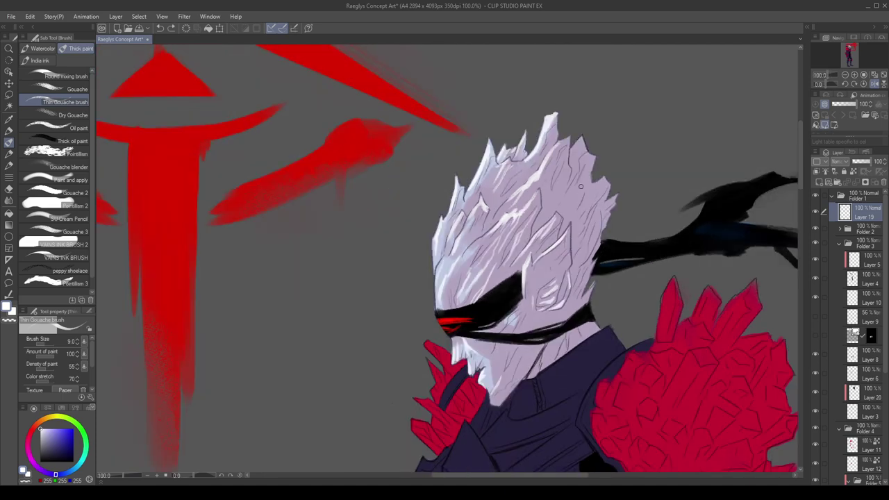
Paint a thin white highlight down from the ear's pointed tip, undoing the first attempt and repainting it along the inner edge.
scroll(543, 261, "up", 3)
left_click_drag(592, 222, 548, 281)
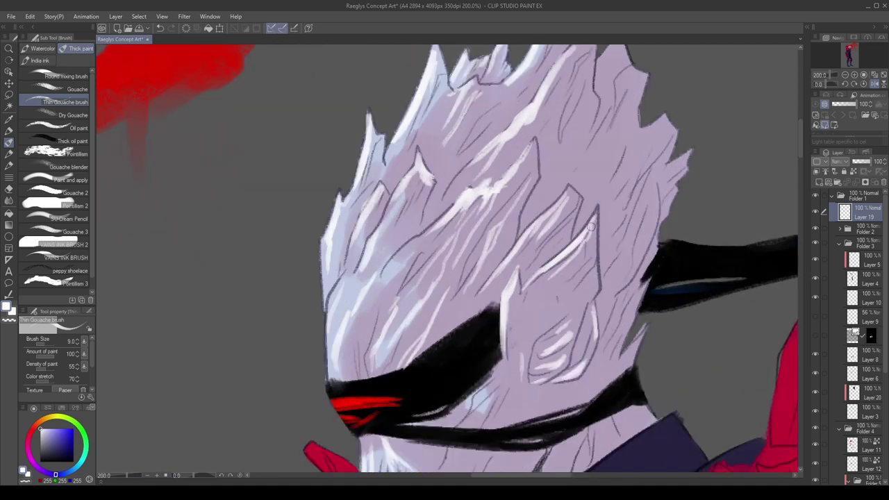
key("ctrl+z")
left_click_drag(594, 221, 586, 266)
key("h")
scroll(568, 269, "down", 1)
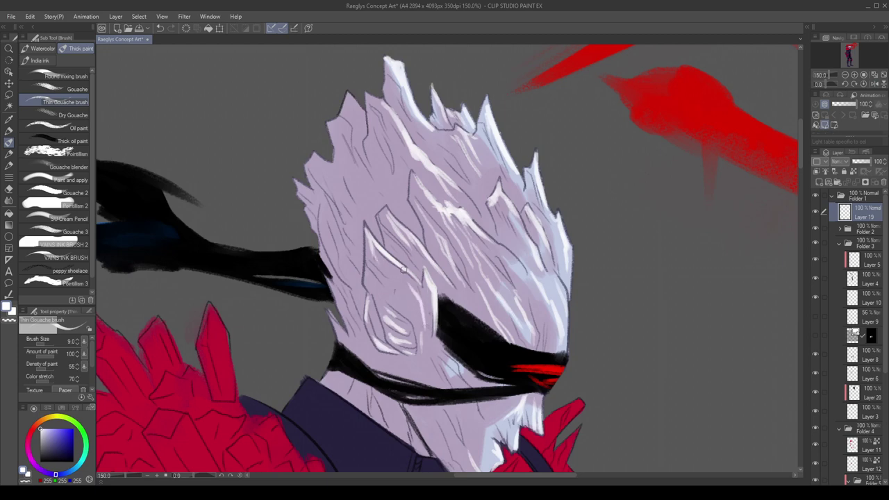
scroll(544, 292, "down", 3)
scroll(475, 267, "up", 5)
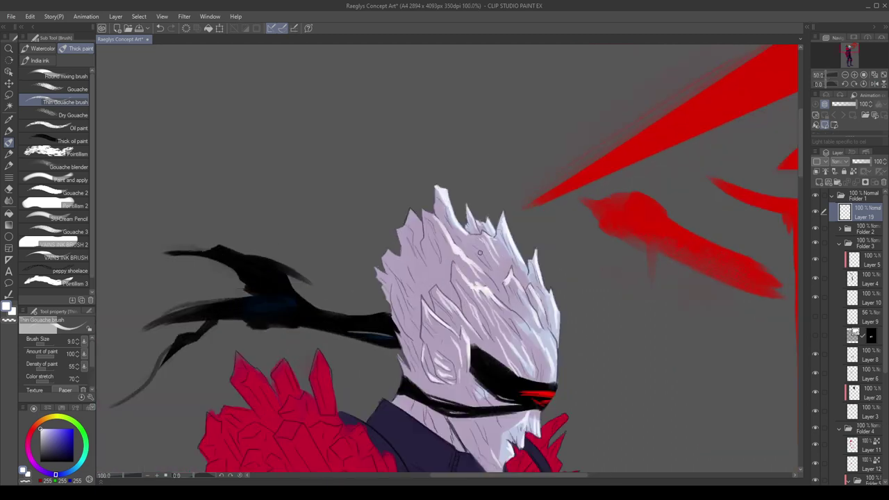
Paint white highlights along the front spikes of the hair and down the forehead edge to the blindfold.
left_click_drag(465, 268, 479, 283)
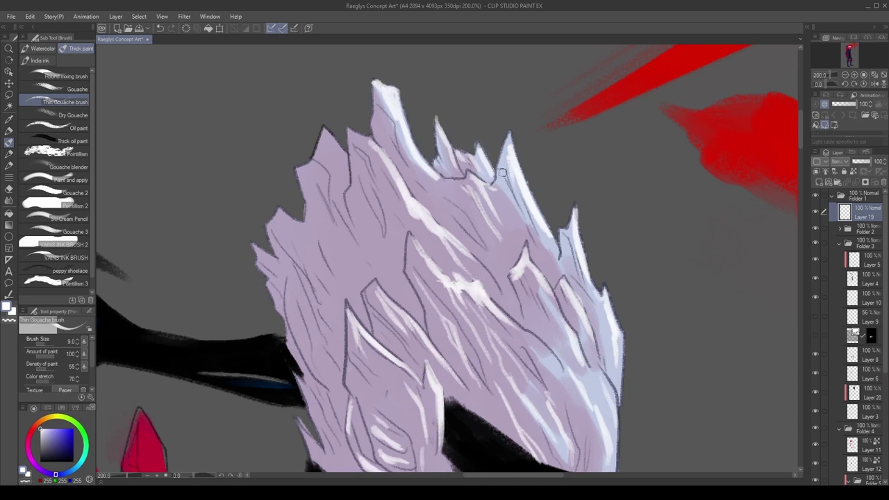
mouse_move(502, 172)
left_mouse_down()
mouse_move(523, 226)
mouse_move(502, 169)
mouse_move(502, 188)
mouse_move(502, 171)
mouse_move(554, 276)
mouse_move(539, 249)
mouse_move(554, 259)
mouse_move(580, 247)
mouse_move(583, 278)
left_mouse_up()
mouse_move(569, 239)
left_mouse_down()
mouse_move(611, 320)
mouse_move(619, 382)
left_mouse_up()
mouse_move(607, 292)
left_mouse_down()
mouse_move(622, 333)
mouse_move(616, 407)
mouse_move(596, 367)
mouse_move(612, 392)
mouse_move(594, 335)
mouse_move(612, 415)
left_mouse_up()
scroll(598, 280, "down", 2)
scroll(602, 355, "up", 2)
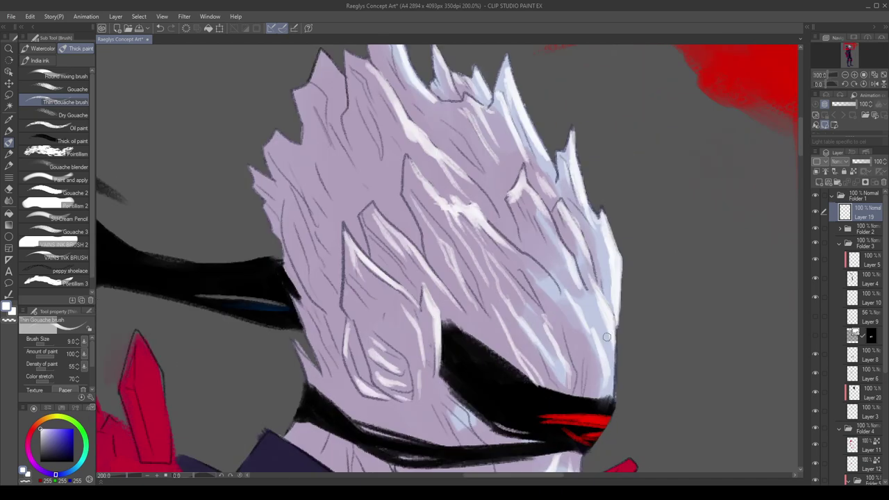
mouse_move(614, 325)
left_mouse_down()
mouse_move(614, 399)
mouse_move(598, 399)
left_mouse_up()
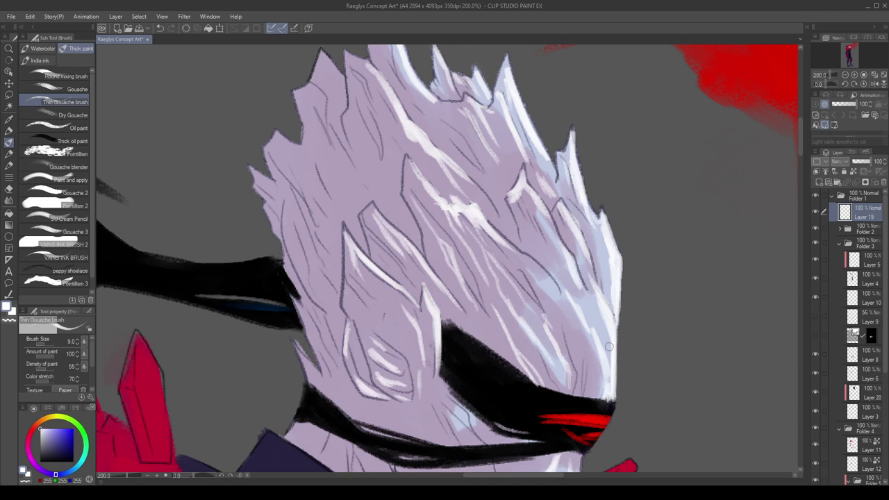
Add a white highlight to the front edge of the face below the blindfold and check it mirrored and on the whole figure.
scroll(603, 398, "down", 2)
scroll(595, 373, "up", 2)
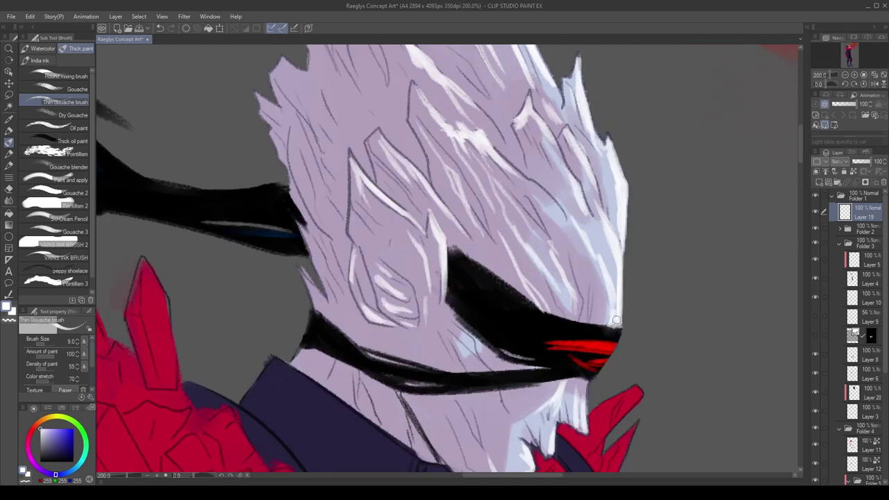
left_click_drag(585, 390, 587, 432)
key("h")
scroll(561, 317, "down", 2)
key("h")
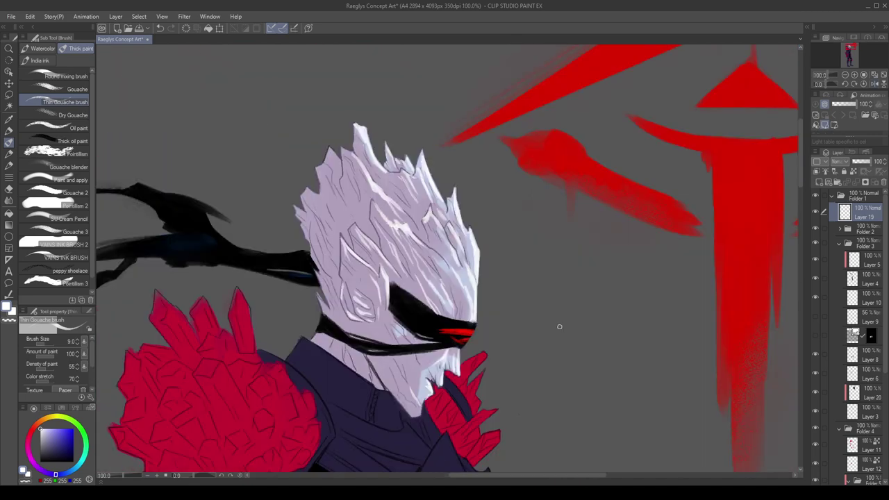
scroll(583, 244, "down", 2)
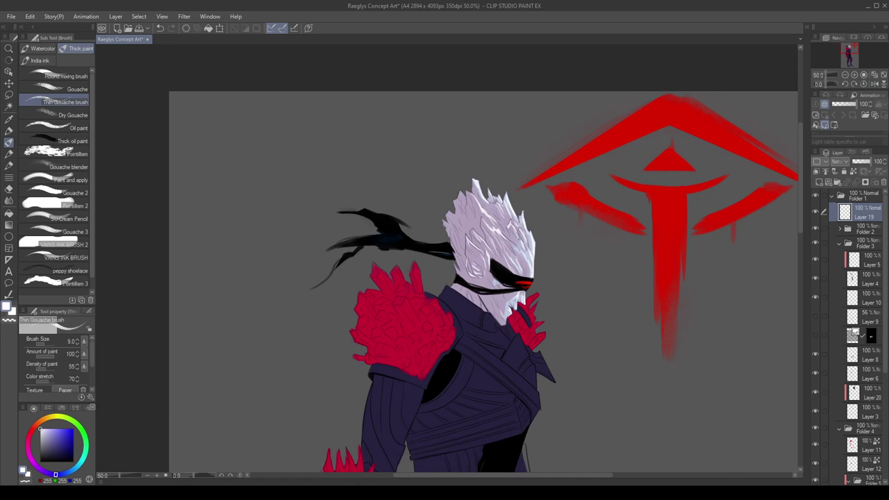
scroll(531, 238, "down", 2)
scroll(529, 239, "down", 1)
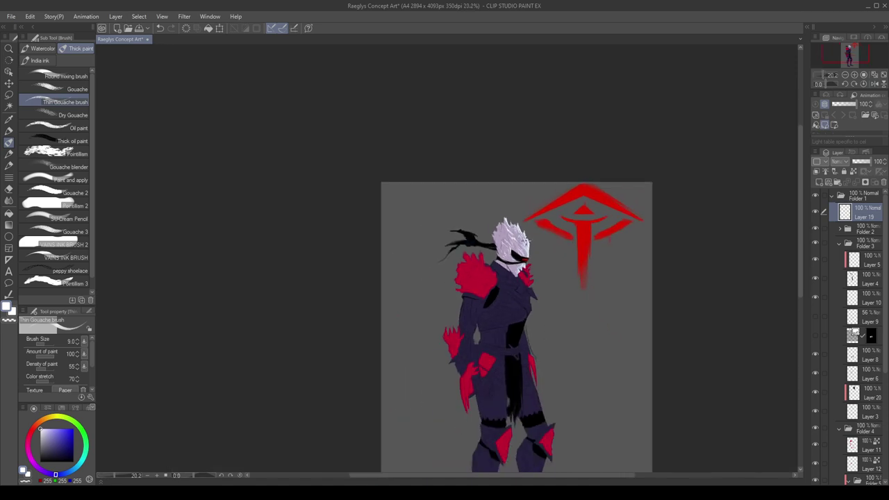
scroll(521, 237, "up", 5)
scroll(508, 218, "up", 3)
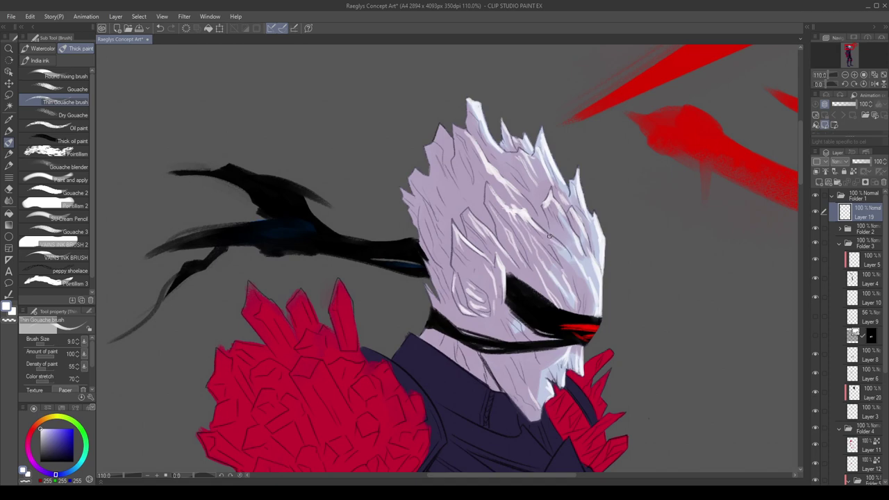
Compare the last highlight strokes with undo and redo, and add a new clipped layer above the top layer inside Folder 5.
key("ctrl+z")
key("ctrl+z")
key("ctrl+y")
left_click(851, 401)
left_click(857, 444)
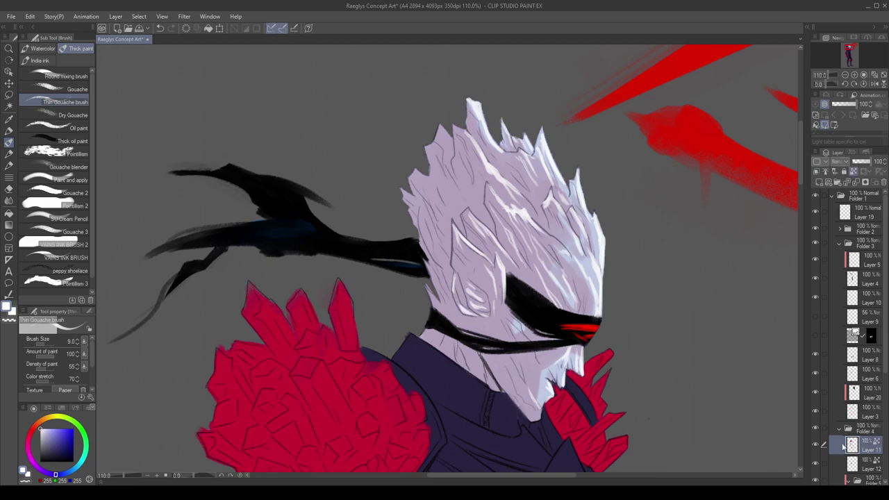
scroll(848, 417, "down", 4)
left_click(865, 386)
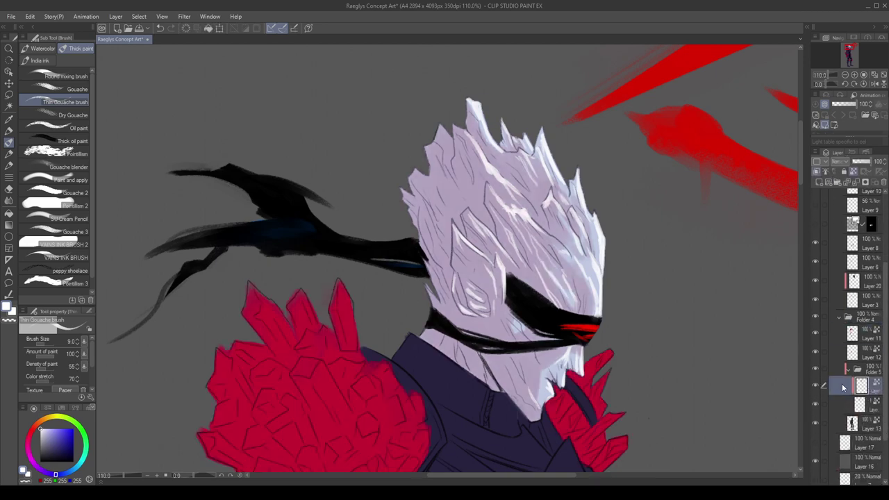
left_click(828, 185)
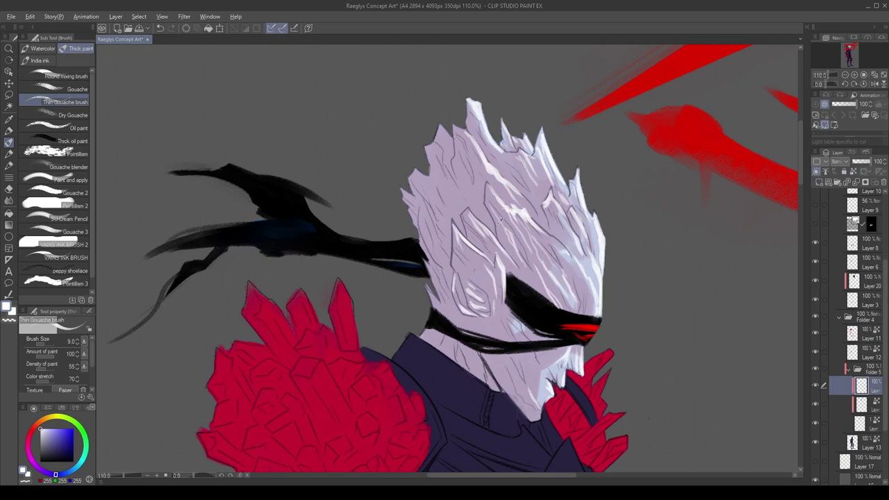
Choose a muted purple (107, 90, 136) and try a shading stroke on the hair above the ear, undoing it.
left_click(497, 219, "alt")
left_click(54, 441)
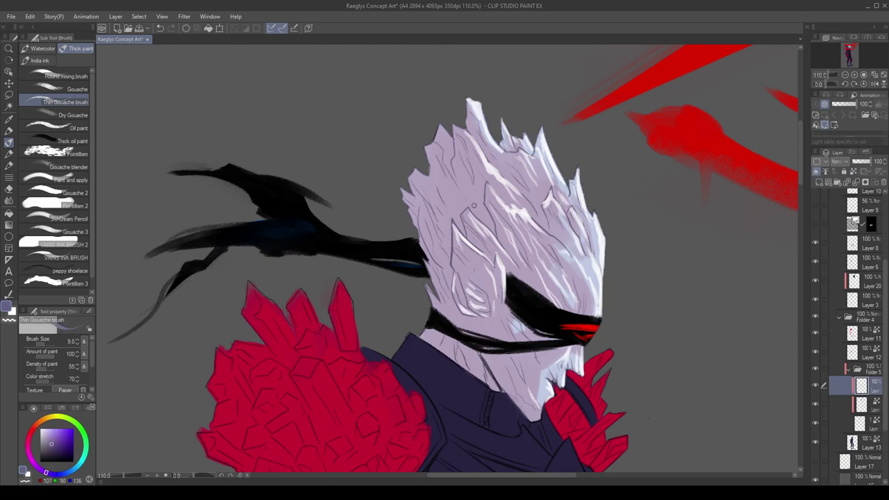
left_click_drag(485, 204, 494, 235)
key("ctrl+z")
scroll(471, 184, "down", 4)
scroll(463, 262, "up", 5)
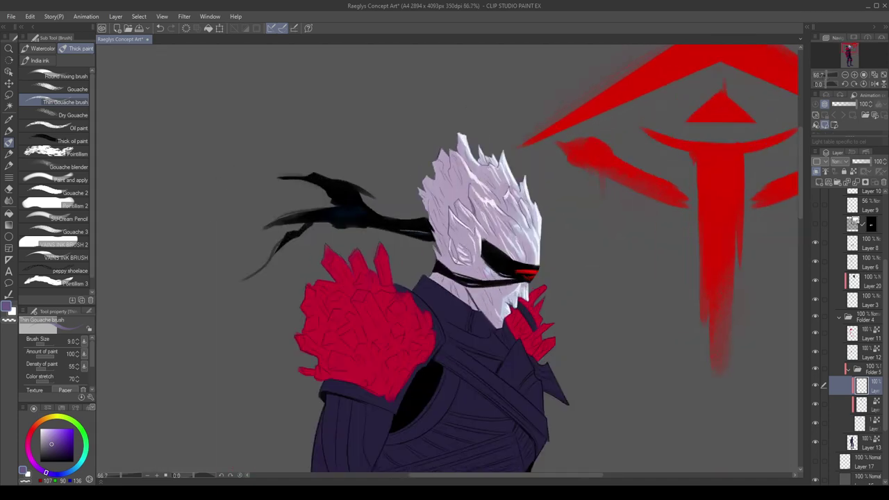
Set the brush size to 12.5 and paint purple shading behind the ear and along the hair at the back of the head.
scroll(463, 262, "down", 2)
key("bracketright")
mouse_move(463, 262)
left_mouse_down()
mouse_move(419, 229)
mouse_move(448, 253)
mouse_move(421, 213)
mouse_move(441, 252)
left_mouse_up()
left_click_drag(421, 213, 445, 245)
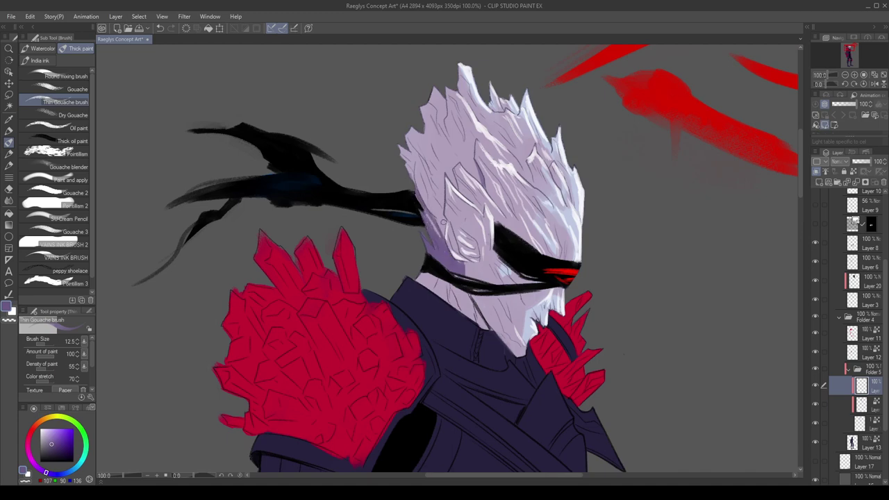
left_click_drag(432, 193, 439, 206)
left_click_drag(419, 167, 428, 212)
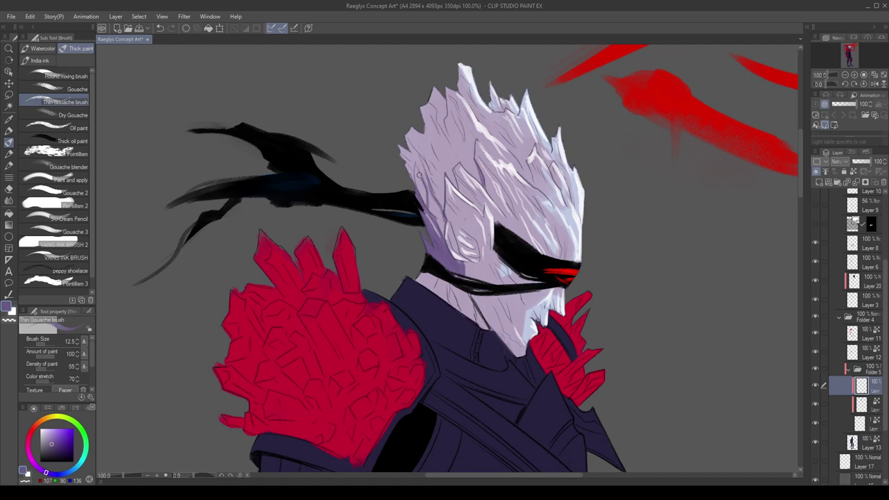
scroll(437, 166, "down", 3)
scroll(441, 166, "up", 5)
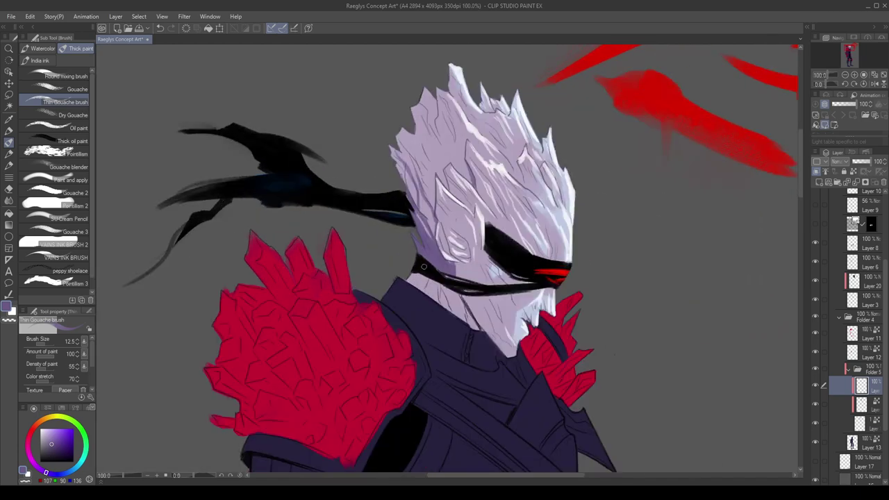
Paint purple shading on the neck between the blindfold strap and the collar, enlarging the brush to 30.
mouse_move(430, 267)
left_mouse_down()
mouse_move(416, 295)
mouse_move(410, 264)
mouse_move(455, 324)
mouse_move(467, 323)
left_mouse_up()
left_click_drag(455, 291, 471, 321)
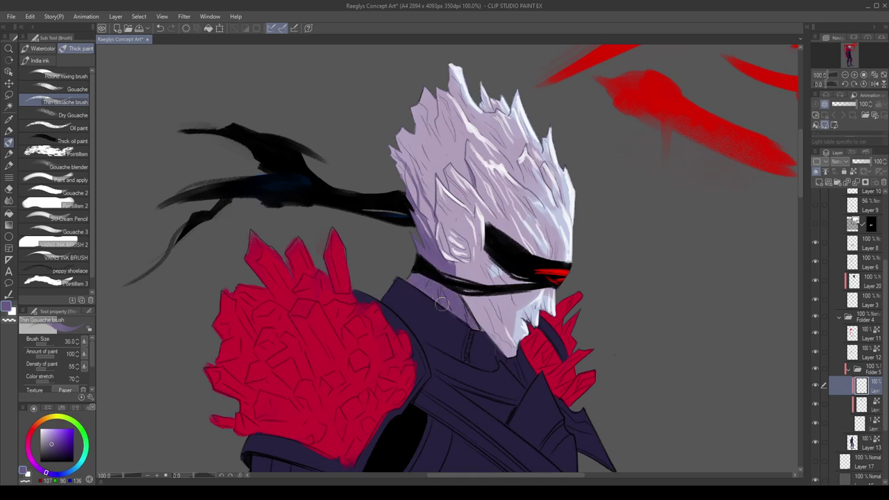
key("h")
scroll(451, 291, "down", 5)
scroll(461, 295, "up", 5)
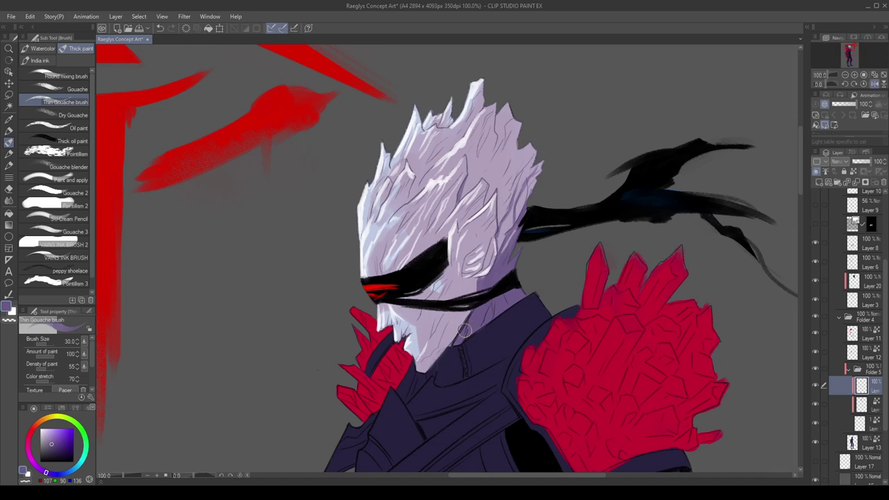
Shade the inside of the ear and the area beneath it in purple, checking the head in mirrored and normal views.
left_click_drag(487, 279, 477, 280)
left_click_drag(494, 240, 489, 262)
key("h")
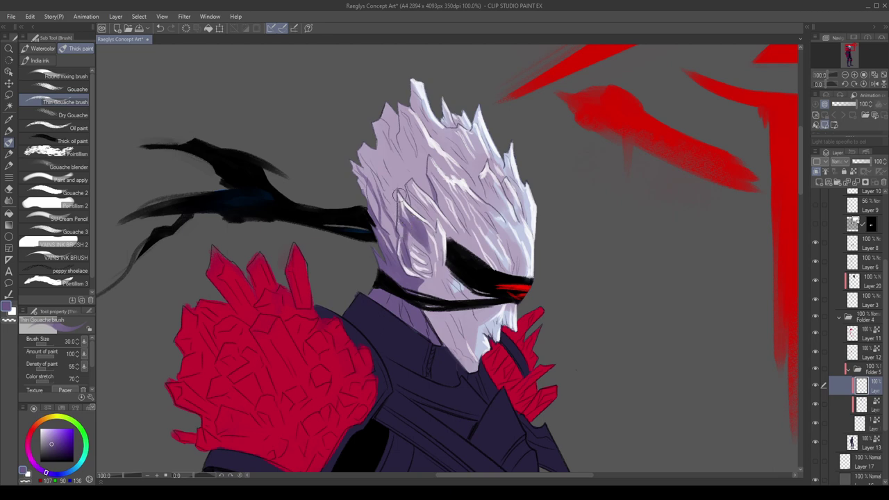
scroll(406, 216, "up", 2)
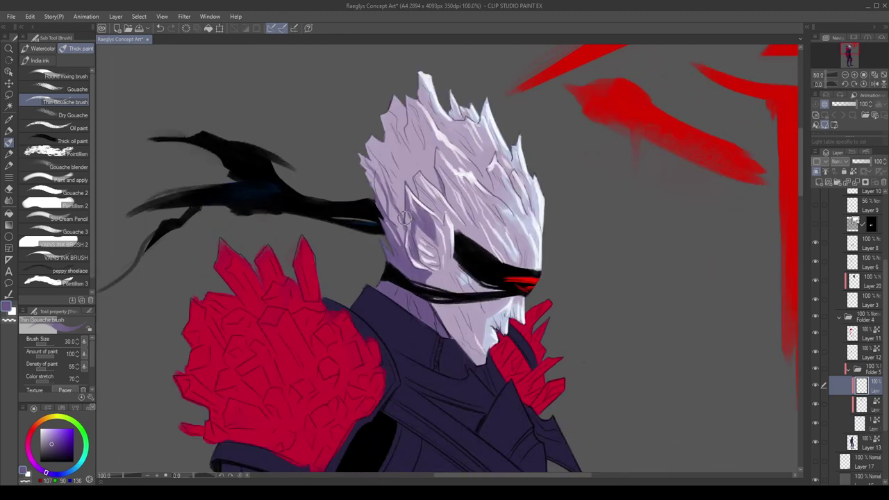
scroll(417, 226, "down", 2)
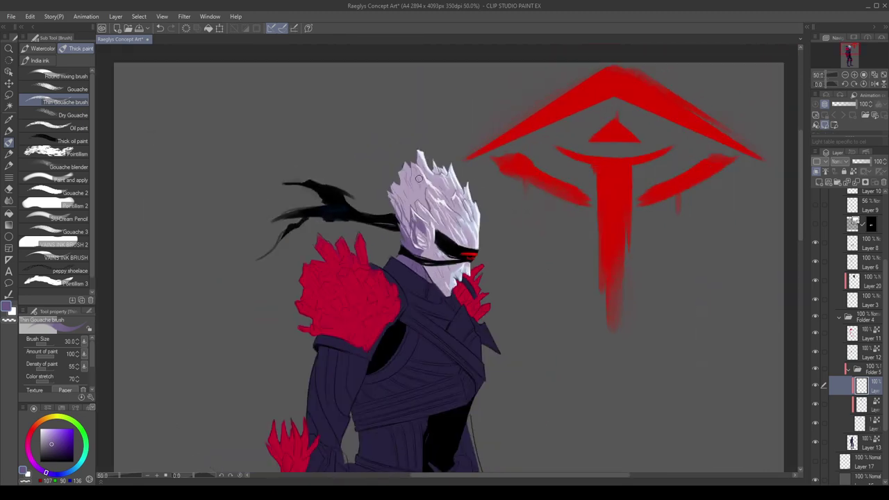
scroll(416, 196, "up", 2)
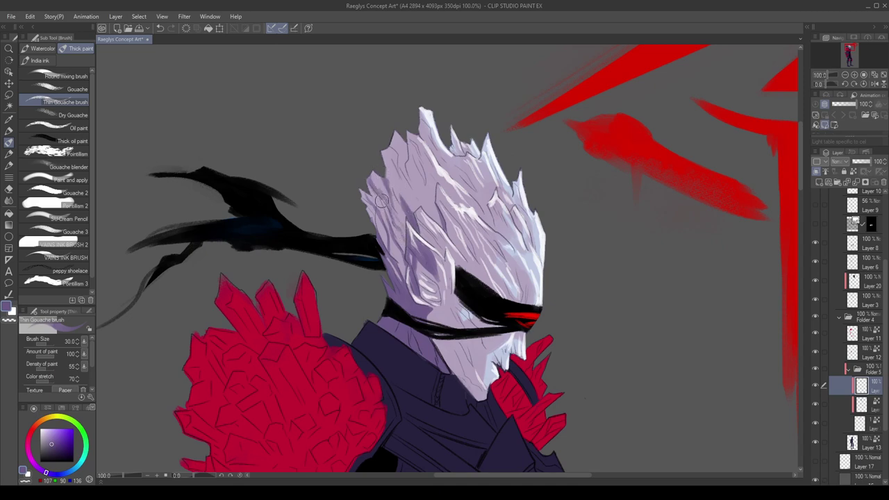
Paint purple shading down the spiky hair at the back of the head and check it mirrored and on the whole figure.
left_click_drag(365, 187, 387, 245)
key("h")
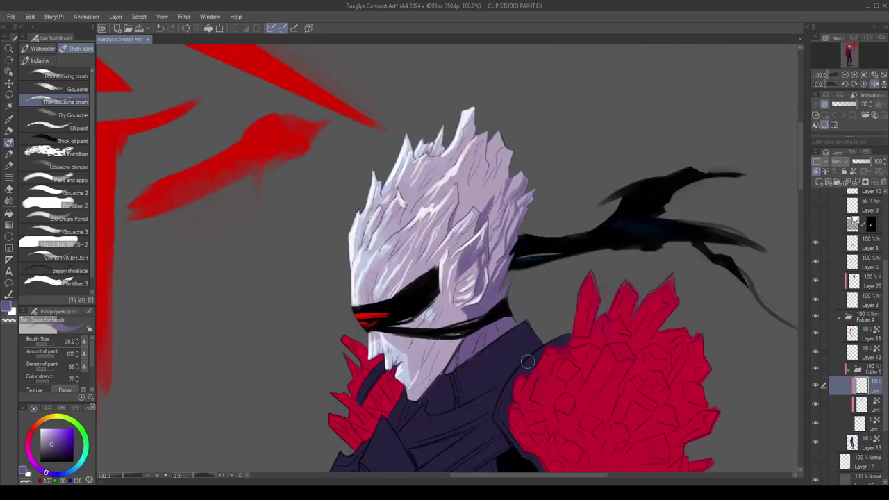
key("ctrl+minus")
key("h")
scroll(521, 182, "down", 3)
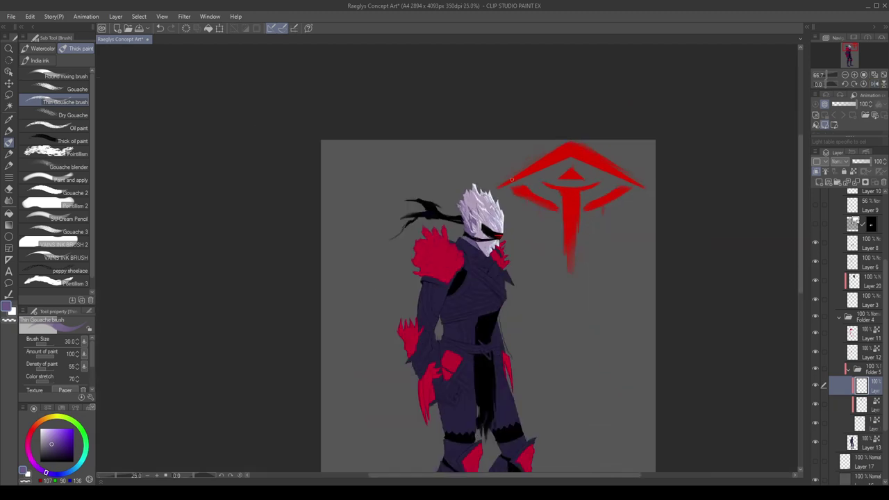
scroll(475, 187, "up", 4)
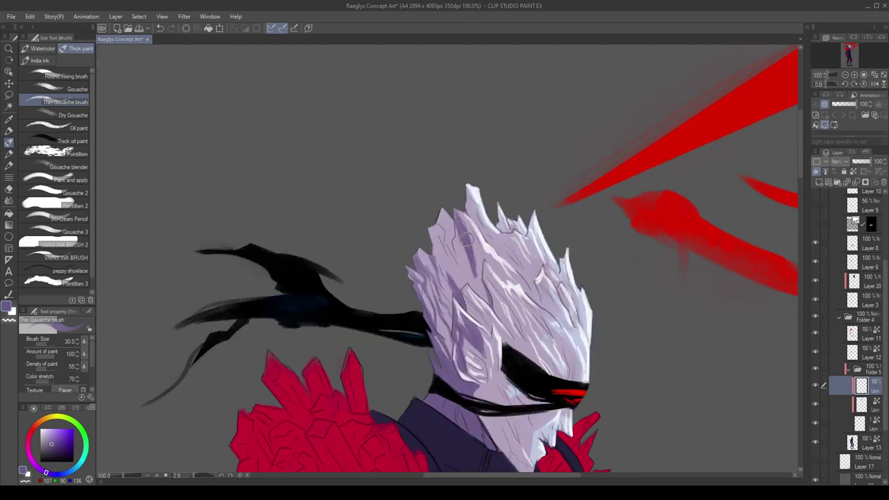
Reduce the brush size to 12.5 and clean up the wide purple stroke on the upper hair using transparent colour.
key("x")
key("bracketleft")
key("bracketleft")
key("bracketleft")
key("bracketleft")
key("bracketleft")
left_click_drag(469, 242, 482, 289)
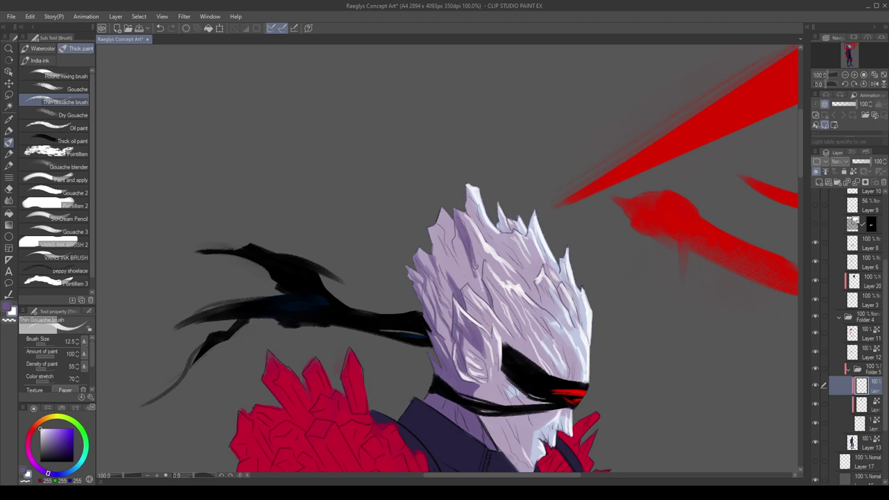
key("c")
key("x")
key("x")
left_click_drag(468, 240, 484, 295)
key("c")
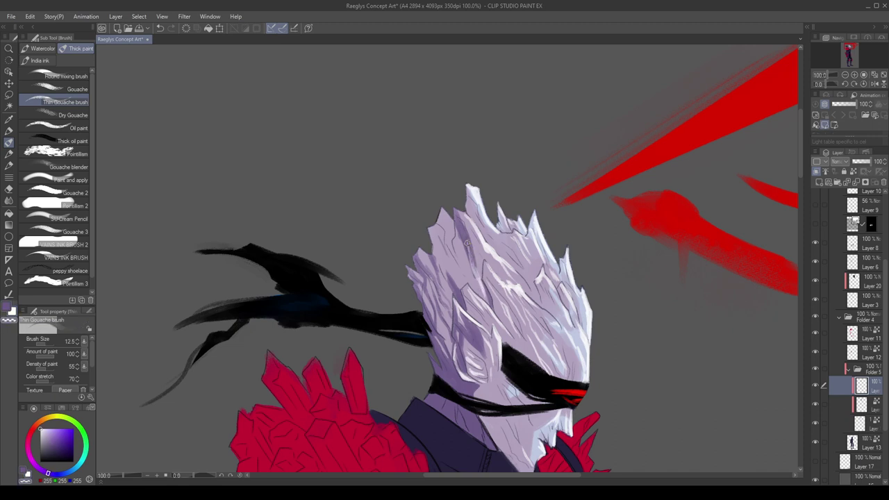
Paint thin purple shading strokes along the upper hair strands and down the back spikes above the ear.
key("x")
left_click_drag(468, 241, 482, 291)
left_click_drag(471, 247, 487, 300)
left_click_drag(468, 239, 474, 285)
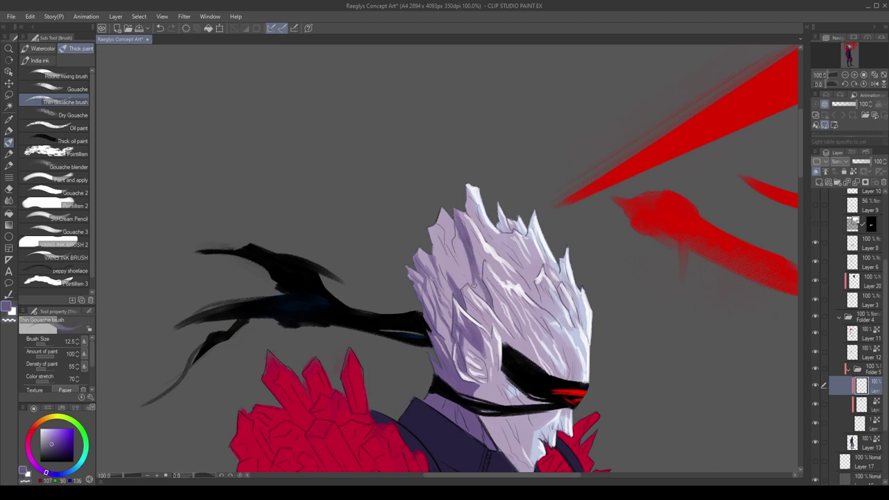
left_click_drag(458, 240, 461, 270)
mouse_move(453, 219)
left_mouse_down()
mouse_move(457, 265)
mouse_move(442, 223)
mouse_move(445, 246)
mouse_move(463, 287)
mouse_move(430, 233)
mouse_move(450, 289)
left_mouse_up()
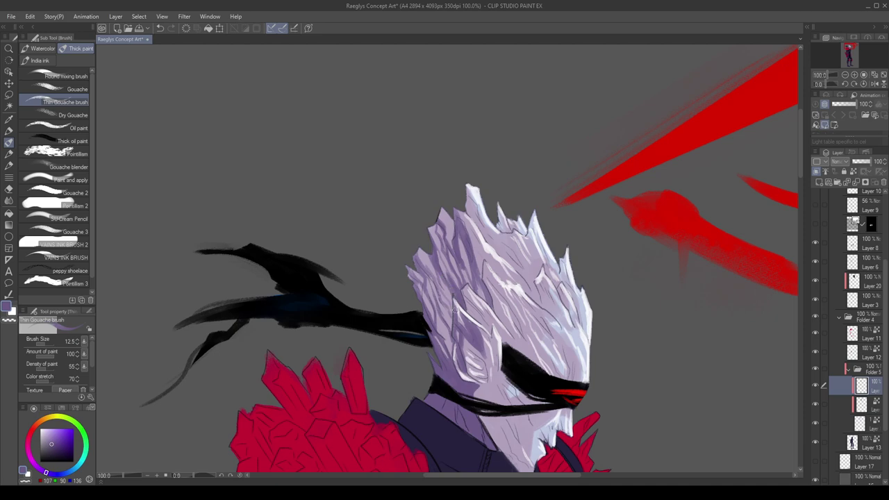
Check the shading mirrored and paint purple shadows from the tallest hair spike down the strands above the forehead.
key("h")
scroll(466, 228, "down", 3)
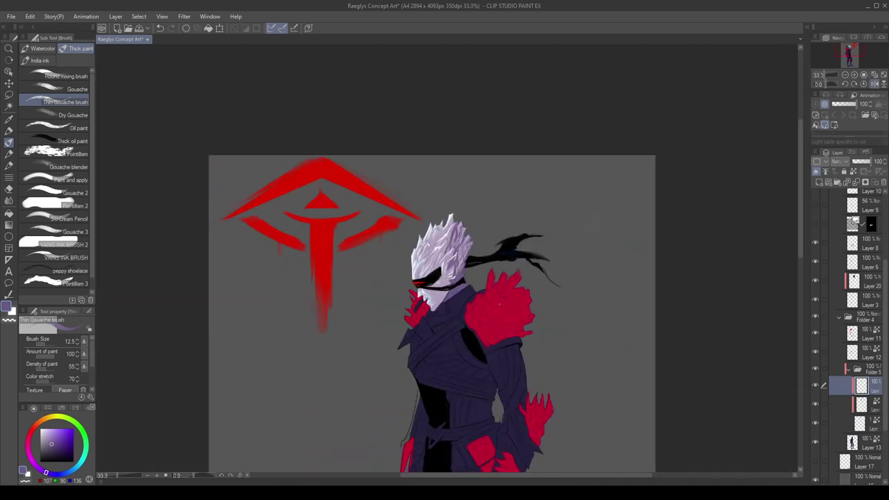
key("h")
key("ctrl+alt+0")
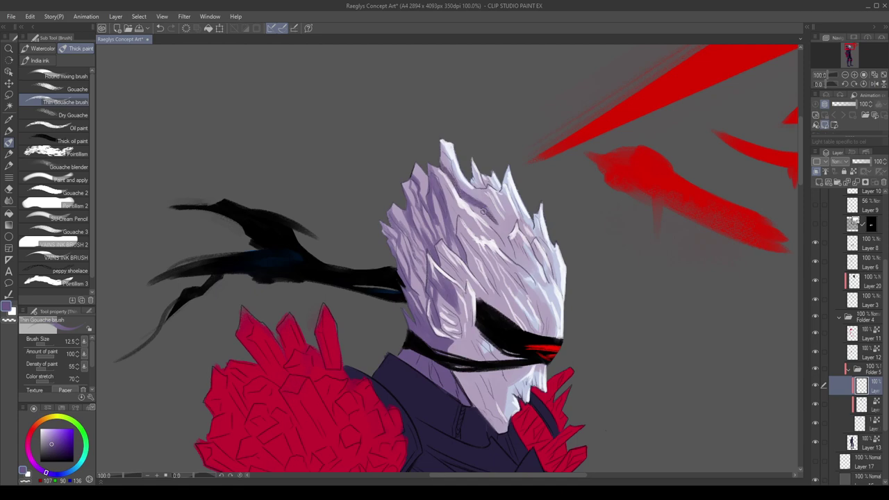
mouse_move(441, 152)
left_mouse_down()
mouse_move(454, 179)
mouse_move(455, 213)
mouse_move(514, 261)
mouse_move(499, 224)
left_mouse_up()
left_click_drag(512, 256, 490, 220)
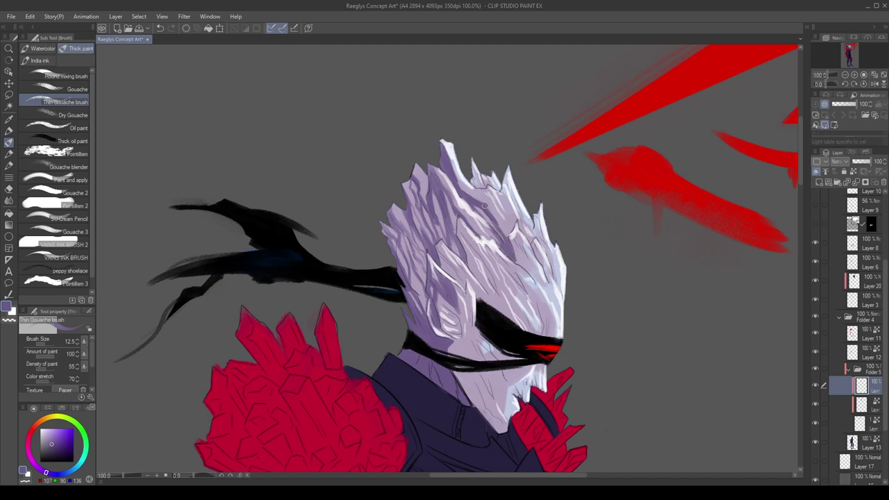
Paint purple shading between the strands above the forehead and at the front spikes, raising the brush size to 20.
left_click_drag(510, 254, 469, 209)
key("bracketright")
key("bracketright")
key("bracketright")
mouse_move(505, 232)
left_mouse_down()
mouse_move(513, 218)
mouse_move(506, 206)
mouse_move(507, 230)
left_mouse_up()
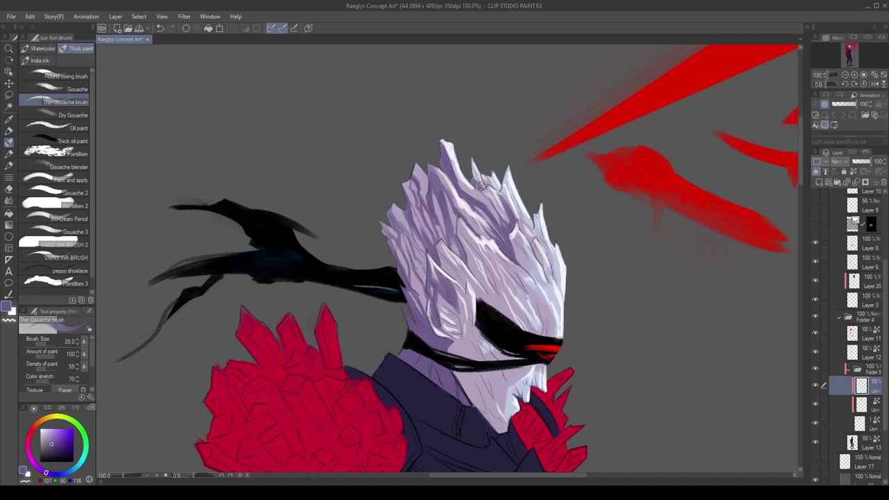
left_click_drag(481, 186, 480, 175)
Rotate the canvas to level the head and paint fine purple strokes on the front hair strands at brush size 12.5.
left_click_drag(834, 84, 825, 85)
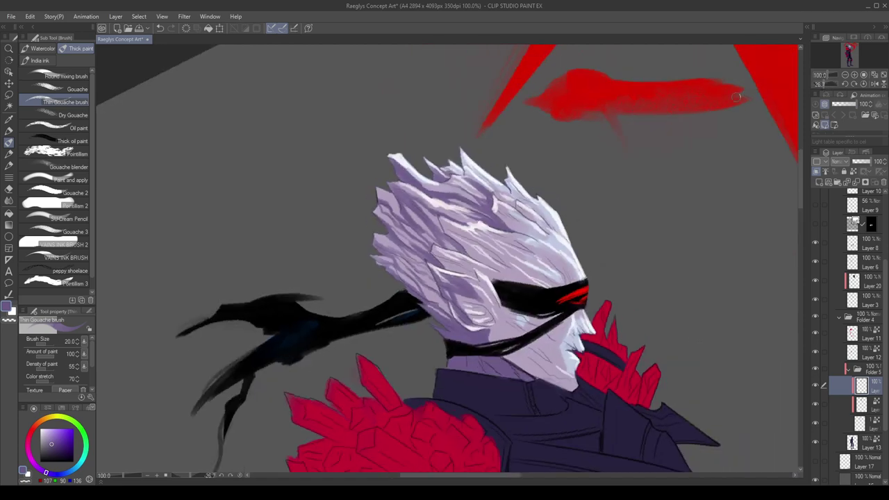
key("bracketleft")
key("bracketleft")
mouse_move(496, 212)
left_mouse_down()
mouse_move(530, 232)
mouse_move(522, 228)
left_mouse_up()
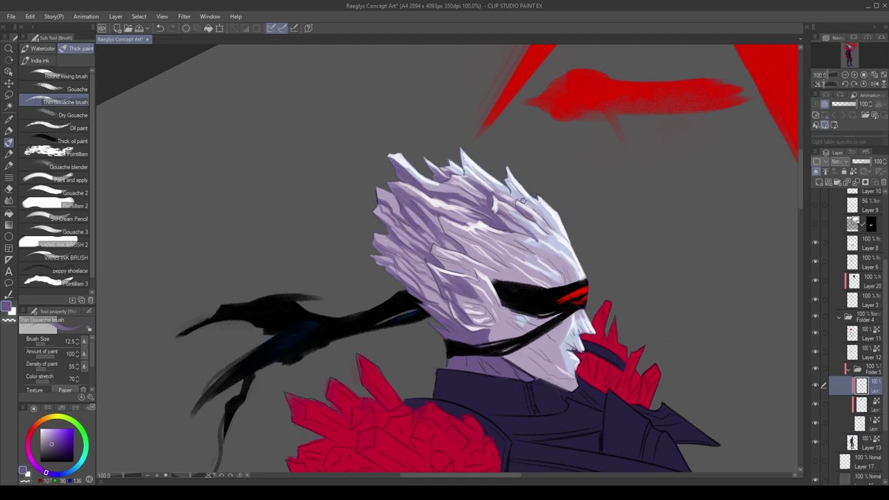
scroll(519, 186, "down", 2)
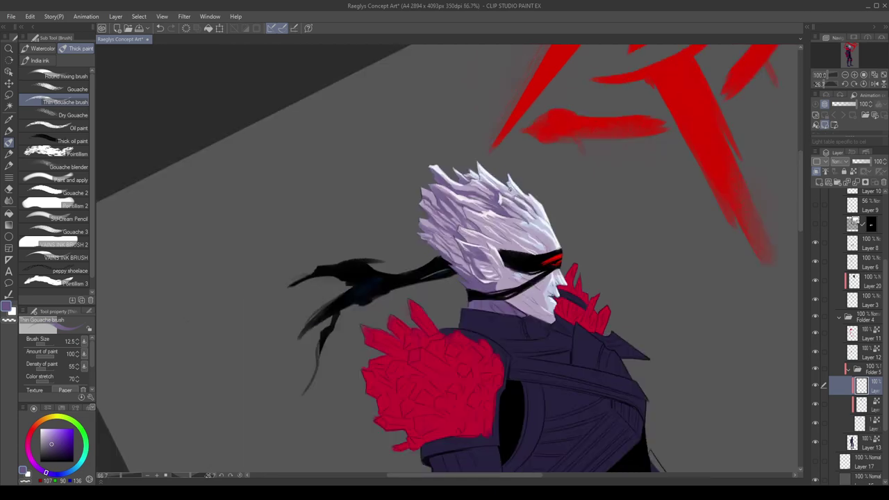
scroll(526, 219, "up", 2)
Shade the cheek between the blindfold and its lower strap in purple, using brush sizes 20 and 25.
key("bracketright")
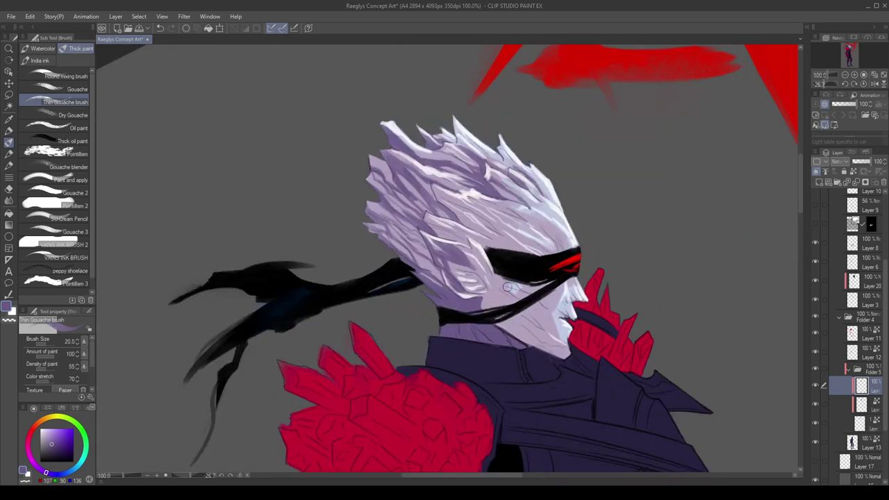
left_click_drag(496, 279, 513, 285)
mouse_move(496, 271)
left_mouse_down()
mouse_move(538, 284)
mouse_move(556, 276)
mouse_move(507, 317)
left_mouse_up()
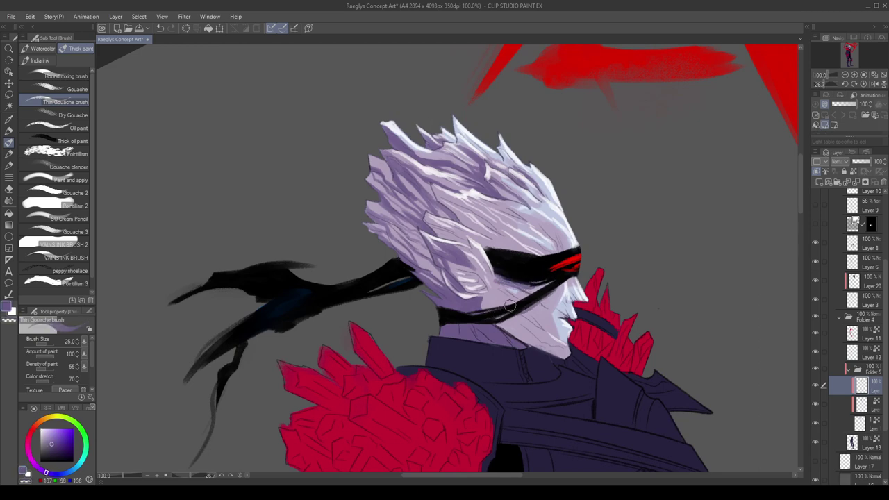
Reduce the brush size to 10 and paint thin purple strokes along the jaw and lower cheek.
key("bracketleft")
key("bracketleft")
key("bracketleft")
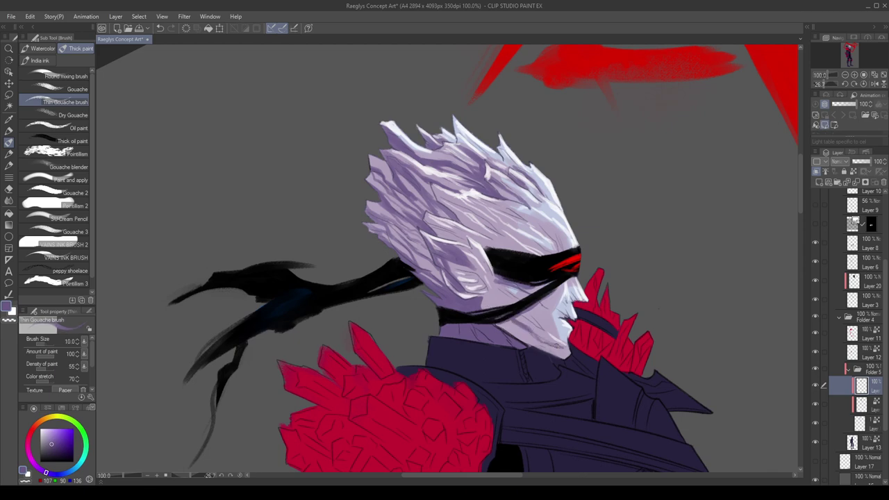
left_click_drag(503, 324, 533, 345)
left_click_drag(521, 316, 557, 336)
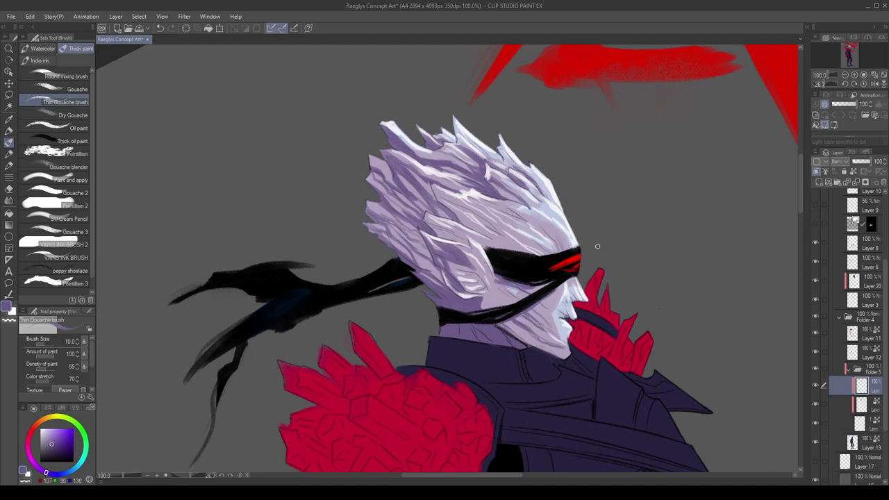
Mirror the view and refine the purple shading around the mouth and under the nose, undoing unwanted strokes.
key("h")
scroll(602, 257, "down", 2)
scroll(473, 295, "up", 3)
key("ctrl+z")
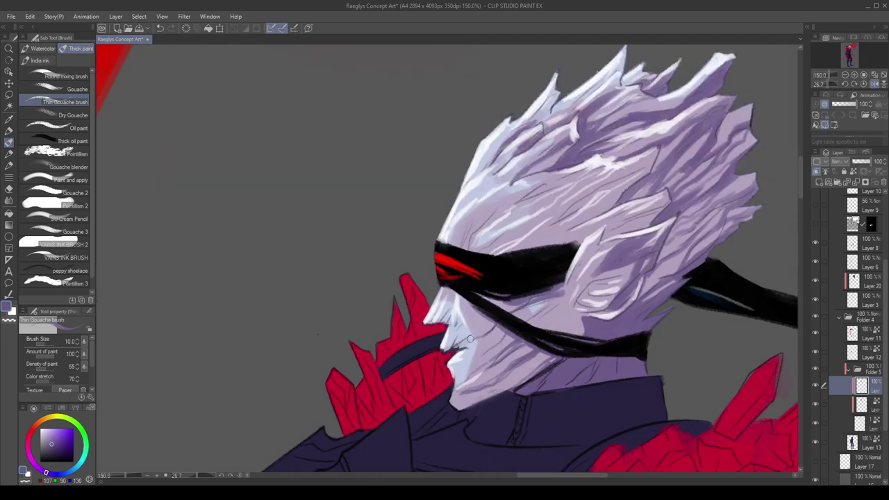
left_click_drag(464, 336, 447, 350)
key("ctrl+z")
left_click_drag(428, 321, 445, 324)
key("h")
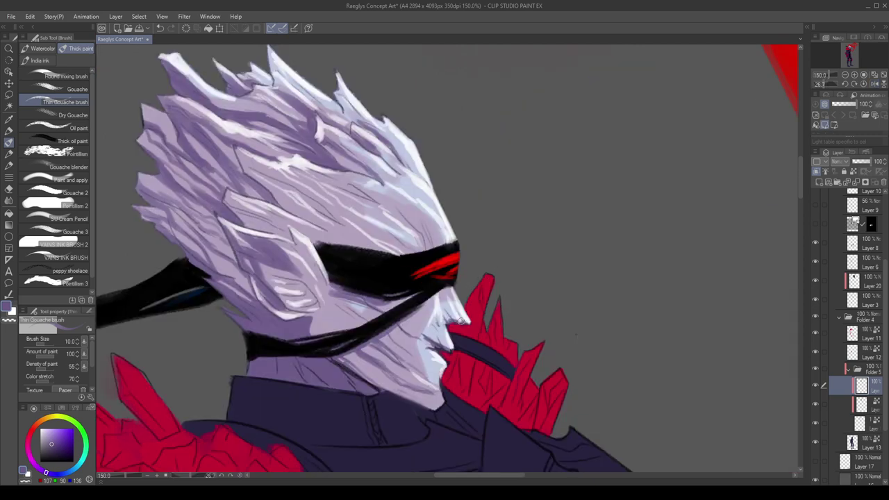
Examine the face and hair shading mirrored, unmirrored and from a distance.
scroll(479, 314, "down", 3)
scroll(477, 337, "up", 2)
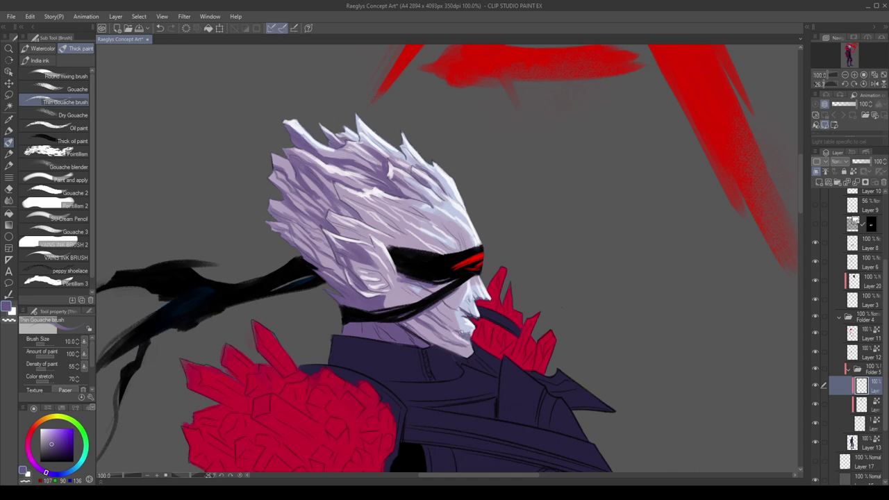
key("h")
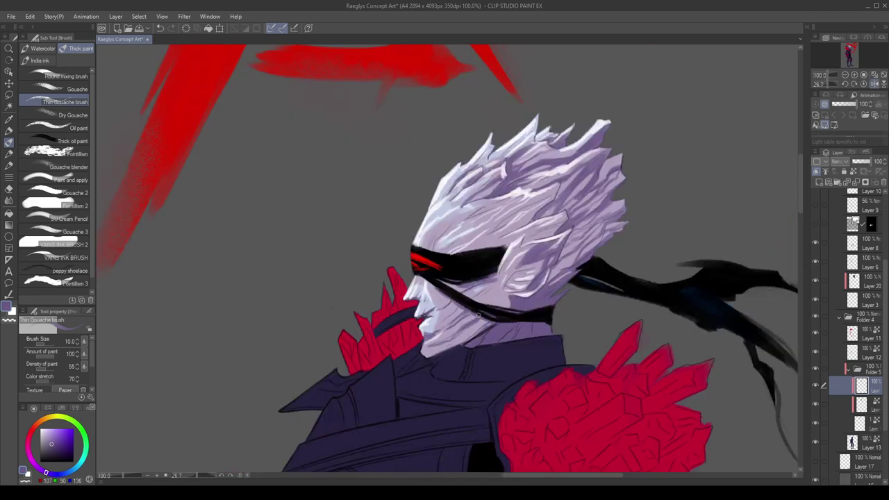
key("h")
scroll(478, 316, "down", 3)
scroll(531, 304, "up", 3)
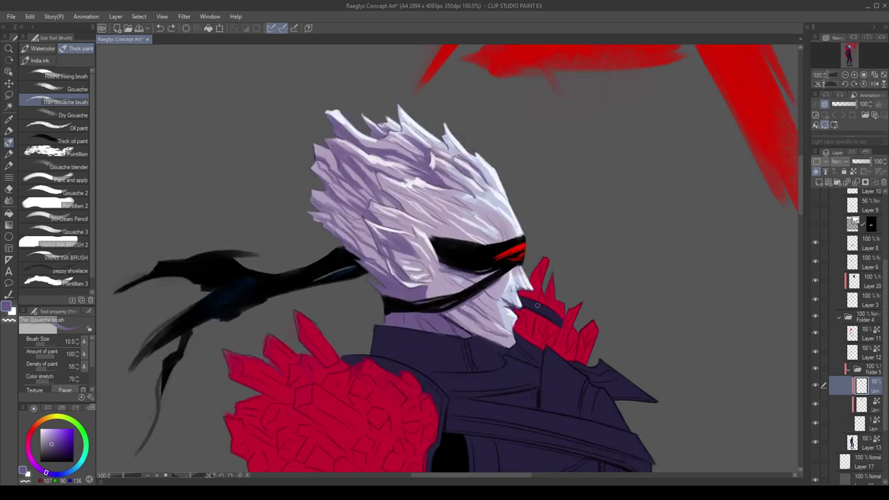
scroll(537, 306, "down", 1)
scroll(539, 302, "down", 3)
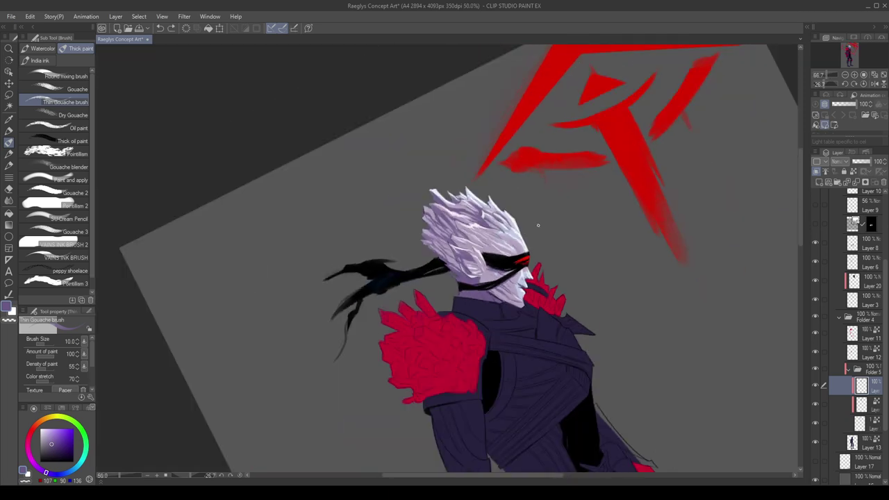
scroll(531, 252, "up", 5)
scroll(580, 244, "down", 3)
Select the layer below in Folder 5 and clean up the forehead highlights using transparent colour at brush size 20.
left_click(863, 409)
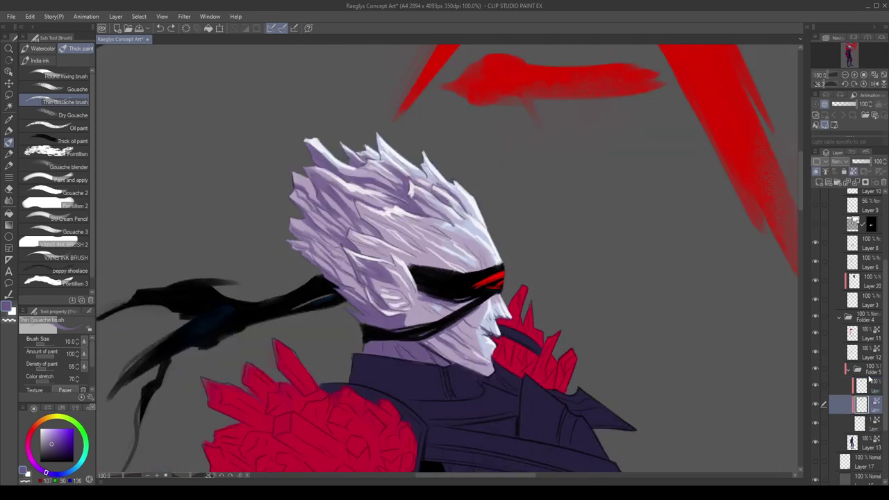
key("x")
key("bracketright")
key("bracketright")
key("bracketright")
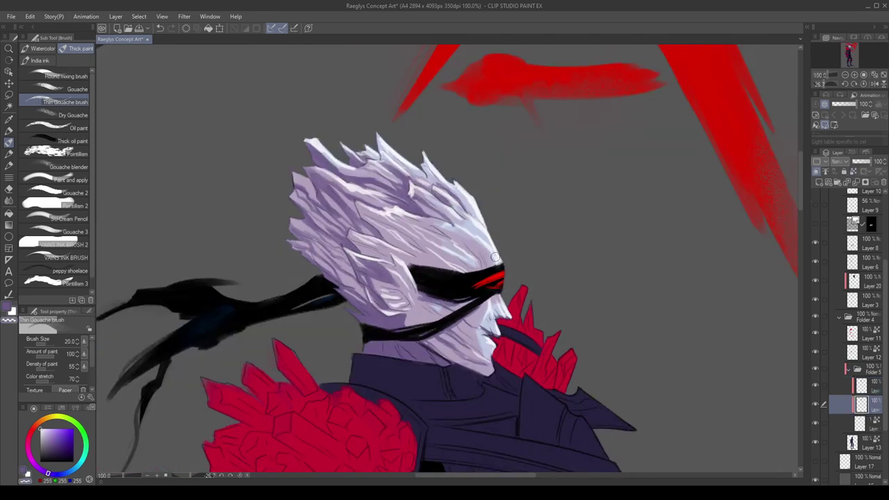
left_click_drag(496, 257, 487, 250)
key("h")
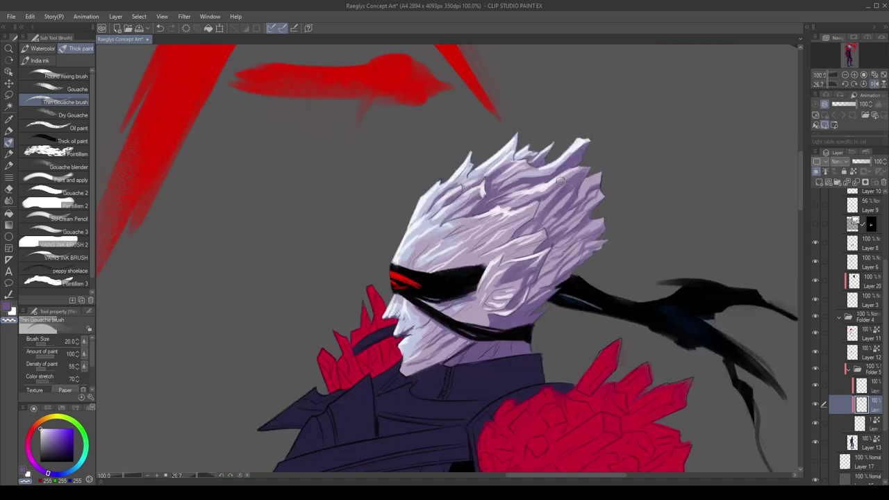
Examine the highlights on the face, ear and back hair close up and from a distance.
key("h")
scroll(520, 215, "down", 2)
scroll(453, 204, "up", 2)
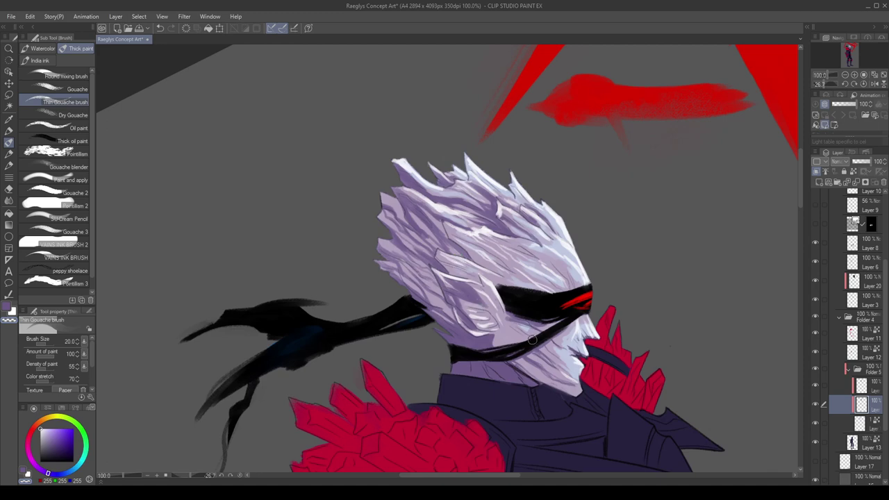
scroll(521, 354, "up", 2)
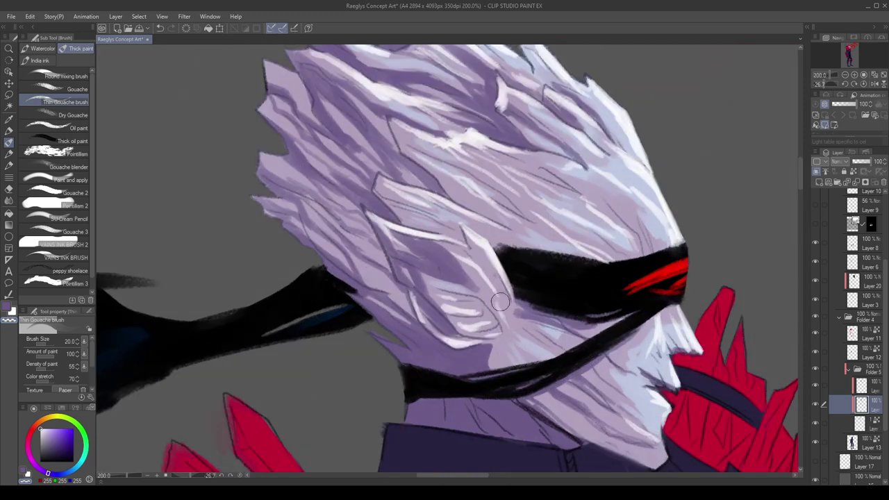
scroll(521, 354, "down", 1)
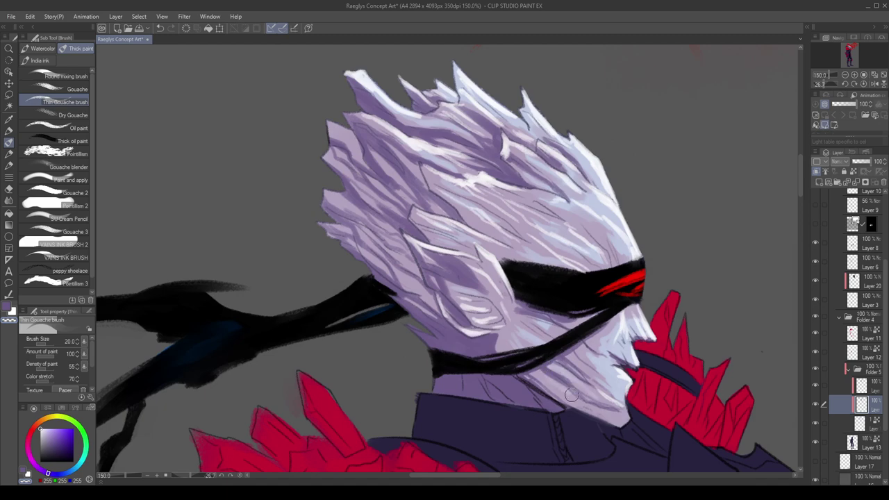
scroll(573, 395, "down", 1)
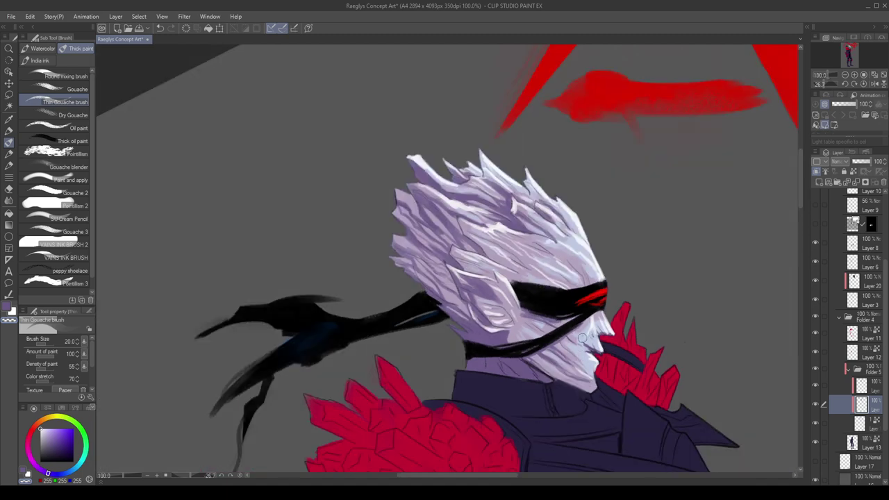
scroll(575, 253, "down", 1)
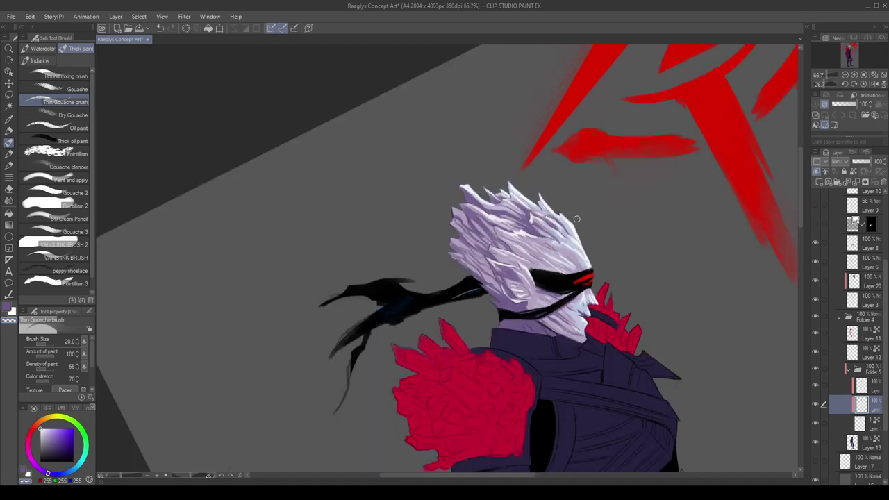
scroll(588, 302, "up", 1)
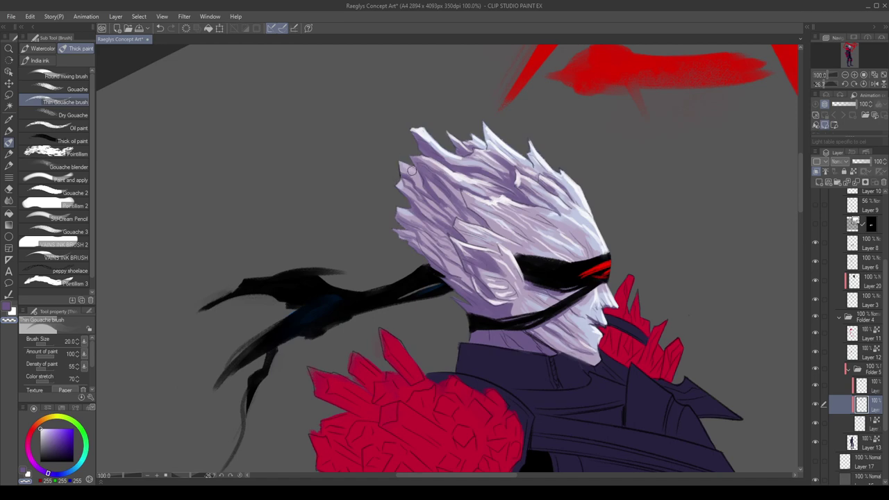
scroll(459, 174, "down", 2)
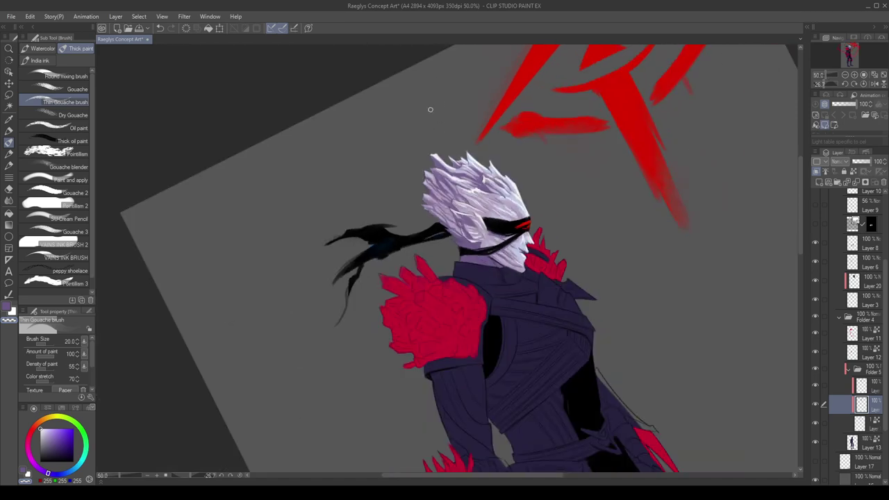
scroll(430, 109, "up", 3)
scroll(442, 222, "down", 1)
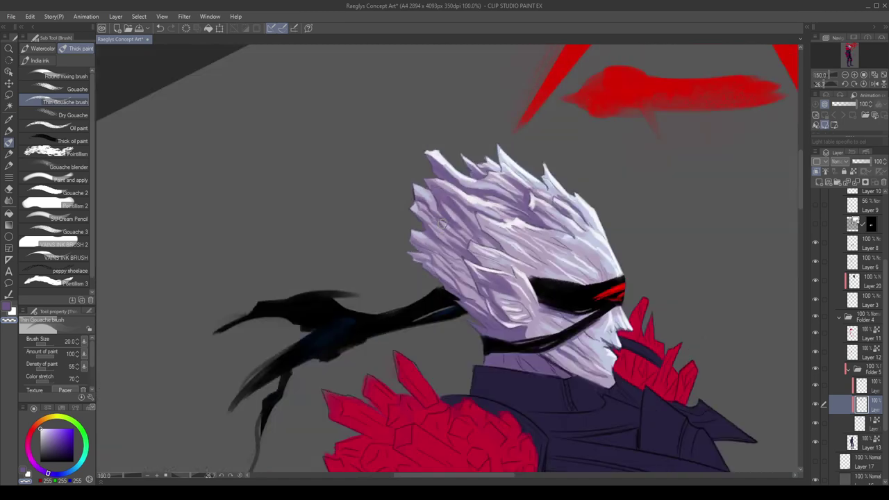
scroll(442, 223, "down", 1)
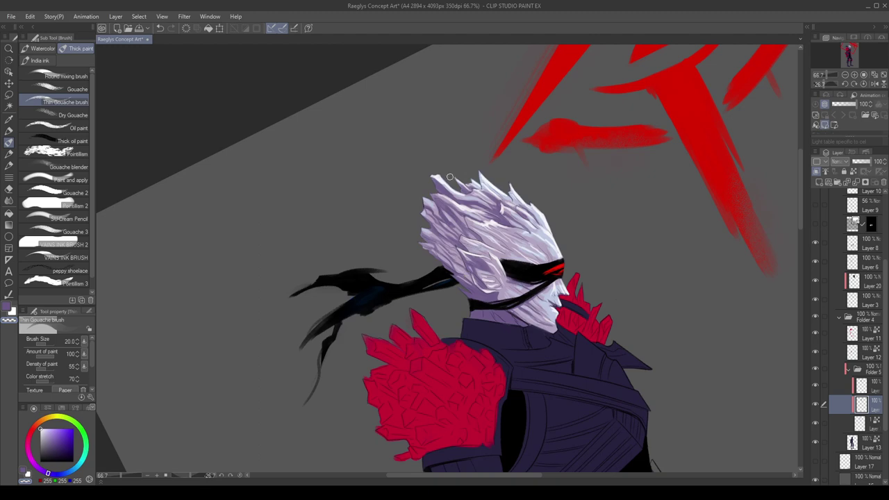
Check the head mirrored, then reset the canvas rotation and mirroring to view the figure upright.
left_click(874, 84)
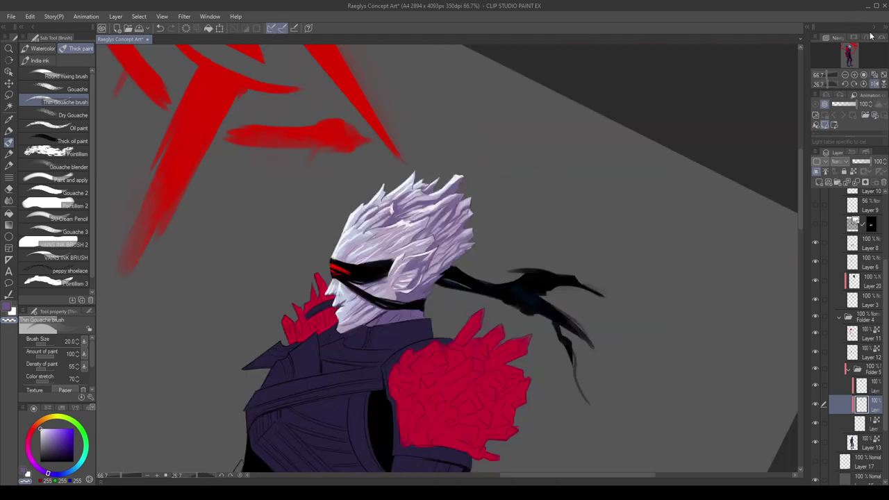
left_click(864, 74)
left_click(864, 84)
left_click(874, 84)
scroll(552, 219, "down", 2)
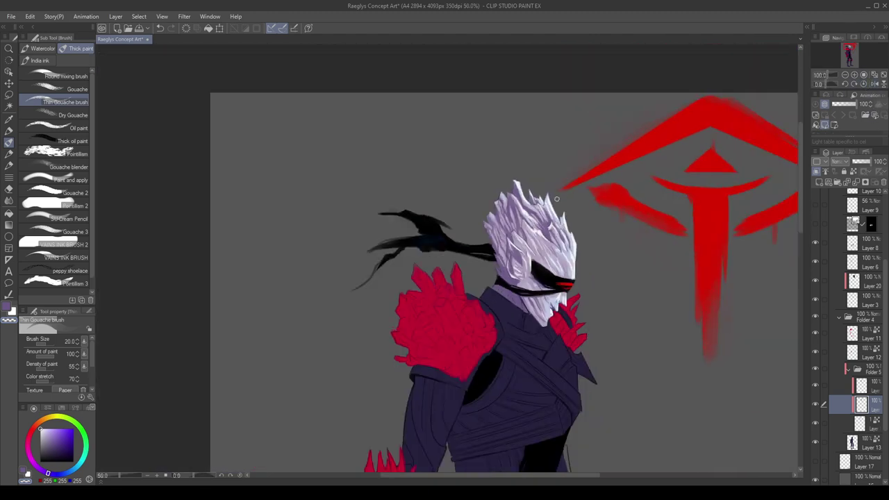
scroll(556, 199, "down", 1)
scroll(548, 174, "up", 3)
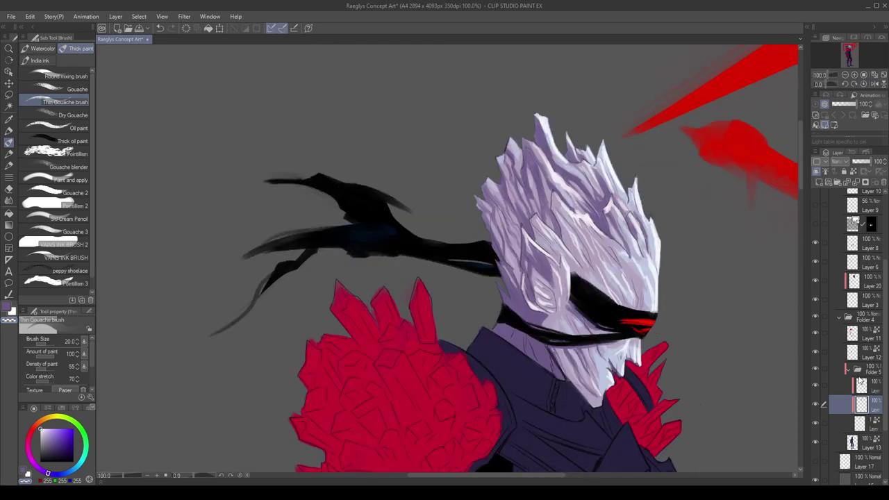
Show the pale blue background layer and check the figure against it.
left_click(816, 479)
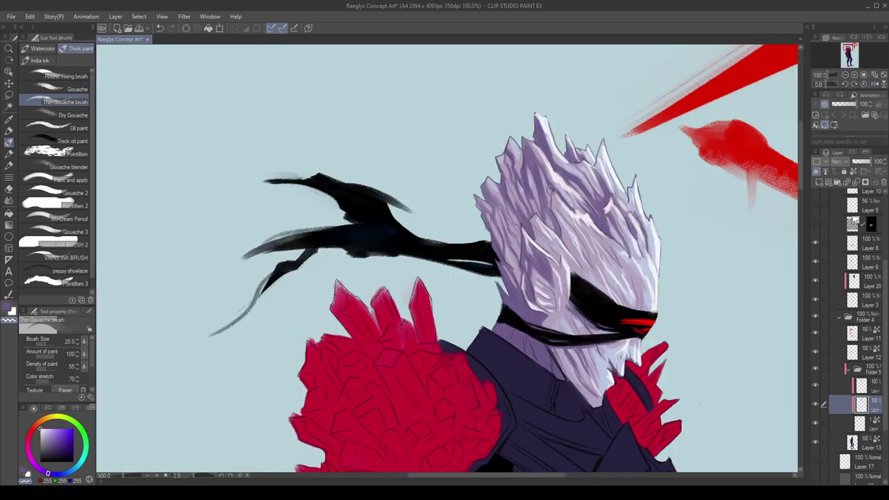
scroll(551, 189, "down", 4)
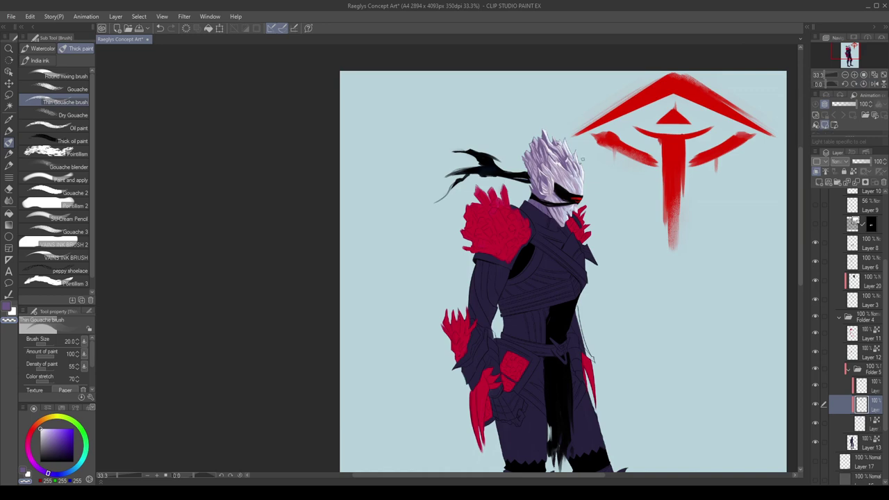
scroll(581, 120, "up", 2)
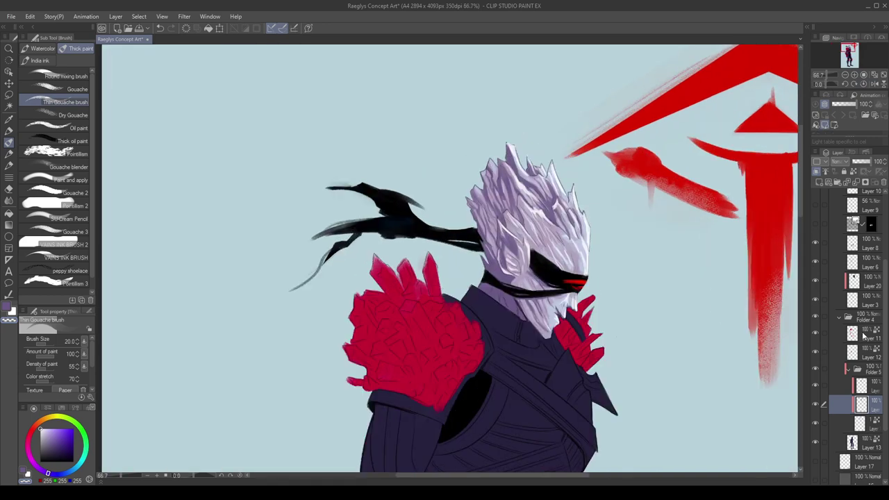
Select Layer 19 in Folder 1, lock its transparent pixels, and set a paler purple colour with brush size 90.
scroll(861, 291, "up", 3)
left_click(857, 227)
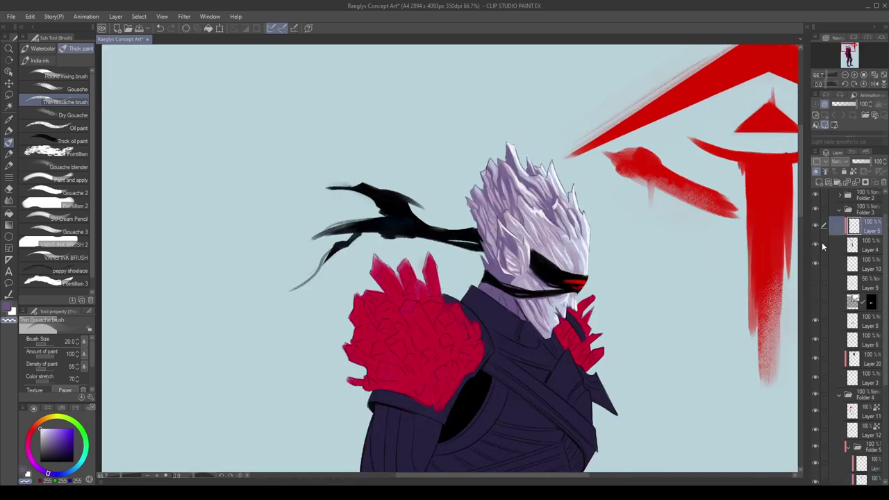
scroll(865, 229, "up", 1)
left_click(861, 213)
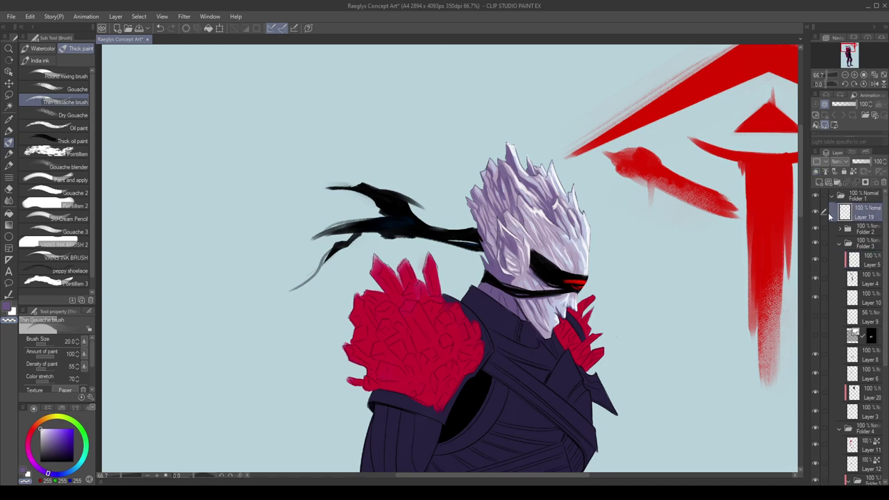
left_click(854, 171)
left_click(45, 429)
key("bracketright")
key("bracketright")
key("bracketright")
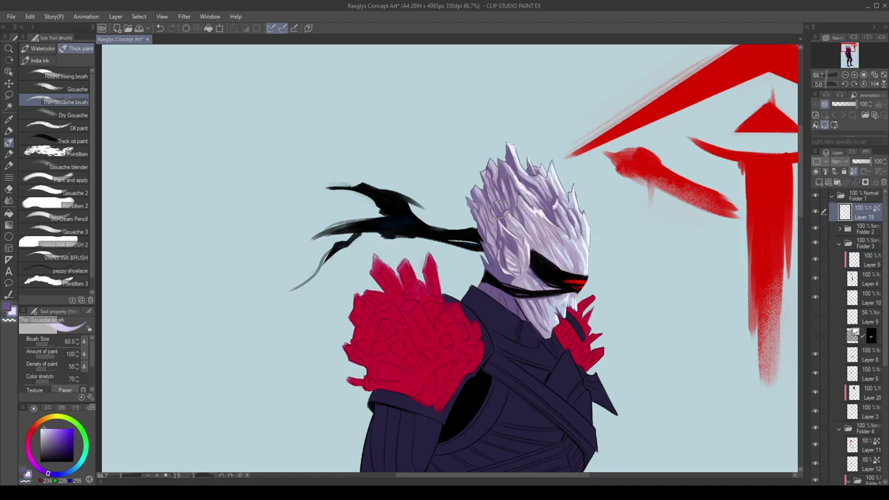
key("bracketright")
key("bracketright")
key("bracketright")
Check the figure from a distance, then view the head and shoulders mirrored.
scroll(549, 134, "down", 2)
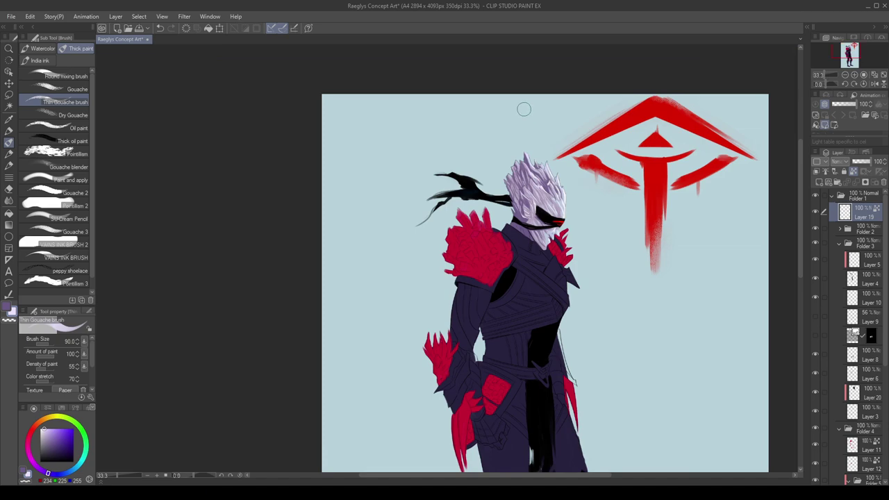
scroll(524, 109, "down", 1)
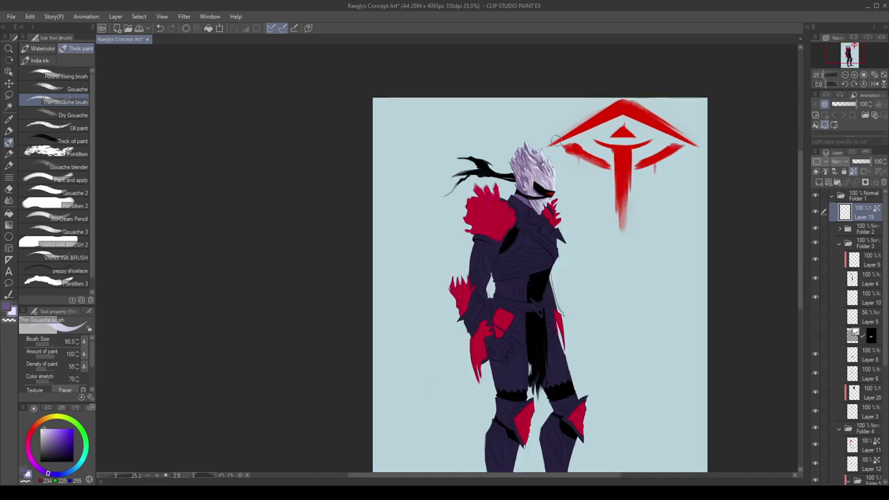
scroll(562, 145, "up", 3)
key("h")
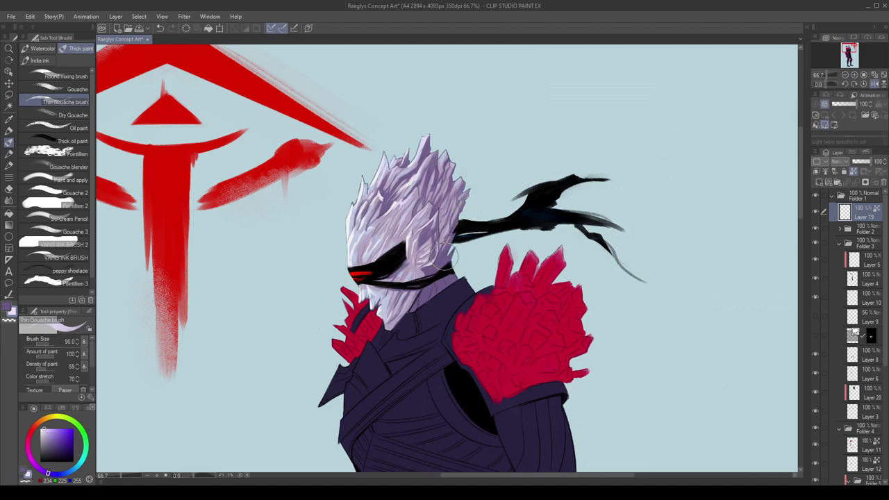
Collapse Folder 3 and select the uppermost clipped layer in Folder 5.
left_click(854, 247)
left_click(842, 244)
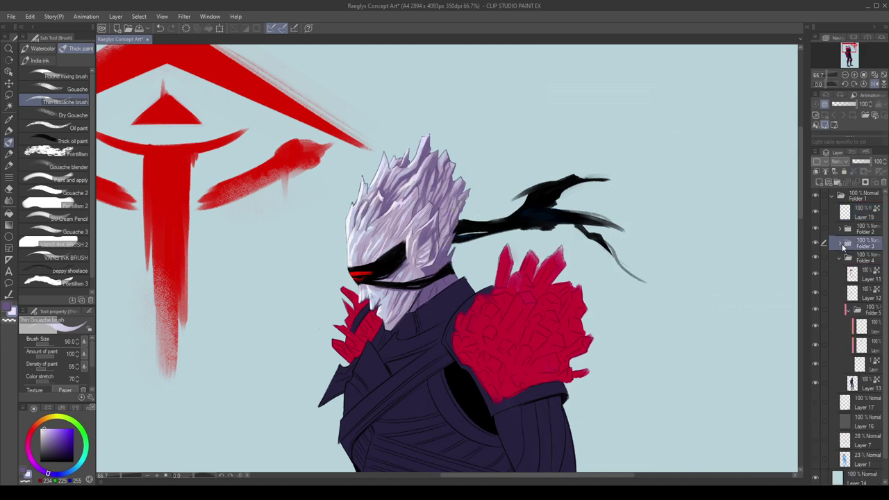
left_click(869, 340)
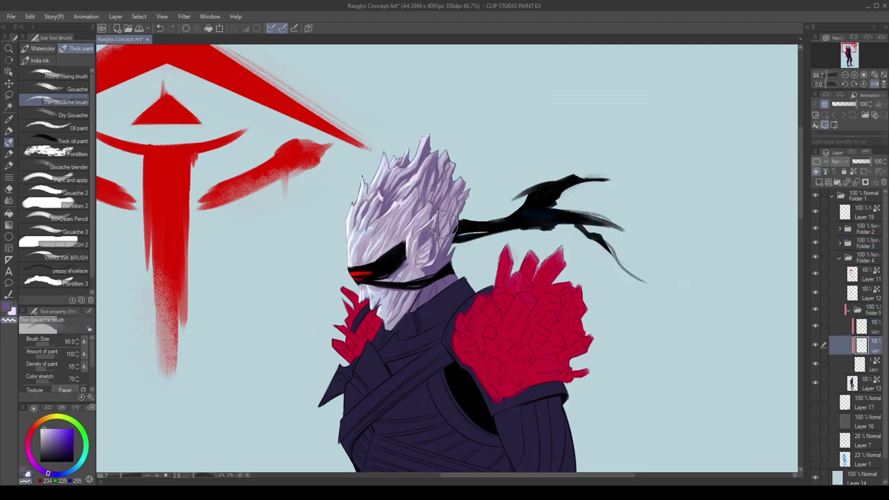
left_click(855, 327)
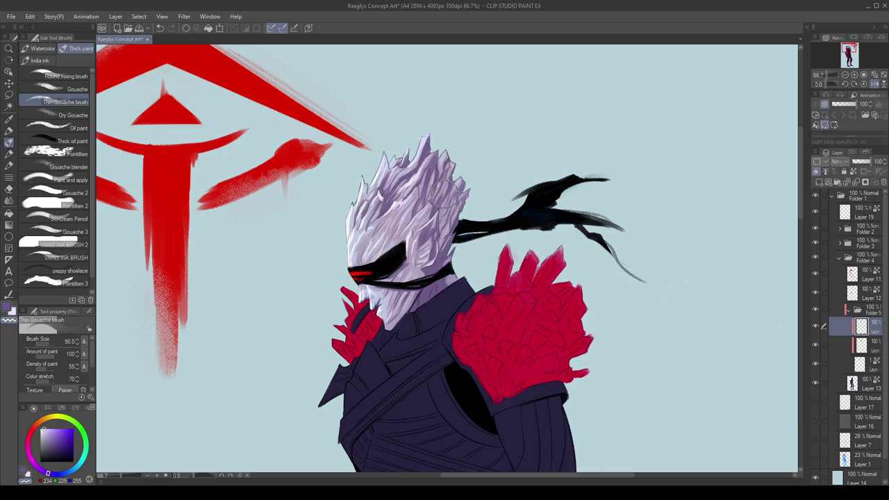
Turn off the mirrored view and examine the head from a distance and close up.
key("h")
scroll(467, 209, "down", 3)
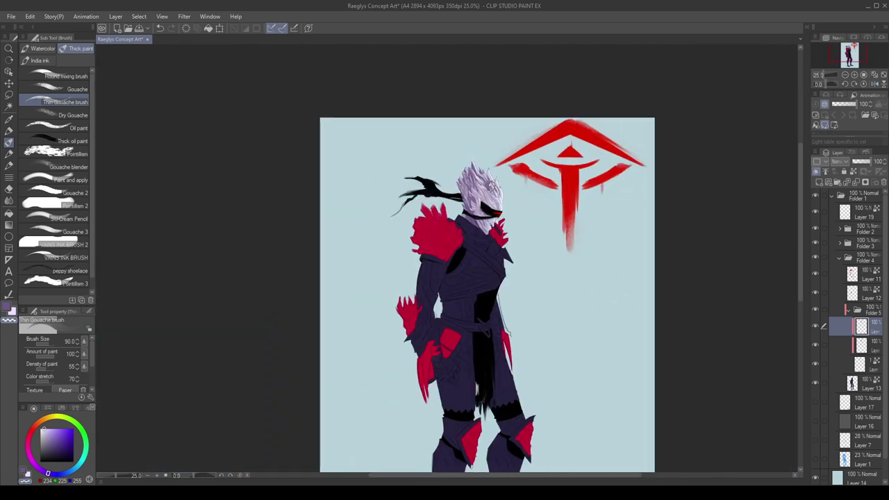
scroll(487, 177, "up", 4)
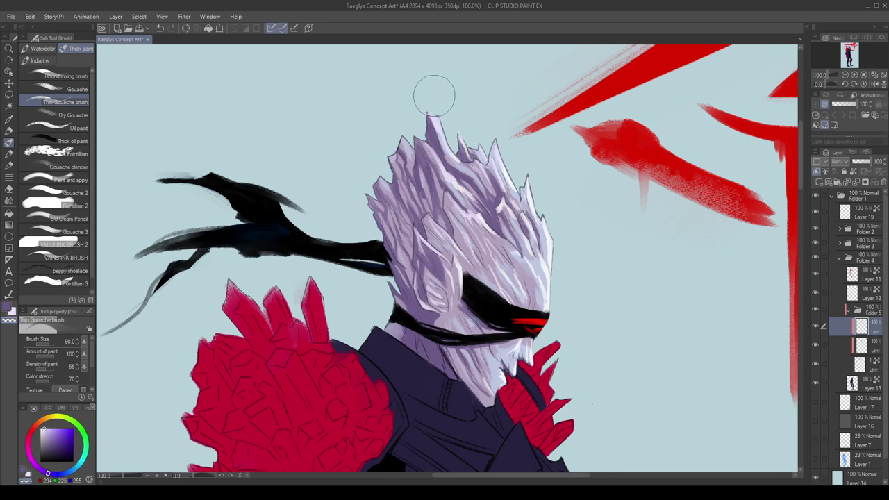
scroll(435, 92, "down", 2)
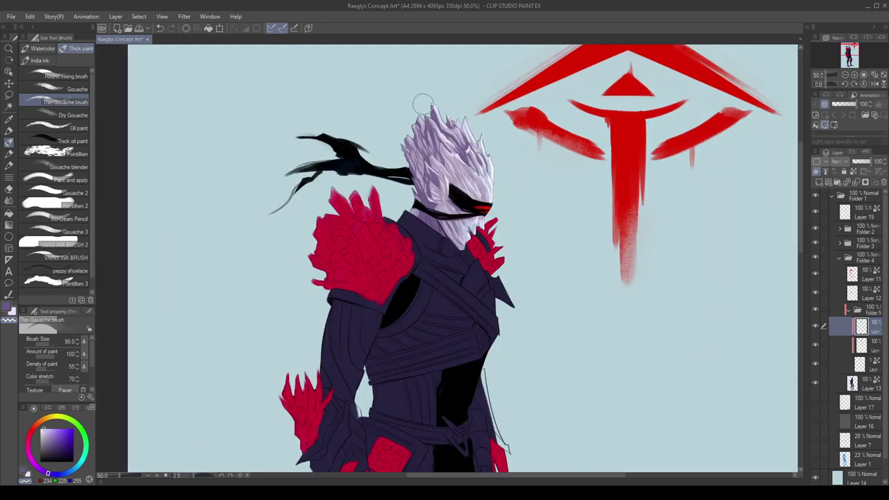
scroll(423, 104, "up", 2)
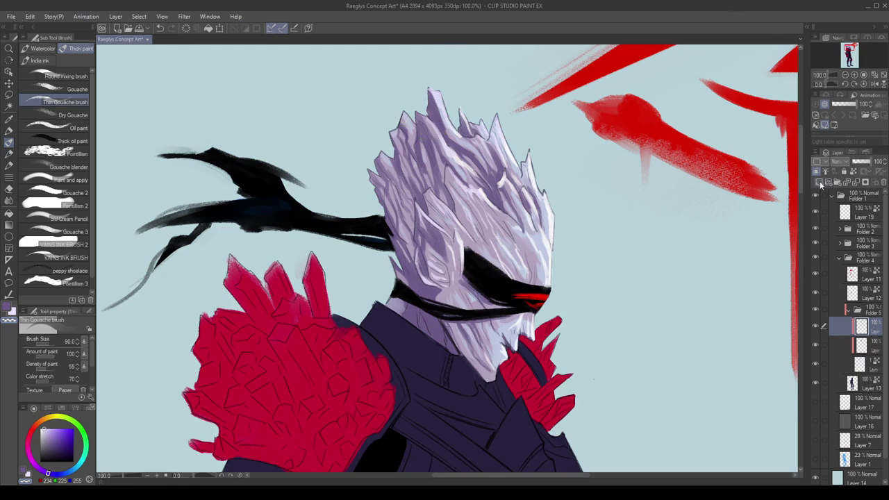
Add a new raster layer at the top of Folder 5 and apply the Rough paper material to it.
left_click(820, 182)
left_click(808, 28)
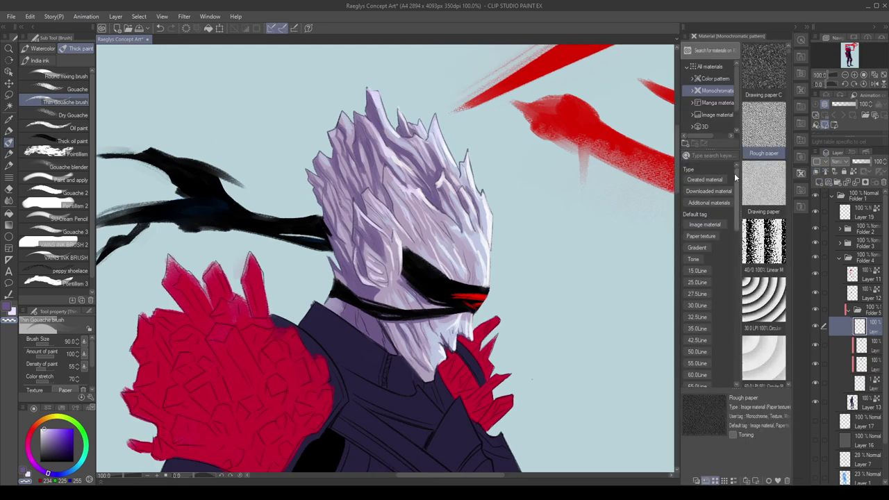
left_click_drag(853, 335, 856, 327)
left_click(797, 35)
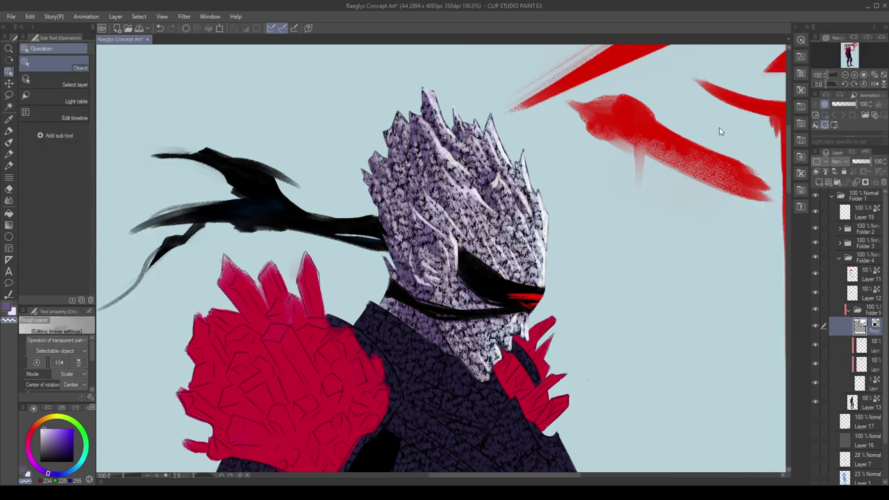
Scale the Rough paper texture down to a finer grain and clip it to the layer below.
scroll(573, 232, "down", 3)
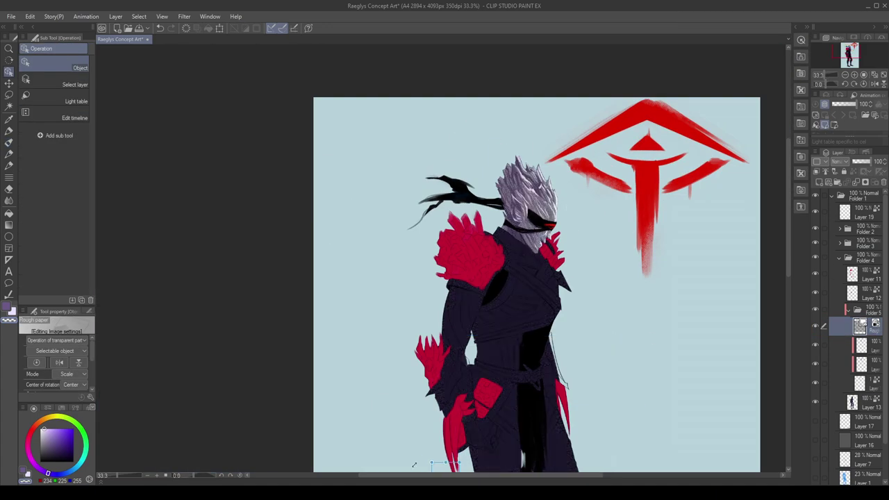
scroll(386, 278, "up", 5)
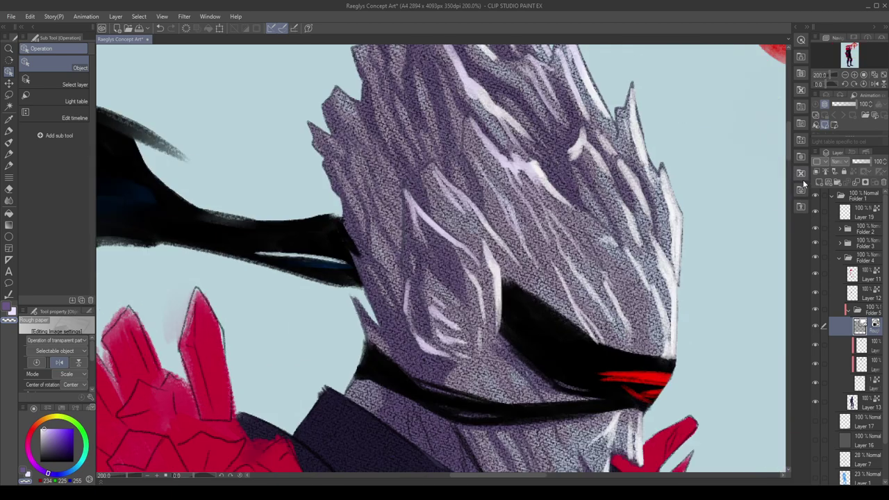
left_click(850, 153)
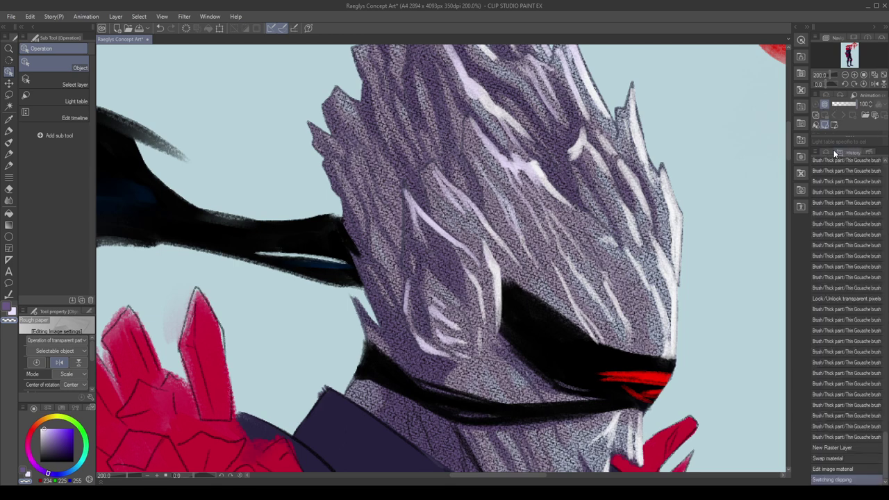
left_click(825, 152)
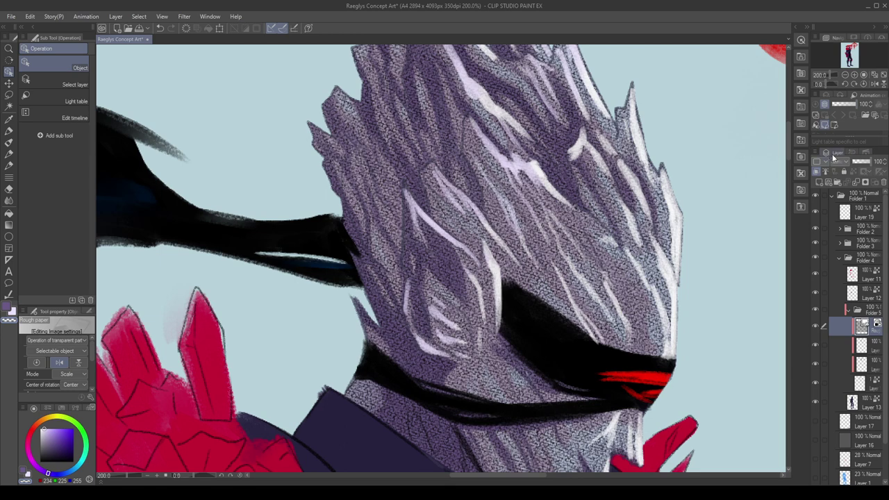
Enable the layer color effect on the Rough paper layer and use the dark navy sampled from the suit.
left_click(828, 96)
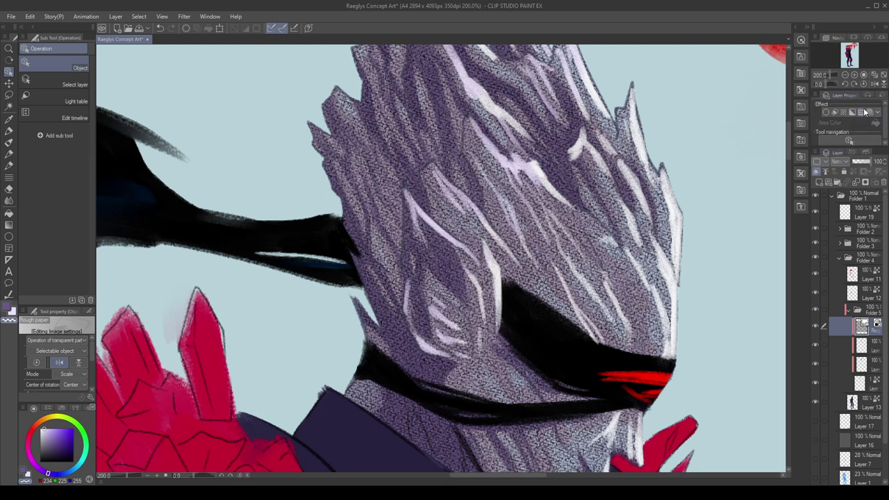
left_click(856, 177)
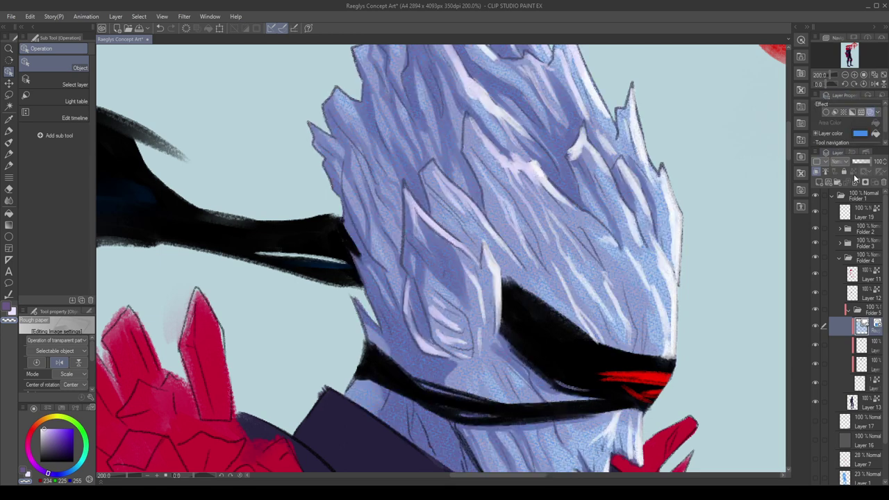
scroll(568, 182, "down", 4)
scroll(575, 205, "up", 3)
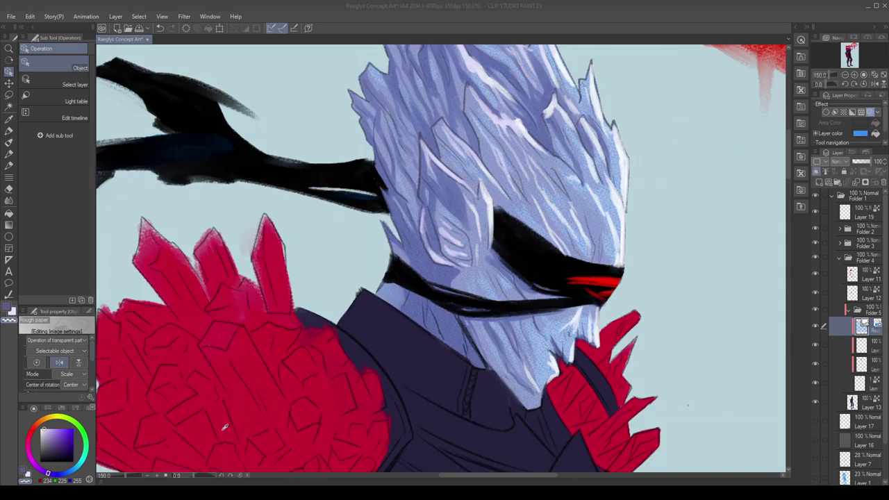
left_click(374, 334)
scroll(503, 238, "down", 3)
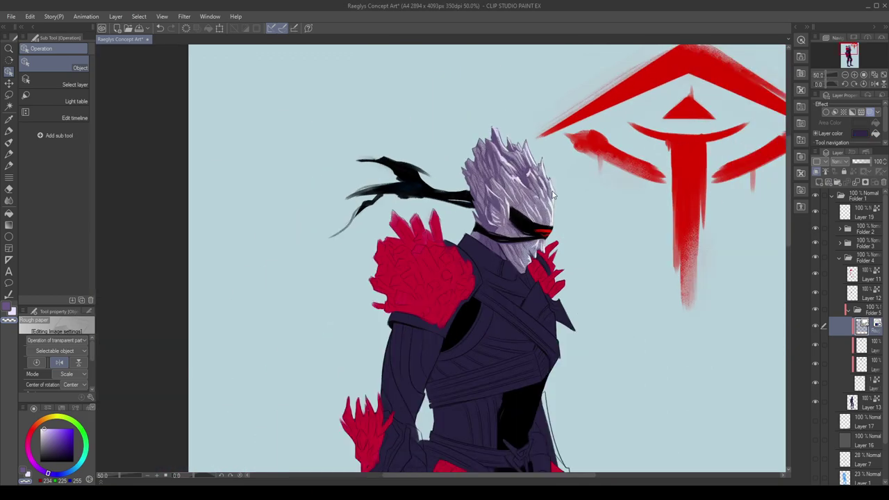
Move the Rough paper layer between the two painted clipped layers in Folder 5 and compare with the upper one hidden.
left_click(861, 363)
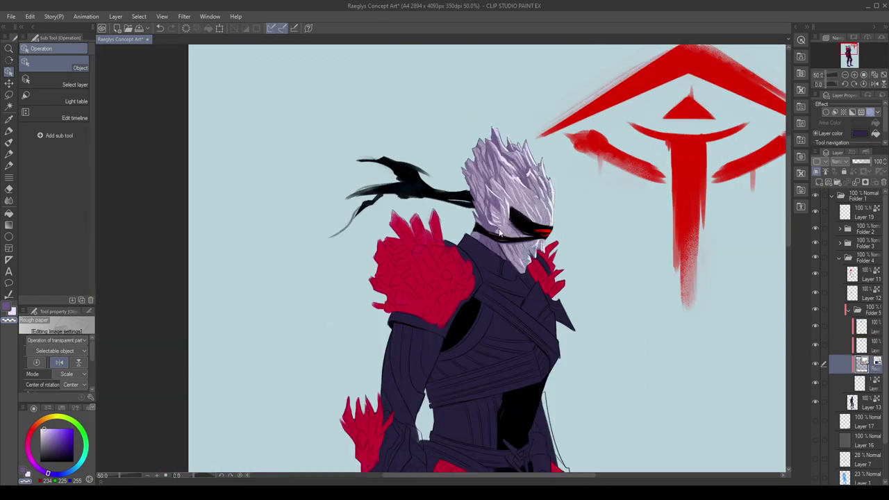
scroll(504, 198, "up", 3)
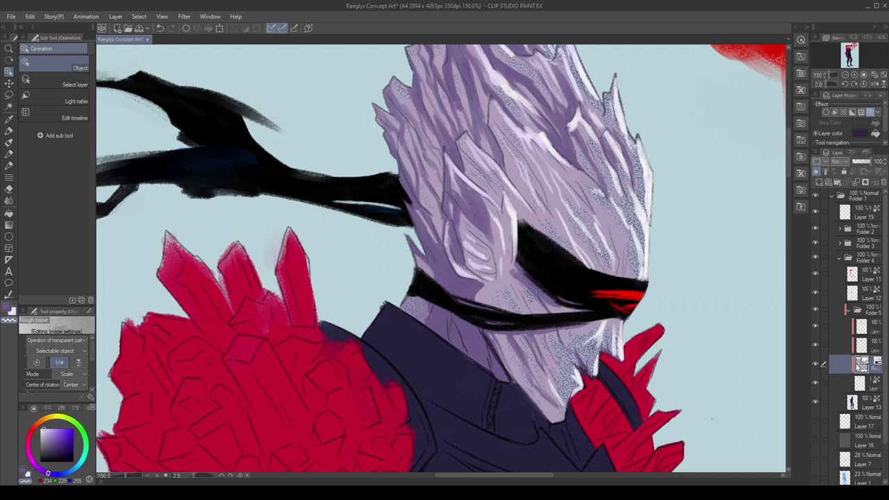
left_click_drag(861, 367, 870, 340)
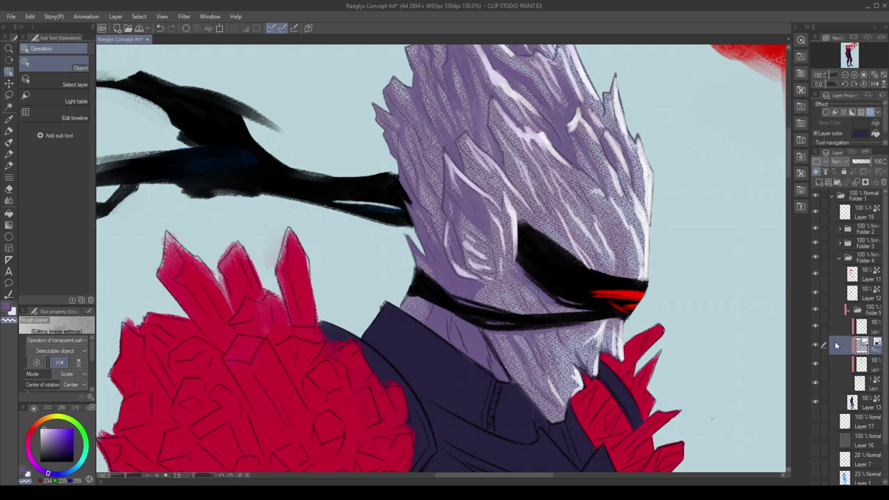
left_click(815, 328)
left_click(815, 328)
Lower the Rough paper layer's opacity to 48 and inspect the texture on the face.
scroll(585, 262, "down", 3)
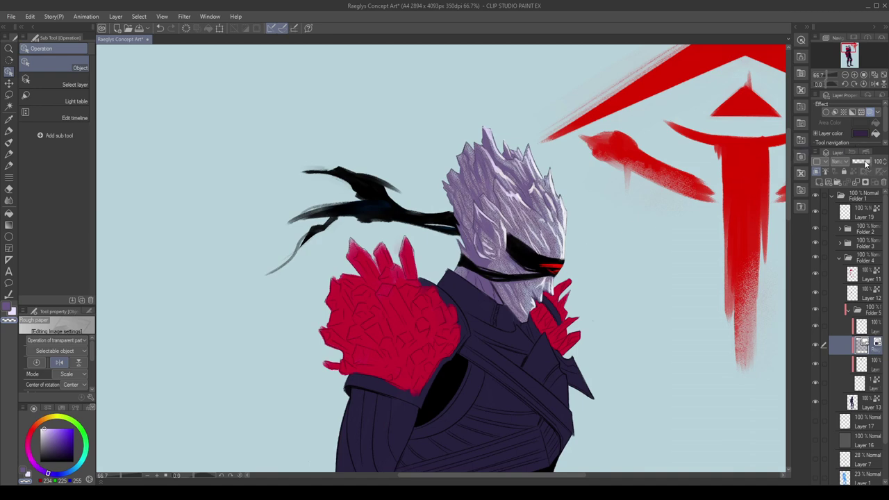
left_click_drag(865, 164, 860, 164)
scroll(539, 235, "up", 3)
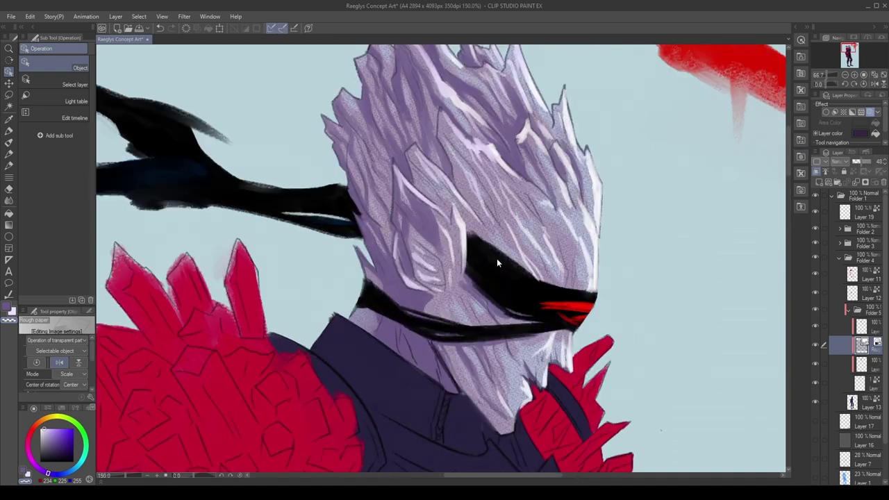
scroll(497, 263, "up", 1)
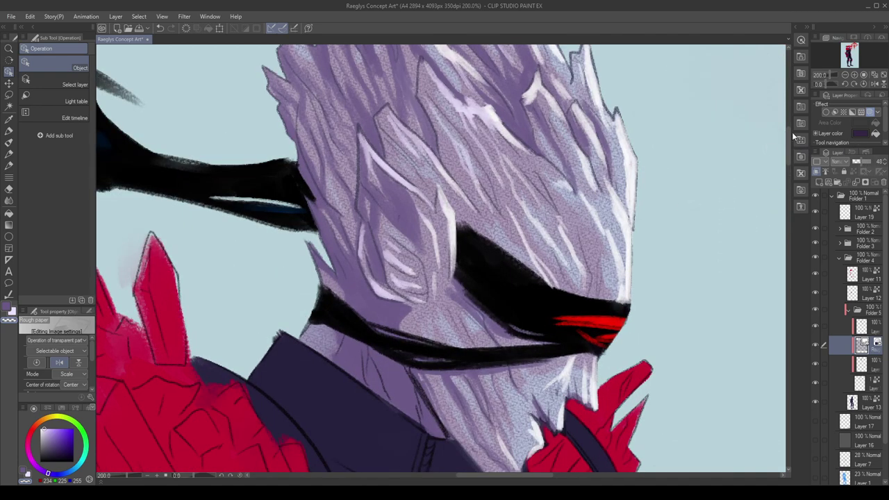
Replace the Rough paper texture on the selected layer with the Drawing paper C material and close the material library.
left_click(796, 29)
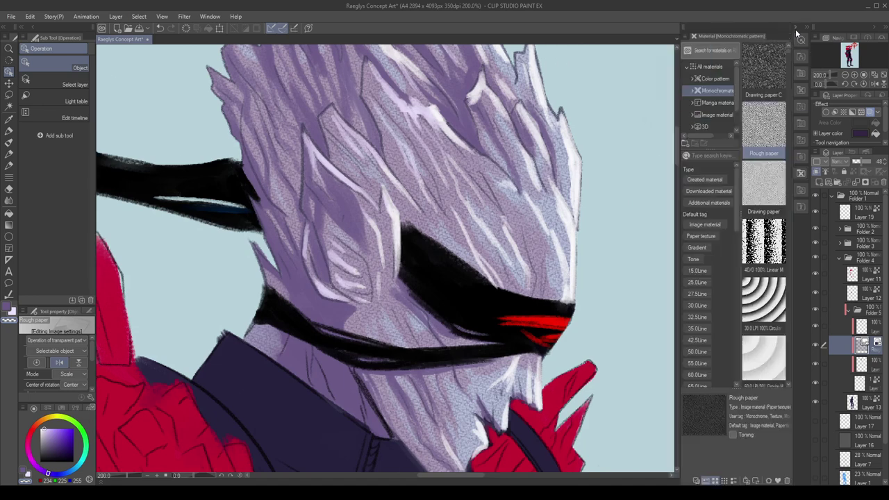
mouse_move(767, 71)
left_mouse_down()
mouse_move(857, 311)
mouse_move(862, 345)
left_mouse_up()
scroll(547, 228, "down", 3)
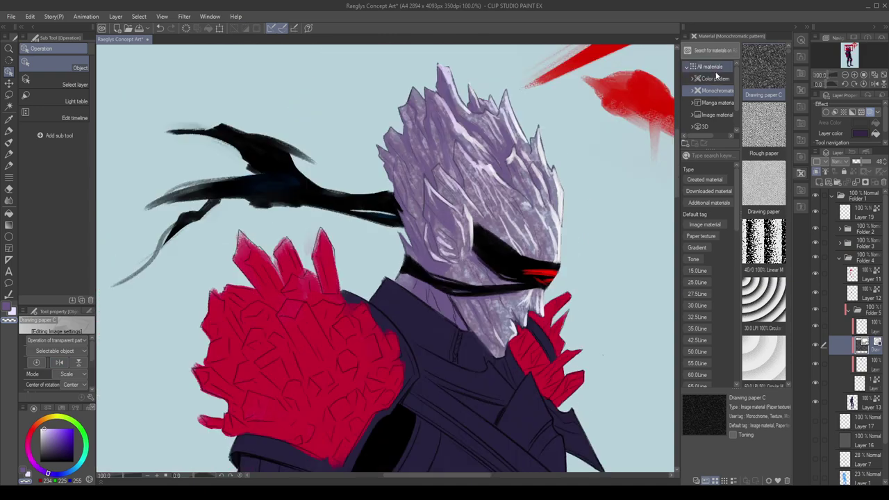
left_click(806, 27)
Examine the head from a distance and close up, comparing it with the Drawing paper C layer hidden and shown.
scroll(587, 266, "down", 3)
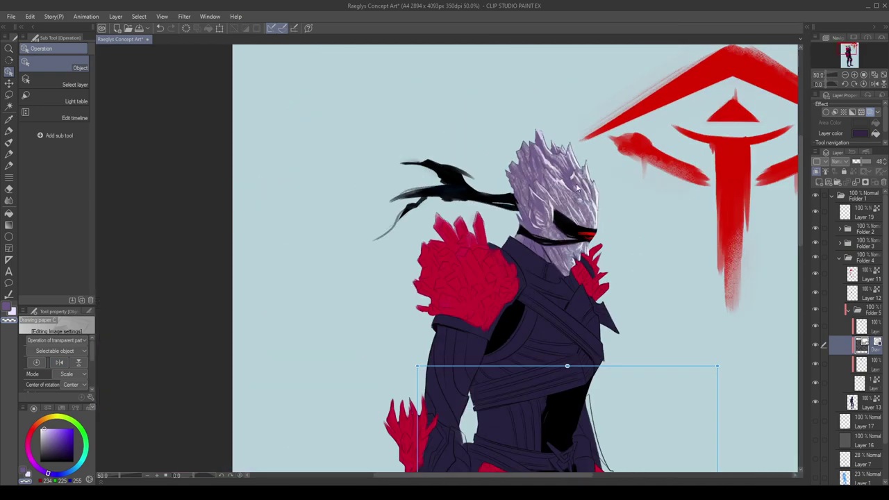
scroll(587, 176, "up", 4)
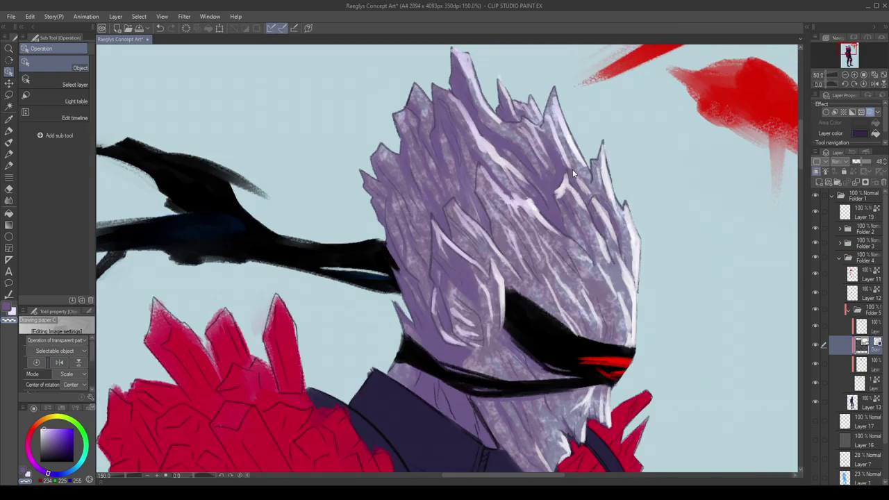
left_click(817, 346)
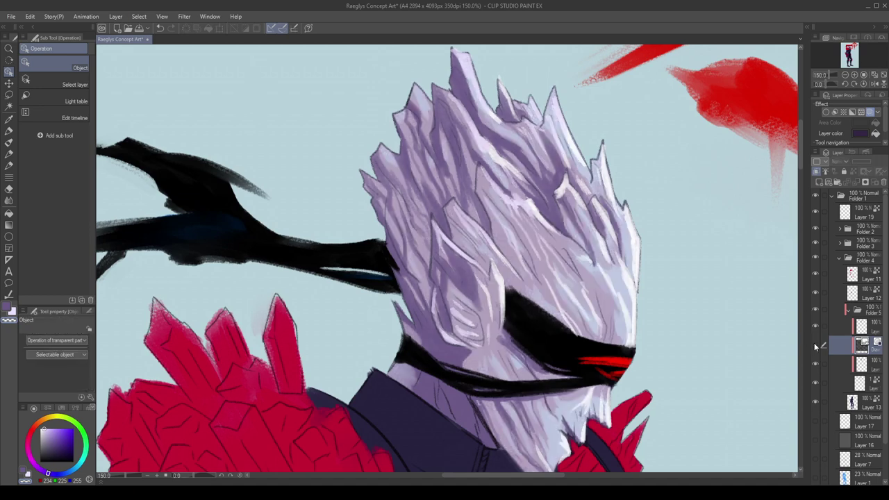
left_click(816, 346)
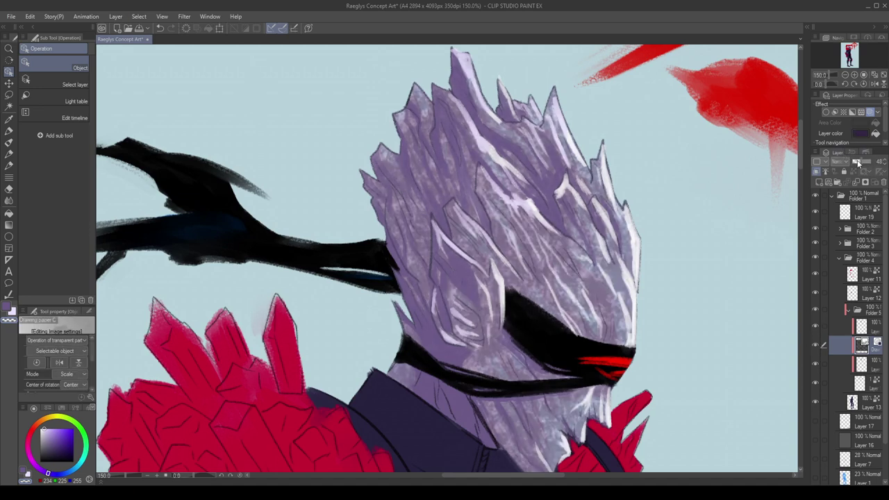
Lower the Drawing paper C layer's opacity to 25, try other blending modes, and compare the texture from a distance and close up.
left_click_drag(858, 162, 852, 162)
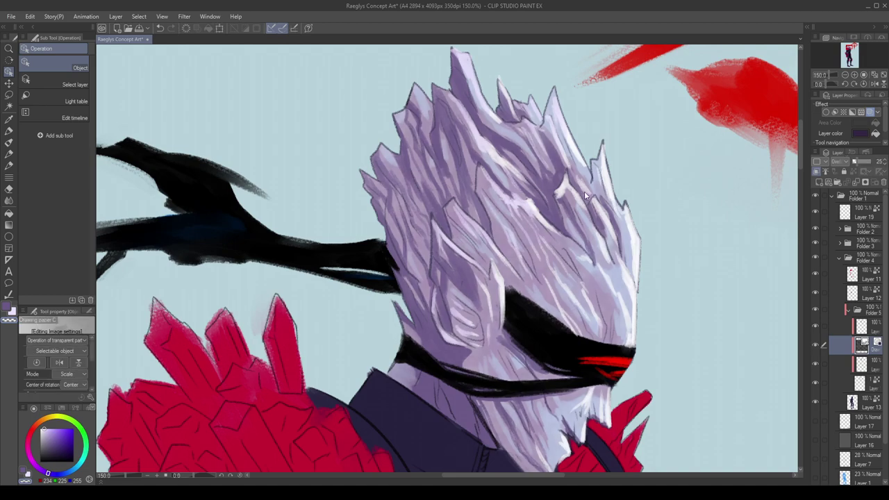
scroll(592, 187, "down", 2)
scroll(729, 175, "up", 1)
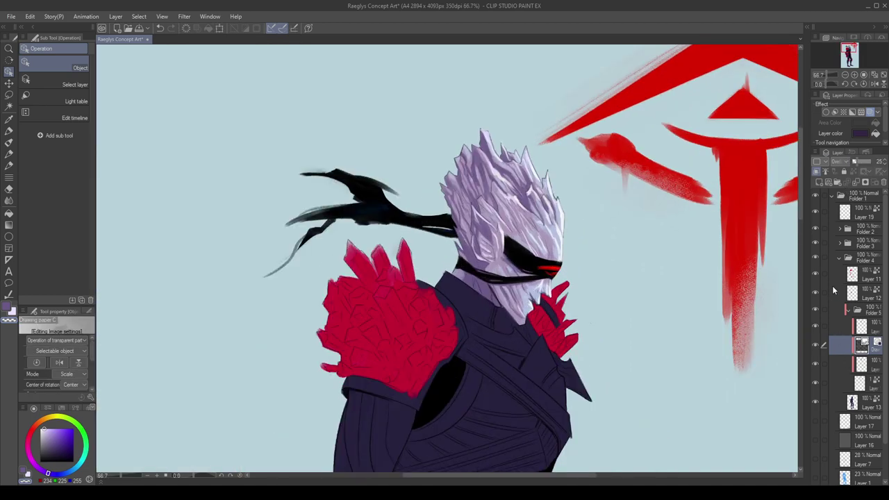
scroll(521, 234, "up", 2)
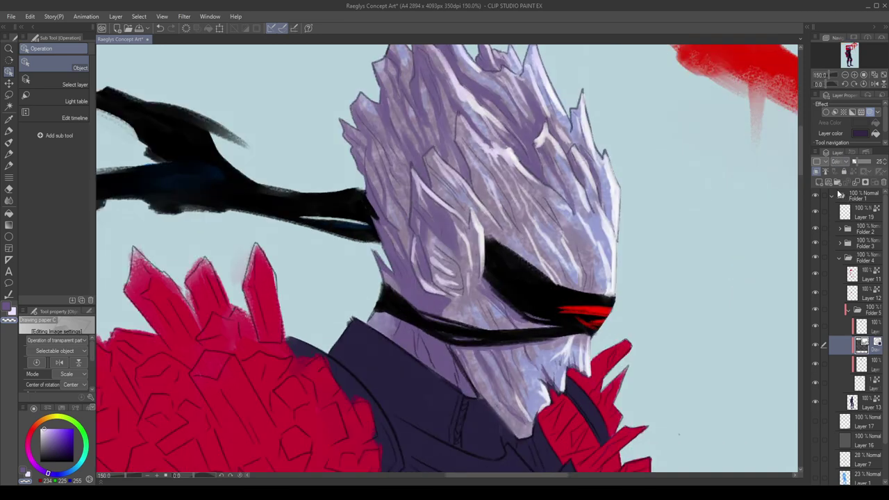
scroll(597, 195, "down", 4)
scroll(584, 178, "up", 5)
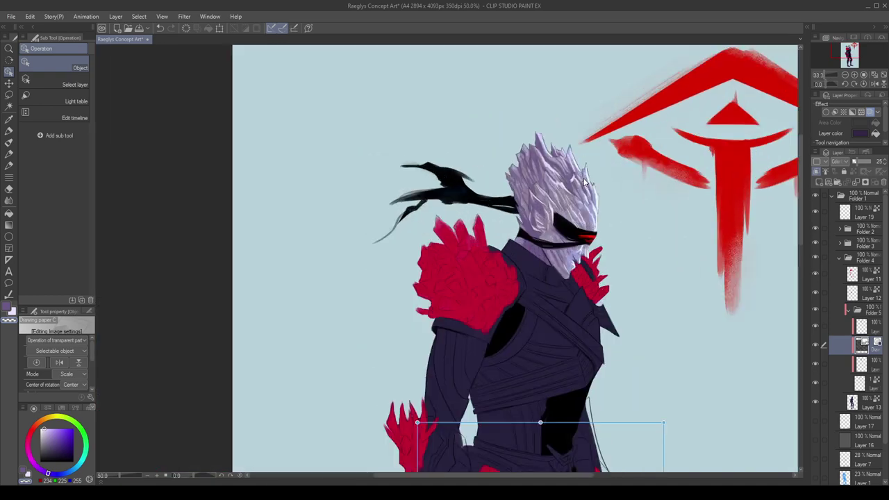
scroll(586, 217, "down", 4)
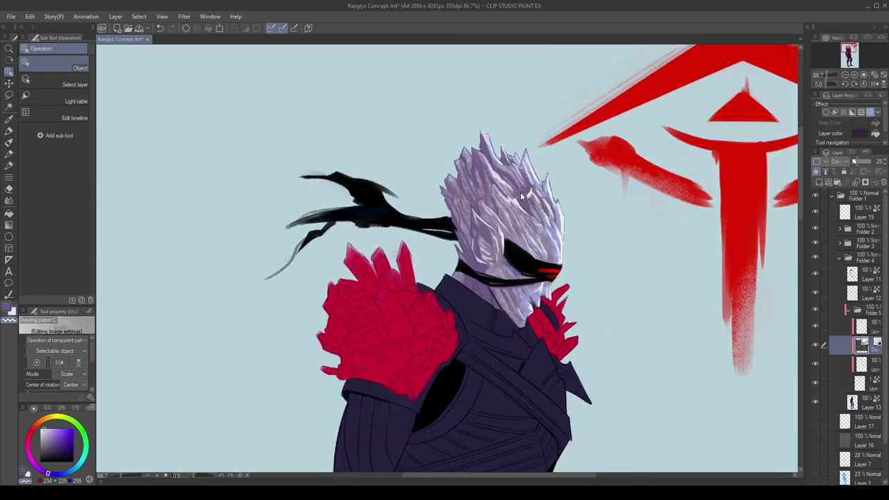
scroll(554, 165, "down", 2)
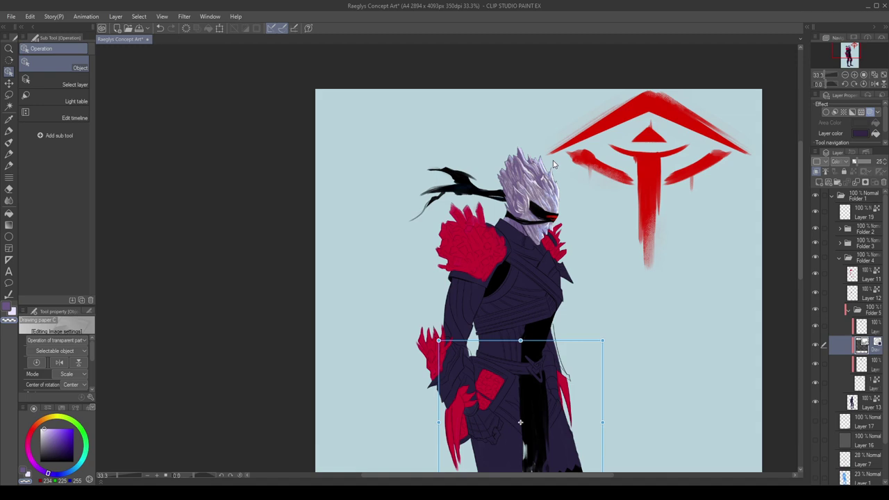
scroll(540, 172, "up", 3)
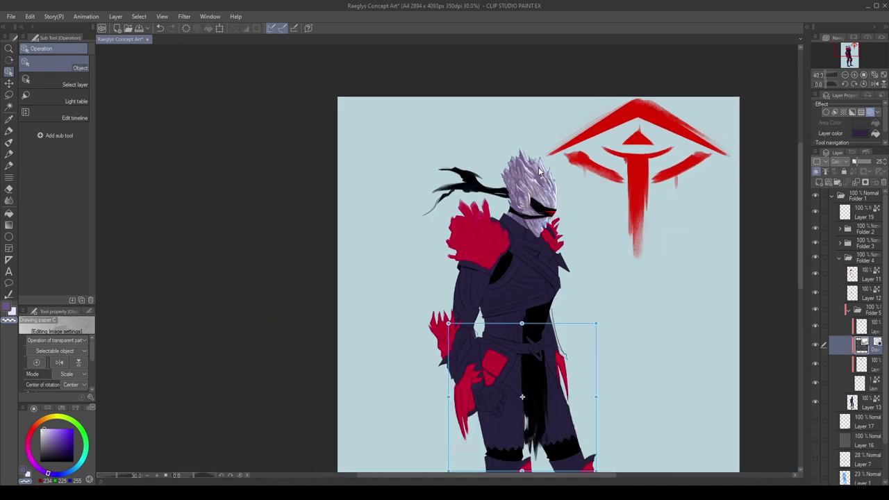
scroll(545, 184, "up", 1)
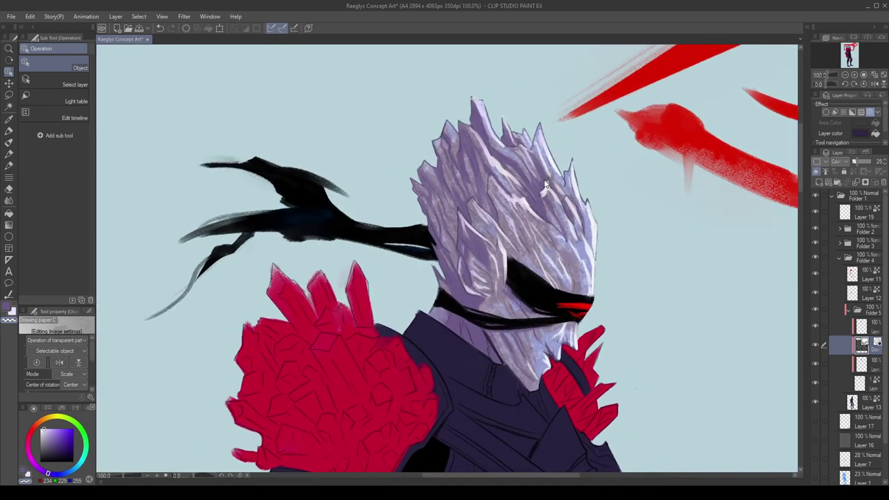
Test the Drawing paper C layer one position lower, return it between the painted layers, and reduce its opacity to 13.
left_click(864, 363)
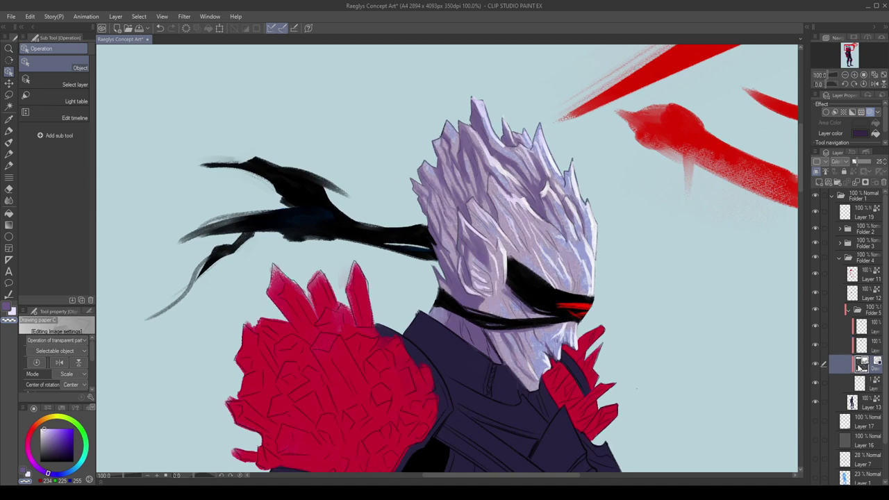
left_click(861, 344)
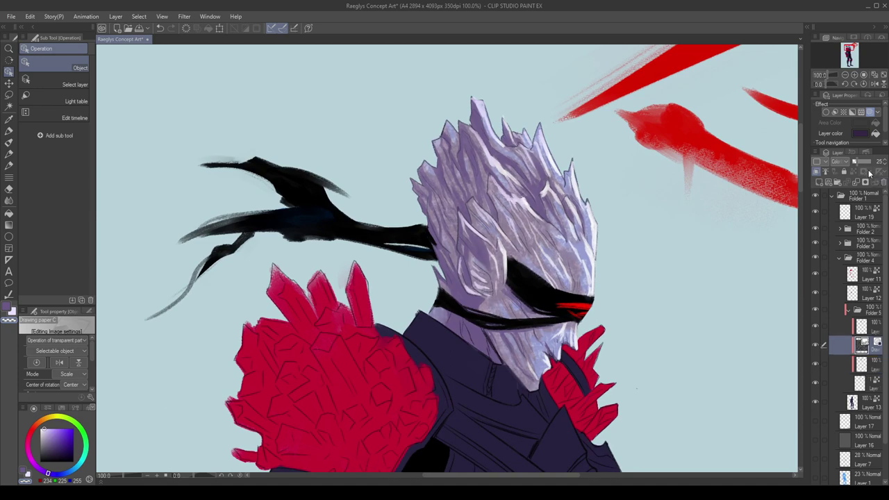
left_click(857, 162)
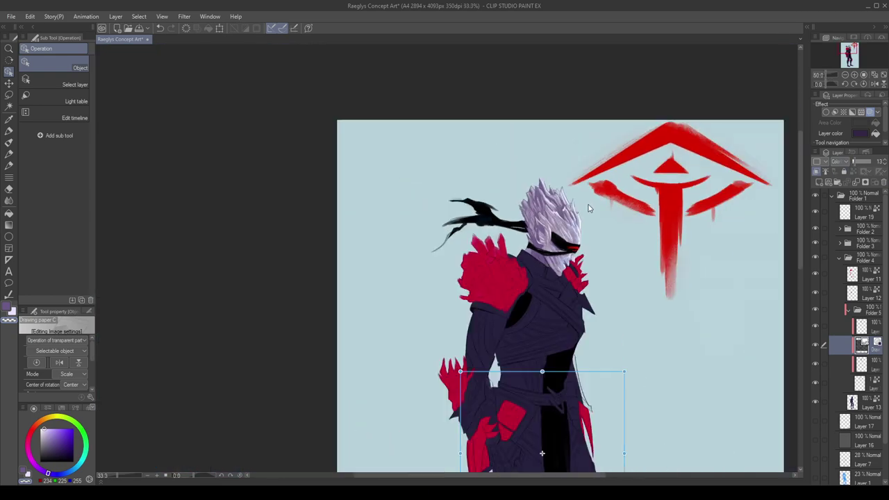
scroll(588, 208, "down", 1)
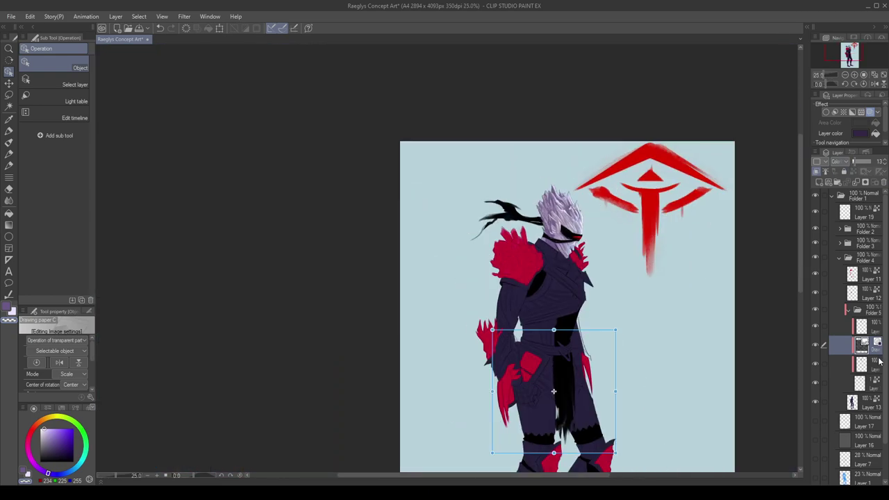
Show the dark grey Layer 16 as the backdrop and view the figure against it at several zoom levels.
scroll(880, 398, "down", 2)
left_click(816, 361)
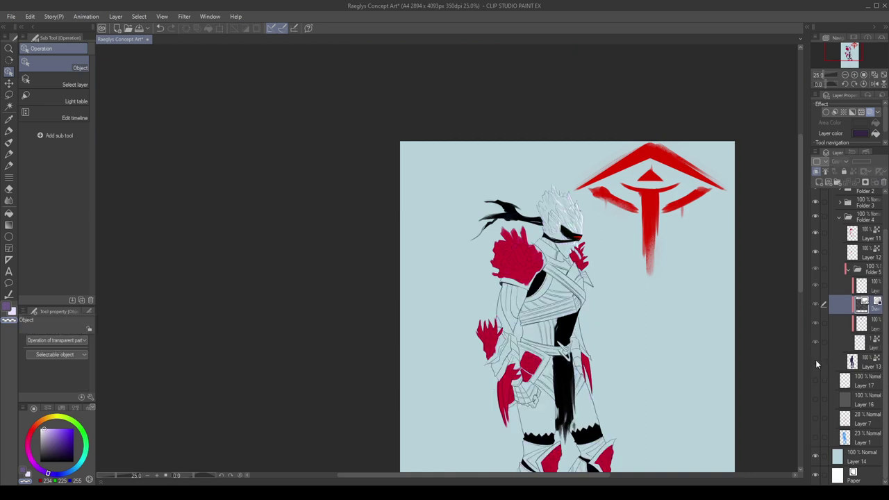
left_click(816, 360)
left_click(858, 457)
left_click(816, 400)
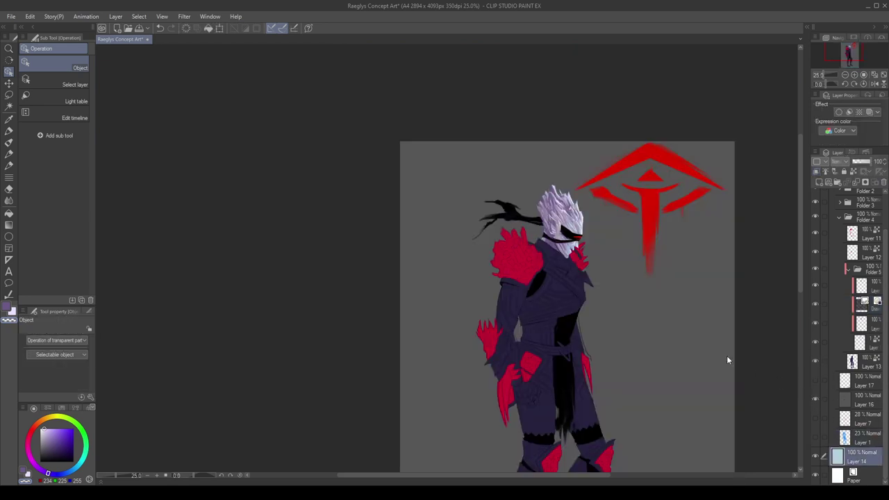
scroll(580, 227, "up", 3)
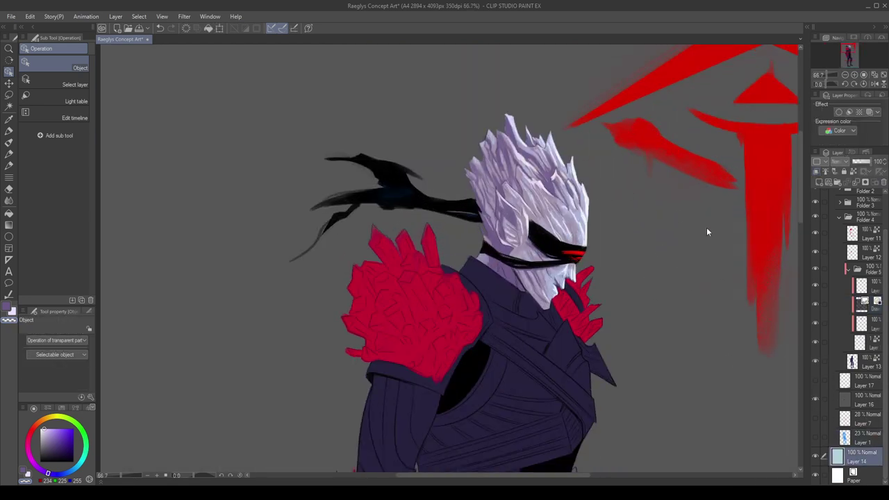
scroll(705, 215, "down", 4)
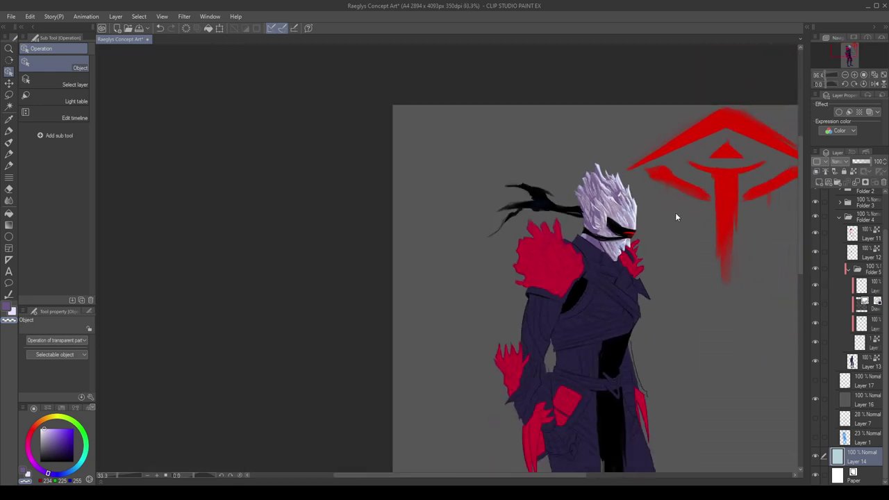
scroll(699, 227, "up", 3)
Hide the upper clipped layer and the Drawing paper C layer in Folder 5 and select the lower clipped layer.
left_click(837, 285)
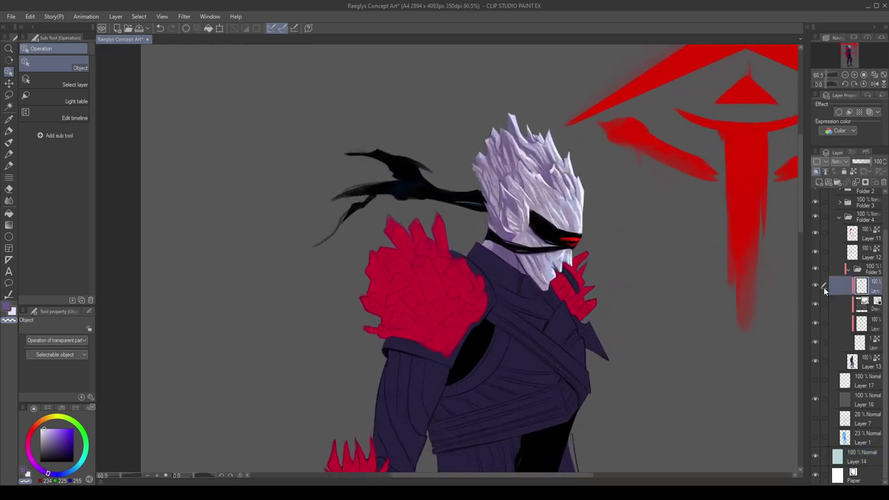
left_click(836, 302)
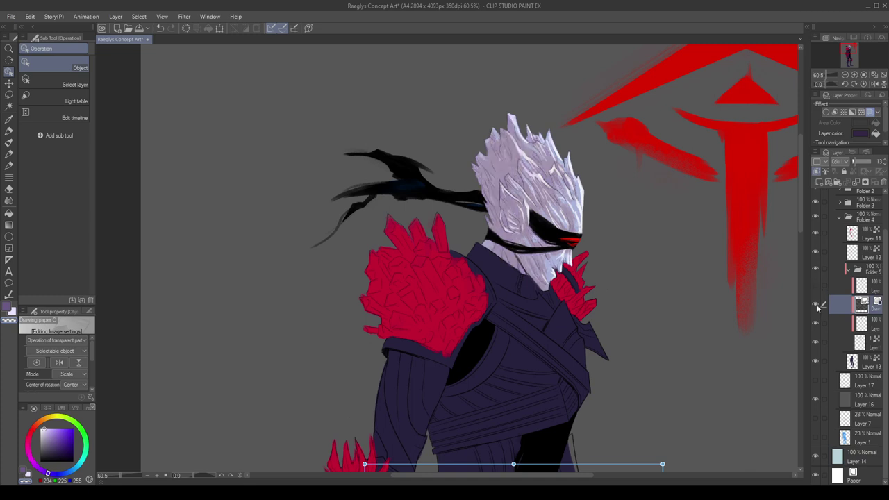
key("ctrl+minus")
left_click(818, 306)
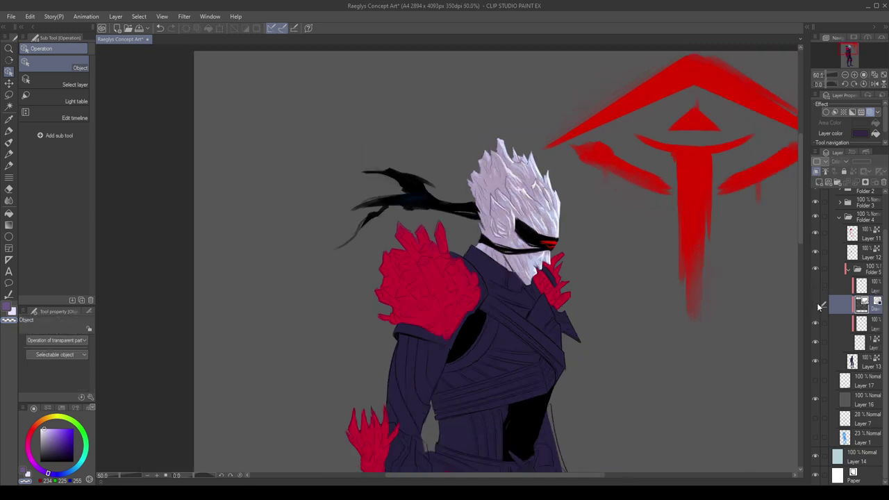
left_click(842, 322)
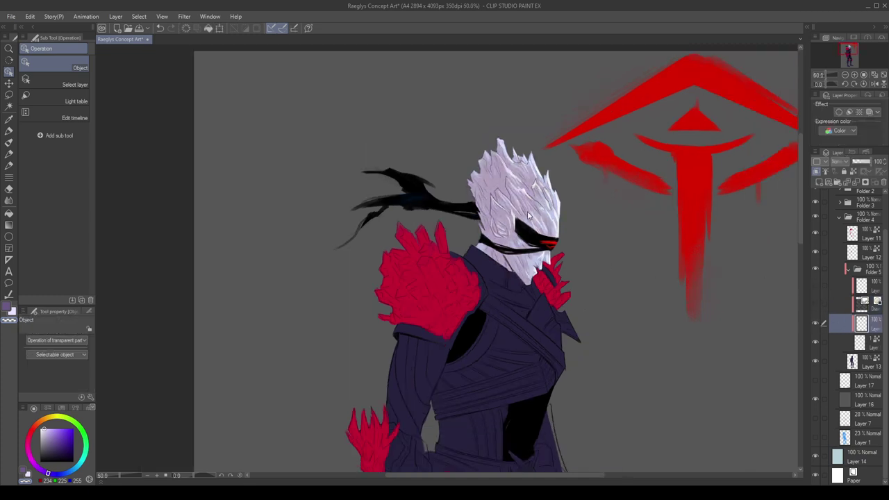
Lock the selected layer's transparent pixels and fill its painted areas with the grey-blue RGB 164, 169, 190.
scroll(530, 216, "up", 5)
key("b")
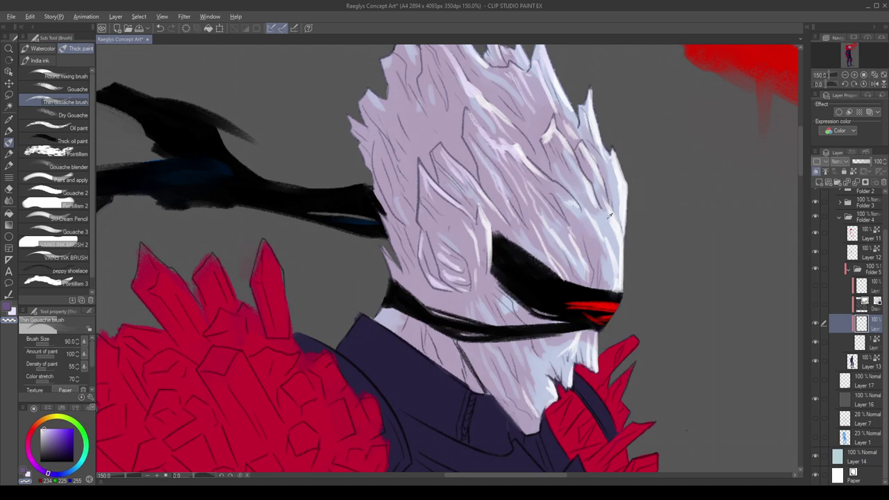
left_click(65, 472)
left_click_drag(78, 469, 70, 473)
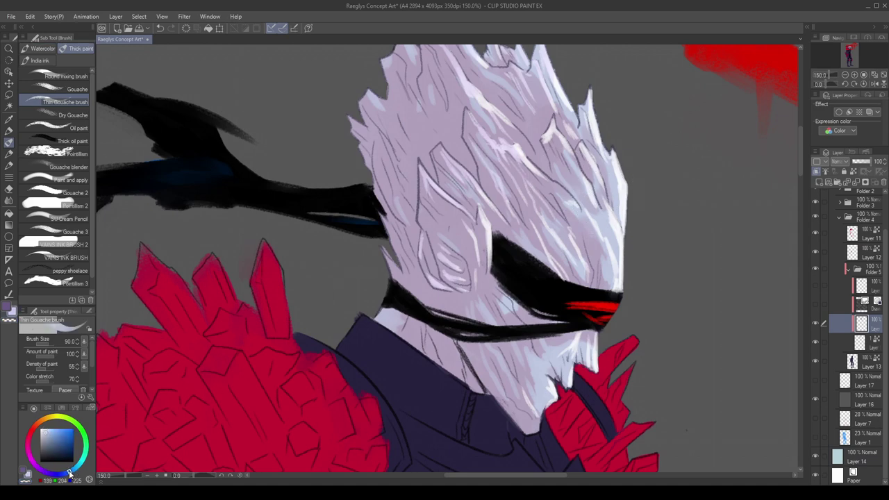
left_click(49, 433)
left_click(63, 473)
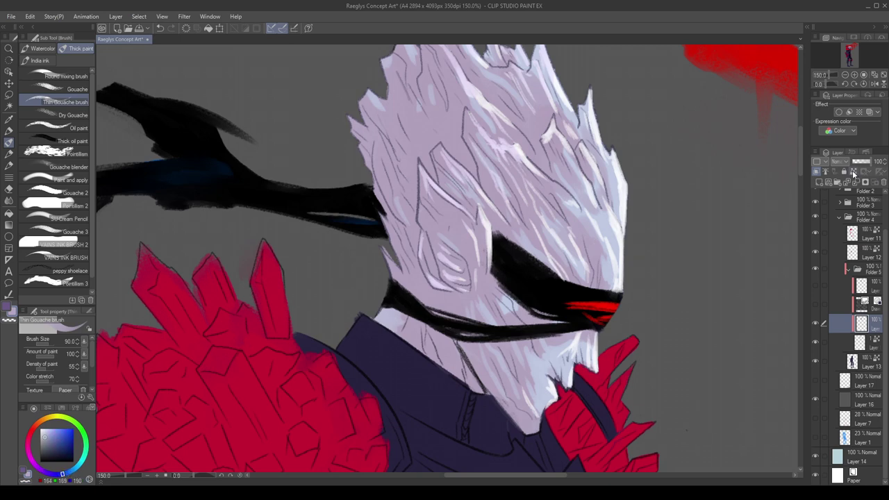
scroll(577, 314, "down", 4)
scroll(539, 372, "up", 3)
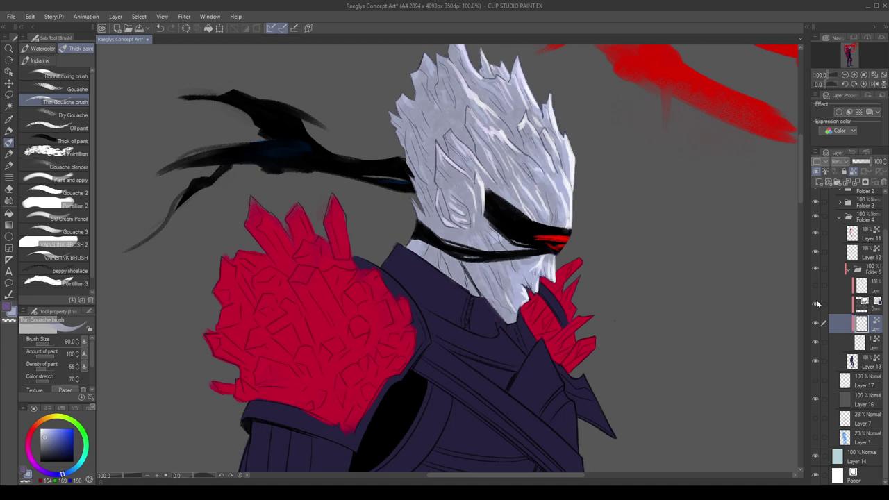
Lock the transparency of the upper clipped shading layer and recolour its purple strokes to the muted blue RGB 90, 112, 136.
left_click(861, 285)
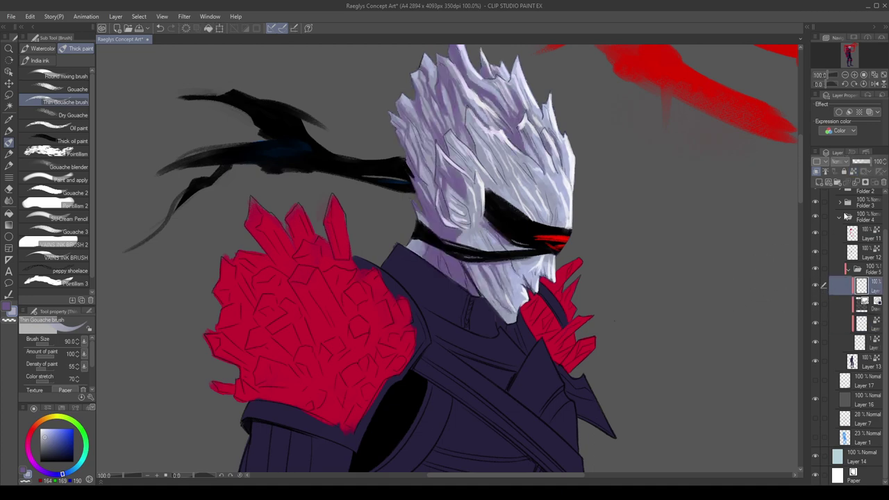
left_click(854, 171)
left_click(457, 261, "alt")
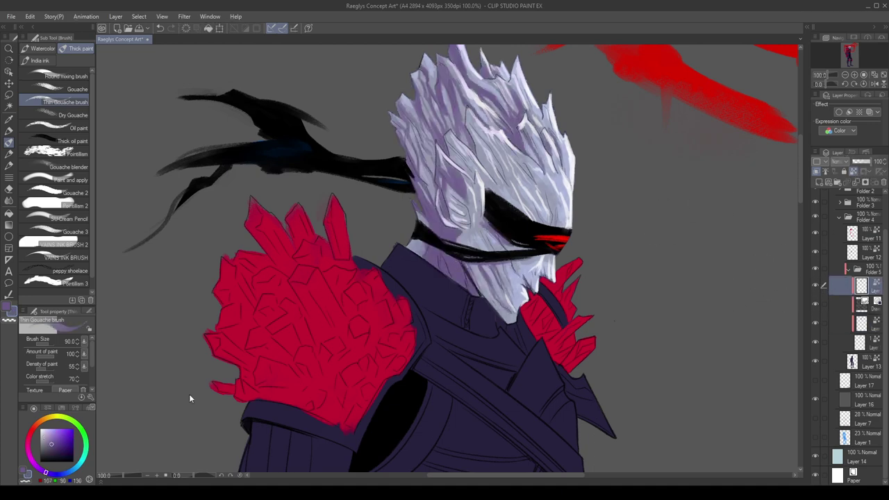
left_click(72, 471)
key("alt+Delete")
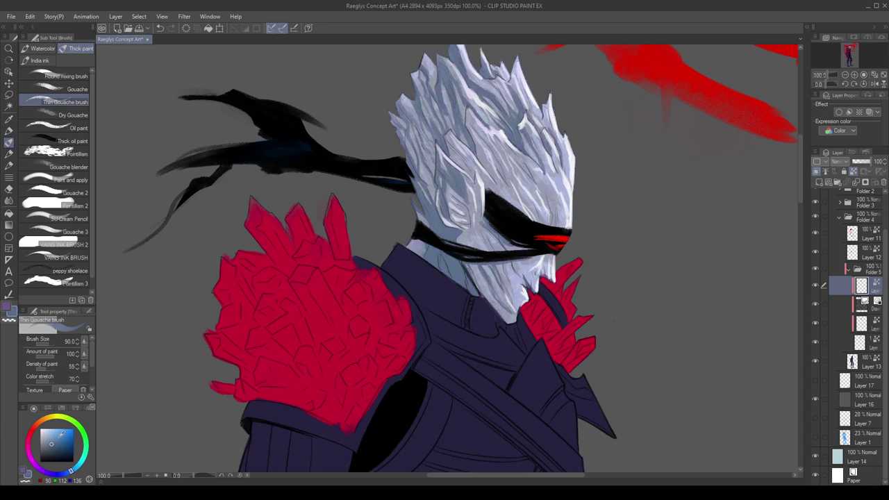
scroll(326, 280, "down", 4)
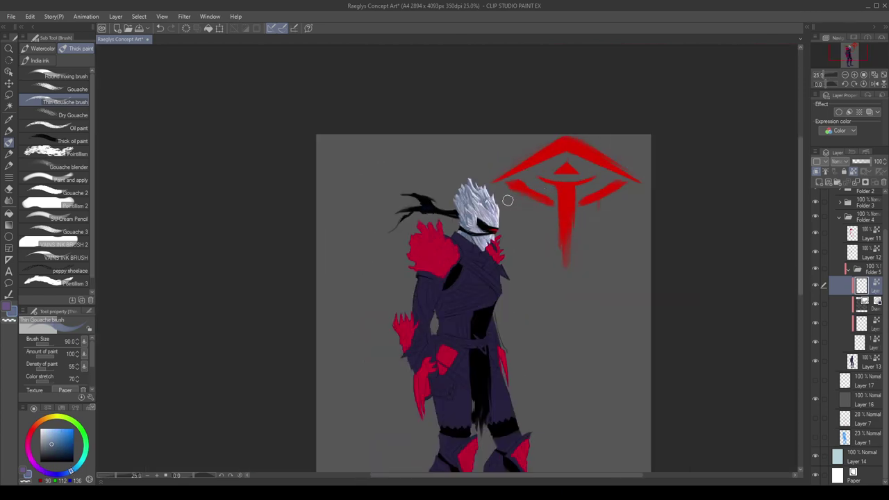
scroll(507, 200, "up", 3)
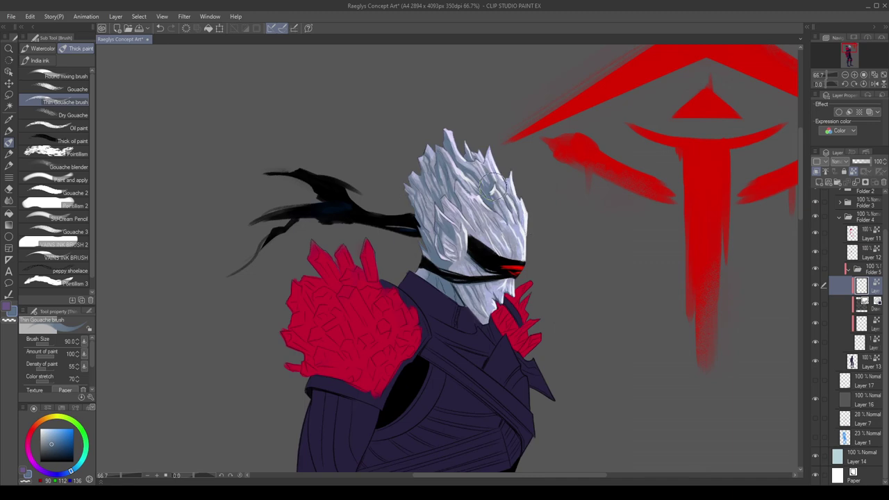
Check Layer 19 by toggling its visibility, and create a new raster layer directly above Folder 2.
scroll(848, 278, "up", 2)
left_click(818, 213)
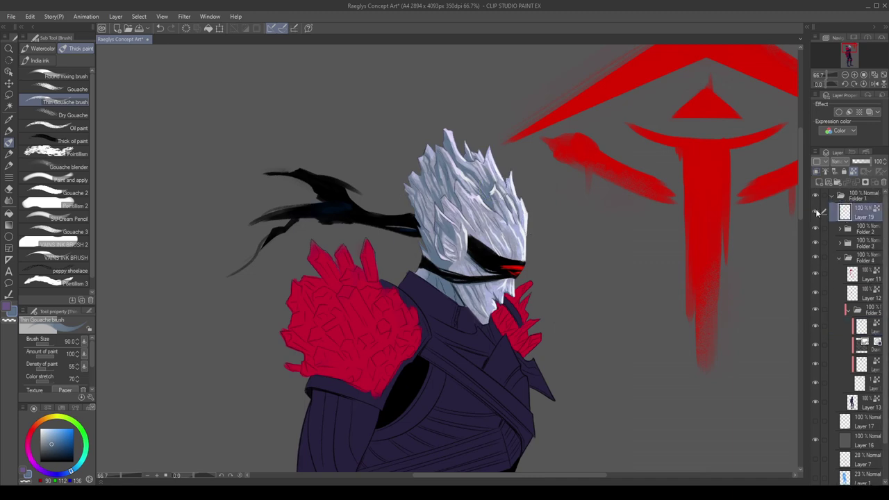
left_click(817, 212)
left_click(817, 212)
scroll(457, 192, "up", 2)
left_click(865, 231)
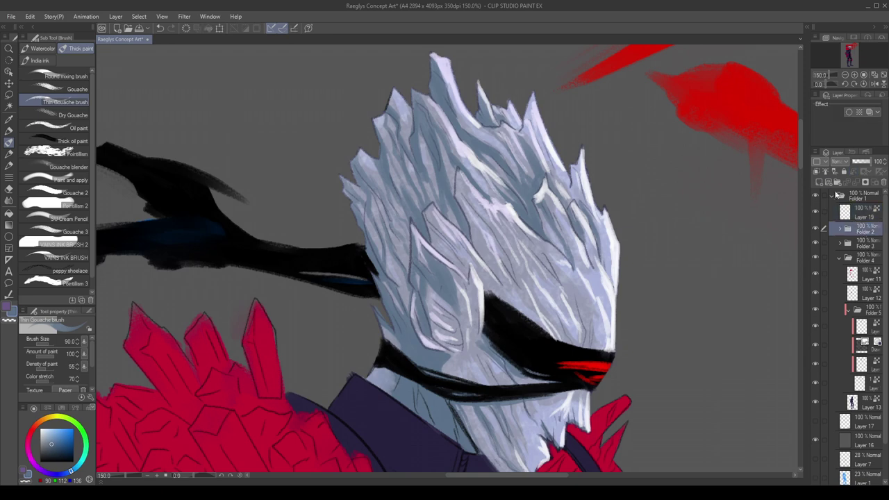
left_click(819, 182)
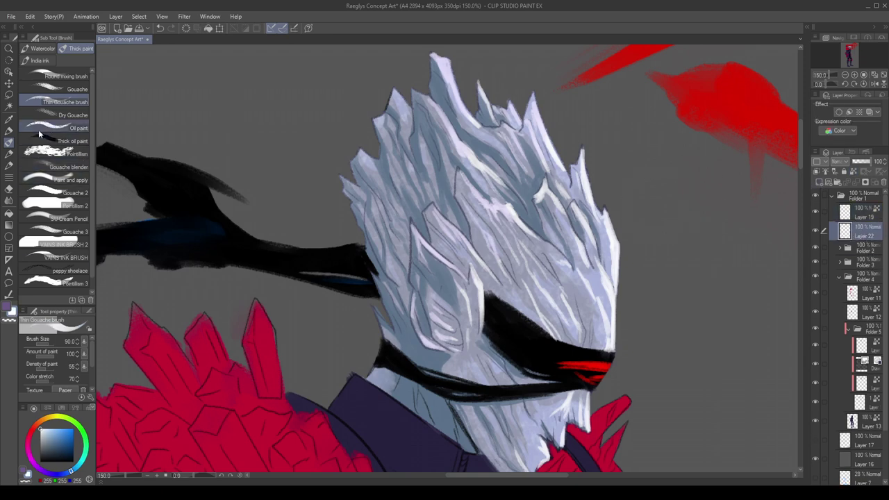
Switch to the Soft airbrush in white and reduce its brush size to 45.
left_click(9, 153)
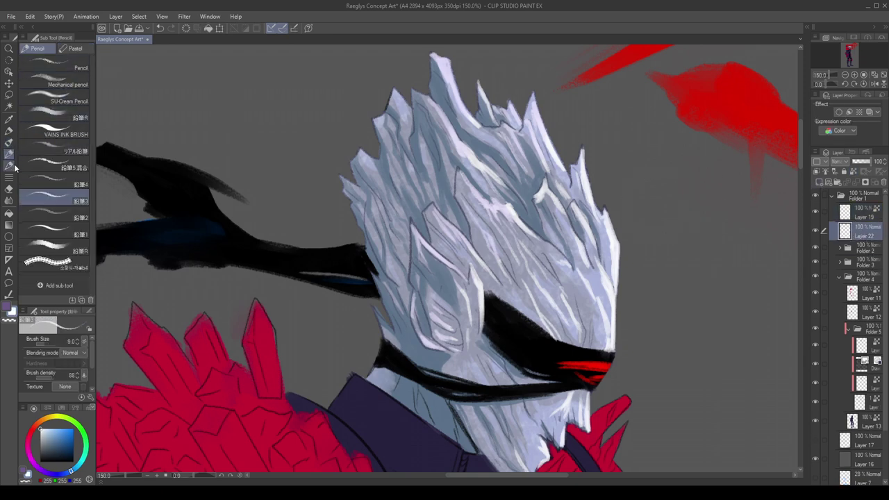
left_click(10, 165)
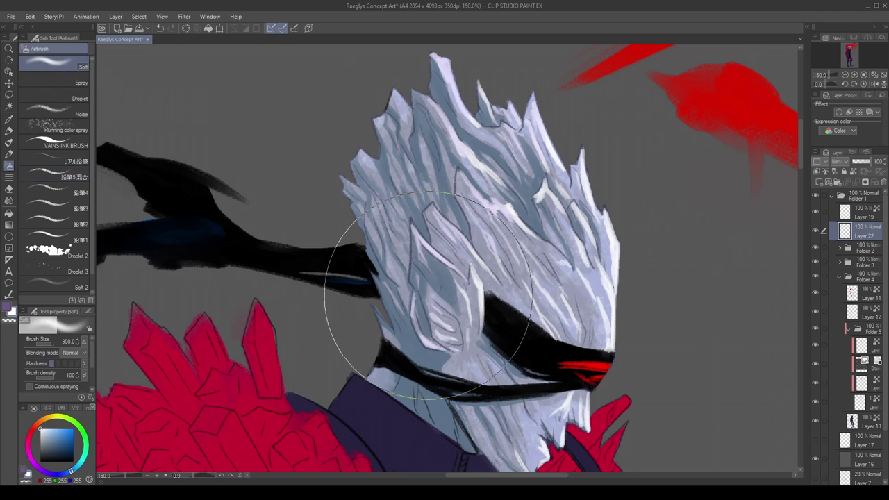
key("bracketleft")
key("bracketleft")
key("bracketleft")
key("bracketleft")
key("bracketleft")
key("bracketleft")
key("bracketleft")
key("bracketleft")
key("bracketleft")
key("bracketleft")
key("bracketleft")
key("bracketleft")
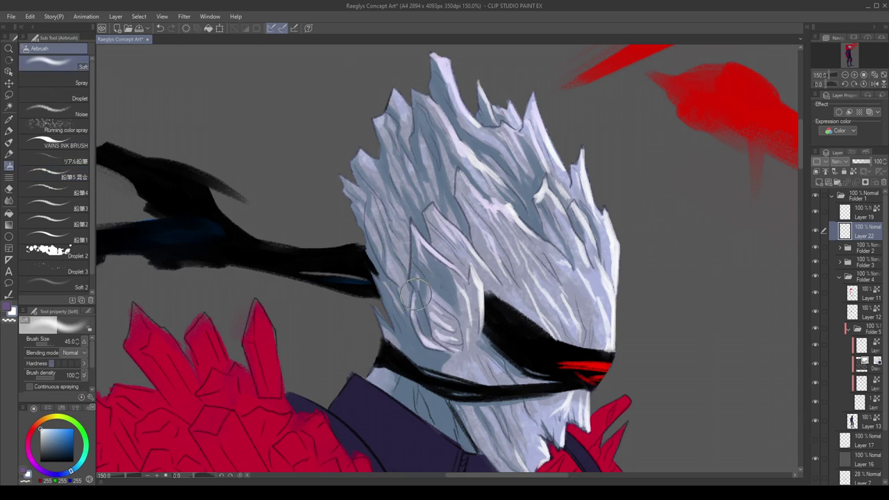
Reduce the Soft airbrush size to 12.5 and try a white highlight curving along the ear's lower back edge.
key("bracketleft")
key("bracketleft")
key("bracketleft")
key("bracketleft")
key("bracketleft")
key("bracketleft")
key("bracketleft")
key("bracketleft")
left_click_drag(415, 295, 431, 343)
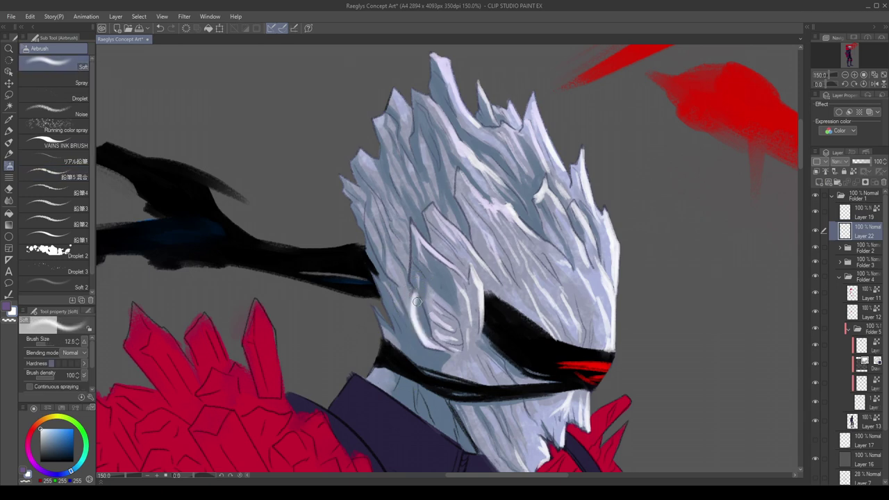
key("ctrl+z")
mouse_move(415, 301)
left_mouse_down()
mouse_move(429, 346)
mouse_move(442, 351)
left_mouse_up()
key("ctrl+z")
key("ctrl+z")
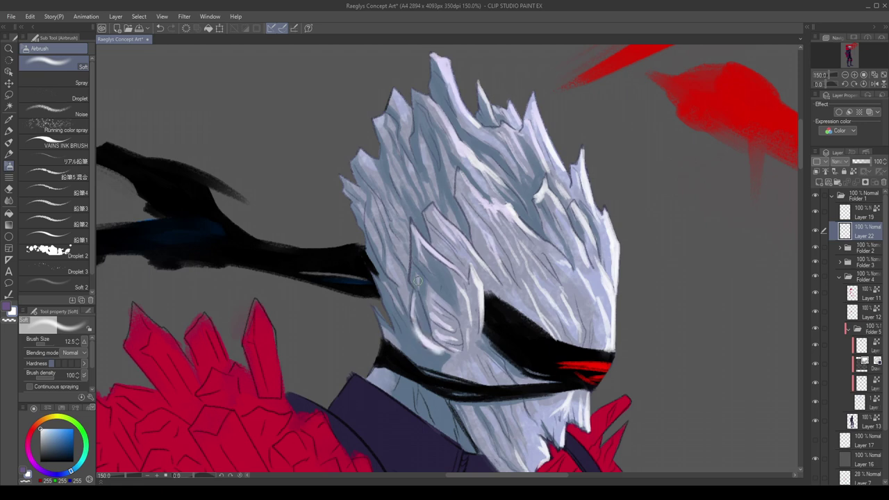
scroll(443, 176, "down", 2)
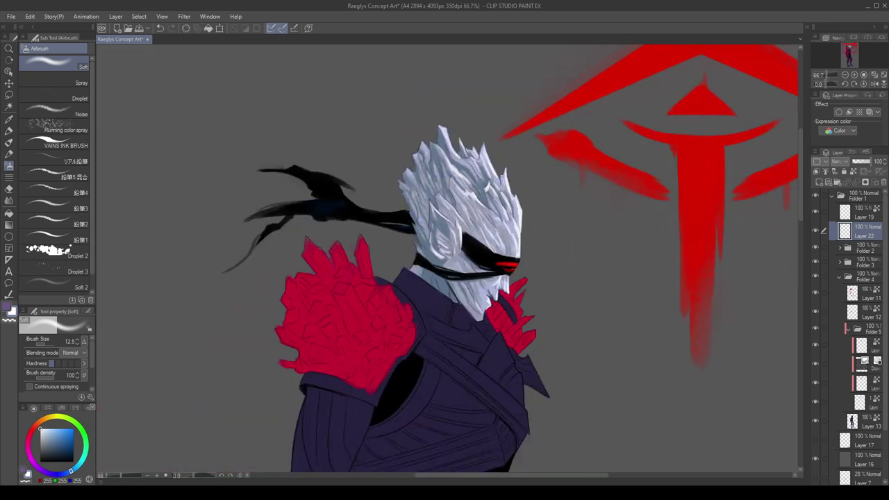
scroll(446, 251, "up", 1)
key("ctrl+z")
left_click_drag(427, 247, 451, 266)
key("ctrl+z")
Reduce the airbrush size to 9 and paint a thin white highlight curving along the ear's lower back edge.
scroll(430, 247, "up", 1)
key("bracketleft")
key("bracketleft")
key("ctrl+z")
left_click_drag(425, 237, 453, 274)
key("ctrl+z")
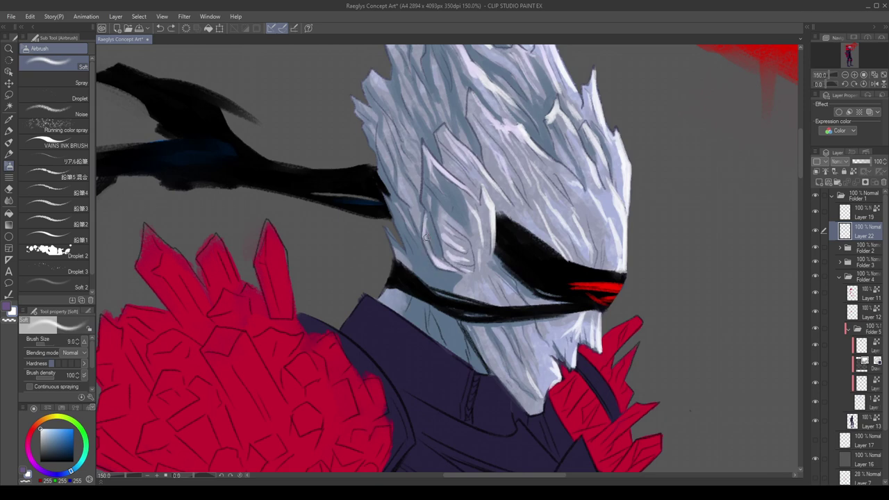
left_click_drag(426, 237, 453, 271)
key("ctrl+z")
key("ctrl+z")
left_click_drag(425, 239, 453, 270)
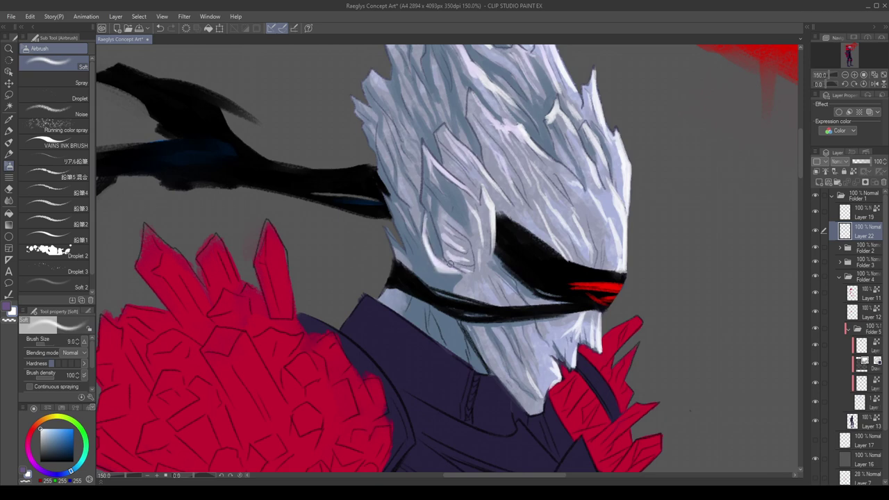
Sample RGB 154, 159, 180 and RGB 96, 98, 120 from the spikes above the ear, and reduce the airbrush size to 4.5.
scroll(459, 268, "down", 3)
scroll(430, 220, "up", 1)
scroll(430, 220, "up", 2)
key("bracketright")
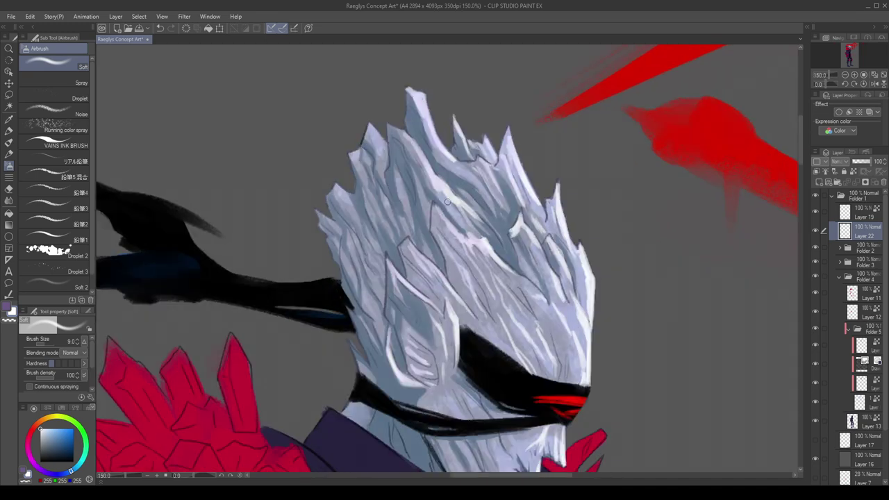
left_click(437, 230, "alt")
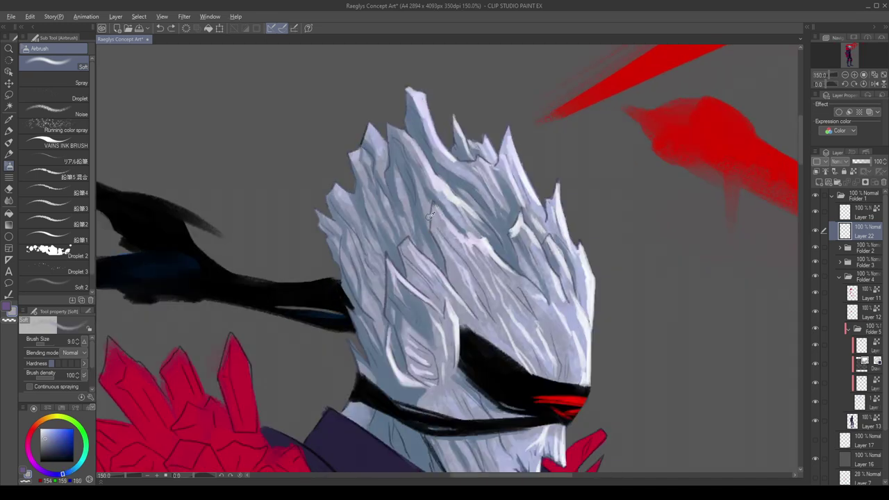
left_click(432, 216, "alt")
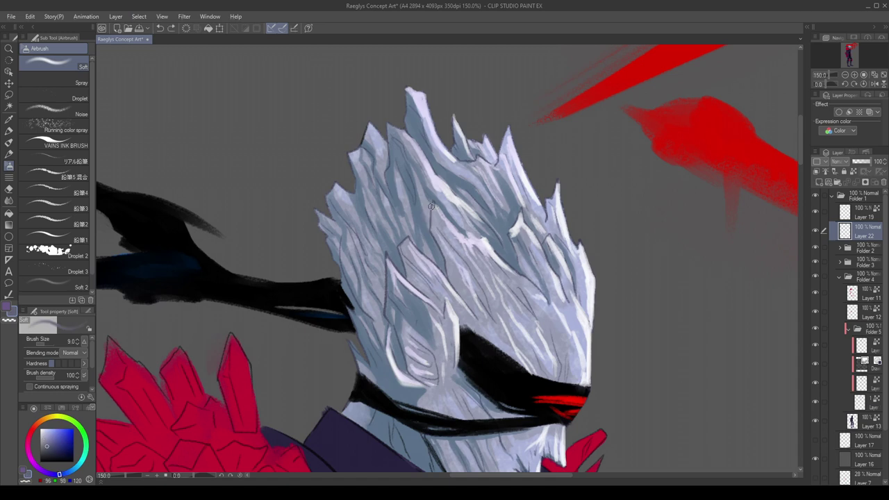
key("bracketleft")
key("bracketleft")
key("bracketleft")
key("bracketleft")
key("bracketleft")
scroll(431, 229, "down", 3)
scroll(420, 254, "up", 5)
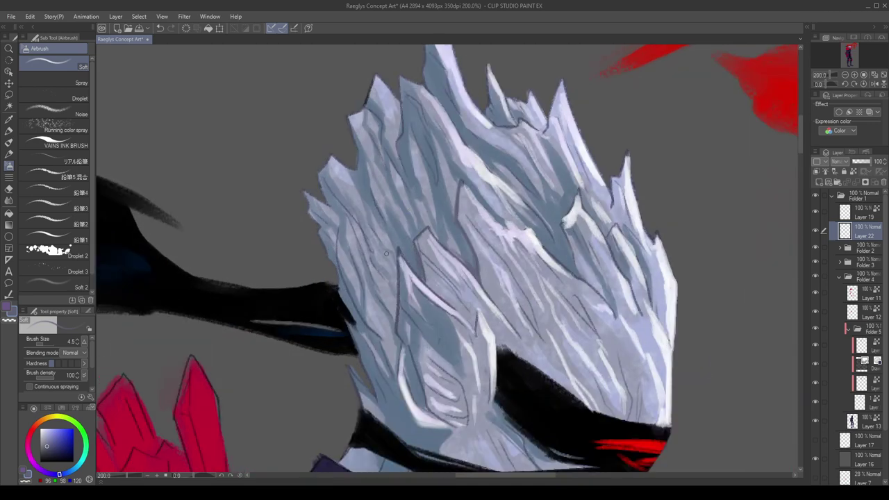
Soften the dark outline along the back of the ear's upper tip with the sampled blue-grey RGB 107, 119, 142.
left_click(398, 254, "alt")
left_click_drag(398, 288, 391, 326)
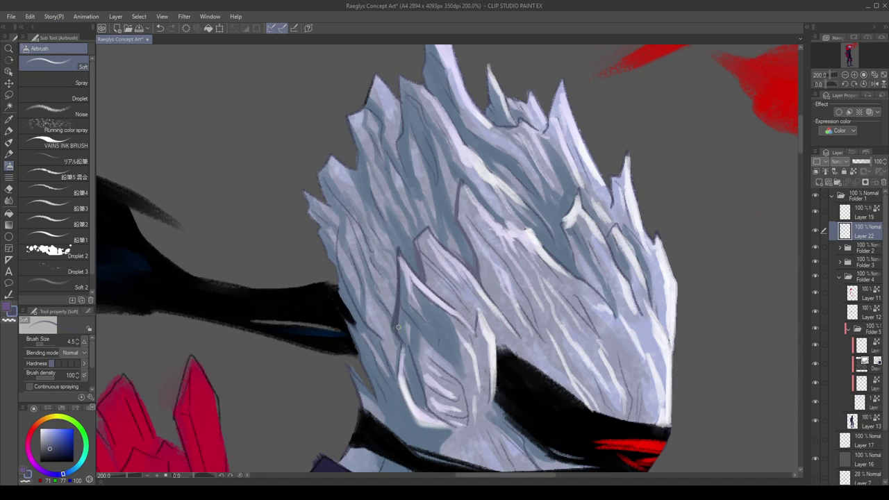
key("ctrl+z")
left_click(397, 243, "alt")
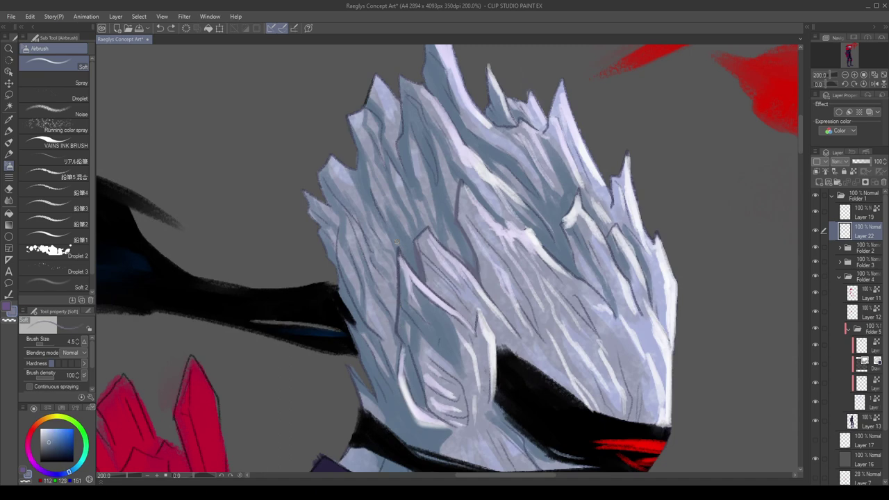
left_click(419, 270, "alt")
left_click(414, 266, "alt")
left_click_drag(399, 260, 398, 310)
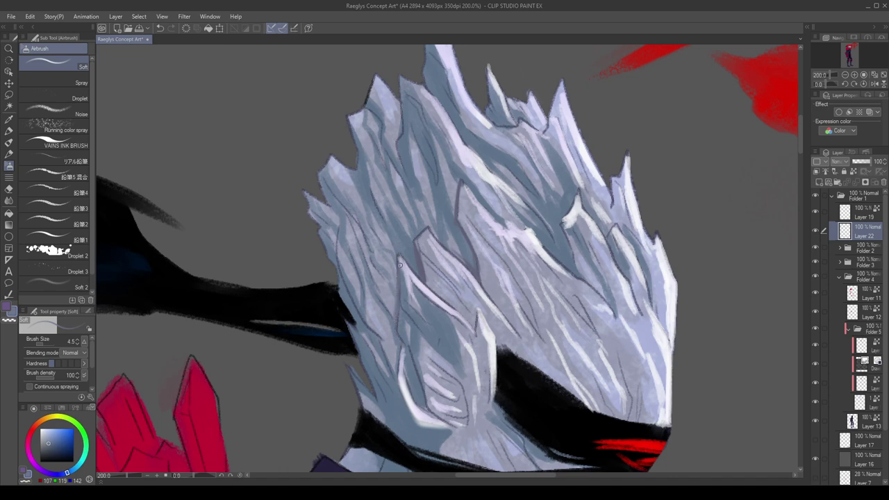
Paint over the dark outline on the outer edge of the upper back spike with the sampled RGB 100, 119, 143.
left_click(406, 340, "alt")
scroll(464, 167, "down", 1)
scroll(439, 135, "down", 2)
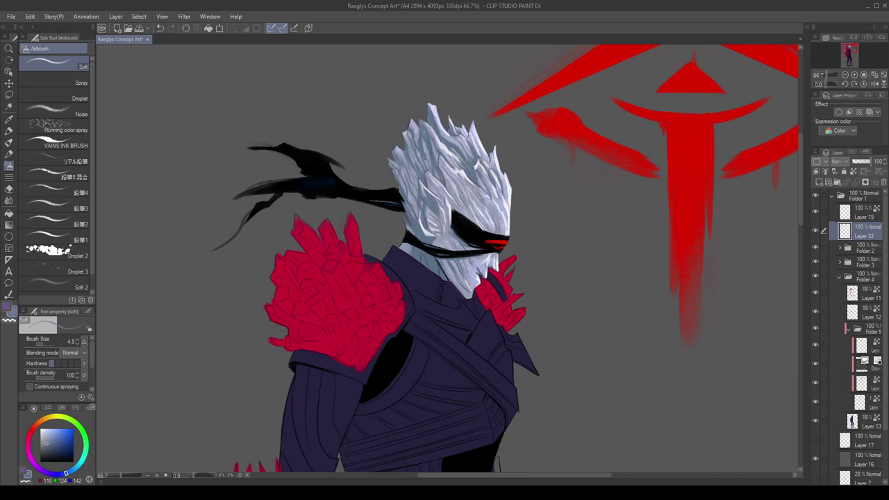
scroll(430, 158, "up", 3)
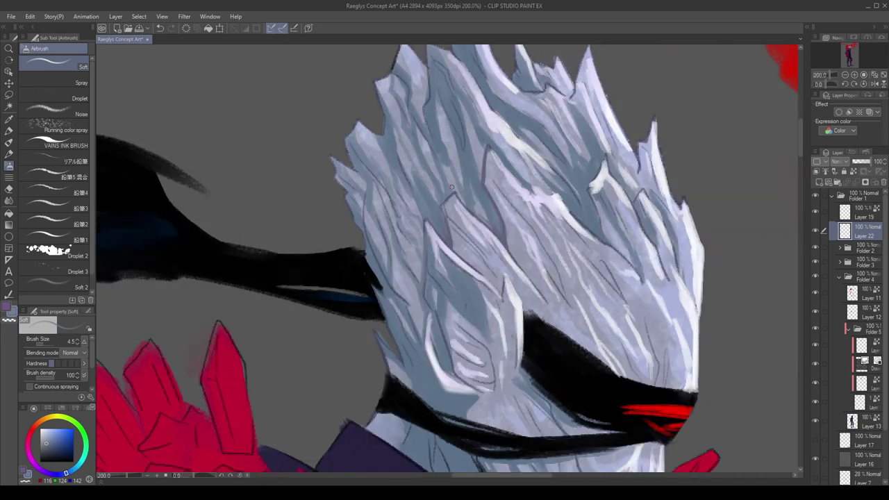
key("alt")
left_click(377, 84, "alt")
left_click_drag(376, 82, 385, 121)
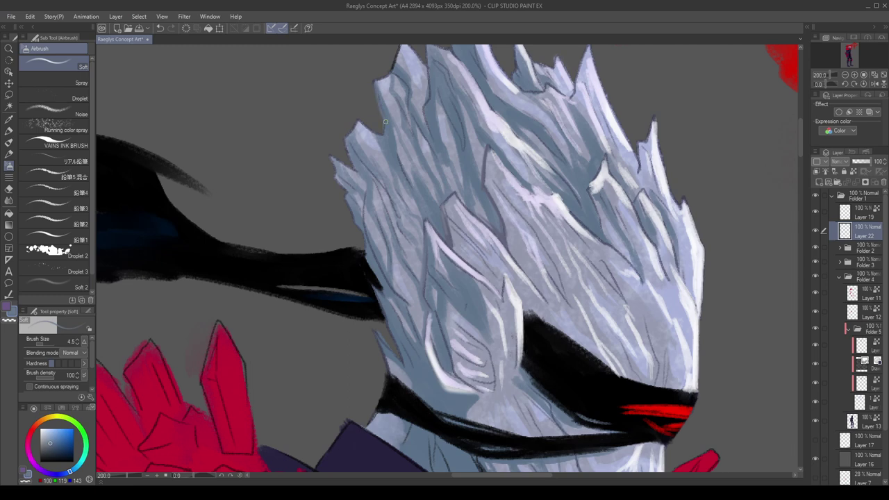
Sample RGB 104, 107, 130 from the back spikes and hide the dark grey background Layer 16.
scroll(419, 167, "down", 4)
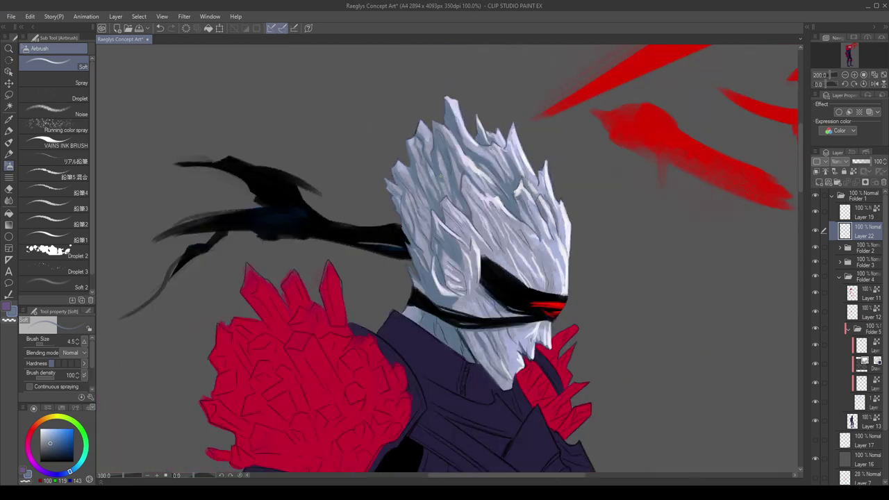
scroll(396, 189, "up", 3)
left_click(395, 190, "alt")
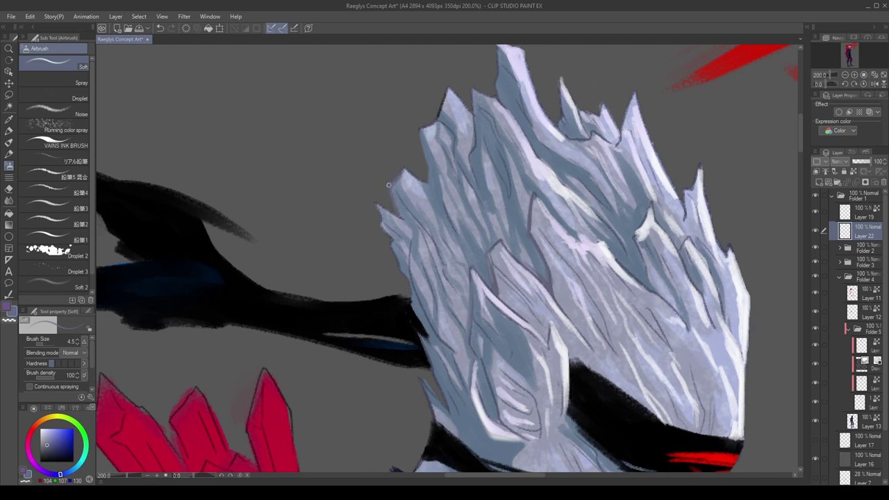
left_click(815, 458)
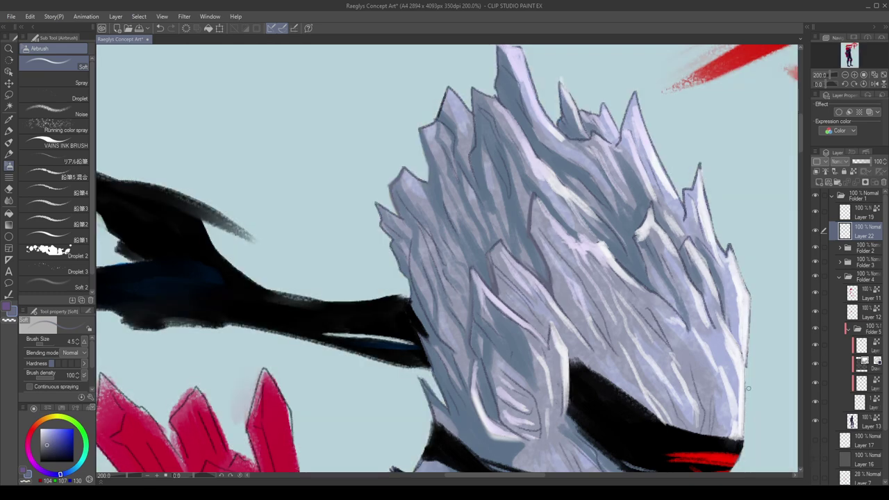
Touch up the outlines of the spikes at the back of the head with sampled blue-greys, ending with RGB 75, 84, 107.
key("alt")
left_click(408, 215, "alt")
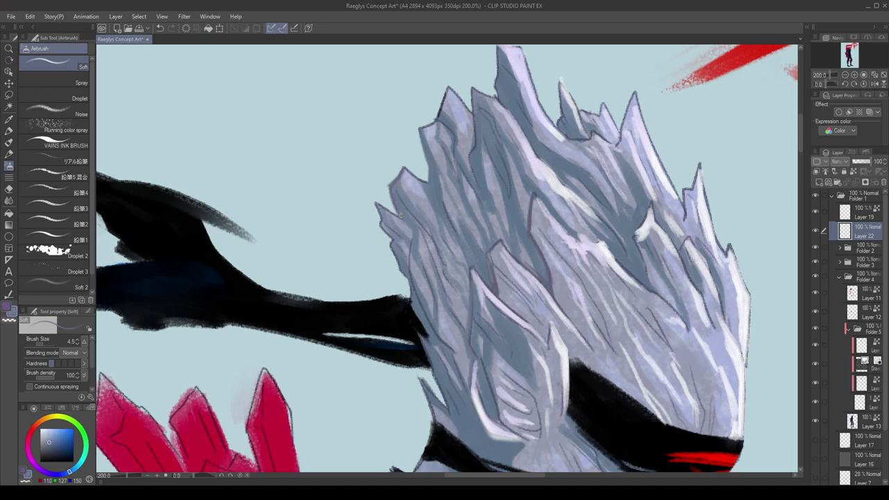
left_click(397, 216, "alt")
left_click(397, 220, "alt")
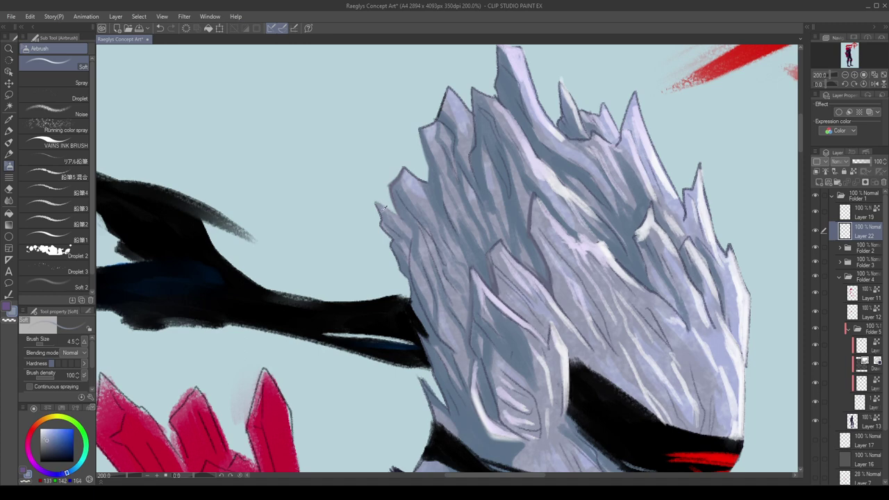
left_click(381, 209, "alt")
left_click(434, 322, "alt")
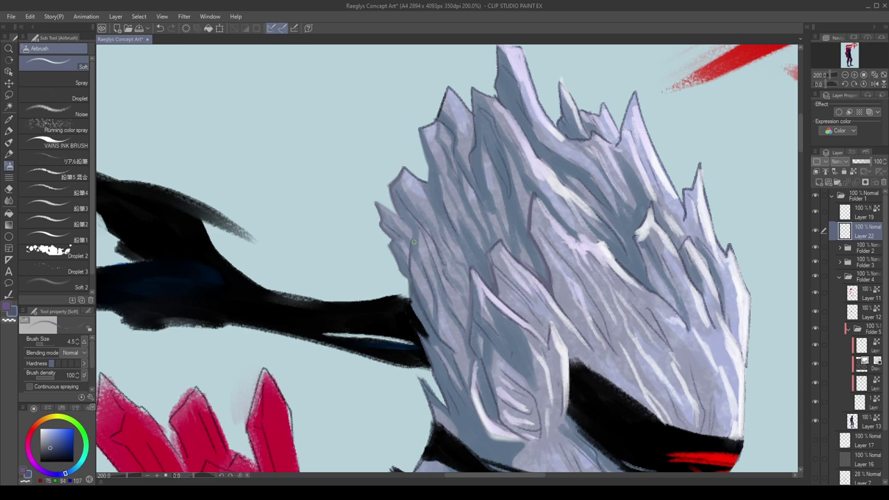
key("ctrl+z")
left_click_drag(412, 279, 410, 245)
scroll(394, 207, "down", 4)
scroll(420, 282, "up", 4)
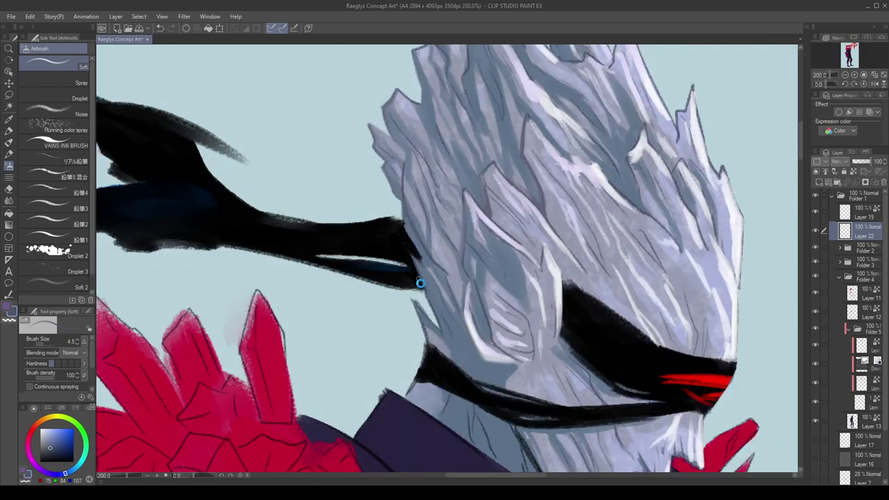
Switch to the 鉛筆3 pencil at size 9 and recolour the small spike's outline behind the ear with sampled RGB 92, 114, 137.
left_click(9, 154)
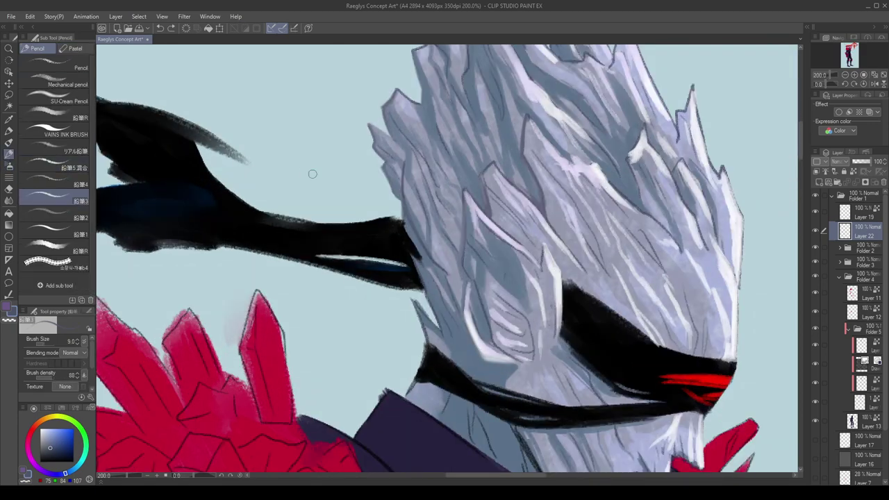
mouse_move(422, 313)
left_mouse_down()
mouse_move(425, 289)
mouse_move(439, 326)
left_mouse_up()
key("ctrl+z")
left_click(418, 312, "alt")
left_click_drag(420, 312, 434, 322)
left_click(419, 308, "alt")
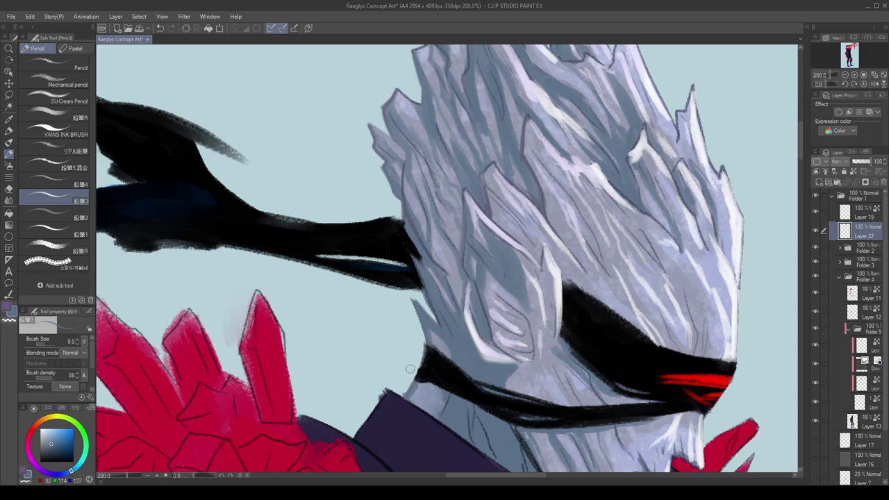
scroll(410, 369, "down", 4)
scroll(428, 261, "up", 3)
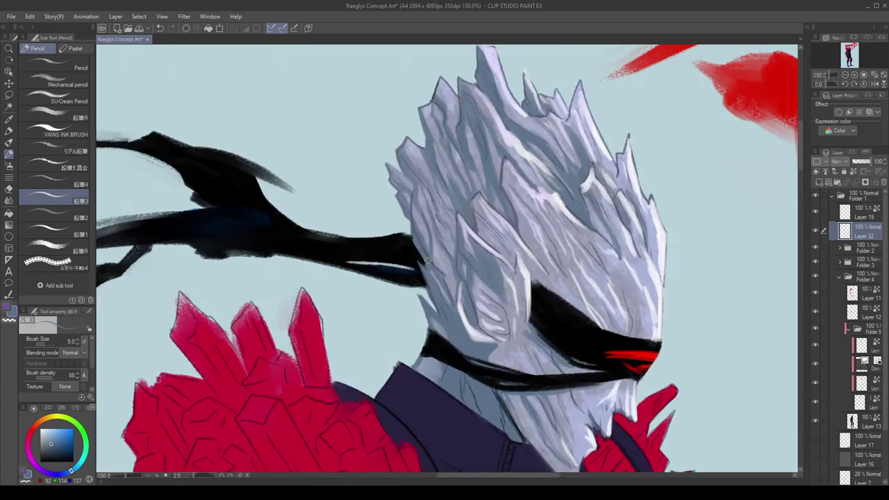
Refine the back of the head and the ear shading with the sampled blue-greys RGB 92, 100, 122 and RGB 88, 103, 127.
left_click(417, 227, "alt")
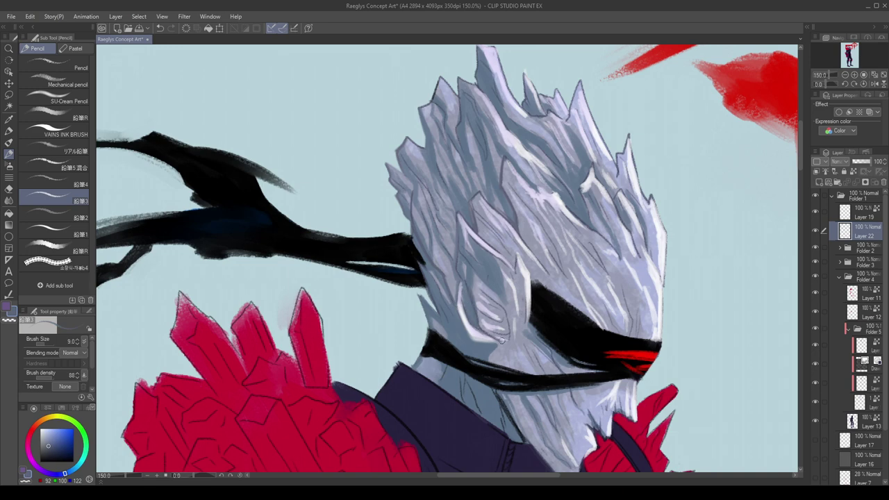
left_click(489, 277, "alt")
scroll(467, 254, "down", 4)
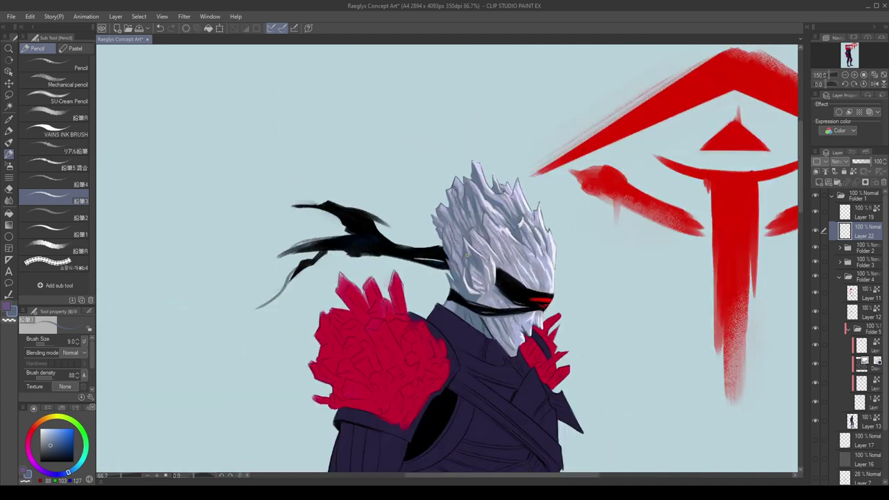
scroll(468, 254, "up", 1)
scroll(468, 254, "down", 1)
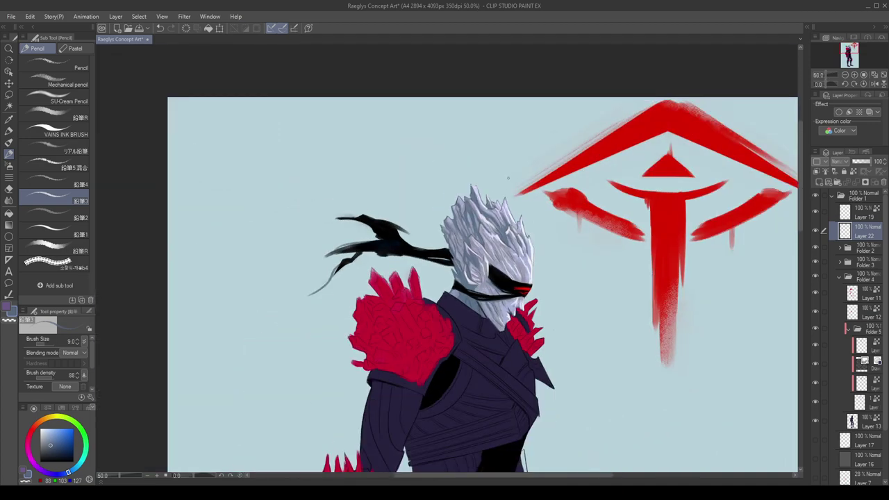
scroll(507, 177, "up", 4)
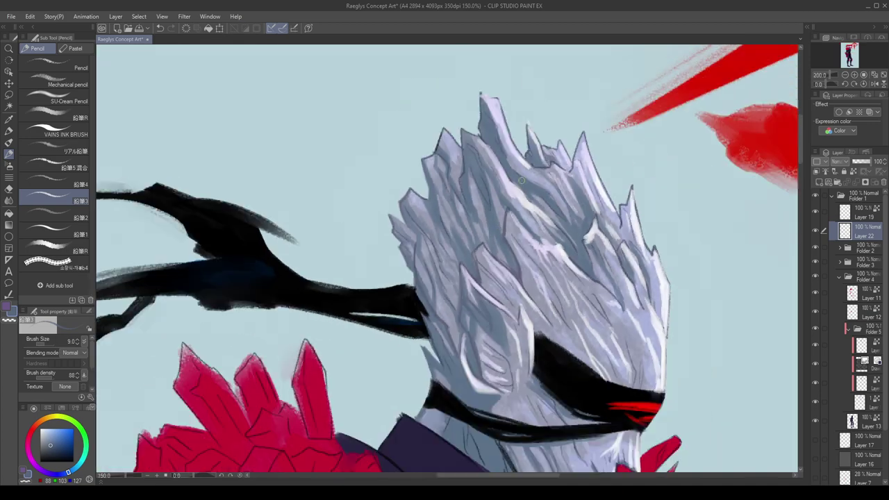
scroll(522, 181, "down", 3)
Paint over the dark outline of the tallest head spike with the sampled pale lavender RGB 221, 216, 247, continuing down its front edge.
scroll(521, 126, "up", 6)
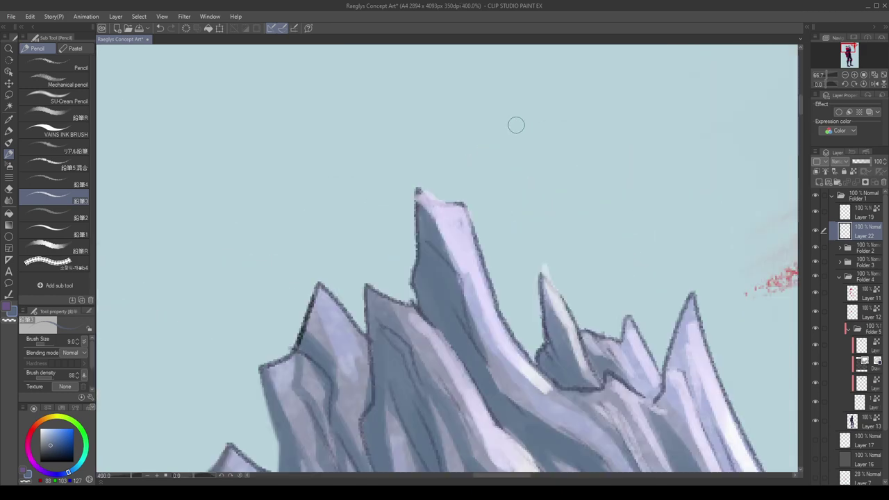
left_click(446, 212, "alt")
mouse_move(418, 193)
left_mouse_down()
mouse_move(466, 207)
mouse_move(504, 325)
left_mouse_up()
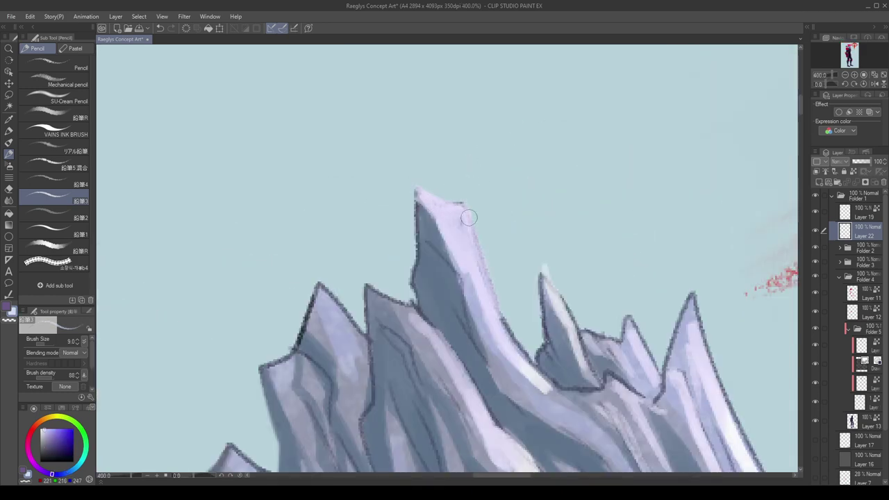
left_click_drag(486, 276, 544, 380)
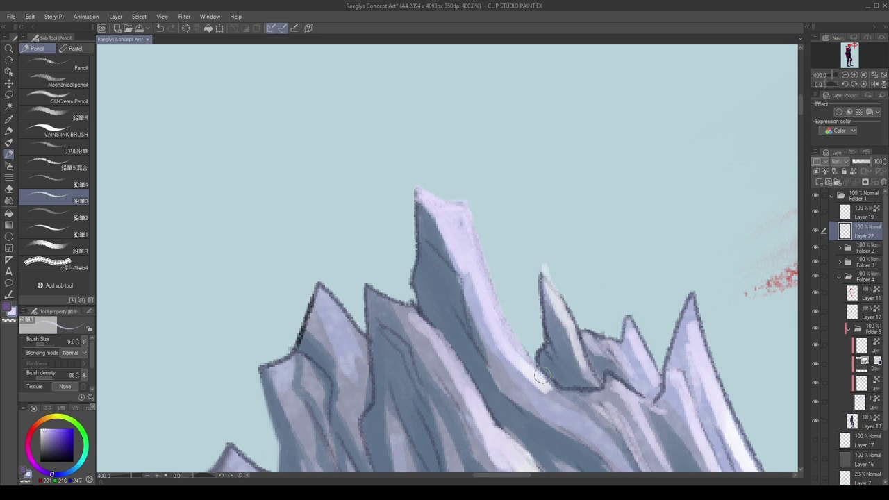
mouse_move(492, 319)
left_mouse_down()
mouse_move(530, 365)
mouse_move(579, 397)
mouse_move(551, 388)
mouse_move(604, 388)
left_mouse_up()
scroll(491, 157, "down", 4)
scroll(517, 208, "up", 3)
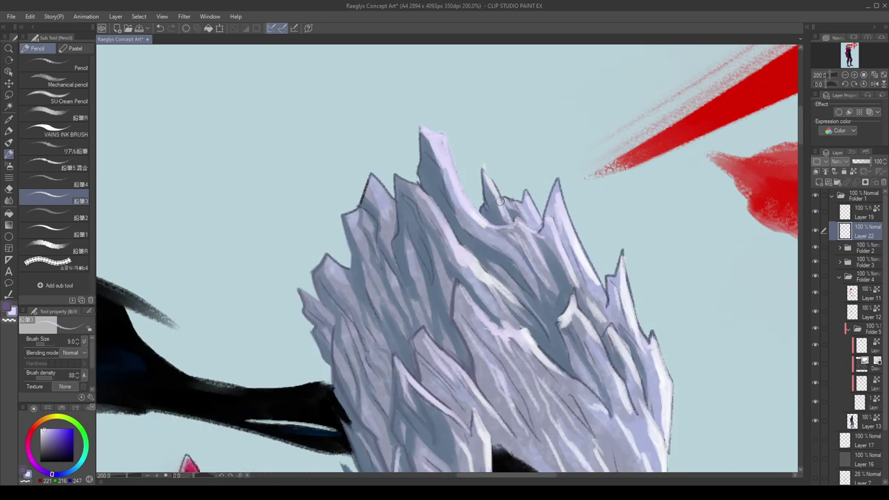
Paint over the dark back outline of the small spike beside the tallest one with the sampled RGB 135, 151, 181.
scroll(506, 173, "down", 2)
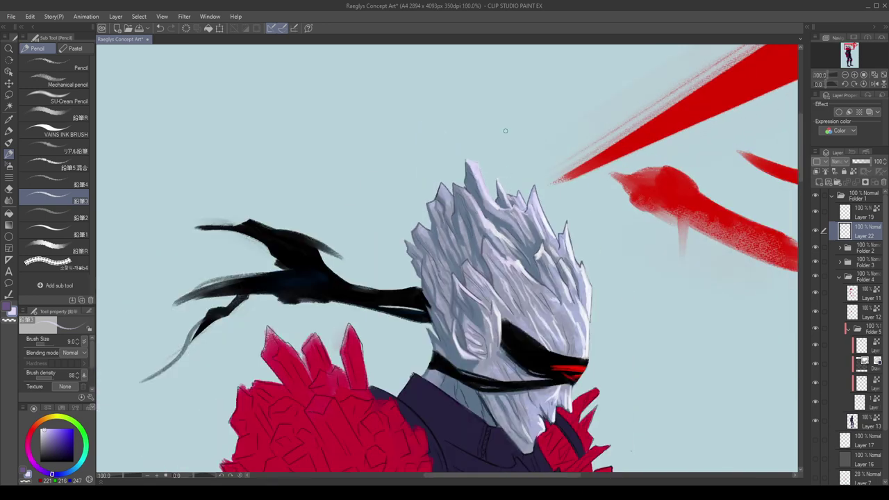
scroll(479, 148, "up", 2)
left_click(516, 208, "alt")
left_click_drag(510, 195, 510, 223)
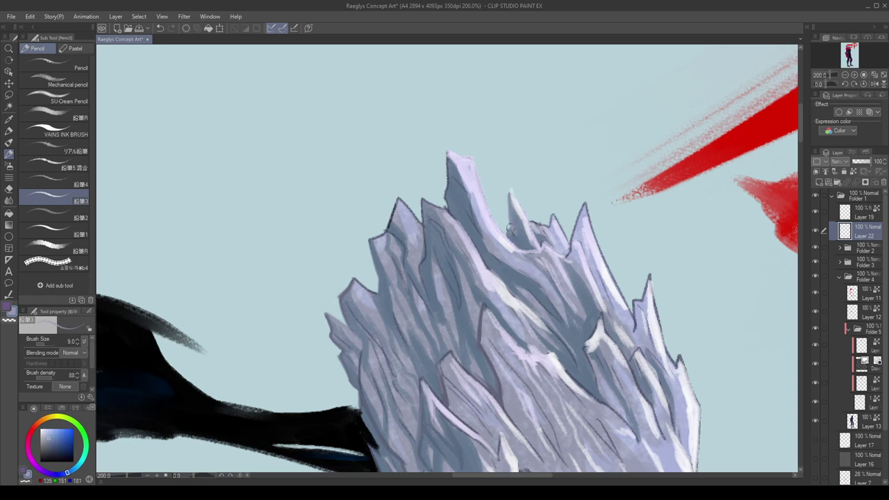
Paint over the dark top outline of the spike directly behind the tallest one with the sampled RGB 193, 190, 215.
left_click(452, 206, "alt")
left_click(463, 213, "alt")
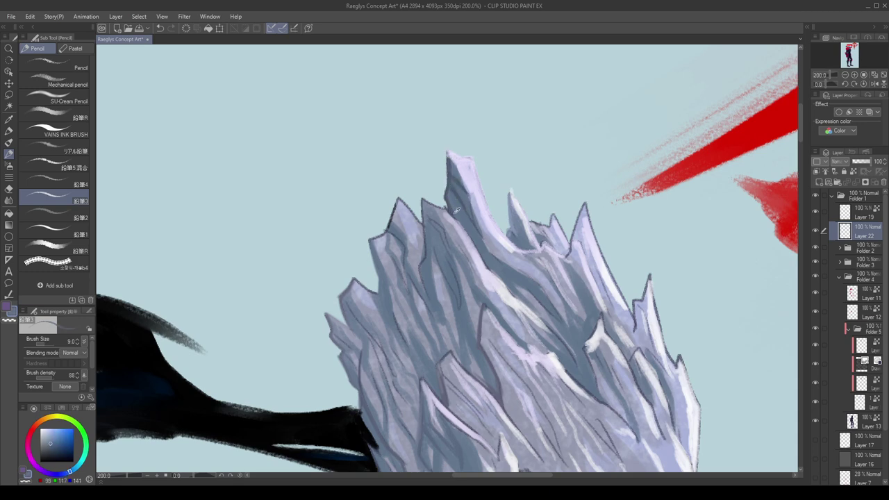
left_click(455, 210, "alt")
left_click_drag(452, 209, 423, 199)
left_click(452, 219, "alt")
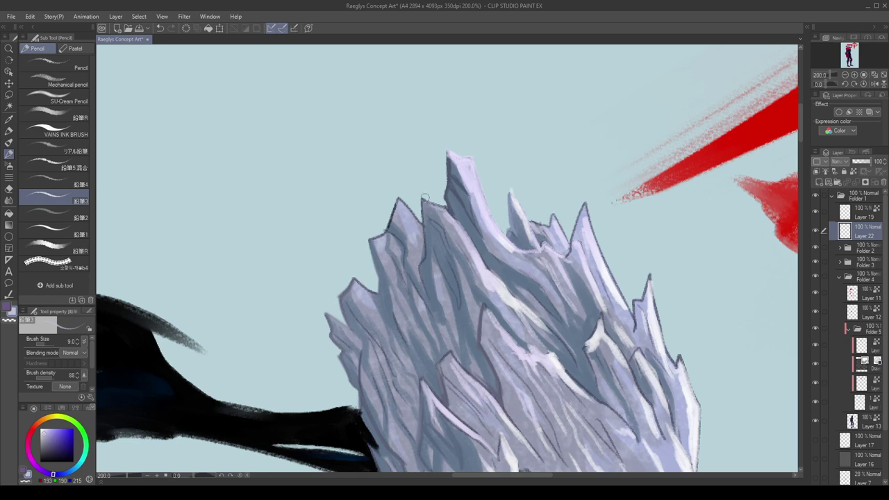
Soften the dark back outline of the next spike toward the back of the head with the sampled RGB 93, 99, 121.
left_click(424, 198, "alt")
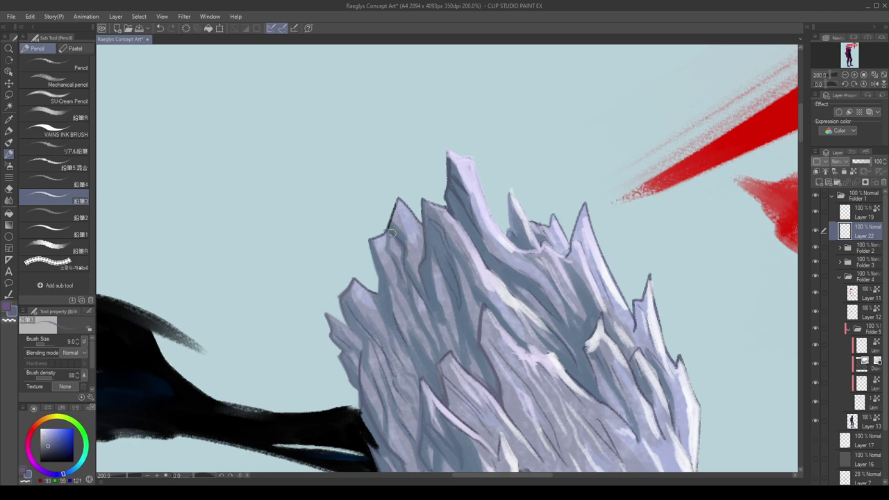
mouse_move(399, 200)
left_mouse_down()
mouse_move(376, 235)
mouse_move(390, 226)
mouse_move(391, 256)
left_mouse_up()
left_click_drag(398, 200, 420, 223)
scroll(464, 132, "down", 5)
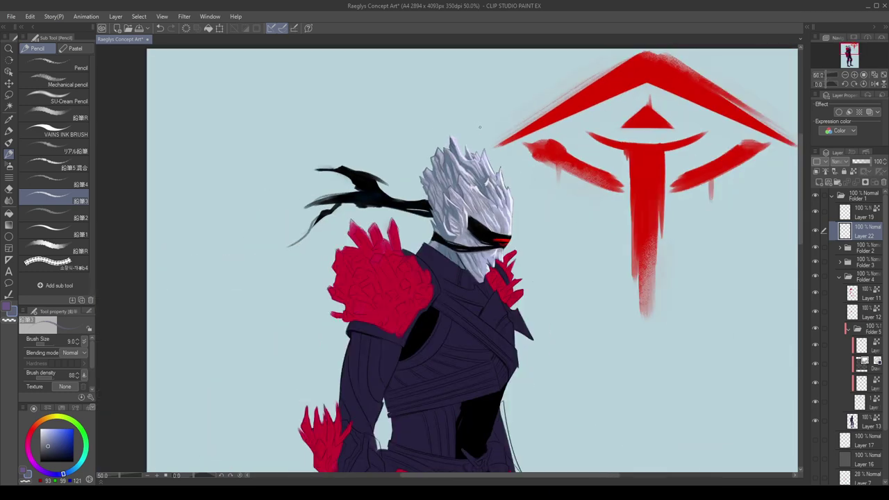
scroll(465, 136, "up", 1)
scroll(458, 142, "up", 4)
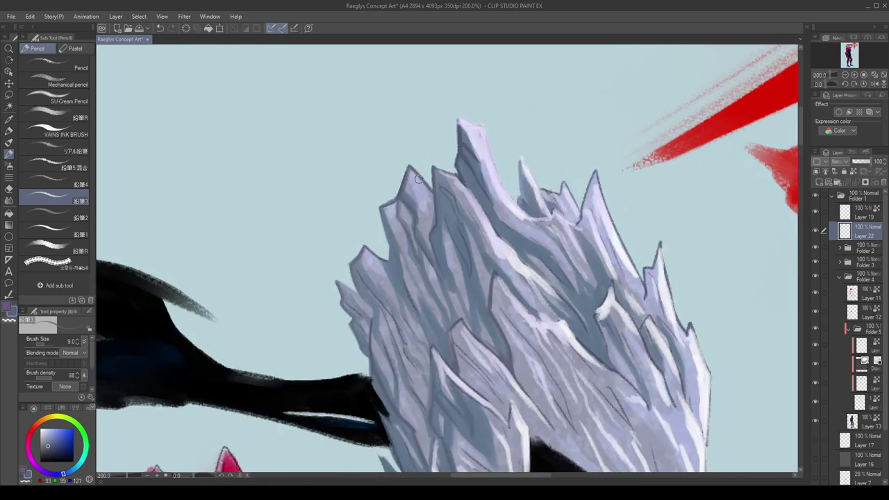
Undo the last stroke, then repaint the front edges of the two spikes behind the tallest one with a sampled pale lavender.
left_click(460, 179, "alt")
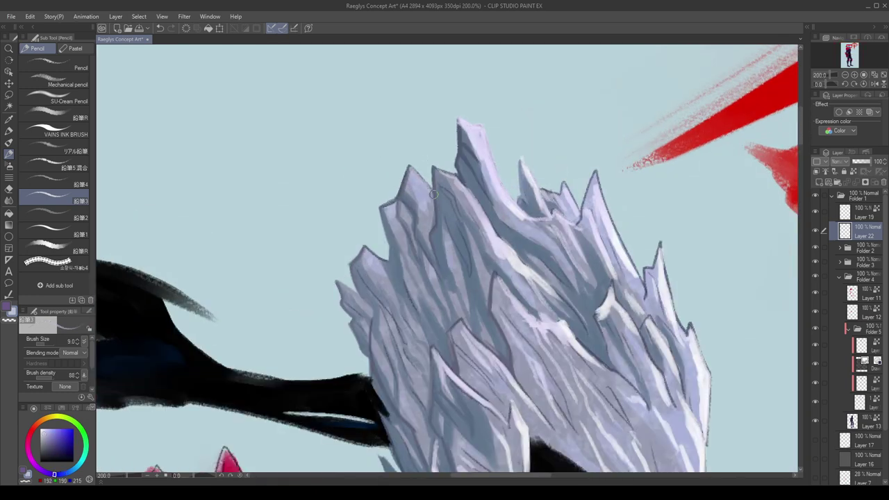
key("ctrl+z")
left_click_drag(412, 169, 431, 191)
scroll(462, 170, "down", 3)
scroll(461, 169, "up", 2)
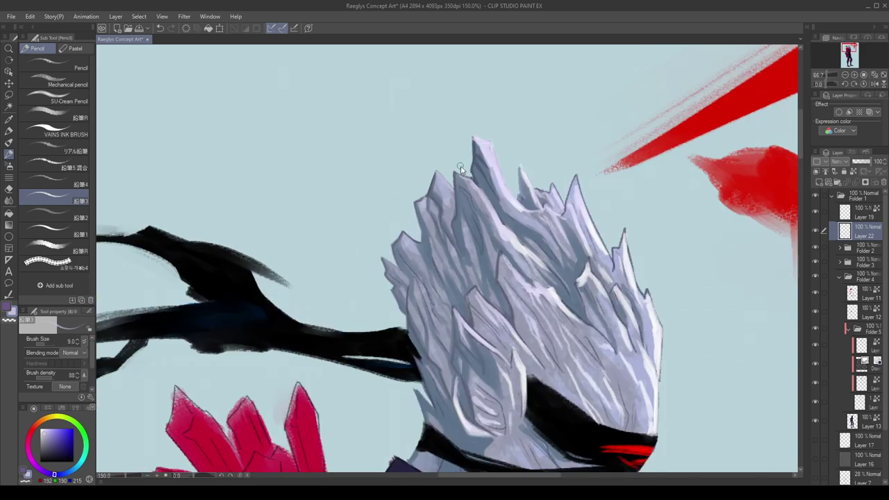
scroll(461, 170, "up", 3)
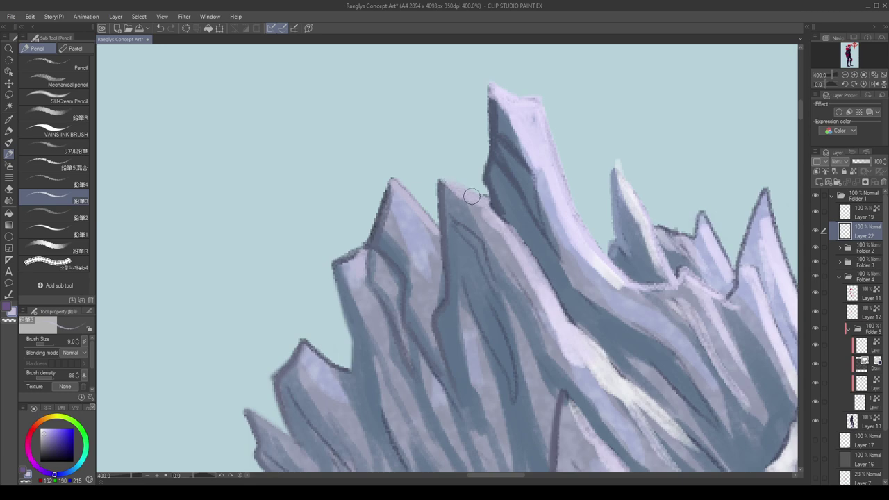
left_click_drag(486, 197, 519, 241)
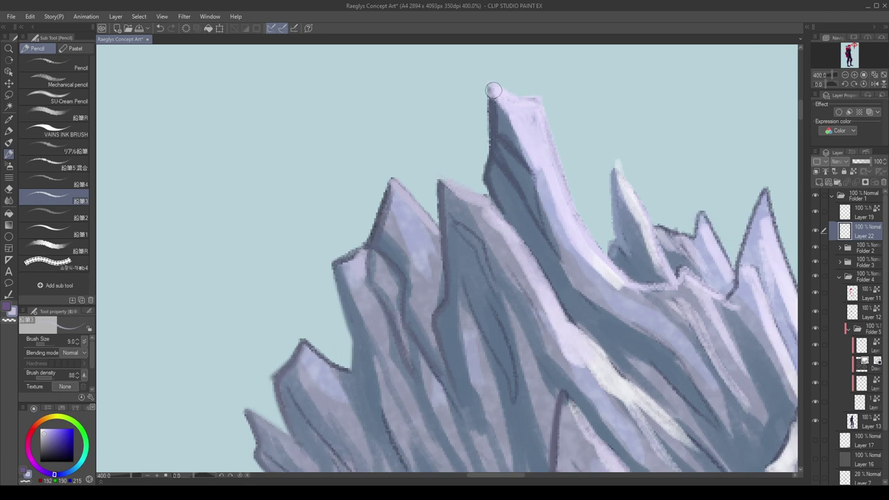
Paint over the dark outline at the tip of the pointed ridge mid-head with the sampled RGB 97, 117, 141.
scroll(493, 90, "down", 4)
scroll(494, 125, "down", 1)
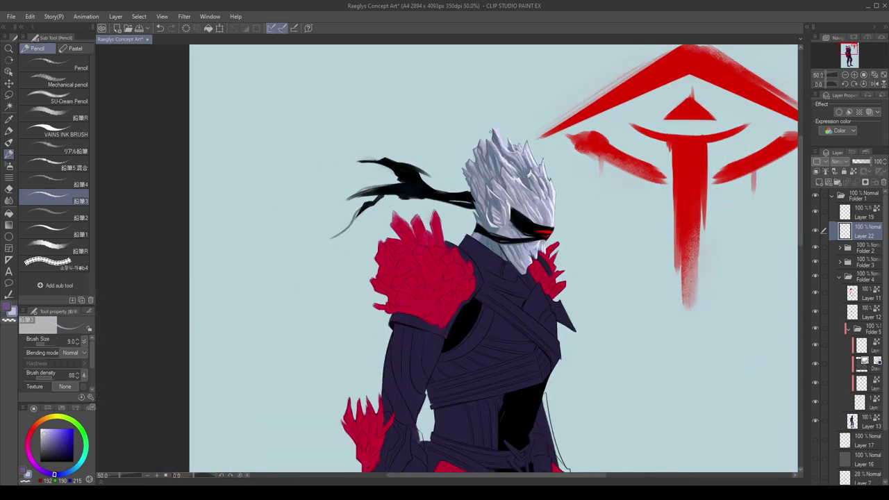
scroll(490, 129, "down", 1)
scroll(498, 167, "up", 3)
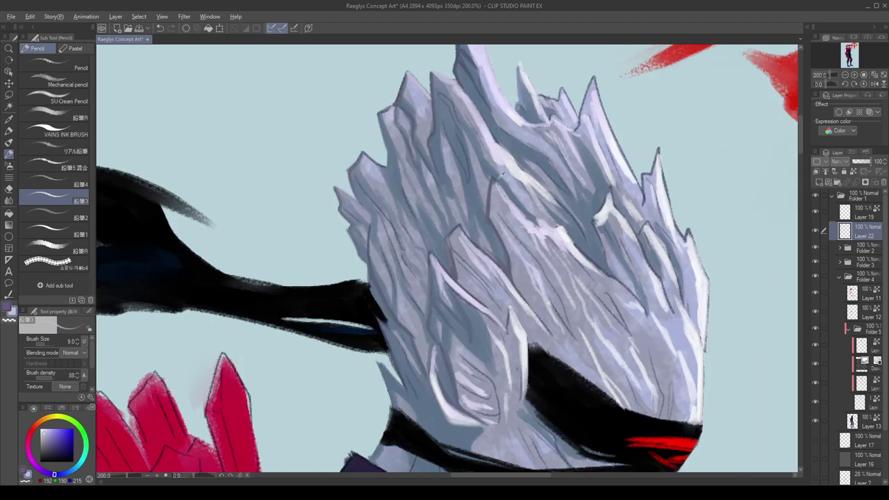
left_click(501, 175, "alt")
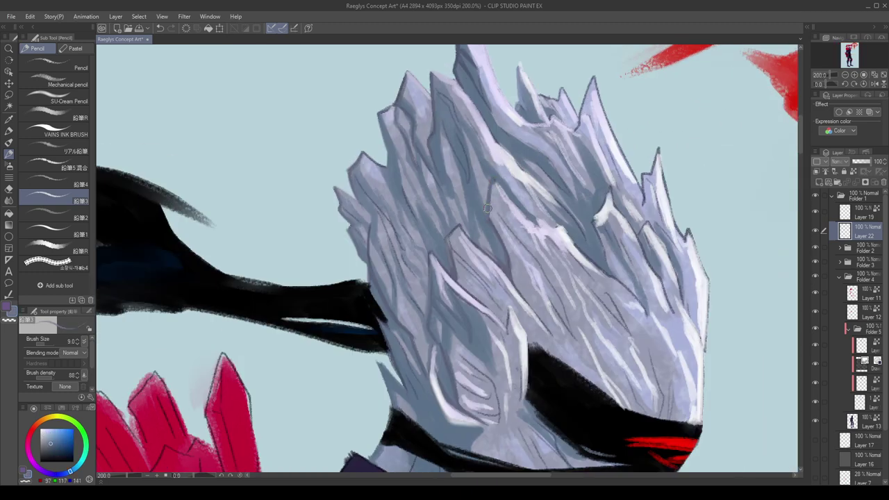
left_click_drag(490, 189, 493, 178)
scroll(462, 171, "down", 2)
scroll(428, 82, "up", 2)
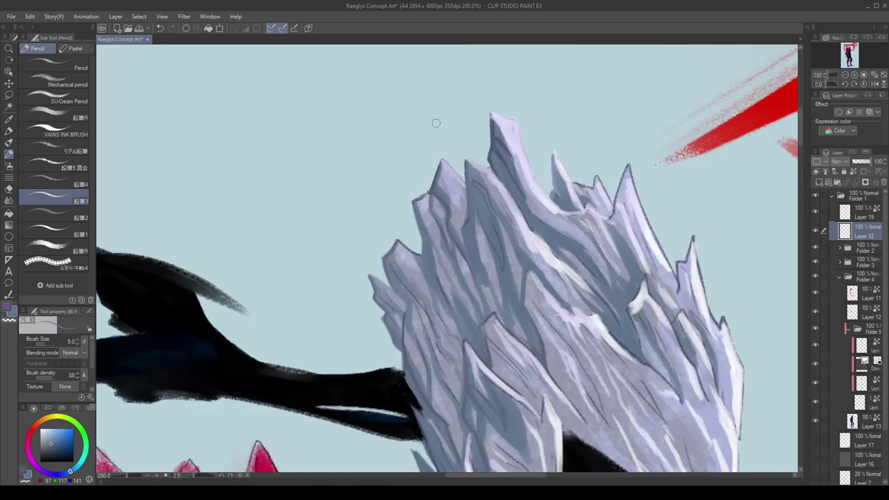
Add a white highlight on Layer 19 running down from the hooked spike near the forehead, using the pencil at size 17.5.
key("bracketright")
key("bracketright")
key("bracketright")
key("ctrl+alt+0")
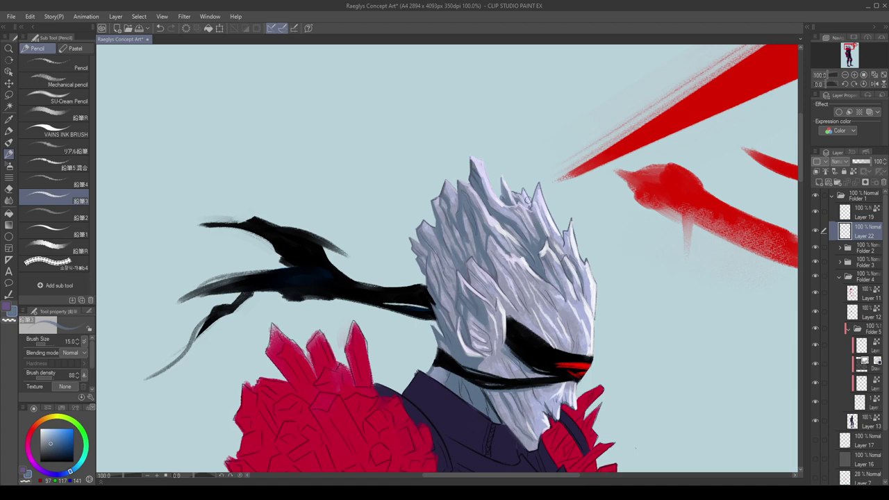
scroll(527, 200, "up", 3)
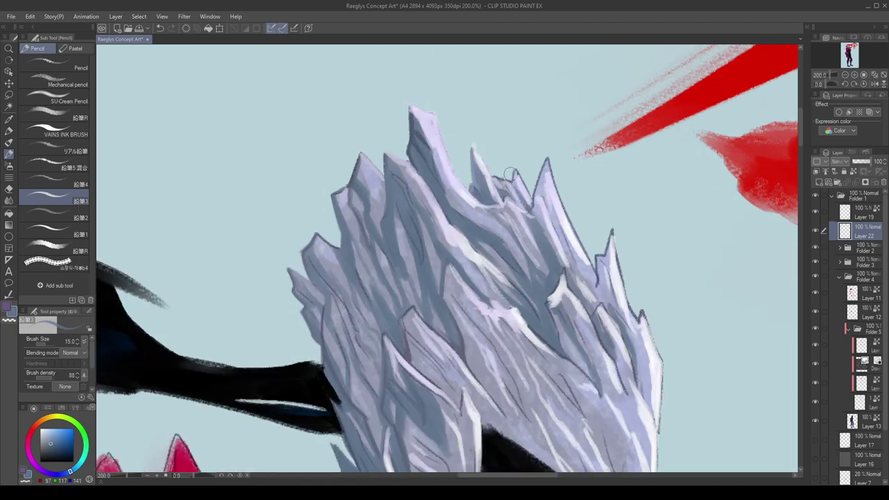
scroll(516, 188, "down", 3)
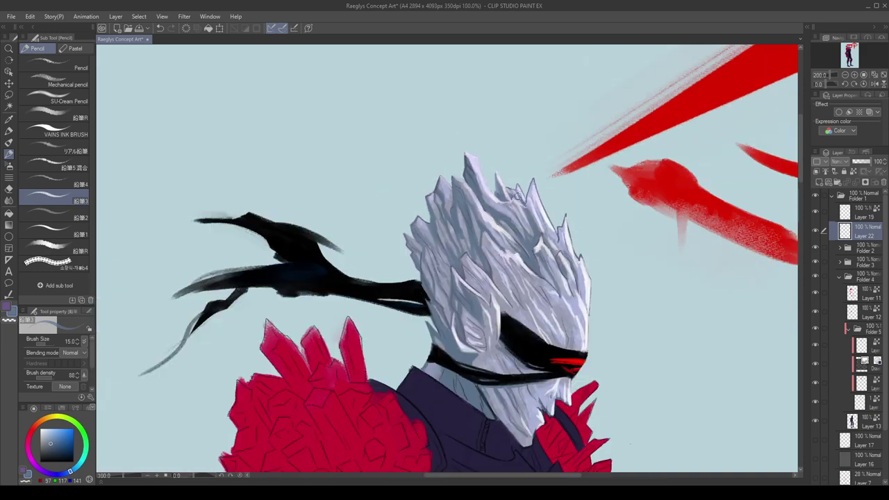
scroll(484, 177, "down", 3)
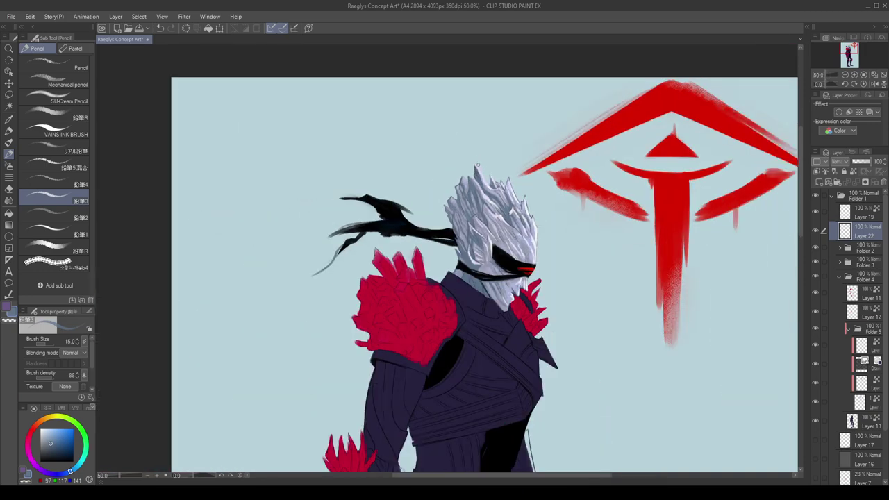
scroll(511, 216, "up", 4)
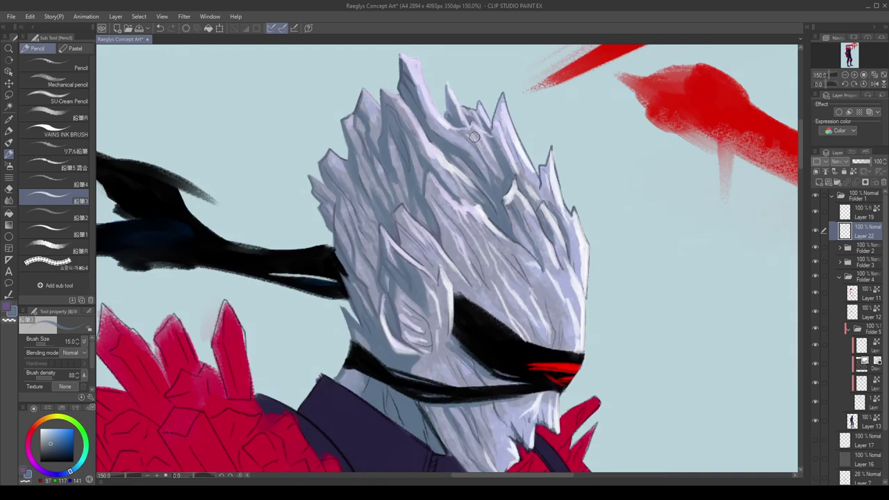
left_click(861, 213)
key("x")
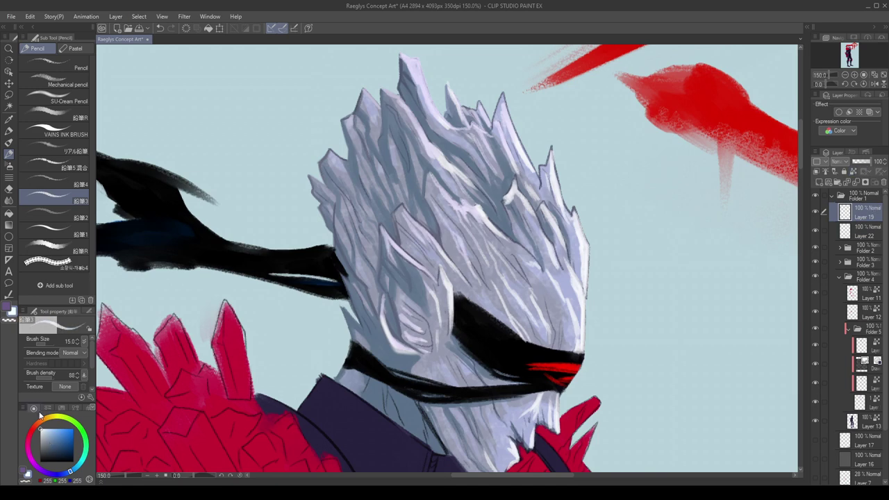
key("]")
mouse_move(515, 192)
left_mouse_down()
mouse_move(528, 209)
mouse_move(507, 198)
mouse_move(511, 179)
left_mouse_up()
key("x")
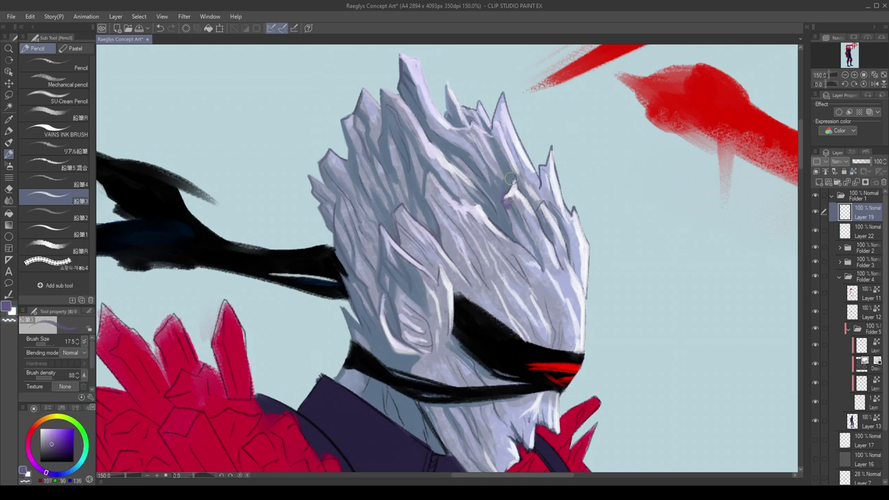
key("ctrl+z")
key("x")
mouse_move(506, 210)
left_mouse_down()
mouse_move(519, 232)
mouse_move(525, 209)
mouse_move(536, 235)
left_mouse_up()
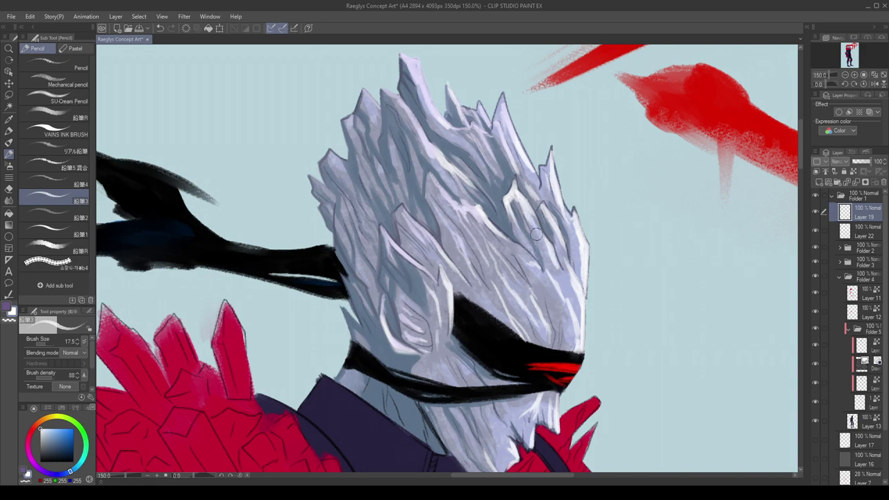
Extend the white highlight over the hooked spike's tip and trim its edge with the transparent colour.
scroll(533, 238, "down", 2)
scroll(517, 190, "up", 2)
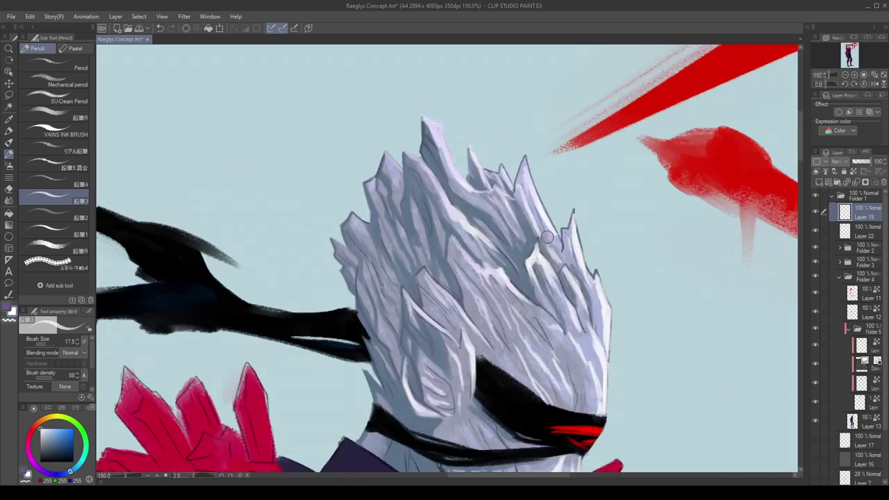
mouse_move(541, 233)
left_mouse_down()
mouse_move(549, 267)
mouse_move(532, 252)
mouse_move(525, 267)
left_mouse_up()
scroll(526, 265, "down", 4)
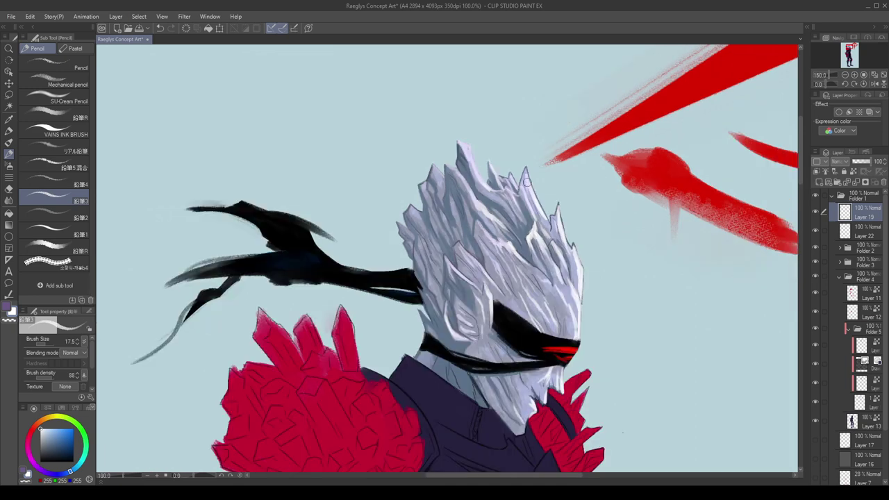
scroll(528, 230, "up", 4)
key("c")
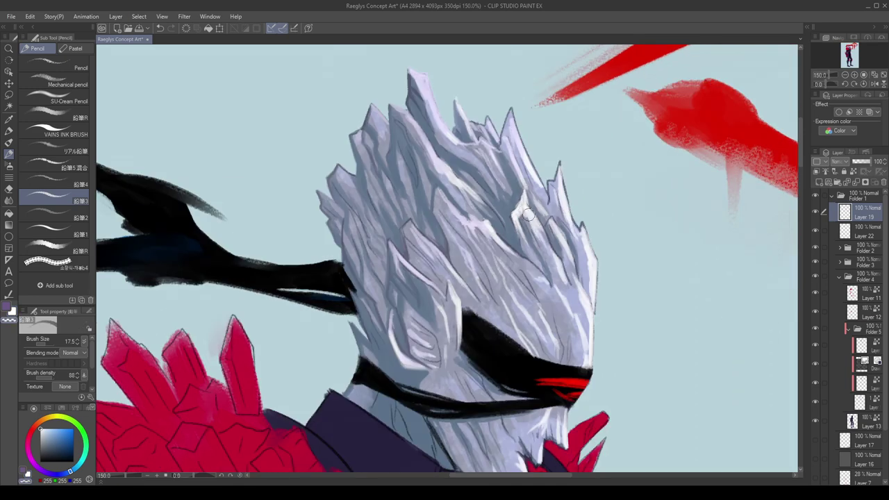
key("x")
key("x")
key("c")
left_click_drag(532, 215, 518, 200)
key("c")
Reduce the pencil to size 12.5 and add a white highlight along the edge of the spike above the ear.
key("bracketleft")
key("bracketleft")
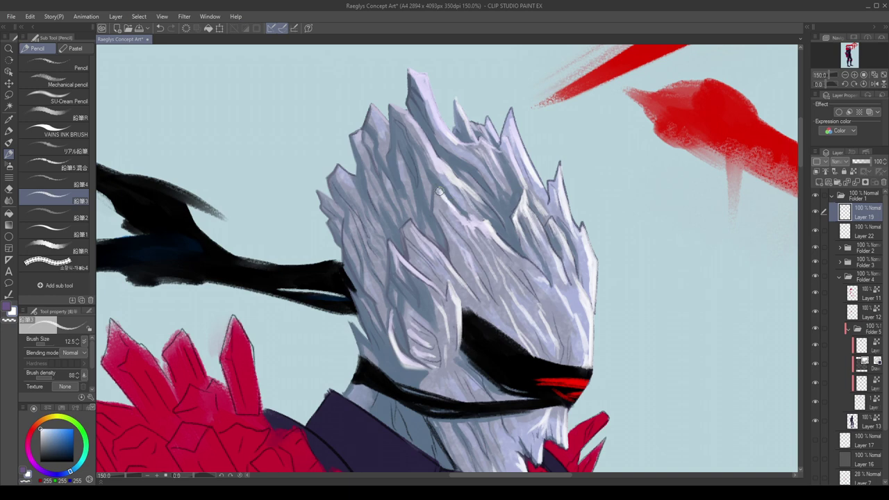
mouse_move(439, 191)
left_mouse_down()
mouse_move(455, 223)
mouse_move(438, 196)
mouse_move(453, 233)
mouse_move(443, 217)
mouse_move(417, 235)
mouse_move(442, 255)
left_mouse_up()
key("ctrl+z")
left_click_drag(410, 228, 424, 251)
scroll(410, 221, "down", 4)
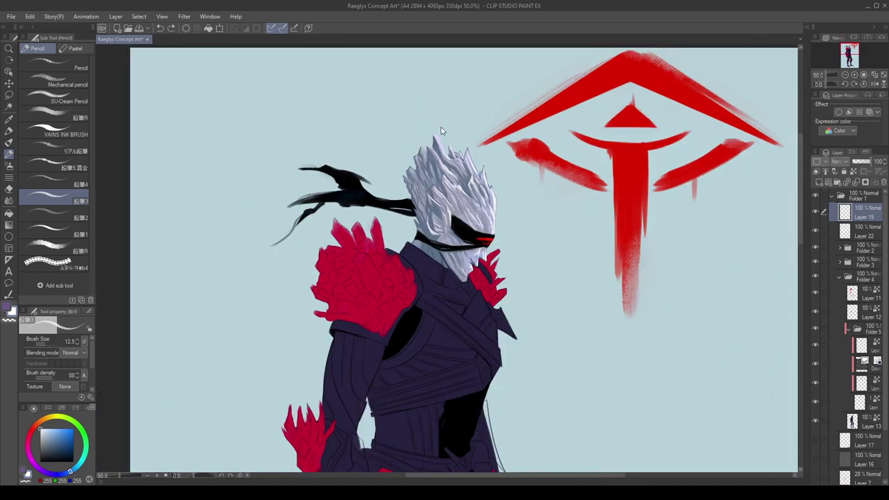
scroll(439, 123, "down", 1)
scroll(427, 121, "up", 2)
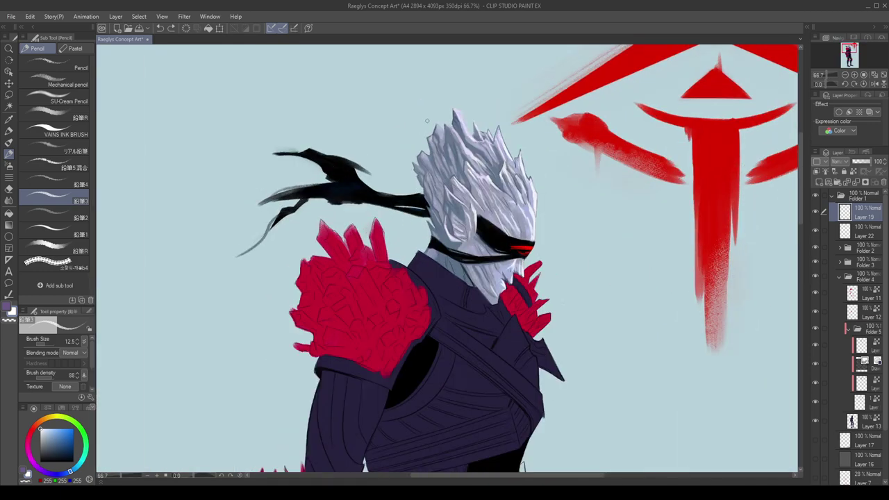
Rotate the canvas to -33.3 degrees, find the blindfold's layer in Folder 3 and add a new layer clipped to Layer 4.
left_click_drag(827, 84, 823, 82)
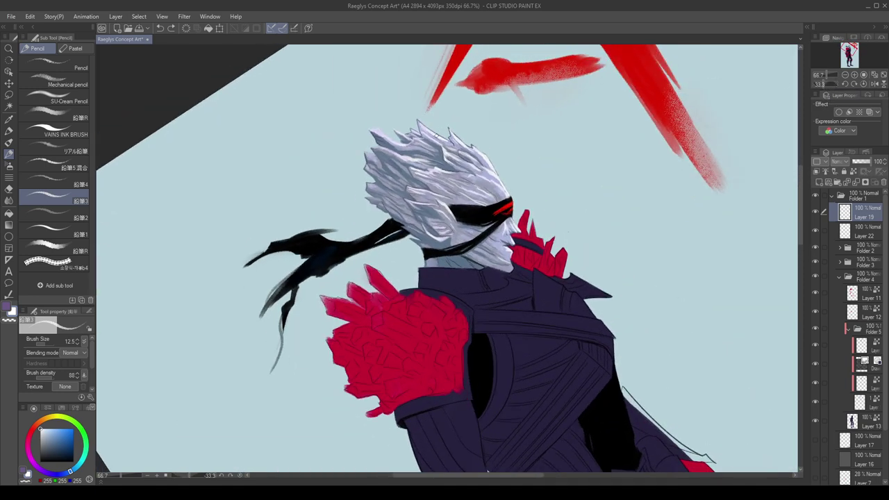
scroll(423, 175, "up", 1)
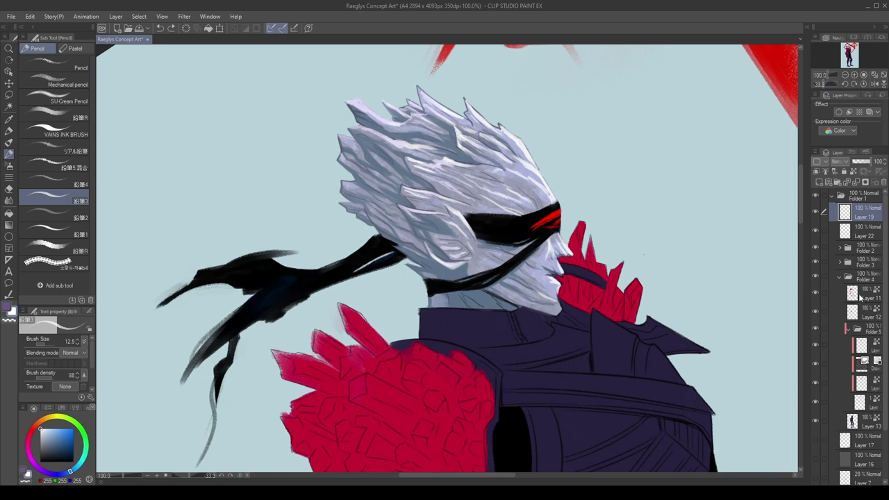
left_click(860, 297)
left_click(840, 248)
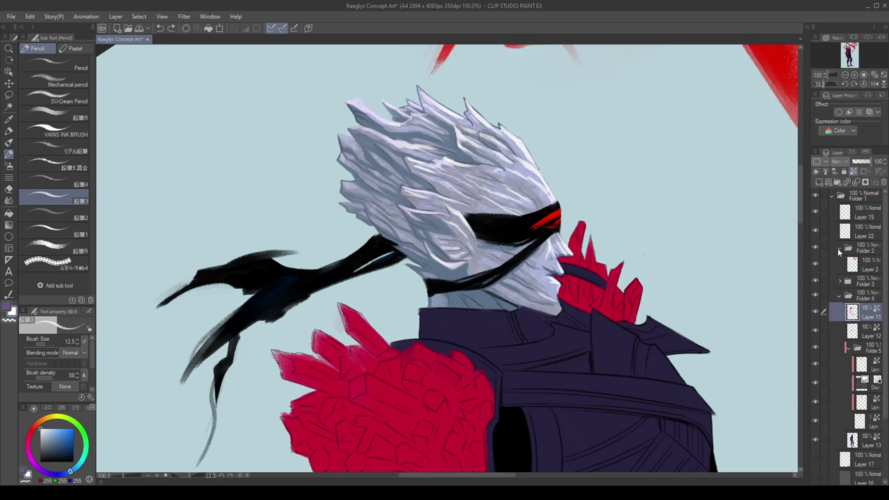
left_click(816, 281)
left_click(816, 281)
left_click(839, 281)
left_click(854, 320)
left_click(816, 316)
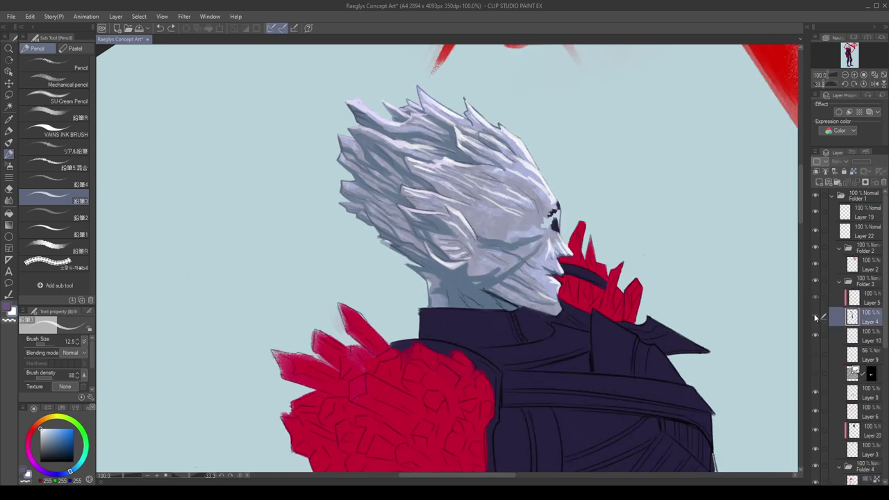
left_click(816, 316)
left_click(820, 183)
Paint blue-grey highlights on the blindfold's front and lower strap with RGB 104, 117, 133 and the pencil at size 45.
left_click(54, 430)
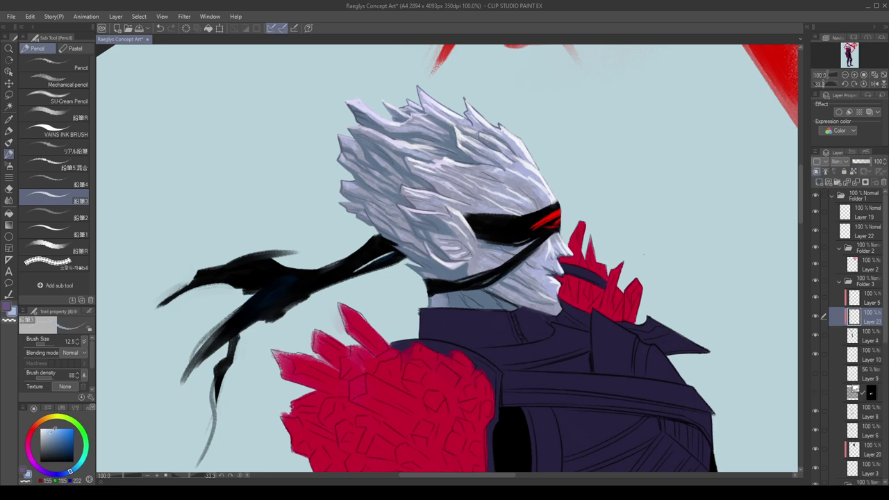
key("ctrl+z")
left_click_drag(549, 210, 521, 226)
key("bracketright")
key("bracketright")
left_click(48, 446)
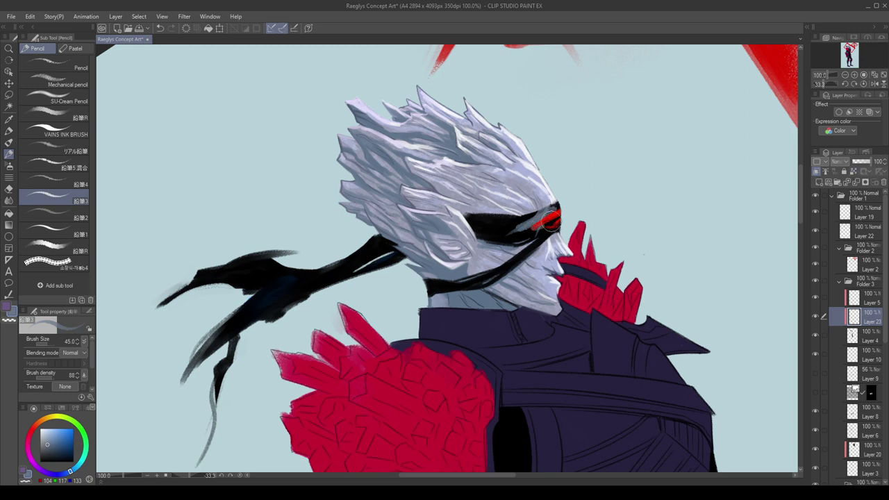
left_click_drag(551, 229, 517, 257)
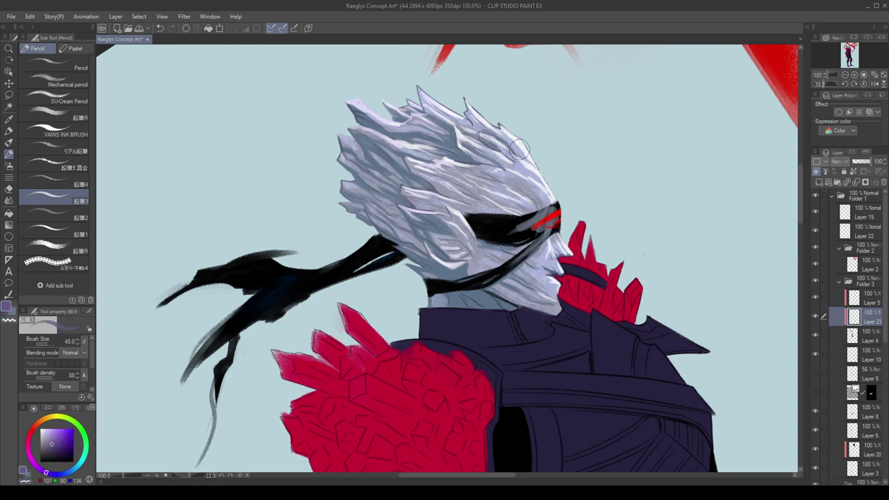
Paint muted purple highlights with RGB 107, 90, 136 across the blindfold's front and leave Layer 23's transparent pixels unlocked.
mouse_move(521, 214)
left_mouse_down()
mouse_move(564, 214)
mouse_move(529, 232)
left_mouse_up()
left_click_drag(561, 207, 524, 216)
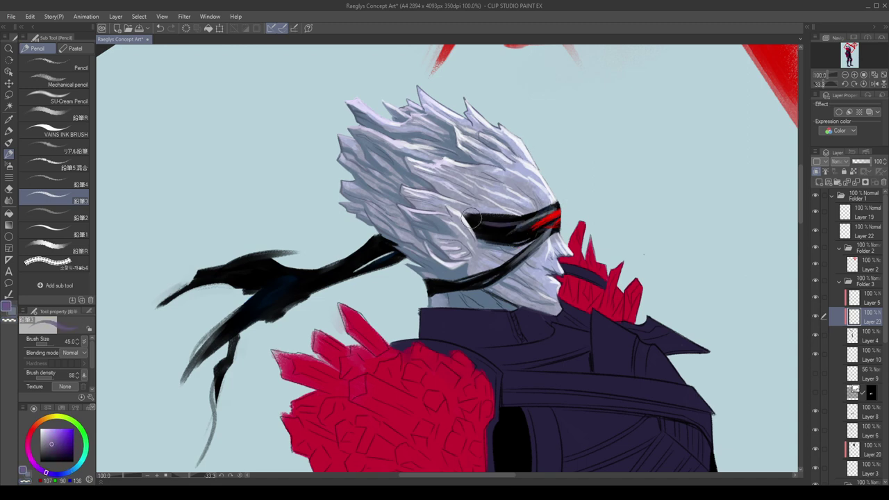
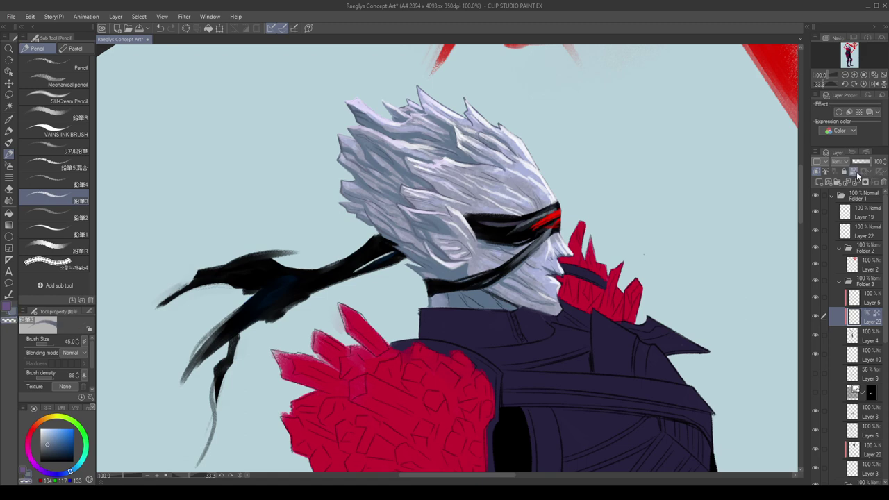
left_click(857, 172)
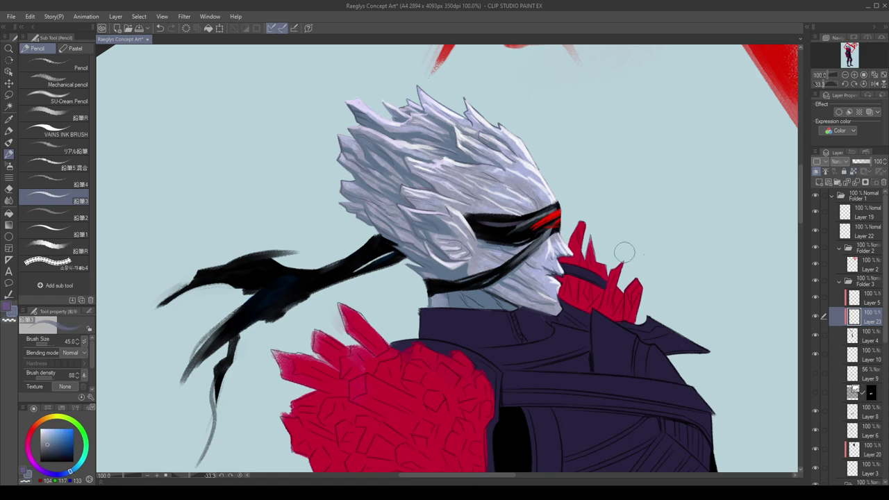
Enlarge the pencil to size 90, paint RGB 104, 117, 133 highlights along the blindfold's trailing tails and switch to the transparent colour.
scroll(625, 253, "down", 2)
scroll(555, 226, "up", 1)
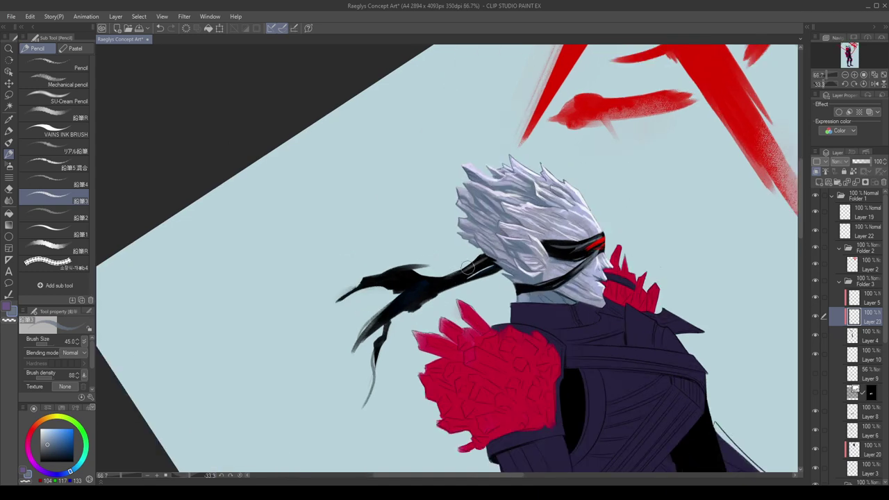
key("]")
key("]")
left_click_drag(457, 276, 400, 306)
mouse_move(469, 280)
left_mouse_down()
mouse_move(496, 251)
mouse_move(495, 270)
mouse_move(445, 261)
mouse_move(425, 274)
mouse_move(385, 275)
mouse_move(416, 273)
mouse_move(403, 286)
mouse_move(412, 282)
mouse_move(403, 270)
mouse_move(388, 273)
mouse_move(417, 272)
mouse_move(371, 276)
mouse_move(381, 288)
mouse_move(383, 281)
mouse_move(434, 282)
mouse_move(425, 298)
mouse_move(464, 275)
mouse_move(450, 281)
mouse_move(472, 268)
left_mouse_up()
key("x")
left_click(406, 273, "alt")
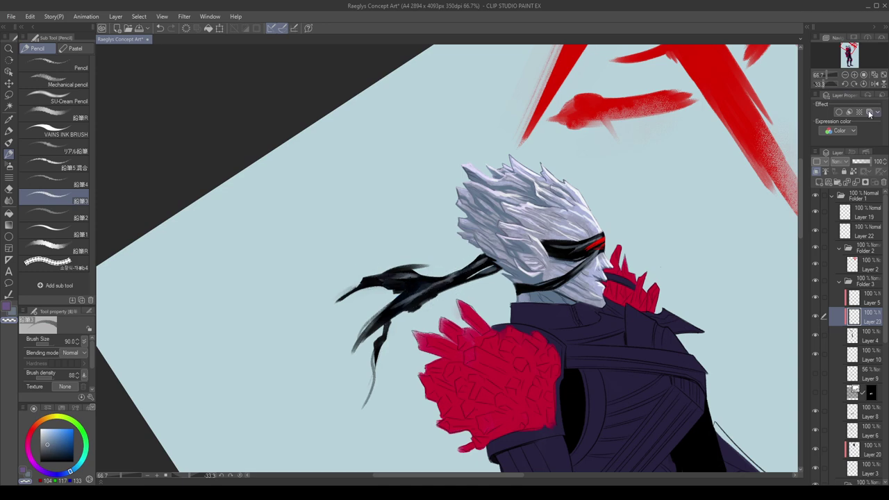
Reset the canvas rotation to 0, lock Layer 23's transparent pixels and choose near-white RGB 239, 246, 255.
left_click(865, 85)
scroll(489, 156, "down", 1)
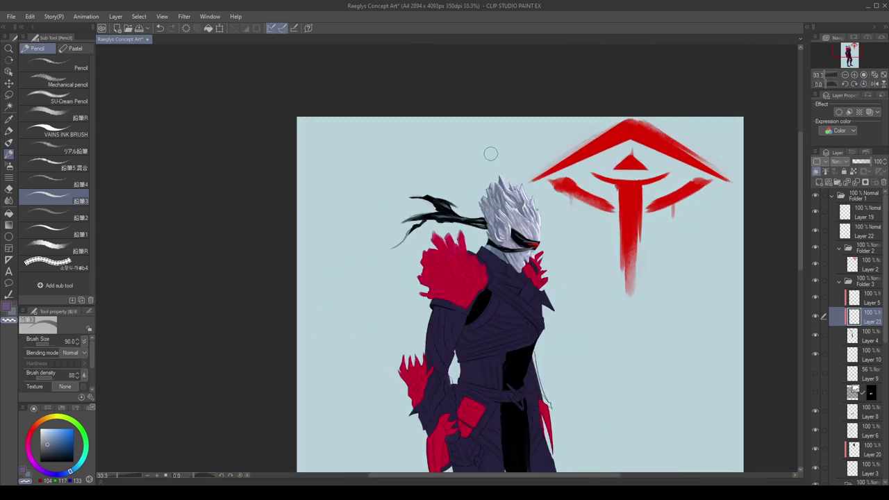
scroll(480, 234, "up", 4)
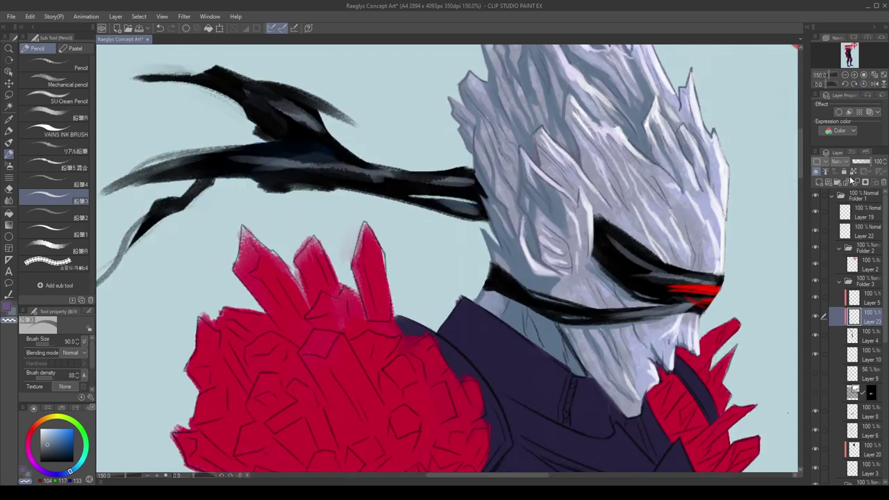
key("ctrl+minus")
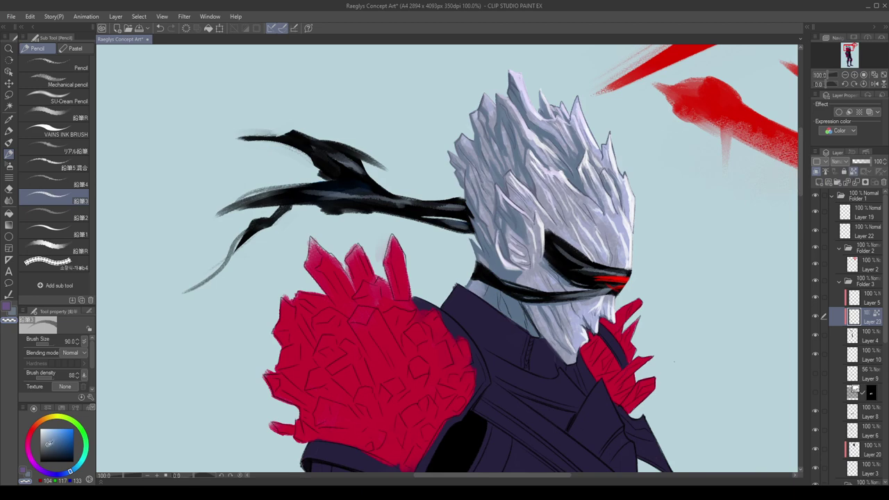
left_click_drag(47, 445, 43, 418)
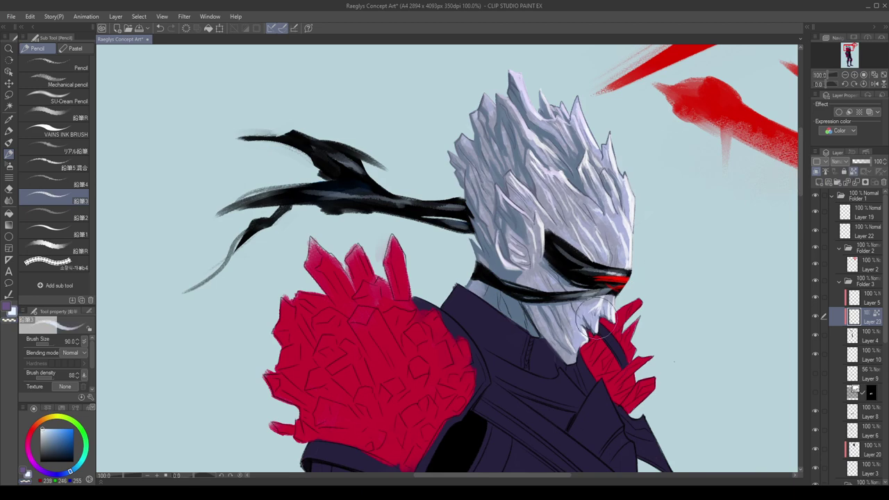
Tint the highlights on the blindfold's trailing tails blue with RGB 61, 97, 140.
scroll(596, 328, "down", 1)
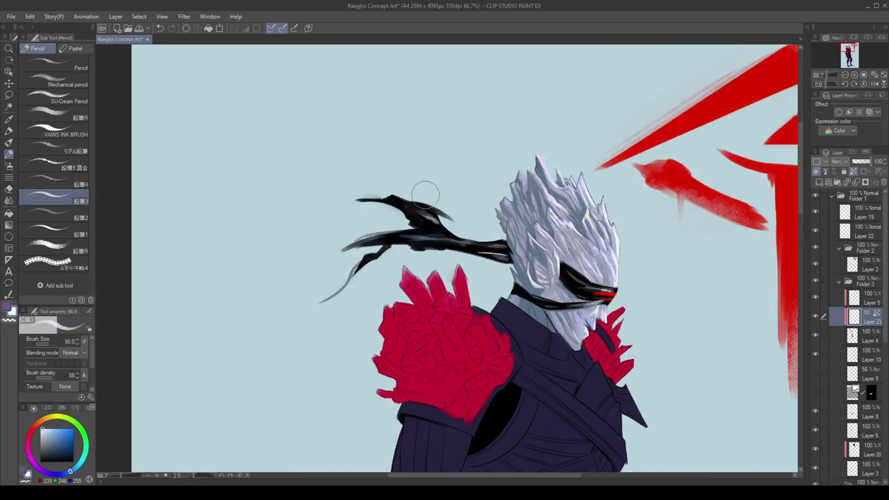
scroll(426, 193, "down", 1)
scroll(458, 167, "down", 1)
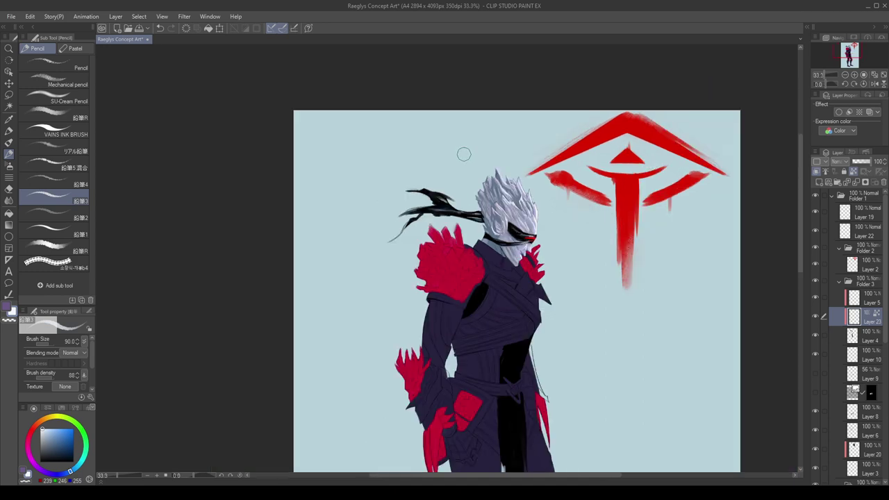
scroll(462, 198, "up", 1)
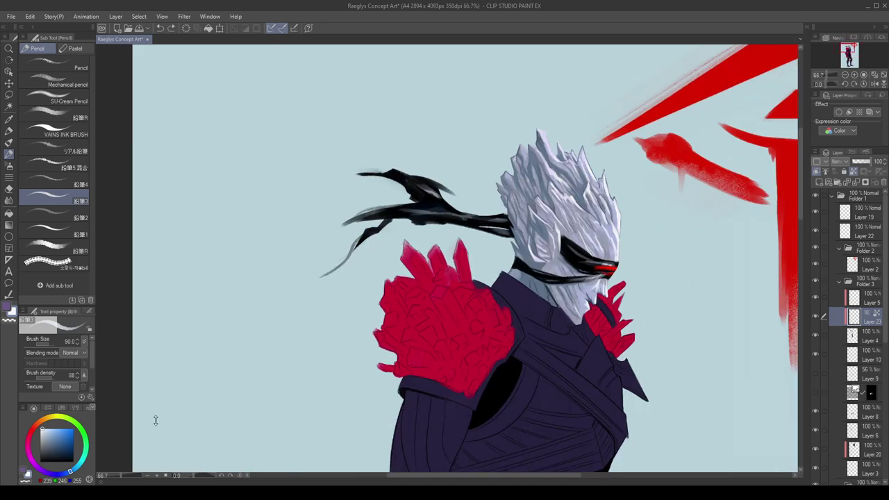
left_click(61, 441)
left_click_drag(438, 215, 435, 198)
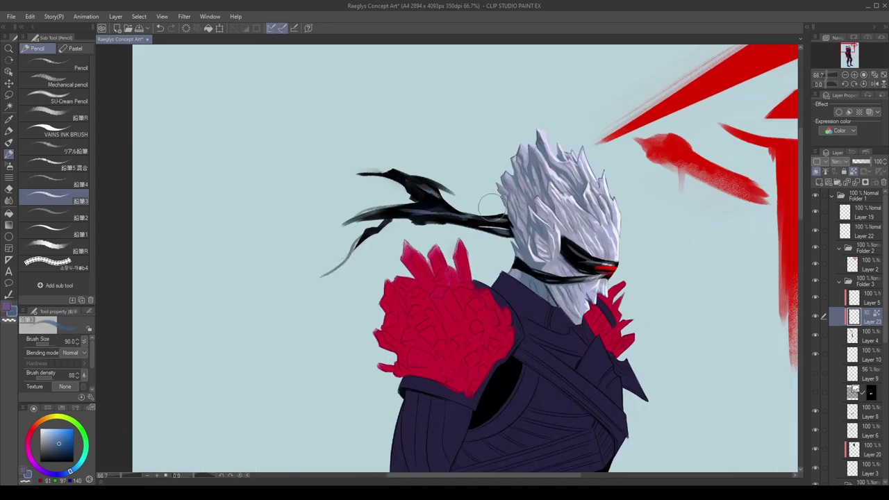
scroll(477, 189, "down", 1)
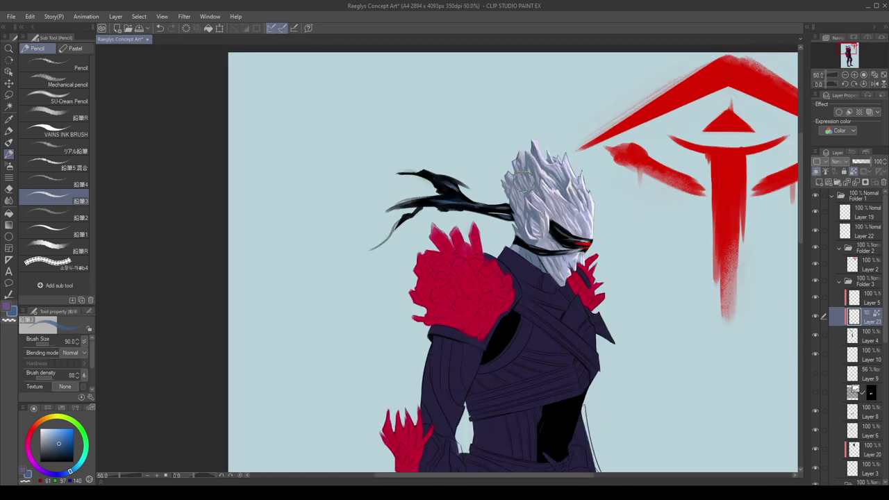
scroll(471, 159, "up", 2)
Darken the upper tail's highlight with RGB 70, 79, 90 and set the drawing colour to RGB 106, 126, 151.
left_click(48, 450)
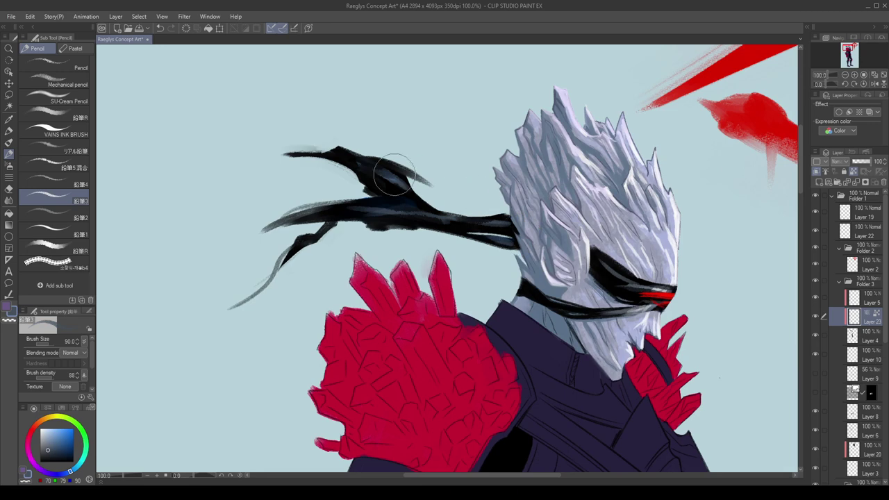
left_click_drag(394, 174, 404, 191)
left_click(50, 442)
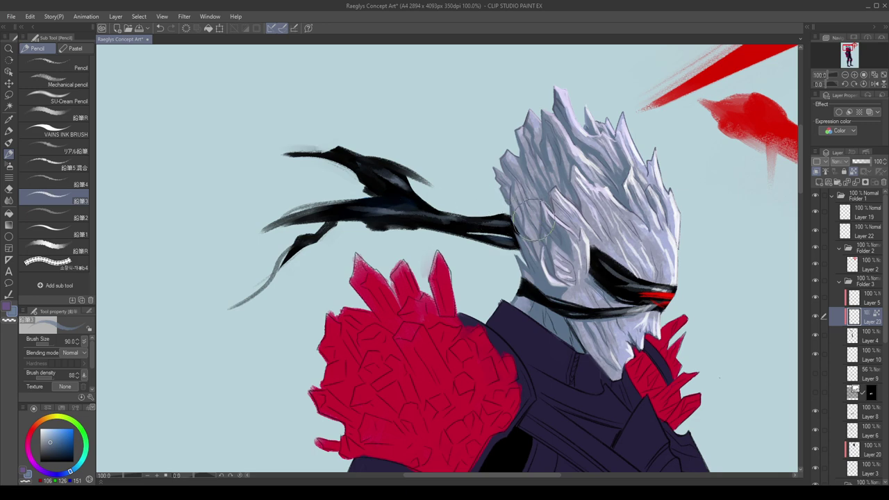
Select Layer 13, sample RGB 60, 67, 76 from the blindfold and reduce the pencil to size 45.
left_click_drag(885, 341, 886, 462)
left_click(818, 335)
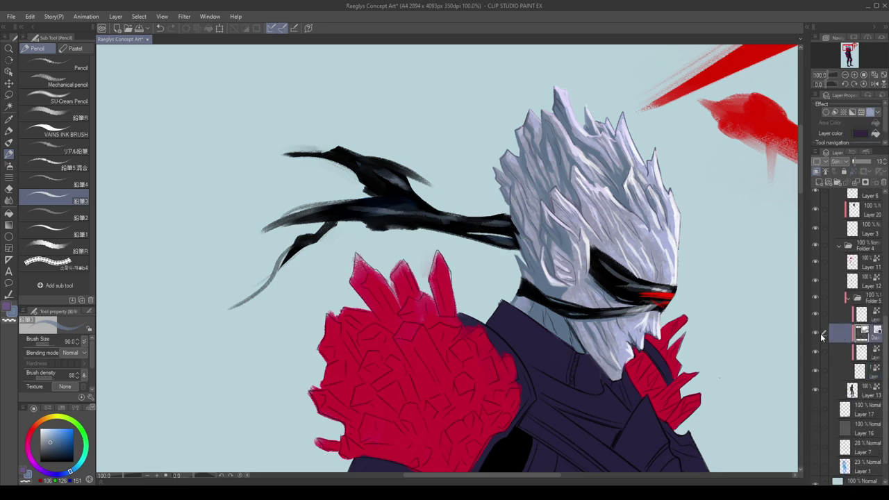
left_click(850, 392)
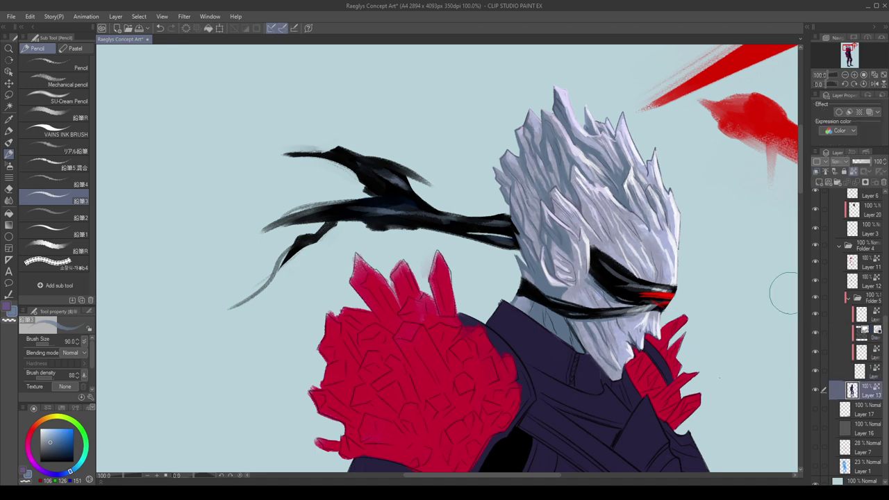
left_click(612, 270, "alt")
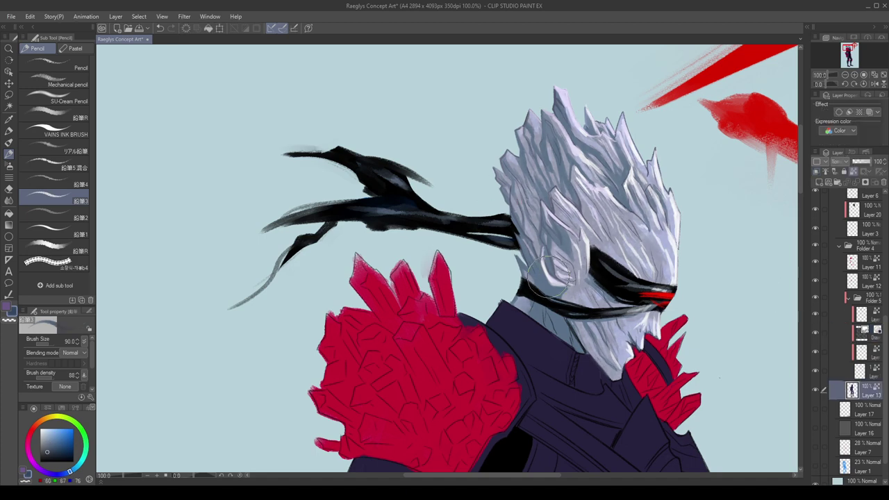
key("bracketleft")
key("bracketleft")
key("bracketleft")
key("bracketleft")
key("bracketleft")
scroll(598, 318, "up", 2)
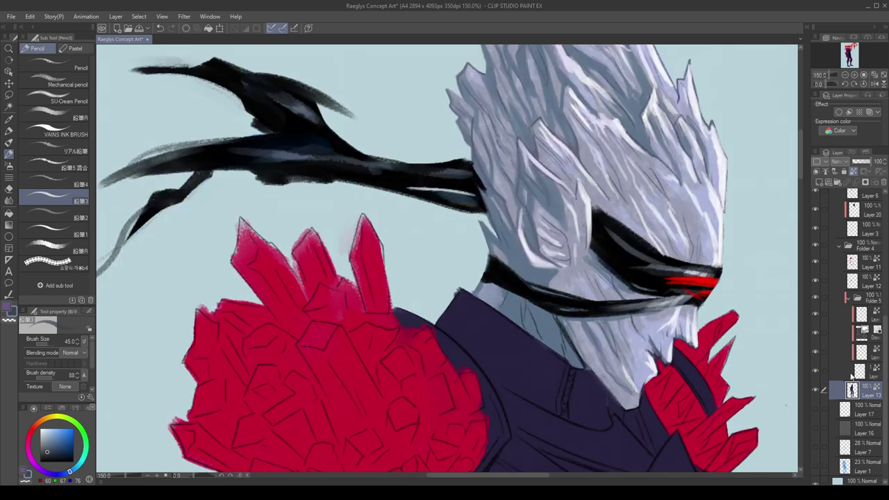
Select the lowest layer in Folder 5, unlock its transparent pixels and set the pencil to the transparent colour at size 25.
key("ctrl+shift+n")
key("bracketleft")
key("bracketleft")
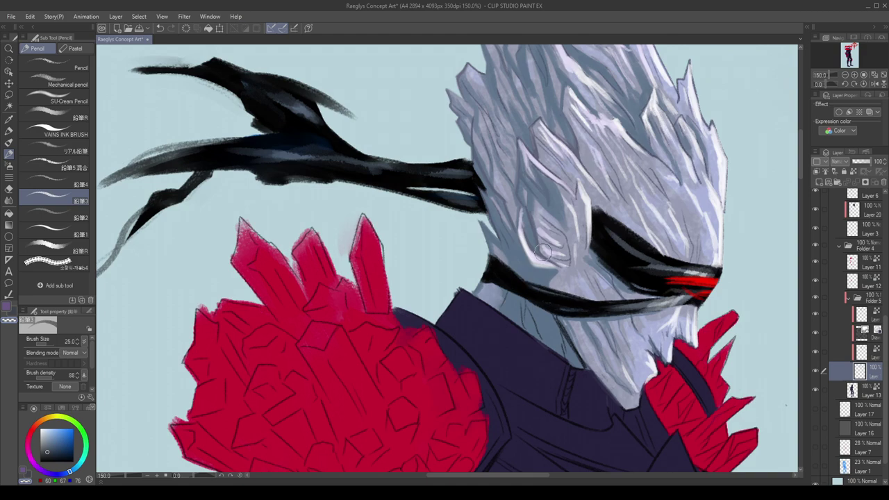
scroll(585, 178, "down", 1)
scroll(627, 243, "up", 2)
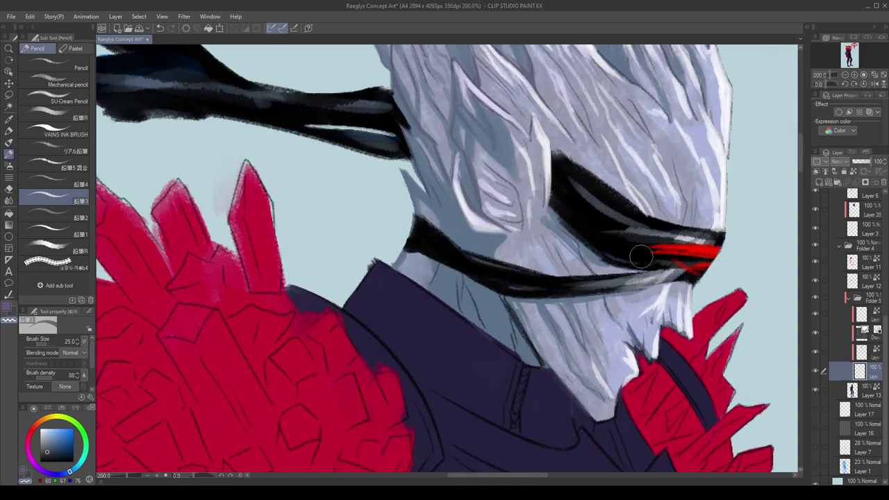
Show the grey Layer 16 as the backdrop behind the character.
scroll(615, 218, "down", 8)
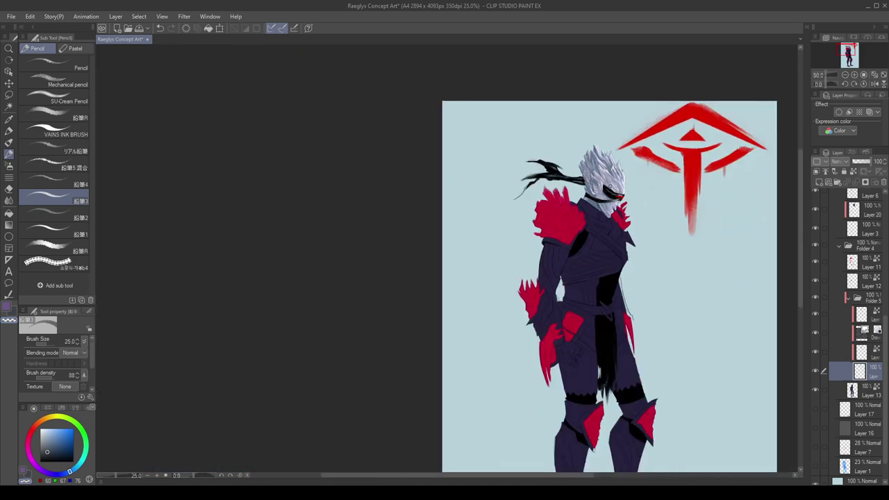
scroll(625, 160, "up", 5)
scroll(622, 178, "down", 3)
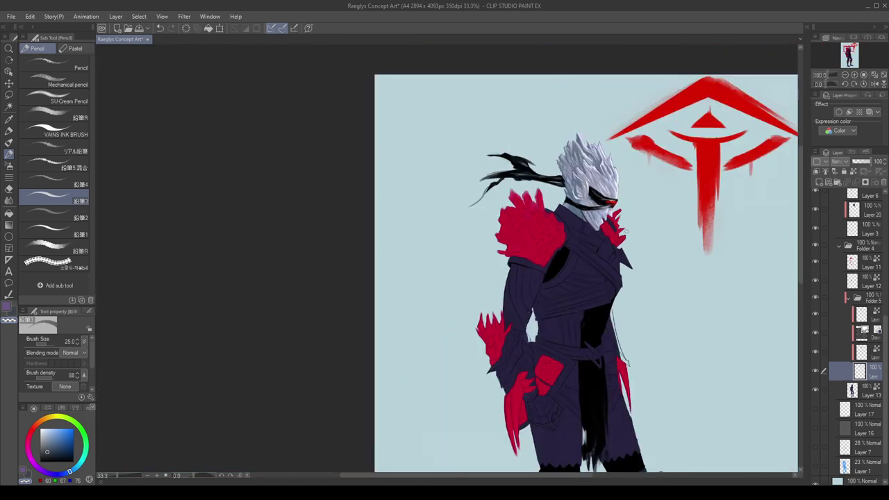
left_click(816, 429)
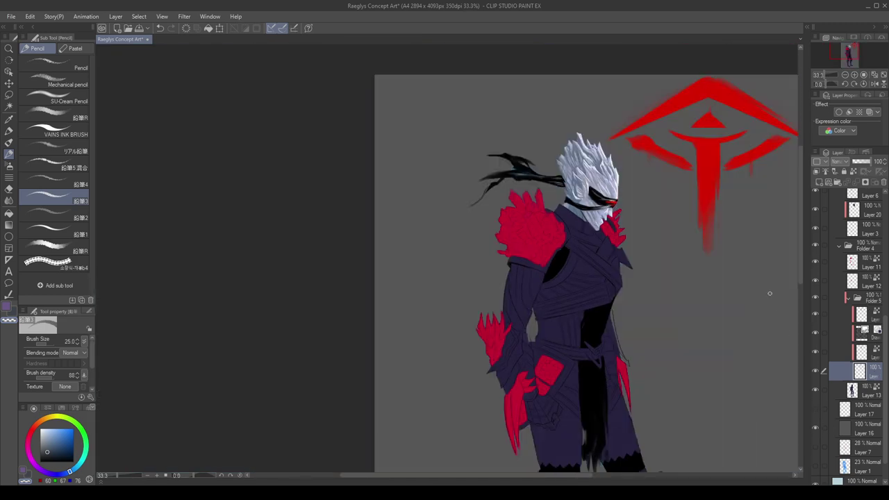
scroll(626, 199, "up", 5)
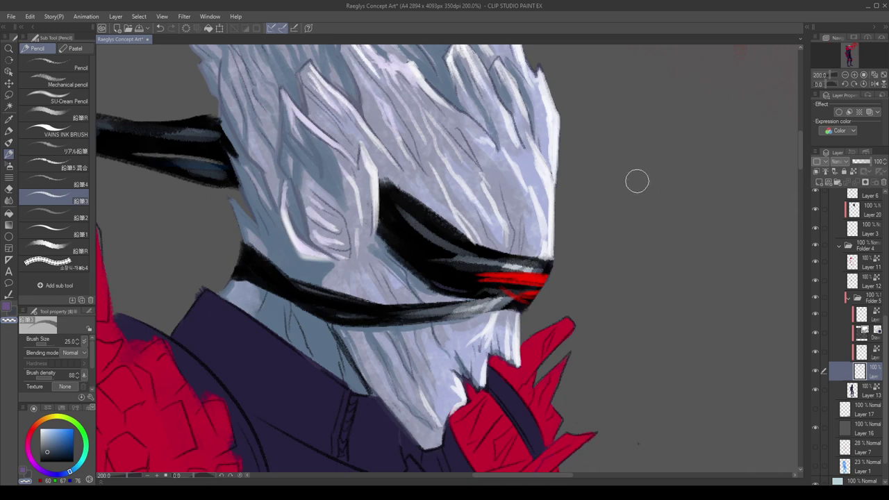
Select Layer 5 in Folder 3 and lock its transparent pixels.
scroll(862, 291, "up", 6)
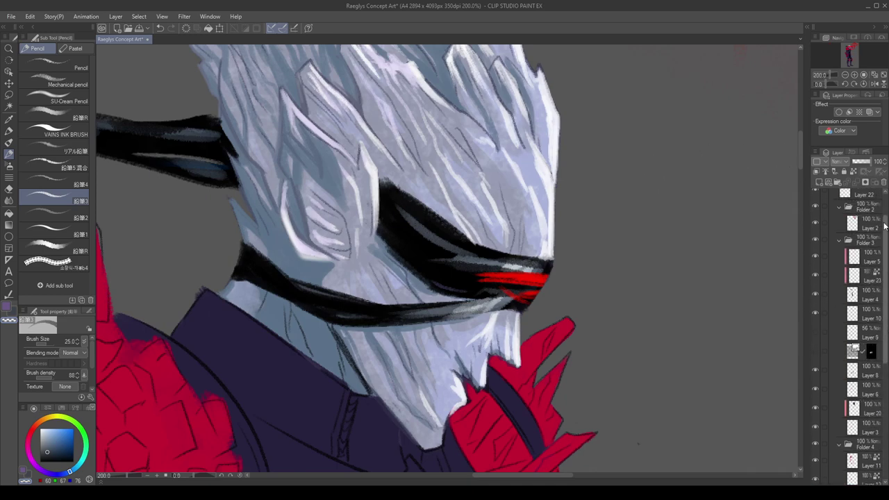
left_click(828, 247)
left_click(827, 277)
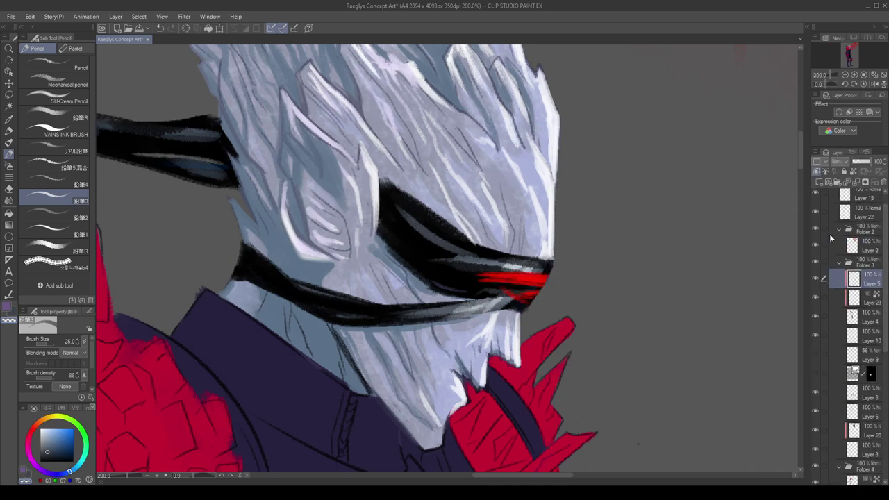
left_click(854, 172)
Paint pale pink highlights over the blindfold's red eye marks with RGB 255, 225, 225 and the pencil at size 45.
left_click(49, 432)
left_click(45, 419)
key("bracketright")
key("bracketright")
key("bracketright")
key("bracketright")
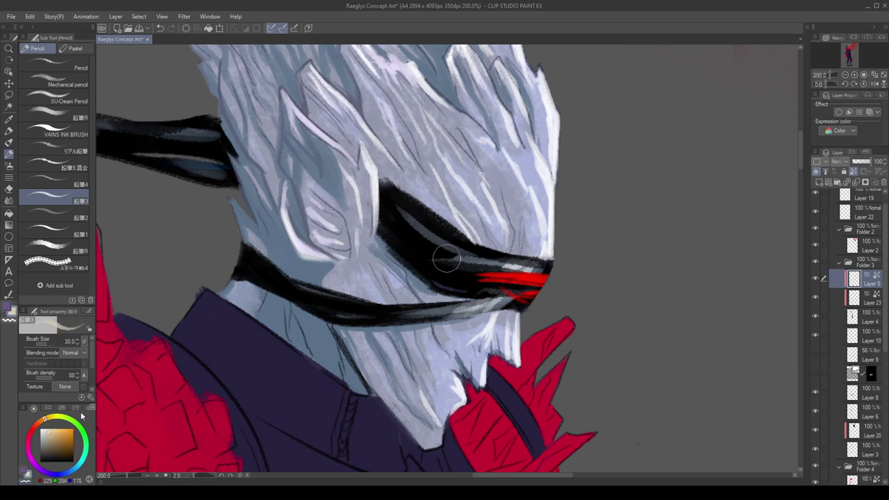
left_click(44, 430)
left_click(32, 431)
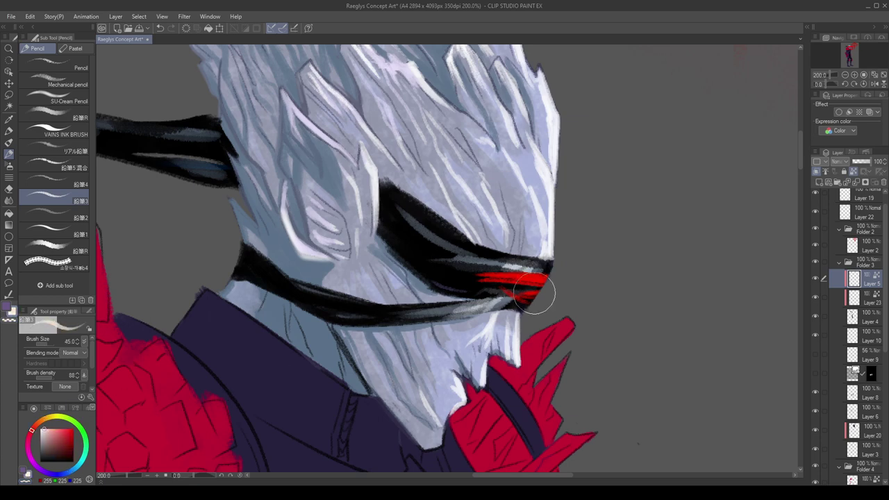
left_click_drag(508, 294, 533, 264)
scroll(539, 250, "down", 4)
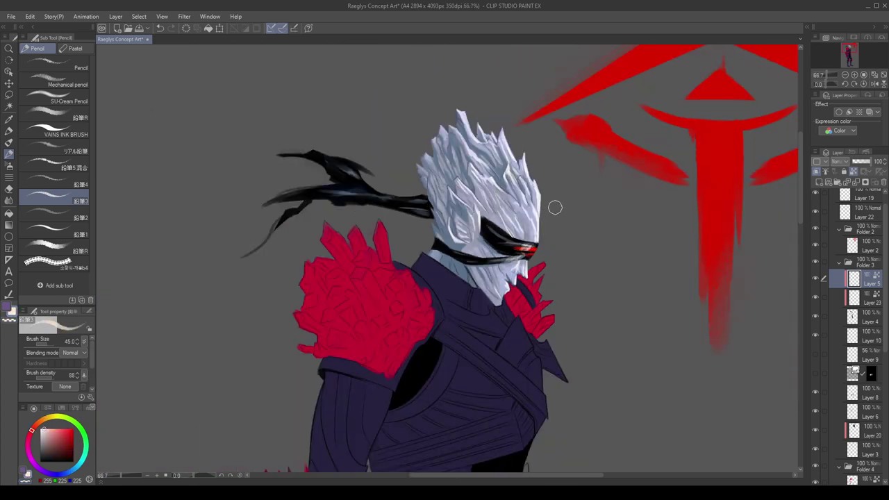
scroll(547, 231, "up", 3)
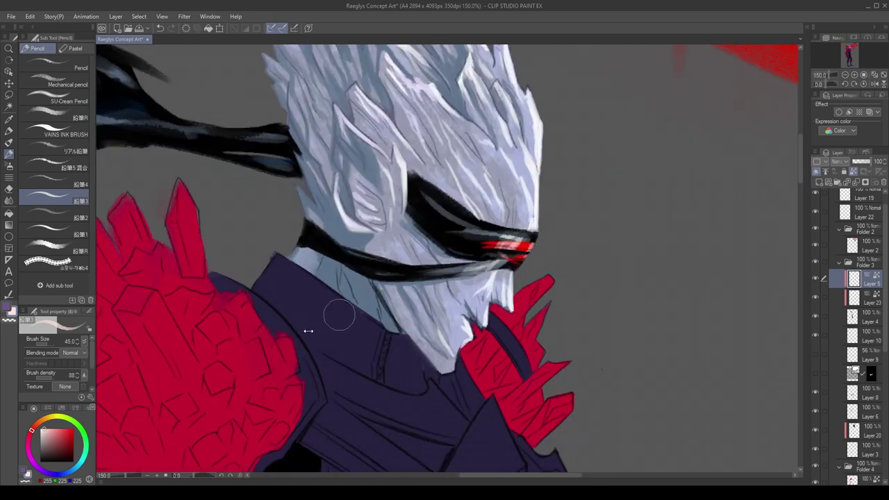
Check the character by tilting the canvas to 13.3 degrees, resetting the rotation and flipping the view horizontally.
scroll(560, 232, "down", 2)
mouse_move(828, 84)
left_mouse_down()
mouse_move(819, 82)
mouse_move(826, 82)
left_mouse_up()
scroll(496, 167, "down", 2)
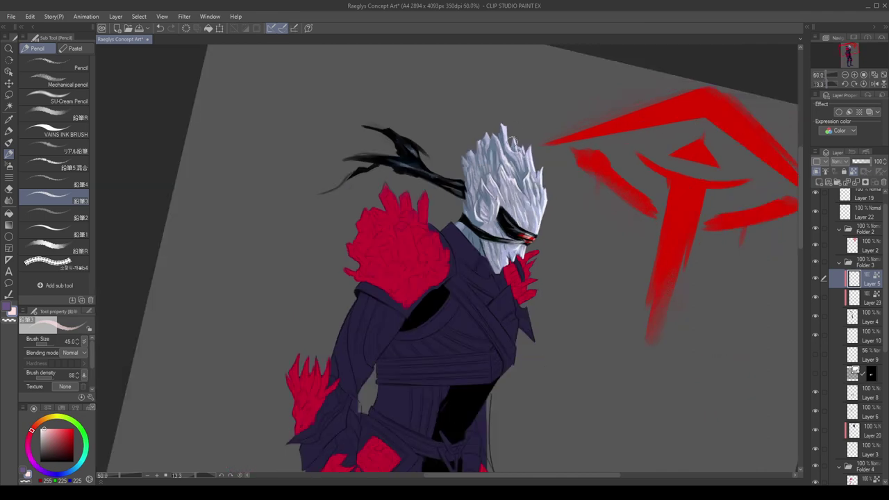
left_click(874, 84)
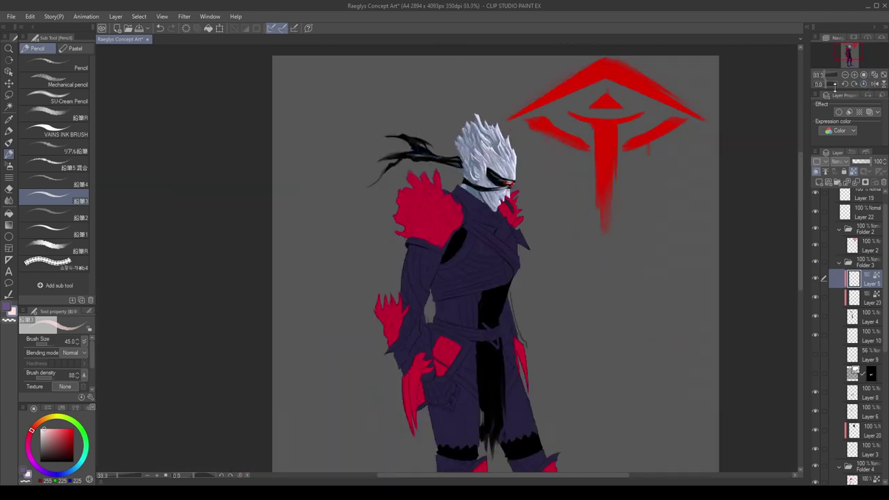
scroll(510, 195, "down", 1)
key("h")
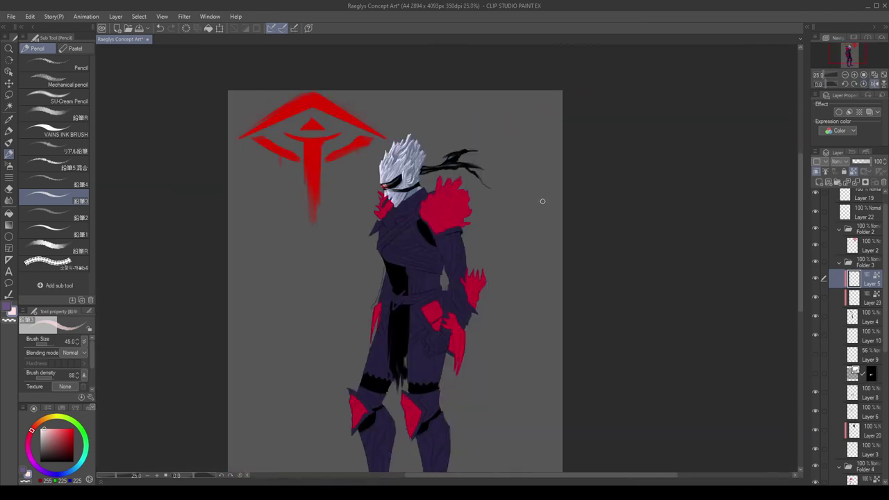
Flip the canvas view back horizontally and show Layer 9 and the masked layer beneath it in Folder 3.
key("h")
scroll(548, 191, "down", 2)
scroll(541, 222, "up", 3)
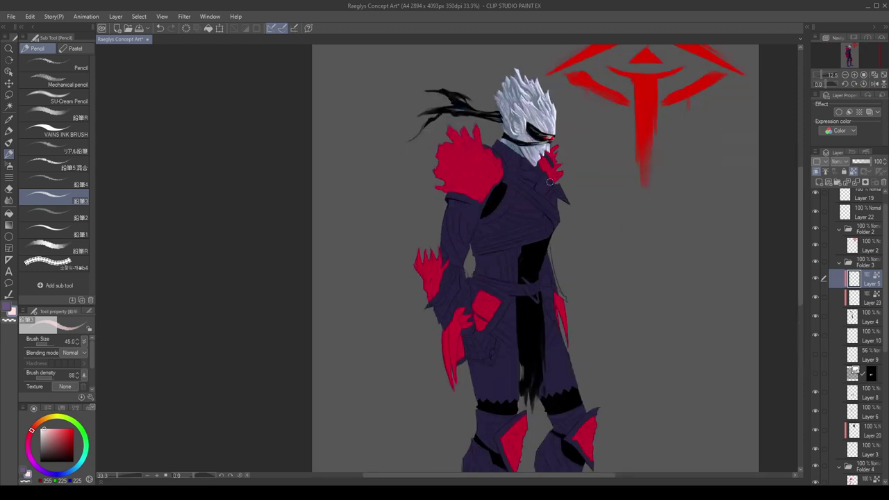
left_click(816, 373)
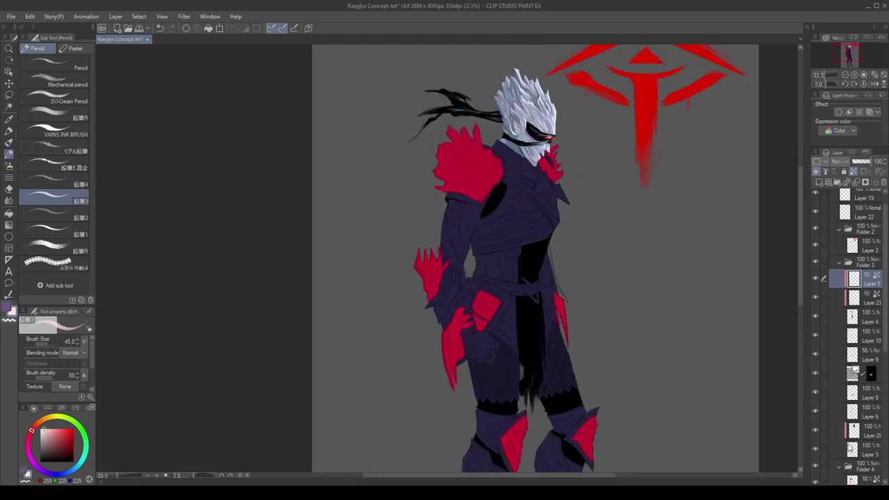
Hide the grey Layer 16 backdrop behind the character.
scroll(884, 469, "down", 5)
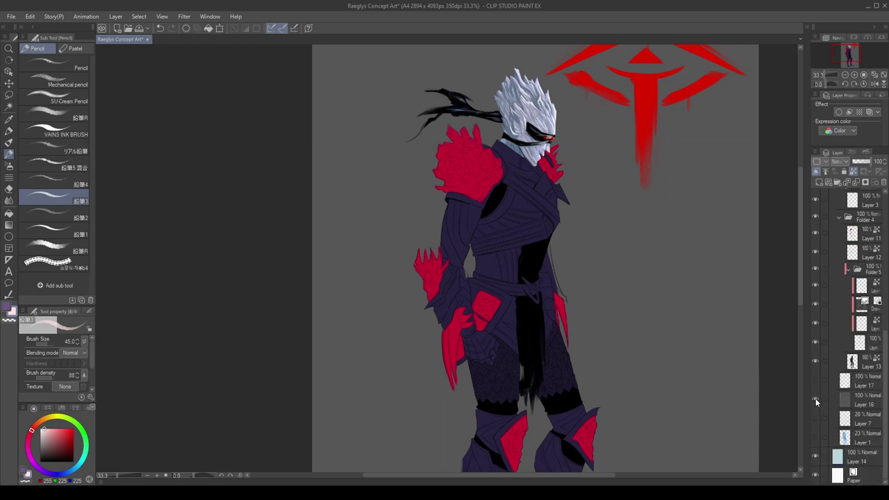
left_click(815, 400)
scroll(531, 246, "down", 3)
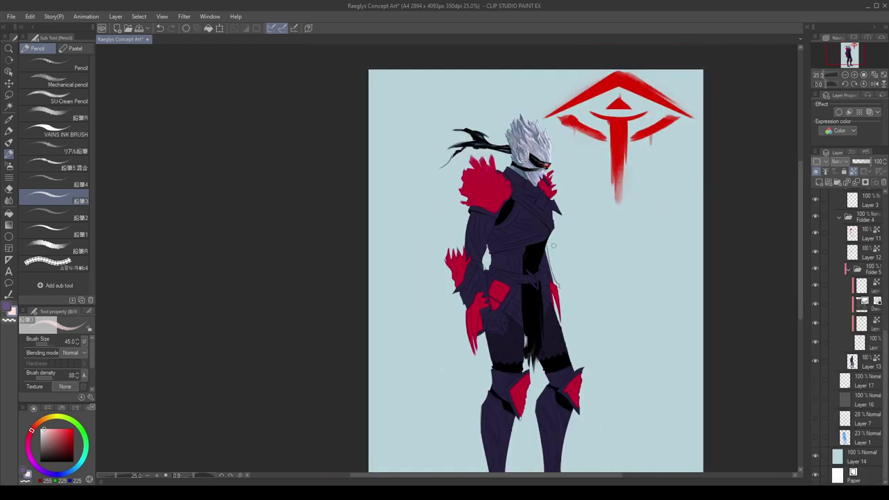
scroll(604, 213, "up", 2)
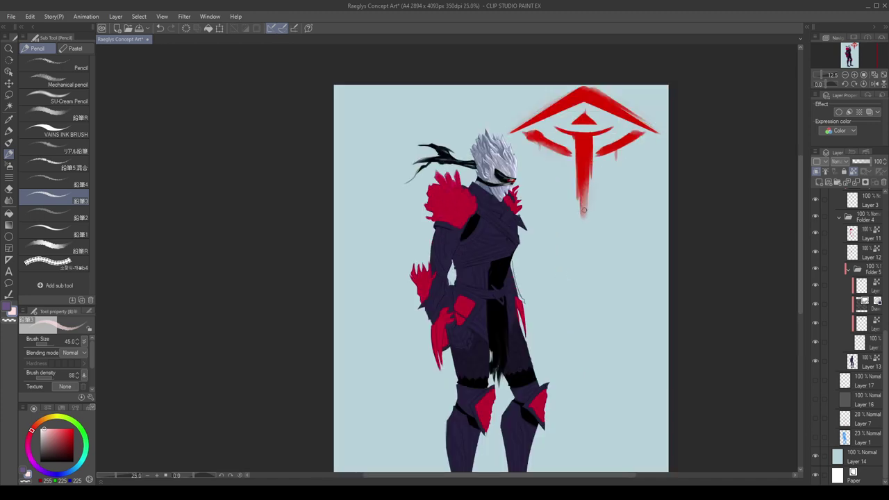
Select Layer 13 in Folder 4 and choose a dark blue-black with RGB 25, 25, 30.
left_click(863, 366)
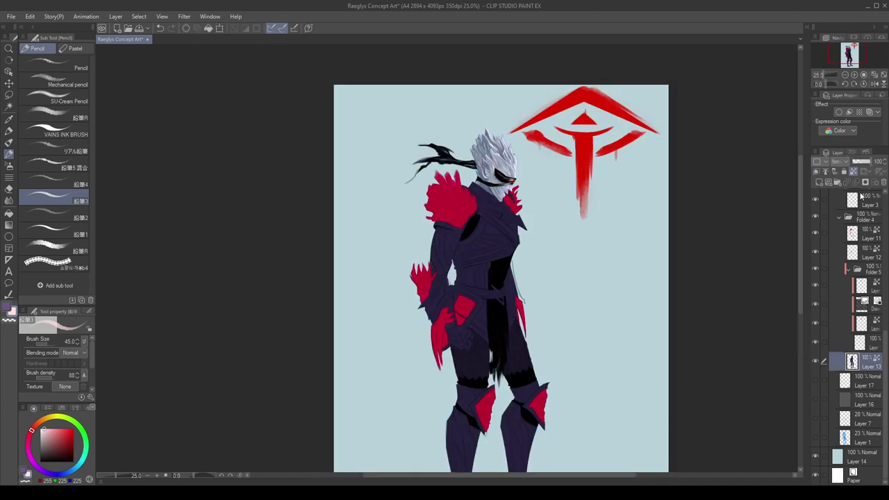
scroll(473, 193, "up", 5)
left_click(46, 455)
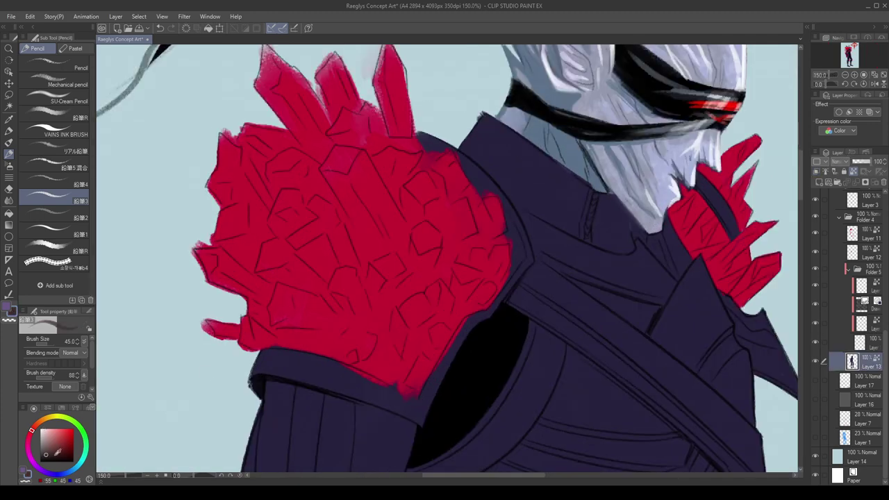
left_click(46, 458)
Try filling all of Layer 13 with the dark blue-black.
key("alt+Delete")
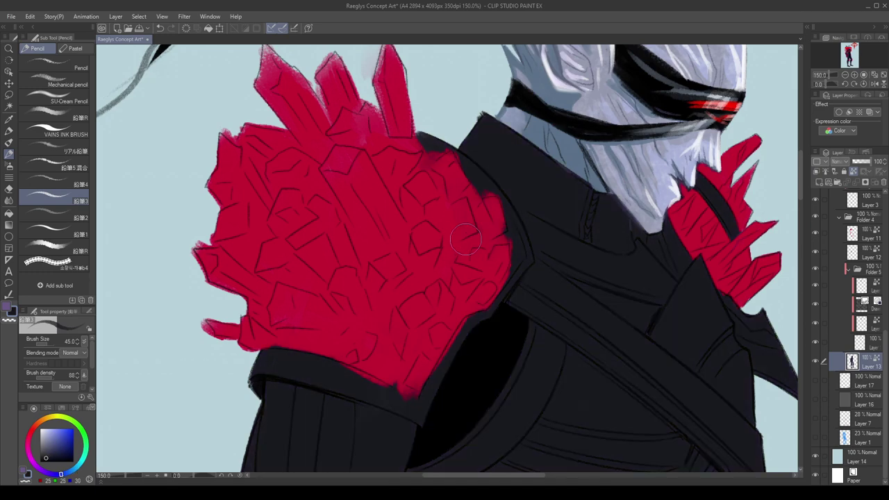
scroll(518, 201, "down", 4)
scroll(588, 177, "down", 1)
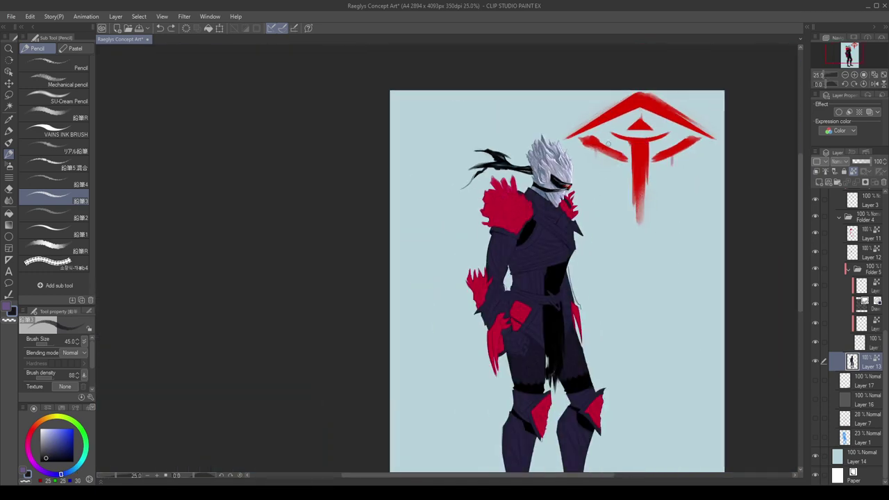
scroll(600, 183, "down", 1)
scroll(709, 209, "up", 2)
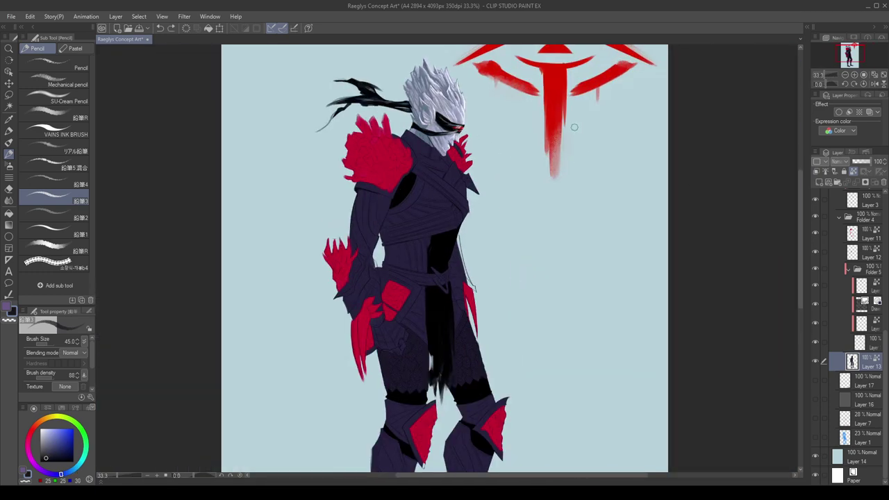
Lasso the character's whole body below the head on Layer 13, undoing a trial deletion of the selected area.
key("m")
scroll(458, 153, "down", 1)
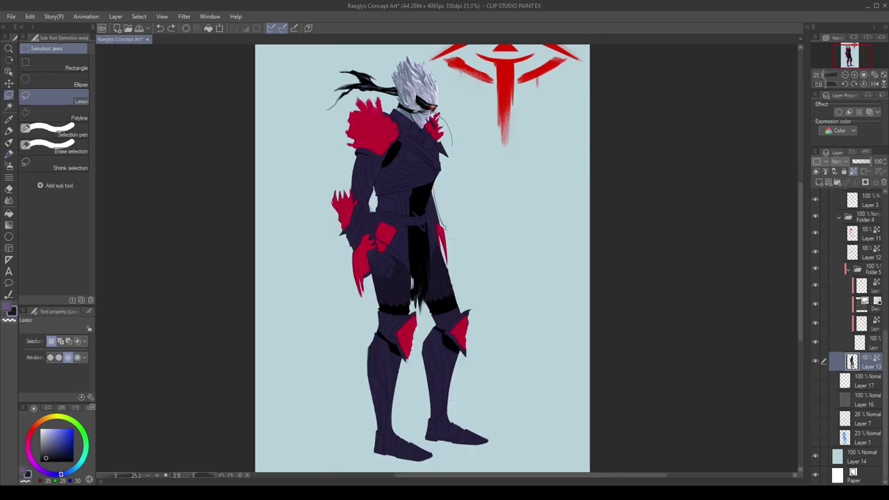
left_click_drag(421, 111, 405, 105)
left_click_drag(448, 130, 435, 109)
mouse_move(334, 126)
left_mouse_down()
mouse_move(317, 448)
mouse_move(550, 292)
left_mouse_up()
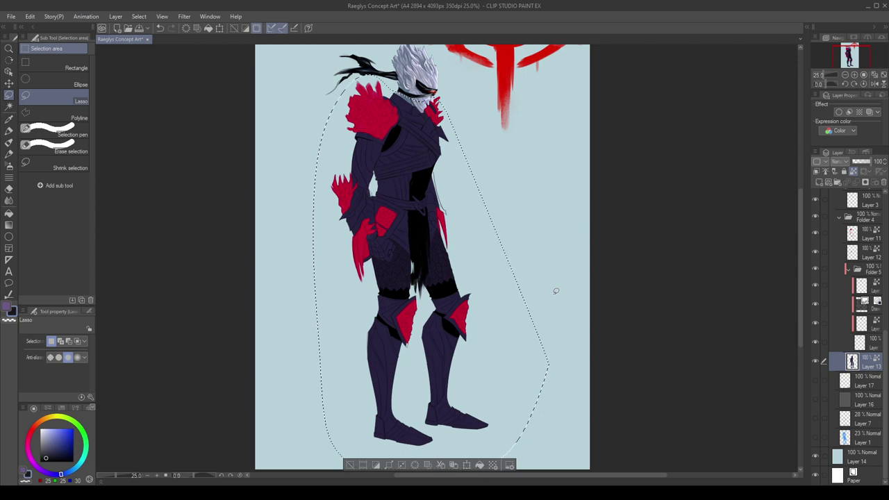
key("Delete")
key("ctrl+z")
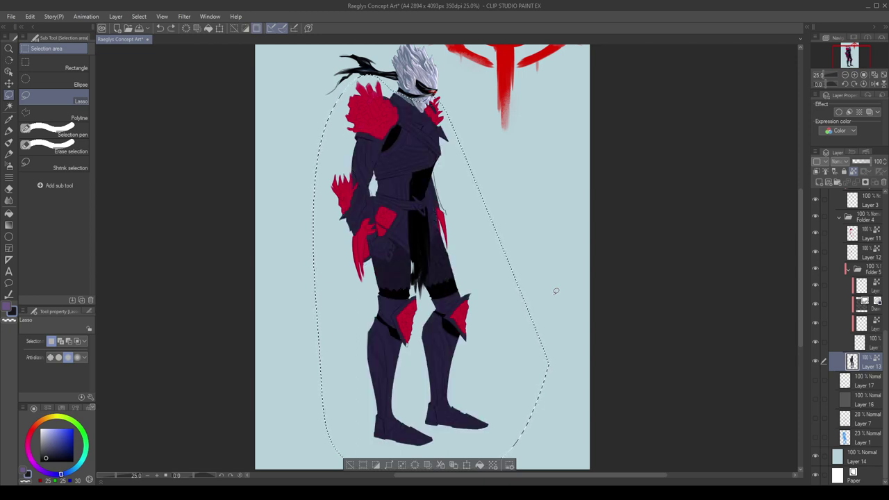
Copy the selected body area of Layer 13, paste it as a new layer and clip it to the layer below.
key("ctrl+c")
key("ctrl+v")
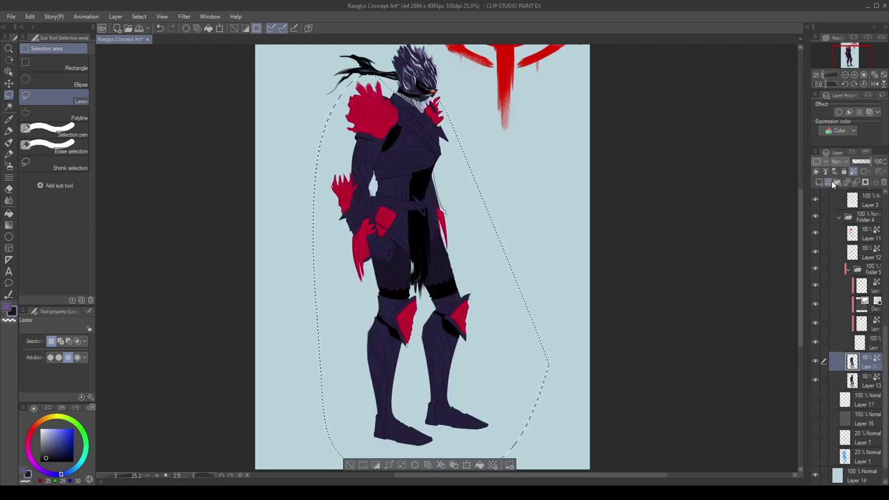
left_click(817, 172)
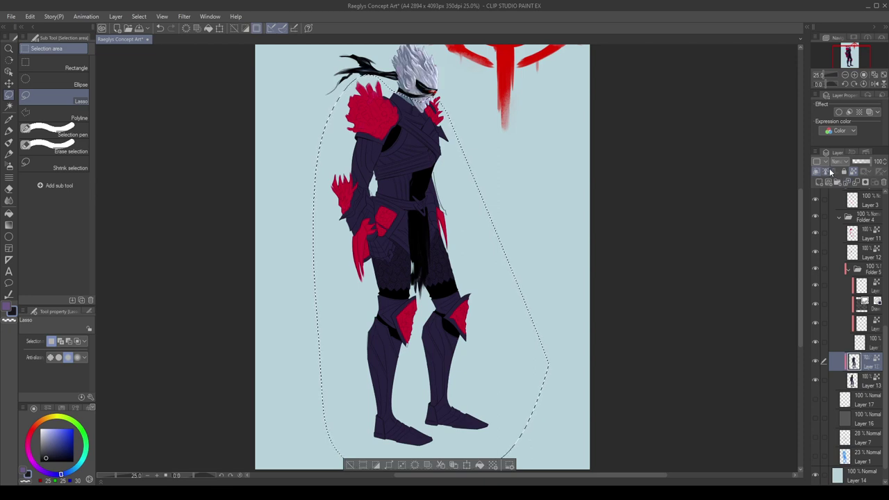
Fill the copy's selected body area with RGB 25, 25, 30, then deselect and merge it down into Layer 13.
key("alt+Delete")
key("ctrl+d")
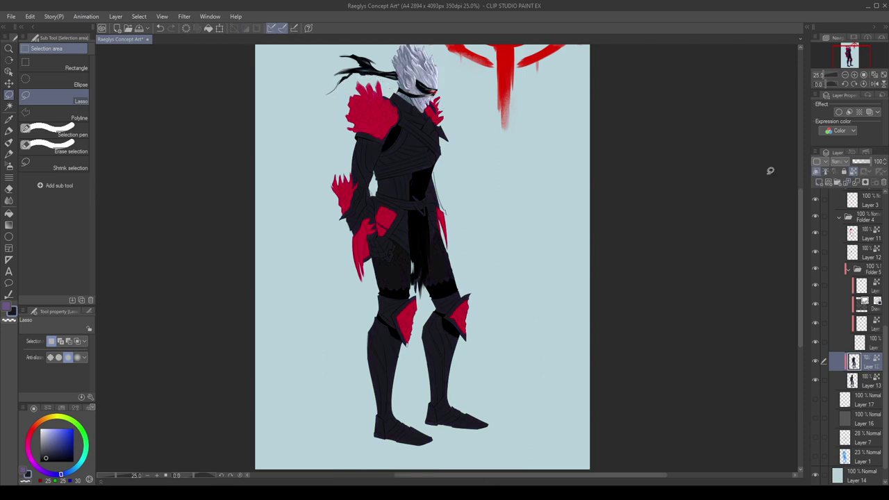
key("ctrl+e")
scroll(528, 337, "down", 2)
scroll(512, 188, "up", 4)
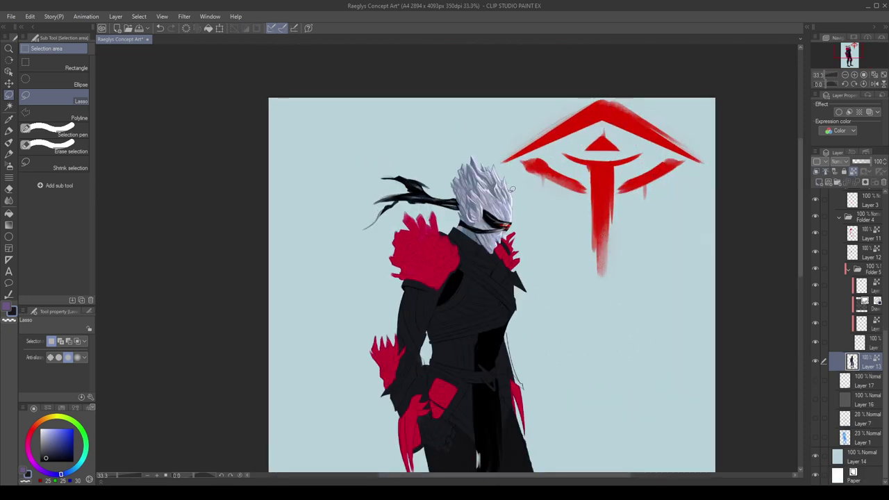
scroll(548, 159, "down", 1)
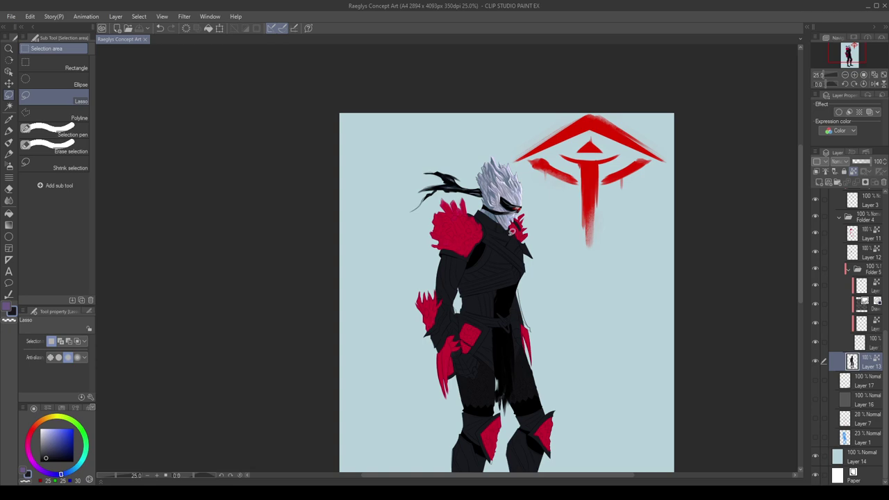
Switch to the Thin Gouache brush and toggle Folder 3's visibility to check which parts of the figure it holds.
scroll(502, 260, "up", 5)
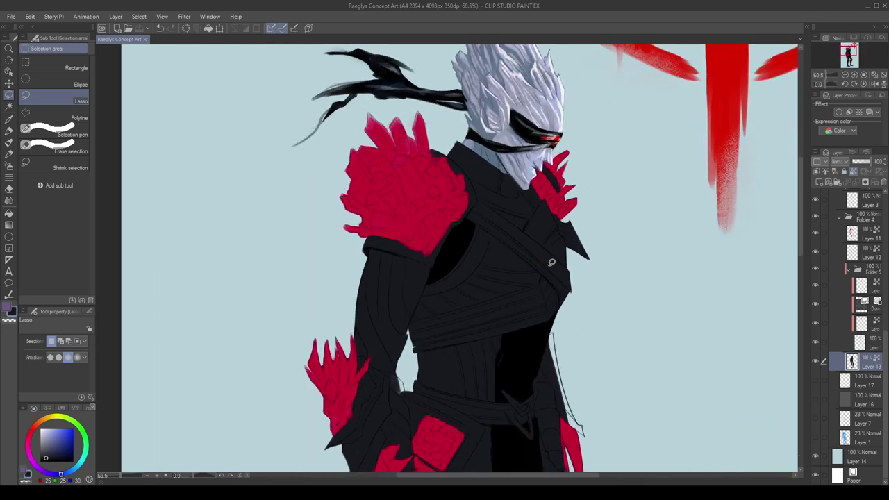
key("b")
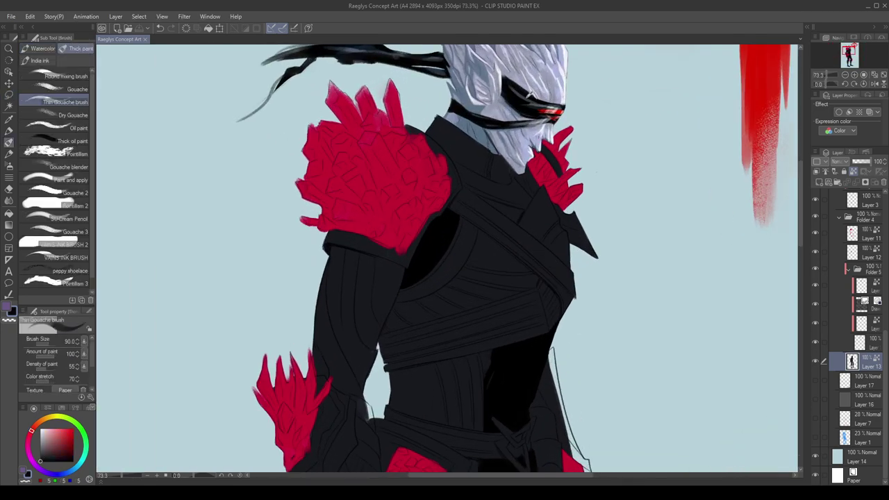
left_click(887, 269)
left_click_drag(887, 282, 887, 300)
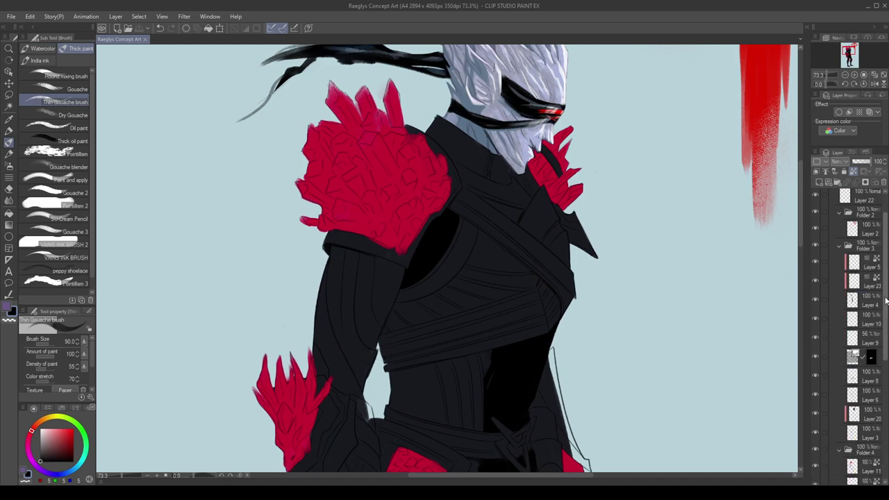
double_click(849, 246)
left_click(816, 247)
left_click(816, 247)
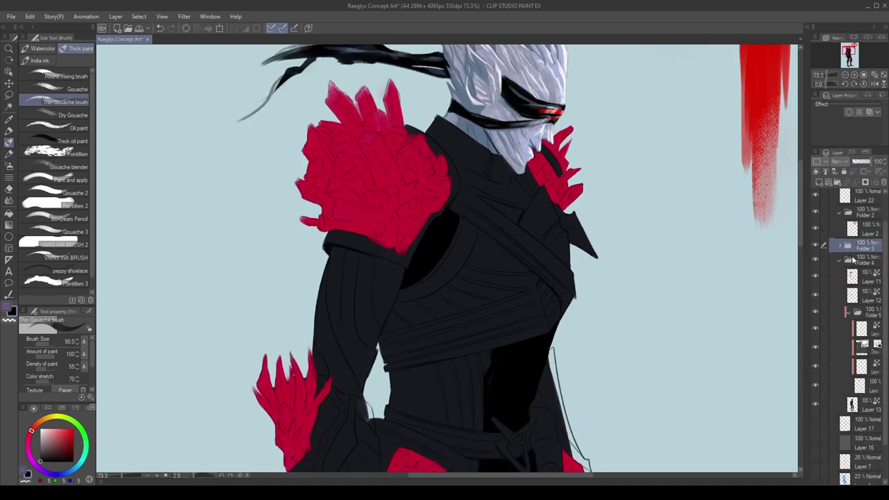
scroll(882, 229, "up", 2)
scroll(881, 236, "down", 2)
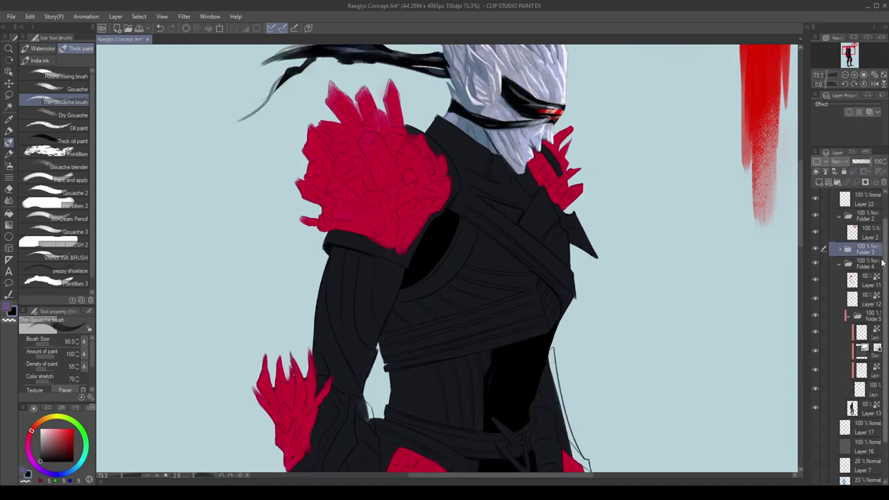
left_click(839, 250)
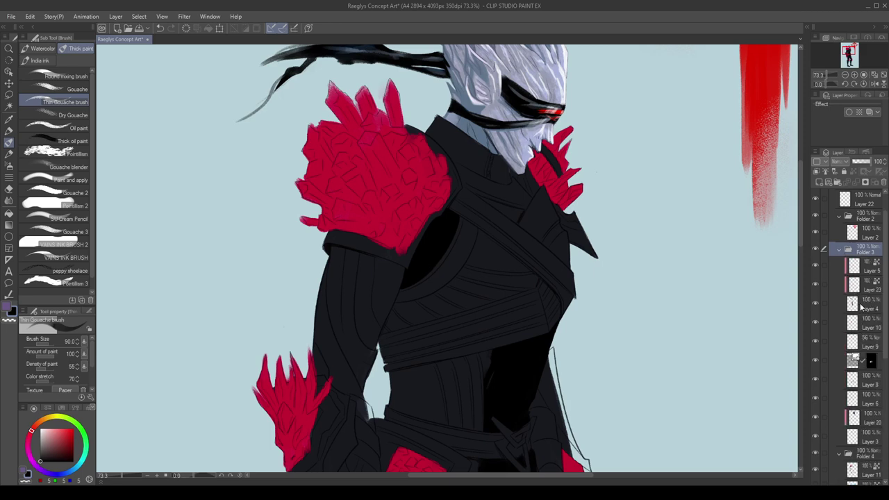
Toggle Layer 4 and Layer 23 to check their contents, and unlock the transparent pixels of Layer 23.
left_click(862, 306)
left_click(815, 303)
left_click(816, 303)
left_click(842, 288)
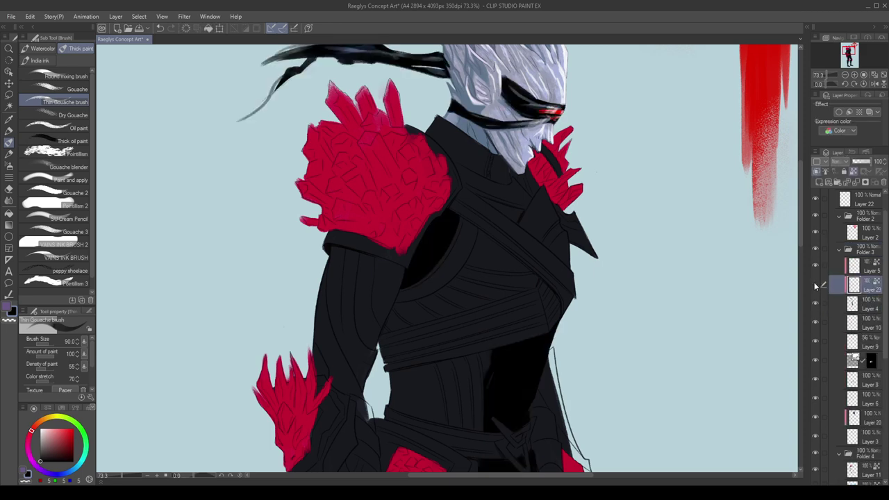
left_click(816, 284)
left_click(816, 285)
left_click(854, 172)
Paint a grey highlight on the black underarm patch on Layer 23 with the Thin Gouache brush at size 90.
left_click_drag(452, 223, 435, 247)
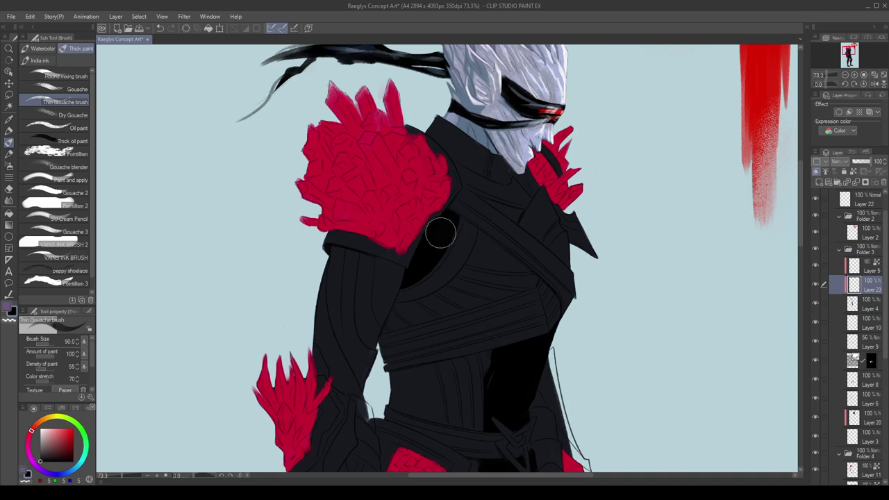
left_click(529, 99, "alt")
left_click(530, 100, "alt")
mouse_move(443, 220)
left_mouse_down()
mouse_move(444, 230)
mouse_move(461, 190)
left_mouse_up()
left_click(816, 303)
left_click(816, 301)
left_click(45, 449)
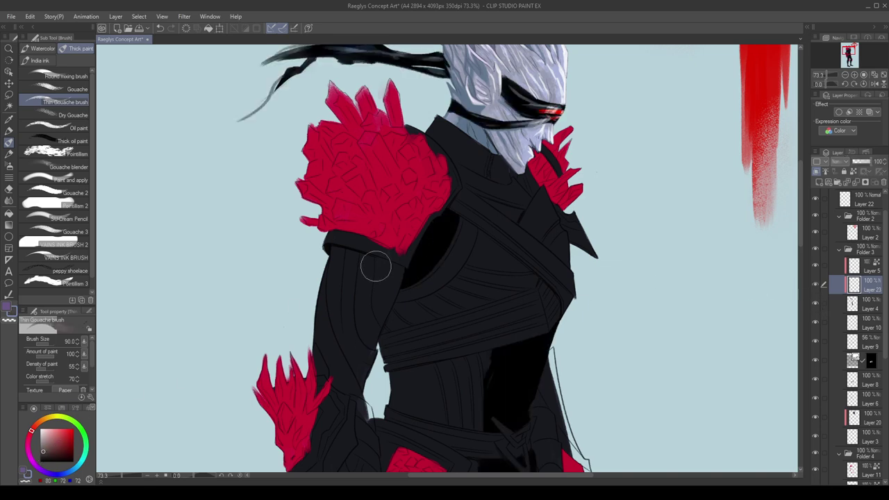
mouse_move(452, 243)
left_mouse_down()
mouse_move(421, 273)
mouse_move(453, 214)
mouse_move(425, 240)
mouse_move(445, 221)
left_mouse_up()
scroll(541, 207, "down", 2)
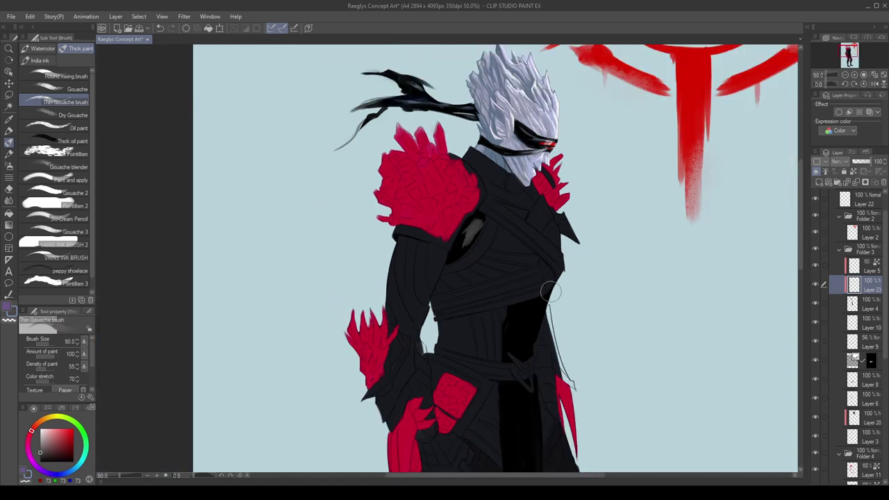
Refine the underarm highlight using darker grey RGB 41, 41, 41 and enlarge the Thin Gouache brush to 125.
left_click(40, 457)
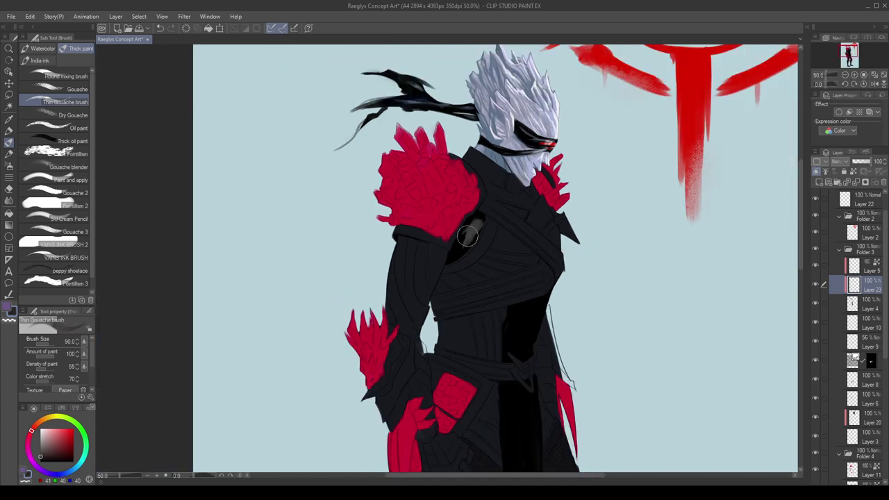
scroll(467, 237, "up", 1)
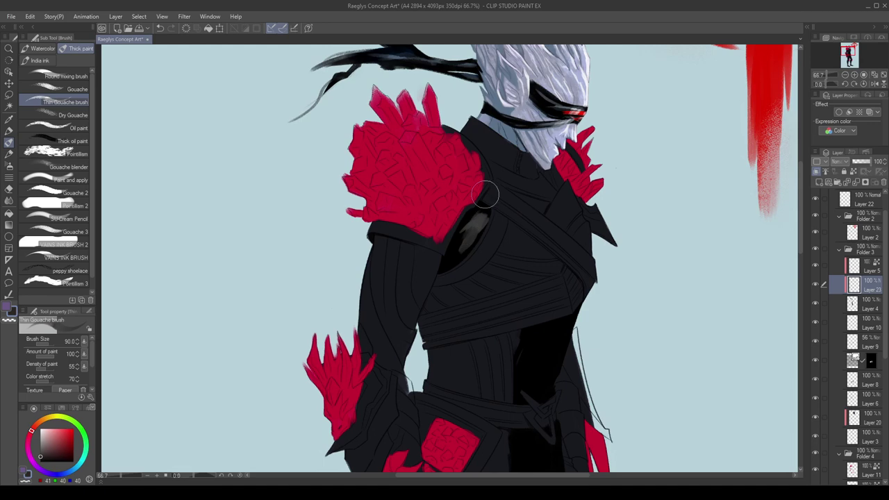
scroll(485, 195, "down", 1)
scroll(481, 220, "down", 1)
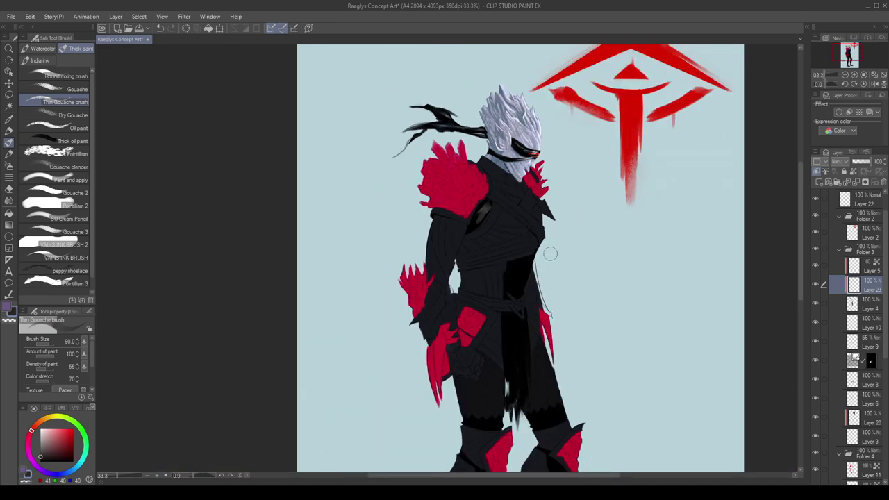
scroll(551, 253, "up", 2)
mouse_move(448, 231)
left_mouse_down()
mouse_move(452, 238)
mouse_move(463, 215)
mouse_move(470, 215)
mouse_move(458, 221)
mouse_move(476, 214)
left_mouse_up()
key("bracketright")
key("bracketright")
Check the figure by flipping the view horizontally and restoring it.
key("h")
scroll(531, 315, "down", 1)
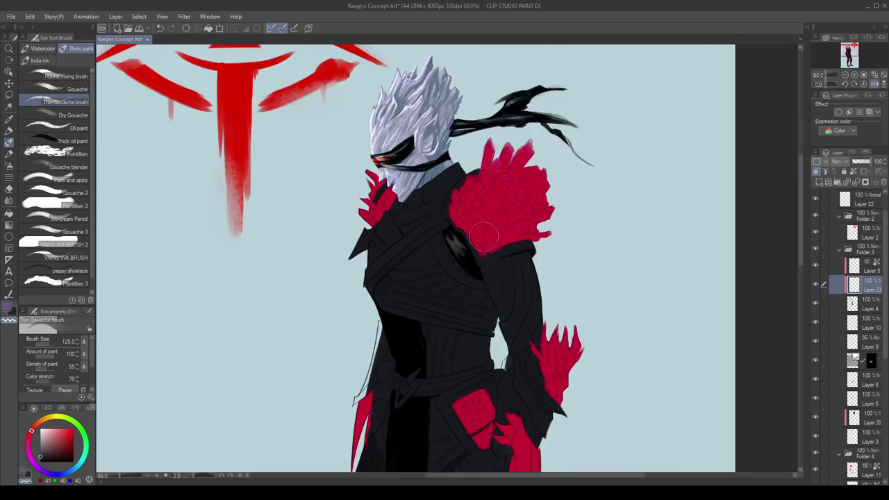
scroll(448, 208, "up", 2)
key("h")
scroll(425, 209, "down", 1)
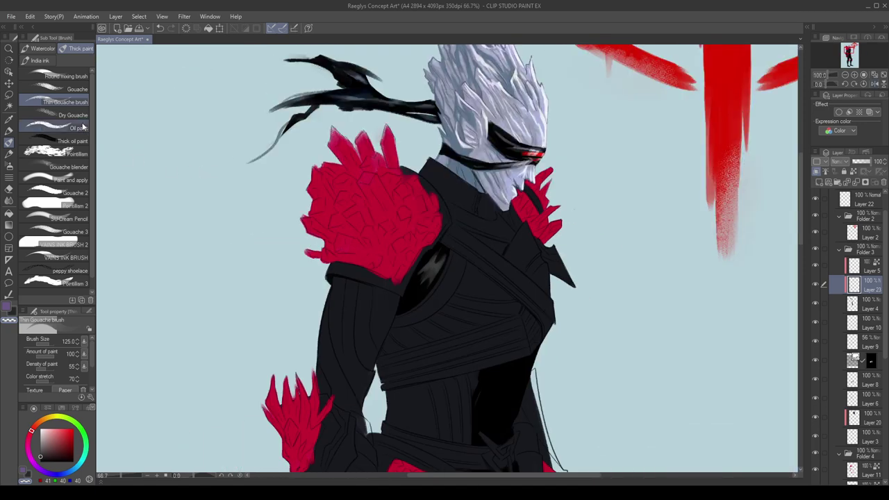
Try softening the underarm highlight with the Dry Gouache brush at size 100, and undo the stroke.
left_click(73, 115)
key("bracketright")
key("bracketright")
left_click_drag(431, 270, 421, 303)
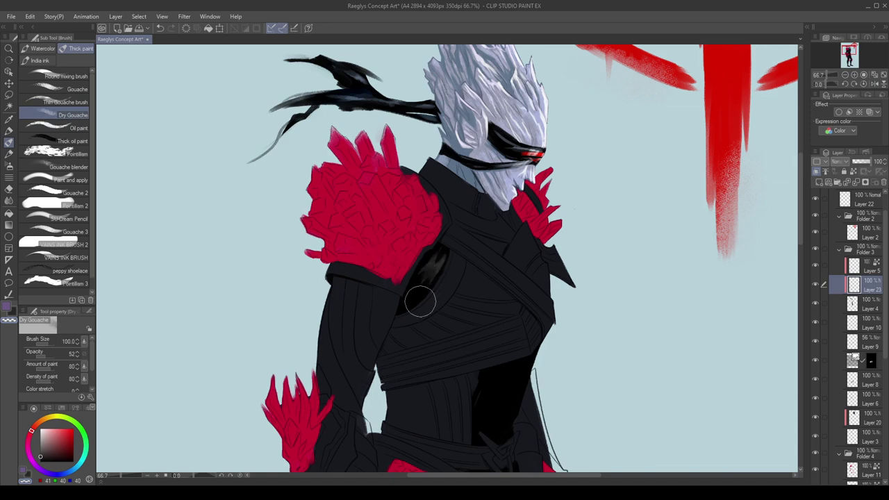
key("ctrl+z")
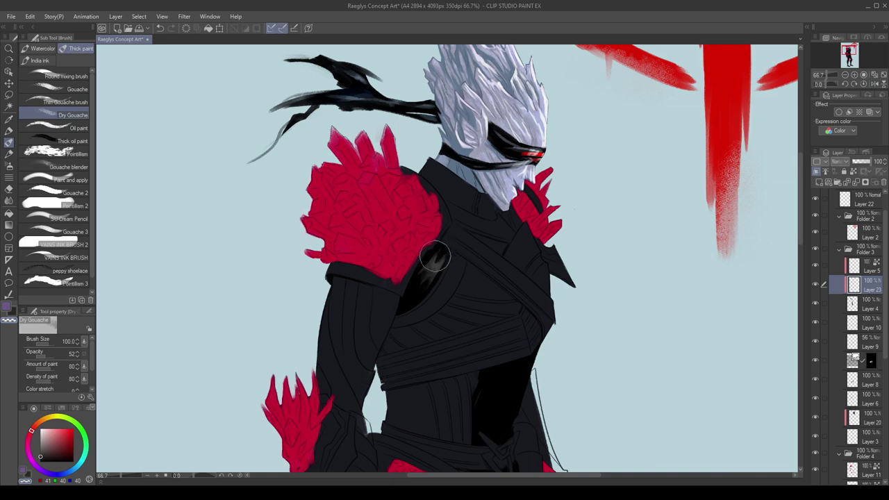
Rework the underarm highlight with the Gouache brush at size 40, and flip the view horizontally to check it.
left_click(76, 90)
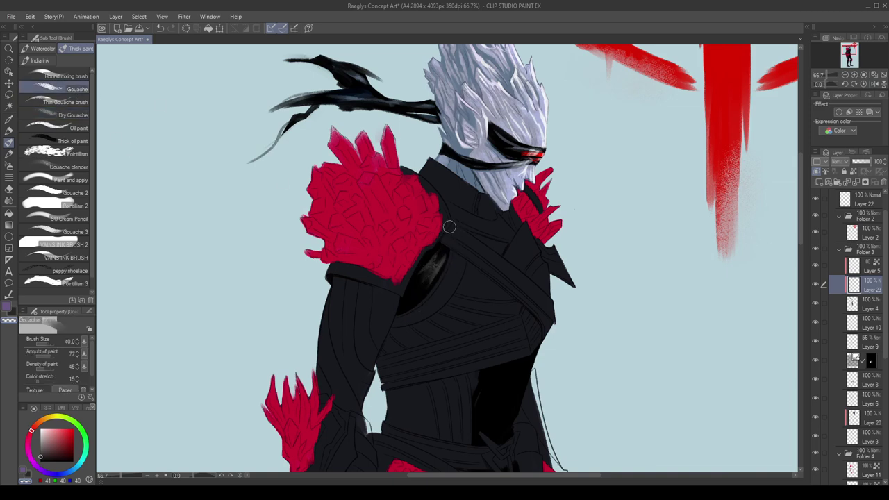
left_click_drag(448, 251, 433, 285)
key("h")
scroll(521, 307, "down", 2)
scroll(487, 295, "up", 2)
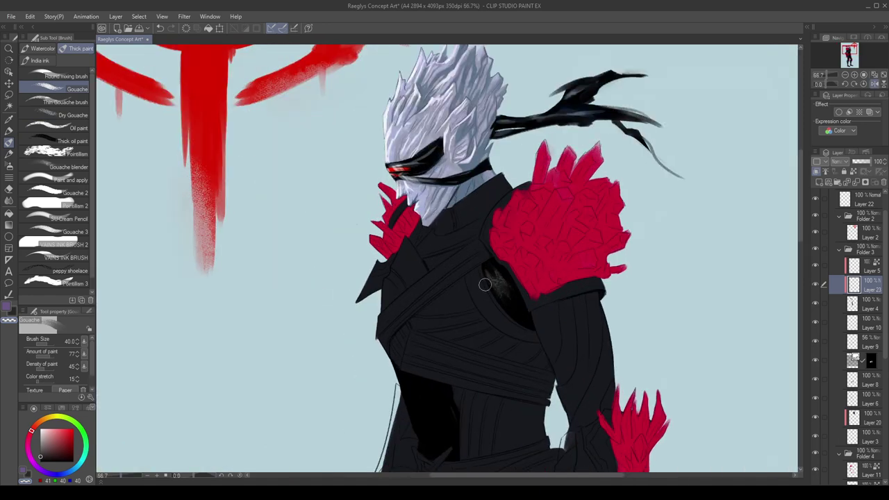
Tint the underarm highlight with blue-grey RGB 57, 64, 73 sampled from the blindfold, locking transparent pixels for the stroke, and restore the view.
left_click(430, 153, "alt")
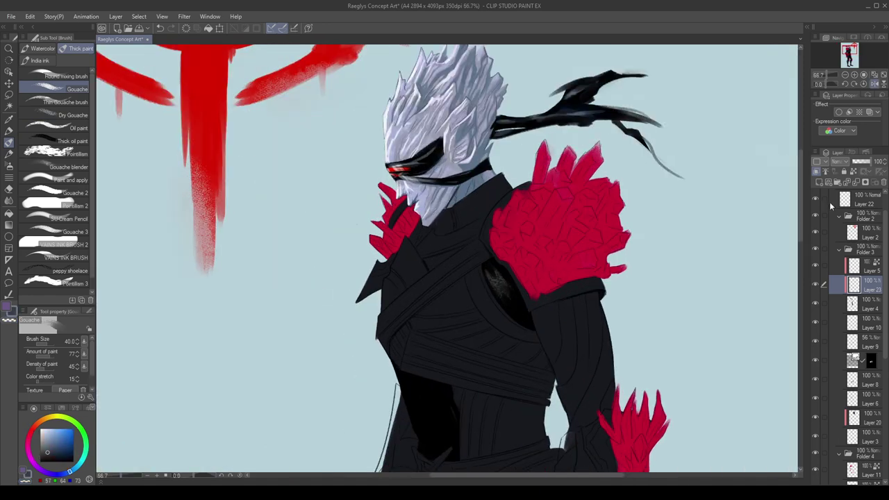
left_click(853, 171)
left_click_drag(494, 268, 506, 295)
left_click(854, 172)
key("h")
scroll(494, 252, "down", 2)
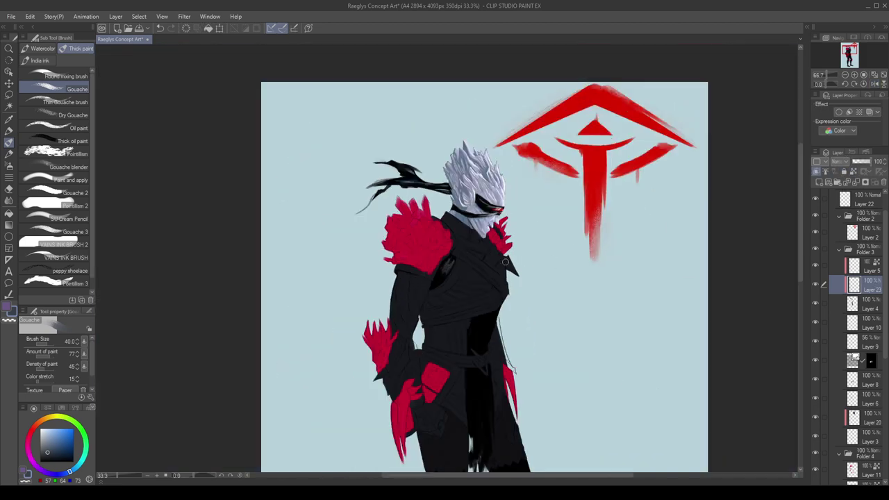
Paint blue-grey highlight strokes on the black cloth at the waist above the belt.
scroll(480, 343, "up", 2)
mouse_move(476, 348)
left_mouse_down()
mouse_move(504, 297)
mouse_move(485, 357)
left_mouse_up()
left_click_drag(504, 281, 488, 318)
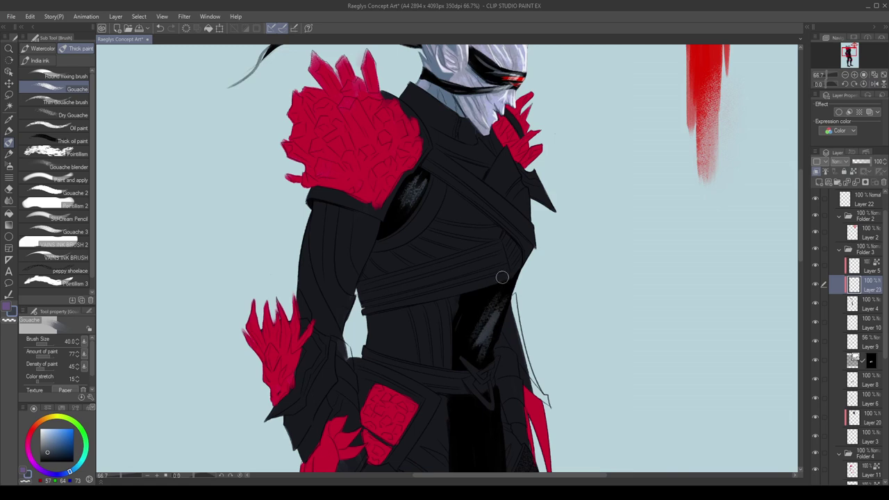
Enlarge the Gouache brush to 70, highlight the black cloth hanging below the belt, and trim the strokes with transparent colour.
scroll(502, 277, "down", 4)
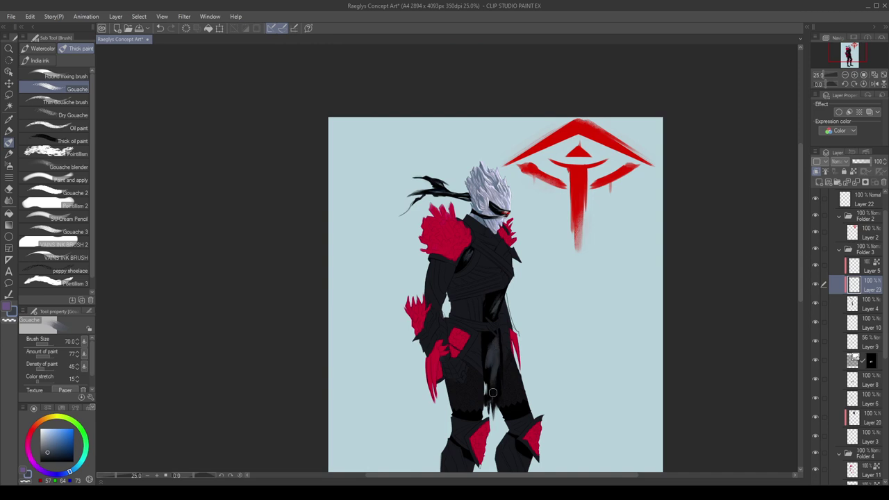
key("c")
key("x")
key("x")
mouse_move(495, 338)
left_mouse_down()
mouse_move(490, 377)
mouse_move(494, 341)
left_mouse_up()
key("c")
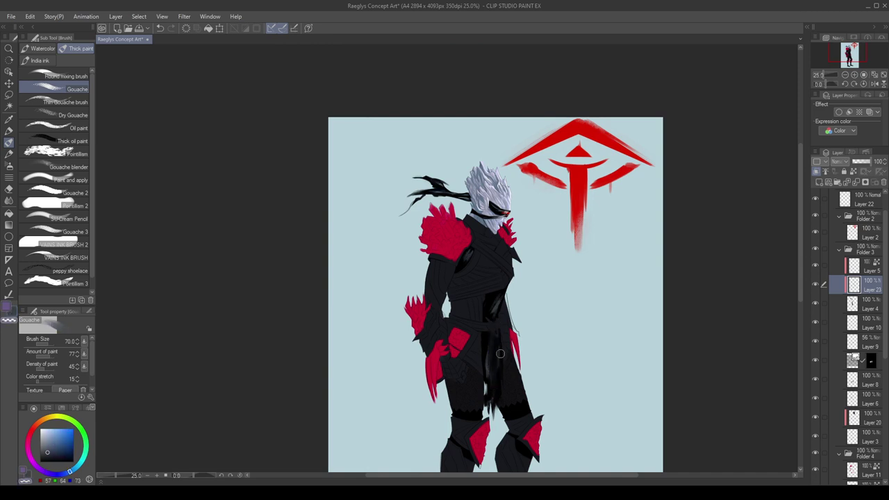
Refine the highlight folds on the hanging cloth with the Gouache brush at size 40.
scroll(500, 354, "up", 1)
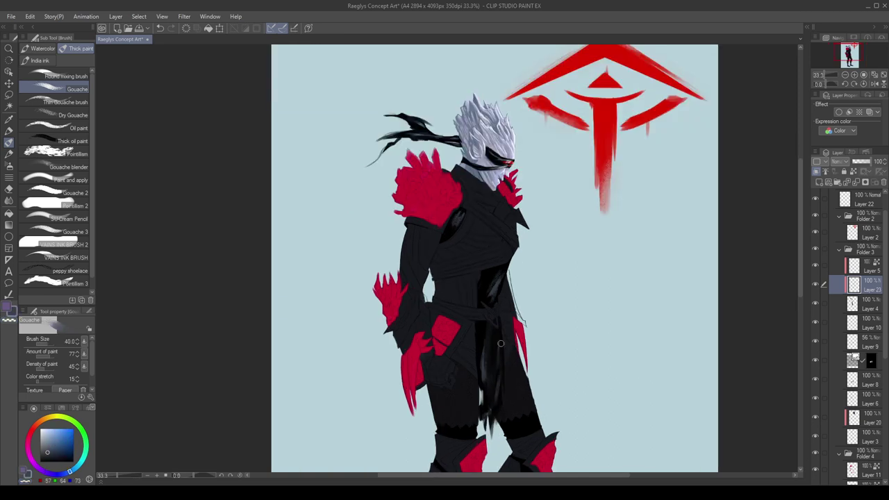
key("c")
scroll(499, 280, "down", 1)
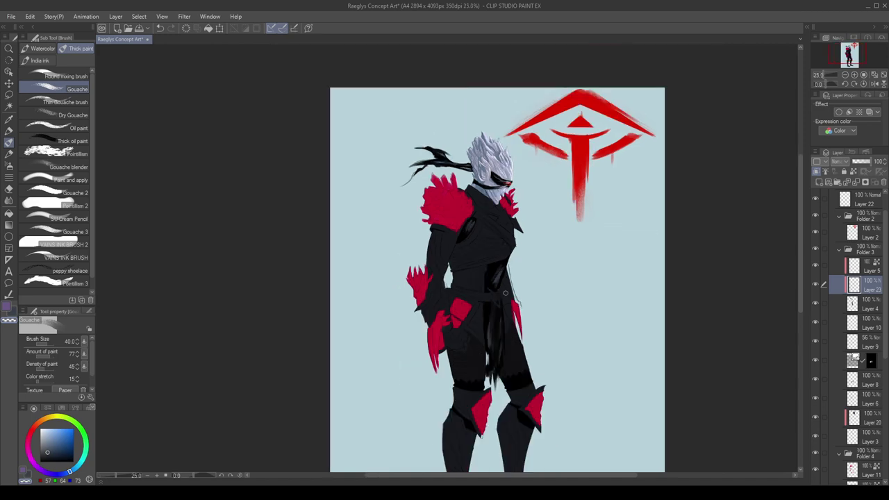
scroll(505, 294, "up", 2)
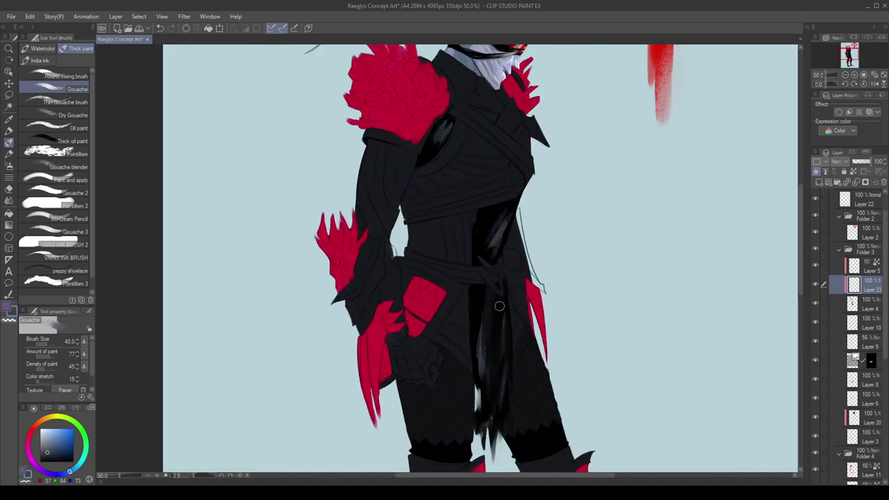
left_click_drag(505, 305, 504, 337)
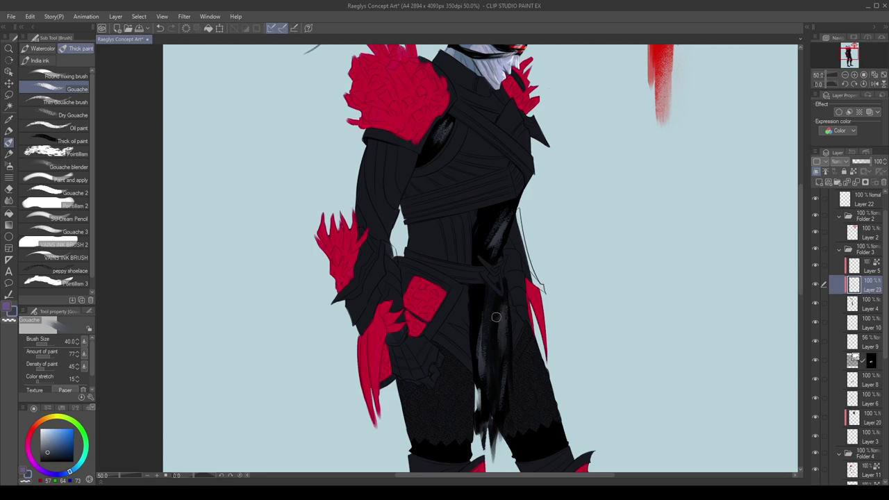
Touch up the hanging cloth's highlights in the horizontally flipped view, restore the view and check the figure.
key("h")
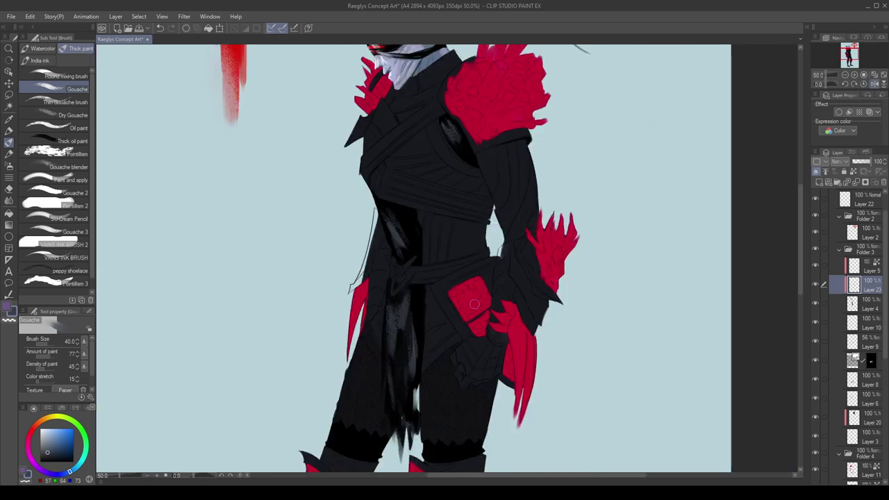
mouse_move(397, 326)
left_mouse_down()
mouse_move(394, 368)
mouse_move(391, 290)
mouse_move(396, 337)
left_mouse_up()
key("c")
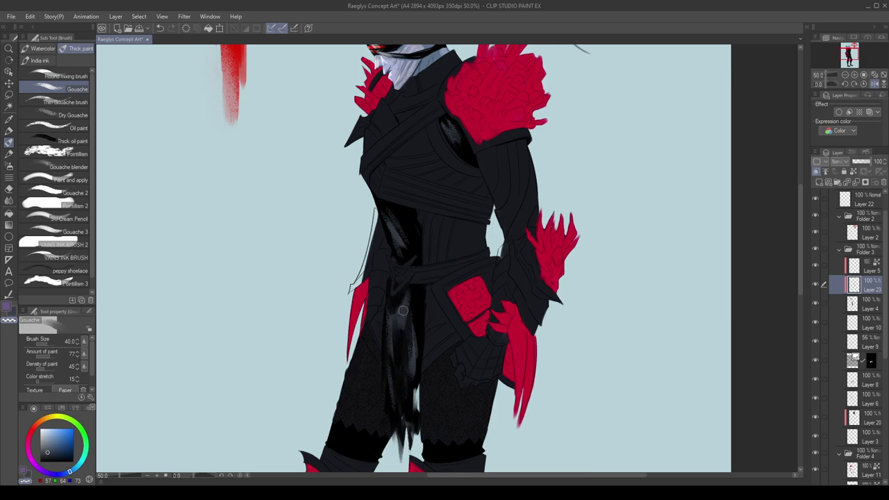
key("h")
scroll(519, 309, "down", 4)
scroll(515, 299, "up", 3)
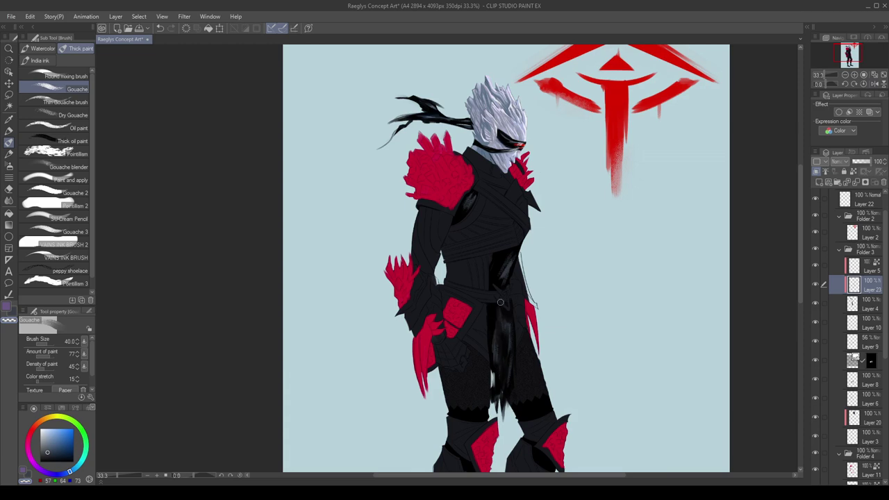
scroll(487, 221, "down", 1)
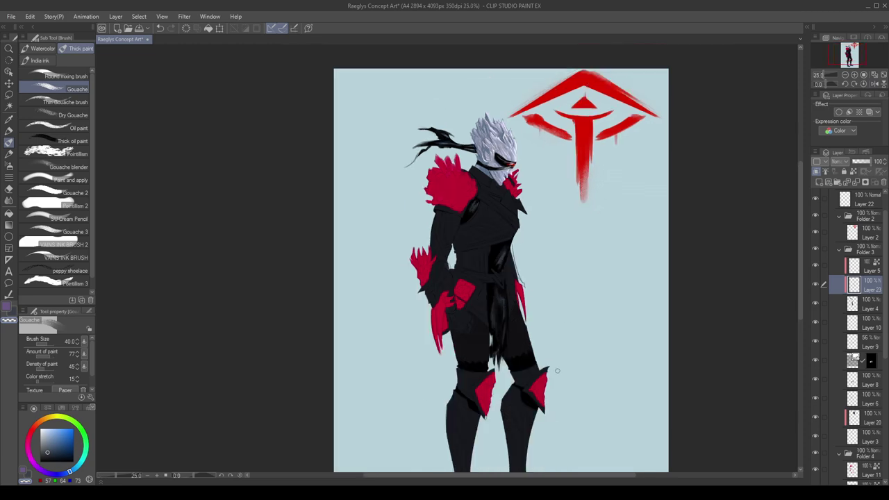
Switch to the Soft airbrush and set its size to 250.
left_click(9, 155)
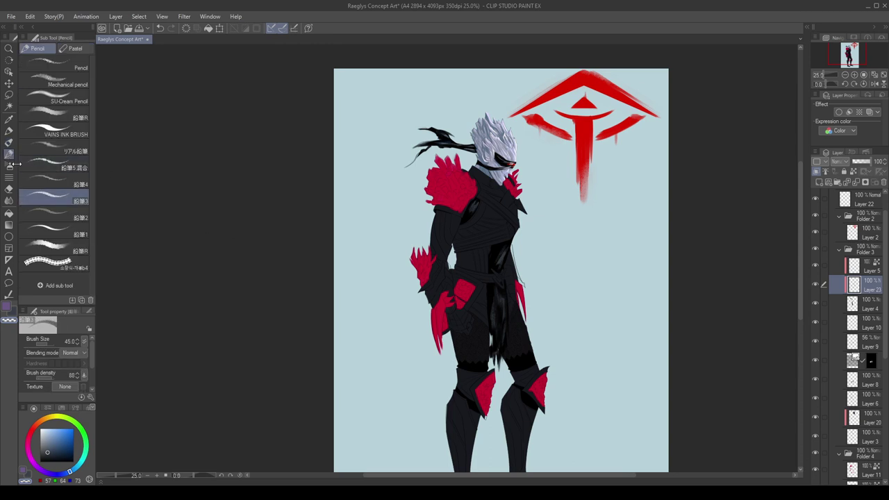
left_click(9, 165)
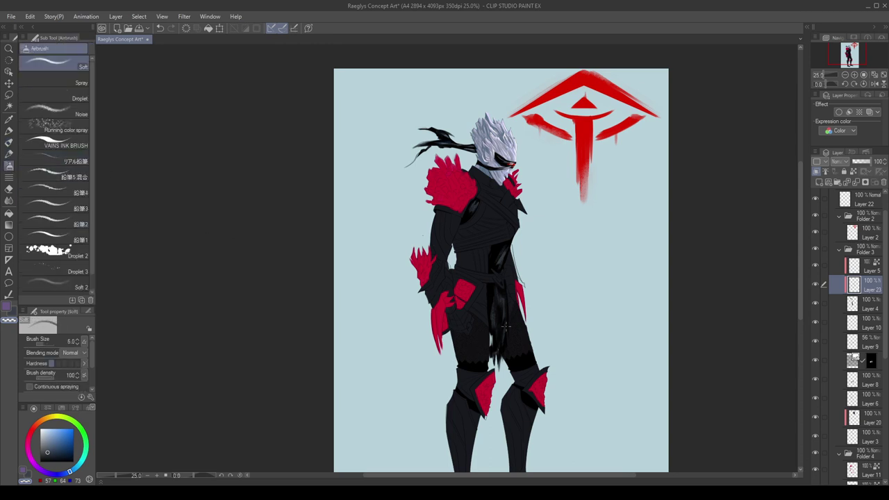
left_click(53, 344)
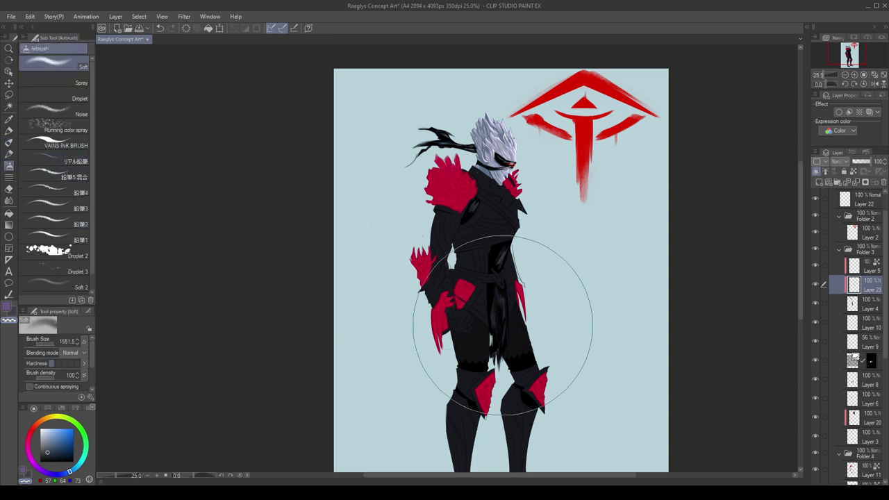
key("[")
left_click_drag(563, 346, 540, 345, "ctrl+alt")
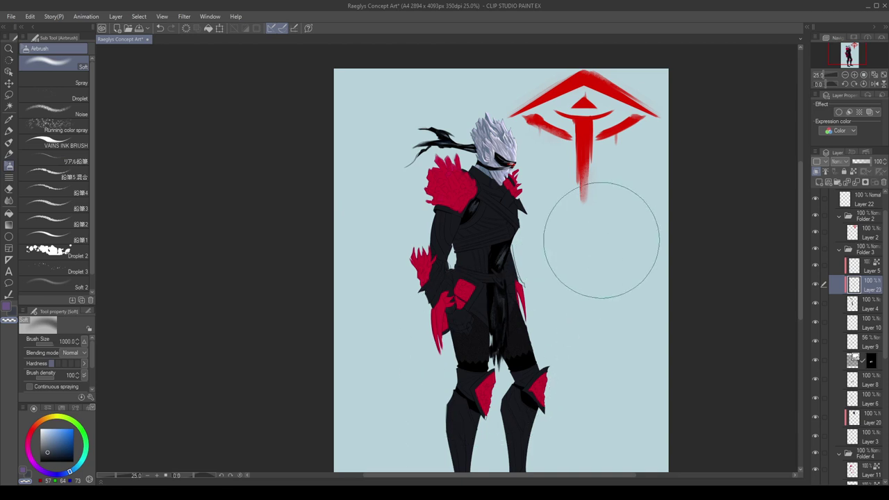
scroll(500, 292, "up", 1)
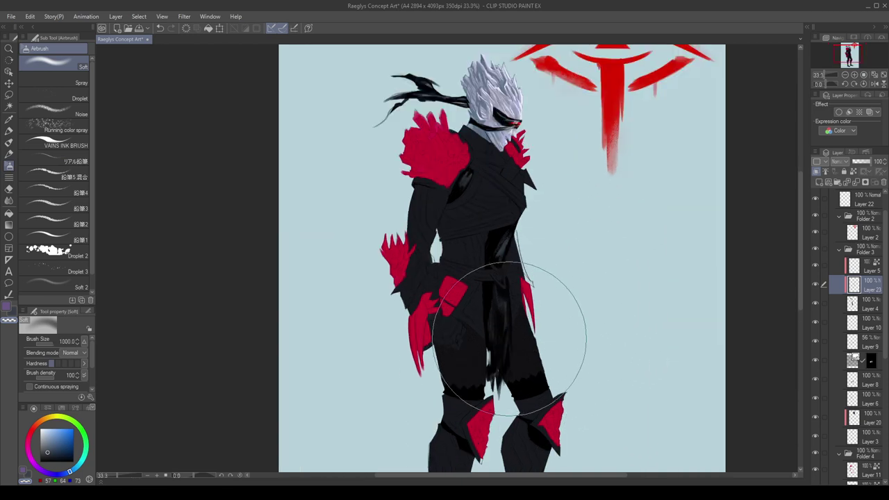
mouse_move(536, 245)
left_mouse_down("ctrl+alt")
mouse_move(504, 248)
mouse_move(492, 263)
mouse_move(487, 249)
left_mouse_up("ctrl+alt")
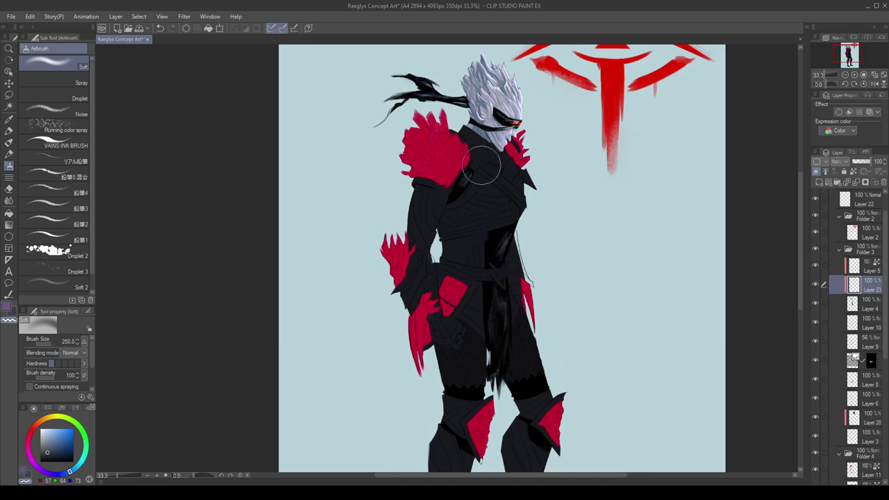
Review the whole figure at several zoom levels and save the artwork.
scroll(506, 275, "down", 1)
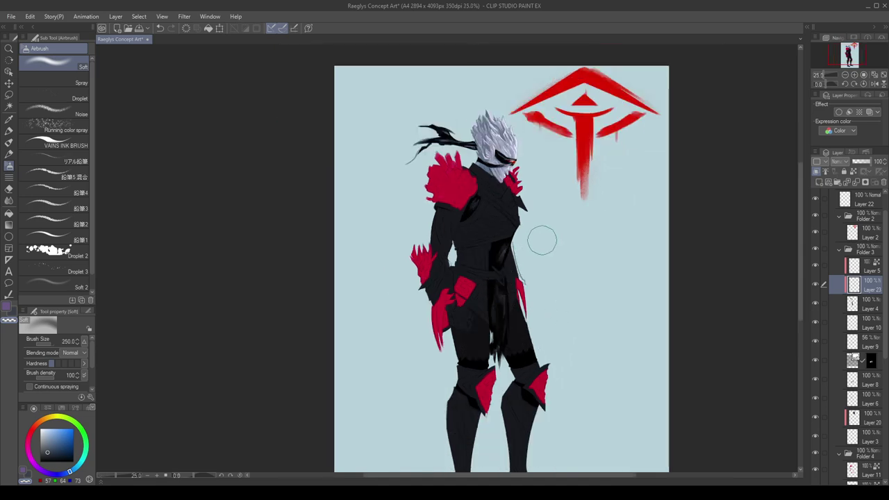
scroll(546, 224, "down", 1)
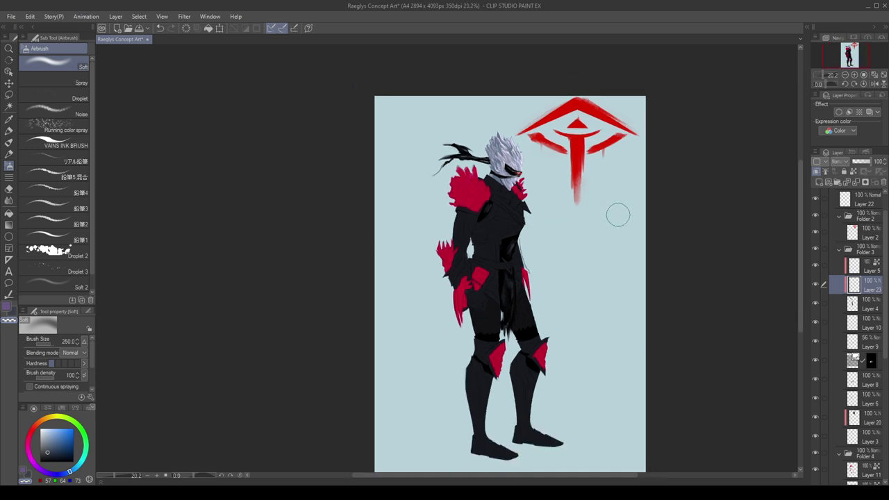
scroll(546, 254, "up", 3)
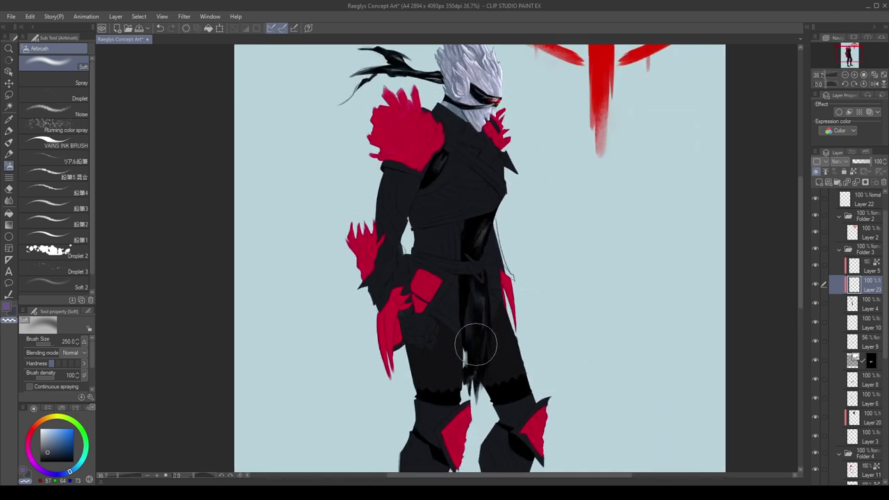
scroll(566, 257, "down", 3)
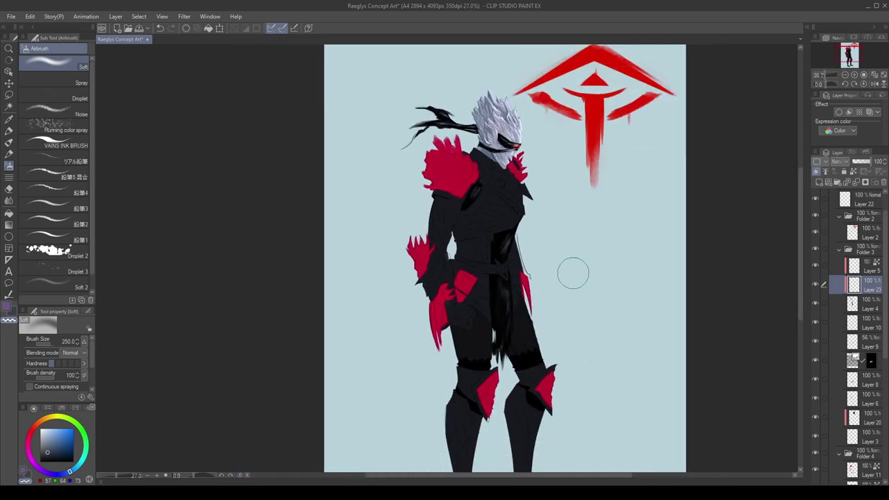
scroll(534, 158, "up", 4)
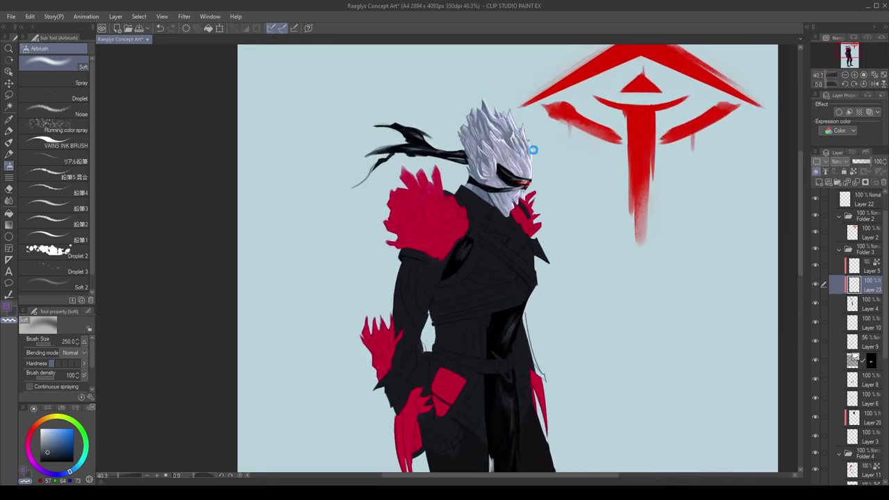
scroll(515, 110, "down", 3)
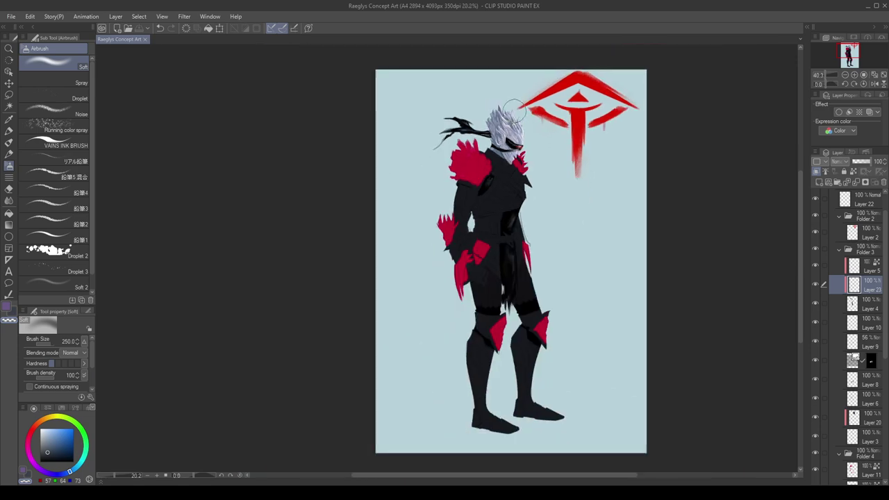
scroll(515, 109, "up", 6)
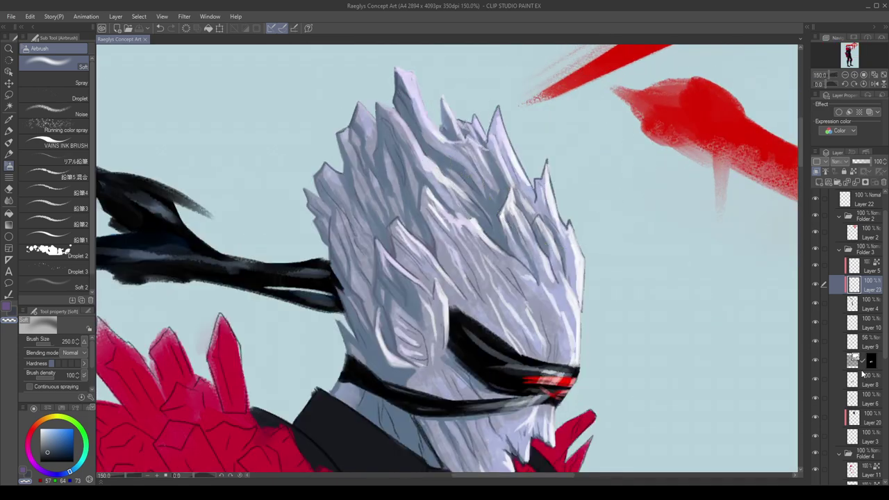
Lock transparent pixels on Layer 3, sample a light blue-lavender from the hair, and check the layer by toggling its visibility.
left_click(862, 419)
left_click(861, 436)
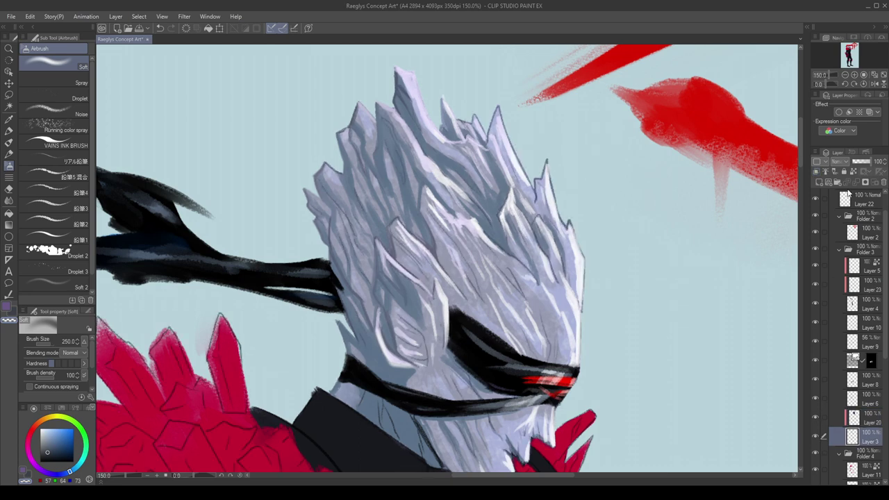
left_click(854, 171)
left_click(525, 197, "alt")
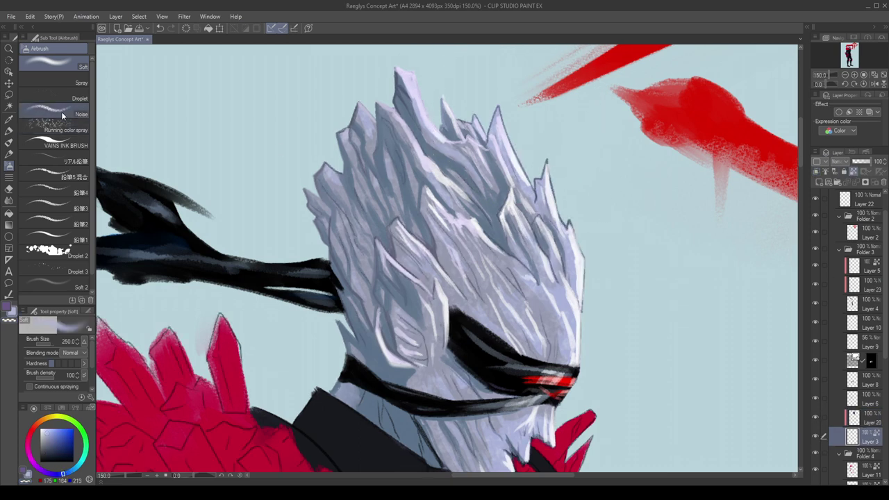
left_click(815, 437)
left_click(815, 436)
Reduce the Soft airbrush to size 70 and airbrush the light blue-lavender over the hair spikes on Layer 20.
key("[")
key("[")
key("[")
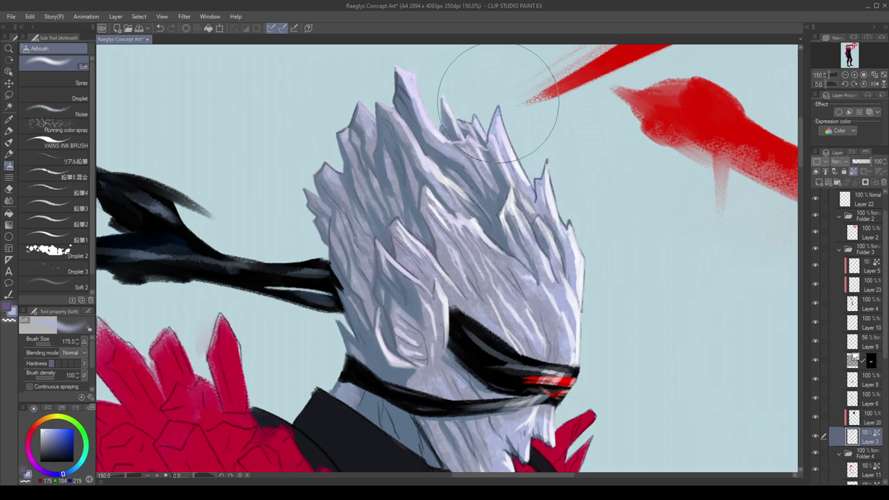
key("[")
key("[")
key("[")
key("[")
key("[")
left_click(834, 423)
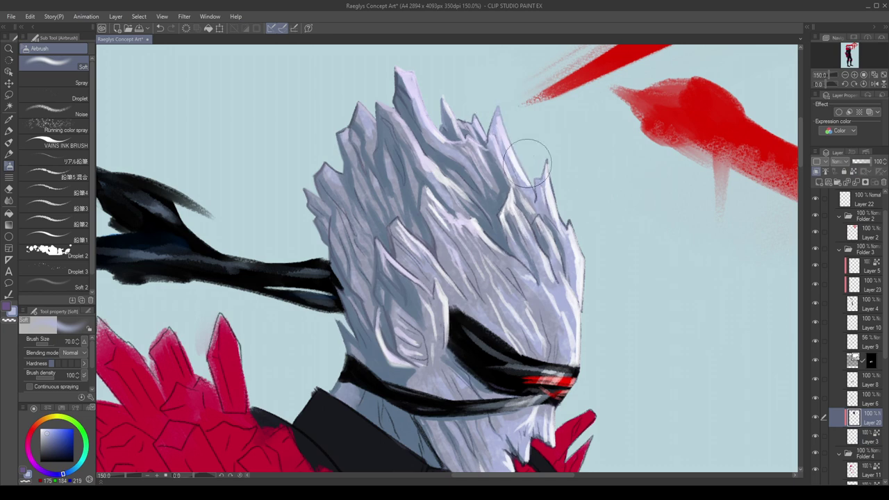
left_click_drag(534, 191, 517, 176)
left_click_drag(485, 133, 461, 119)
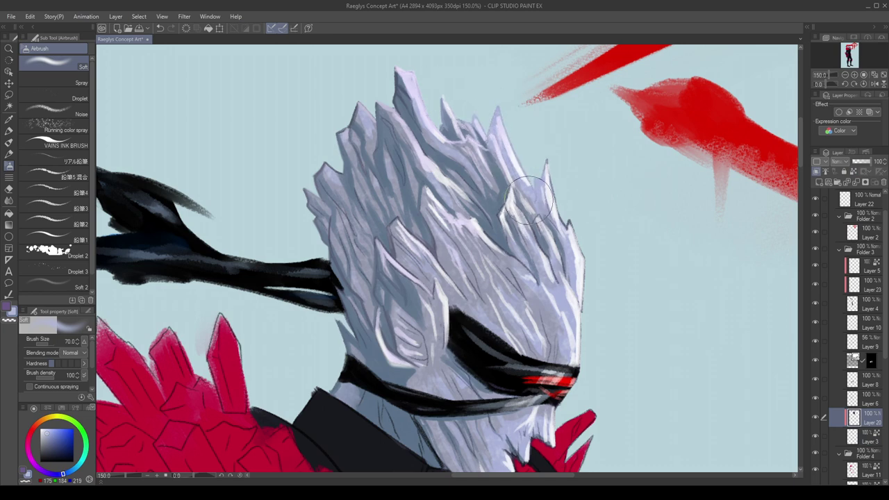
scroll(410, 111, "down", 2)
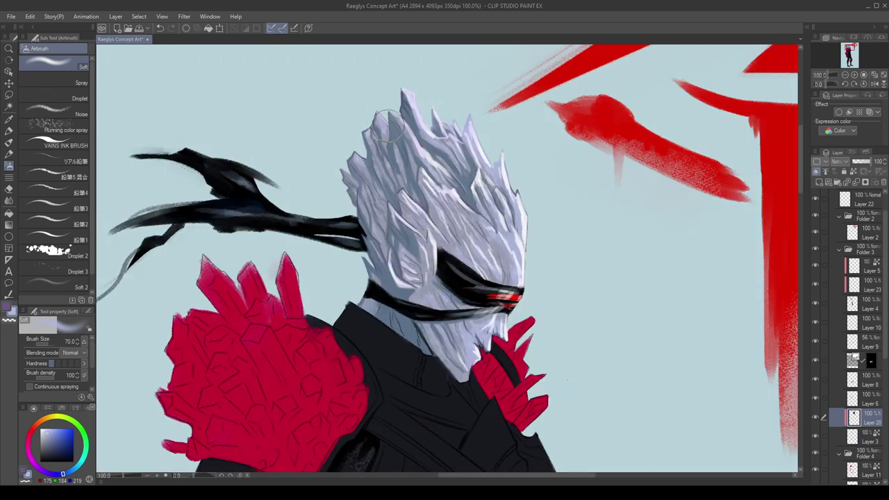
left_click_drag(396, 200, 422, 151)
scroll(514, 144, "down", 1)
scroll(480, 109, "down", 1)
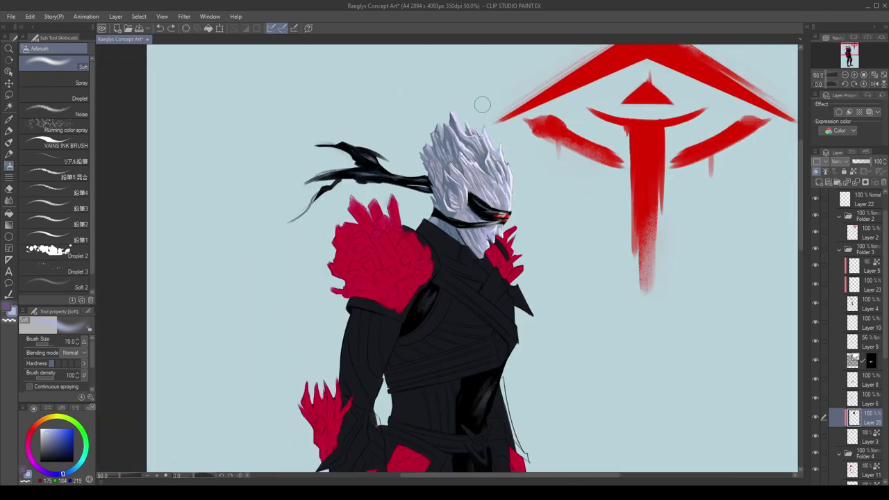
Sample slate blue from a hair shadow, airbrush it over the upper back hair spikes on Layer 20, and save the artwork.
scroll(486, 111, "up", 2)
scroll(518, 157, "down", 1)
scroll(528, 181, "up", 3)
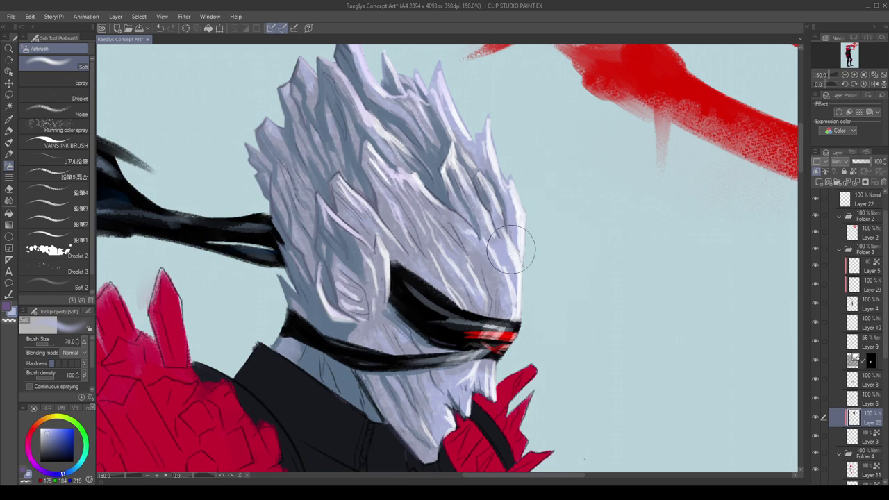
scroll(532, 222, "down", 2)
scroll(521, 257, "up", 2)
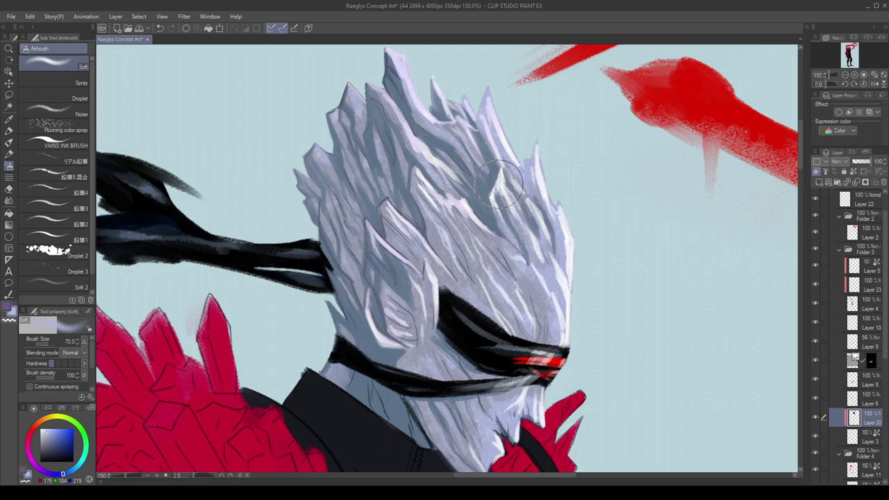
scroll(499, 182, "down", 2)
scroll(420, 118, "up", 3)
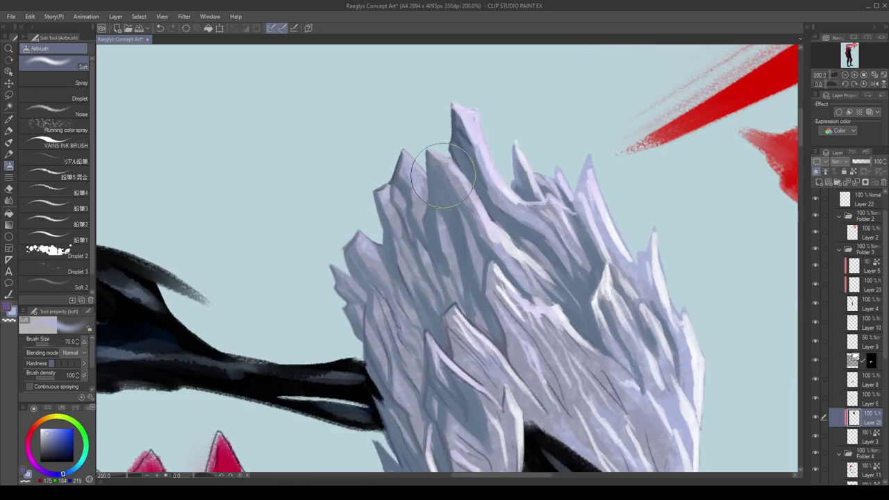
left_click(460, 141, "alt")
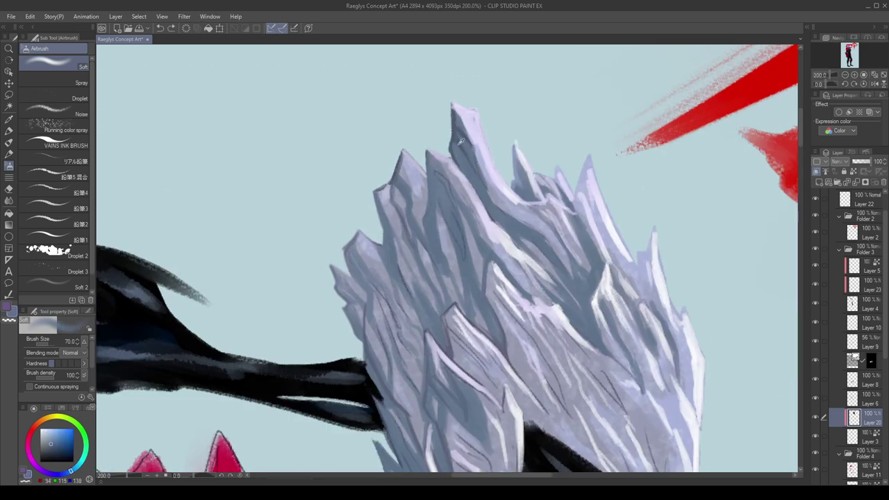
mouse_move(460, 141)
left_mouse_down()
mouse_move(479, 174)
mouse_move(426, 149)
mouse_move(439, 161)
left_mouse_up()
scroll(396, 268, "down", 1)
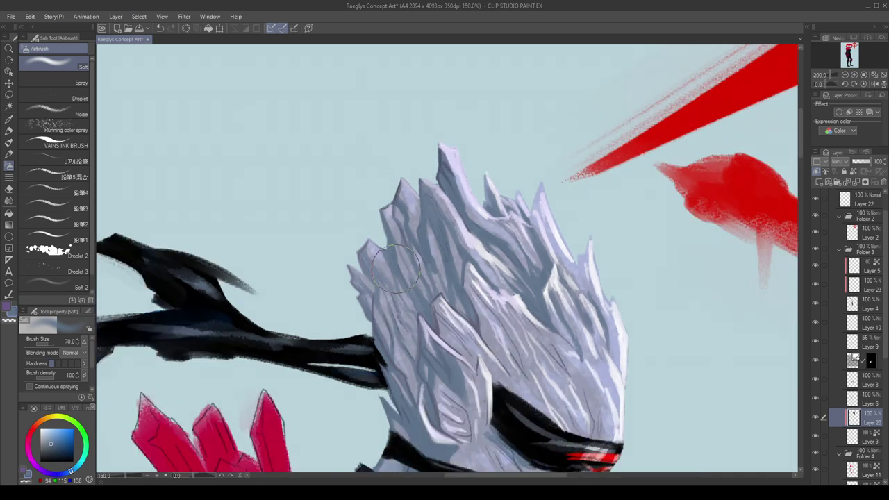
scroll(462, 169, "down", 1)
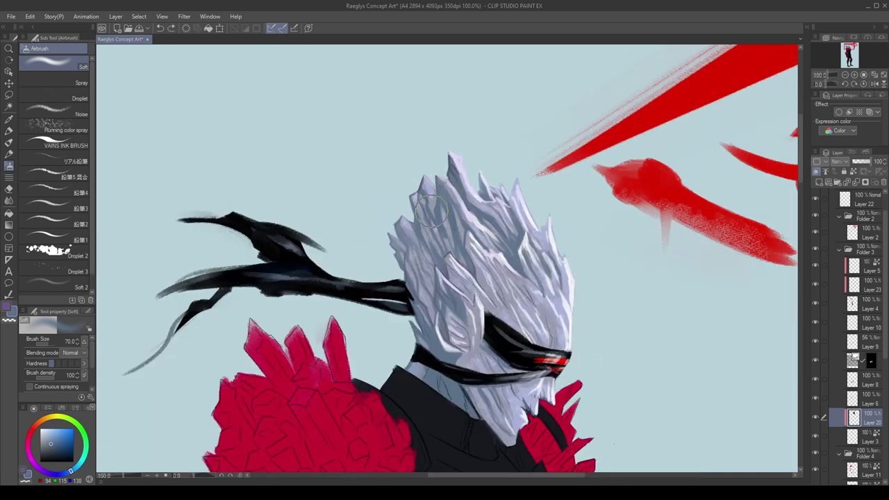
scroll(538, 143, "down", 5)
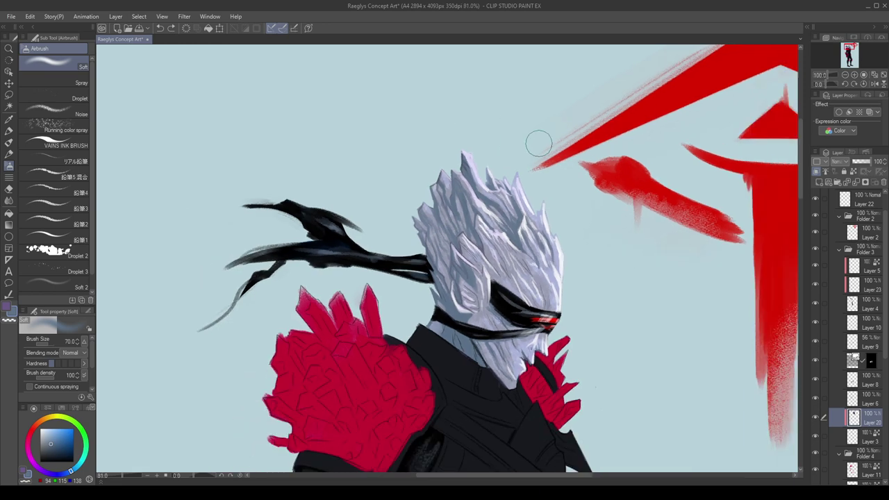
scroll(549, 141, "down", 2)
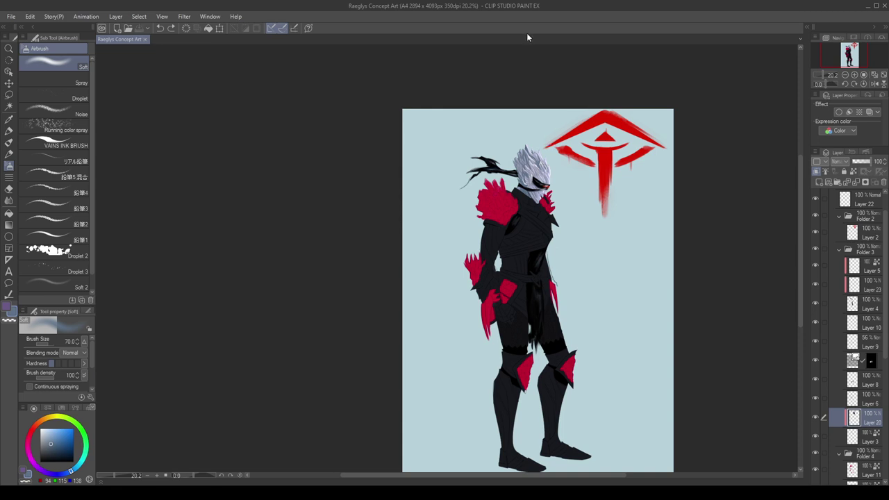
Sample the crimson of the knee armour, lock transparent pixels on Layer 2, and fill the emblem with that crimson.
left_click(529, 363, "alt")
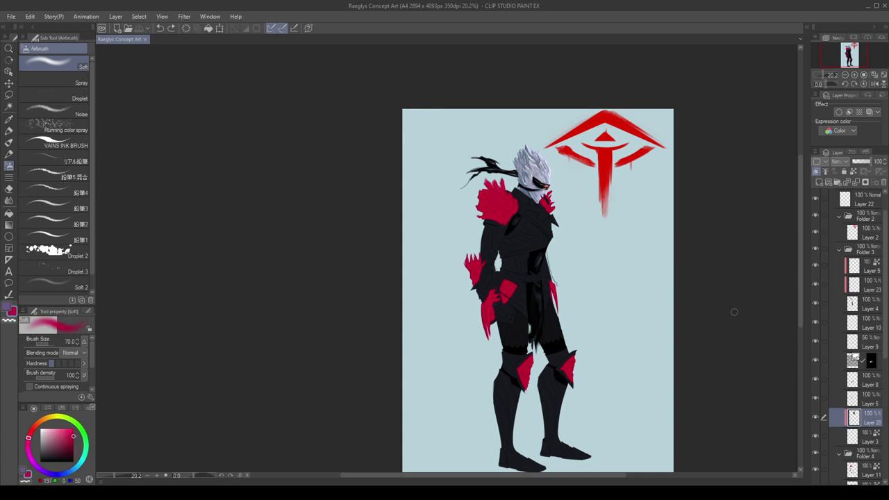
scroll(873, 242, "up", 3)
left_click(869, 261)
left_click(855, 172)
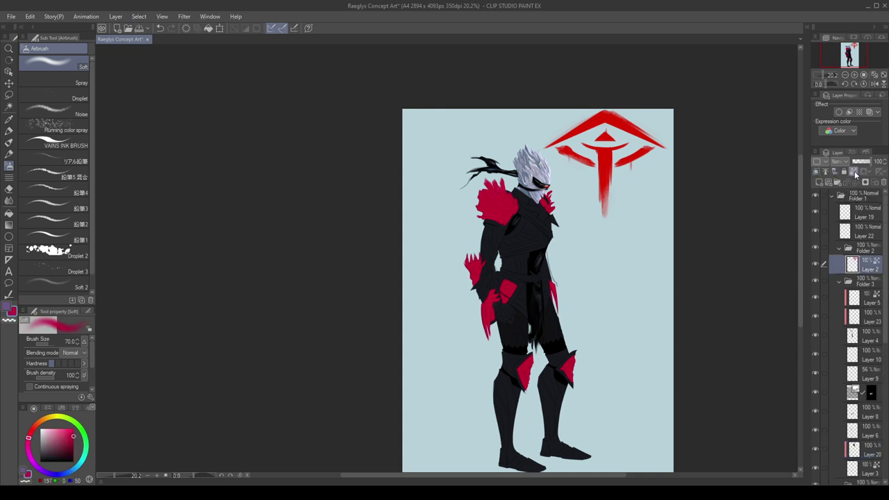
key("alt+BackSpace")
Select Layer 16 and show its grey background behind the figure.
scroll(877, 355, "down", 5)
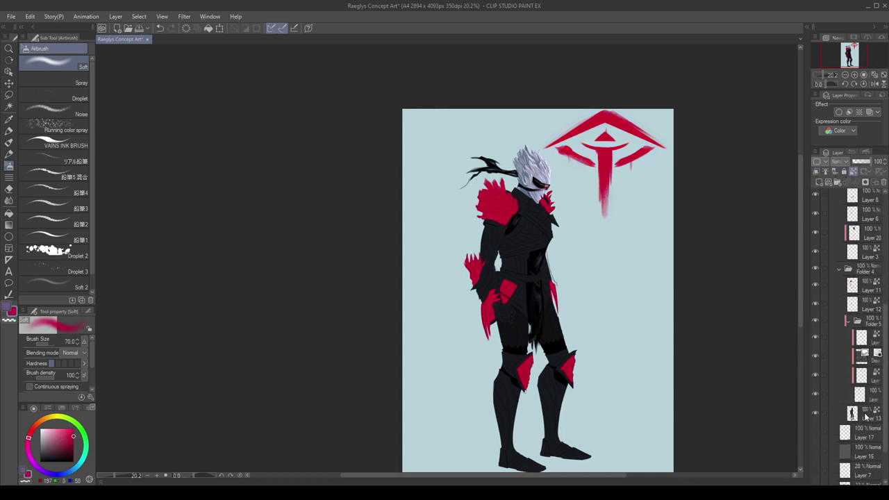
left_click(826, 405)
left_click(817, 406)
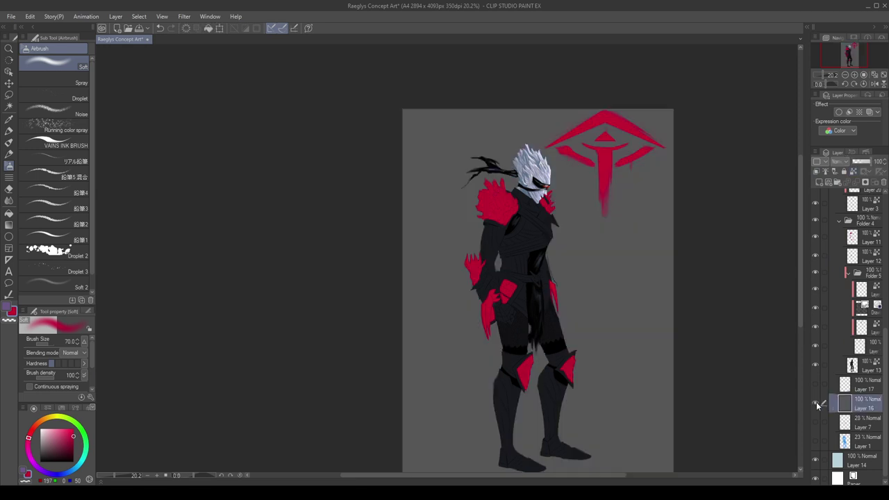
left_click(817, 405)
left_click(817, 404)
scroll(632, 243, "down", 3)
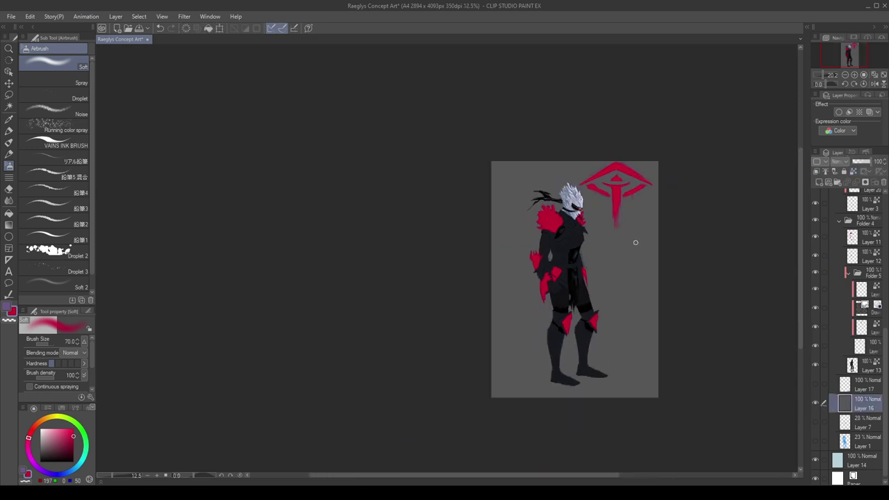
Choose a dark blue-grey, RGB 56, 56, 65, and fill the Layer 16 background with it.
scroll(621, 329, "up", 2)
left_click(590, 341, "alt")
left_click(46, 454)
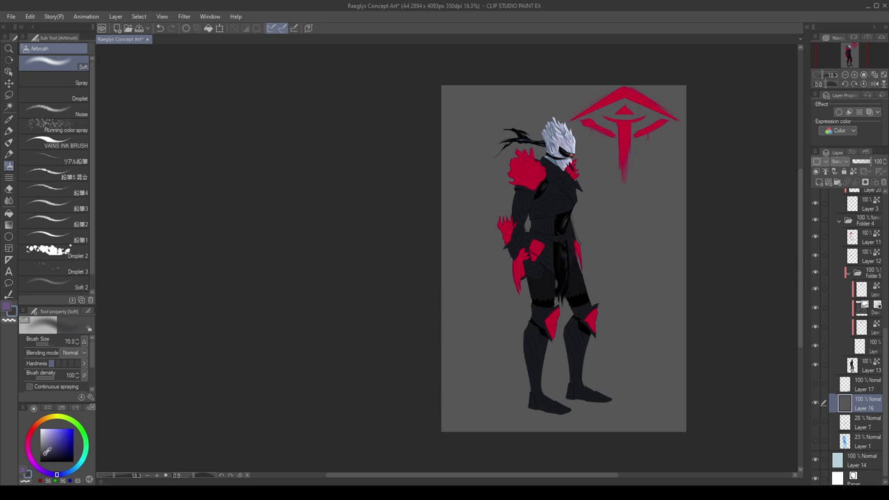
key("alt+BackSpace")
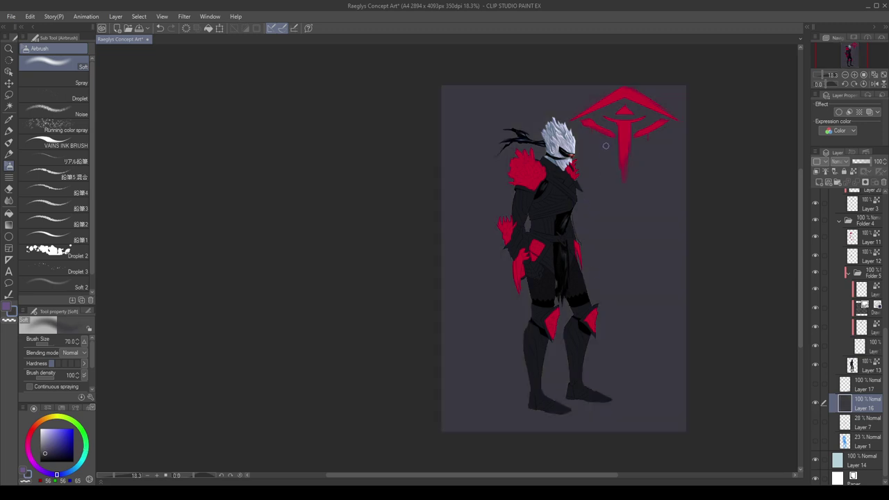
Review the figure and crimson emblem against the dark background at several zoom levels, and save the artwork.
scroll(606, 146, "up", 4)
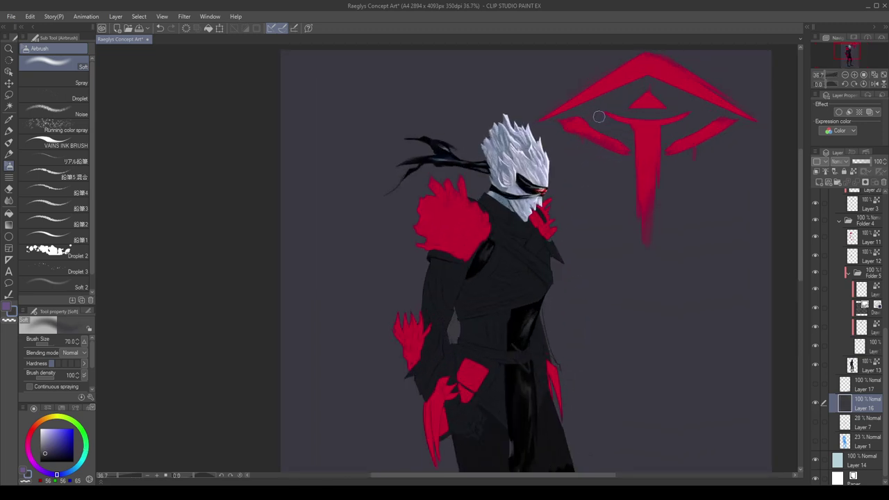
scroll(599, 117, "down", 2)
scroll(599, 117, "down", 1)
scroll(648, 217, "up", 1)
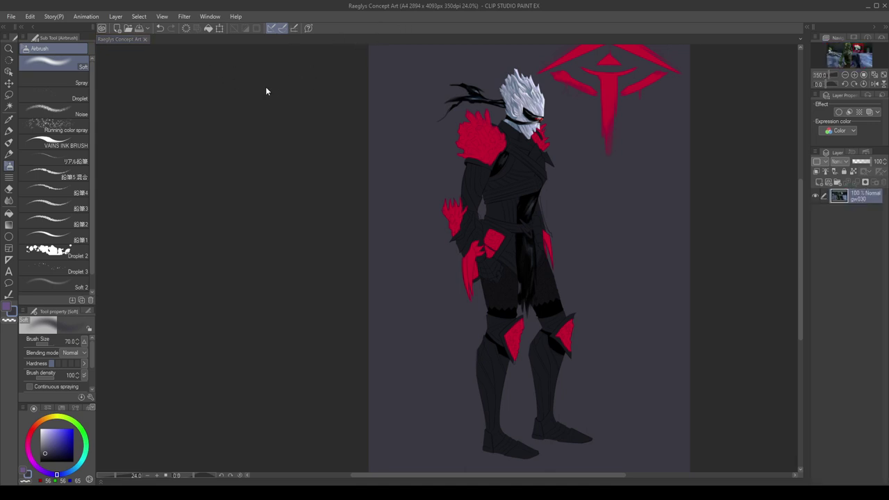
scroll(460, 279, "down", 3)
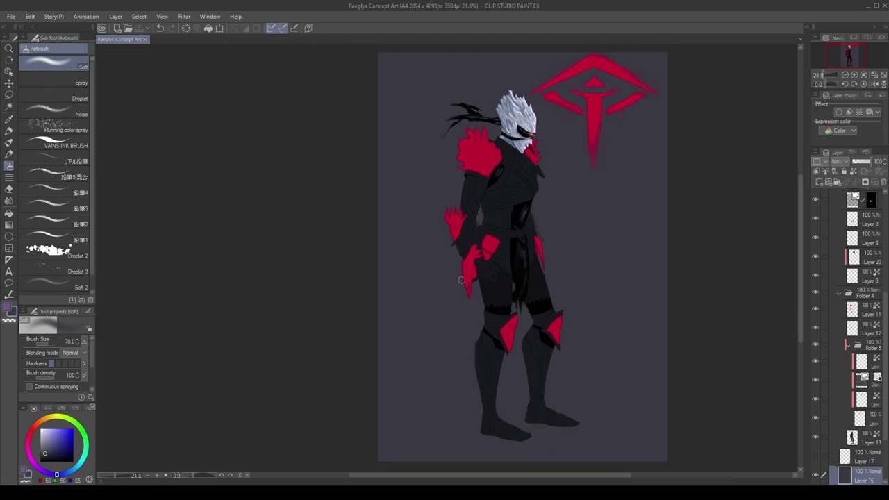
scroll(568, 132, "up", 4)
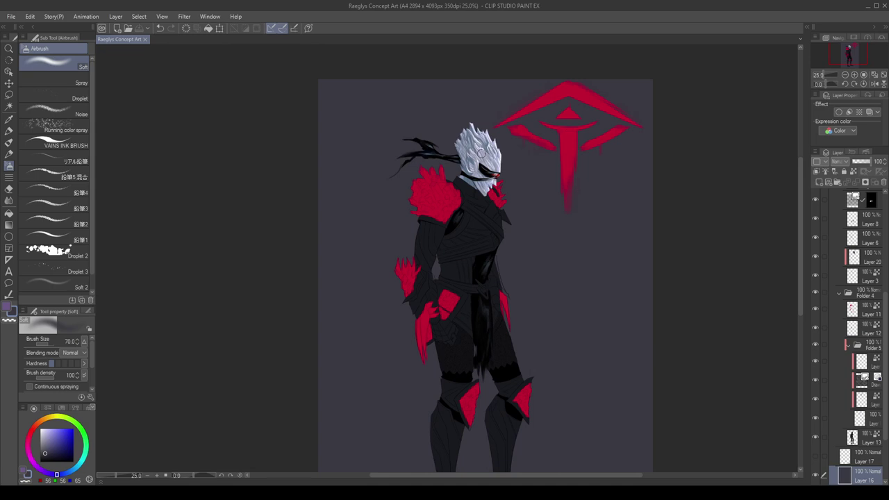
scroll(442, 178, "up", 3)
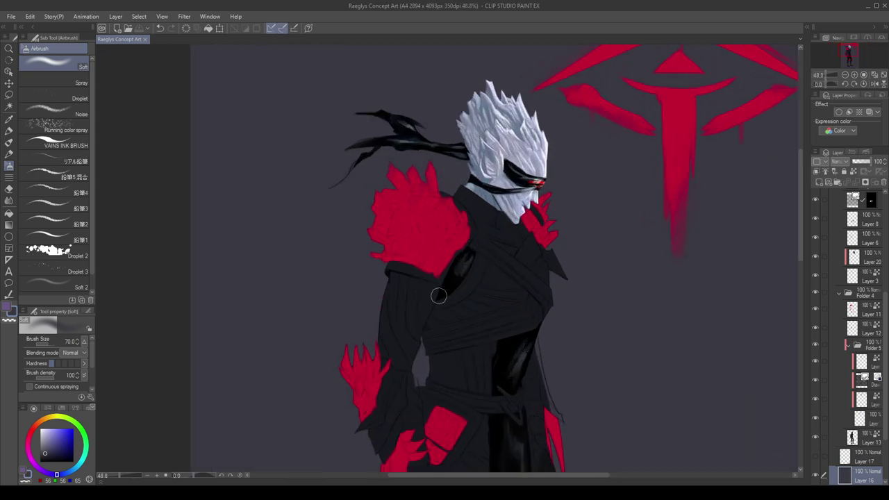